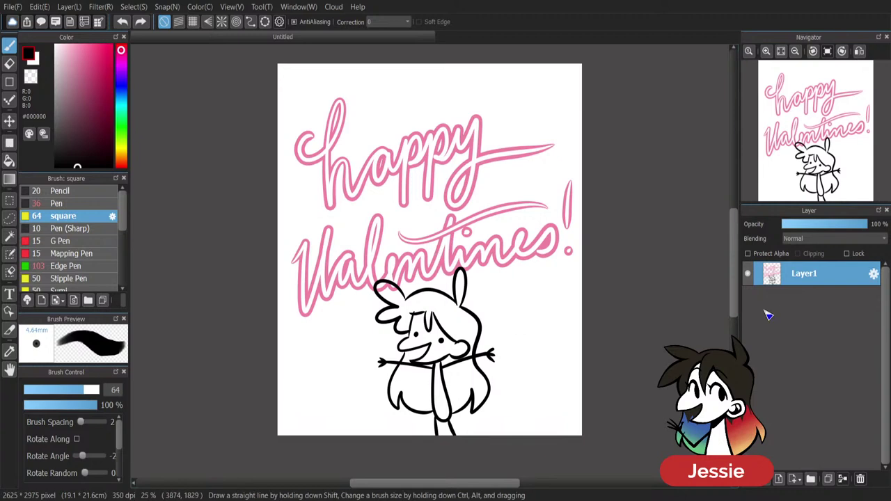
# Hide Layer1 and add a new layer above it named d.
pyautogui.click(747, 275)
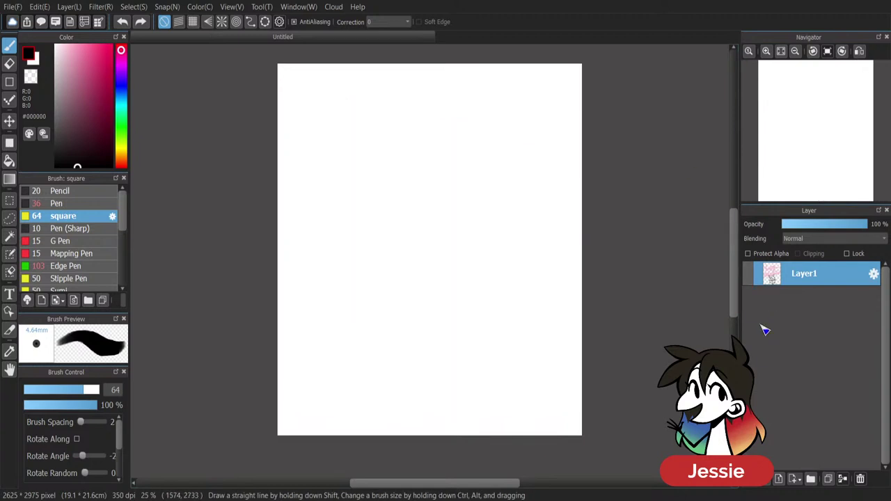
pyautogui.click(777, 479)
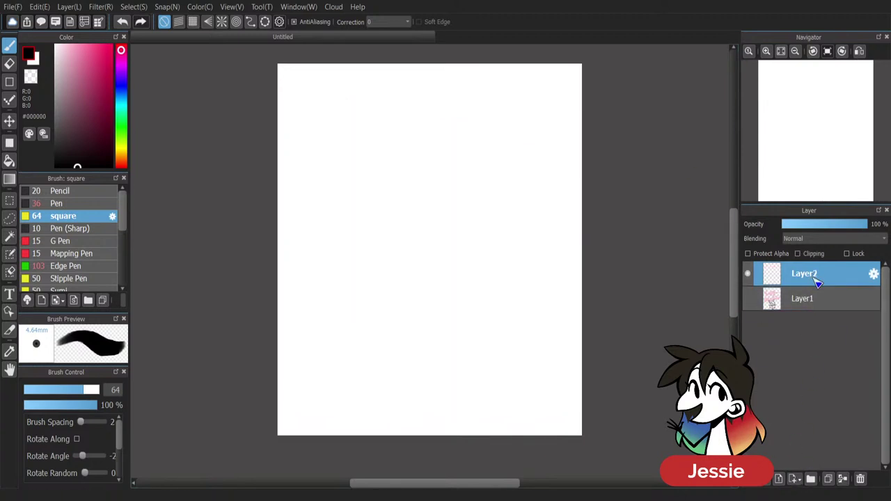
pyautogui.doubleClick(814, 279)
pyautogui.write('d')
pyautogui.press('Return')
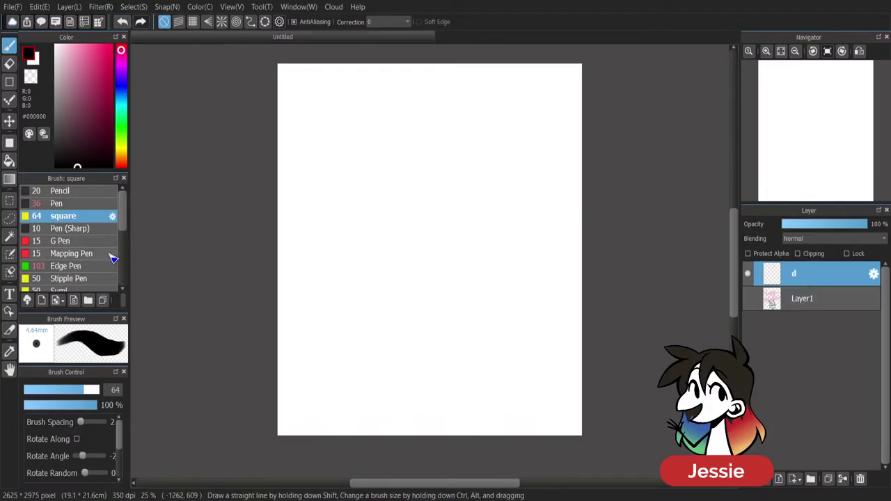
# Set up the G Pen with the blue-violet color #4B55BA and a brush size of 25.
pyautogui.click(82, 242)
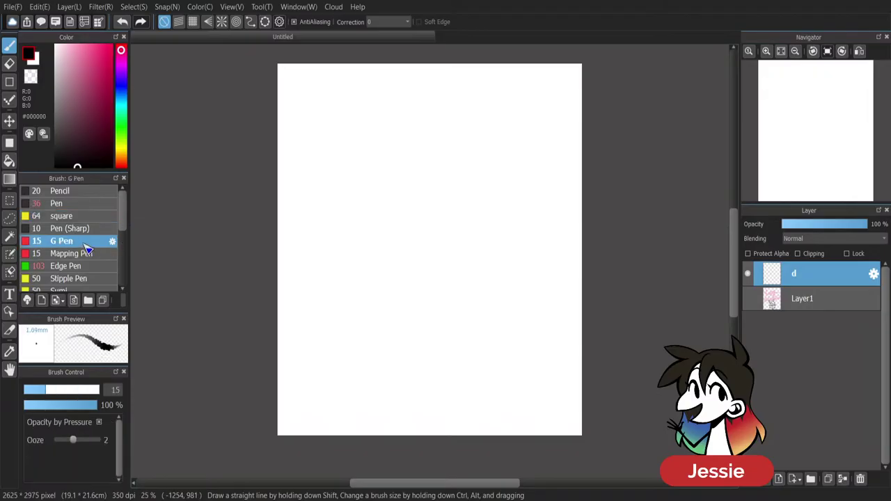
pyautogui.click(120, 87)
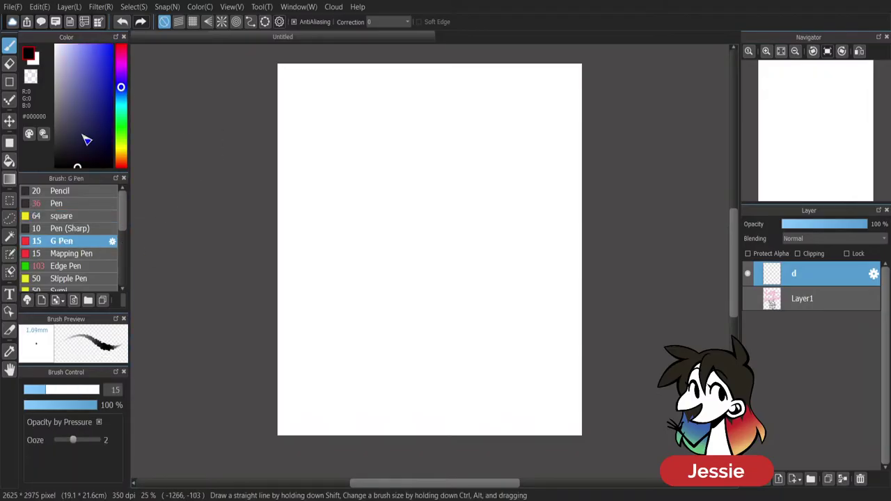
pyautogui.moveTo(87, 94); pyautogui.dragTo(89, 78)
pyautogui.click(53, 390)
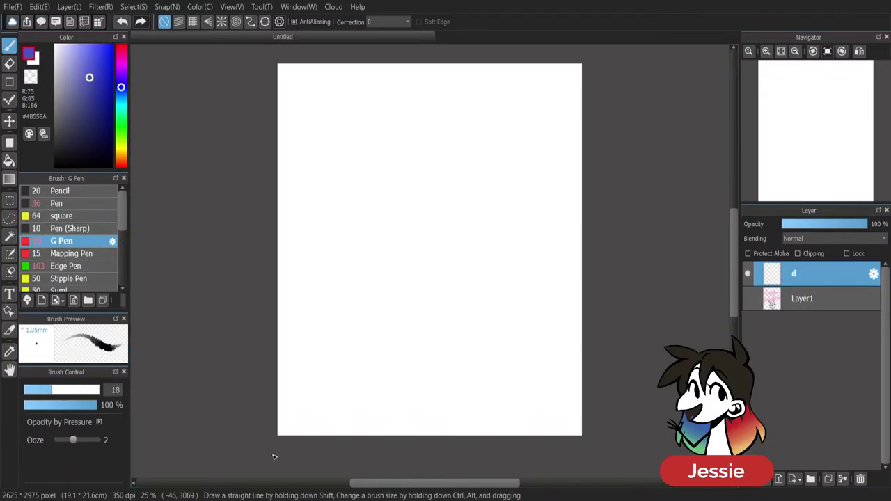
pyautogui.click(64, 393)
pyautogui.moveTo(64, 393); pyautogui.dragTo(62, 394)
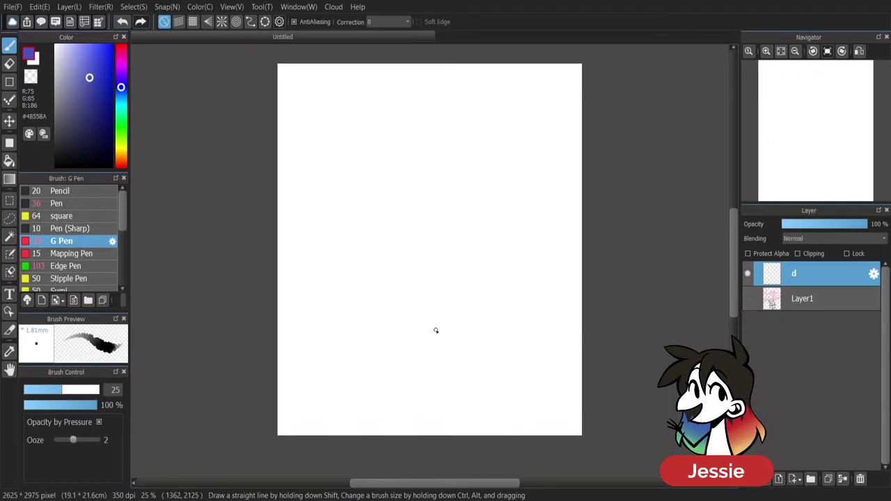
# Create a layer folder named 1, put layer d inside it, and make layer d active.
pyautogui.click(810, 479)
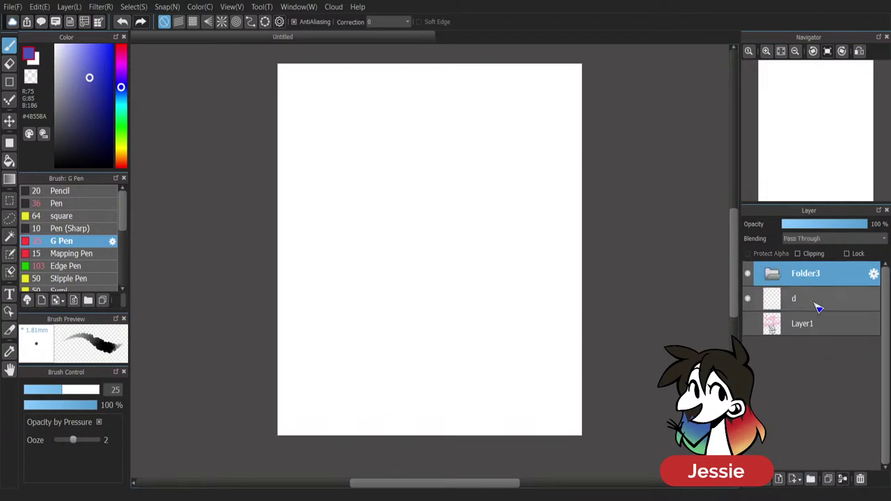
pyautogui.moveTo(815, 303); pyautogui.dragTo(813, 280)
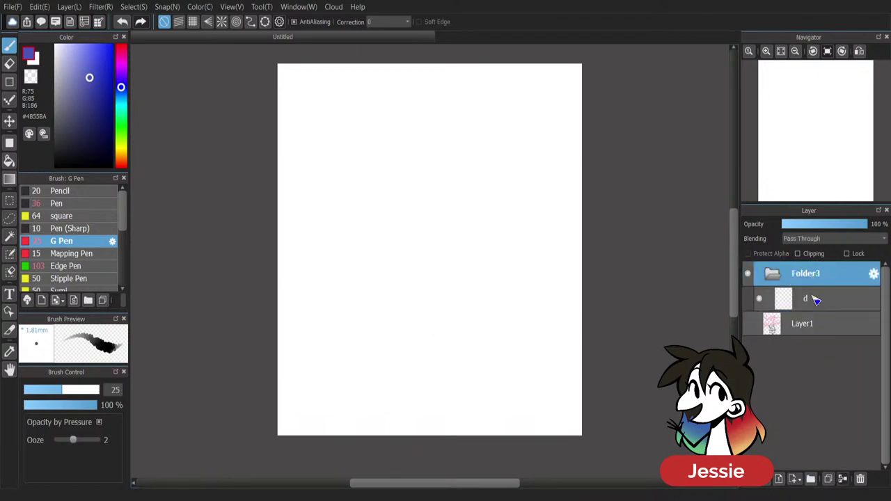
pyautogui.write('1')
pyautogui.press('Return')
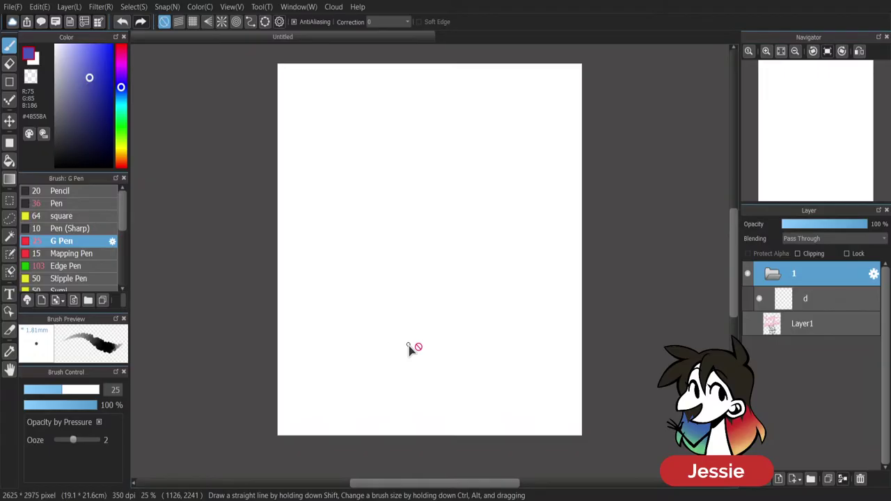
pyautogui.click(821, 299)
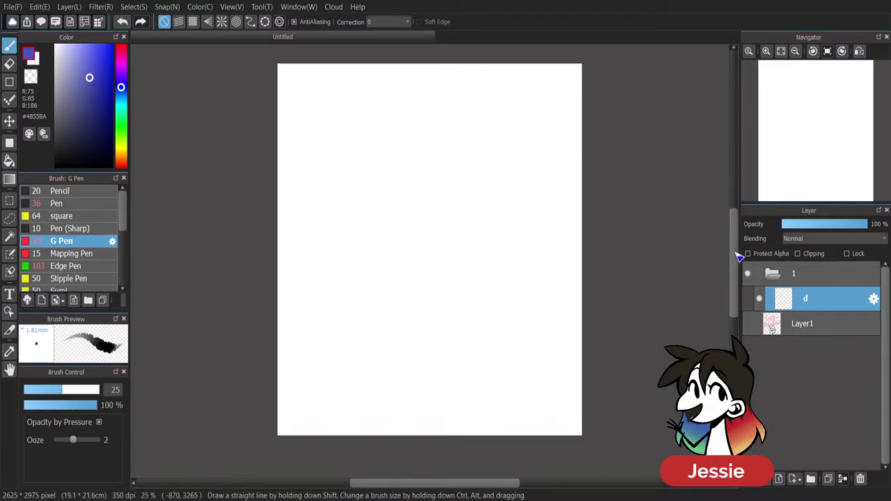
pyautogui.moveTo(735, 253); pyautogui.dragTo(737, 255)
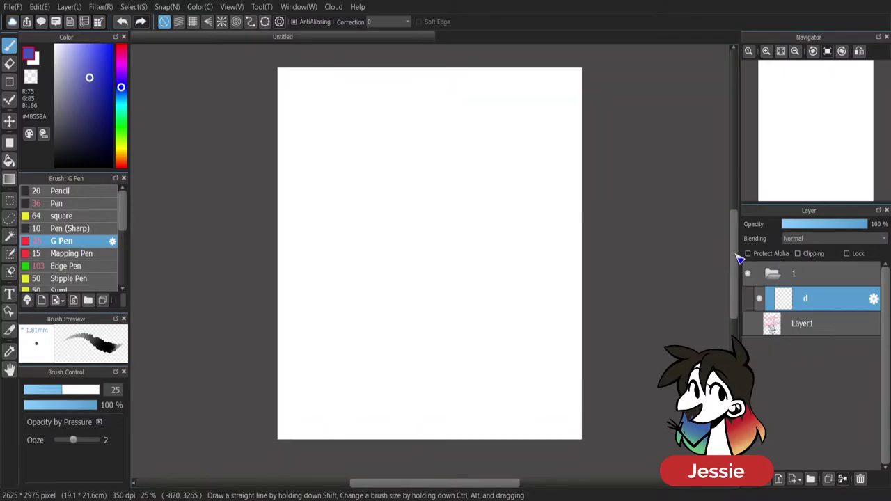
pyautogui.moveTo(468, 486); pyautogui.dragTo(473, 488)
pyautogui.scroll(1, 739, 251)
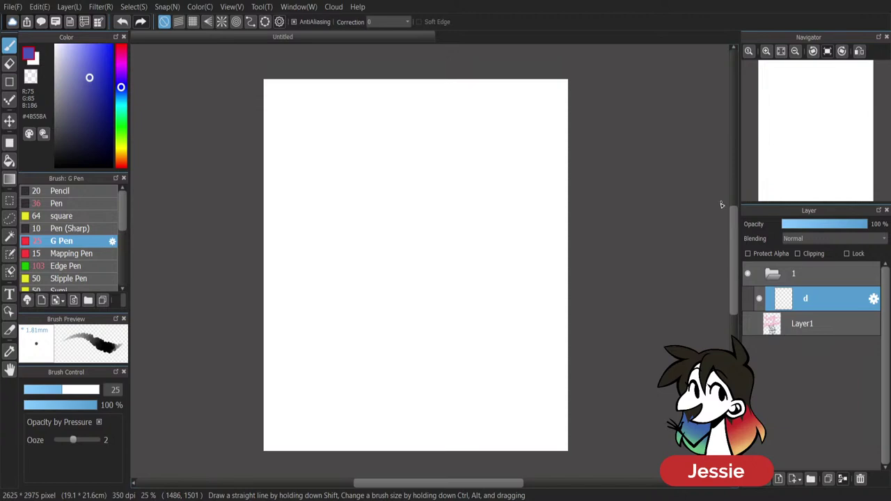
pyautogui.scroll(-1, 738, 224)
pyautogui.moveTo(737, 220); pyautogui.dragTo(737, 218)
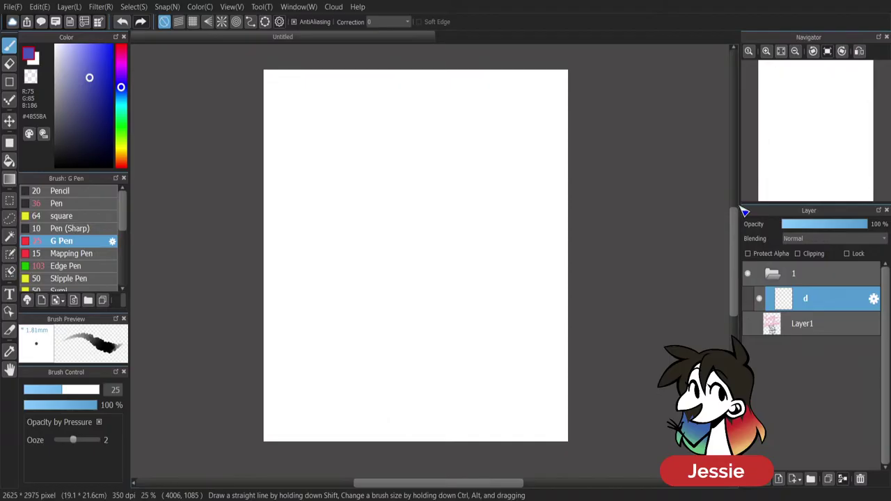
pyautogui.moveTo(737, 241); pyautogui.dragTo(739, 242)
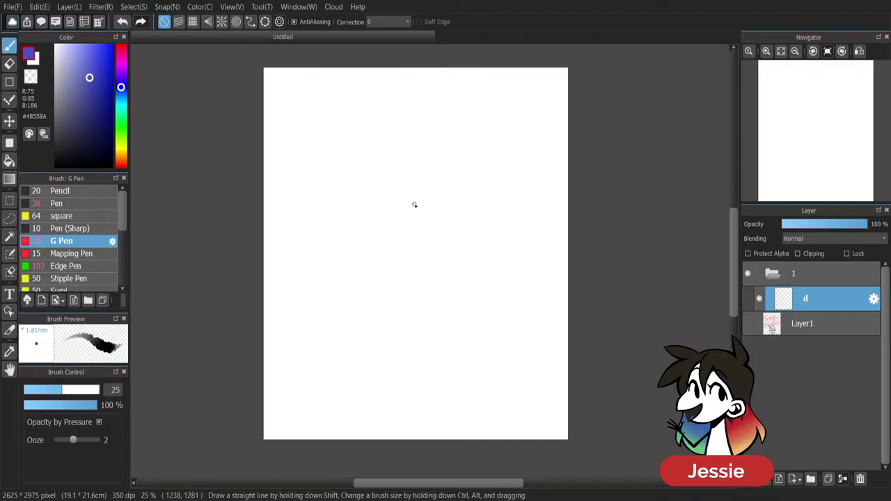
# Sketch the round cranium of a head near the canvas center, raising the G Pen size to 33.
pyautogui.moveTo(397, 204)
pyautogui.mouseDown()
pyautogui.moveTo(374, 221)
pyautogui.moveTo(386, 252)
pyautogui.moveTo(378, 254)
pyautogui.moveTo(405, 256)
pyautogui.mouseUp()
pyautogui.click(68, 389)
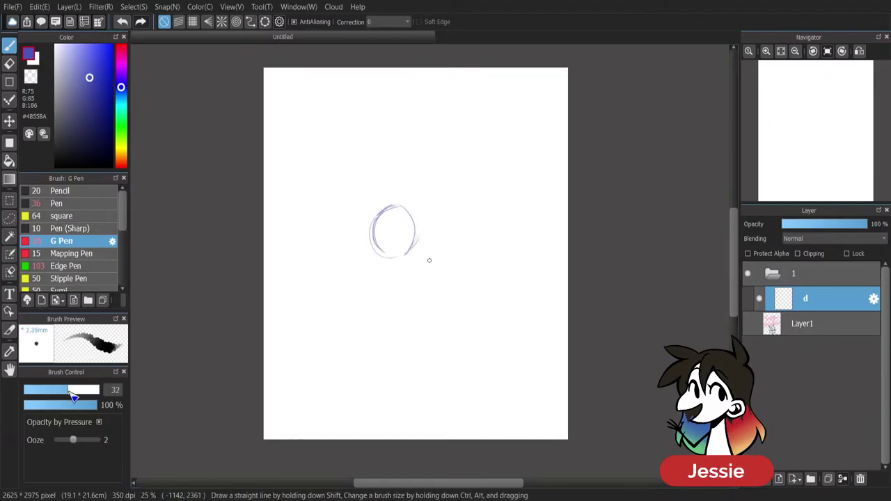
pyautogui.moveTo(396, 207)
pyautogui.mouseDown()
pyautogui.moveTo(418, 232)
pyautogui.moveTo(405, 256)
pyautogui.mouseUp()
pyautogui.moveTo(421, 227); pyautogui.dragTo(420, 261)
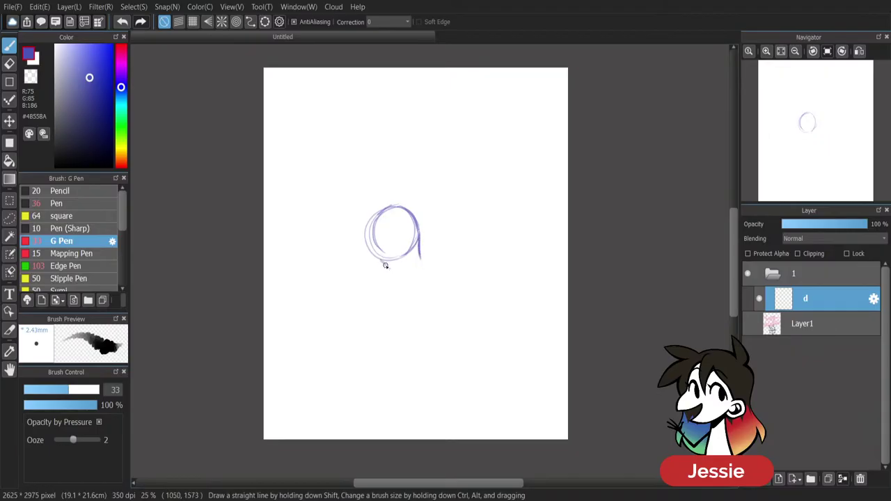
# Sketch the jaw, vertical center line and small rounded side shapes of the head, erasing and redrawing the jawline.
pyautogui.moveTo(387, 264); pyautogui.dragTo(404, 275)
pyautogui.moveTo(403, 221); pyautogui.dragTo(408, 292)
pyautogui.moveTo(392, 261)
pyautogui.mouseDown()
pyautogui.moveTo(420, 242)
pyautogui.moveTo(387, 268)
pyautogui.moveTo(416, 269)
pyautogui.moveTo(371, 256)
pyautogui.moveTo(383, 270)
pyautogui.mouseUp()
pyautogui.moveTo(420, 244); pyautogui.dragTo(419, 261)
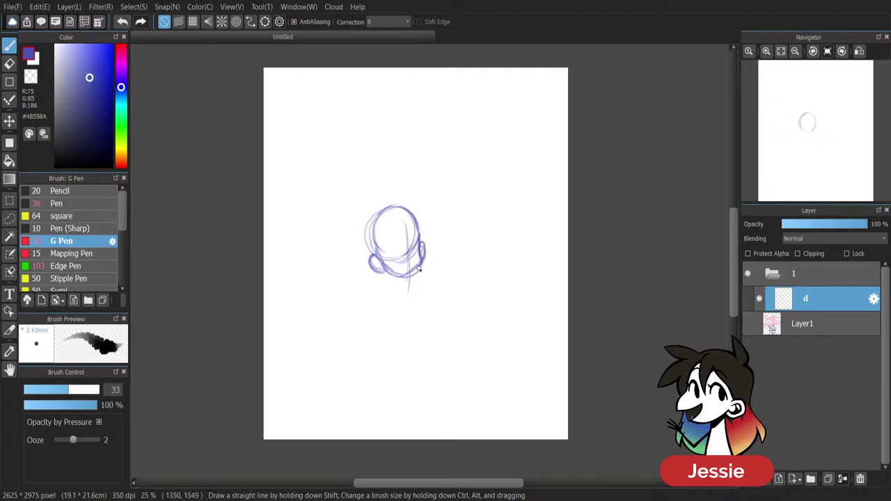
pyautogui.press('e')
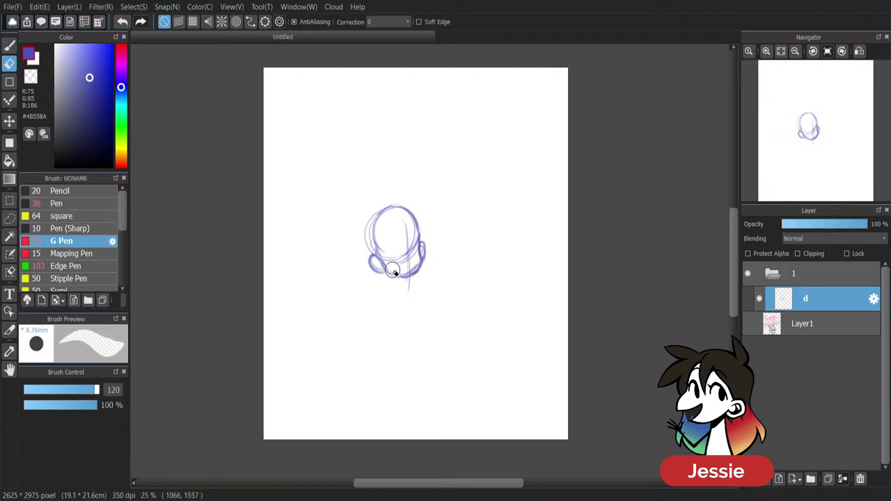
pyautogui.press('b')
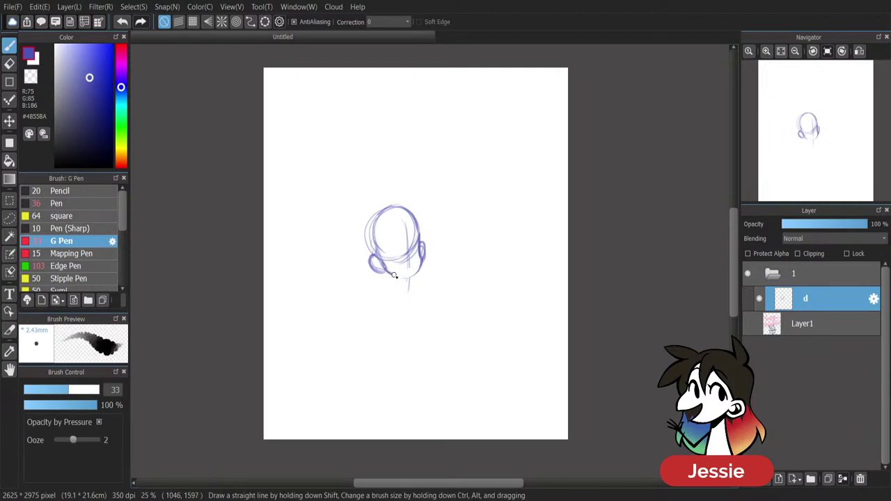
pyautogui.moveTo(392, 276)
pyautogui.mouseDown()
pyautogui.moveTo(413, 271)
pyautogui.moveTo(421, 249)
pyautogui.mouseUp()
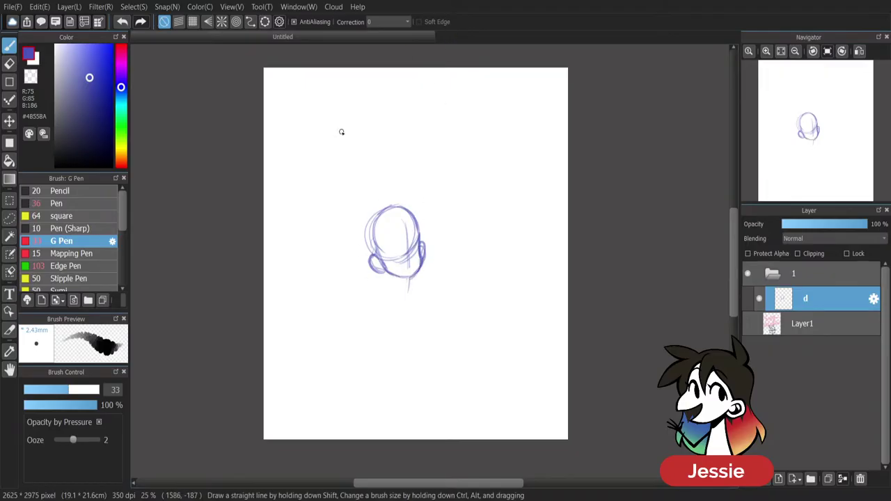
# Rough in the chest beneath the head and two tapering upper arms hanging down from it.
pyautogui.moveTo(374, 271)
pyautogui.mouseDown()
pyautogui.moveTo(369, 282)
pyautogui.moveTo(385, 250)
pyautogui.mouseUp()
pyautogui.moveTo(416, 277)
pyautogui.mouseDown()
pyautogui.moveTo(396, 281)
pyautogui.moveTo(402, 268)
pyautogui.moveTo(362, 281)
pyautogui.moveTo(394, 297)
pyautogui.moveTo(404, 291)
pyautogui.mouseUp()
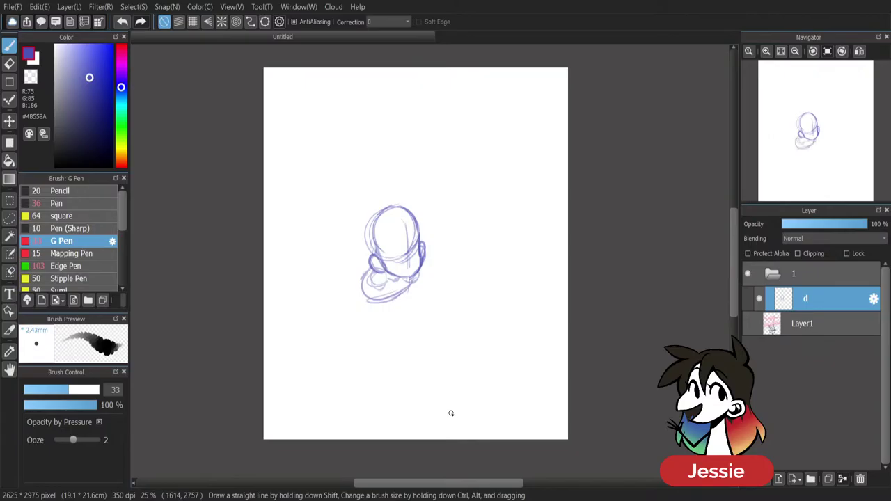
pyautogui.moveTo(371, 269)
pyautogui.mouseDown()
pyautogui.moveTo(403, 291)
pyautogui.moveTo(410, 284)
pyautogui.moveTo(381, 316)
pyautogui.moveTo(384, 296)
pyautogui.moveTo(372, 288)
pyautogui.moveTo(394, 338)
pyautogui.mouseUp()
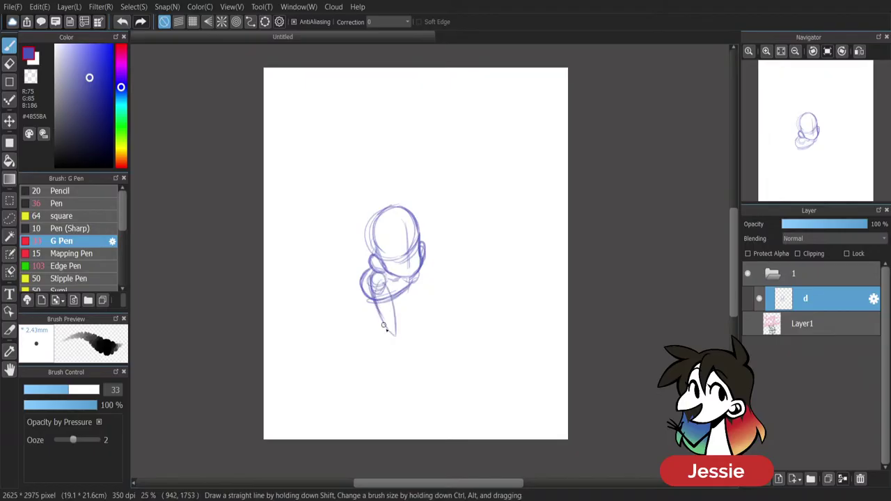
pyautogui.moveTo(398, 284); pyautogui.dragTo(391, 336)
pyautogui.moveTo(420, 279); pyautogui.dragTo(425, 320)
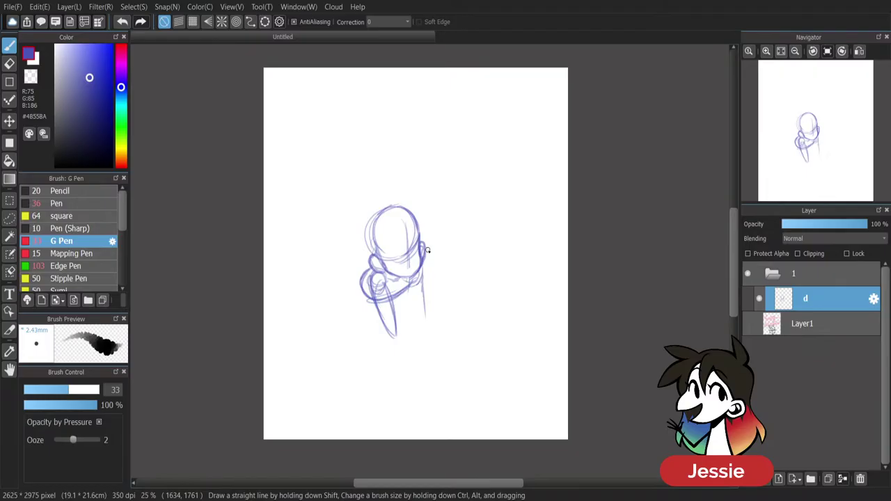
pyautogui.moveTo(414, 287)
pyautogui.mouseDown()
pyautogui.moveTo(424, 322)
pyautogui.moveTo(418, 310)
pyautogui.mouseUp()
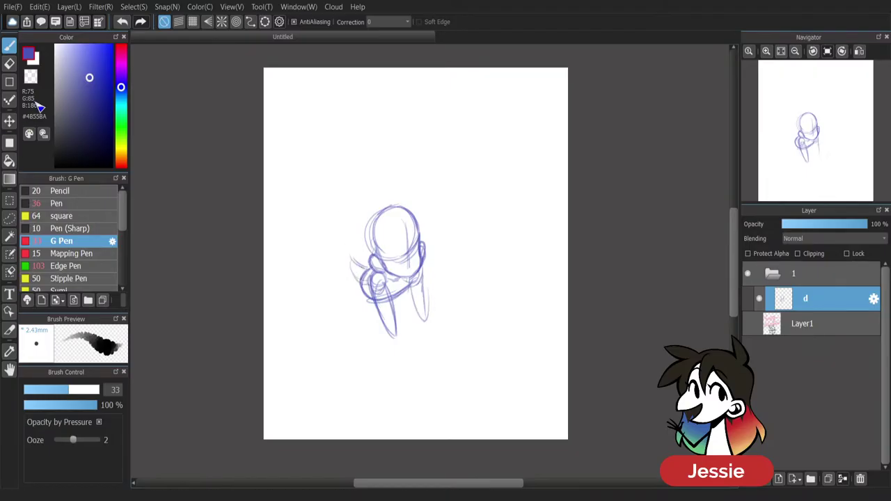
# Move the head and torso sketch up the canvas to make room for the rest of the body.
pyautogui.click(9, 120)
pyautogui.moveTo(401, 264); pyautogui.dragTo(403, 221)
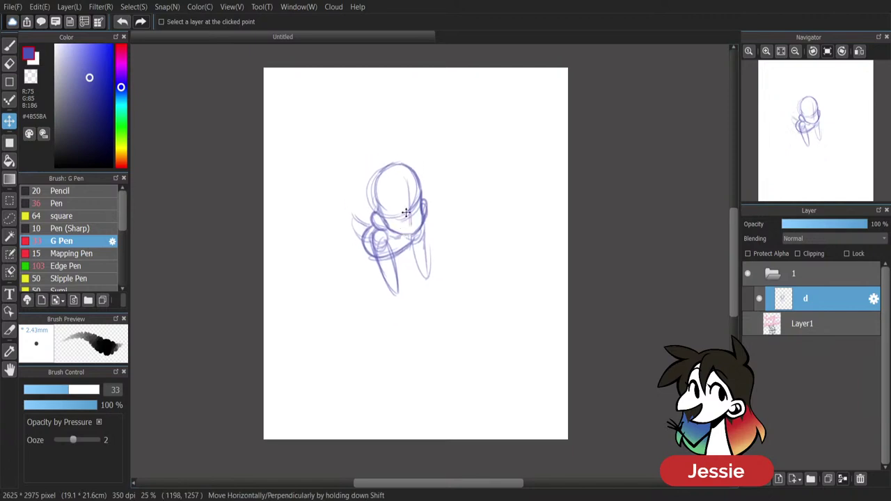
pyautogui.click(9, 45)
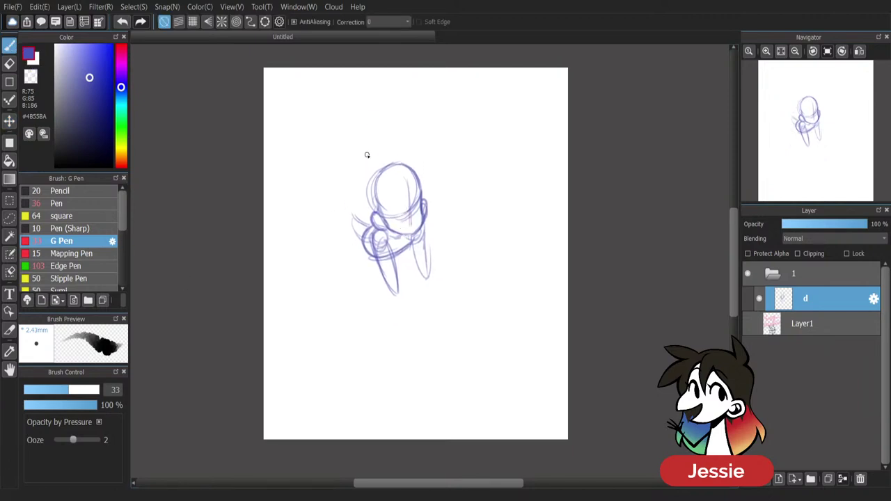
# Sketch the figure's arched back, the hips and both legs extending down below the torso.
pyautogui.moveTo(345, 224)
pyautogui.mouseDown()
pyautogui.moveTo(348, 242)
pyautogui.moveTo(334, 225)
pyautogui.moveTo(346, 199)
pyautogui.moveTo(362, 201)
pyautogui.moveTo(325, 206)
pyautogui.moveTo(333, 293)
pyautogui.moveTo(315, 250)
pyautogui.moveTo(326, 275)
pyautogui.moveTo(340, 240)
pyautogui.moveTo(356, 264)
pyautogui.moveTo(329, 297)
pyautogui.moveTo(333, 288)
pyautogui.moveTo(332, 371)
pyautogui.mouseUp()
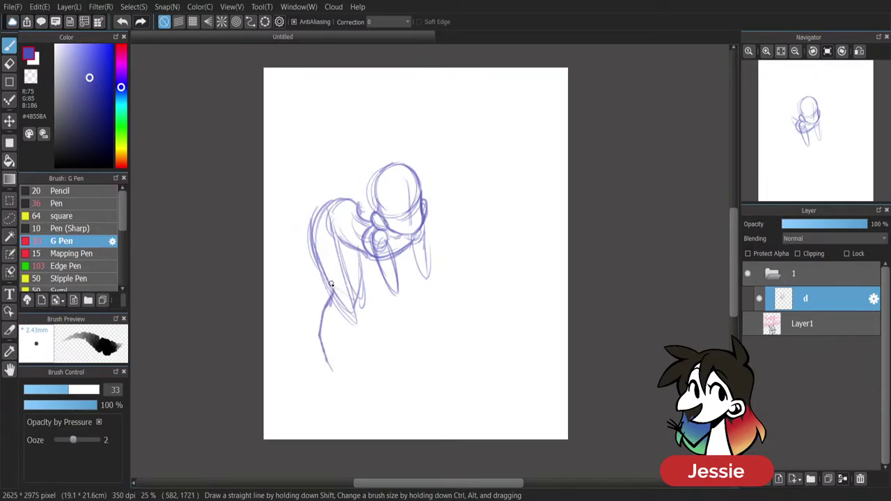
pyautogui.moveTo(331, 285)
pyautogui.mouseDown()
pyautogui.moveTo(352, 390)
pyautogui.moveTo(339, 383)
pyautogui.moveTo(353, 392)
pyautogui.moveTo(340, 330)
pyautogui.mouseUp()
pyautogui.moveTo(361, 279)
pyautogui.mouseDown()
pyautogui.moveTo(354, 316)
pyautogui.moveTo(364, 334)
pyautogui.moveTo(368, 291)
pyautogui.moveTo(381, 363)
pyautogui.mouseUp()
pyautogui.moveTo(351, 303); pyautogui.dragTo(343, 310)
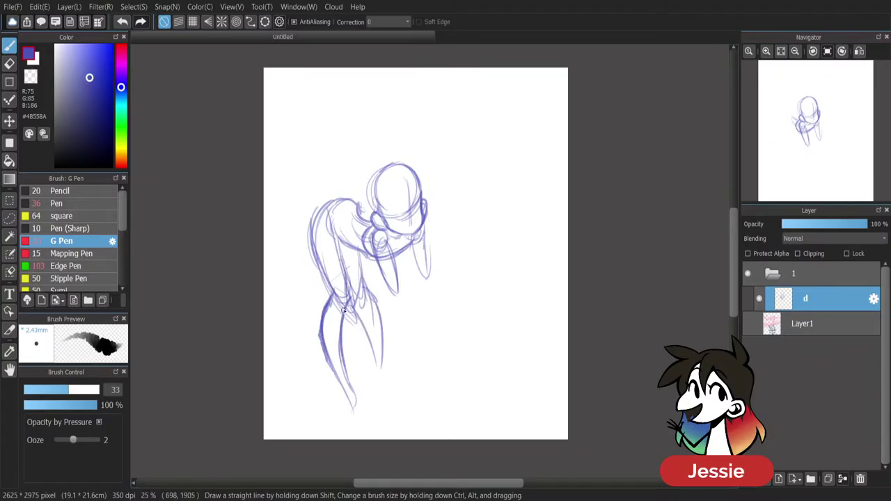
pyautogui.moveTo(315, 226); pyautogui.dragTo(355, 208)
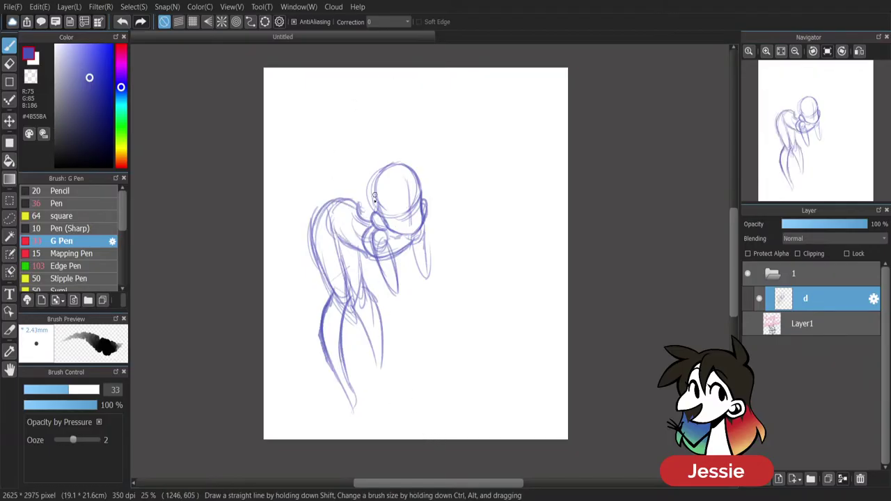
# Lengthen the arm nearest the torso's center, erasing its old lines and redrawing its outer contour.
pyautogui.moveTo(392, 249); pyautogui.dragTo(397, 273)
pyautogui.moveTo(373, 235); pyautogui.dragTo(399, 299)
pyautogui.press('e')
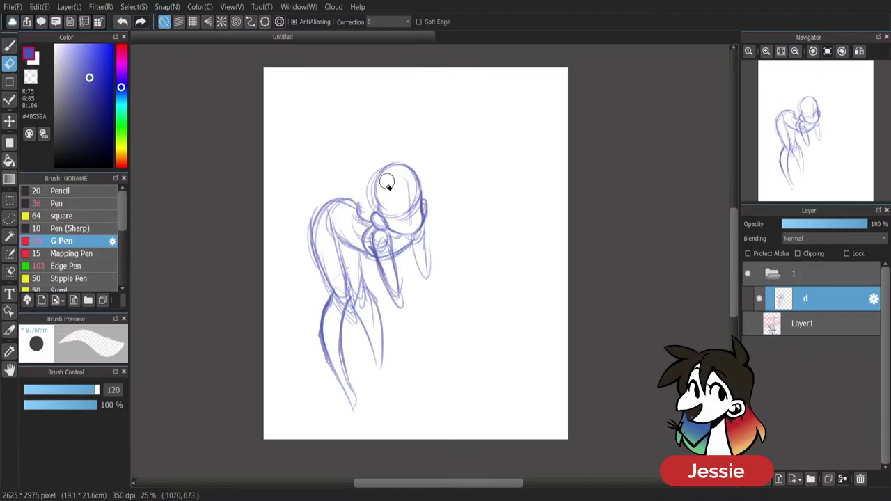
pyautogui.press('b')
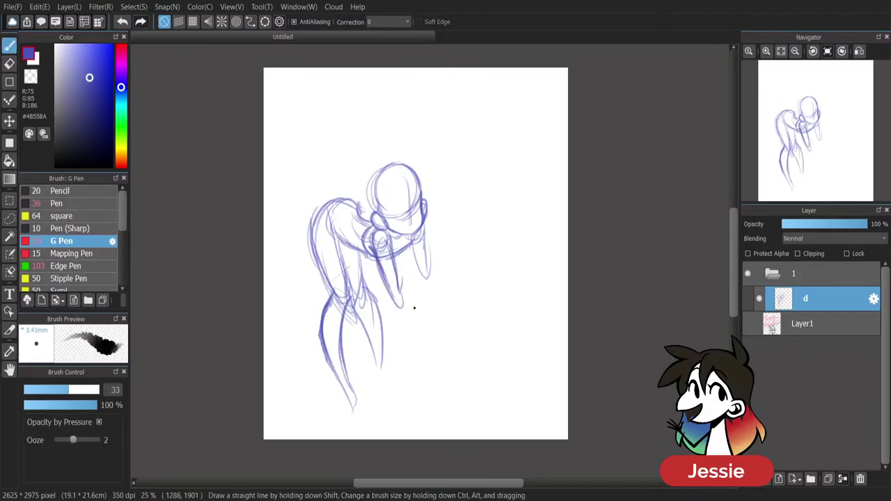
pyautogui.moveTo(385, 277); pyautogui.dragTo(400, 304)
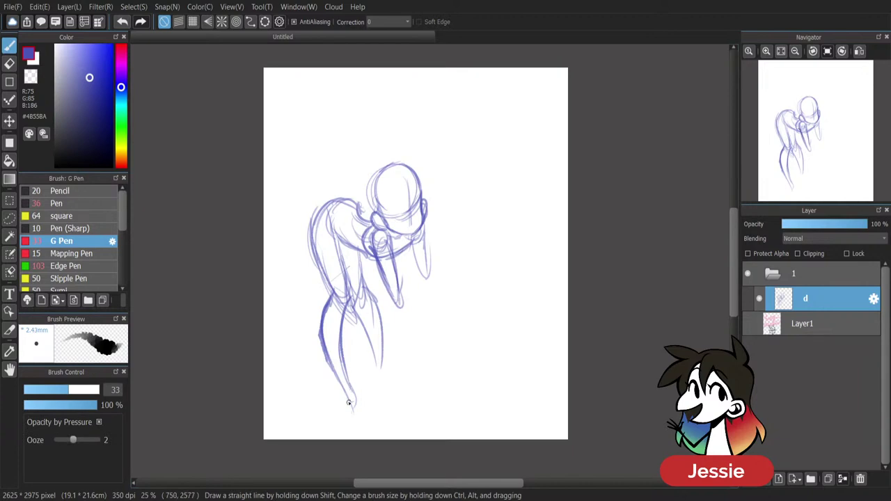
# Draw the joints at the ends of both legs and a lower leg with a toed foot on the front leg.
pyautogui.moveTo(348, 402); pyautogui.dragTo(351, 386)
pyautogui.moveTo(383, 359)
pyautogui.mouseDown()
pyautogui.moveTo(400, 381)
pyautogui.moveTo(376, 355)
pyautogui.moveTo(381, 412)
pyautogui.moveTo(394, 392)
pyautogui.mouseUp()
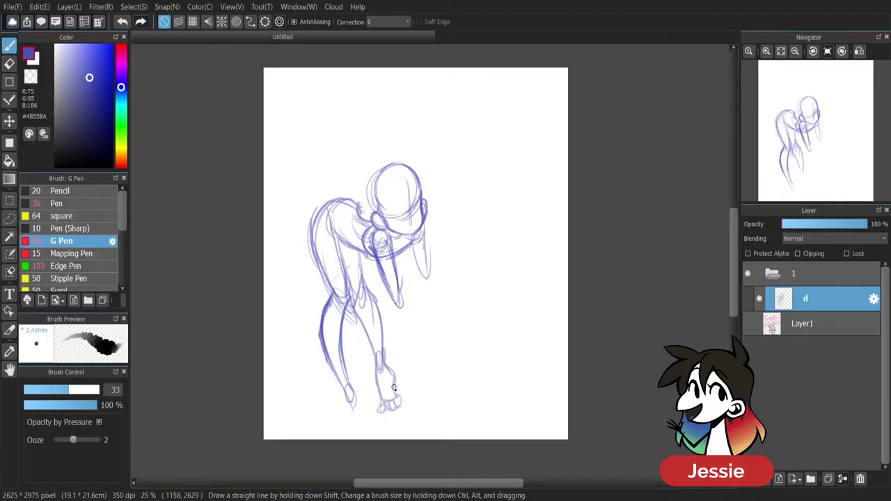
# Move the figure sketch up the canvas, then draw a toed foot on the rear leg and darken the front thigh.
pyautogui.click(9, 120)
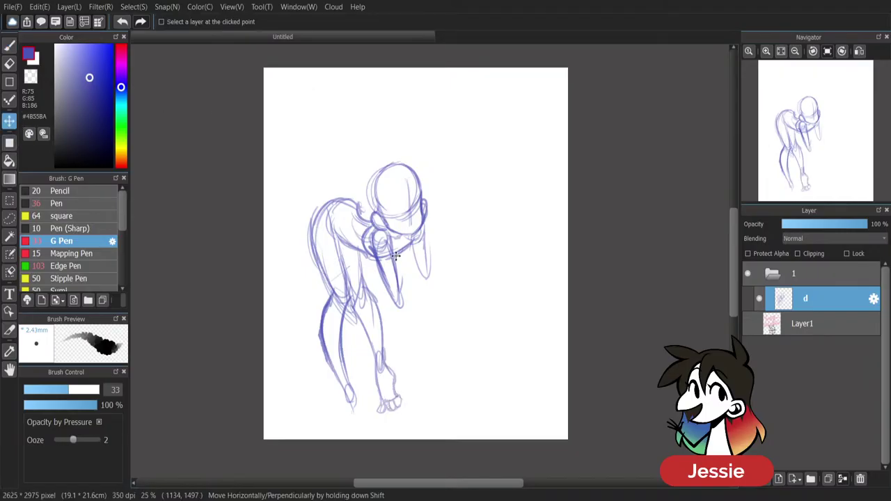
pyautogui.moveTo(397, 244); pyautogui.dragTo(394, 210)
pyautogui.press('b')
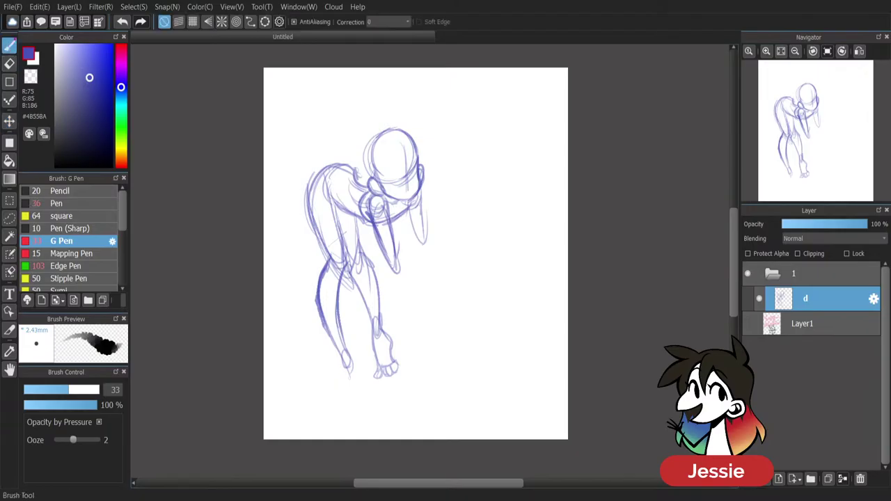
pyautogui.moveTo(341, 366)
pyautogui.mouseDown()
pyautogui.moveTo(346, 356)
pyautogui.moveTo(348, 388)
pyautogui.moveTo(367, 399)
pyautogui.mouseUp()
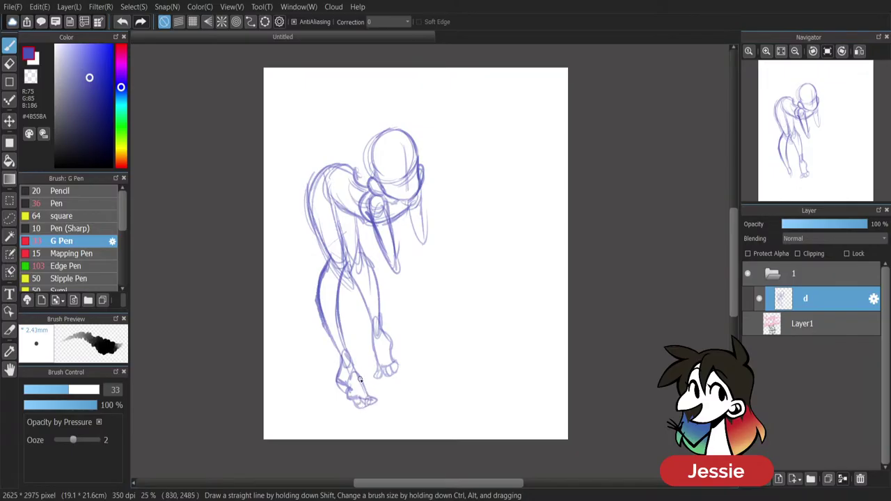
pyautogui.moveTo(364, 261)
pyautogui.mouseDown()
pyautogui.moveTo(381, 305)
pyautogui.moveTo(355, 282)
pyautogui.moveTo(384, 336)
pyautogui.mouseUp()
# Erase the rear leg's foot and ankle, redraw them as a shorter downward-pointing foot, and clean up the stray marks around the leg.
pyautogui.press('e')
pyautogui.moveTo(330, 344)
pyautogui.mouseDown()
pyautogui.moveTo(344, 378)
pyautogui.moveTo(355, 380)
pyautogui.mouseUp()
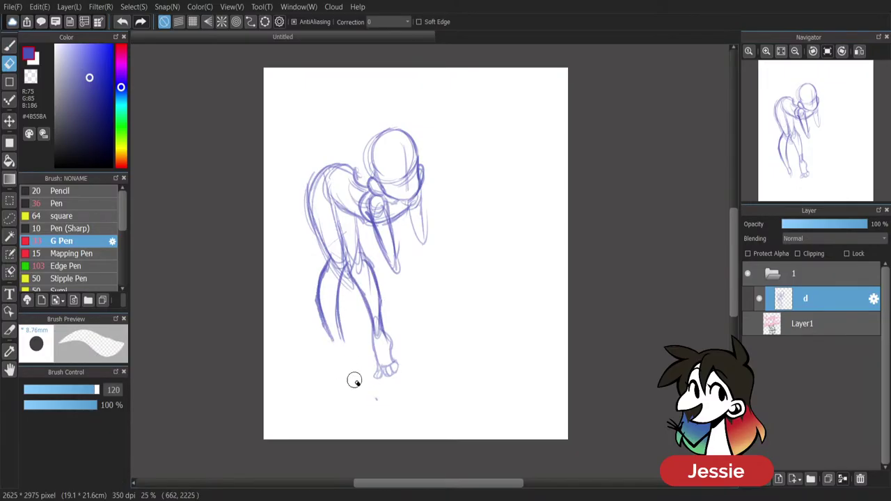
pyautogui.press('b')
pyautogui.moveTo(319, 287); pyautogui.dragTo(337, 340)
pyautogui.moveTo(338, 306); pyautogui.dragTo(341, 338)
pyautogui.moveTo(320, 278)
pyautogui.mouseDown()
pyautogui.moveTo(328, 348)
pyautogui.moveTo(342, 335)
pyautogui.moveTo(336, 362)
pyautogui.moveTo(354, 382)
pyautogui.mouseUp()
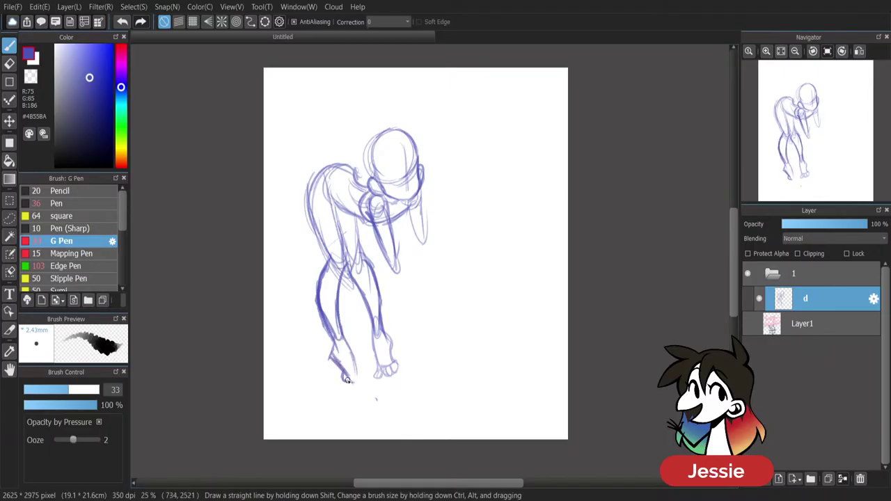
pyautogui.moveTo(357, 377); pyautogui.dragTo(352, 392)
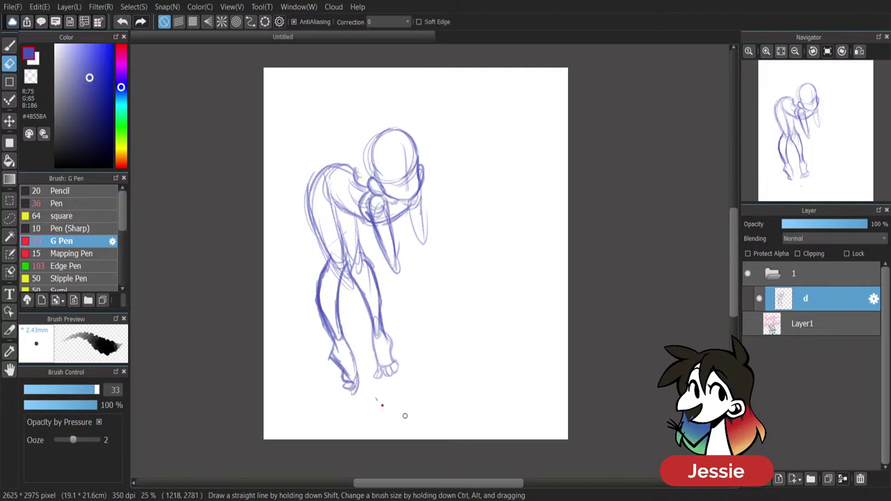
pyautogui.press('e')
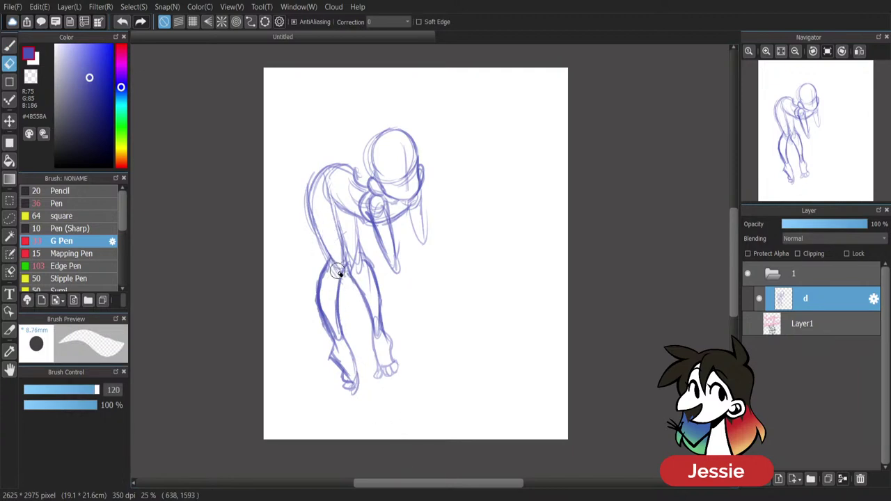
# Reinforce the contours of the hip and both upper legs with darker strokes.
pyautogui.press('b')
pyautogui.moveTo(326, 225)
pyautogui.mouseDown()
pyautogui.moveTo(340, 286)
pyautogui.moveTo(348, 274)
pyautogui.moveTo(339, 223)
pyautogui.mouseUp()
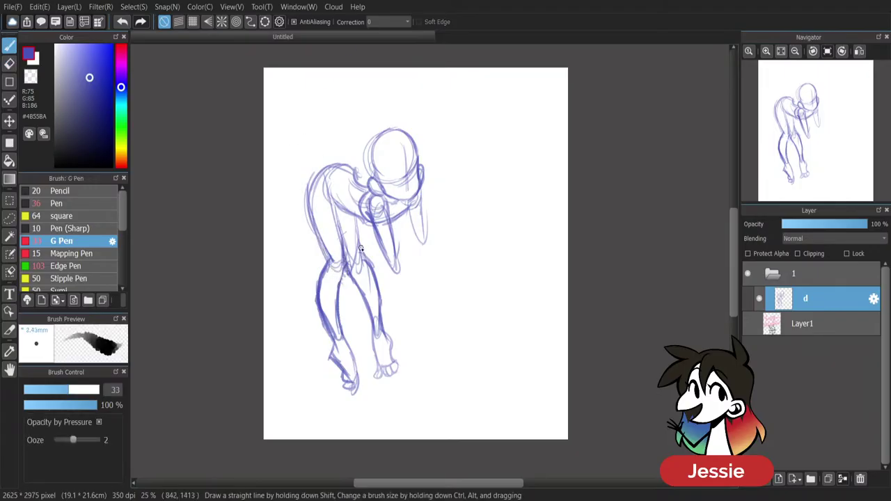
pyautogui.moveTo(362, 256); pyautogui.dragTo(352, 209)
pyautogui.moveTo(322, 172)
pyautogui.mouseDown()
pyautogui.moveTo(339, 164)
pyautogui.moveTo(358, 181)
pyautogui.moveTo(309, 211)
pyautogui.moveTo(314, 228)
pyautogui.moveTo(327, 198)
pyautogui.moveTo(339, 236)
pyautogui.moveTo(357, 247)
pyautogui.mouseUp()
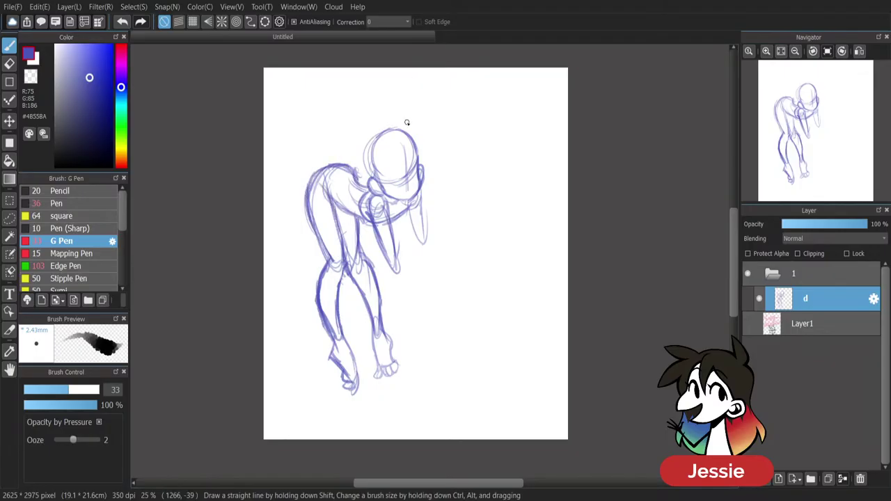
# Erase the front leg from the joint below the arched hips down to the toes.
pyautogui.press('e')
pyautogui.moveTo(352, 254)
pyautogui.mouseDown()
pyautogui.moveTo(366, 265)
pyautogui.moveTo(378, 369)
pyautogui.moveTo(382, 333)
pyautogui.moveTo(408, 357)
pyautogui.mouseUp()
pyautogui.press('b')
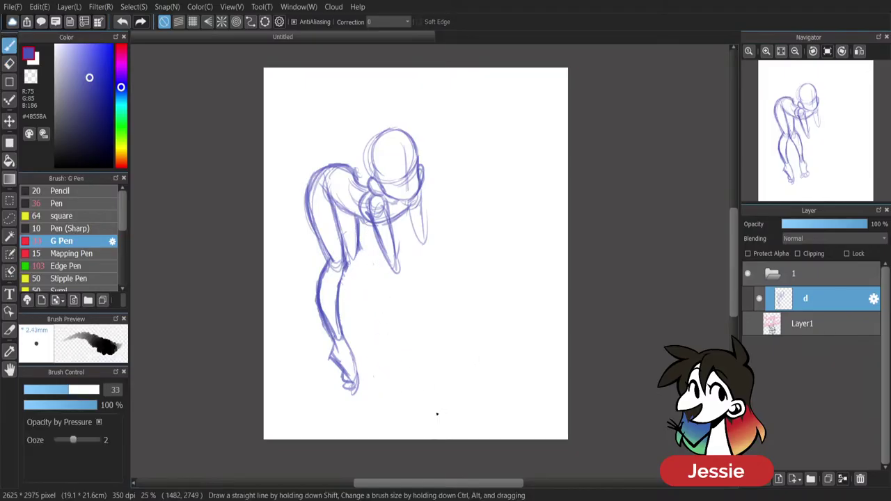
pyautogui.moveTo(356, 245)
pyautogui.mouseDown()
pyautogui.moveTo(360, 276)
pyautogui.moveTo(362, 249)
pyautogui.moveTo(363, 278)
pyautogui.moveTo(381, 255)
pyautogui.moveTo(368, 260)
pyautogui.moveTo(370, 307)
pyautogui.mouseUp()
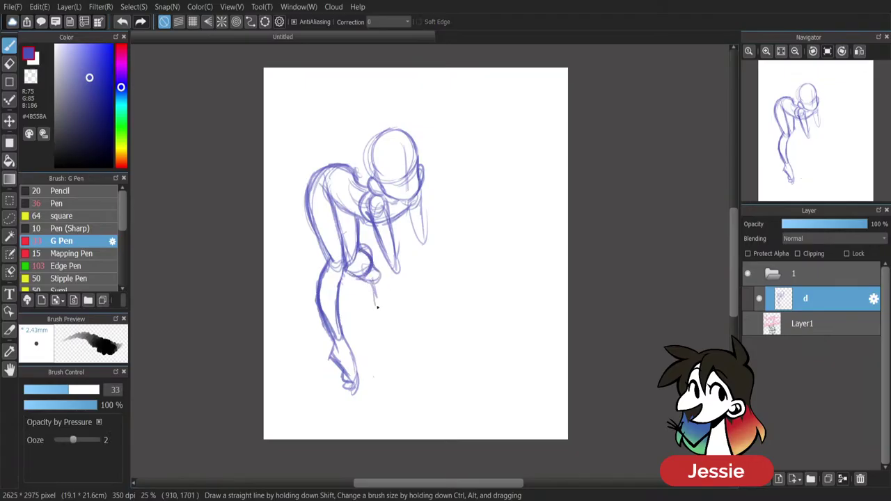
pyautogui.moveTo(382, 267); pyautogui.dragTo(371, 309)
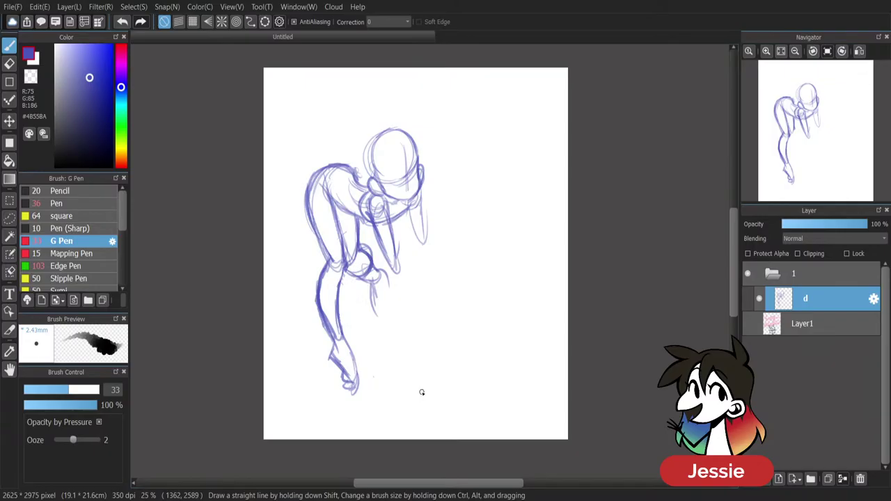
pyautogui.press('e')
pyautogui.moveTo(359, 276)
pyautogui.mouseDown()
pyautogui.moveTo(370, 252)
pyautogui.moveTo(379, 280)
pyautogui.mouseUp()
pyautogui.press('b')
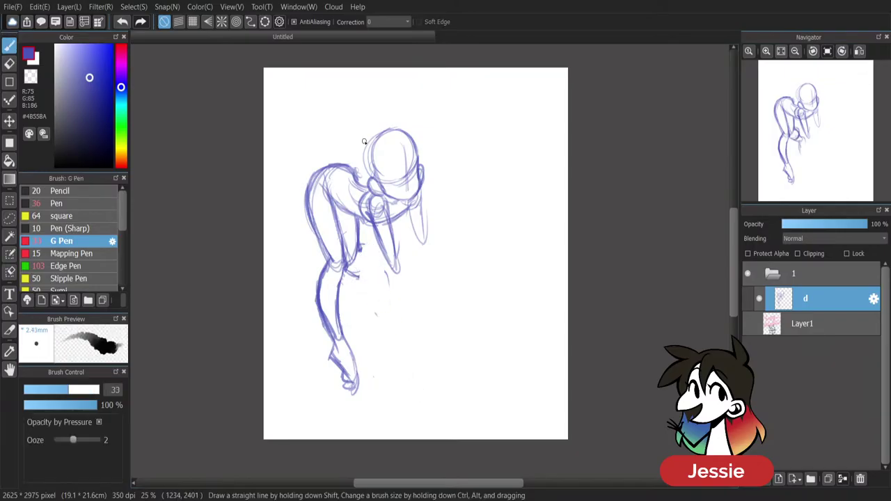
# Redraw the front lower leg as a short, foreshortened shape folded back behind the knee, ending in a toed foot.
pyautogui.moveTo(361, 246); pyautogui.dragTo(358, 277)
pyautogui.moveTo(346, 270)
pyautogui.mouseDown()
pyautogui.moveTo(362, 285)
pyautogui.moveTo(372, 274)
pyautogui.mouseUp()
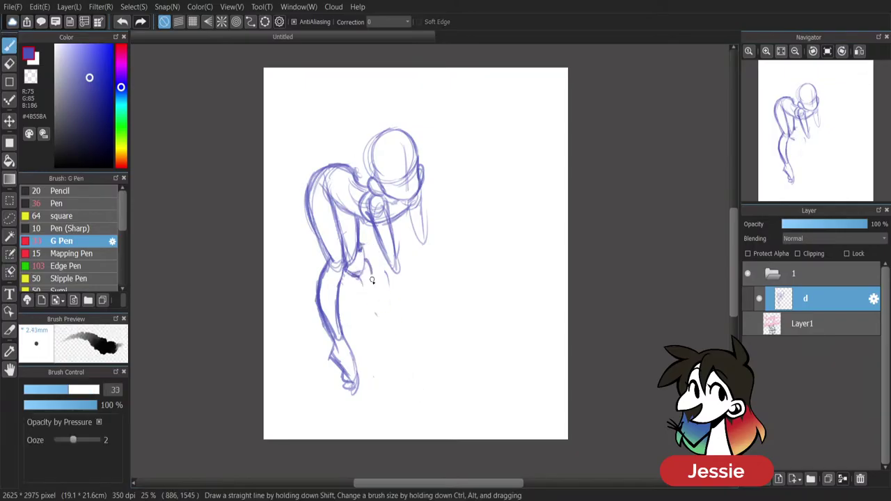
pyautogui.moveTo(365, 242)
pyautogui.mouseDown()
pyautogui.moveTo(351, 273)
pyautogui.moveTo(356, 306)
pyautogui.mouseUp()
pyautogui.moveTo(367, 263); pyautogui.dragTo(374, 280)
pyautogui.moveTo(362, 297)
pyautogui.mouseDown()
pyautogui.moveTo(377, 308)
pyautogui.moveTo(374, 273)
pyautogui.mouseUp()
pyautogui.press('e')
pyautogui.press('b')
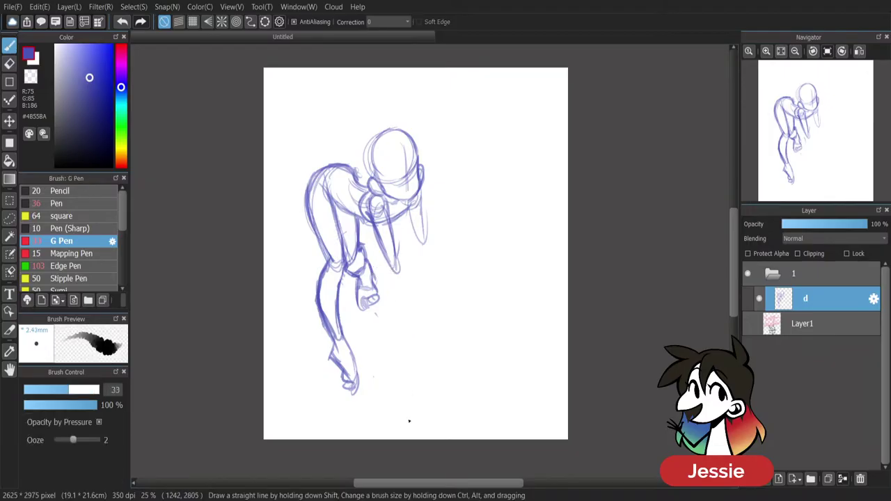
pyautogui.press('e')
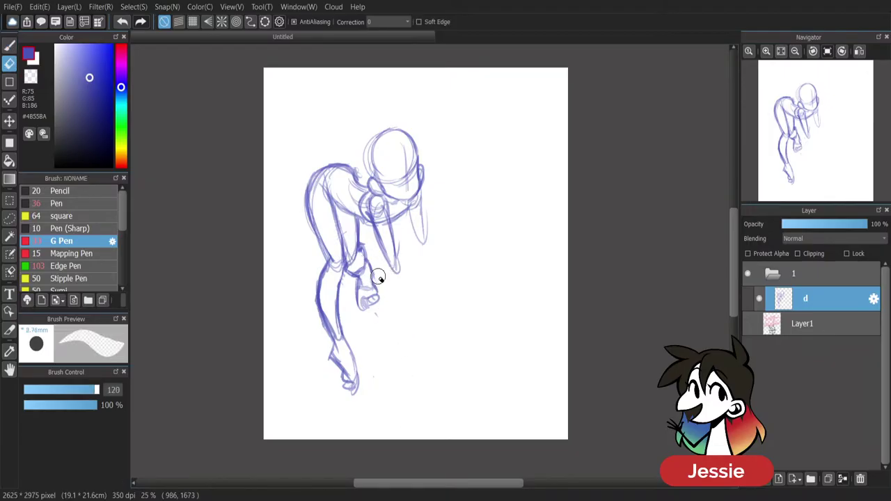
pyautogui.press('b')
pyautogui.moveTo(367, 266); pyautogui.dragTo(373, 282)
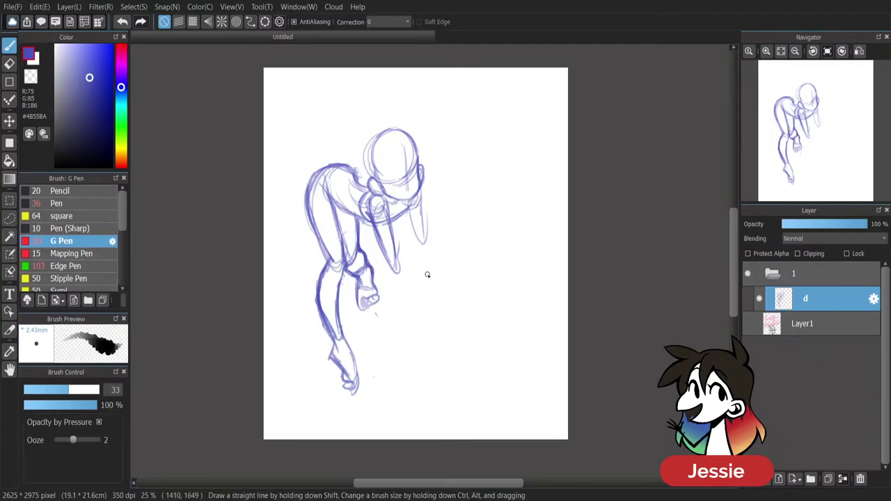
# Erase and redraw the toes of the foreshortened foot, then darken its knee and the straight leg's contours.
pyautogui.press('e')
pyautogui.moveTo(378, 284)
pyautogui.mouseDown()
pyautogui.moveTo(366, 300)
pyautogui.moveTo(378, 299)
pyautogui.mouseUp()
pyautogui.press('b')
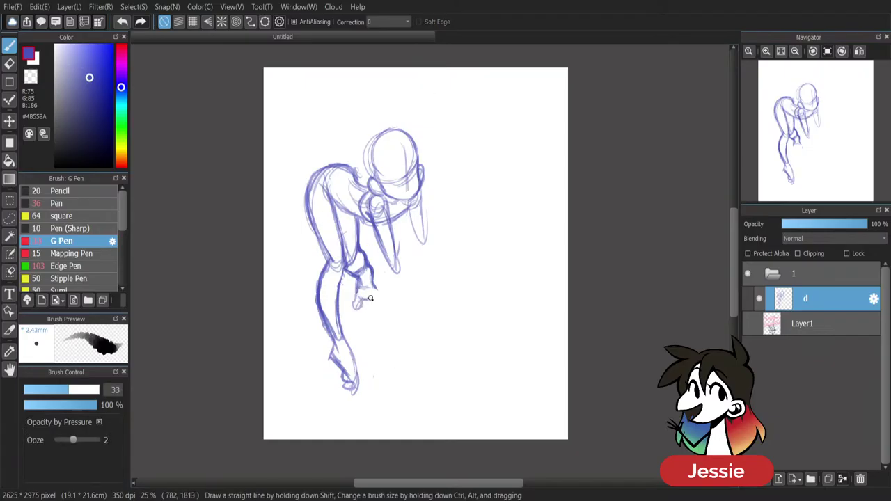
pyautogui.moveTo(371, 298); pyautogui.dragTo(365, 301)
pyautogui.moveTo(349, 272); pyautogui.dragTo(364, 274)
pyautogui.moveTo(325, 269); pyautogui.dragTo(321, 313)
pyautogui.moveTo(343, 272)
pyautogui.mouseDown()
pyautogui.moveTo(339, 326)
pyautogui.moveTo(338, 281)
pyautogui.mouseUp()
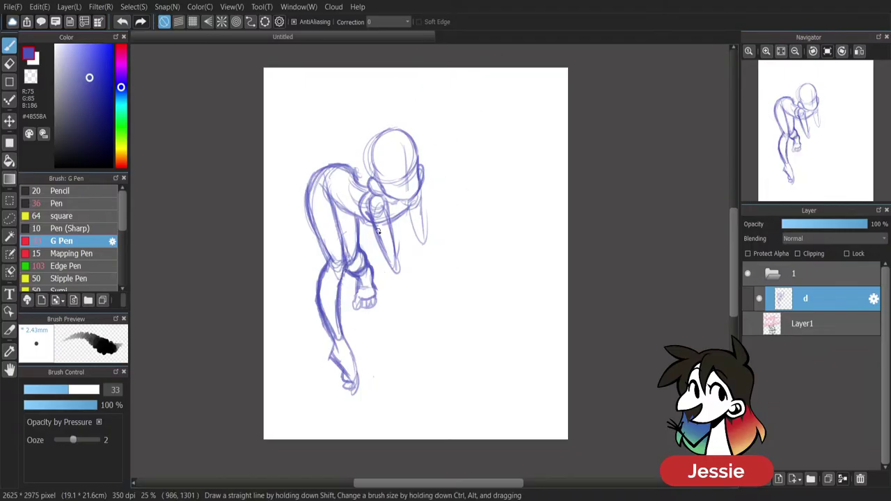
# Move the whole figure down the canvas to free space above its back, then return to the brush.
pyautogui.click(9, 120)
pyautogui.moveTo(405, 214); pyautogui.dragTo(410, 239)
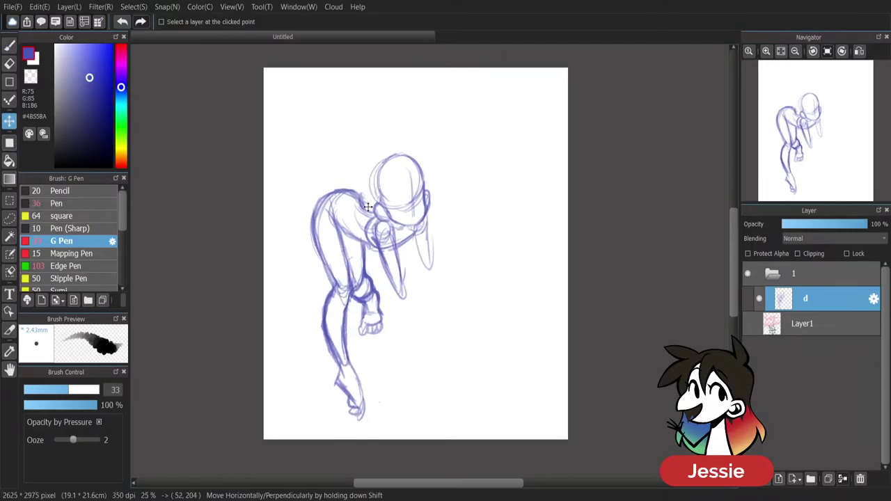
pyautogui.click(17, 46)
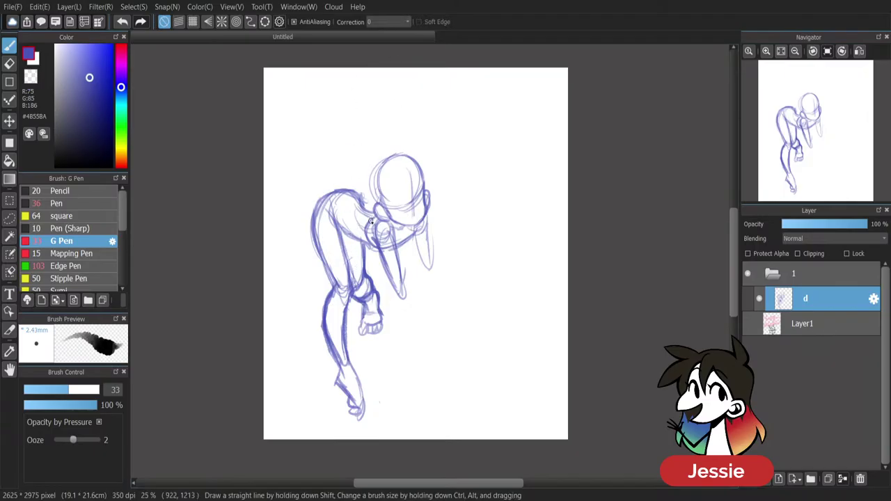
# Sketch the outlines of two tall pointed wings rising behind the shoulders, undoing the first wing stroke and redrawing it.
pyautogui.moveTo(367, 225)
pyautogui.mouseDown()
pyautogui.moveTo(326, 197)
pyautogui.moveTo(314, 161)
pyautogui.mouseUp()
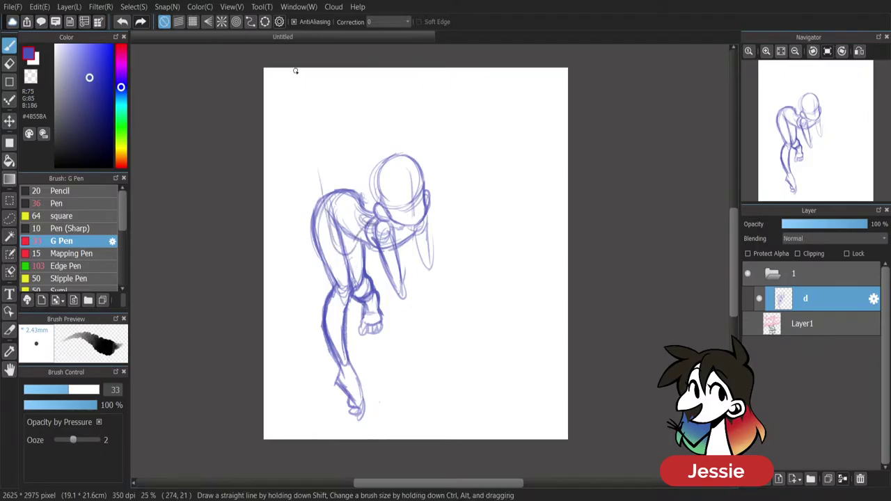
pyautogui.hotkey('ctrl', 'z')
pyautogui.hotkey('ctrl', 'z')
pyautogui.hotkey('ctrl', 'z')
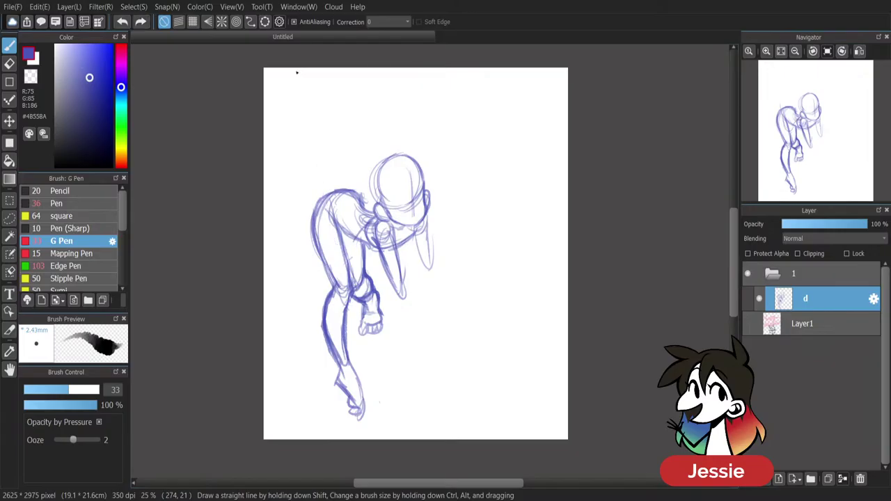
pyautogui.moveTo(370, 225)
pyautogui.mouseDown()
pyautogui.moveTo(318, 78)
pyautogui.moveTo(331, 171)
pyautogui.moveTo(358, 214)
pyautogui.mouseUp()
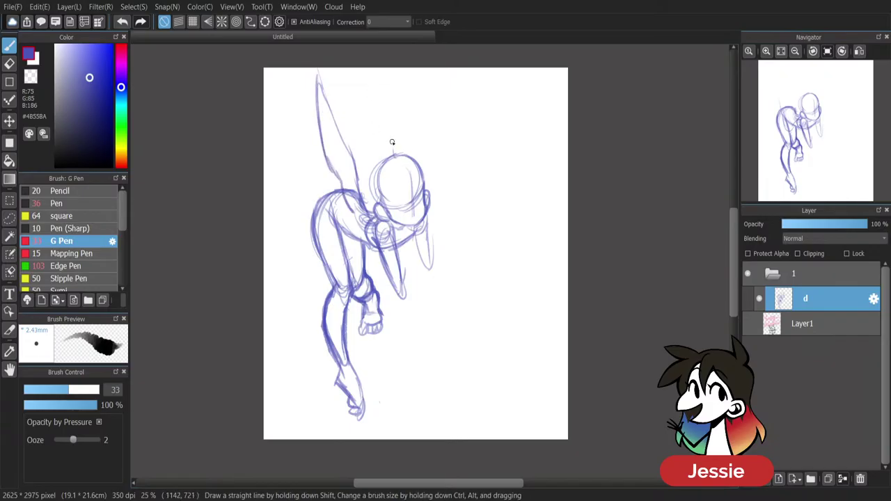
pyautogui.moveTo(393, 154)
pyautogui.mouseDown()
pyautogui.moveTo(388, 104)
pyautogui.moveTo(380, 105)
pyautogui.moveTo(379, 159)
pyautogui.mouseUp()
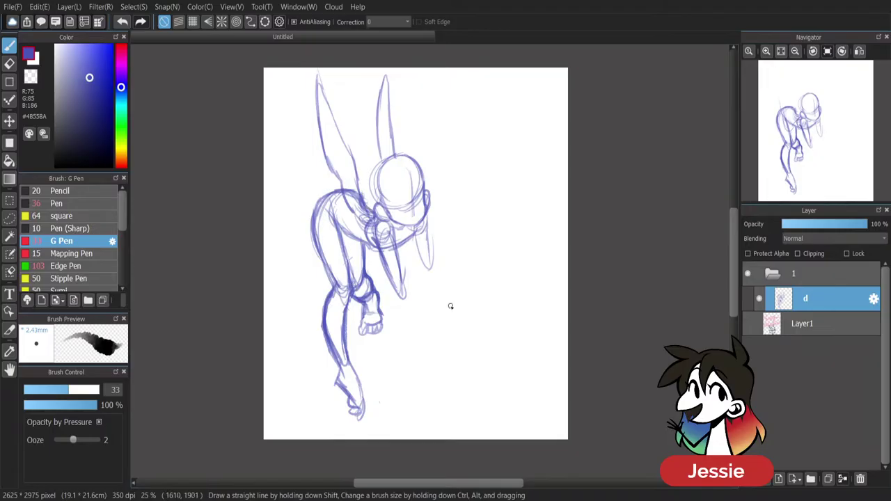
# Erase the body lines overlapping the near wing and add layered feathers along the wing's outer edge.
pyautogui.press('e')
pyautogui.moveTo(344, 174)
pyautogui.mouseDown()
pyautogui.moveTo(362, 216)
pyautogui.moveTo(358, 206)
pyautogui.moveTo(382, 228)
pyautogui.moveTo(356, 184)
pyautogui.mouseUp()
pyautogui.press('b')
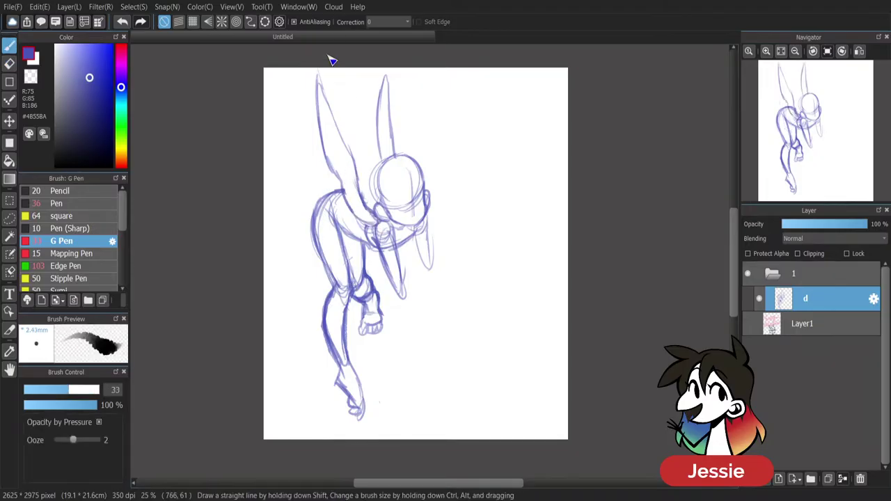
pyautogui.moveTo(319, 77)
pyautogui.mouseDown()
pyautogui.moveTo(327, 120)
pyautogui.moveTo(310, 87)
pyautogui.moveTo(334, 145)
pyautogui.mouseUp()
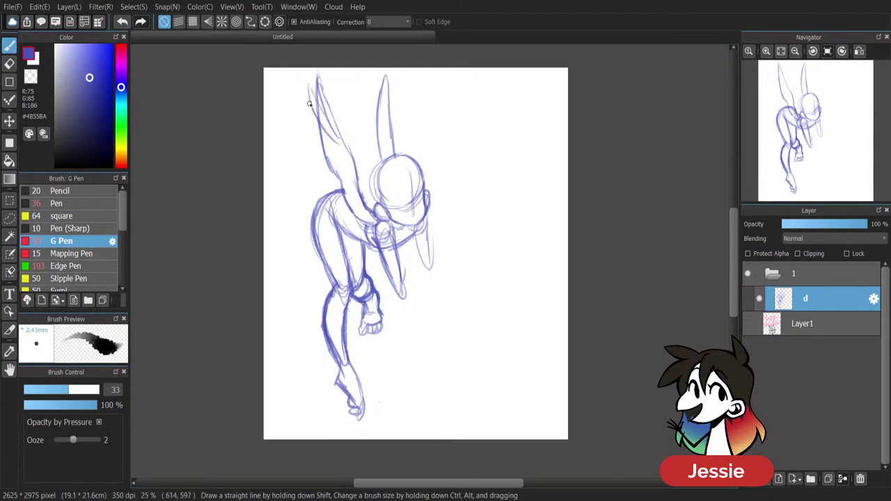
pyautogui.moveTo(307, 101)
pyautogui.mouseDown()
pyautogui.moveTo(342, 153)
pyautogui.moveTo(319, 133)
pyautogui.moveTo(349, 202)
pyautogui.mouseUp()
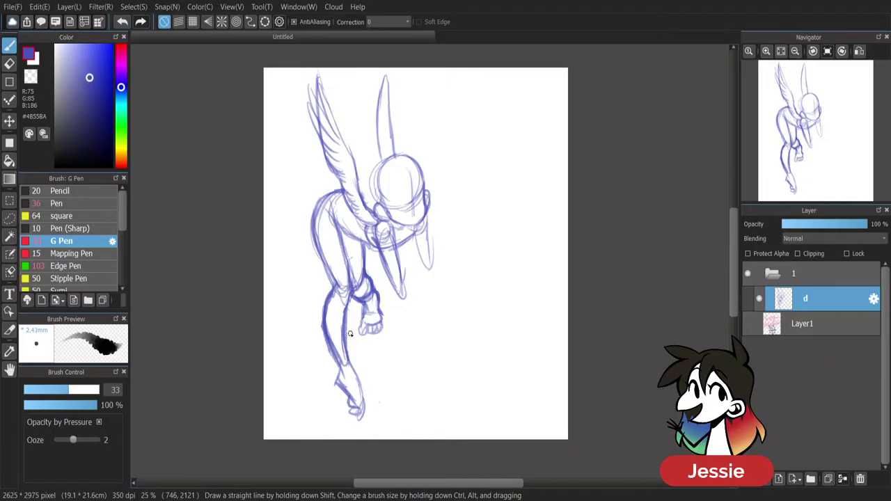
# Add feathers to the far wing's outer edge and fill the near wing's base with small scalloped feathers.
pyautogui.click(748, 324)
pyautogui.click(749, 324)
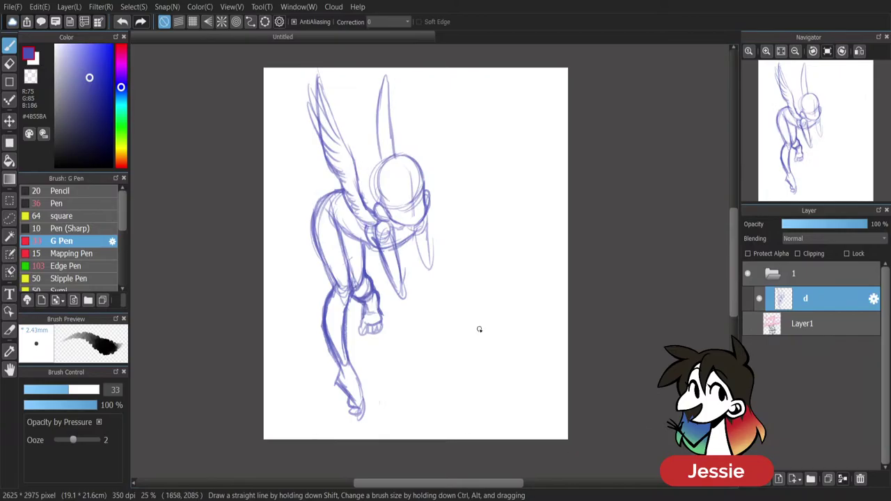
pyautogui.moveTo(382, 81); pyautogui.dragTo(378, 142)
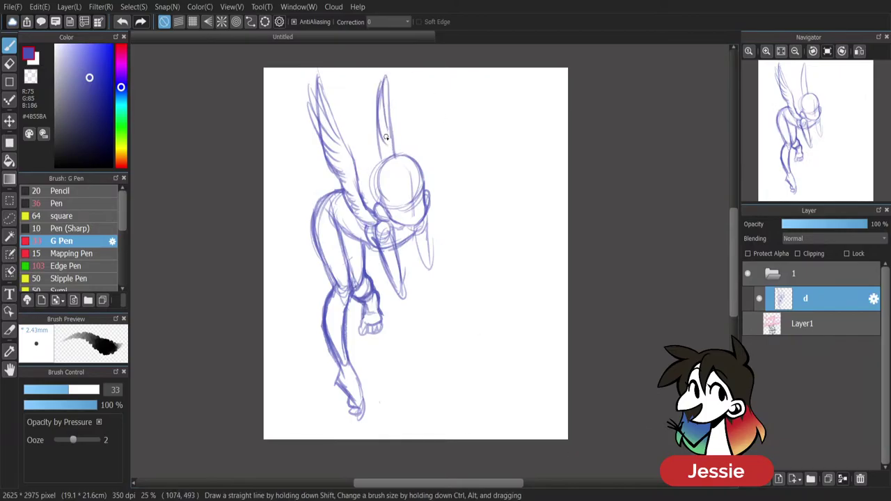
pyautogui.moveTo(375, 109)
pyautogui.mouseDown()
pyautogui.moveTo(381, 157)
pyautogui.moveTo(387, 132)
pyautogui.moveTo(391, 157)
pyautogui.mouseUp()
pyautogui.moveTo(333, 138)
pyautogui.mouseDown()
pyautogui.moveTo(357, 211)
pyautogui.moveTo(339, 188)
pyautogui.moveTo(359, 213)
pyautogui.mouseUp()
pyautogui.moveTo(341, 178)
pyautogui.mouseDown()
pyautogui.moveTo(354, 195)
pyautogui.moveTo(356, 186)
pyautogui.mouseUp()
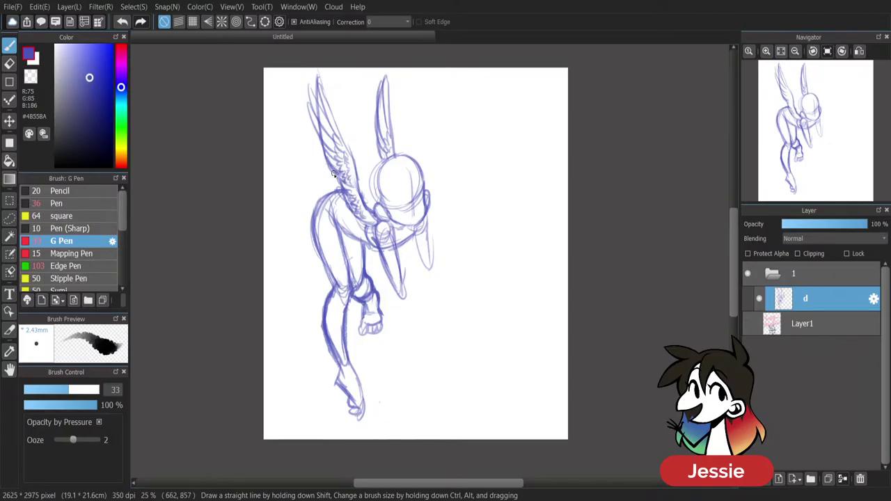
pyautogui.moveTo(334, 174); pyautogui.dragTo(357, 209)
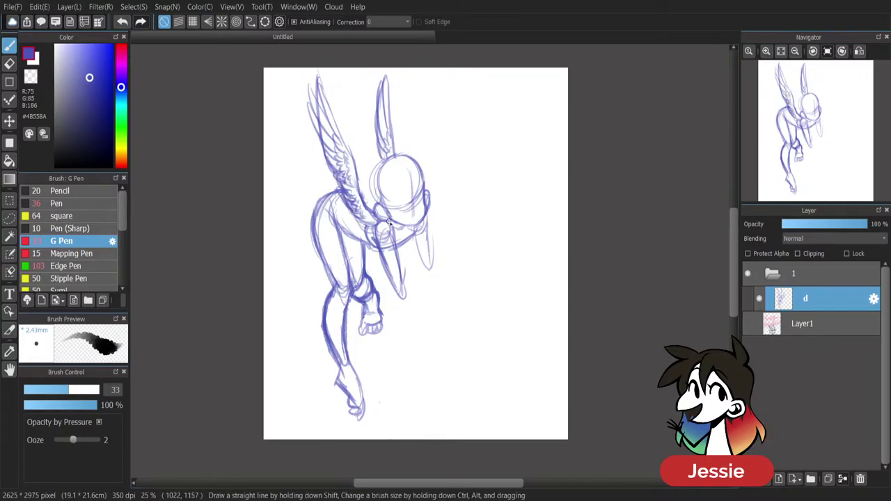
# Erase the construction lines inside the near shoulder and redraw the shoulder and arm with cleaner, darker contours.
pyautogui.press('e')
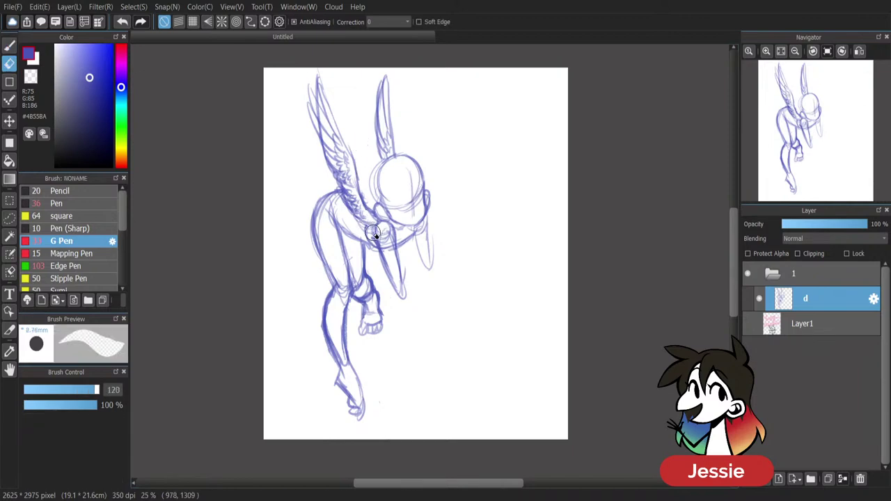
pyautogui.moveTo(373, 233); pyautogui.dragTo(402, 245)
pyautogui.press('p')
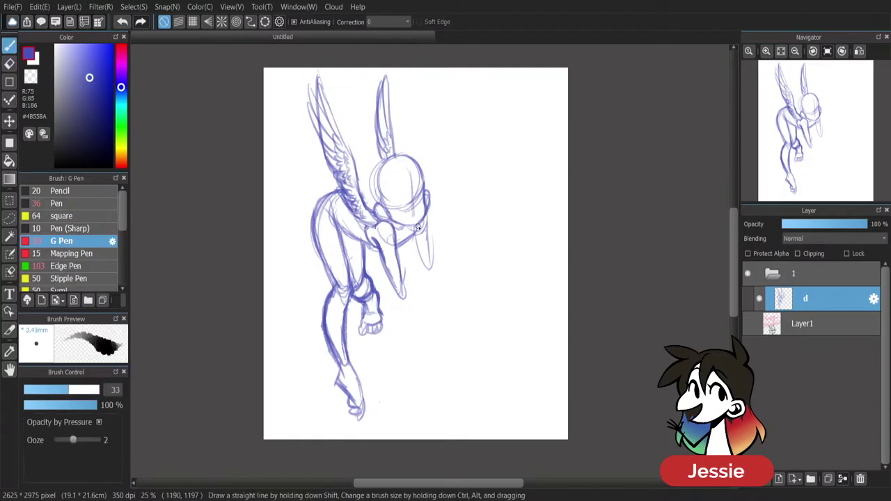
pyautogui.moveTo(390, 222)
pyautogui.mouseDown()
pyautogui.moveTo(391, 249)
pyautogui.moveTo(378, 229)
pyautogui.moveTo(386, 272)
pyautogui.moveTo(390, 240)
pyautogui.moveTo(403, 290)
pyautogui.mouseUp()
pyautogui.moveTo(380, 255); pyautogui.dragTo(401, 296)
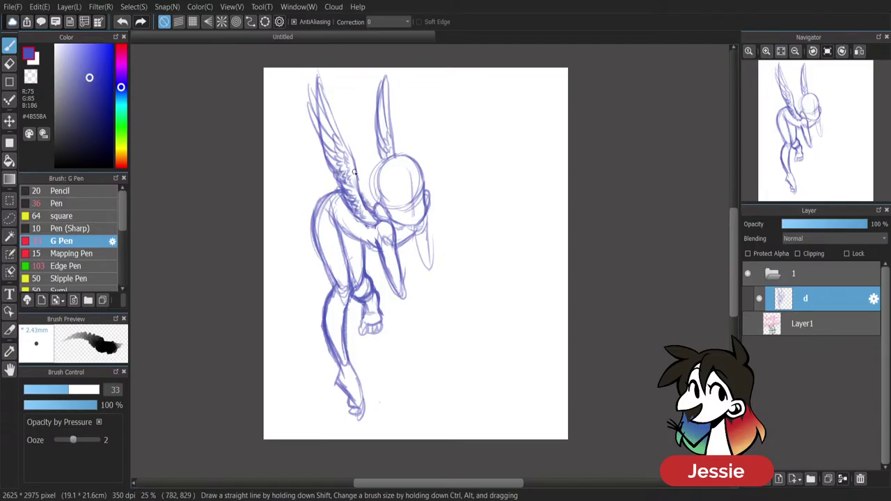
# Sketch a U-shaped lyre frame with curled tips beside the far arm, then rotate it slightly clockwise and move it up.
pyautogui.moveTo(424, 231); pyautogui.dragTo(431, 259)
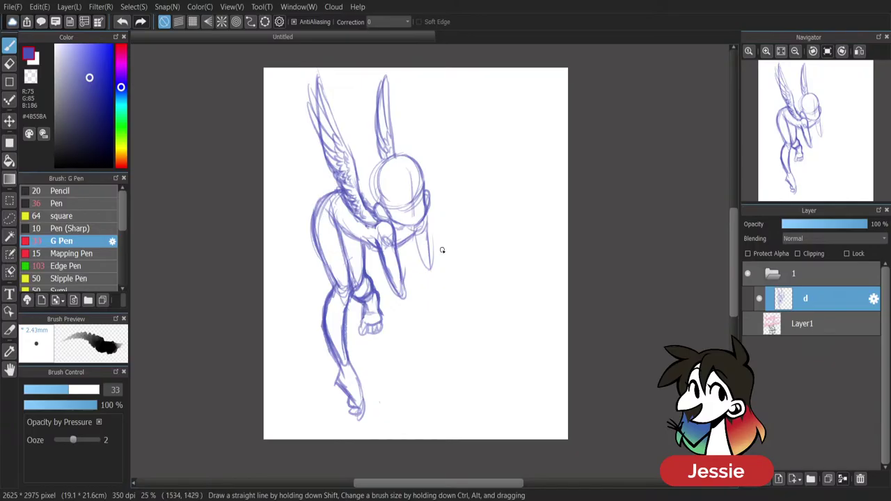
pyautogui.moveTo(442, 249)
pyautogui.mouseDown()
pyautogui.moveTo(441, 241)
pyautogui.moveTo(447, 255)
pyautogui.moveTo(431, 287)
pyautogui.moveTo(443, 273)
pyautogui.moveTo(432, 295)
pyautogui.moveTo(441, 307)
pyautogui.moveTo(473, 284)
pyautogui.moveTo(465, 254)
pyautogui.moveTo(482, 243)
pyautogui.moveTo(458, 307)
pyautogui.moveTo(447, 310)
pyautogui.mouseUp()
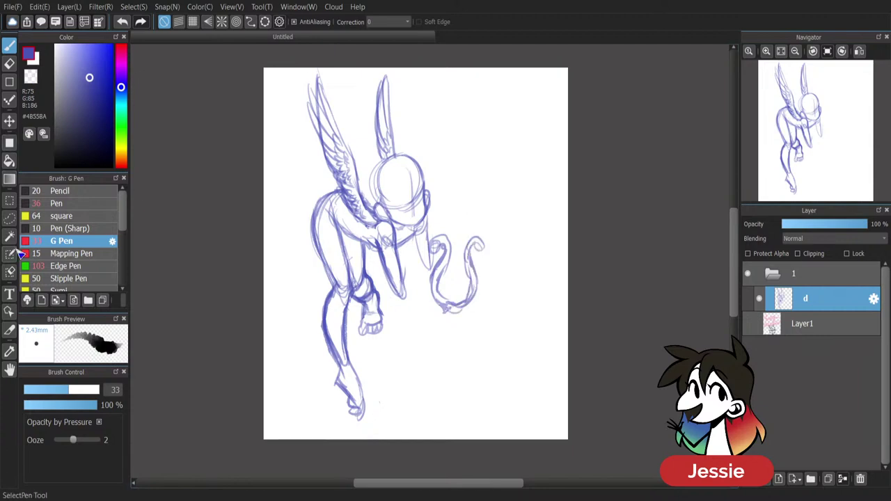
pyautogui.click(9, 218)
pyautogui.moveTo(434, 228)
pyautogui.mouseDown()
pyautogui.moveTo(430, 296)
pyautogui.moveTo(441, 212)
pyautogui.mouseUp()
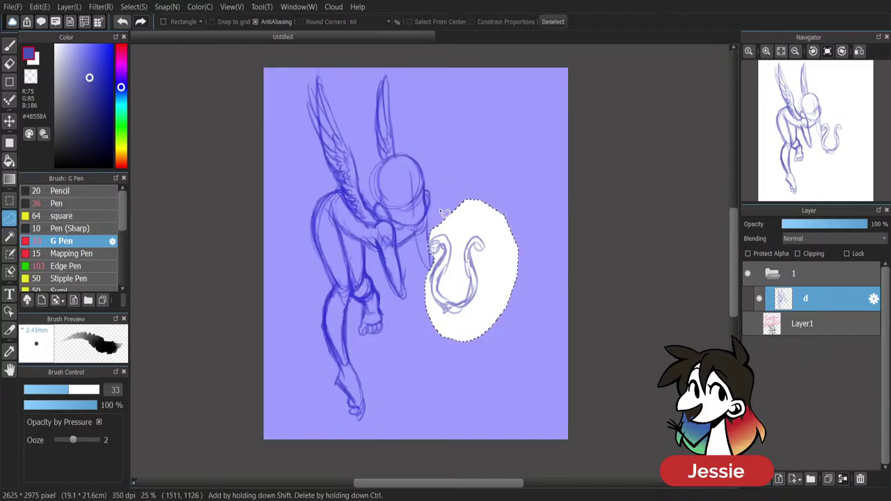
pyautogui.hotkey('ctrl', 't')
pyautogui.moveTo(517, 173)
pyautogui.mouseDown()
pyautogui.moveTo(533, 174)
pyautogui.moveTo(541, 195)
pyautogui.mouseUp()
pyautogui.moveTo(483, 268); pyautogui.dragTo(482, 255)
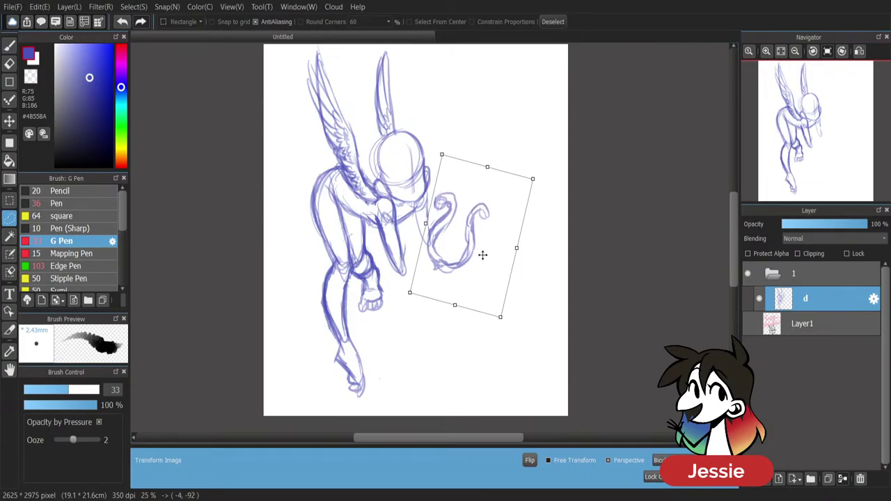
pyautogui.press('Return')
pyautogui.hotkey('ctrl', 'd')
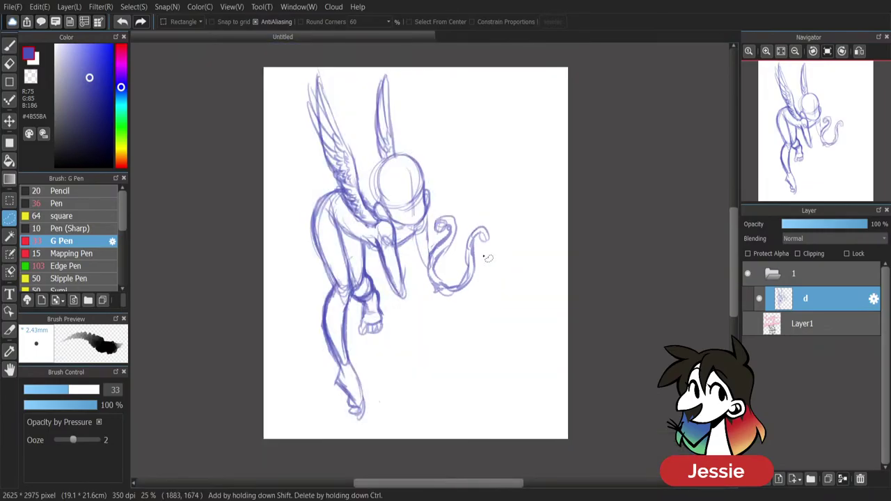
# Draw fingers gripping the lyre's outer arm and fill the frame with a crossbar and strings.
pyautogui.press('b')
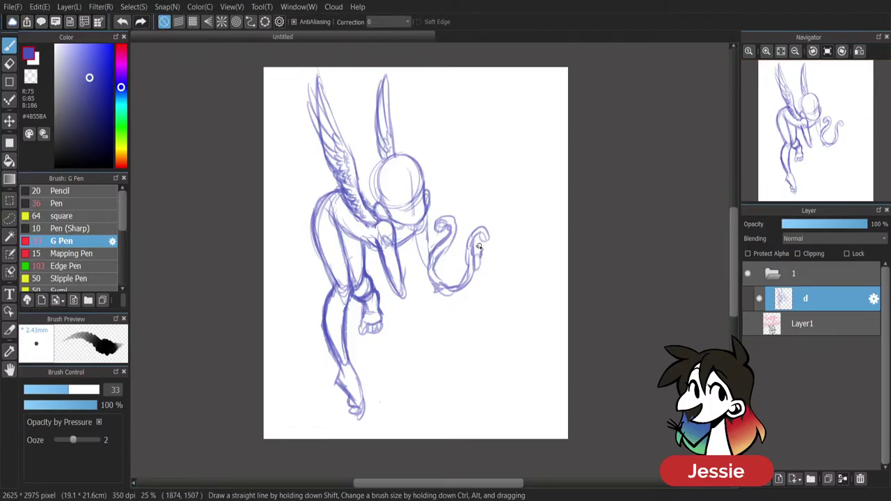
pyautogui.moveTo(478, 254); pyautogui.dragTo(474, 271)
pyautogui.moveTo(428, 254)
pyautogui.mouseDown()
pyautogui.moveTo(428, 268)
pyautogui.moveTo(465, 259)
pyautogui.moveTo(427, 267)
pyautogui.mouseUp()
pyautogui.moveTo(454, 239); pyautogui.dragTo(441, 279)
pyautogui.moveTo(457, 235)
pyautogui.mouseDown()
pyautogui.moveTo(445, 286)
pyautogui.moveTo(458, 286)
pyautogui.mouseUp()
pyautogui.moveTo(457, 231)
pyautogui.mouseDown()
pyautogui.moveTo(464, 233)
pyautogui.moveTo(444, 275)
pyautogui.mouseUp()
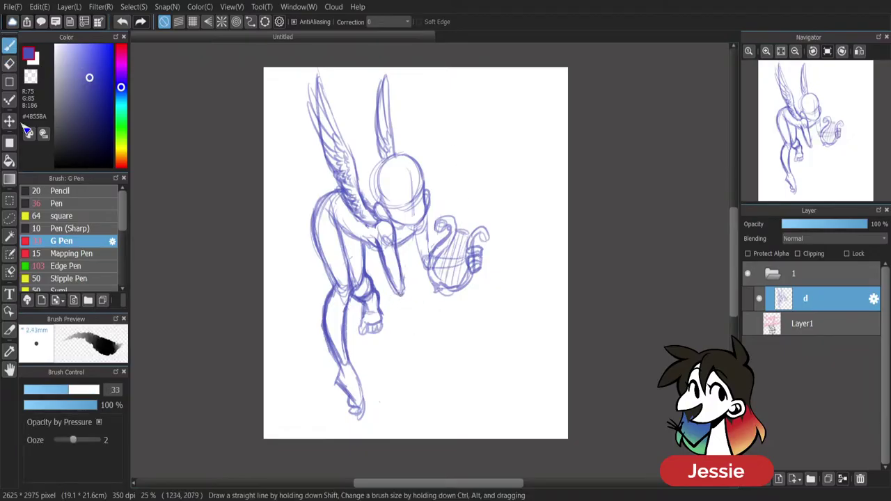
# Shift the whole sketch slightly left and down on the canvas and draw the near hand across the lyre's strings.
pyautogui.click(9, 121)
pyautogui.moveTo(440, 195); pyautogui.dragTo(435, 200)
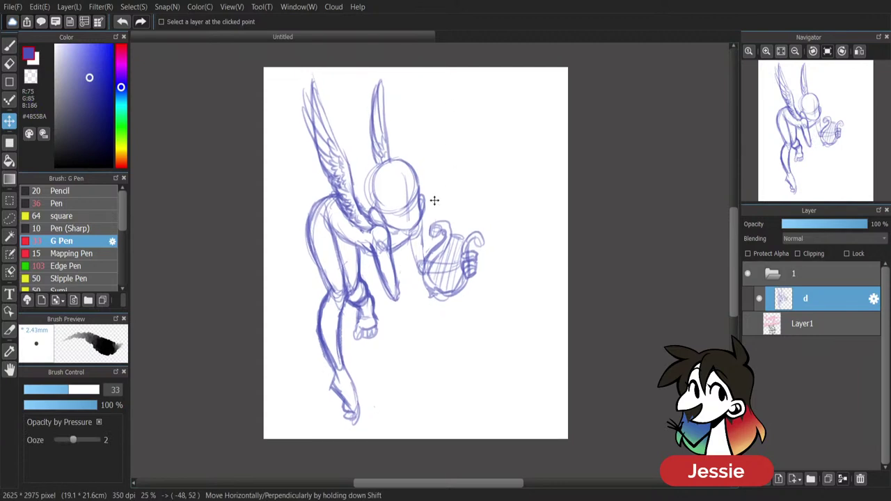
pyautogui.press('b')
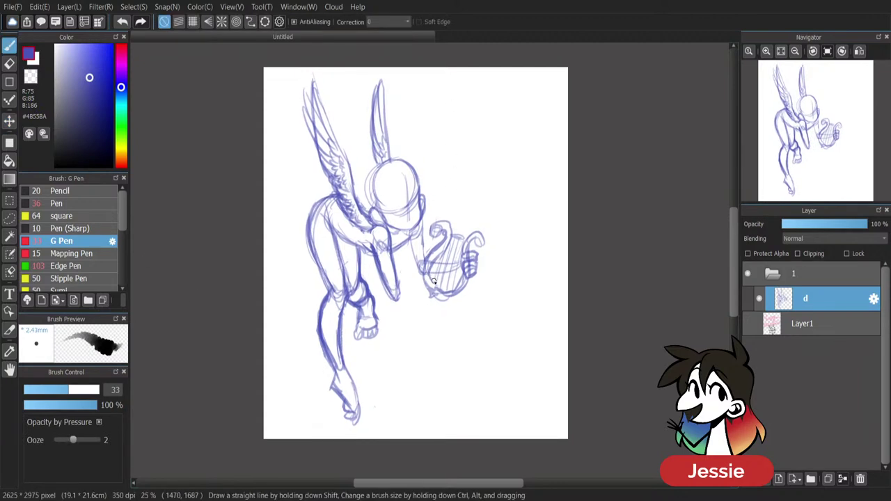
pyautogui.moveTo(434, 281)
pyautogui.mouseDown()
pyautogui.moveTo(426, 281)
pyautogui.moveTo(449, 256)
pyautogui.moveTo(459, 268)
pyautogui.mouseUp()
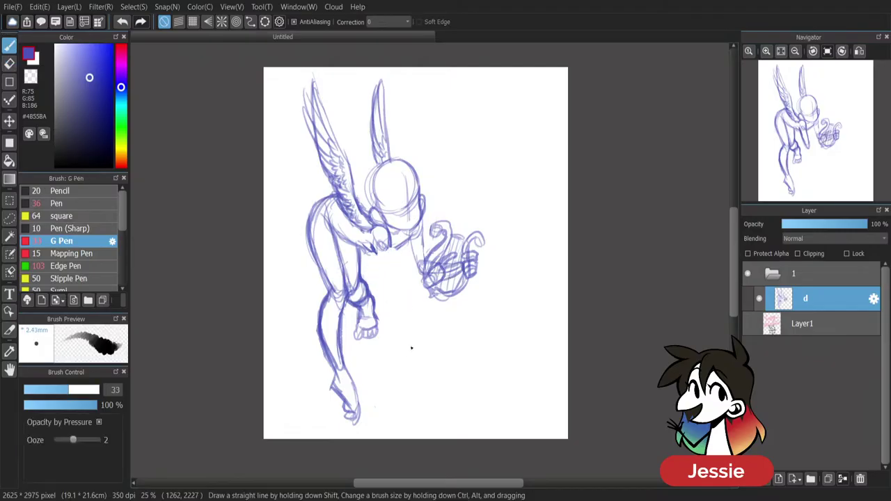
# Mark the near arm's shoulder and wrist joints and connect them with a straight guideline.
pyautogui.moveTo(377, 229); pyautogui.dragTo(382, 246)
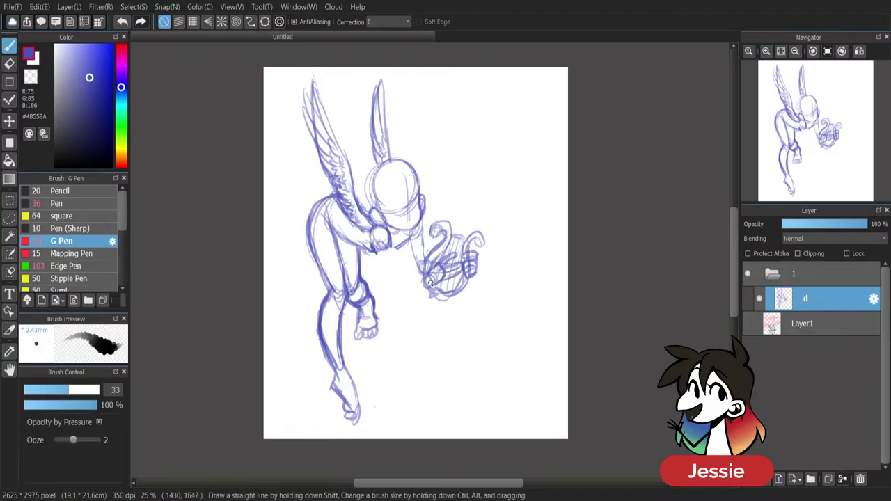
pyautogui.moveTo(431, 283); pyautogui.dragTo(431, 276)
pyautogui.moveTo(374, 249)
pyautogui.mouseDown()
pyautogui.moveTo(374, 213)
pyautogui.moveTo(378, 240)
pyautogui.mouseUp()
pyautogui.moveTo(428, 277); pyautogui.dragTo(428, 282)
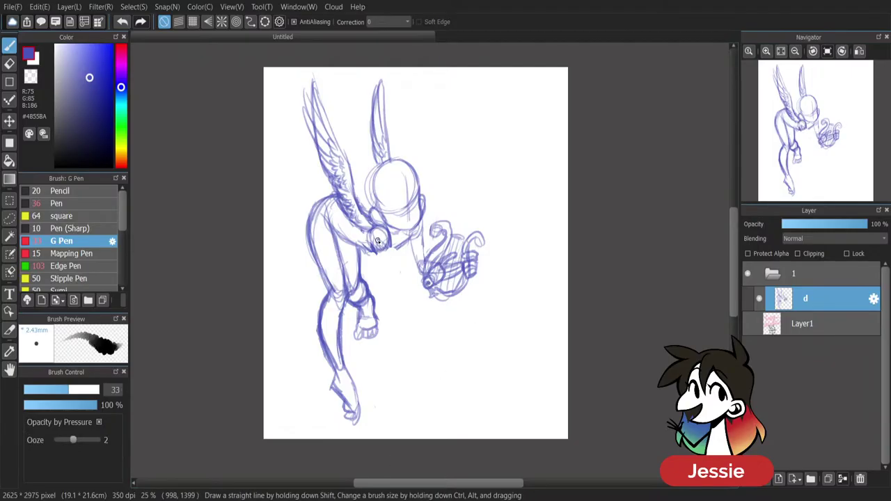
pyautogui.keyDown('shift'); pyautogui.click(378, 240); pyautogui.keyUp('shift')
pyautogui.moveTo(378, 241); pyautogui.dragTo(426, 282)
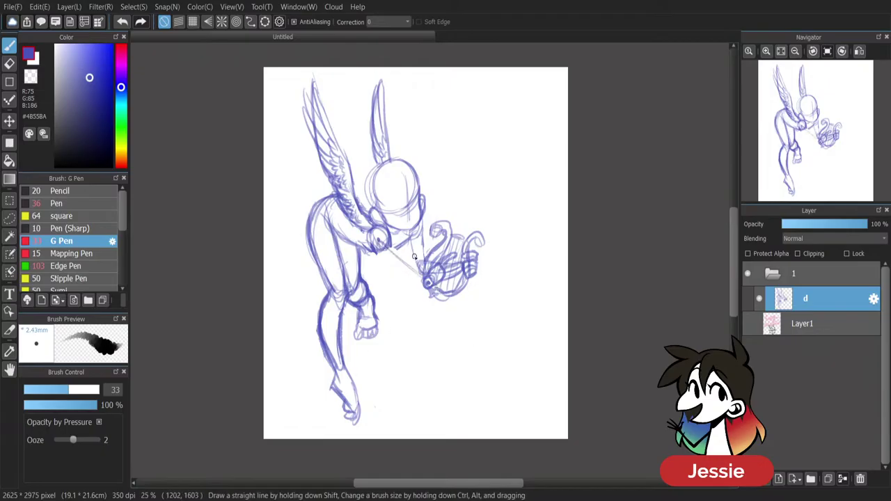
# Add a crossing guideline to place the elbow and draw the bent near arm from shoulder to wrist, undoing the last stroke.
pyautogui.moveTo(421, 241); pyautogui.dragTo(329, 377)
pyautogui.moveTo(390, 282); pyautogui.dragTo(379, 299)
pyautogui.moveTo(372, 247)
pyautogui.mouseDown()
pyautogui.moveTo(381, 296)
pyautogui.moveTo(390, 238)
pyautogui.moveTo(375, 263)
pyautogui.moveTo(382, 293)
pyautogui.moveTo(390, 247)
pyautogui.mouseUp()
pyautogui.moveTo(426, 279); pyautogui.dragTo(385, 284)
pyautogui.moveTo(383, 297); pyautogui.dragTo(425, 284)
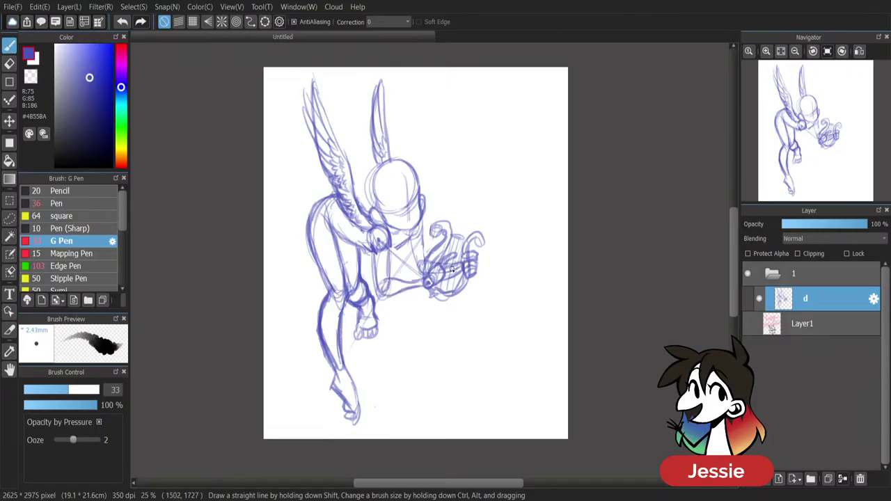
pyautogui.moveTo(376, 249)
pyautogui.mouseDown()
pyautogui.moveTo(378, 283)
pyautogui.moveTo(390, 239)
pyautogui.moveTo(390, 264)
pyautogui.moveTo(405, 240)
pyautogui.mouseUp()
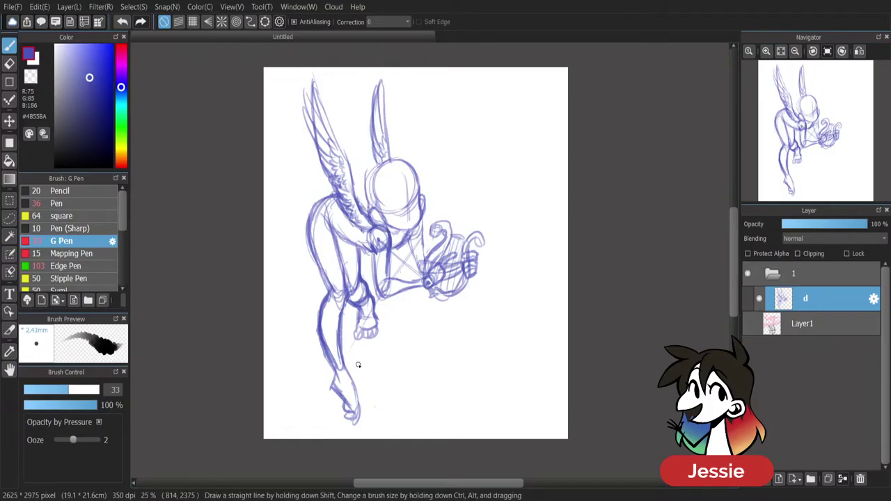
pyautogui.hotkey('ctrl', 'z')
# Select the head with a freehand outline, move it slightly to the right, and deselect it.
pyautogui.click(9, 218)
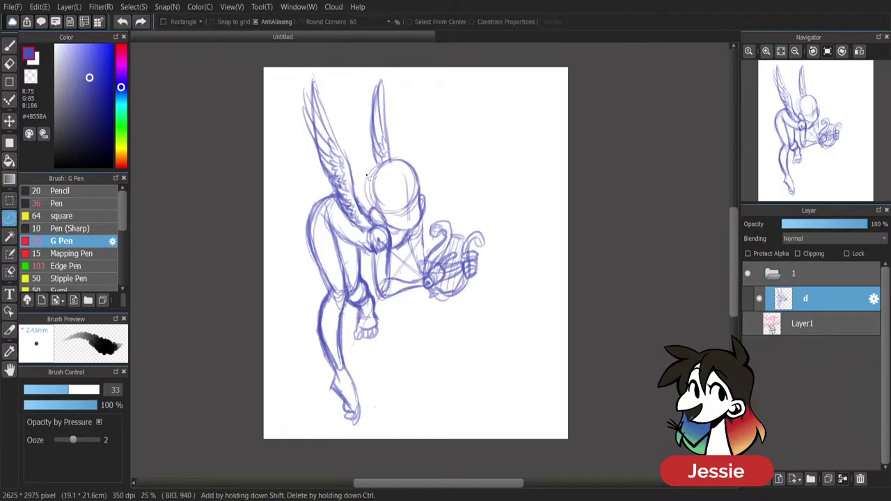
pyautogui.moveTo(364, 167)
pyautogui.mouseDown()
pyautogui.moveTo(374, 221)
pyautogui.moveTo(406, 238)
pyautogui.moveTo(434, 205)
pyautogui.moveTo(426, 180)
pyautogui.moveTo(412, 157)
pyautogui.moveTo(370, 167)
pyautogui.moveTo(412, 191)
pyautogui.mouseUp()
pyautogui.press('v')
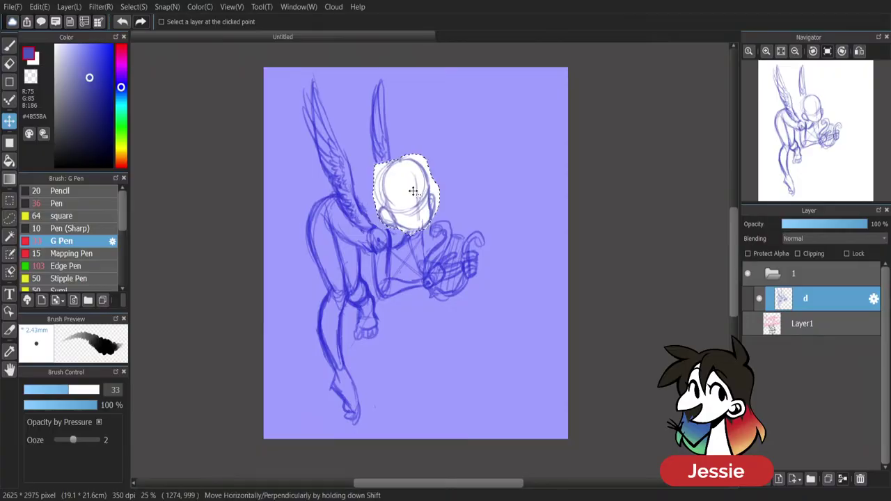
pyautogui.hotkey('ctrl', 'd')
pyautogui.press('b')
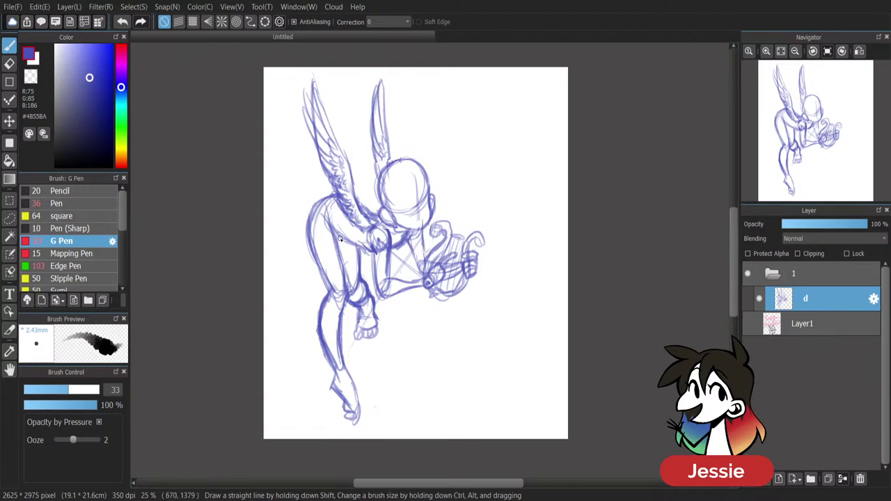
# Redraw the belly, back and thigh contours with darker lines and extend the far wing's tip with extra feathers.
pyautogui.moveTo(350, 243); pyautogui.dragTo(379, 251)
pyautogui.moveTo(331, 197); pyautogui.dragTo(305, 221)
pyautogui.moveTo(306, 214); pyautogui.dragTo(327, 285)
pyautogui.moveTo(337, 246); pyautogui.dragTo(341, 271)
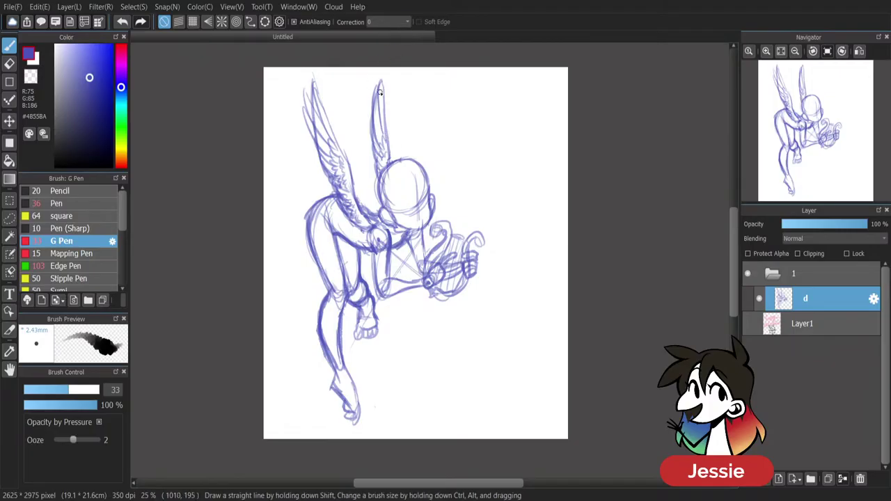
pyautogui.moveTo(383, 73)
pyautogui.mouseDown()
pyautogui.moveTo(385, 164)
pyautogui.moveTo(427, 172)
pyautogui.moveTo(377, 141)
pyautogui.mouseUp()
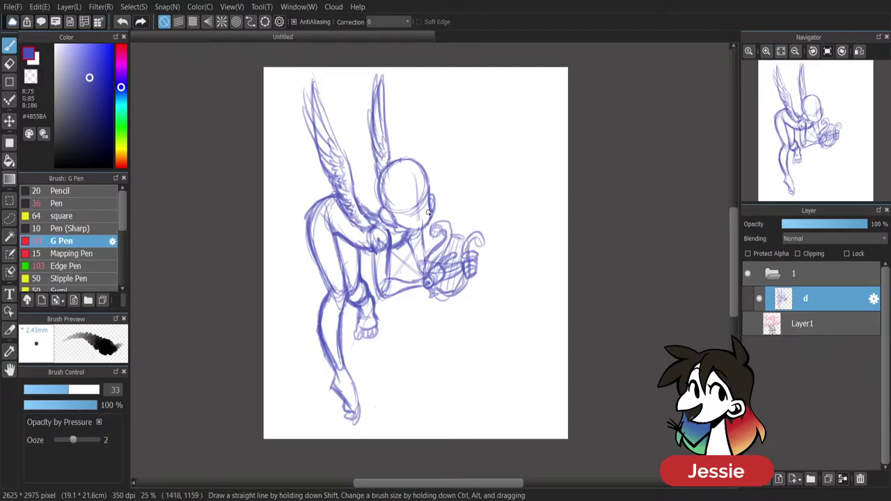
# Scale the whole figure down slightly and reposition it within the canvas margins.
pyautogui.click(9, 121)
pyautogui.hotkey('ctrl', 't')
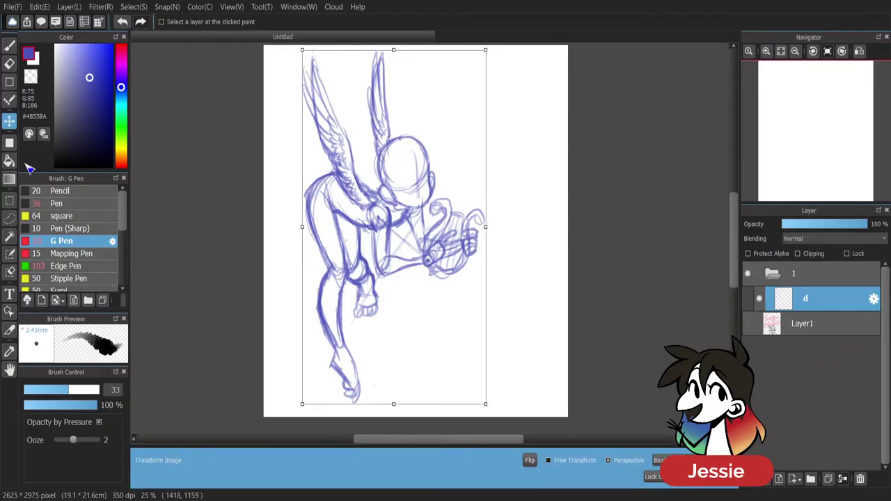
pyautogui.moveTo(484, 49); pyautogui.dragTo(474, 62)
pyautogui.moveTo(427, 188); pyautogui.dragTo(421, 185)
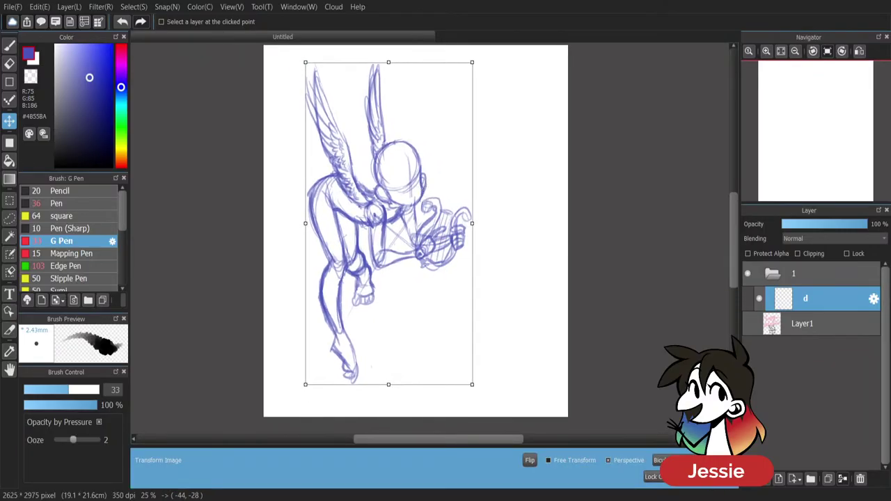
pyautogui.press('Return')
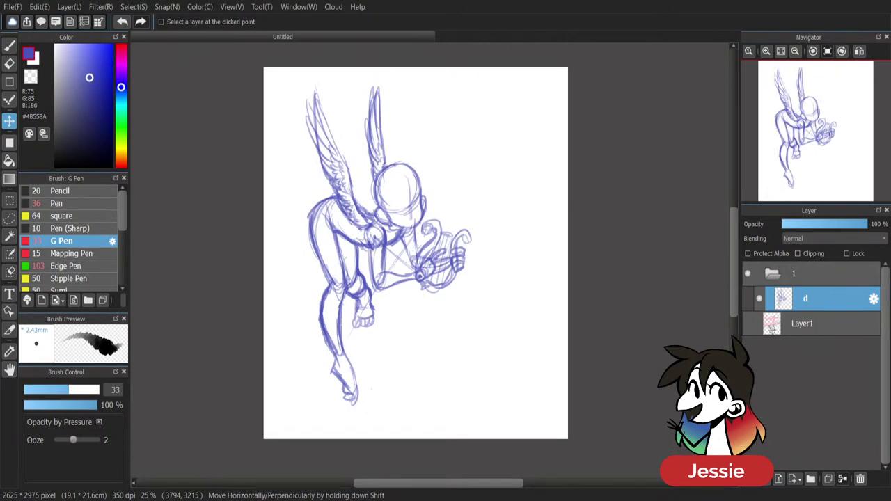
# Reduce the G Pen size to 24 and erase the crossing guidelines between the near arm and the lyre.
pyautogui.press('b')
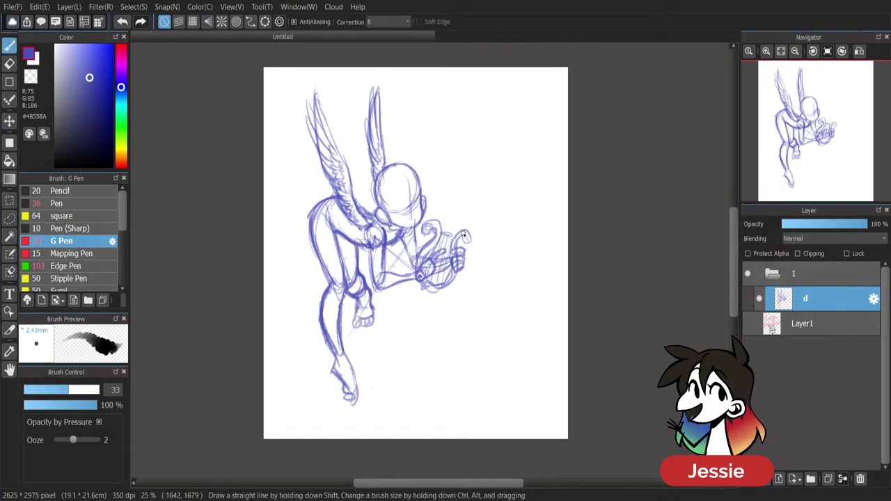
pyautogui.scroll(2, 498, 235)
pyautogui.moveTo(733, 254); pyautogui.dragTo(734, 243)
pyautogui.moveTo(95, 392); pyautogui.dragTo(63, 391)
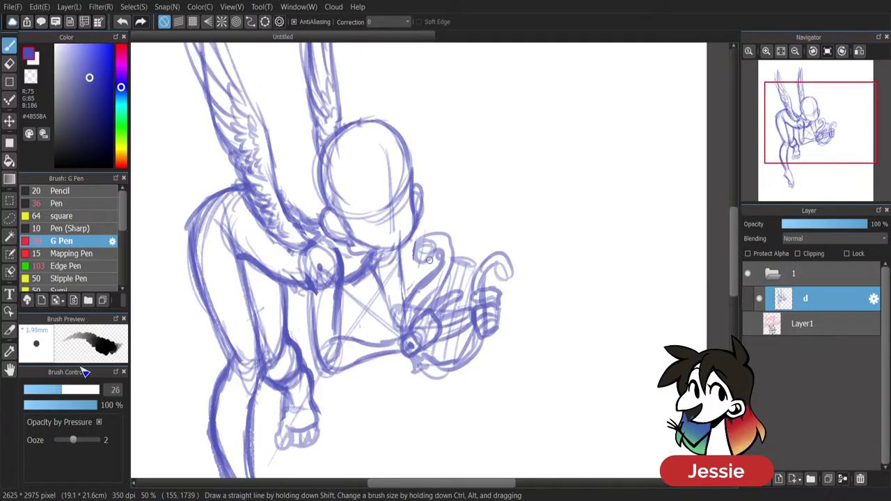
pyautogui.hotkey('ctrl', '-')
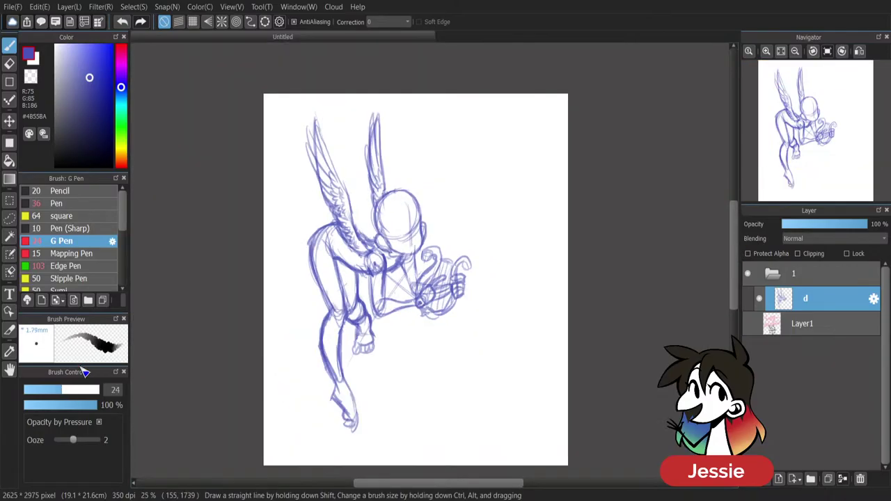
pyautogui.scroll(-2, 563, 428)
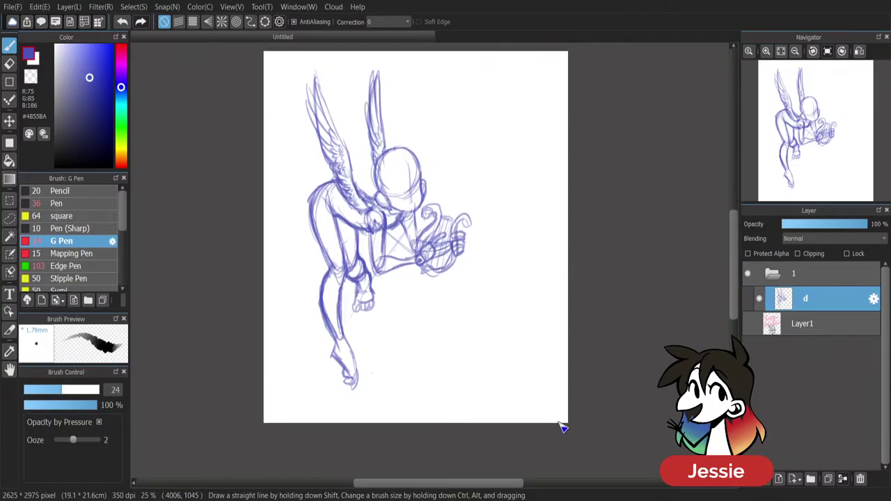
pyautogui.hotkey('ctrl', '+')
pyautogui.press('e')
pyautogui.moveTo(383, 235)
pyautogui.mouseDown()
pyautogui.moveTo(381, 247)
pyautogui.moveTo(405, 259)
pyautogui.mouseUp()
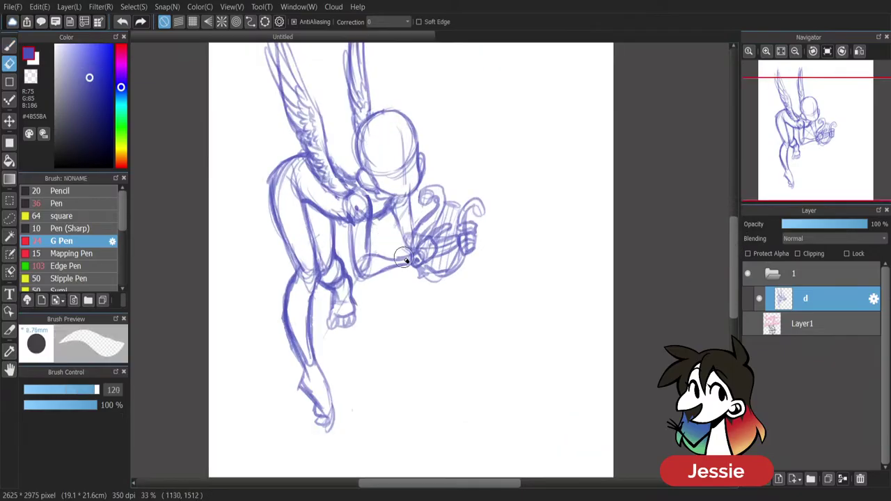
# Draw the face with closed eyes, raised brows and an open smiling mouth.
pyautogui.press('b')
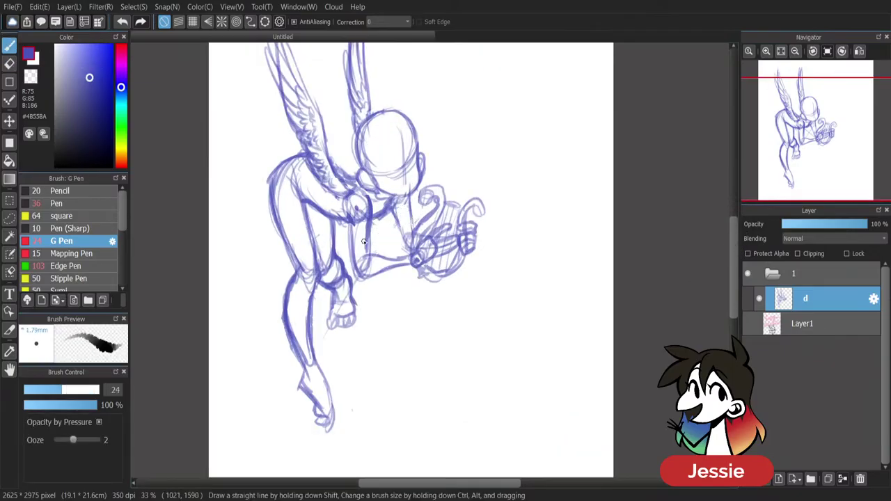
pyautogui.scroll(1, 738, 243)
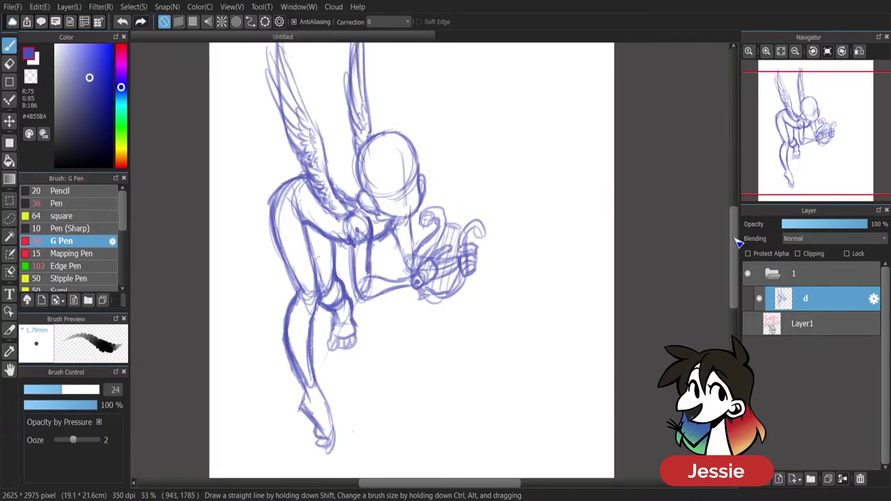
pyautogui.scroll(1, 738, 243)
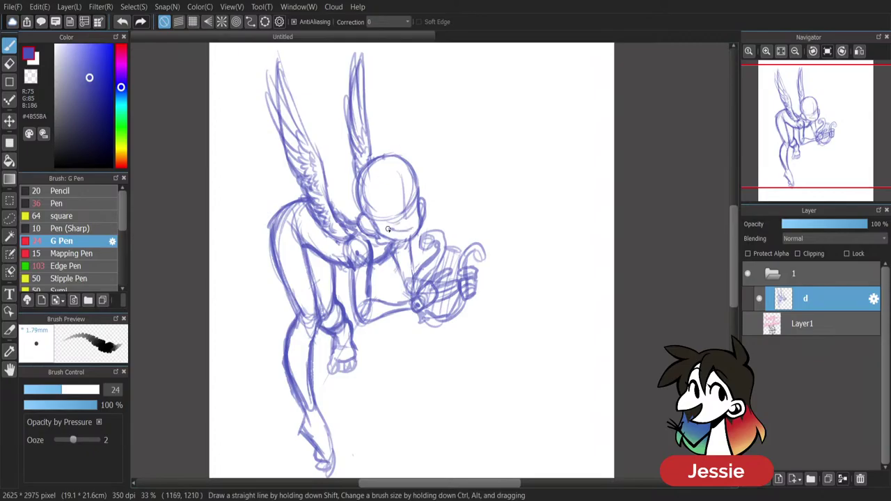
pyautogui.moveTo(387, 231)
pyautogui.mouseDown()
pyautogui.moveTo(403, 240)
pyautogui.moveTo(411, 231)
pyautogui.mouseUp()
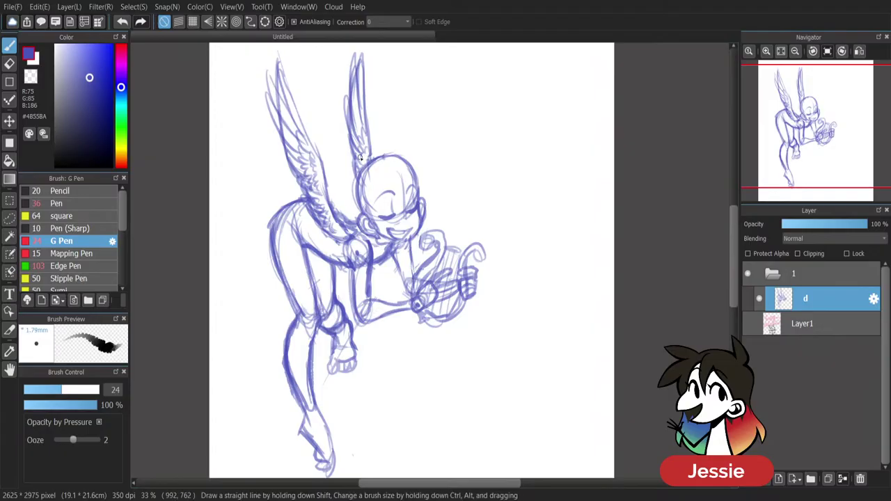
# Sketch two rounded loops above the head, undoing a stray stroke, and erase the wing lines inside the lower loop.
pyautogui.moveTo(374, 153)
pyautogui.mouseDown()
pyautogui.moveTo(350, 133)
pyautogui.moveTo(394, 136)
pyautogui.moveTo(403, 121)
pyautogui.moveTo(396, 136)
pyautogui.moveTo(378, 137)
pyautogui.moveTo(373, 155)
pyautogui.mouseUp()
pyautogui.hotkey('ctrl', 'z')
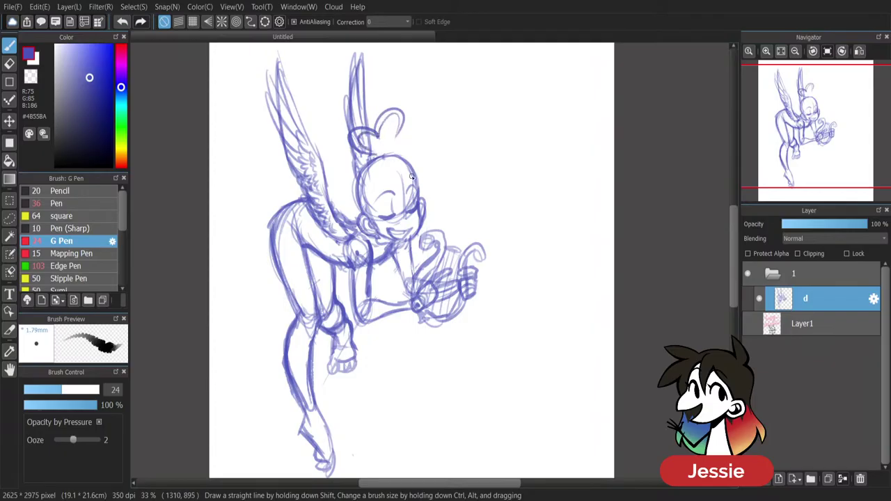
pyautogui.press('e')
pyautogui.moveTo(377, 135)
pyautogui.mouseDown()
pyautogui.moveTo(361, 139)
pyautogui.moveTo(367, 152)
pyautogui.mouseUp()
pyautogui.press('b')
pyautogui.press('e')
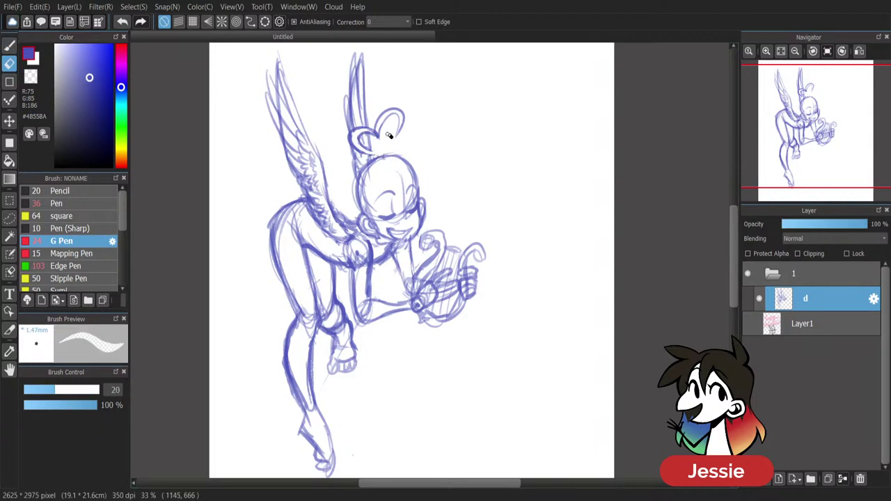
pyautogui.click(9, 44)
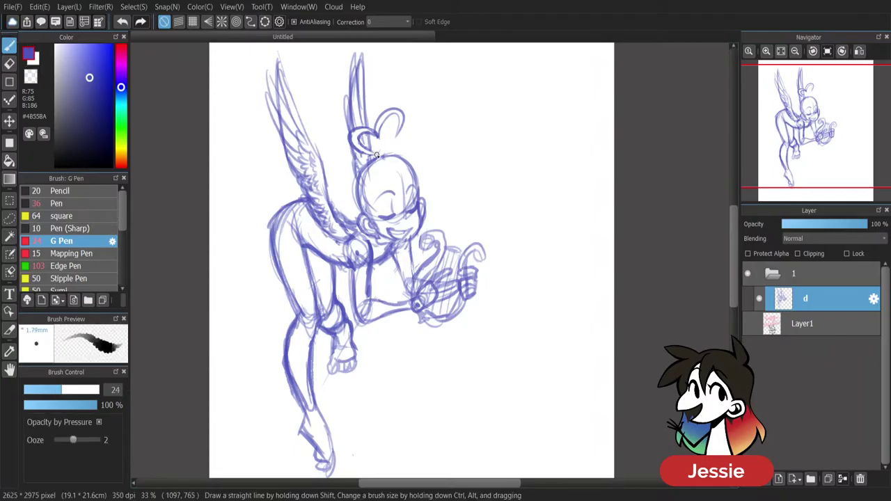
# Sketch curly locks along the crown, across the forehead and beside the face.
pyautogui.moveTo(375, 150)
pyautogui.mouseDown()
pyautogui.moveTo(402, 156)
pyautogui.moveTo(439, 148)
pyautogui.mouseUp()
pyautogui.moveTo(438, 147); pyautogui.dragTo(440, 170)
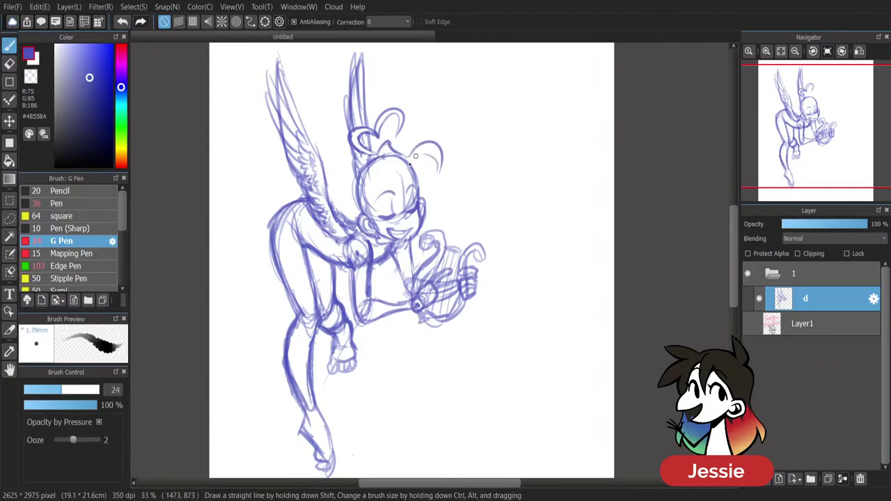
pyautogui.moveTo(379, 187); pyautogui.dragTo(391, 189)
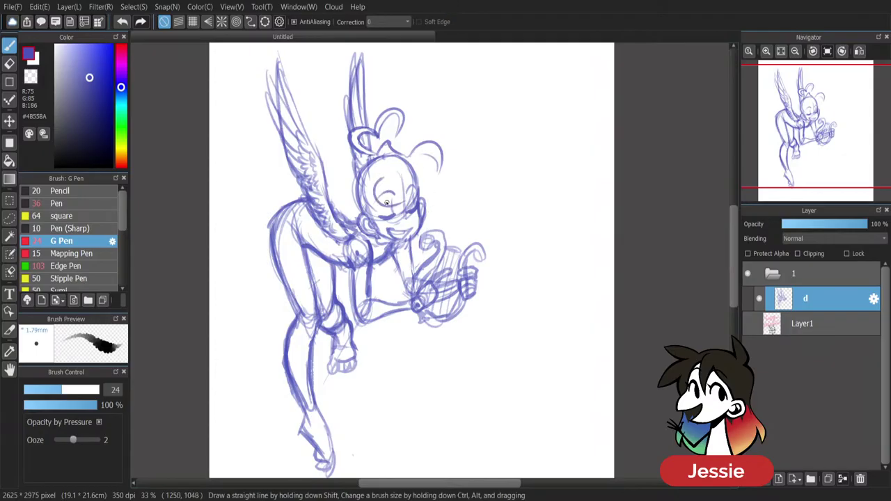
pyautogui.moveTo(379, 182); pyautogui.dragTo(397, 199)
pyautogui.moveTo(426, 188); pyautogui.dragTo(425, 185)
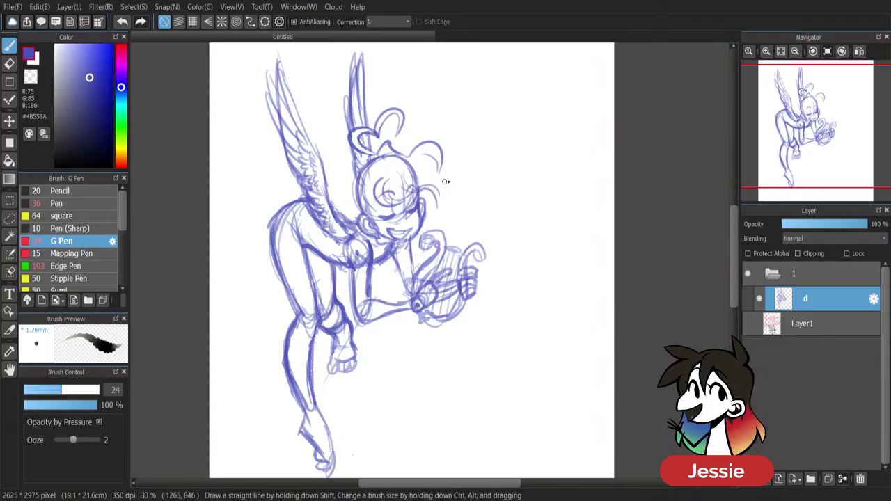
pyautogui.moveTo(435, 165); pyautogui.dragTo(449, 198)
pyautogui.moveTo(427, 203); pyautogui.dragTo(422, 210)
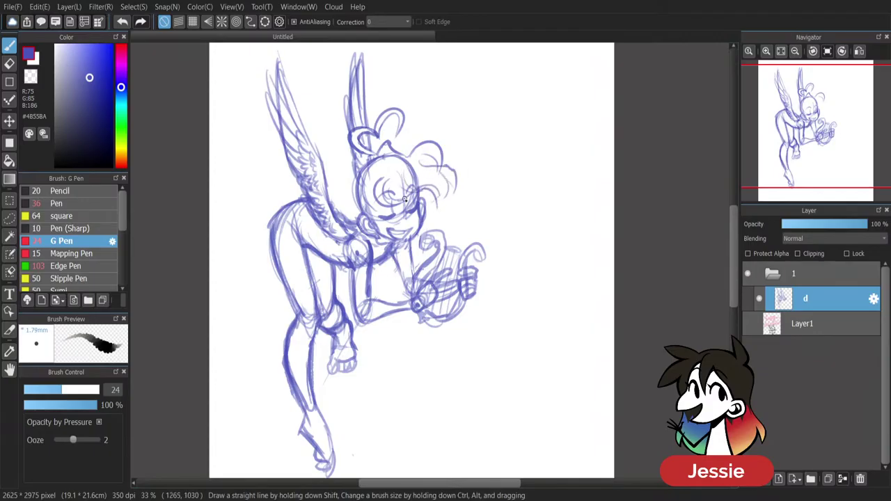
pyautogui.hotkey('ctrl', 'z')
pyautogui.hotkey('ctrl', 'z')
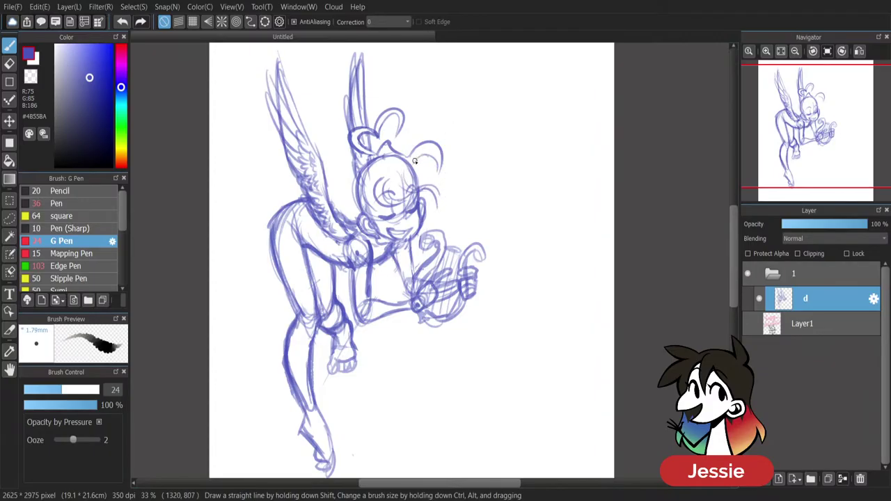
# Draw a pointed flick of hair in front of the forehead and curls beside the cheek and behind the head.
pyautogui.moveTo(430, 174); pyautogui.dragTo(457, 164)
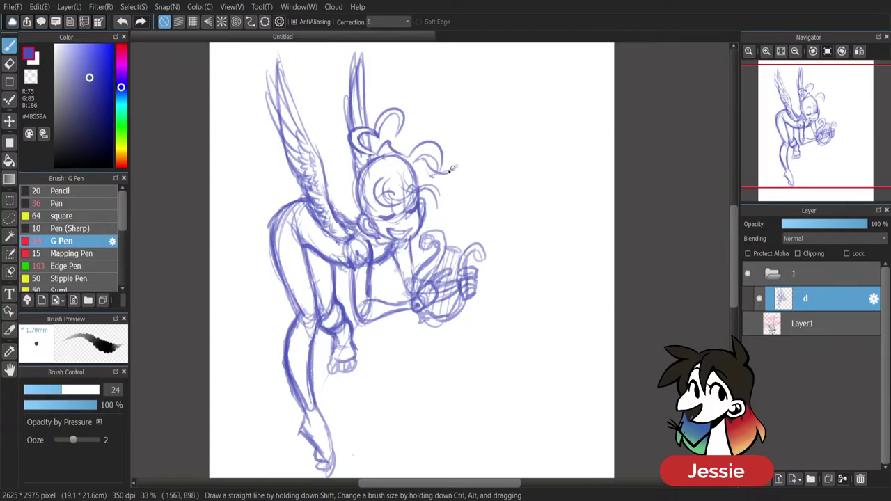
pyautogui.moveTo(458, 165)
pyautogui.mouseDown()
pyautogui.moveTo(419, 152)
pyautogui.moveTo(428, 210)
pyautogui.mouseUp()
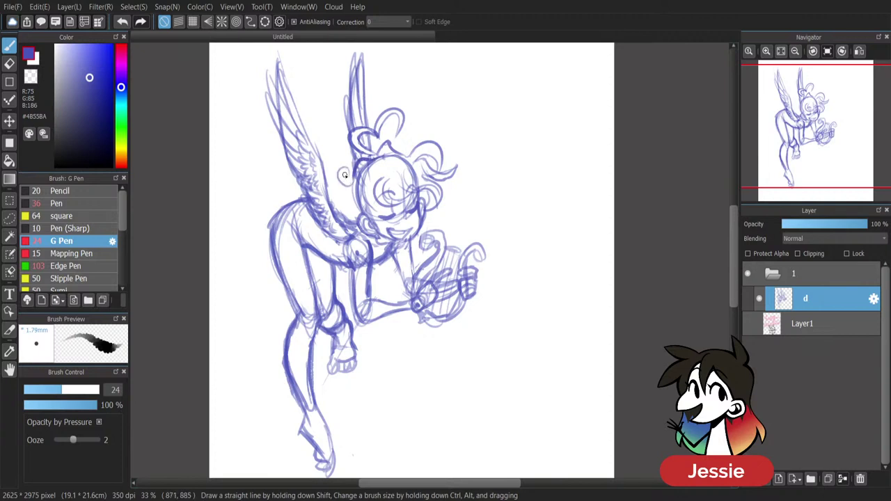
pyautogui.moveTo(344, 174)
pyautogui.mouseDown()
pyautogui.moveTo(355, 188)
pyautogui.moveTo(342, 217)
pyautogui.mouseUp()
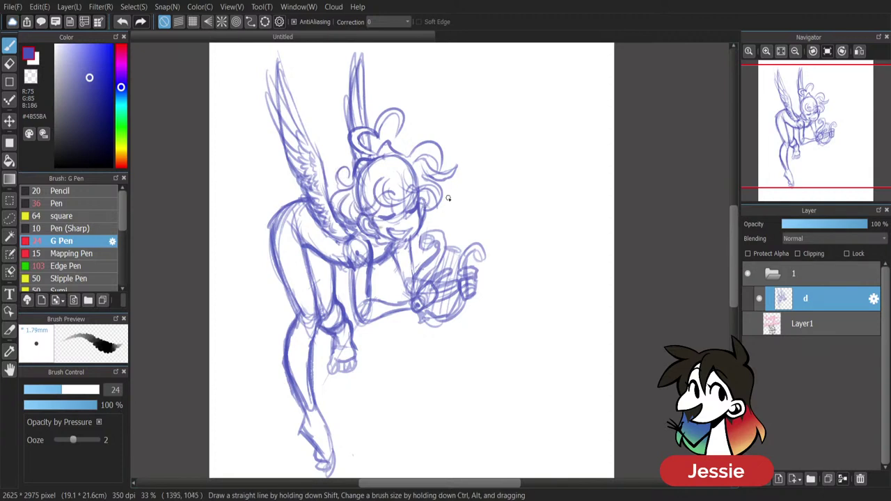
pyautogui.scroll(-1, 448, 198)
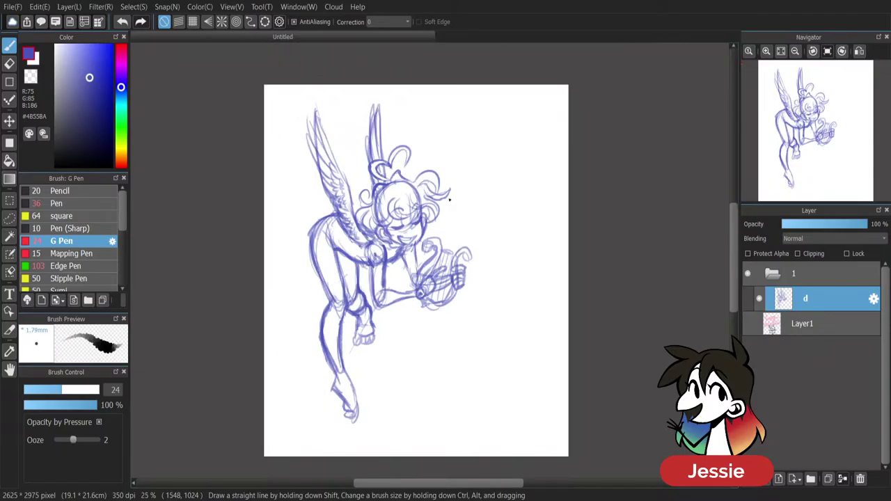
pyautogui.scroll(1, 449, 200)
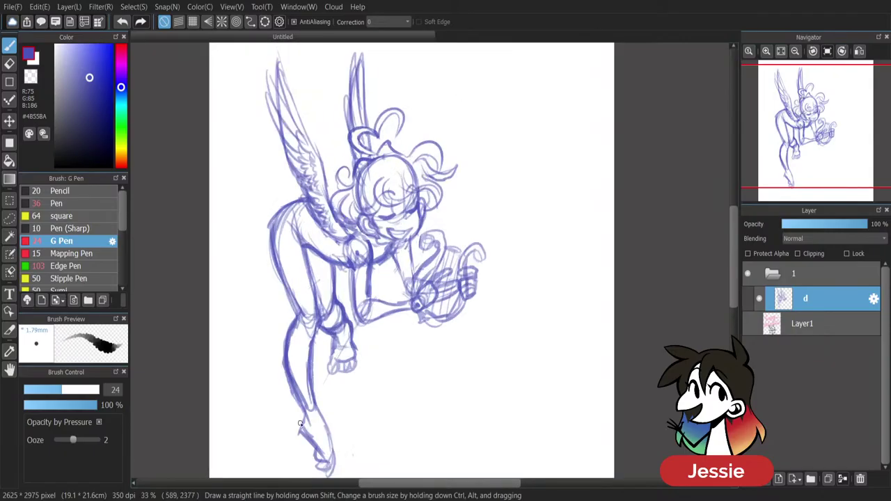
# Erase the construction circle and crossing lines inside the near shoulder.
pyautogui.moveTo(304, 245); pyautogui.dragTo(317, 303)
pyautogui.moveTo(273, 223); pyautogui.dragTo(277, 272)
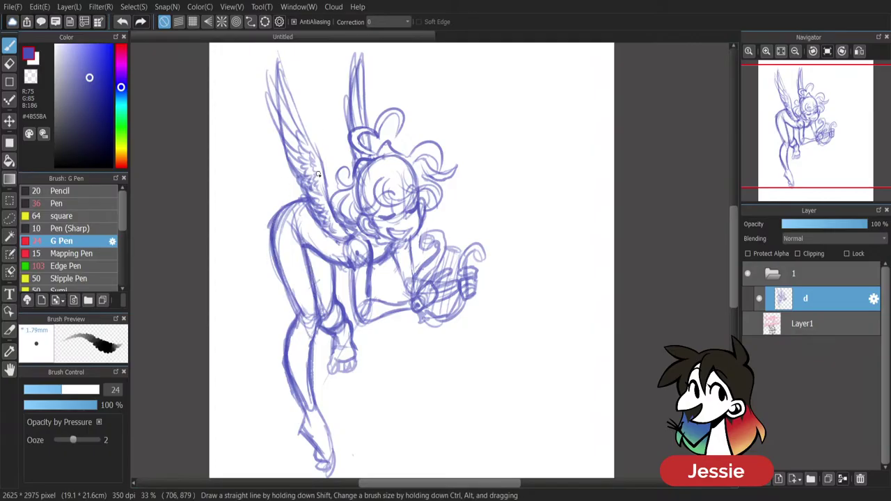
pyautogui.press('e')
pyautogui.moveTo(360, 250); pyautogui.dragTo(360, 272)
# Sketch a short flared skirt around the hips with a hem across the thigh and lines at the waist.
pyautogui.press('b')
pyautogui.moveTo(274, 221)
pyautogui.mouseDown()
pyautogui.moveTo(267, 269)
pyautogui.moveTo(271, 242)
pyautogui.moveTo(262, 264)
pyautogui.moveTo(275, 273)
pyautogui.moveTo(263, 265)
pyautogui.moveTo(312, 270)
pyautogui.moveTo(307, 249)
pyautogui.mouseUp()
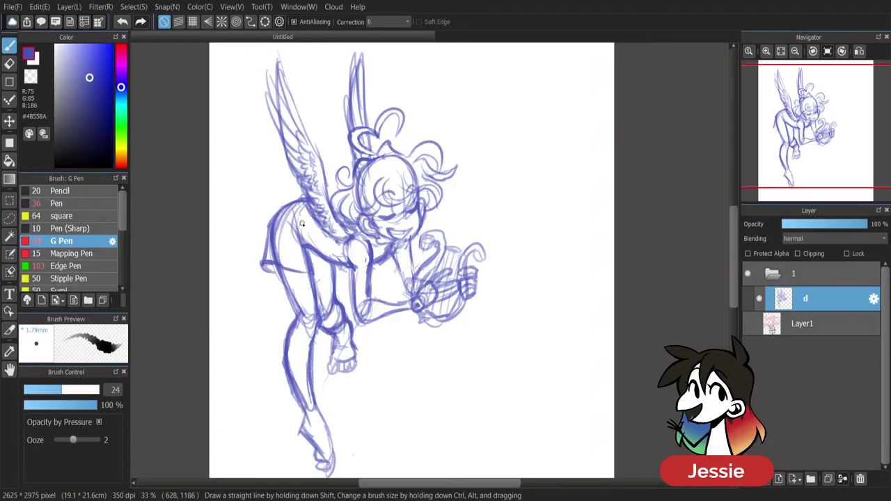
pyautogui.moveTo(315, 211)
pyautogui.mouseDown()
pyautogui.moveTo(307, 251)
pyautogui.moveTo(303, 224)
pyautogui.moveTo(306, 273)
pyautogui.moveTo(341, 274)
pyautogui.mouseUp()
pyautogui.moveTo(263, 261); pyautogui.dragTo(305, 268)
pyautogui.moveTo(304, 221)
pyautogui.mouseDown()
pyautogui.moveTo(276, 232)
pyautogui.moveTo(276, 247)
pyautogui.moveTo(288, 224)
pyautogui.moveTo(305, 218)
pyautogui.mouseUp()
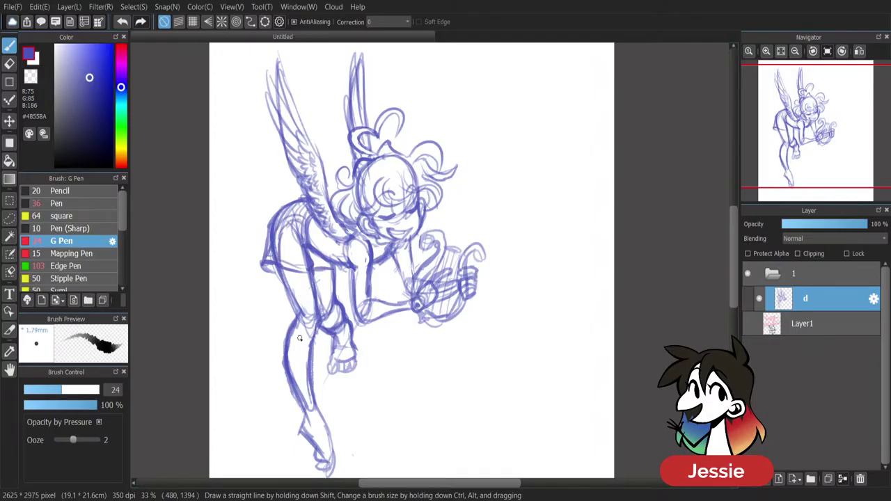
# Erase the overlapping lines at the back of the skirt and redraw a curved band down its side.
pyautogui.press('e')
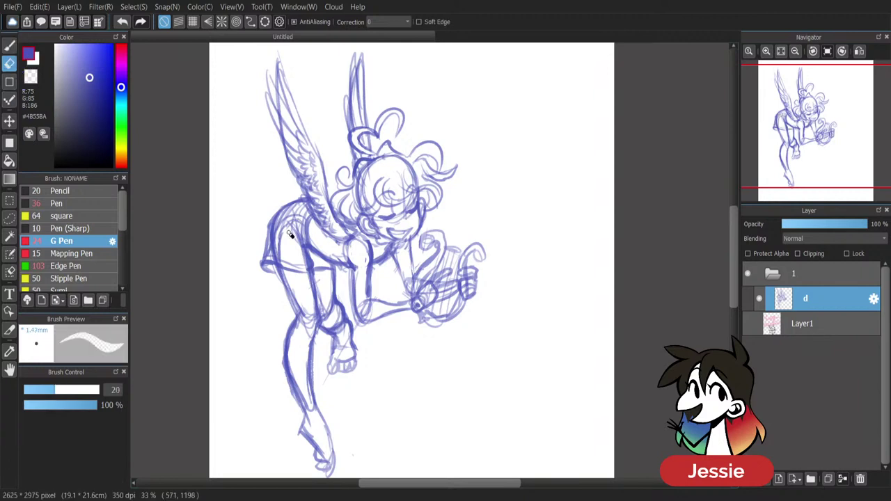
pyautogui.moveTo(303, 222)
pyautogui.mouseDown()
pyautogui.moveTo(282, 233)
pyautogui.moveTo(272, 260)
pyautogui.mouseUp()
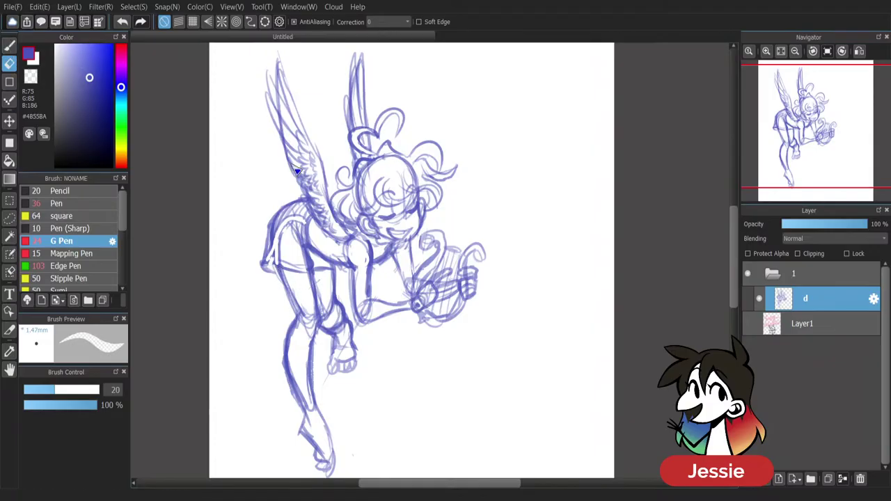
pyautogui.press('b')
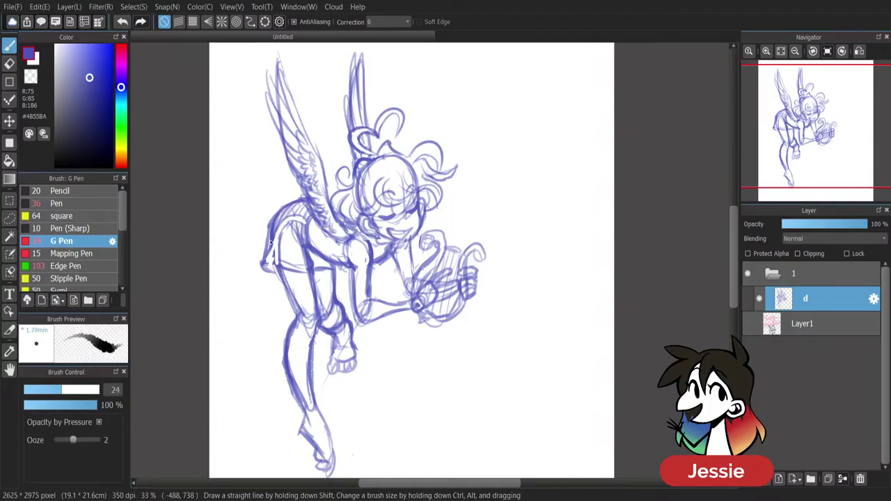
pyautogui.moveTo(273, 253)
pyautogui.mouseDown()
pyautogui.moveTo(275, 265)
pyautogui.moveTo(305, 225)
pyautogui.mouseUp()
pyautogui.press('e')
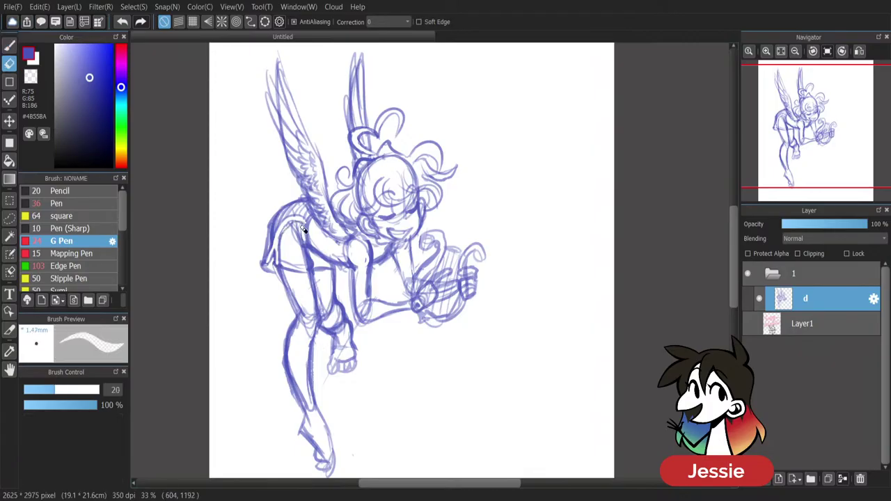
pyautogui.moveTo(294, 217)
pyautogui.mouseDown()
pyautogui.moveTo(289, 209)
pyautogui.moveTo(277, 224)
pyautogui.moveTo(270, 271)
pyautogui.mouseUp()
pyautogui.press('b')
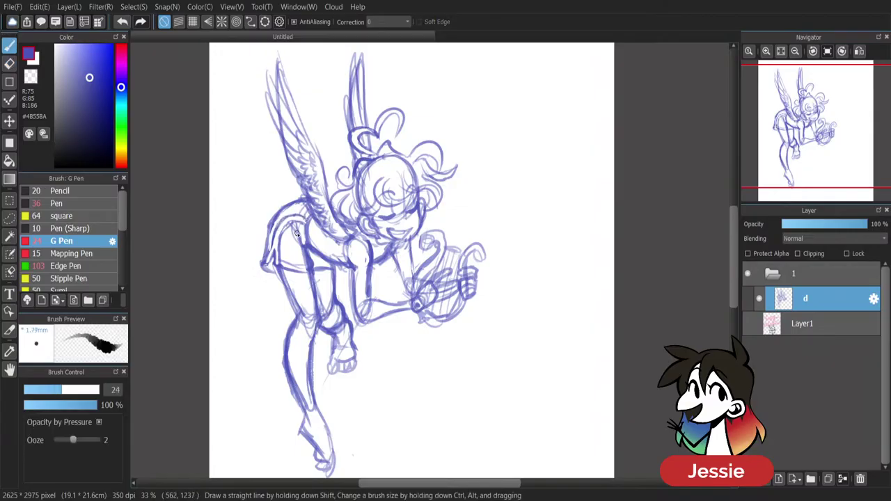
# Strengthen the skirt's hem across both thighs and add fold lines fanning down from the waist.
pyautogui.moveTo(297, 234); pyautogui.dragTo(306, 201)
pyautogui.moveTo(331, 266)
pyautogui.mouseDown()
pyautogui.moveTo(309, 275)
pyautogui.moveTo(306, 267)
pyautogui.mouseUp()
pyautogui.press('e')
pyautogui.press('b')
pyautogui.press('e')
pyautogui.press('b')
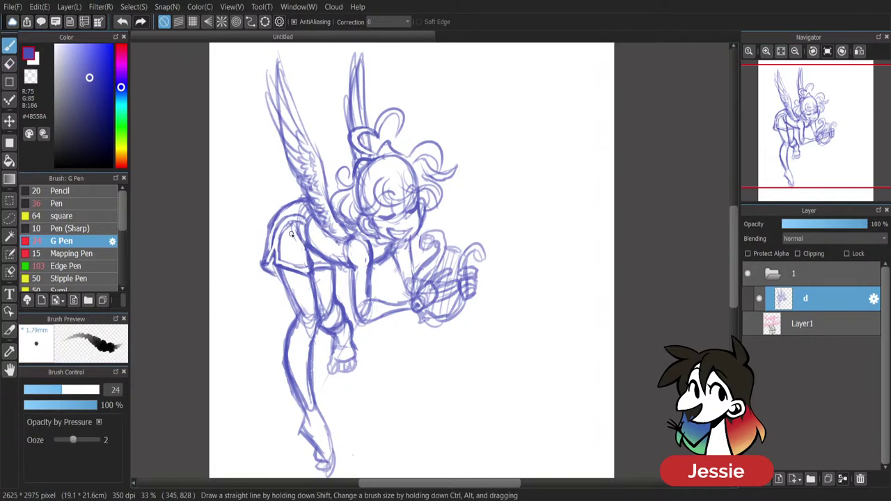
pyautogui.moveTo(291, 227); pyautogui.dragTo(306, 247)
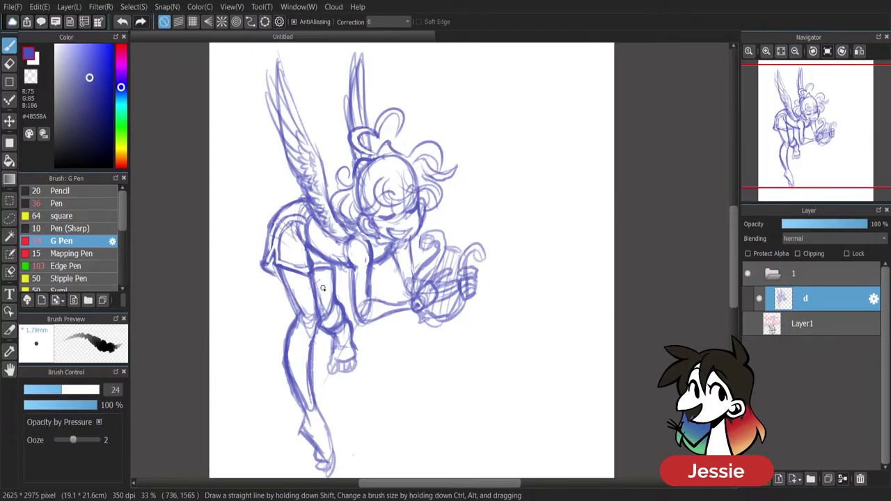
# Erase the rough toes of the raised foot and redraw them as a row of separate toes.
pyautogui.hotkey('ctrl', '-')
pyautogui.hotkey('ctrl', '+')
pyautogui.hotkey('ctrl', '-')
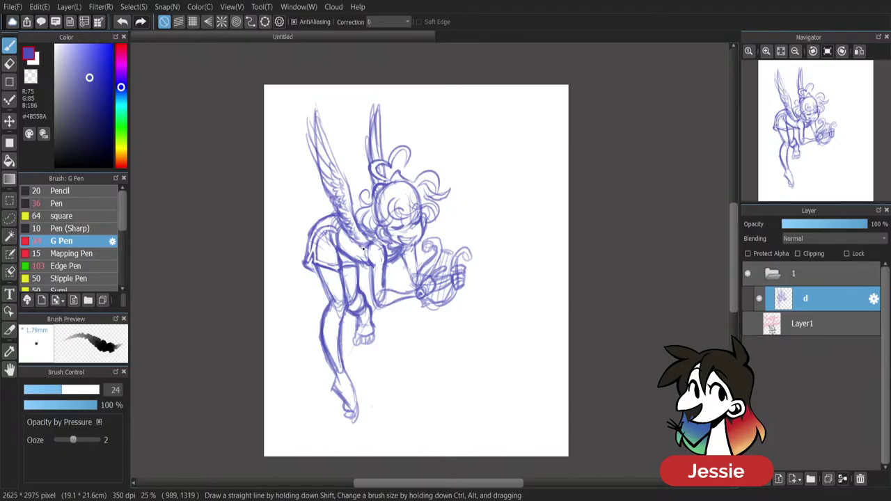
pyautogui.hotkey('ctrl', '+')
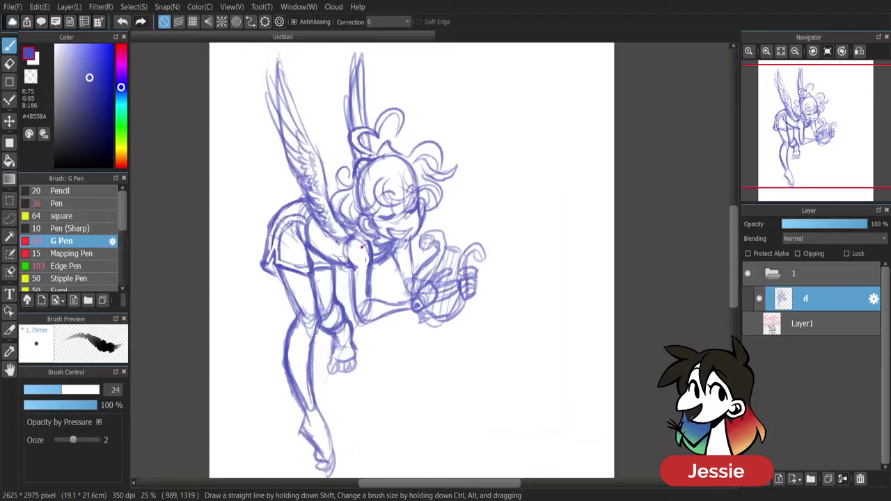
pyautogui.hotkey('ctrl', '-')
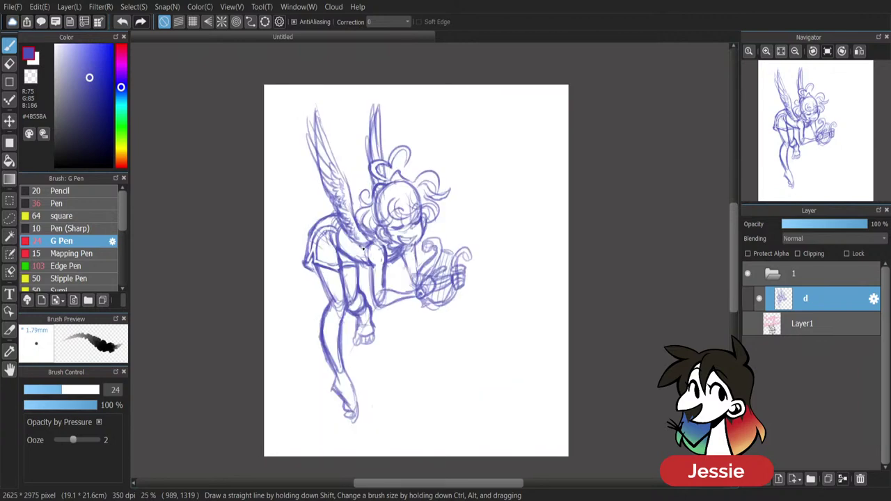
pyautogui.press('e')
pyautogui.hotkey('ctrl', '+')
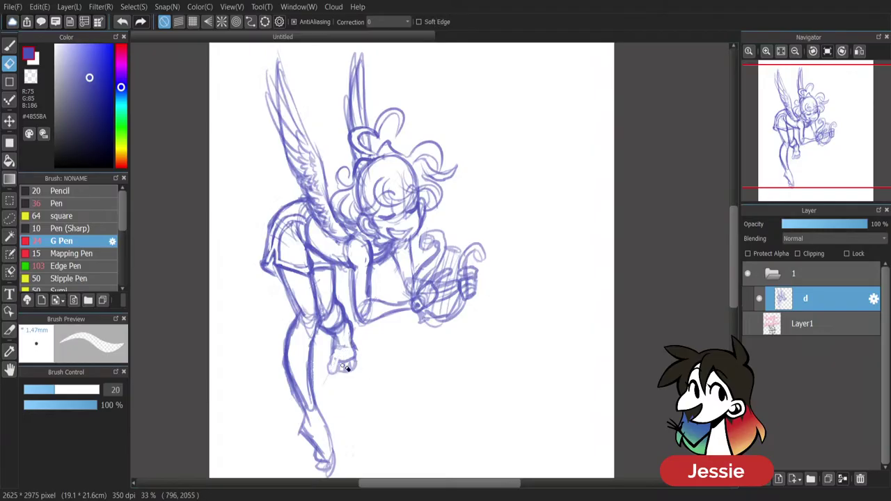
pyautogui.press('b')
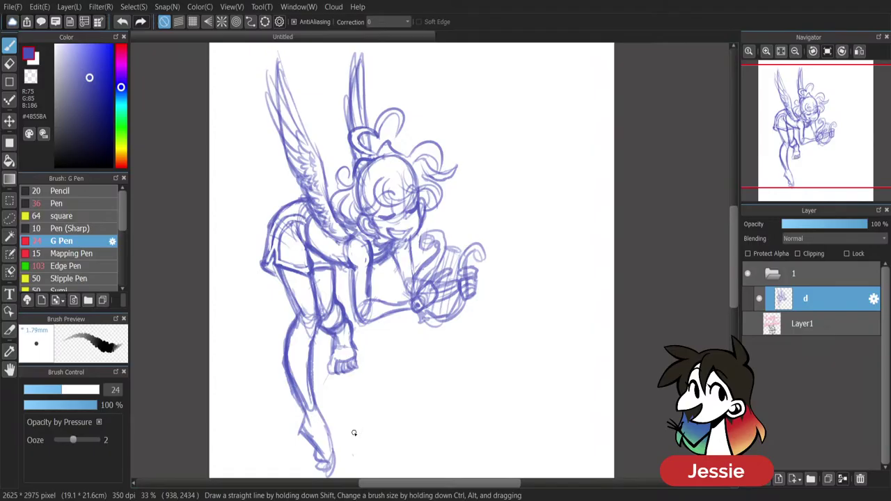
# Redraw the pointed lower foot with a rounded heel and defined toes.
pyautogui.scroll(-1, 354, 433)
pyautogui.scroll(1, 355, 433)
pyautogui.moveTo(735, 226); pyautogui.dragTo(735, 247)
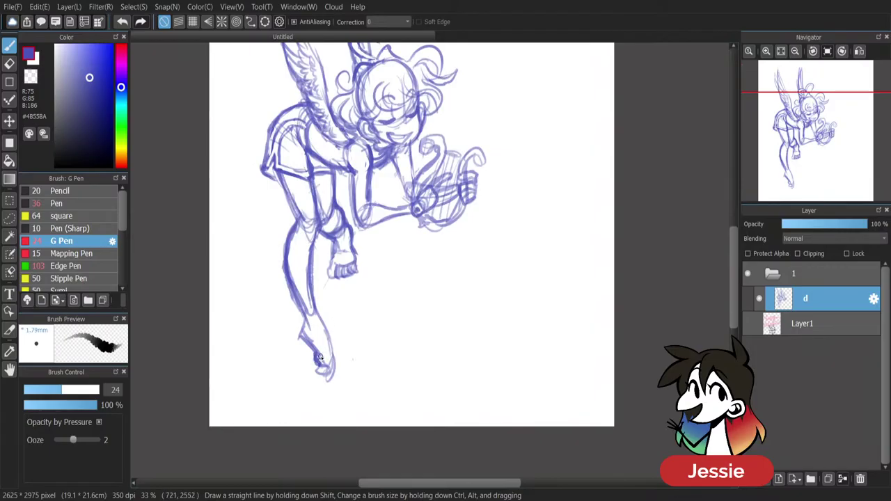
pyautogui.moveTo(325, 367)
pyautogui.mouseDown()
pyautogui.moveTo(333, 376)
pyautogui.moveTo(326, 325)
pyautogui.moveTo(313, 346)
pyautogui.moveTo(314, 369)
pyautogui.mouseUp()
pyautogui.hotkey('ctrl', '-')
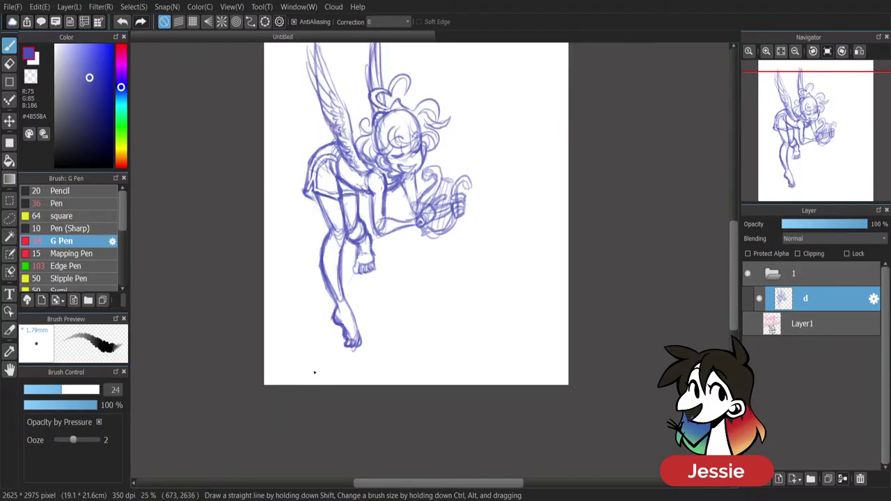
# Lower the sketch layer's opacity to 48% and add a new layer named t above it.
pyautogui.moveTo(736, 266); pyautogui.dragTo(737, 253)
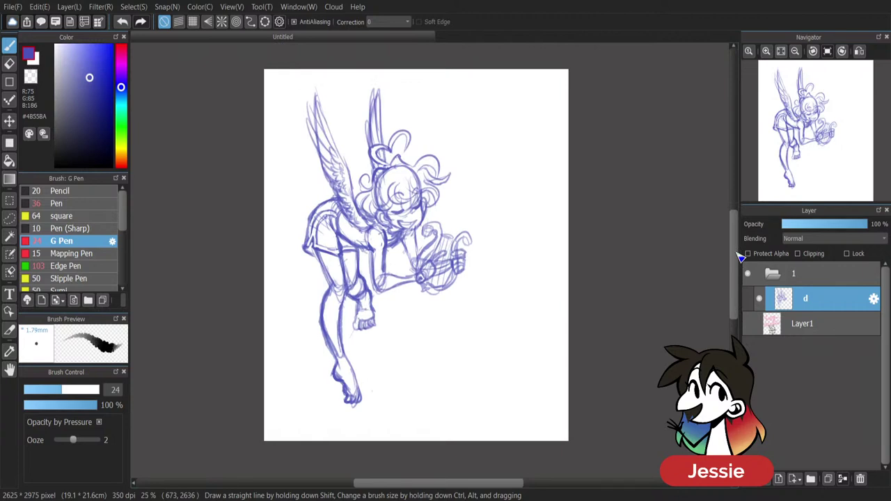
pyautogui.moveTo(831, 224); pyautogui.dragTo(823, 224)
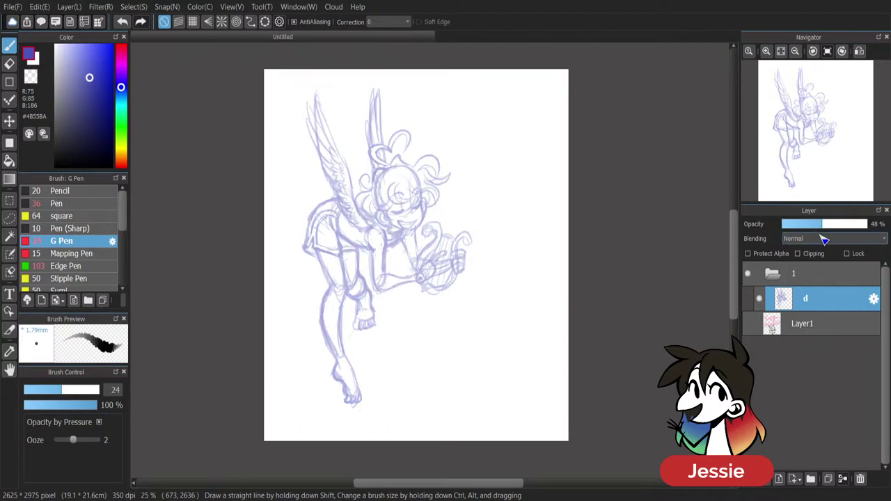
pyautogui.click(748, 483)
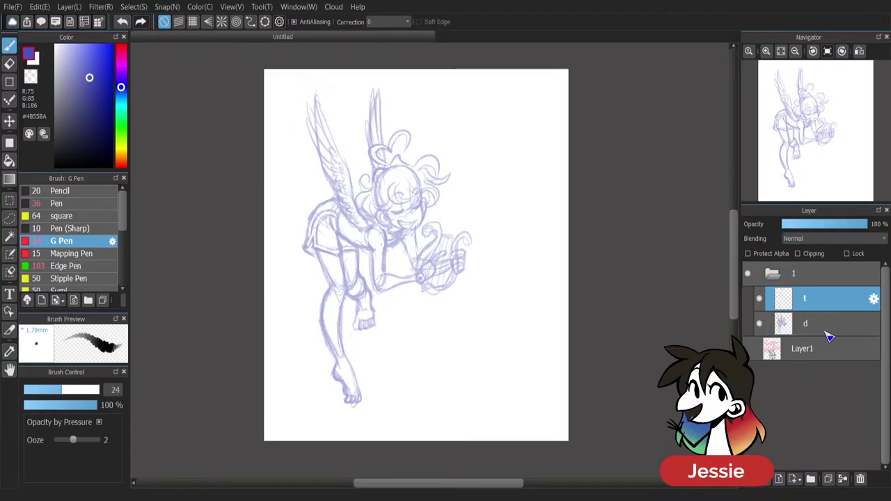
# Set up the Pen brush in black with size 15 and stroke correction 15 for inking the face area.
pyautogui.click(91, 203)
pyautogui.scroll(1, 474, 201)
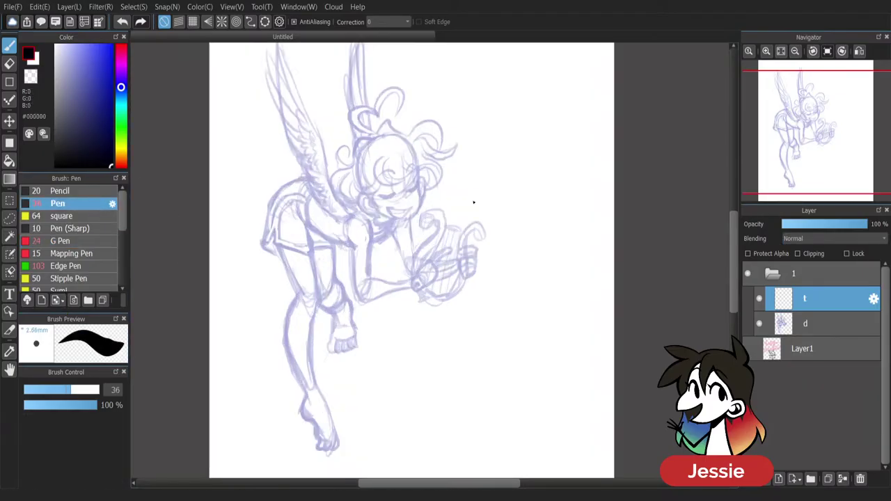
pyautogui.scroll(-1, 388, 295)
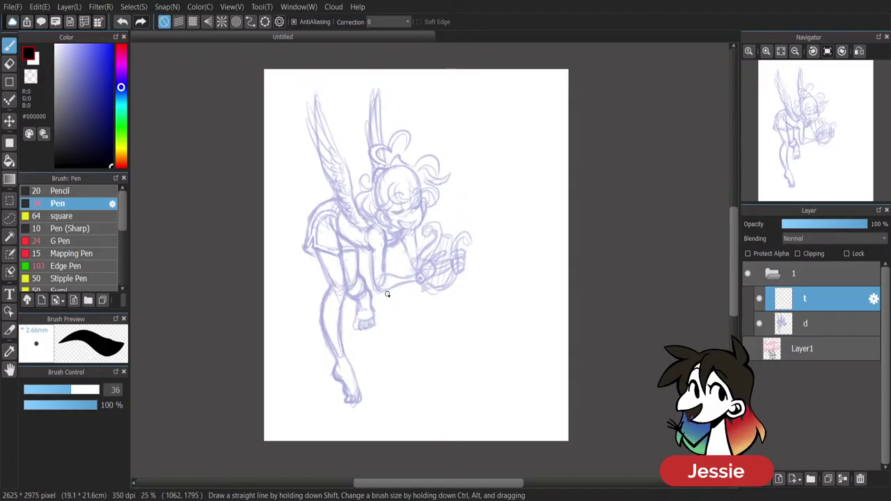
pyautogui.scroll(2, 387, 294)
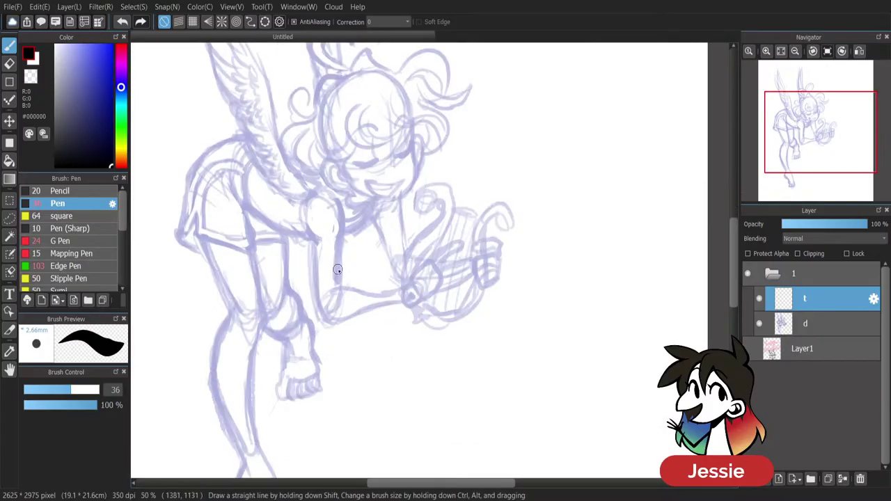
pyautogui.scroll(1, 418, 261)
pyautogui.moveTo(735, 246); pyautogui.dragTo(735, 233)
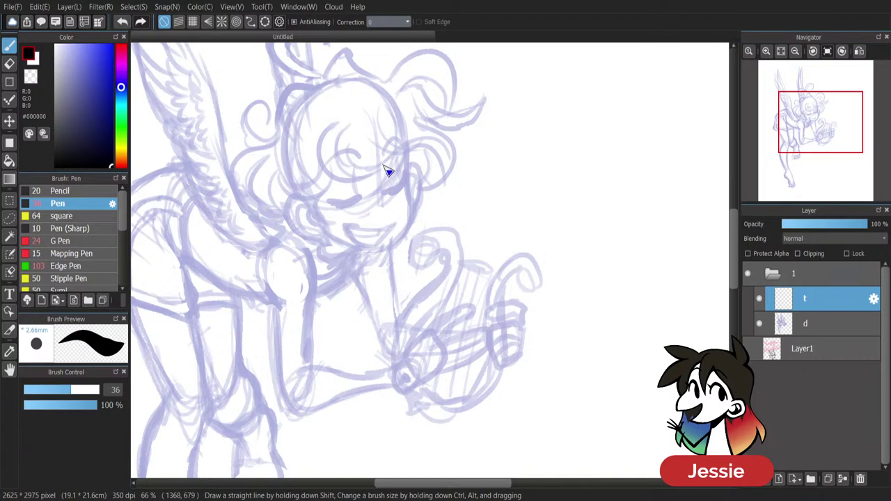
pyautogui.moveTo(91, 393); pyautogui.dragTo(48, 399)
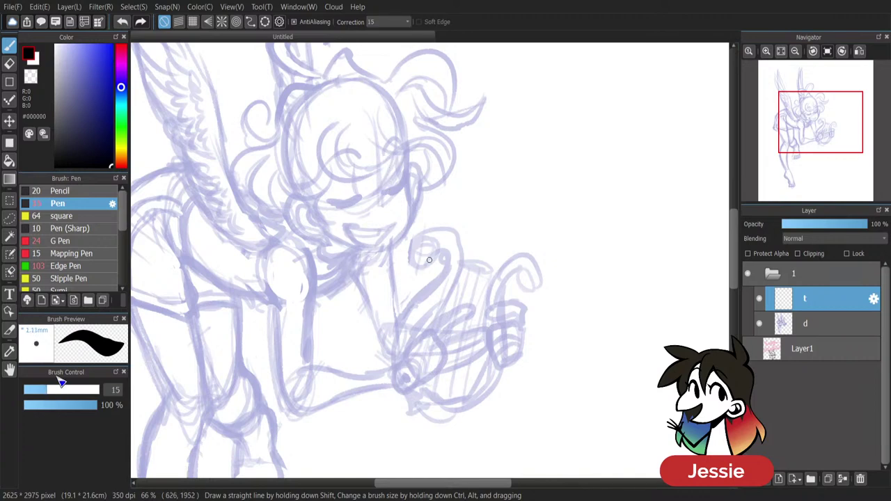
# Undo a test stroke over the face and reduce the Pen size to 11.8.
pyautogui.moveTo(371, 206)
pyautogui.mouseDown()
pyautogui.moveTo(363, 218)
pyautogui.moveTo(399, 350)
pyautogui.mouseUp()
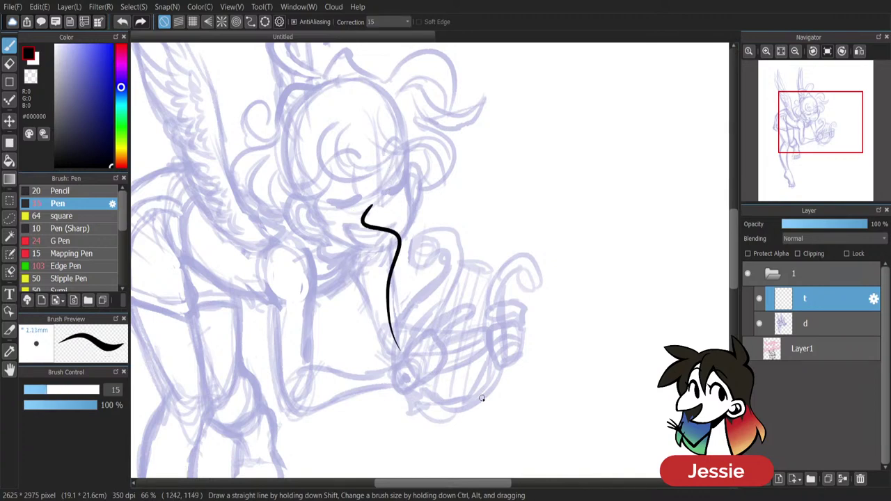
pyautogui.click(43, 391)
pyautogui.hotkey('ctrl', 'z')
pyautogui.hotkey('ctrl', '+')
pyautogui.scroll(3, 738, 236)
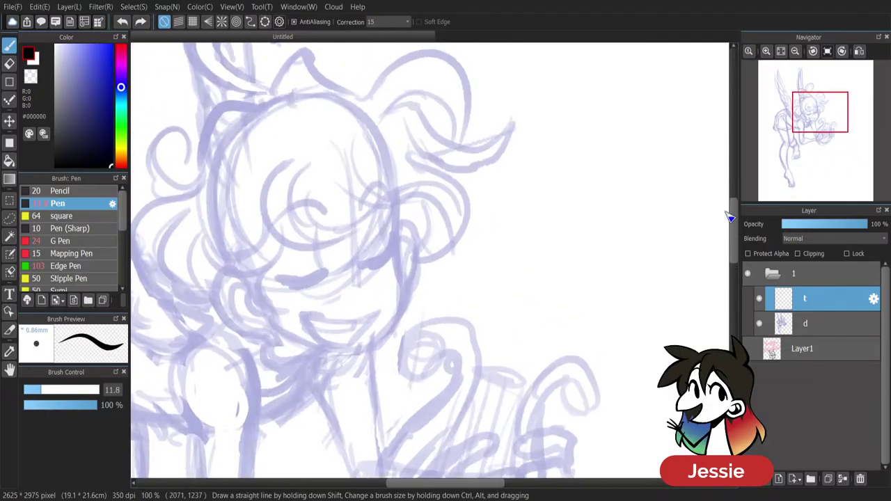
# Try to ink the right cheek contour and the jaw line with stroke correction 15.
pyautogui.moveTo(396, 207)
pyautogui.mouseDown()
pyautogui.moveTo(398, 270)
pyautogui.moveTo(370, 365)
pyautogui.mouseUp()
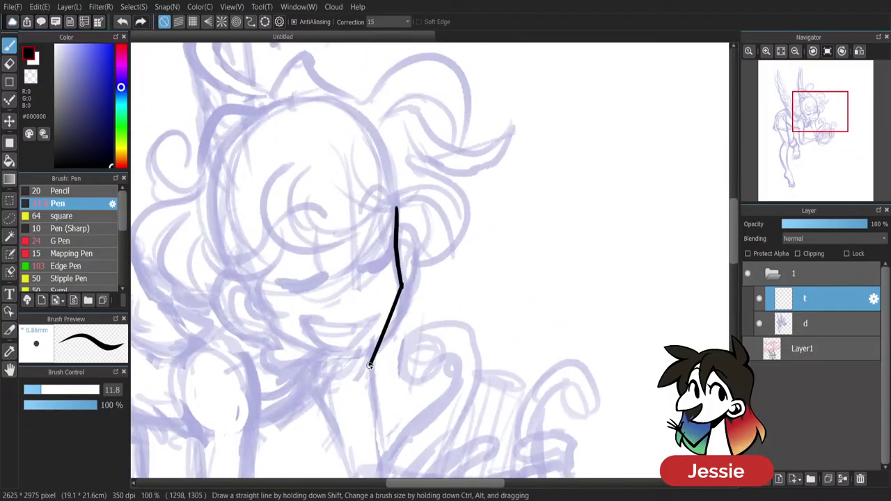
pyautogui.hotkey('ctrl', 'z')
pyautogui.moveTo(396, 208)
pyautogui.mouseDown()
pyautogui.moveTo(401, 283)
pyautogui.moveTo(381, 343)
pyautogui.mouseUp()
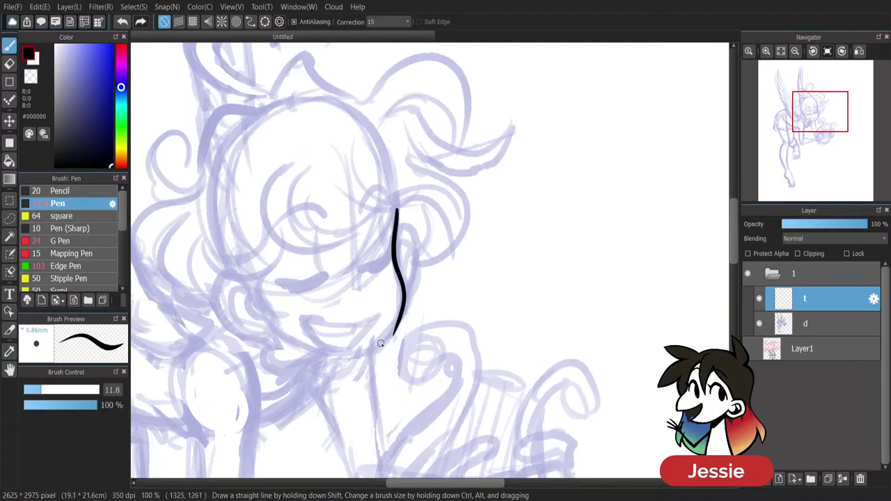
pyautogui.hotkey('ctrl', 'z')
pyautogui.moveTo(396, 207)
pyautogui.mouseDown()
pyautogui.moveTo(399, 302)
pyautogui.moveTo(370, 347)
pyautogui.mouseUp()
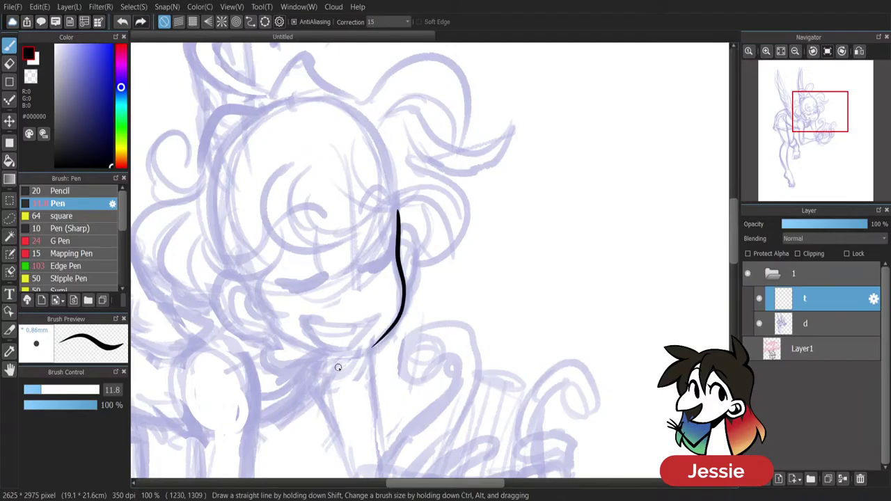
pyautogui.moveTo(266, 319)
pyautogui.mouseDown()
pyautogui.moveTo(285, 340)
pyautogui.moveTo(375, 348)
pyautogui.mouseUp()
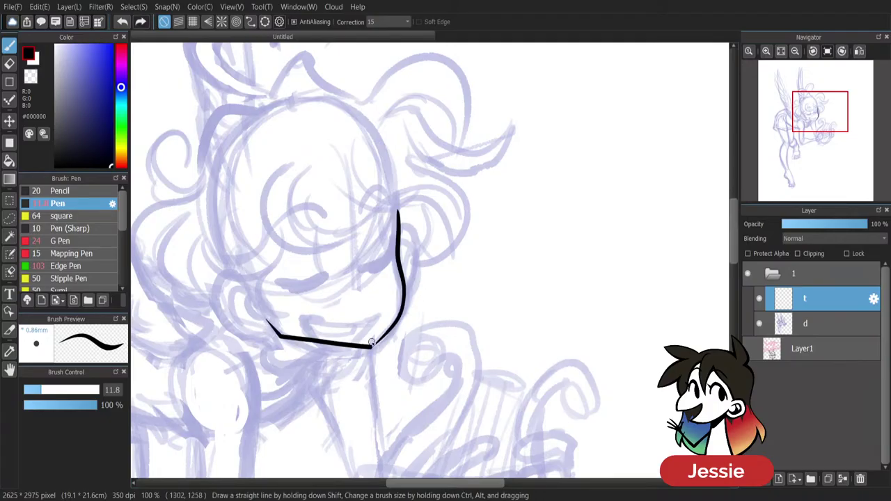
# Undo the trial cheek and jaw strokes and set the stroke correction to 0.
pyautogui.hotkey('ctrl', 'z')
pyautogui.hotkey('ctrl', 'z')
pyautogui.click(392, 32)
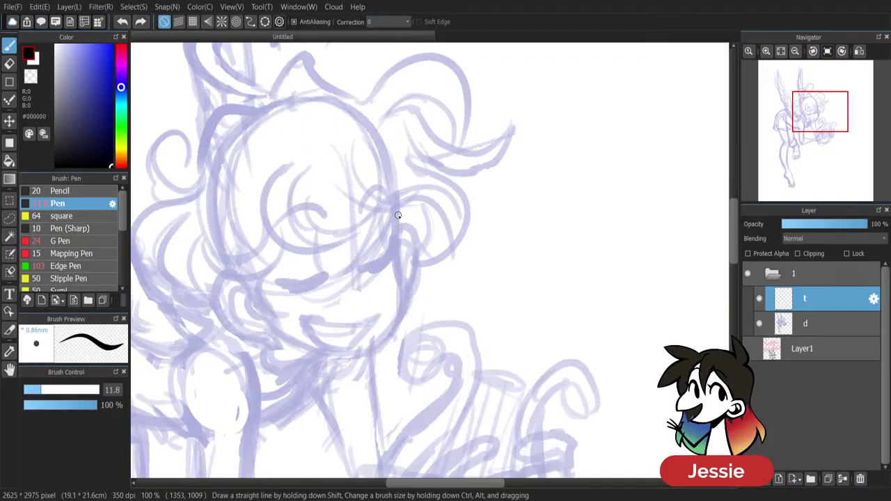
# Try to ink the right cheek contour and a rounded jaw line with uncorrected Pen strokes, redoing the chin connection.
pyautogui.moveTo(399, 207)
pyautogui.mouseDown()
pyautogui.moveTo(404, 287)
pyautogui.moveTo(390, 328)
pyautogui.moveTo(398, 219)
pyautogui.moveTo(381, 346)
pyautogui.mouseUp()
pyautogui.hotkey('ctrl', 'z')
pyautogui.moveTo(262, 315)
pyautogui.mouseDown()
pyautogui.moveTo(291, 340)
pyautogui.moveTo(382, 341)
pyautogui.moveTo(310, 354)
pyautogui.moveTo(378, 347)
pyautogui.moveTo(362, 357)
pyautogui.moveTo(392, 322)
pyautogui.mouseUp()
pyautogui.hotkey('ctrl', 'z')
pyautogui.hotkey('ctrl', 'z')
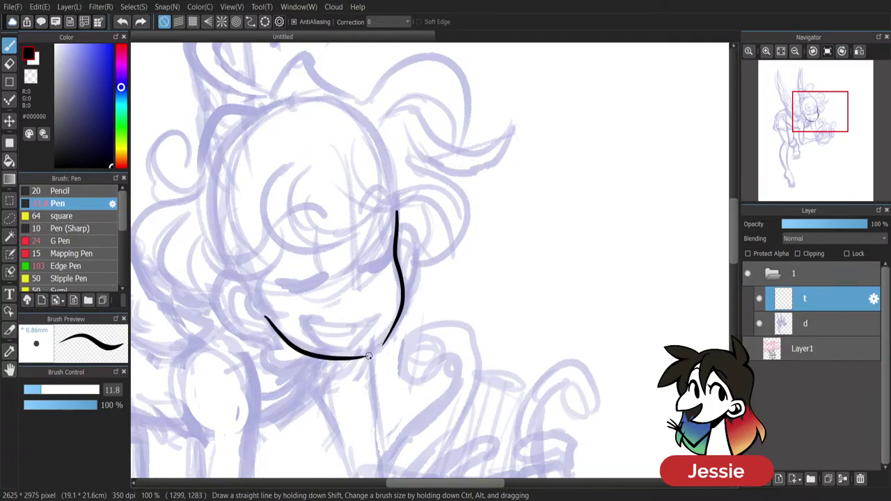
pyautogui.moveTo(361, 357); pyautogui.dragTo(393, 329)
pyautogui.hotkey('ctrl', 'z')
pyautogui.moveTo(268, 321)
pyautogui.mouseDown()
pyautogui.moveTo(311, 353)
pyautogui.moveTo(360, 358)
pyautogui.mouseUp()
pyautogui.hotkey('ctrl', 'z')
pyautogui.moveTo(284, 339)
pyautogui.mouseDown()
pyautogui.moveTo(368, 353)
pyautogui.moveTo(402, 308)
pyautogui.mouseUp()
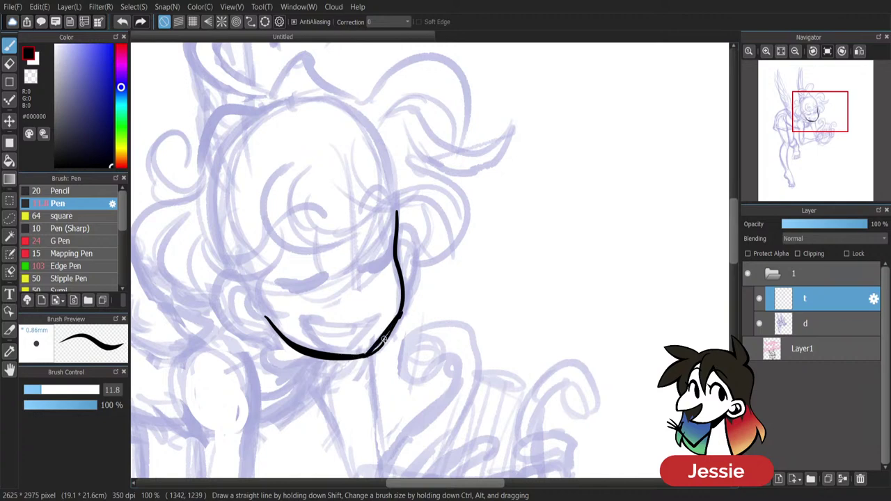
pyautogui.hotkey('ctrl', 'z')
pyautogui.moveTo(357, 356); pyautogui.dragTo(400, 307)
# Try to trim and redraw the corner where the cheek contour meets the chin.
pyautogui.press('e')
pyautogui.moveTo(397, 339)
pyautogui.mouseDown()
pyautogui.moveTo(413, 286)
pyautogui.moveTo(382, 354)
pyautogui.moveTo(370, 348)
pyautogui.mouseUp()
pyautogui.press('b')
pyautogui.moveTo(401, 287)
pyautogui.mouseDown()
pyautogui.moveTo(390, 321)
pyautogui.moveTo(364, 335)
pyautogui.mouseUp()
pyautogui.hotkey('ctrl', 'z')
pyautogui.moveTo(402, 290); pyautogui.dragTo(363, 351)
pyautogui.moveTo(395, 313); pyautogui.dragTo(358, 356)
pyautogui.hotkey('ctrl', 'z')
pyautogui.hotkey('ctrl', 'z')
# Erase the whole trial outline of the cheek and jaw from the ink layer.
pyautogui.press('e')
pyautogui.moveTo(266, 303)
pyautogui.mouseDown()
pyautogui.moveTo(273, 333)
pyautogui.moveTo(303, 351)
pyautogui.moveTo(379, 359)
pyautogui.moveTo(384, 336)
pyautogui.moveTo(369, 347)
pyautogui.moveTo(393, 319)
pyautogui.moveTo(394, 250)
pyautogui.moveTo(404, 289)
pyautogui.mouseUp()
pyautogui.press('b')
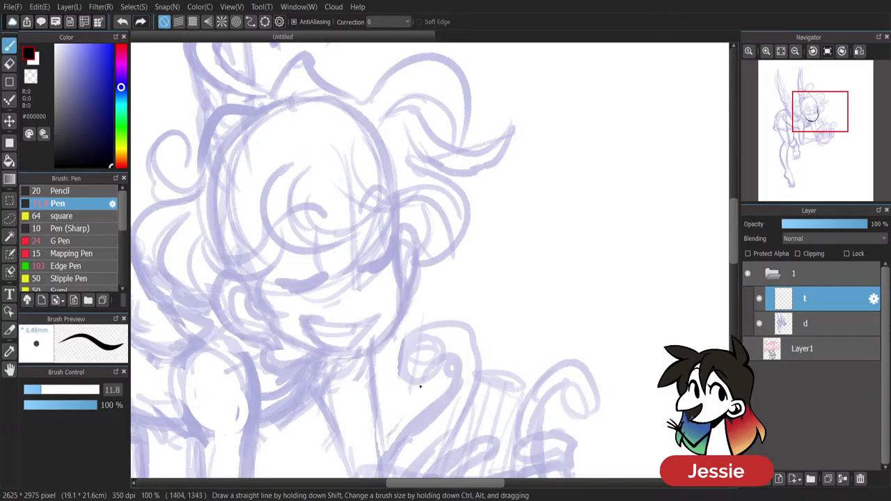
# Try again to ink the right cheek contour and the jaw as two separate strokes.
pyautogui.moveTo(486, 485); pyautogui.dragTo(467, 481)
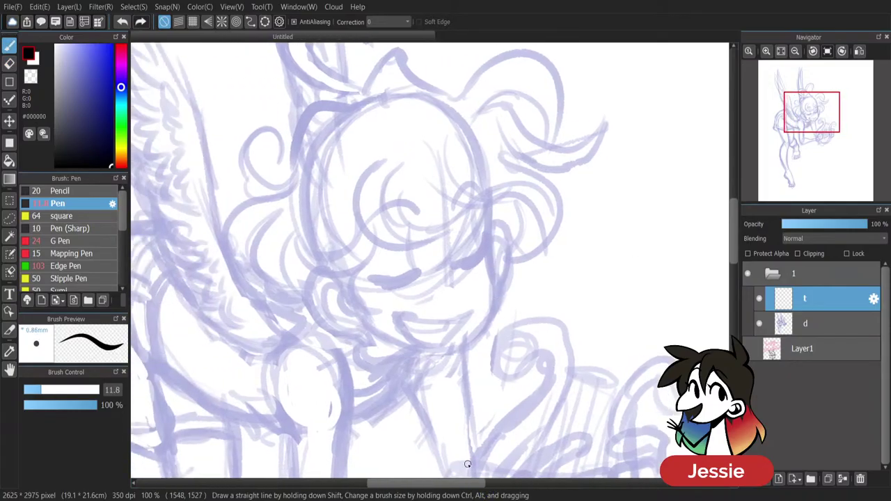
pyautogui.moveTo(489, 206); pyautogui.dragTo(496, 291)
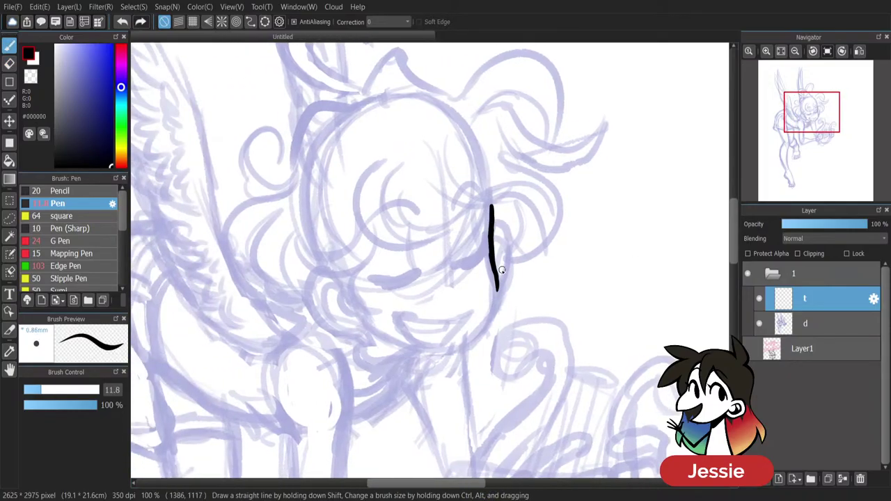
pyautogui.hotkey('ctrl', 'z')
pyautogui.moveTo(491, 204); pyautogui.dragTo(480, 332)
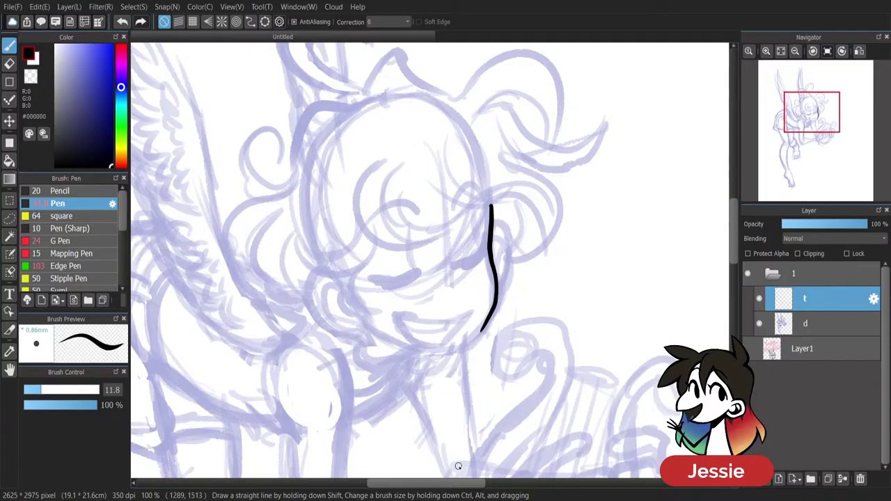
pyautogui.scroll(-4, 458, 465)
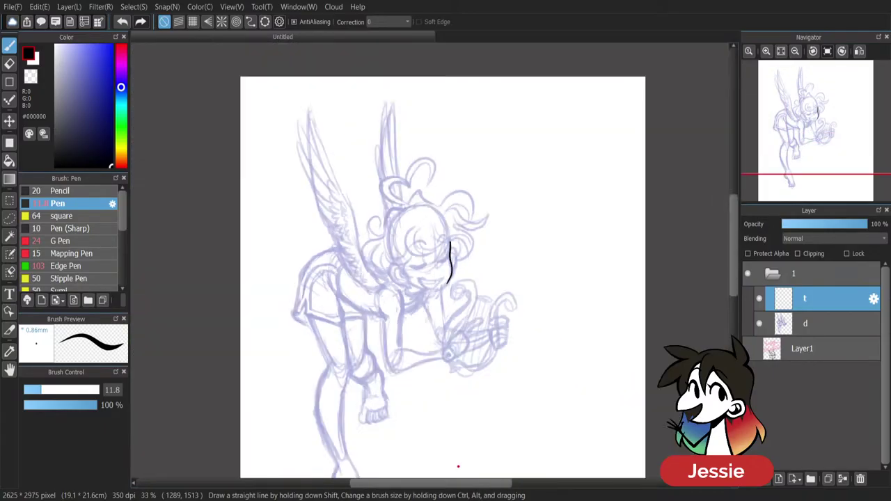
pyautogui.scroll(4, 459, 467)
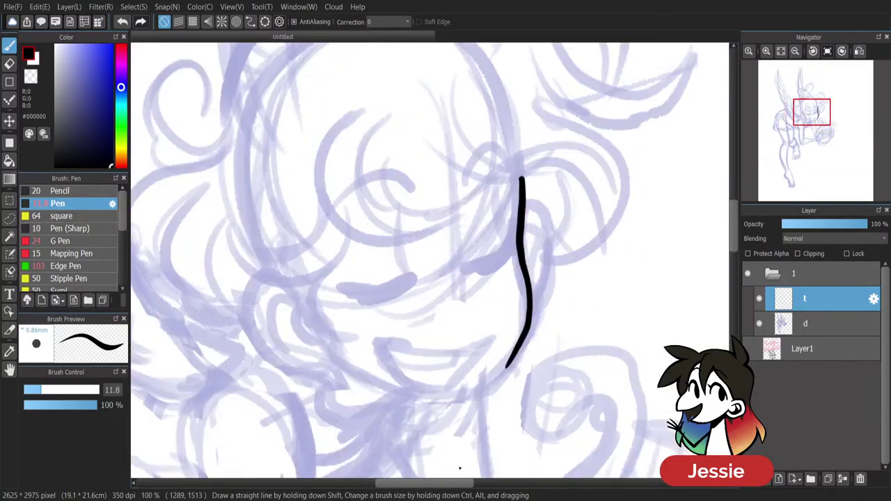
pyautogui.moveTo(326, 342)
pyautogui.mouseDown()
pyautogui.moveTo(381, 390)
pyautogui.moveTo(465, 397)
pyautogui.mouseUp()
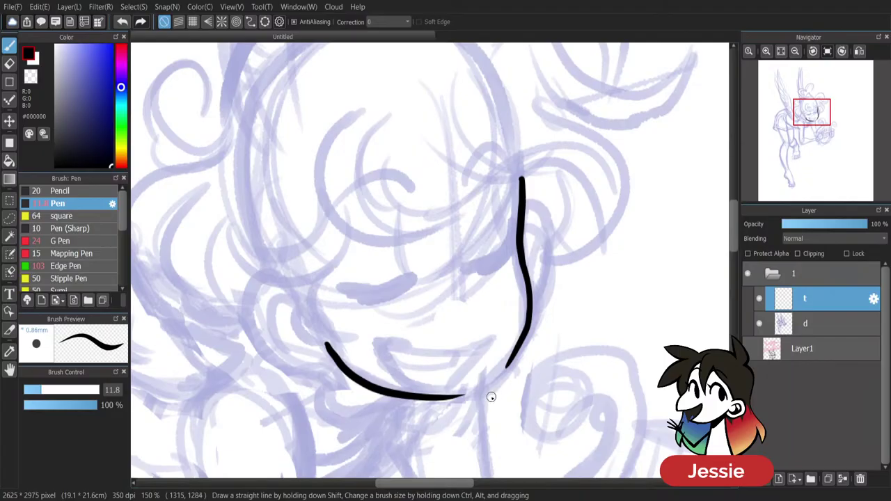
pyautogui.hotkey('ctrl', 'z')
pyautogui.hotkey('ctrl', 'z')
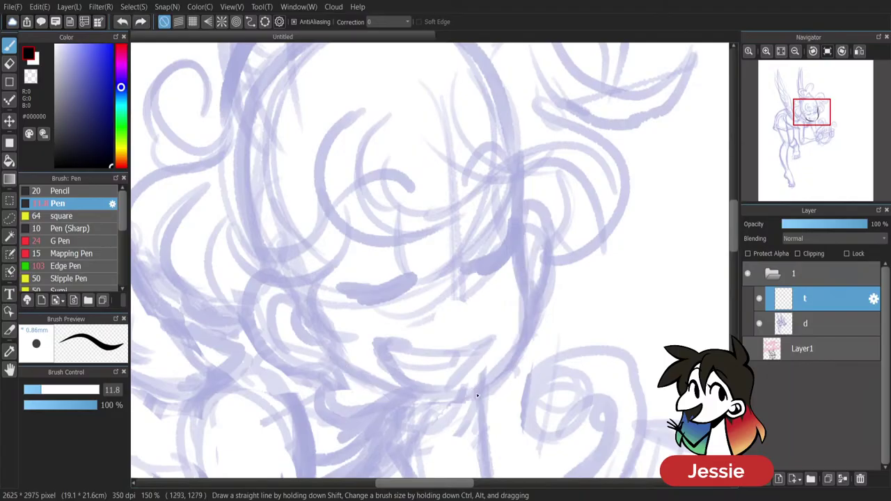
# Ink the right cheek contour down to the chin and join it with a curved jaw line from the ear.
pyautogui.moveTo(520, 179)
pyautogui.mouseDown()
pyautogui.moveTo(515, 344)
pyautogui.moveTo(460, 411)
pyautogui.moveTo(485, 395)
pyautogui.mouseUp()
pyautogui.press('e')
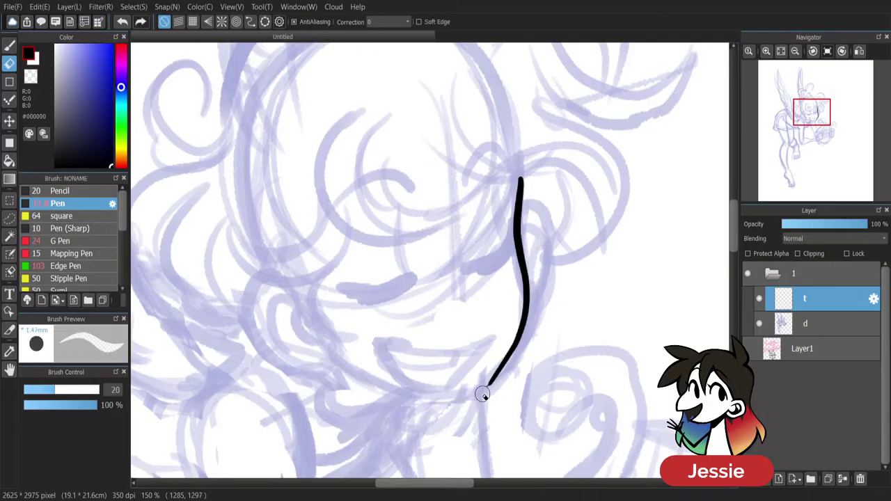
pyautogui.press('b')
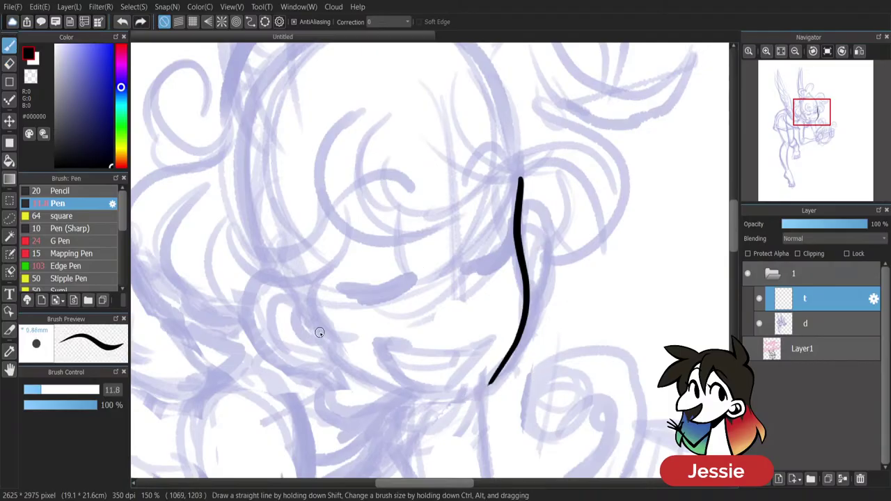
pyautogui.moveTo(318, 332)
pyautogui.mouseDown()
pyautogui.moveTo(355, 374)
pyautogui.moveTo(457, 401)
pyautogui.moveTo(486, 399)
pyautogui.moveTo(488, 385)
pyautogui.moveTo(465, 395)
pyautogui.moveTo(510, 358)
pyautogui.mouseUp()
# Handwrite an artist's name on two lines in the blank area beside the head and circle it.
pyautogui.hotkey('ctrl', '-')
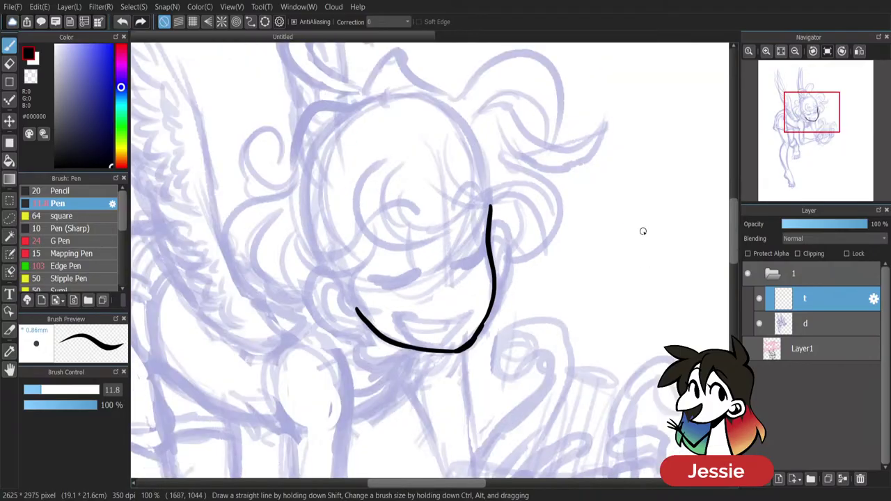
pyautogui.moveTo(473, 487)
pyautogui.mouseDown()
pyautogui.moveTo(533, 485)
pyautogui.moveTo(521, 485)
pyautogui.mouseUp()
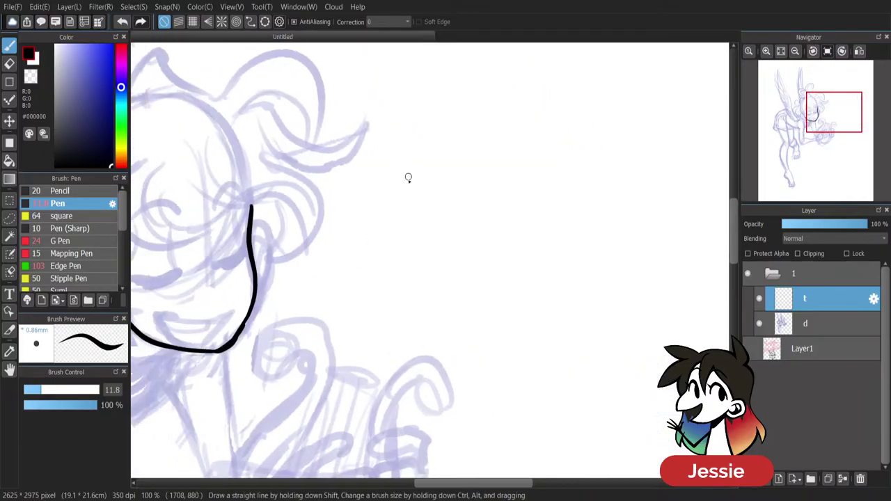
pyautogui.moveTo(409, 161); pyautogui.dragTo(382, 226)
pyautogui.moveTo(445, 185)
pyautogui.mouseDown()
pyautogui.moveTo(436, 212)
pyautogui.moveTo(481, 234)
pyautogui.mouseUp()
pyautogui.moveTo(511, 196)
pyautogui.mouseDown()
pyautogui.moveTo(527, 187)
pyautogui.moveTo(533, 201)
pyautogui.mouseUp()
pyautogui.moveTo(409, 254); pyautogui.dragTo(387, 317)
pyautogui.moveTo(425, 283)
pyautogui.mouseDown()
pyautogui.moveTo(470, 294)
pyautogui.moveTo(490, 306)
pyautogui.mouseUp()
pyautogui.moveTo(495, 306)
pyautogui.mouseDown()
pyautogui.moveTo(533, 280)
pyautogui.moveTo(587, 307)
pyautogui.mouseUp()
pyautogui.hotkey('ctrl', 'z')
pyautogui.moveTo(596, 357)
pyautogui.mouseDown()
pyautogui.moveTo(552, 104)
pyautogui.moveTo(411, 381)
pyautogui.mouseUp()
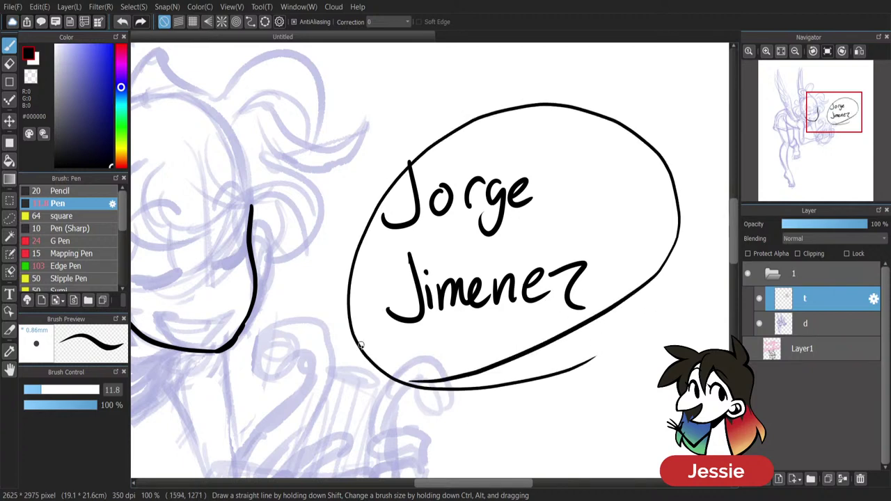
# Undo the circle around the handwritten name and redraw the name's last letter.
pyautogui.hotkey('ctrl', 'z')
pyautogui.hotkey('ctrl', 'z')
pyautogui.hotkey('ctrl', 'z')
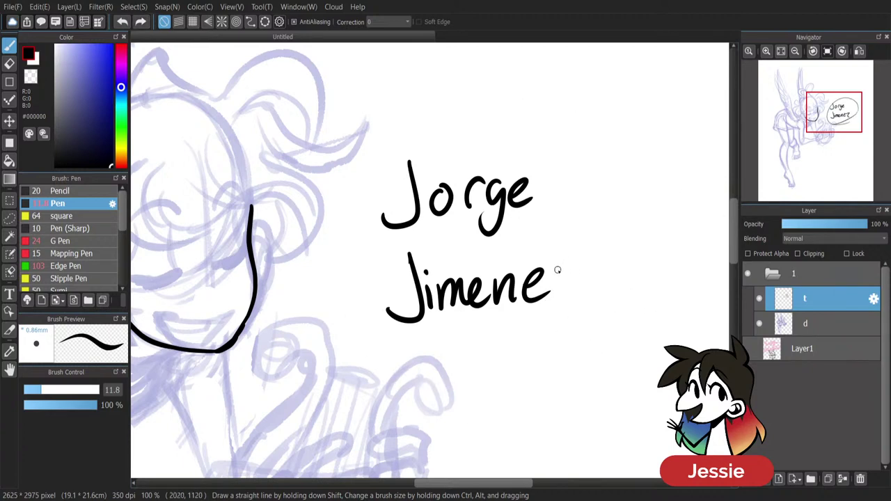
pyautogui.moveTo(548, 267)
pyautogui.mouseDown()
pyautogui.moveTo(549, 301)
pyautogui.moveTo(593, 297)
pyautogui.mouseUp()
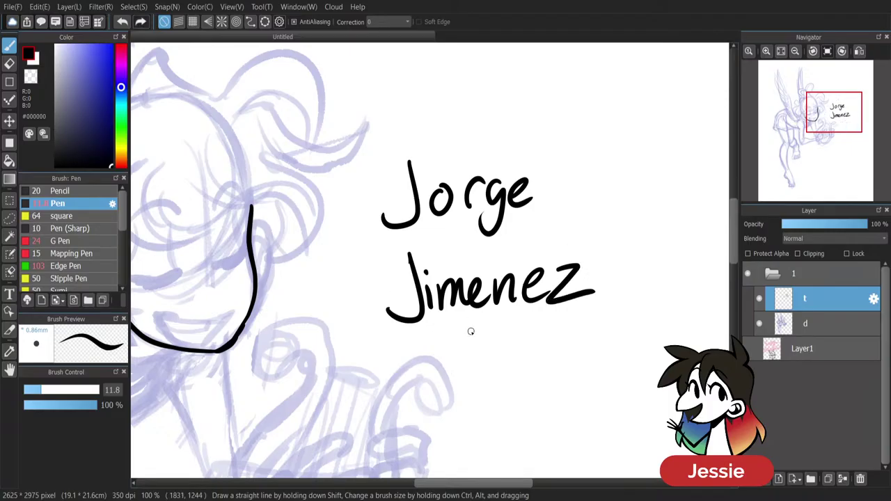
# Undo all the handwritten lettering beside the head.
pyautogui.hotkey('ctrl', 'z')
pyautogui.hotkey('ctrl', 'z')
pyautogui.hotkey('ctrl', 'z')
pyautogui.hotkey('ctrl', 'z')
pyautogui.hotkey('ctrl', 'z')
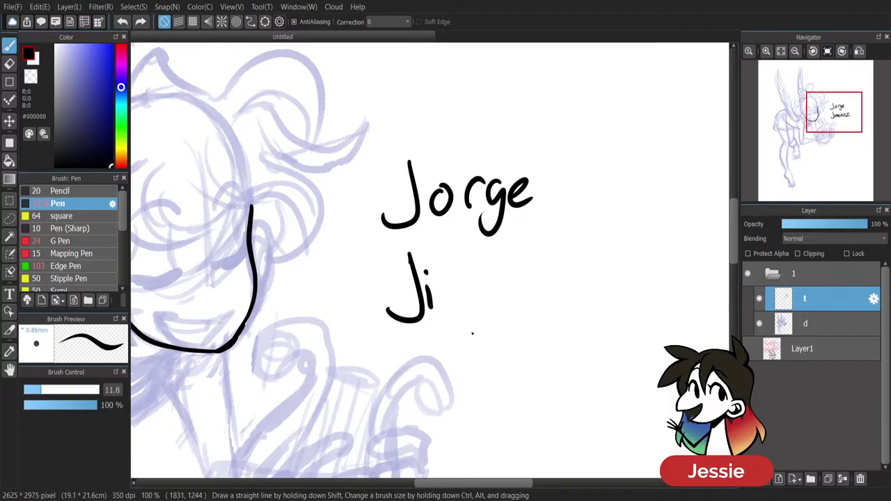
pyautogui.hotkey('ctrl', 'z')
pyautogui.hotkey('ctrl', 'z')
pyautogui.hotkey('ctrl', 'z')
pyautogui.hotkey('ctrl', 'z')
pyautogui.hotkey('ctrl', 'z')
pyautogui.hotkey('ctrl', 'z')
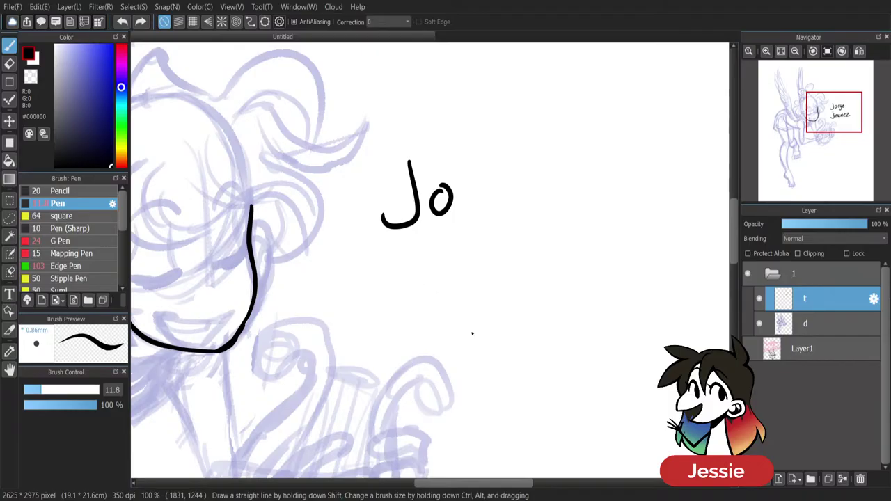
pyautogui.hotkey('ctrl', 'z')
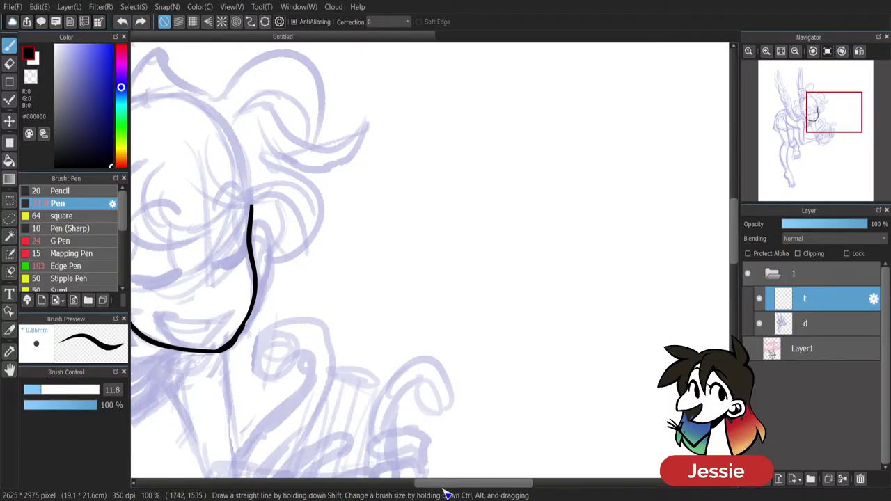
# Thin the thick overlap between the inked cheek contour and the chin with the Eraser.
pyautogui.moveTo(442, 486); pyautogui.dragTo(412, 484)
pyautogui.hotkey('ctrl', '+')
pyautogui.press('e')
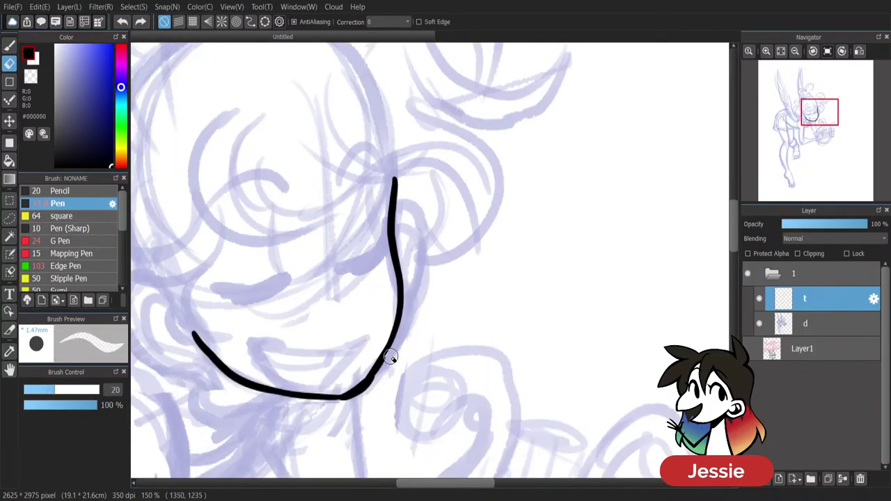
pyautogui.press('b')
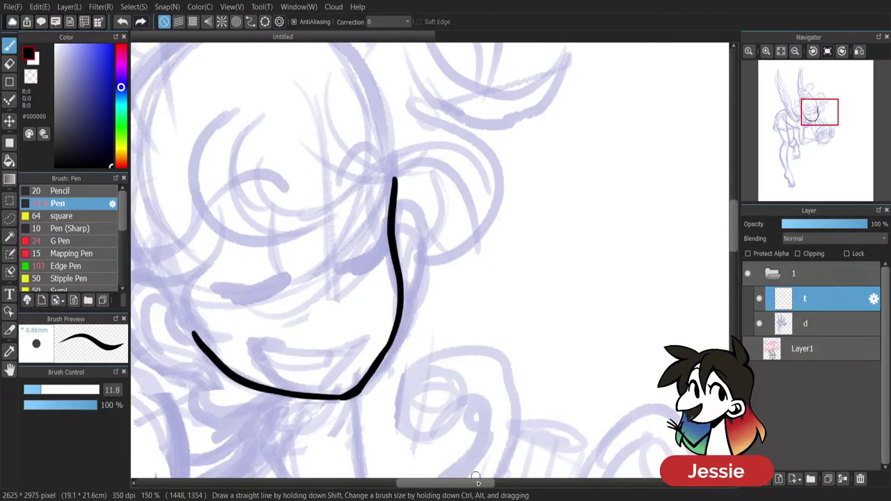
# Ink the ear's outer outline with its lobe joined to the start of the jaw line.
pyautogui.moveTo(478, 482); pyautogui.dragTo(460, 484)
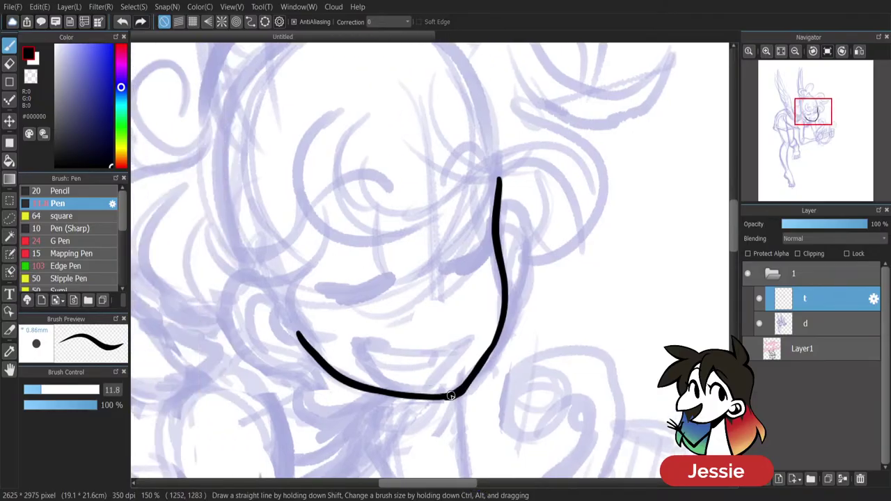
pyautogui.moveTo(278, 289)
pyautogui.mouseDown()
pyautogui.moveTo(232, 313)
pyautogui.moveTo(314, 373)
pyautogui.moveTo(315, 360)
pyautogui.moveTo(319, 367)
pyautogui.moveTo(299, 334)
pyautogui.moveTo(339, 357)
pyautogui.mouseUp()
pyautogui.press('e')
pyautogui.press('b')
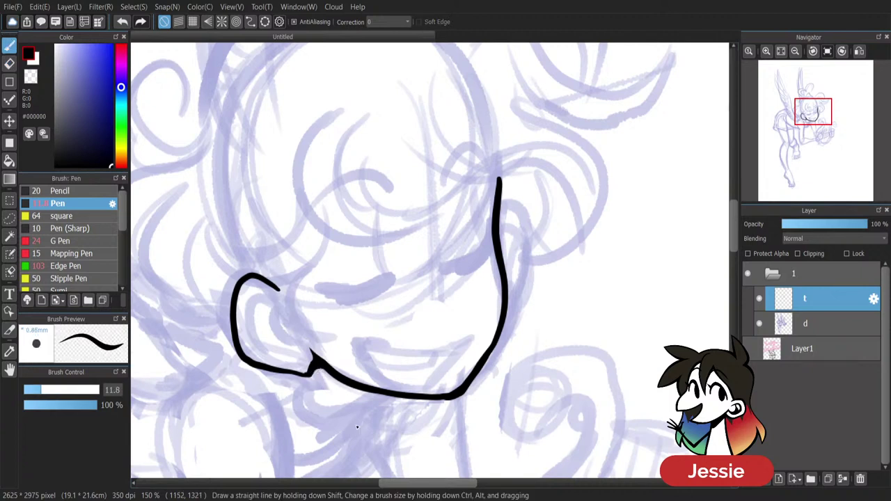
pyautogui.moveTo(297, 373); pyautogui.dragTo(313, 358)
# Ink the inner folds of the ear and fill the ear opening with solid black.
pyautogui.moveTo(286, 312)
pyautogui.mouseDown()
pyautogui.moveTo(258, 293)
pyautogui.moveTo(266, 352)
pyautogui.mouseUp()
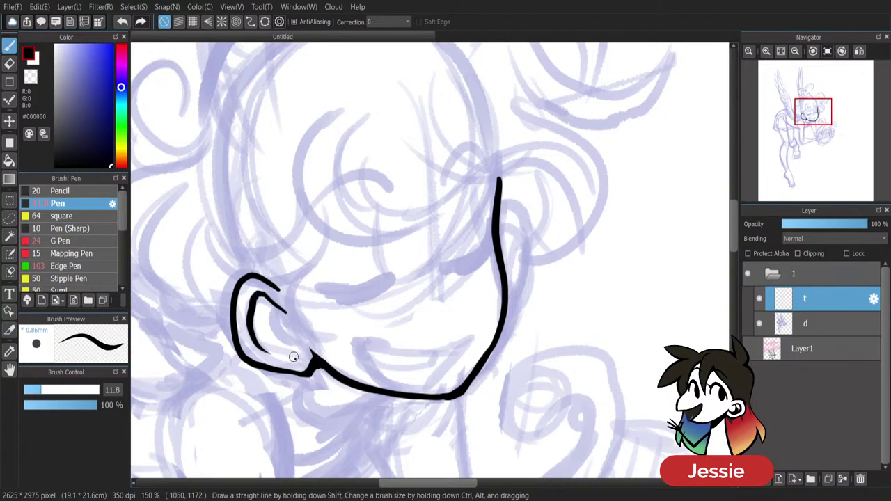
pyautogui.hotkey('ctrl', 'z')
pyautogui.moveTo(285, 314)
pyautogui.mouseDown()
pyautogui.moveTo(265, 298)
pyautogui.moveTo(253, 314)
pyautogui.moveTo(269, 358)
pyautogui.moveTo(250, 297)
pyautogui.moveTo(268, 351)
pyautogui.mouseUp()
pyautogui.hotkey('ctrl', 'z')
pyautogui.moveTo(270, 307)
pyautogui.mouseDown()
pyautogui.moveTo(296, 335)
pyautogui.moveTo(263, 327)
pyautogui.mouseUp()
pyautogui.moveTo(282, 309); pyautogui.dragTo(289, 340)
pyautogui.moveTo(497, 209); pyautogui.dragTo(503, 276)
pyautogui.hotkey('ctrl', 'z')
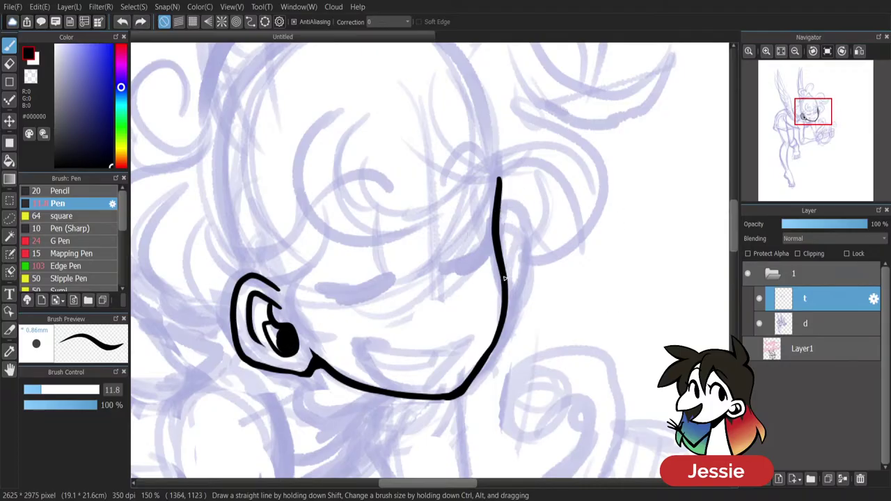
# Ink the closed left eye as a thick tapered lash shape with a thin line rising above it, and clean its edges.
pyautogui.moveTo(374, 216); pyautogui.dragTo(380, 278)
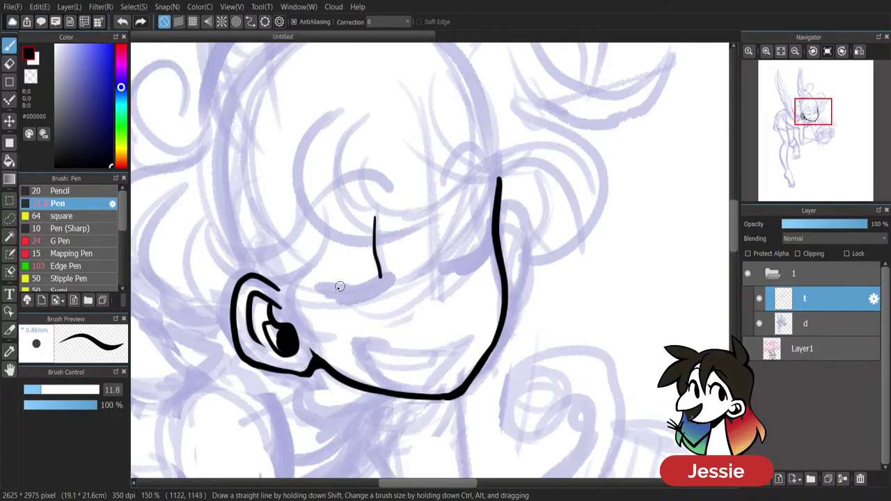
pyautogui.moveTo(321, 285); pyautogui.dragTo(382, 278)
pyautogui.hotkey('ctrl', 'z')
pyautogui.moveTo(374, 217)
pyautogui.mouseDown()
pyautogui.moveTo(386, 279)
pyautogui.moveTo(341, 289)
pyautogui.moveTo(381, 283)
pyautogui.mouseUp()
pyautogui.moveTo(324, 291)
pyautogui.mouseDown()
pyautogui.moveTo(388, 281)
pyautogui.moveTo(402, 285)
pyautogui.moveTo(397, 294)
pyautogui.moveTo(400, 281)
pyautogui.moveTo(425, 284)
pyautogui.moveTo(382, 296)
pyautogui.moveTo(407, 294)
pyautogui.mouseUp()
pyautogui.press('e')
pyautogui.press('b')
pyautogui.press('e')
pyautogui.moveTo(316, 292); pyautogui.dragTo(324, 291)
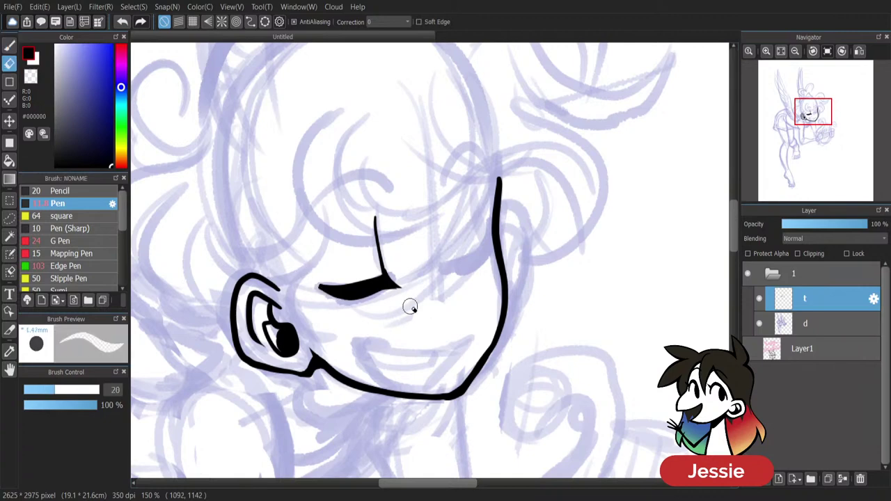
# Ink the closed right eye as a thick tapered lash meeting the cheek contour, with a thin line rising above it.
pyautogui.press('b')
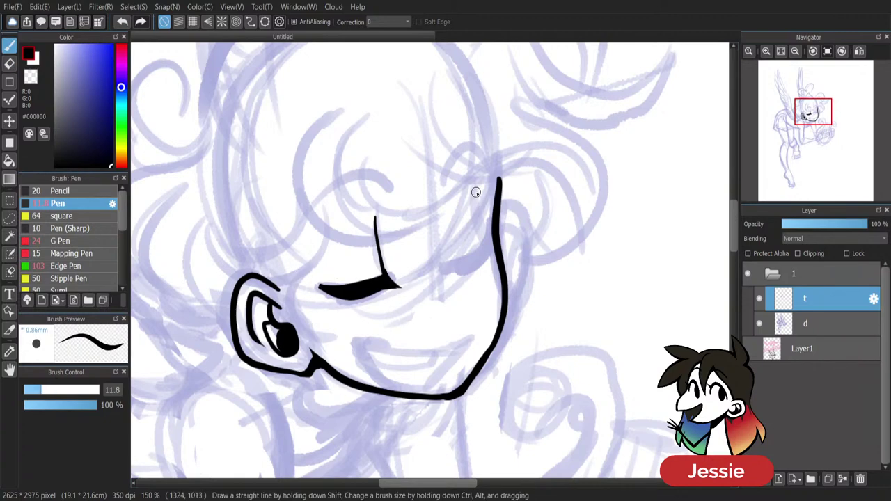
pyautogui.moveTo(476, 191); pyautogui.dragTo(485, 243)
pyautogui.moveTo(446, 266)
pyautogui.mouseDown()
pyautogui.moveTo(482, 248)
pyautogui.moveTo(446, 266)
pyautogui.moveTo(472, 267)
pyautogui.moveTo(483, 241)
pyautogui.moveTo(503, 254)
pyautogui.moveTo(485, 260)
pyautogui.moveTo(501, 246)
pyautogui.moveTo(504, 257)
pyautogui.moveTo(457, 271)
pyautogui.moveTo(489, 274)
pyautogui.moveTo(442, 265)
pyautogui.moveTo(442, 276)
pyautogui.moveTo(488, 249)
pyautogui.mouseUp()
pyautogui.press('e')
# Ink the smiling mouth's curved upper line and the two sides converging toward the chin.
pyautogui.press('b')
pyautogui.moveTo(354, 337)
pyautogui.mouseDown()
pyautogui.moveTo(372, 348)
pyautogui.moveTo(462, 347)
pyautogui.mouseUp()
pyautogui.moveTo(355, 339); pyautogui.dragTo(394, 387)
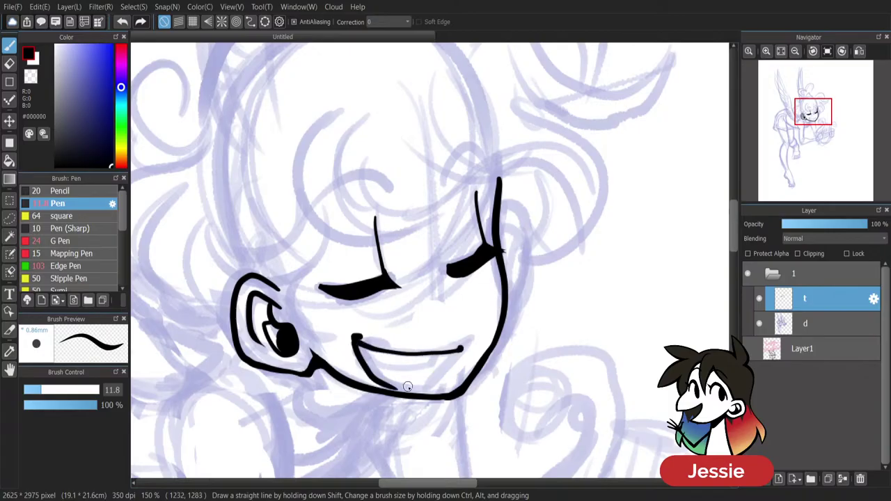
pyautogui.hotkey('ctrl', 'z')
pyautogui.moveTo(353, 340)
pyautogui.mouseDown()
pyautogui.moveTo(370, 370)
pyautogui.moveTo(421, 393)
pyautogui.moveTo(397, 386)
pyautogui.moveTo(414, 390)
pyautogui.moveTo(463, 350)
pyautogui.mouseUp()
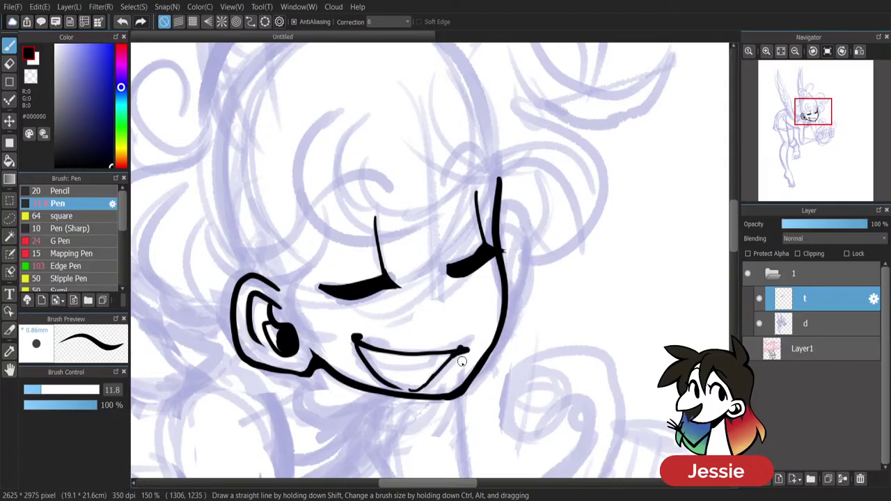
pyautogui.hotkey('ctrl', 'z')
pyautogui.moveTo(414, 389); pyautogui.dragTo(464, 349)
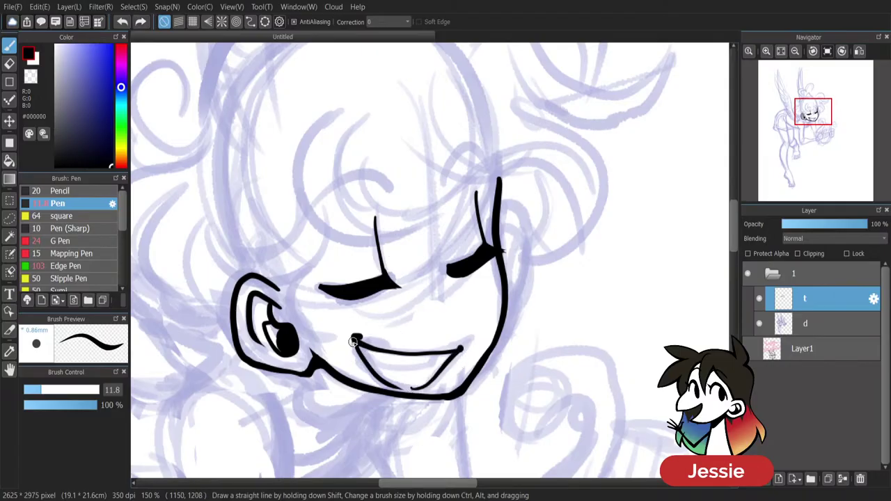
# Ink the lower edge of the teeth inside the mouth, with a short line closing their right end.
pyautogui.moveTo(361, 357); pyautogui.dragTo(442, 367)
pyautogui.hotkey('ctrl', 'z')
pyautogui.moveTo(361, 355)
pyautogui.mouseDown()
pyautogui.moveTo(439, 367)
pyautogui.moveTo(441, 354)
pyautogui.mouseUp()
pyautogui.hotkey('ctrl', '-')
pyautogui.hotkey('ctrl', '+')
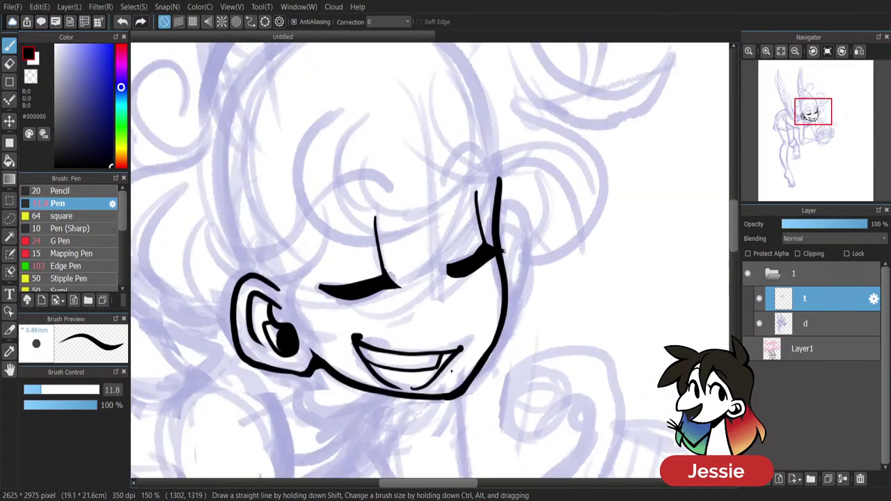
# Ink the lower lip curve to close the mouth against the chin, and add a small slanted nose mark above the mouth.
pyautogui.moveTo(377, 380); pyautogui.dragTo(425, 383)
pyautogui.press('e')
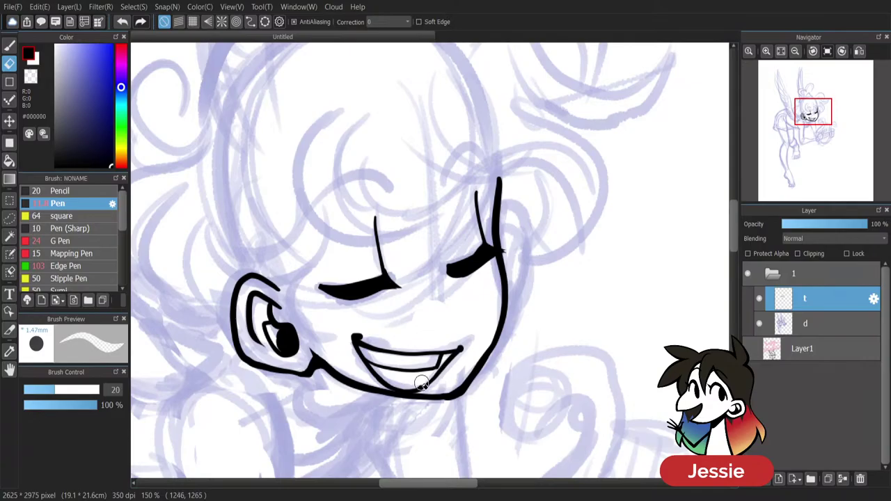
pyautogui.press('b')
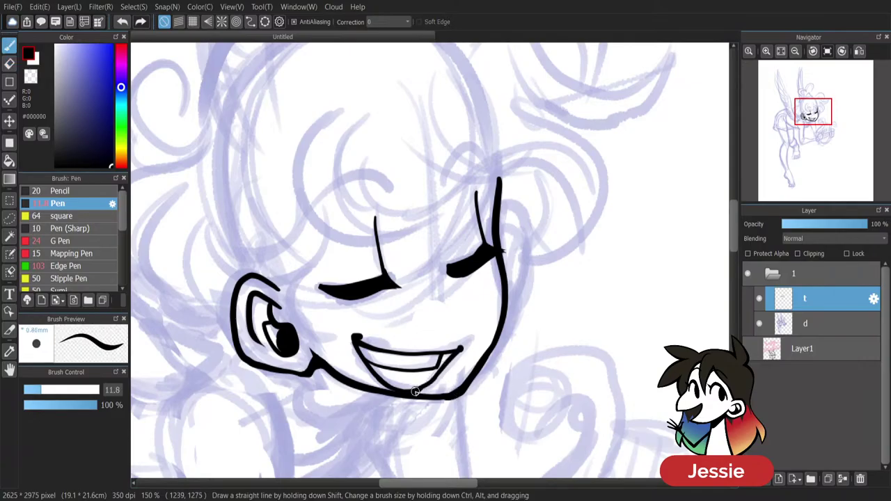
pyautogui.moveTo(415, 392); pyautogui.dragTo(453, 354)
pyautogui.hotkey('ctrl', '-')
pyautogui.hotkey('ctrl', '-')
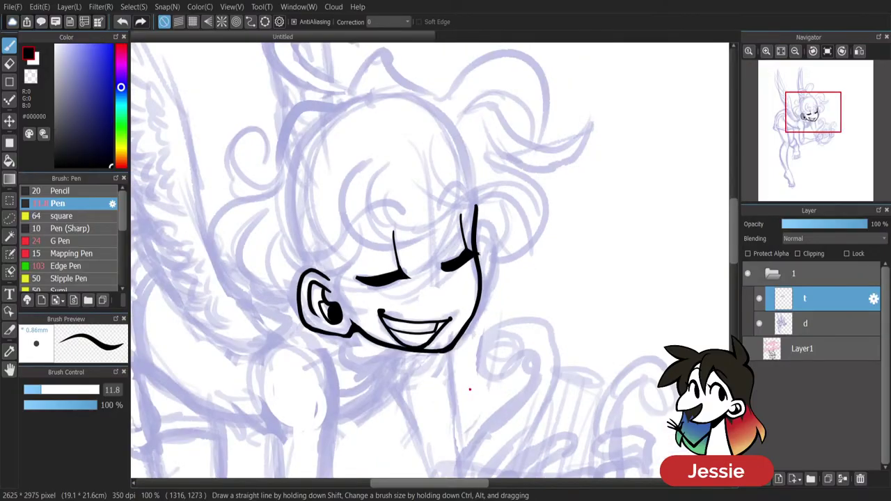
pyautogui.hotkey('ctrl', '+')
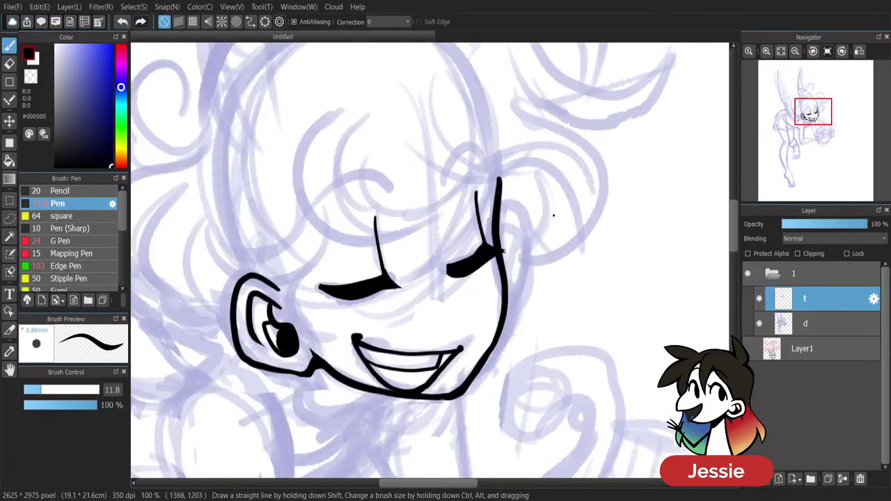
pyautogui.moveTo(460, 317); pyautogui.dragTo(457, 327)
# Ink the left eyebrow as a long arched stroke and sharpen both its ends with the Eraser.
pyautogui.moveTo(734, 231); pyautogui.dragTo(734, 223)
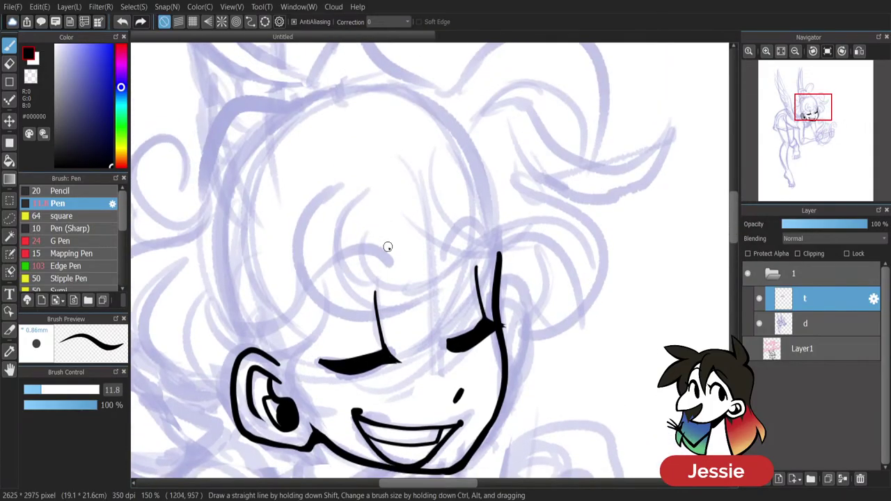
pyautogui.moveTo(393, 254); pyautogui.dragTo(260, 340)
pyautogui.hotkey('ctrl', 'z')
pyautogui.moveTo(392, 262)
pyautogui.mouseDown()
pyautogui.moveTo(328, 266)
pyautogui.moveTo(306, 299)
pyautogui.mouseUp()
pyautogui.hotkey('ctrl', 'z')
pyautogui.moveTo(391, 257); pyautogui.dragTo(304, 315)
pyautogui.hotkey('ctrl', 'z')
pyautogui.moveTo(393, 254); pyautogui.dragTo(291, 328)
pyautogui.hotkey('ctrl', 'z')
pyautogui.moveTo(390, 263); pyautogui.dragTo(291, 305)
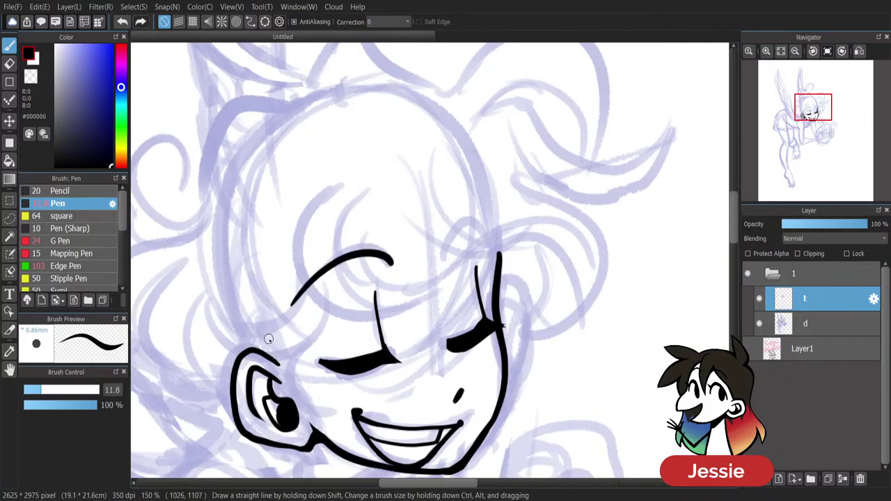
pyautogui.press('e')
pyautogui.moveTo(392, 265); pyautogui.dragTo(390, 272)
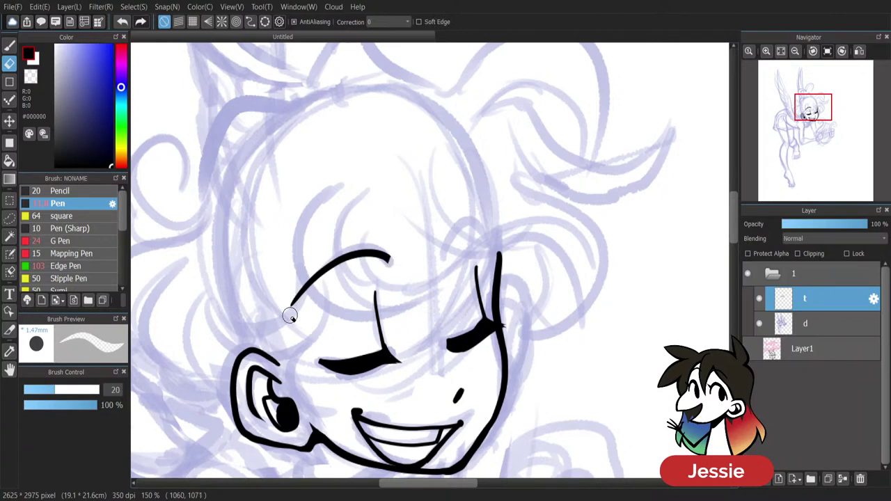
pyautogui.moveTo(312, 298); pyautogui.dragTo(288, 315)
# Ink the right eyebrow as a short arch and trim its ends to a taper with the Eraser.
pyautogui.press('p')
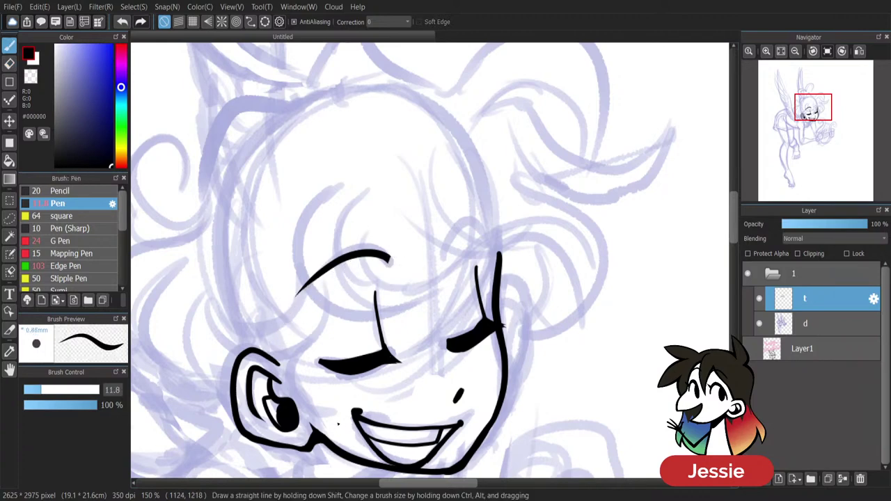
pyautogui.moveTo(437, 255); pyautogui.dragTo(490, 240)
pyautogui.press('e')
pyautogui.moveTo(432, 244); pyautogui.dragTo(437, 265)
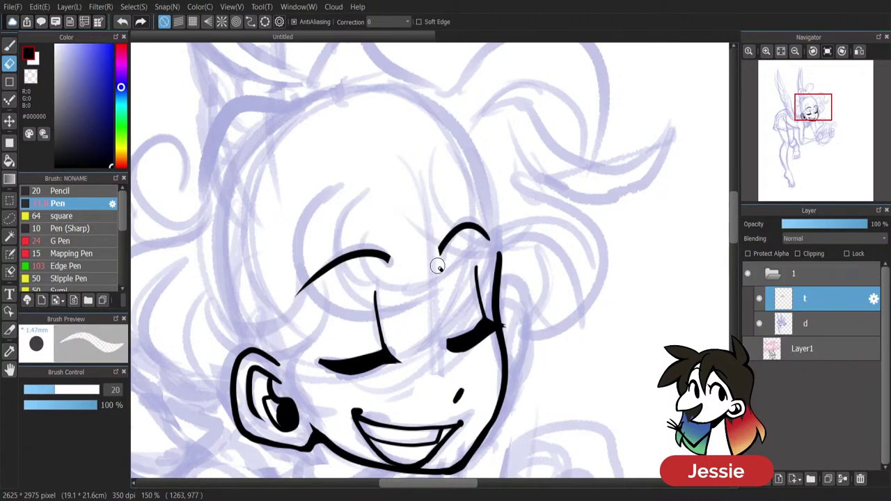
pyautogui.press('b')
pyautogui.press('e')
pyautogui.moveTo(475, 241); pyautogui.dragTo(487, 244)
pyautogui.press('p')
# Ink the outer outline of the two-lobed, heart-shaped curl on top of the head.
pyautogui.hotkey('ctrl', '-')
pyautogui.hotkey('ctrl', '-')
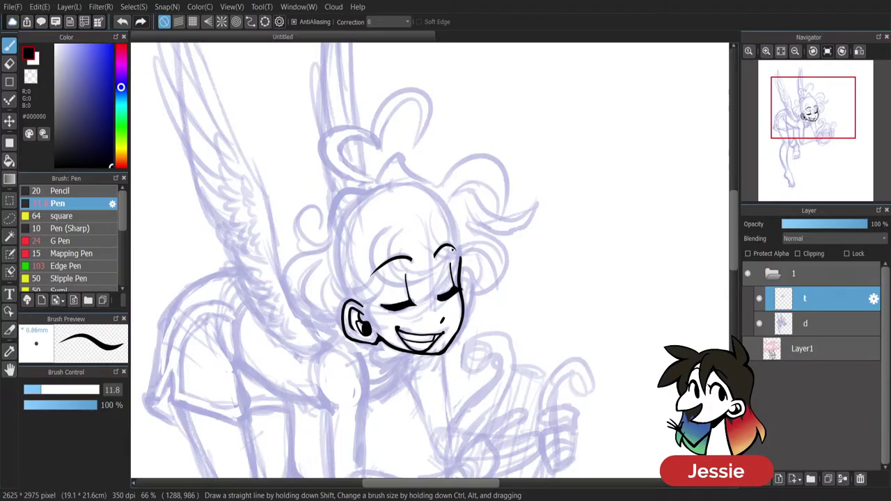
pyautogui.hotkey('ctrl', '+')
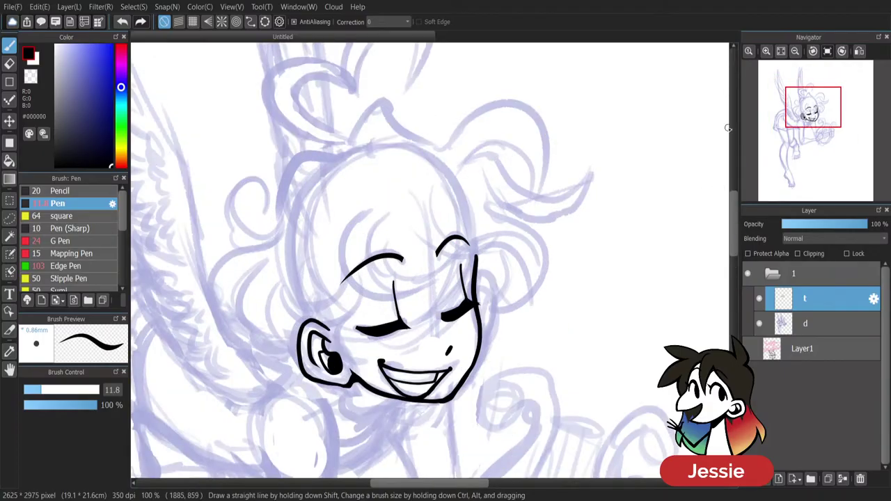
pyautogui.scroll(3, 727, 217)
pyautogui.moveTo(351, 248)
pyautogui.mouseDown()
pyautogui.moveTo(310, 245)
pyautogui.moveTo(340, 166)
pyautogui.moveTo(407, 191)
pyautogui.mouseUp()
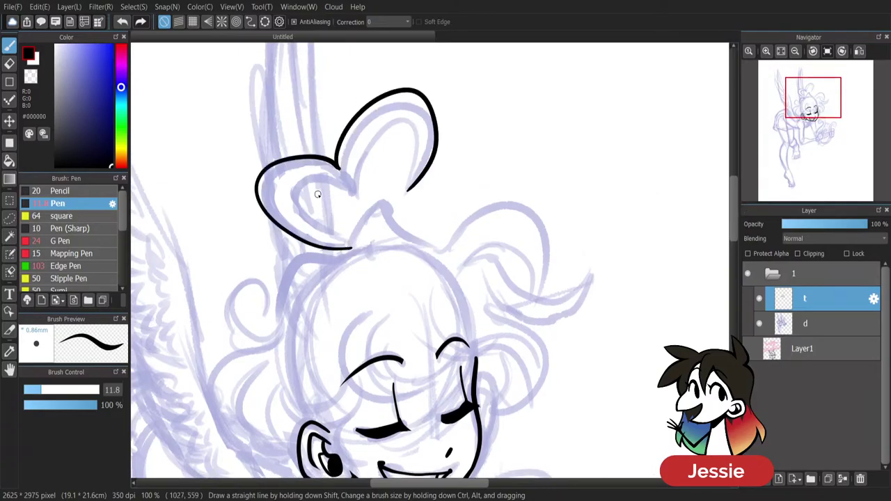
# Ink the inner contour of the left lobe of the heart-shaped curl, parallel to its outer line.
pyautogui.moveTo(350, 244)
pyautogui.mouseDown()
pyautogui.moveTo(353, 188)
pyautogui.moveTo(425, 142)
pyautogui.moveTo(411, 185)
pyautogui.mouseUp()
pyautogui.hotkey('ctrl', 'z')
pyautogui.moveTo(350, 186); pyautogui.dragTo(417, 180)
pyautogui.hotkey('ctrl', 'z')
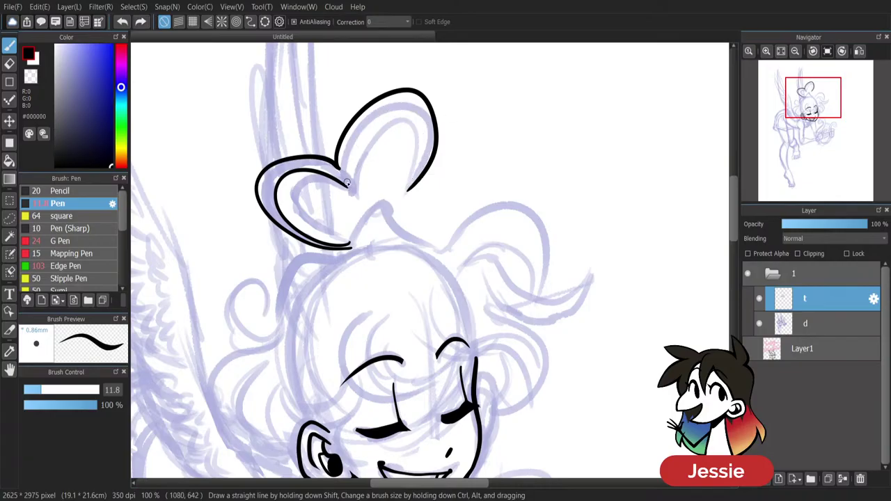
# Ink the inner contour of the right lobe, rising from the notch of the heart and merging into the outer line's tip.
pyautogui.moveTo(349, 186); pyautogui.dragTo(402, 194)
pyautogui.hotkey('ctrl', 'z')
pyautogui.moveTo(350, 185); pyautogui.dragTo(404, 192)
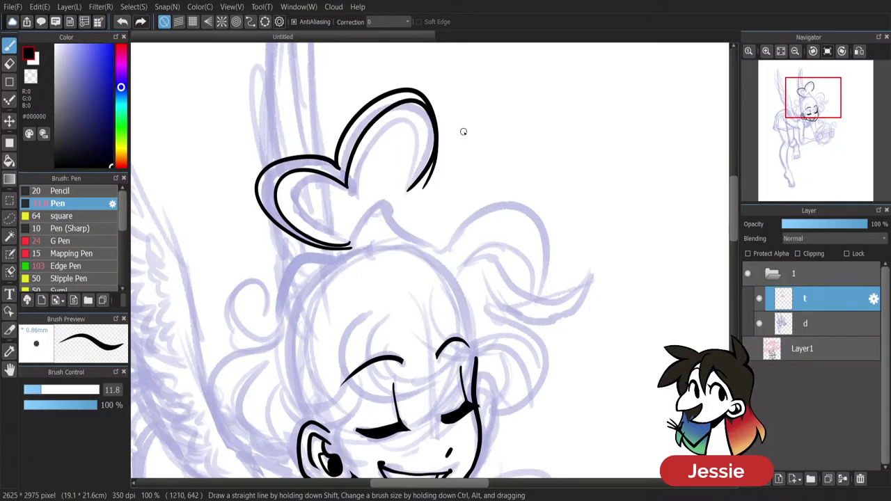
pyautogui.hotkey('ctrl', 'z')
pyautogui.moveTo(350, 186); pyautogui.dragTo(402, 193)
pyautogui.hotkey('ctrl', 'z')
pyautogui.moveTo(350, 185); pyautogui.dragTo(410, 206)
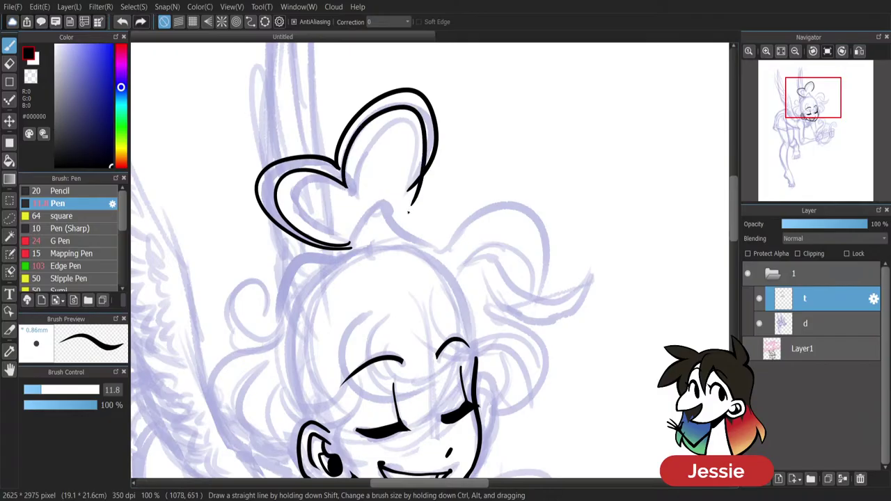
pyautogui.hotkey('ctrl', 'z')
pyautogui.moveTo(349, 185)
pyautogui.mouseDown()
pyautogui.moveTo(423, 119)
pyautogui.moveTo(409, 202)
pyautogui.mouseUp()
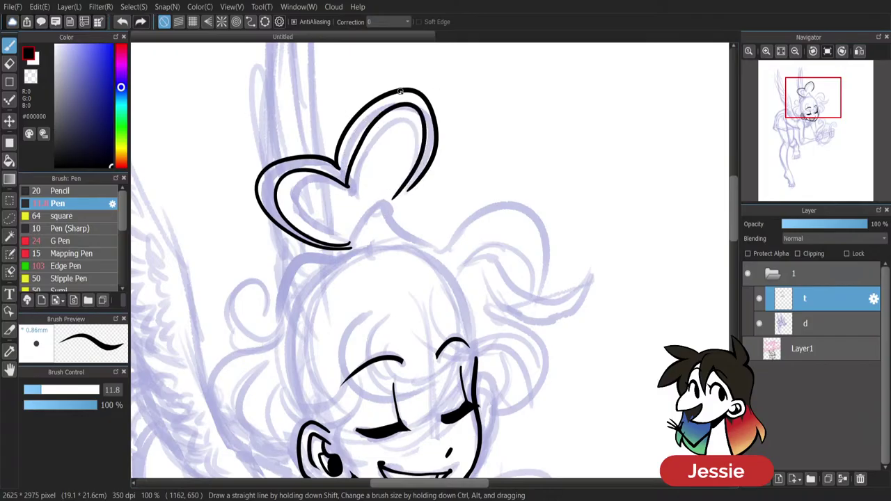
pyautogui.hotkey('ctrl', 'z')
pyautogui.moveTo(346, 185); pyautogui.dragTo(394, 205)
pyautogui.hotkey('ctrl', 'z')
pyautogui.moveTo(348, 186)
pyautogui.mouseDown()
pyautogui.moveTo(423, 112)
pyautogui.moveTo(395, 201)
pyautogui.mouseUp()
pyautogui.hotkey('ctrl', 'z')
pyautogui.moveTo(348, 186); pyautogui.dragTo(408, 190)
pyautogui.hotkey('ctrl', 'z')
pyautogui.hotkey('ctrl', 'z')
pyautogui.moveTo(348, 186)
pyautogui.mouseDown()
pyautogui.moveTo(392, 110)
pyautogui.moveTo(407, 193)
pyautogui.mouseUp()
# Clean the tips and notch of the heart-shaped curl with the Eraser and redraw the left lobe's lower inner end.
pyautogui.press('e')
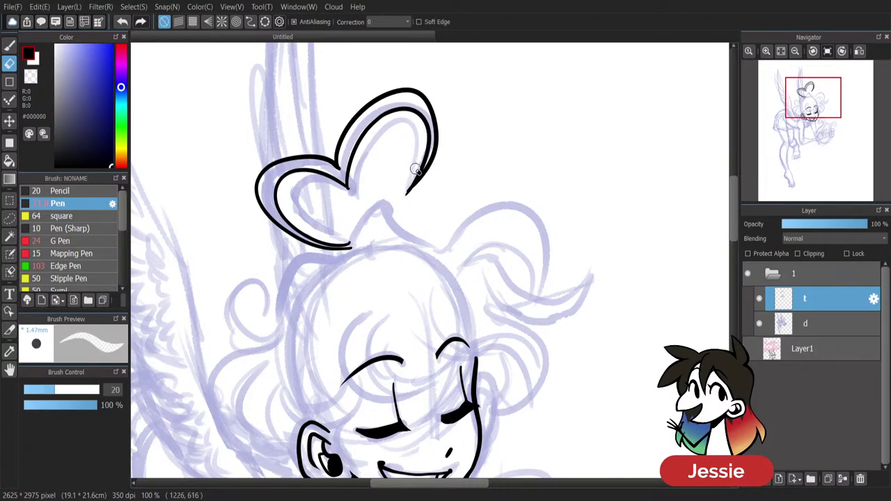
pyautogui.moveTo(397, 196); pyautogui.dragTo(413, 175)
pyautogui.press('b')
pyautogui.press('e')
pyautogui.moveTo(350, 192); pyautogui.dragTo(352, 190)
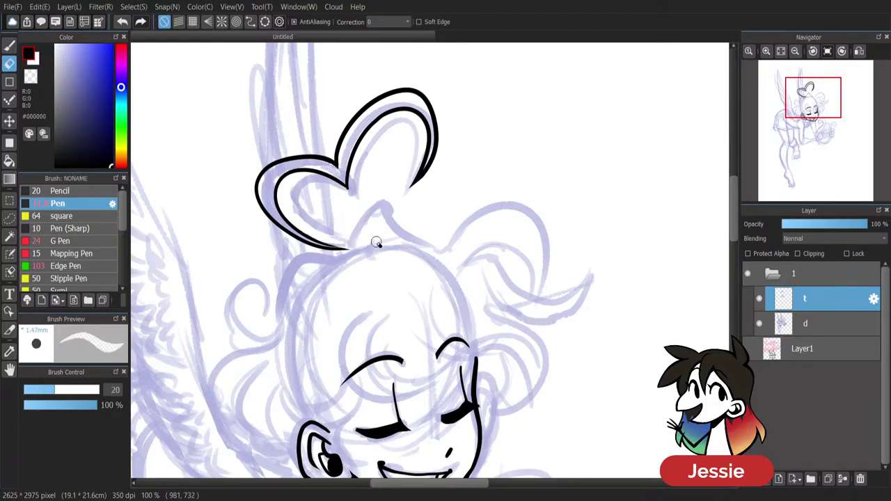
pyautogui.press('p')
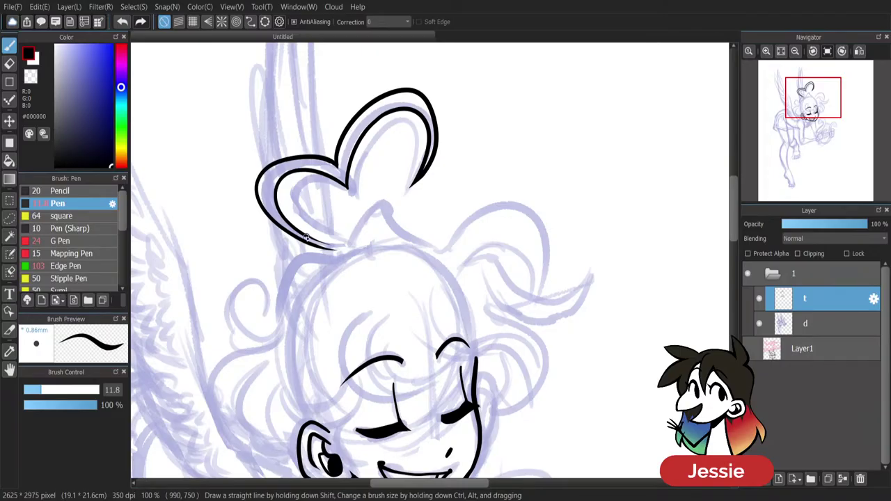
pyautogui.moveTo(306, 236)
pyautogui.mouseDown()
pyautogui.moveTo(351, 245)
pyautogui.moveTo(368, 210)
pyautogui.moveTo(415, 248)
pyautogui.mouseUp()
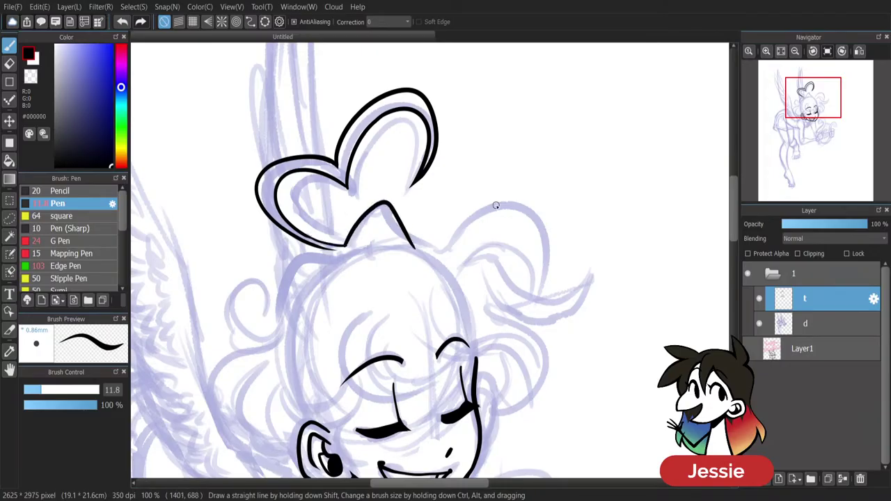
# Try to ink the pointed tuft on the crown and the large curl sweeping out to the right of it.
pyautogui.hotkey('ctrl', 'z')
pyautogui.moveTo(346, 244)
pyautogui.mouseDown()
pyautogui.moveTo(383, 207)
pyautogui.moveTo(540, 210)
pyautogui.mouseUp()
pyautogui.hotkey('ctrl', 'z')
pyautogui.moveTo(398, 234); pyautogui.dragTo(538, 217)
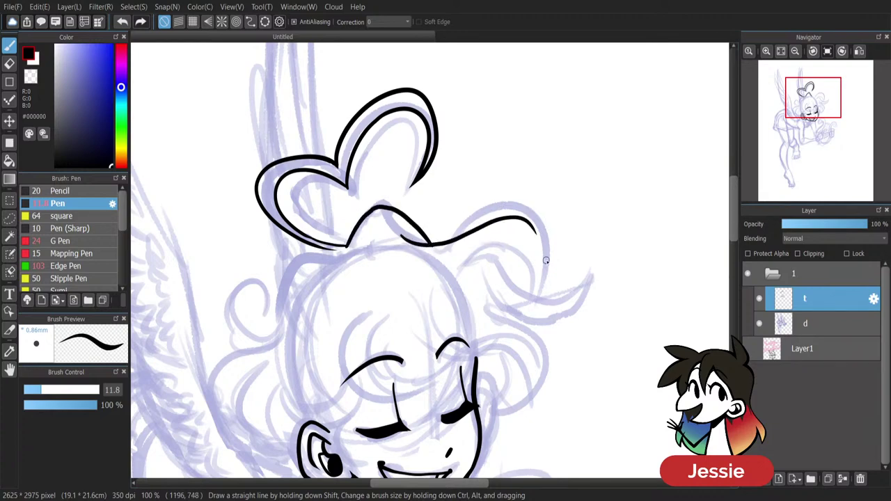
pyautogui.hotkey('ctrl', 'z')
pyautogui.moveTo(382, 234); pyautogui.dragTo(559, 249)
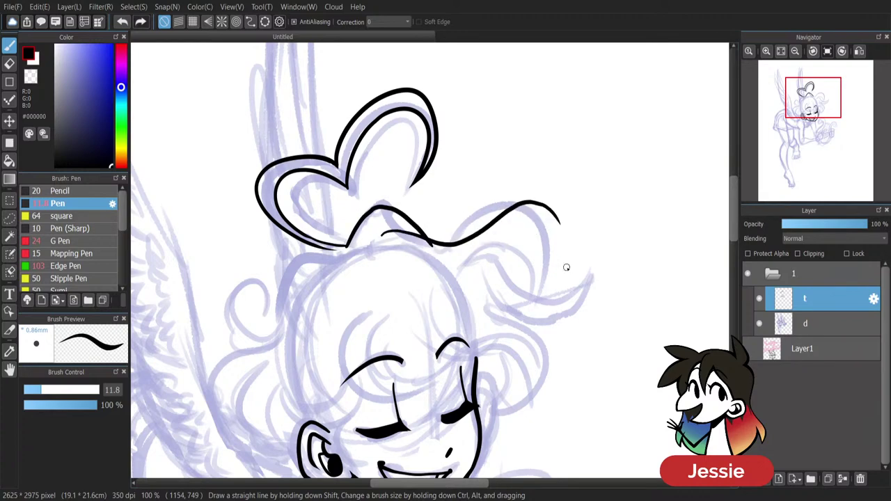
pyautogui.hotkey('ctrl', 'z')
pyautogui.moveTo(387, 232)
pyautogui.mouseDown()
pyautogui.moveTo(522, 216)
pyautogui.moveTo(559, 251)
pyautogui.mouseUp()
pyautogui.hotkey('ctrl', 'z')
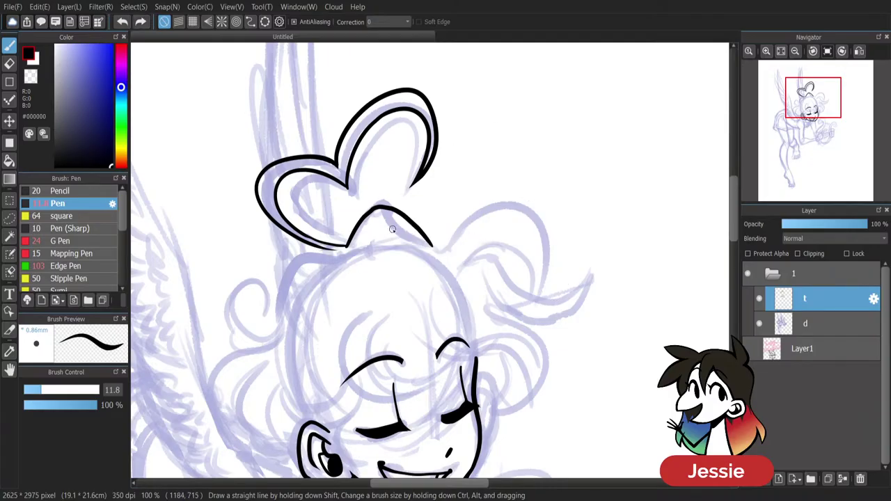
pyautogui.moveTo(376, 231); pyautogui.dragTo(540, 268)
pyautogui.hotkey('ctrl', 'z')
pyautogui.moveTo(377, 230); pyautogui.dragTo(572, 241)
pyautogui.hotkey('ctrl', 'z')
pyautogui.moveTo(433, 249)
pyautogui.mouseDown()
pyautogui.moveTo(446, 240)
pyautogui.moveTo(537, 272)
pyautogui.mouseUp()
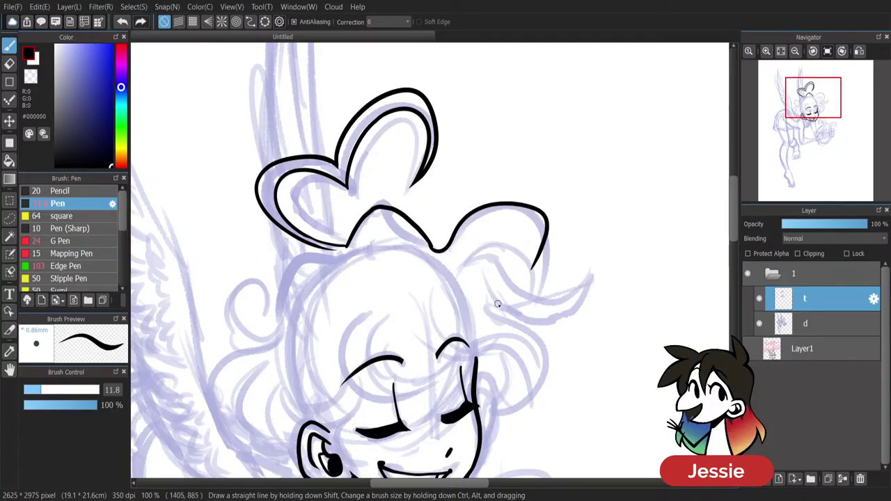
pyautogui.hotkey('ctrl', 'z')
pyautogui.moveTo(432, 249); pyautogui.dragTo(522, 282)
pyautogui.hotkey('ctrl', 'z')
pyautogui.hotkey('ctrl', 'z')
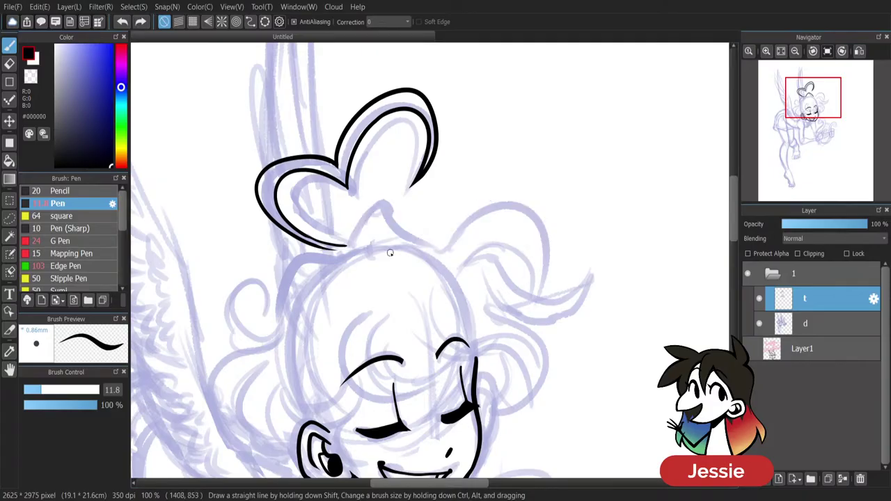
# Ink the pointed tuft on the crown flowing into the large right curl, and add the curl's inner line.
pyautogui.moveTo(344, 245)
pyautogui.mouseDown()
pyautogui.moveTo(532, 217)
pyautogui.moveTo(545, 291)
pyautogui.mouseUp()
pyautogui.hotkey('ctrl', 'z')
pyautogui.moveTo(348, 242)
pyautogui.mouseDown()
pyautogui.moveTo(540, 221)
pyautogui.moveTo(511, 281)
pyautogui.moveTo(500, 215)
pyautogui.moveTo(431, 253)
pyautogui.mouseUp()
pyautogui.hotkey('ctrl', 'z')
pyautogui.moveTo(526, 271)
pyautogui.mouseDown()
pyautogui.moveTo(454, 248)
pyautogui.moveTo(495, 235)
pyautogui.moveTo(533, 320)
pyautogui.mouseUp()
pyautogui.hotkey('ctrl', 'z')
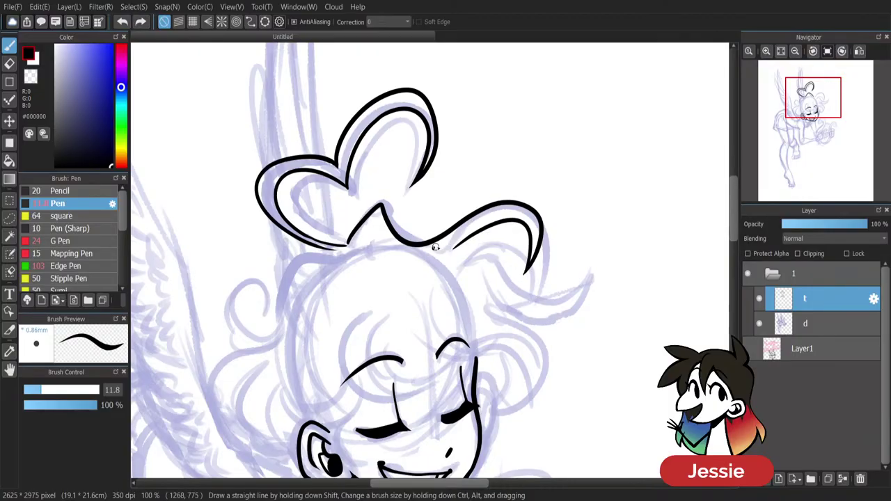
# Ink the upper edge of the strand below the right curl, dipping down and flicking up to a point.
pyautogui.moveTo(433, 249)
pyautogui.mouseDown()
pyautogui.moveTo(570, 266)
pyautogui.moveTo(535, 325)
pyautogui.moveTo(485, 249)
pyautogui.mouseUp()
pyautogui.hotkey('ctrl', 'z')
pyautogui.moveTo(473, 287); pyautogui.dragTo(572, 279)
pyautogui.hotkey('ctrl', 'z')
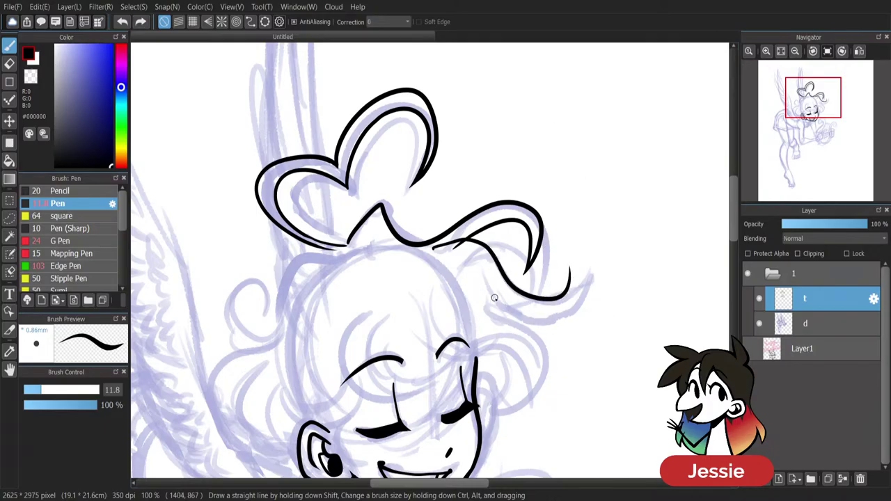
# Ink the flicked strand's underside with a short second line beneath it, and erase the excess line at the strand's start.
pyautogui.moveTo(496, 300)
pyautogui.mouseDown()
pyautogui.moveTo(569, 287)
pyautogui.moveTo(569, 275)
pyautogui.moveTo(511, 327)
pyautogui.mouseUp()
pyautogui.hotkey('ctrl', 'z')
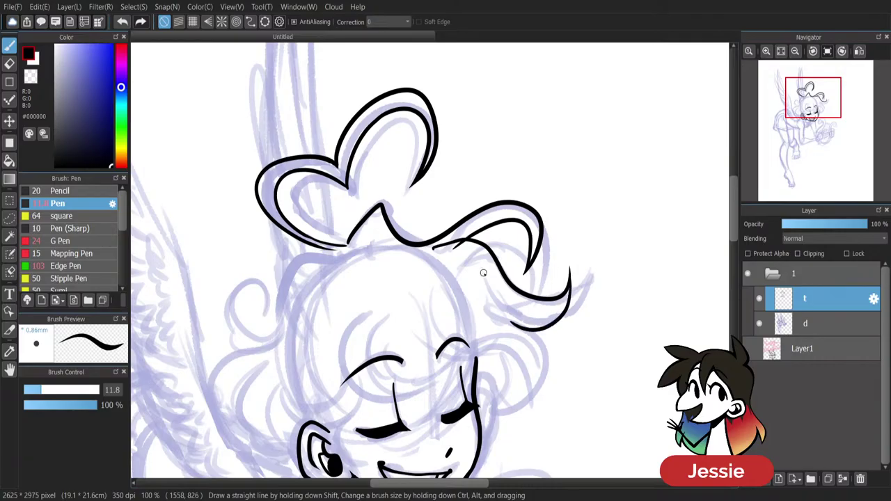
pyautogui.moveTo(566, 314); pyautogui.dragTo(533, 337)
pyautogui.hotkey('ctrl', 'z')
pyautogui.moveTo(567, 312); pyautogui.dragTo(539, 340)
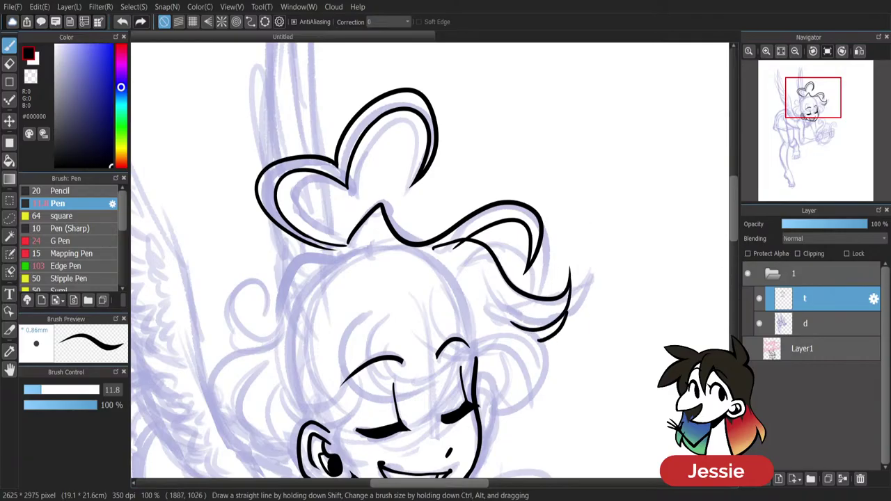
pyautogui.press('e')
pyautogui.moveTo(452, 241); pyautogui.dragTo(433, 248)
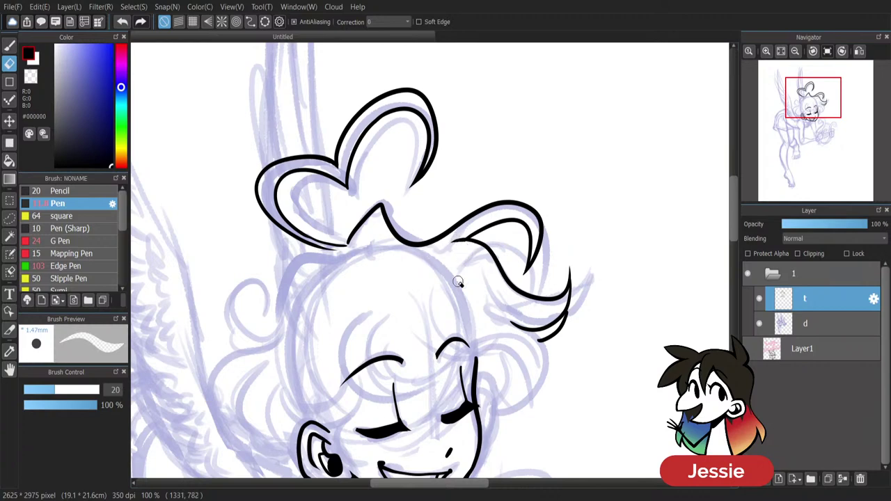
# Try to ink a strand running beneath the flicked lock and curving down beside the face.
pyautogui.press('p')
pyautogui.scroll(-3, 525, 173)
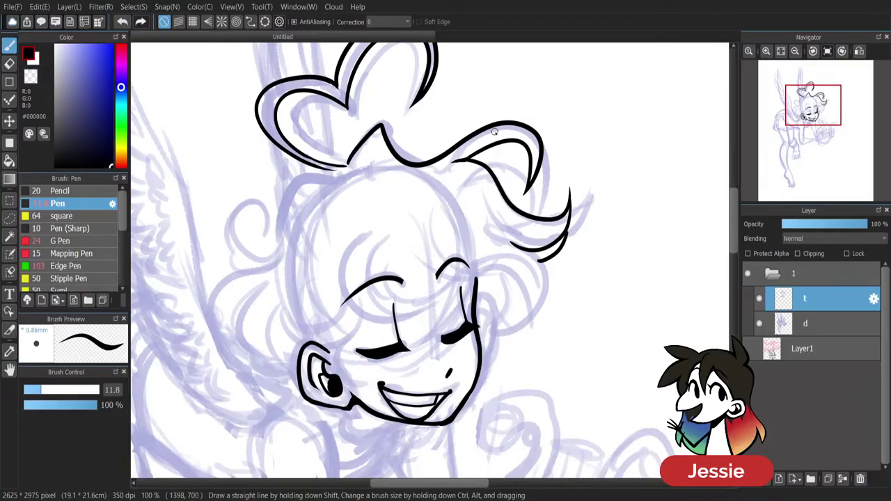
pyautogui.moveTo(483, 237)
pyautogui.mouseDown()
pyautogui.moveTo(501, 244)
pyautogui.moveTo(555, 306)
pyautogui.mouseUp()
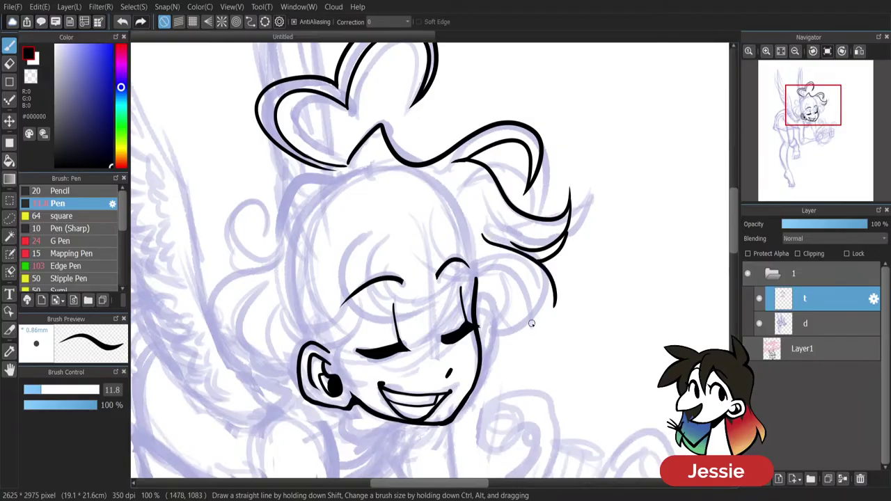
pyautogui.hotkey('ctrl', 'z')
# Ink the curved fringe lock over the left brow, and try a line sweeping from it across the forehead.
pyautogui.moveTo(367, 230)
pyautogui.mouseDown()
pyautogui.moveTo(419, 316)
pyautogui.moveTo(373, 243)
pyautogui.moveTo(438, 261)
pyautogui.mouseUp()
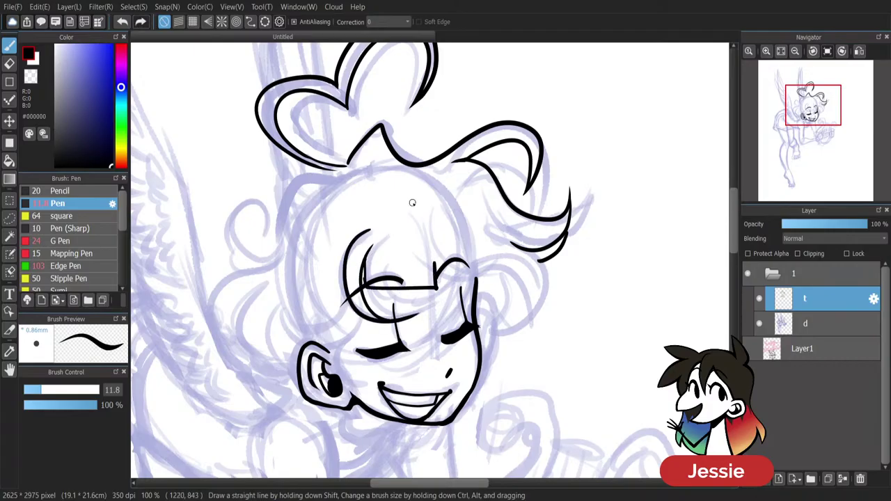
pyautogui.hotkey('ctrl', 'z')
pyautogui.moveTo(367, 260); pyautogui.dragTo(458, 278)
pyautogui.hotkey('ctrl', 'z')
pyautogui.moveTo(367, 256)
pyautogui.mouseDown()
pyautogui.moveTo(382, 317)
pyautogui.moveTo(475, 281)
pyautogui.mouseUp()
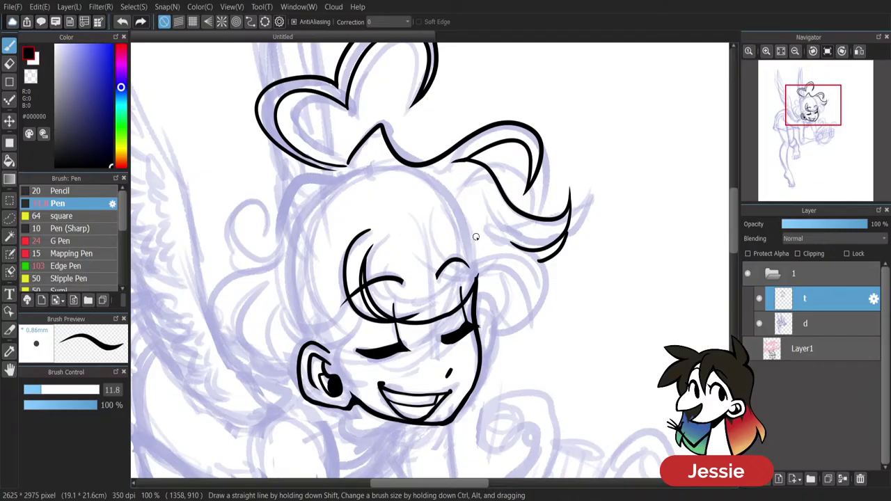
pyautogui.hotkey('ctrl', 'z')
# Ink the lower edge of the fringe strand, sweeping from the left lock across the forehead and past the right brow.
pyautogui.hotkey('ctrl', '-')
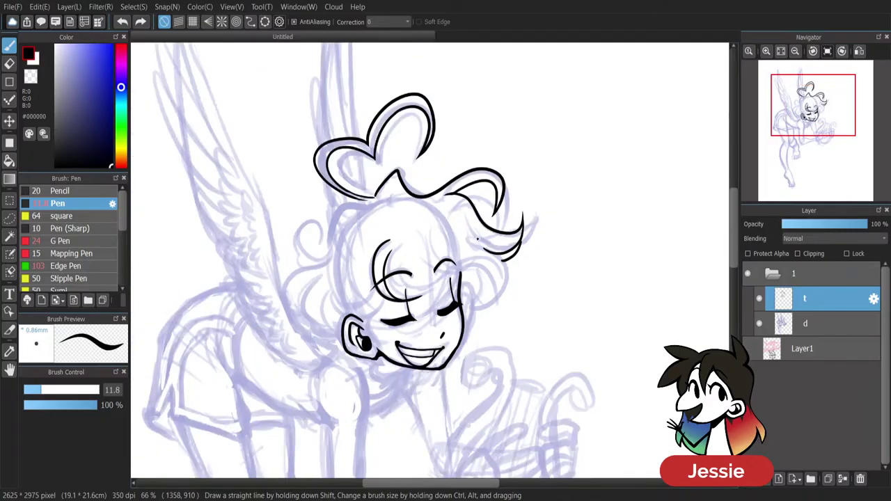
pyautogui.hotkey('ctrl', '+')
pyautogui.moveTo(365, 259); pyautogui.dragTo(505, 304)
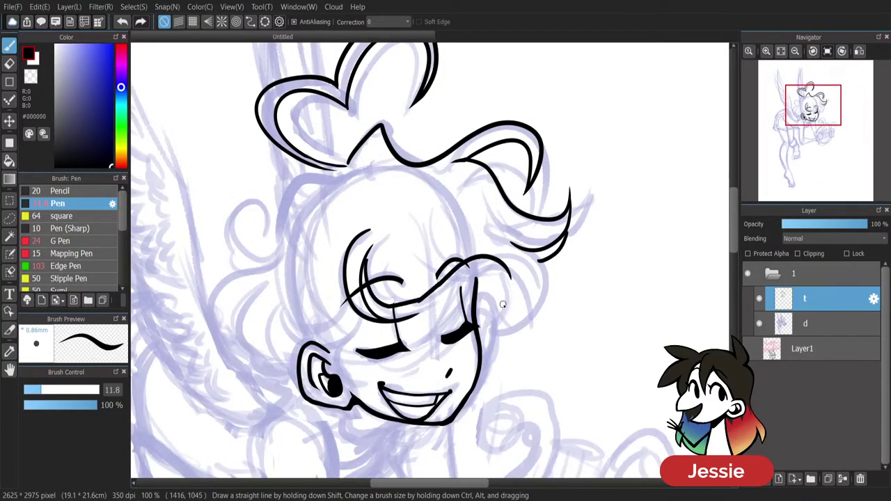
pyautogui.hotkey('ctrl', 'z')
pyautogui.moveTo(365, 258)
pyautogui.mouseDown()
pyautogui.moveTo(467, 275)
pyautogui.moveTo(509, 304)
pyautogui.moveTo(369, 269)
pyautogui.moveTo(515, 290)
pyautogui.mouseUp()
pyautogui.hotkey('ctrl', 'z')
# Ink the upper edge of the fringe strand, running across the forehead to meet the lower edge at a point.
pyautogui.moveTo(395, 257); pyautogui.dragTo(522, 332)
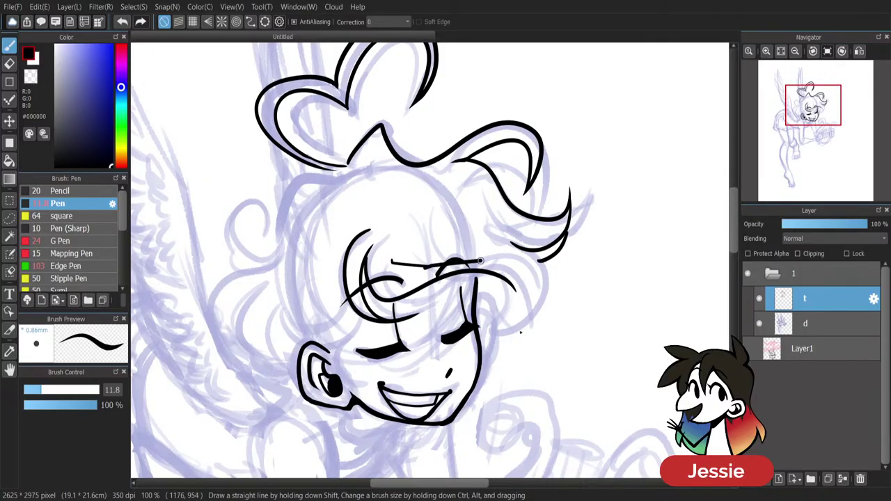
pyautogui.hotkey('ctrl', 'z')
pyautogui.moveTo(399, 256); pyautogui.dragTo(422, 265)
pyautogui.hotkey('ctrl', '+')
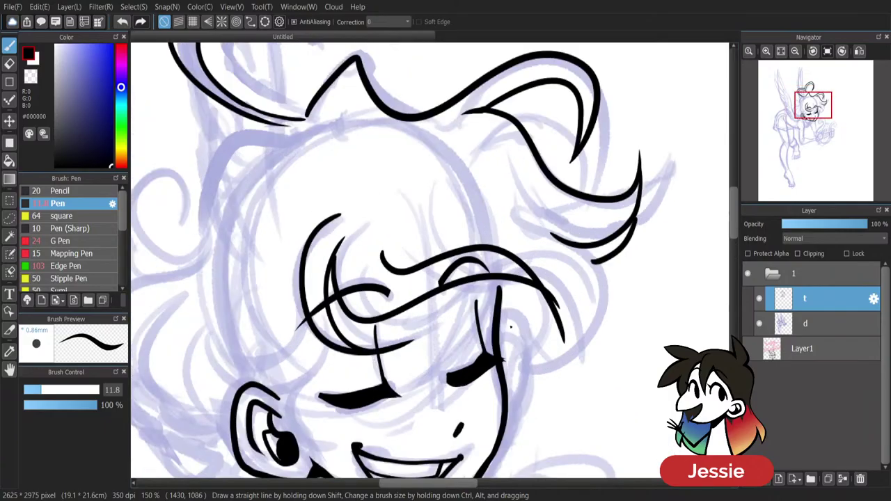
pyautogui.hotkey('ctrl', 'z')
pyautogui.moveTo(378, 253); pyautogui.dragTo(554, 334)
pyautogui.hotkey('ctrl', 'z')
pyautogui.click(392, 272)
pyautogui.moveTo(367, 267)
pyautogui.mouseDown()
pyautogui.moveTo(494, 267)
pyautogui.moveTo(543, 285)
pyautogui.moveTo(559, 321)
pyautogui.mouseUp()
# Erase the excess line at the fringe strand's pointed right tip and at the upper ends of the left lock.
pyautogui.press('e')
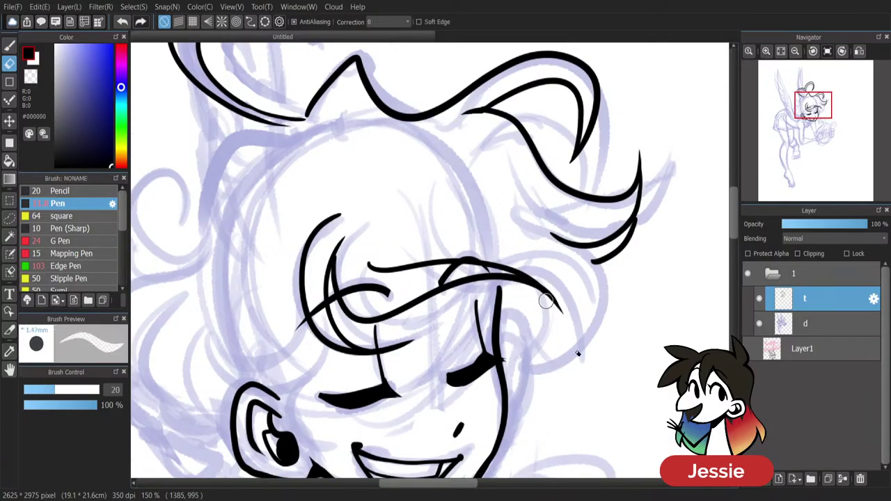
pyautogui.moveTo(529, 292); pyautogui.dragTo(577, 341)
pyautogui.hotkey('ctrl', 'z')
pyautogui.moveTo(533, 270)
pyautogui.mouseDown()
pyautogui.moveTo(580, 345)
pyautogui.moveTo(552, 297)
pyautogui.moveTo(563, 325)
pyautogui.mouseUp()
pyautogui.hotkey('ctrl', 'z')
pyautogui.moveTo(341, 279)
pyautogui.mouseDown()
pyautogui.moveTo(341, 255)
pyautogui.moveTo(350, 230)
pyautogui.moveTo(339, 264)
pyautogui.moveTo(365, 209)
pyautogui.mouseUp()
# Erase the end of the left fringe lock's lower line where it runs past the line above the left eye.
pyautogui.press('b')
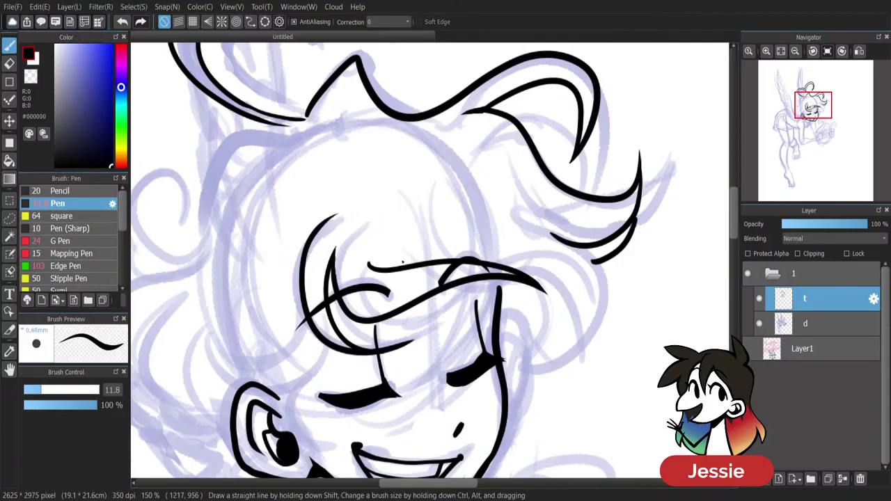
pyautogui.press('e')
pyautogui.press('b')
pyautogui.press('e')
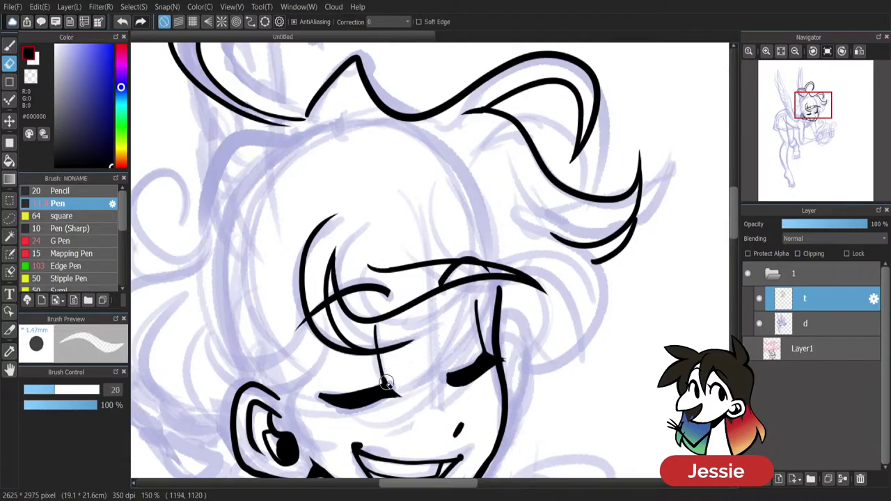
pyautogui.moveTo(382, 345); pyautogui.dragTo(439, 325)
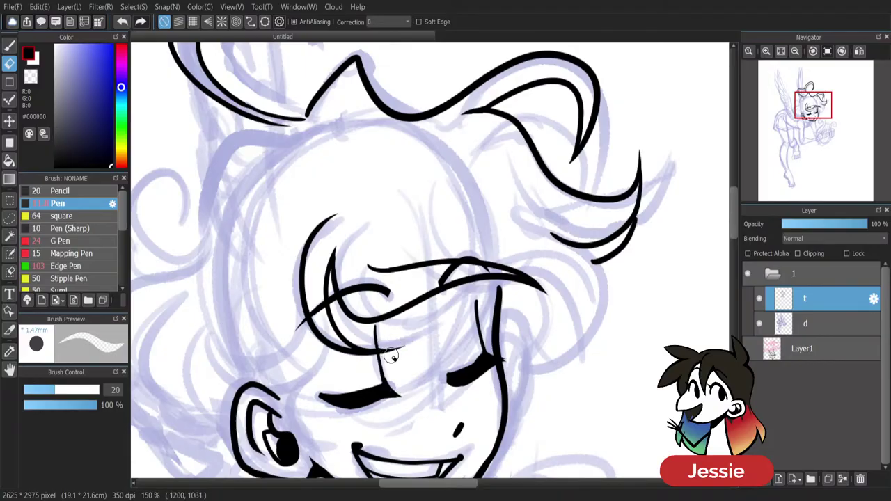
# Ink the side lock's first edge, curving from the fringe strand down past the right eye along the face.
pyautogui.press('p')
pyautogui.scroll(-1, 391, 356)
pyautogui.scroll(-1, 422, 413)
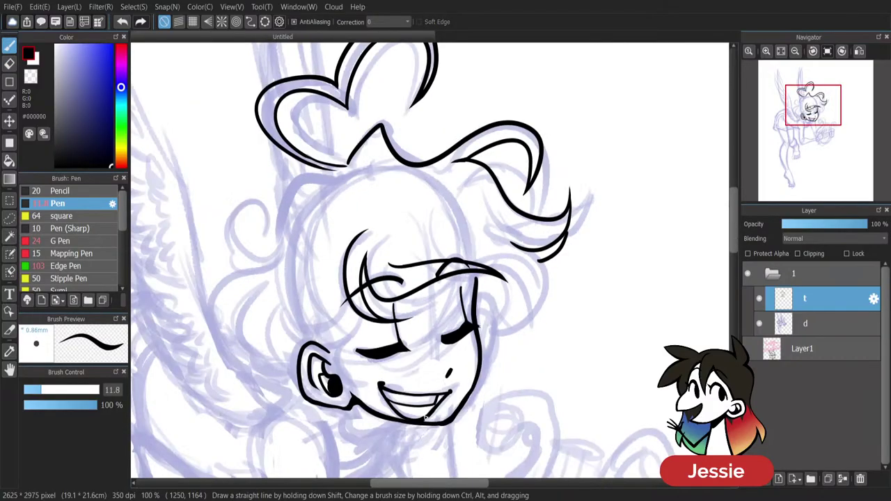
pyautogui.scroll(1, 424, 416)
pyautogui.moveTo(463, 282); pyautogui.dragTo(519, 381)
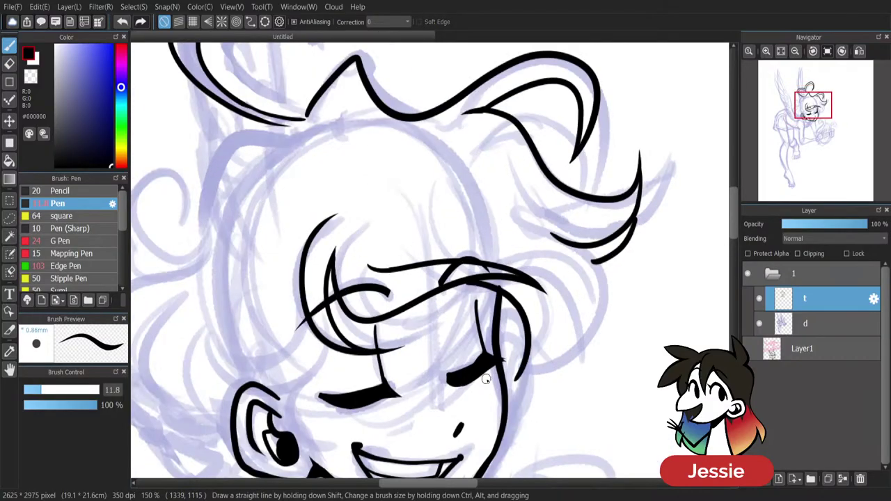
pyautogui.hotkey('ctrl', 'z')
pyautogui.moveTo(465, 282); pyautogui.dragTo(519, 397)
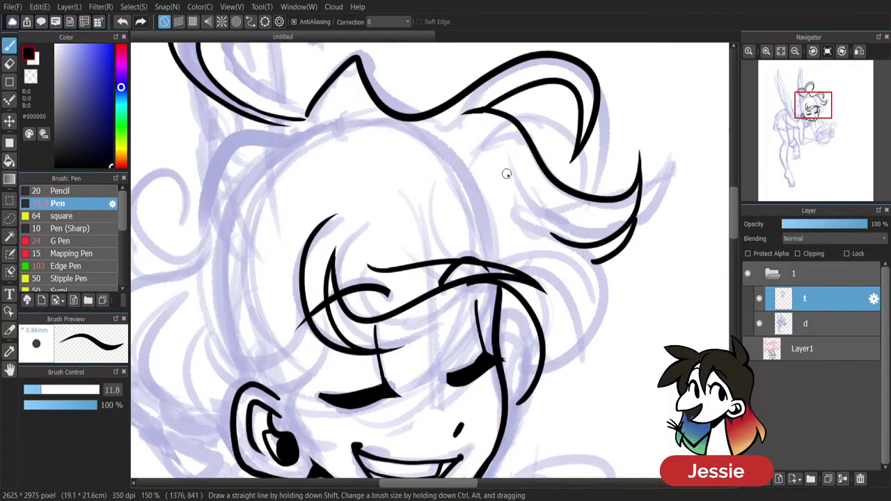
pyautogui.hotkey('ctrl', 'z')
pyautogui.moveTo(467, 279); pyautogui.dragTo(515, 386)
pyautogui.hotkey('ctrl', 'z')
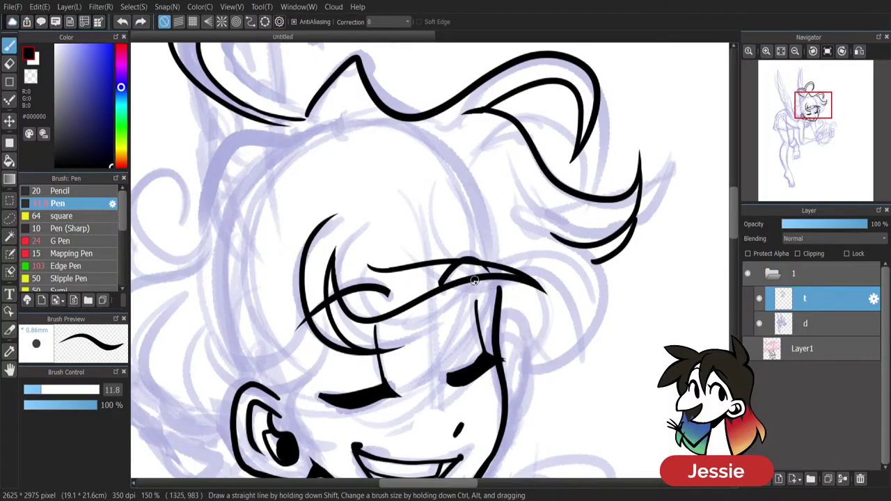
pyautogui.moveTo(469, 279); pyautogui.dragTo(519, 390)
pyautogui.hotkey('ctrl', 'z')
pyautogui.moveTo(473, 277); pyautogui.dragTo(531, 359)
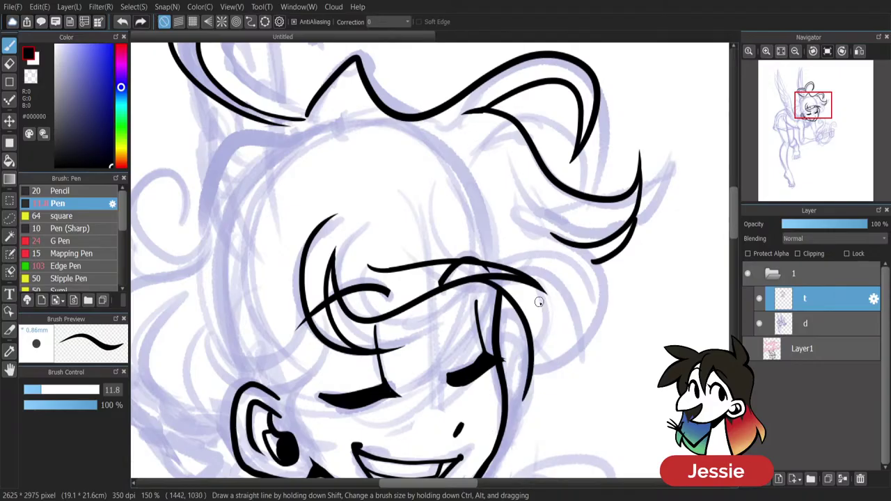
# Add the side lock's outer line so both edges meet in a point beside the cheek.
pyautogui.moveTo(521, 290)
pyautogui.mouseDown()
pyautogui.moveTo(541, 362)
pyautogui.moveTo(519, 398)
pyautogui.moveTo(519, 387)
pyautogui.moveTo(522, 403)
pyautogui.moveTo(545, 384)
pyautogui.mouseUp()
pyautogui.press('e')
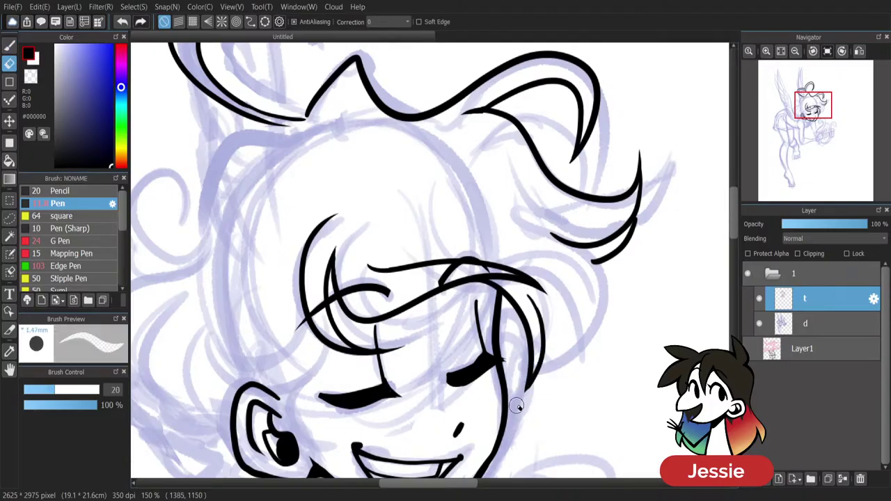
pyautogui.press('b')
# Ink the large outer strand curving from beneath the flicked lock down beside the face, with an inner line along it.
pyautogui.moveTo(530, 235)
pyautogui.mouseDown()
pyautogui.moveTo(582, 260)
pyautogui.moveTo(573, 367)
pyautogui.mouseUp()
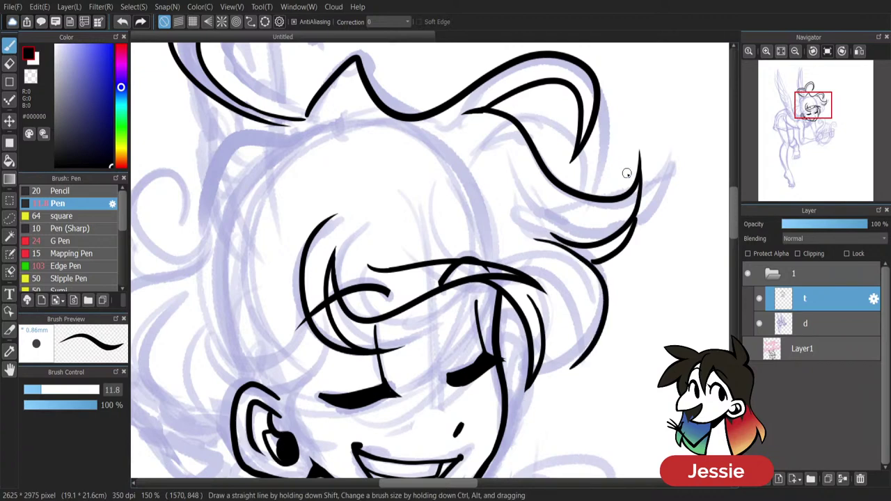
pyautogui.hotkey('ctrl', 'z')
pyautogui.moveTo(520, 227)
pyautogui.mouseDown()
pyautogui.moveTo(543, 399)
pyautogui.moveTo(523, 224)
pyautogui.moveTo(571, 278)
pyautogui.moveTo(573, 301)
pyautogui.moveTo(534, 348)
pyautogui.mouseUp()
pyautogui.hotkey('ctrl', 'z')
pyautogui.moveTo(571, 274); pyautogui.dragTo(542, 354)
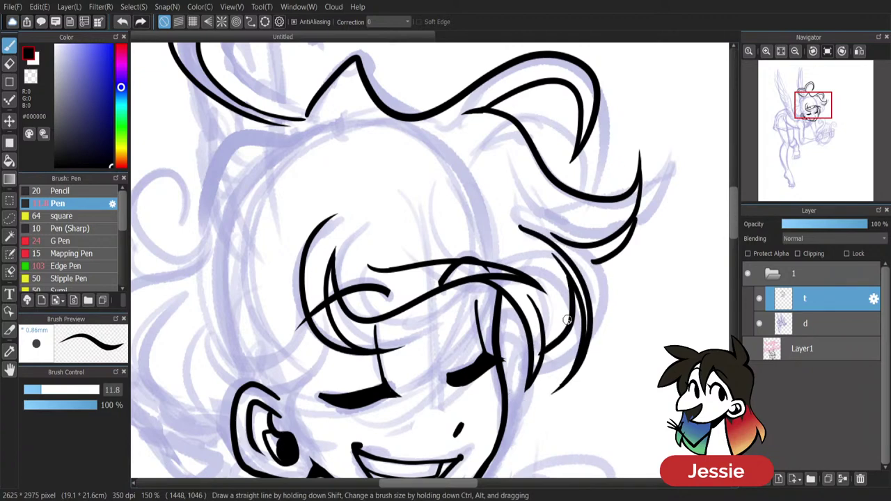
pyautogui.hotkey('ctrl', 'z')
pyautogui.moveTo(565, 277)
pyautogui.mouseDown()
pyautogui.moveTo(544, 357)
pyautogui.moveTo(509, 393)
pyautogui.mouseUp()
pyautogui.hotkey('ctrl', 'z')
# Ink the small strand between the side lock's tip and the cheek, and short curved hair lines inside the lock.
pyautogui.moveTo(529, 364); pyautogui.dragTo(507, 381)
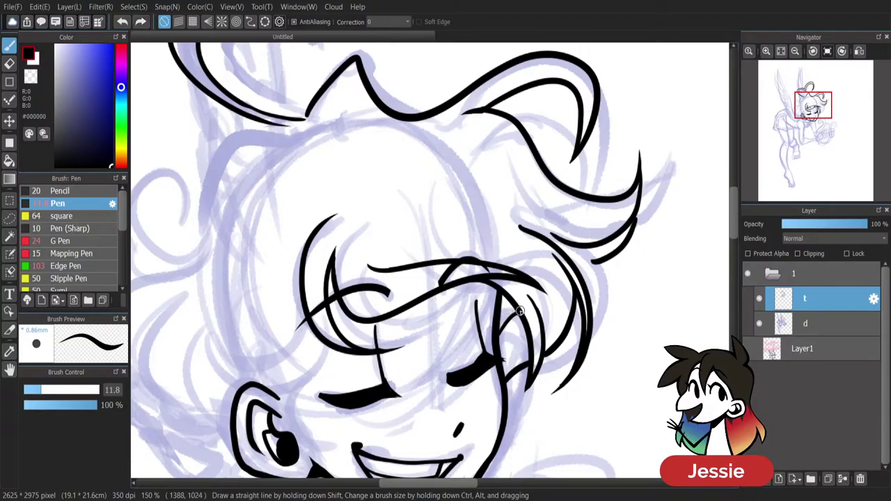
pyautogui.hotkey('ctrl', 'z')
pyautogui.moveTo(521, 319)
pyautogui.mouseDown()
pyautogui.moveTo(500, 343)
pyautogui.moveTo(502, 330)
pyautogui.mouseUp()
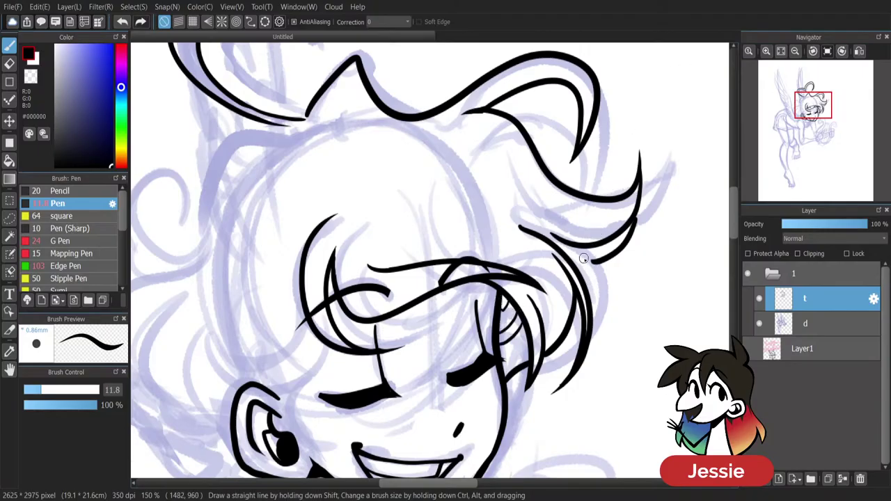
pyautogui.moveTo(584, 258)
pyautogui.mouseDown()
pyautogui.moveTo(600, 308)
pyautogui.moveTo(594, 321)
pyautogui.mouseUp()
pyautogui.hotkey('ctrl', 'z')
# Try to ink the looping curl that falls from the base of the heart-shaped topknot on the left of the head.
pyautogui.hotkey('ctrl', '-')
pyautogui.hotkey('ctrl', '-')
pyautogui.hotkey('ctrl', '+')
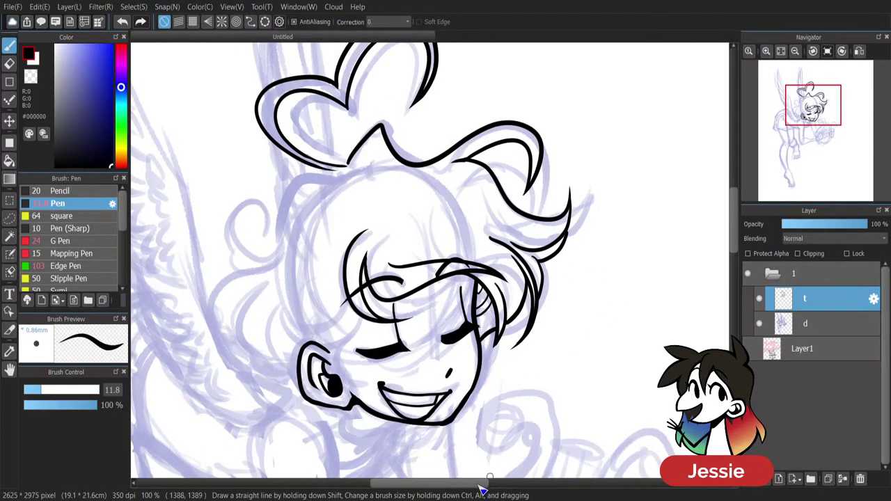
pyautogui.moveTo(470, 484); pyautogui.dragTo(458, 484)
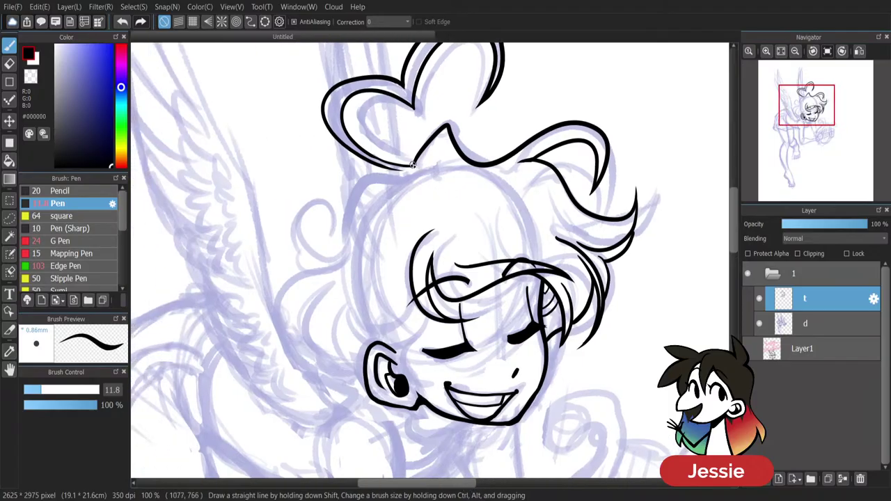
pyautogui.moveTo(401, 170)
pyautogui.mouseDown()
pyautogui.moveTo(324, 266)
pyautogui.moveTo(330, 215)
pyautogui.mouseUp()
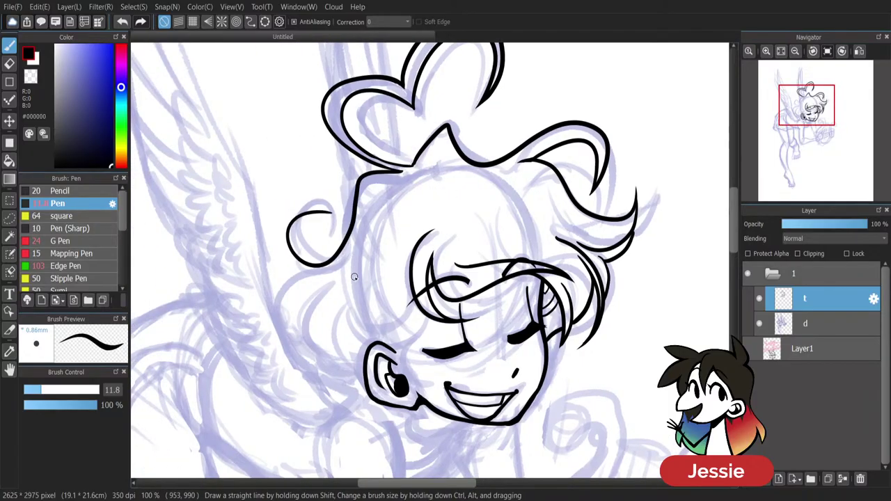
pyautogui.hotkey('ctrl', 'z')
pyautogui.moveTo(403, 169)
pyautogui.mouseDown()
pyautogui.moveTo(353, 188)
pyautogui.moveTo(340, 217)
pyautogui.mouseUp()
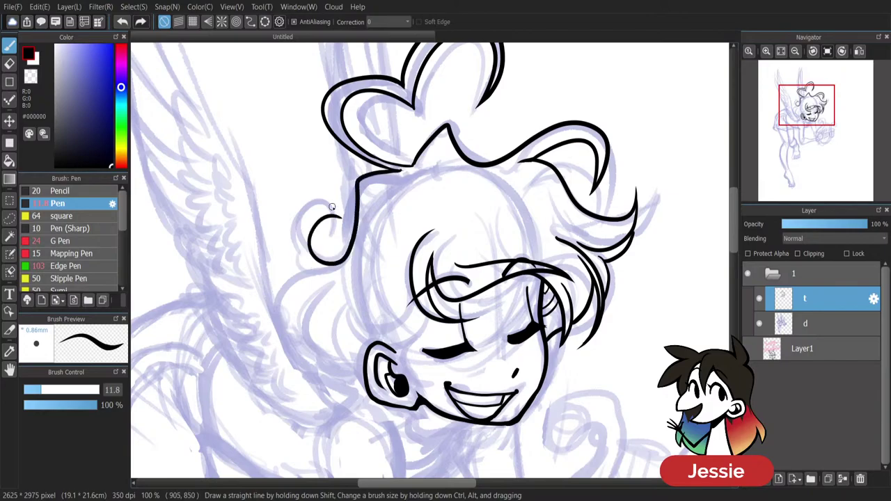
pyautogui.hotkey('ctrl', 'z')
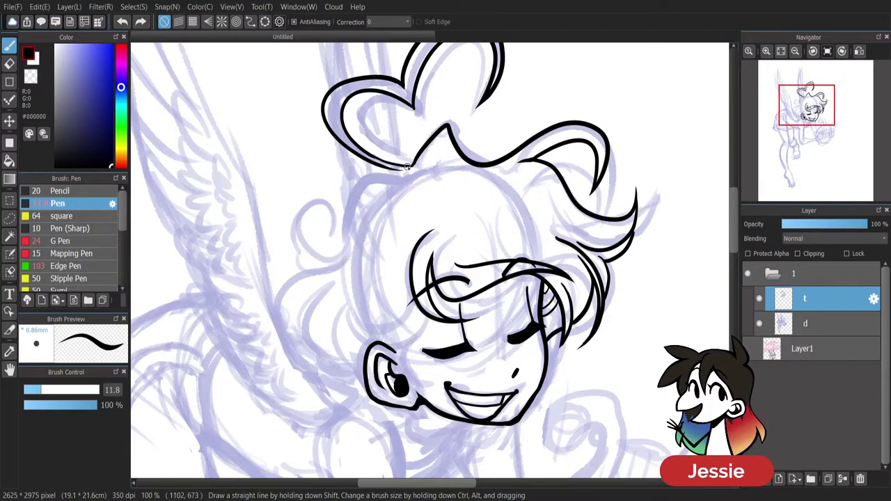
pyautogui.moveTo(394, 170)
pyautogui.mouseDown()
pyautogui.moveTo(350, 210)
pyautogui.moveTo(295, 225)
pyautogui.moveTo(330, 255)
pyautogui.mouseUp()
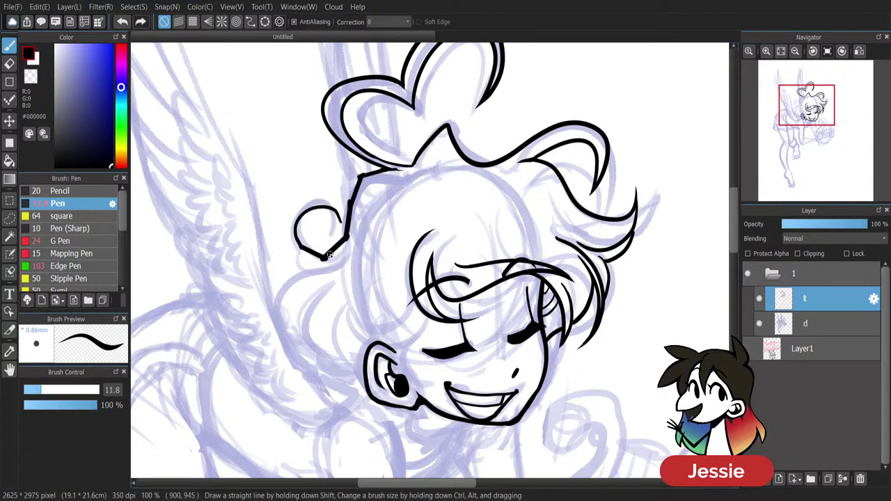
pyautogui.hotkey('ctrl', 'z')
pyautogui.moveTo(396, 169)
pyautogui.mouseDown()
pyautogui.moveTo(350, 189)
pyautogui.moveTo(328, 222)
pyautogui.mouseUp()
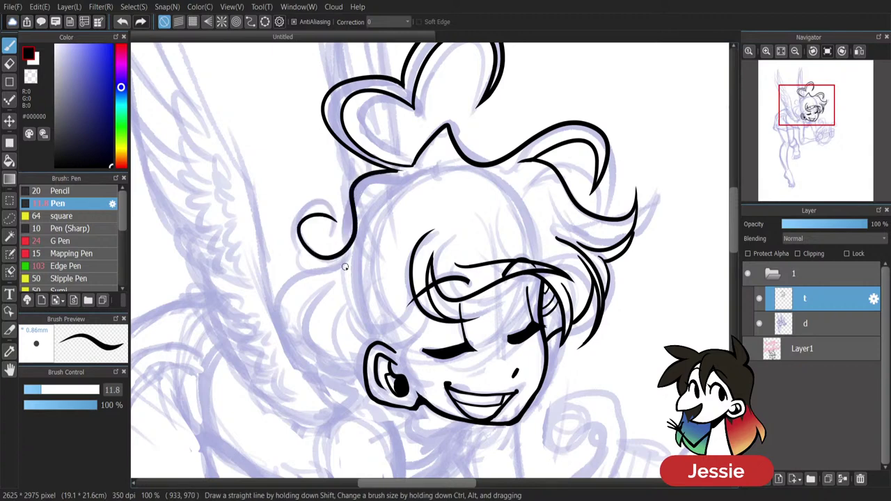
pyautogui.hotkey('ctrl', 'z')
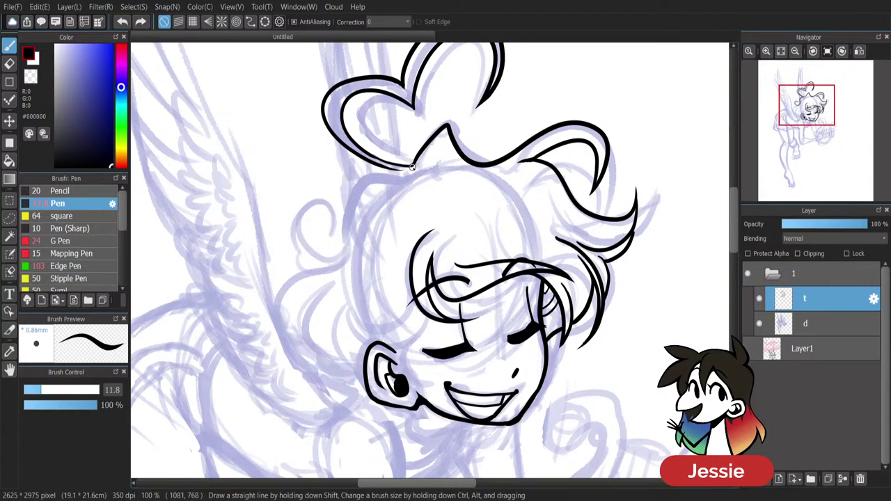
# Thicken the rising left edge of the pointed crown tuft where it meets the heart-shaped topknot.
pyautogui.moveTo(412, 163); pyautogui.dragTo(411, 167)
pyautogui.press('e')
pyautogui.press('p')
pyautogui.moveTo(409, 166); pyautogui.dragTo(449, 124)
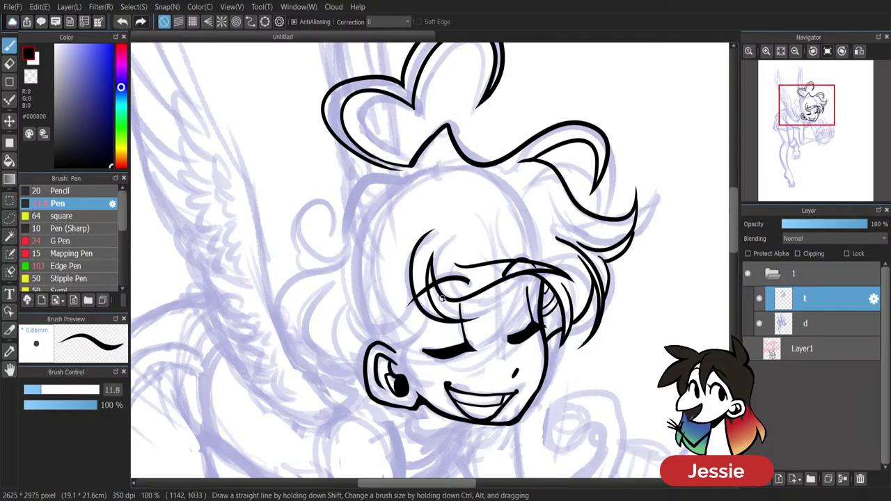
# Ink over the topknot's underside to join it to the pointed tuft, and erase the overshoot at the junction.
pyautogui.moveTo(366, 150); pyautogui.dragTo(411, 165)
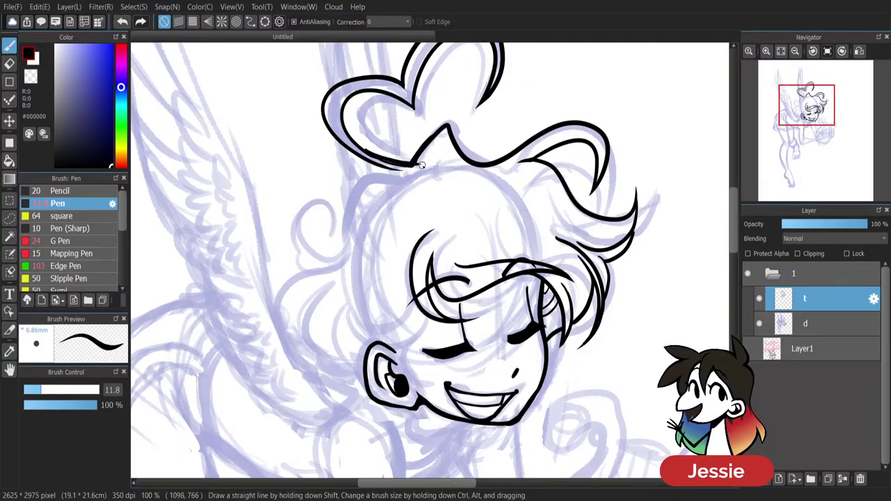
pyautogui.hotkey('ctrl', 'z')
pyautogui.hotkey('ctrl', '+')
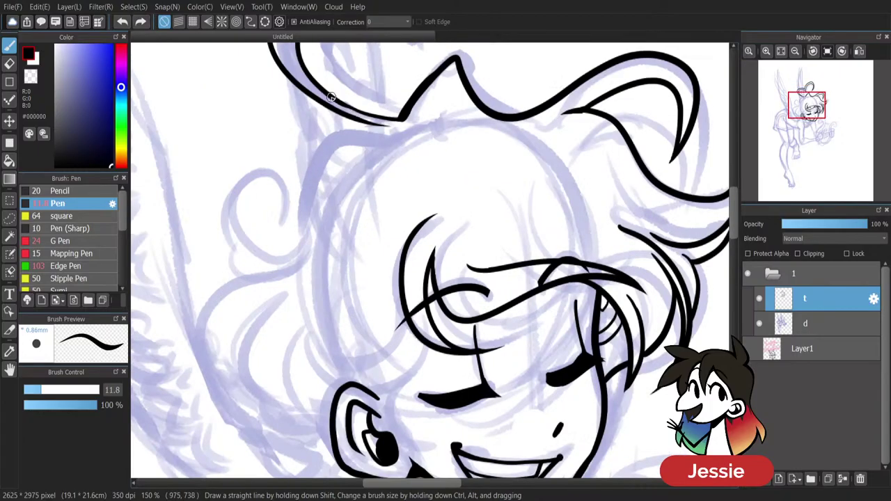
pyautogui.moveTo(333, 97); pyautogui.dragTo(408, 118)
pyautogui.press('e')
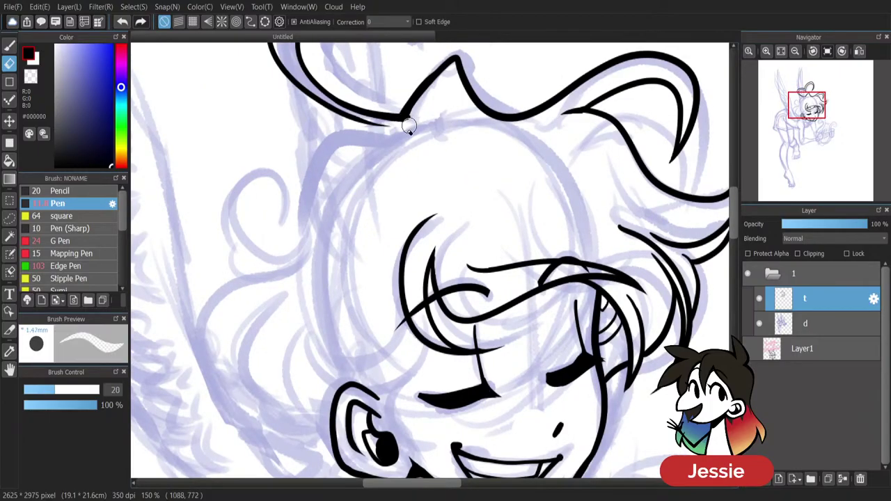
pyautogui.press('b')
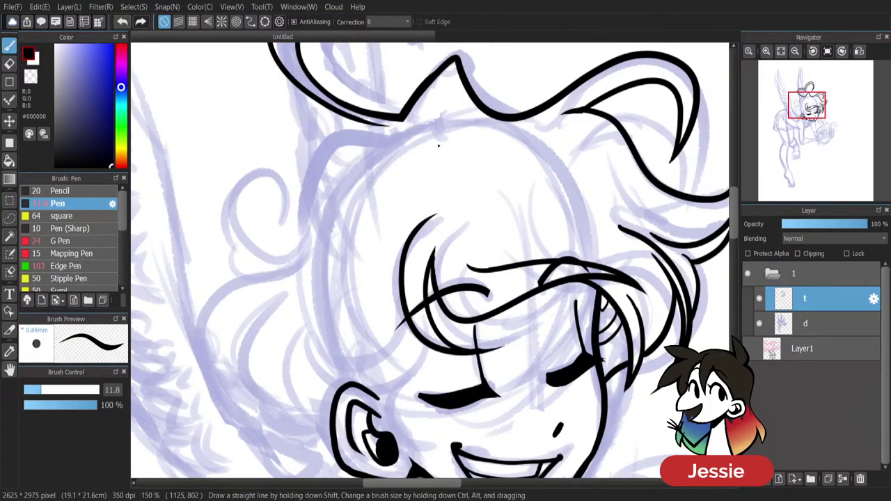
# Ink the looping curl that falls from the topknot's base beside the head, and trim its inner end with the eraser.
pyautogui.moveTo(383, 124)
pyautogui.mouseDown()
pyautogui.moveTo(298, 229)
pyautogui.moveTo(277, 204)
pyautogui.moveTo(248, 285)
pyautogui.moveTo(298, 264)
pyautogui.mouseUp()
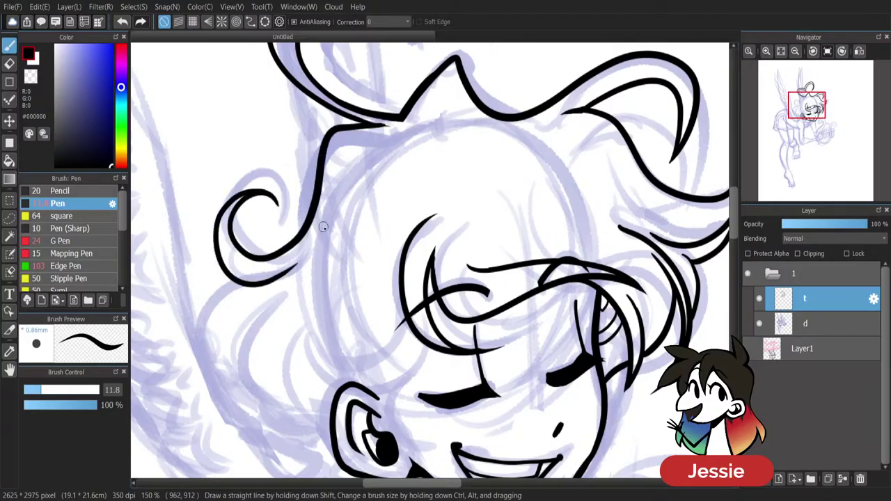
pyautogui.press('e')
pyautogui.moveTo(277, 213); pyautogui.dragTo(269, 203)
pyautogui.press('b')
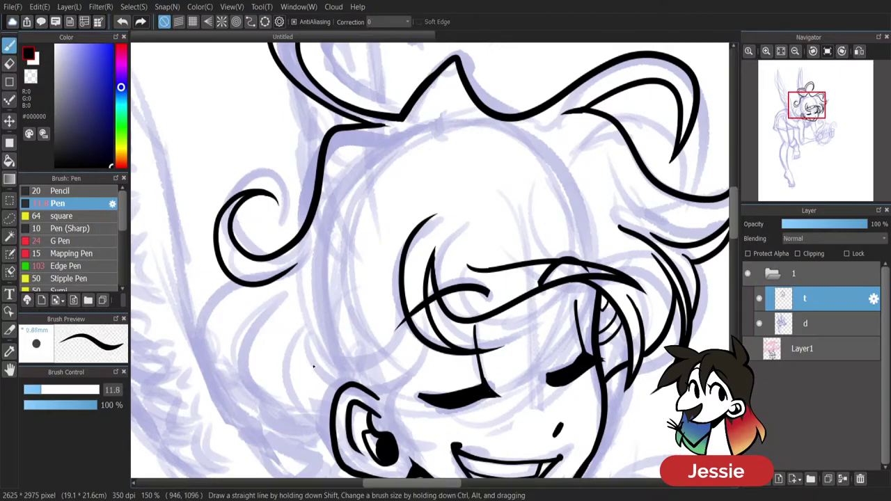
# Ink the wavy pointed locks below the side curl, running down to the ear, and erase the stray line ends.
pyautogui.hotkey('ctrl', '-')
pyautogui.scroll(2, 314, 367)
pyautogui.press('e')
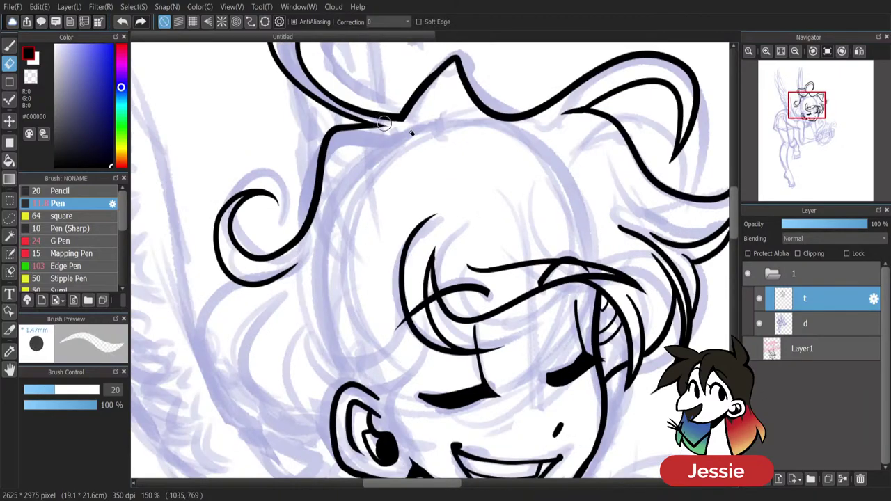
pyautogui.moveTo(735, 230); pyautogui.dragTo(734, 243)
pyautogui.press('b')
pyautogui.moveTo(296, 158)
pyautogui.mouseDown()
pyautogui.moveTo(241, 292)
pyautogui.moveTo(232, 214)
pyautogui.moveTo(280, 308)
pyautogui.moveTo(317, 311)
pyautogui.mouseUp()
pyautogui.press('e')
pyautogui.moveTo(272, 199)
pyautogui.mouseDown()
pyautogui.moveTo(256, 221)
pyautogui.moveTo(262, 184)
pyautogui.moveTo(318, 123)
pyautogui.mouseUp()
pyautogui.press('b')
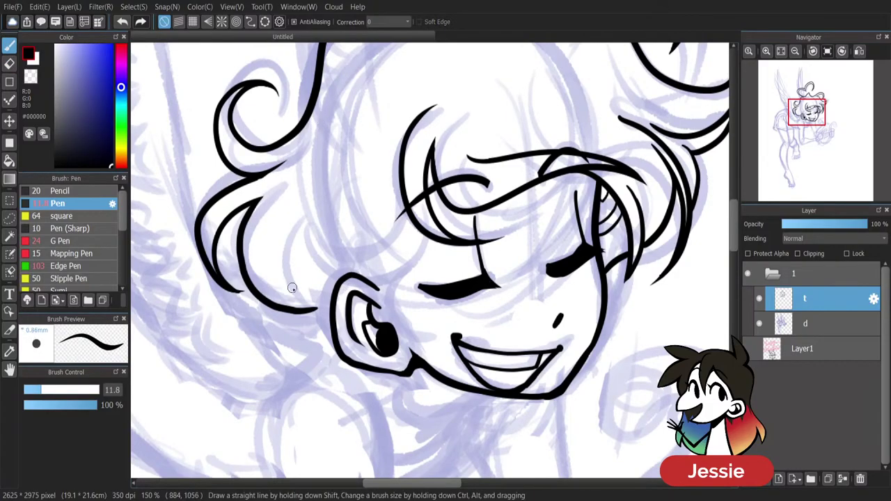
pyautogui.moveTo(308, 310); pyautogui.dragTo(292, 220)
pyautogui.moveTo(273, 248)
pyautogui.mouseDown()
pyautogui.moveTo(320, 316)
pyautogui.moveTo(324, 339)
pyautogui.mouseUp()
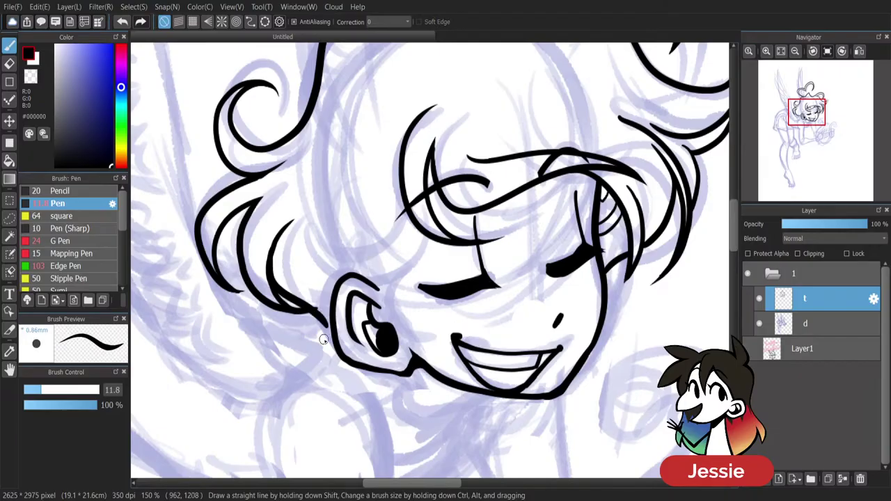
# Ink the outer line of the curl that sweeps from the fringe over the top of the ear.
pyautogui.scroll(-2, 323, 340)
pyautogui.hotkey('ctrl', '+')
pyautogui.hotkey('ctrl', '+')
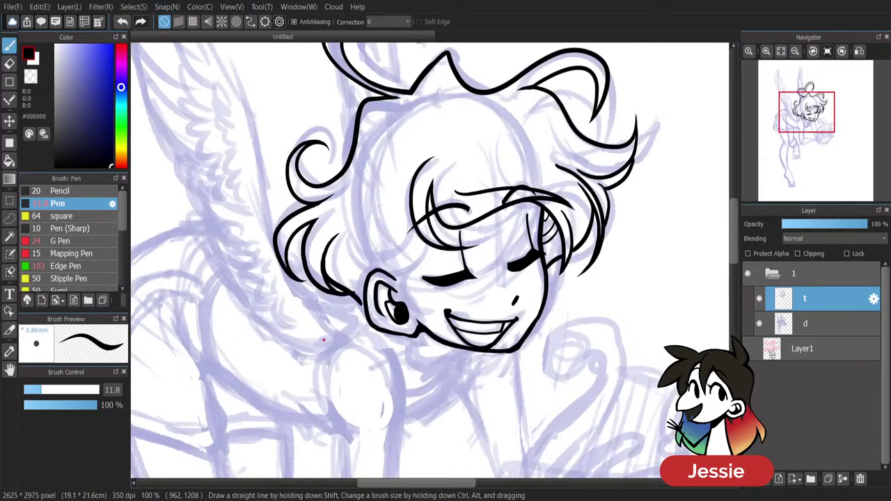
pyautogui.moveTo(425, 232)
pyautogui.mouseDown()
pyautogui.moveTo(400, 282)
pyautogui.moveTo(335, 214)
pyautogui.mouseUp()
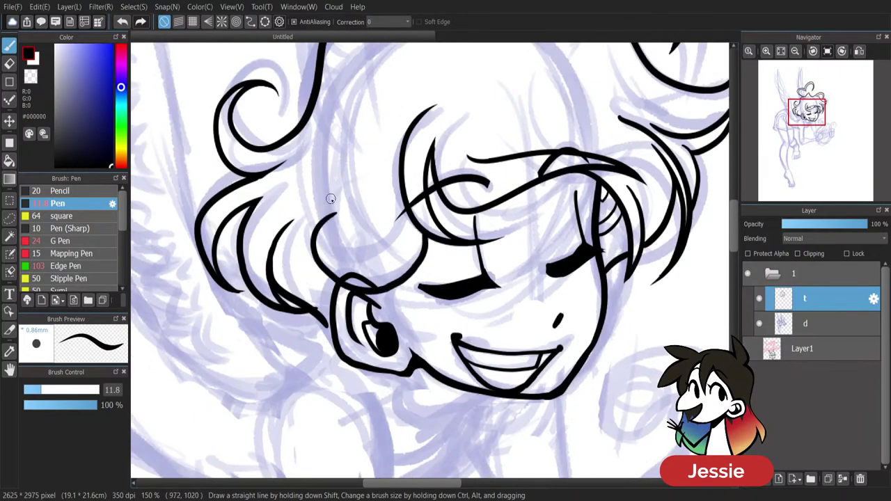
pyautogui.hotkey('ctrl', 'z')
pyautogui.moveTo(417, 224)
pyautogui.mouseDown()
pyautogui.moveTo(397, 284)
pyautogui.moveTo(344, 212)
pyautogui.moveTo(329, 239)
pyautogui.moveTo(347, 275)
pyautogui.mouseUp()
pyautogui.moveTo(394, 220); pyautogui.dragTo(358, 275)
pyautogui.hotkey('ctrl', 'z')
pyautogui.hotkey('ctrl', 'z')
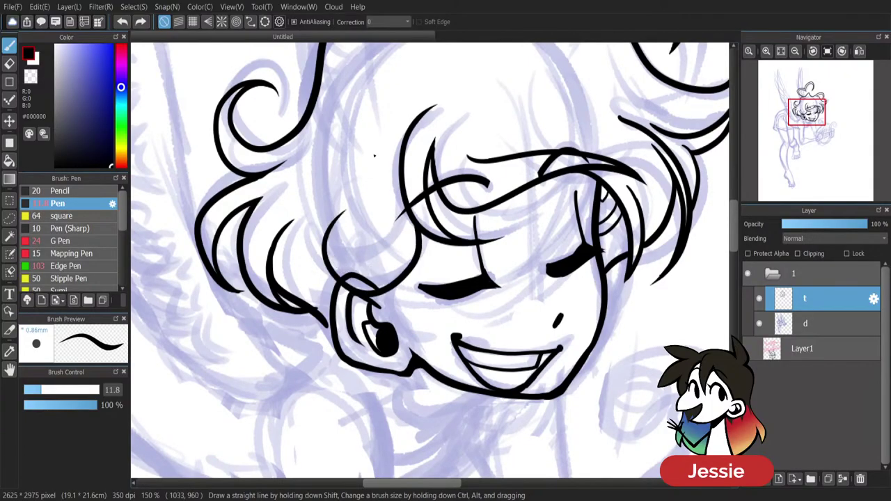
# Ink the inner curve of the curl above the ear and erase the ear outline that overlaps it.
pyautogui.moveTo(330, 225)
pyautogui.mouseDown()
pyautogui.moveTo(380, 270)
pyautogui.moveTo(386, 217)
pyautogui.mouseUp()
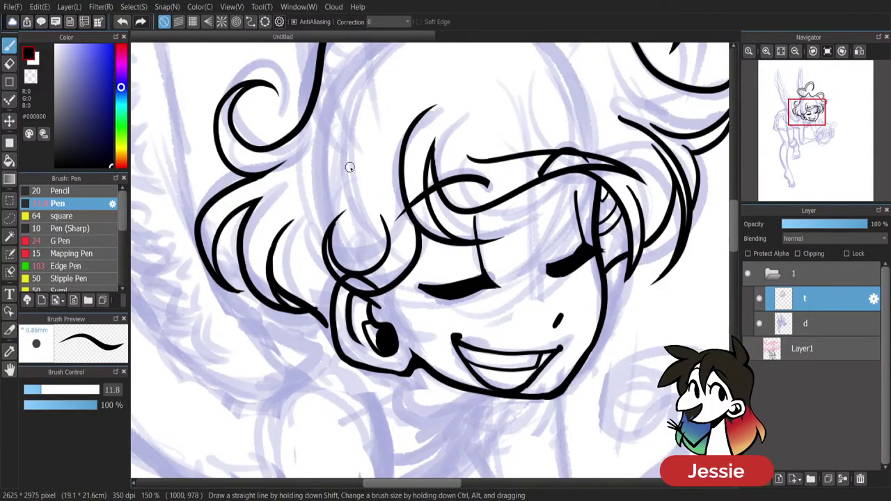
pyautogui.hotkey('ctrl', 'z')
pyautogui.hotkey('ctrl', 'y')
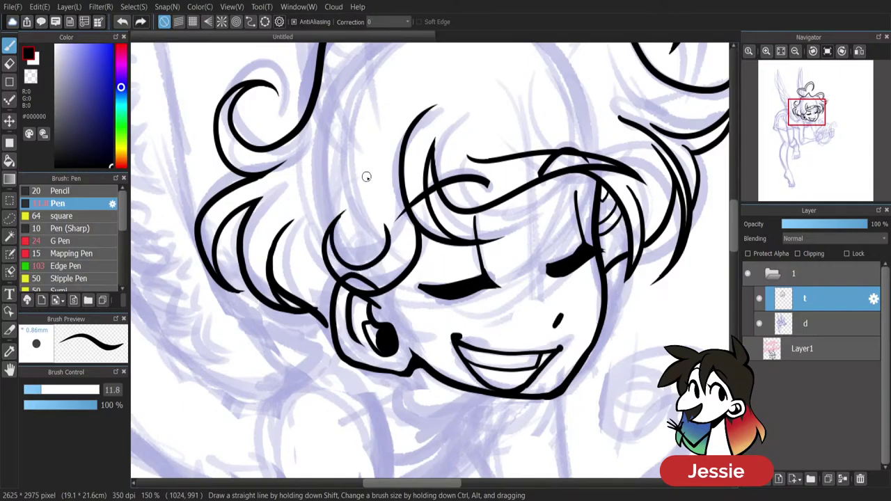
pyautogui.press('e')
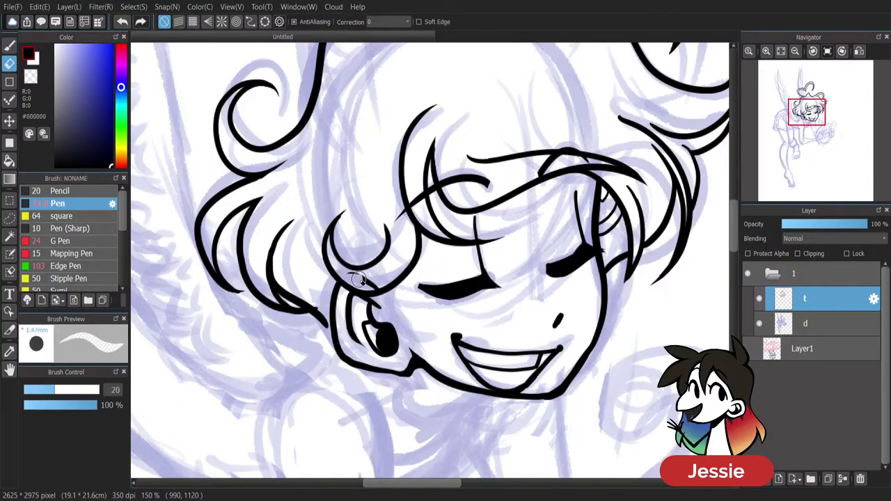
pyautogui.moveTo(359, 279); pyautogui.dragTo(377, 284)
pyautogui.press('b')
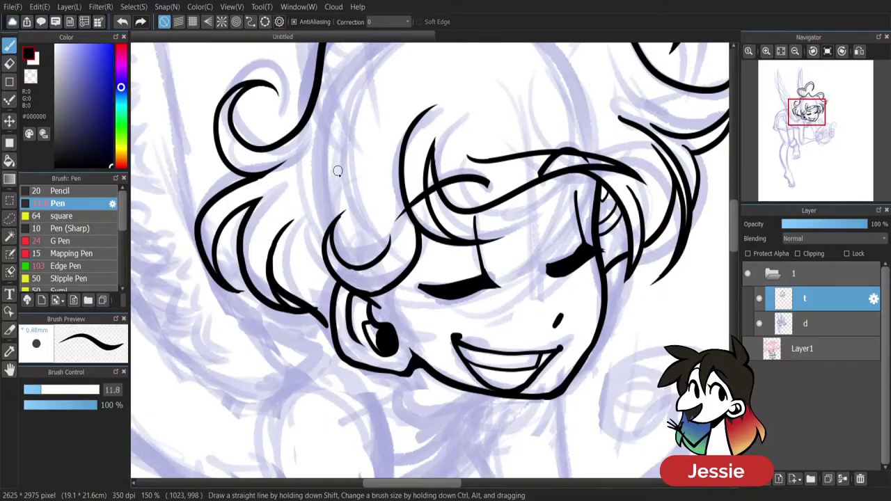
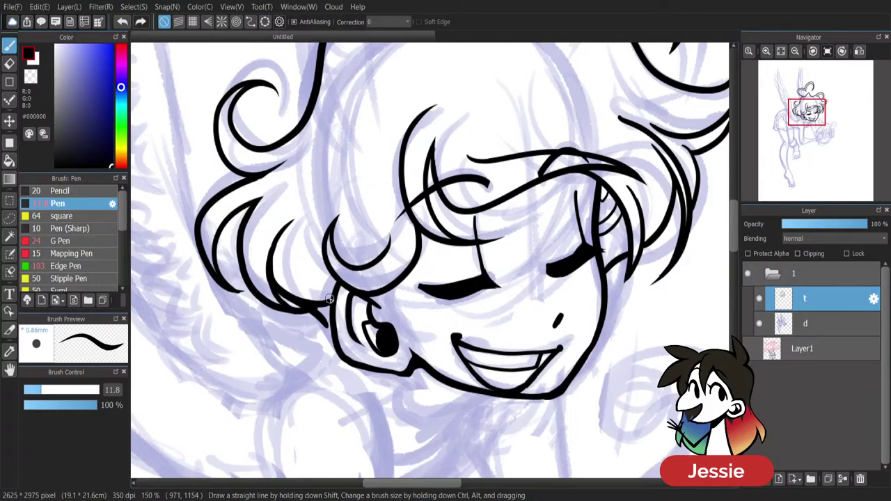
# Trim the lock strokes behind the ear with the eraser and re-ink their base to meet the ear.
pyautogui.press('e')
pyautogui.moveTo(289, 302)
pyautogui.mouseDown()
pyautogui.moveTo(321, 309)
pyautogui.moveTo(324, 326)
pyautogui.moveTo(287, 282)
pyautogui.moveTo(295, 219)
pyautogui.mouseUp()
pyautogui.press('b')
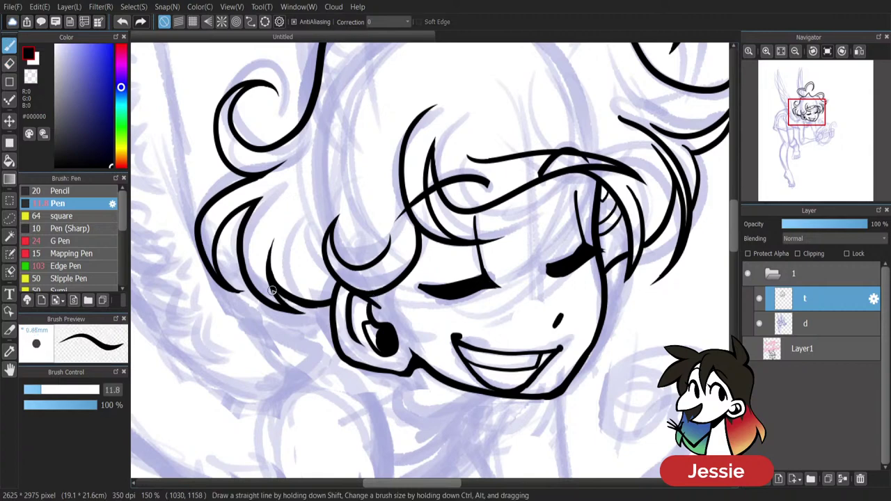
pyautogui.moveTo(273, 291); pyautogui.dragTo(320, 307)
# Compare the inked head with the sketch by toggling the visibility of layers t and d.
pyautogui.scroll(-3, 319, 306)
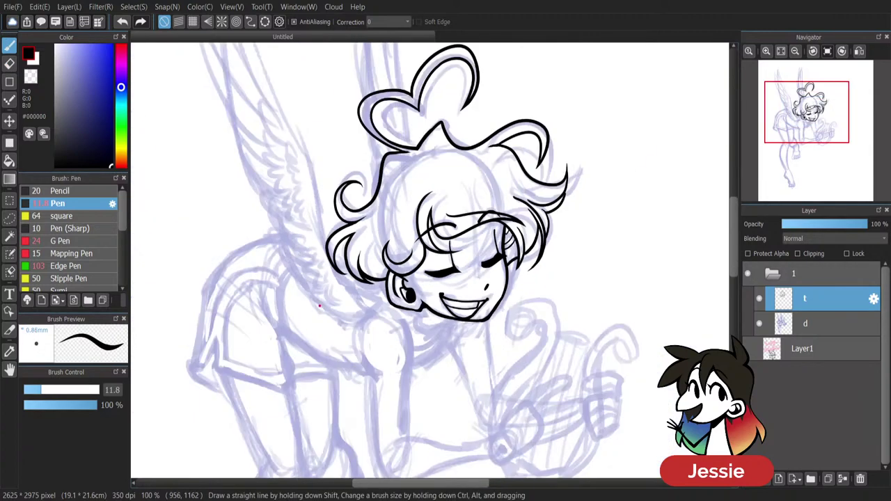
pyautogui.scroll(-1, 321, 307)
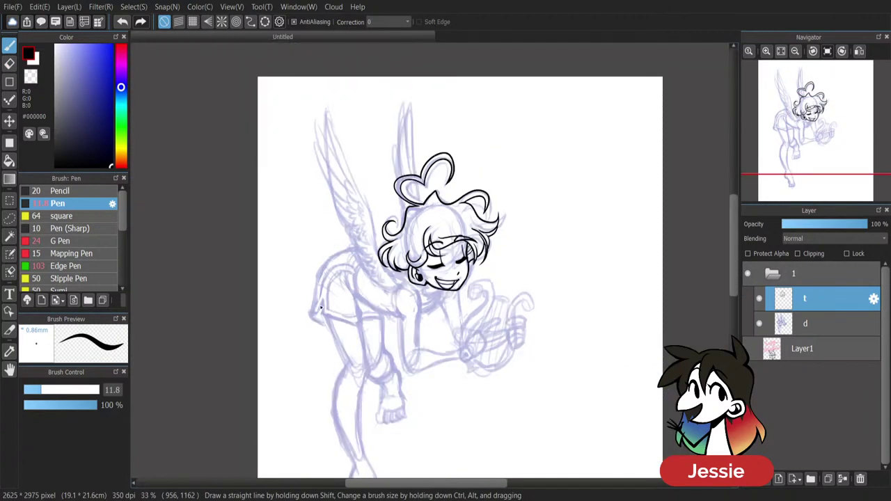
pyautogui.scroll(2, 321, 307)
pyautogui.scroll(-1, 321, 307)
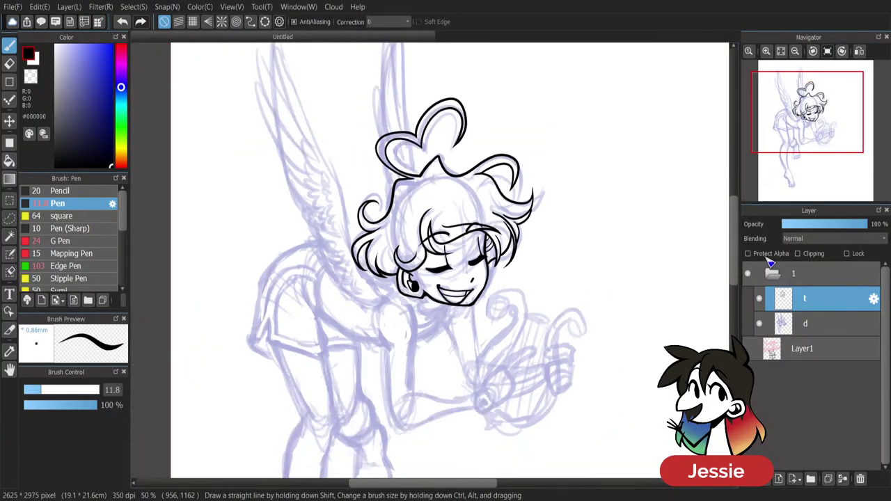
pyautogui.click(760, 298)
pyautogui.click(760, 299)
pyautogui.click(760, 324)
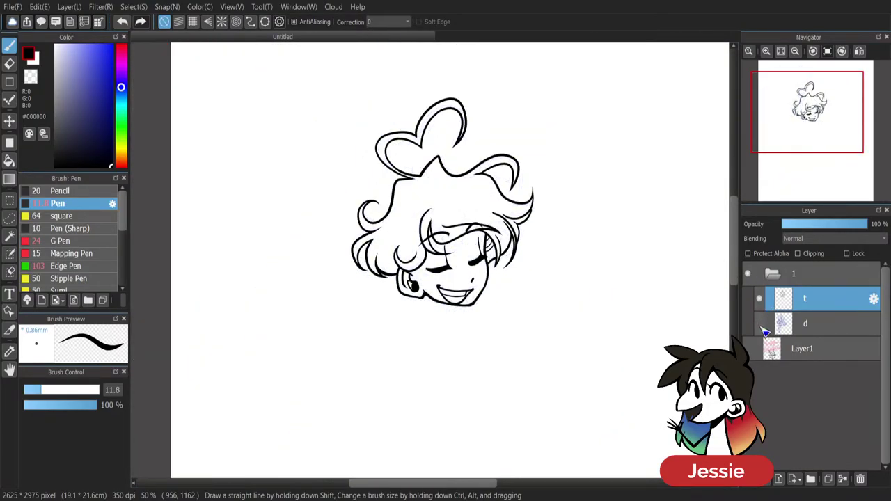
pyautogui.click(759, 324)
pyautogui.click(760, 299)
pyautogui.hotkey('ctrl', '+')
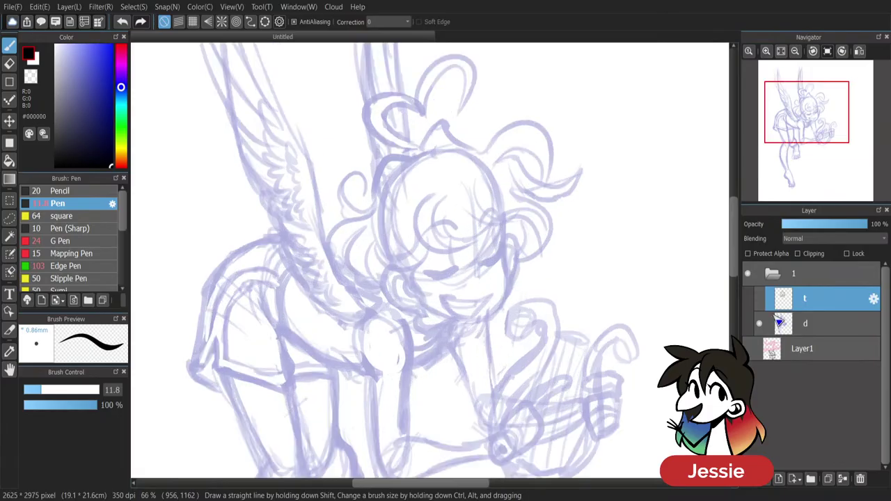
pyautogui.click(760, 298)
pyautogui.hotkey('ctrl', '+')
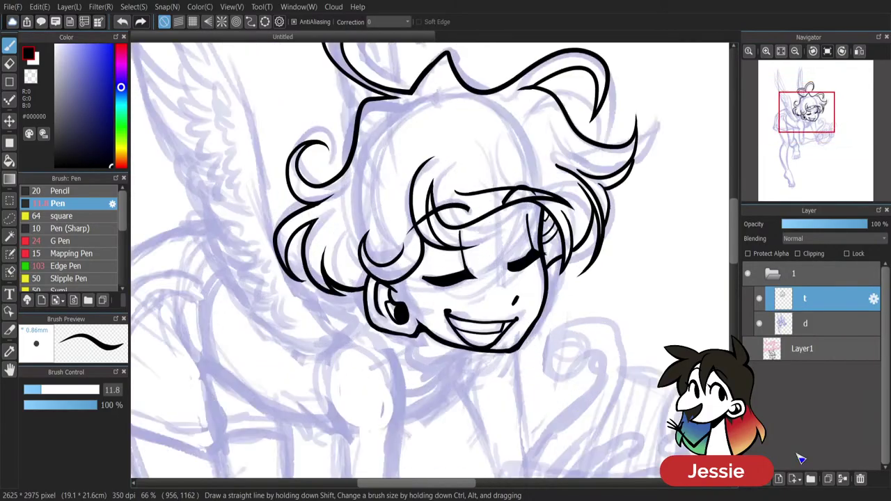
# Erase the hair line between the topknot's base and the side curl, and re-ink it with a rounder bend.
pyautogui.press('e')
pyautogui.moveTo(735, 217); pyautogui.dragTo(733, 199)
pyautogui.moveTo(360, 177)
pyautogui.mouseDown()
pyautogui.moveTo(394, 171)
pyautogui.moveTo(364, 176)
pyautogui.moveTo(348, 229)
pyautogui.mouseUp()
pyautogui.press('b')
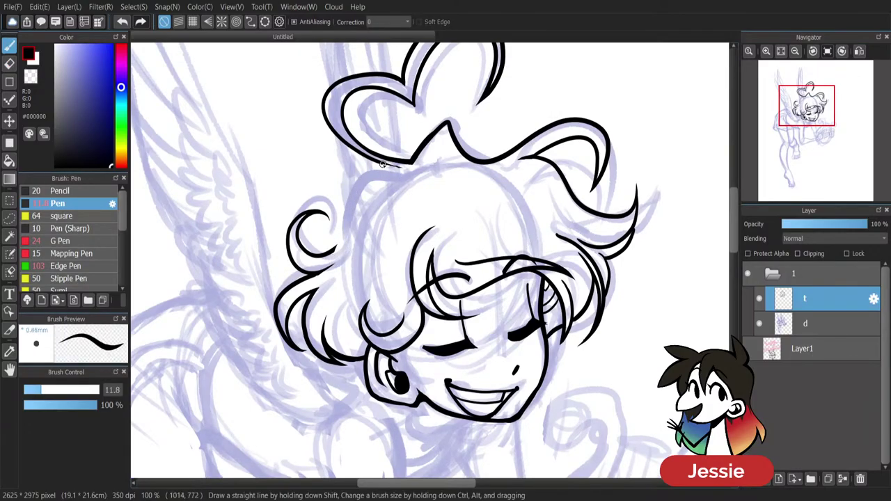
pyautogui.scroll(2, 408, 165)
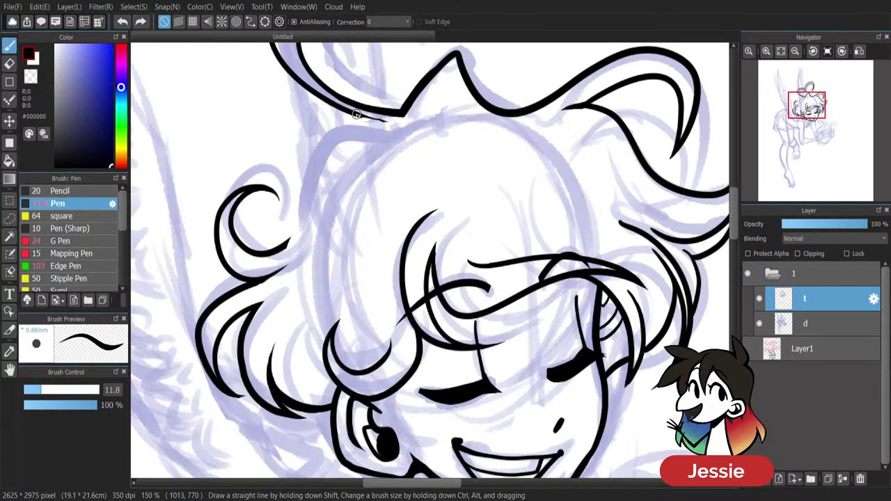
pyautogui.moveTo(393, 120)
pyautogui.mouseDown()
pyautogui.moveTo(313, 149)
pyautogui.moveTo(249, 222)
pyautogui.moveTo(311, 154)
pyautogui.moveTo(282, 244)
pyautogui.moveTo(380, 122)
pyautogui.moveTo(266, 252)
pyautogui.moveTo(301, 225)
pyautogui.mouseUp()
pyautogui.hotkey('ctrl', 'z')
pyautogui.hotkey('ctrl', 'z')
# Check the reworked hair outline against the sketch by hiding and showing layers d and t.
pyautogui.hotkey('ctrl', '-')
pyautogui.scroll(-3, 328, 143)
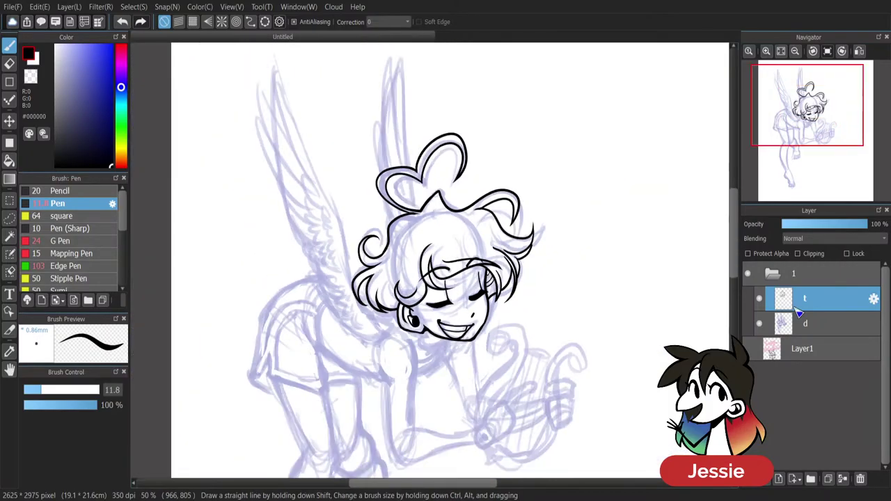
pyautogui.click(759, 324)
pyautogui.click(760, 324)
pyautogui.scroll(1, 428, 209)
pyautogui.click(759, 299)
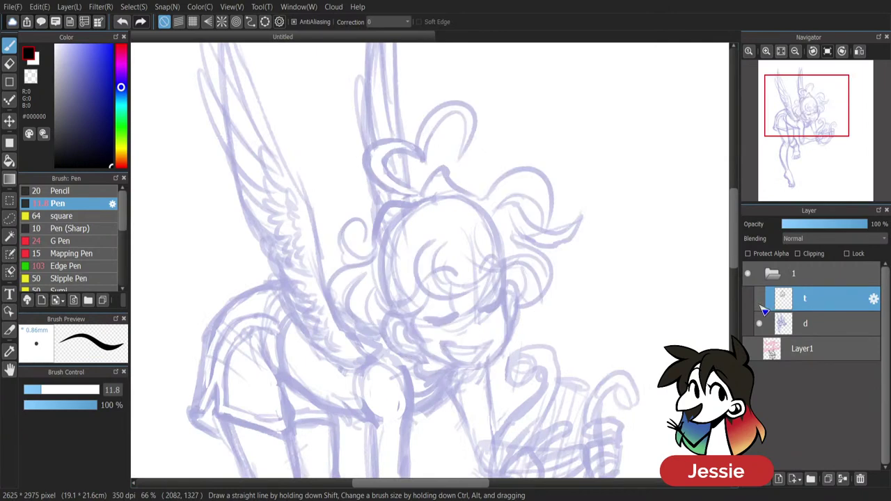
pyautogui.click(759, 302)
pyautogui.scroll(-1, 812, 143)
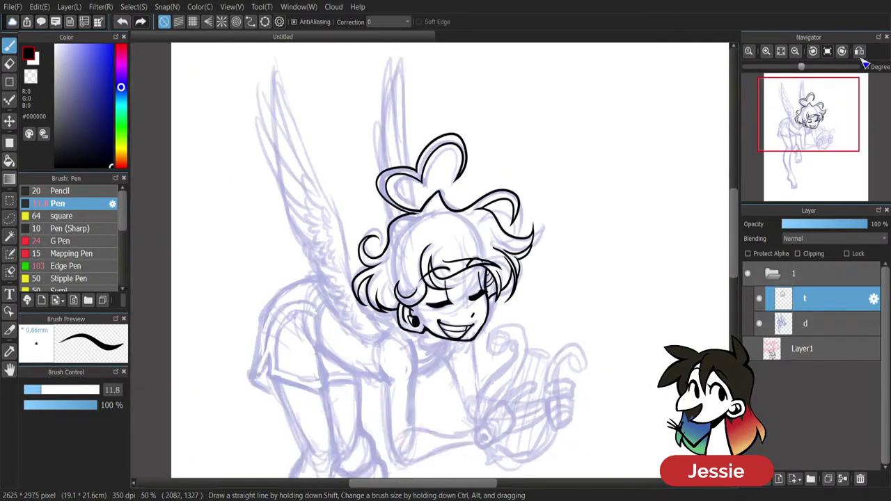
# Flip the canvas view horizontally and erase the looping lock beside the pointed crown tuft.
pyautogui.click(859, 52)
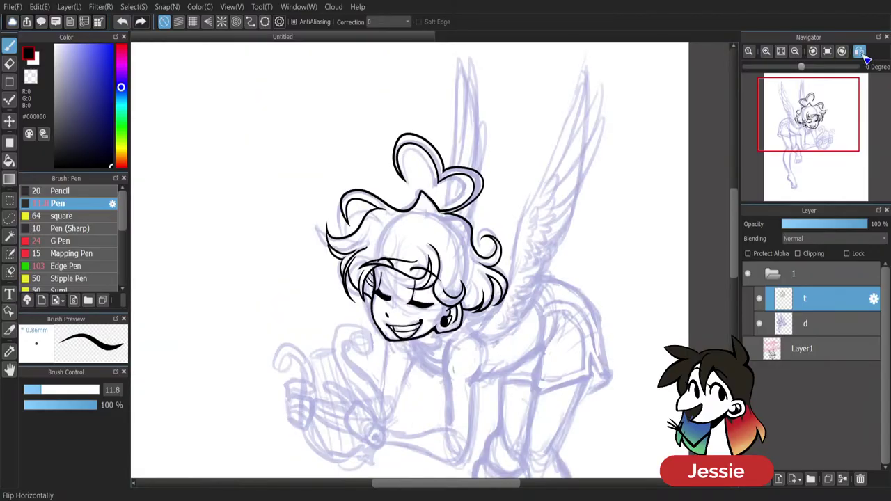
pyautogui.scroll(1, 416, 187)
pyautogui.press('e')
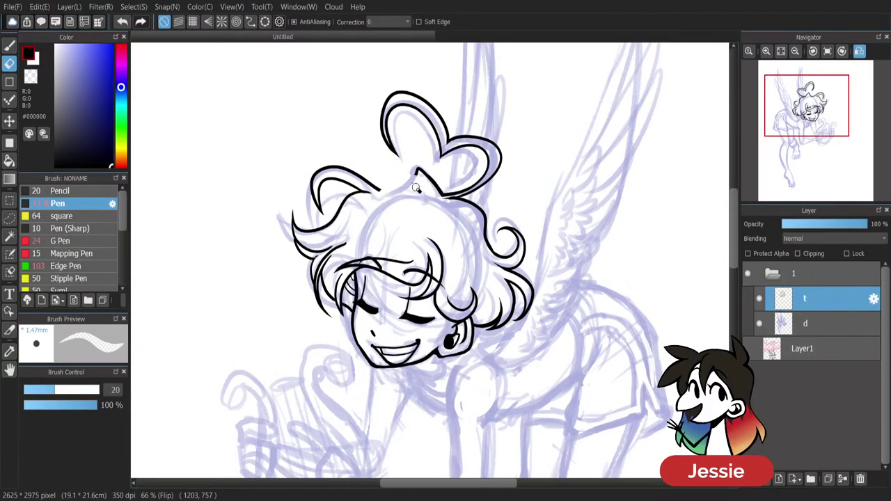
pyautogui.moveTo(416, 188)
pyautogui.mouseDown()
pyautogui.moveTo(442, 180)
pyautogui.moveTo(434, 193)
pyautogui.moveTo(355, 146)
pyautogui.moveTo(348, 156)
pyautogui.moveTo(321, 138)
pyautogui.moveTo(311, 151)
pyautogui.moveTo(327, 150)
pyautogui.moveTo(311, 152)
pyautogui.moveTo(327, 148)
pyautogui.moveTo(313, 140)
pyautogui.moveTo(330, 127)
pyautogui.moveTo(278, 157)
pyautogui.moveTo(277, 140)
pyautogui.moveTo(303, 116)
pyautogui.moveTo(260, 137)
pyautogui.moveTo(262, 123)
pyautogui.moveTo(258, 185)
pyautogui.moveTo(261, 166)
pyautogui.moveTo(260, 176)
pyautogui.moveTo(319, 126)
pyautogui.moveTo(333, 149)
pyautogui.moveTo(298, 163)
pyautogui.moveTo(320, 154)
pyautogui.moveTo(285, 184)
pyautogui.mouseUp()
# Re-ink the pointed tuft's slope down to the crown on the side of the erased lock.
pyautogui.press('b')
pyautogui.scroll(1, 433, 193)
pyautogui.press('e')
pyautogui.press('b')
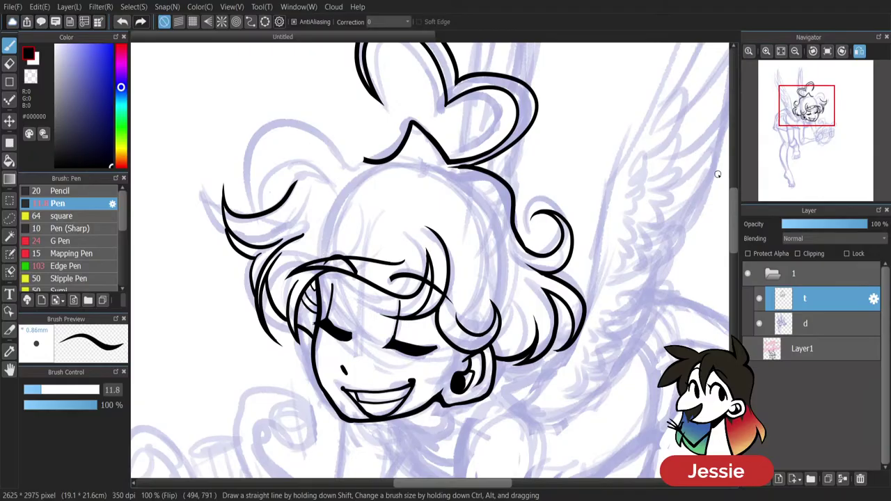
# Try to ink the arched outer line of the looping lock from the base of the pointed tuft.
pyautogui.scroll(-5, 299, 223)
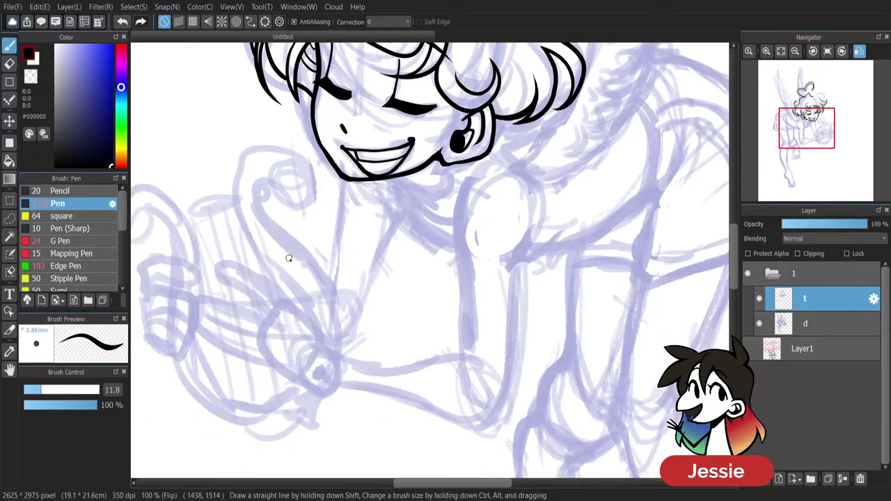
pyautogui.scroll(6, 381, 185)
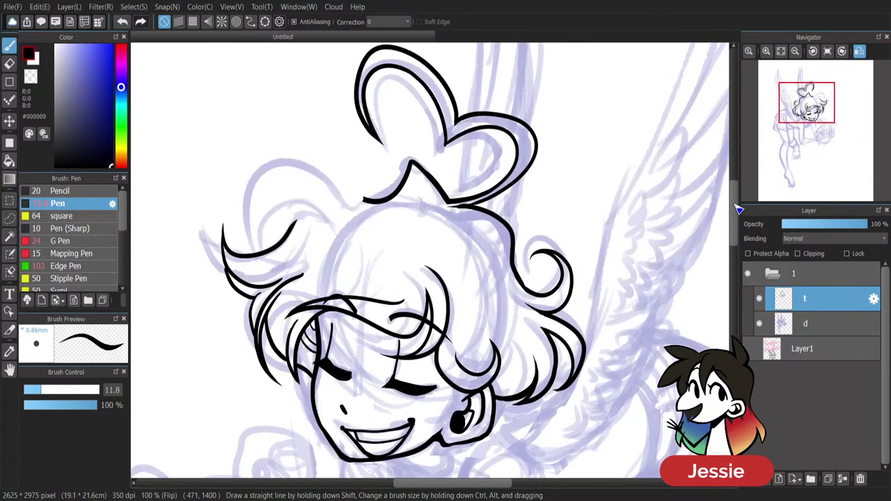
pyautogui.moveTo(363, 220)
pyautogui.mouseDown()
pyautogui.moveTo(248, 263)
pyautogui.moveTo(246, 274)
pyautogui.mouseUp()
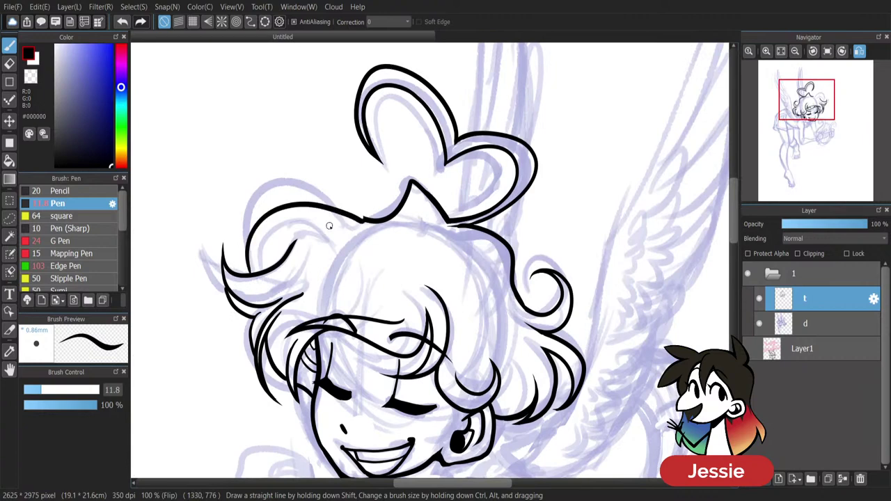
pyautogui.hotkey('ctrl', 'z')
pyautogui.moveTo(370, 221)
pyautogui.mouseDown()
pyautogui.moveTo(265, 201)
pyautogui.moveTo(246, 274)
pyautogui.moveTo(337, 206)
pyautogui.moveTo(246, 241)
pyautogui.mouseUp()
pyautogui.hotkey('ctrl', 'z')
pyautogui.hotkey('ctrl', 'z')
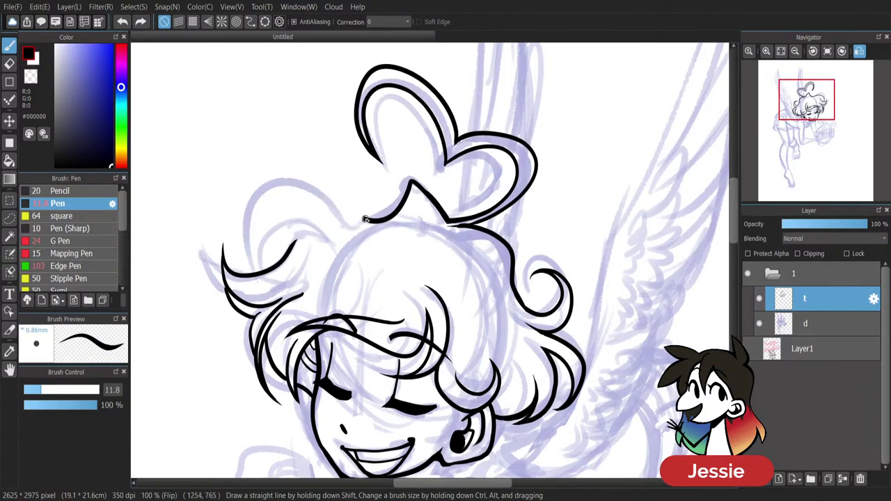
pyautogui.moveTo(370, 221); pyautogui.dragTo(248, 268)
pyautogui.hotkey('ctrl', 'z')
# Ink the arched outer line of the looping lock from the tuft's base, and the shorter arc inside it.
pyautogui.moveTo(370, 222)
pyautogui.mouseDown()
pyautogui.moveTo(269, 196)
pyautogui.moveTo(240, 268)
pyautogui.mouseUp()
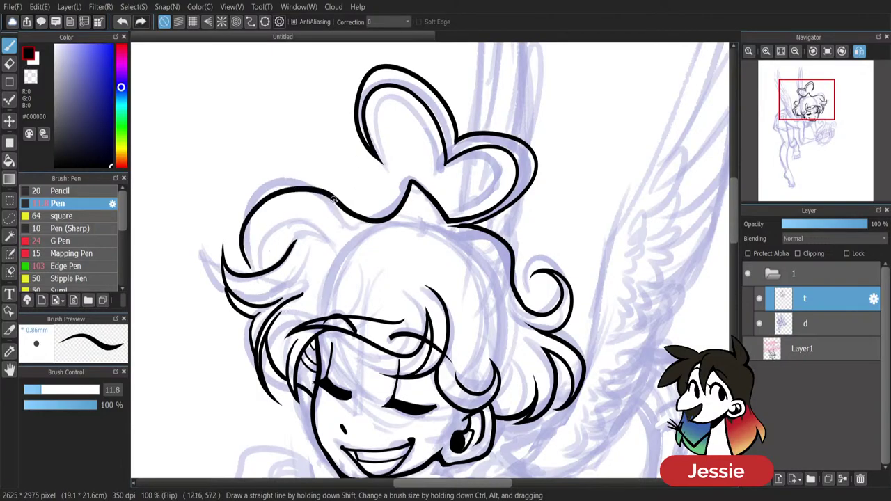
pyautogui.hotkey('ctrl', 'z')
pyautogui.hotkey('ctrl', 'y')
pyautogui.moveTo(326, 240); pyautogui.dragTo(266, 270)
pyautogui.hotkey('ctrl', 'z')
pyautogui.moveTo(329, 243); pyautogui.dragTo(268, 270)
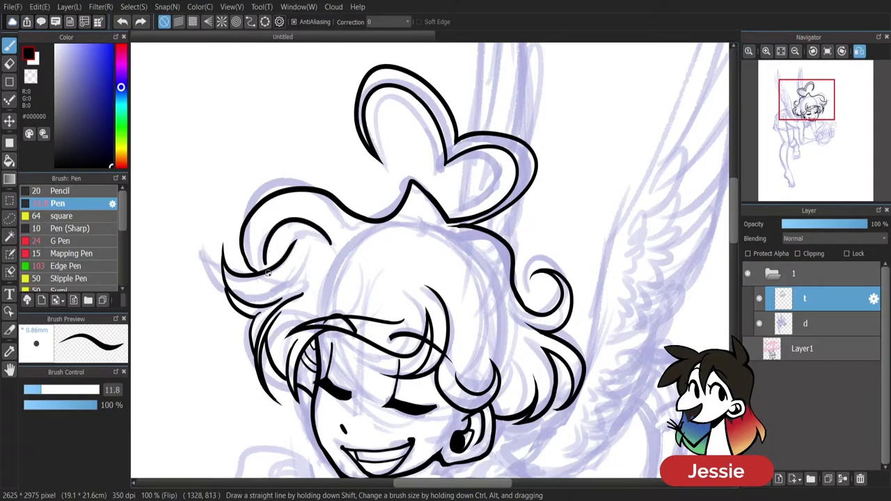
# Ink the wavy inner line running from inside the looping lock toward the crown, replacing the previous stroke there.
pyautogui.moveTo(326, 236)
pyautogui.mouseDown()
pyautogui.moveTo(287, 249)
pyautogui.moveTo(310, 232)
pyautogui.moveTo(357, 249)
pyautogui.mouseUp()
pyautogui.hotkey('ctrl', 'z')
pyautogui.hotkey('ctrl', 'z')
pyautogui.moveTo(297, 237); pyautogui.dragTo(369, 243)
pyautogui.press('e')
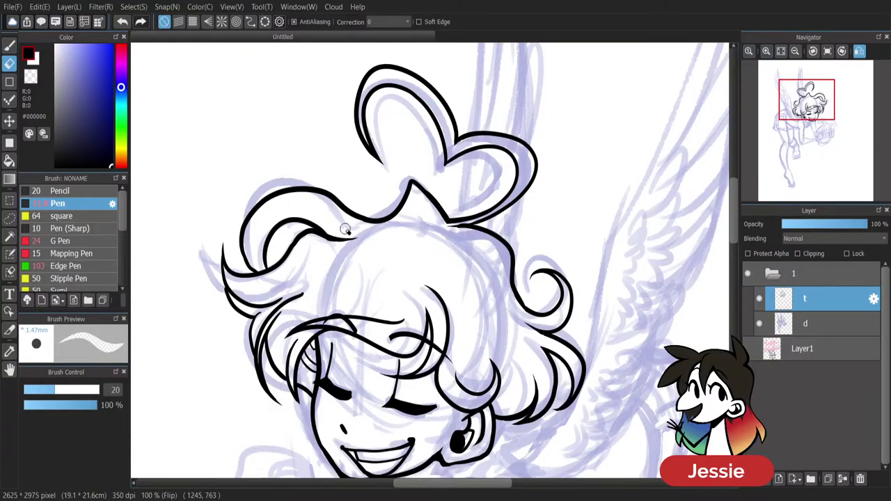
pyautogui.press('p')
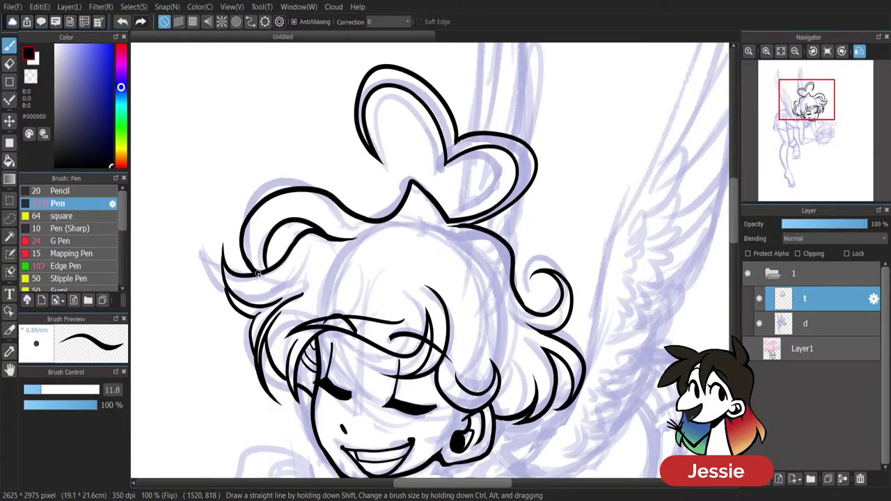
pyautogui.scroll(-1, 306, 169)
pyautogui.scroll(2, 306, 169)
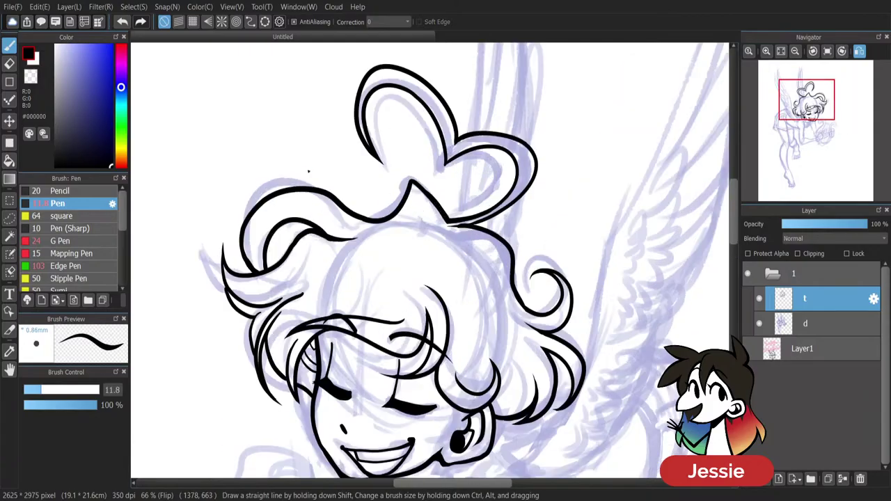
# Thin the inner lock line with the eraser and re-ink its end as a longer curve sweeping up toward the crown.
pyautogui.press('e')
pyautogui.moveTo(253, 224)
pyautogui.mouseDown()
pyautogui.moveTo(298, 235)
pyautogui.moveTo(337, 215)
pyautogui.mouseUp()
pyautogui.press('p')
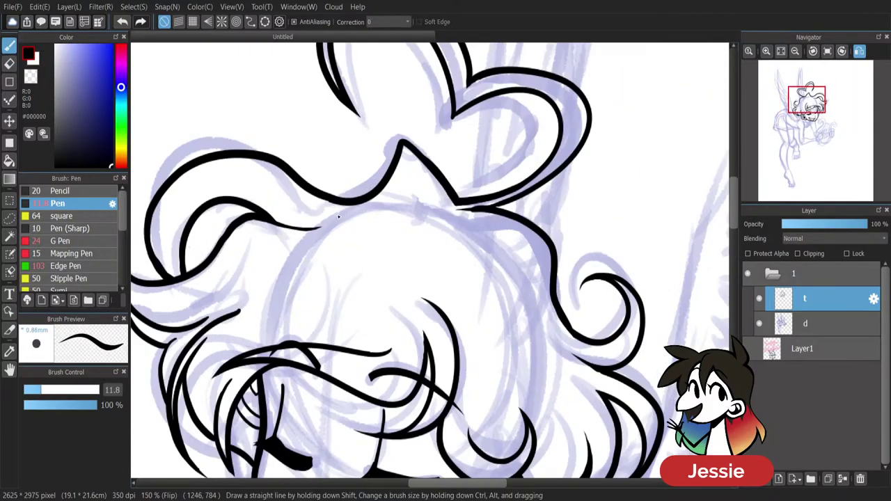
pyautogui.scroll(-2, 338, 216)
pyautogui.scroll(1, 339, 217)
pyautogui.scroll(1, 339, 217)
pyautogui.moveTo(259, 207); pyautogui.dragTo(339, 225)
pyautogui.hotkey('ctrl', 'z')
pyautogui.moveTo(252, 205); pyautogui.dragTo(358, 210)
pyautogui.hotkey('ctrl', 'z')
pyautogui.moveTo(260, 205); pyautogui.dragTo(371, 200)
# Erase along the re-inked inner lock line to taper its end near the crown.
pyautogui.press('e')
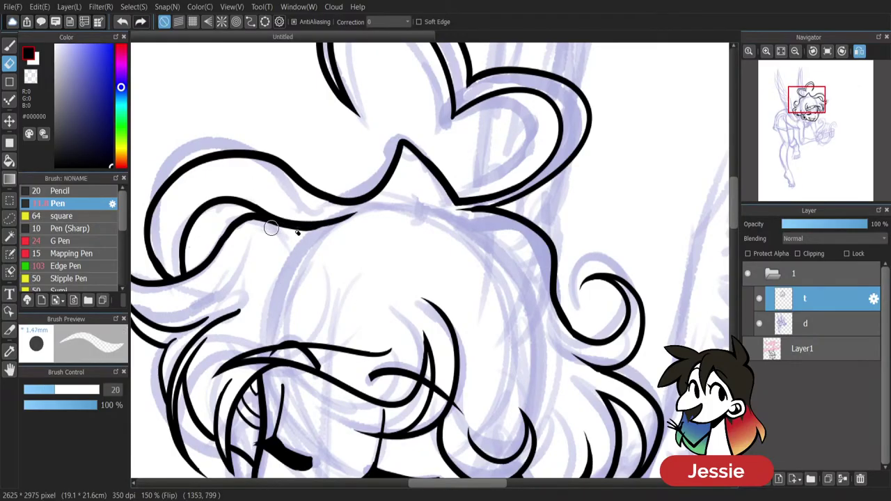
pyautogui.moveTo(274, 231); pyautogui.dragTo(384, 202)
pyautogui.moveTo(279, 230); pyautogui.dragTo(381, 205)
pyautogui.moveTo(279, 209); pyautogui.dragTo(417, 217)
pyautogui.press('b')
pyautogui.hotkey('ctrl', '-')
pyautogui.hotkey('ctrl', '-')
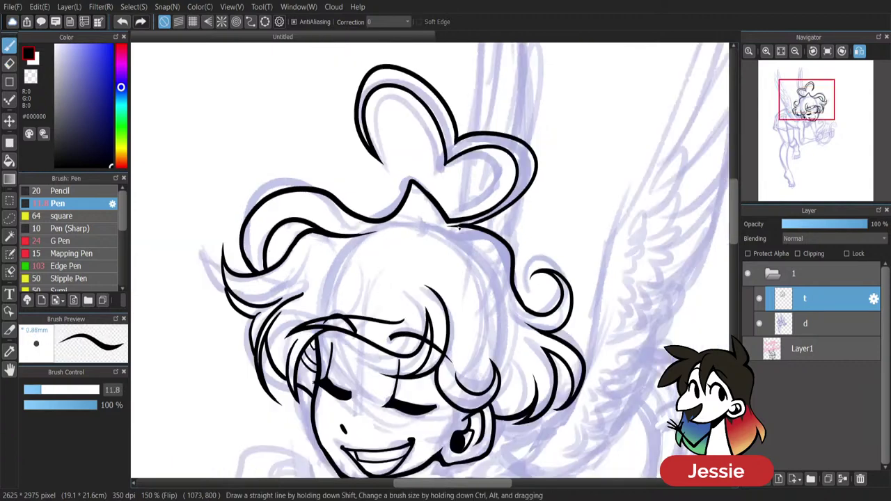
# Try to erase the overlapping ink where the heart-shaped curl meets the hair outline beside the pointed tuft.
pyautogui.hotkey('ctrl', '+')
pyautogui.hotkey('ctrl', '+')
pyautogui.press('e')
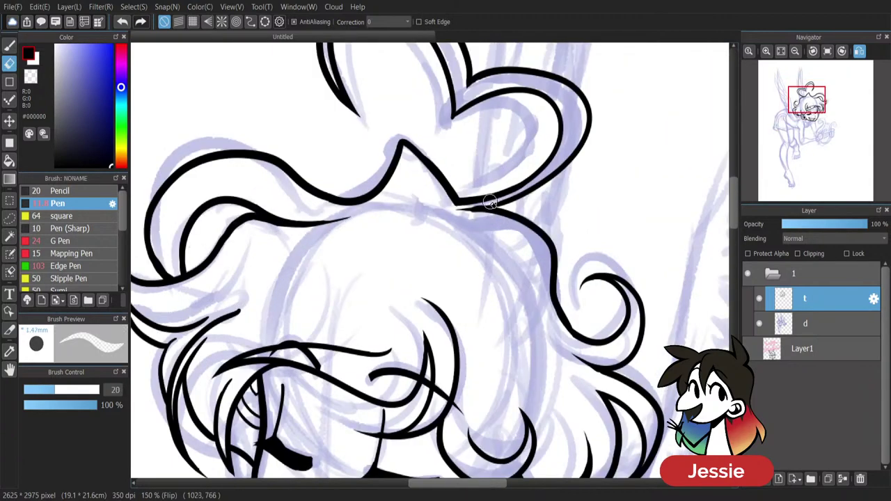
pyautogui.moveTo(496, 204)
pyautogui.mouseDown()
pyautogui.moveTo(449, 211)
pyautogui.moveTo(491, 207)
pyautogui.moveTo(458, 217)
pyautogui.mouseUp()
pyautogui.hotkey('ctrl', 'z')
pyautogui.hotkey('ctrl', '-')
pyautogui.press('b')
pyautogui.hotkey('ctrl', '-')
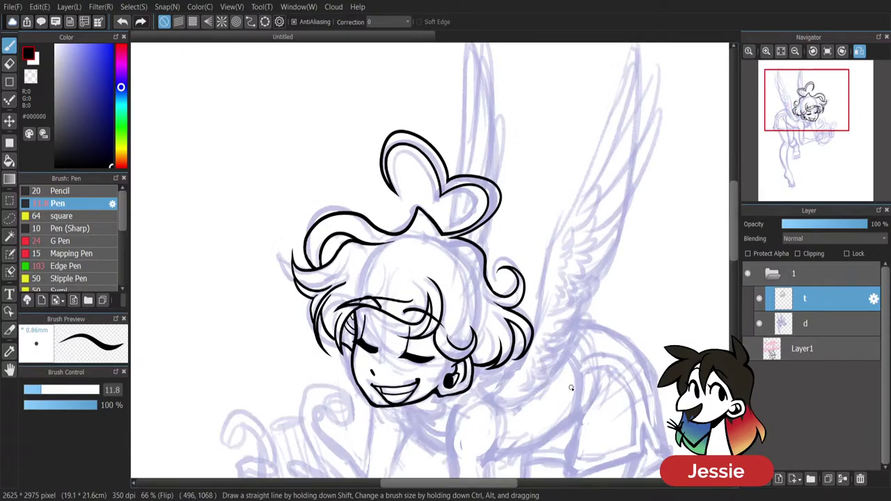
# Restore the unflipped canvas view and ink a pointed sideburn strand in front of the ear.
pyautogui.click(858, 51)
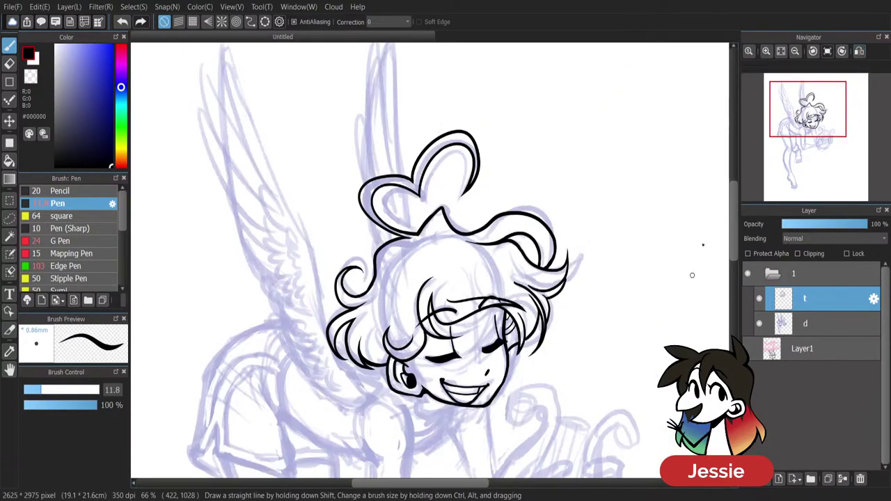
pyautogui.moveTo(732, 225); pyautogui.dragTo(726, 250)
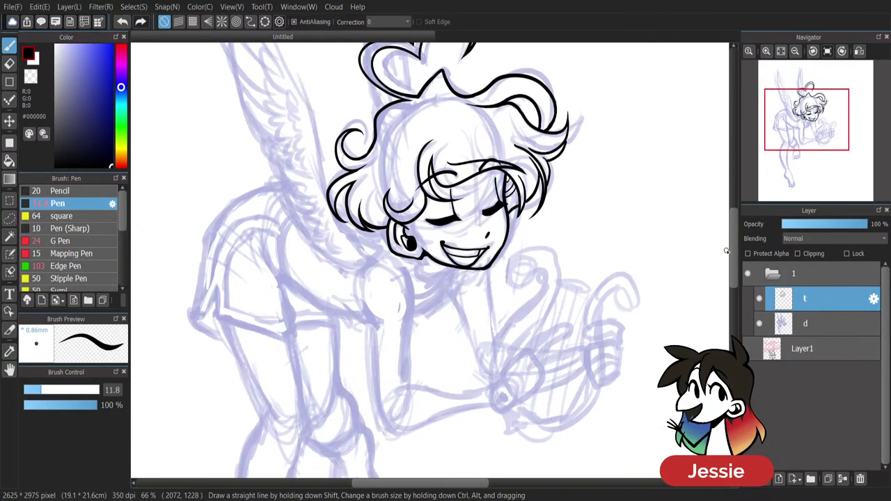
pyautogui.scroll(2, 413, 169)
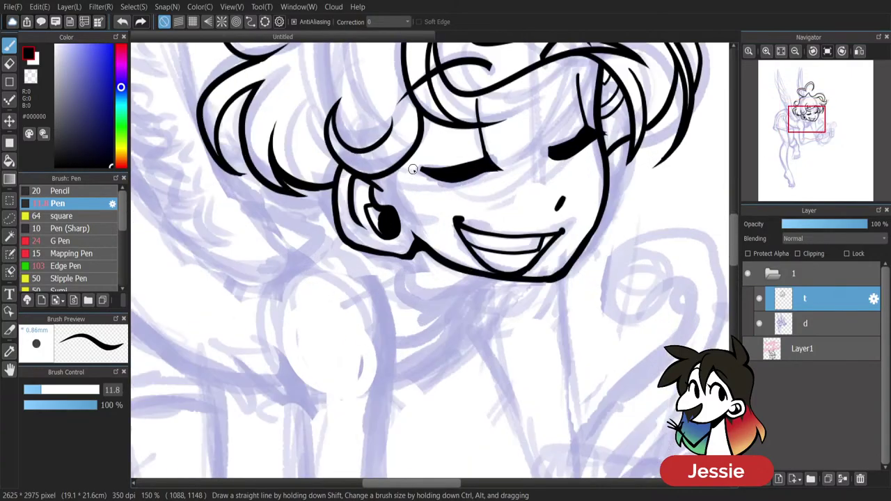
pyautogui.moveTo(401, 167); pyautogui.dragTo(427, 223)
pyautogui.moveTo(384, 180)
pyautogui.mouseDown()
pyautogui.moveTo(414, 212)
pyautogui.moveTo(427, 213)
pyautogui.moveTo(413, 181)
pyautogui.mouseUp()
pyautogui.press('e')
pyautogui.press('b')
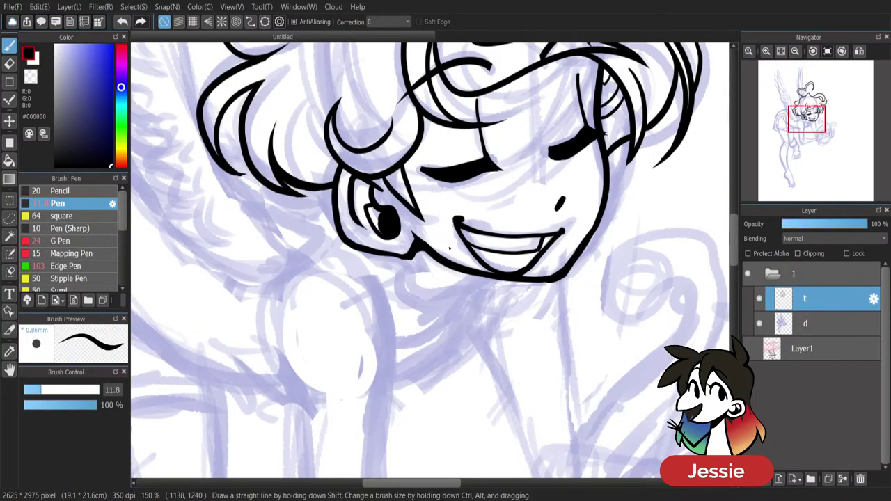
# Ink the short throat line under the chin and the neck line descending from below the earlobe.
pyautogui.scroll(-1, 449, 247)
pyautogui.scroll(1, 449, 247)
pyautogui.moveTo(491, 275); pyautogui.dragTo(440, 308)
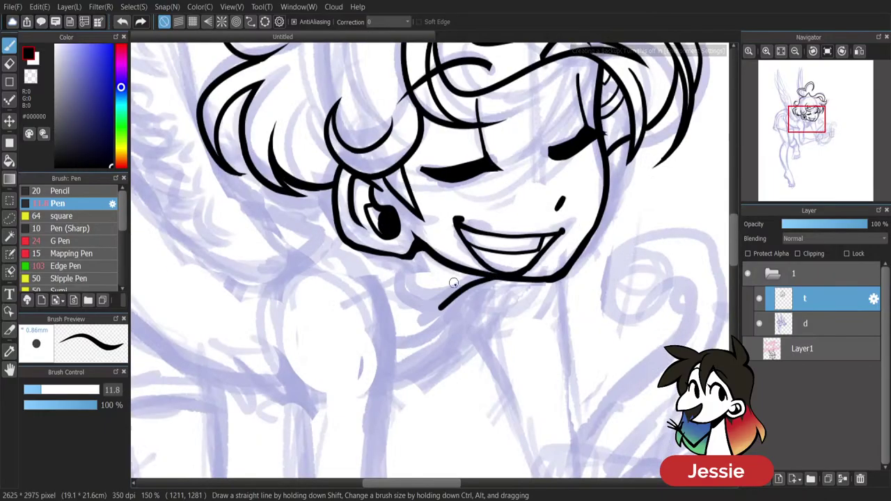
pyautogui.moveTo(398, 261)
pyautogui.mouseDown()
pyautogui.moveTo(410, 305)
pyautogui.moveTo(427, 324)
pyautogui.mouseUp()
pyautogui.hotkey('ctrl', 'z')
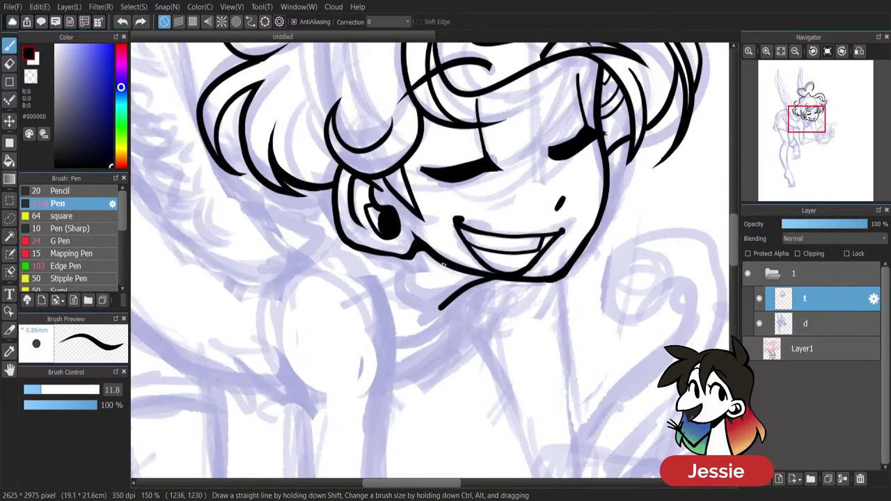
pyautogui.moveTo(389, 258); pyautogui.dragTo(423, 336)
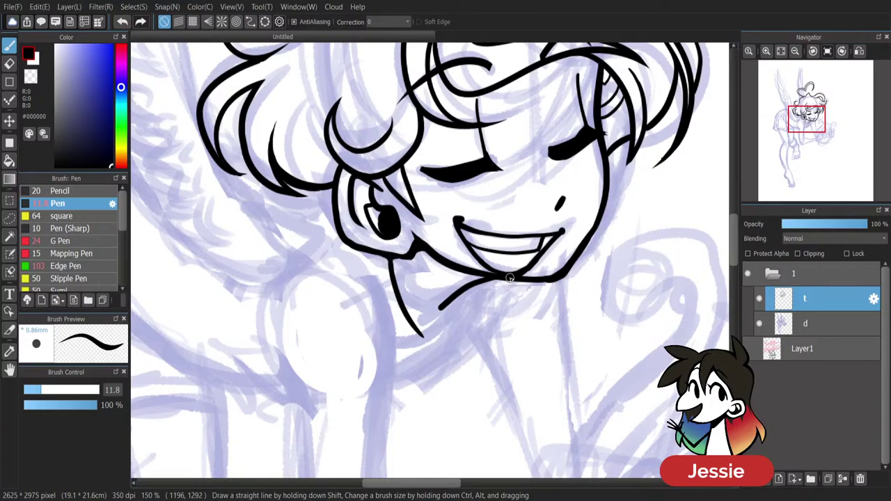
# Close the base of the neck with a V-shaped line rising to the throat line under the chin.
pyautogui.moveTo(482, 286)
pyautogui.mouseDown()
pyautogui.moveTo(461, 341)
pyautogui.moveTo(419, 341)
pyautogui.mouseUp()
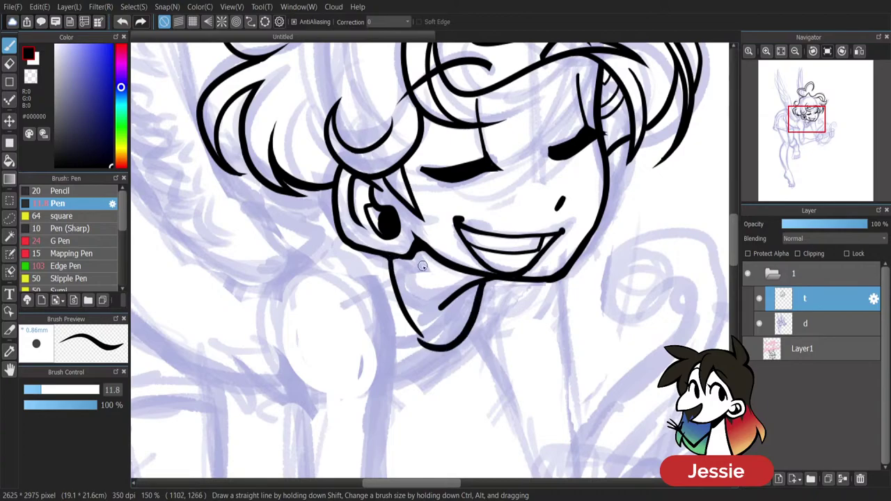
pyautogui.hotkey('ctrl', 'z')
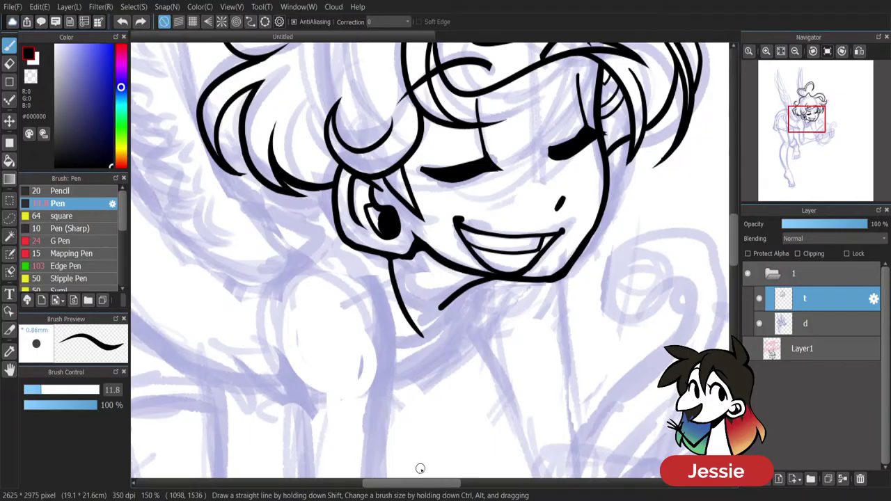
pyautogui.moveTo(410, 322)
pyautogui.mouseDown()
pyautogui.moveTo(434, 342)
pyautogui.moveTo(471, 289)
pyautogui.mouseUp()
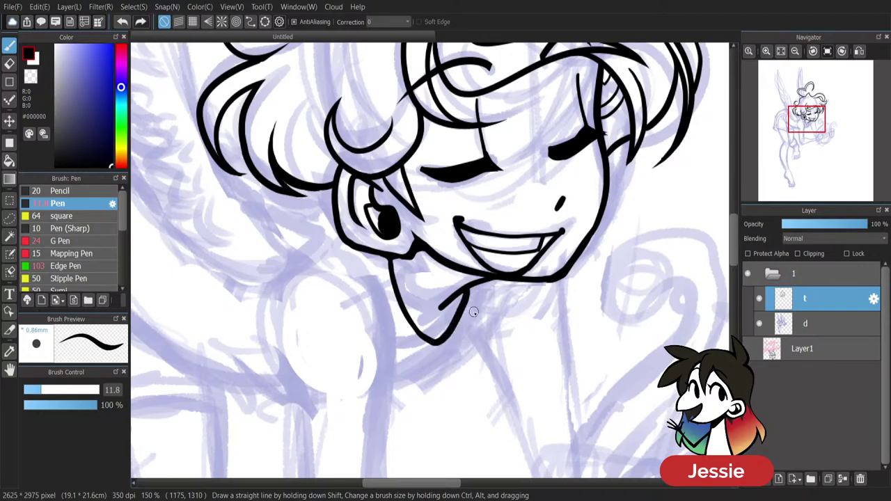
# Fill the shadow beneath the jaw with solid black and thin the tip of the neck's V with the eraser.
pyautogui.moveTo(422, 253)
pyautogui.mouseDown()
pyautogui.moveTo(456, 285)
pyautogui.moveTo(445, 276)
pyautogui.moveTo(472, 277)
pyautogui.mouseUp()
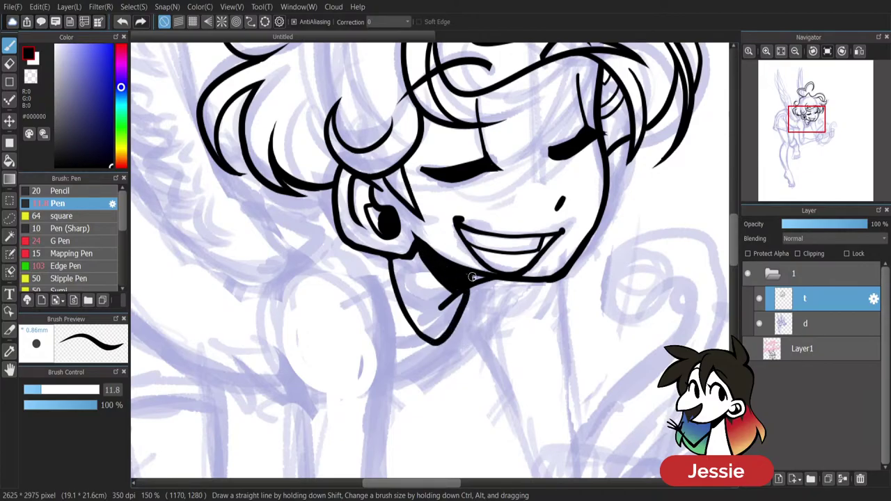
pyautogui.hotkey('ctrl', '-')
pyautogui.hotkey('ctrl', '-')
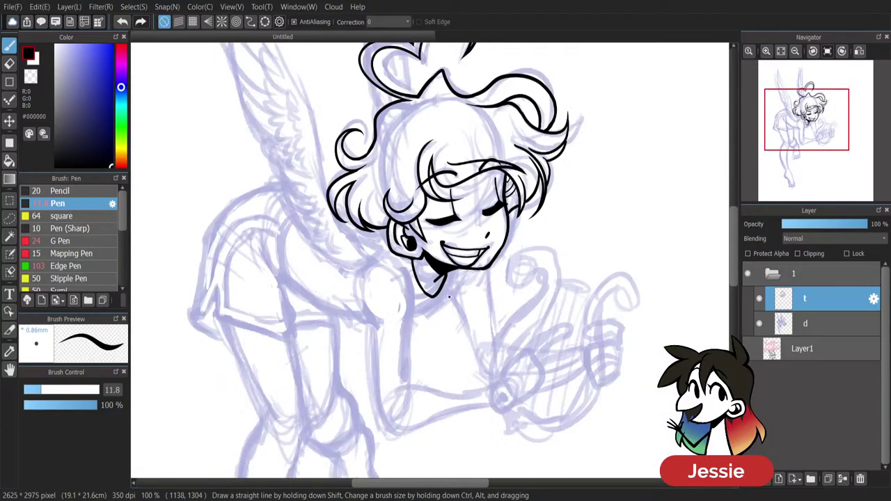
pyautogui.hotkey('ctrl', '+')
pyautogui.hotkey('ctrl', '+')
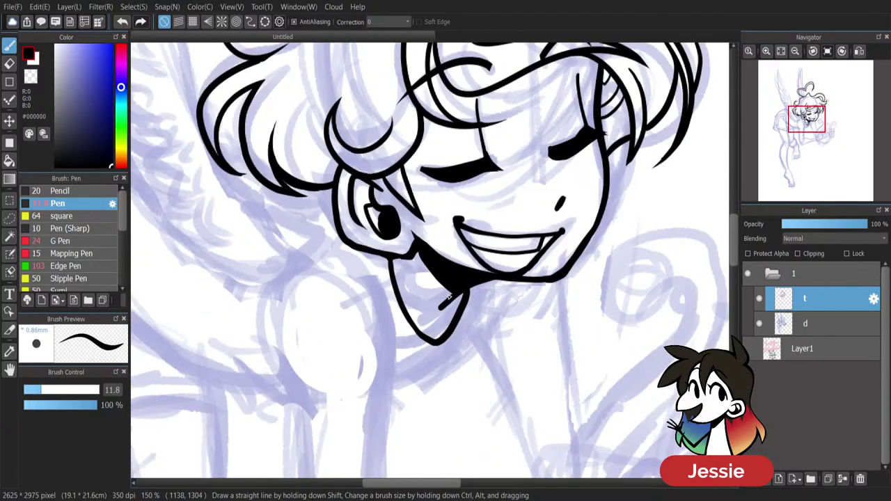
pyautogui.press('e')
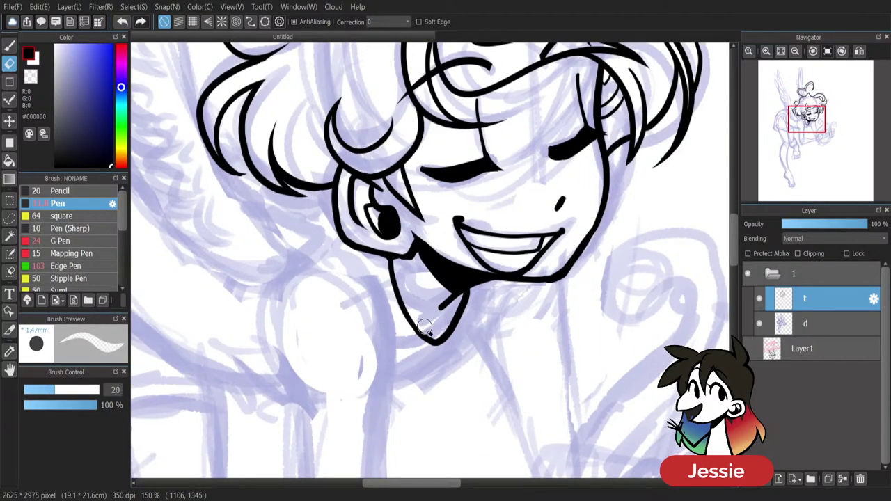
pyautogui.press('b')
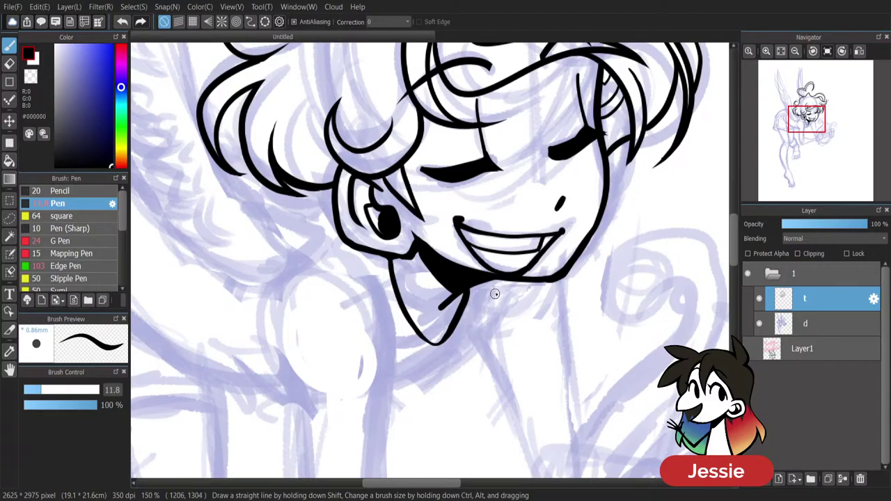
# Ink the curved chest line from under the chin down to the near arm.
pyautogui.scroll(-2, 379, 364)
pyautogui.scroll(-3, 379, 364)
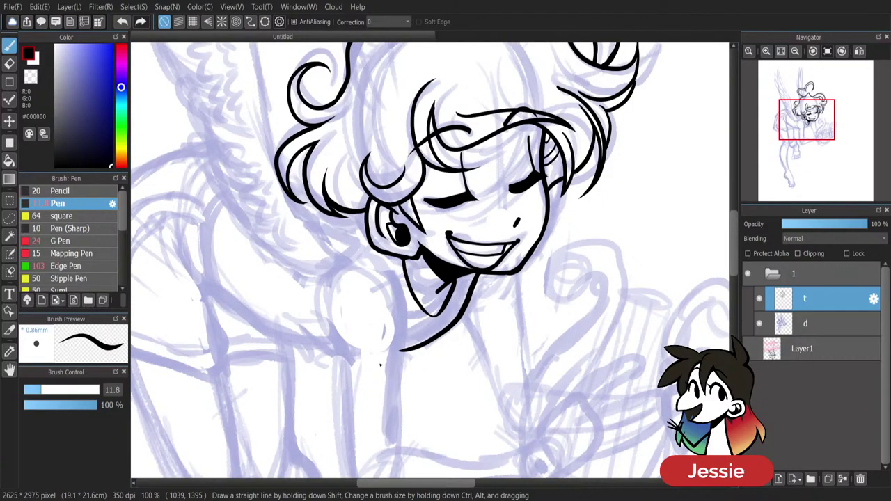
pyautogui.scroll(3, 380, 364)
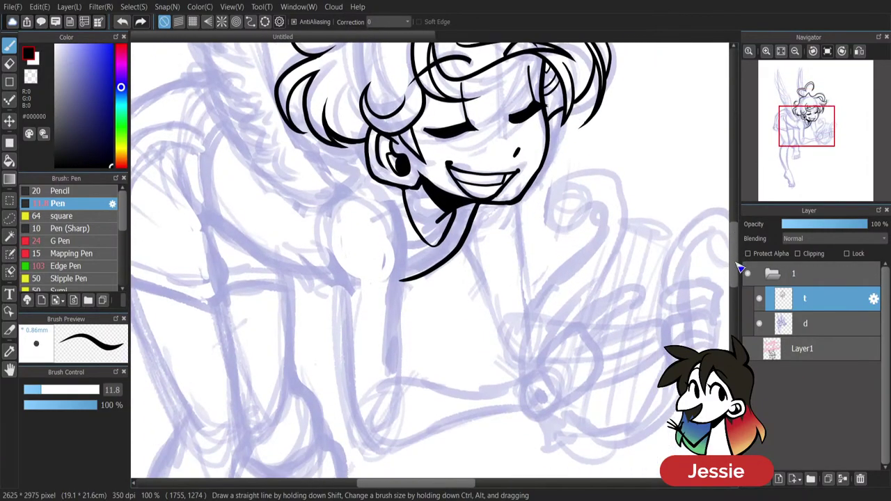
# Ink the front curve of the near shoulder and continue the upper arm's front line down to the elbow.
pyautogui.scroll(1, 392, 155)
pyautogui.moveTo(361, 173)
pyautogui.mouseDown()
pyautogui.moveTo(387, 193)
pyautogui.moveTo(396, 285)
pyautogui.mouseUp()
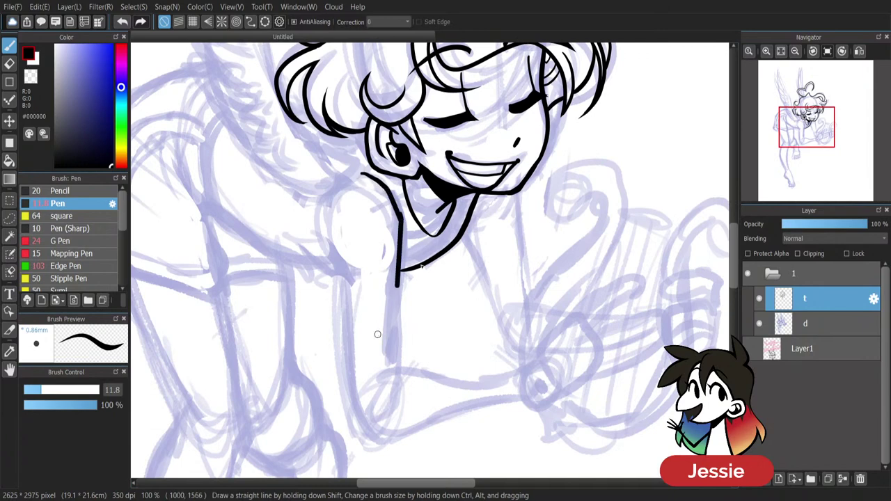
pyautogui.hotkey('ctrl', 'z')
pyautogui.moveTo(362, 173)
pyautogui.mouseDown()
pyautogui.moveTo(389, 308)
pyautogui.moveTo(402, 207)
pyautogui.moveTo(394, 320)
pyautogui.mouseUp()
pyautogui.hotkey('ctrl', 'z')
pyautogui.hotkey('ctrl', 'z')
pyautogui.hotkey('ctrl', 'z')
pyautogui.moveTo(402, 268); pyautogui.dragTo(395, 371)
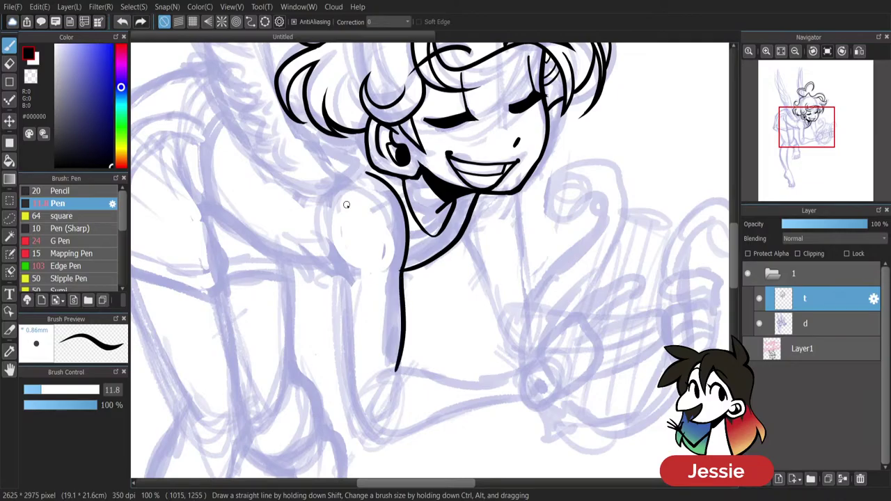
# Ink the back line of the near upper arm from the armpit down to the elbow.
pyautogui.moveTo(323, 238)
pyautogui.mouseDown()
pyautogui.moveTo(353, 382)
pyautogui.moveTo(387, 476)
pyautogui.mouseUp()
pyautogui.hotkey('ctrl', 'z')
pyautogui.moveTo(318, 240)
pyautogui.mouseDown()
pyautogui.moveTo(332, 253)
pyautogui.moveTo(375, 443)
pyautogui.mouseUp()
pyautogui.hotkey('ctrl', '+')
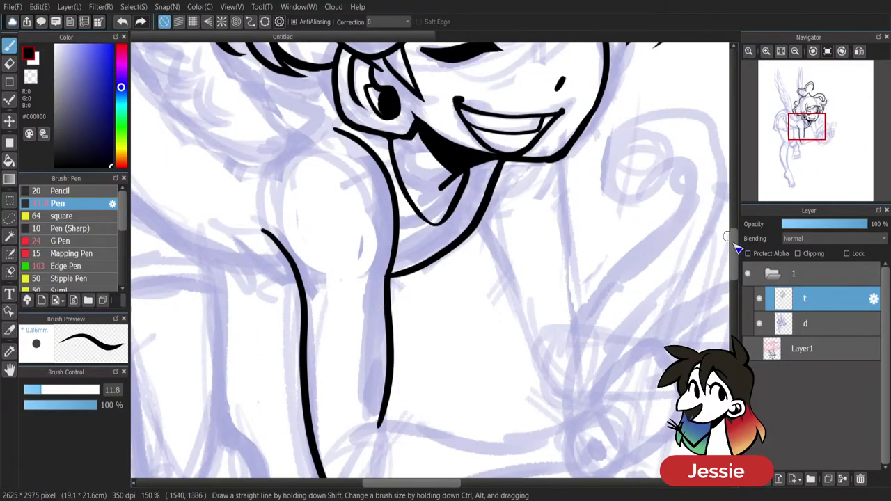
# Ink the rounded outer shoulder contour from the top of the shoulder around to the back of the upper arm.
pyautogui.scroll(2, 724, 233)
pyautogui.moveTo(337, 190)
pyautogui.mouseDown()
pyautogui.moveTo(292, 197)
pyautogui.moveTo(275, 333)
pyautogui.mouseUp()
pyautogui.hotkey('ctrl', 'z')
pyautogui.moveTo(333, 190); pyautogui.dragTo(258, 306)
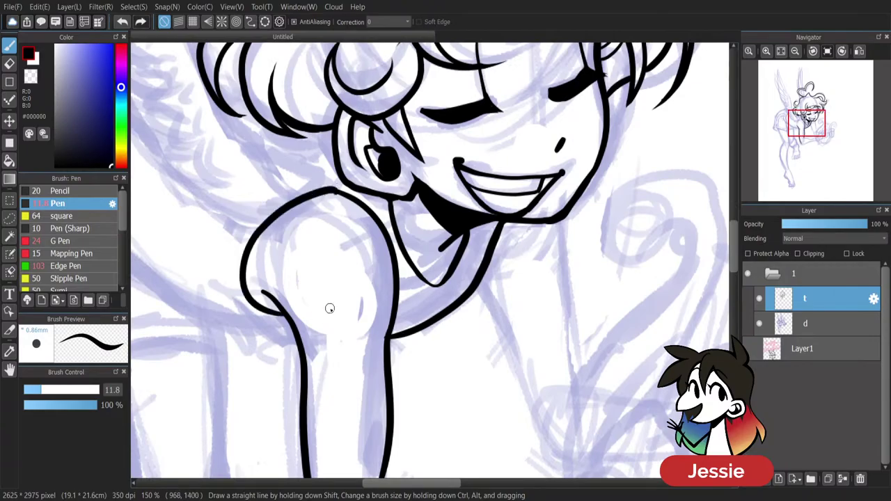
pyautogui.hotkey('ctrl', 'z')
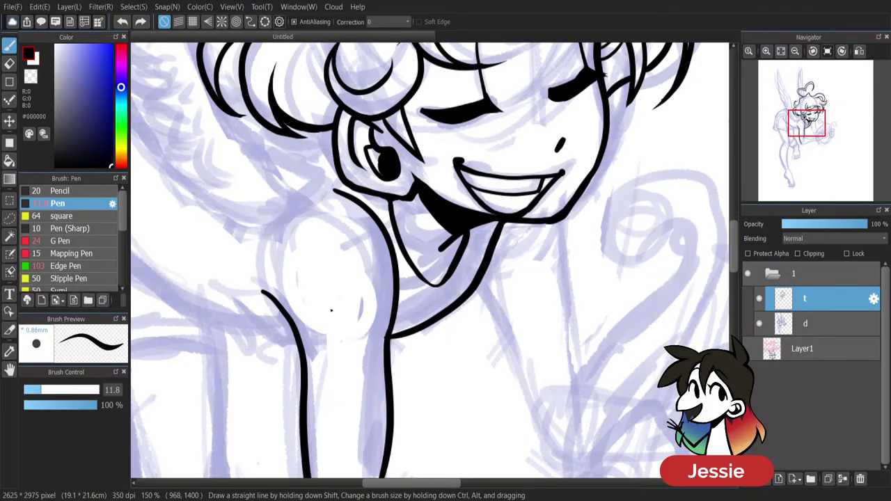
pyautogui.moveTo(334, 190)
pyautogui.mouseDown()
pyautogui.moveTo(291, 202)
pyautogui.moveTo(245, 309)
pyautogui.moveTo(300, 335)
pyautogui.mouseUp()
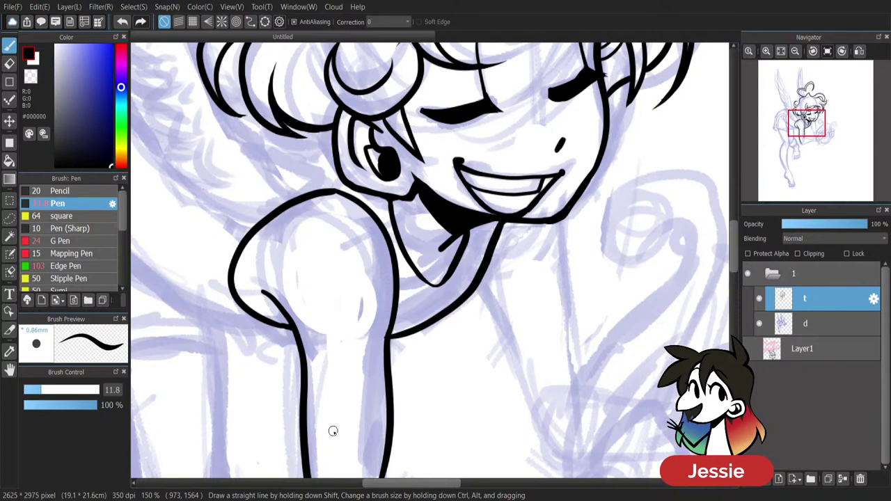
pyautogui.hotkey('ctrl', '-')
pyautogui.hotkey('ctrl', '-')
pyautogui.hotkey('ctrl', '+')
pyautogui.hotkey('ctrl', '+')
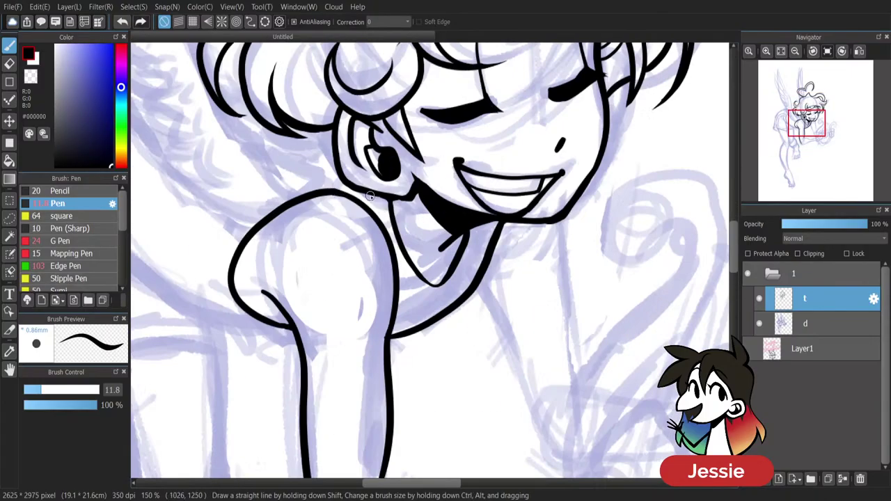
# Ink the elbow crease and the forearm's upper line running to the wrist at the lyre.
pyautogui.moveTo(734, 244); pyautogui.dragTo(735, 270)
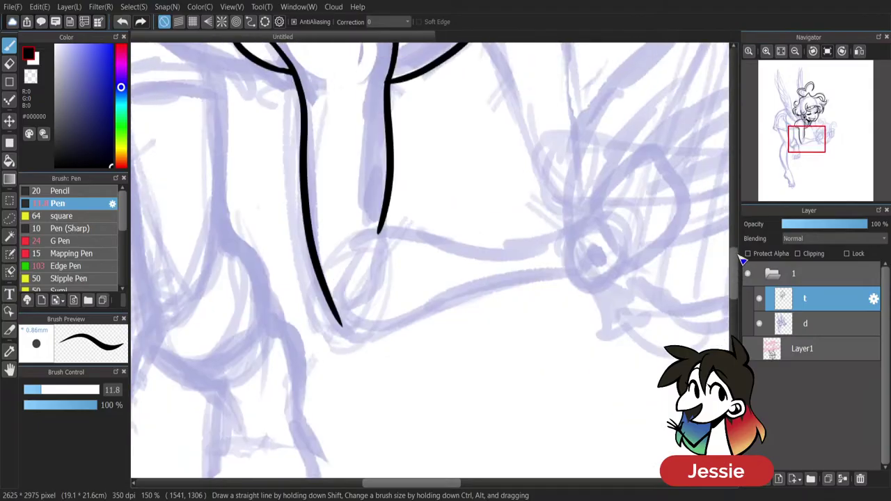
pyautogui.moveTo(354, 254)
pyautogui.mouseDown()
pyautogui.moveTo(382, 232)
pyautogui.moveTo(559, 253)
pyautogui.moveTo(385, 230)
pyautogui.moveTo(352, 285)
pyautogui.mouseUp()
pyautogui.hotkey('ctrl', 'z')
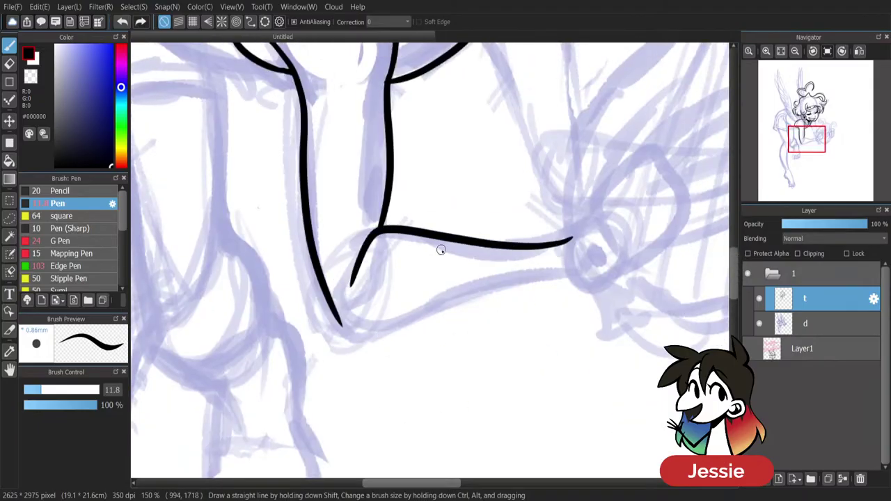
# Ink the forearm's lower line from the elbow point to the wrist.
pyautogui.moveTo(336, 316); pyautogui.dragTo(422, 294)
pyautogui.hotkey('ctrl', 'z')
pyautogui.moveTo(338, 319)
pyautogui.mouseDown()
pyautogui.moveTo(342, 332)
pyautogui.moveTo(403, 310)
pyautogui.mouseUp()
pyautogui.hotkey('ctrl', 'z')
pyautogui.moveTo(338, 318)
pyautogui.mouseDown()
pyautogui.moveTo(424, 316)
pyautogui.moveTo(522, 286)
pyautogui.moveTo(577, 286)
pyautogui.mouseUp()
pyautogui.hotkey('ctrl', '-')
pyautogui.hotkey('ctrl', '-')
pyautogui.hotkey('ctrl', '-')
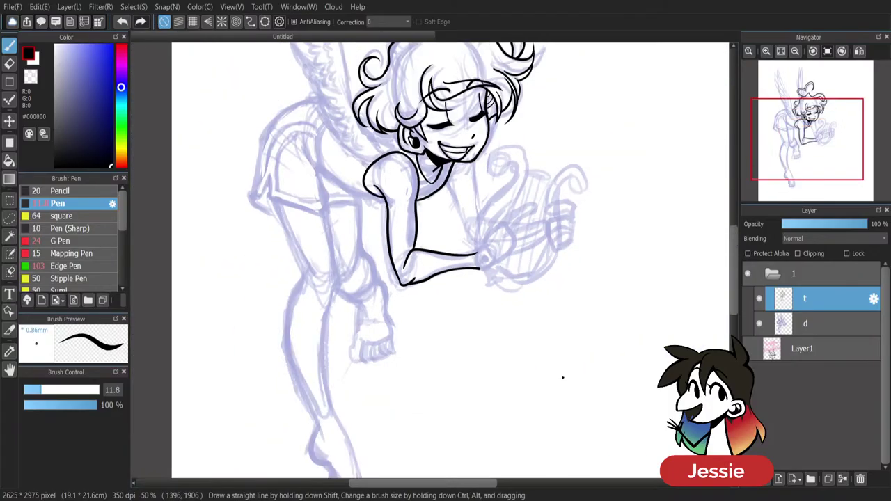
# Try to ink the two edges of the far upper arm, from the chin and the neckline down toward the lyre.
pyautogui.moveTo(737, 247); pyautogui.dragTo(735, 230)
pyautogui.hotkey('ctrl', '+')
pyautogui.hotkey('ctrl', '+')
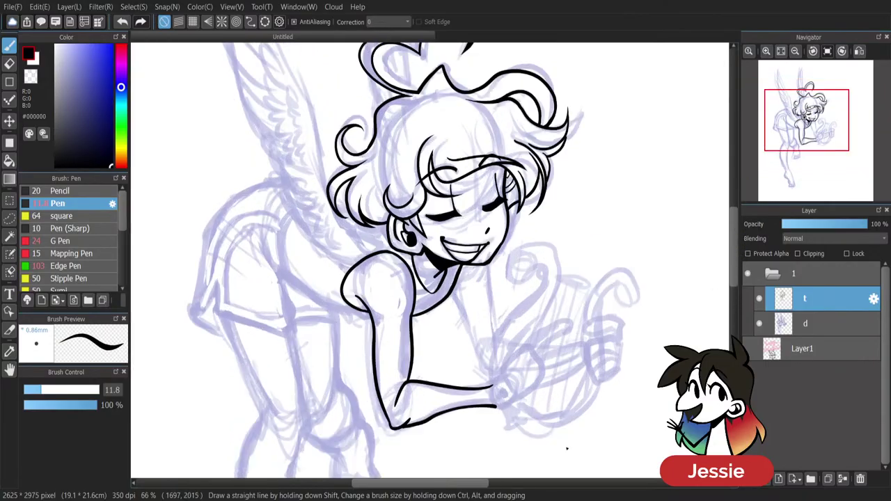
pyautogui.scroll(-3, 740, 250)
pyautogui.hotkey('ctrl', '+')
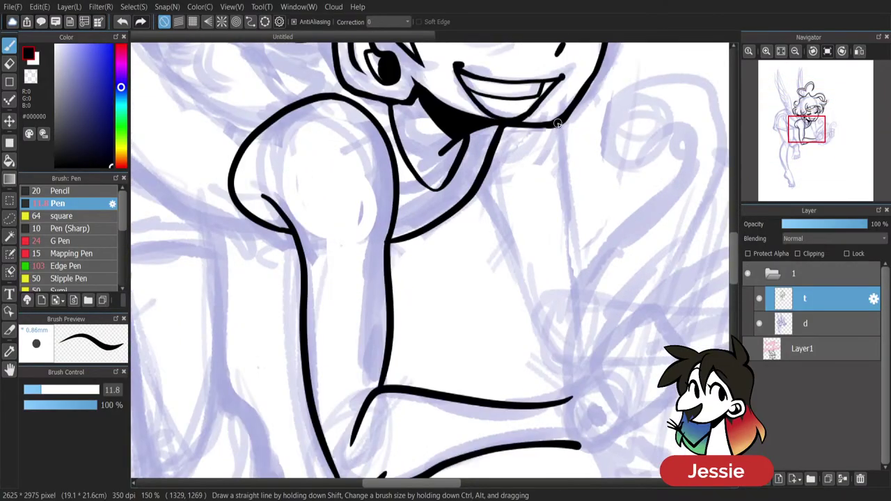
pyautogui.moveTo(559, 133); pyautogui.dragTo(576, 291)
pyautogui.moveTo(478, 197)
pyautogui.mouseDown()
pyautogui.moveTo(509, 275)
pyautogui.moveTo(569, 378)
pyautogui.mouseUp()
pyautogui.hotkey('ctrl', 'z')
pyautogui.moveTo(479, 195); pyautogui.dragTo(555, 353)
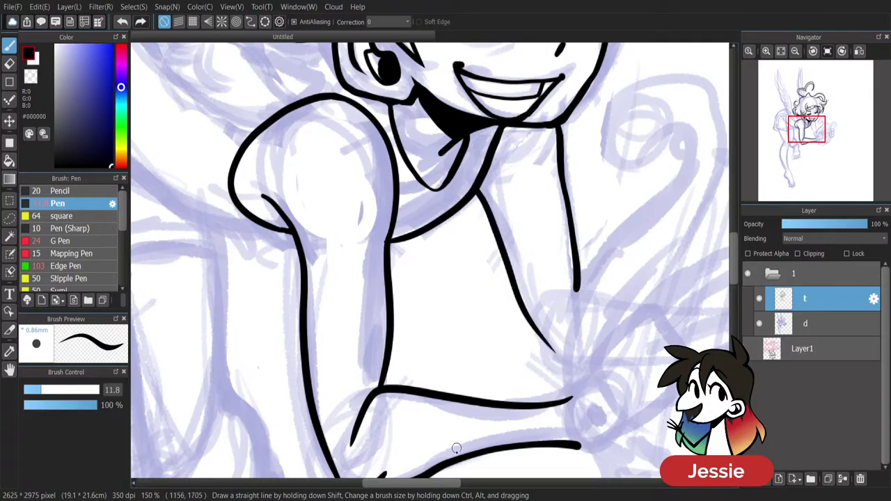
pyautogui.moveTo(451, 482); pyautogui.dragTo(502, 475)
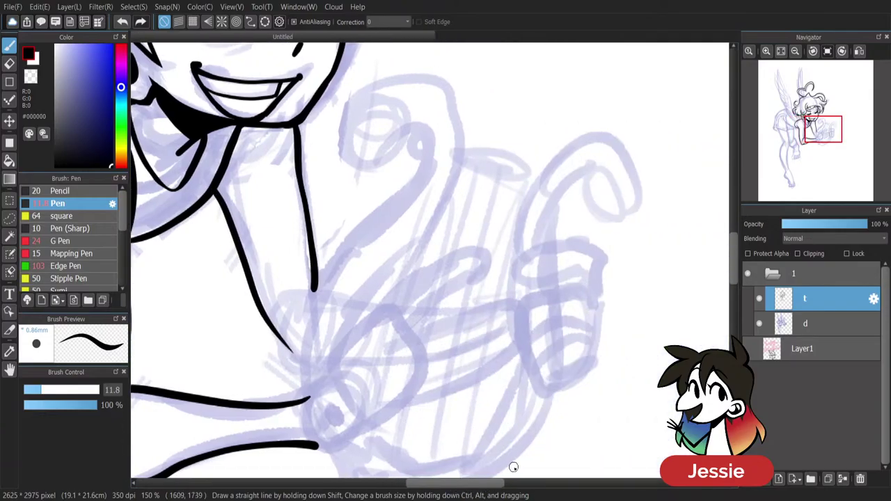
pyautogui.hotkey('ctrl', 'z')
pyautogui.hotkey('ctrl', 'z')
# Ink both edges of the far upper arm from the chin and neckline down to the elbow, rounding the elbow corner.
pyautogui.moveTo(290, 126); pyautogui.dragTo(316, 333)
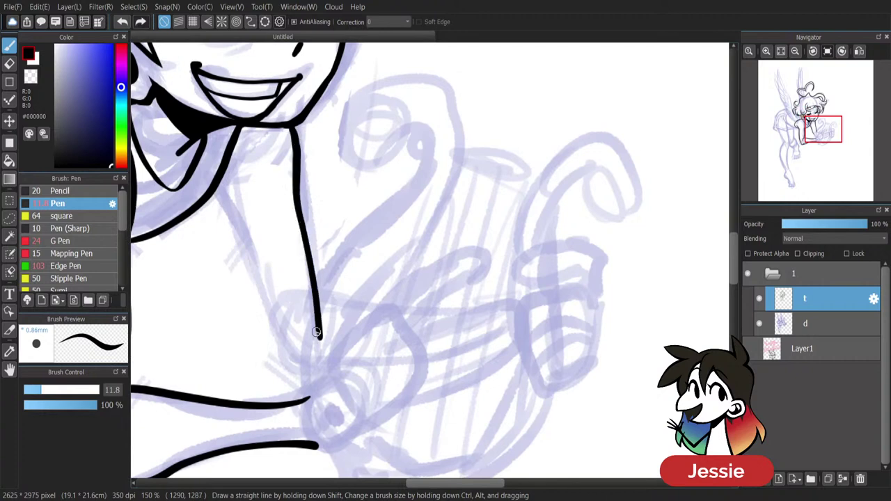
pyautogui.moveTo(216, 193)
pyautogui.mouseDown()
pyautogui.moveTo(272, 348)
pyautogui.moveTo(259, 320)
pyautogui.moveTo(277, 354)
pyautogui.moveTo(317, 369)
pyautogui.mouseUp()
pyautogui.hotkey('ctrl', 'z')
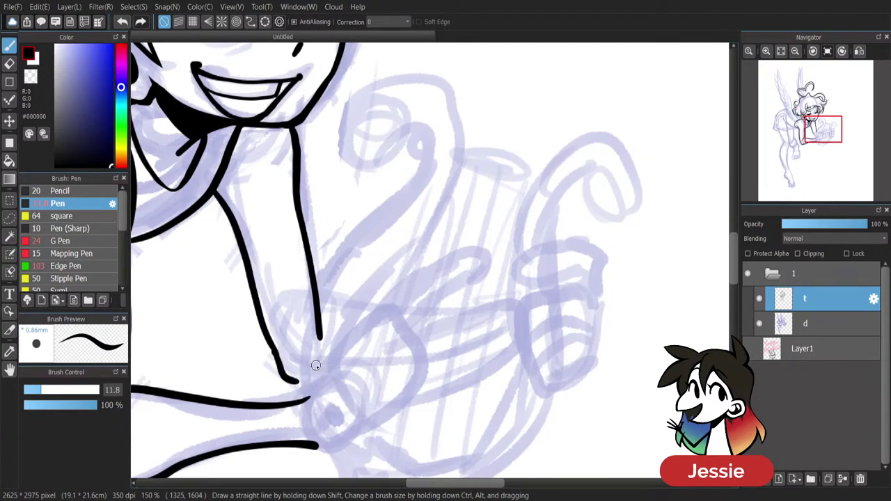
pyautogui.hotkey('ctrl', 'z')
pyautogui.moveTo(273, 345); pyautogui.dragTo(308, 374)
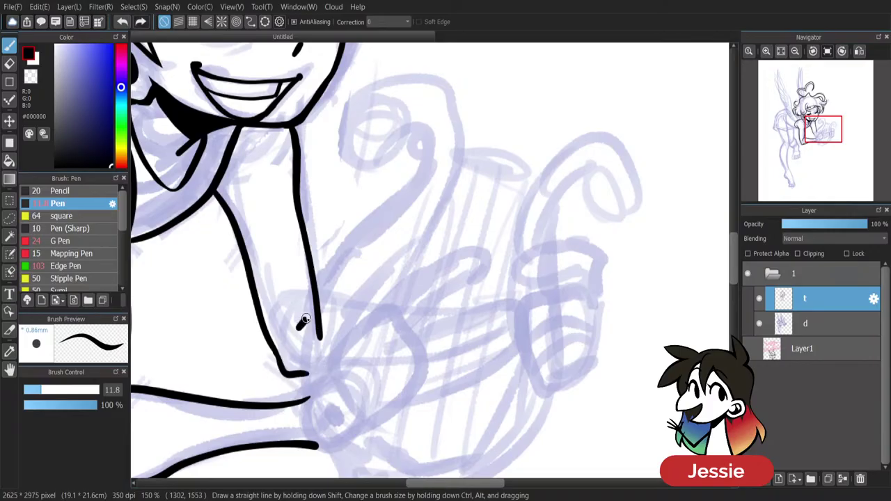
# Ink the far forearm's upper line, curving out of the elbow crease, and its lower line from the elbow to the wrist.
pyautogui.moveTo(306, 322); pyautogui.dragTo(550, 299)
pyautogui.hotkey('ctrl', 'z')
pyautogui.moveTo(293, 328)
pyautogui.mouseDown()
pyautogui.moveTo(407, 312)
pyautogui.moveTo(518, 313)
pyautogui.mouseUp()
pyautogui.moveTo(387, 366); pyautogui.dragTo(542, 346)
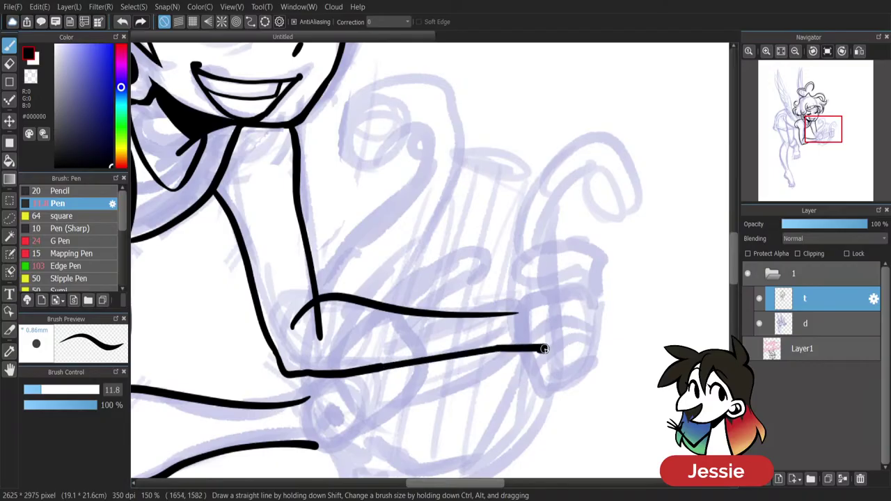
pyautogui.hotkey('ctrl', 'z')
pyautogui.moveTo(287, 377); pyautogui.dragTo(529, 346)
pyautogui.scroll(-4, 575, 360)
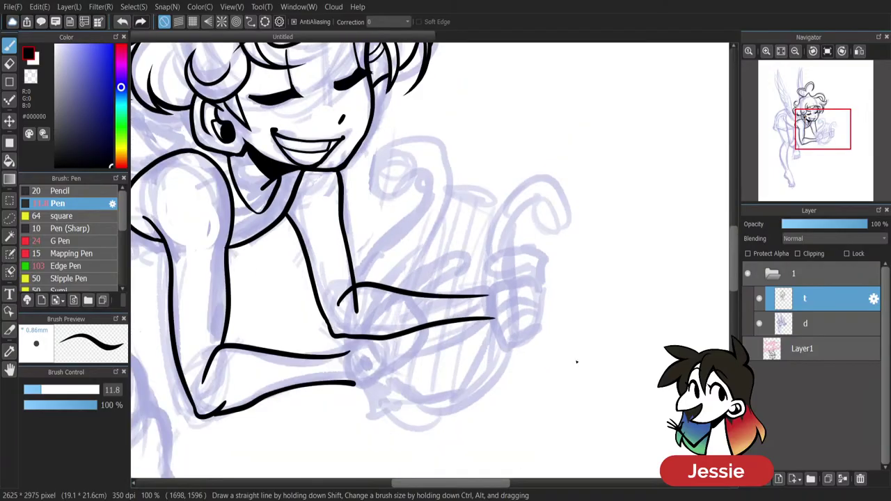
# Erase the overlapping line ends at the far arm's elbow, where the upper arm and forearm lines meet.
pyautogui.scroll(2, 576, 361)
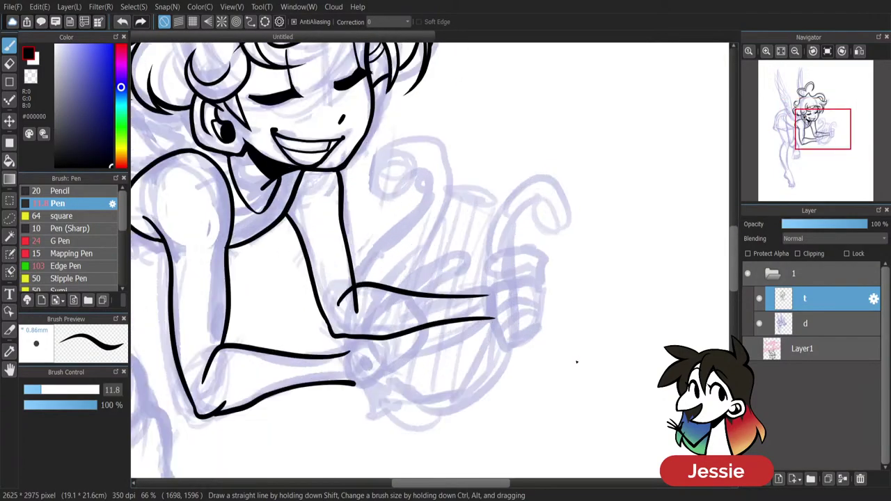
pyautogui.press('e')
pyautogui.scroll(1, 445, 317)
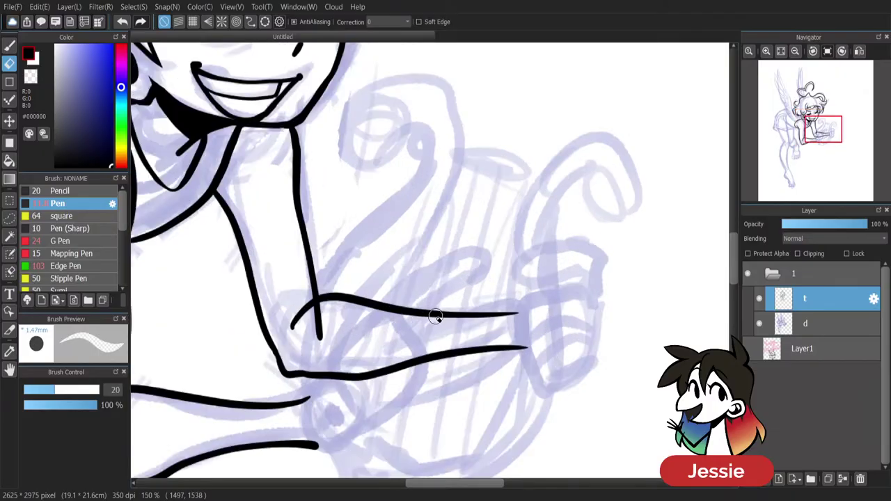
pyautogui.moveTo(318, 318); pyautogui.dragTo(318, 338)
pyautogui.moveTo(291, 312); pyautogui.dragTo(295, 332)
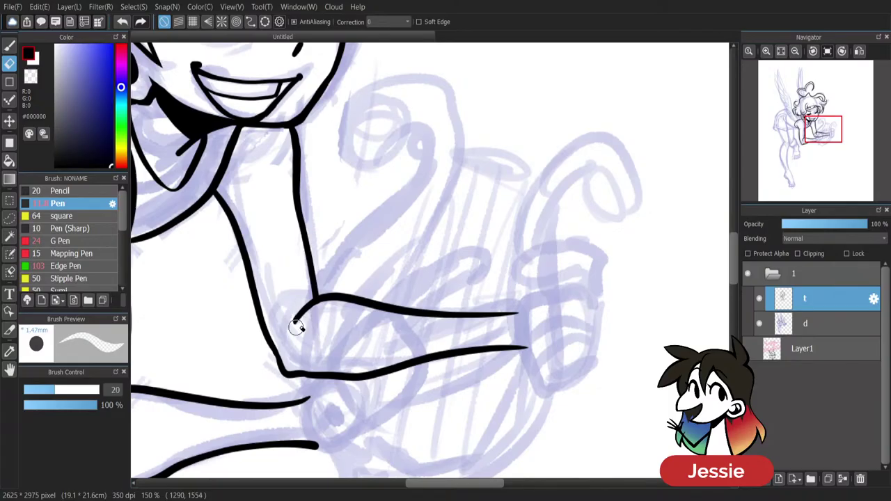
pyautogui.press('b')
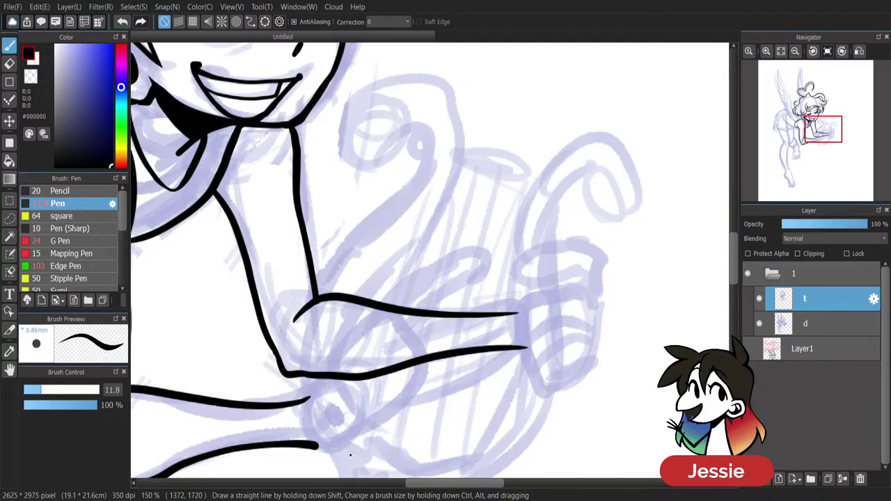
pyautogui.scroll(-4, 350, 455)
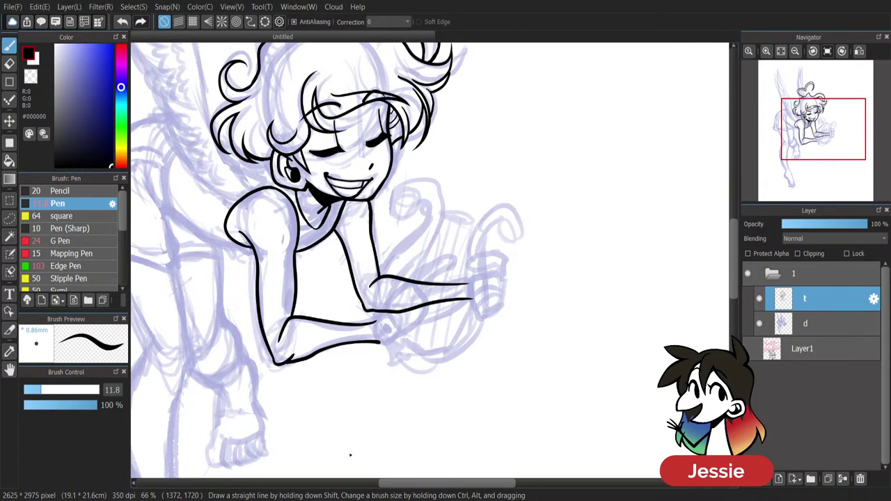
pyautogui.scroll(4, 350, 456)
pyautogui.moveTo(376, 128)
pyautogui.mouseDown()
pyautogui.moveTo(462, 92)
pyautogui.moveTo(460, 182)
pyautogui.mouseUp()
pyautogui.hotkey('ctrl', 'z')
pyautogui.moveTo(374, 132)
pyautogui.mouseDown()
pyautogui.moveTo(398, 183)
pyautogui.moveTo(467, 129)
pyautogui.moveTo(376, 294)
pyautogui.mouseUp()
pyautogui.hotkey('ctrl', 'z')
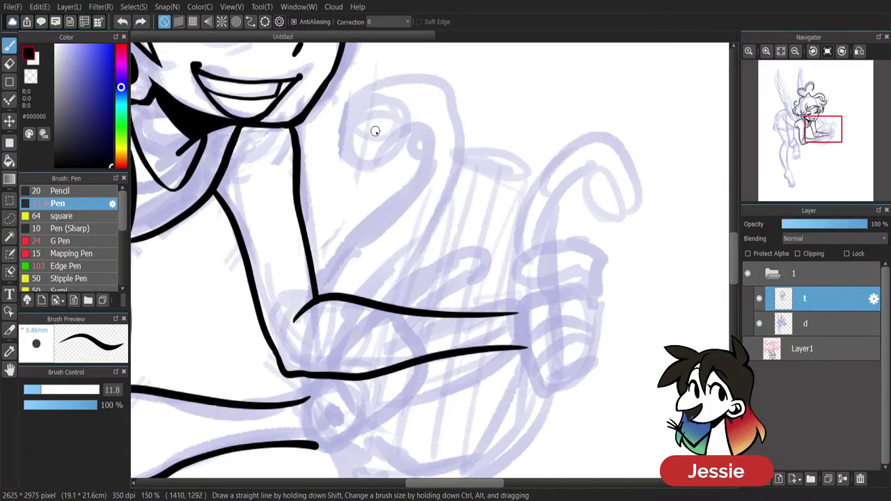
# Ink the lyre's left spiral scroll with the Pen brush and continue its inner edge down across the forearm.
pyautogui.moveTo(375, 132)
pyautogui.mouseDown()
pyautogui.moveTo(419, 161)
pyautogui.moveTo(349, 102)
pyautogui.moveTo(450, 181)
pyautogui.moveTo(337, 454)
pyautogui.mouseUp()
pyautogui.hotkey('ctrl', 'z')
pyautogui.moveTo(452, 122)
pyautogui.mouseDown()
pyautogui.moveTo(358, 320)
pyautogui.moveTo(345, 400)
pyautogui.mouseUp()
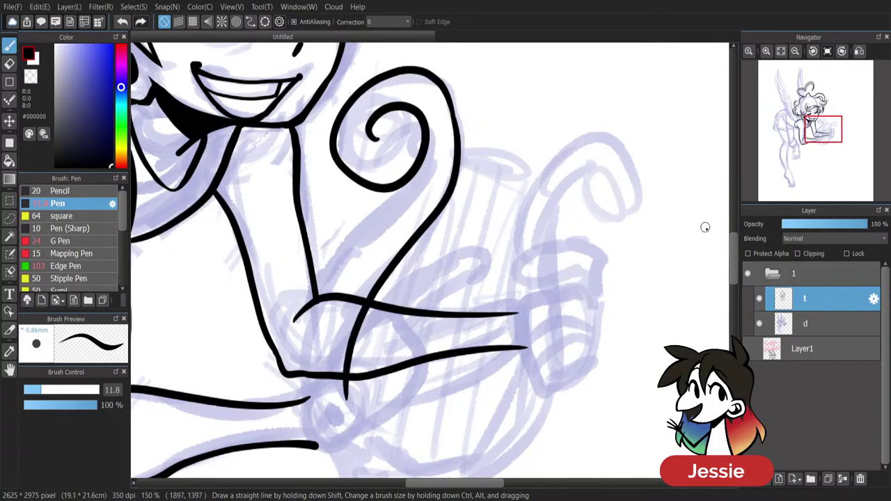
pyautogui.moveTo(736, 249); pyautogui.dragTo(737, 252)
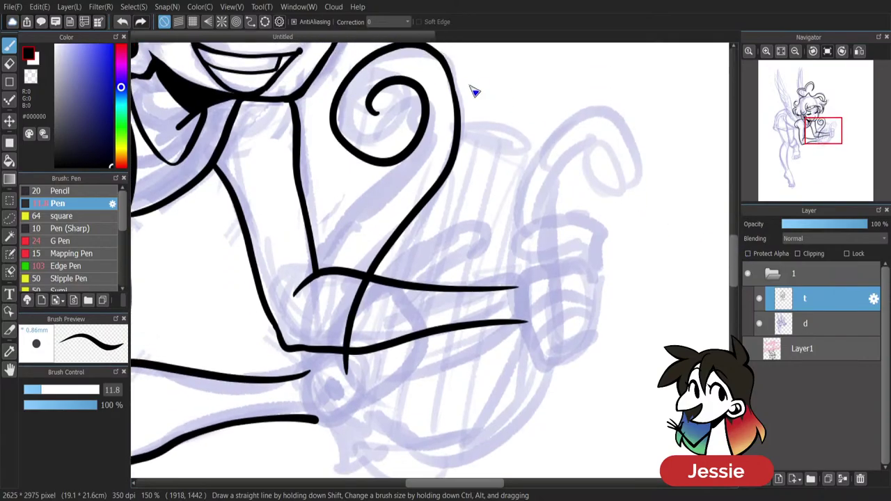
pyautogui.hotkey('ctrl', 'z')
pyautogui.moveTo(451, 87); pyautogui.dragTo(360, 410)
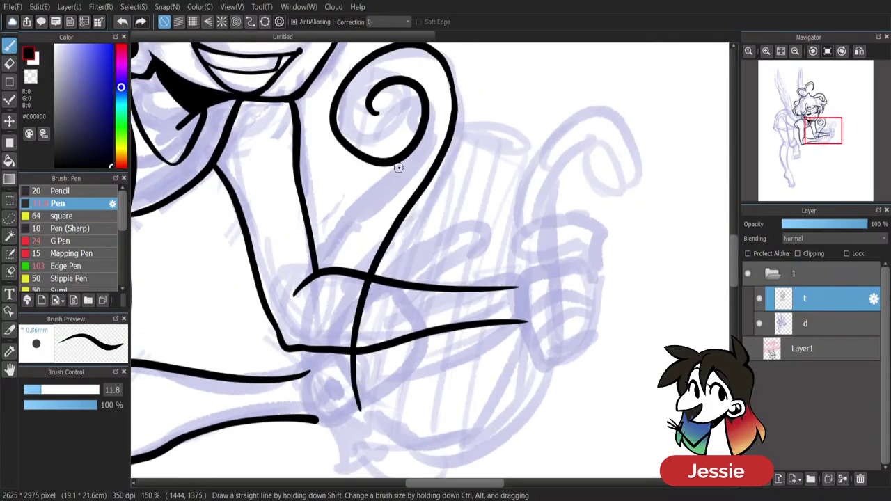
# Ink the outer edge of the lyre's left arm, curving from the underside of the spiral down to the base.
pyautogui.moveTo(397, 160)
pyautogui.mouseDown()
pyautogui.moveTo(318, 324)
pyautogui.moveTo(341, 430)
pyautogui.mouseUp()
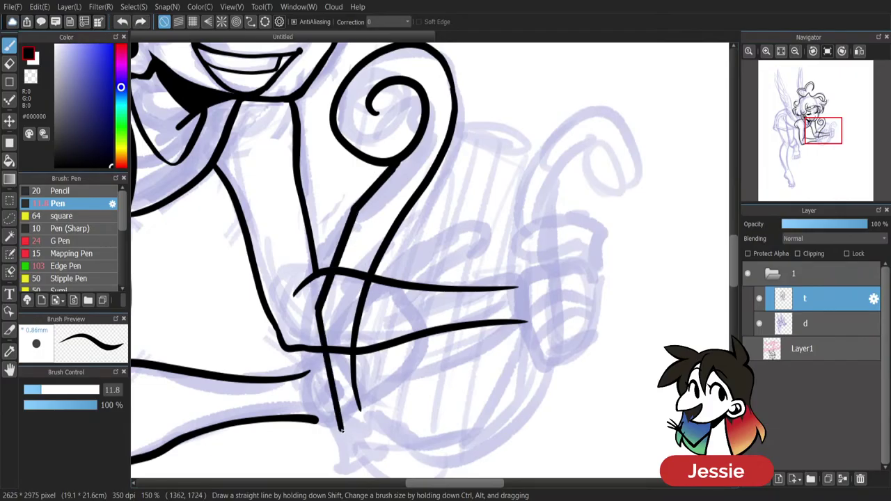
pyautogui.hotkey('ctrl', 'z')
pyautogui.moveTo(397, 162)
pyautogui.mouseDown()
pyautogui.moveTo(384, 183)
pyautogui.moveTo(346, 451)
pyautogui.mouseUp()
pyautogui.hotkey('ctrl', 'z')
pyautogui.moveTo(400, 159); pyautogui.dragTo(360, 451)
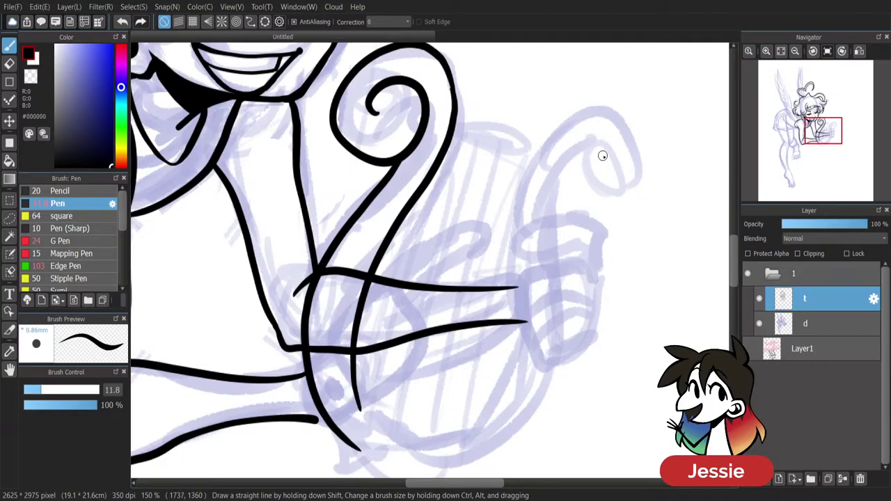
pyautogui.moveTo(604, 151)
pyautogui.mouseDown()
pyautogui.moveTo(584, 155)
pyautogui.moveTo(531, 139)
pyautogui.mouseUp()
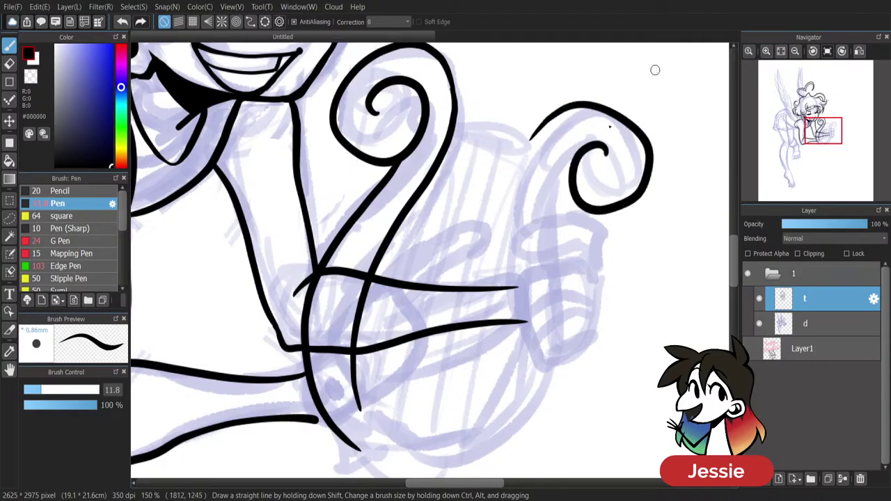
pyautogui.hotkey('ctrl', 'z')
pyautogui.moveTo(603, 166)
pyautogui.mouseDown()
pyautogui.moveTo(586, 148)
pyautogui.moveTo(521, 175)
pyautogui.moveTo(531, 282)
pyautogui.mouseUp()
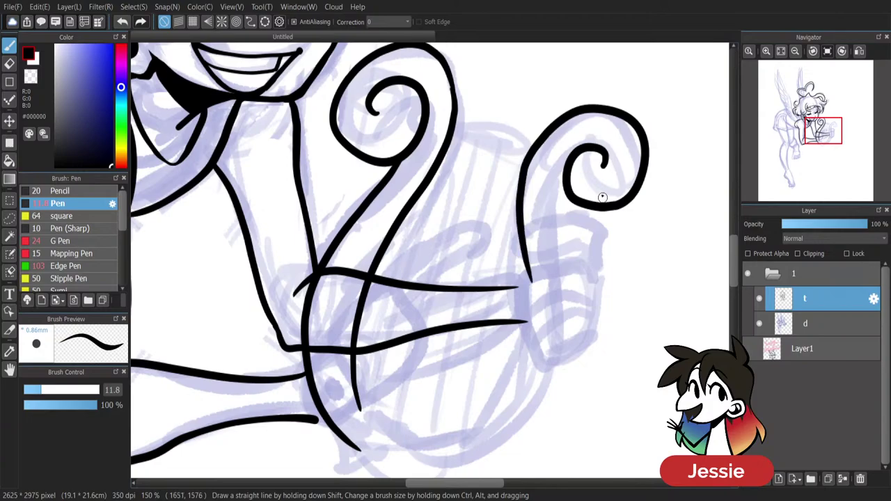
pyautogui.hotkey('ctrl', 'z')
pyautogui.moveTo(609, 156)
pyautogui.mouseDown()
pyautogui.moveTo(573, 153)
pyautogui.moveTo(521, 252)
pyautogui.moveTo(522, 409)
pyautogui.mouseUp()
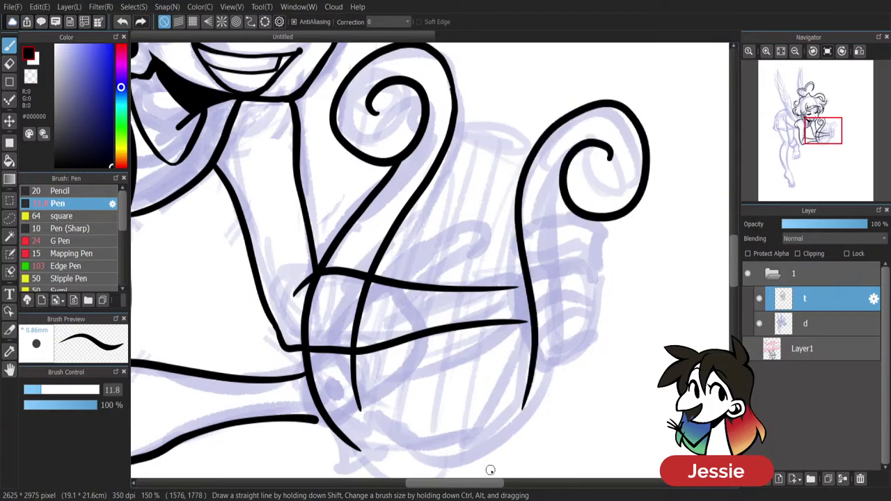
pyautogui.moveTo(562, 188)
pyautogui.mouseDown()
pyautogui.moveTo(567, 317)
pyautogui.moveTo(512, 462)
pyautogui.mouseUp()
pyautogui.hotkey('ctrl', 'z')
pyautogui.hotkey('ctrl', 'z')
# Ink the lyre's right arm with its spiral and both edges, and trim the lower end of the inner edge.
pyautogui.moveTo(601, 148)
pyautogui.mouseDown()
pyautogui.moveTo(610, 107)
pyautogui.moveTo(481, 422)
pyautogui.moveTo(414, 452)
pyautogui.mouseUp()
pyautogui.moveTo(568, 181)
pyautogui.mouseDown()
pyautogui.moveTo(547, 221)
pyautogui.moveTo(553, 298)
pyautogui.moveTo(503, 457)
pyautogui.mouseUp()
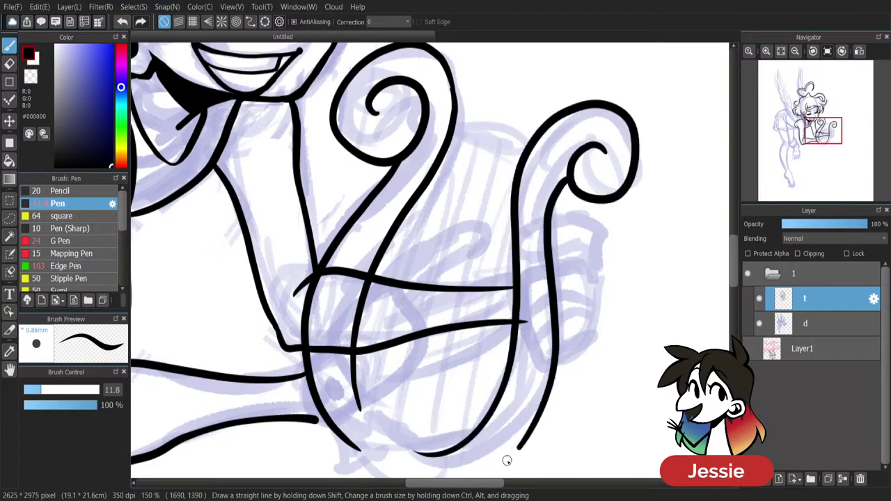
pyautogui.moveTo(738, 240); pyautogui.dragTo(736, 278)
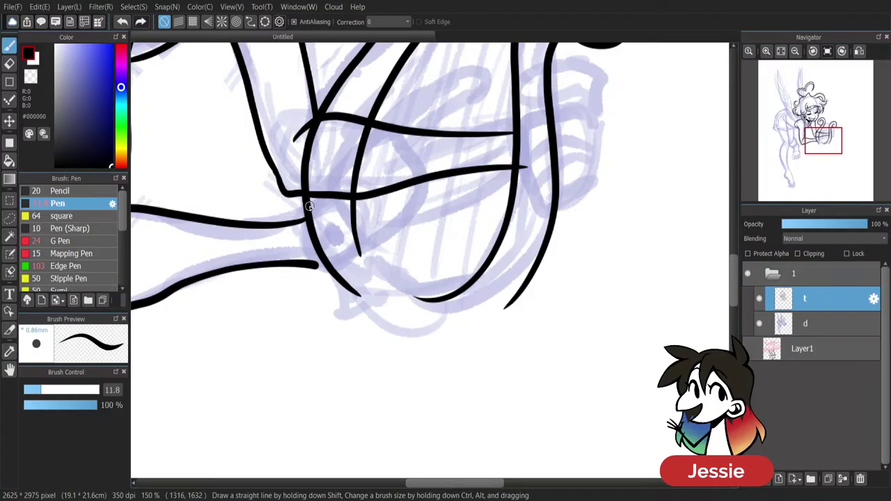
pyautogui.press('e')
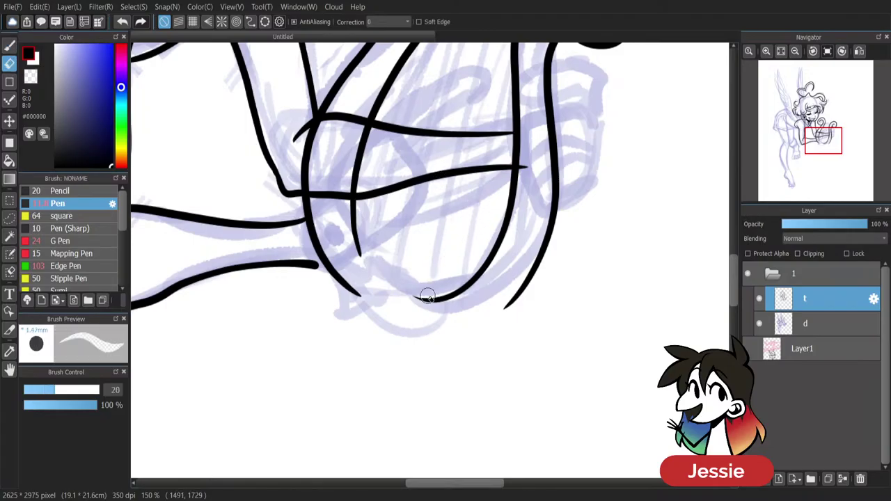
pyautogui.moveTo(428, 296)
pyautogui.mouseDown()
pyautogui.moveTo(437, 302)
pyautogui.moveTo(477, 280)
pyautogui.mouseUp()
pyautogui.press('p')
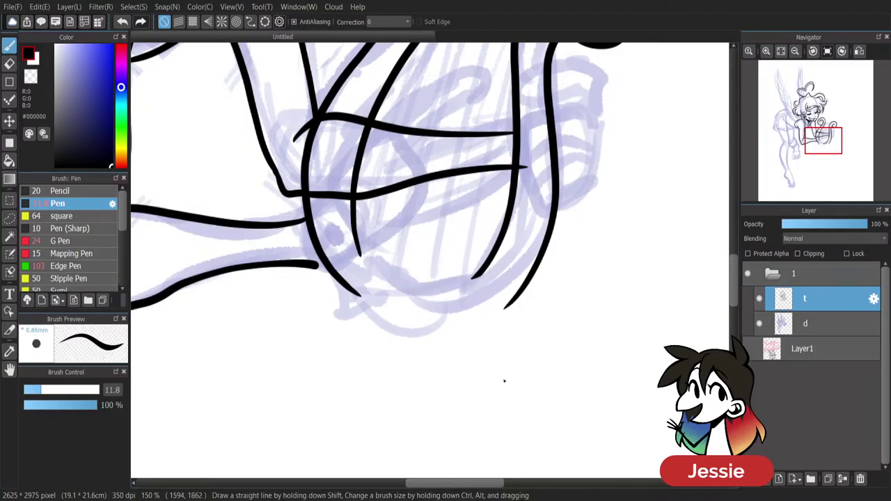
# Erase the forearm lines inside the lyre's left arm and the lower forearm line's overshoot at the right arm.
pyautogui.press('e')
pyautogui.moveTo(527, 159); pyautogui.dragTo(527, 168)
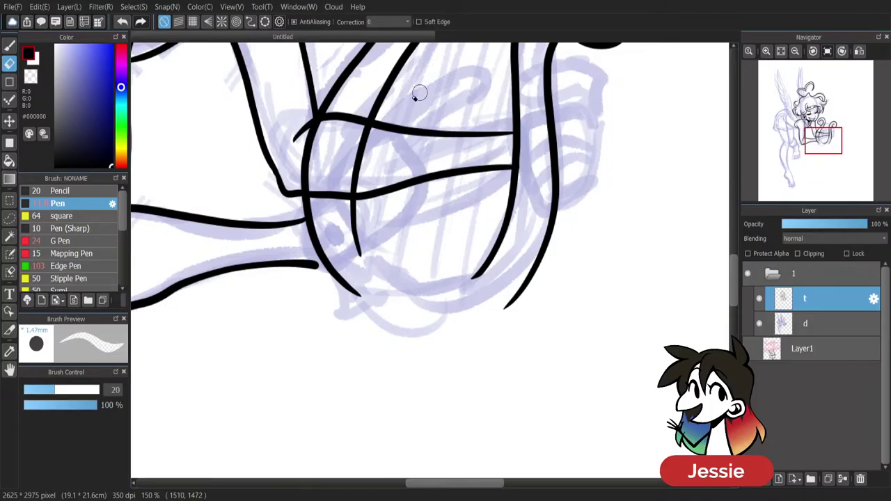
pyautogui.moveTo(319, 124)
pyautogui.mouseDown()
pyautogui.moveTo(350, 111)
pyautogui.moveTo(359, 123)
pyautogui.mouseUp()
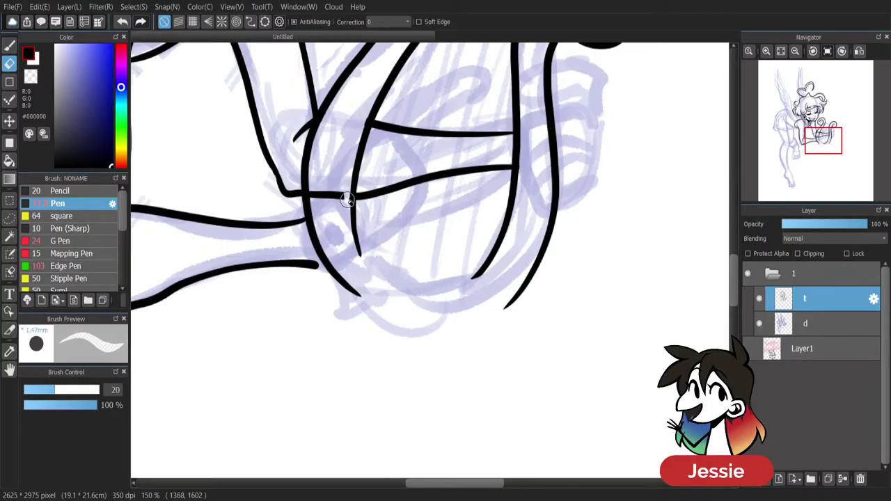
pyautogui.moveTo(348, 200)
pyautogui.mouseDown()
pyautogui.moveTo(342, 191)
pyautogui.moveTo(315, 204)
pyautogui.mouseUp()
pyautogui.press('b')
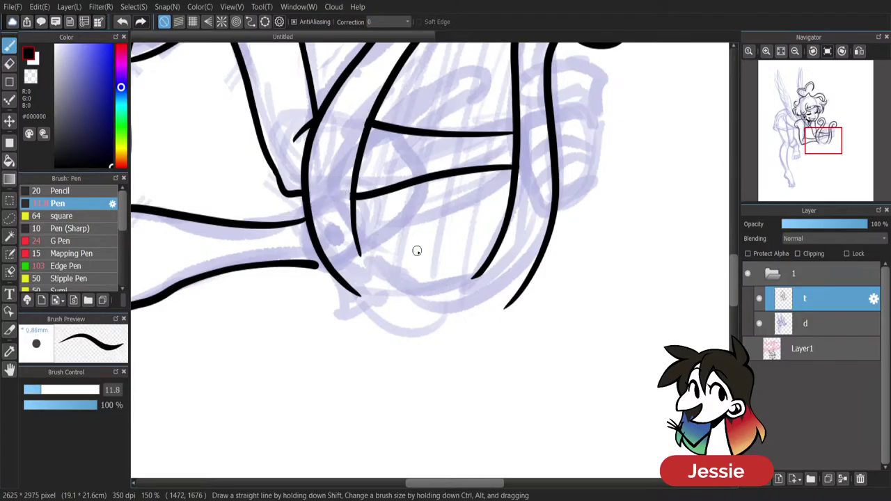
pyautogui.moveTo(411, 324)
pyautogui.mouseDown()
pyautogui.moveTo(382, 277)
pyautogui.moveTo(422, 270)
pyautogui.moveTo(410, 327)
pyautogui.mouseUp()
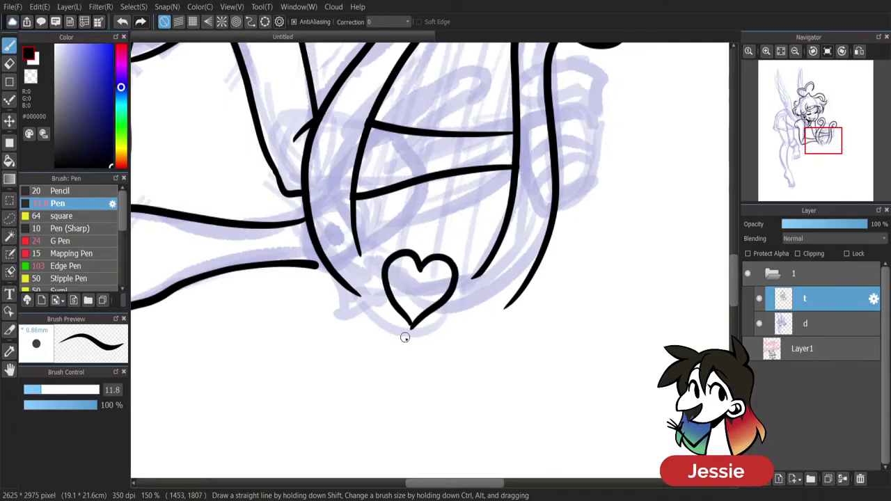
pyautogui.hotkey('ctrl', 'z')
pyautogui.hotkey('ctrl', 'z')
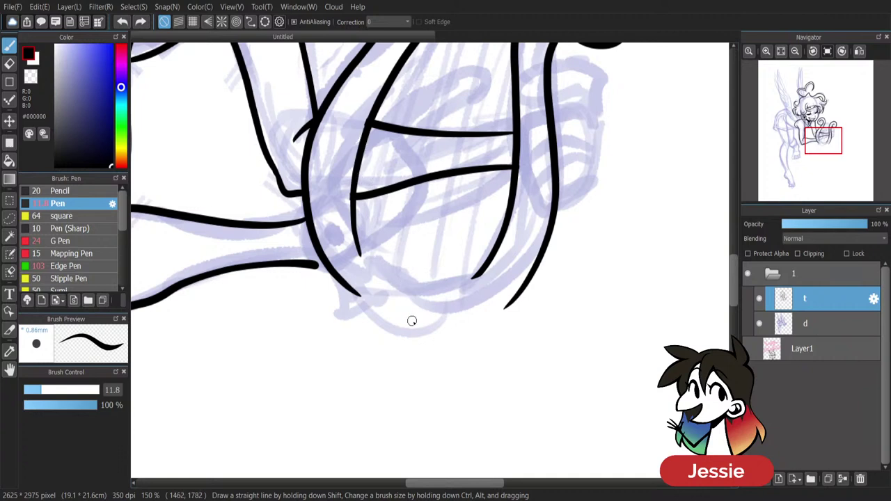
pyautogui.moveTo(415, 326)
pyautogui.mouseDown()
pyautogui.moveTo(411, 254)
pyautogui.moveTo(430, 286)
pyautogui.mouseUp()
pyautogui.hotkey('ctrl', 'z')
pyautogui.moveTo(411, 330)
pyautogui.mouseDown()
pyautogui.moveTo(418, 269)
pyautogui.moveTo(416, 282)
pyautogui.moveTo(420, 275)
pyautogui.moveTo(446, 301)
pyautogui.moveTo(417, 282)
pyautogui.moveTo(451, 280)
pyautogui.moveTo(412, 332)
pyautogui.mouseUp()
pyautogui.hotkey('ctrl', 'z')
pyautogui.hotkey('ctrl', 'z')
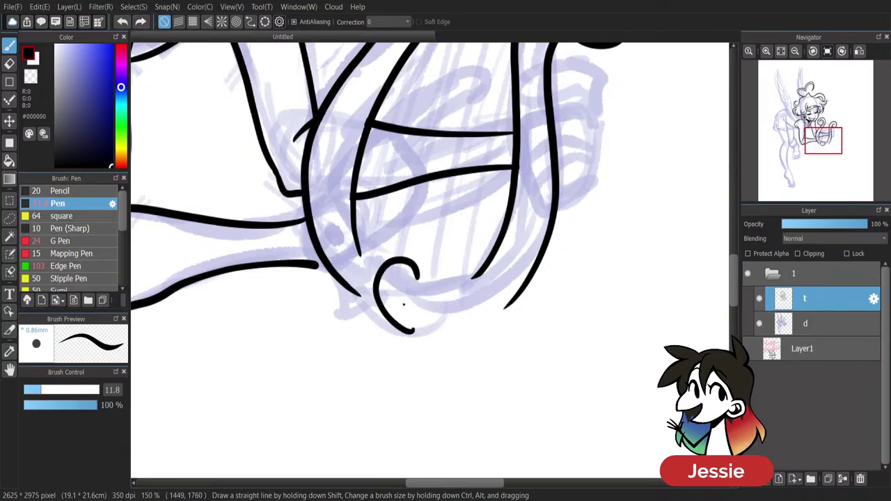
pyautogui.moveTo(416, 281)
pyautogui.mouseDown()
pyautogui.moveTo(455, 293)
pyautogui.moveTo(410, 308)
pyautogui.moveTo(446, 310)
pyautogui.moveTo(410, 326)
pyautogui.moveTo(386, 316)
pyautogui.moveTo(416, 333)
pyautogui.mouseUp()
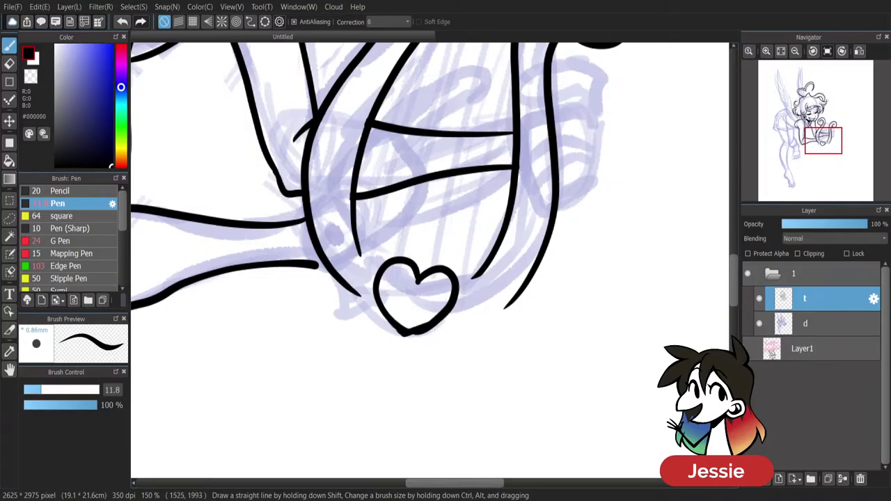
pyautogui.hotkey('ctrl', 'z')
pyautogui.moveTo(393, 321); pyautogui.dragTo(444, 319)
pyautogui.press('e')
pyautogui.moveTo(381, 307)
pyautogui.mouseDown()
pyautogui.moveTo(371, 294)
pyautogui.moveTo(397, 246)
pyautogui.moveTo(414, 361)
pyautogui.moveTo(448, 300)
pyautogui.moveTo(449, 331)
pyautogui.moveTo(422, 274)
pyautogui.moveTo(406, 337)
pyautogui.moveTo(417, 280)
pyautogui.moveTo(441, 312)
pyautogui.mouseUp()
pyautogui.press('b')
pyautogui.hotkey('ctrl', 'z')
pyautogui.hotkey('ctrl', 'z')
# Ink a small heart at the lyre's base between its two arms and clean up the bottom tip.
pyautogui.moveTo(441, 277); pyautogui.dragTo(439, 316)
pyautogui.hotkey('ctrl', 'z')
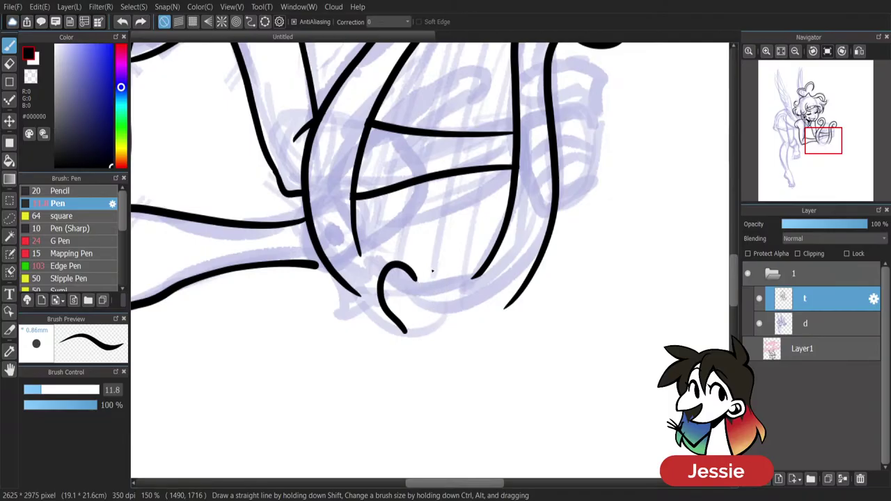
pyautogui.moveTo(419, 282)
pyautogui.mouseDown()
pyautogui.moveTo(449, 302)
pyautogui.moveTo(399, 329)
pyautogui.mouseUp()
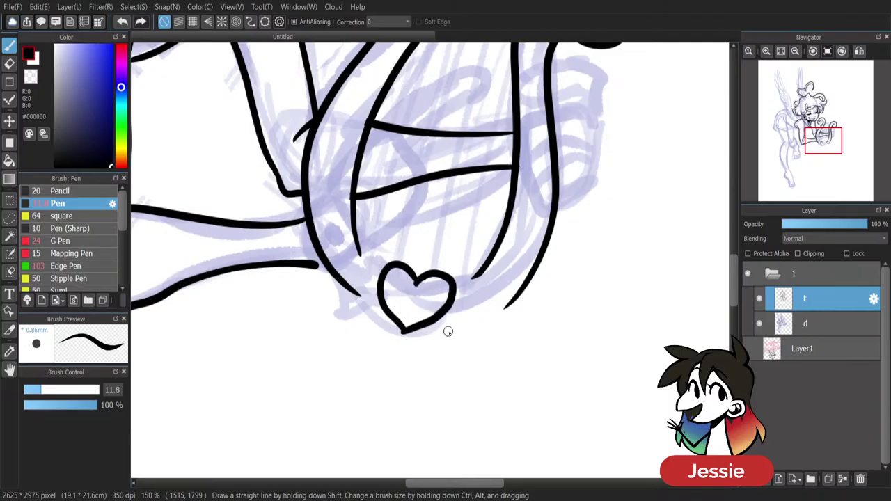
pyautogui.press('e')
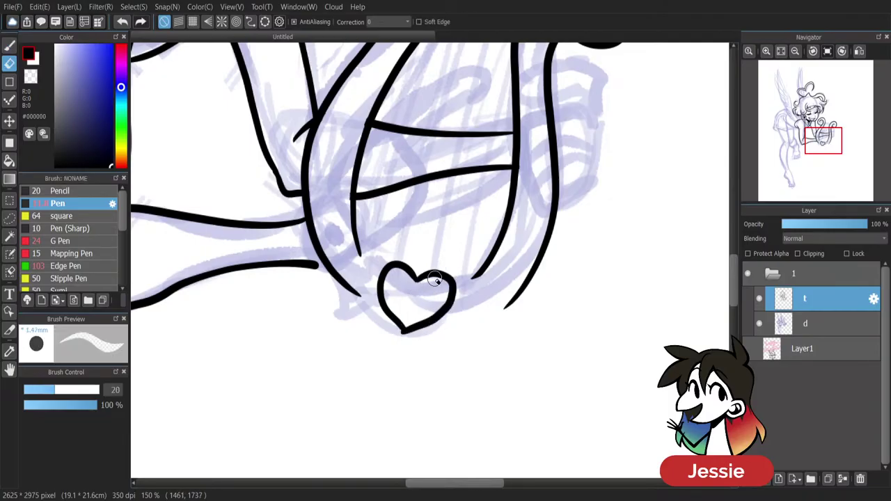
pyautogui.press('p')
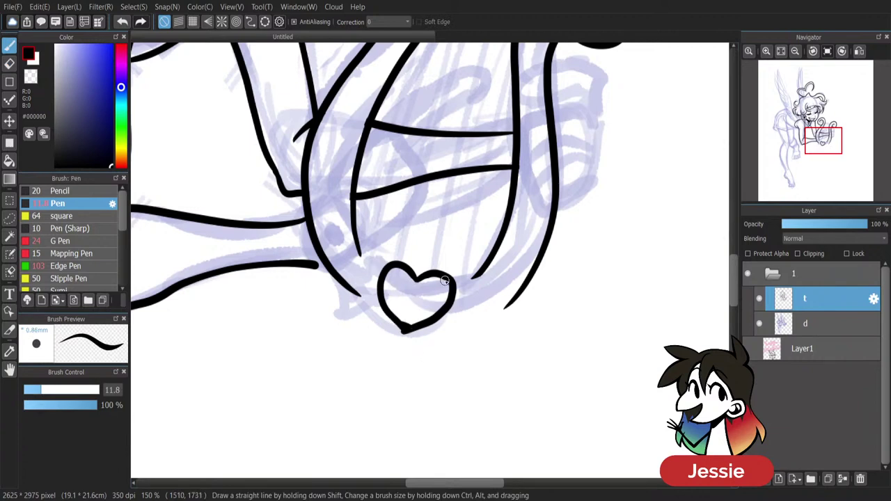
pyautogui.hotkey('ctrl', 'z')
pyautogui.press('e')
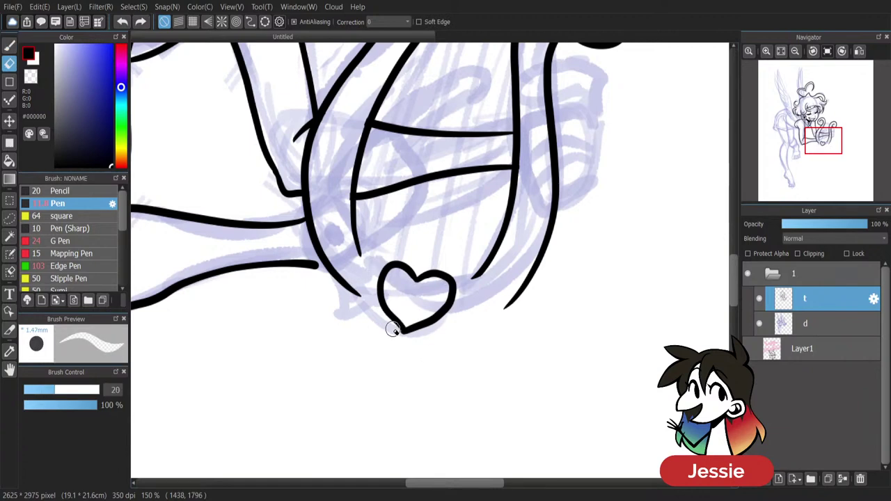
# Extend both edges of the lyre's left arm to meet the heart and clean up the joins.
pyautogui.press('b')
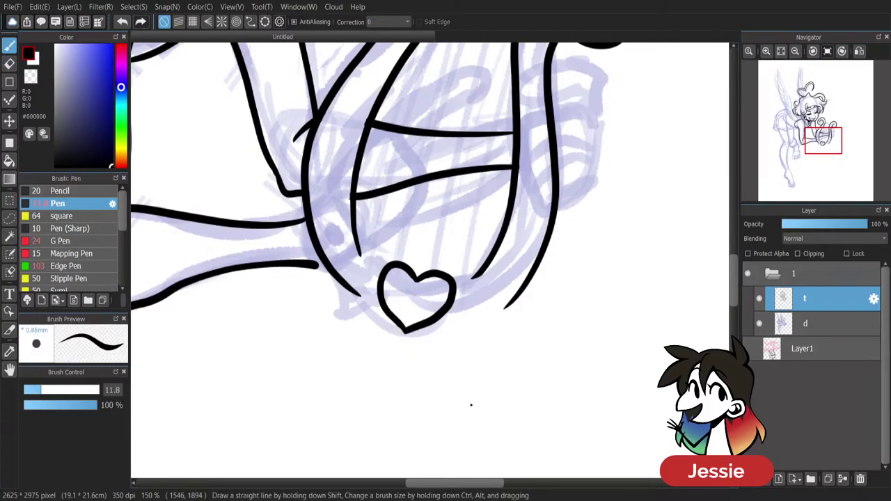
pyautogui.moveTo(357, 243); pyautogui.dragTo(380, 262)
pyautogui.moveTo(351, 291); pyautogui.dragTo(378, 301)
pyautogui.press('e')
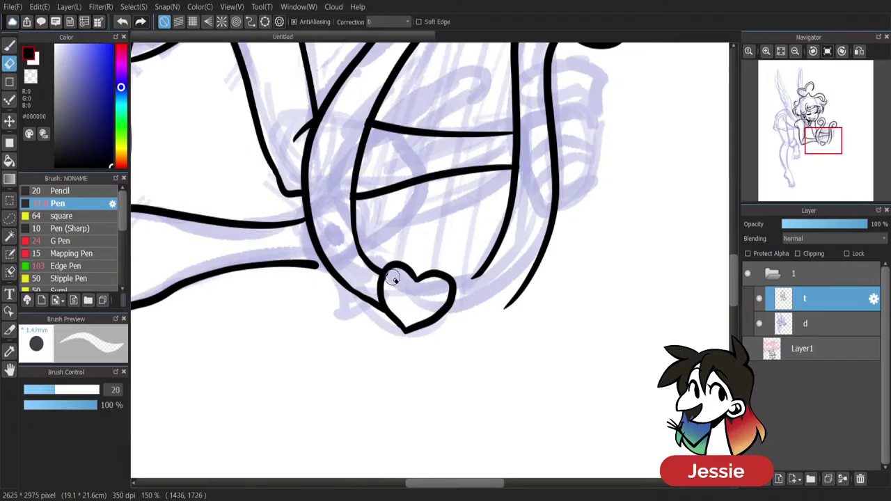
pyautogui.press('b')
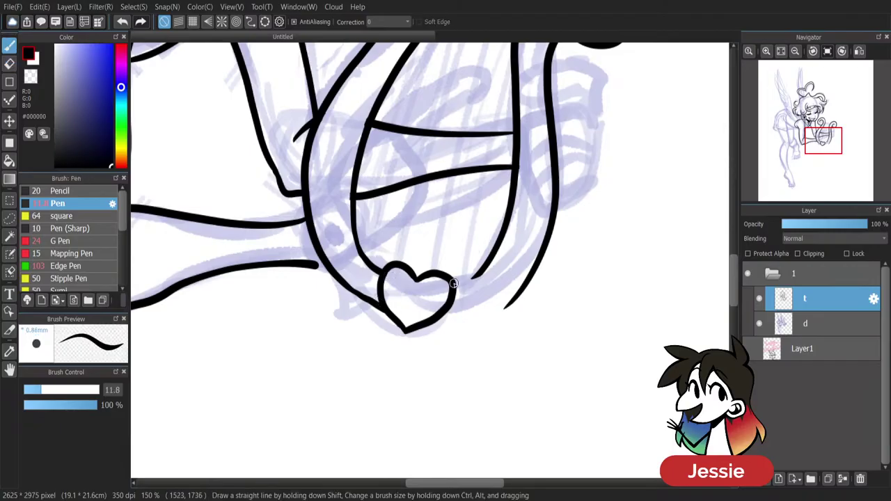
# Extend the inner and outer edges of the lyre's right arm in curves that meet the heart.
pyautogui.moveTo(453, 283); pyautogui.dragTo(520, 209)
pyautogui.moveTo(442, 315); pyautogui.dragTo(522, 296)
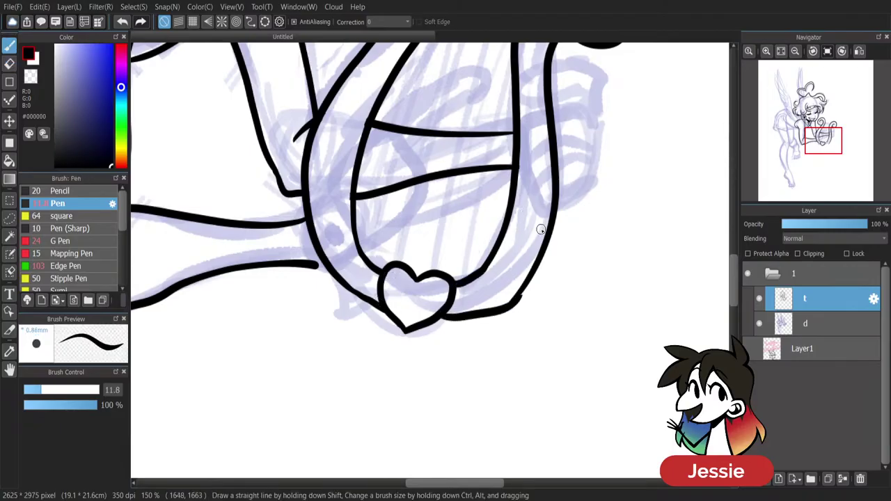
pyautogui.hotkey('ctrl', 'z')
pyautogui.moveTo(440, 321)
pyautogui.mouseDown()
pyautogui.moveTo(515, 301)
pyautogui.moveTo(502, 305)
pyautogui.mouseUp()
pyautogui.hotkey('ctrl', 'z')
pyautogui.hotkey('ctrl', '-')
pyautogui.hotkey('ctrl', '-')
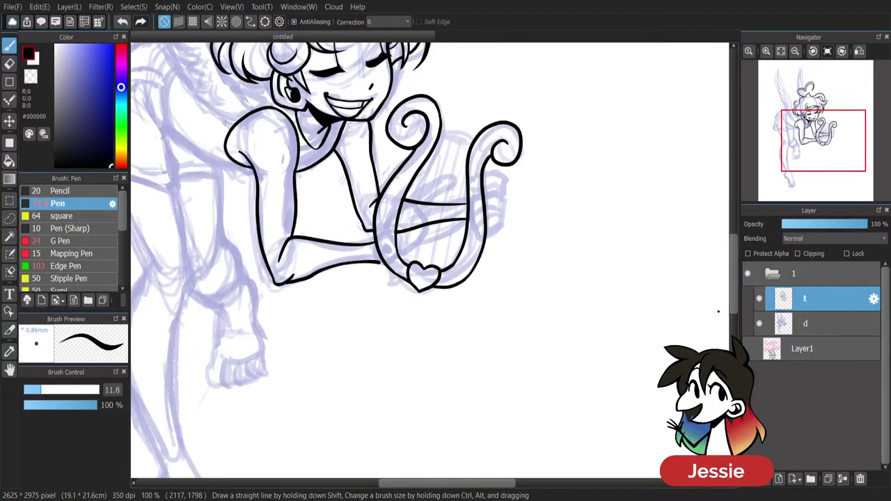
# Erase the lyre's entire right arm, including its scroll, up to the heart at the base.
pyautogui.hotkey('ctrl', '+')
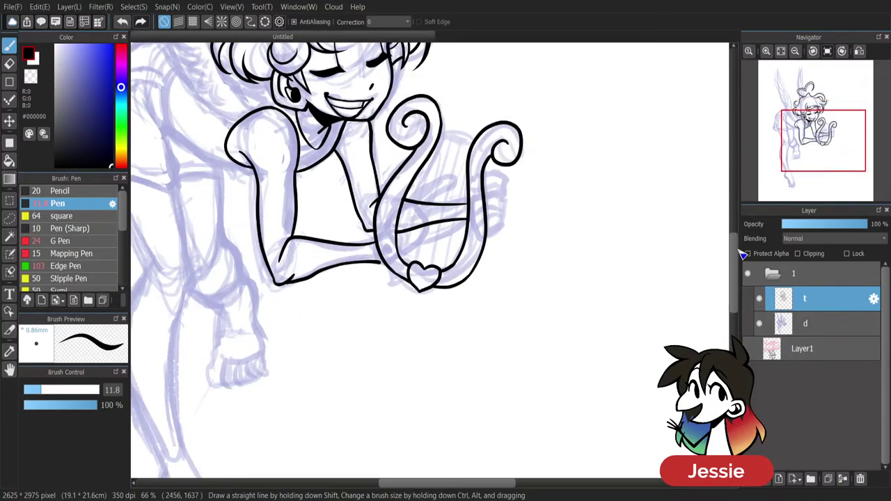
pyautogui.moveTo(733, 263); pyautogui.dragTo(733, 245)
pyautogui.hotkey('ctrl', '+')
pyautogui.press('e')
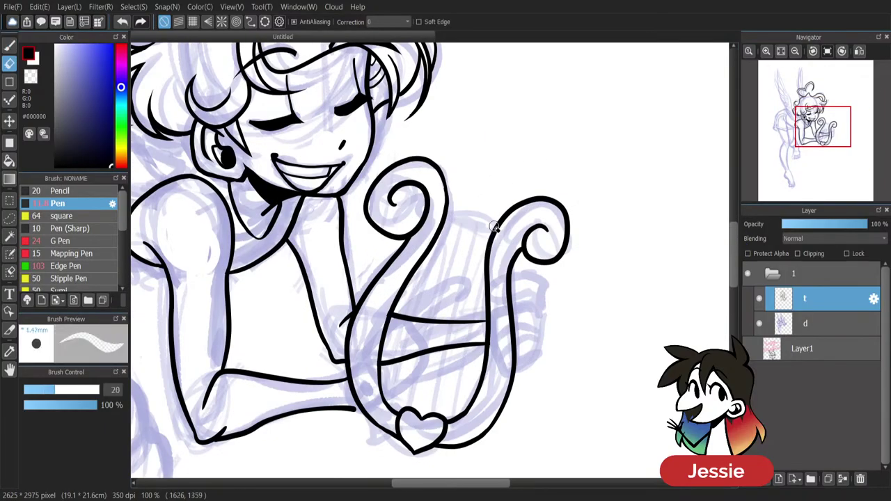
pyautogui.moveTo(492, 234)
pyautogui.mouseDown()
pyautogui.moveTo(485, 269)
pyautogui.moveTo(494, 309)
pyautogui.moveTo(481, 377)
pyautogui.moveTo(465, 424)
pyautogui.moveTo(451, 421)
pyautogui.moveTo(442, 454)
pyautogui.moveTo(447, 444)
pyautogui.moveTo(437, 451)
pyautogui.moveTo(469, 443)
pyautogui.moveTo(470, 407)
pyautogui.moveTo(493, 364)
pyautogui.moveTo(482, 450)
pyautogui.moveTo(522, 351)
pyautogui.moveTo(525, 313)
pyautogui.moveTo(507, 297)
pyautogui.moveTo(495, 206)
pyautogui.moveTo(507, 292)
pyautogui.moveTo(519, 311)
pyautogui.moveTo(538, 200)
pyautogui.moveTo(541, 290)
pyautogui.moveTo(554, 256)
pyautogui.mouseUp()
pyautogui.moveTo(552, 191)
pyautogui.mouseDown()
pyautogui.moveTo(527, 203)
pyautogui.moveTo(541, 255)
pyautogui.mouseUp()
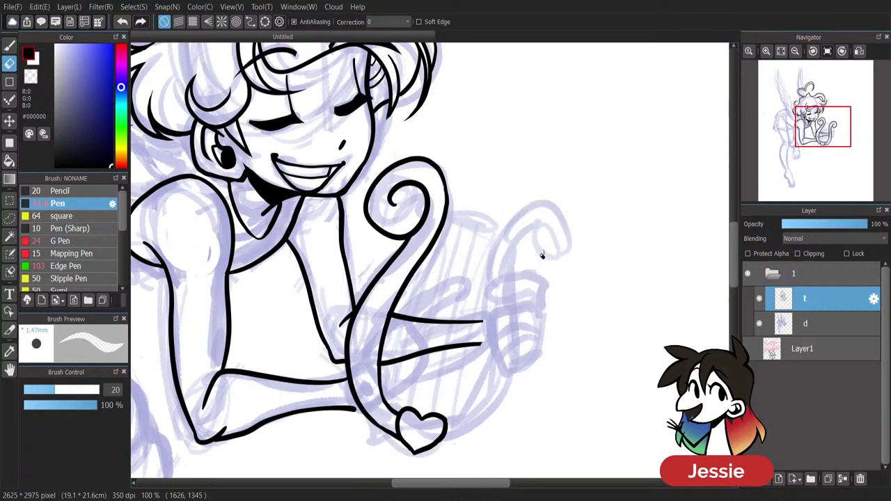
# Lasso the lyre's left arm with its scroll and copy it onto a new layer, clearing the selection.
pyautogui.press('b')
pyautogui.click(9, 218)
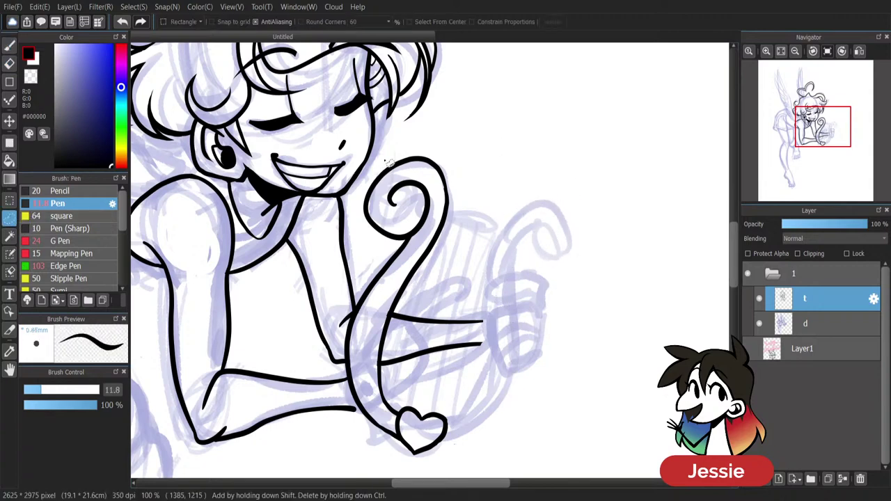
pyautogui.moveTo(381, 159)
pyautogui.mouseDown()
pyautogui.moveTo(360, 206)
pyautogui.moveTo(376, 261)
pyautogui.moveTo(363, 292)
pyautogui.mouseUp()
pyautogui.moveTo(350, 367)
pyautogui.mouseDown()
pyautogui.moveTo(359, 412)
pyautogui.moveTo(403, 471)
pyautogui.moveTo(395, 418)
pyautogui.mouseUp()
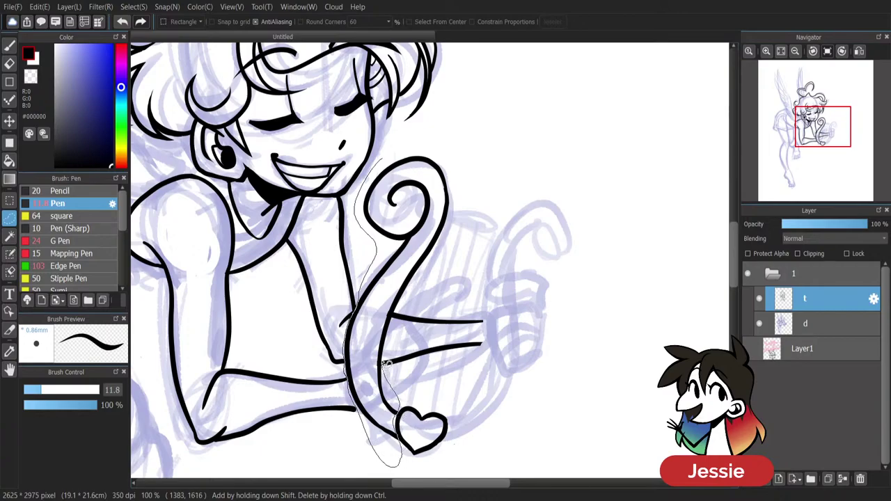
pyautogui.moveTo(386, 363)
pyautogui.mouseDown()
pyautogui.moveTo(469, 149)
pyautogui.moveTo(392, 145)
pyautogui.mouseUp()
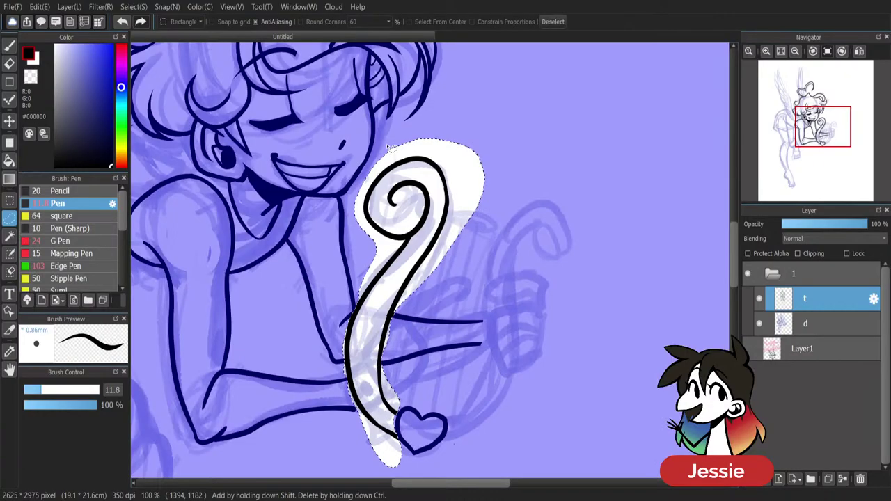
pyautogui.hotkey('ctrl', 'shift', 'n')
pyautogui.hotkey('ctrl', 'd')
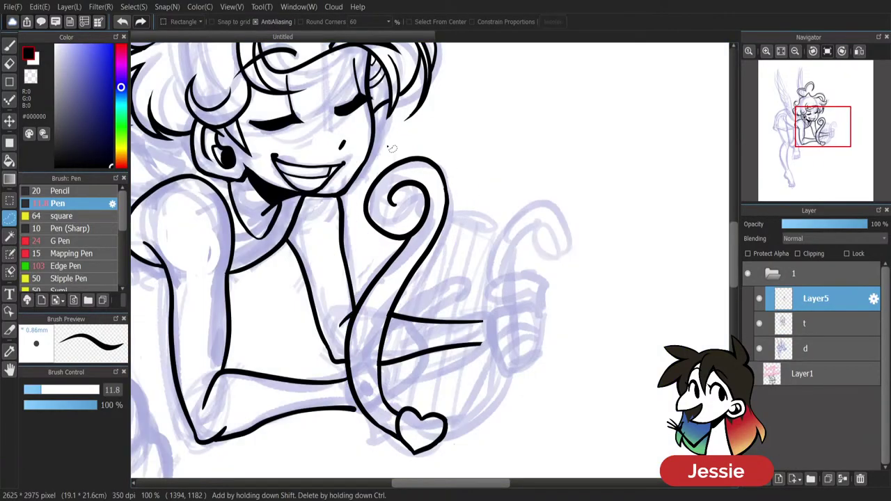
# Move the copied arm across the lyre, flip it horizontally and rotate it to meet the heart as the right arm.
pyautogui.press('v')
pyautogui.moveTo(464, 224); pyautogui.dragTo(564, 219)
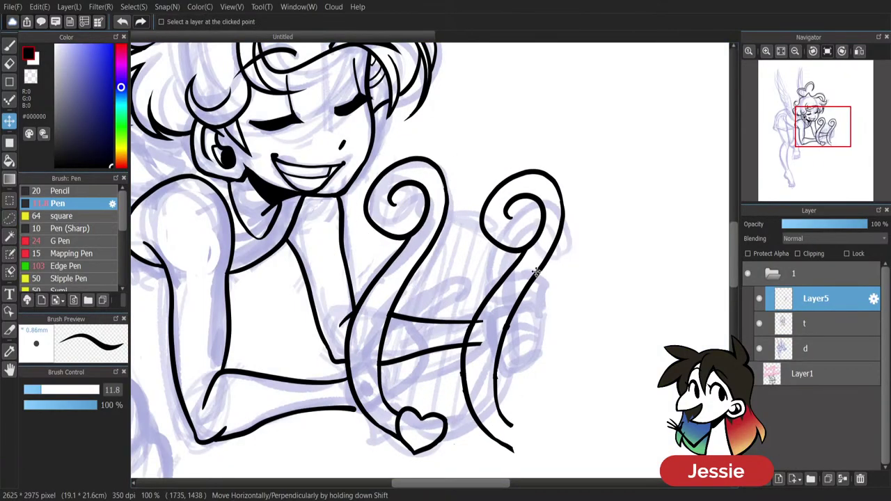
pyautogui.moveTo(536, 273); pyautogui.dragTo(538, 278)
pyautogui.hotkey('ctrl', 't')
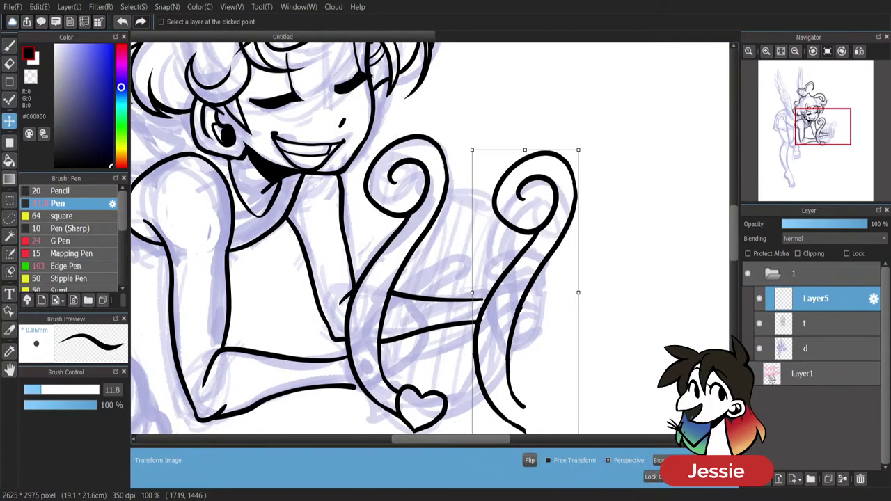
pyautogui.click(529, 461)
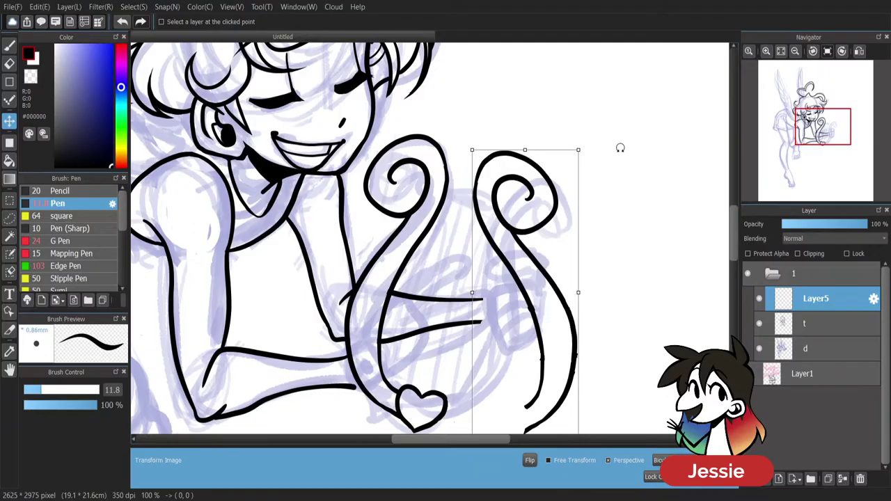
pyautogui.moveTo(620, 148); pyautogui.dragTo(672, 201)
pyautogui.moveTo(552, 265); pyautogui.dragTo(517, 276)
pyautogui.moveTo(629, 209); pyautogui.dragTo(636, 218)
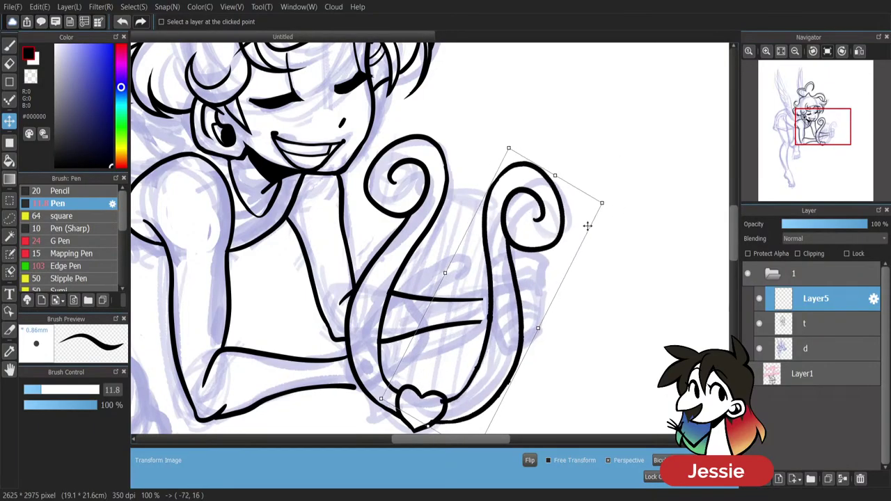
pyautogui.moveTo(509, 283); pyautogui.dragTo(513, 285)
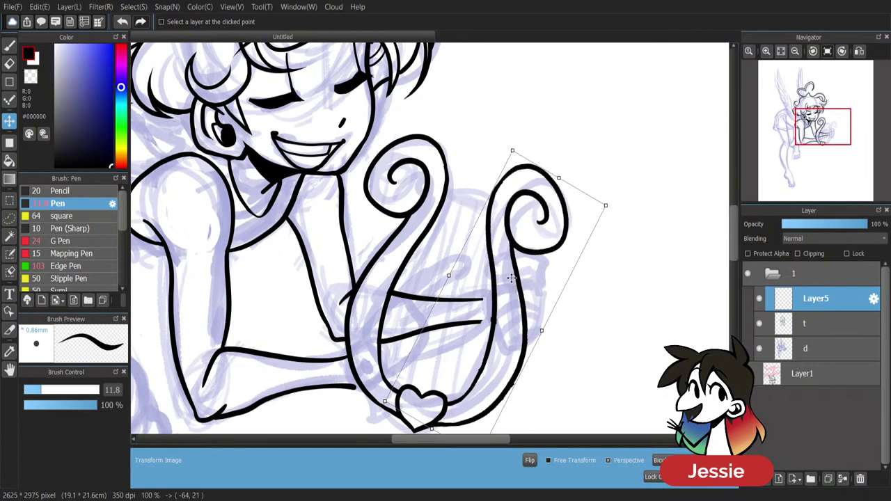
pyautogui.press('Return')
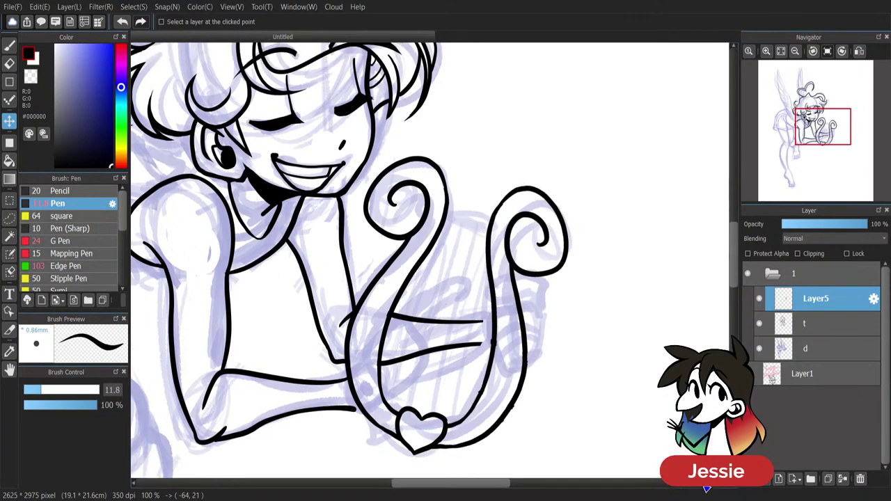
# Merge the mirrored arm's layer into the line art layer t.
pyautogui.keyDown('shift'); pyautogui.click(834, 328); pyautogui.keyUp('shift')
pyautogui.click(844, 477)
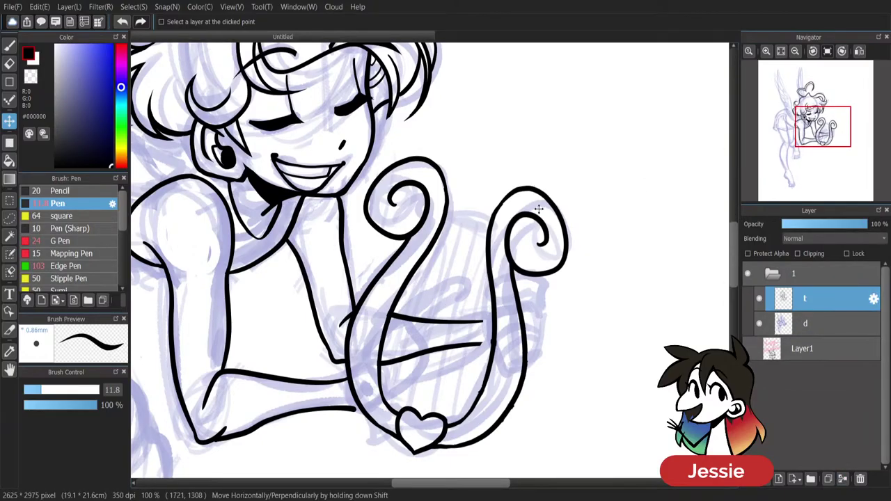
# Smooth the outer curves of both lyre scrolls with short Pen strokes along their edges.
pyautogui.press('b')
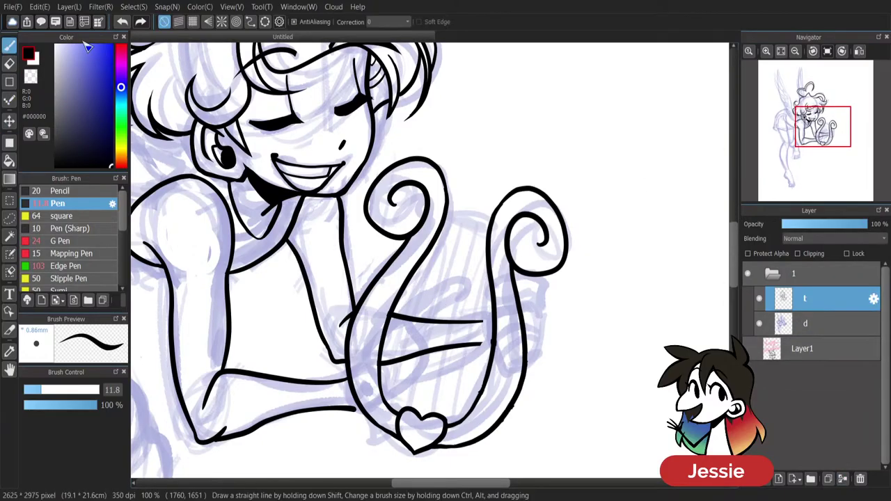
pyautogui.hotkey('ctrl', '+')
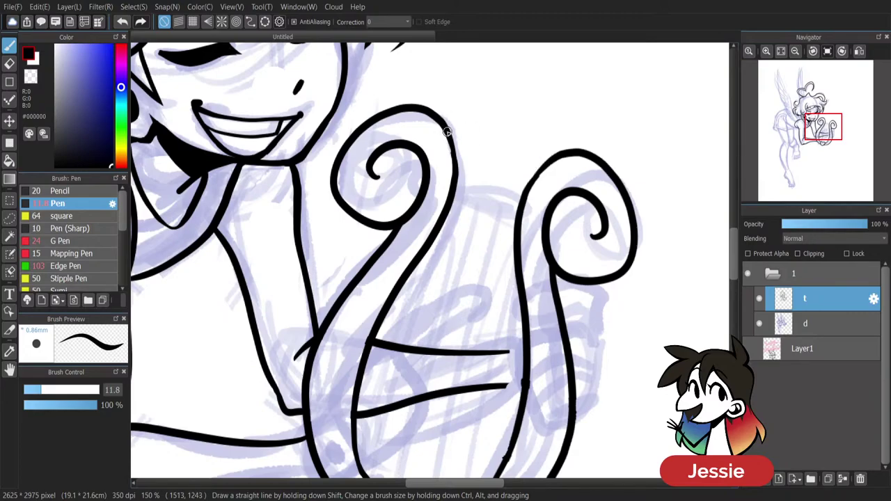
pyautogui.moveTo(447, 132); pyautogui.dragTo(446, 209)
pyautogui.hotkey('ctrl', 'z')
pyautogui.moveTo(444, 130); pyautogui.dragTo(440, 219)
pyautogui.moveTo(556, 157); pyautogui.dragTo(524, 198)
pyautogui.scroll(-2, 561, 185)
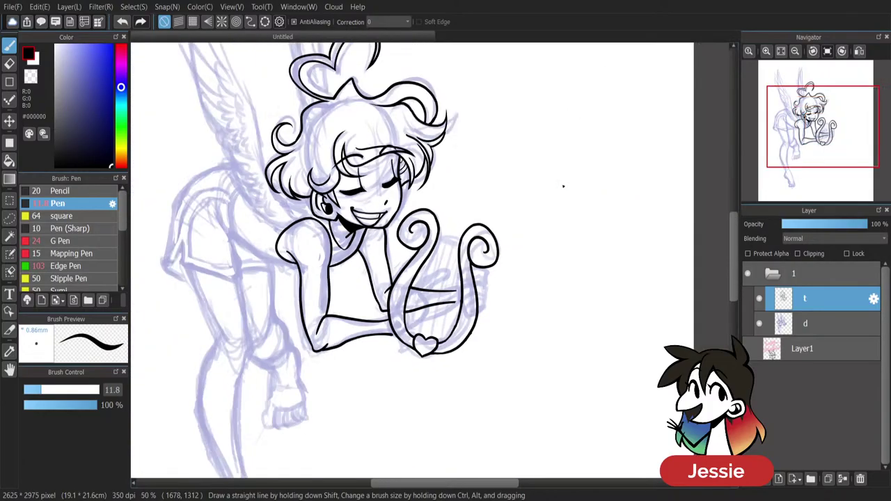
pyautogui.scroll(2, 563, 186)
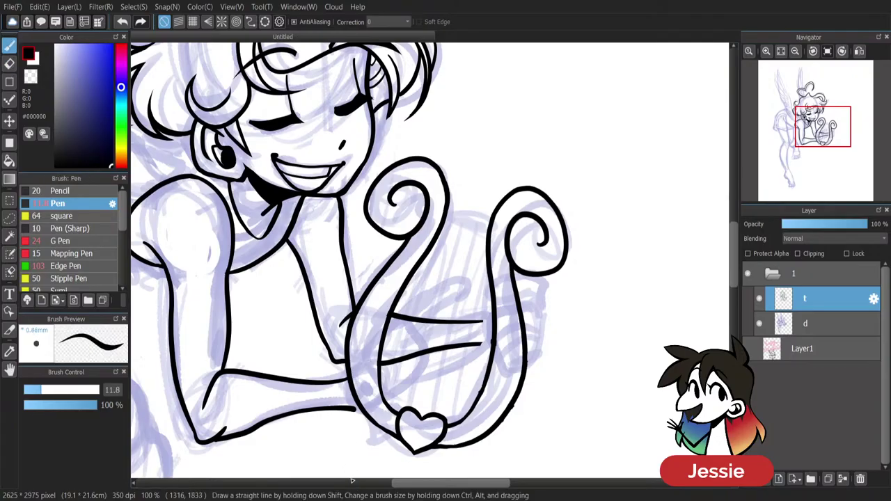
# Erase the forearm lines inside the lyre and the lower part of its left arm where the near hand overlaps.
pyautogui.press('e')
pyautogui.moveTo(358, 385)
pyautogui.mouseDown()
pyautogui.moveTo(382, 373)
pyautogui.moveTo(363, 405)
pyautogui.moveTo(383, 341)
pyautogui.moveTo(395, 333)
pyautogui.moveTo(388, 357)
pyautogui.moveTo(407, 326)
pyautogui.moveTo(423, 320)
pyautogui.moveTo(428, 345)
pyautogui.moveTo(450, 325)
pyautogui.moveTo(425, 352)
pyautogui.moveTo(425, 334)
pyautogui.moveTo(478, 342)
pyautogui.mouseUp()
# Ink the upper and lower edges of the near hand from the wrist across the lyre's left arm and clean up the lower join.
pyautogui.press('b')
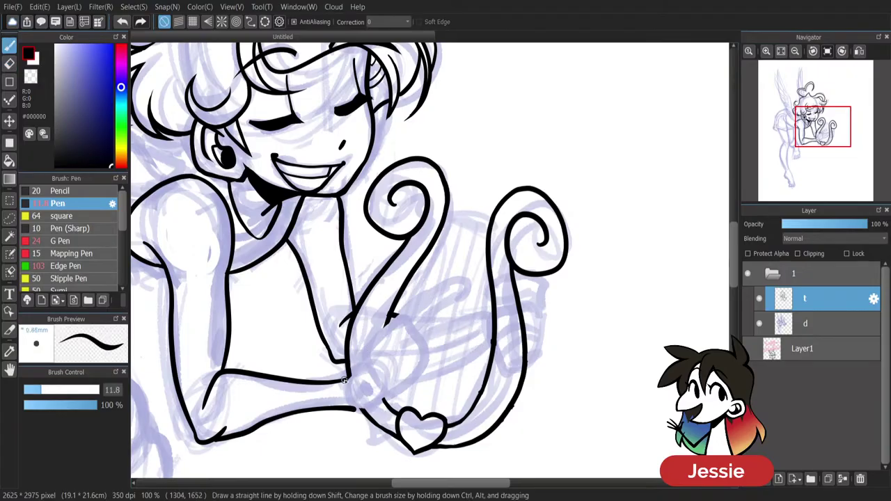
pyautogui.moveTo(349, 378); pyautogui.dragTo(394, 329)
pyautogui.hotkey('ctrl', '-')
pyautogui.hotkey('ctrl', '+')
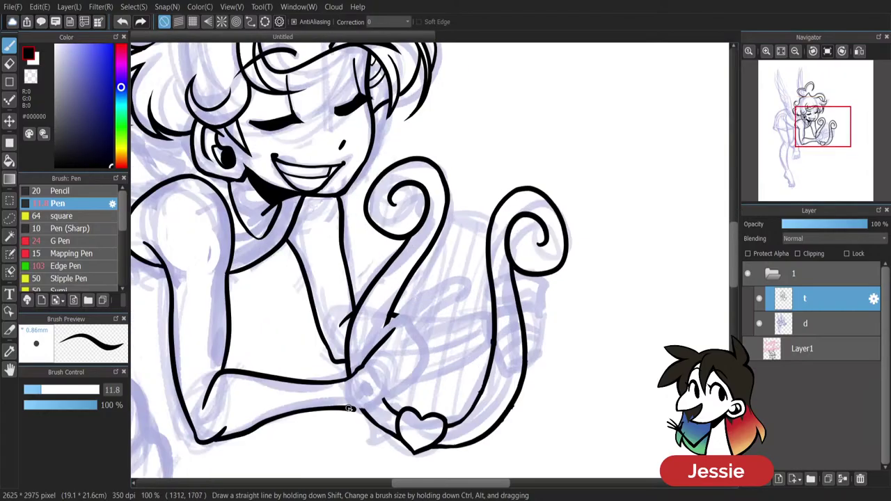
pyautogui.moveTo(357, 408); pyautogui.dragTo(414, 377)
pyautogui.press('e')
pyautogui.moveTo(364, 418); pyautogui.dragTo(344, 416)
# Try the Rotation Symmetry Pen with test scribbles on the blank canvas beside the figure.
pyautogui.press('b')
pyautogui.click(10, 218)
pyautogui.hotkey('ctrl', '-')
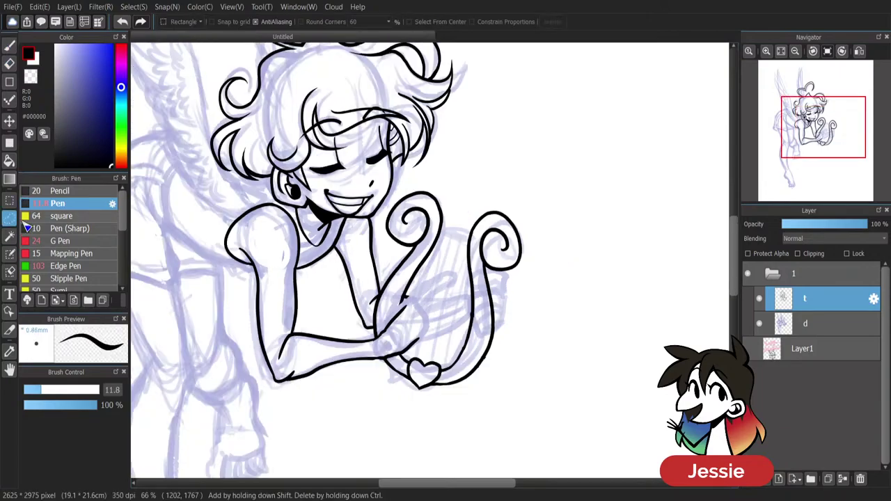
pyautogui.hotkey('ctrl', '-')
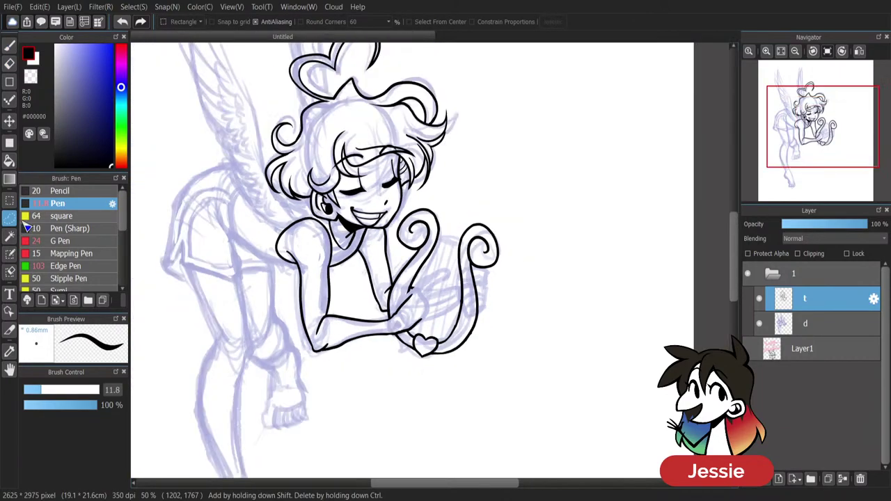
pyautogui.moveTo(123, 217); pyautogui.dragTo(124, 274)
pyautogui.click(112, 249)
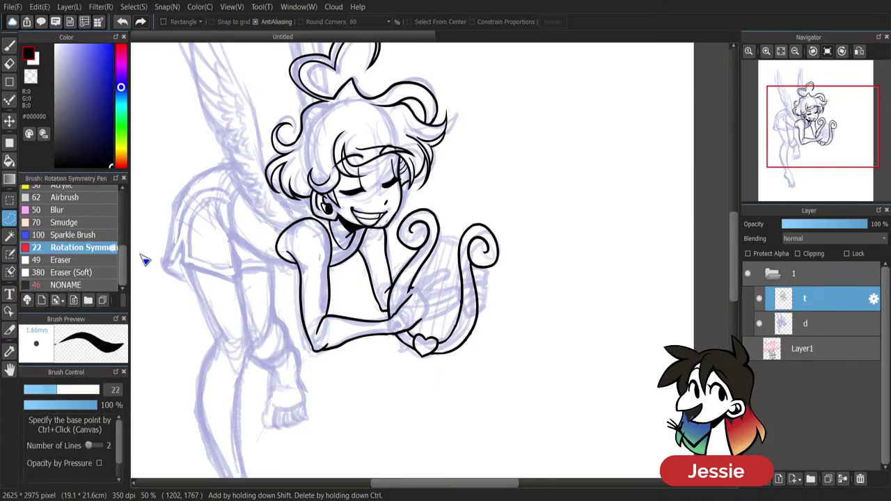
pyautogui.click(14, 47)
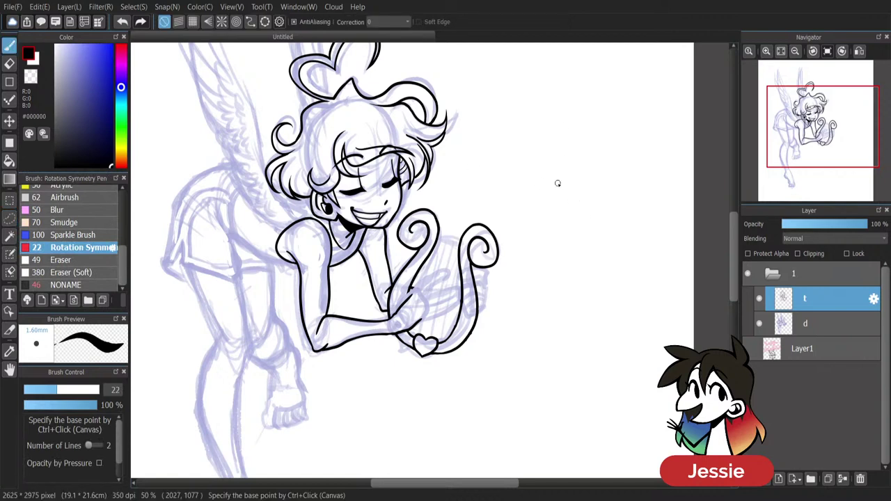
pyautogui.moveTo(570, 184)
pyautogui.mouseDown()
pyautogui.moveTo(520, 189)
pyautogui.moveTo(571, 346)
pyautogui.mouseUp()
pyautogui.moveTo(587, 247)
pyautogui.mouseDown()
pyautogui.moveTo(613, 299)
pyautogui.moveTo(618, 373)
pyautogui.moveTo(572, 433)
pyautogui.moveTo(625, 223)
pyautogui.moveTo(643, 265)
pyautogui.moveTo(628, 359)
pyautogui.moveTo(657, 382)
pyautogui.mouseUp()
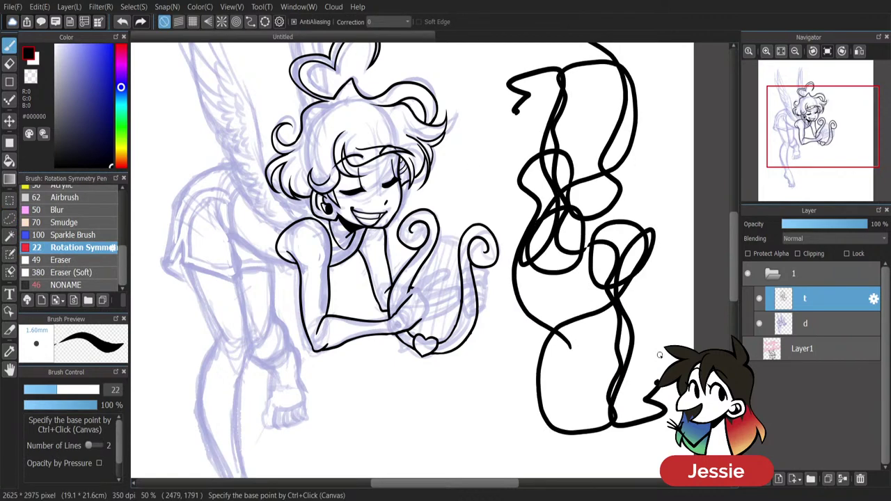
# Undo the symmetry test scribbles and switch back to the regular Pen brush.
pyautogui.hotkey('ctrl', 'z')
pyautogui.hotkey('ctrl', 'z')
pyautogui.hotkey('ctrl', 'z')
pyautogui.hotkey('ctrl', 'z')
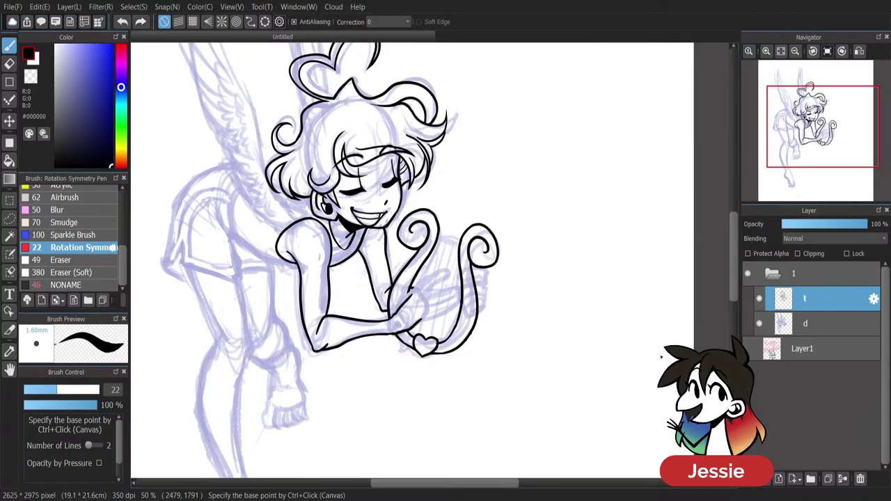
pyautogui.moveTo(124, 261); pyautogui.dragTo(124, 221)
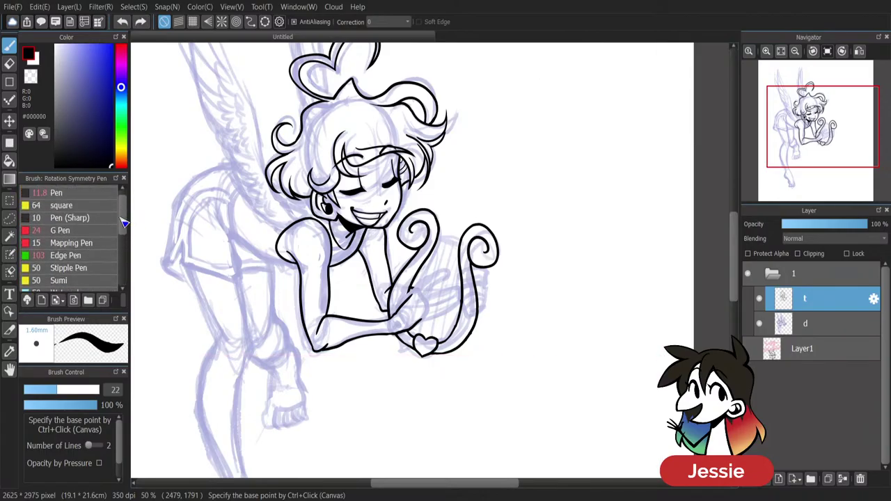
pyautogui.click(60, 231)
pyautogui.click(57, 193)
# Lasso the lyre's right scroll, copy it onto a new layer and move the copy onto the blank canvas beside the figure.
pyautogui.click(9, 218)
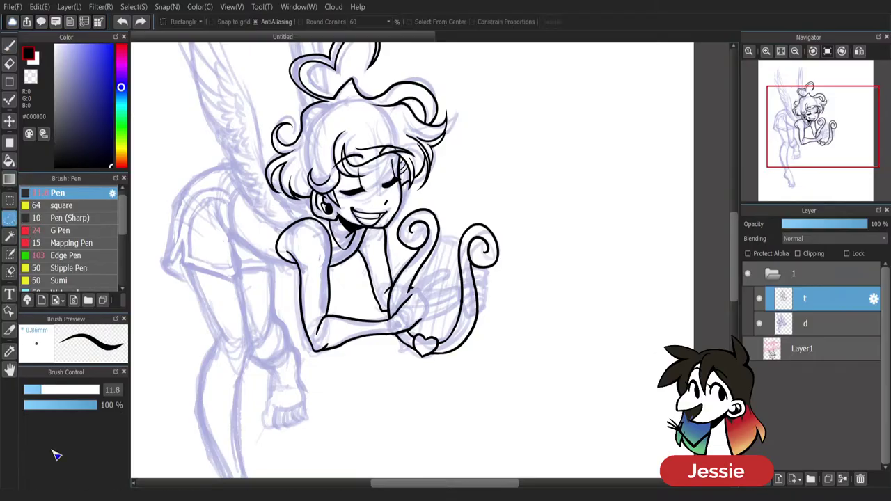
pyautogui.moveTo(471, 217)
pyautogui.mouseDown()
pyautogui.moveTo(464, 325)
pyautogui.moveTo(512, 299)
pyautogui.moveTo(513, 226)
pyautogui.moveTo(464, 218)
pyautogui.mouseUp()
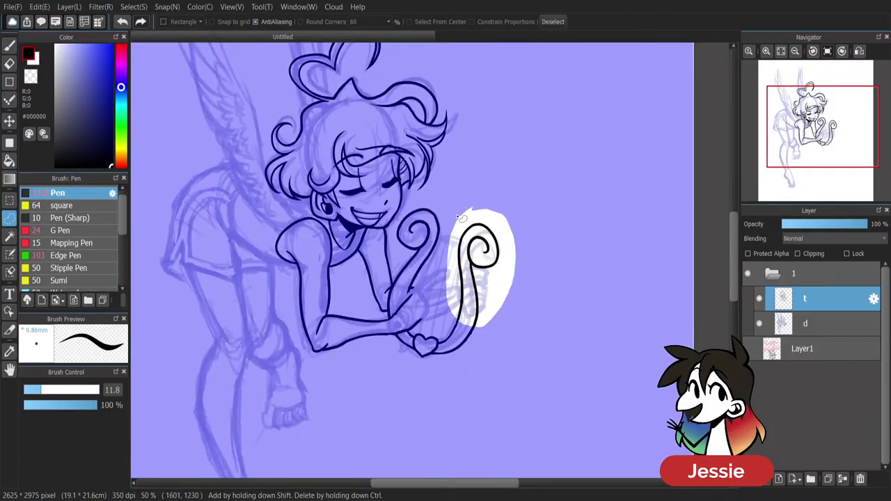
pyautogui.hotkey('ctrl', 'shift', 'n')
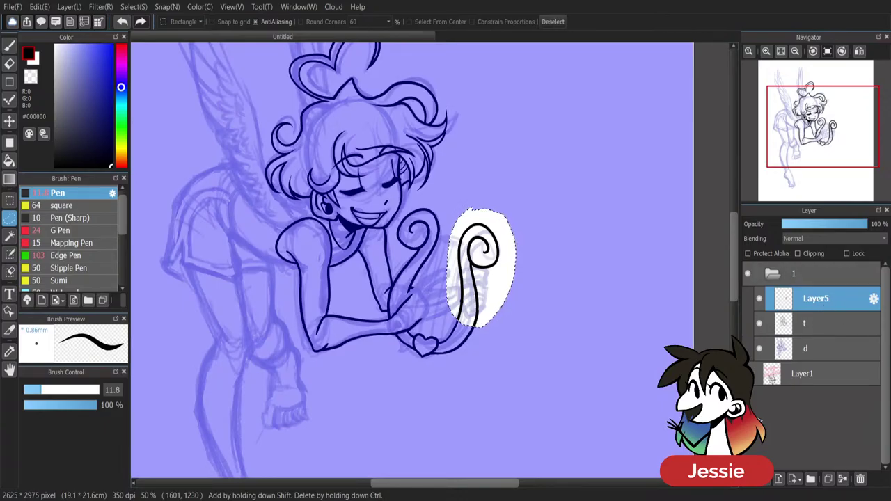
pyautogui.hotkey('ctrl', 'd')
pyautogui.press('v')
pyautogui.moveTo(518, 252); pyautogui.dragTo(567, 263)
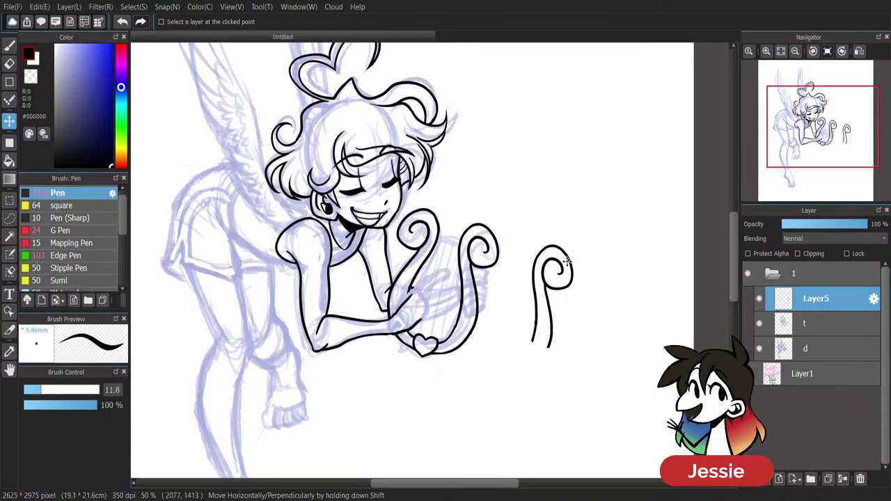
# Try flipping the copied scroll horizontally, cancel the transform and undo the copy.
pyautogui.hotkey('ctrl', 't')
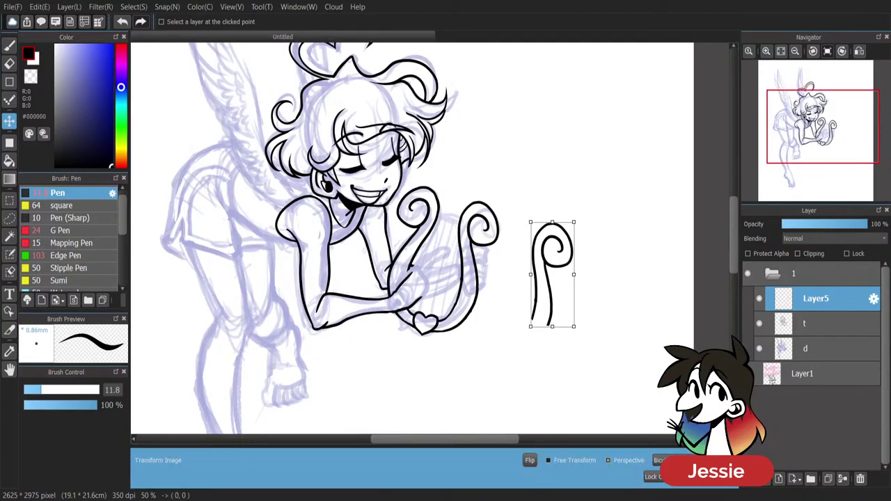
pyautogui.click(529, 460)
pyautogui.moveTo(550, 284); pyautogui.dragTo(523, 246)
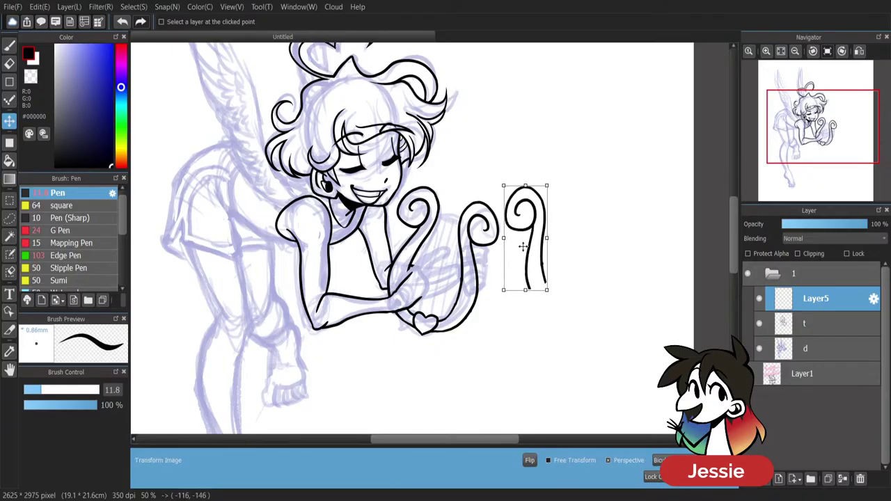
pyautogui.click(719, 478)
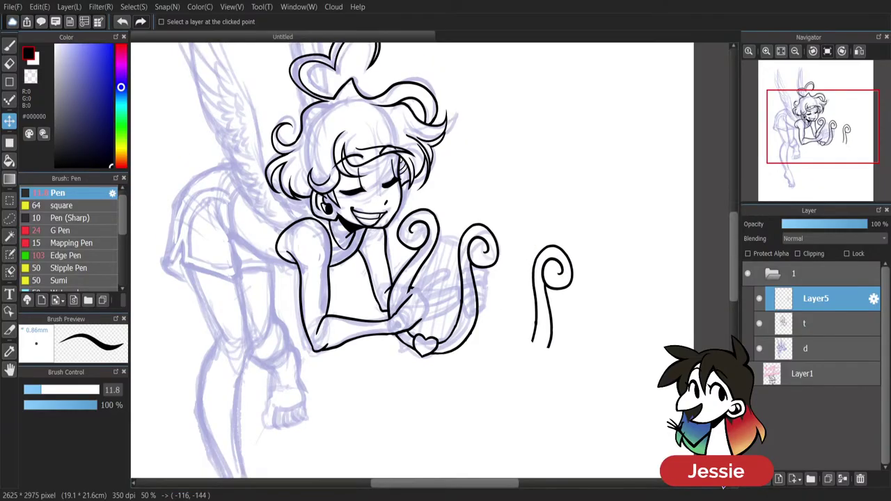
pyautogui.hotkey('ctrl', 'z')
pyautogui.hotkey('ctrl', 'z')
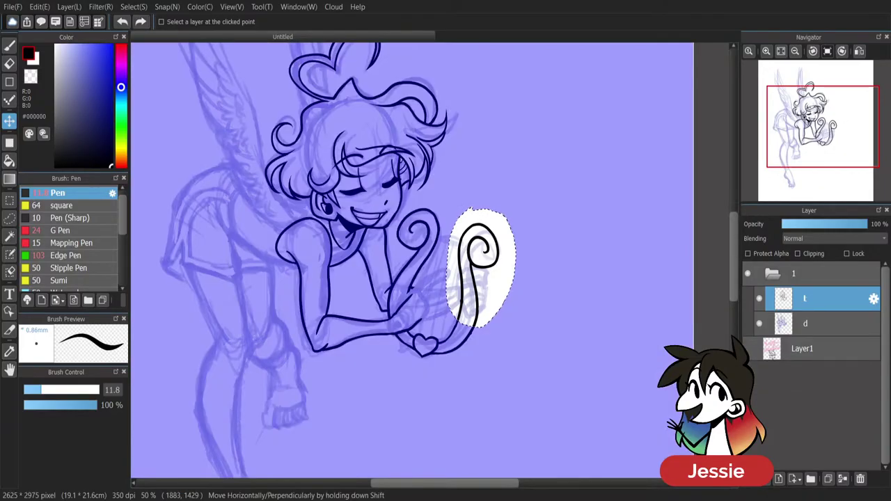
# Clear the selection and ink the top finger and the start of the second finger of the hand on the lyre.
pyautogui.hotkey('ctrl', 'd')
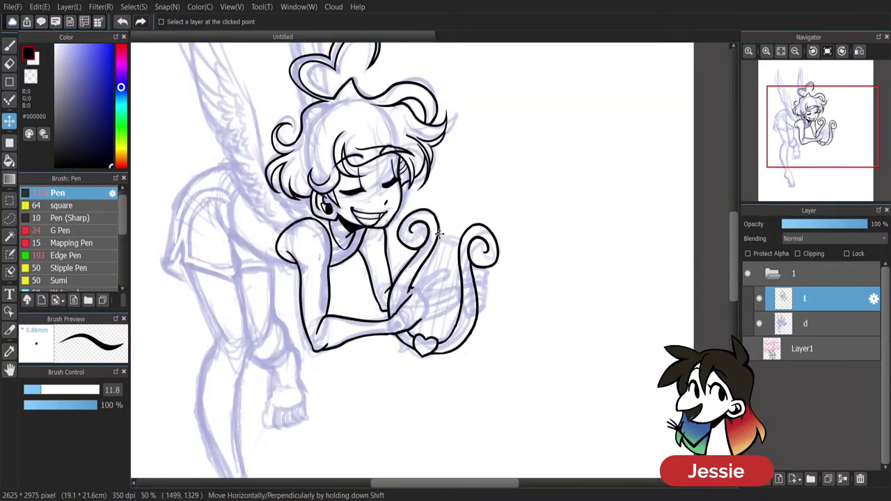
pyautogui.click(9, 46)
pyautogui.hotkey('ctrl', '+')
pyautogui.hotkey('ctrl', '+')
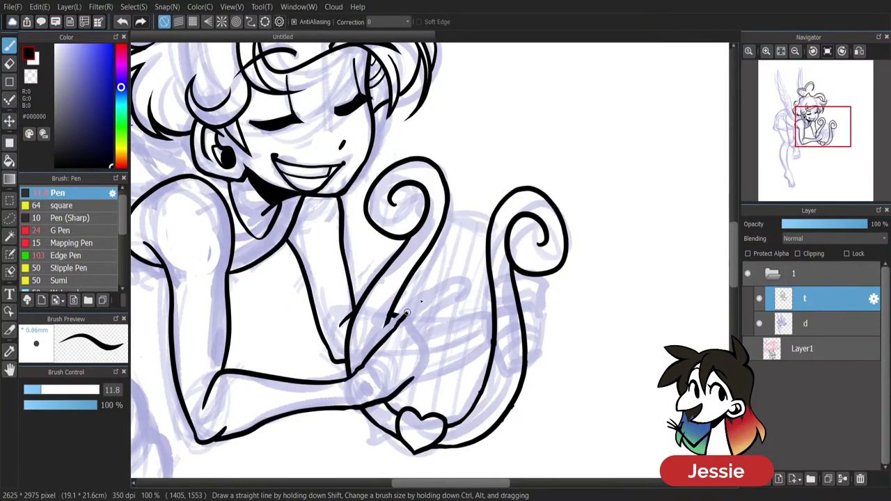
pyautogui.moveTo(421, 299); pyautogui.dragTo(459, 297)
pyautogui.hotkey('ctrl', 'z')
pyautogui.moveTo(392, 331)
pyautogui.mouseDown()
pyautogui.moveTo(460, 289)
pyautogui.moveTo(445, 305)
pyautogui.moveTo(431, 312)
pyautogui.moveTo(458, 287)
pyautogui.moveTo(439, 307)
pyautogui.moveTo(445, 320)
pyautogui.moveTo(481, 321)
pyautogui.moveTo(428, 339)
pyautogui.mouseUp()
pyautogui.hotkey('ctrl', 'z')
pyautogui.hotkey('ctrl', 'z')
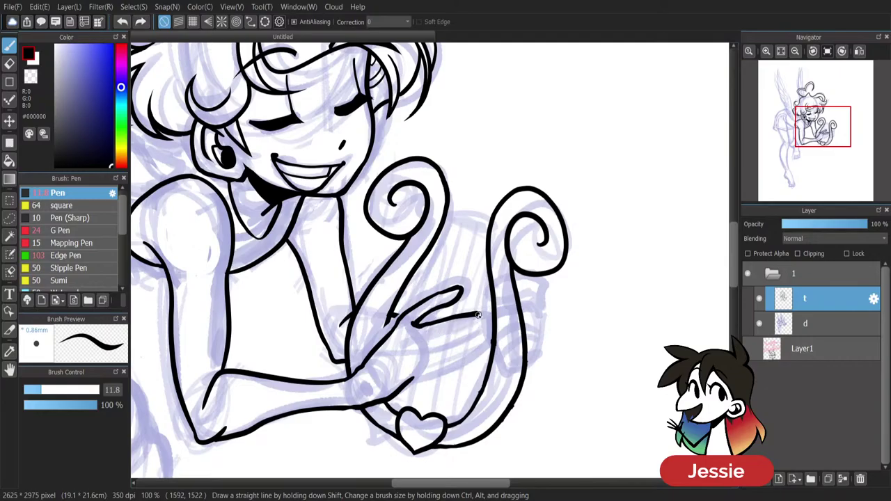
# Ink the undersides of the second and third fingers, and undo the attempt at the little finger.
pyautogui.moveTo(480, 319); pyautogui.dragTo(417, 339)
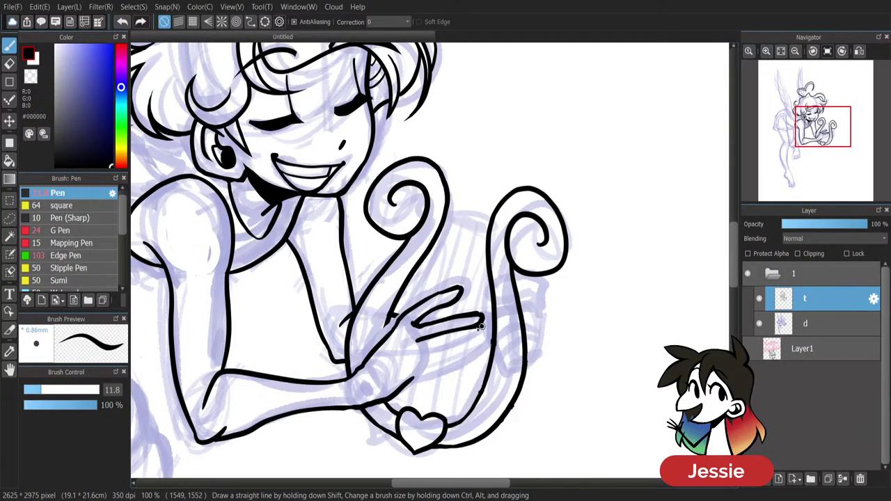
pyautogui.hotkey('ctrl', 'z')
pyautogui.moveTo(475, 333)
pyautogui.mouseDown()
pyautogui.moveTo(428, 345)
pyautogui.moveTo(456, 359)
pyautogui.moveTo(407, 376)
pyautogui.mouseUp()
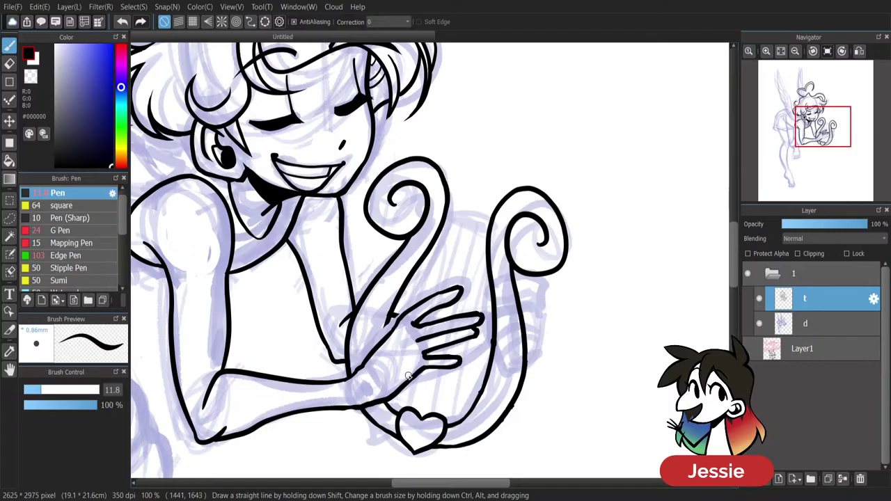
pyautogui.hotkey('ctrl', 'z')
pyautogui.hotkey('ctrl', 'z')
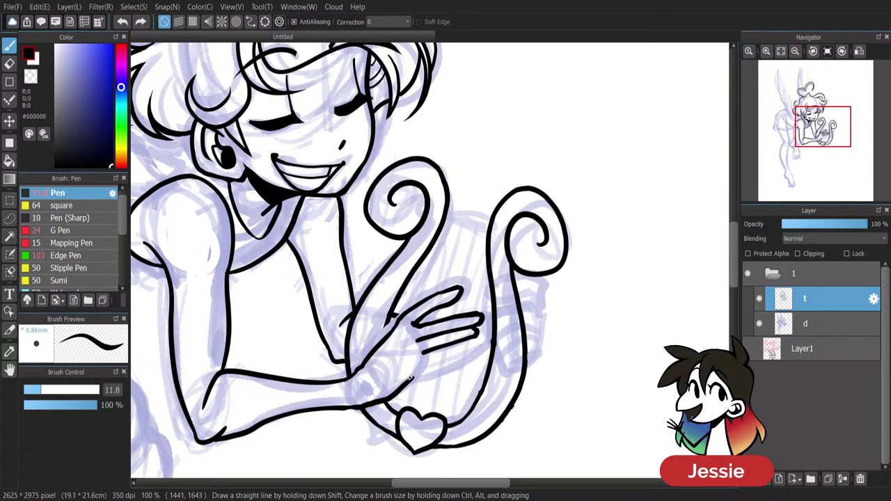
# Ink the little finger and join it to the lower edge of the palm and wrist.
pyautogui.scroll(-2, 410, 378)
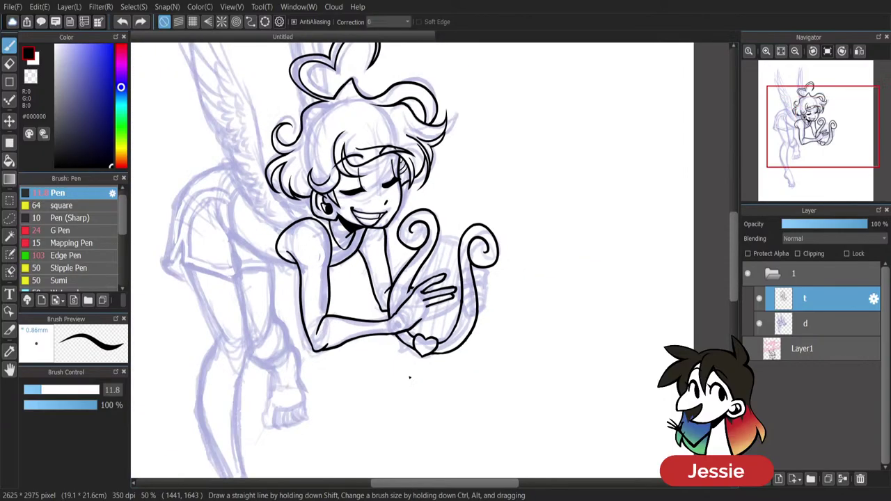
pyautogui.moveTo(125, 225)
pyautogui.mouseDown()
pyautogui.moveTo(127, 233)
pyautogui.moveTo(129, 175)
pyautogui.mouseUp()
pyautogui.hotkey('ctrl', 'Up')
pyautogui.hotkey('ctrl', 'Up')
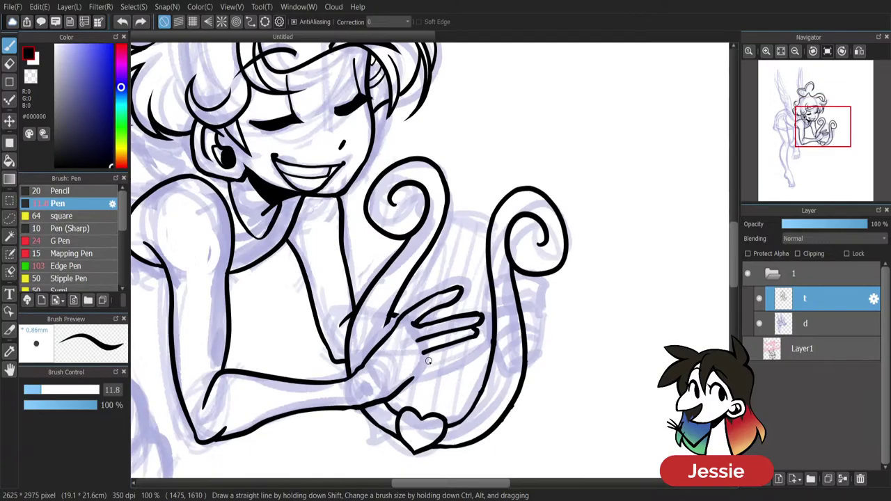
pyautogui.moveTo(424, 352)
pyautogui.mouseDown()
pyautogui.moveTo(456, 359)
pyautogui.moveTo(420, 368)
pyautogui.moveTo(470, 359)
pyautogui.moveTo(427, 354)
pyautogui.mouseUp()
pyautogui.hotkey('ctrl', 'z')
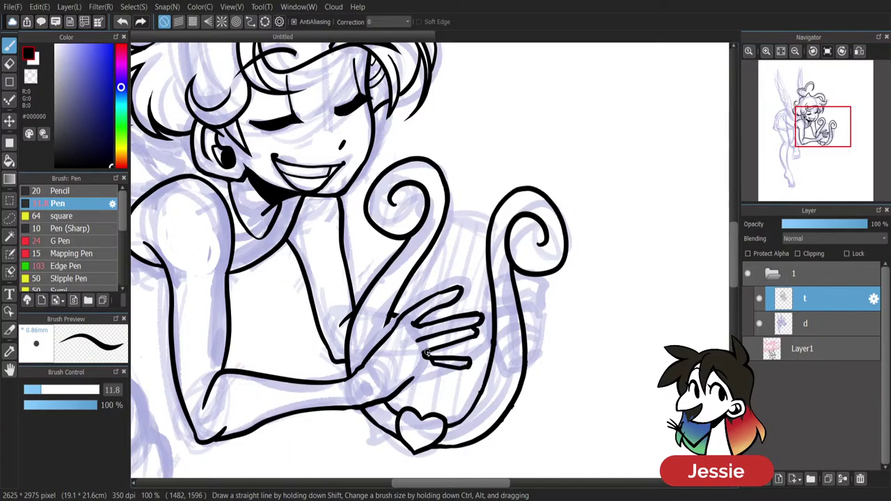
pyautogui.hotkey('ctrl', '+')
pyautogui.hotkey('ctrl', 'z')
pyautogui.scroll(-4, 728, 254)
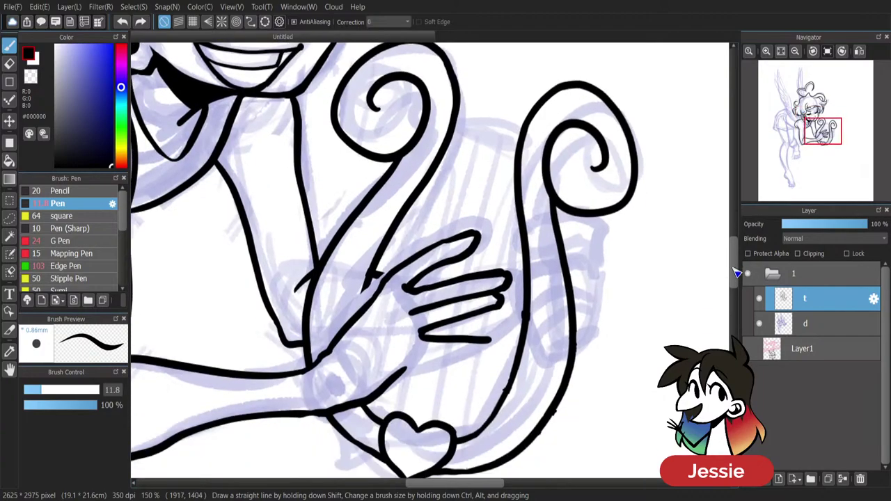
pyautogui.moveTo(490, 285); pyautogui.dragTo(406, 301)
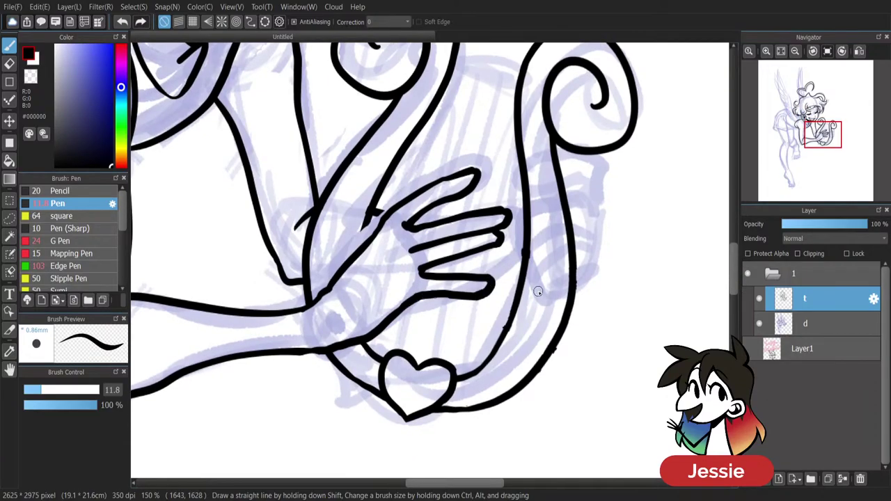
# Redraw the inner curve of the lyre's frame down to the heart.
pyautogui.press('e')
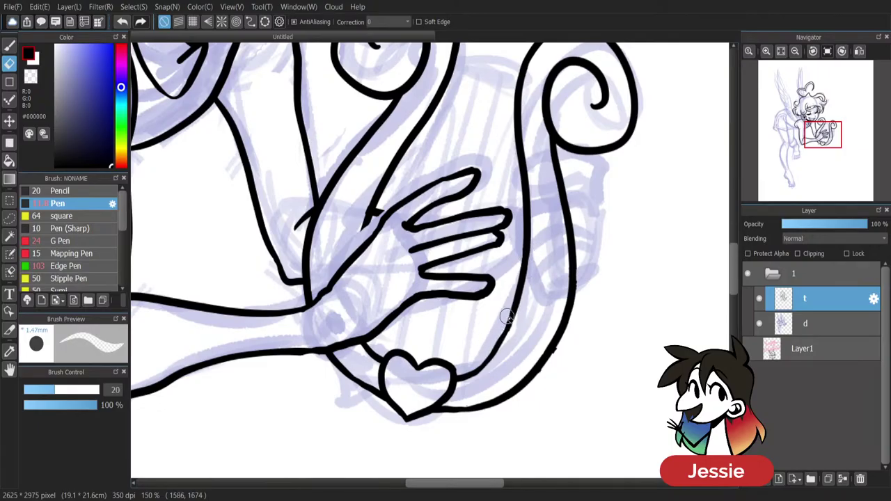
pyautogui.press('b')
pyautogui.moveTo(509, 319)
pyautogui.mouseDown()
pyautogui.moveTo(473, 370)
pyautogui.moveTo(443, 369)
pyautogui.mouseUp()
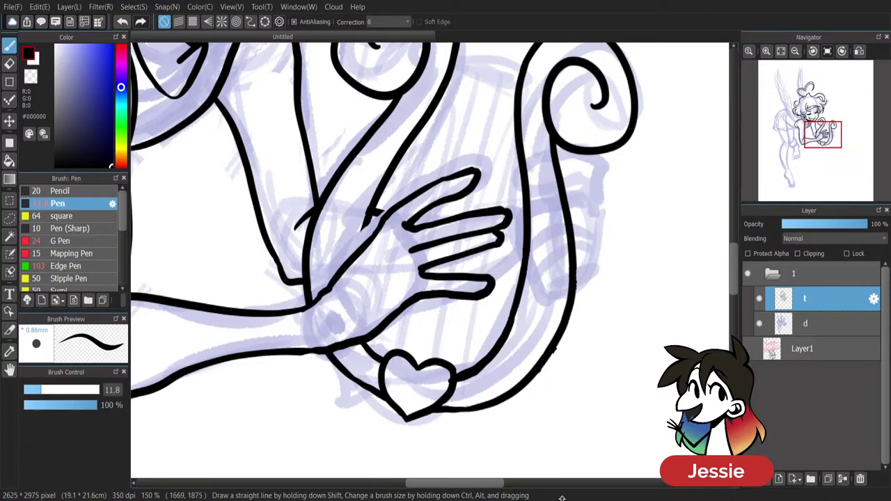
pyautogui.hotkey('ctrl', 'z')
pyautogui.hotkey('ctrl', '+')
pyautogui.moveTo(467, 418)
pyautogui.mouseDown()
pyautogui.moveTo(515, 371)
pyautogui.moveTo(563, 251)
pyautogui.moveTo(547, 308)
pyautogui.moveTo(456, 414)
pyautogui.mouseUp()
pyautogui.hotkey('ctrl', 'z')
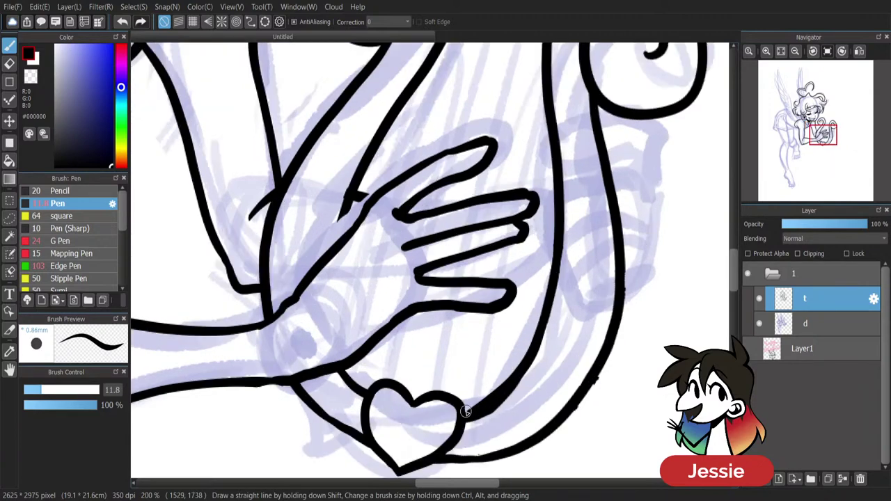
# Erase the excess thickness on the lyre's inner curve beside the heart and the bump on the outer curve.
pyautogui.press('e')
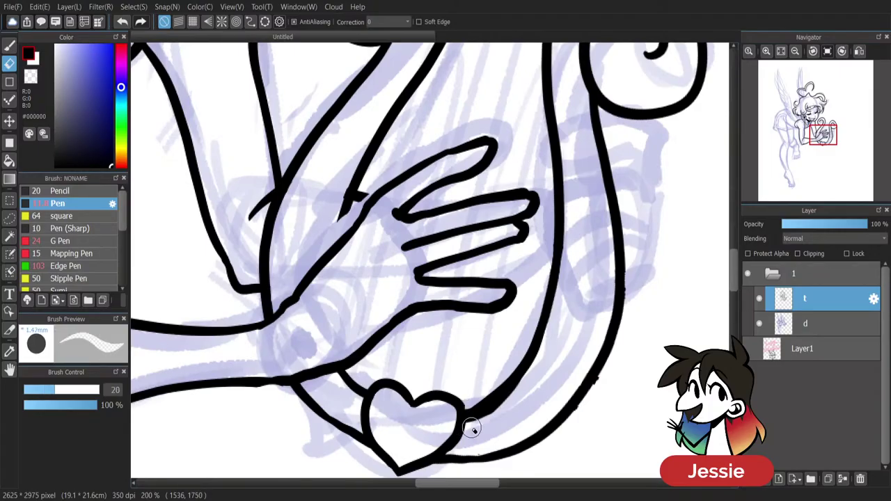
pyautogui.moveTo(471, 427); pyautogui.dragTo(539, 350)
pyautogui.moveTo(603, 376); pyautogui.dragTo(584, 408)
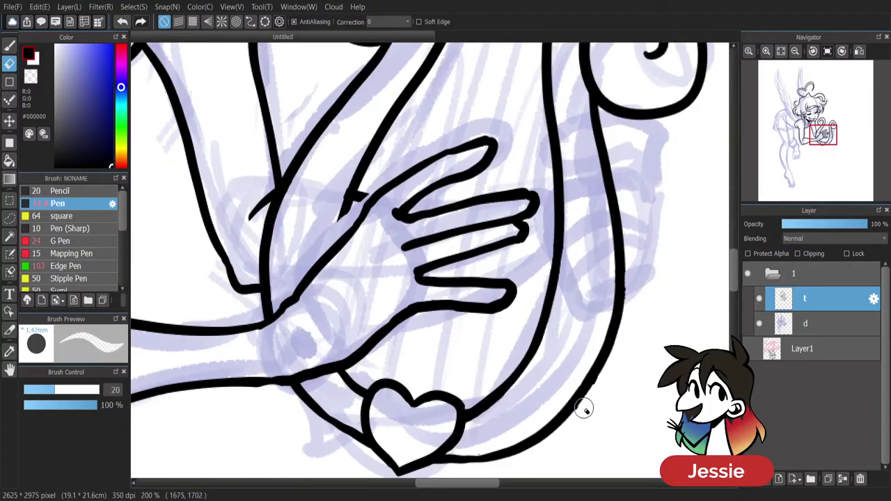
# Redraw the lyre's outer curve from its right side toward the base with the pen.
pyautogui.press('p')
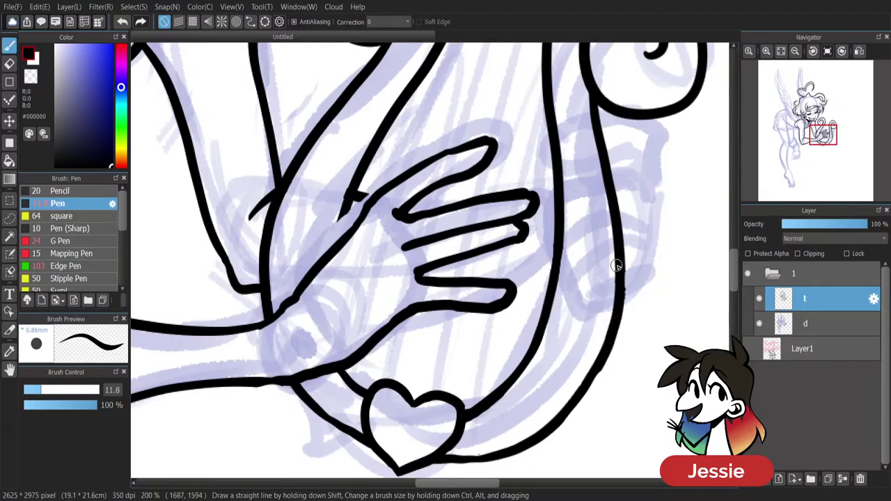
pyautogui.moveTo(621, 280)
pyautogui.mouseDown()
pyautogui.moveTo(611, 324)
pyautogui.moveTo(559, 412)
pyautogui.mouseUp()
pyautogui.hotkey('ctrl', 'z')
pyautogui.moveTo(621, 266)
pyautogui.mouseDown()
pyautogui.moveTo(608, 346)
pyautogui.moveTo(586, 385)
pyautogui.moveTo(504, 453)
pyautogui.mouseUp()
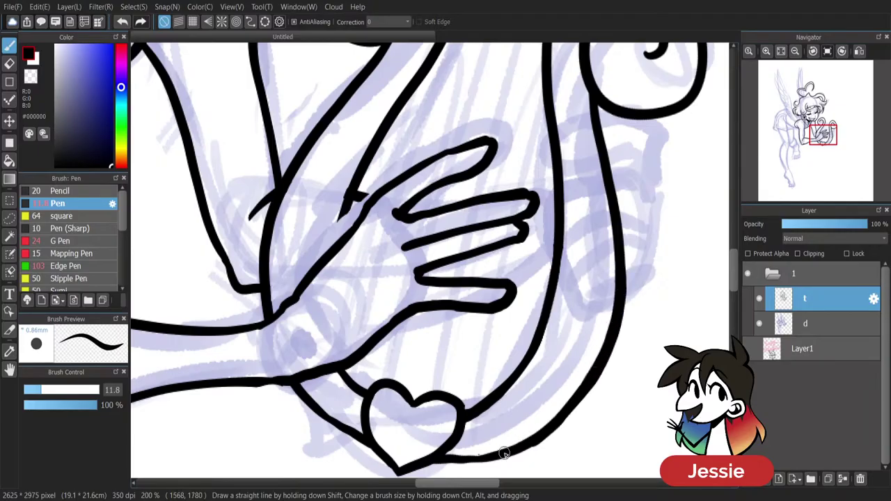
pyautogui.moveTo(547, 430)
pyautogui.mouseDown()
pyautogui.moveTo(579, 400)
pyautogui.moveTo(598, 364)
pyautogui.mouseUp()
pyautogui.hotkey('ctrl', 'z')
pyautogui.hotkey('ctrl', '-')
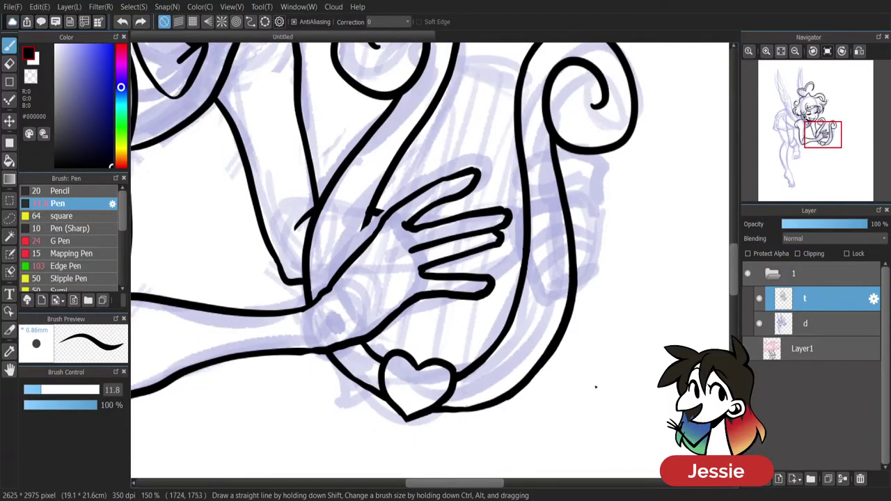
# Erase the rough edge along the lower outer curve of the lyre and return to the Pen brush.
pyautogui.hotkey('ctrl', '+')
pyautogui.press('e')
pyautogui.moveTo(736, 267); pyautogui.dragTo(738, 283)
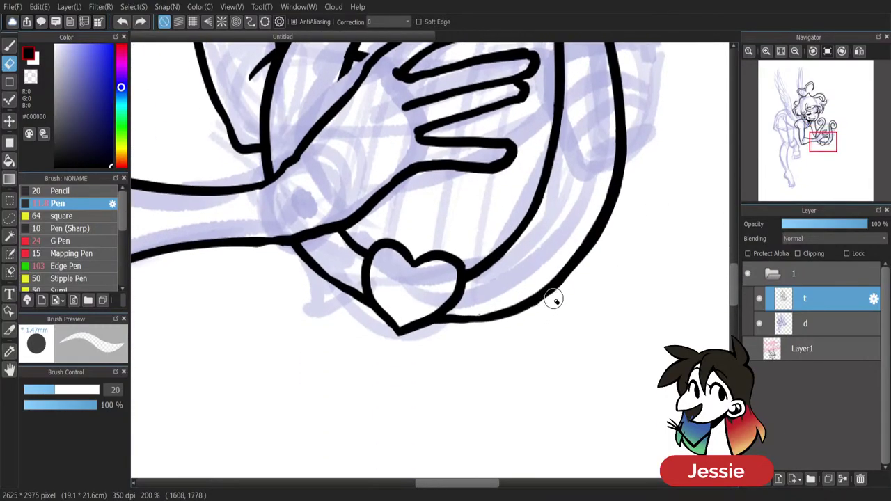
pyautogui.press('b')
pyautogui.hotkey('ctrl', '-')
pyautogui.hotkey('ctrl', '-')
pyautogui.hotkey('ctrl', '-')
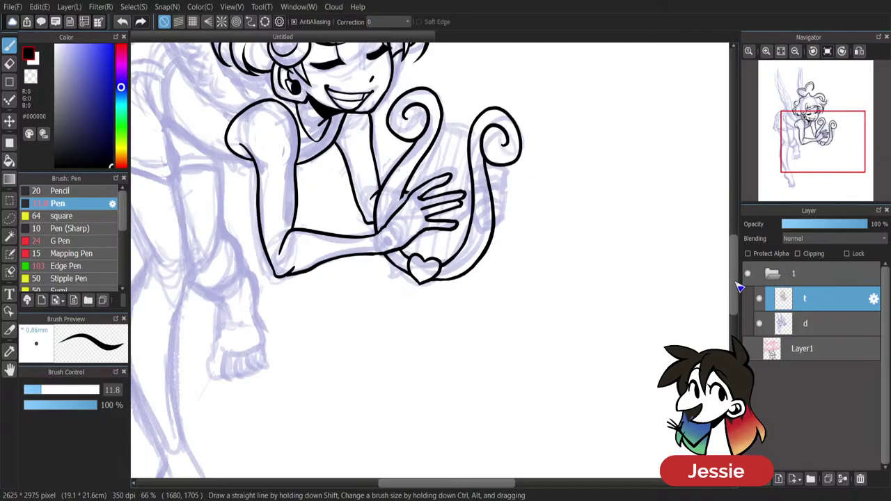
# Round off the tip of the second finger over the lyre.
pyautogui.hotkey('ctrl', '+')
pyautogui.hotkey('ctrl', '+')
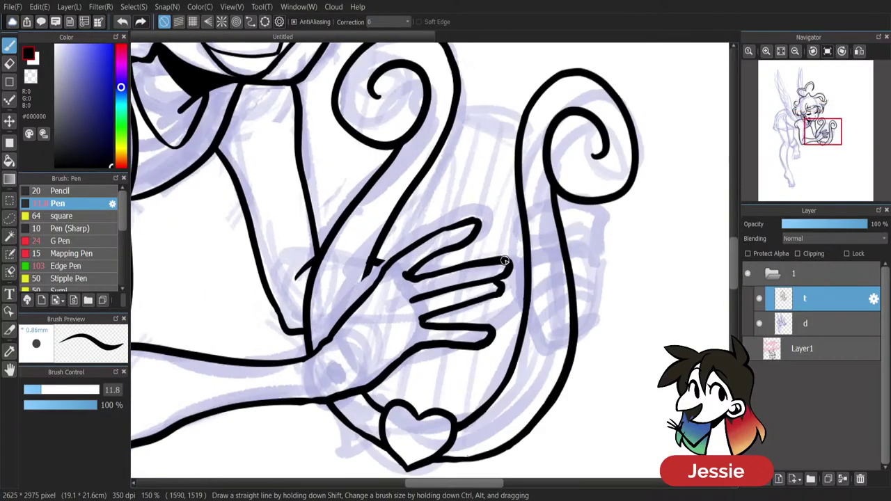
pyautogui.moveTo(505, 261); pyautogui.dragTo(504, 276)
# Erase the outer line of the lyre's right arm where the other hand's fingers wrap around it.
pyautogui.press('e')
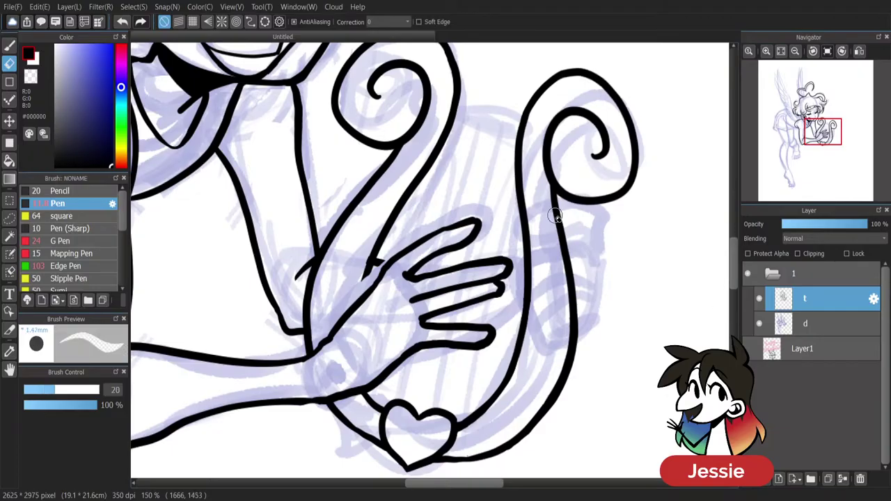
pyautogui.moveTo(564, 234)
pyautogui.mouseDown()
pyautogui.moveTo(557, 224)
pyautogui.moveTo(571, 246)
pyautogui.moveTo(565, 289)
pyautogui.moveTo(581, 340)
pyautogui.mouseUp()
pyautogui.press('b')
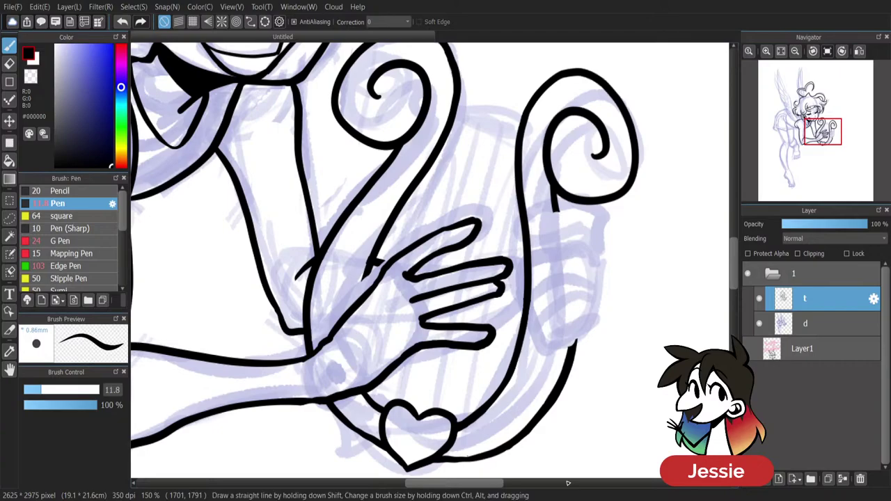
# Ink the four fingers gripping the lyre's right arm and the short frame lines between them.
pyautogui.moveTo(579, 218)
pyautogui.mouseDown()
pyautogui.moveTo(538, 226)
pyautogui.moveTo(547, 236)
pyautogui.moveTo(577, 223)
pyautogui.moveTo(544, 269)
pyautogui.moveTo(558, 275)
pyautogui.moveTo(585, 256)
pyautogui.moveTo(588, 235)
pyautogui.moveTo(541, 266)
pyautogui.moveTo(546, 281)
pyautogui.moveTo(582, 273)
pyautogui.moveTo(552, 285)
pyautogui.moveTo(546, 301)
pyautogui.moveTo(571, 306)
pyautogui.moveTo(587, 271)
pyautogui.mouseUp()
pyautogui.hotkey('ctrl', 'z')
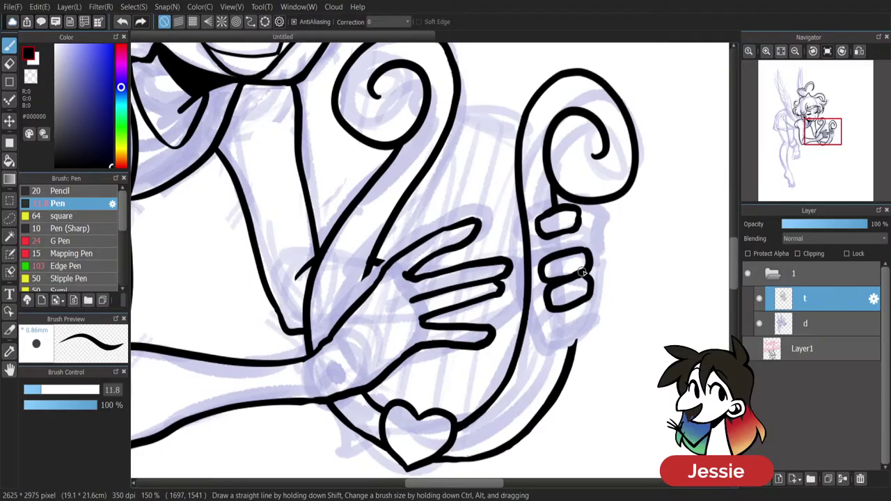
pyautogui.moveTo(588, 315)
pyautogui.mouseDown()
pyautogui.moveTo(568, 320)
pyautogui.moveTo(551, 344)
pyautogui.mouseUp()
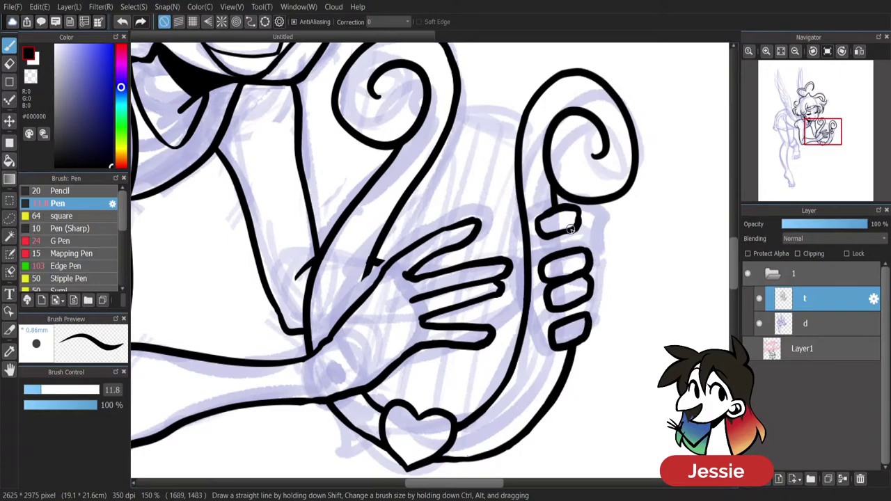
pyautogui.moveTo(575, 231); pyautogui.dragTo(568, 247)
# Ink the double-lined crossbar with curled ends between the lyre's two arms, redrawing the strokes that miss.
pyautogui.moveTo(456, 107)
pyautogui.mouseDown()
pyautogui.moveTo(465, 105)
pyautogui.moveTo(459, 121)
pyautogui.moveTo(511, 121)
pyautogui.mouseUp()
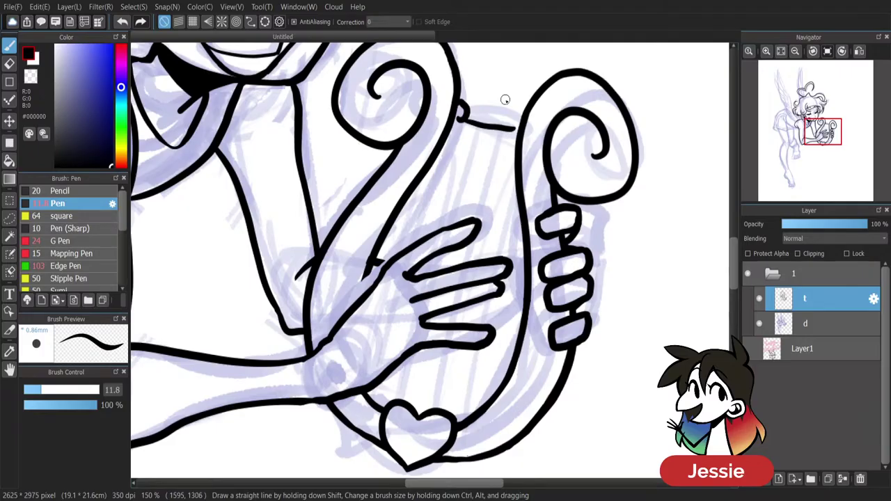
pyautogui.hotkey('ctrl', 'z')
pyautogui.moveTo(459, 119)
pyautogui.mouseDown()
pyautogui.moveTo(500, 135)
pyautogui.moveTo(512, 123)
pyautogui.moveTo(517, 139)
pyautogui.mouseUp()
pyautogui.hotkey('ctrl', 'z')
pyautogui.moveTo(453, 126); pyautogui.dragTo(516, 148)
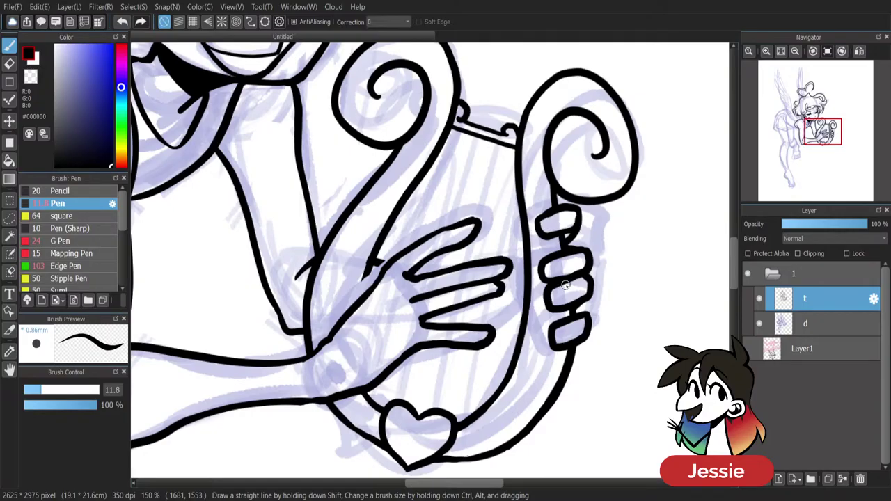
# Thicken the lines between the front hand's fingers and ink the far hand's outline showing behind the lyre.
pyautogui.moveTo(380, 263)
pyautogui.mouseDown()
pyautogui.moveTo(409, 239)
pyautogui.moveTo(372, 262)
pyautogui.moveTo(372, 253)
pyautogui.moveTo(362, 292)
pyautogui.mouseUp()
pyautogui.moveTo(409, 275); pyautogui.dragTo(440, 271)
pyautogui.moveTo(510, 266); pyautogui.dragTo(524, 263)
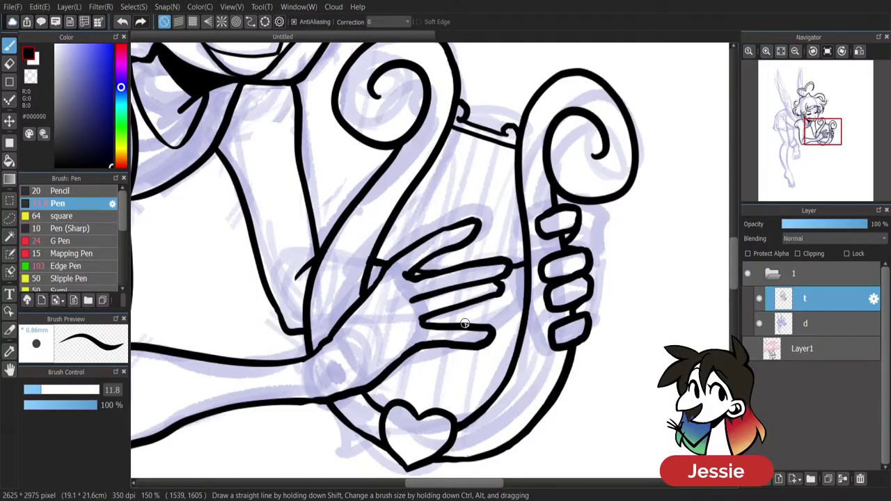
pyautogui.moveTo(469, 322); pyautogui.dragTo(526, 306)
pyautogui.moveTo(445, 327)
pyautogui.mouseDown()
pyautogui.moveTo(523, 305)
pyautogui.moveTo(461, 322)
pyautogui.mouseUp()
pyautogui.hotkey('ctrl', '-')
pyautogui.hotkey('ctrl', '-')
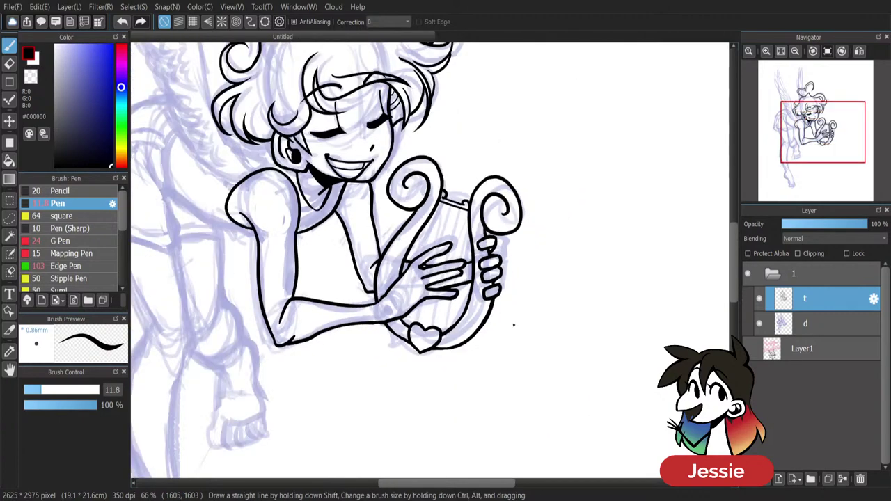
# Set the stroke correction to 15 and ink four thin lyre strings from the crossbar down to the front hand.
pyautogui.hotkey('ctrl', '+')
pyautogui.hotkey('ctrl', '+')
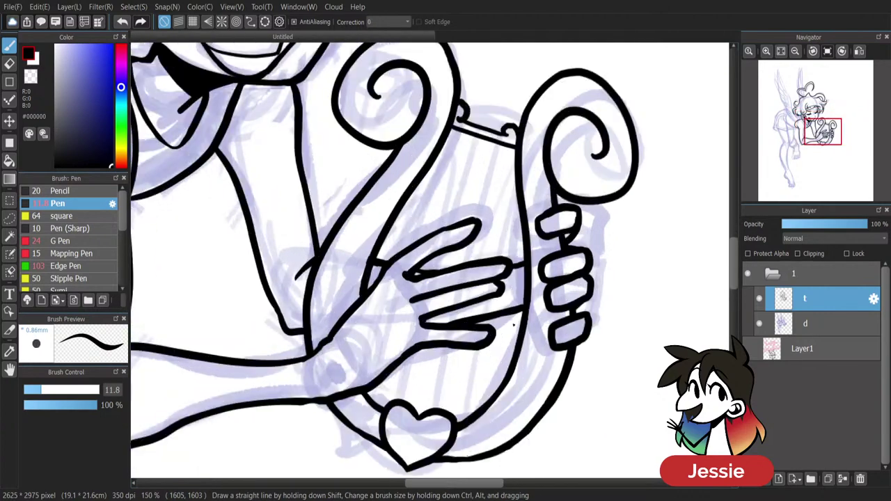
pyautogui.moveTo(458, 133); pyautogui.dragTo(424, 232)
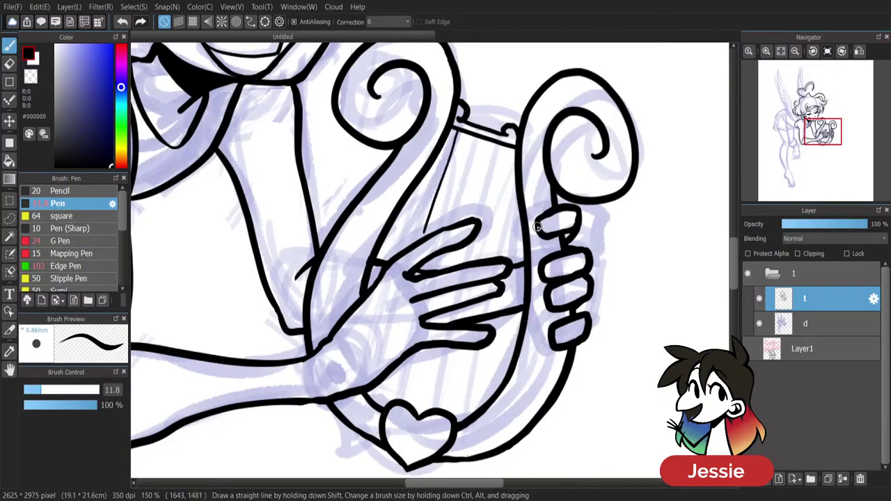
pyautogui.hotkey('ctrl', 'z')
pyautogui.click(409, 23)
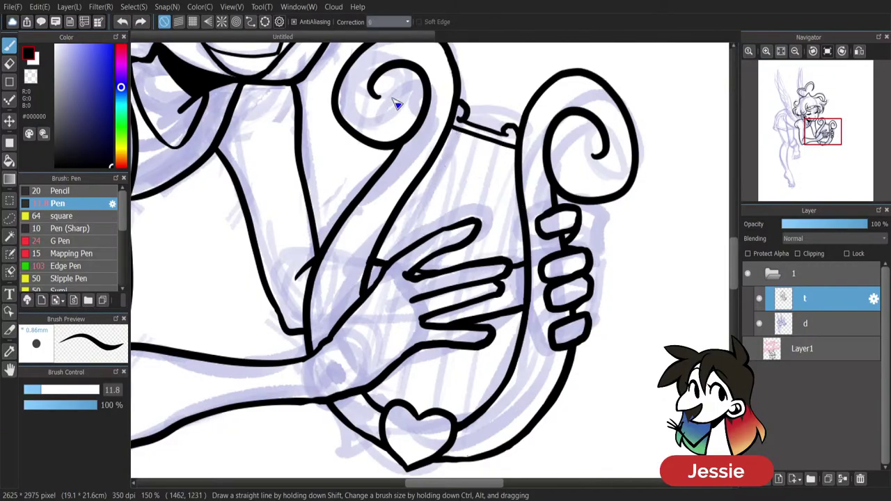
pyautogui.click(385, 152)
pyautogui.moveTo(453, 130); pyautogui.dragTo(421, 238)
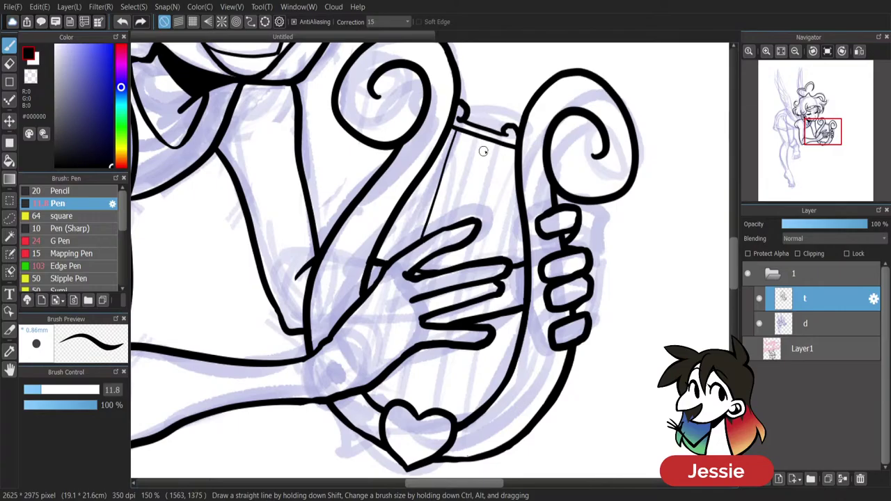
pyautogui.moveTo(473, 132); pyautogui.dragTo(450, 224)
pyautogui.moveTo(493, 141); pyautogui.dragTo(473, 217)
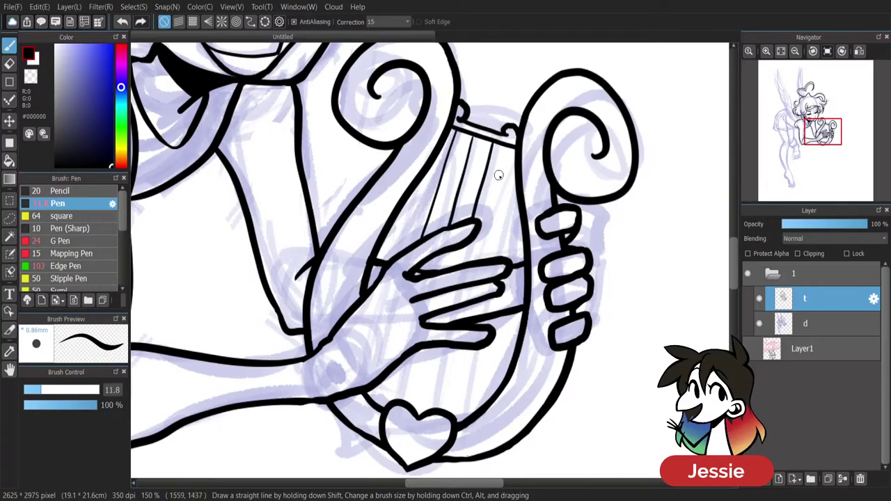
pyautogui.moveTo(510, 153); pyautogui.dragTo(482, 259)
pyautogui.hotkey('ctrl', 'z')
pyautogui.moveTo(510, 152); pyautogui.dragTo(482, 259)
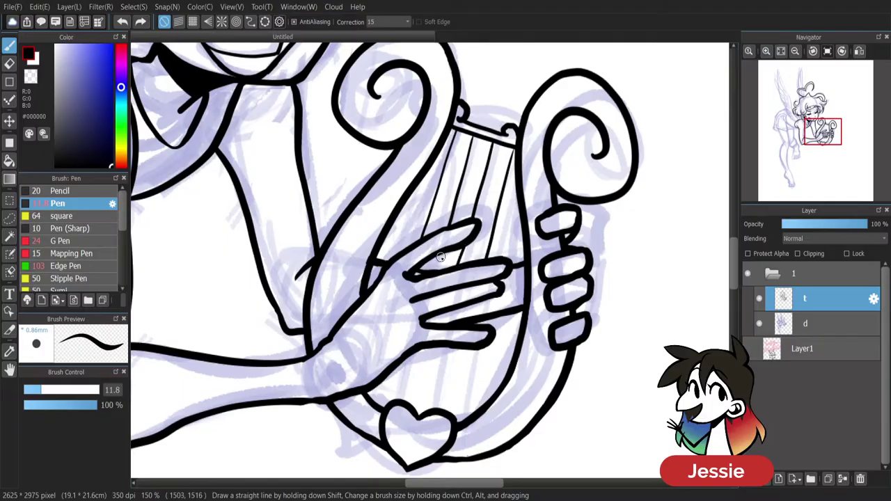
# Continue the lyre strings between the fingers and below the hand down to the heart and lower frame.
pyautogui.moveTo(415, 345); pyautogui.dragTo(401, 402)
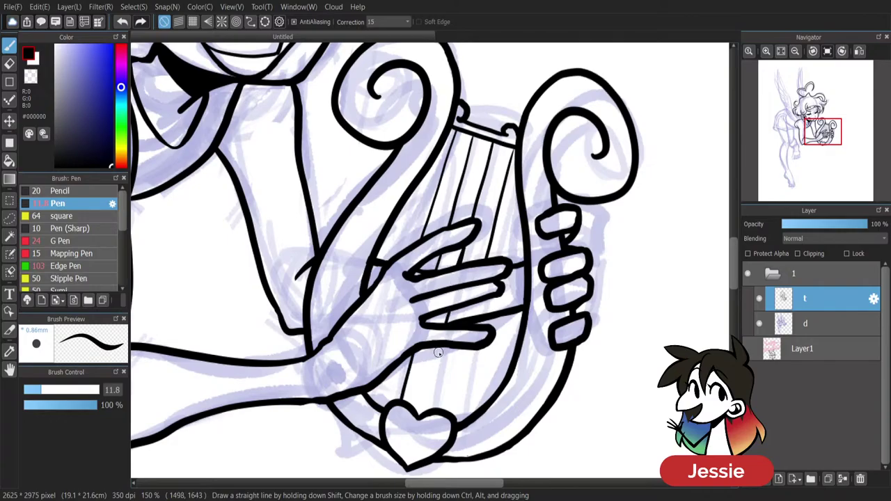
pyautogui.moveTo(439, 345); pyautogui.dragTo(420, 417)
pyautogui.moveTo(462, 345); pyautogui.dragTo(447, 410)
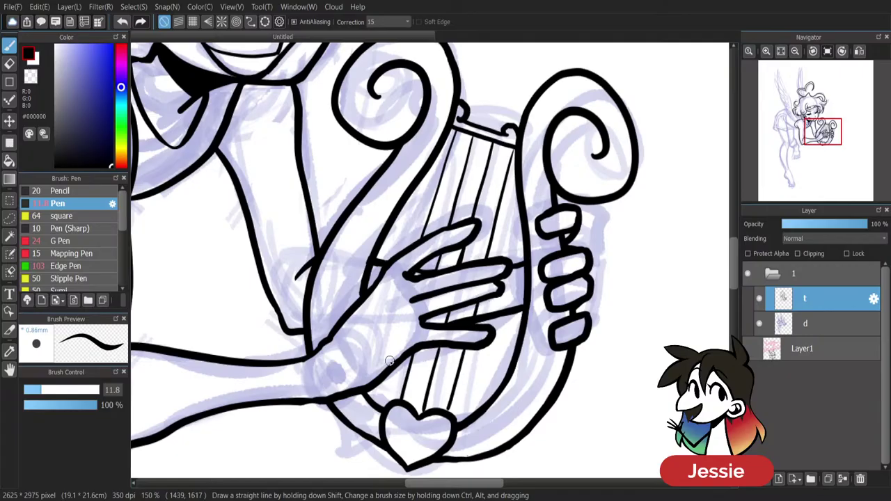
pyautogui.moveTo(387, 377); pyautogui.dragTo(380, 406)
# Ink the longest feather at the tip of the left wing, redrawing the strokes that miss the sketch.
pyautogui.scroll(-5, 538, 369)
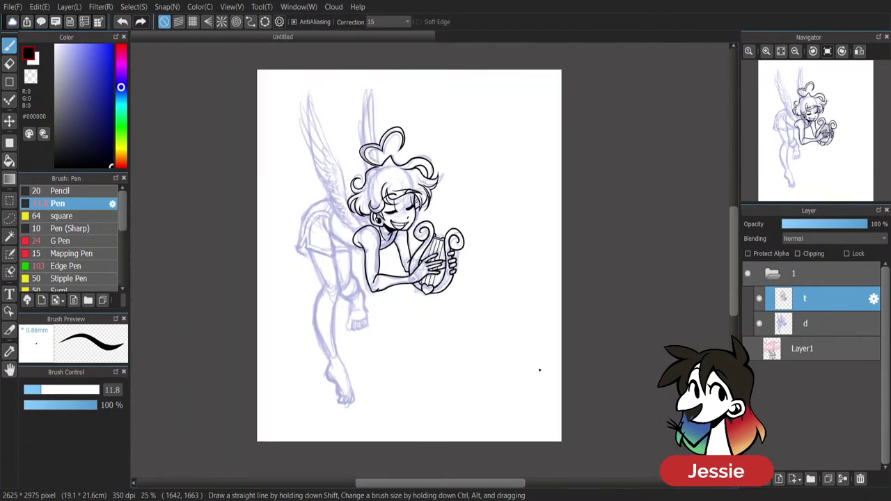
pyautogui.scroll(2, 538, 370)
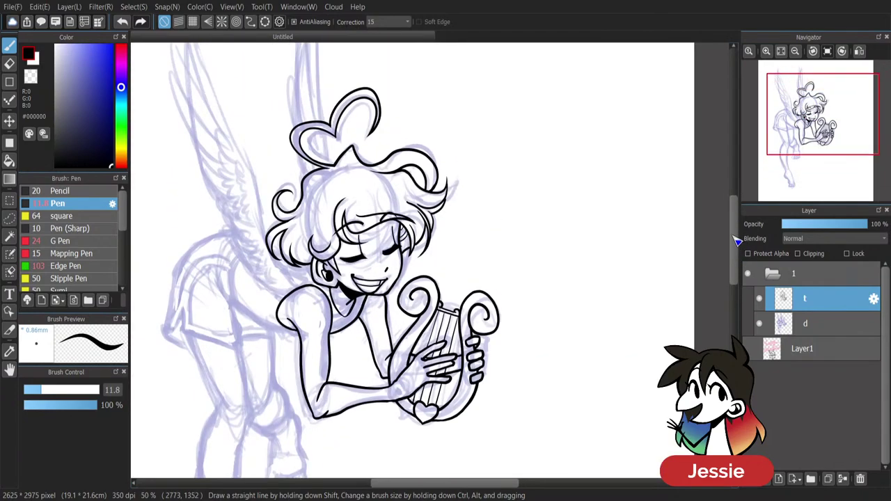
pyautogui.moveTo(734, 239); pyautogui.dragTo(734, 231)
pyautogui.moveTo(460, 483); pyautogui.dragTo(446, 485)
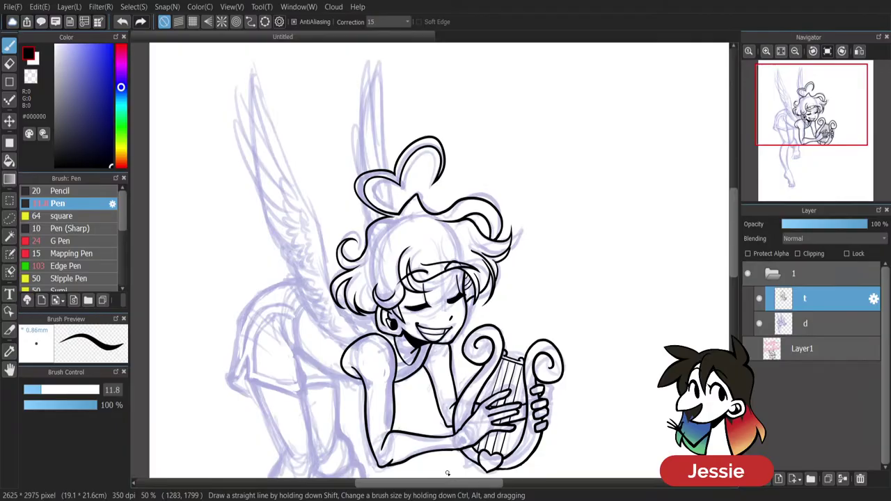
pyautogui.scroll(1, 448, 474)
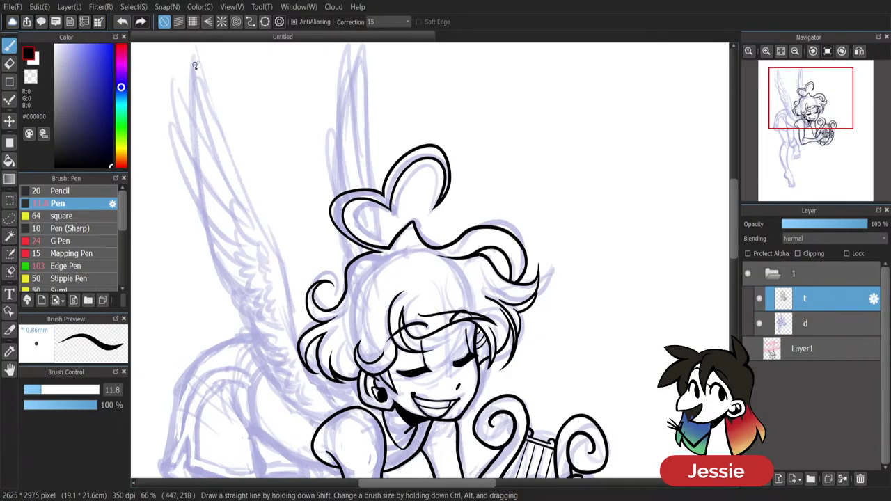
pyautogui.moveTo(195, 65)
pyautogui.mouseDown()
pyautogui.moveTo(212, 142)
pyautogui.moveTo(271, 255)
pyautogui.mouseUp()
pyautogui.hotkey('ctrl', 'z')
pyautogui.moveTo(238, 205)
pyautogui.mouseDown()
pyautogui.moveTo(204, 137)
pyautogui.moveTo(192, 64)
pyautogui.moveTo(262, 231)
pyautogui.mouseUp()
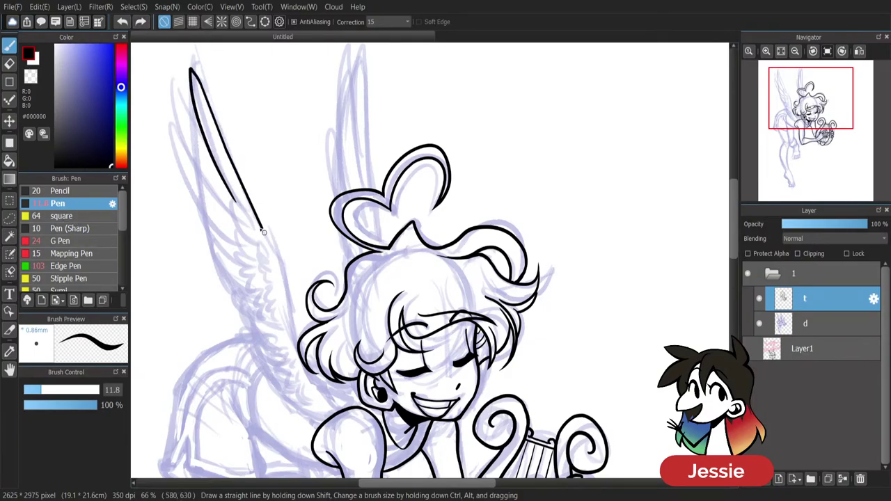
pyautogui.hotkey('ctrl', 'z')
pyautogui.moveTo(193, 61)
pyautogui.mouseDown()
pyautogui.moveTo(216, 166)
pyautogui.moveTo(278, 255)
pyautogui.mouseUp()
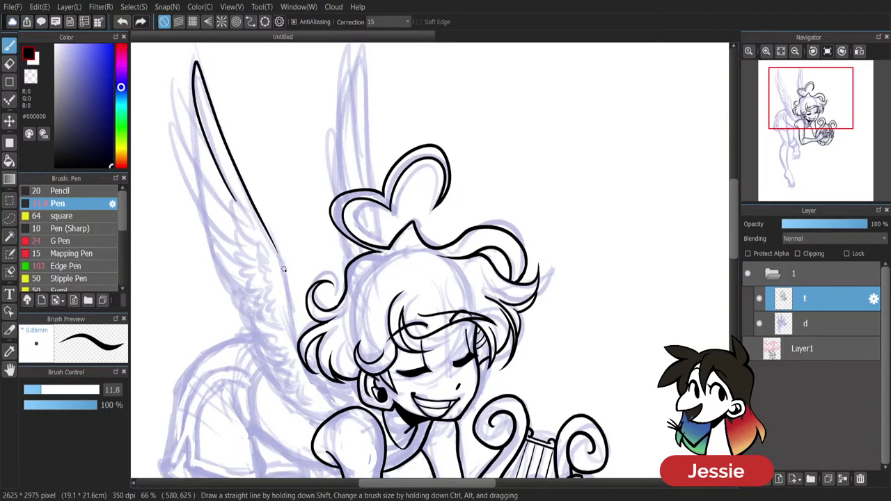
# Ink the second long feather beside the left wing's tip feather, redrawing both edges until they fit.
pyautogui.moveTo(166, 86); pyautogui.dragTo(221, 171)
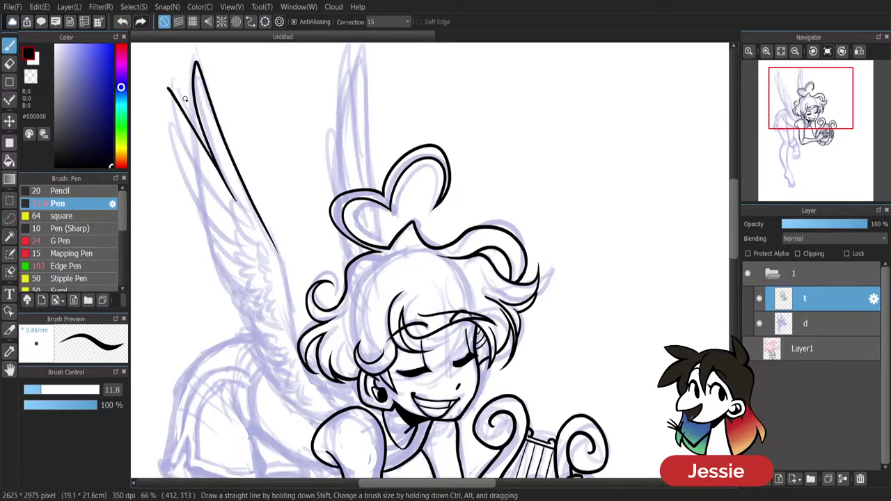
pyautogui.hotkey('ctrl', 'z')
pyautogui.moveTo(168, 86); pyautogui.dragTo(217, 165)
pyautogui.moveTo(168, 87); pyautogui.dragTo(230, 219)
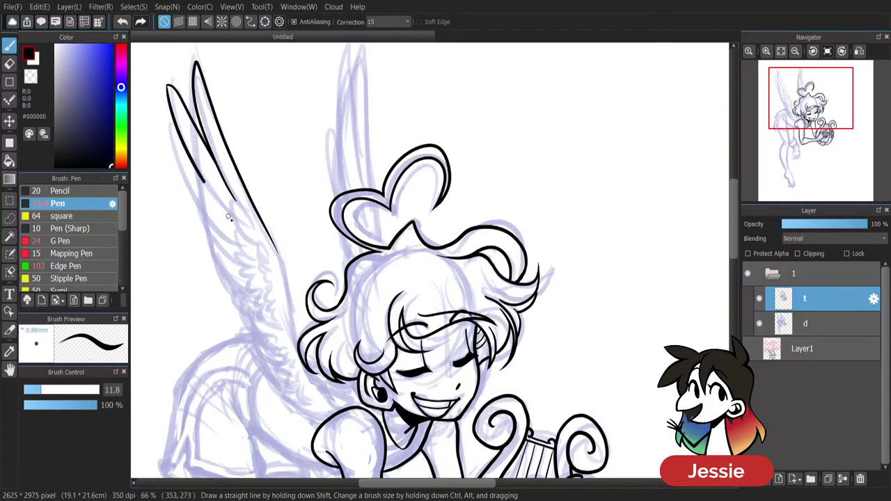
pyautogui.hotkey('ctrl', 'z')
pyautogui.hotkey('ctrl', 'z')
pyautogui.moveTo(214, 160)
pyautogui.mouseDown()
pyautogui.moveTo(172, 78)
pyautogui.moveTo(197, 176)
pyautogui.moveTo(240, 231)
pyautogui.mouseUp()
pyautogui.hotkey('ctrl', 'z')
pyautogui.moveTo(173, 82)
pyautogui.mouseDown()
pyautogui.moveTo(199, 164)
pyautogui.moveTo(240, 220)
pyautogui.mouseUp()
# Ink the third long feather and the shorter overlapping feathers below it along the left wing's outer edge.
pyautogui.moveTo(171, 144); pyautogui.dragTo(255, 245)
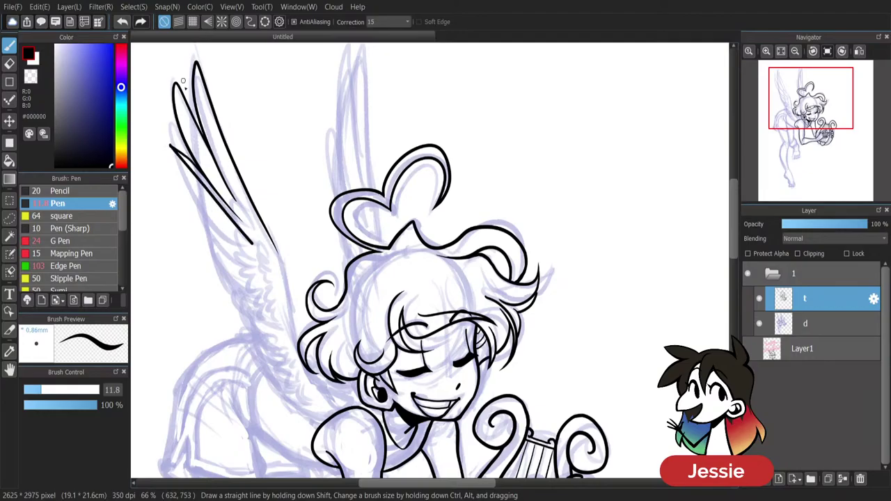
pyautogui.hotkey('ctrl', 'z')
pyautogui.hotkey('ctrl', 'z')
pyautogui.moveTo(174, 137)
pyautogui.mouseDown()
pyautogui.moveTo(215, 233)
pyautogui.moveTo(238, 246)
pyautogui.mouseUp()
pyautogui.hotkey('ctrl', 'z')
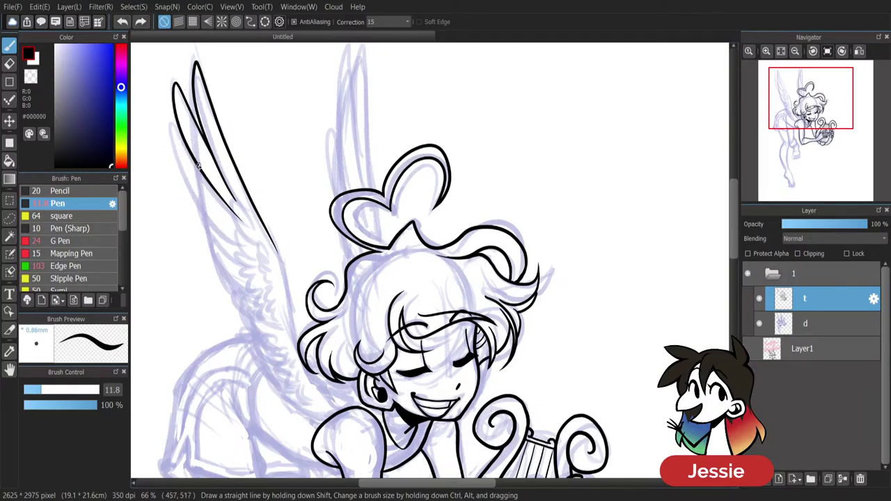
pyautogui.moveTo(175, 139)
pyautogui.mouseDown()
pyautogui.moveTo(199, 196)
pyautogui.moveTo(245, 246)
pyautogui.mouseUp()
pyautogui.moveTo(193, 190)
pyautogui.mouseDown()
pyautogui.moveTo(215, 238)
pyautogui.moveTo(240, 247)
pyautogui.moveTo(248, 282)
pyautogui.mouseUp()
pyautogui.hotkey('ctrl', 'z')
pyautogui.moveTo(205, 224)
pyautogui.mouseDown()
pyautogui.moveTo(249, 287)
pyautogui.moveTo(219, 266)
pyautogui.moveTo(263, 307)
pyautogui.moveTo(236, 294)
pyautogui.moveTo(267, 318)
pyautogui.mouseUp()
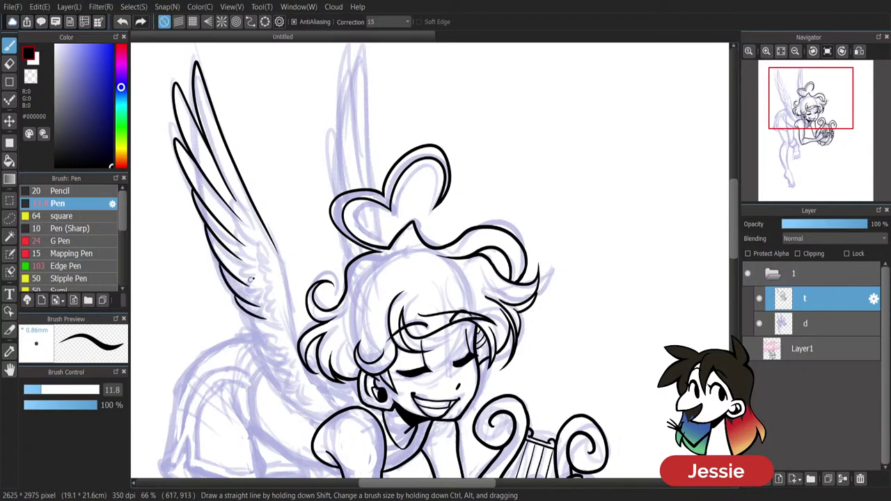
# Set the stroke correction to 0 and ink the small scalloped feathers down the wing's outer edge to the shoulder.
pyautogui.click(403, 23)
pyautogui.click(399, 34)
pyautogui.moveTo(248, 323)
pyautogui.mouseDown()
pyautogui.moveTo(280, 328)
pyautogui.moveTo(259, 340)
pyautogui.moveTo(291, 370)
pyautogui.moveTo(277, 367)
pyautogui.moveTo(298, 376)
pyautogui.moveTo(283, 374)
pyautogui.moveTo(297, 383)
pyautogui.moveTo(288, 385)
pyautogui.moveTo(331, 412)
pyautogui.mouseUp()
pyautogui.moveTo(271, 242); pyautogui.dragTo(297, 335)
pyautogui.hotkey('ctrl', 'z')
pyautogui.moveTo(733, 248); pyautogui.dragTo(733, 260)
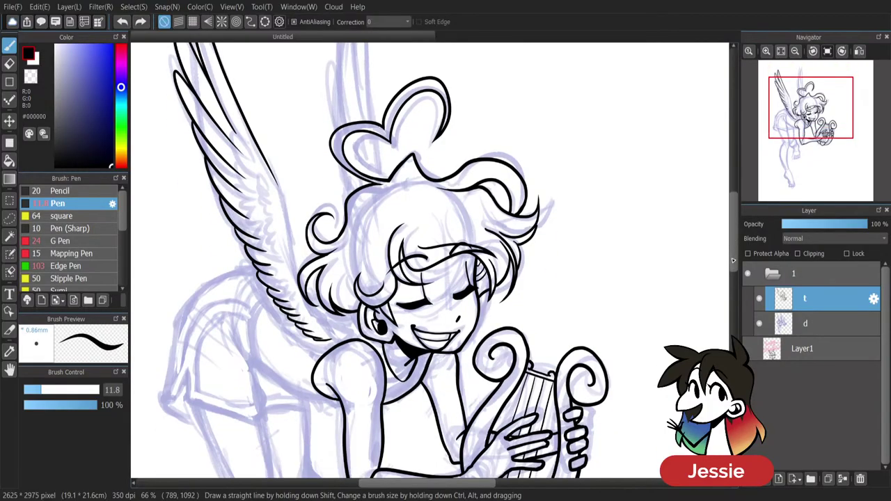
pyautogui.scroll(1, 651, 281)
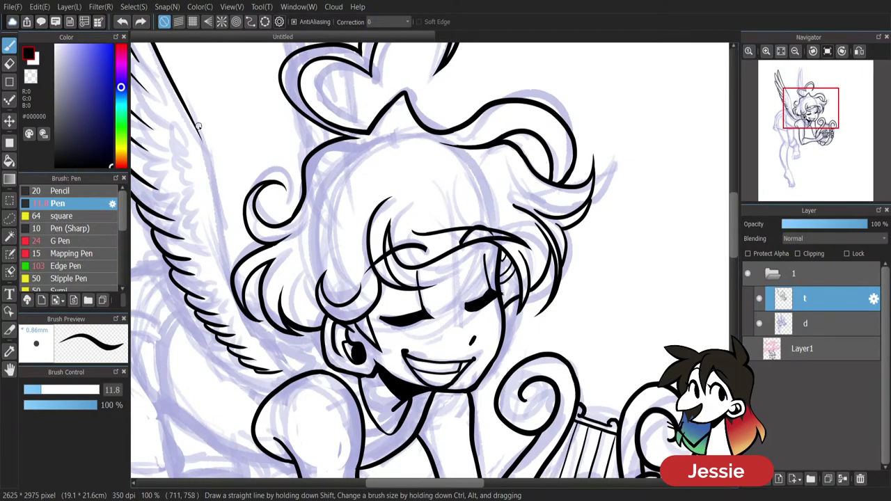
pyautogui.moveTo(193, 121)
pyautogui.mouseDown()
pyautogui.moveTo(222, 207)
pyautogui.moveTo(240, 307)
pyautogui.moveTo(279, 376)
pyautogui.moveTo(270, 374)
pyautogui.moveTo(300, 366)
pyautogui.moveTo(285, 375)
pyautogui.moveTo(310, 363)
pyautogui.mouseUp()
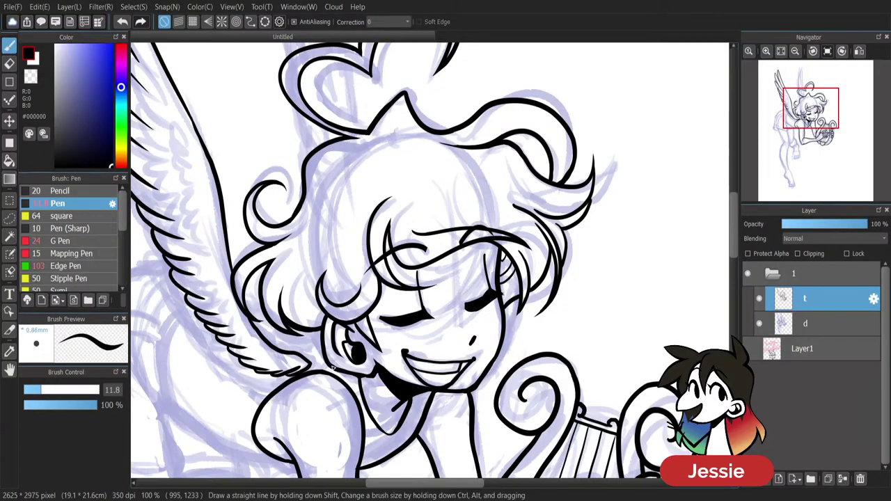
pyautogui.hotkey('ctrl', '-')
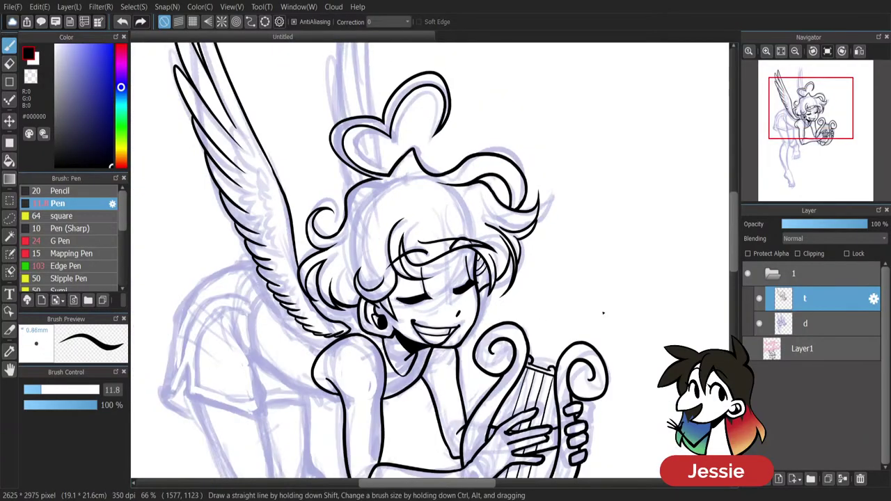
pyautogui.hotkey('ctrl', '+')
pyautogui.hotkey('ctrl', 'z')
pyautogui.hotkey('ctrl', 'z')
pyautogui.hotkey('ctrl', 'z')
pyautogui.hotkey('ctrl', 'z')
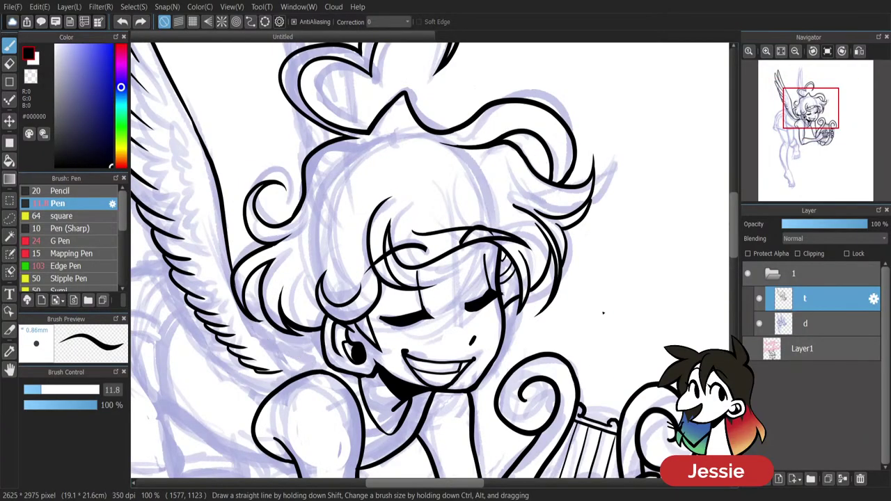
# Ink the wing's inner edge from the tip feather down to the hair and on beneath the curls to the ear.
pyautogui.moveTo(183, 105); pyautogui.dragTo(230, 239)
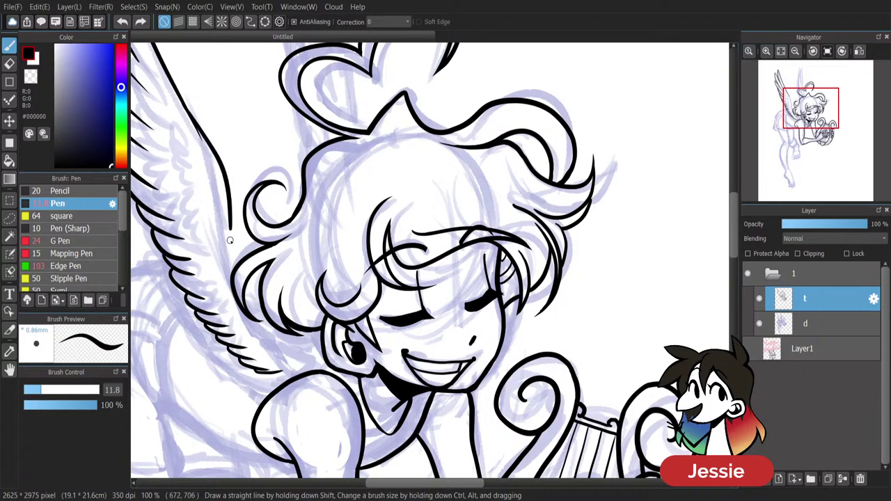
pyautogui.hotkey('ctrl', 'z')
pyautogui.moveTo(179, 99)
pyautogui.mouseDown()
pyautogui.moveTo(230, 224)
pyautogui.moveTo(236, 266)
pyautogui.moveTo(294, 354)
pyautogui.mouseUp()
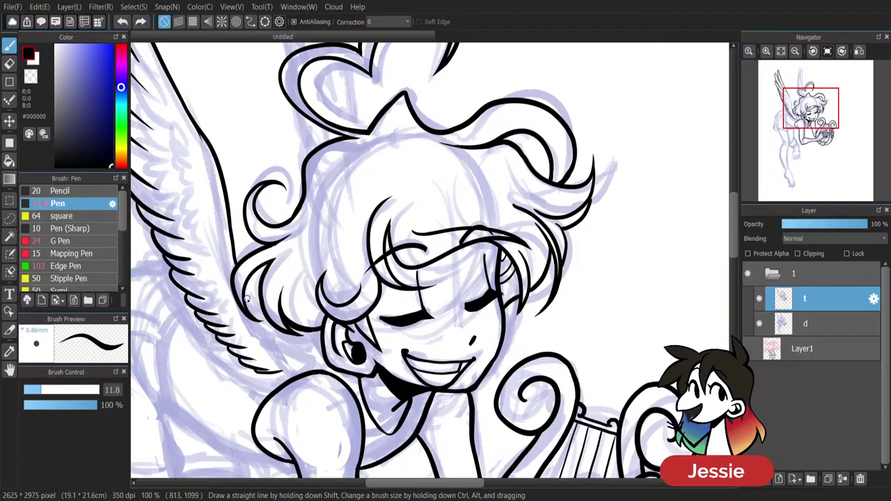
pyautogui.moveTo(254, 323); pyautogui.dragTo(300, 354)
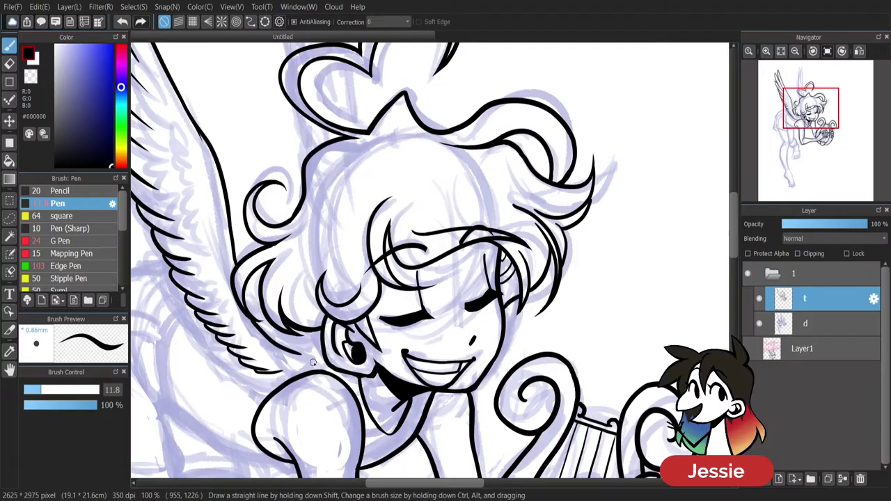
pyautogui.hotkey('ctrl', 'z')
pyautogui.moveTo(244, 294)
pyautogui.mouseDown()
pyautogui.moveTo(281, 343)
pyautogui.moveTo(314, 362)
pyautogui.mouseUp()
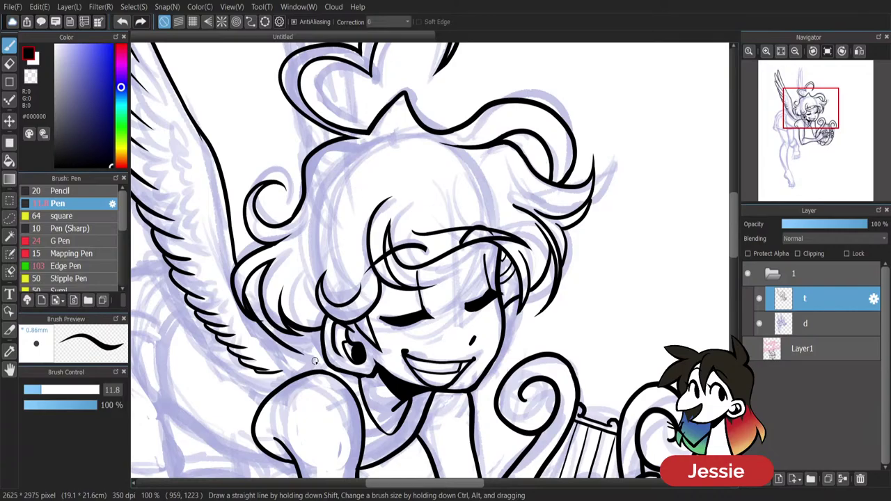
pyautogui.hotkey('ctrl', 'z')
pyautogui.moveTo(244, 294); pyautogui.dragTo(313, 353)
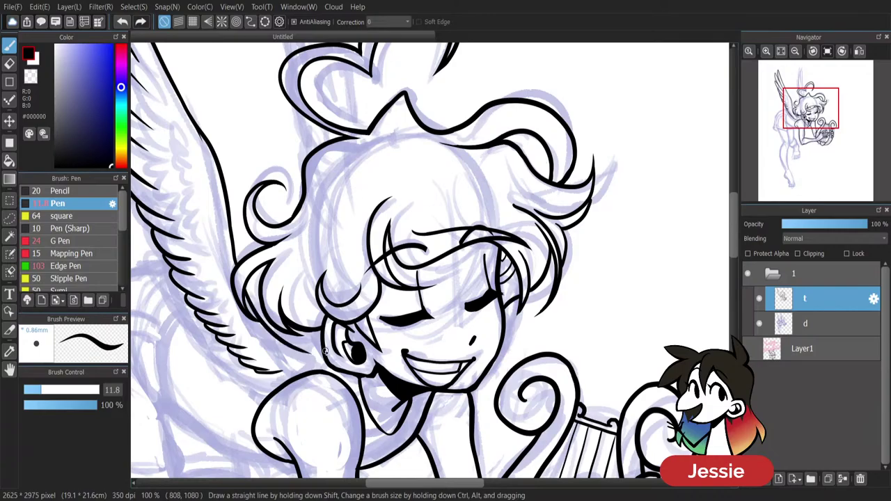
# Erase the small scalloped feathers on the lowest part of the left wing near the shoulder.
pyautogui.press('e')
pyautogui.moveTo(207, 320)
pyautogui.mouseDown()
pyautogui.moveTo(190, 300)
pyautogui.moveTo(258, 371)
pyautogui.moveTo(240, 338)
pyautogui.mouseUp()
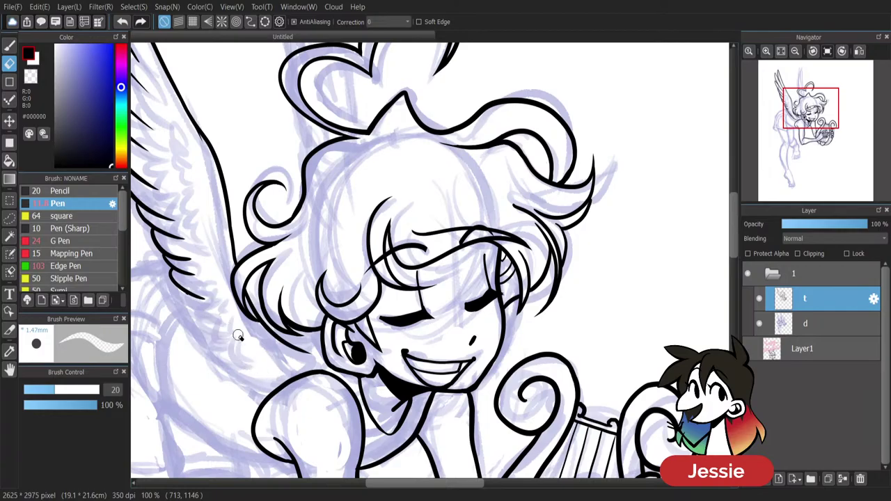
pyautogui.press('b')
# Doodle a tree with a flared trunk, cloud-shaped crown and short ground lines on the blank canvas beside the head.
pyautogui.moveTo(474, 484); pyautogui.dragTo(526, 486)
pyautogui.moveTo(454, 169); pyautogui.dragTo(429, 277)
pyautogui.moveTo(501, 167); pyautogui.dragTo(511, 277)
pyautogui.moveTo(455, 175)
pyautogui.mouseDown()
pyautogui.moveTo(417, 139)
pyautogui.moveTo(531, 172)
pyautogui.moveTo(492, 219)
pyautogui.mouseUp()
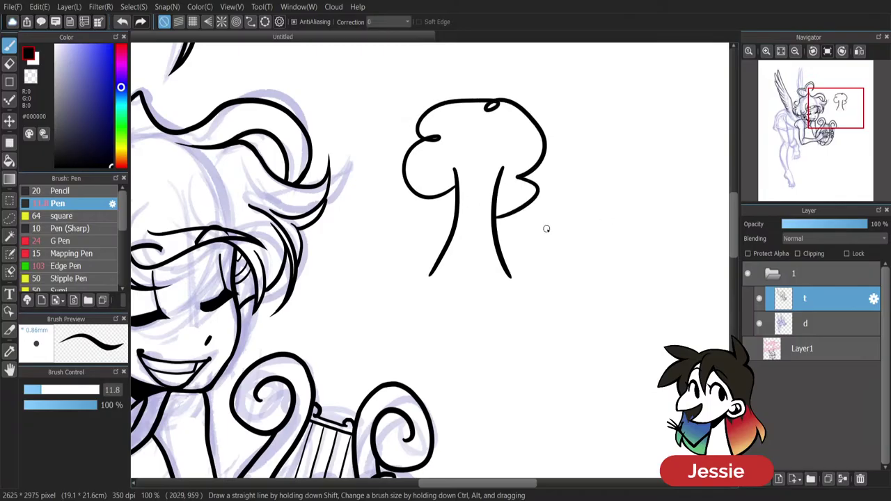
pyautogui.moveTo(379, 265); pyautogui.dragTo(426, 264)
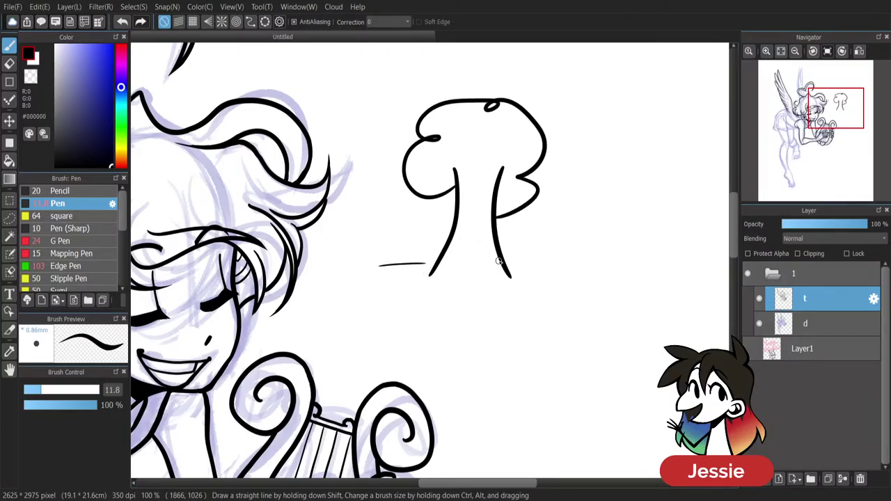
pyautogui.moveTo(505, 263); pyautogui.dragTo(550, 266)
# Doodle a small car half hidden behind the tree trunk and an arrow pointing up to where they overlap.
pyautogui.moveTo(494, 235)
pyautogui.mouseDown()
pyautogui.moveTo(572, 220)
pyautogui.moveTo(498, 256)
pyautogui.moveTo(554, 257)
pyautogui.mouseUp()
pyautogui.moveTo(577, 223); pyautogui.dragTo(571, 261)
pyautogui.moveTo(520, 231)
pyautogui.mouseDown()
pyautogui.moveTo(527, 230)
pyautogui.moveTo(520, 234)
pyautogui.mouseUp()
pyautogui.moveTo(480, 334); pyautogui.dragTo(490, 263)
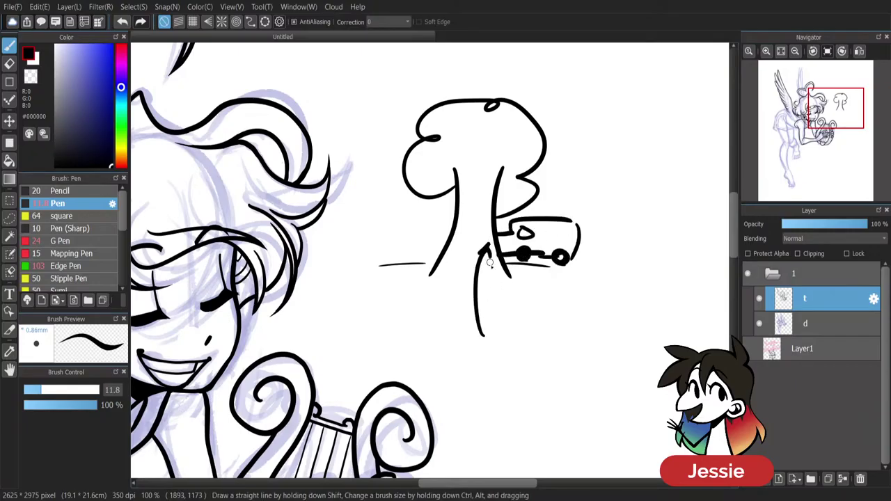
# Undo the arrow and the small car doodled behind the tree trunk.
pyautogui.hotkey('ctrl', 'z')
pyautogui.hotkey('ctrl', 'z')
pyautogui.hotkey('ctrl', 'z')
pyautogui.hotkey('ctrl', 'z')
pyautogui.hotkey('ctrl', 'z')
pyautogui.hotkey('ctrl', 'z')
pyautogui.hotkey('ctrl', 'z')
pyautogui.hotkey('ctrl', 'z')
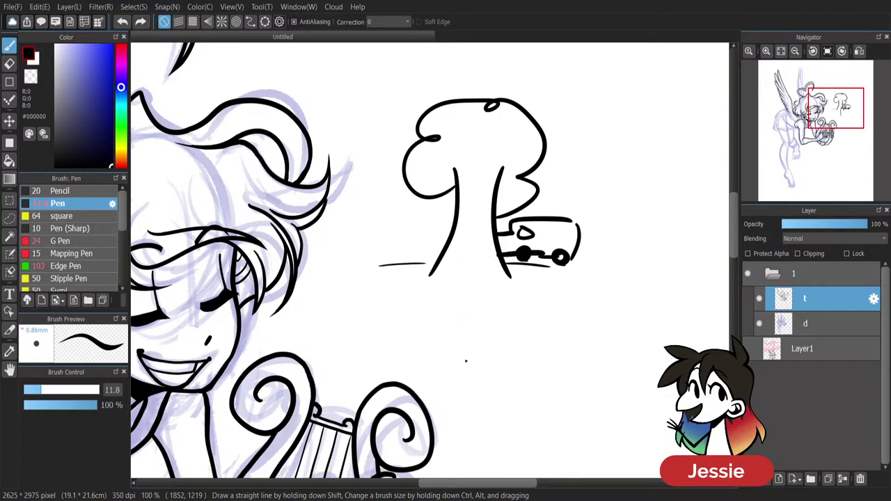
pyautogui.hotkey('ctrl', 'z')
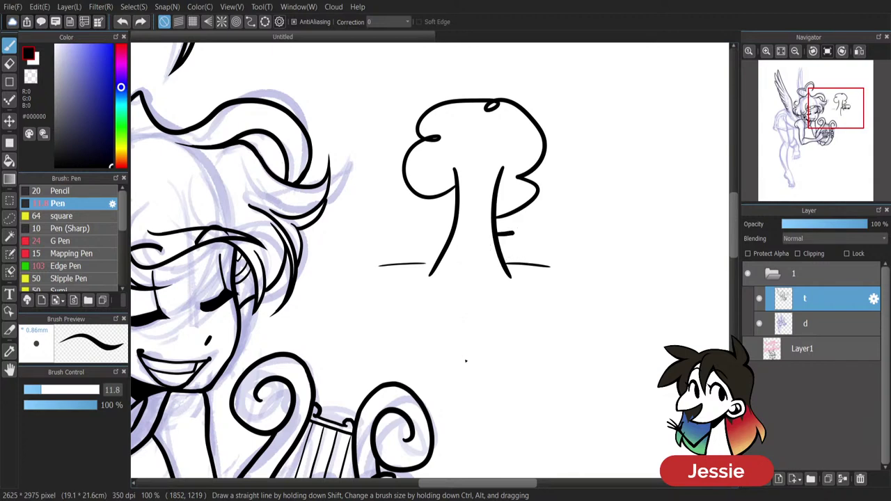
# Doodle a complete boxy car with two filled wheels beside the tree, clear of the trunk.
pyautogui.moveTo(559, 232)
pyautogui.mouseDown()
pyautogui.moveTo(625, 203)
pyautogui.moveTo(534, 232)
pyautogui.moveTo(631, 256)
pyautogui.moveTo(635, 242)
pyautogui.mouseUp()
pyautogui.moveTo(639, 226); pyautogui.dragTo(627, 251)
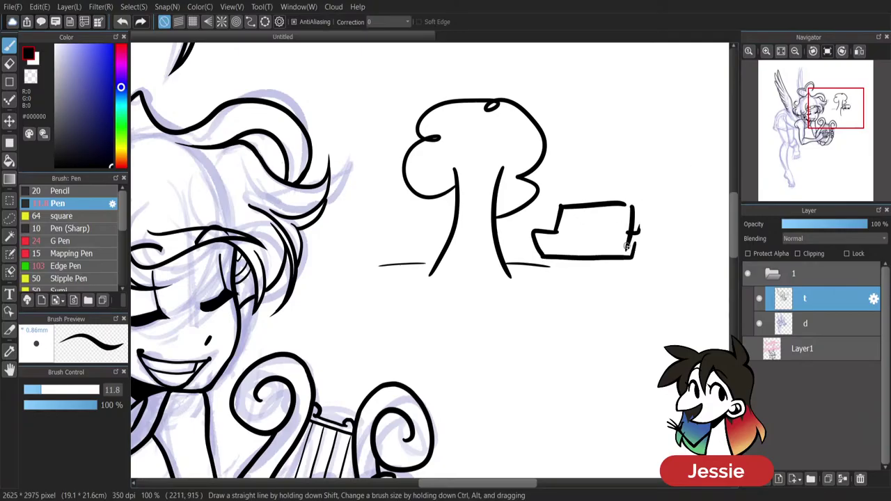
pyautogui.moveTo(569, 257); pyautogui.dragTo(561, 257)
pyautogui.moveTo(615, 253)
pyautogui.mouseDown()
pyautogui.moveTo(618, 265)
pyautogui.moveTo(624, 258)
pyautogui.mouseUp()
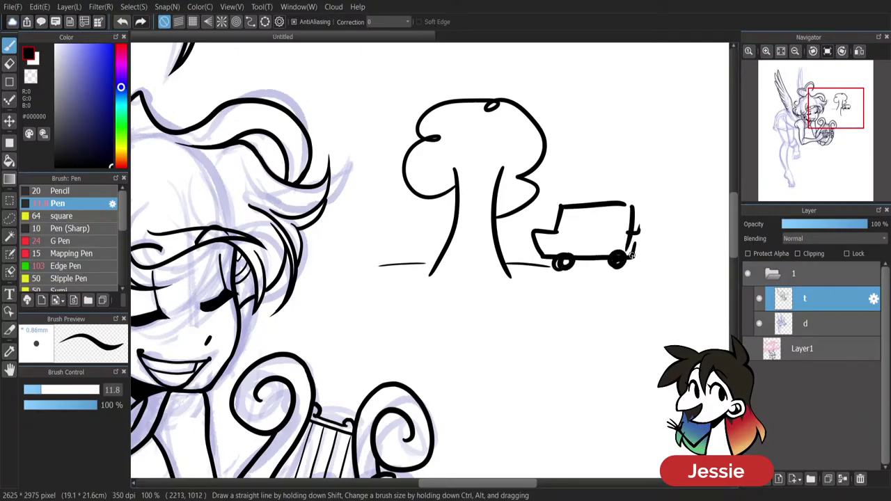
# Undo the boxy car doodled beside the tree.
pyautogui.hotkey('ctrl', 'z')
pyautogui.hotkey('ctrl', 'z')
pyautogui.hotkey('ctrl', 'z')
pyautogui.hotkey('ctrl', 'z')
pyautogui.hotkey('ctrl', 'z')
pyautogui.hotkey('ctrl', 'z')
pyautogui.hotkey('ctrl', 'z')
pyautogui.hotkey('ctrl', 'z')
pyautogui.hotkey('ctrl', 'z')
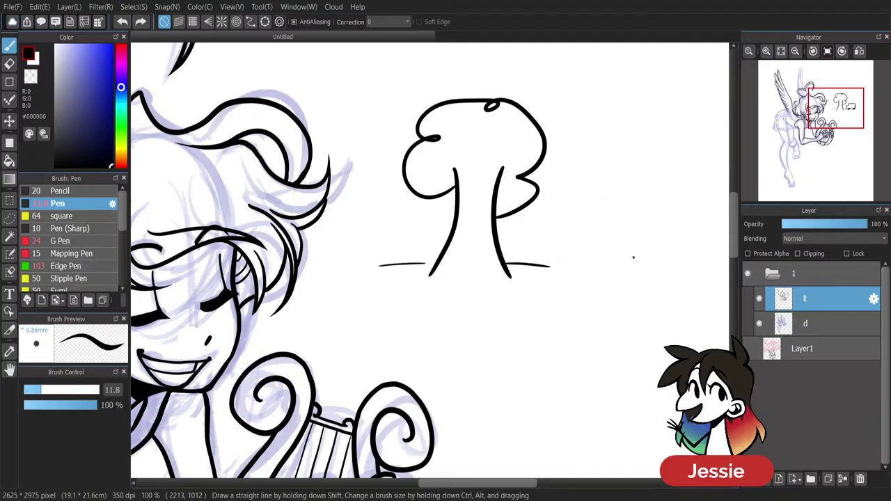
# Doodle a car passing behind the tree trunk, with its front and rear sticking out on either side.
pyautogui.moveTo(460, 214)
pyautogui.mouseDown()
pyautogui.moveTo(424, 217)
pyautogui.moveTo(405, 240)
pyautogui.moveTo(417, 252)
pyautogui.mouseUp()
pyautogui.moveTo(499, 217)
pyautogui.mouseDown()
pyautogui.moveTo(520, 240)
pyautogui.moveTo(502, 256)
pyautogui.mouseUp()
pyautogui.moveTo(432, 250)
pyautogui.mouseDown()
pyautogui.moveTo(427, 259)
pyautogui.moveTo(437, 252)
pyautogui.mouseUp()
pyautogui.moveTo(502, 245); pyautogui.dragTo(499, 263)
pyautogui.hotkey('ctrl', 'z')
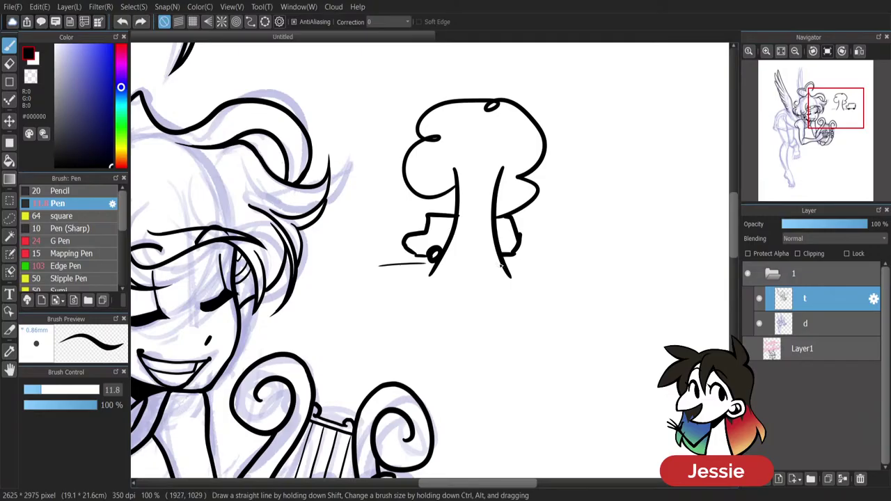
# Undo the car behind the trunk together with the tree doodle's ground lines and crown.
pyautogui.hotkey('ctrl', 'z')
pyautogui.hotkey('ctrl', 'z')
pyautogui.hotkey('ctrl', 'z')
pyautogui.hotkey('ctrl', 'z')
pyautogui.hotkey('ctrl', 'z')
pyautogui.hotkey('ctrl', 'z')
pyautogui.hotkey('ctrl', 'z')
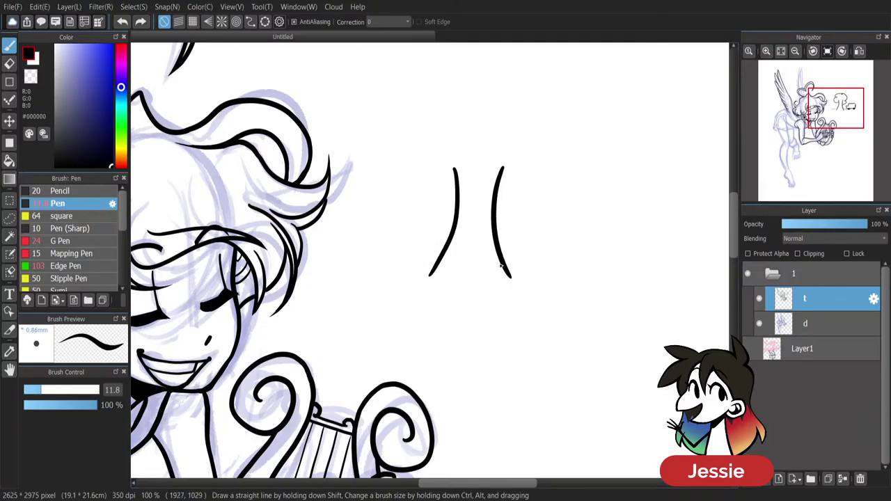
# Ink the remaining small scalloped feathers along the left wing's lower edge down to its base beneath the ear.
pyautogui.moveTo(471, 487); pyautogui.dragTo(395, 474)
pyautogui.press('e')
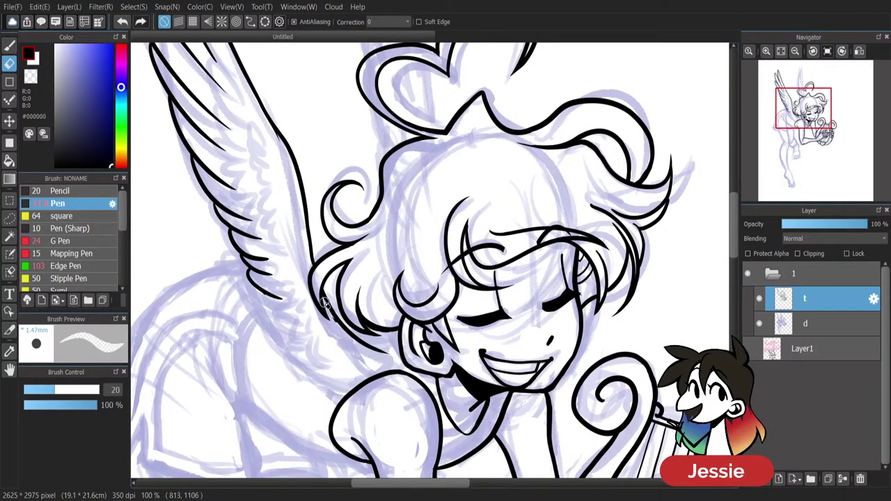
pyautogui.press('b')
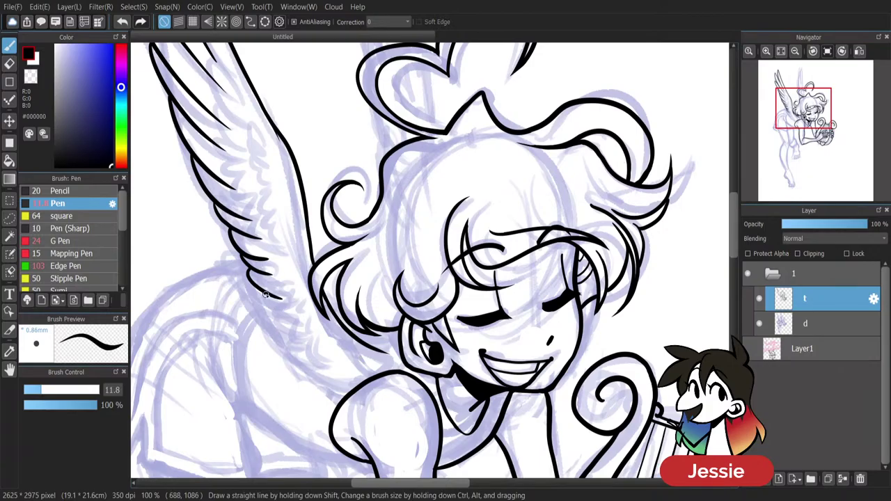
pyautogui.moveTo(259, 291)
pyautogui.mouseDown()
pyautogui.moveTo(306, 323)
pyautogui.moveTo(307, 336)
pyautogui.moveTo(354, 359)
pyautogui.mouseUp()
pyautogui.hotkey('ctrl', 'z')
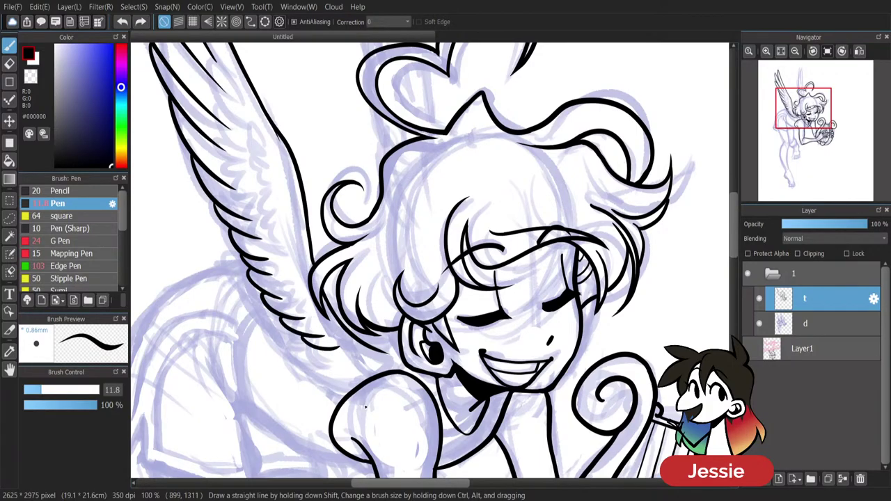
pyautogui.moveTo(320, 348); pyautogui.dragTo(363, 356)
pyautogui.hotkey('ctrl', 'z')
pyautogui.moveTo(344, 361); pyautogui.dragTo(384, 352)
pyautogui.scroll(-5, 344, 322)
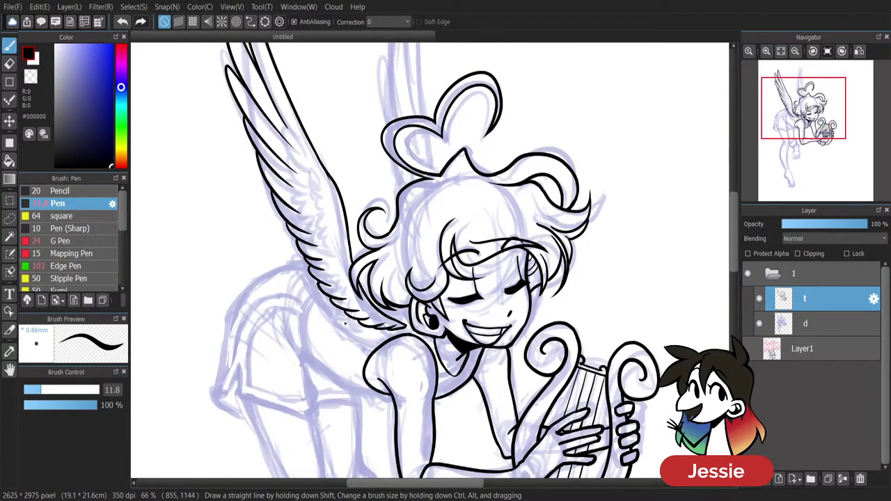
pyautogui.scroll(3, 345, 323)
pyautogui.scroll(2, 344, 322)
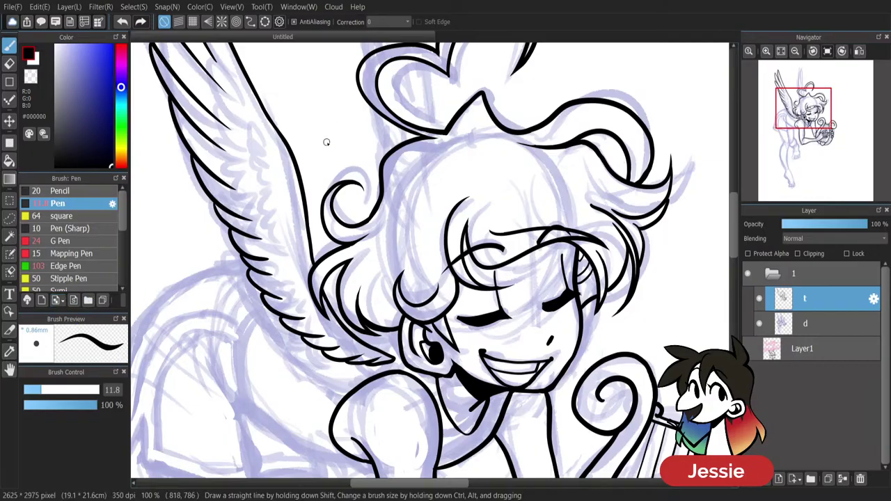
# Ink the upper feathers of a second, inner row on the left wing, starting just below the long feathers.
pyautogui.scroll(3, 314, 164)
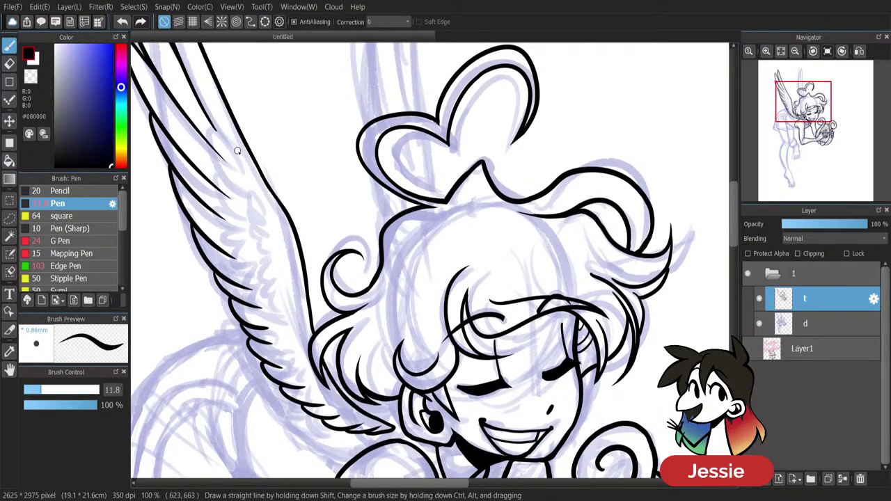
pyautogui.moveTo(238, 153)
pyautogui.mouseDown()
pyautogui.moveTo(240, 190)
pyautogui.moveTo(256, 241)
pyautogui.moveTo(263, 238)
pyautogui.mouseUp()
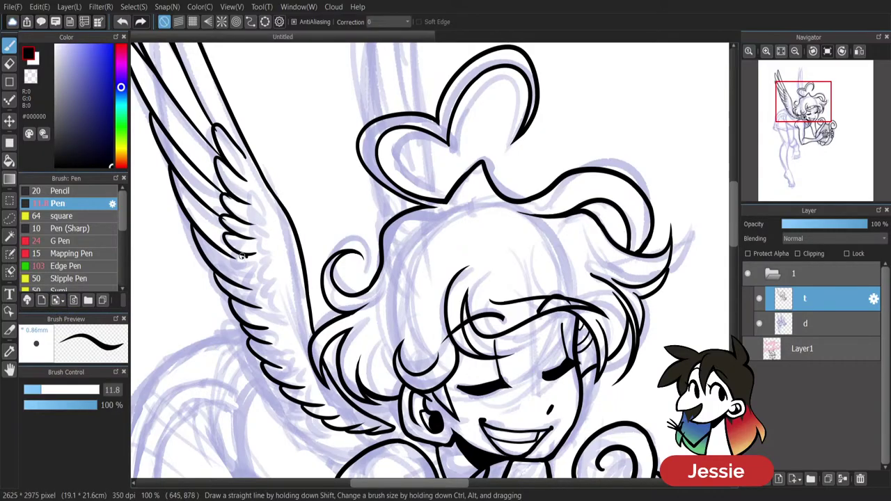
pyautogui.moveTo(242, 256); pyautogui.dragTo(258, 282)
pyautogui.hotkey('ctrl', 'z')
pyautogui.hotkey('ctrl', 'z')
pyautogui.hotkey('ctrl', 'z')
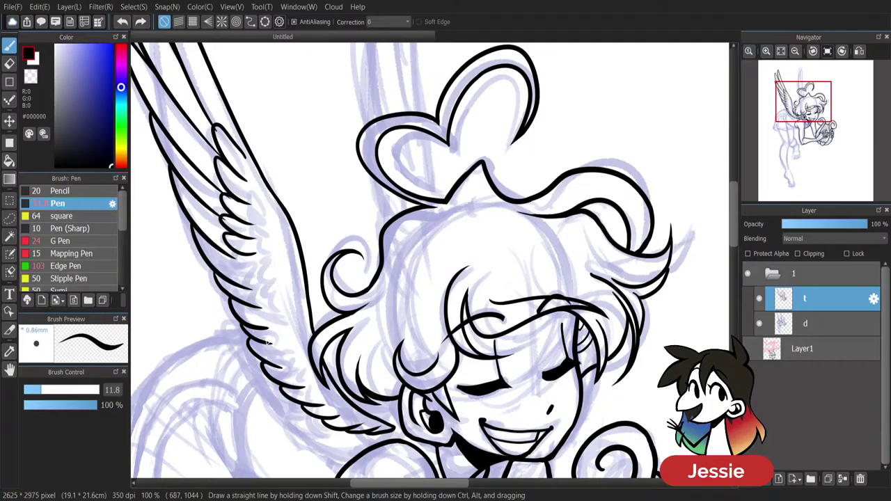
# Continue the second row with progressively smaller scalloped feathers down to the left wing's base near the ear.
pyautogui.moveTo(238, 212)
pyautogui.mouseDown()
pyautogui.moveTo(254, 256)
pyautogui.moveTo(235, 264)
pyautogui.moveTo(250, 278)
pyautogui.moveTo(238, 254)
pyautogui.moveTo(235, 266)
pyautogui.moveTo(258, 272)
pyautogui.mouseUp()
pyautogui.hotkey('ctrl', 'z')
pyautogui.moveTo(244, 273); pyautogui.dragTo(264, 287)
pyautogui.moveTo(252, 289)
pyautogui.mouseDown()
pyautogui.moveTo(269, 299)
pyautogui.moveTo(274, 321)
pyautogui.moveTo(262, 307)
pyautogui.moveTo(277, 331)
pyautogui.mouseUp()
pyautogui.hotkey('ctrl', 'z')
pyautogui.moveTo(274, 331); pyautogui.dragTo(268, 348)
pyautogui.moveTo(285, 347)
pyautogui.mouseDown()
pyautogui.moveTo(276, 357)
pyautogui.moveTo(298, 375)
pyautogui.moveTo(283, 373)
pyautogui.moveTo(314, 385)
pyautogui.moveTo(312, 405)
pyautogui.moveTo(366, 425)
pyautogui.mouseUp()
pyautogui.hotkey('ctrl', 'z')
pyautogui.hotkey('ctrl', 'z')
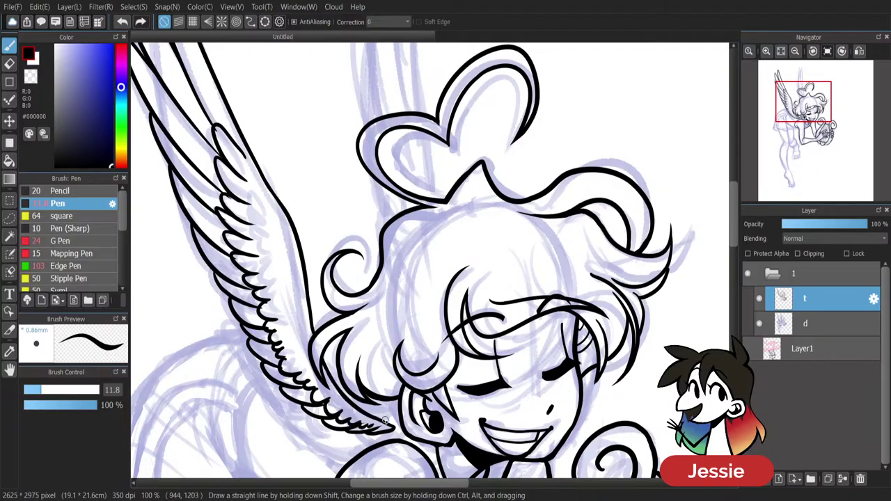
# Try to erase stray line overlaps among the upper feathers of the left wing's second row.
pyautogui.press('e')
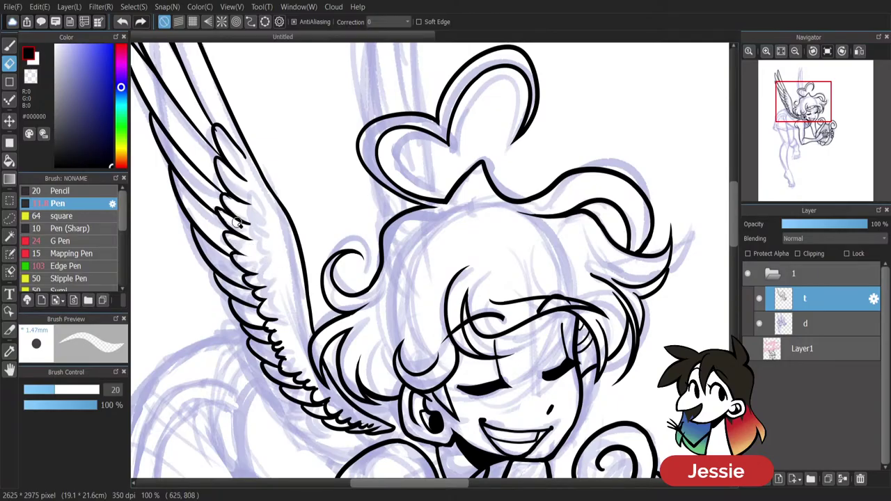
pyautogui.moveTo(227, 217)
pyautogui.mouseDown()
pyautogui.moveTo(267, 234)
pyautogui.moveTo(251, 226)
pyautogui.moveTo(258, 231)
pyautogui.mouseUp()
pyautogui.hotkey('ctrl', 'z')
pyautogui.moveTo(228, 199); pyautogui.dragTo(293, 226)
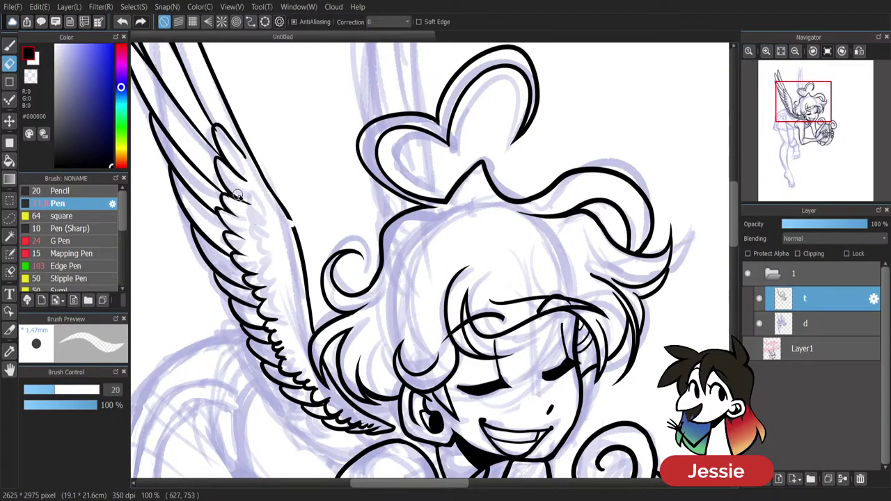
pyautogui.hotkey('ctrl', 'z')
pyautogui.press('b')
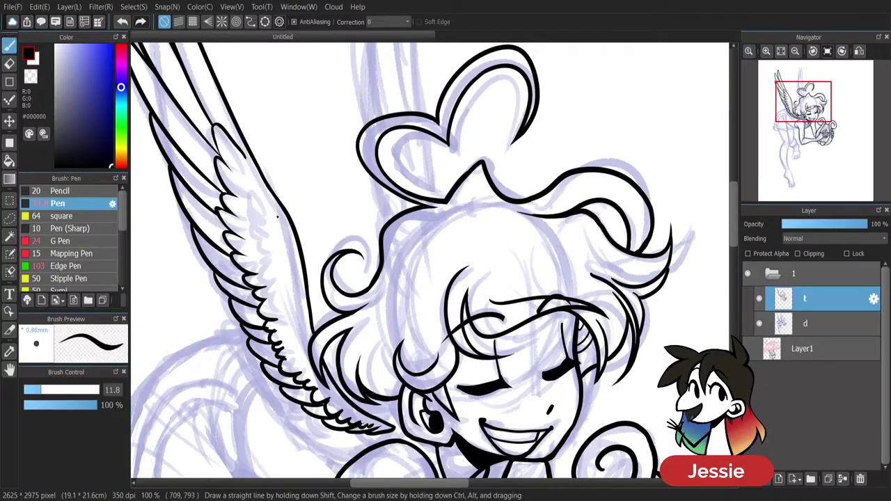
# Rework the outline of the topmost feather in the left wing's second row with the eraser and pen.
pyautogui.hotkey('ctrl', '-')
pyautogui.hotkey('ctrl', '-')
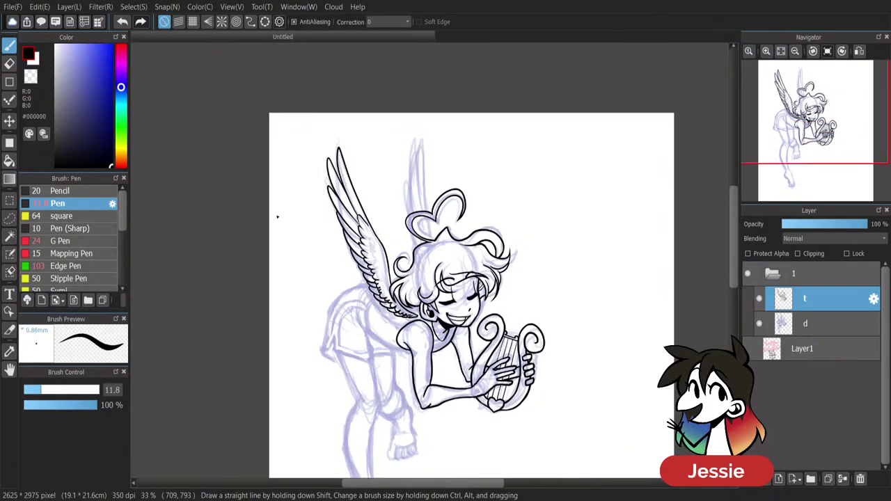
pyautogui.hotkey('ctrl', '+')
pyautogui.hotkey('ctrl', '+')
pyautogui.hotkey('ctrl', '+')
pyautogui.press('e')
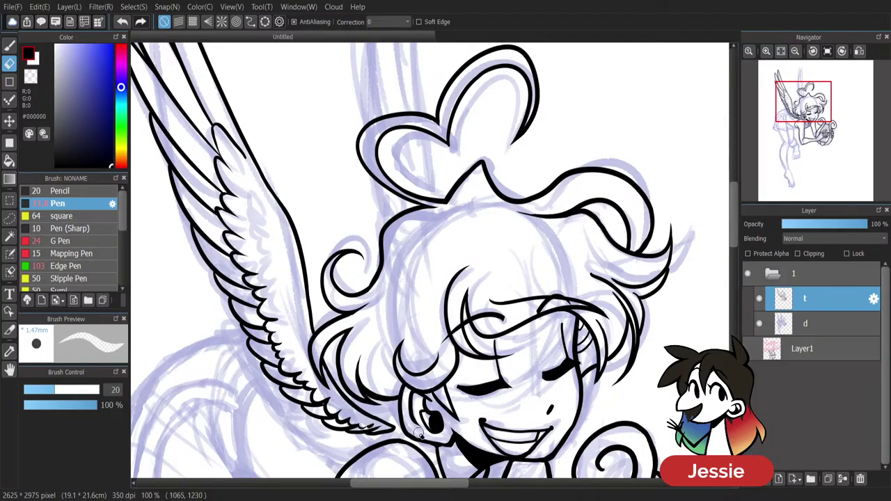
pyautogui.press('b')
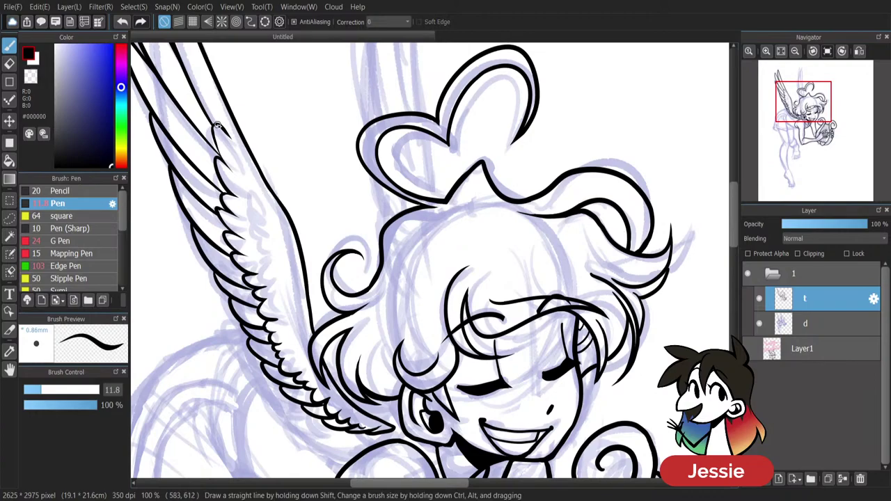
pyautogui.moveTo(216, 126); pyautogui.dragTo(219, 156)
pyautogui.hotkey('ctrl', 'z')
pyautogui.moveTo(217, 127); pyautogui.dragTo(228, 165)
pyautogui.press('e')
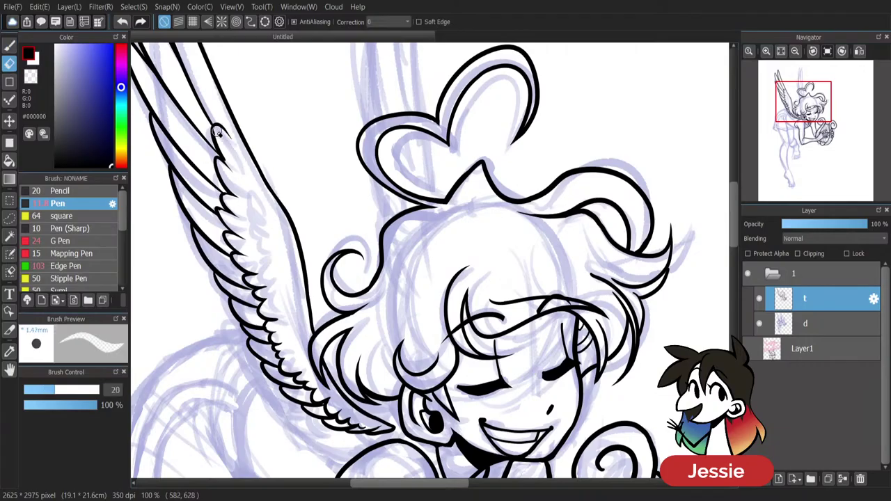
# Ink a third row of tiny scalloped feathers inside the second row, running down the left wing to its base.
pyautogui.press('p')
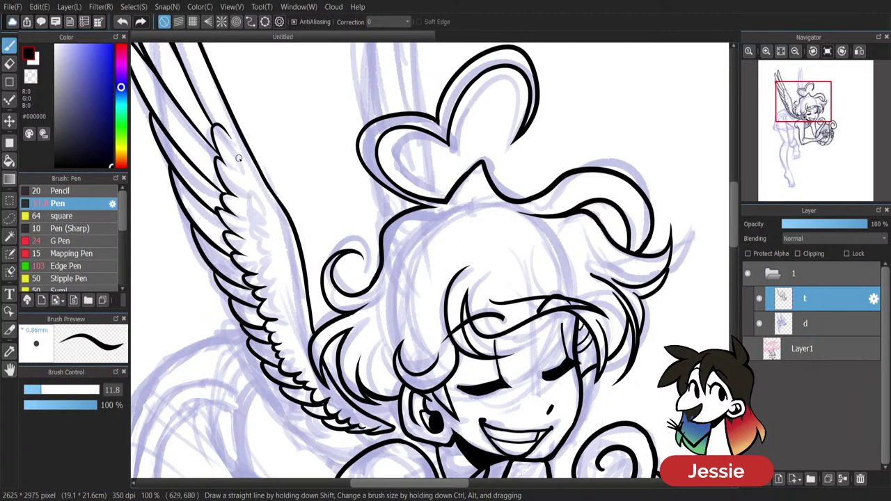
pyautogui.moveTo(238, 151)
pyautogui.mouseDown()
pyautogui.moveTo(253, 224)
pyautogui.moveTo(250, 257)
pyautogui.moveTo(280, 308)
pyautogui.moveTo(290, 346)
pyautogui.moveTo(286, 337)
pyautogui.moveTo(282, 349)
pyautogui.moveTo(302, 366)
pyautogui.mouseUp()
pyautogui.hotkey('ctrl', 'z')
pyautogui.hotkey('ctrl', 'z')
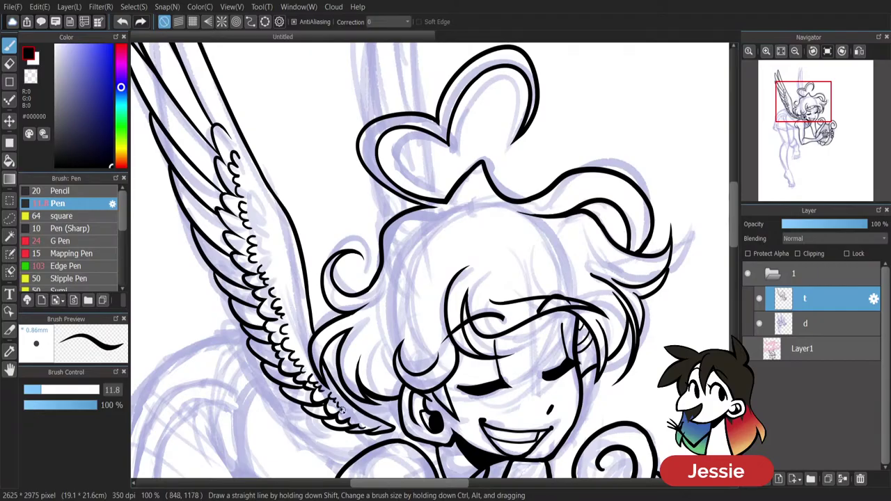
pyautogui.scroll(-4, 373, 372)
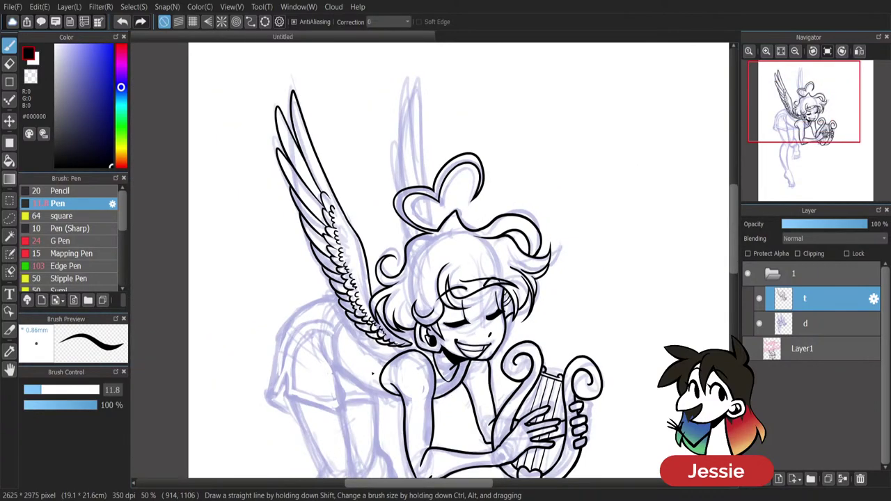
# Ink the far wing's inner edge through the heart-shaped hair loop and its tall, narrow tip feather above.
pyautogui.scroll(1, 372, 373)
pyautogui.moveTo(734, 215); pyautogui.dragTo(732, 202)
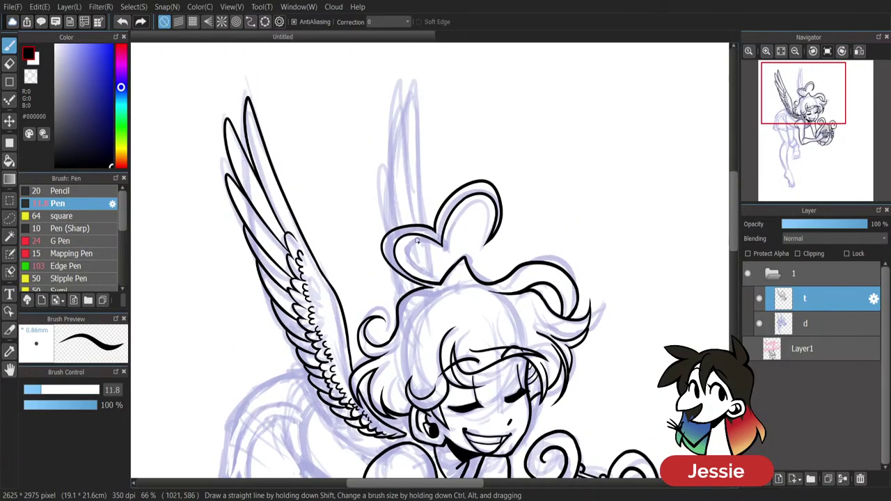
pyautogui.moveTo(427, 243); pyautogui.dragTo(431, 282)
pyautogui.moveTo(426, 224)
pyautogui.mouseDown()
pyautogui.moveTo(416, 88)
pyautogui.moveTo(415, 184)
pyautogui.moveTo(393, 83)
pyautogui.moveTo(382, 218)
pyautogui.mouseUp()
pyautogui.hotkey('ctrl', 'z')
pyautogui.hotkey('ctrl', 'z')
pyautogui.hotkey('ctrl', 'z')
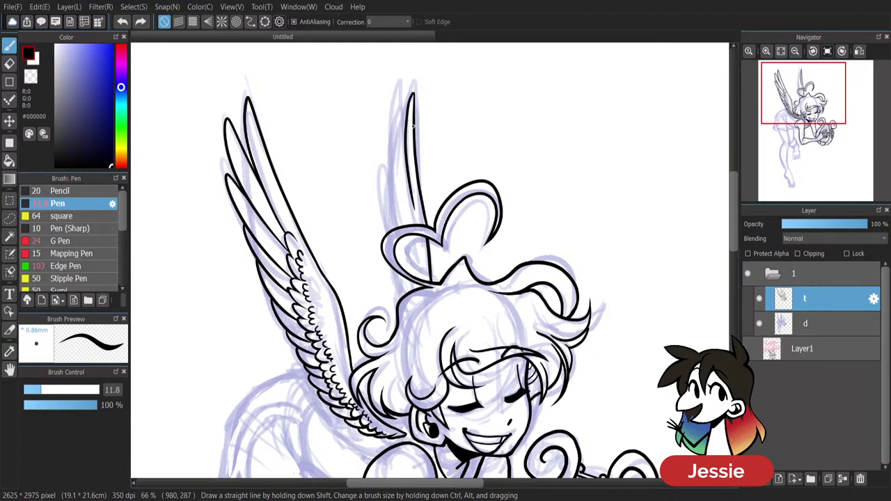
# Try a second long feather beside the far wing's tip feather, then undo it.
pyautogui.hotkey('ctrl', 'y')
pyautogui.hotkey('ctrl', 'y')
pyautogui.hotkey('ctrl', 'y')
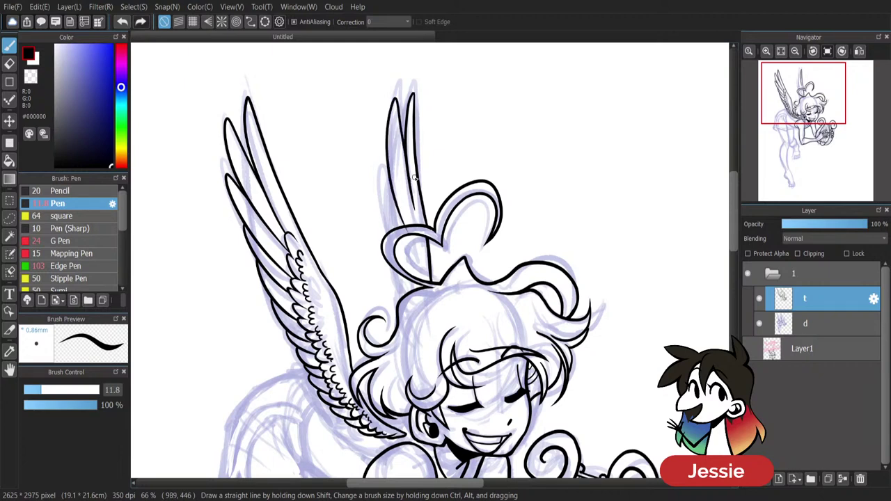
pyautogui.hotkey('ctrl', 'z')
pyautogui.hotkey('ctrl', 'z')
pyautogui.moveTo(408, 180)
pyautogui.mouseDown()
pyautogui.moveTo(394, 197)
pyautogui.moveTo(398, 226)
pyautogui.mouseUp()
pyautogui.hotkey('ctrl', 'z')
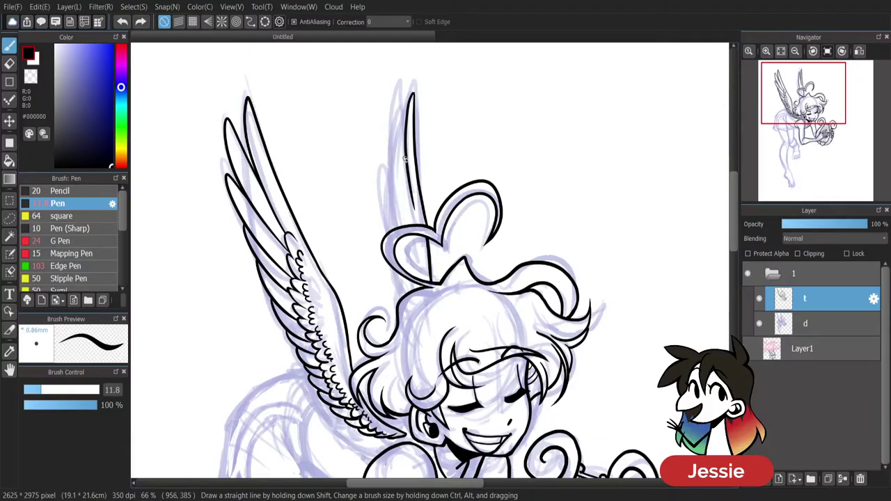
# Ink a shorter second feather beside the far wing's tip feather, following the blue sketch.
pyautogui.moveTo(406, 113)
pyautogui.mouseDown()
pyautogui.moveTo(395, 207)
pyautogui.moveTo(382, 174)
pyautogui.moveTo(388, 223)
pyautogui.mouseUp()
pyautogui.hotkey('ctrl', 'z')
pyautogui.moveTo(382, 179); pyautogui.dragTo(390, 226)
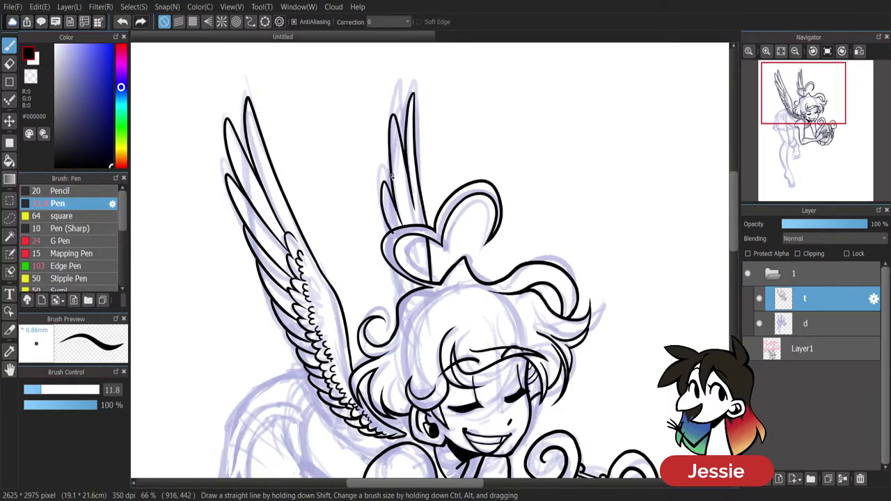
pyautogui.hotkey('ctrl', 'z')
# Ink the far wing's lower outer feathers, continuing behind the heart-shaped hair loop down to the top of the head.
pyautogui.hotkey('ctrl', '+')
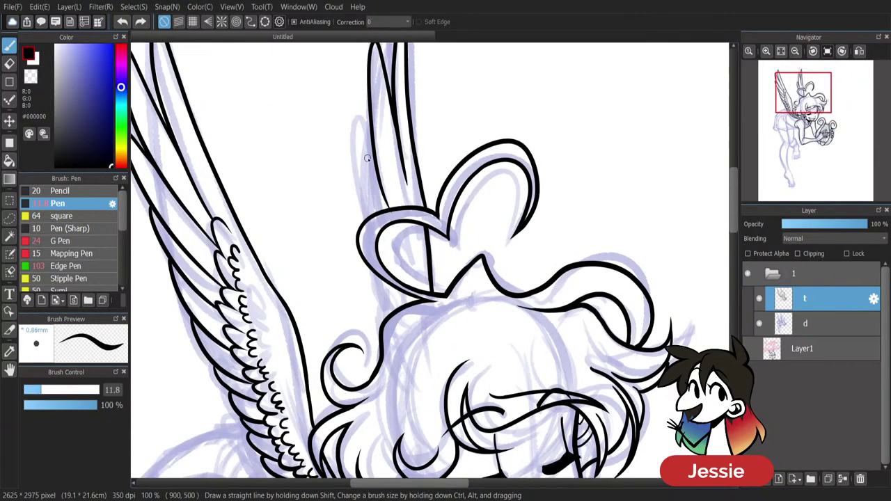
pyautogui.moveTo(369, 139)
pyautogui.mouseDown()
pyautogui.moveTo(364, 220)
pyautogui.moveTo(363, 207)
pyautogui.moveTo(402, 254)
pyautogui.moveTo(395, 299)
pyautogui.moveTo(378, 282)
pyautogui.moveTo(389, 305)
pyautogui.mouseUp()
pyautogui.hotkey('ctrl', 'z')
pyautogui.hotkey('ctrl', 'z')
pyautogui.hotkey('ctrl', 'z')
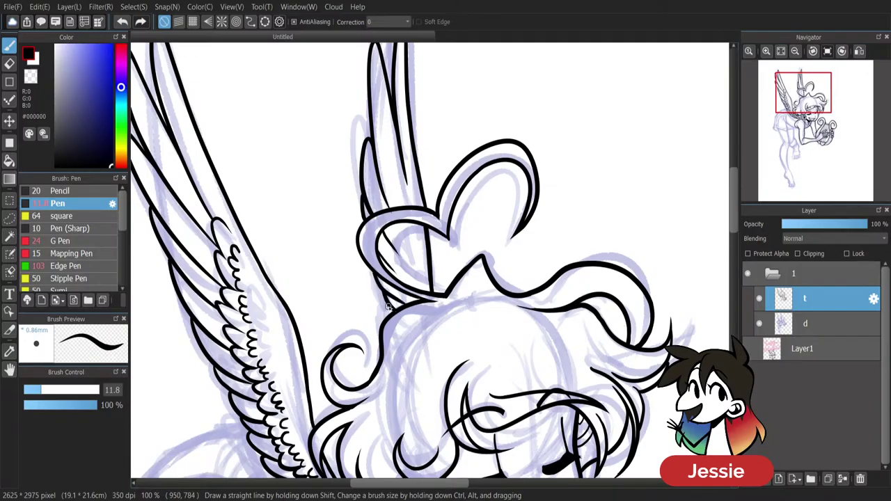
# Ink a second row of small feathers on the far wing, from above the hair loop down through its opening.
pyautogui.moveTo(417, 207)
pyautogui.mouseDown()
pyautogui.moveTo(402, 176)
pyautogui.moveTo(402, 225)
pyautogui.moveTo(394, 223)
pyautogui.moveTo(410, 261)
pyautogui.mouseUp()
pyautogui.hotkey('ctrl', 'z')
pyautogui.hotkey('ctrl', 'z')
pyautogui.moveTo(393, 224); pyautogui.dragTo(414, 281)
pyautogui.moveTo(397, 269); pyautogui.dragTo(408, 289)
pyautogui.hotkey('ctrl', 'z')
pyautogui.moveTo(396, 289); pyautogui.dragTo(406, 300)
pyautogui.hotkey('ctrl', 'z')
# Erase the stray line bits among the far wing's small feathers in and above the hair loop.
pyautogui.press('e')
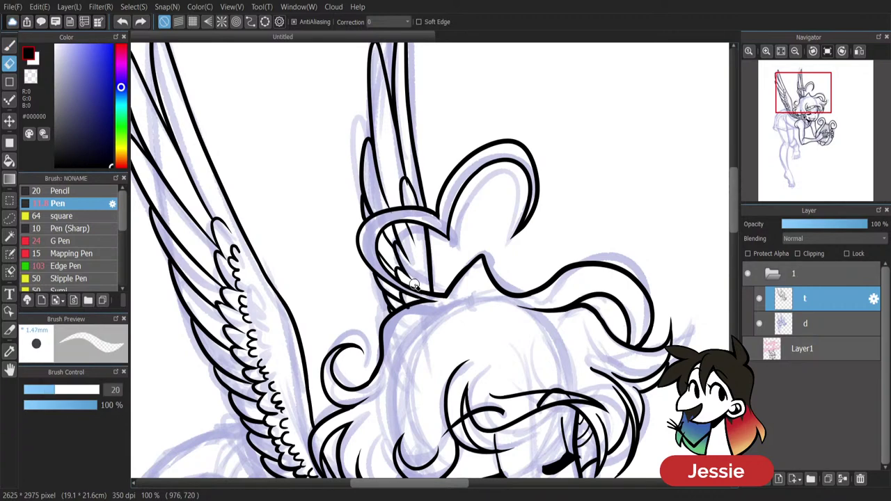
pyautogui.moveTo(411, 280); pyautogui.dragTo(416, 286)
pyautogui.moveTo(403, 251); pyautogui.dragTo(400, 249)
pyautogui.moveTo(407, 183); pyautogui.dragTo(409, 196)
pyautogui.press('b')
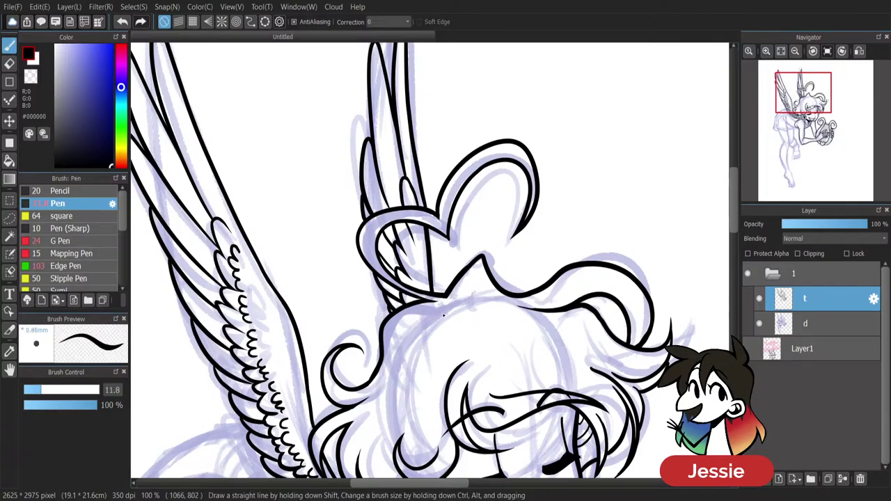
# Ink one more small feather line on the far wing inside the heart-shaped hair loop.
pyautogui.scroll(-2, 442, 315)
pyautogui.scroll(1, 443, 314)
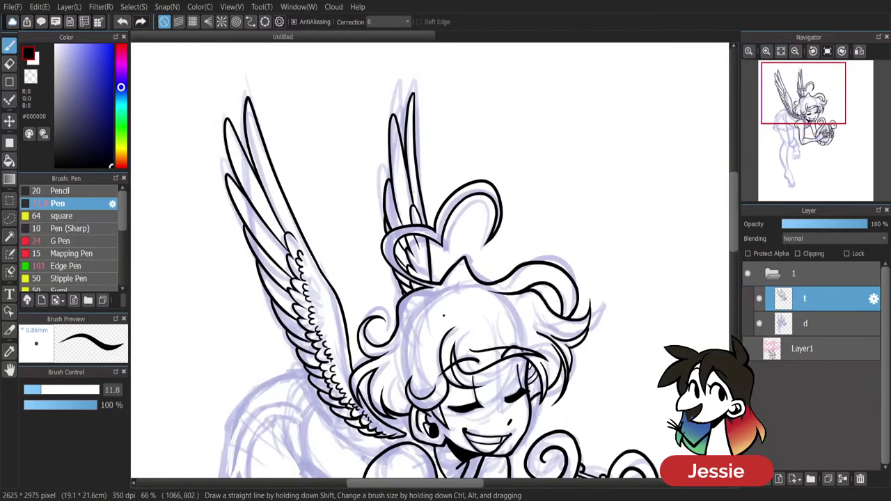
pyautogui.scroll(1, 444, 315)
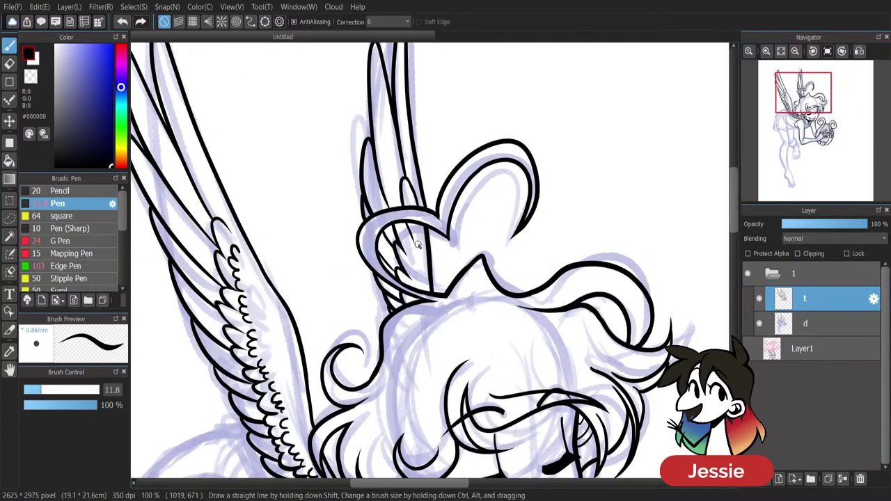
pyautogui.moveTo(417, 245); pyautogui.dragTo(412, 276)
pyautogui.scroll(-1, 416, 242)
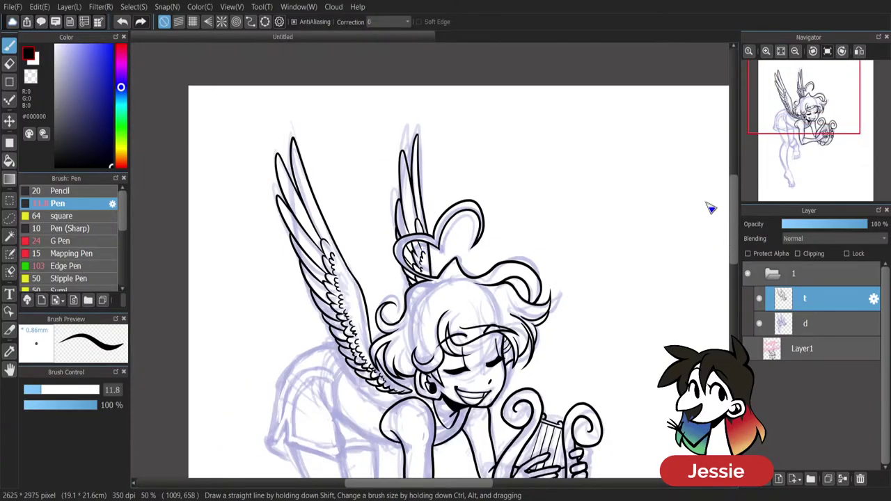
pyautogui.press('h')
pyautogui.press('h')
pyautogui.press('h')
pyautogui.press('h')
pyautogui.press('h')
pyautogui.press('h')
pyautogui.press('h')
pyautogui.press('h')
pyautogui.press('h')
pyautogui.press('h')
pyautogui.press('h')
pyautogui.press('h')
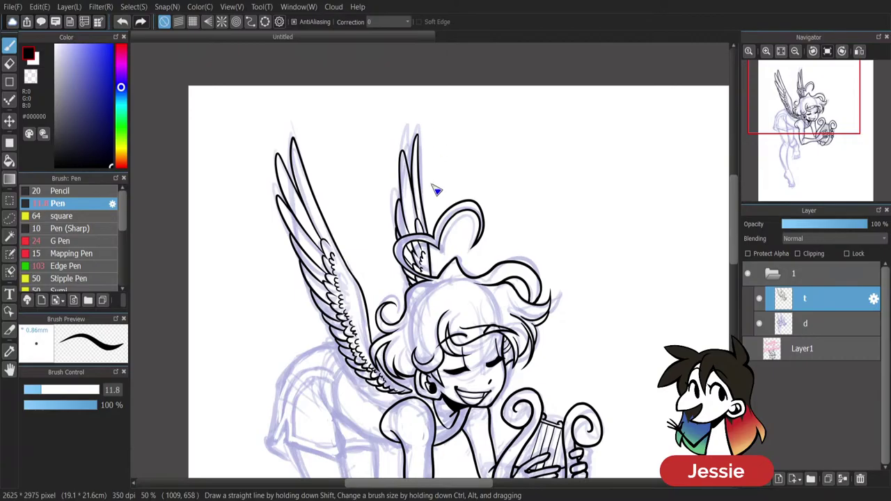
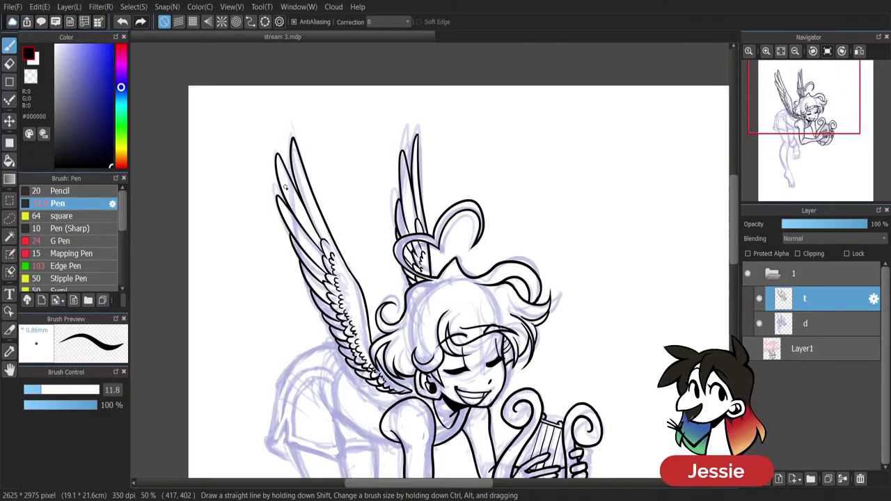
# Ink the waistband's upper edge as a curve from the near wing's base down around the fairy's waist.
pyautogui.moveTo(735, 204); pyautogui.dragTo(735, 245)
pyautogui.scroll(1, 528, 247)
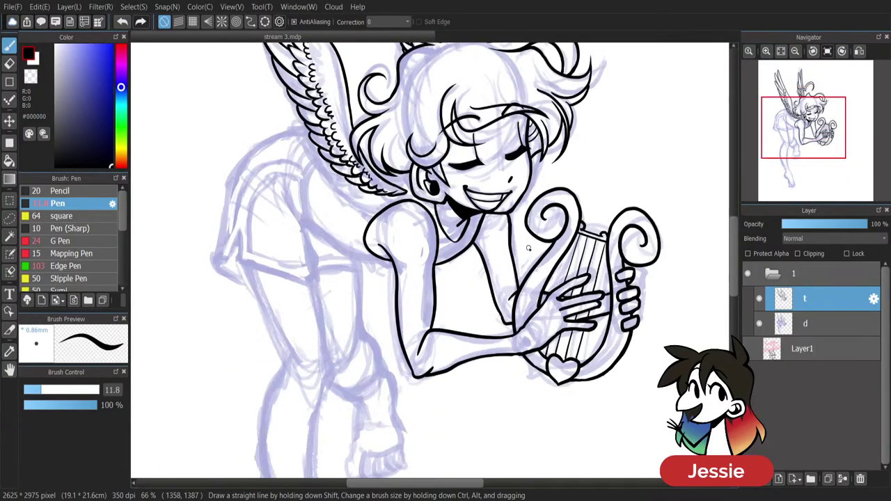
pyautogui.scroll(1, 529, 248)
pyautogui.moveTo(272, 104)
pyautogui.mouseDown()
pyautogui.moveTo(254, 123)
pyautogui.moveTo(260, 215)
pyautogui.mouseUp()
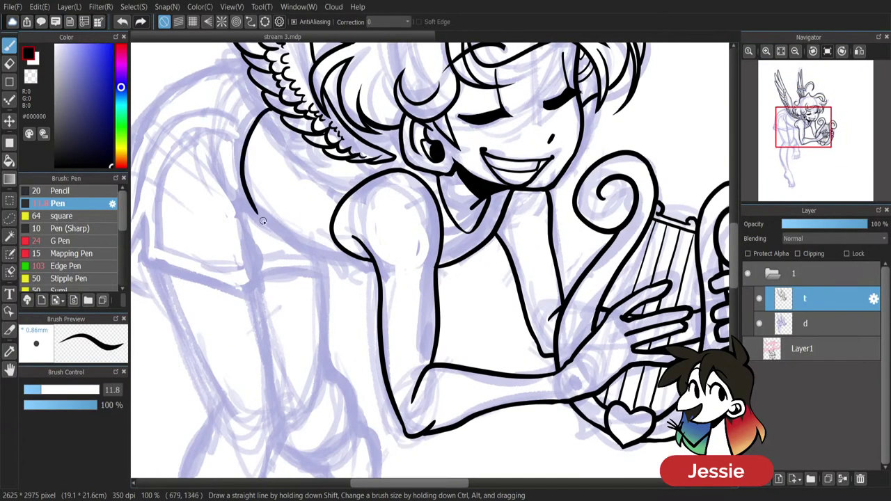
pyautogui.hotkey('ctrl', 'z')
pyautogui.moveTo(267, 106); pyautogui.dragTo(257, 220)
# Ink the waistband's lower edge as a second curve behind the first, starting under the near wing's feathers.
pyautogui.moveTo(259, 80); pyautogui.dragTo(228, 169)
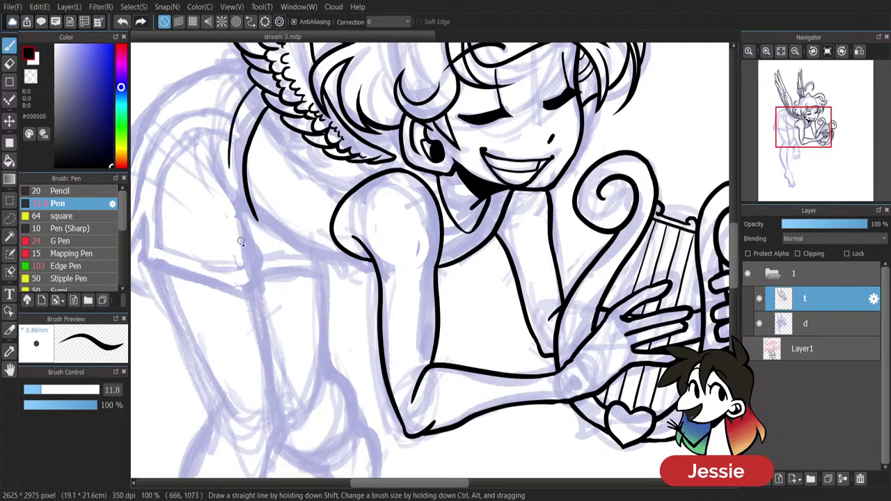
pyautogui.hotkey('ctrl', 'z')
pyautogui.moveTo(257, 81); pyautogui.dragTo(223, 187)
pyautogui.hotkey('ctrl', 'z')
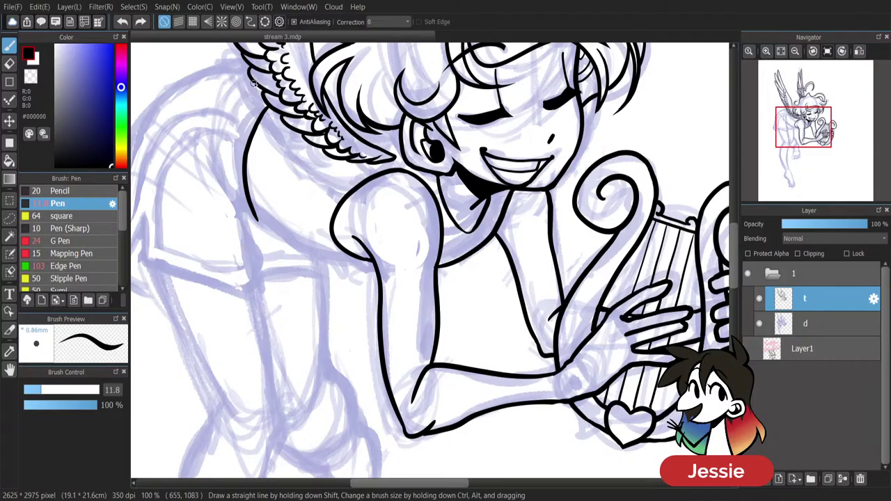
pyautogui.moveTo(254, 82)
pyautogui.mouseDown()
pyautogui.moveTo(230, 188)
pyautogui.moveTo(239, 182)
pyautogui.moveTo(228, 187)
pyautogui.moveTo(243, 216)
pyautogui.moveTo(264, 227)
pyautogui.mouseUp()
pyautogui.hotkey('ctrl', 'z')
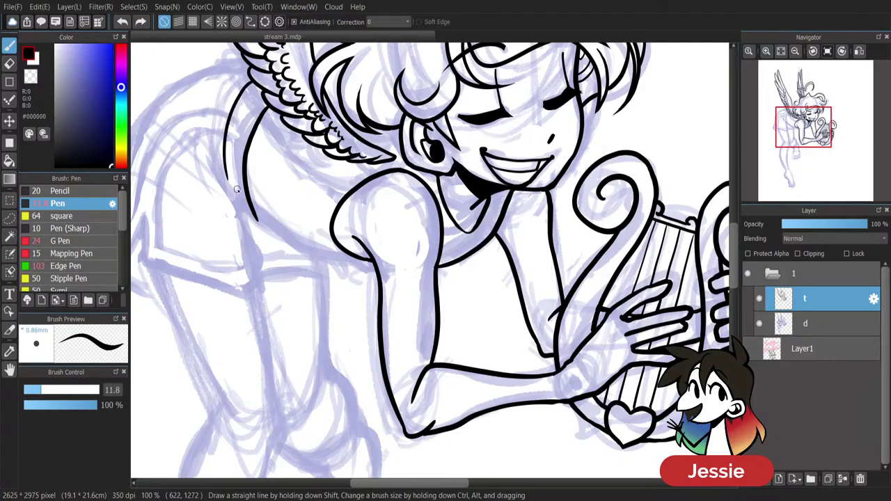
# Ink the underside of the torso from the bottom of the waistband to the near upper arm.
pyautogui.moveTo(230, 185)
pyautogui.mouseDown()
pyautogui.moveTo(249, 216)
pyautogui.moveTo(260, 213)
pyautogui.moveTo(251, 205)
pyautogui.moveTo(309, 252)
pyautogui.moveTo(369, 273)
pyautogui.mouseUp()
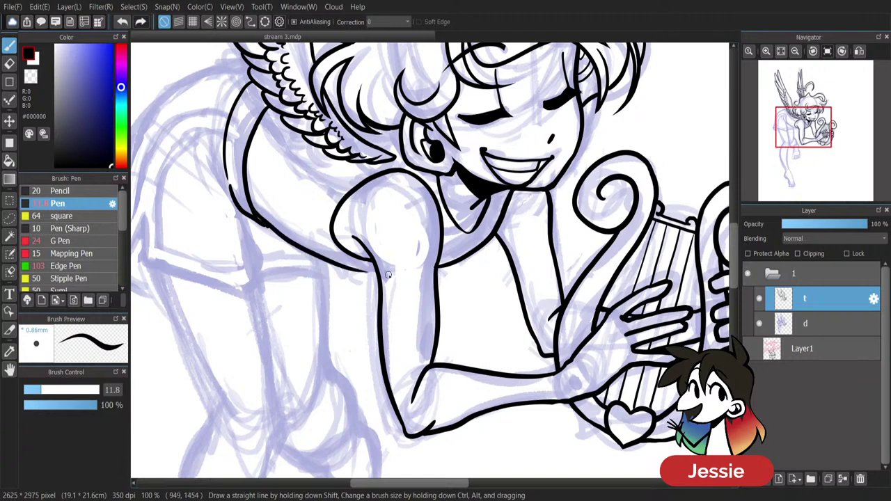
pyautogui.hotkey('ctrl', 'z')
pyautogui.moveTo(264, 221); pyautogui.dragTo(377, 272)
# Erase the overlapping line ends where the waistband meets the belly and re-ink that junction cleanly.
pyautogui.press('e')
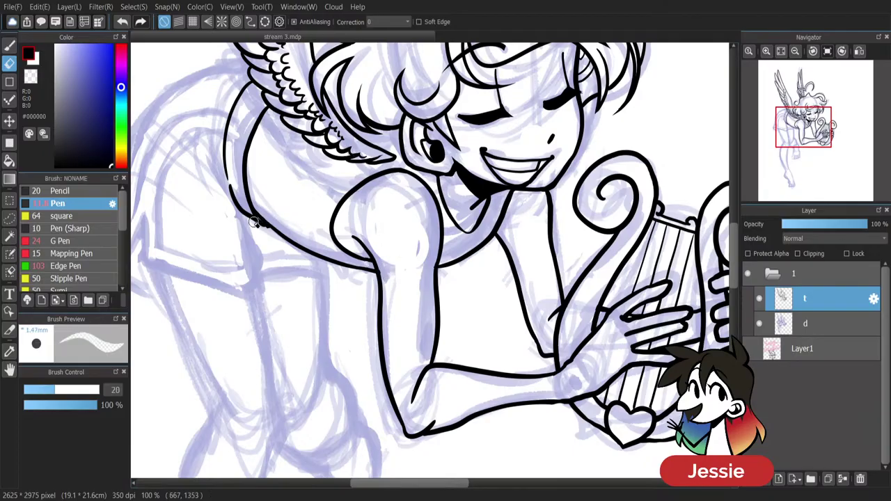
pyautogui.moveTo(255, 223)
pyautogui.mouseDown()
pyautogui.moveTo(270, 228)
pyautogui.moveTo(261, 221)
pyautogui.mouseUp()
pyautogui.press('b')
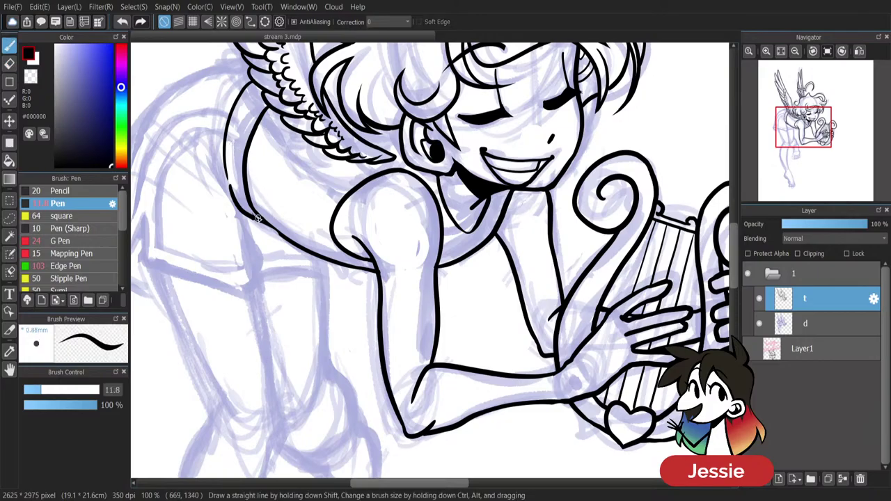
pyautogui.moveTo(253, 217); pyautogui.dragTo(288, 240)
pyautogui.press('e')
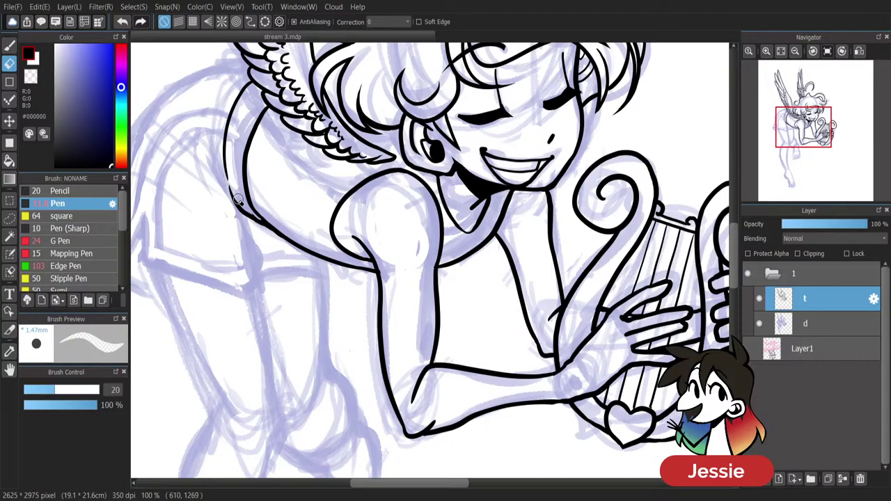
pyautogui.press('b')
pyautogui.moveTo(237, 212)
pyautogui.mouseDown()
pyautogui.moveTo(266, 226)
pyautogui.moveTo(253, 210)
pyautogui.moveTo(287, 240)
pyautogui.mouseUp()
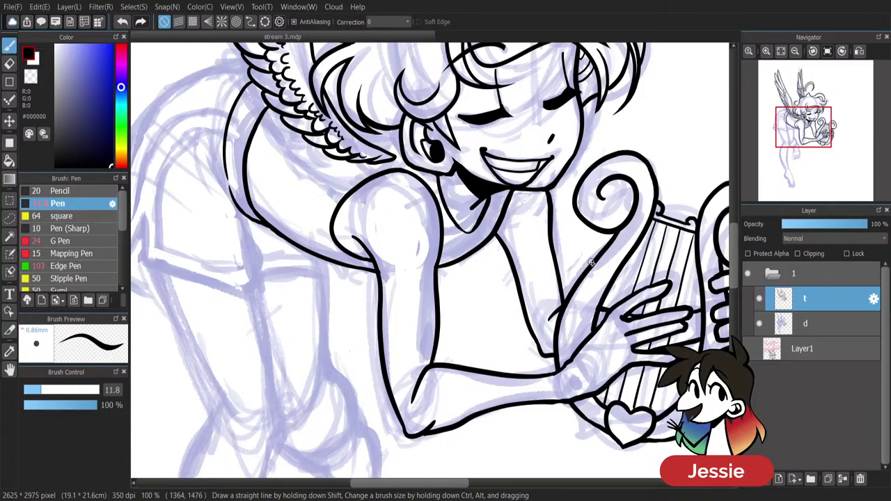
# Ink the back outline of the shorts from the near wing's base over the hips to the rear hem corner.
pyautogui.scroll(3, 426, 475)
pyautogui.hscroll(-5, 426, 475)
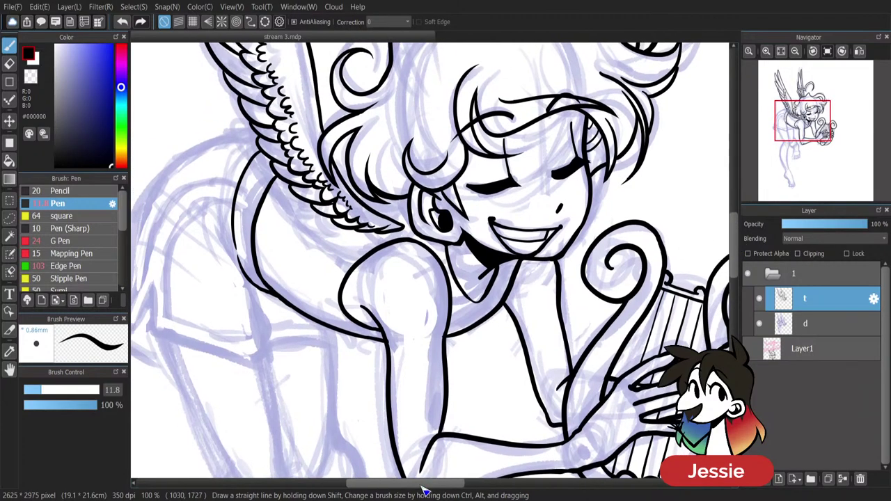
pyautogui.moveTo(362, 142)
pyautogui.mouseDown()
pyautogui.moveTo(246, 232)
pyautogui.moveTo(242, 279)
pyautogui.mouseUp()
pyautogui.hotkey('ctrl', 'z')
pyautogui.moveTo(364, 141)
pyautogui.mouseDown()
pyautogui.moveTo(243, 261)
pyautogui.moveTo(241, 291)
pyautogui.mouseUp()
pyautogui.hotkey('ctrl', 'z')
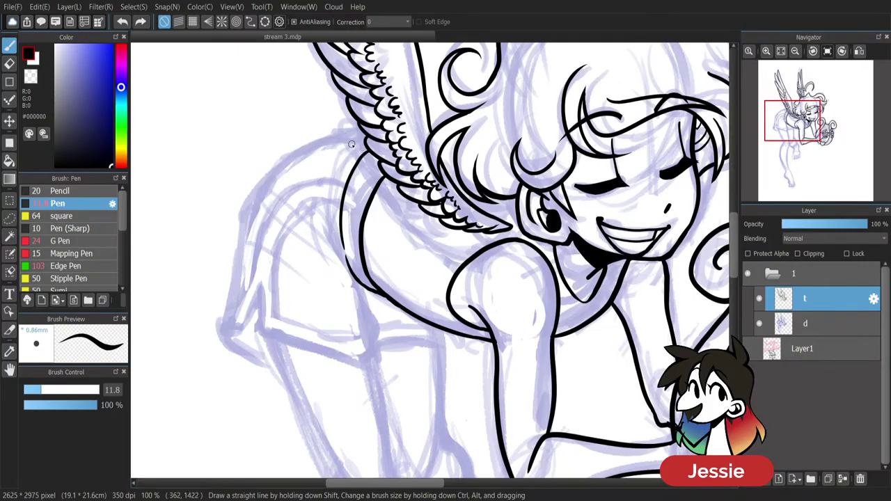
pyautogui.moveTo(364, 140); pyautogui.dragTo(234, 291)
pyautogui.hotkey('ctrl', 'z')
pyautogui.moveTo(361, 142)
pyautogui.mouseDown()
pyautogui.moveTo(235, 234)
pyautogui.moveTo(226, 332)
pyautogui.mouseUp()
pyautogui.hotkey('ctrl', 'z')
pyautogui.moveTo(362, 140); pyautogui.dragTo(227, 327)
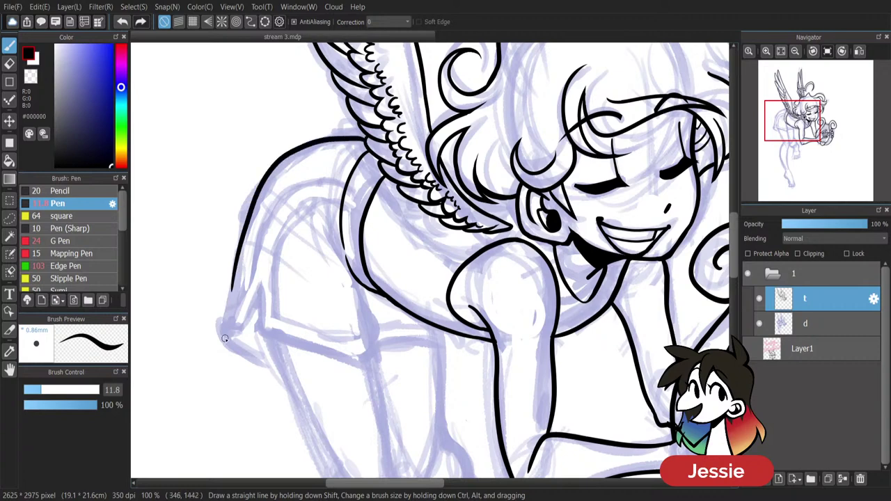
pyautogui.hotkey('ctrl', 'z')
pyautogui.moveTo(366, 137)
pyautogui.mouseDown()
pyautogui.moveTo(327, 140)
pyautogui.moveTo(232, 287)
pyautogui.moveTo(222, 335)
pyautogui.moveTo(277, 365)
pyautogui.mouseUp()
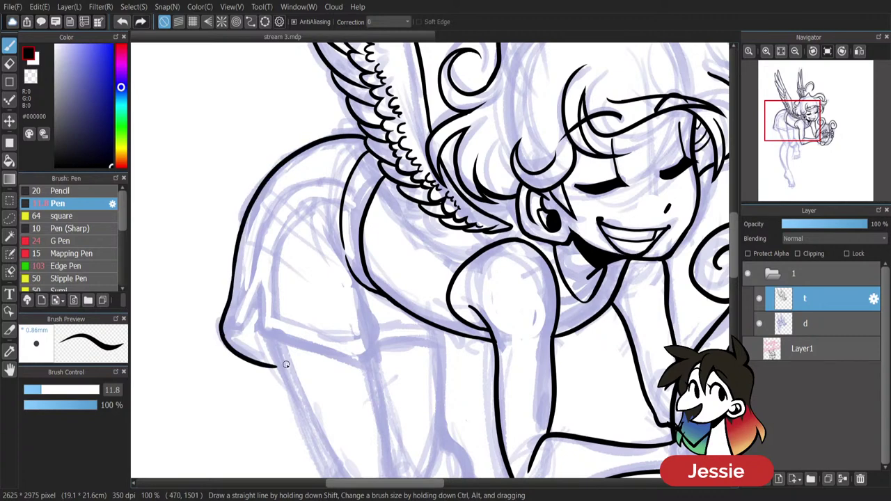
# Ink the near leg's hem of the shorts, including the side slit's notch and the inner edge of the rear flap.
pyautogui.moveTo(231, 335); pyautogui.dragTo(274, 364)
pyautogui.hotkey('ctrl', 'z')
pyautogui.moveTo(231, 335)
pyautogui.mouseDown()
pyautogui.moveTo(277, 363)
pyautogui.moveTo(241, 331)
pyautogui.moveTo(266, 270)
pyautogui.mouseUp()
pyautogui.hotkey('ctrl', 'z')
pyautogui.moveTo(249, 329)
pyautogui.mouseDown()
pyautogui.moveTo(261, 286)
pyautogui.moveTo(265, 327)
pyautogui.moveTo(394, 381)
pyautogui.mouseUp()
pyautogui.hotkey('ctrl', 'z')
pyautogui.moveTo(266, 329); pyautogui.dragTo(381, 373)
pyautogui.hotkey('ctrl', 'z')
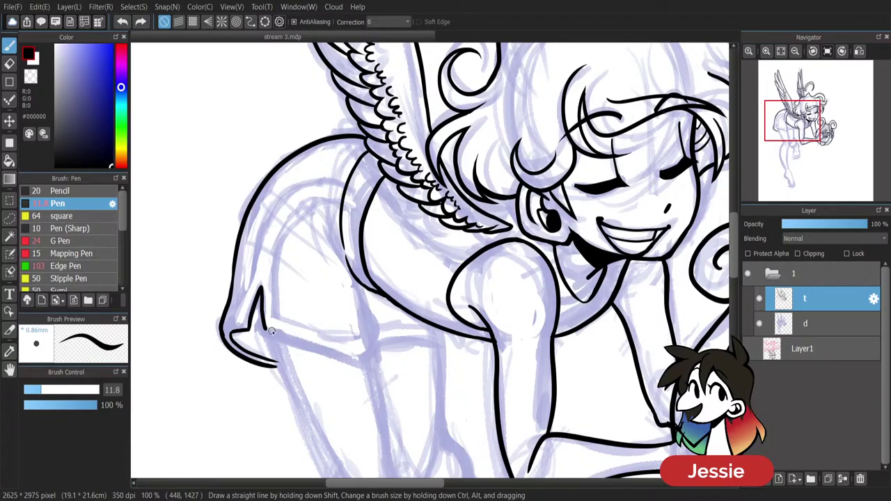
pyautogui.moveTo(265, 329); pyautogui.dragTo(394, 373)
# Ink the front edge of the shorts' near leg from the waistband down to the hem corner.
pyautogui.moveTo(359, 282)
pyautogui.mouseDown()
pyautogui.moveTo(381, 326)
pyautogui.moveTo(390, 372)
pyautogui.mouseUp()
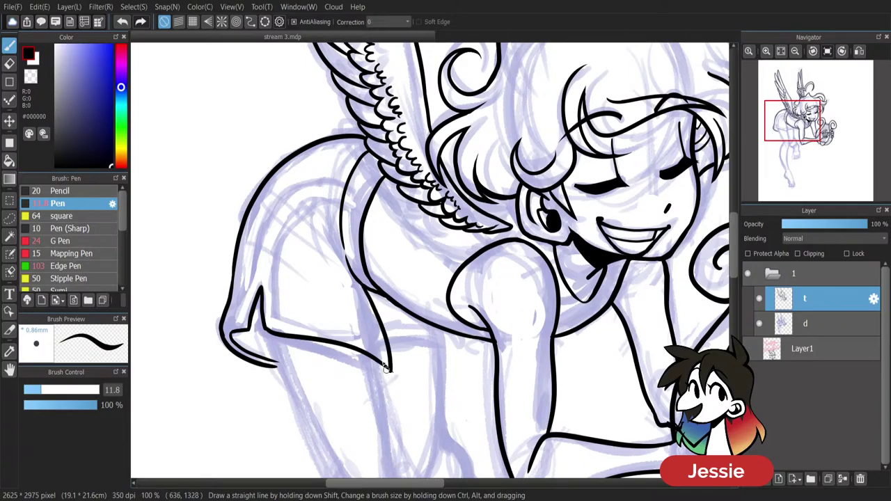
pyautogui.hotkey('ctrl', 'z')
pyautogui.moveTo(358, 283)
pyautogui.mouseDown()
pyautogui.moveTo(378, 329)
pyautogui.moveTo(386, 367)
pyautogui.mouseUp()
pyautogui.press('e')
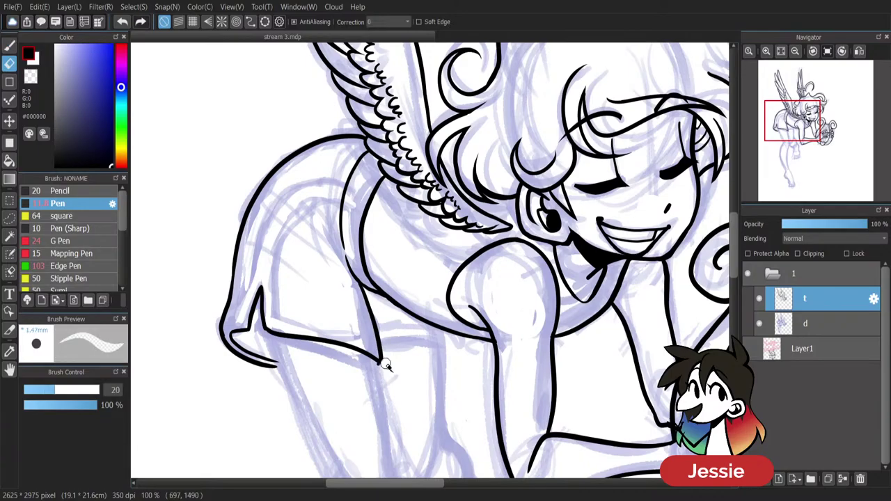
pyautogui.press('b')
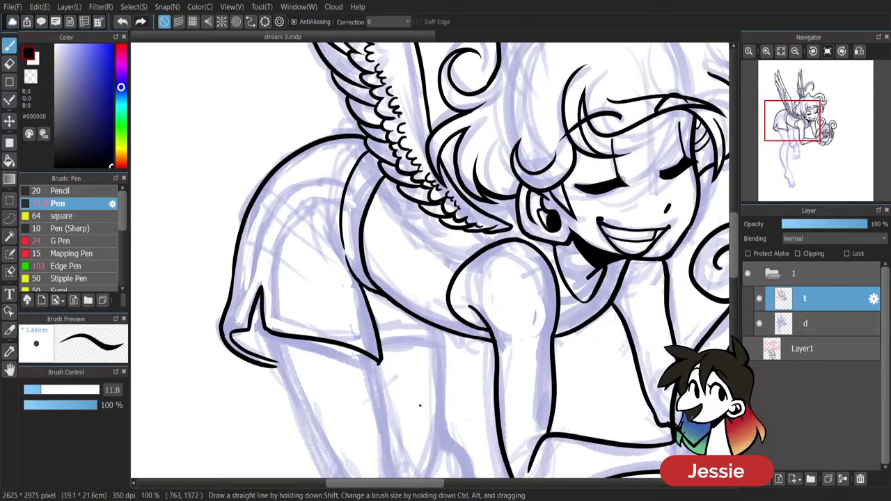
# Ink the trim lines of the shorts along the near hem and up around the side slit to the waistband.
pyautogui.moveTo(223, 331)
pyautogui.mouseDown()
pyautogui.moveTo(246, 296)
pyautogui.moveTo(274, 317)
pyautogui.moveTo(272, 307)
pyautogui.moveTo(374, 346)
pyautogui.mouseUp()
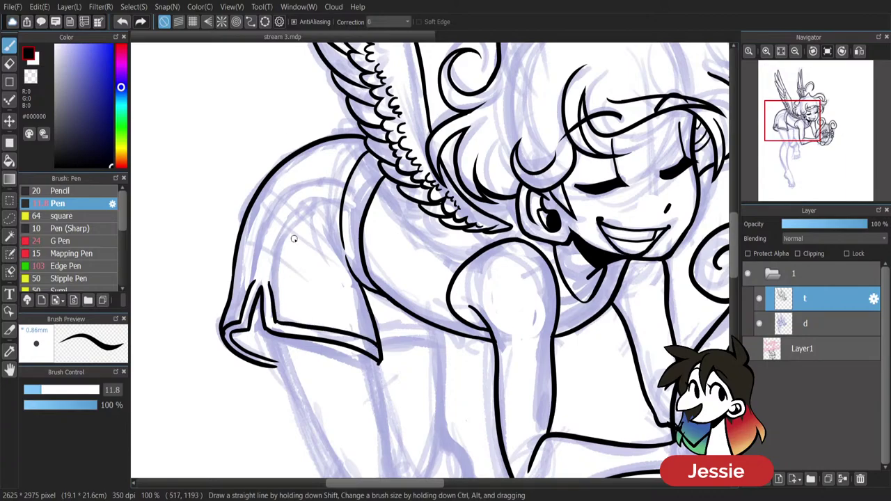
pyautogui.moveTo(269, 281); pyautogui.dragTo(341, 197)
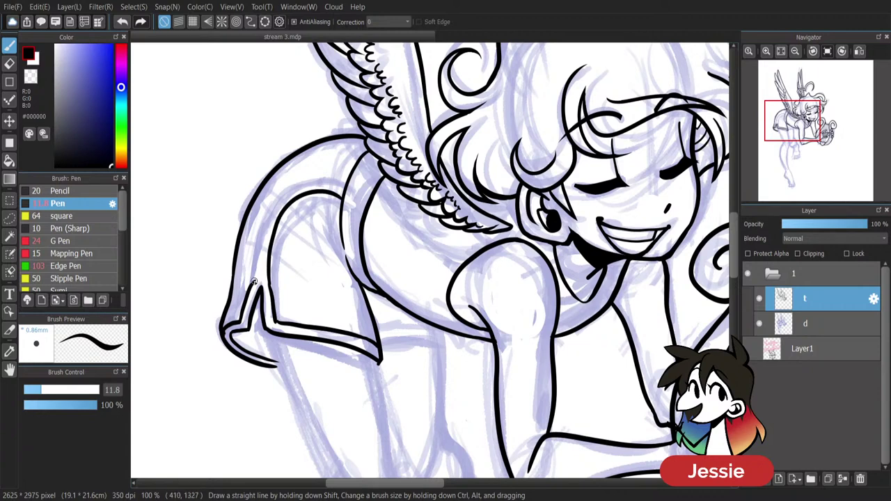
pyautogui.moveTo(254, 281)
pyautogui.mouseDown()
pyautogui.moveTo(369, 172)
pyautogui.moveTo(345, 185)
pyautogui.moveTo(328, 176)
pyautogui.moveTo(256, 240)
pyautogui.moveTo(257, 277)
pyautogui.moveTo(249, 279)
pyautogui.moveTo(272, 243)
pyautogui.moveTo(247, 295)
pyautogui.mouseUp()
pyautogui.hotkey('ctrl', 'z')
pyautogui.hotkey('ctrl', 'z')
pyautogui.hotkey('ctrl', 'z')
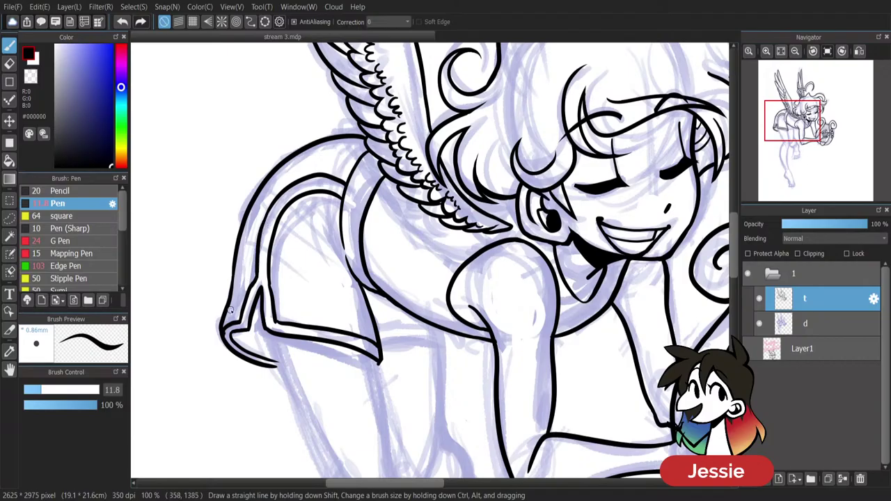
# Ink two short stripes across the waistband, continuing the shorts' side trim.
pyautogui.moveTo(346, 185)
pyautogui.mouseDown()
pyautogui.moveTo(369, 206)
pyautogui.moveTo(364, 214)
pyautogui.mouseUp()
pyautogui.hotkey('ctrl', 'z')
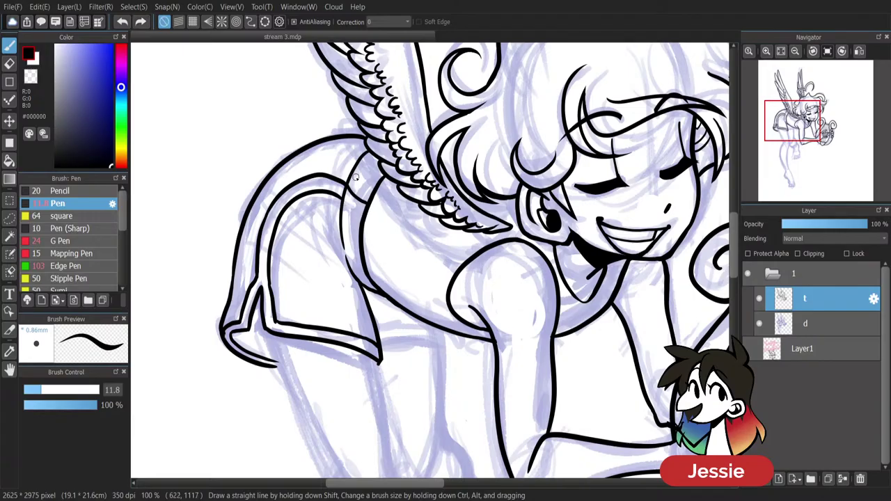
pyautogui.moveTo(344, 199); pyautogui.dragTo(363, 213)
pyautogui.hotkey('ctrl', 'z')
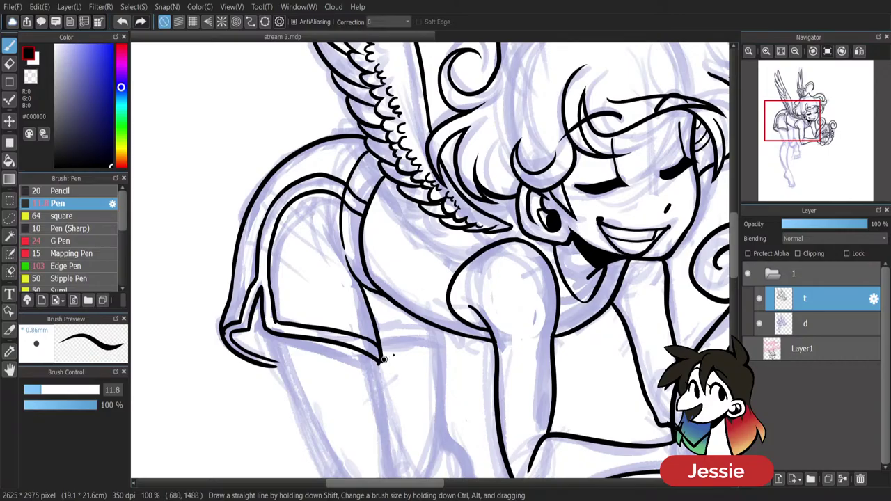
# Ink the hem of the shorts' far leg with a parallel trim line above it.
pyautogui.moveTo(382, 359)
pyautogui.mouseDown()
pyautogui.moveTo(414, 344)
pyautogui.moveTo(454, 345)
pyautogui.mouseUp()
pyautogui.hotkey('ctrl', 'z')
pyautogui.moveTo(381, 362)
pyautogui.mouseDown()
pyautogui.moveTo(425, 344)
pyautogui.moveTo(450, 350)
pyautogui.mouseUp()
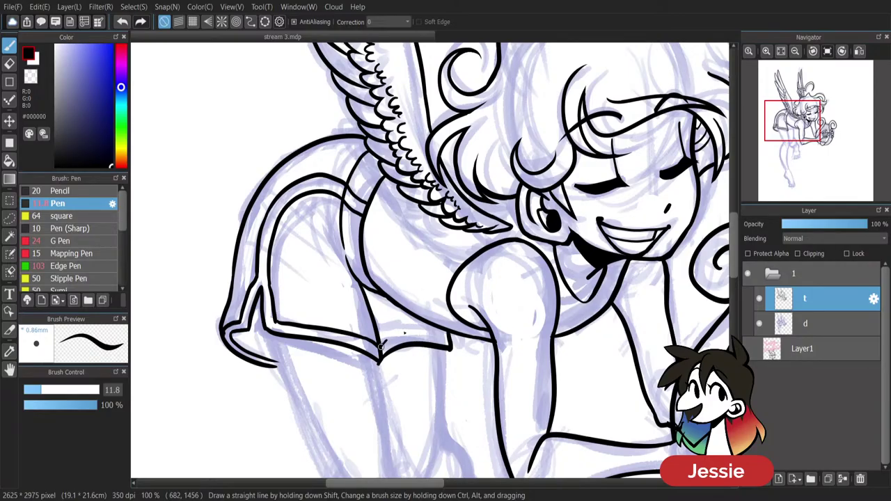
pyautogui.moveTo(380, 346); pyautogui.dragTo(449, 336)
pyautogui.hotkey('ctrl', 'z')
pyautogui.hotkey('ctrl', 'z')
# Check the whole figure's line art with the sketch layer d hidden, and show the sketch again.
pyautogui.hotkey('ctrl', '-')
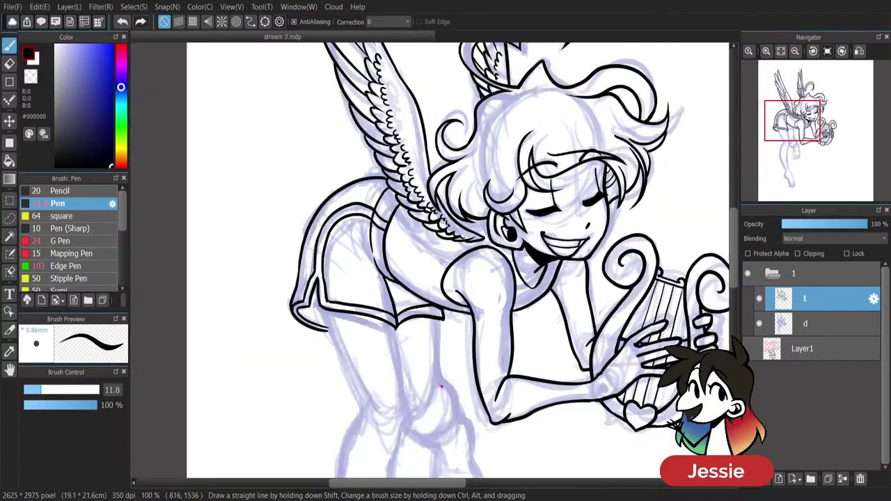
pyautogui.hotkey('ctrl', '-')
pyautogui.hotkey('ctrl', '-')
pyautogui.hotkey('ctrl', '+')
pyautogui.hotkey('ctrl', '+')
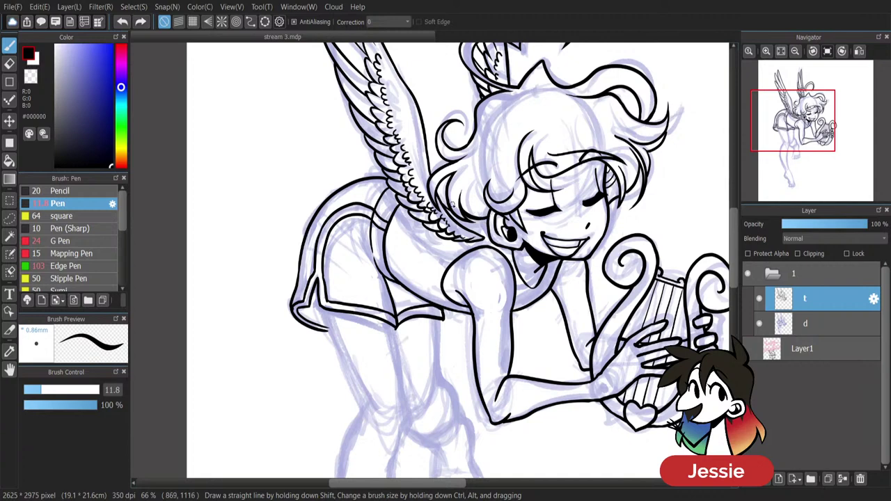
pyautogui.moveTo(450, 210); pyautogui.dragTo(452, 212)
pyautogui.hotkey('ctrl', '-')
pyautogui.hotkey('ctrl', '-')
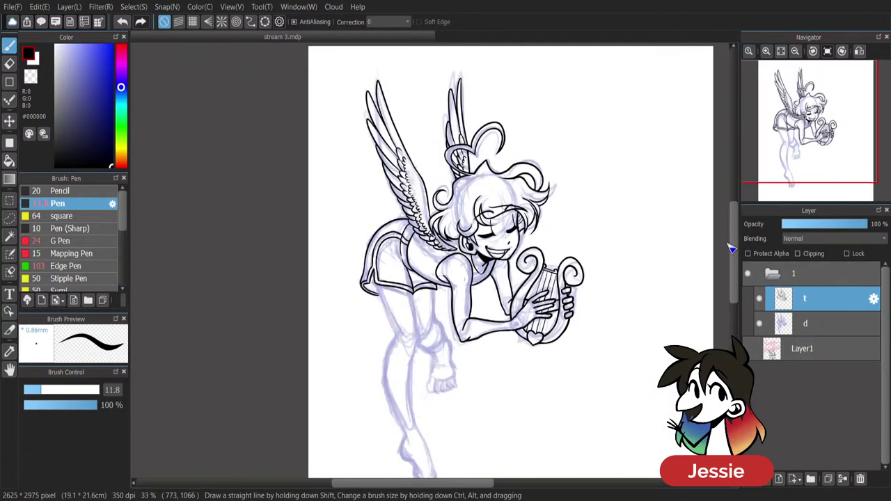
pyautogui.scroll(-2, 739, 255)
pyautogui.click(759, 323)
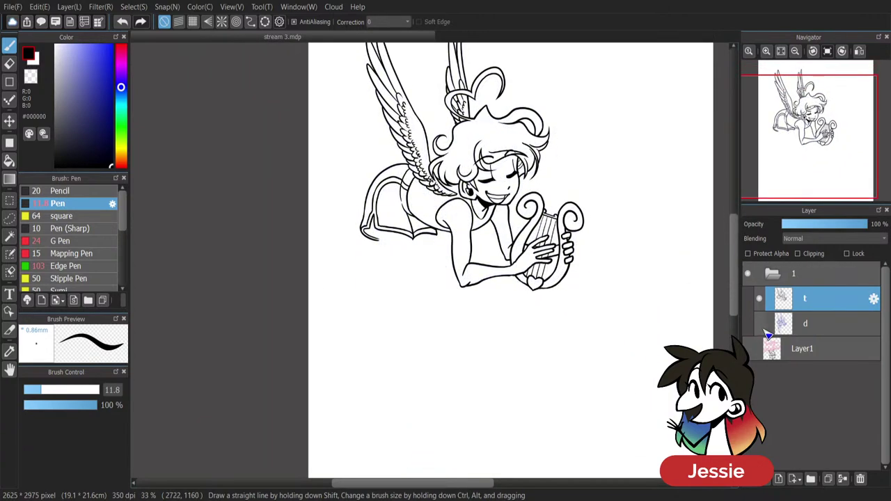
pyautogui.click(759, 324)
# Ink the back contour of the near thigh from the shorts' hem down to the knee, over the blue sketch.
pyautogui.hotkey('ctrl', '+')
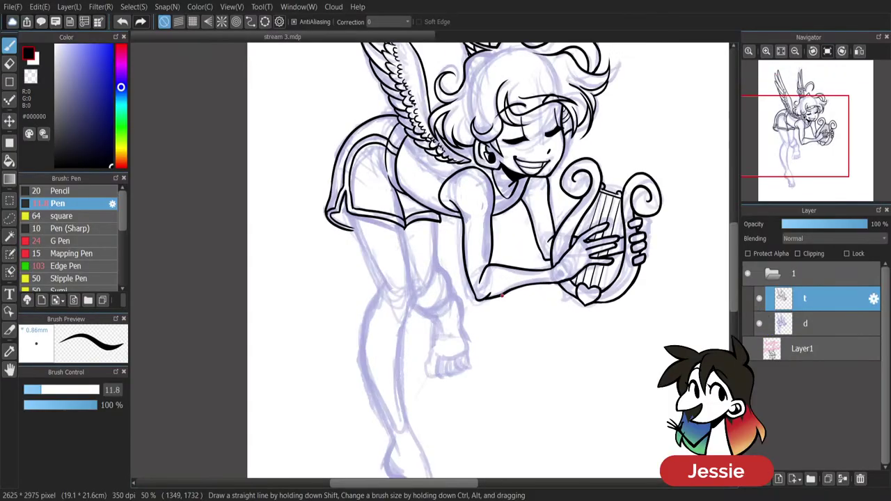
pyautogui.hotkey('ctrl', '+')
pyautogui.moveTo(313, 183); pyautogui.dragTo(358, 278)
pyautogui.hotkey('ctrl', 'z')
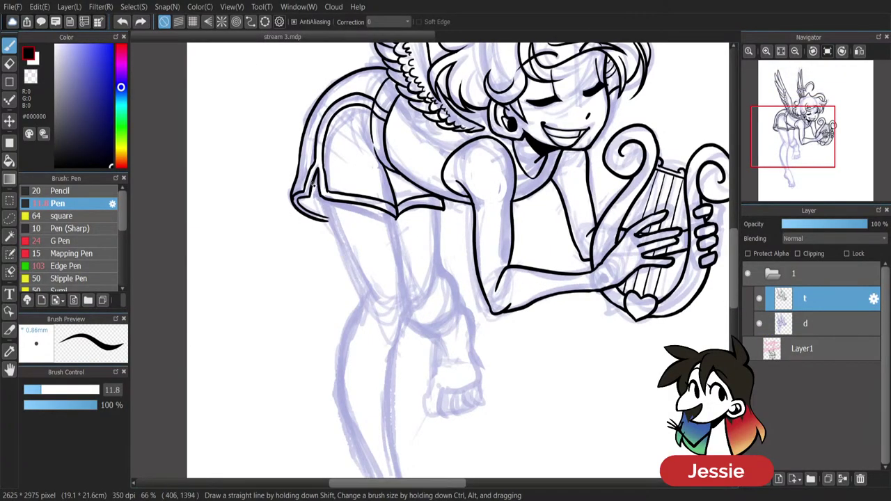
pyautogui.moveTo(317, 183); pyautogui.dragTo(376, 312)
pyautogui.moveTo(391, 218); pyautogui.dragTo(397, 328)
pyautogui.hotkey('ctrl', 'z')
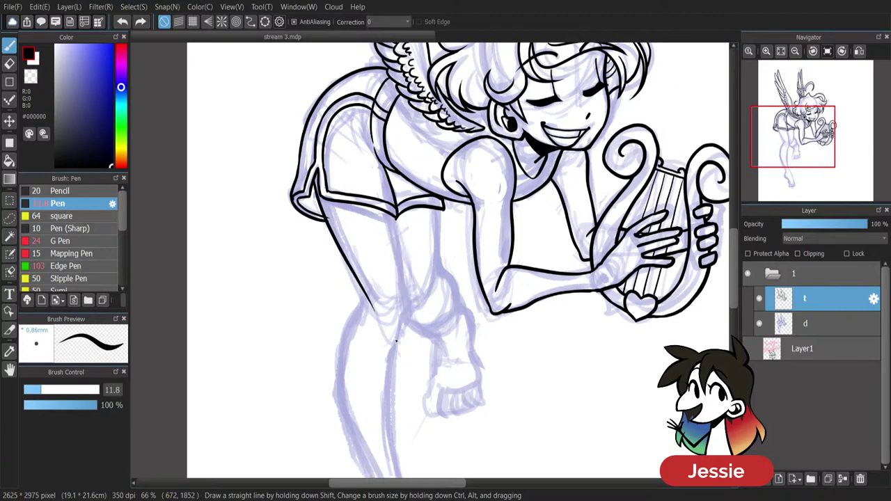
pyautogui.hotkey('ctrl', 'z')
pyautogui.moveTo(311, 181); pyautogui.dragTo(377, 311)
pyautogui.hotkey('ctrl', 'z')
pyautogui.moveTo(311, 183); pyautogui.dragTo(369, 312)
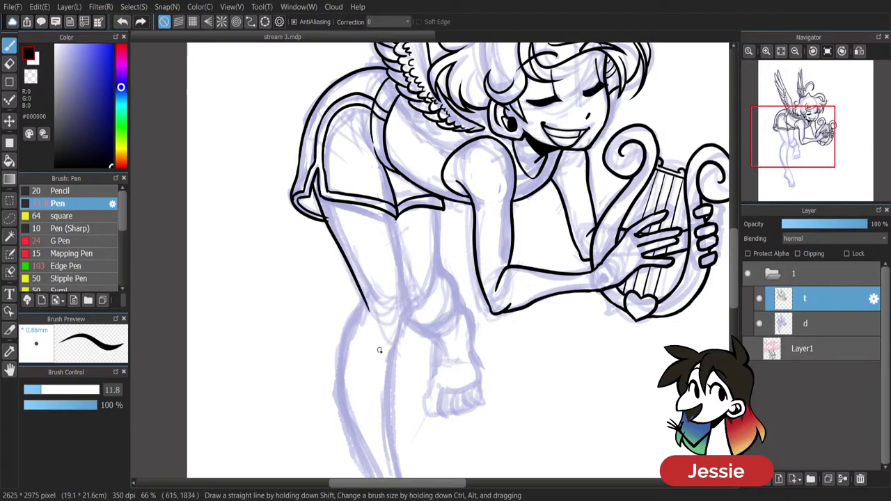
# Ink the front contour of the near thigh from the shorts' hem down to the top of the knee.
pyautogui.moveTo(394, 220); pyautogui.dragTo(402, 317)
pyautogui.hotkey('ctrl', 'z')
pyautogui.moveTo(391, 213)
pyautogui.mouseDown()
pyautogui.moveTo(403, 343)
pyautogui.moveTo(403, 317)
pyautogui.mouseUp()
pyautogui.hotkey('ctrl', 'z')
pyautogui.hotkey('ctrl', 'z')
pyautogui.moveTo(394, 214); pyautogui.dragTo(408, 302)
# Ink the front of the near knee tapering into the shin, plus a short curved line inside the knee.
pyautogui.moveTo(735, 254); pyautogui.dragTo(733, 276)
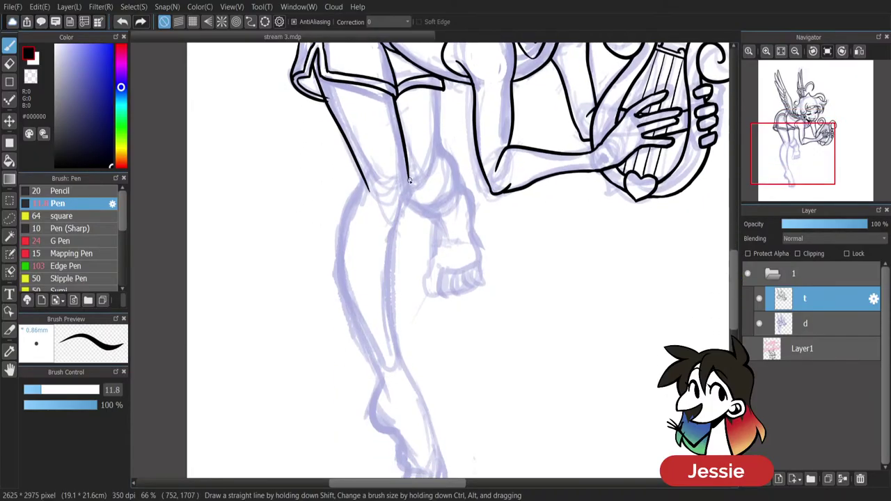
pyautogui.moveTo(408, 170); pyautogui.dragTo(397, 230)
pyautogui.moveTo(375, 191); pyautogui.dragTo(395, 232)
pyautogui.hotkey('ctrl', 'z')
pyautogui.moveTo(383, 191); pyautogui.dragTo(391, 221)
# Ink the near leg's calf contour in one curve from the back of the knee to the ankle.
pyautogui.moveTo(367, 180); pyautogui.dragTo(371, 363)
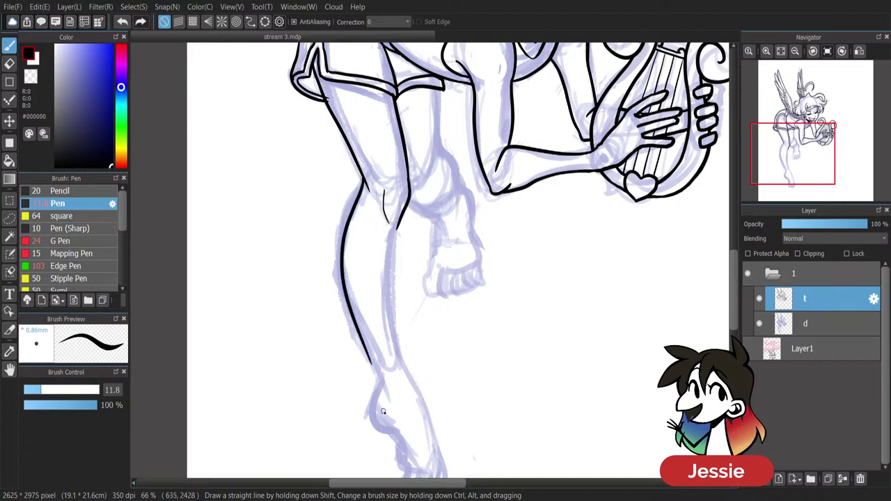
pyautogui.scroll(-1, 383, 412)
pyautogui.scroll(3, 383, 412)
pyautogui.hotkey('ctrl', 'z')
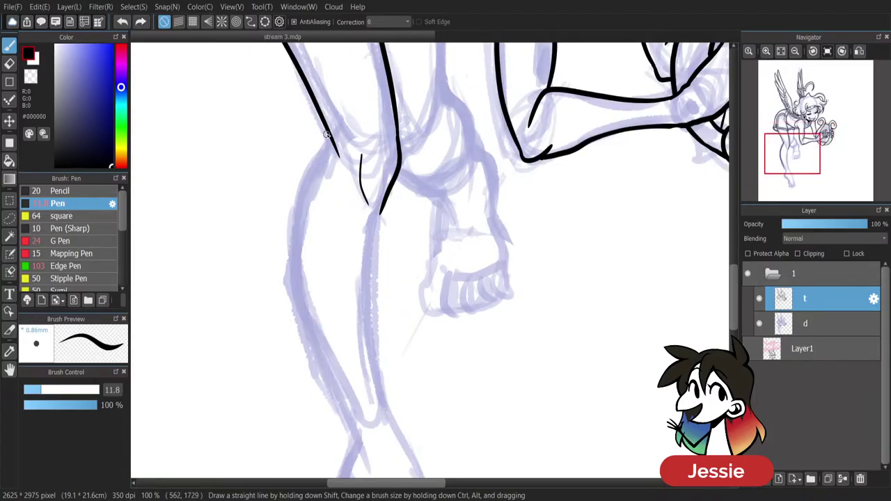
pyautogui.moveTo(328, 133)
pyautogui.mouseDown()
pyautogui.moveTo(299, 258)
pyautogui.moveTo(355, 442)
pyautogui.mouseUp()
# Ink the near leg's shin contour from below the knee down to the ankle, redoing the stroke until it runs smoothly.
pyautogui.moveTo(384, 206); pyautogui.dragTo(391, 426)
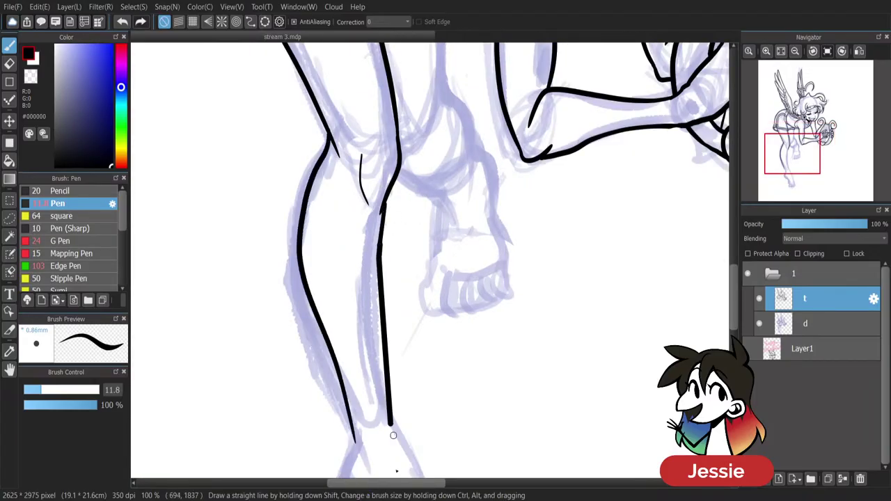
pyautogui.hotkey('ctrl', 'z')
pyautogui.moveTo(392, 191); pyautogui.dragTo(394, 437)
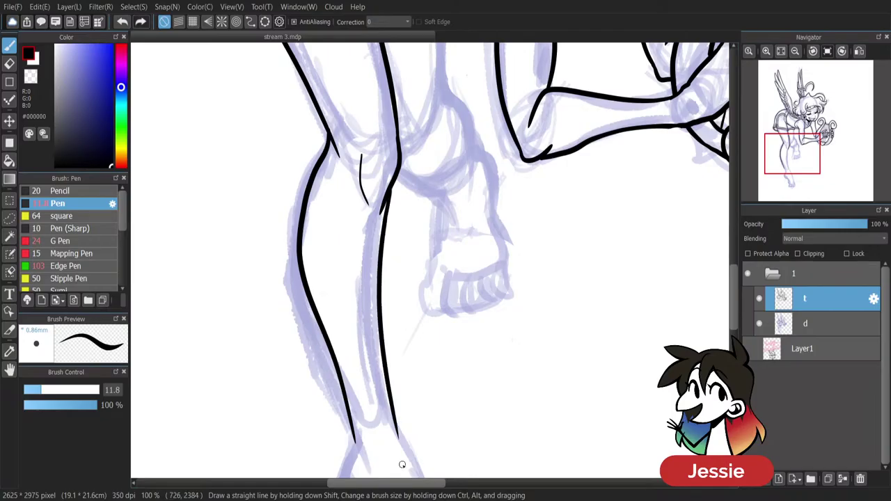
pyautogui.scroll(-3, 404, 465)
pyautogui.scroll(2, 429, 259)
pyautogui.hotkey('ctrl', 'z')
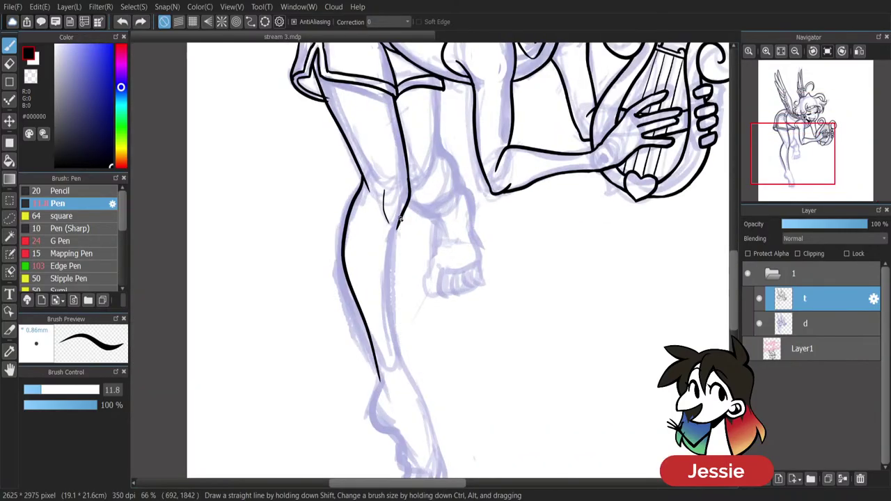
pyautogui.moveTo(402, 211); pyautogui.dragTo(392, 376)
pyautogui.hotkey('ctrl', 'z')
pyautogui.moveTo(403, 209); pyautogui.dragTo(394, 382)
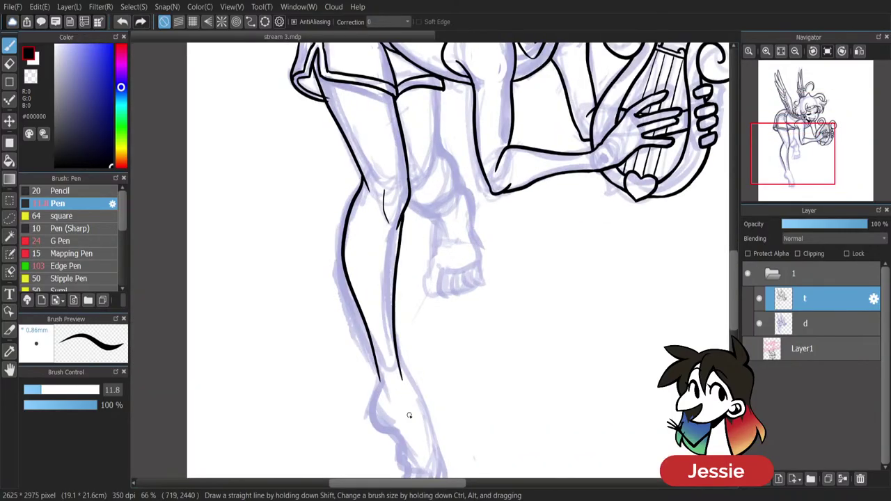
pyautogui.scroll(1, 408, 414)
pyautogui.hotkey('ctrl', 'z')
pyautogui.moveTo(383, 199); pyautogui.dragTo(390, 428)
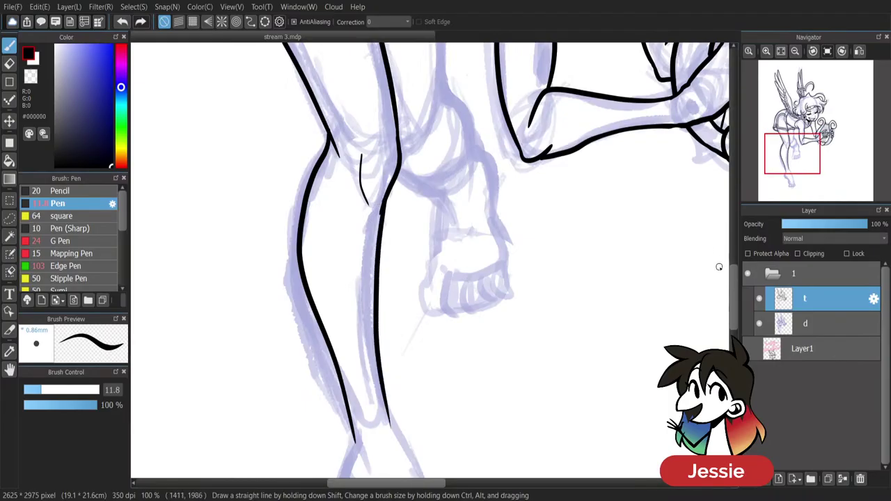
# Clean up the calf line's end at the back of the near ankle and ink the heel down into the sole.
pyautogui.scroll(-5, 725, 282)
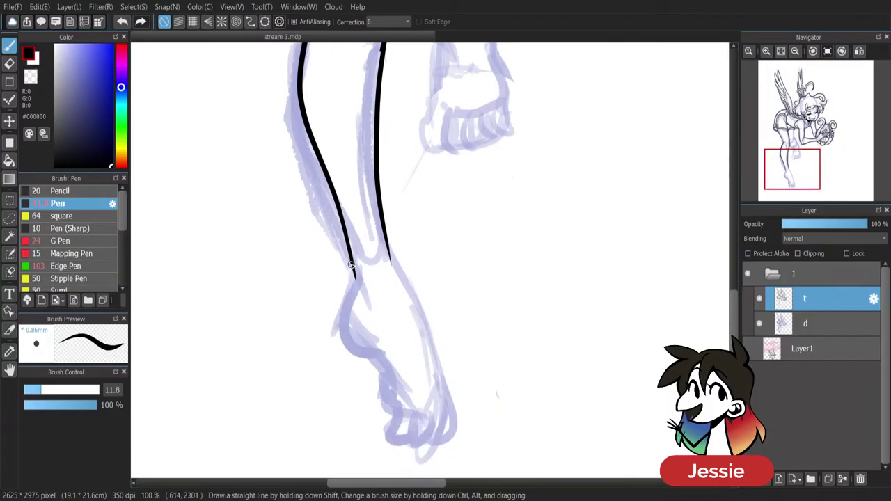
pyautogui.press('e')
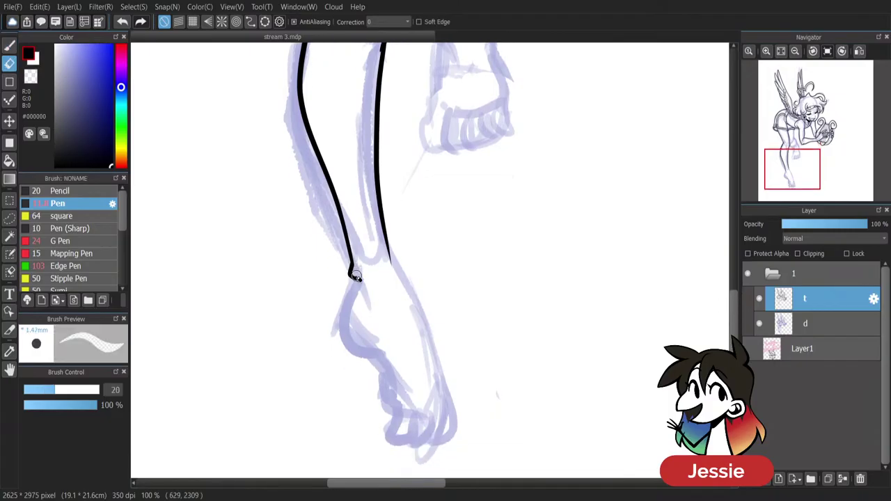
pyautogui.press('b')
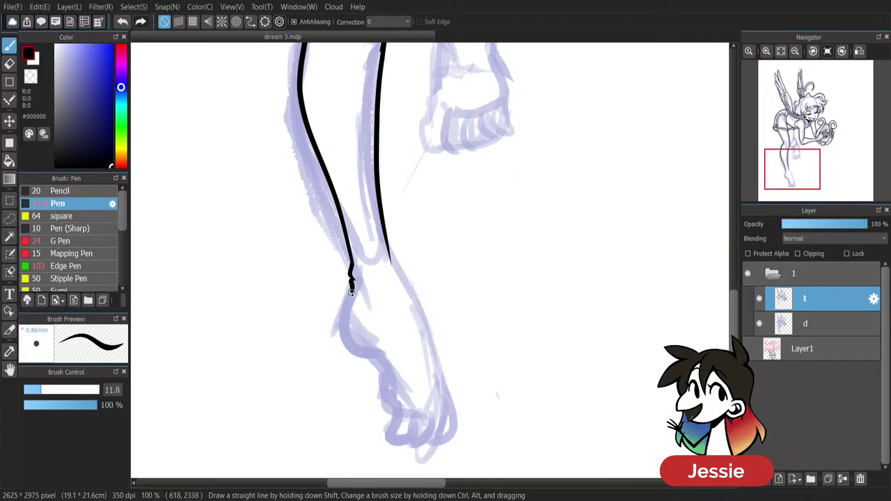
pyautogui.moveTo(352, 292); pyautogui.dragTo(374, 364)
pyautogui.hotkey('ctrl', 'z')
pyautogui.moveTo(352, 278)
pyautogui.mouseDown()
pyautogui.moveTo(338, 320)
pyautogui.moveTo(369, 356)
pyautogui.mouseUp()
# Ink the top of the near foot from the front of the ankle down toward the toes.
pyautogui.moveTo(389, 255); pyautogui.dragTo(437, 400)
pyautogui.hotkey('ctrl', 'z')
pyautogui.moveTo(388, 254); pyautogui.dragTo(445, 379)
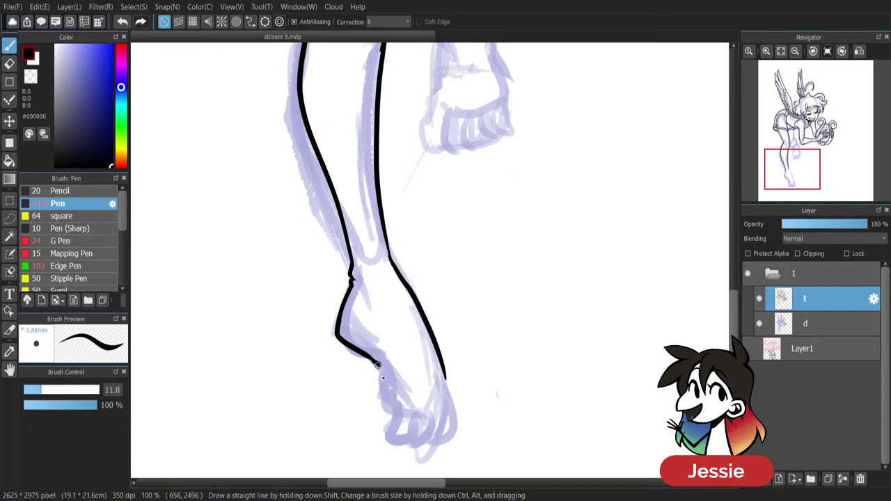
# Ink the near foot's sole and first toe, and continue the instep line into the outermost toe.
pyautogui.moveTo(377, 364); pyautogui.dragTo(401, 411)
pyautogui.hotkey('ctrl', 'z')
pyautogui.moveTo(416, 411)
pyautogui.mouseDown()
pyautogui.moveTo(393, 434)
pyautogui.moveTo(418, 420)
pyautogui.mouseUp()
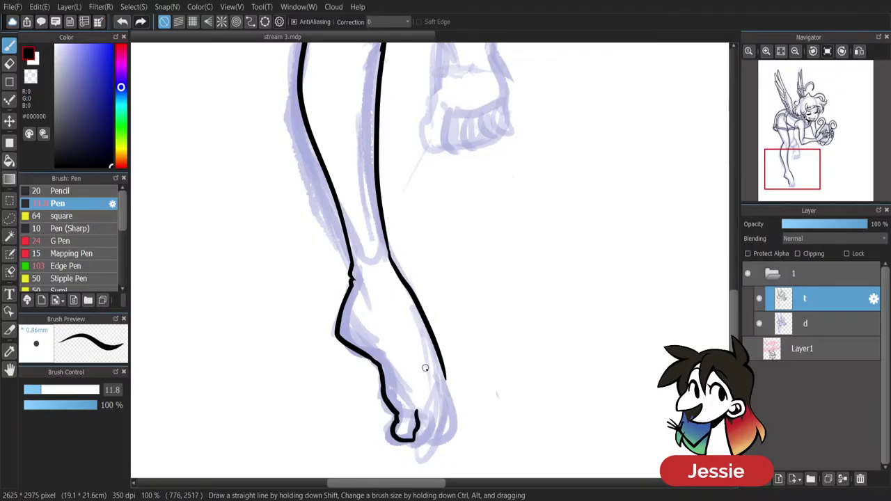
pyautogui.moveTo(444, 375)
pyautogui.mouseDown()
pyautogui.moveTo(462, 423)
pyautogui.moveTo(457, 441)
pyautogui.moveTo(431, 426)
pyautogui.moveTo(433, 441)
pyautogui.moveTo(412, 446)
pyautogui.mouseUp()
pyautogui.hotkey('ctrl', 'z')
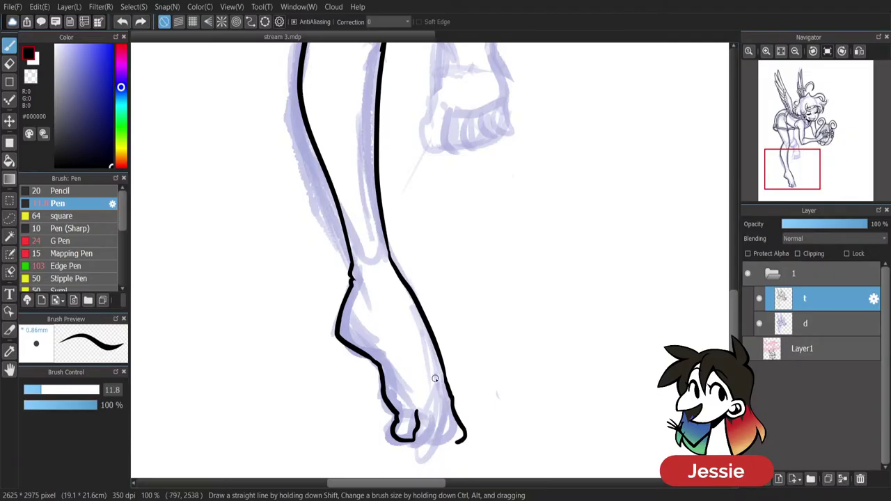
# Ink the remaining toes of the near foot and add small toenails to them.
pyautogui.press('e')
pyautogui.moveTo(417, 412)
pyautogui.mouseDown()
pyautogui.moveTo(414, 440)
pyautogui.moveTo(415, 409)
pyautogui.moveTo(428, 444)
pyautogui.moveTo(430, 417)
pyautogui.moveTo(430, 444)
pyautogui.mouseUp()
pyautogui.press('b')
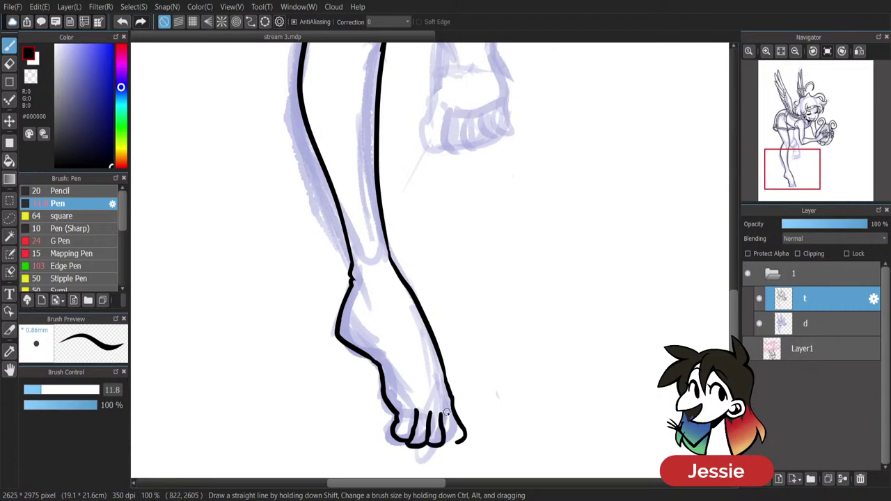
pyautogui.moveTo(447, 412)
pyautogui.mouseDown()
pyautogui.moveTo(450, 444)
pyautogui.moveTo(462, 432)
pyautogui.mouseUp()
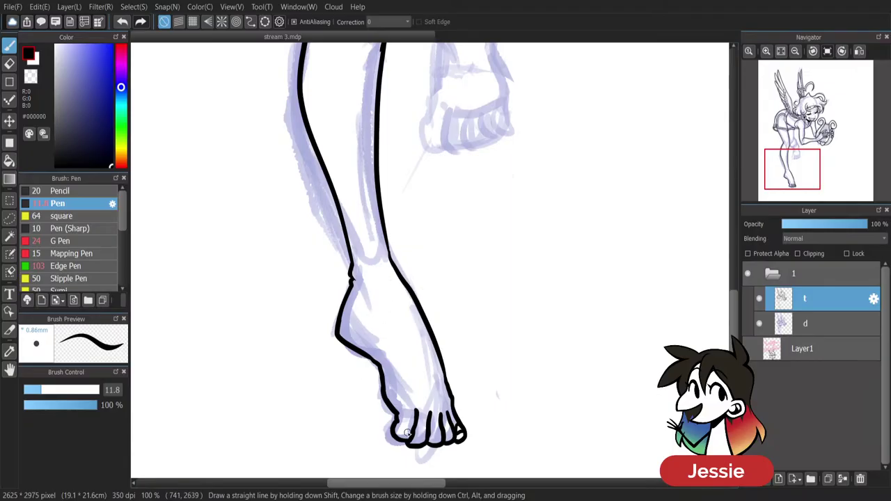
pyautogui.moveTo(405, 429)
pyautogui.mouseDown()
pyautogui.moveTo(426, 439)
pyautogui.moveTo(453, 434)
pyautogui.mouseUp()
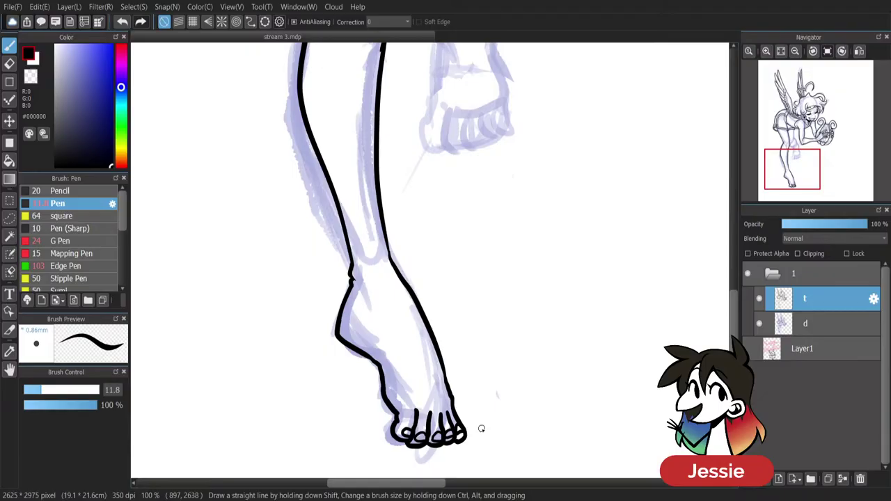
pyautogui.hotkey('ctrl', '-')
pyautogui.hotkey('ctrl', '+')
# Ink the front contour of the far thigh from the corner of the shorts' hem to the knee.
pyautogui.scroll(3, 738, 292)
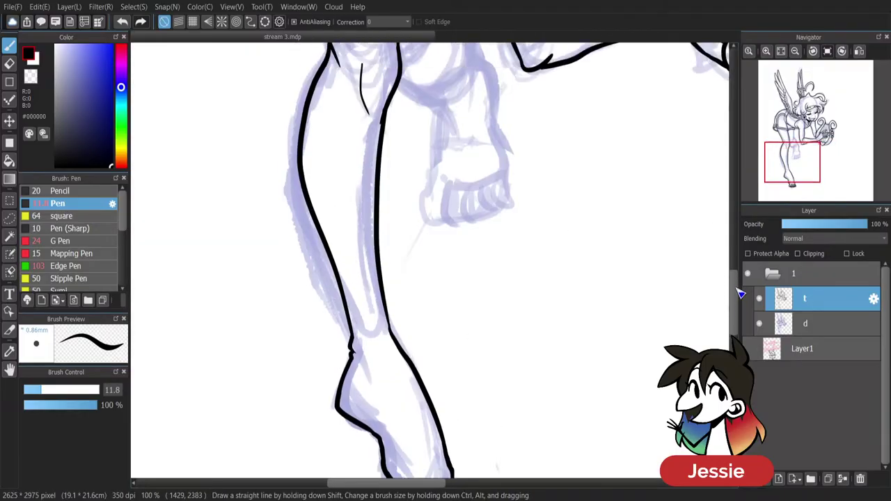
pyautogui.scroll(3, 739, 291)
pyautogui.scroll(5, 737, 278)
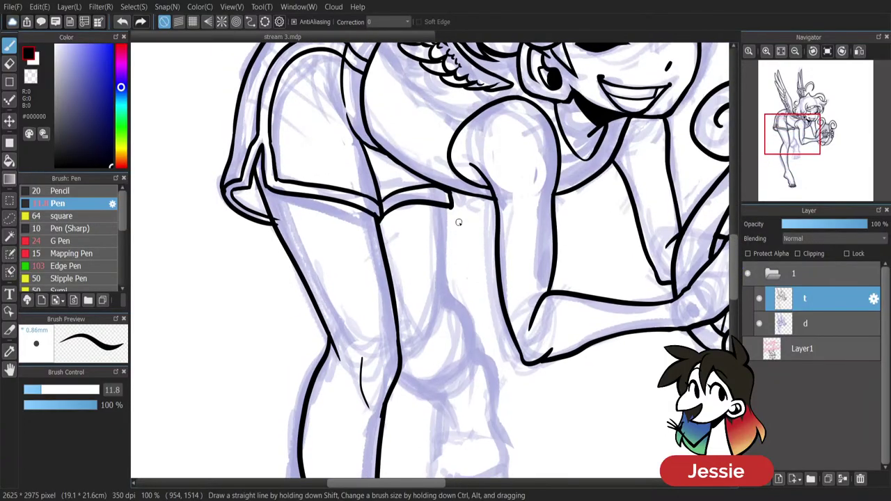
pyautogui.moveTo(447, 211); pyautogui.dragTo(443, 306)
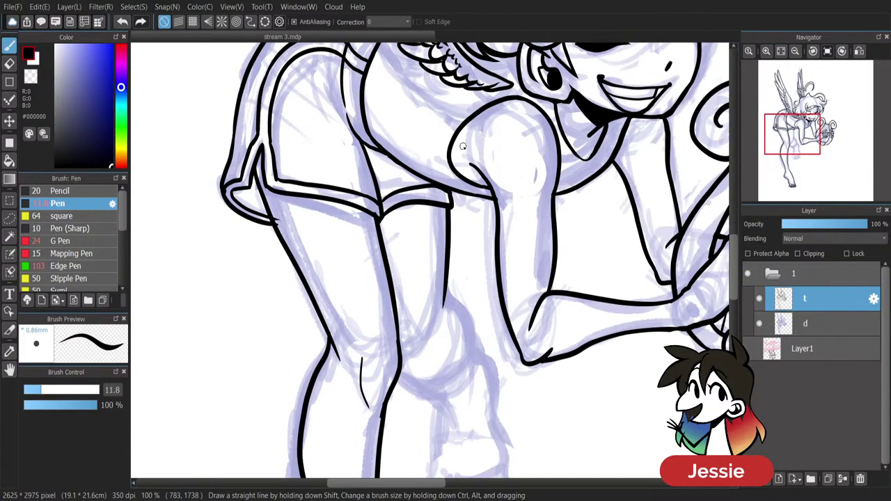
pyautogui.hotkey('ctrl', '-')
pyautogui.hotkey('ctrl', '-')
pyautogui.hotkey('ctrl', '-')
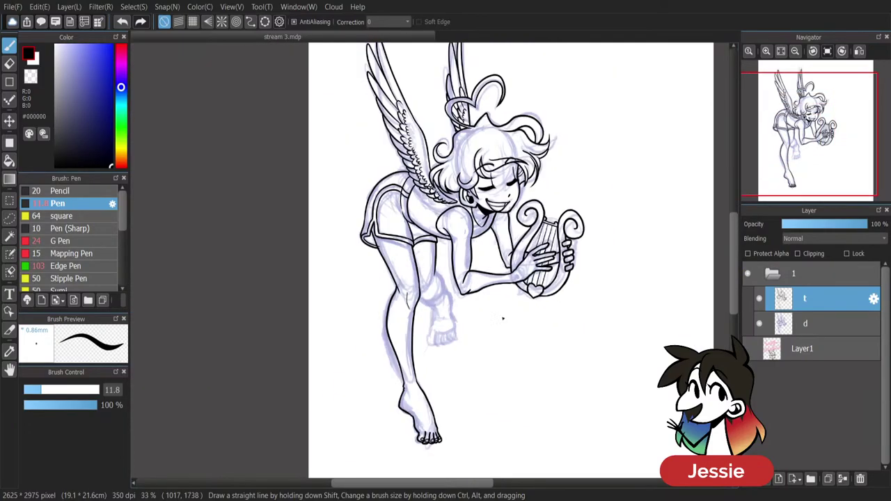
# Erase the rough overlaps along the shorts' hem where the near thigh's contours meet it.
pyautogui.scroll(3, 503, 318)
pyautogui.press('e')
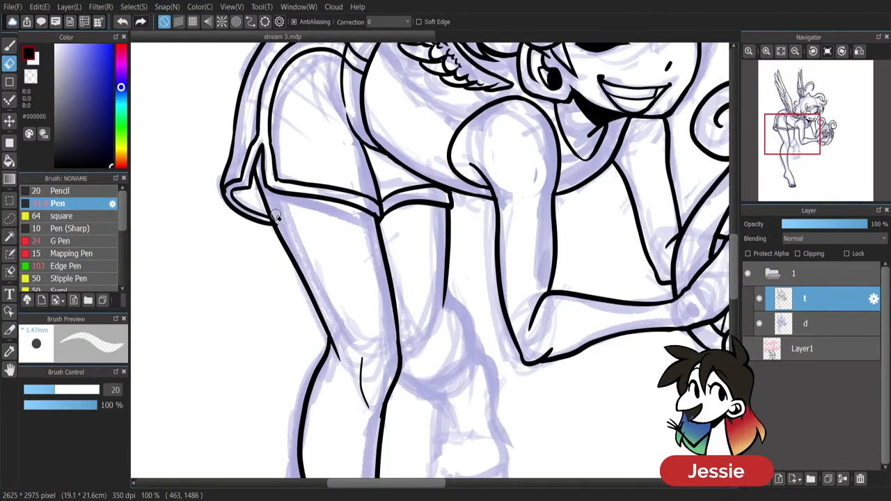
pyautogui.press('b')
pyautogui.scroll(2, 280, 204)
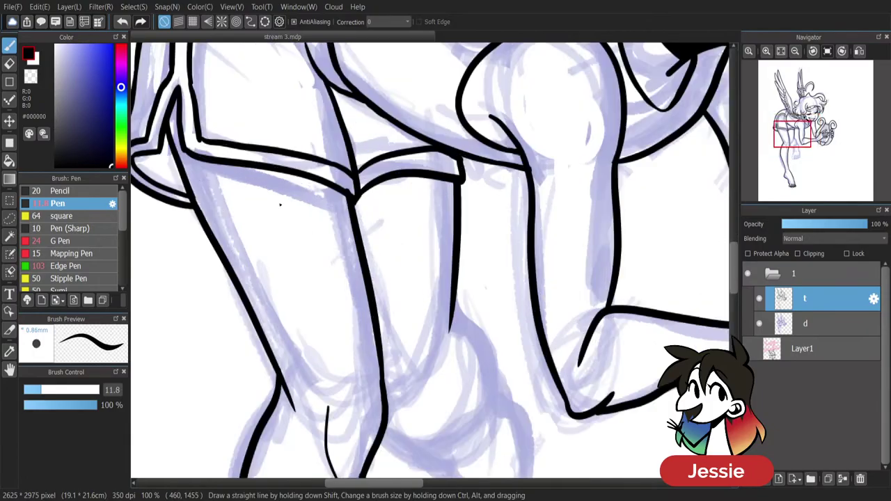
pyautogui.press('e')
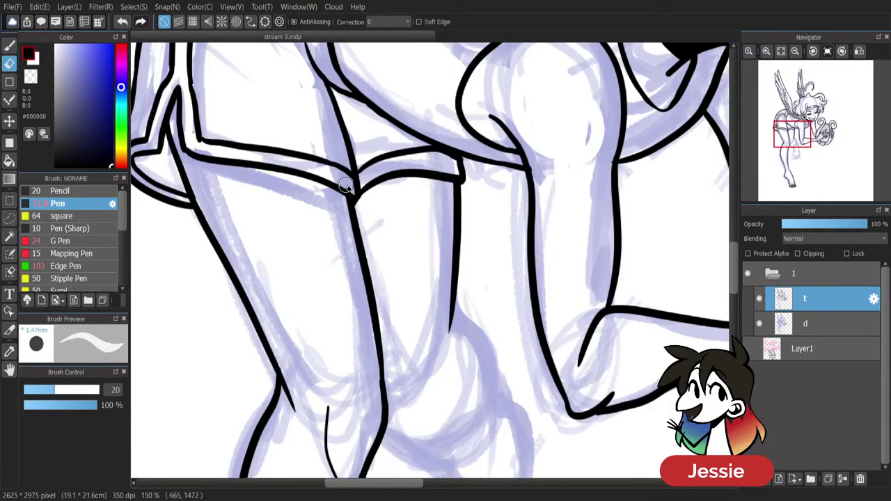
pyautogui.press('b')
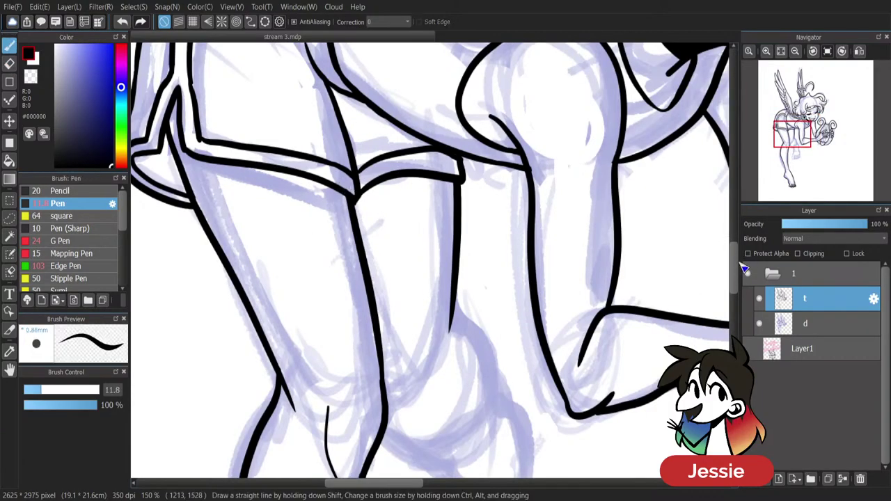
# Ink three short crease lines inside the bent far knee, beside the near leg.
pyautogui.scroll(-5, 738, 288)
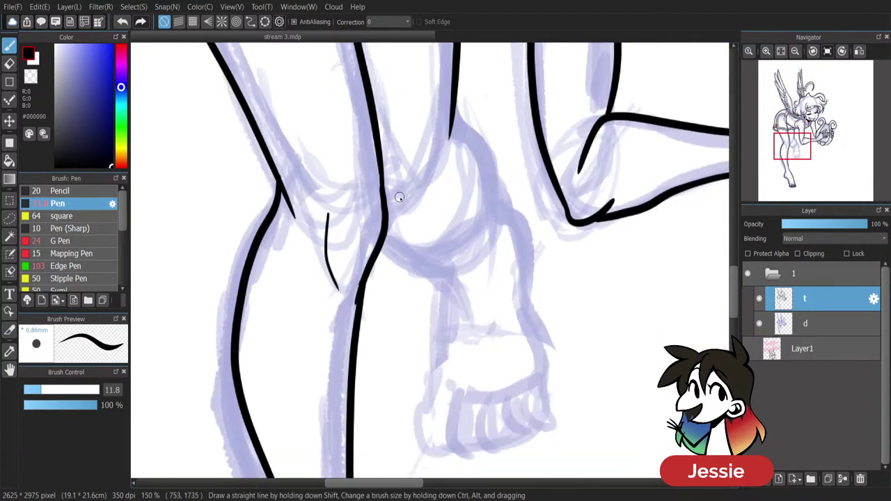
pyautogui.moveTo(387, 209); pyautogui.dragTo(421, 187)
pyautogui.moveTo(387, 232); pyautogui.dragTo(427, 221)
pyautogui.moveTo(443, 184); pyautogui.dragTo(434, 215)
# Ink the rounded outer contour of the far knee, curving down from the end of the thigh line.
pyautogui.moveTo(452, 115); pyautogui.dragTo(496, 223)
pyautogui.hotkey('ctrl', 'z')
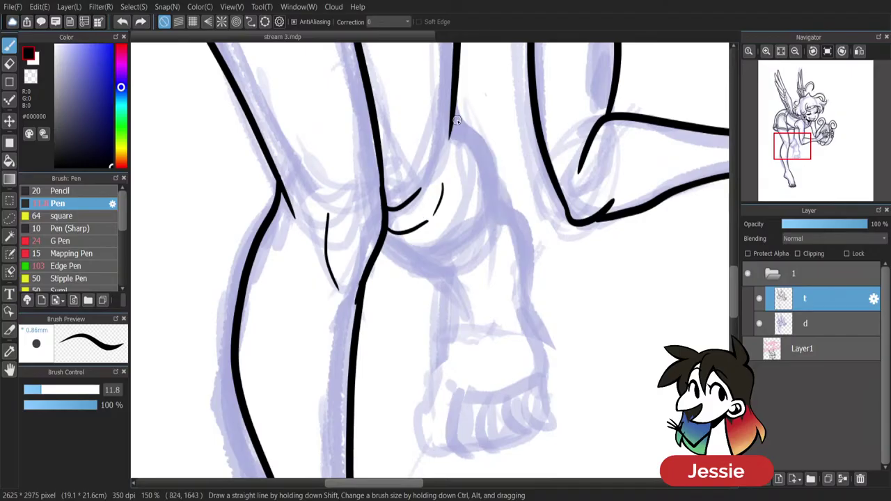
pyautogui.moveTo(451, 114); pyautogui.dragTo(496, 223)
pyautogui.hotkey('ctrl', 'z')
pyautogui.moveTo(453, 117); pyautogui.dragTo(490, 244)
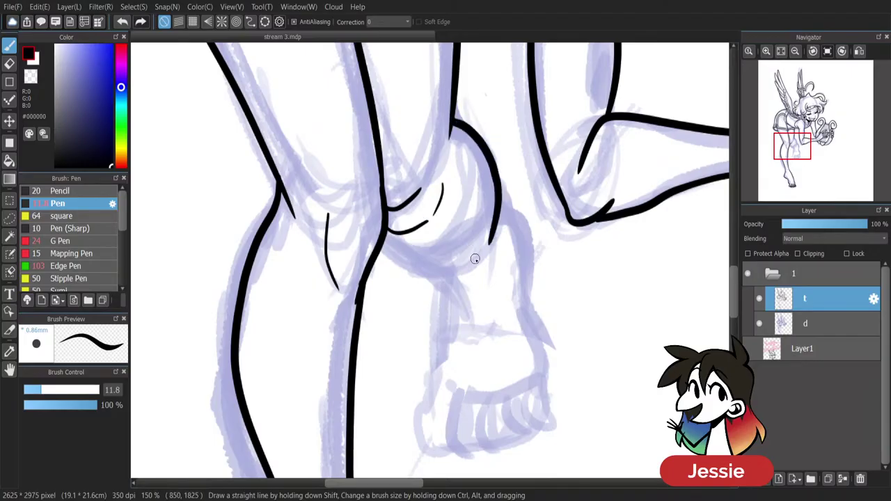
# Ink the underside of the far knee and both side contours of the foreshortened lower leg.
pyautogui.moveTo(382, 243)
pyautogui.mouseDown()
pyautogui.moveTo(463, 270)
pyautogui.moveTo(493, 224)
pyautogui.moveTo(524, 235)
pyautogui.moveTo(533, 300)
pyautogui.mouseUp()
pyautogui.hotkey('ctrl', 'z')
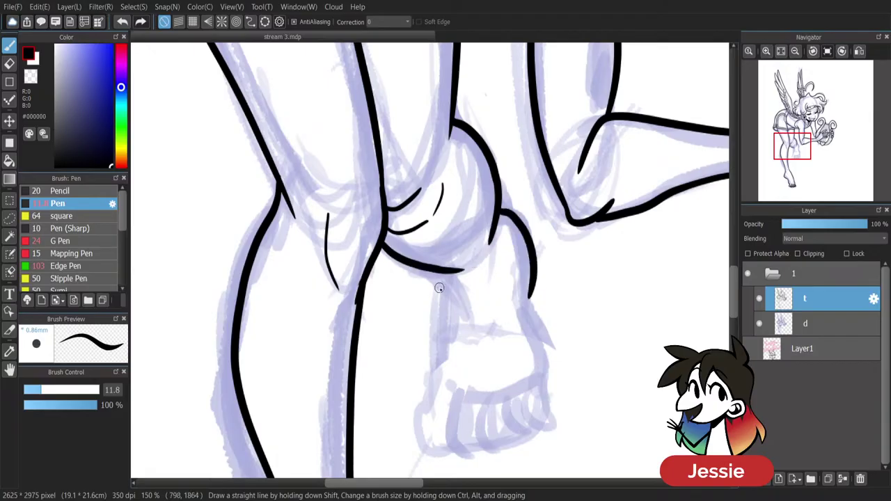
pyautogui.hotkey('ctrl', 'z')
pyautogui.moveTo(497, 216)
pyautogui.mouseDown()
pyautogui.moveTo(522, 239)
pyautogui.moveTo(528, 305)
pyautogui.mouseUp()
pyautogui.moveTo(437, 273); pyautogui.dragTo(441, 362)
# Extend the far thigh's contour down into the bent knee and redraw the small knee crease where they meet.
pyautogui.scroll(-6, 446, 407)
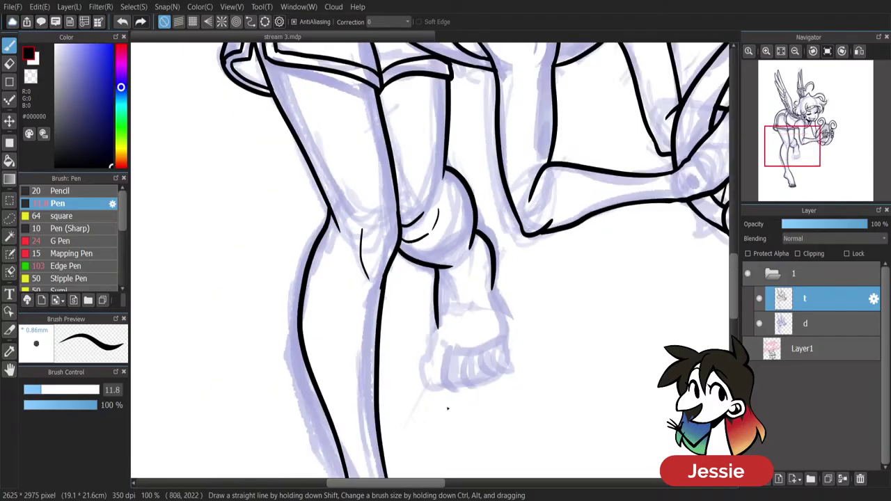
pyautogui.scroll(3, 447, 408)
pyautogui.moveTo(446, 164); pyautogui.dragTo(425, 221)
pyautogui.press('e')
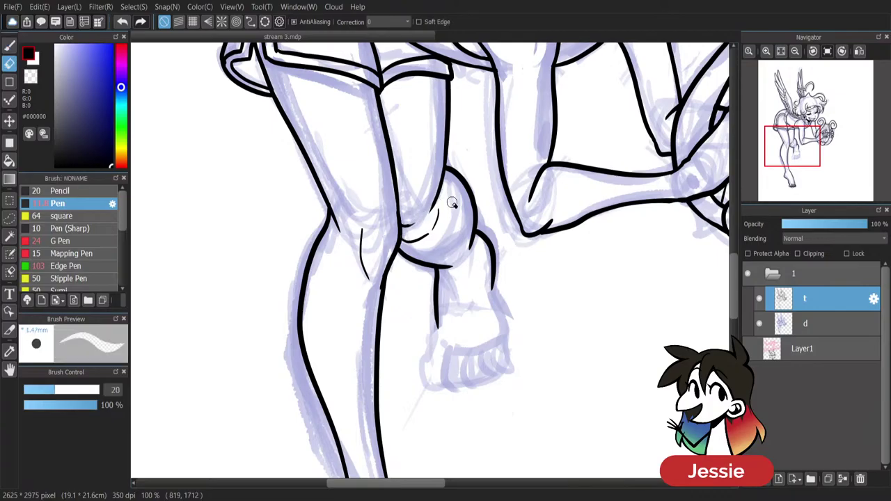
pyautogui.moveTo(453, 203); pyautogui.dragTo(451, 231)
pyautogui.press('p')
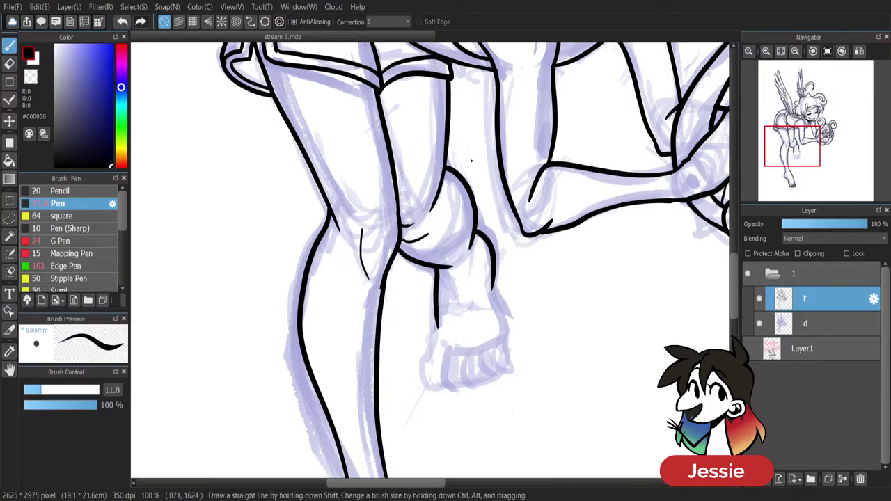
pyautogui.moveTo(437, 209); pyautogui.dragTo(433, 227)
pyautogui.press('e')
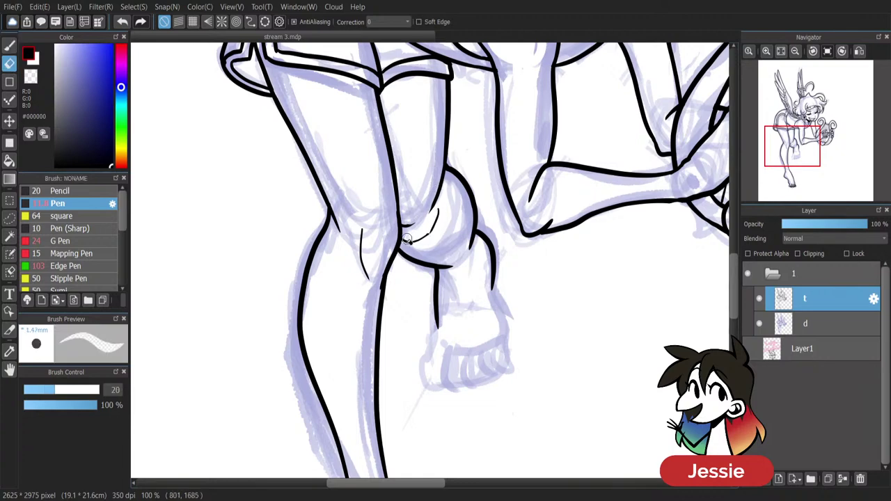
# Check the legs' line art with the sketch layer d hidden, and show the sketch again.
pyautogui.click(758, 323)
pyautogui.hotkey('ctrl', '-')
pyautogui.hotkey('ctrl', '-')
pyautogui.hotkey('ctrl', '-')
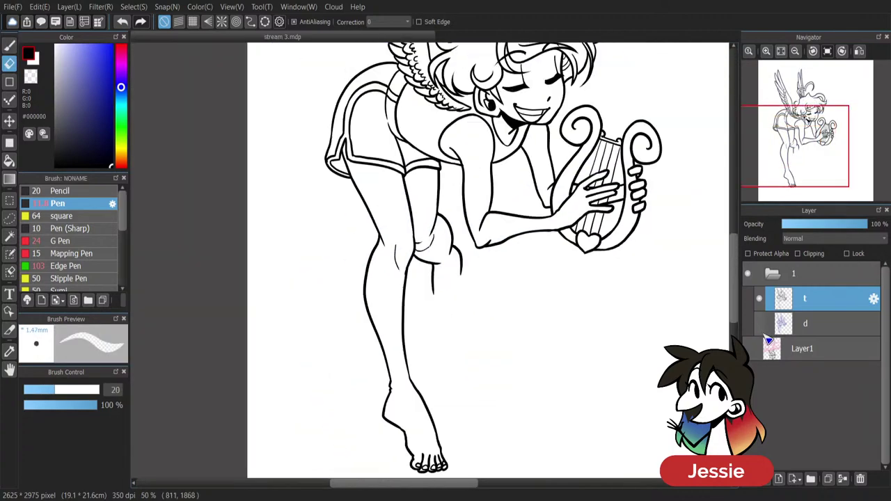
pyautogui.click(758, 323)
# Rework the line under the far knee, trimming it into a clean taper from the near leg past the lower leg's side contour.
pyautogui.press('b')
pyautogui.hotkey('ctrl', '+')
pyautogui.hotkey('ctrl', '+')
pyautogui.hotkey('ctrl', '+')
pyautogui.hotkey('ctrl', '+')
pyautogui.hotkey('ctrl', '+')
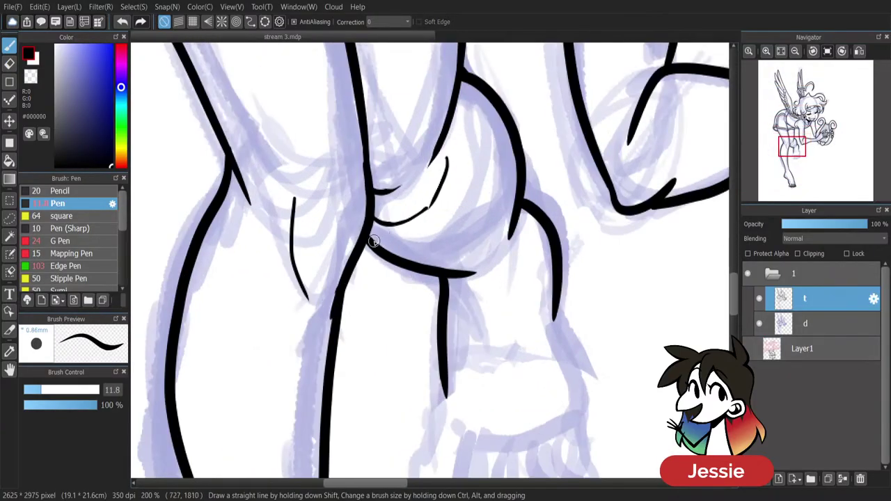
pyautogui.moveTo(374, 241); pyautogui.dragTo(480, 280)
pyautogui.press('e')
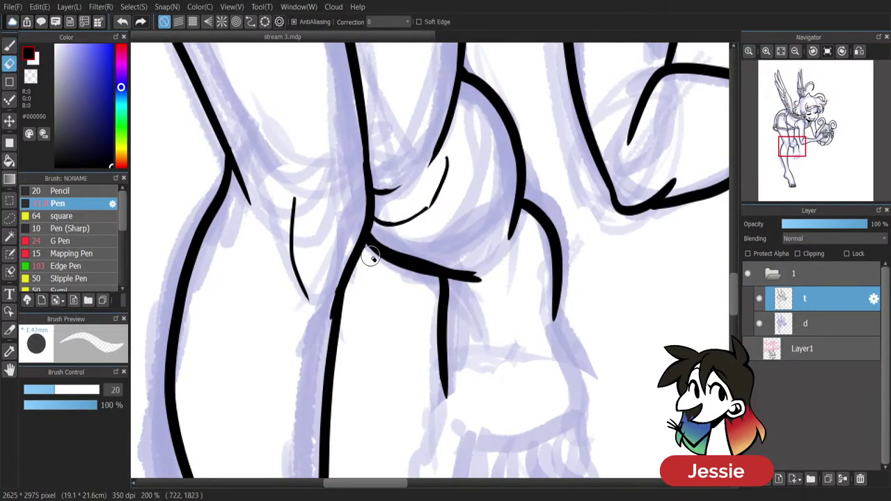
pyautogui.press('b')
pyautogui.moveTo(462, 268)
pyautogui.mouseDown()
pyautogui.moveTo(479, 279)
pyautogui.moveTo(443, 299)
pyautogui.moveTo(440, 334)
pyautogui.mouseUp()
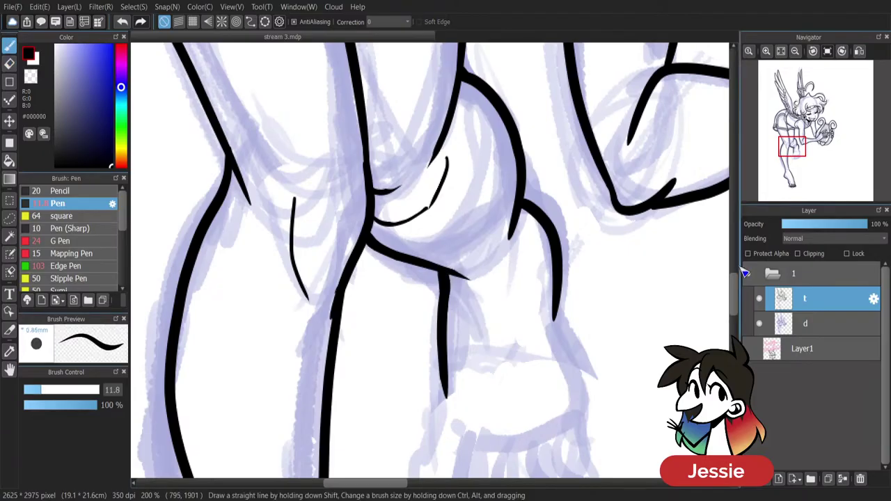
# Ink the far foot below the bent knee: its sides, the big toe, the four smaller toes and the toenails.
pyautogui.moveTo(736, 294); pyautogui.dragTo(739, 314)
pyautogui.moveTo(443, 273)
pyautogui.mouseDown()
pyautogui.moveTo(431, 339)
pyautogui.moveTo(463, 354)
pyautogui.mouseUp()
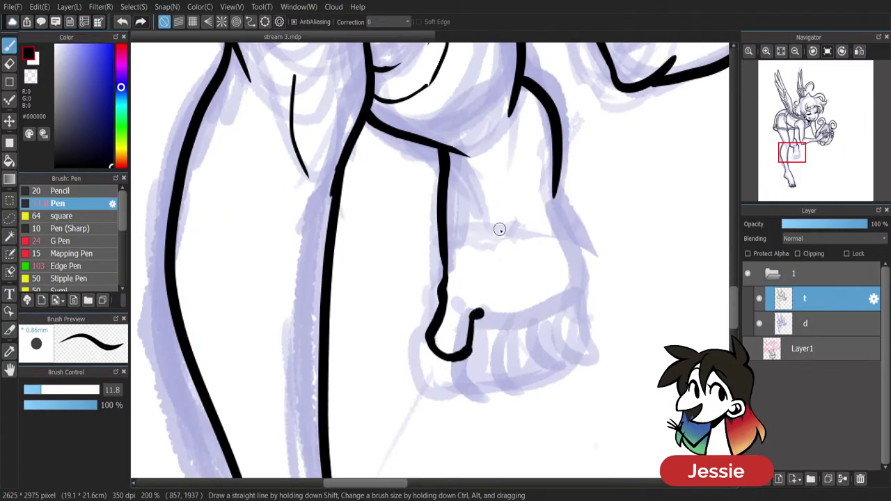
pyautogui.moveTo(477, 315)
pyautogui.mouseDown()
pyautogui.moveTo(485, 343)
pyautogui.moveTo(514, 356)
pyautogui.mouseUp()
pyautogui.moveTo(509, 314); pyautogui.dragTo(520, 351)
pyautogui.moveTo(530, 312)
pyautogui.mouseDown()
pyautogui.moveTo(550, 343)
pyautogui.moveTo(572, 333)
pyautogui.moveTo(582, 303)
pyautogui.mouseUp()
pyautogui.moveTo(554, 195)
pyautogui.mouseDown()
pyautogui.moveTo(574, 291)
pyautogui.moveTo(537, 345)
pyautogui.mouseUp()
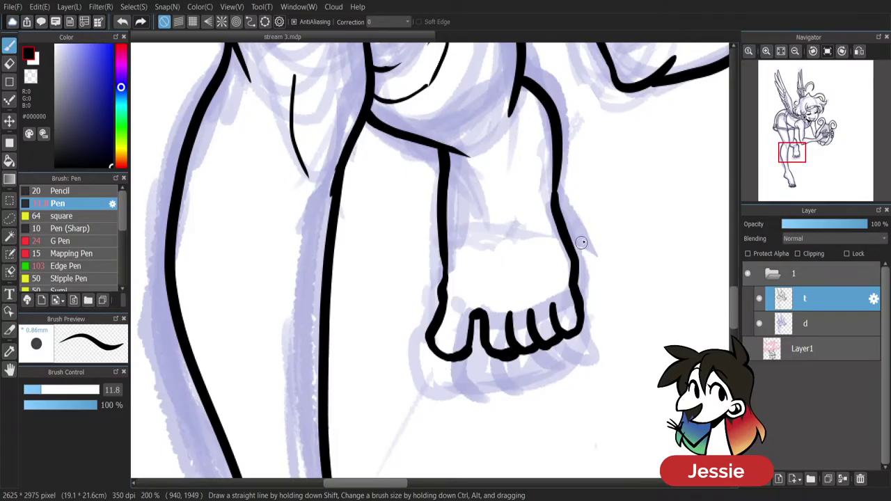
pyautogui.moveTo(435, 336)
pyautogui.mouseDown()
pyautogui.moveTo(430, 328)
pyautogui.moveTo(460, 342)
pyautogui.moveTo(531, 332)
pyautogui.moveTo(571, 314)
pyautogui.mouseUp()
# Ink small fingernails on the fingertips of both hands holding the lyre.
pyautogui.scroll(-6, 643, 299)
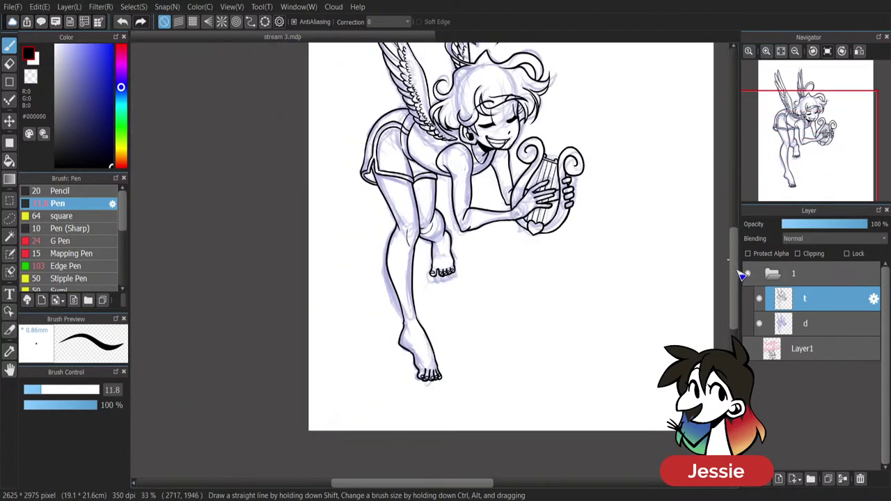
pyautogui.moveTo(737, 270); pyautogui.dragTo(736, 252)
pyautogui.hotkey('ctrl', '+')
pyautogui.hotkey('ctrl', '+')
pyautogui.hotkey('ctrl', '+')
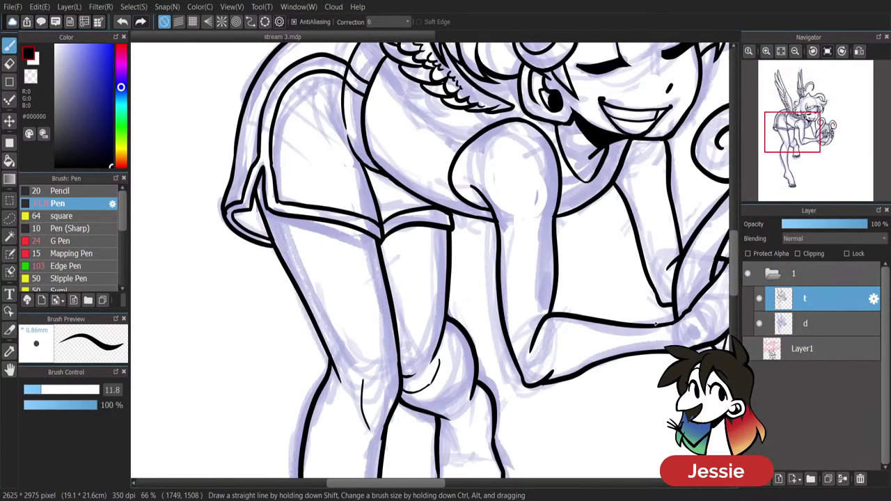
pyautogui.moveTo(426, 484); pyautogui.dragTo(485, 485)
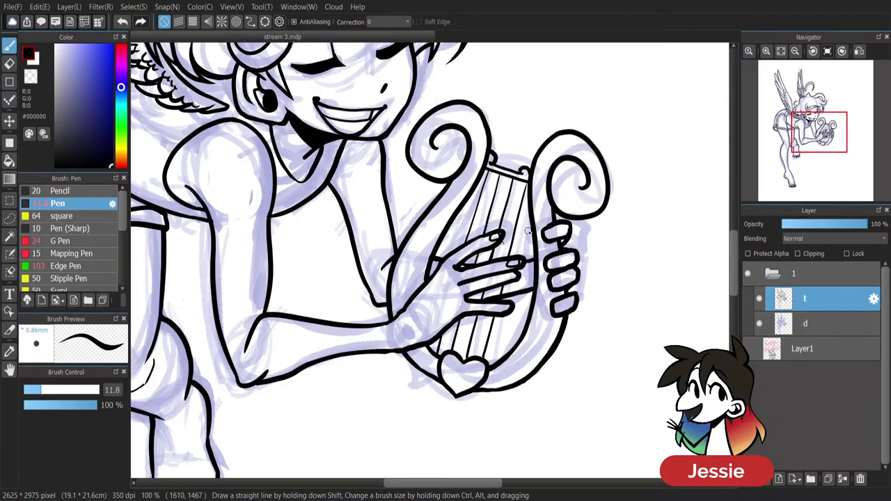
pyautogui.hotkey('ctrl', 'z')
pyautogui.hotkey('ctrl', 'z')
pyautogui.moveTo(512, 278); pyautogui.dragTo(515, 272)
pyautogui.moveTo(551, 234); pyautogui.dragTo(559, 226)
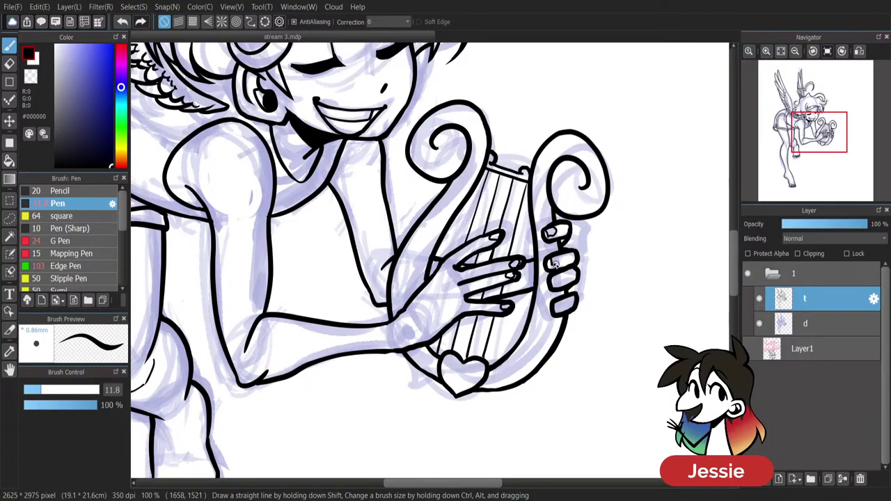
pyautogui.moveTo(552, 256)
pyautogui.mouseDown()
pyautogui.moveTo(558, 283)
pyautogui.moveTo(566, 278)
pyautogui.mouseUp()
pyautogui.hotkey('ctrl', 'z')
pyautogui.moveTo(559, 310); pyautogui.dragTo(567, 310)
pyautogui.scroll(-3, 565, 304)
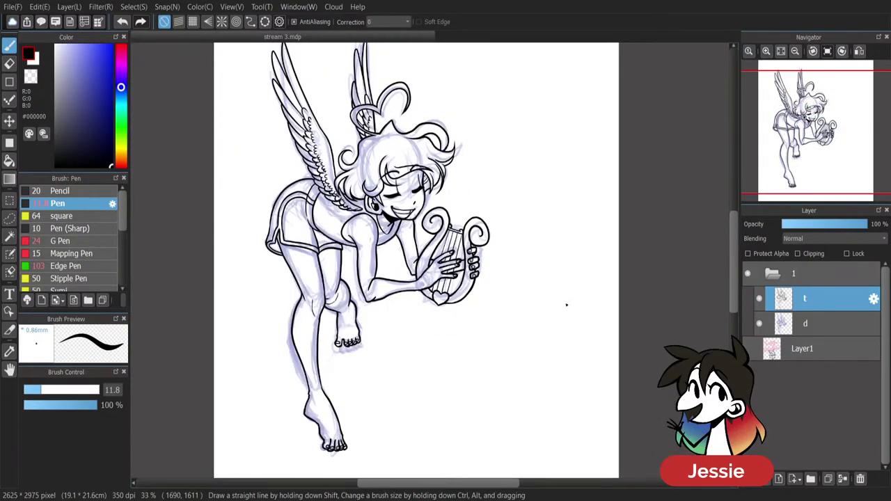
# Hide the sketch layer d and review the line art of the whole figure, including the face and lyre.
pyautogui.scroll(-1, 565, 305)
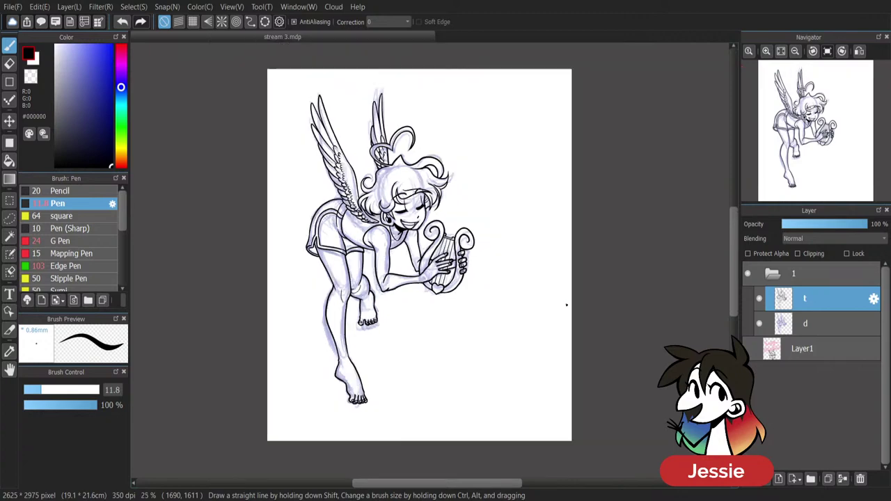
pyautogui.scroll(1, 566, 304)
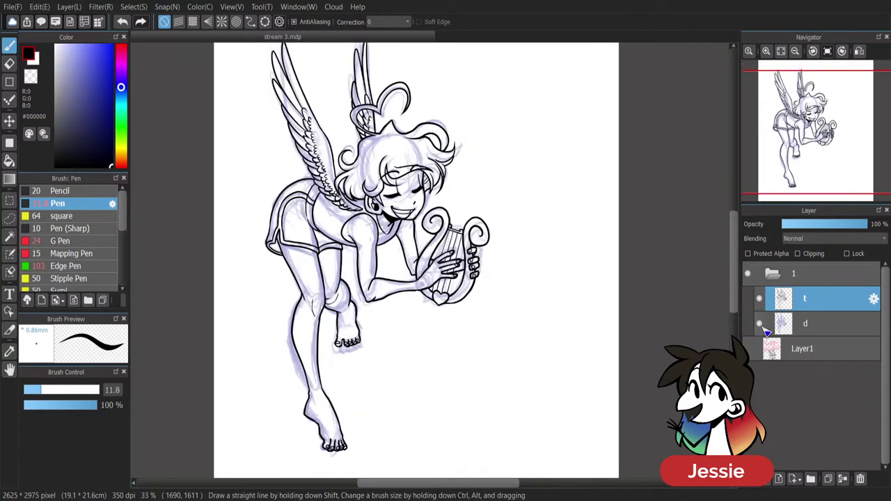
pyautogui.click(760, 325)
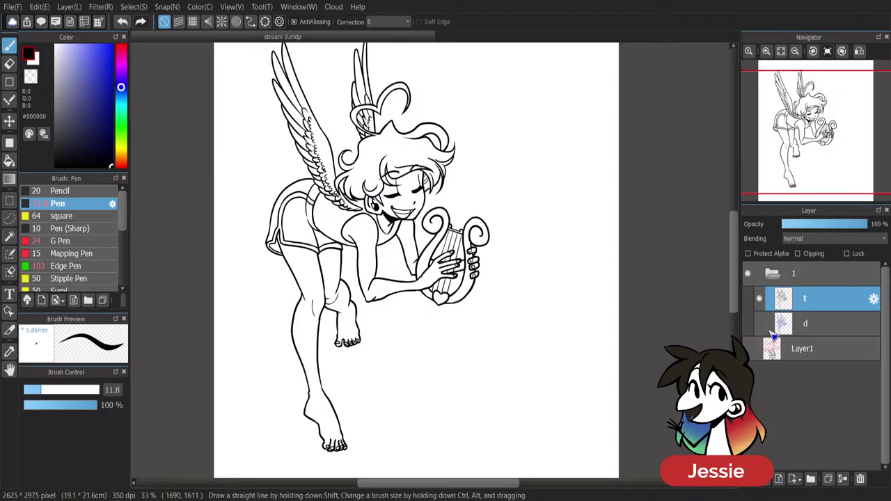
pyautogui.scroll(3, 429, 260)
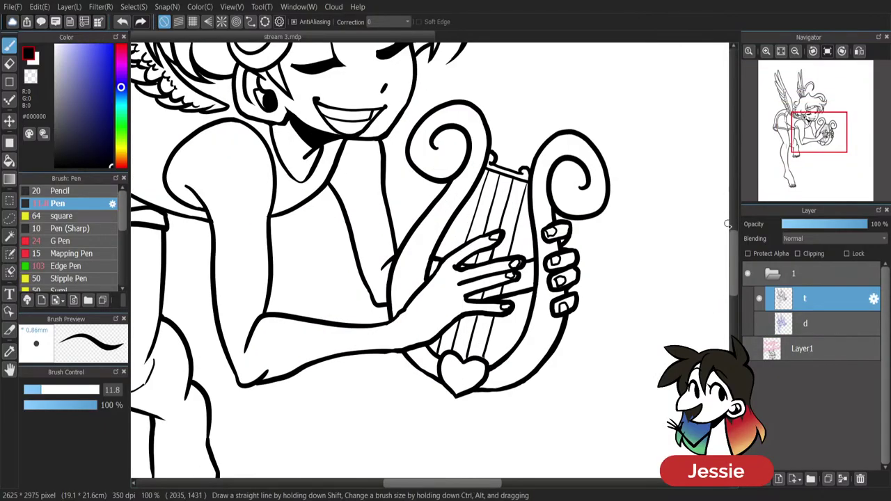
pyautogui.moveTo(243, 105); pyautogui.dragTo(229, 187)
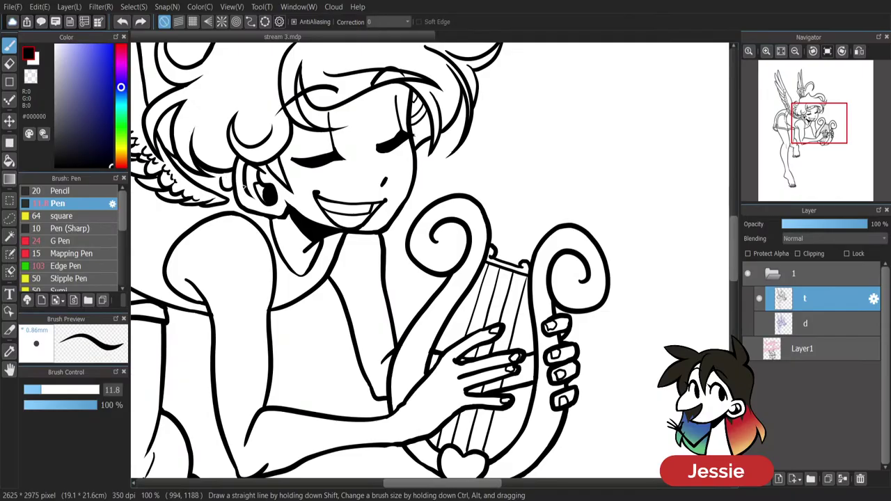
pyautogui.scroll(-2, 243, 185)
pyautogui.scroll(-2, 243, 187)
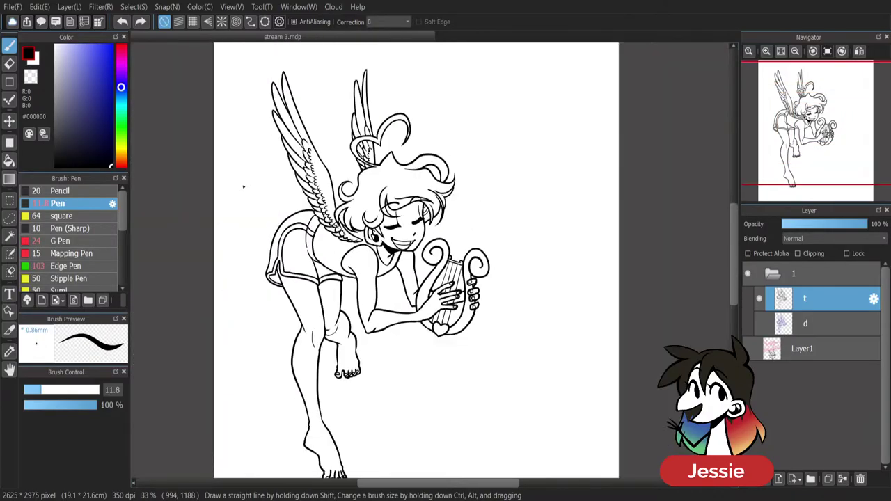
pyautogui.scroll(1, 242, 185)
pyautogui.moveTo(732, 249); pyautogui.dragTo(733, 256)
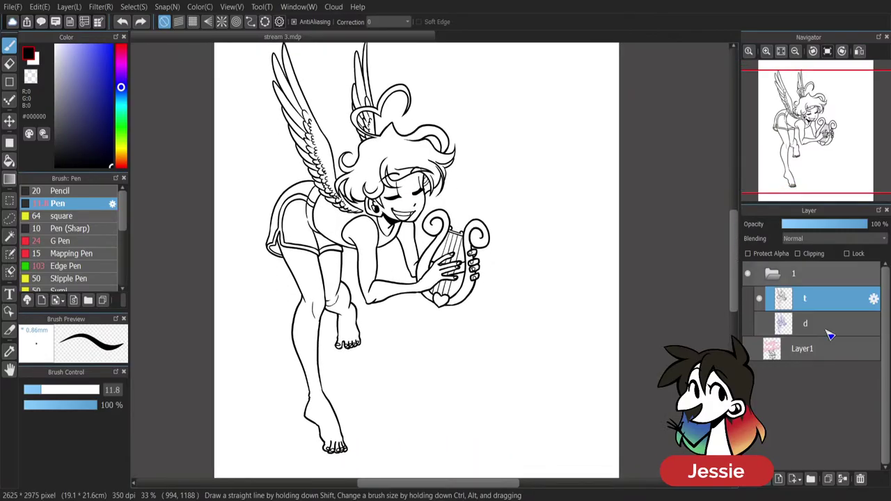
# Add a new layer named c between layers t and d, and select the background around the figure with the Magic Wand.
pyautogui.click(828, 323)
pyautogui.hotkey('ctrl', 'shift', 'n')
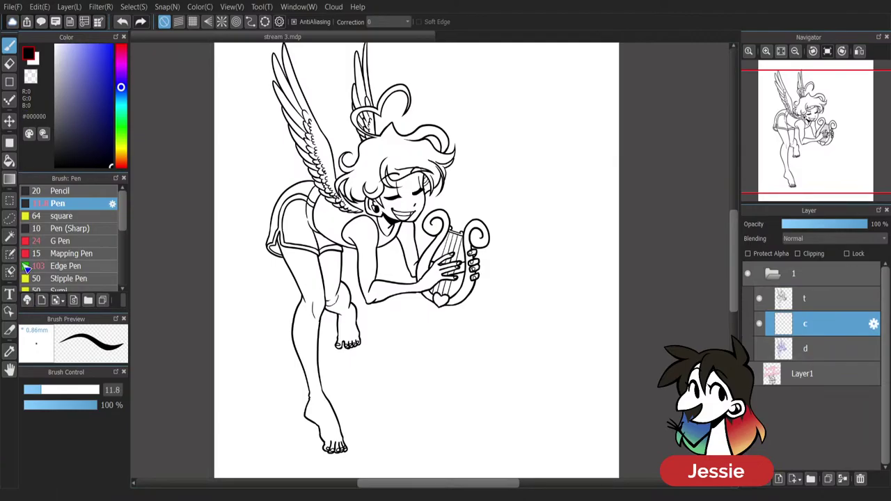
pyautogui.click(9, 237)
pyautogui.click(546, 281)
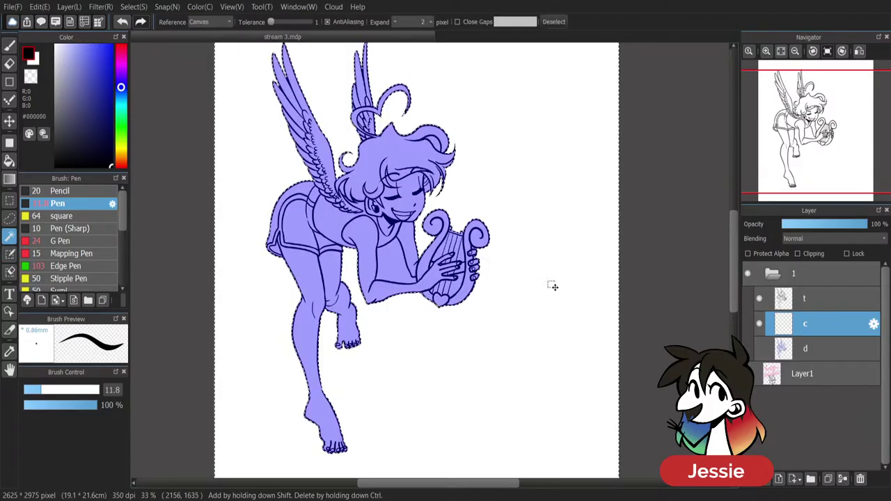
# Add the gaps between the lyre's strings, above and below the playing hand, to the background selection.
pyautogui.hotkey('ctrl', '+')
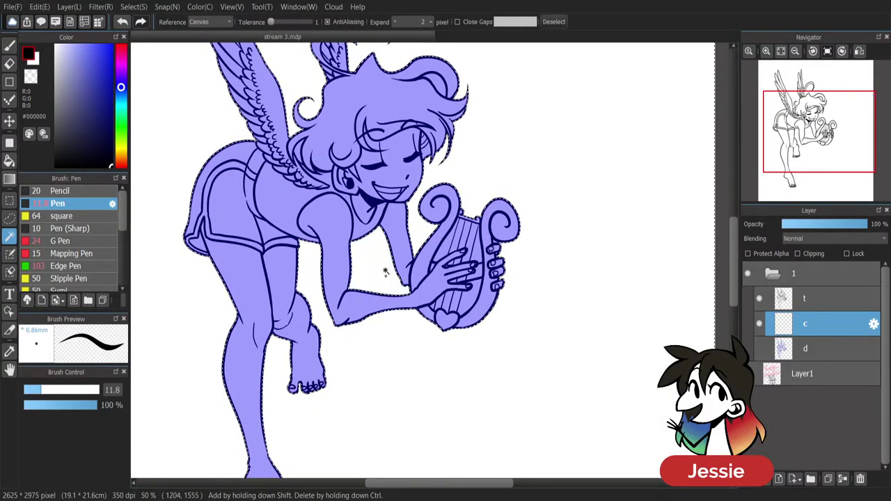
pyautogui.keyDown('shift'); pyautogui.click(462, 240); pyautogui.keyUp('shift')
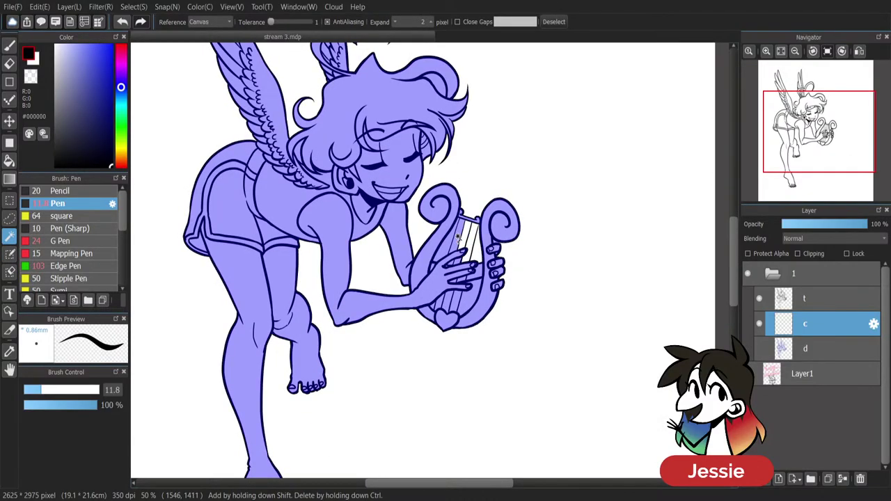
pyautogui.keyDown('shift'); pyautogui.click(456, 242); pyautogui.keyUp('shift')
pyautogui.hotkey('ctrl', '+')
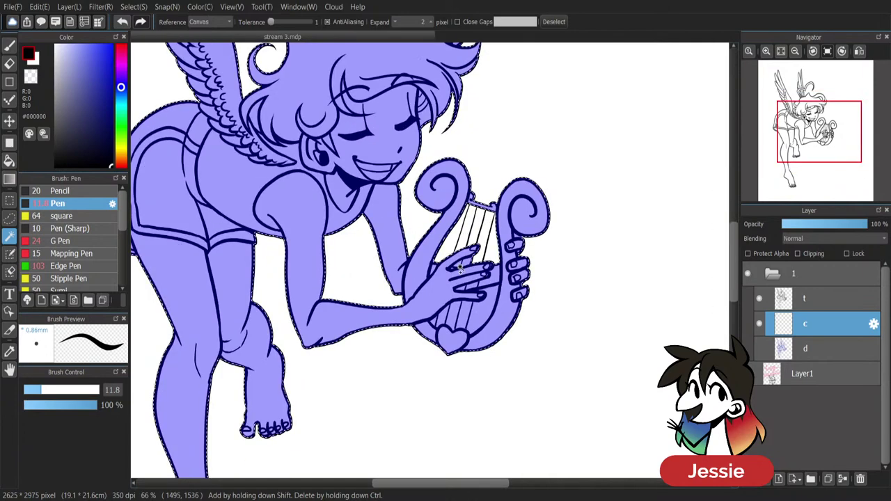
pyautogui.keyDown('shift'); pyautogui.click(486, 309); pyautogui.keyUp('shift')
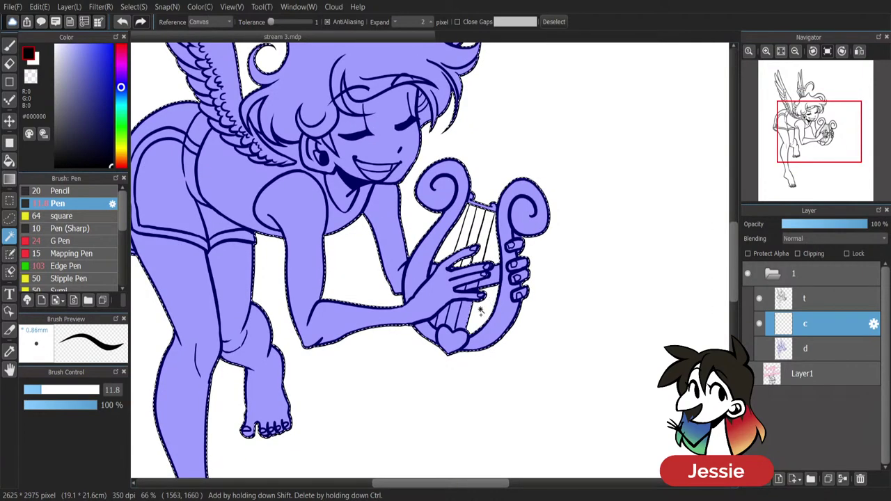
pyautogui.keyDown('shift'); pyautogui.click(464, 314); pyautogui.keyUp('shift')
pyautogui.keyDown('shift'); pyautogui.click(453, 317); pyautogui.keyUp('shift')
pyautogui.keyDown('shift'); pyautogui.click(444, 318); pyautogui.keyUp('shift')
# Invert the selection so that it covers the fairy and the lyre instead of the background.
pyautogui.scroll(-1, 437, 325)
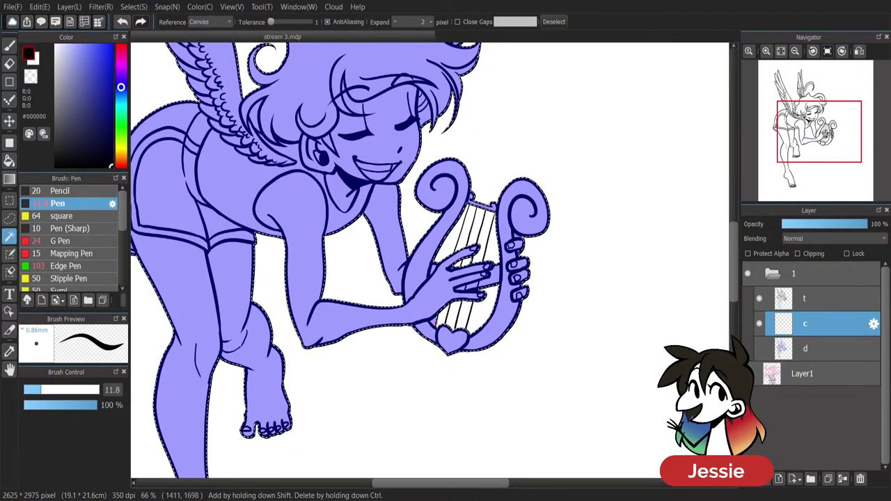
pyautogui.scroll(-1, 513, 358)
pyautogui.moveTo(734, 232); pyautogui.dragTo(738, 261)
pyautogui.scroll(-1, 703, 273)
pyautogui.scroll(-2, 705, 275)
pyautogui.scroll(2, 710, 274)
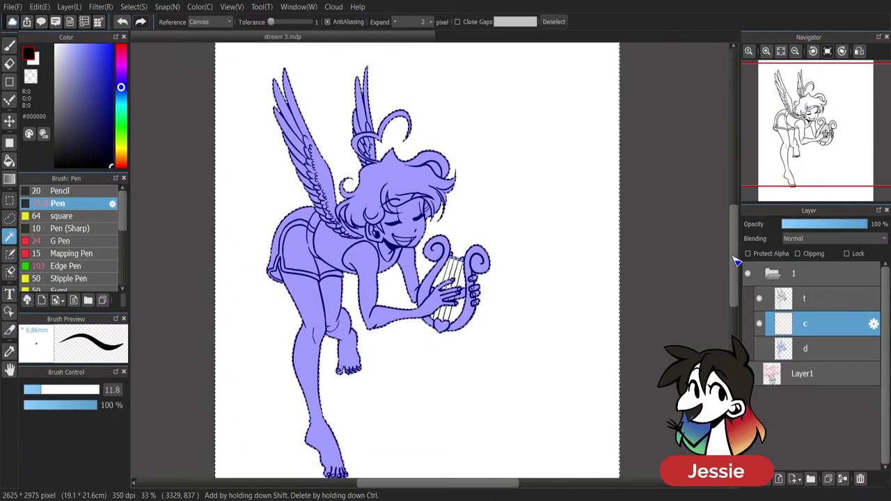
pyautogui.hotkey('ctrl', 'i')
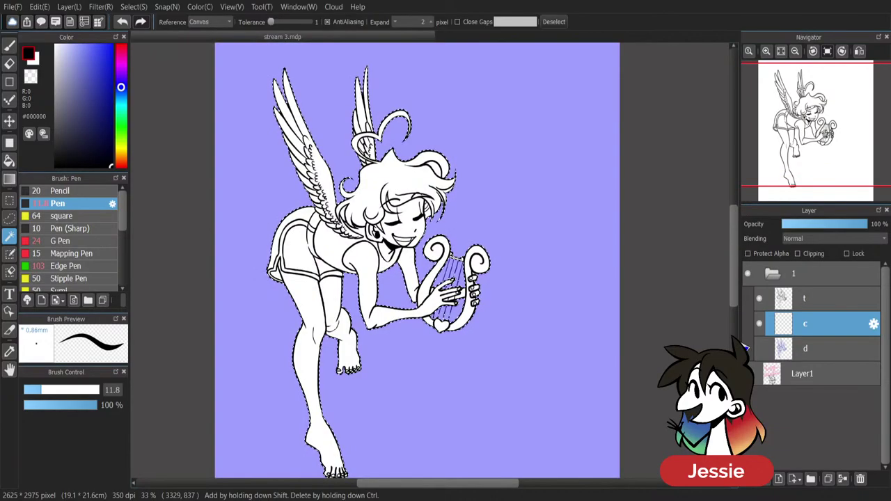
# Fill the selected figure on layer c with the skin tone #E2B297, using the Bucket with its reference set to Layer.
pyautogui.click(9, 160)
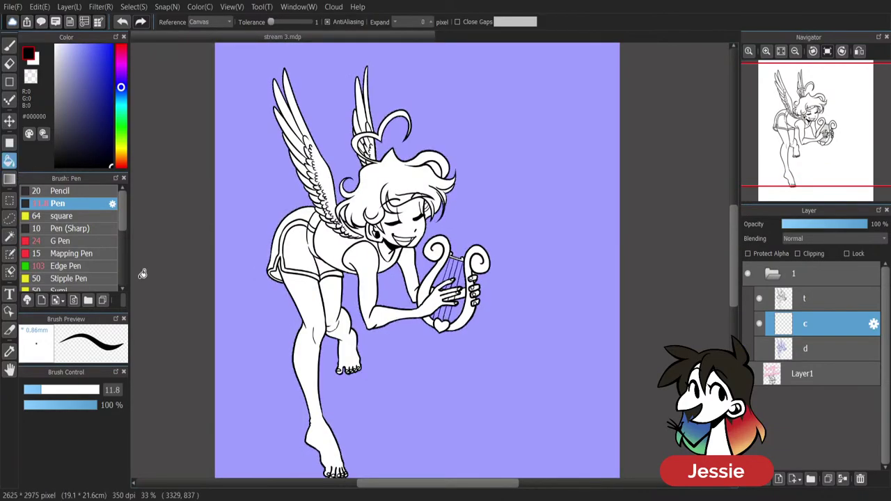
pyautogui.click(229, 21)
pyautogui.click(230, 41)
pyautogui.hotkey('ctrl', 'd')
pyautogui.moveTo(120, 154); pyautogui.dragTo(122, 160)
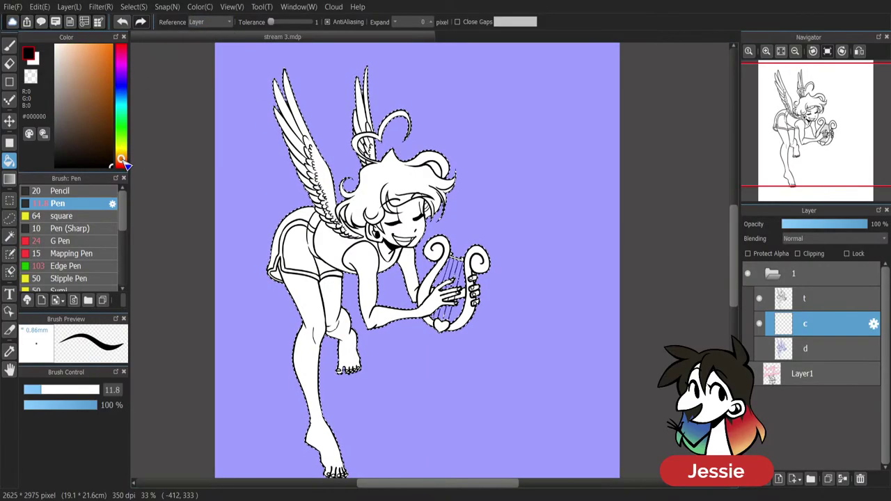
pyautogui.click(122, 163)
pyautogui.moveTo(70, 63); pyautogui.dragTo(79, 64)
pyautogui.click(420, 240)
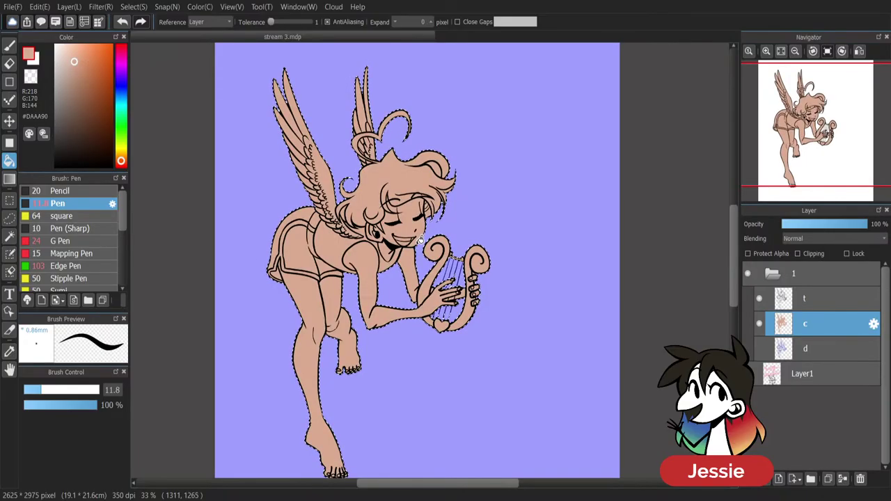
pyautogui.moveTo(74, 62); pyautogui.dragTo(76, 61)
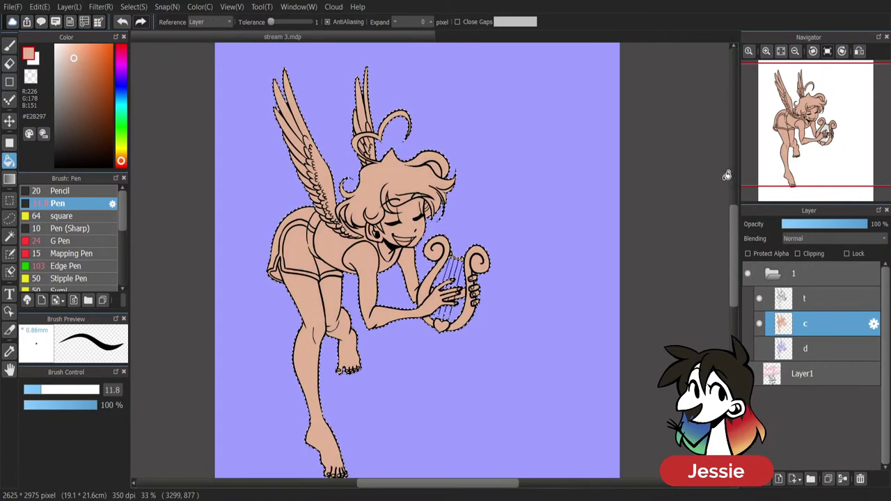
# Clear the selection and refill the whole figure on layer c with the darker skin tone #D2A18B.
pyautogui.hotkey('ctrl', 'd')
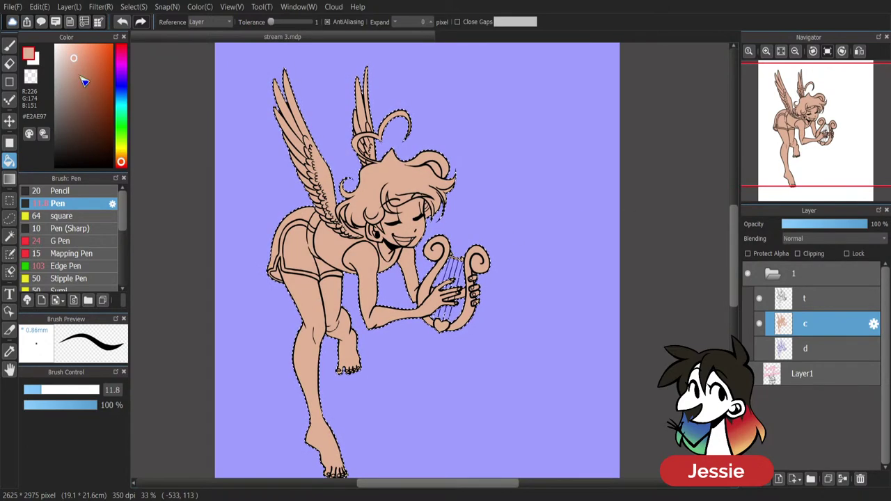
pyautogui.click(73, 66)
pyautogui.click(396, 206)
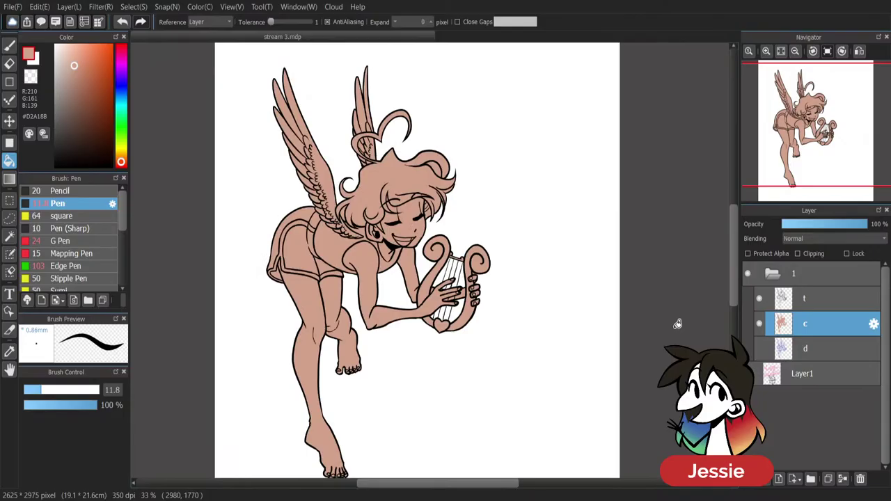
# Turn on Protect Alpha for layer c, choose dark brown #522D1D for the Pen, and undo a test stroke.
pyautogui.click(747, 253)
pyautogui.press('b')
pyautogui.click(92, 129)
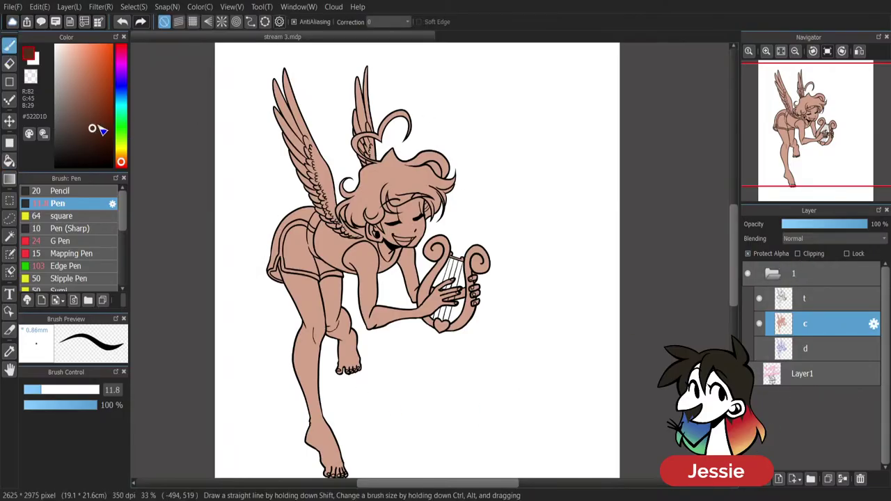
pyautogui.moveTo(453, 159); pyautogui.dragTo(508, 280)
pyautogui.hotkey('ctrl', 'z')
# Erase the skin-tone fill from the gap inside the looped curl at the top of the fairy's hair on layer c.
pyautogui.hotkey('ctrl', '+')
pyautogui.hotkey('ctrl', '+')
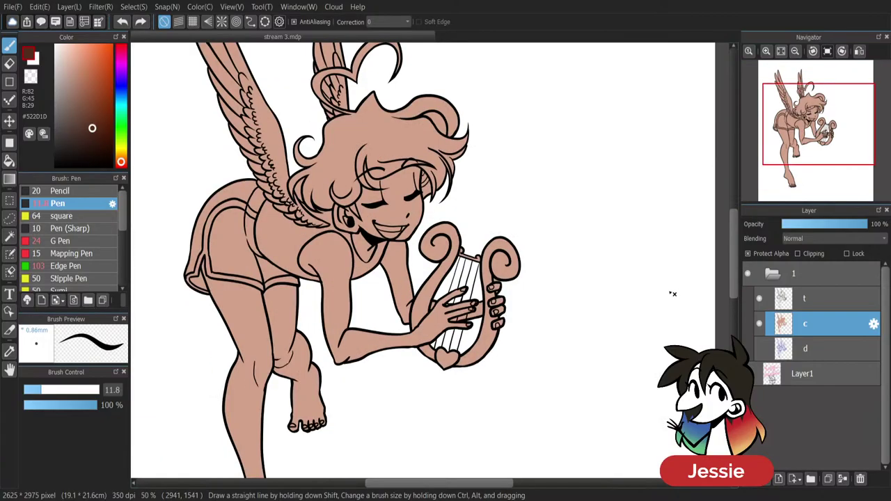
pyautogui.moveTo(735, 250); pyautogui.dragTo(736, 229)
pyautogui.hotkey('ctrl', '+')
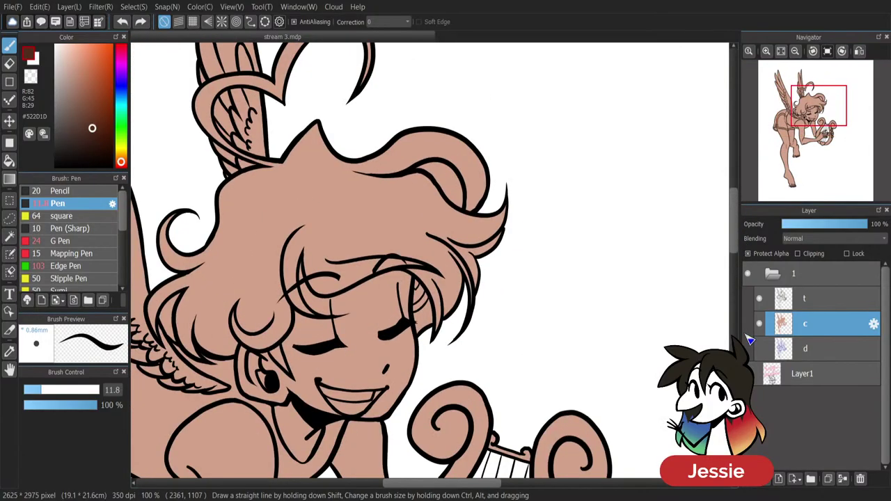
pyautogui.hotkey('ctrl', '+')
pyautogui.press('e')
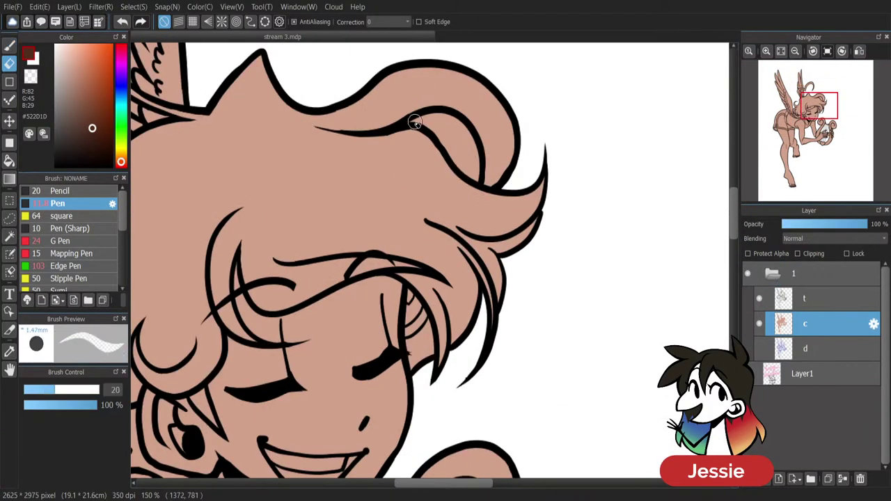
pyautogui.moveTo(415, 122)
pyautogui.mouseDown()
pyautogui.moveTo(450, 126)
pyautogui.moveTo(436, 127)
pyautogui.moveTo(474, 175)
pyautogui.moveTo(463, 136)
pyautogui.mouseUp()
pyautogui.press('p')
pyautogui.hotkey('ctrl', '-')
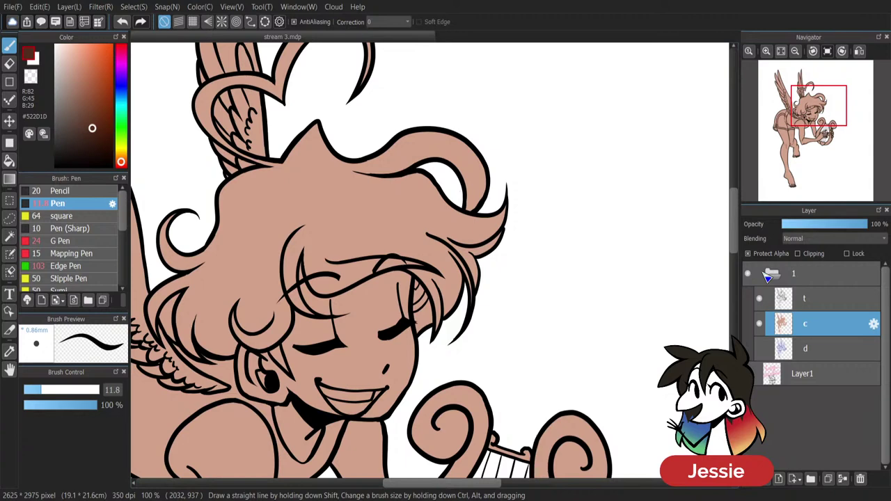
pyautogui.hotkey('ctrl', '-')
pyautogui.hotkey('ctrl', '-')
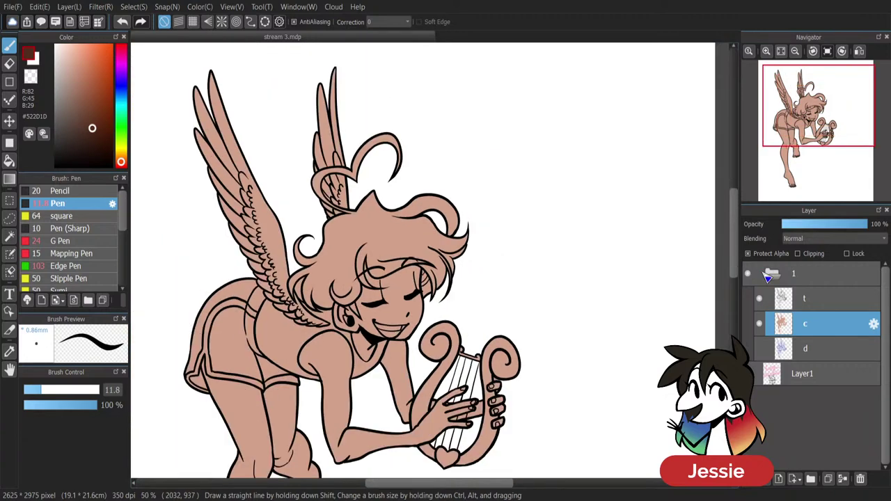
pyautogui.hotkey('ctrl', '+')
pyautogui.hotkey('ctrl', '+')
pyautogui.click(785, 304)
pyautogui.hotkey('ctrl', '+')
pyautogui.press('e')
pyautogui.hotkey('ctrl', '-')
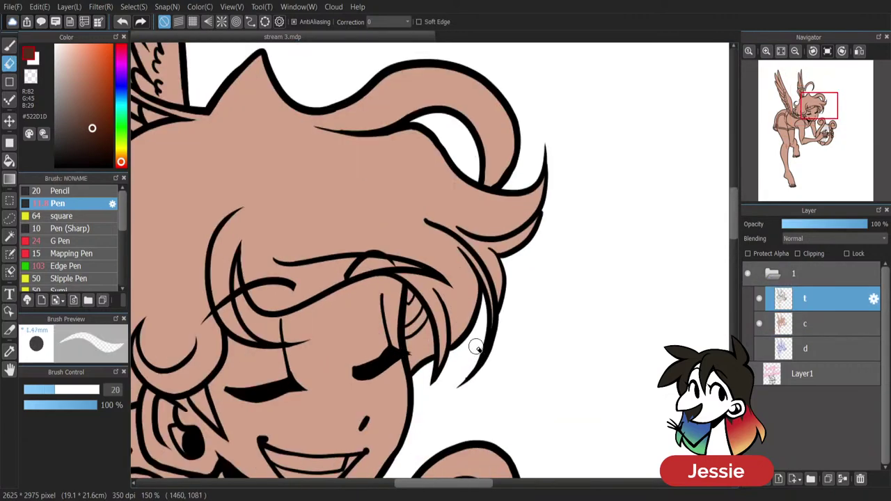
pyautogui.press('b')
pyautogui.hotkey('ctrl', '-')
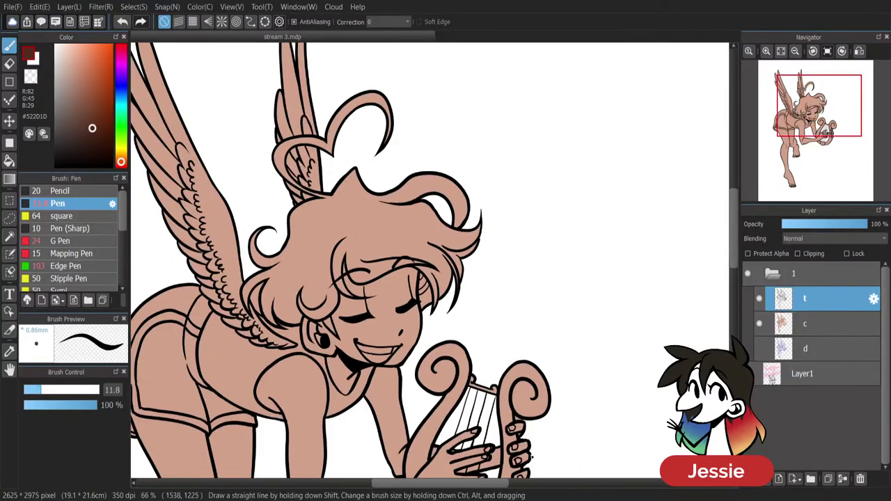
# Make layer c active and set the Bucket's reference to Canvas.
pyautogui.click(802, 329)
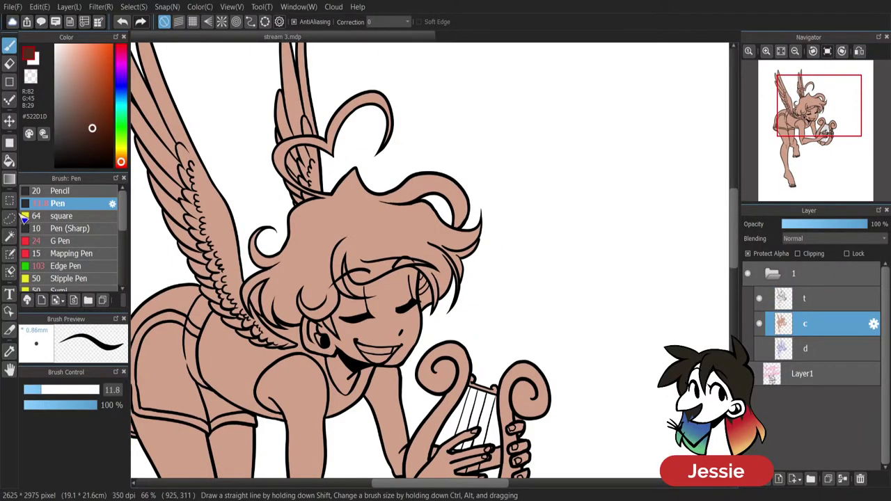
pyautogui.click(9, 160)
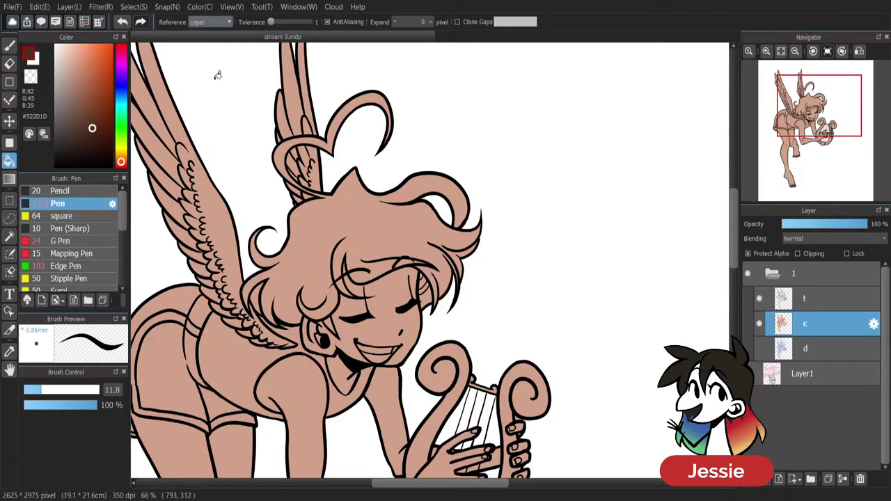
pyautogui.click(219, 39)
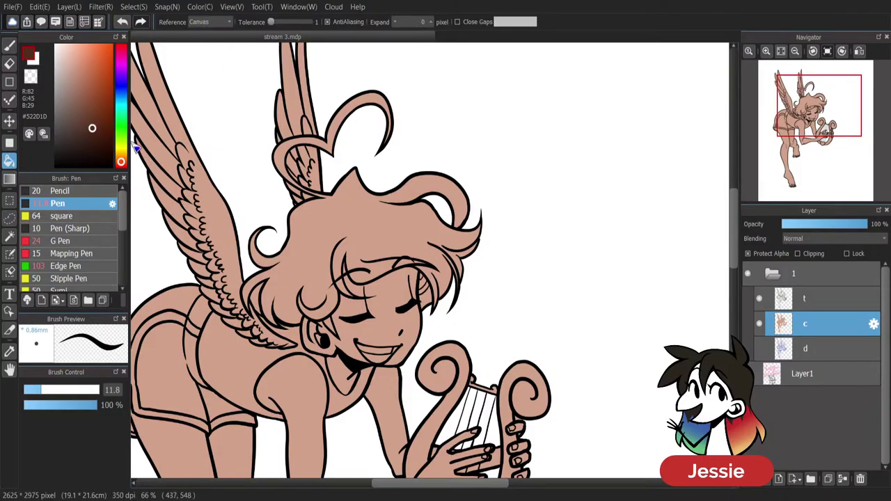
# Try filling the fairy's hair with the golden brown #B17436, and undo the fill.
pyautogui.moveTo(122, 160); pyautogui.dragTo(126, 159)
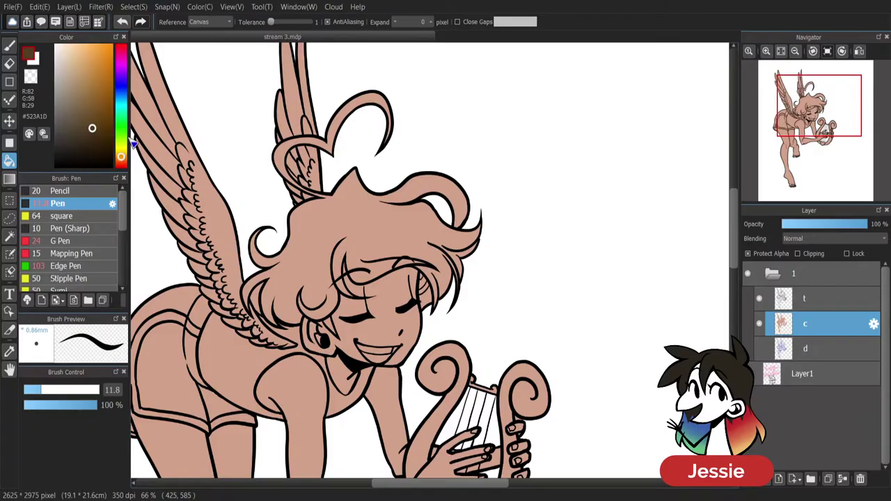
pyautogui.moveTo(92, 130); pyautogui.dragTo(98, 95)
pyautogui.moveTo(122, 157); pyautogui.dragTo(126, 163)
pyautogui.moveTo(97, 92); pyautogui.dragTo(89, 77)
pyautogui.moveTo(125, 159); pyautogui.dragTo(126, 161)
pyautogui.moveTo(95, 90); pyautogui.dragTo(99, 81)
pyautogui.click(392, 223)
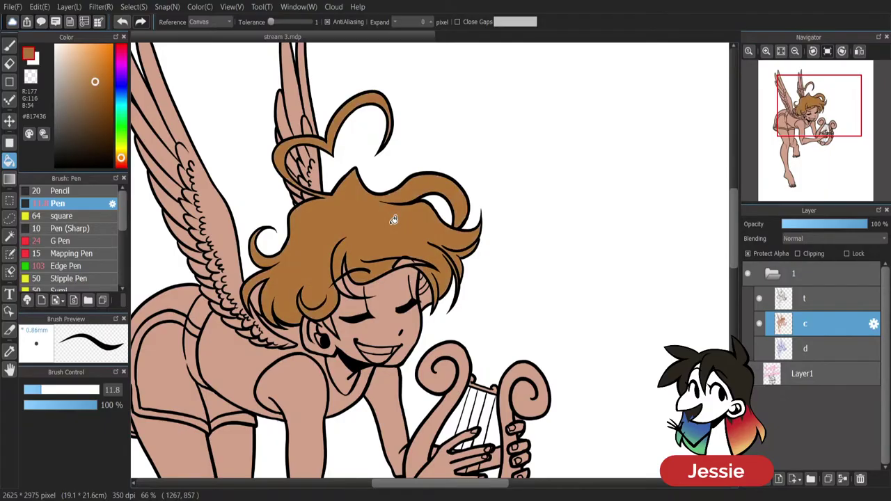
pyautogui.hotkey('ctrl', 'z')
# Try the browns #7C532B and #81664B as hair fills, undoing each one.
pyautogui.click(92, 107)
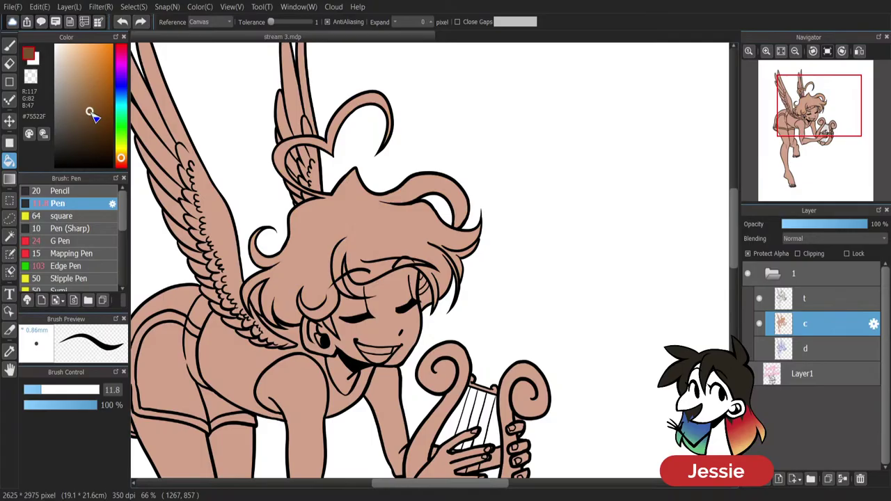
pyautogui.click(416, 221)
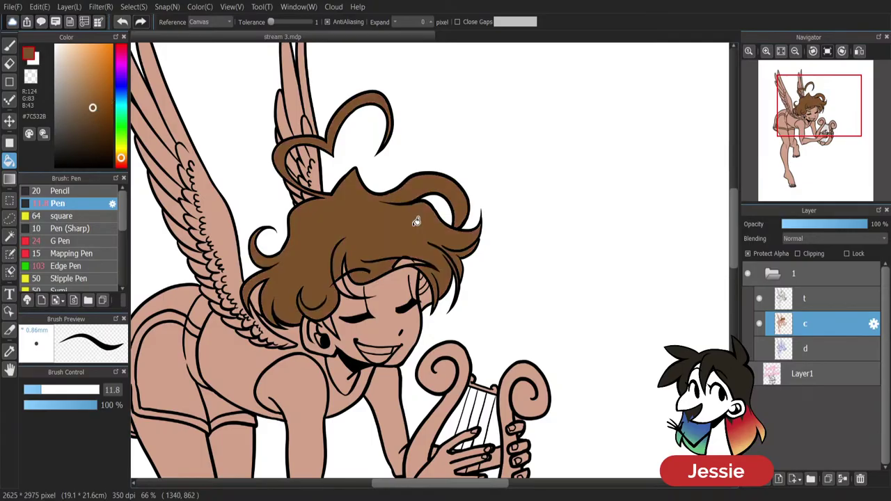
pyautogui.hotkey('ctrl', 'z')
pyautogui.moveTo(82, 102); pyautogui.dragTo(81, 106)
pyautogui.click(381, 229)
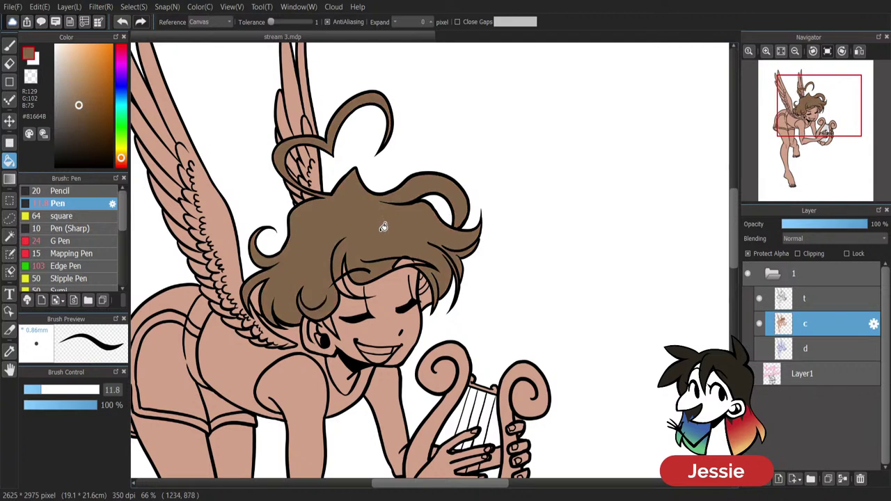
pyautogui.hotkey('ctrl', 'z')
# Fill the hair with the dark reddish brown #503A2C, and refill it with the lighter brown #674938.
pyautogui.click(125, 160)
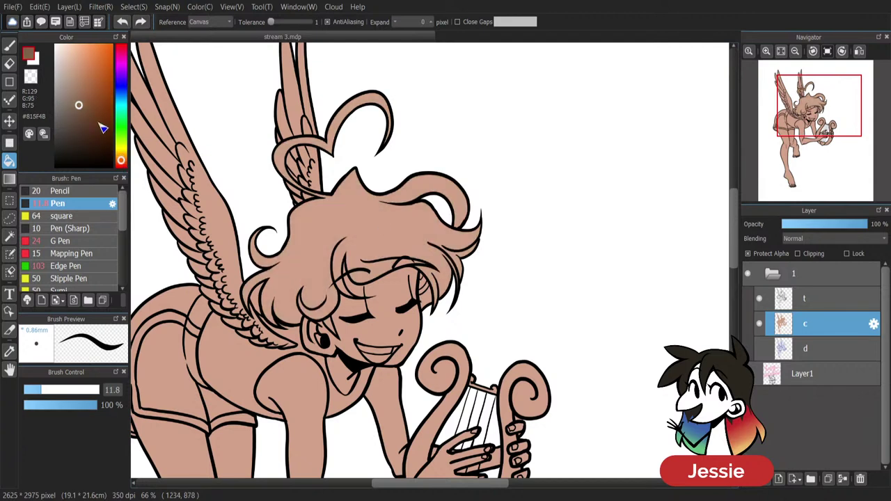
pyautogui.moveTo(97, 123); pyautogui.dragTo(80, 129)
pyautogui.click(374, 224)
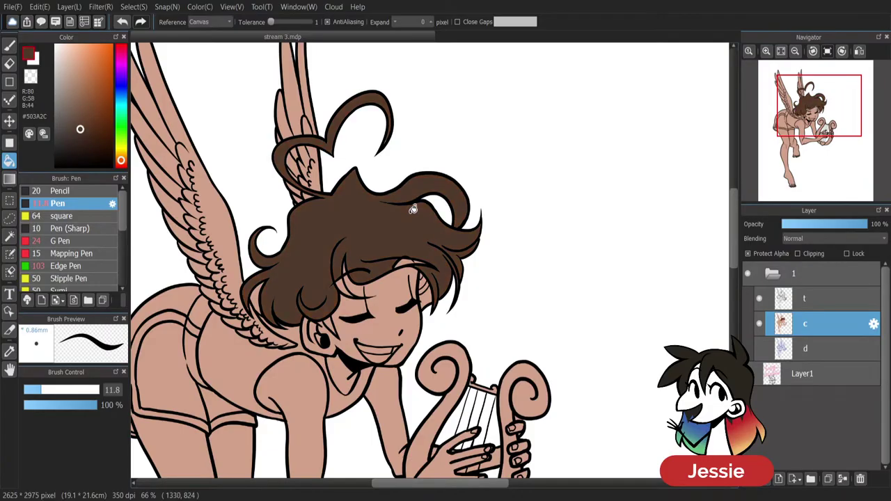
pyautogui.moveTo(81, 129); pyautogui.dragTo(81, 117)
pyautogui.click(382, 230)
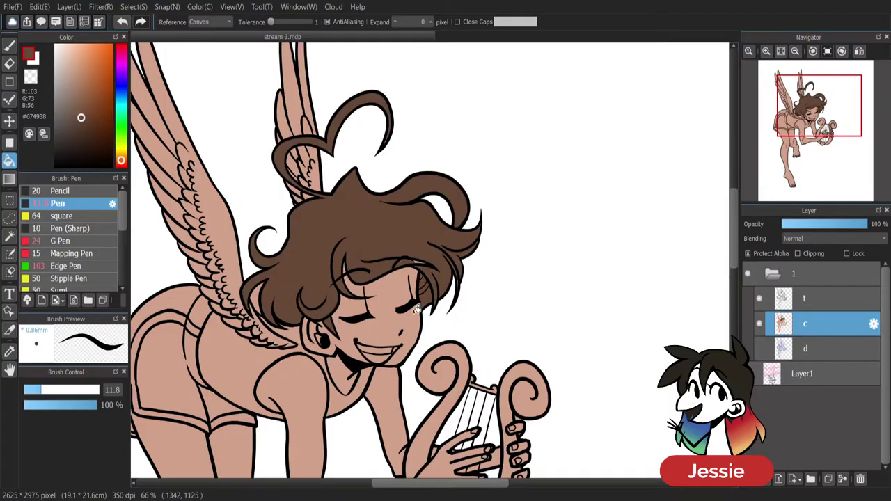
# Touch up the edges of the brown hair with the Pen and Eraser, and turn Protect Alpha back on for layer c.
pyautogui.click(9, 44)
pyautogui.scroll(1, 543, 315)
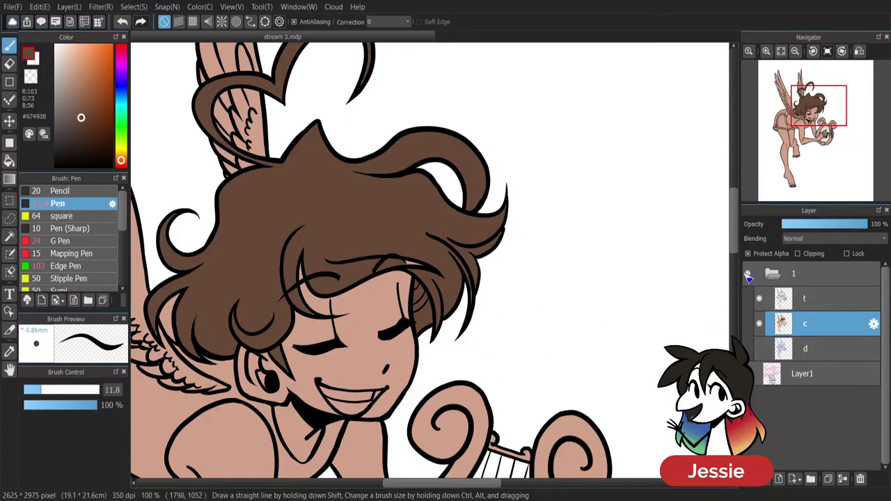
pyautogui.moveTo(510, 481); pyautogui.dragTo(472, 485)
pyautogui.press('e')
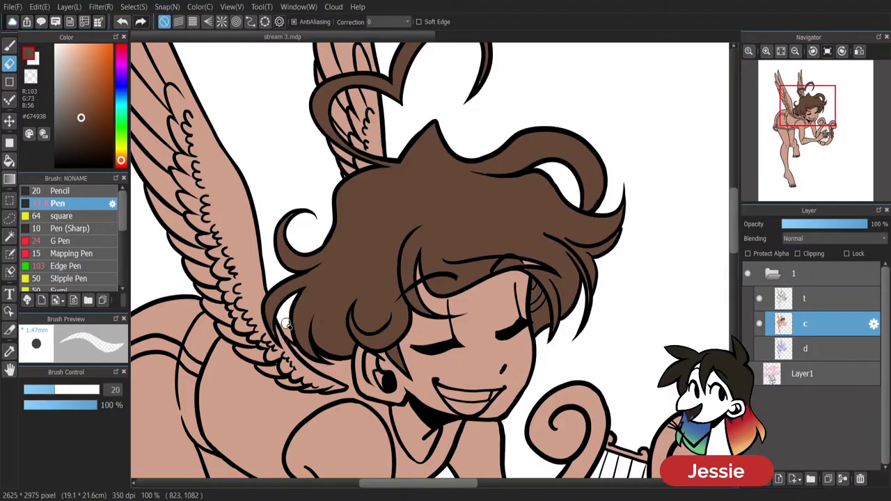
pyautogui.press('b')
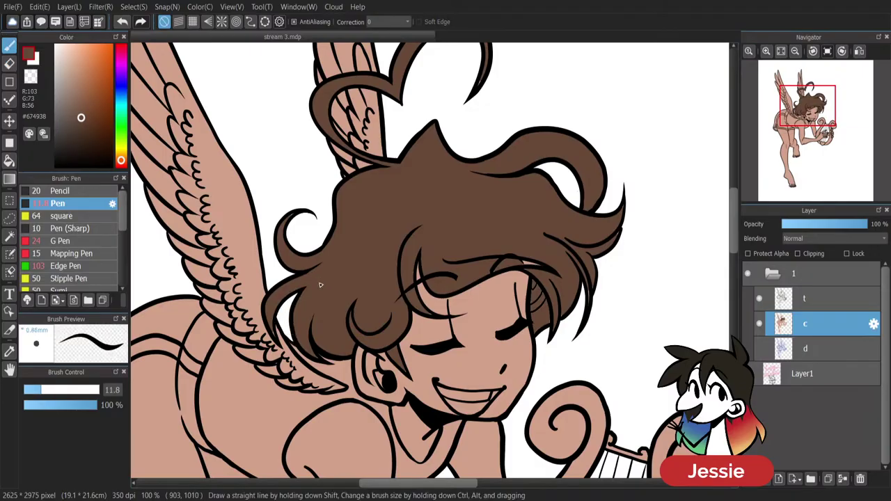
pyautogui.hotkey('ctrl', '-')
pyautogui.hotkey('ctrl', '-')
pyautogui.click(752, 255)
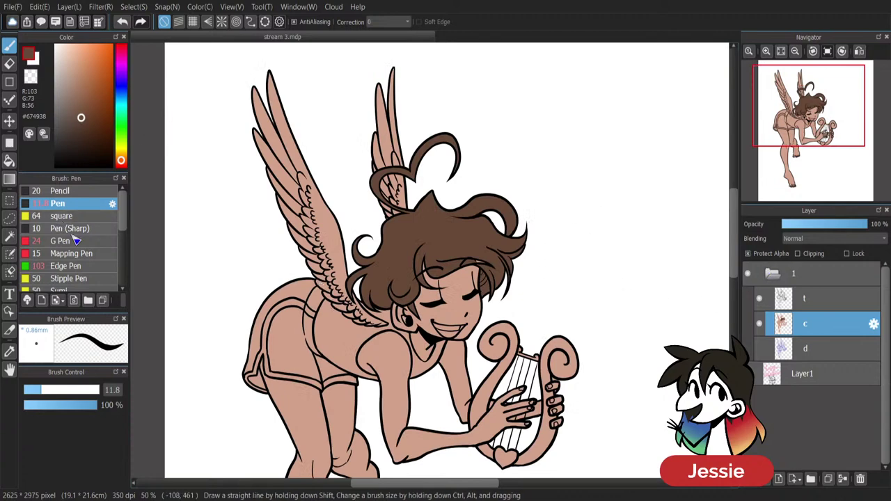
# Paint over leftover spots in the hair with brown #674938, using the Pen at size 22 and then 36.
pyautogui.click(66, 390)
pyautogui.hotkey('ctrl', '+')
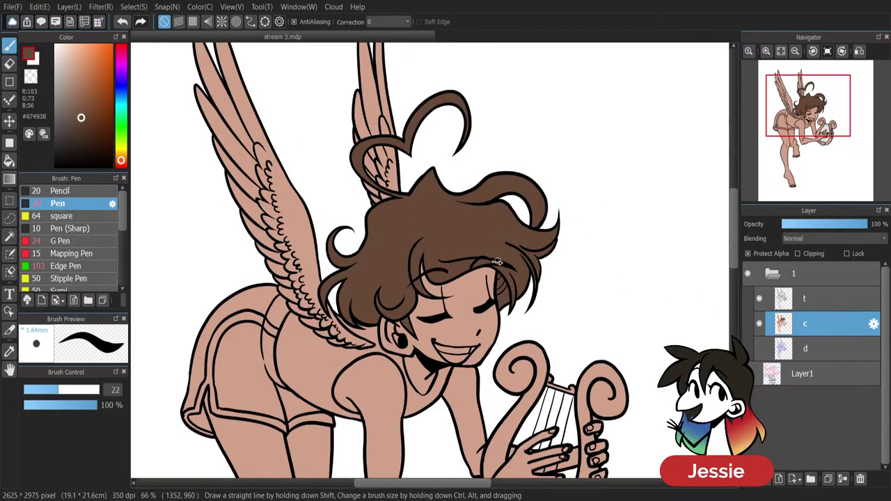
pyautogui.hotkey('ctrl', '+')
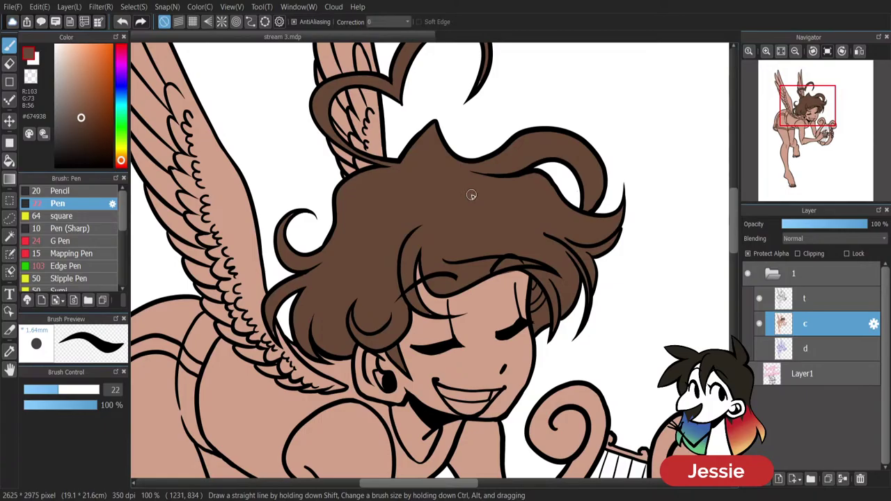
pyautogui.click(70, 390)
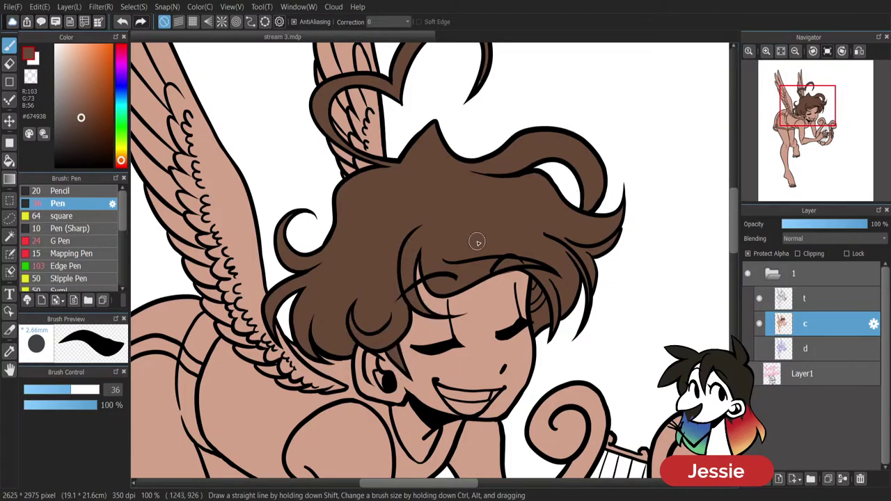
pyautogui.scroll(3, 490, 154)
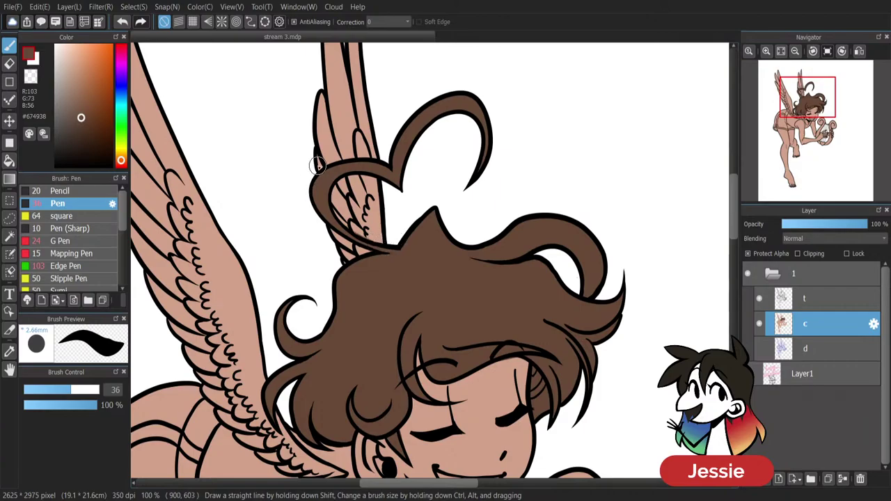
pyautogui.hotkey('ctrl', '-')
pyautogui.hotkey('ctrl', '-')
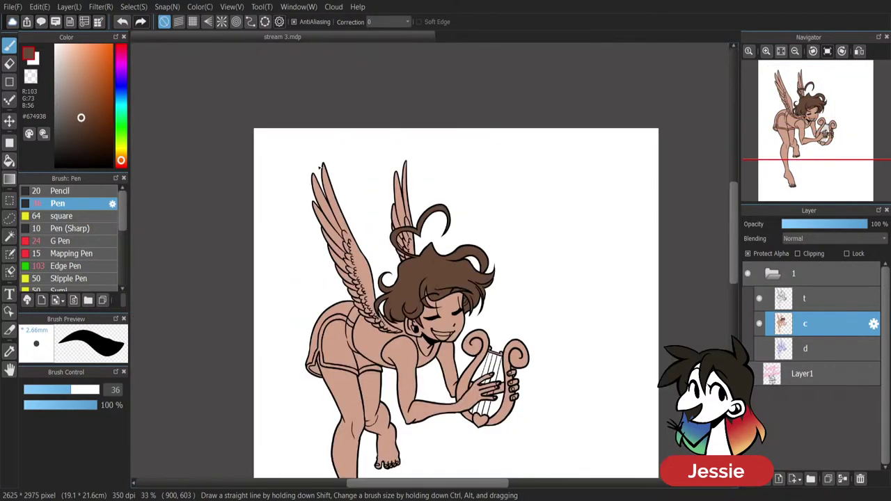
# Fill the fairy's teeth with white #FFFFFF sampled from the canvas, using the Bucket tool at tolerance 79.
pyautogui.hotkey('ctrl', '+')
pyautogui.scroll(-5, 319, 167)
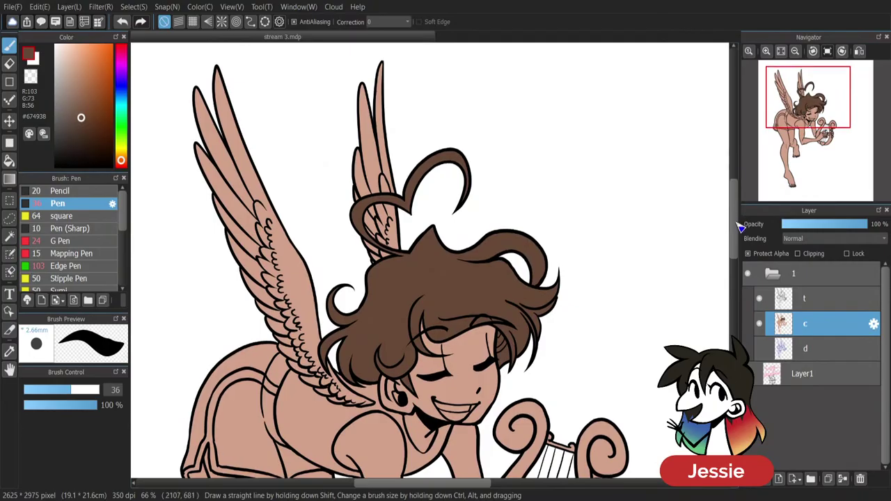
pyautogui.hotkey('ctrl', '+')
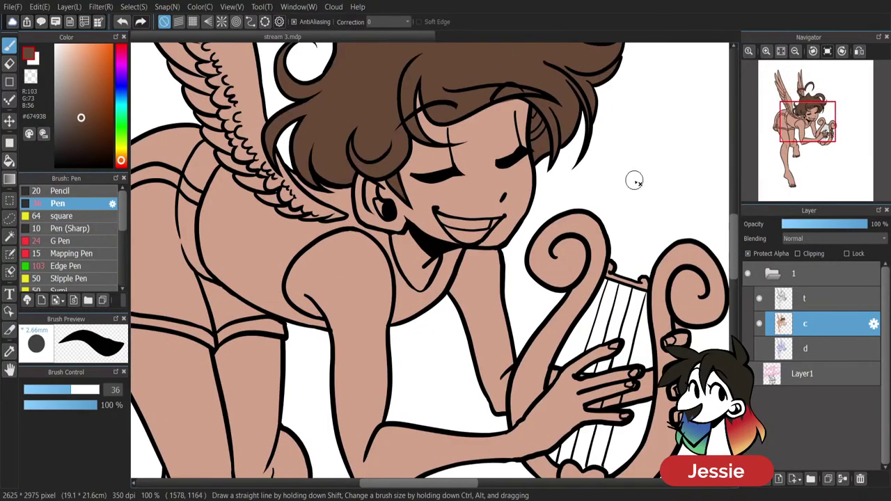
pyautogui.keyDown('alt'); pyautogui.click(631, 188); pyautogui.keyUp('alt')
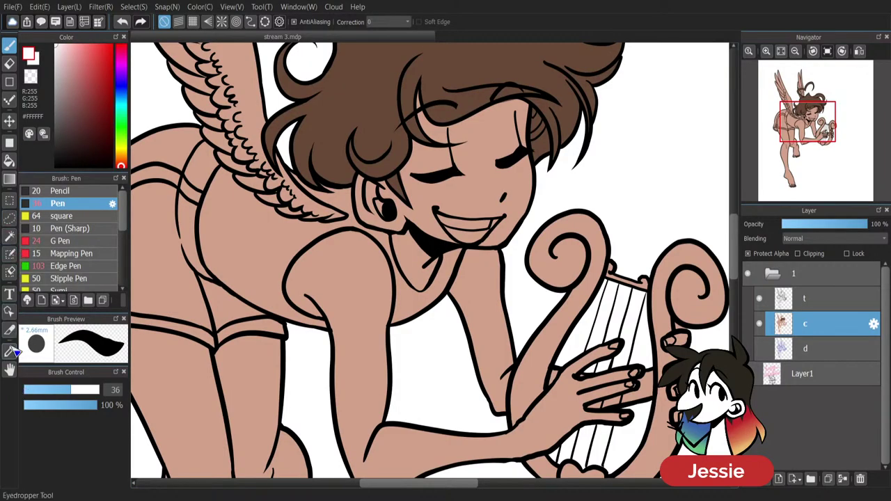
pyautogui.press('g')
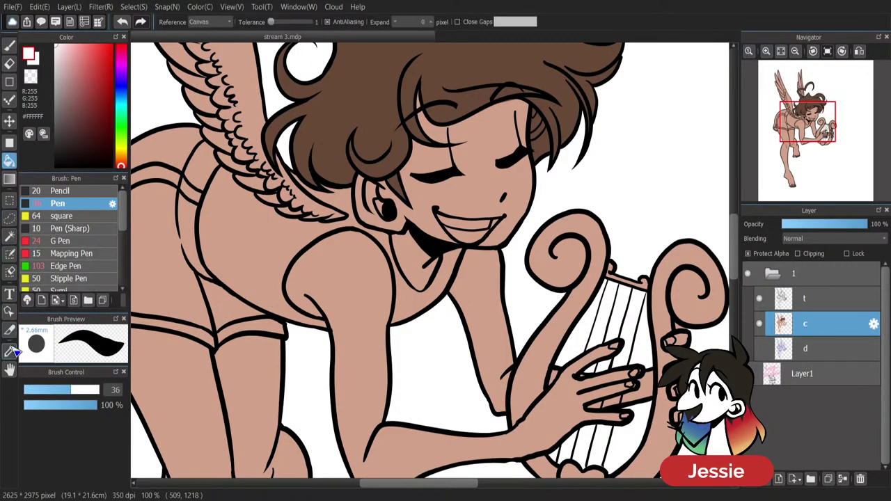
pyautogui.moveTo(270, 21); pyautogui.dragTo(275, 22)
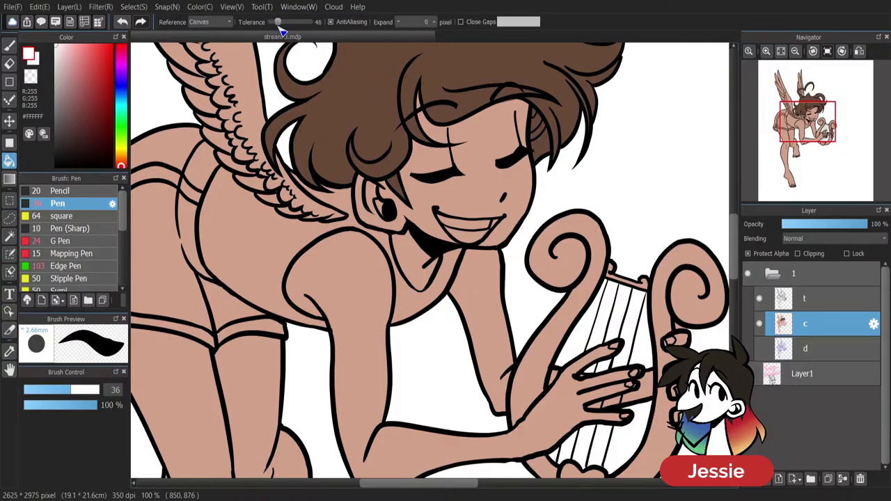
pyautogui.click(485, 220)
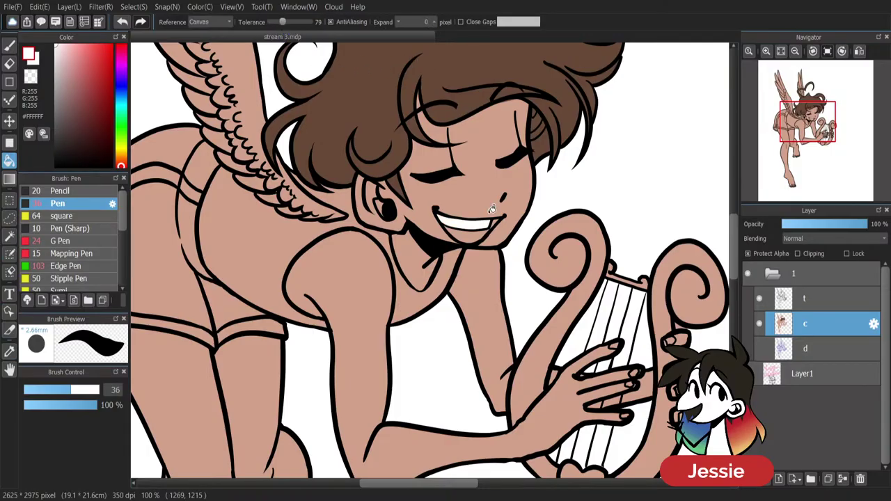
# Fill the tongue with the pink #B3648D, and refill it with the more muted pink #AC7382.
pyautogui.scroll(1, 491, 209)
pyautogui.scroll(-1, 492, 209)
pyautogui.click(121, 56)
pyautogui.moveTo(86, 63); pyautogui.dragTo(80, 81)
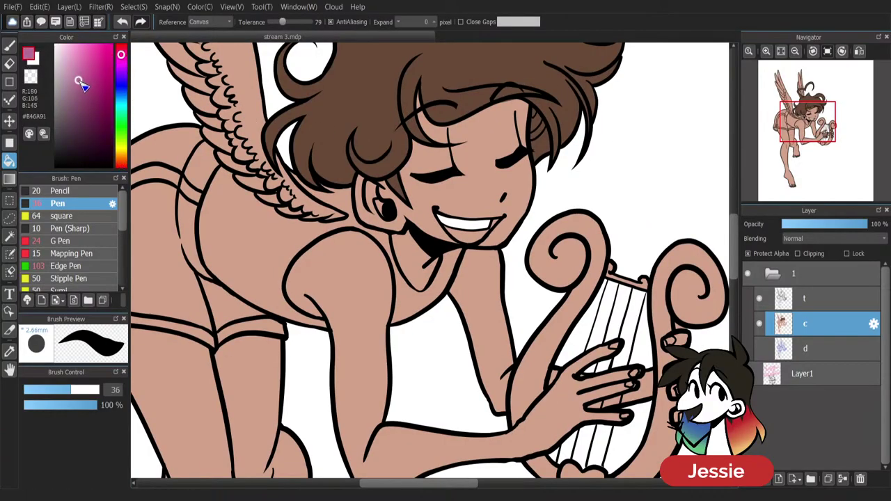
pyautogui.click(470, 234)
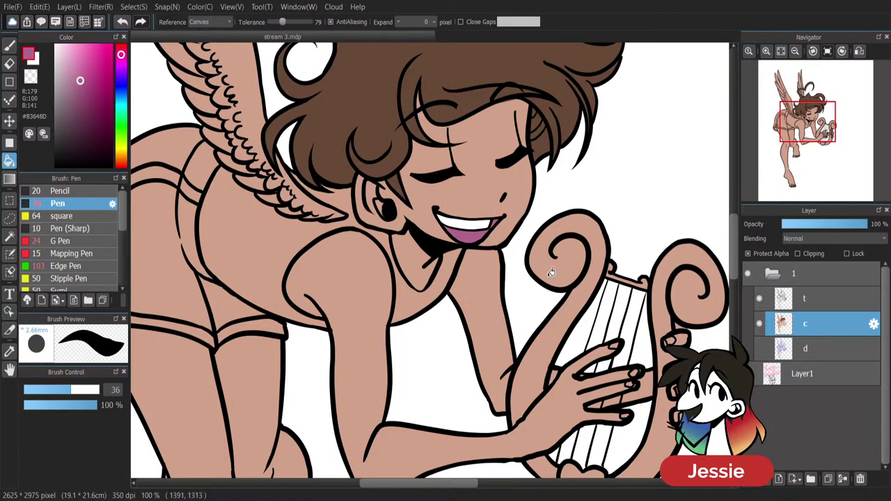
pyautogui.moveTo(80, 80); pyautogui.dragTo(74, 83)
pyautogui.moveTo(122, 54); pyautogui.dragTo(122, 49)
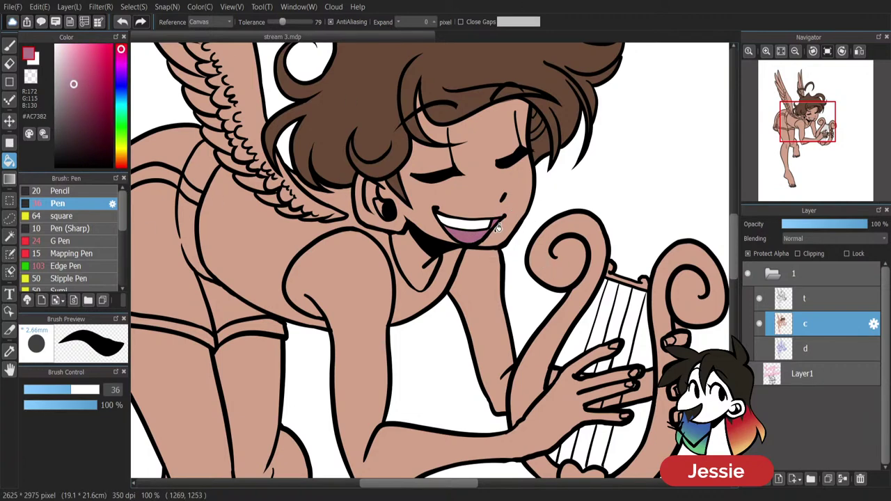
# Fill the tank top with the near-white #F5EDF0, and refill it with the pale pink #F3D8E3.
pyautogui.scroll(-2, 543, 263)
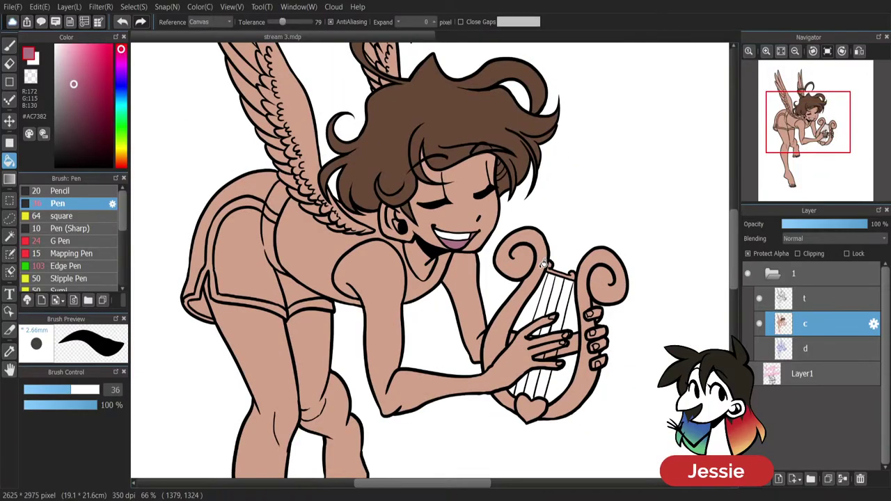
pyautogui.scroll(2, 541, 267)
pyautogui.moveTo(120, 78); pyautogui.dragTo(125, 91)
pyautogui.moveTo(63, 52); pyautogui.dragTo(56, 48)
pyautogui.moveTo(127, 94); pyautogui.dragTo(126, 53)
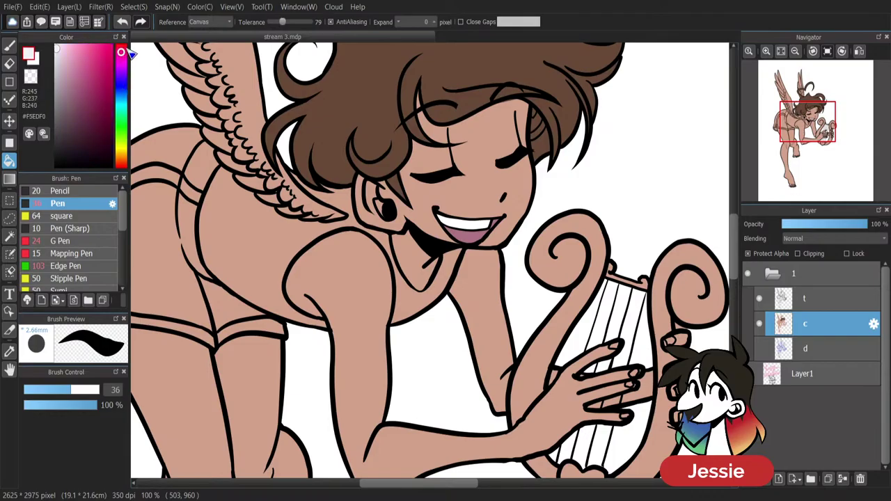
pyautogui.click(268, 255)
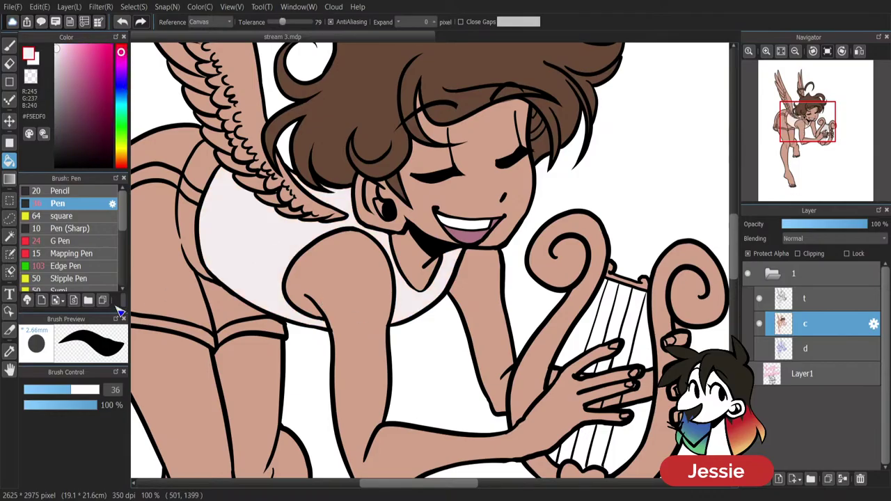
pyautogui.moveTo(63, 67); pyautogui.dragTo(64, 50)
pyautogui.click(286, 238)
pyautogui.hotkey('ctrl', '-')
pyautogui.hotkey('ctrl', '-')
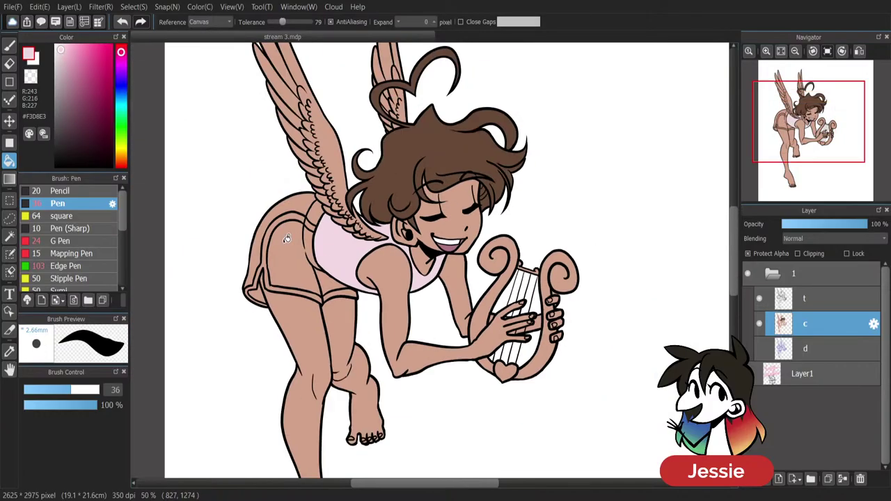
# Fill all main panels of the shorts and their waist area with the deep pink #B84D6B.
pyautogui.hotkey('ctrl', '+')
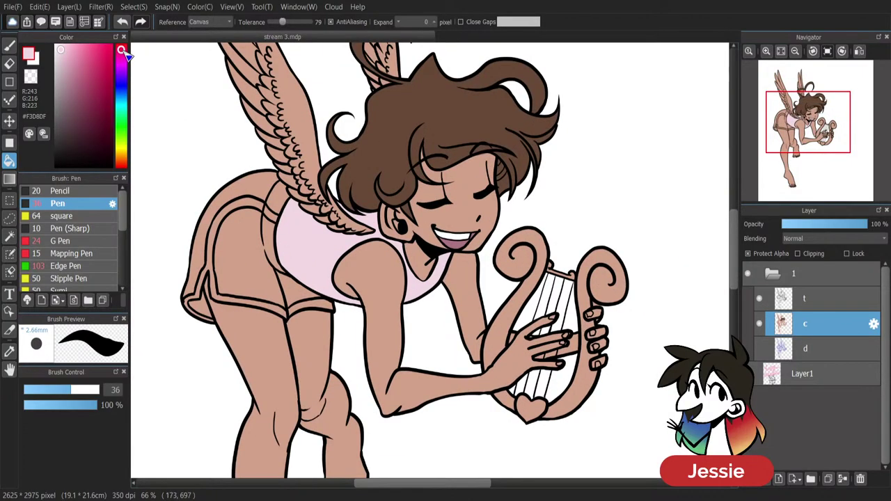
pyautogui.click(82, 82)
pyautogui.click(88, 78)
pyautogui.click(264, 261)
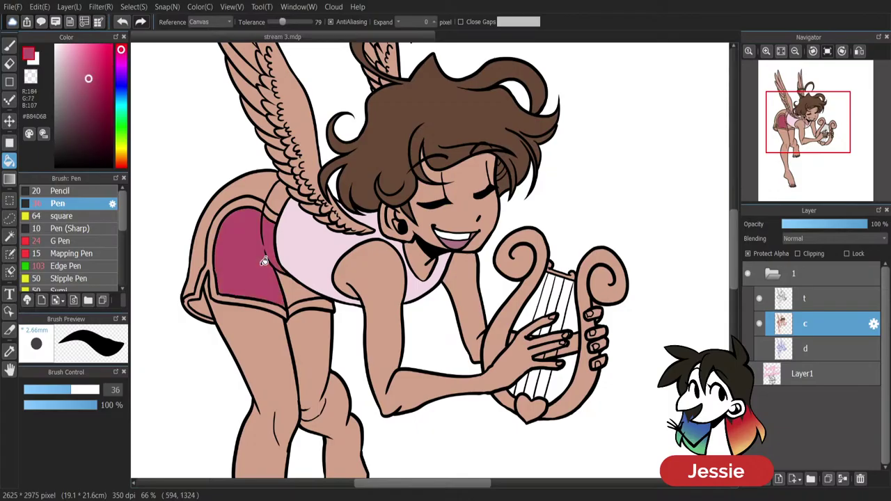
pyautogui.click(265, 186)
pyautogui.click(261, 182)
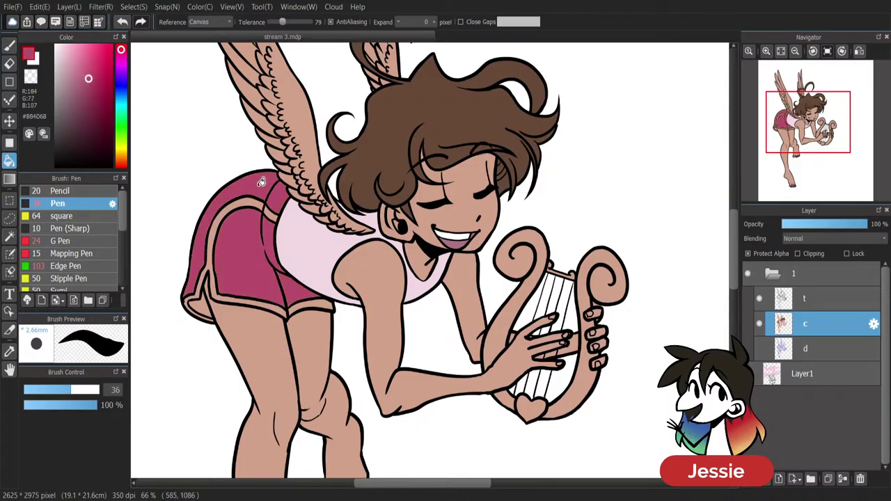
pyautogui.click(200, 307)
# Fill the trim bands and the waistband of the shorts with the pale pink #F6D9E1.
pyautogui.moveTo(78, 61); pyautogui.dragTo(61, 48)
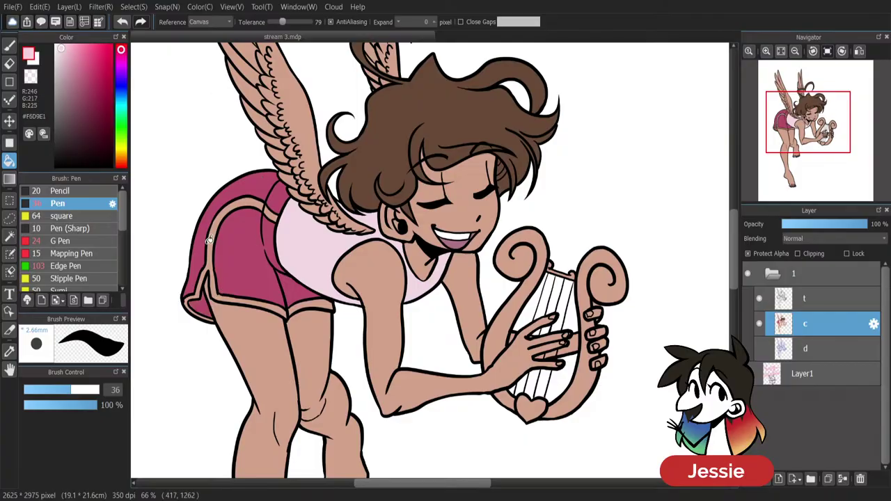
pyautogui.click(210, 239)
pyautogui.click(276, 215)
# Fill the large front-edge section of the near wing with the warm off-white #F7EDE5, and switch to the Pen brush.
pyautogui.hotkey('ctrl', '-')
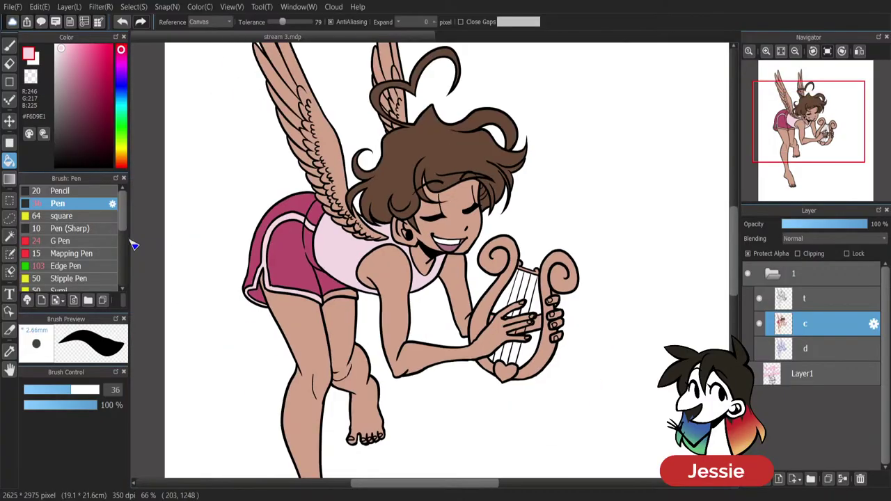
pyautogui.hotkey('ctrl', '-')
pyautogui.hotkey('ctrl', '-')
pyautogui.hotkey('ctrl', '+')
pyautogui.hotkey('ctrl', '+')
pyautogui.hotkey('ctrl', '+')
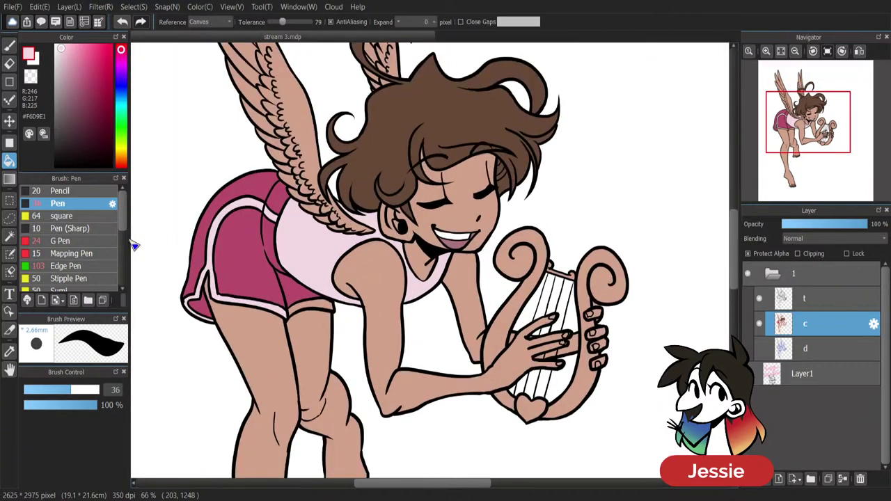
pyautogui.moveTo(735, 218); pyautogui.dragTo(736, 195)
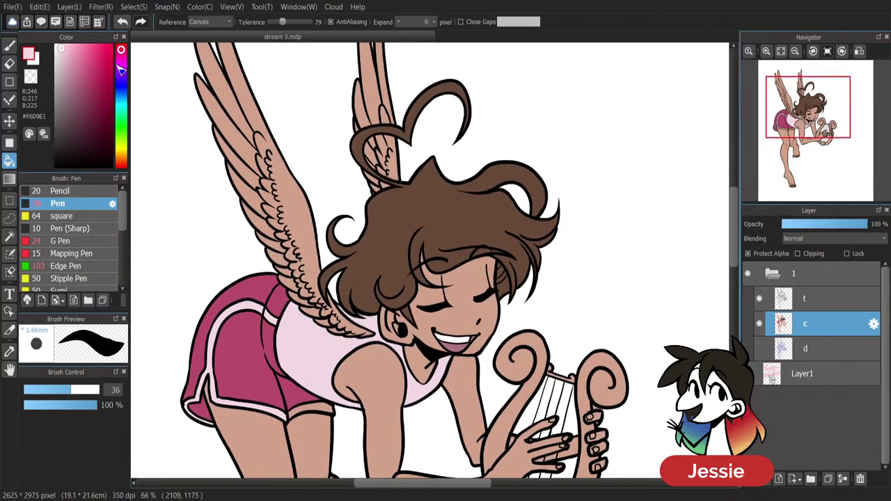
pyautogui.moveTo(118, 147); pyautogui.dragTo(120, 159)
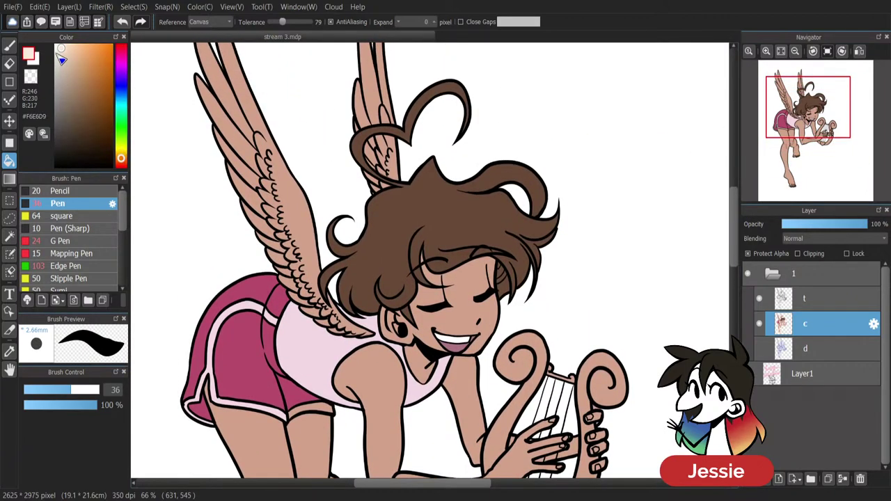
pyautogui.moveTo(59, 54); pyautogui.dragTo(58, 47)
pyautogui.click(294, 190)
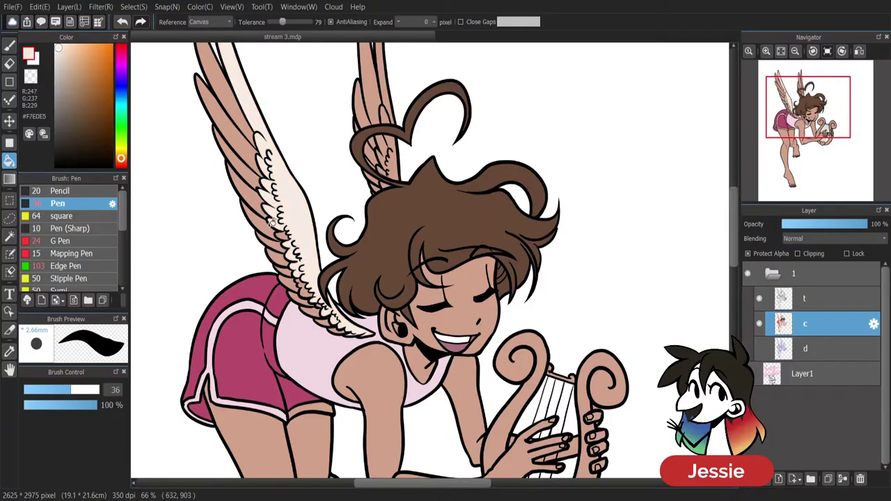
pyautogui.click(9, 47)
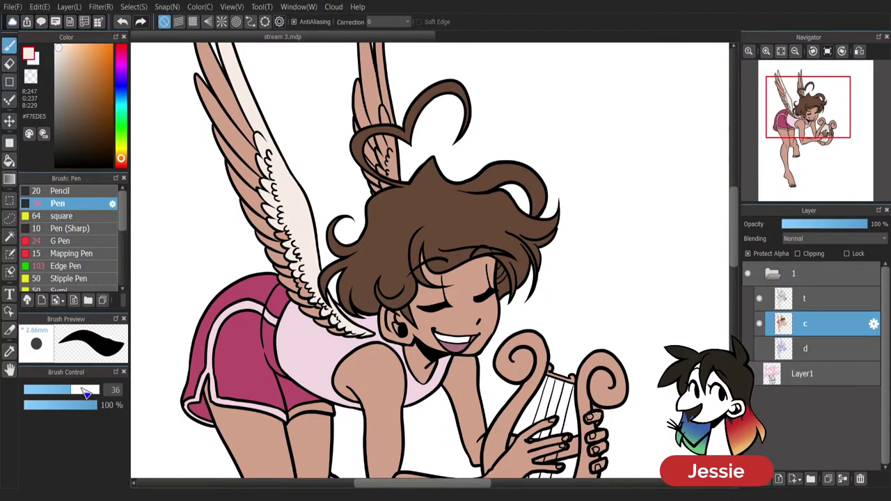
# Set the pen size to 128 and paint the front wing and the back wing's upper feathers off-white (#F7EDE5).
pyautogui.moveTo(85, 391); pyautogui.dragTo(96, 391)
pyautogui.click(236, 124)
pyautogui.moveTo(242, 184)
pyautogui.mouseDown()
pyautogui.moveTo(223, 63)
pyautogui.moveTo(252, 206)
pyautogui.moveTo(305, 252)
pyautogui.mouseUp()
pyautogui.moveTo(735, 240); pyautogui.dragTo(735, 232)
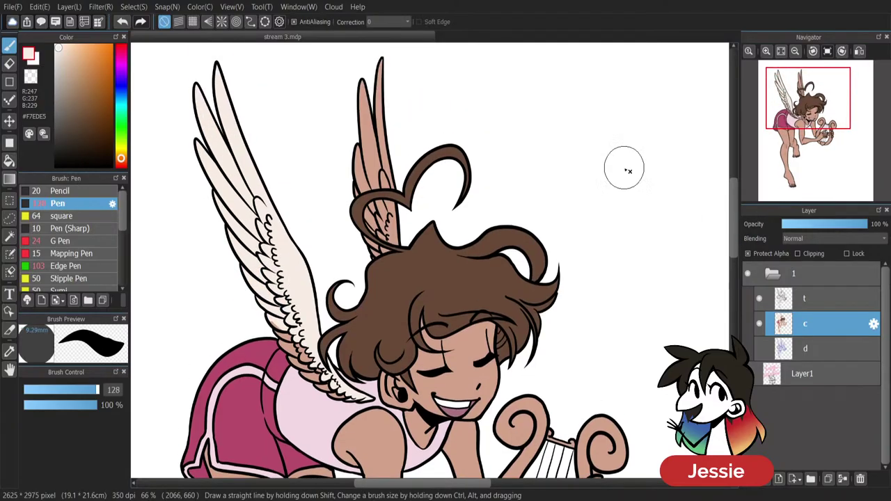
pyautogui.moveTo(383, 78)
pyautogui.mouseDown()
pyautogui.moveTo(351, 151)
pyautogui.moveTo(375, 154)
pyautogui.moveTo(354, 178)
pyautogui.moveTo(362, 158)
pyautogui.mouseUp()
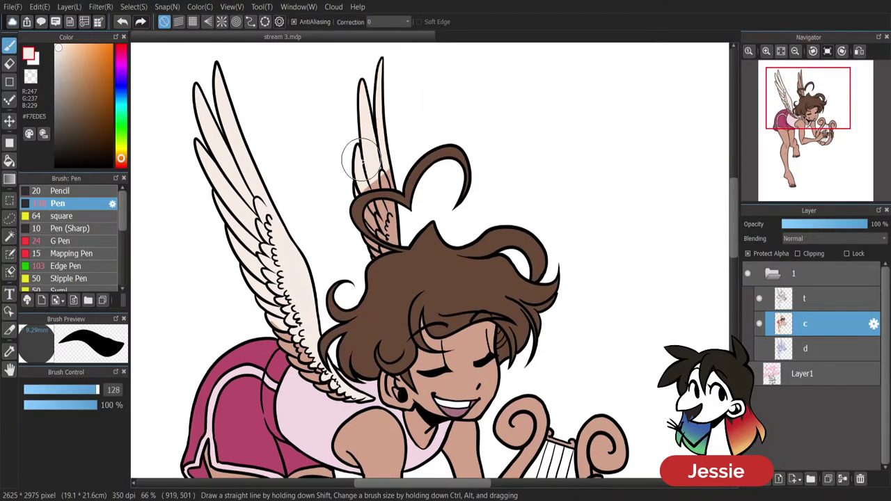
# With a size 29 pen, paint the back wing's lower feathers off-white around and inside the hair curl, using sampled brown #674938 for the hair.
pyautogui.click(65, 390)
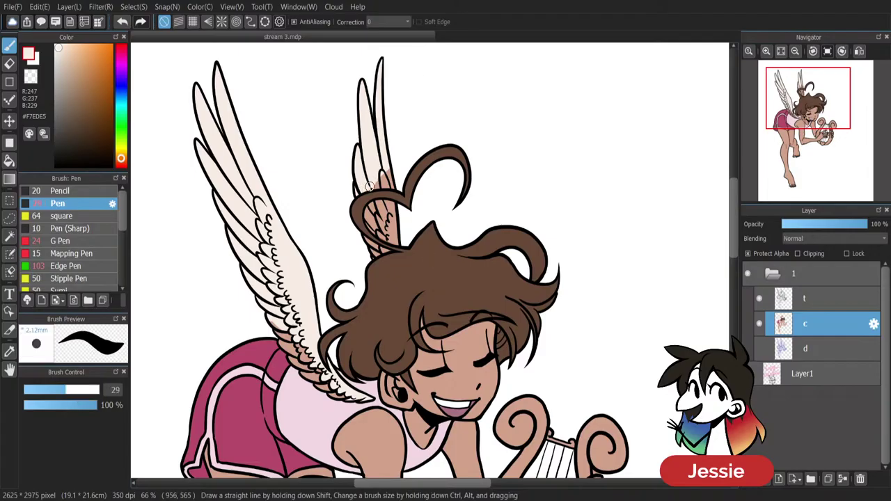
pyautogui.moveTo(395, 188); pyautogui.dragTo(385, 176)
pyautogui.keyDown('alt'); pyautogui.click(376, 182); pyautogui.keyUp('alt')
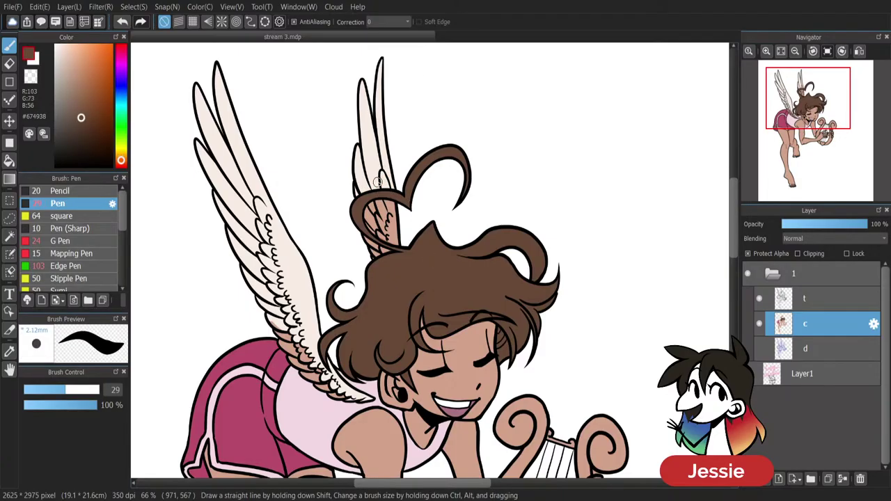
pyautogui.keyDown('alt'); pyautogui.click(386, 178); pyautogui.keyUp('alt')
pyautogui.moveTo(368, 209); pyautogui.dragTo(375, 211)
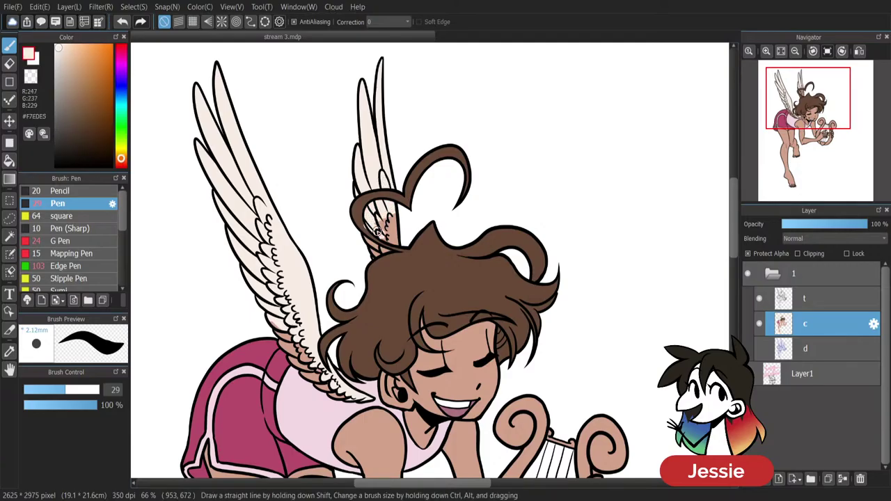
pyautogui.moveTo(393, 241)
pyautogui.mouseDown()
pyautogui.moveTo(384, 217)
pyautogui.moveTo(359, 211)
pyautogui.moveTo(376, 232)
pyautogui.mouseUp()
pyautogui.keyDown('alt'); pyautogui.click(360, 211); pyautogui.keyUp('alt')
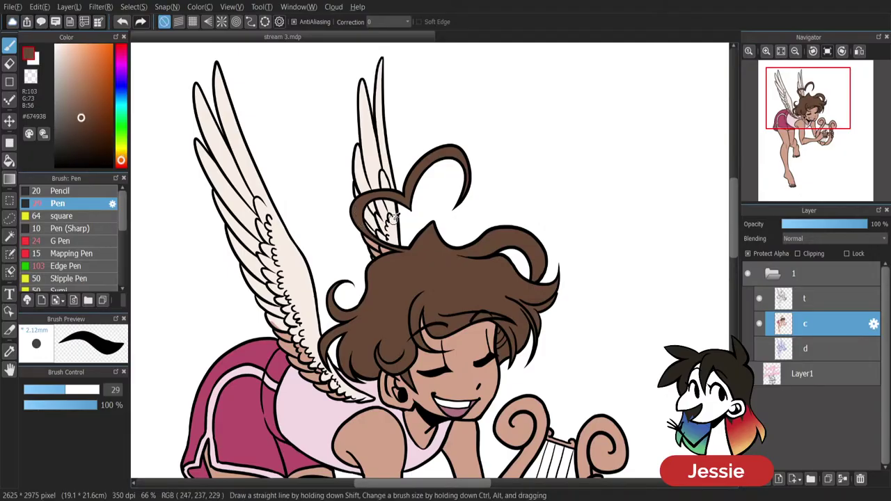
pyautogui.keyDown('alt'); pyautogui.click(393, 223); pyautogui.keyUp('alt')
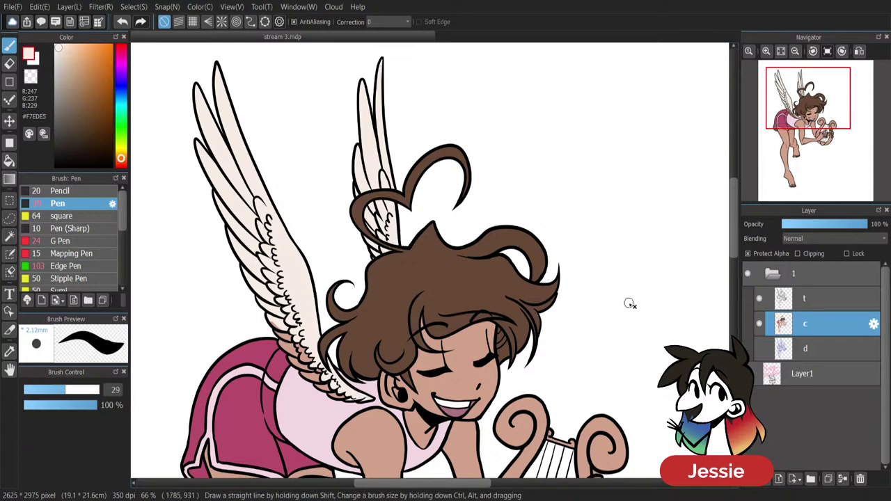
# Switch to the Bucket tool and set its fill tolerance to 1.
pyautogui.scroll(-4, 714, 238)
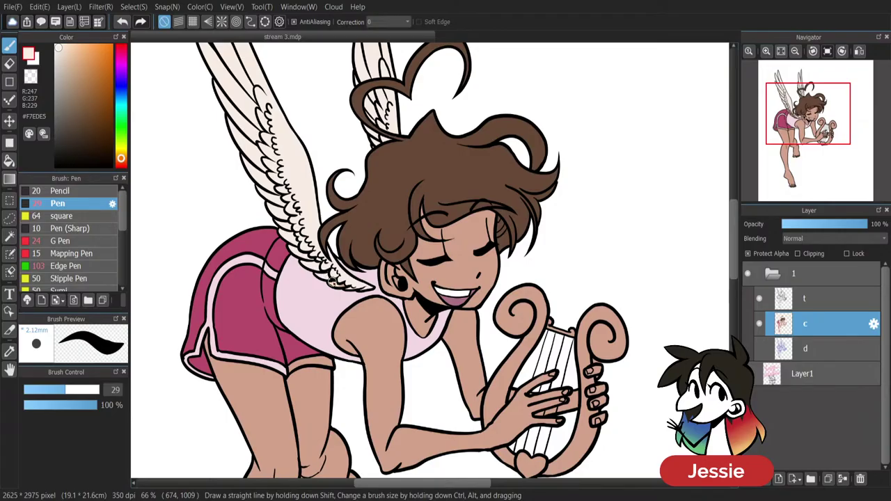
pyautogui.scroll(-2, 341, 219)
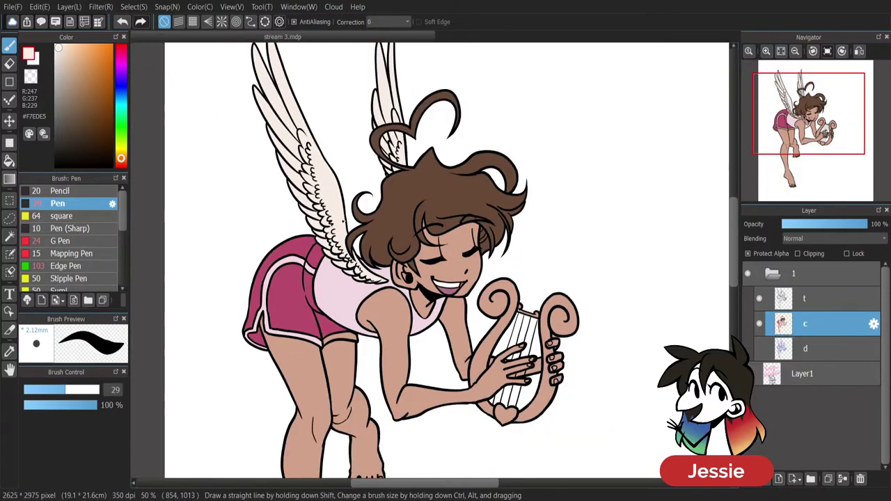
pyautogui.scroll(1, 386, 227)
pyautogui.press('g')
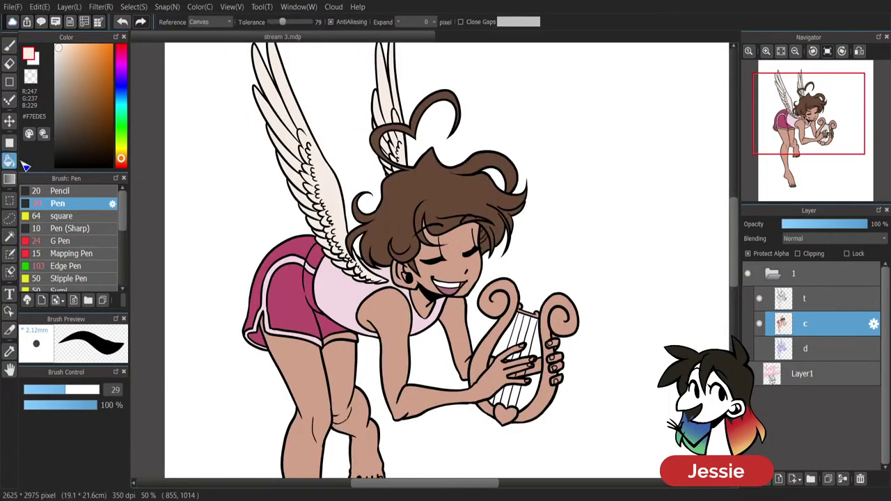
pyautogui.moveTo(282, 22); pyautogui.dragTo(270, 21)
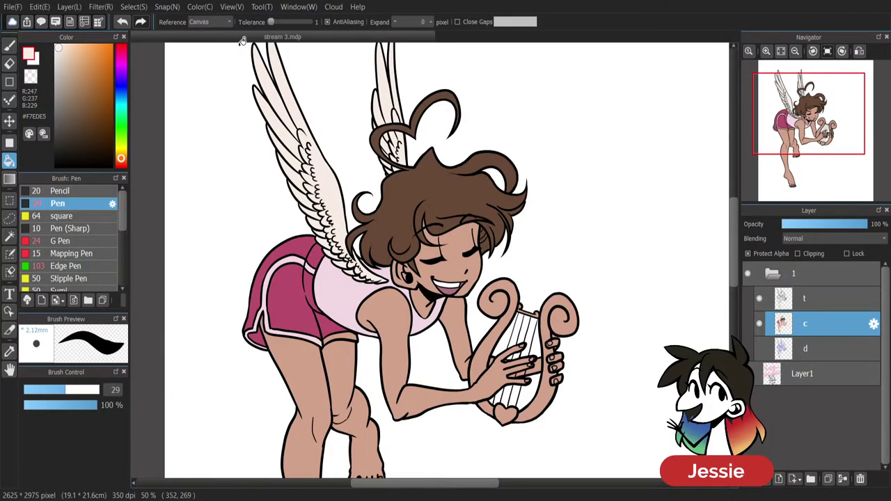
# On layer t, try a black bucket fill in the empty background beside the figure and undo it.
pyautogui.moveTo(419, 485); pyautogui.dragTo(450, 485)
pyautogui.click(785, 300)
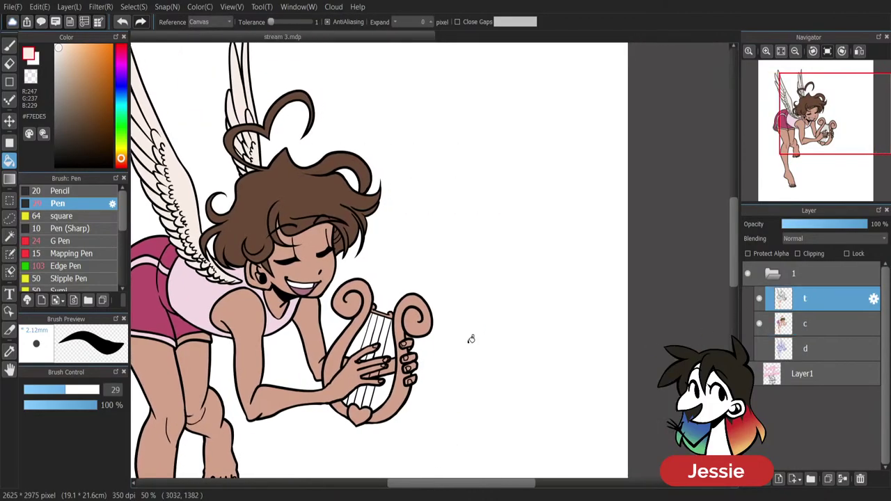
pyautogui.moveTo(79, 147); pyautogui.dragTo(86, 275)
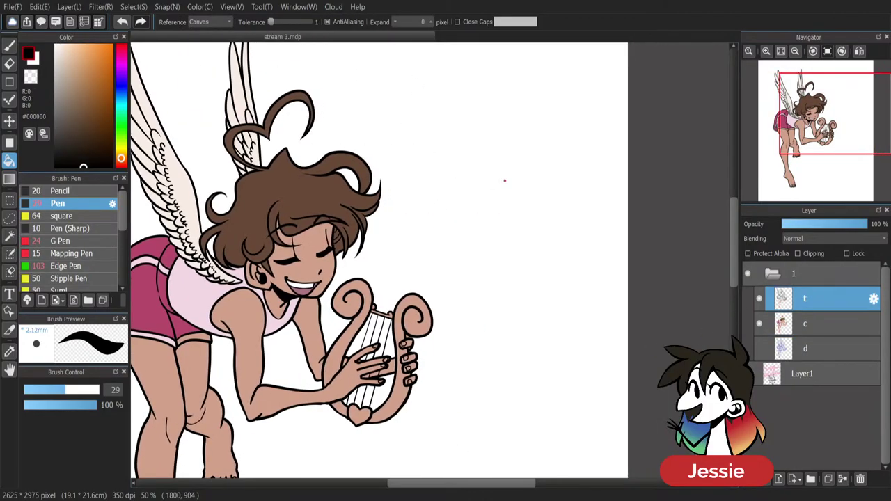
pyautogui.click(515, 158)
pyautogui.hotkey('ctrl', 'z')
# Draw a black test circle with the pen in the empty area beside the figure on layer t.
pyautogui.press('b')
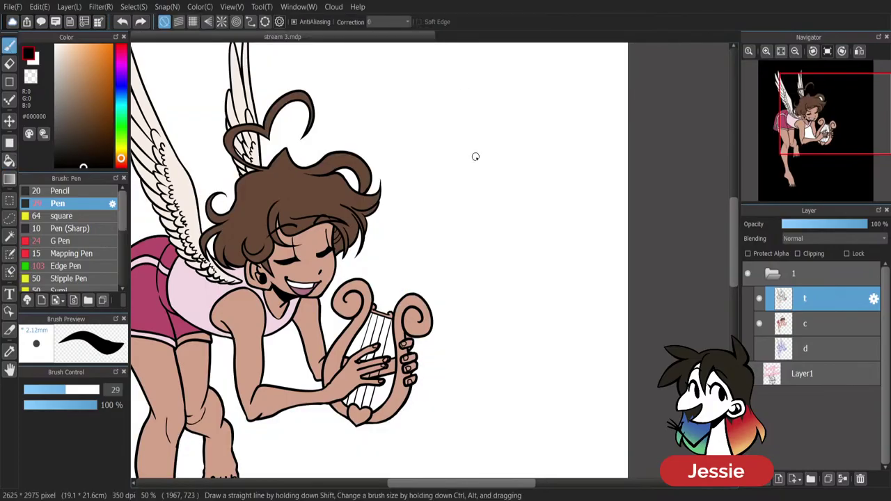
pyautogui.moveTo(487, 120)
pyautogui.mouseDown()
pyautogui.moveTo(525, 139)
pyautogui.moveTo(504, 131)
pyautogui.moveTo(583, 207)
pyautogui.moveTo(489, 111)
pyautogui.moveTo(528, 116)
pyautogui.moveTo(465, 155)
pyautogui.mouseUp()
pyautogui.hotkey('ctrl', 'z')
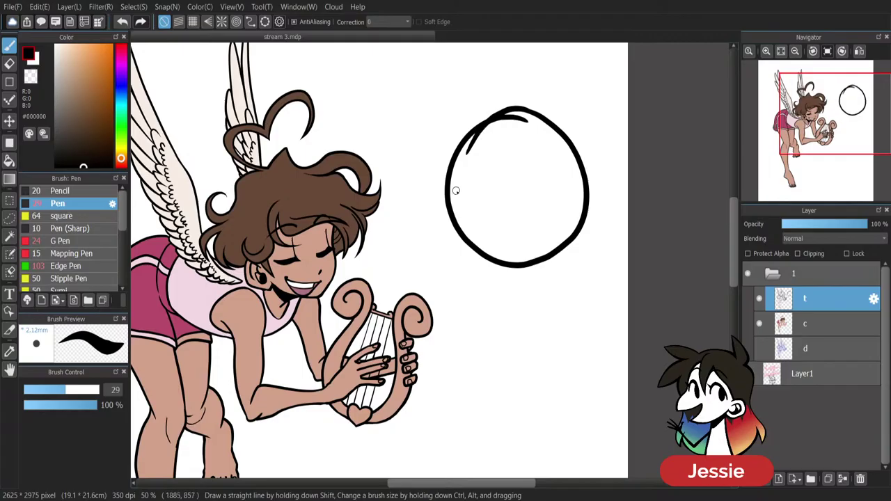
# Bucket-fill the test circle with light purple #B7B4F1 and inspect the fill's edge along the outline up close.
pyautogui.press('g')
pyautogui.click(120, 84)
pyautogui.click(69, 50)
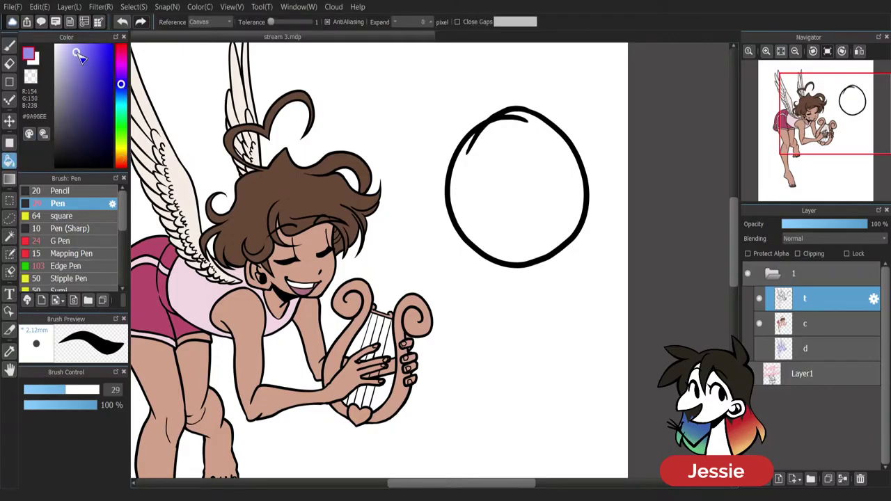
pyautogui.click(520, 199)
pyautogui.scroll(2, 521, 199)
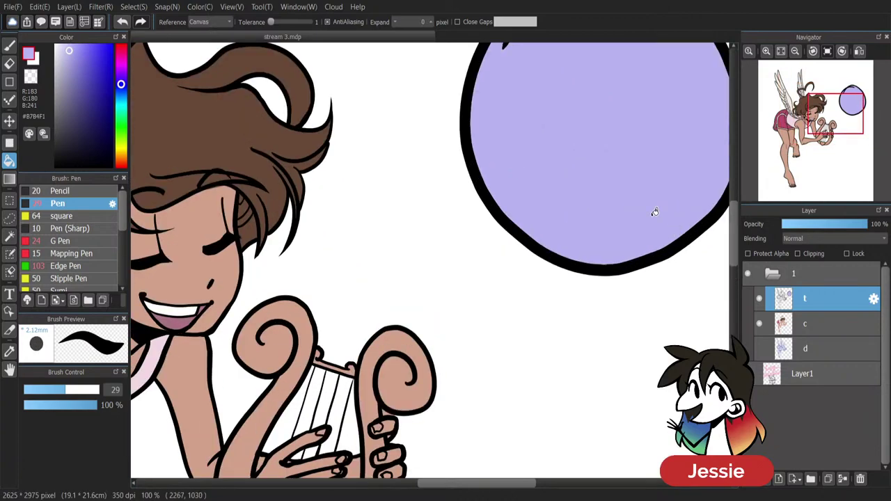
pyautogui.scroll(-1, 650, 211)
pyautogui.scroll(-1, 653, 216)
pyautogui.click(766, 51)
pyautogui.click(766, 51)
pyautogui.click(765, 50)
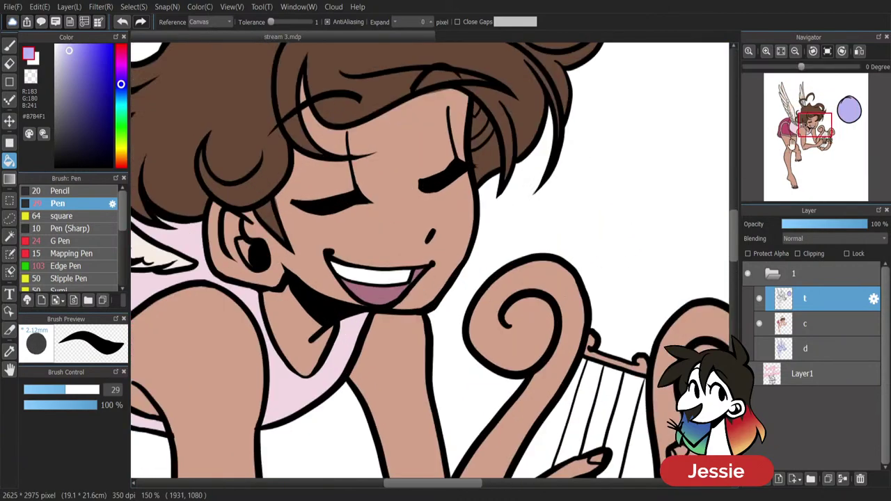
pyautogui.moveTo(793, 144); pyautogui.dragTo(846, 112)
pyautogui.scroll(2, 302, 310)
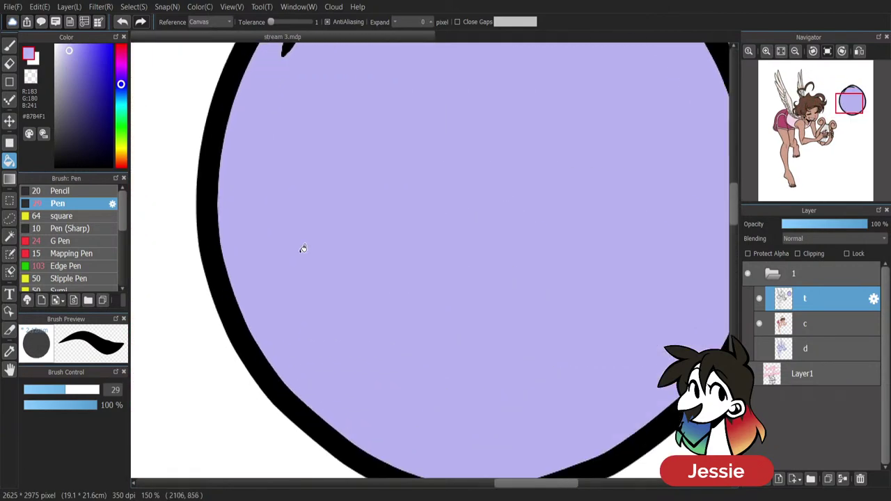
pyautogui.scroll(-1, 209, 322)
# Undo the purple fill and refill the test circle with dark blue #2720B1 at the same tolerance.
pyautogui.hotkey('ctrl', 'z')
pyautogui.click(103, 82)
pyautogui.click(393, 167)
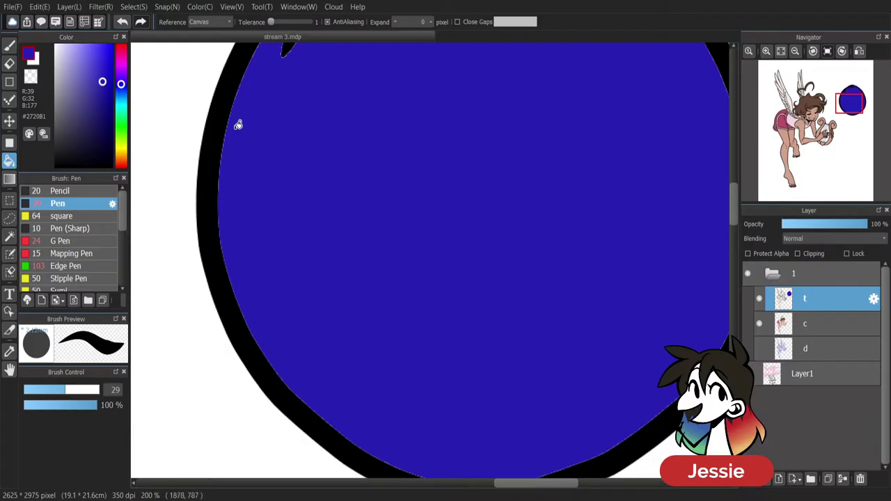
pyautogui.scroll(-1, 238, 124)
# Undo the blue fill, raise the fill tolerance to 103, and refill the test circle.
pyautogui.hotkey('ctrl', 'z')
pyautogui.moveTo(272, 24); pyautogui.dragTo(287, 22)
pyautogui.click(404, 167)
pyautogui.scroll(2, 404, 169)
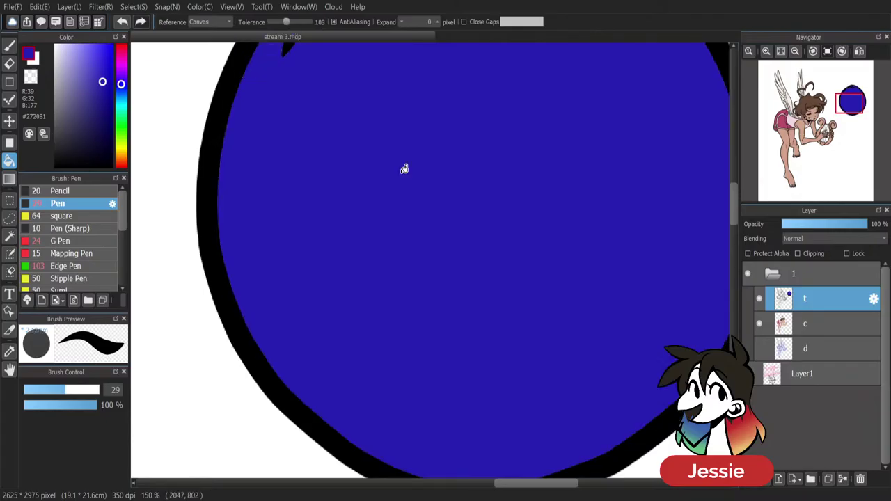
pyautogui.scroll(-1, 190, 356)
# Undo the fill again, set the tolerance to 188, and refill the circle to check its edge against the outline.
pyautogui.hotkey('ctrl', 'z')
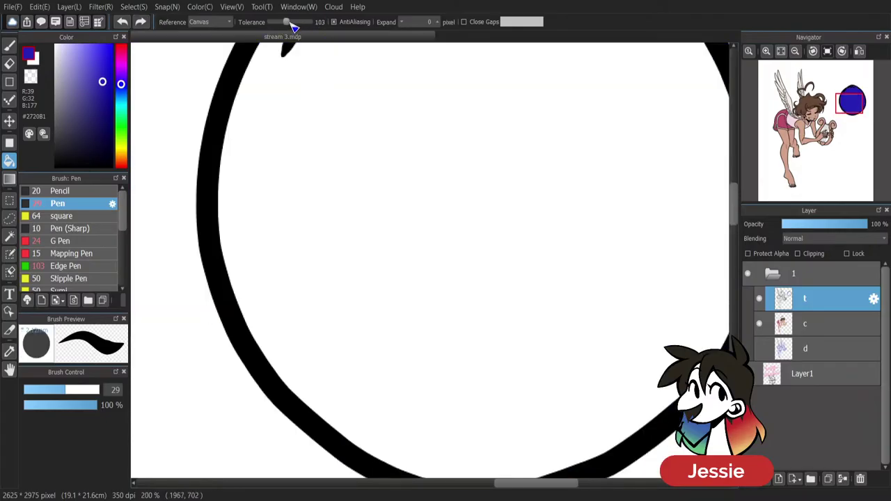
pyautogui.moveTo(285, 22); pyautogui.dragTo(300, 23)
pyautogui.click(315, 109)
pyautogui.scroll(1, 270, 301)
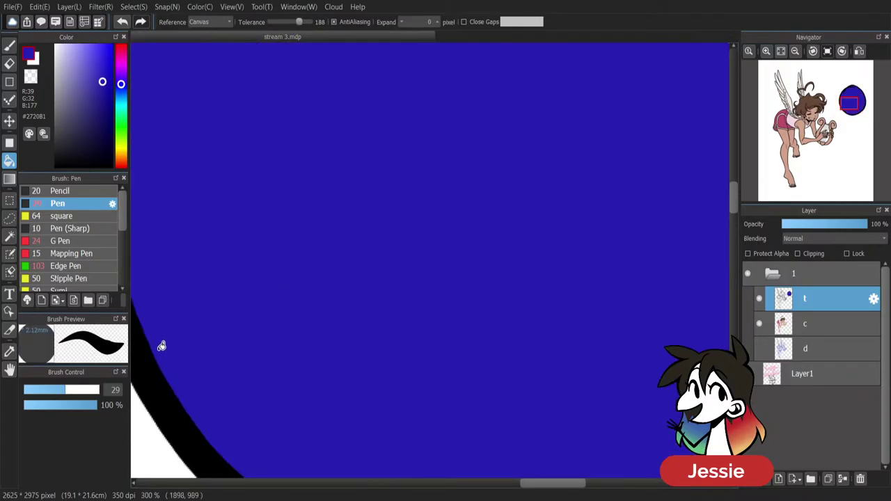
pyautogui.scroll(-1, 190, 398)
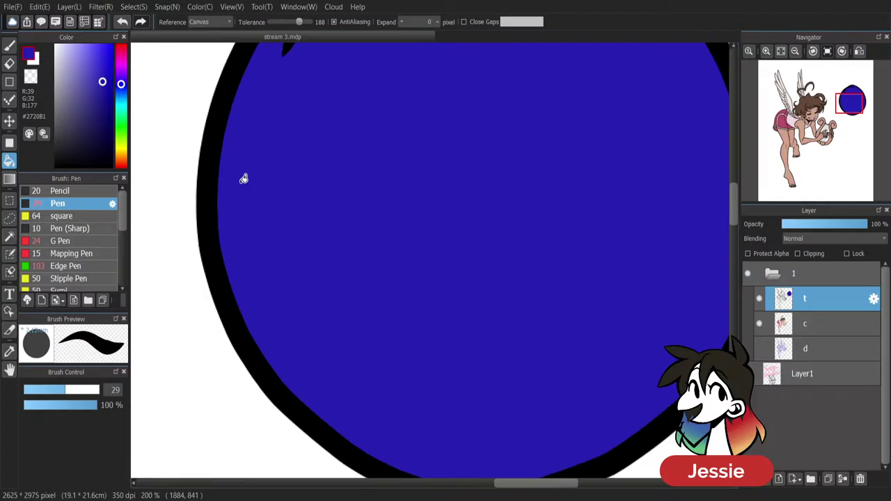
# Undo the test fill and the test circle on layer t.
pyautogui.hotkey('ctrl', 'z')
pyautogui.hotkey('ctrl', 'z')
pyautogui.hotkey('ctrl', '-')
pyautogui.hotkey('ctrl', '-')
pyautogui.hotkey('ctrl', '-')
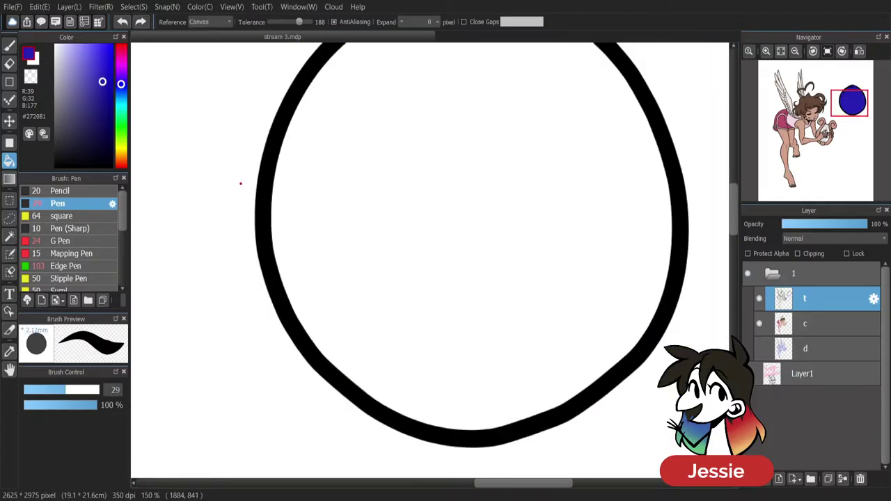
pyautogui.hotkey('ctrl', 'z')
pyautogui.hotkey('ctrl', '-')
pyautogui.hotkey('ctrl', '-')
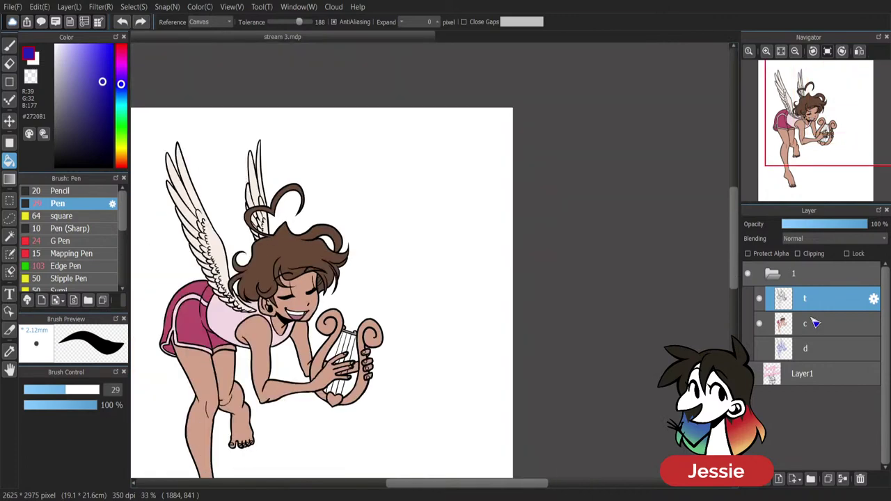
# On layer c, bucket-fill the lyre's frame, heart and crossbar with golden #F9CD8D at a tolerance of 164.
pyautogui.click(812, 323)
pyautogui.hotkey('ctrl', '+')
pyautogui.scroll(-4, 384, 235)
pyautogui.scroll(1, 383, 236)
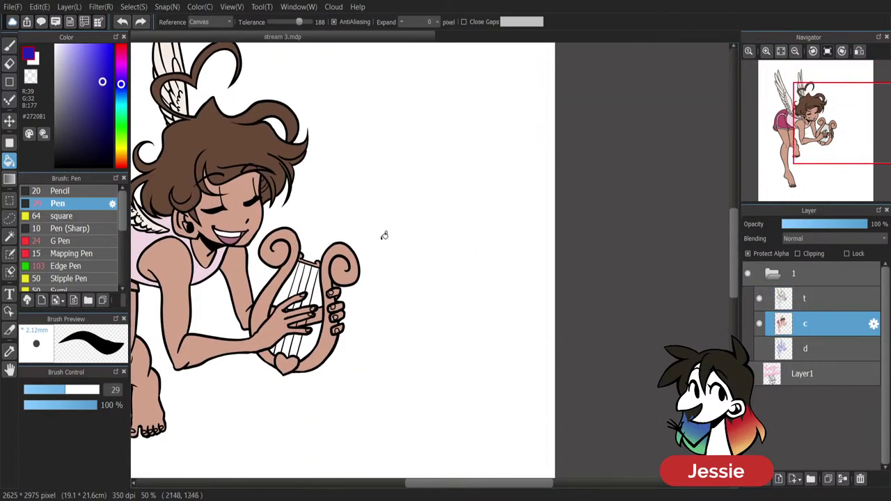
pyautogui.moveTo(122, 145); pyautogui.dragTo(121, 156)
pyautogui.click(94, 55)
pyautogui.moveTo(97, 58); pyautogui.dragTo(83, 46)
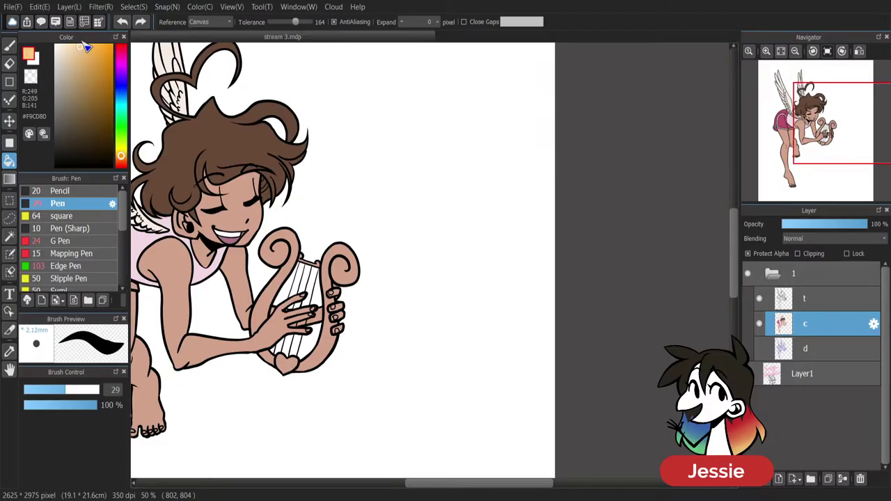
pyautogui.scroll(1, 428, 261)
pyautogui.click(288, 305)
pyautogui.click(241, 270)
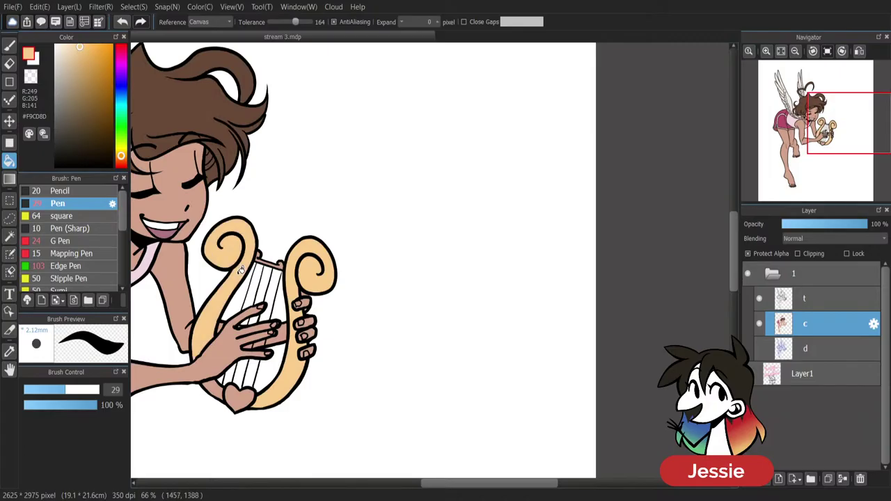
pyautogui.click(248, 398)
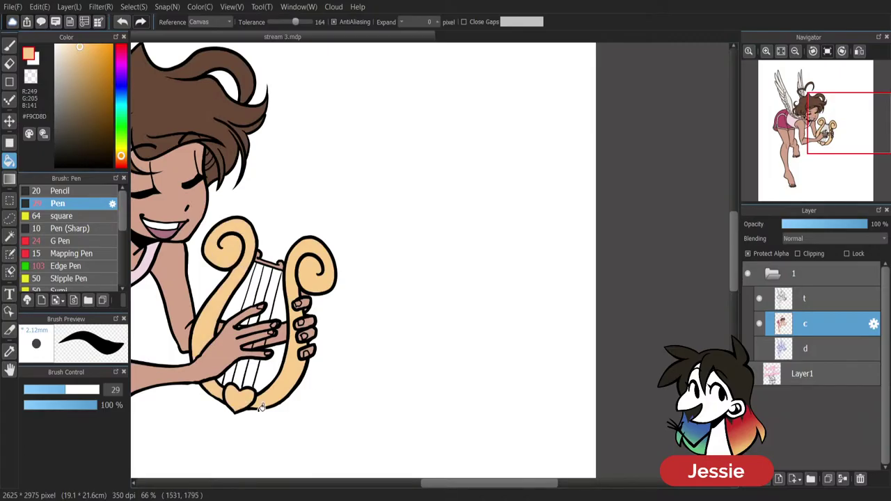
pyautogui.click(273, 262)
# Turn off Protect Alpha on layer c and erase the stray skin colour between the lyre's scroll and the uppermost finger.
pyautogui.click(771, 255)
pyautogui.hotkey('ctrl', '+')
pyautogui.press('e')
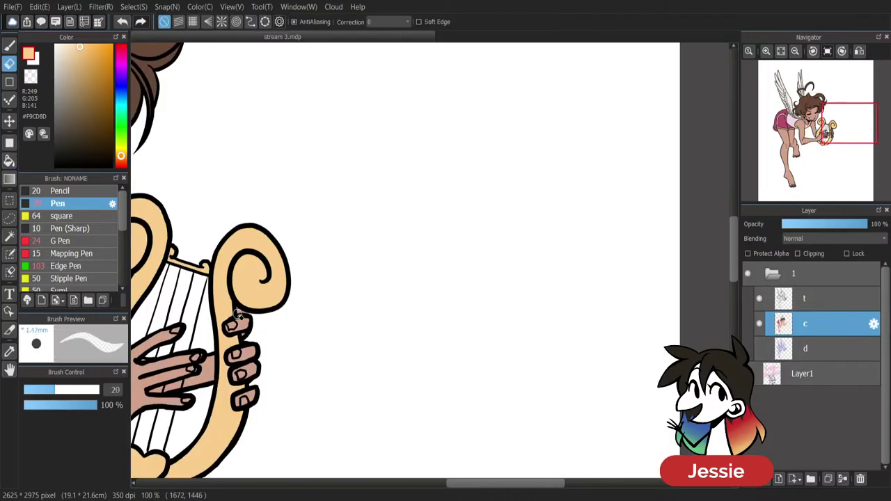
pyautogui.press('g')
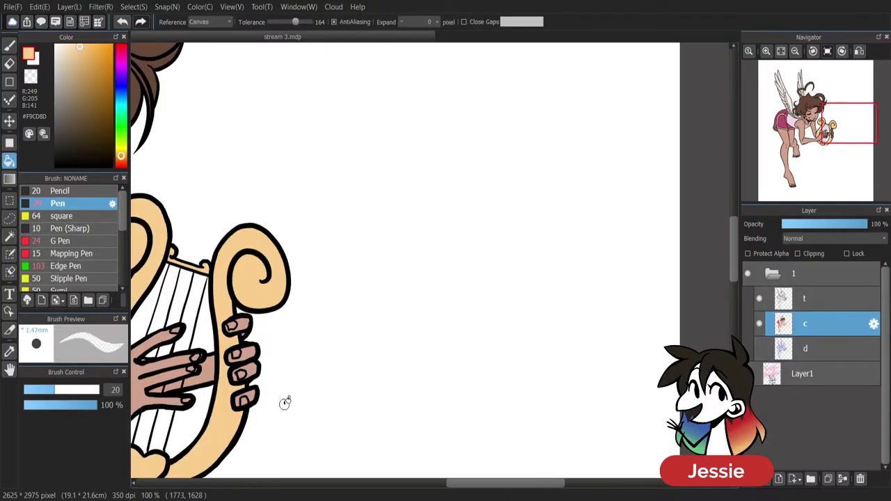
# Protect the alpha of layer c and bucket-fill the heart on the lyre with pink #E880C3.
pyautogui.hotkey('ctrl', '-')
pyautogui.hotkey('ctrl', '-')
pyautogui.hotkey('ctrl', '-')
pyautogui.hotkey('ctrl', '-')
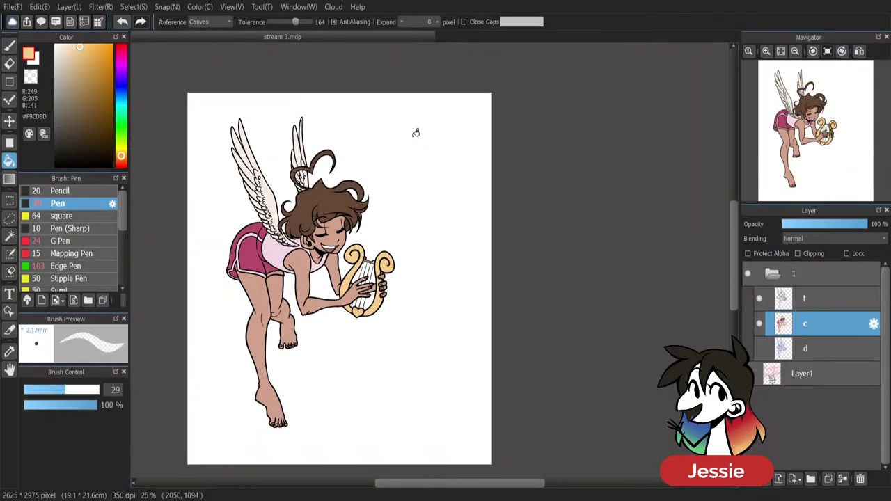
pyautogui.hotkey('ctrl', '+')
pyautogui.hotkey('ctrl', '+')
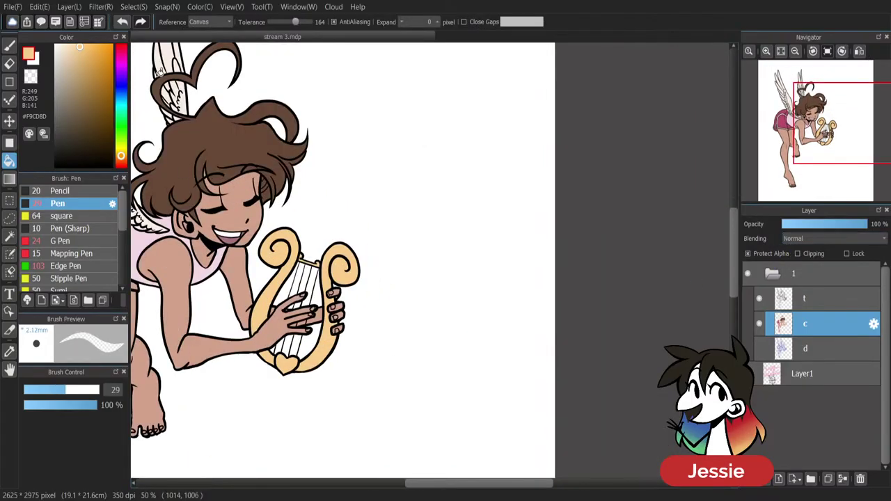
pyautogui.click(123, 58)
pyautogui.click(80, 55)
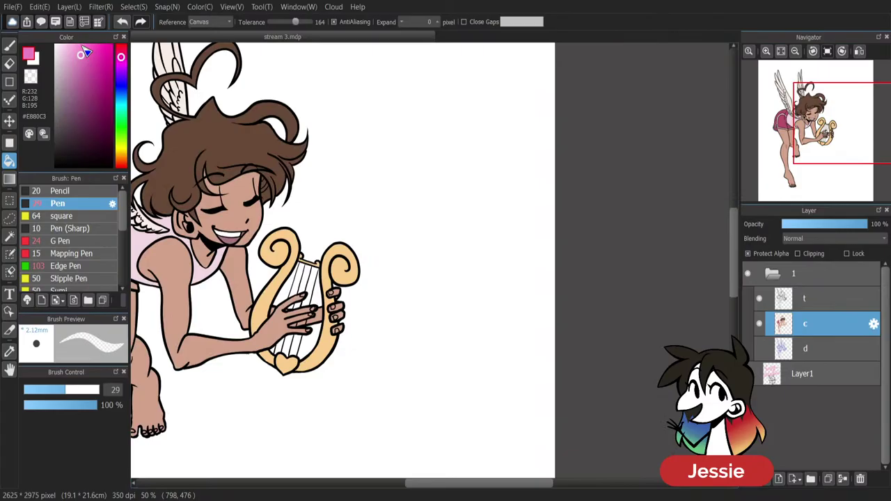
pyautogui.click(286, 362)
pyautogui.hotkey('ctrl', '-')
pyautogui.hotkey('ctrl', '+')
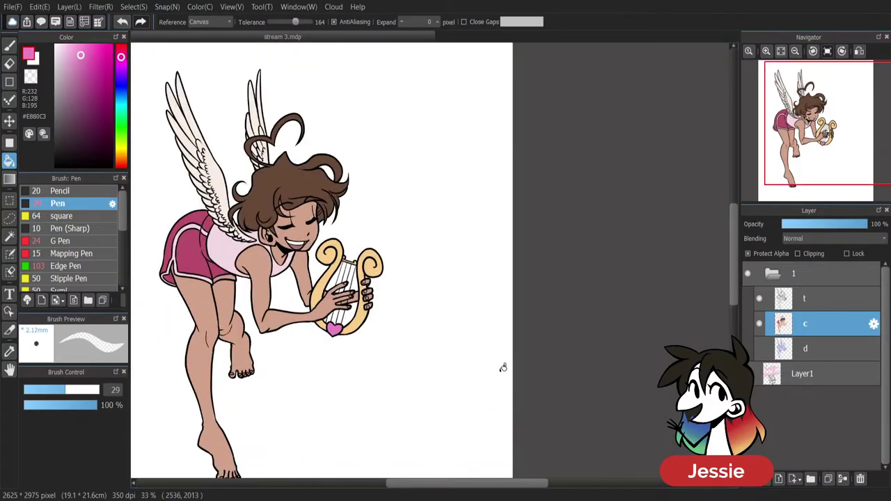
pyautogui.hotkey('ctrl', '+')
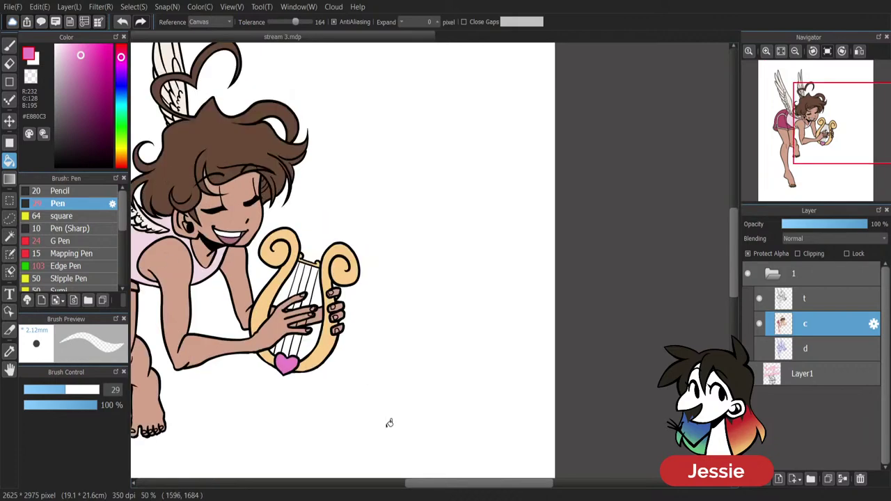
# Sample the pale pink #F6D9E1 from the shorts' trim and review the whole coloured figure.
pyautogui.moveTo(432, 484); pyautogui.dragTo(371, 483)
pyautogui.hotkey('ctrl', '+')
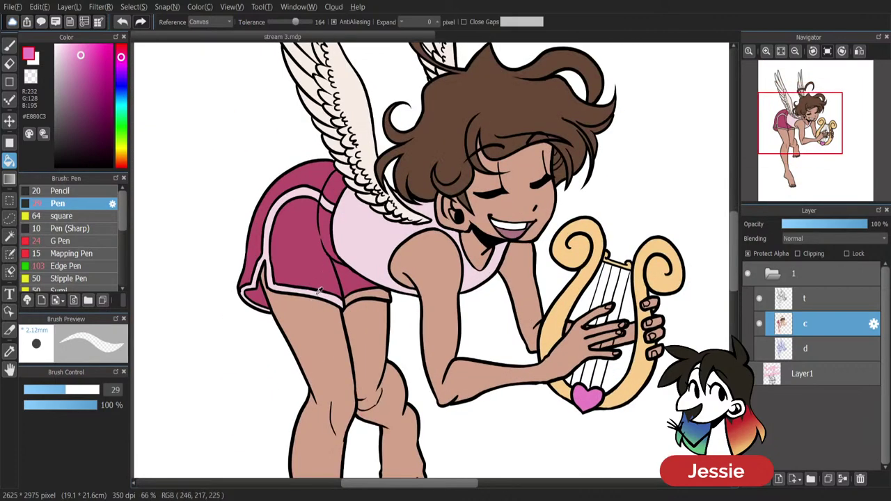
pyautogui.keyDown('alt'); pyautogui.click(319, 289); pyautogui.keyUp('alt')
pyautogui.hotkey('ctrl', '-')
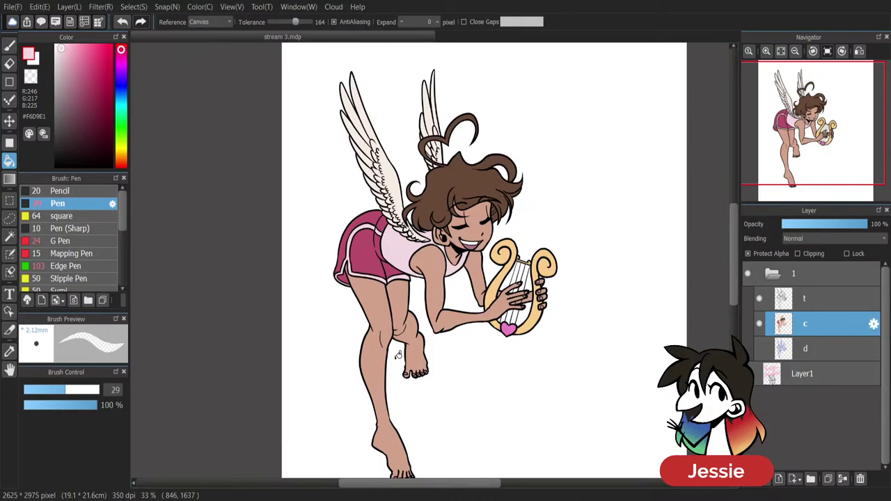
pyautogui.hotkey('ctrl', '-')
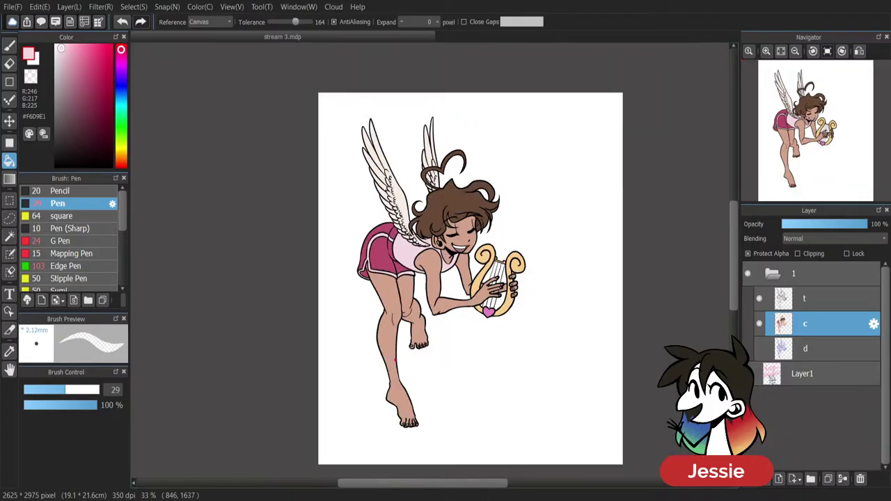
pyautogui.hotkey('ctrl', '+')
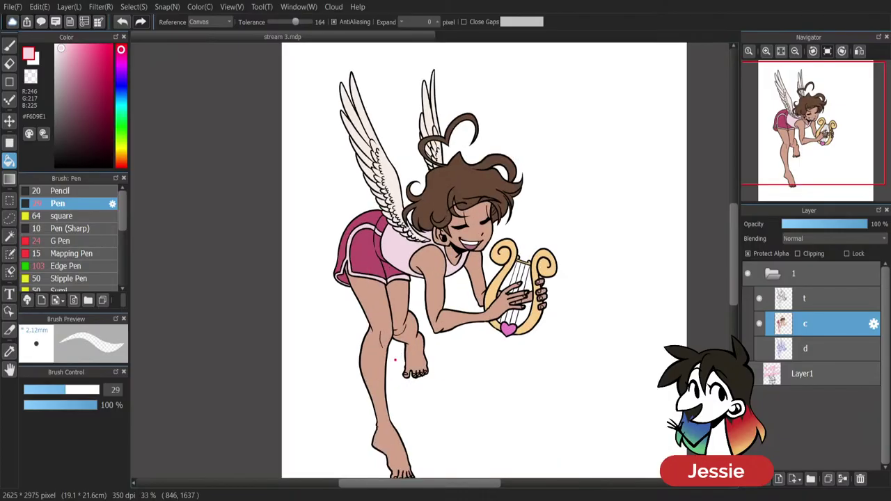
pyautogui.scroll(-2, 626, 158)
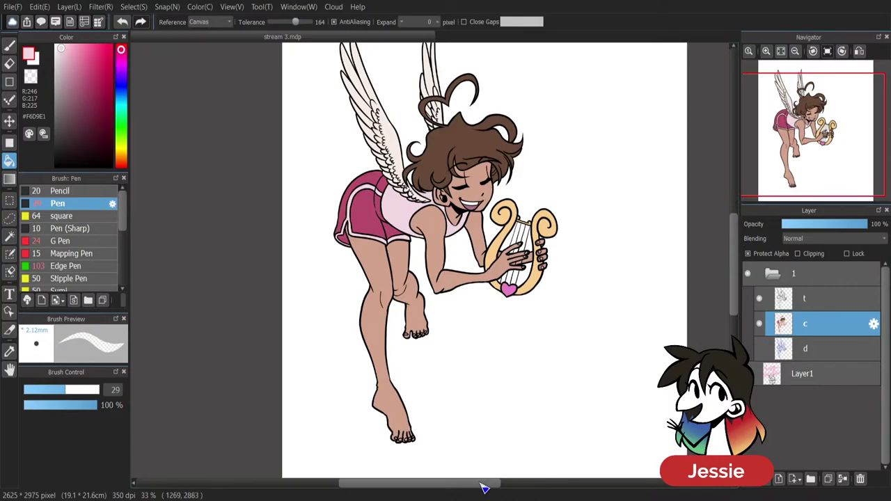
pyautogui.moveTo(483, 483); pyautogui.dragTo(500, 483)
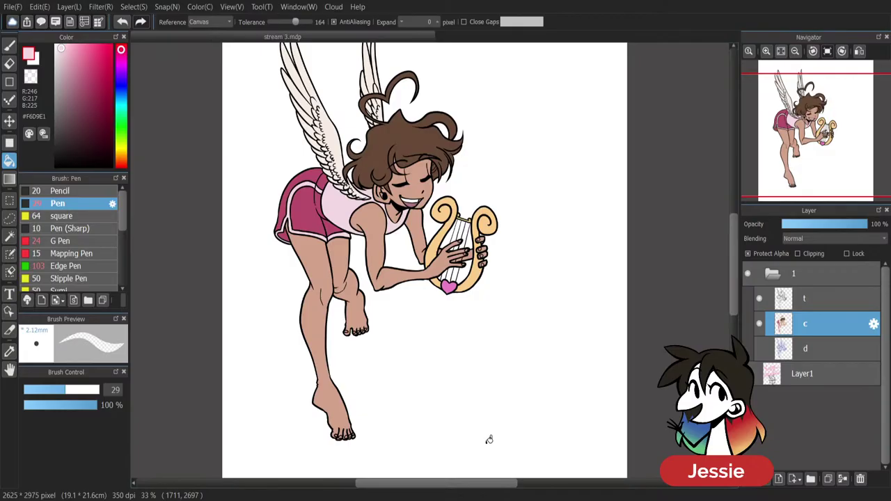
pyautogui.moveTo(735, 273); pyautogui.dragTo(739, 266)
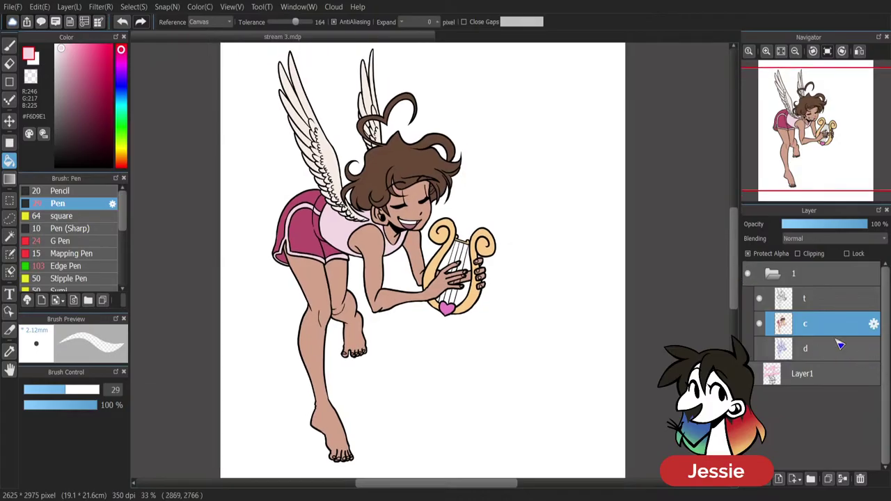
# Duplicate the flat colour layer c as a layer named sh and add a new clipping layer above it.
pyautogui.hotkey('ctrl', 'v')
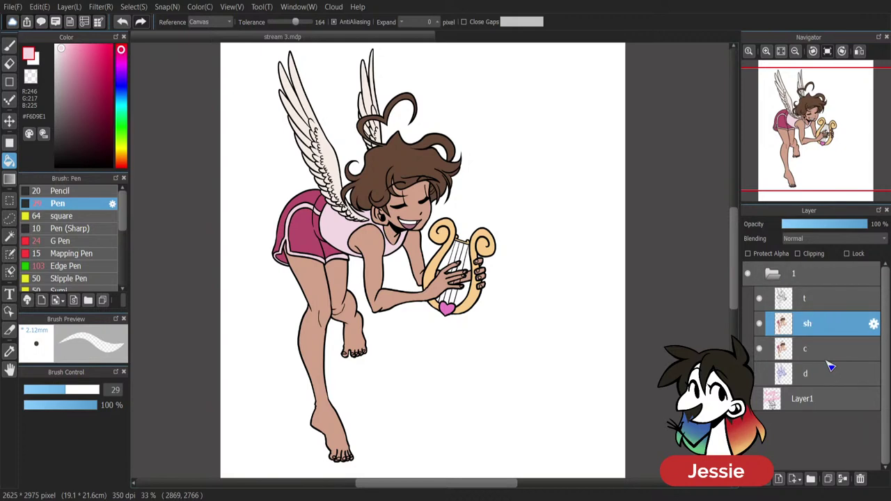
pyautogui.click(778, 479)
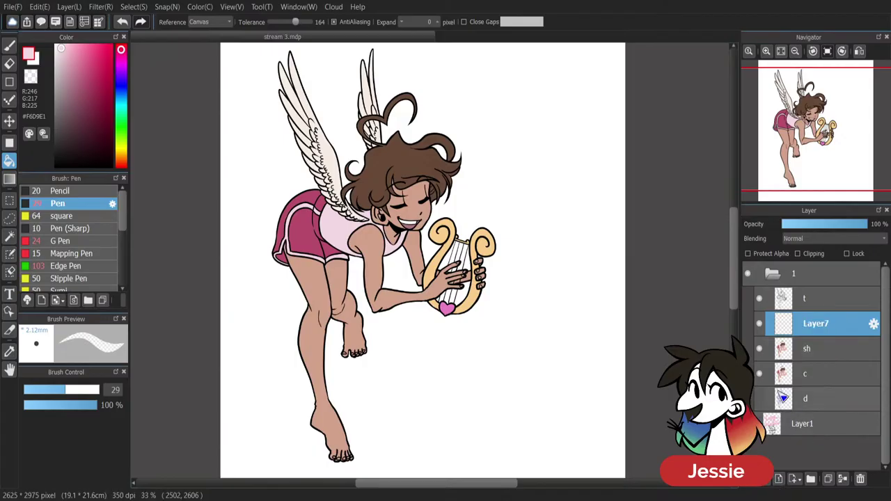
pyautogui.click(798, 253)
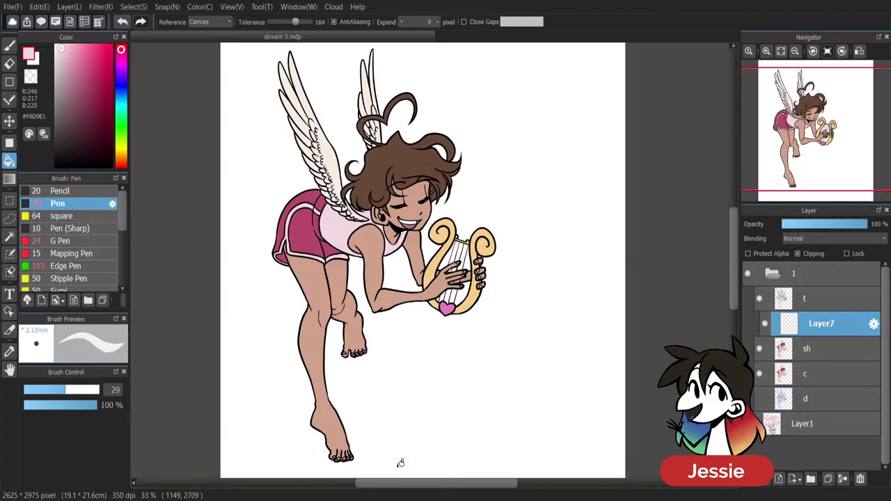
# Bucket-fill the whole clipping layer with blue #85A4D1, using Layer instead of Canvas as the fill reference.
pyautogui.click(121, 90)
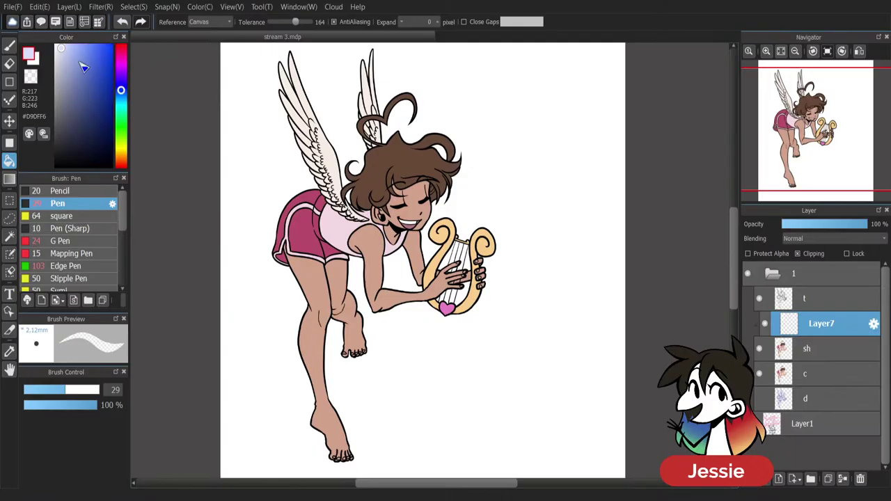
pyautogui.moveTo(71, 55); pyautogui.dragTo(76, 66)
pyautogui.click(121, 92)
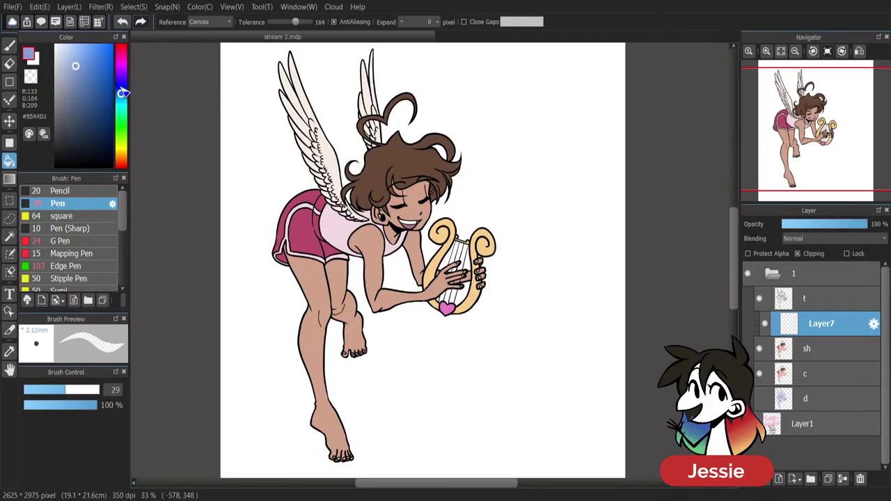
pyautogui.click(431, 225)
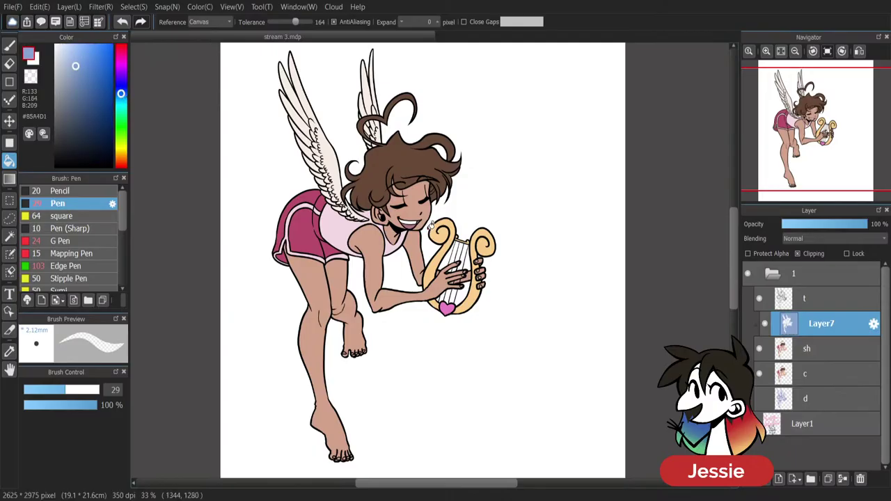
pyautogui.hotkey('ctrl', 'z')
pyautogui.click(211, 22)
pyautogui.click(214, 36)
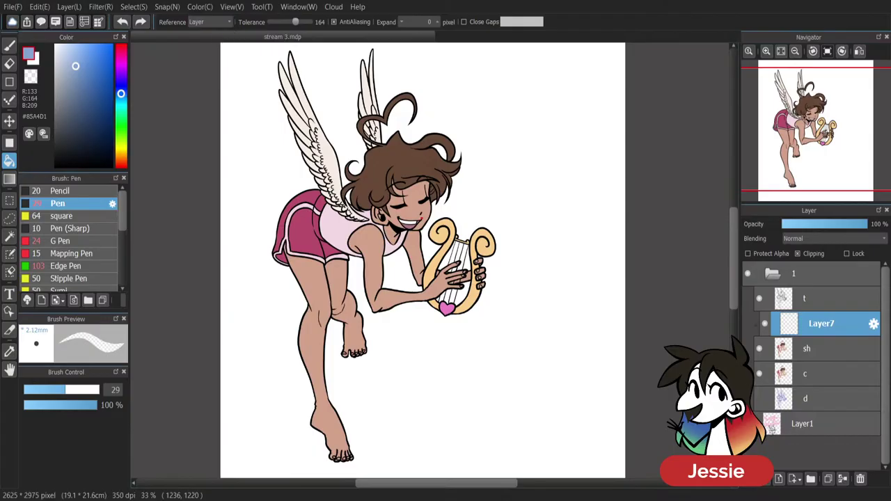
pyautogui.click(421, 214)
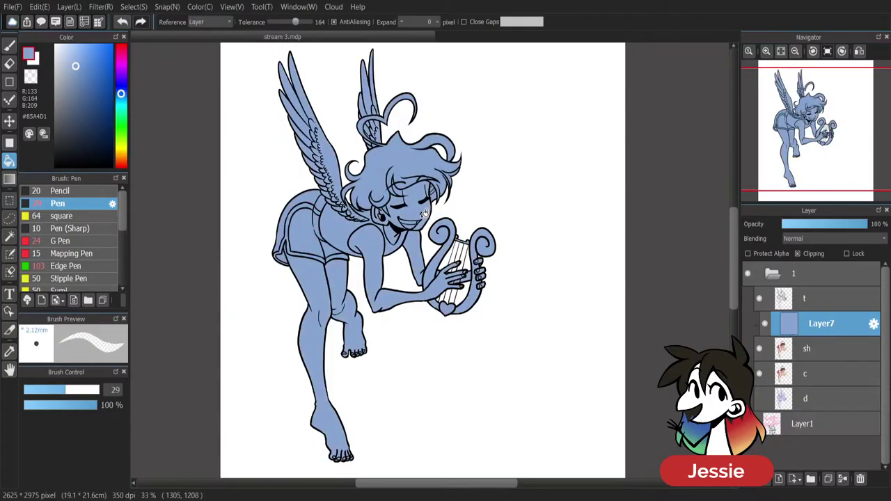
# Refill the clipping layer with the darker blue #7591BA and set its blending mode to Multiply.
pyautogui.click(76, 78)
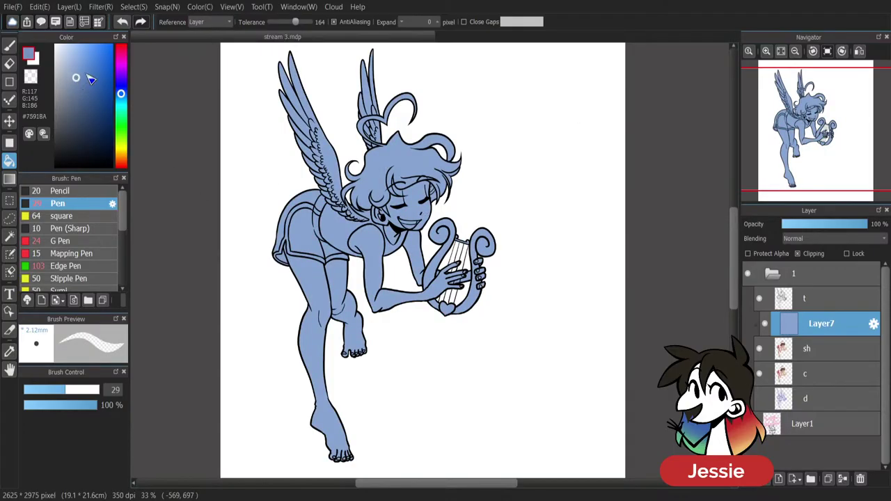
pyautogui.click(423, 188)
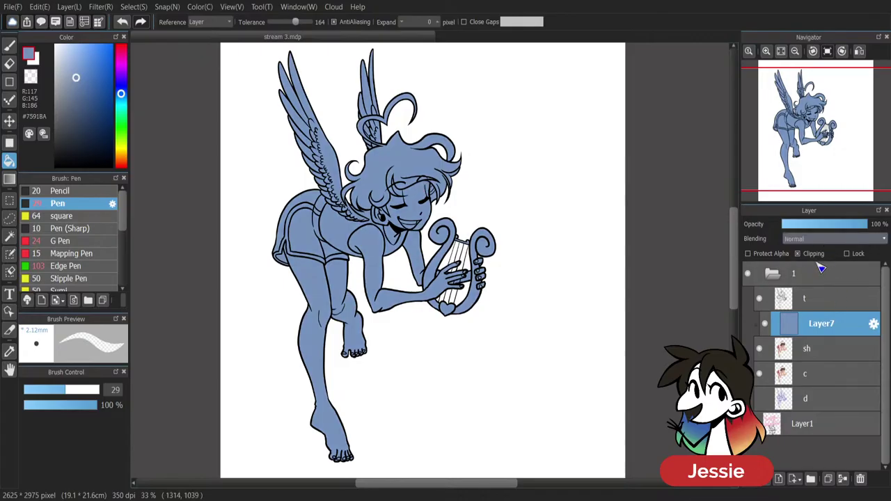
pyautogui.click(829, 238)
pyautogui.click(818, 263)
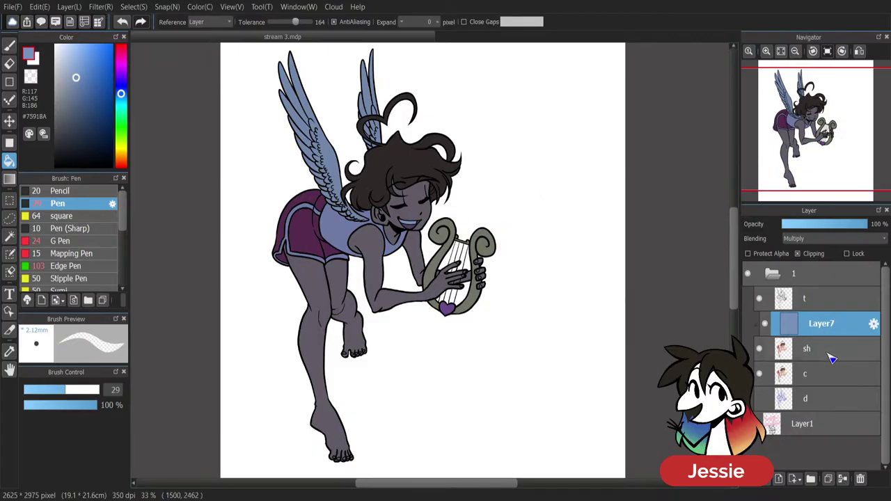
# Merge the blue Multiply layer into sh and toggle sh's visibility to compare the shadow colours with the flats.
pyautogui.keyDown('ctrl'); pyautogui.click(832, 356); pyautogui.keyUp('ctrl')
pyautogui.click(842, 481)
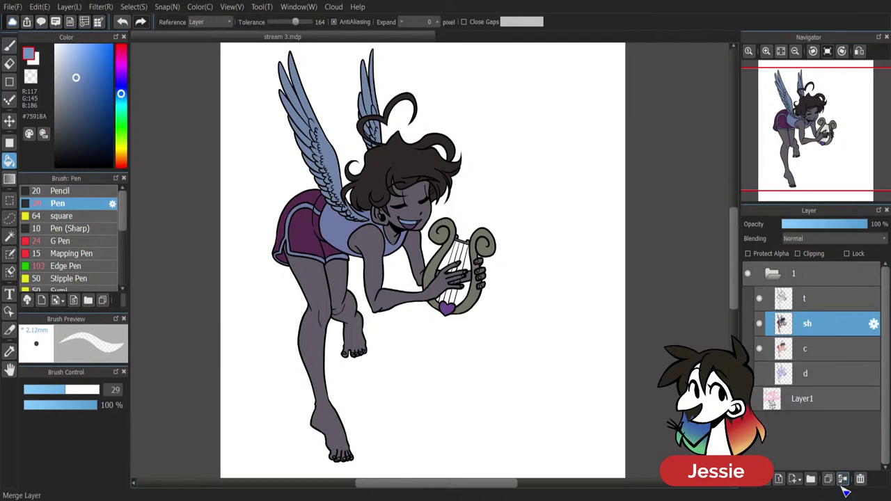
pyautogui.click(759, 323)
pyautogui.click(759, 323)
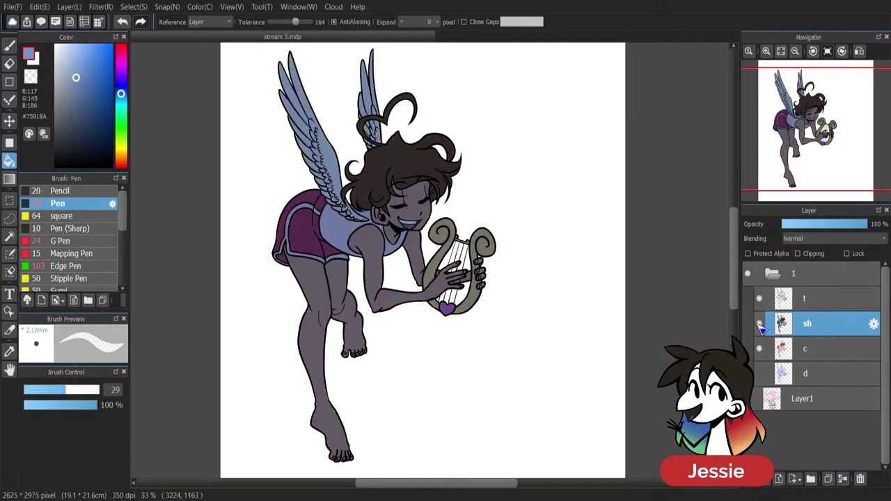
pyautogui.click(759, 325)
pyautogui.click(760, 324)
# With the eraser at size 30, erase the shadow on layer sh along the lyre's outer scroll and arm and the fingers gripping it.
pyautogui.hotkey('ctrl', '+')
pyautogui.hotkey('ctrl', '+')
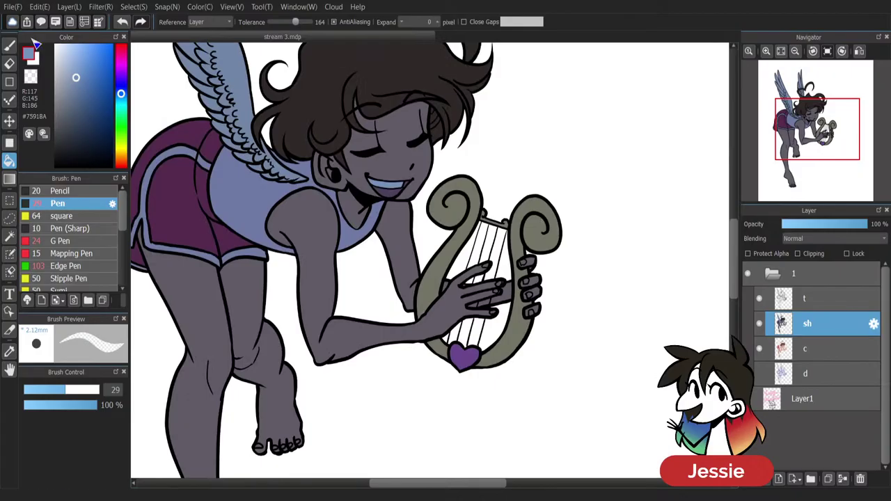
pyautogui.moveTo(734, 244); pyautogui.dragTo(735, 229)
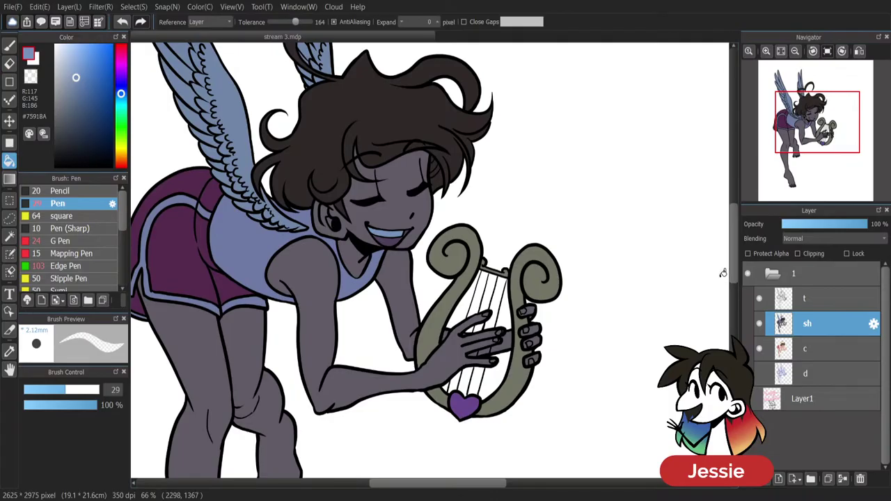
pyautogui.click(11, 65)
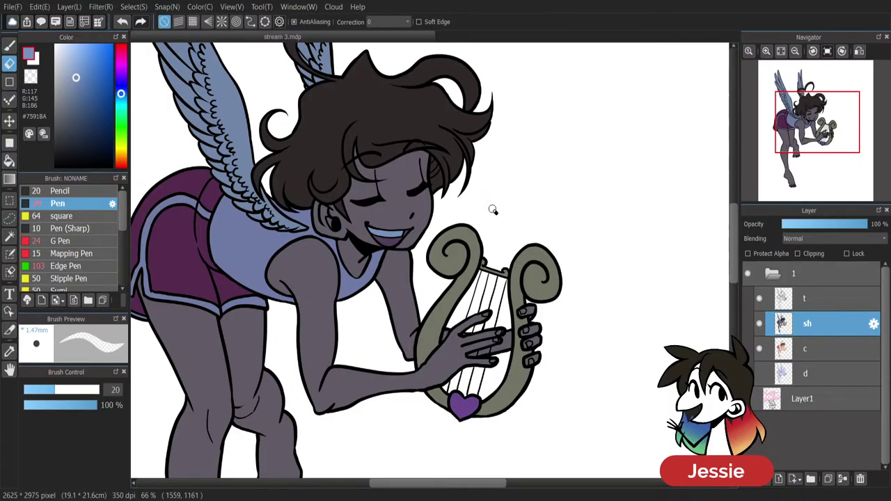
pyautogui.click(67, 392)
pyautogui.moveTo(513, 290); pyautogui.dragTo(550, 227)
pyautogui.moveTo(520, 264)
pyautogui.mouseDown()
pyautogui.moveTo(539, 253)
pyautogui.moveTo(556, 265)
pyautogui.moveTo(545, 262)
pyautogui.moveTo(558, 306)
pyautogui.moveTo(558, 275)
pyautogui.moveTo(539, 304)
pyautogui.mouseUp()
pyautogui.moveTo(528, 260)
pyautogui.mouseDown()
pyautogui.moveTo(515, 303)
pyautogui.moveTo(531, 345)
pyautogui.moveTo(561, 337)
pyautogui.moveTo(536, 359)
pyautogui.mouseUp()
pyautogui.moveTo(513, 285); pyautogui.dragTo(512, 379)
pyautogui.moveTo(507, 337); pyautogui.dragTo(508, 342)
pyautogui.moveTo(521, 273); pyautogui.dragTo(520, 309)
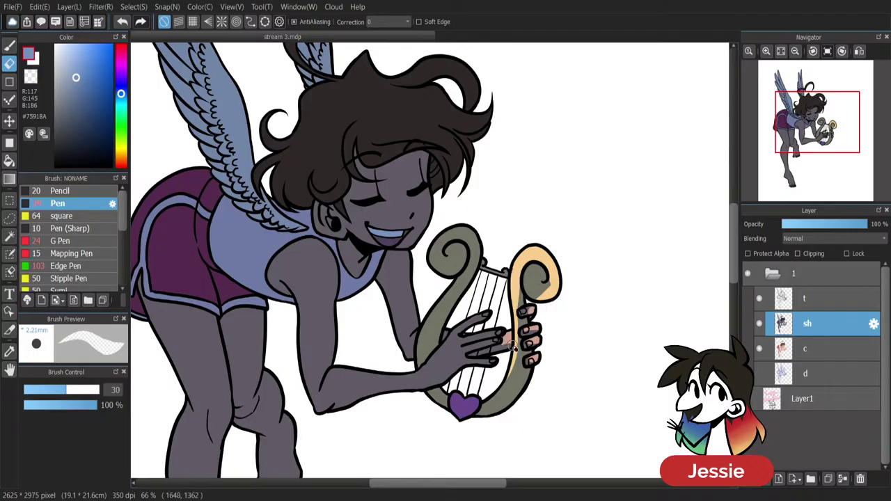
# Erase the shadow for the lit areas of the lyre's scroll and arm nearest the face and the upper part of the heart.
pyautogui.moveTo(432, 263)
pyautogui.mouseDown()
pyautogui.moveTo(480, 234)
pyautogui.moveTo(470, 224)
pyautogui.moveTo(483, 236)
pyautogui.moveTo(482, 263)
pyautogui.moveTo(479, 255)
pyautogui.moveTo(504, 275)
pyautogui.moveTo(468, 243)
pyautogui.moveTo(480, 259)
pyautogui.moveTo(443, 317)
pyautogui.mouseUp()
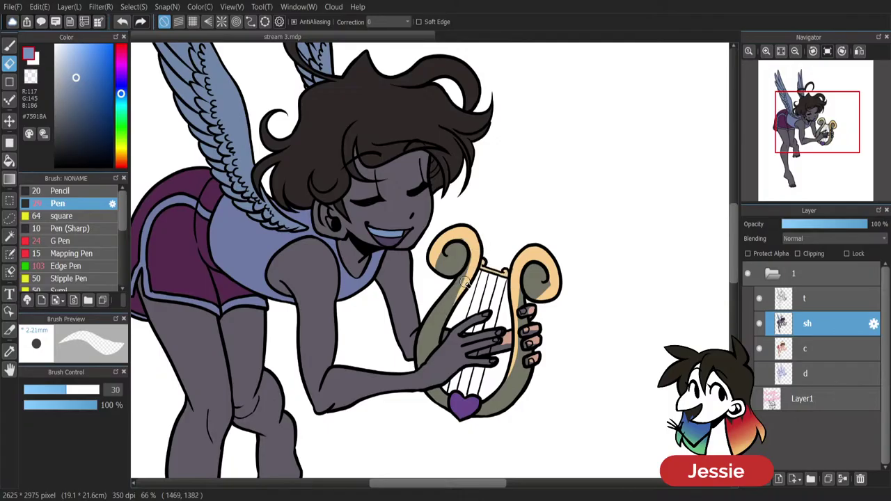
pyautogui.moveTo(453, 299)
pyautogui.mouseDown()
pyautogui.moveTo(438, 324)
pyautogui.moveTo(433, 314)
pyautogui.moveTo(436, 341)
pyautogui.moveTo(452, 308)
pyautogui.moveTo(432, 344)
pyautogui.mouseUp()
pyautogui.moveTo(462, 401)
pyautogui.mouseDown()
pyautogui.moveTo(452, 403)
pyautogui.moveTo(471, 391)
pyautogui.moveTo(475, 403)
pyautogui.mouseUp()
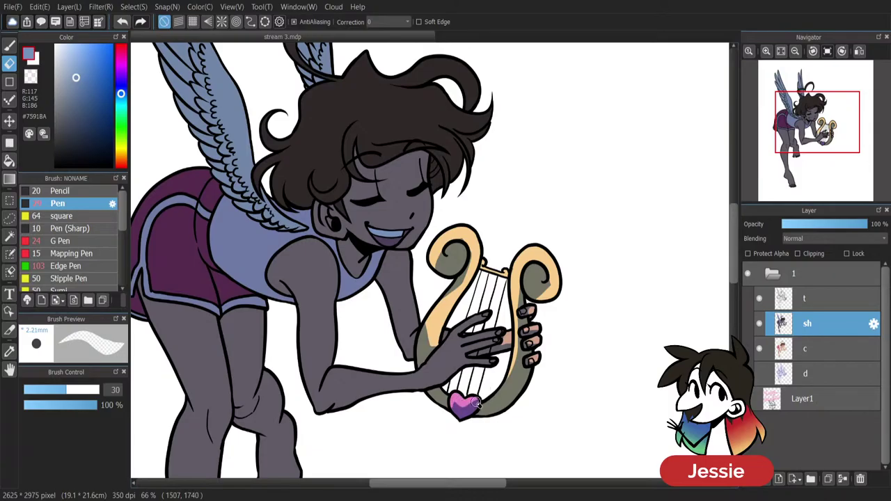
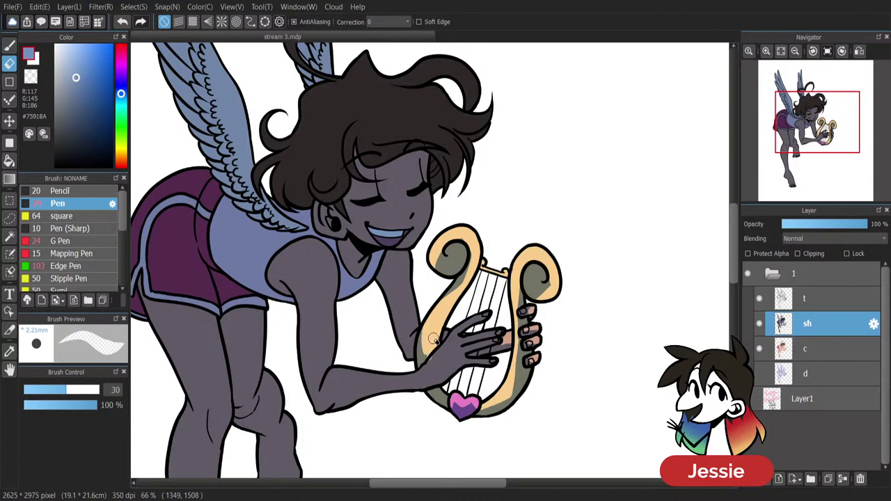
pyautogui.moveTo(423, 337); pyautogui.dragTo(437, 340)
# Erase the shadow from the fingers, back and wrist of the hand plucking the lyre's strings.
pyautogui.moveTo(421, 371)
pyautogui.mouseDown()
pyautogui.moveTo(456, 331)
pyautogui.moveTo(518, 305)
pyautogui.moveTo(475, 345)
pyautogui.moveTo(453, 341)
pyautogui.moveTo(507, 327)
pyautogui.moveTo(478, 343)
pyautogui.moveTo(496, 331)
pyautogui.moveTo(481, 327)
pyautogui.moveTo(477, 357)
pyautogui.moveTo(499, 340)
pyautogui.moveTo(465, 346)
pyautogui.mouseUp()
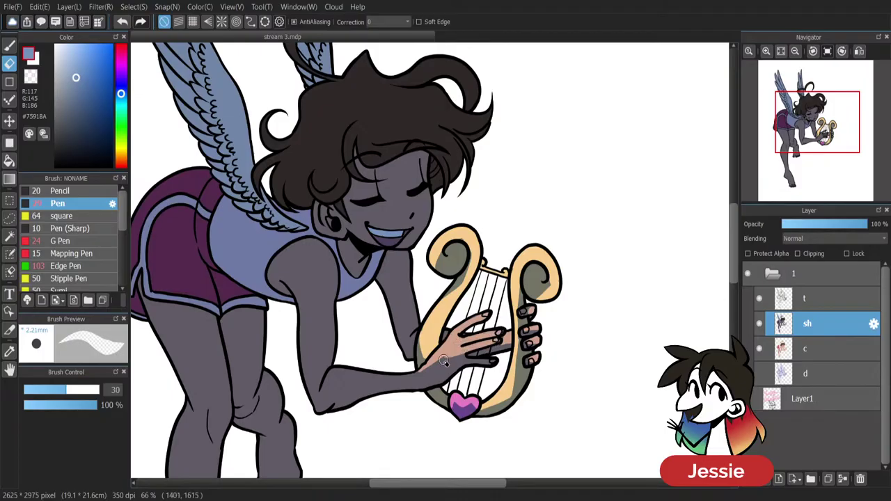
pyautogui.moveTo(422, 374)
pyautogui.mouseDown()
pyautogui.moveTo(425, 373)
pyautogui.moveTo(463, 353)
pyautogui.mouseUp()
pyautogui.moveTo(413, 371); pyautogui.dragTo(430, 380)
pyautogui.hotkey('ctrl', '-')
pyautogui.hotkey('ctrl', '-')
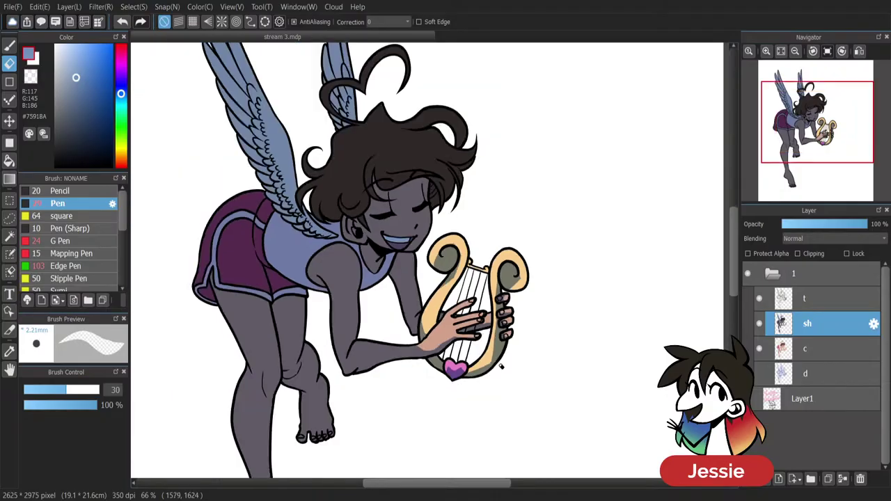
pyautogui.hotkey('ctrl', '+')
pyautogui.hotkey('ctrl', '+')
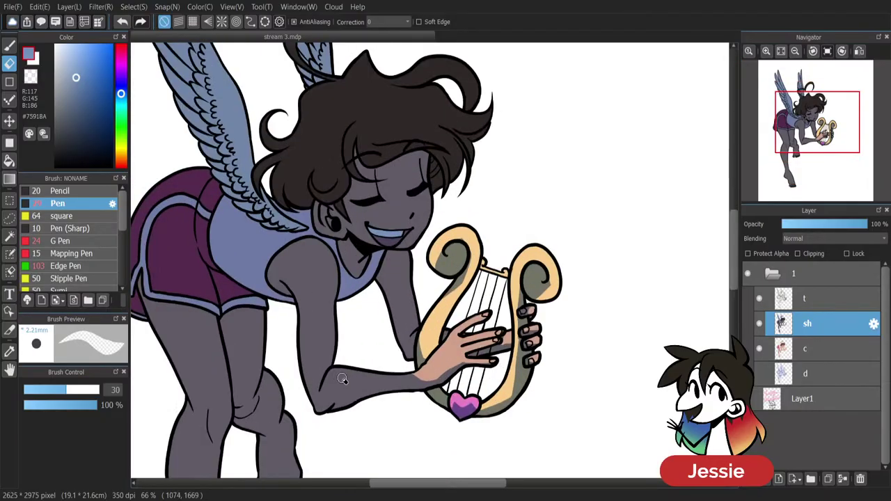
# Erase the shadow on layer sh along the upper side of the near forearm, from the elbow to the wrist.
pyautogui.moveTo(325, 387); pyautogui.dragTo(407, 370)
pyautogui.moveTo(332, 375); pyautogui.dragTo(402, 371)
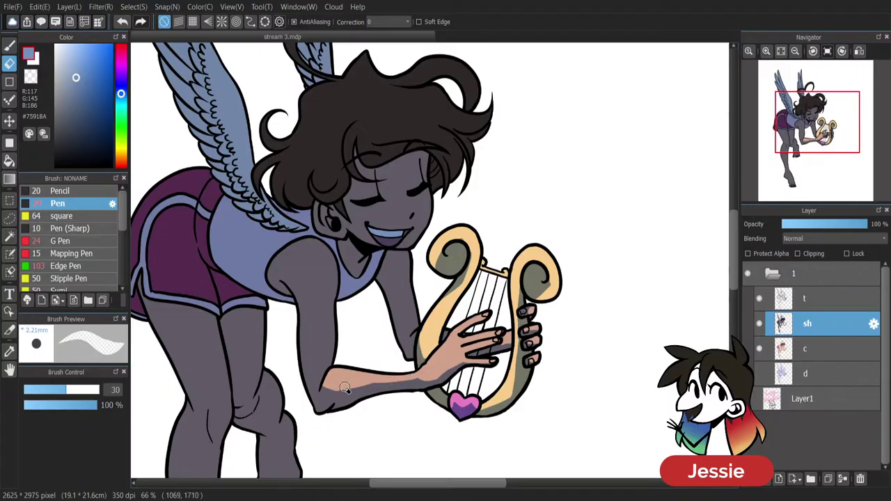
pyautogui.moveTo(344, 387); pyautogui.dragTo(439, 378)
pyautogui.hotkey('ctrl', 'z')
pyautogui.moveTo(354, 391); pyautogui.dragTo(445, 376)
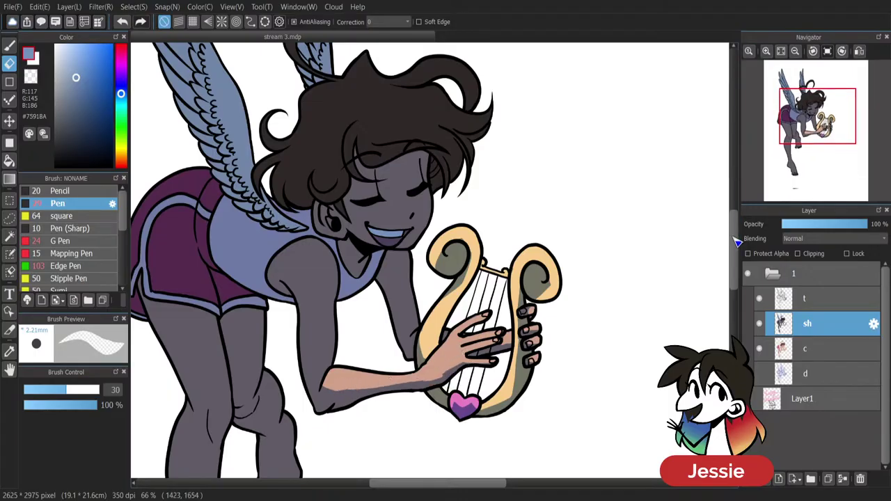
# Erase the shadow from the hair's top tuft, the large front curl and the flowing locks above the forehead.
pyautogui.moveTo(735, 240); pyautogui.dragTo(735, 228)
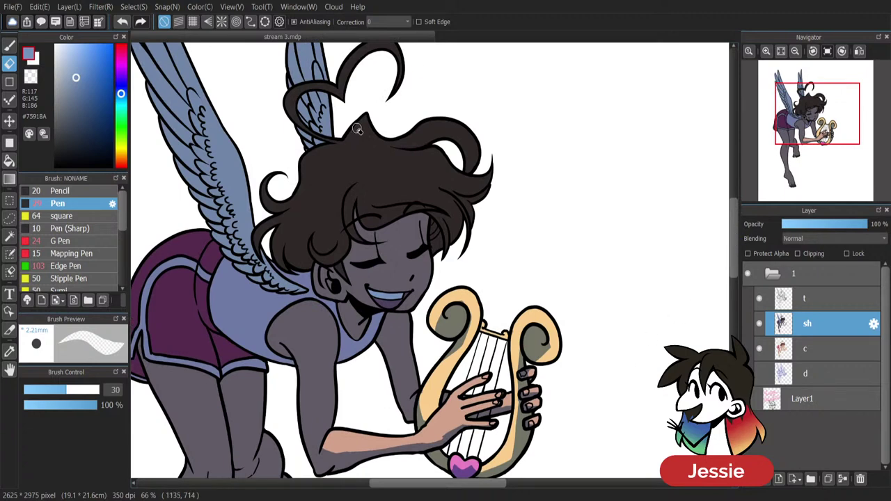
pyautogui.moveTo(356, 129); pyautogui.dragTo(351, 136)
pyautogui.moveTo(347, 142)
pyautogui.mouseDown()
pyautogui.moveTo(386, 171)
pyautogui.moveTo(453, 129)
pyautogui.moveTo(361, 133)
pyautogui.moveTo(397, 132)
pyautogui.moveTo(400, 147)
pyautogui.moveTo(378, 165)
pyautogui.moveTo(440, 115)
pyautogui.moveTo(462, 144)
pyautogui.mouseUp()
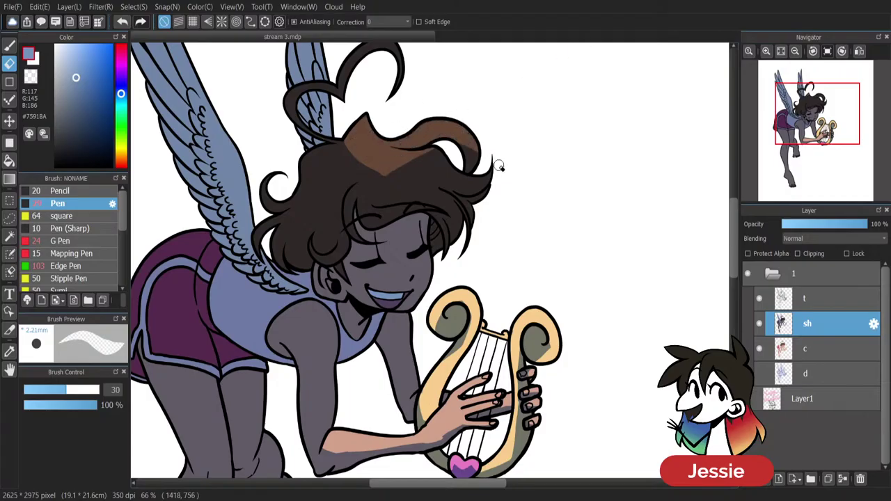
pyautogui.moveTo(381, 174); pyautogui.dragTo(433, 157)
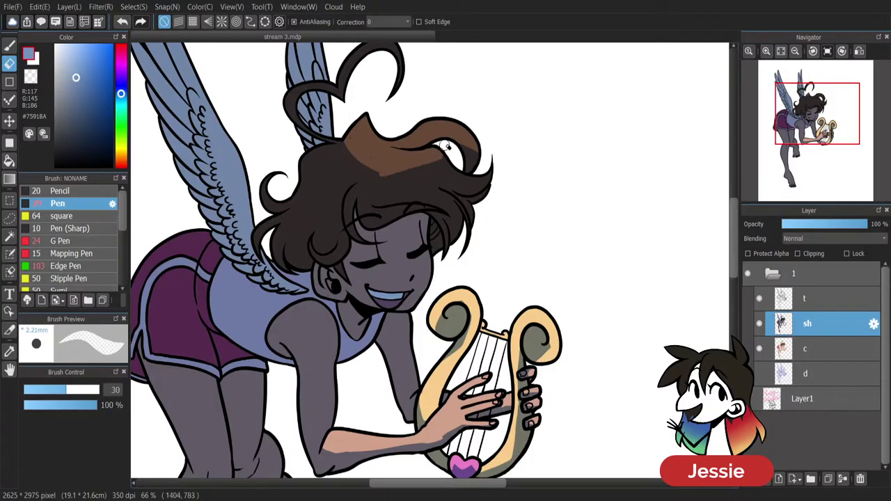
pyautogui.moveTo(348, 149)
pyautogui.mouseDown()
pyautogui.moveTo(446, 189)
pyautogui.moveTo(458, 220)
pyautogui.mouseUp()
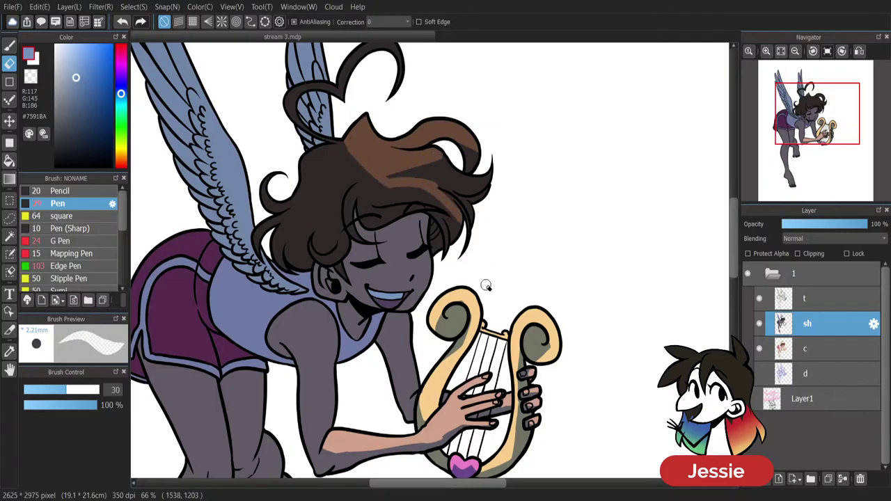
pyautogui.moveTo(389, 174)
pyautogui.mouseDown()
pyautogui.moveTo(442, 176)
pyautogui.moveTo(467, 210)
pyautogui.moveTo(467, 186)
pyautogui.moveTo(480, 193)
pyautogui.moveTo(469, 180)
pyautogui.mouseUp()
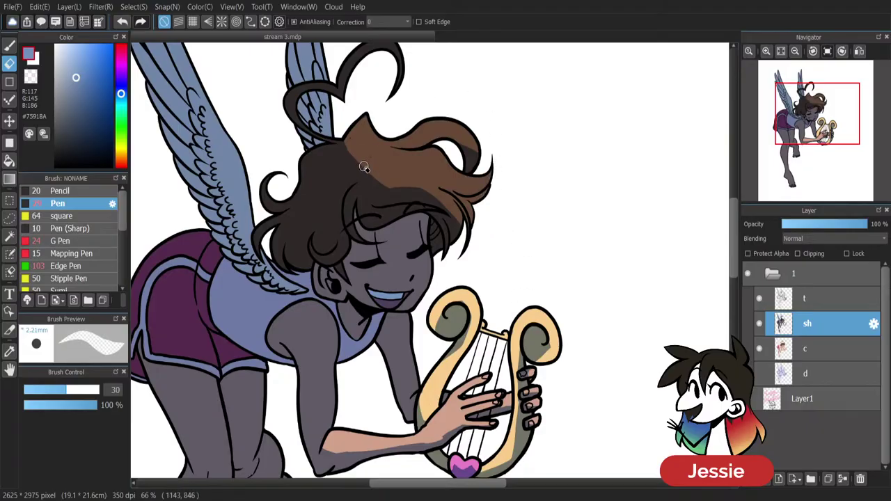
# Erase the shadow from the crown and back of the hair, keeping dark areas around the fringe and lower curls.
pyautogui.moveTo(376, 182)
pyautogui.mouseDown()
pyautogui.moveTo(354, 234)
pyautogui.moveTo(350, 210)
pyautogui.moveTo(349, 231)
pyautogui.moveTo(345, 216)
pyautogui.moveTo(381, 177)
pyautogui.moveTo(360, 191)
pyautogui.moveTo(412, 126)
pyautogui.moveTo(351, 185)
pyautogui.moveTo(323, 188)
pyautogui.moveTo(327, 201)
pyautogui.moveTo(335, 191)
pyautogui.moveTo(320, 236)
pyautogui.moveTo(322, 228)
pyautogui.moveTo(292, 277)
pyautogui.moveTo(272, 253)
pyautogui.moveTo(279, 250)
pyautogui.moveTo(267, 225)
pyautogui.moveTo(258, 246)
pyautogui.mouseUp()
pyautogui.moveTo(270, 204)
pyautogui.mouseDown()
pyautogui.moveTo(270, 179)
pyautogui.moveTo(284, 221)
pyautogui.moveTo(319, 202)
pyautogui.moveTo(322, 149)
pyautogui.moveTo(348, 161)
pyautogui.moveTo(320, 183)
pyautogui.mouseUp()
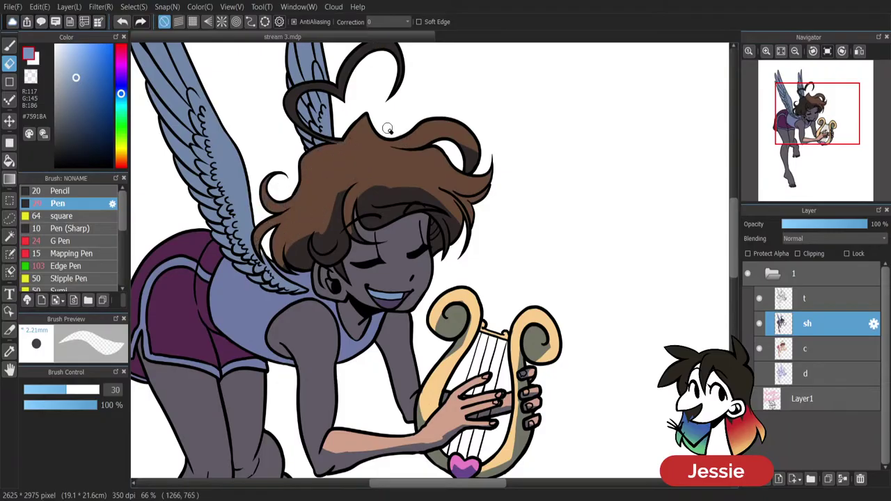
pyautogui.moveTo(318, 235)
pyautogui.mouseDown()
pyautogui.moveTo(334, 221)
pyautogui.moveTo(341, 199)
pyautogui.moveTo(318, 238)
pyautogui.moveTo(341, 195)
pyautogui.mouseUp()
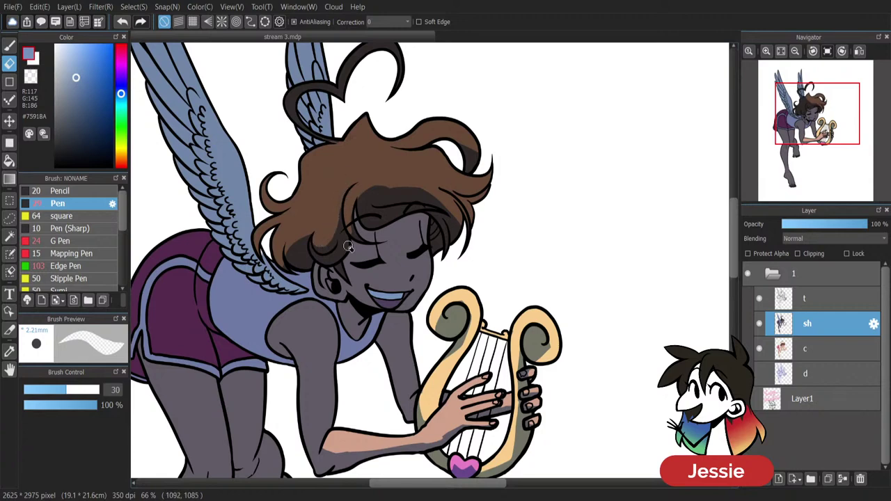
# Sample the hair shadow colour #2F2928 and paint shadow back along the lock and curl above the ear with the size 29 Pen.
pyautogui.hotkey('ctrl', '-')
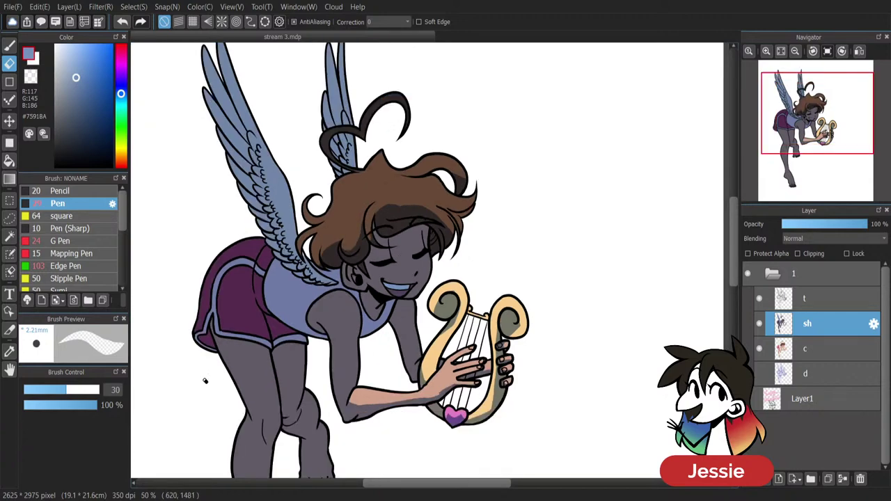
pyautogui.scroll(2, 205, 380)
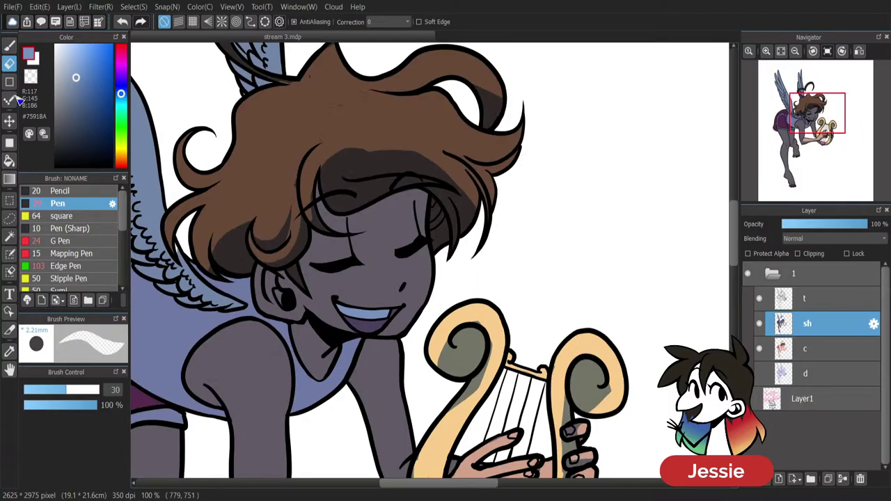
pyautogui.click(9, 46)
pyautogui.rightClick(279, 241)
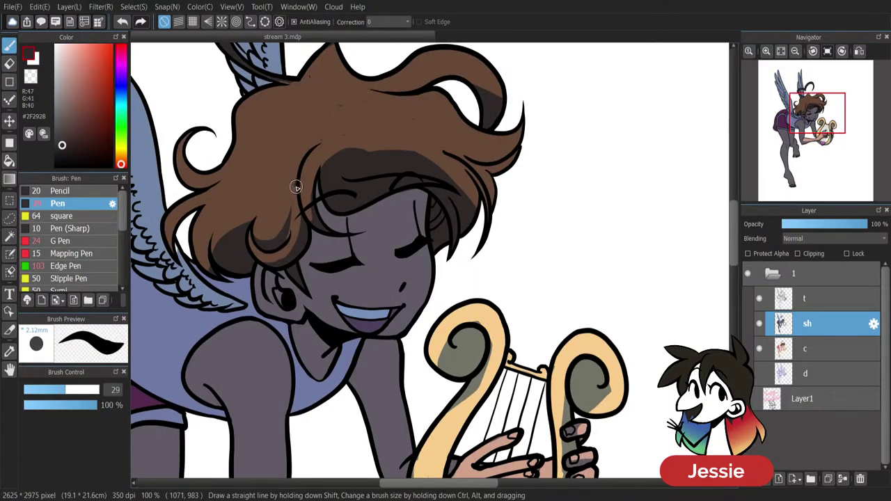
pyautogui.moveTo(296, 188); pyautogui.dragTo(279, 248)
pyautogui.moveTo(297, 189)
pyautogui.mouseDown()
pyautogui.moveTo(292, 220)
pyautogui.moveTo(297, 211)
pyautogui.mouseUp()
pyautogui.moveTo(270, 244)
pyautogui.mouseDown()
pyautogui.moveTo(282, 222)
pyautogui.moveTo(269, 261)
pyautogui.moveTo(290, 239)
pyautogui.moveTo(297, 182)
pyautogui.moveTo(282, 245)
pyautogui.mouseUp()
pyautogui.press('e')
pyautogui.press('p')
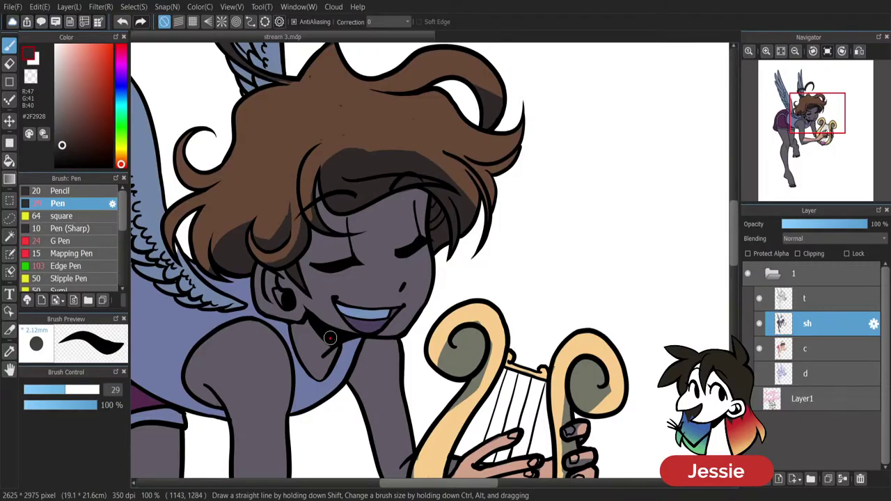
# Reshape the hair shadow above the forehead into sharp angular points, alternating between the Pen and the eraser.
pyautogui.hotkey('ctrl', '-')
pyautogui.hotkey('ctrl', '-')
pyautogui.scroll(3, 330, 338)
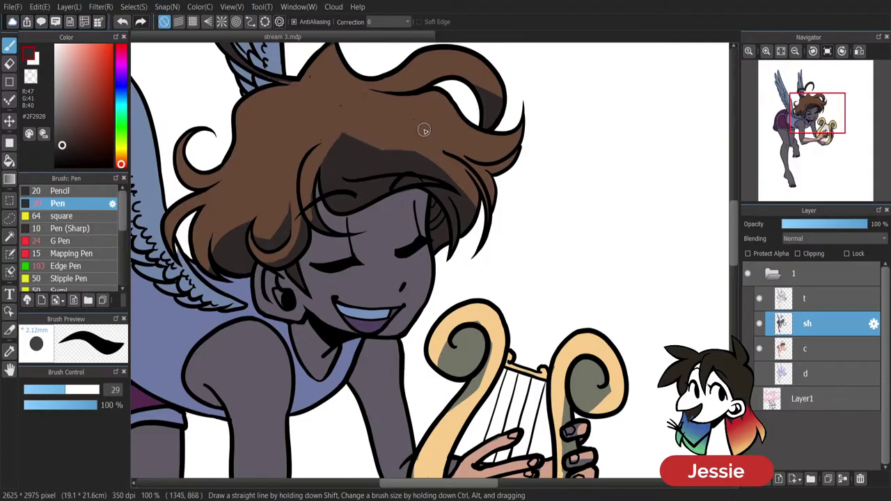
pyautogui.press('e')
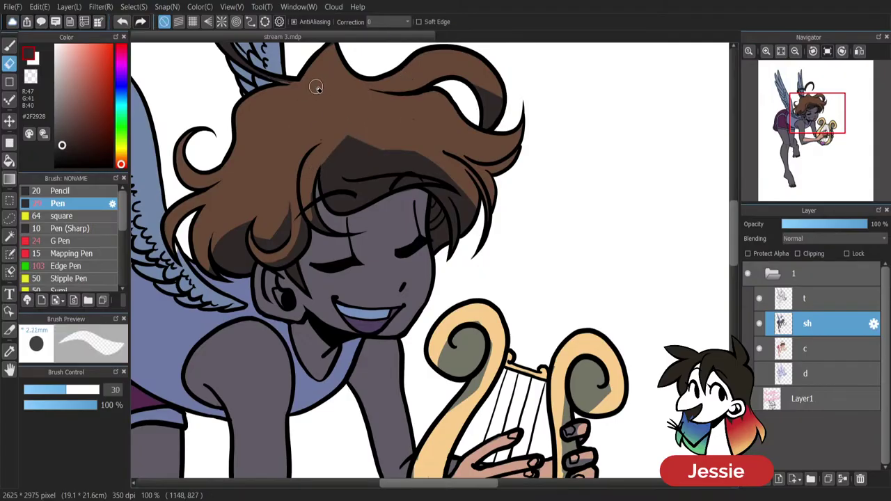
pyautogui.press('b')
pyautogui.press('e')
pyautogui.press('b')
pyautogui.press('e')
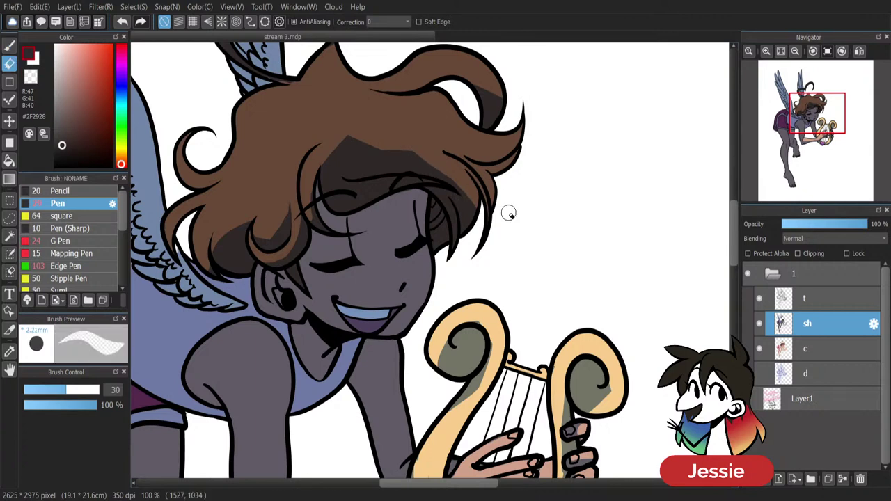
pyautogui.press('b')
# Paint hair shadow on the undersides of the flicked tips and strands on the lyre side of the head.
pyautogui.scroll(2, 739, 162)
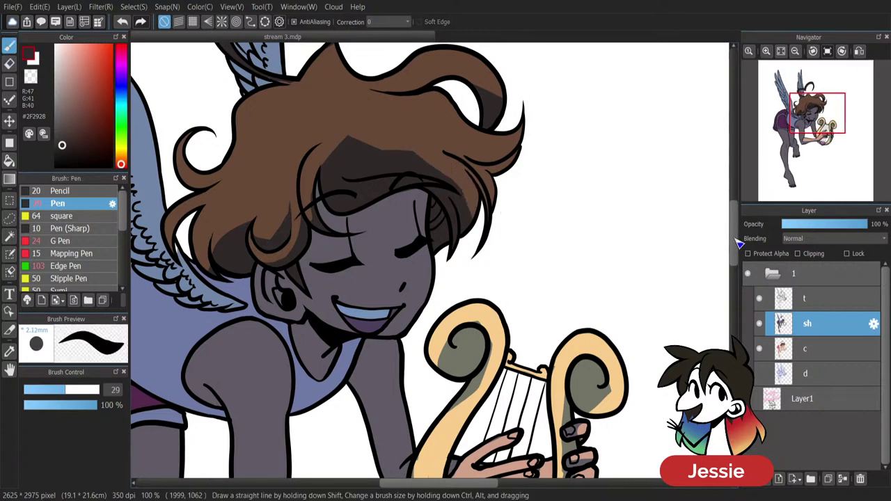
pyautogui.moveTo(448, 207); pyautogui.dragTo(538, 221)
pyautogui.hotkey('ctrl', 'z')
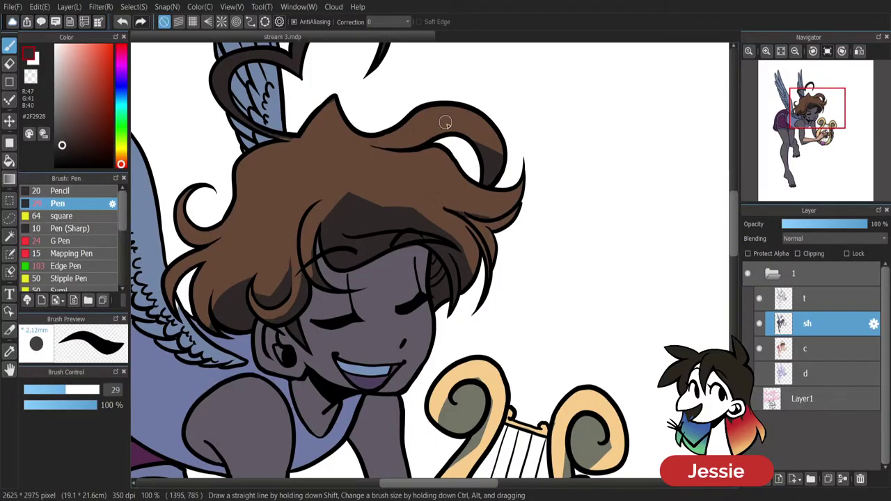
pyautogui.moveTo(468, 218)
pyautogui.mouseDown()
pyautogui.moveTo(488, 230)
pyautogui.moveTo(493, 256)
pyautogui.mouseUp()
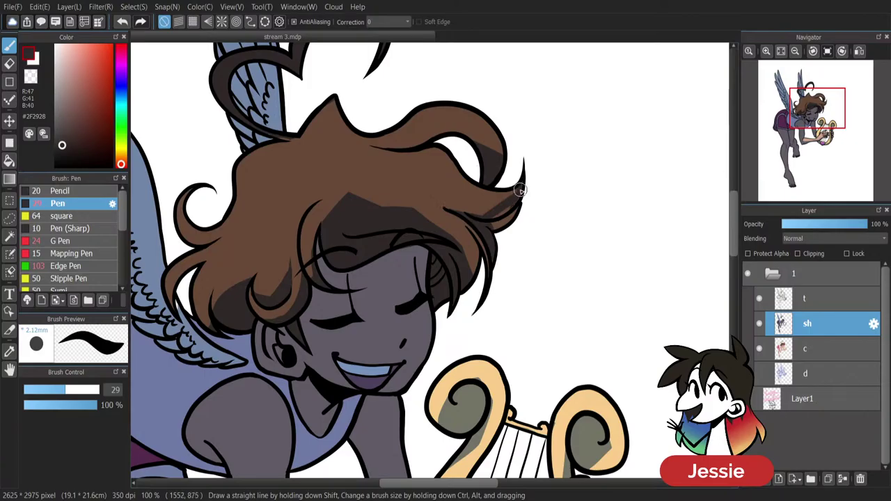
pyautogui.moveTo(494, 218); pyautogui.dragTo(515, 205)
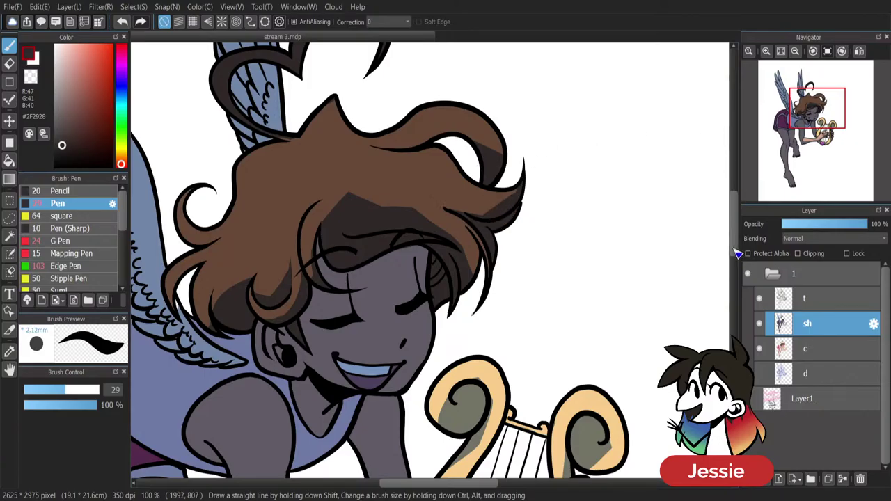
# Erase the shadow from both halves of the heart-shaped strand above the head, down to where it joins the hair.
pyautogui.moveTo(734, 248); pyautogui.dragTo(741, 225)
pyautogui.press('e')
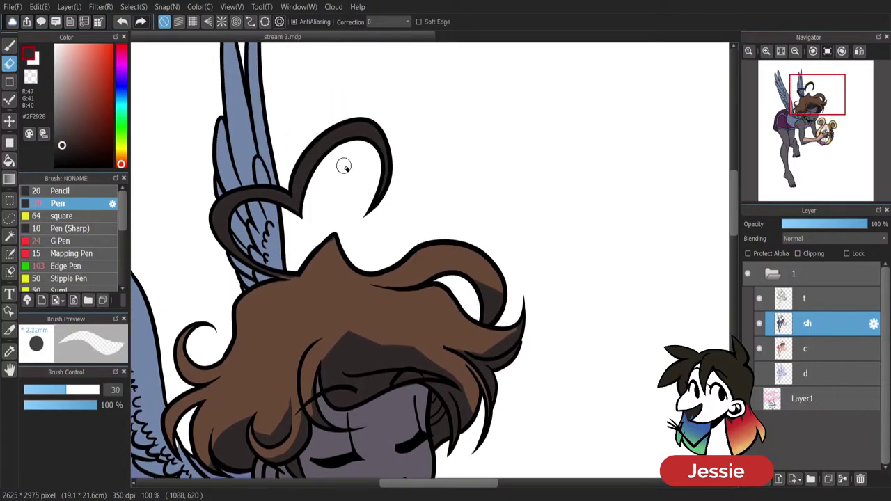
pyautogui.moveTo(373, 142); pyautogui.dragTo(380, 155)
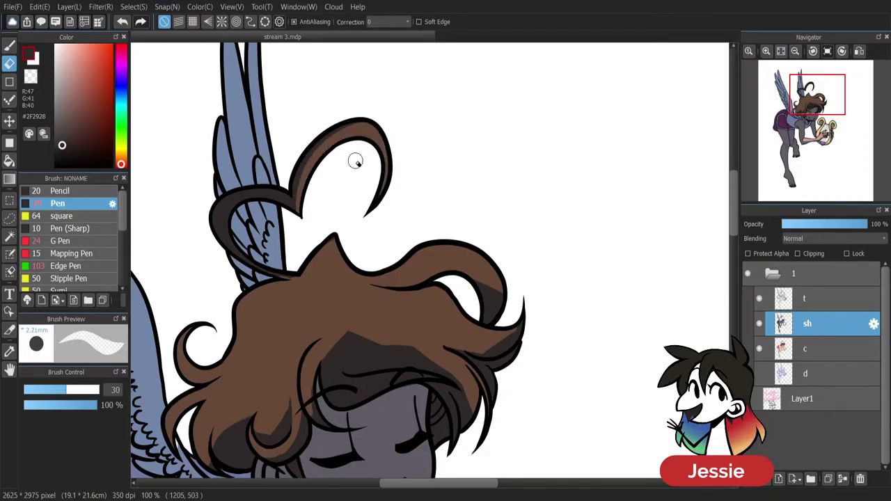
pyautogui.moveTo(298, 202)
pyautogui.mouseDown()
pyautogui.moveTo(325, 132)
pyautogui.moveTo(376, 123)
pyautogui.mouseUp()
pyautogui.moveTo(308, 179)
pyautogui.mouseDown()
pyautogui.moveTo(294, 203)
pyautogui.moveTo(245, 194)
pyautogui.moveTo(218, 211)
pyautogui.moveTo(220, 245)
pyautogui.moveTo(234, 206)
pyautogui.moveTo(227, 245)
pyautogui.moveTo(304, 283)
pyautogui.mouseUp()
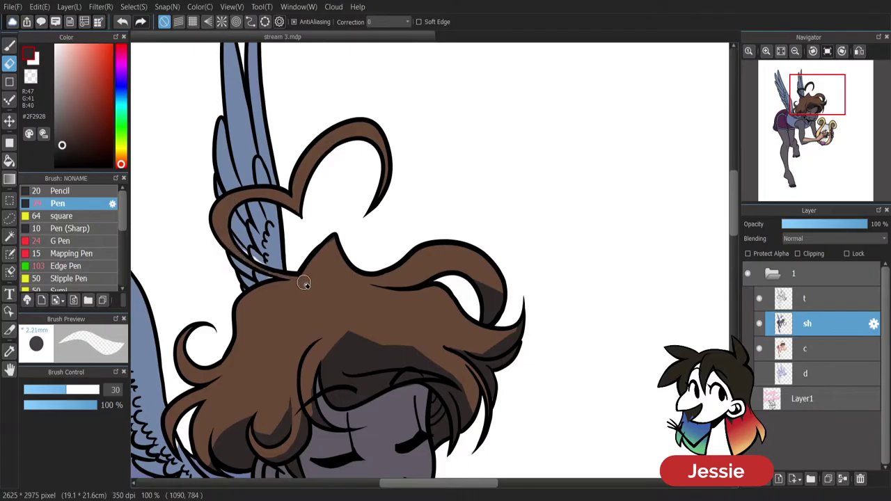
pyautogui.hotkey('ctrl', 'z')
pyautogui.moveTo(230, 209)
pyautogui.mouseDown()
pyautogui.moveTo(224, 229)
pyautogui.moveTo(241, 259)
pyautogui.moveTo(232, 245)
pyautogui.moveTo(265, 271)
pyautogui.moveTo(307, 280)
pyautogui.mouseUp()
pyautogui.press('b')
pyautogui.hotkey('ctrl', '-')
pyautogui.hotkey('ctrl', '-')
pyautogui.scroll(-1, 312, 284)
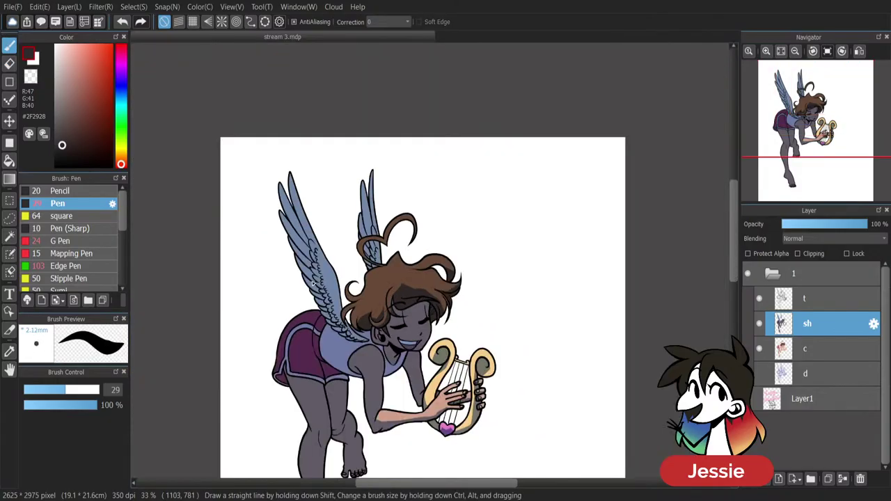
# Erase a lit band across the cheeks and nose bridge, and refine its lower edge with the sampled skin shadow colour #605B65.
pyautogui.scroll(3, 673, 277)
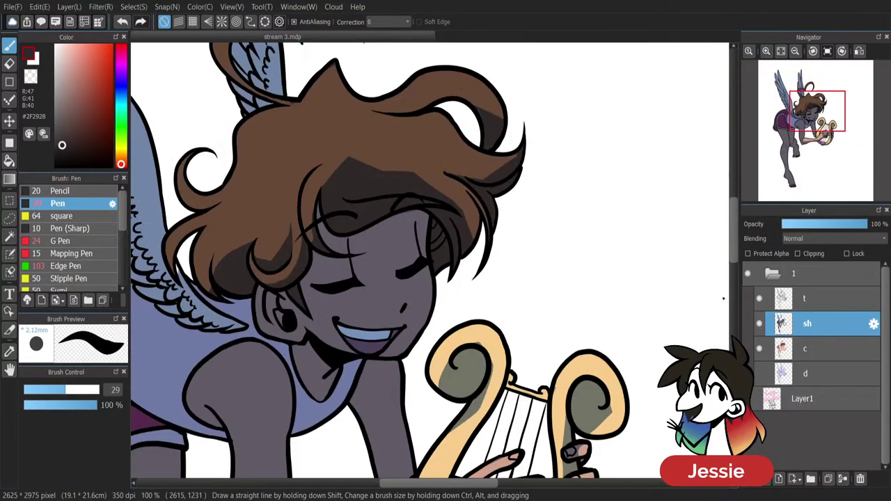
pyautogui.press('e')
pyautogui.moveTo(398, 282)
pyautogui.mouseDown()
pyautogui.moveTo(368, 288)
pyautogui.moveTo(393, 298)
pyautogui.moveTo(380, 289)
pyautogui.moveTo(389, 283)
pyautogui.moveTo(394, 291)
pyautogui.moveTo(368, 287)
pyautogui.moveTo(378, 288)
pyautogui.moveTo(405, 259)
pyautogui.moveTo(365, 290)
pyautogui.moveTo(338, 293)
pyautogui.moveTo(347, 298)
pyautogui.moveTo(320, 295)
pyautogui.moveTo(339, 309)
pyautogui.moveTo(350, 301)
pyautogui.moveTo(336, 301)
pyautogui.moveTo(359, 307)
pyautogui.moveTo(446, 270)
pyautogui.moveTo(396, 301)
pyautogui.moveTo(378, 299)
pyautogui.moveTo(399, 297)
pyautogui.moveTo(426, 287)
pyautogui.mouseUp()
pyautogui.press('b')
pyautogui.press('e')
pyautogui.press('b')
pyautogui.keyDown('alt'); pyautogui.click(390, 317); pyautogui.keyUp('alt')
pyautogui.moveTo(380, 310); pyautogui.dragTo(411, 300)
# Erase the shadow from the nose, both cheeks and the jaw, leaving an angular shadow beside the nostril.
pyautogui.press('e')
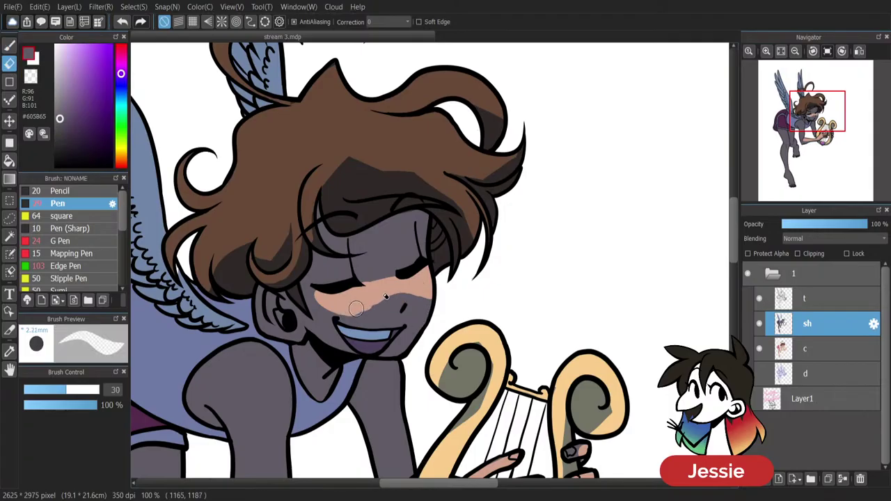
pyautogui.moveTo(424, 299); pyautogui.dragTo(427, 324)
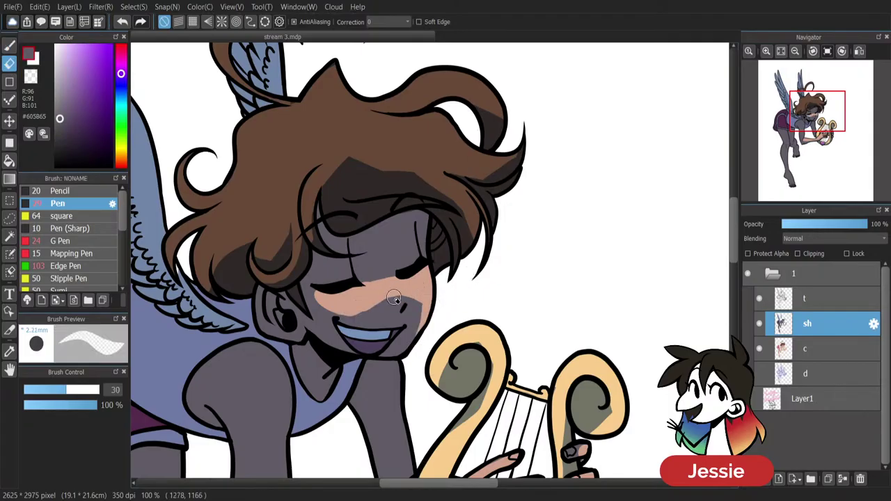
pyautogui.moveTo(381, 295)
pyautogui.mouseDown()
pyautogui.moveTo(432, 291)
pyautogui.moveTo(414, 299)
pyautogui.moveTo(421, 341)
pyautogui.mouseUp()
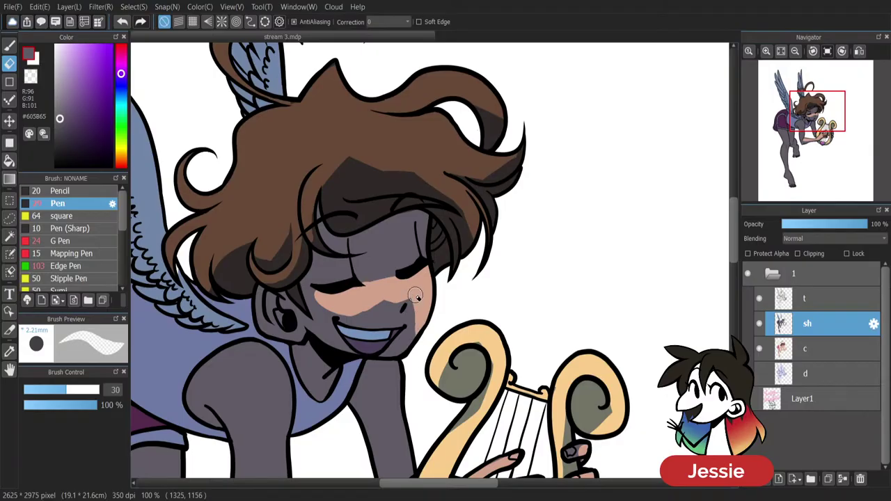
pyautogui.moveTo(415, 296)
pyautogui.mouseDown()
pyautogui.moveTo(413, 340)
pyautogui.moveTo(414, 326)
pyautogui.moveTo(422, 331)
pyautogui.moveTo(373, 210)
pyautogui.moveTo(392, 325)
pyautogui.moveTo(379, 308)
pyautogui.moveTo(411, 339)
pyautogui.mouseUp()
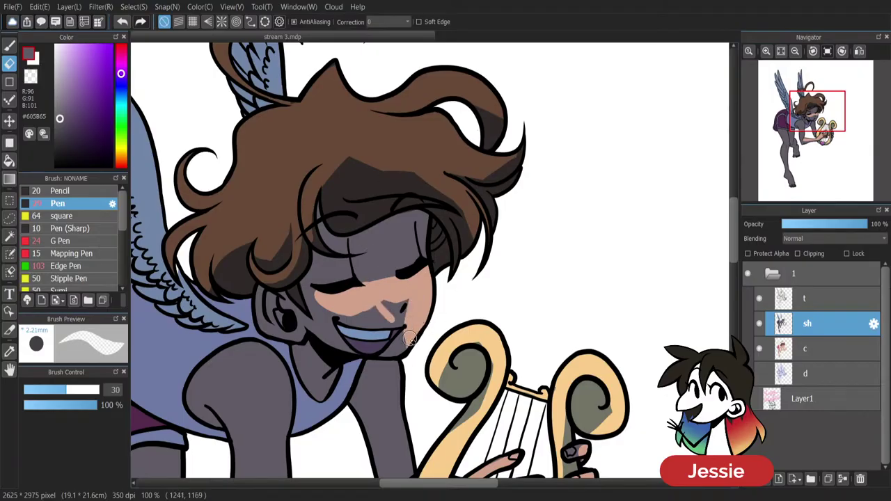
pyautogui.moveTo(381, 306)
pyautogui.mouseDown()
pyautogui.moveTo(396, 324)
pyautogui.moveTo(387, 298)
pyautogui.moveTo(409, 294)
pyautogui.moveTo(388, 255)
pyautogui.moveTo(374, 314)
pyautogui.moveTo(344, 318)
pyautogui.moveTo(390, 325)
pyautogui.mouseUp()
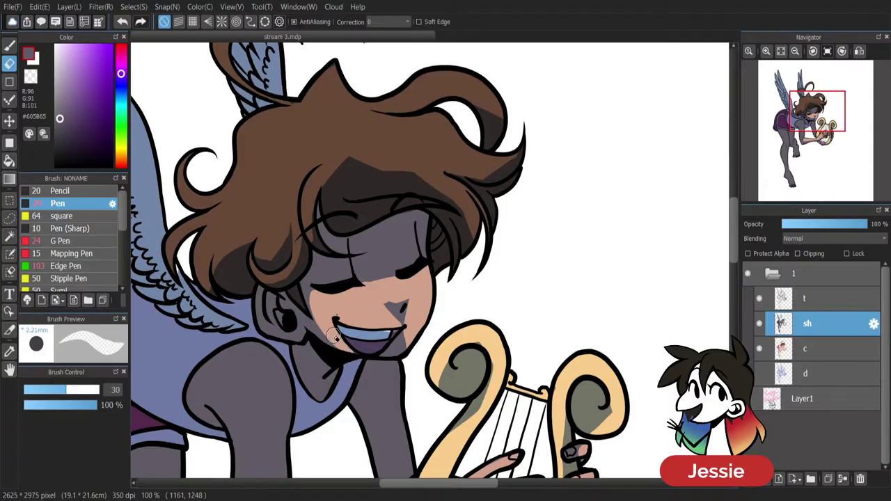
# Erase the shadow from the teeth, tongue and chin, and sample the mouth shadow colour #4E415E for touching up the mouth.
pyautogui.press('b')
pyautogui.press('e')
pyautogui.moveTo(338, 331); pyautogui.dragTo(393, 341)
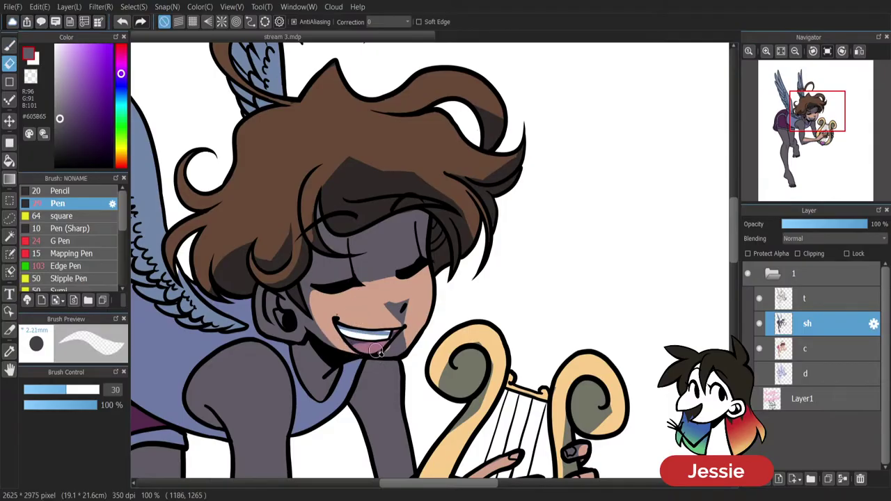
pyautogui.press('b')
pyautogui.press('e')
pyautogui.moveTo(399, 352)
pyautogui.mouseDown()
pyautogui.moveTo(404, 338)
pyautogui.moveTo(398, 352)
pyautogui.mouseUp()
pyautogui.press('b')
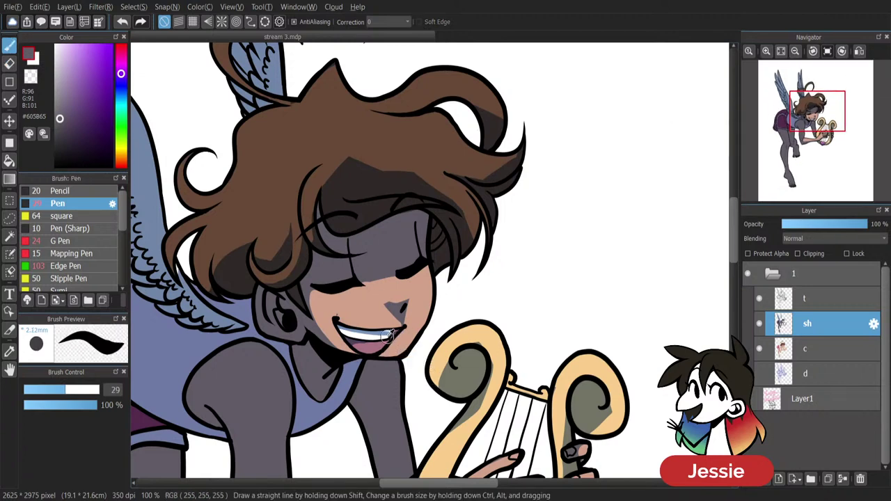
pyautogui.keyDown('alt'); pyautogui.click(385, 333); pyautogui.keyUp('alt')
pyautogui.keyDown('alt'); pyautogui.click(357, 338); pyautogui.keyUp('alt')
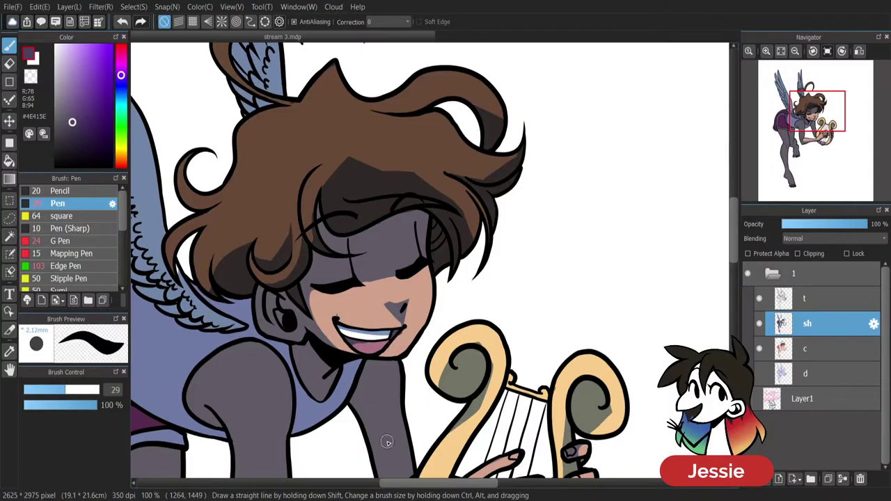
pyautogui.press('e')
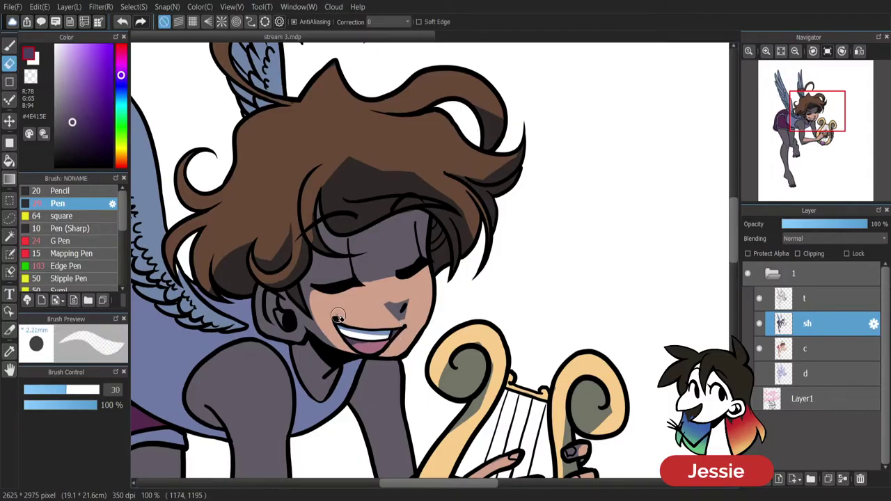
pyautogui.press('b')
pyautogui.scroll(-3, 376, 459)
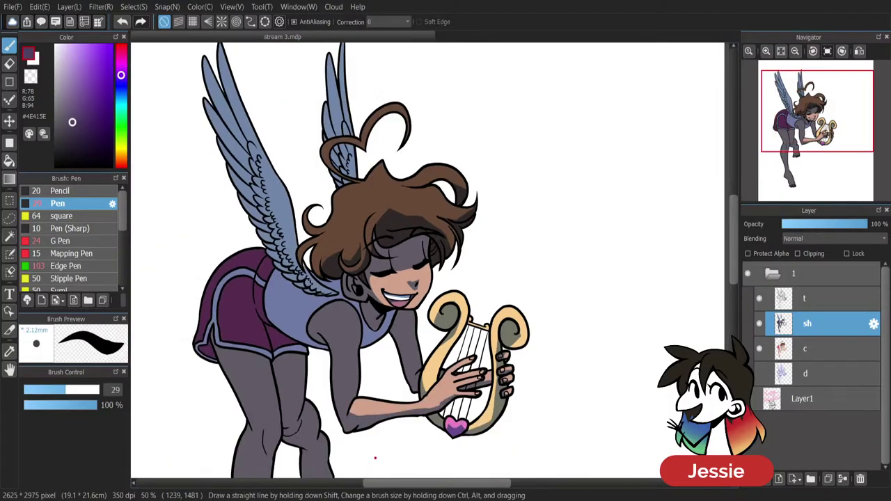
# Erase a lit patch up the nose bridge between the eyes, and touch up the nose shadow with the sampled skin shadow colour #605B65.
pyautogui.scroll(1, 376, 459)
pyautogui.press('e')
pyautogui.scroll(2, 376, 459)
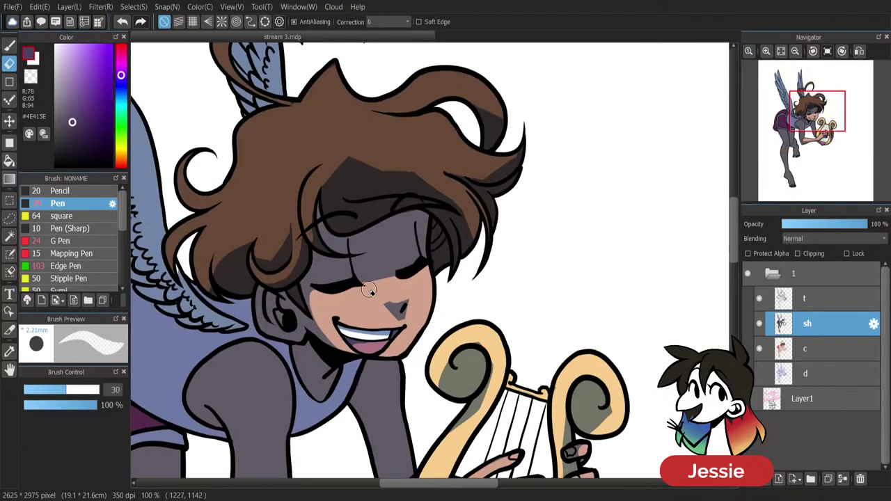
pyautogui.moveTo(377, 277); pyautogui.dragTo(380, 256)
pyautogui.press('p')
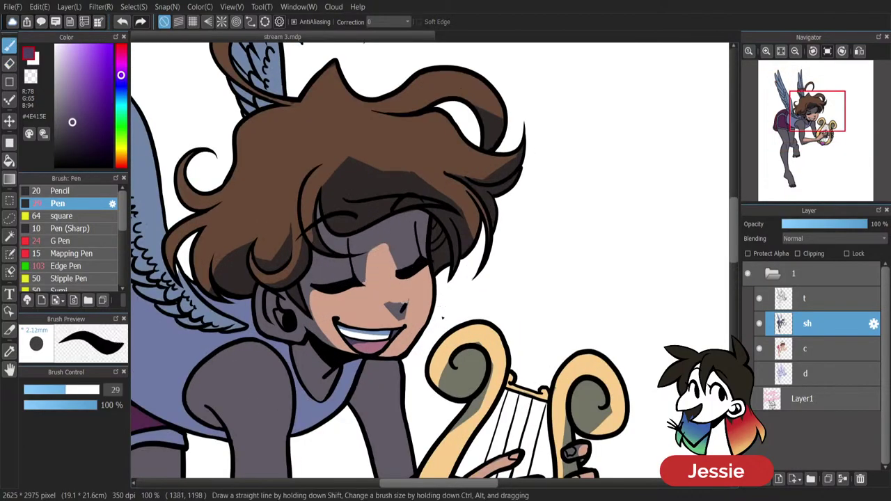
pyautogui.keyDown('alt'); pyautogui.click(404, 256); pyautogui.keyUp('alt')
pyautogui.moveTo(390, 305); pyautogui.dragTo(405, 302)
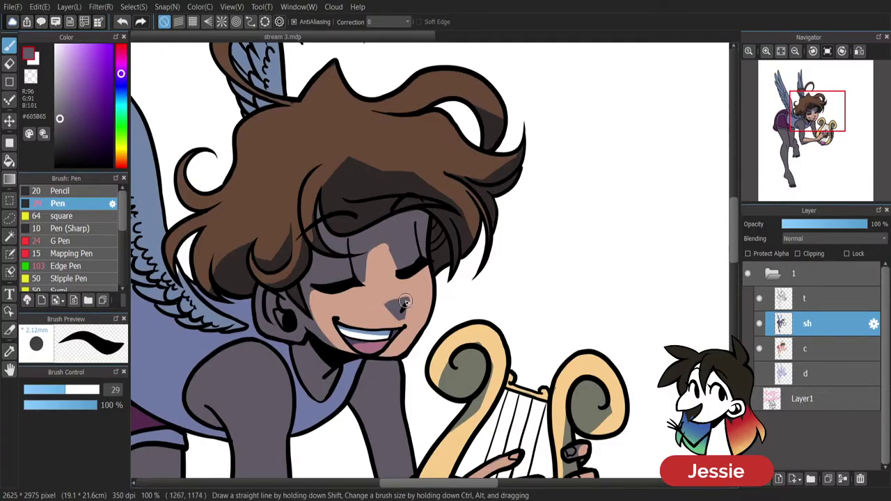
pyautogui.press('e')
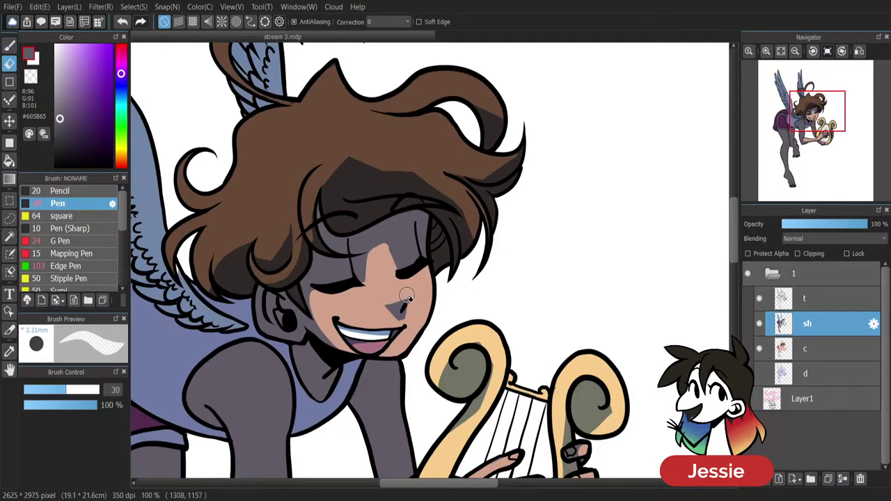
pyautogui.press('p')
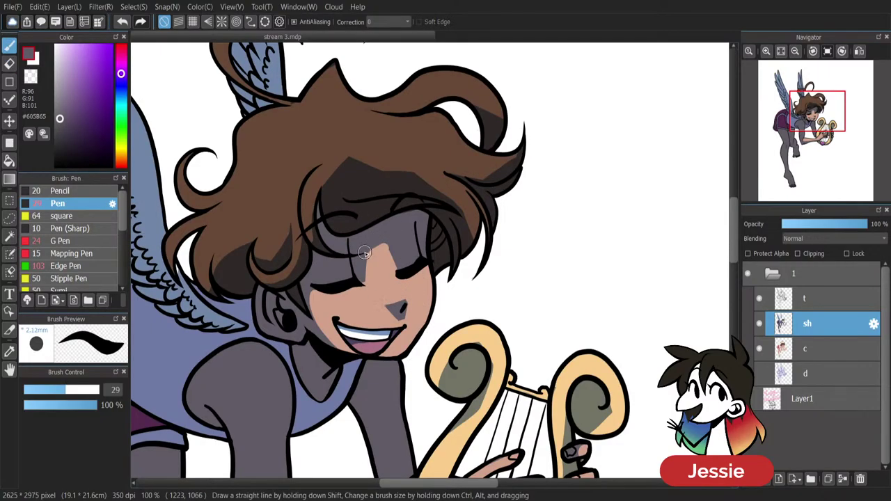
# Repaint the lit patch between the eyes with the skin shadow colour, leaving the nose bridge lit only below eye level.
pyautogui.moveTo(365, 253)
pyautogui.mouseDown()
pyautogui.moveTo(387, 251)
pyautogui.moveTo(396, 272)
pyautogui.moveTo(363, 241)
pyautogui.moveTo(374, 287)
pyautogui.mouseUp()
pyautogui.press('e')
pyautogui.press('b')
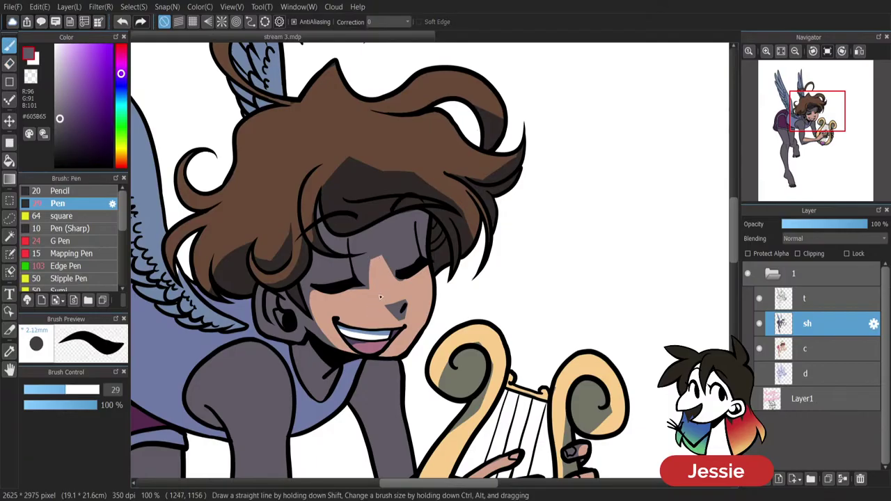
pyautogui.moveTo(365, 253); pyautogui.dragTo(426, 252)
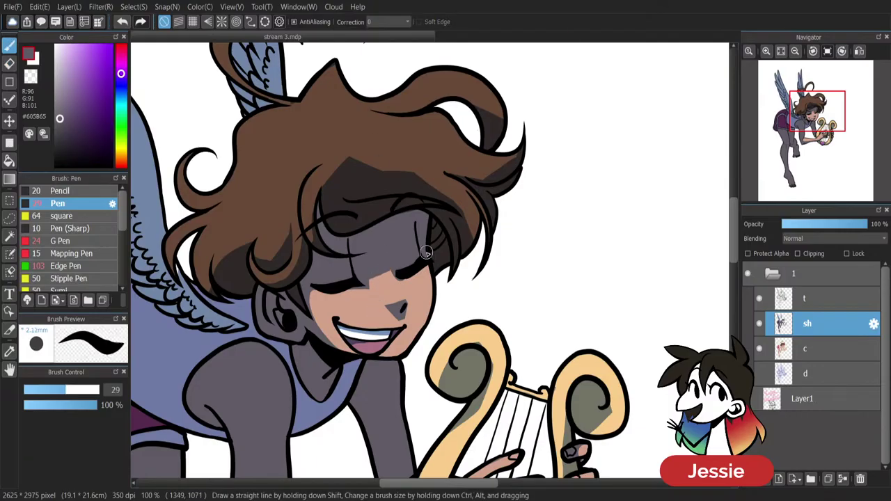
# Try erasing the shadow around both closed eyes, up to the brow on each side.
pyautogui.press('e')
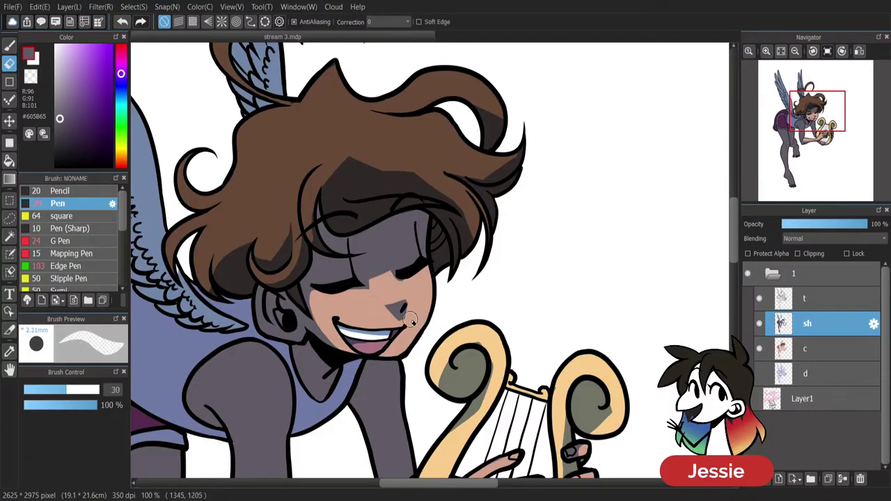
pyautogui.moveTo(412, 235)
pyautogui.mouseDown()
pyautogui.moveTo(402, 276)
pyautogui.moveTo(413, 254)
pyautogui.moveTo(410, 263)
pyautogui.moveTo(398, 271)
pyautogui.mouseUp()
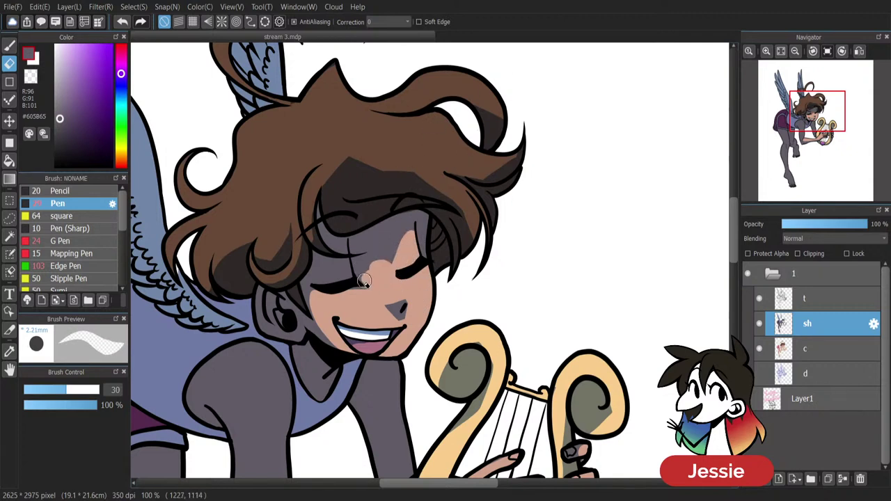
pyautogui.moveTo(368, 286)
pyautogui.mouseDown()
pyautogui.moveTo(331, 263)
pyautogui.moveTo(341, 276)
pyautogui.moveTo(332, 291)
pyautogui.mouseUp()
pyautogui.press('b')
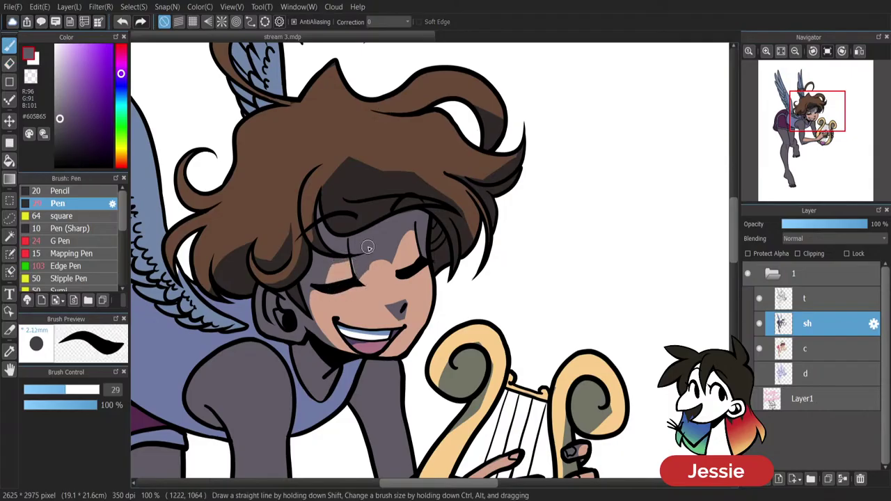
pyautogui.moveTo(393, 256); pyautogui.dragTo(428, 237)
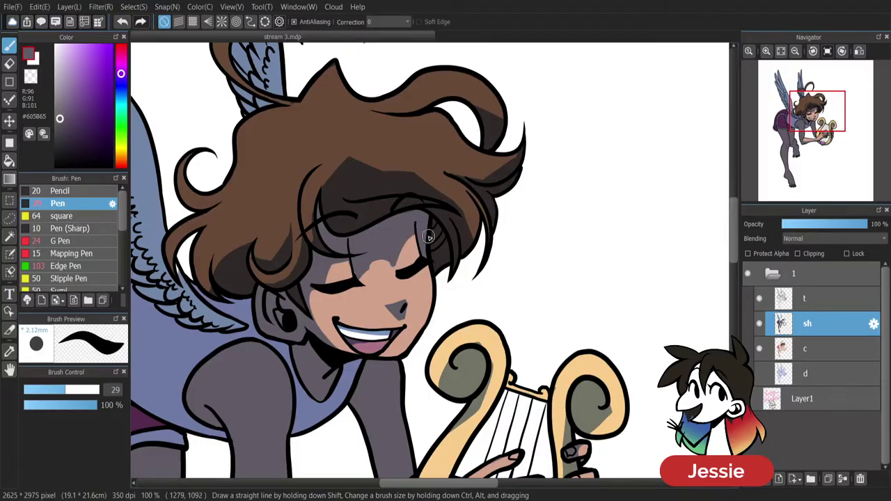
pyautogui.press('e')
pyautogui.moveTo(400, 267)
pyautogui.mouseDown()
pyautogui.moveTo(360, 285)
pyautogui.moveTo(364, 245)
pyautogui.moveTo(345, 264)
pyautogui.mouseUp()
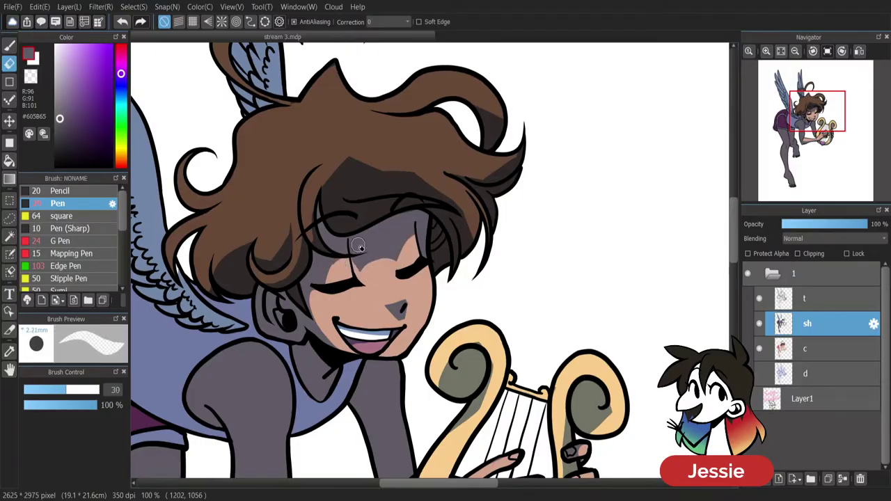
pyautogui.moveTo(341, 268); pyautogui.dragTo(318, 281)
# Repaint the skin shadow across the forehead, both eyelids and the temple beside the ear.
pyautogui.press('b')
pyautogui.press('e')
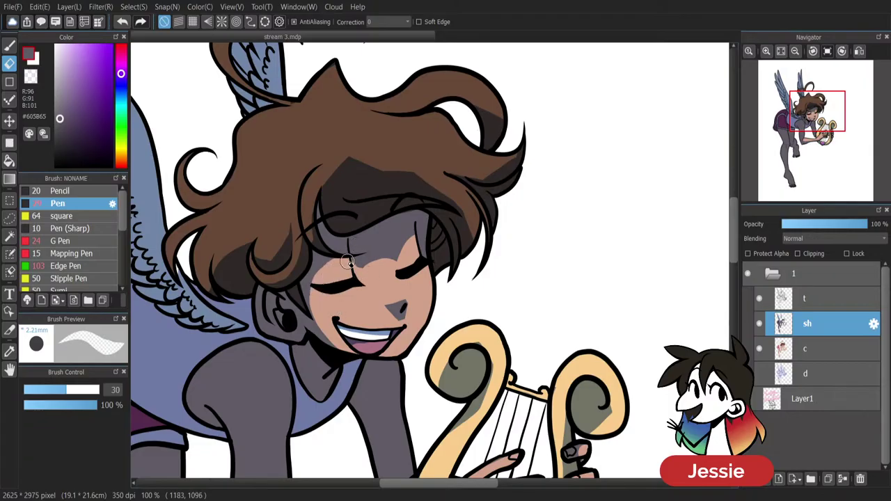
pyautogui.press('b')
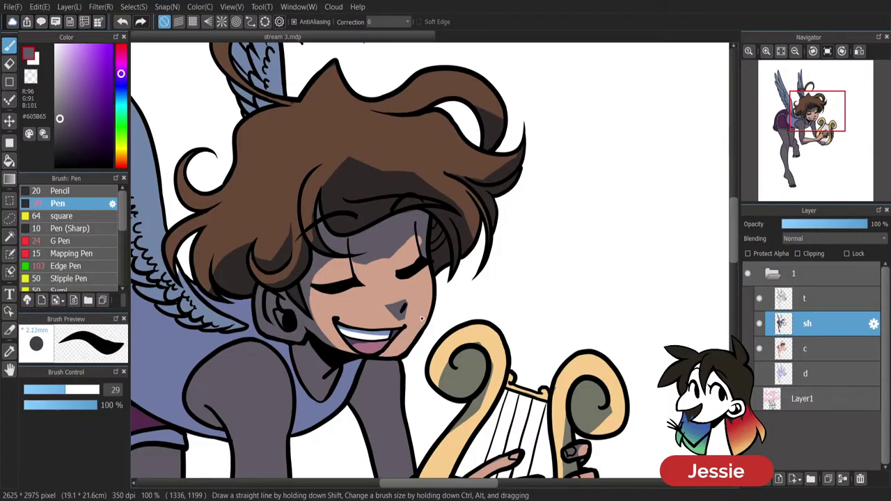
pyautogui.moveTo(419, 230); pyautogui.dragTo(421, 242)
pyautogui.moveTo(354, 259); pyautogui.dragTo(414, 230)
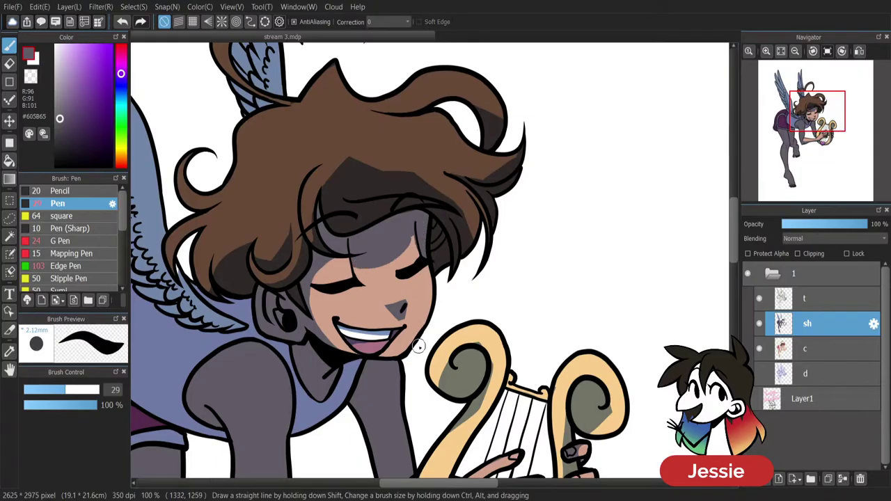
pyautogui.moveTo(310, 307)
pyautogui.mouseDown()
pyautogui.moveTo(446, 252)
pyautogui.moveTo(394, 273)
pyautogui.moveTo(419, 267)
pyautogui.moveTo(400, 254)
pyautogui.moveTo(414, 241)
pyautogui.moveTo(339, 271)
pyautogui.mouseUp()
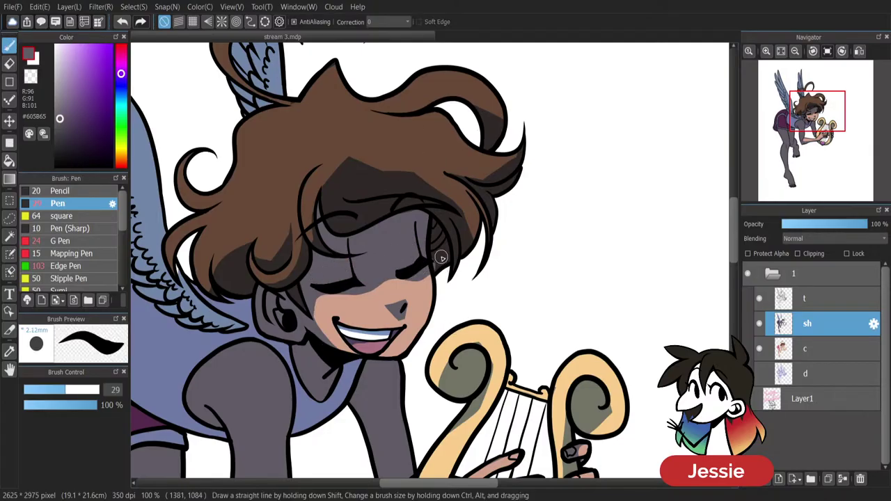
# Sample the hair shadow colour #2F2928 beside the face, and erase the shadow from the earlobe and lower ear.
pyautogui.keyDown('alt'); pyautogui.click(442, 258); pyautogui.keyUp('alt')
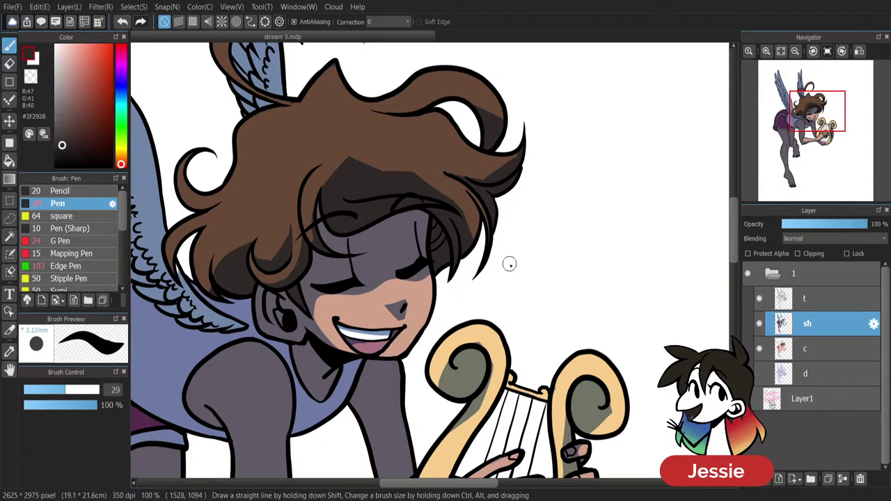
pyautogui.press('e')
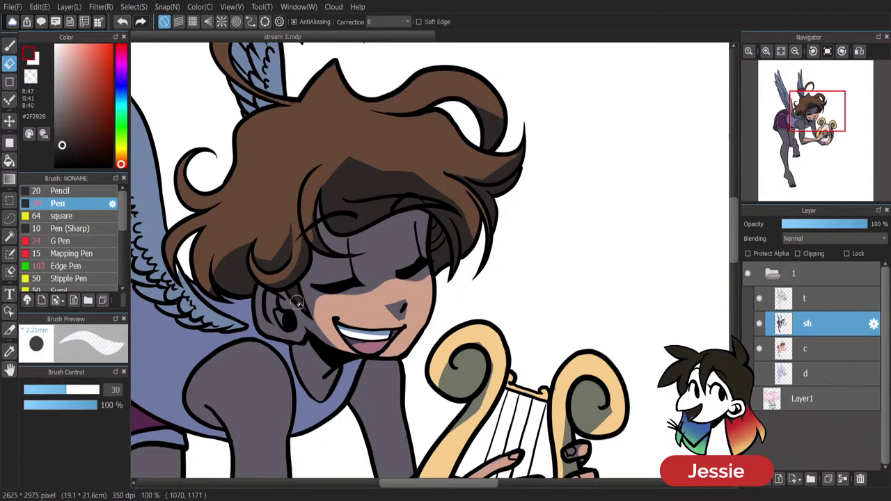
pyautogui.moveTo(297, 337)
pyautogui.mouseDown()
pyautogui.moveTo(278, 326)
pyautogui.moveTo(272, 332)
pyautogui.mouseUp()
pyautogui.press('b')
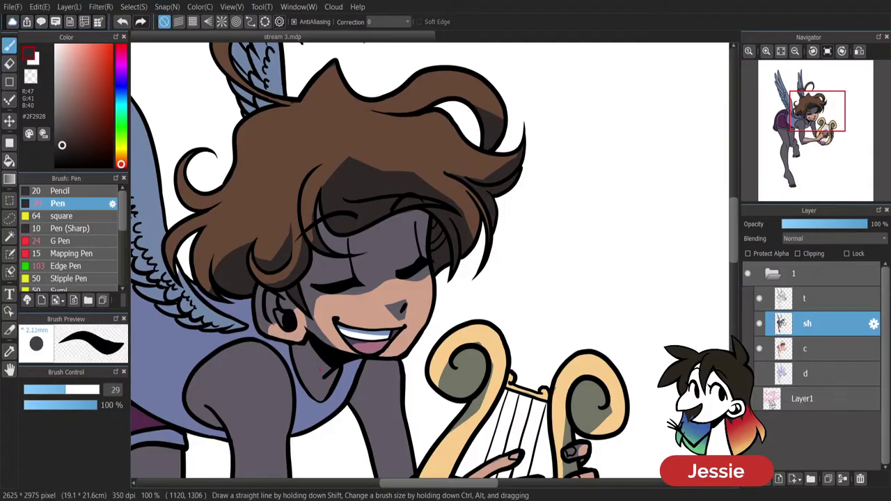
# Erase a lit strip down the front of the far arm, undo the last stroke, and sample the skin shadow colour #605B65.
pyautogui.hotkey('ctrl', '-')
pyautogui.hotkey('ctrl', '-')
pyautogui.hotkey('ctrl', '-')
pyautogui.hotkey('ctrl', '+')
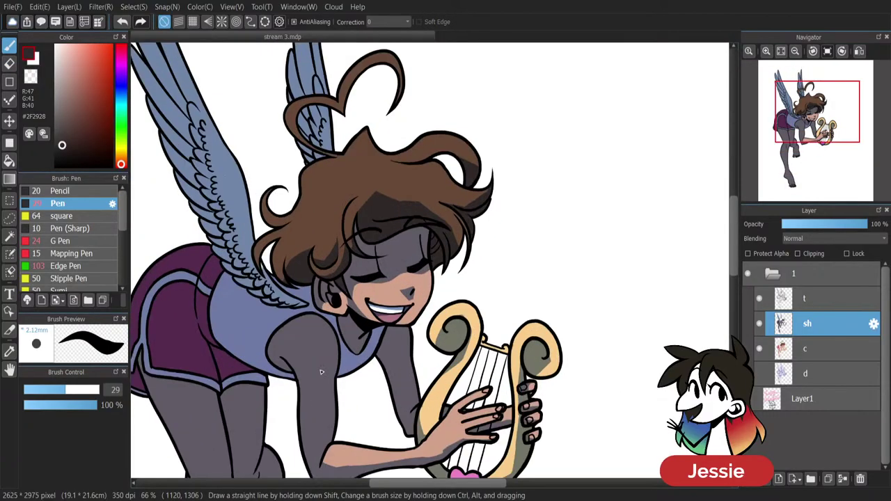
pyautogui.press('e')
pyautogui.moveTo(396, 330)
pyautogui.mouseDown()
pyautogui.moveTo(412, 402)
pyautogui.moveTo(412, 360)
pyautogui.moveTo(414, 397)
pyautogui.moveTo(405, 336)
pyautogui.moveTo(398, 356)
pyautogui.moveTo(408, 411)
pyautogui.moveTo(439, 369)
pyautogui.moveTo(403, 412)
pyautogui.moveTo(401, 396)
pyautogui.moveTo(411, 422)
pyautogui.moveTo(427, 382)
pyautogui.moveTo(426, 395)
pyautogui.moveTo(396, 393)
pyautogui.moveTo(413, 413)
pyautogui.mouseUp()
pyautogui.press('b')
pyautogui.hotkey('ctrl', 'z')
pyautogui.keyDown('alt'); pyautogui.click(397, 393); pyautogui.keyUp('alt')
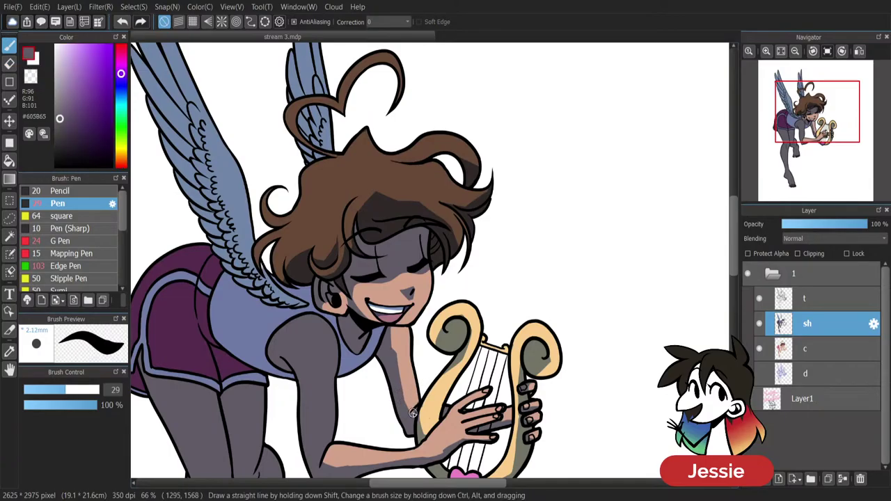
# Erase the shadow down the front of the near arm from shoulder to elbow, keeping a shadow along its back edge.
pyautogui.moveTo(734, 266); pyautogui.dragTo(734, 283)
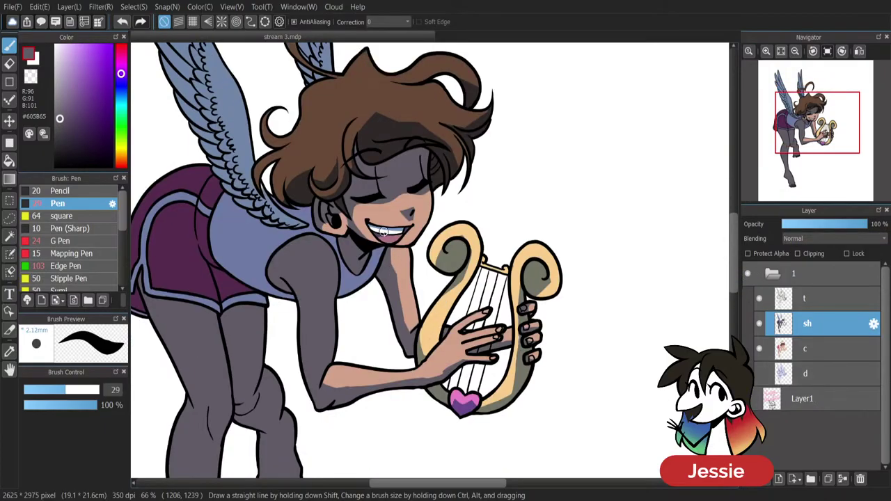
pyautogui.press('e')
pyautogui.moveTo(322, 236)
pyautogui.mouseDown()
pyautogui.moveTo(301, 268)
pyautogui.moveTo(321, 287)
pyautogui.moveTo(306, 318)
pyautogui.moveTo(317, 375)
pyautogui.moveTo(327, 297)
pyautogui.moveTo(333, 314)
pyautogui.mouseUp()
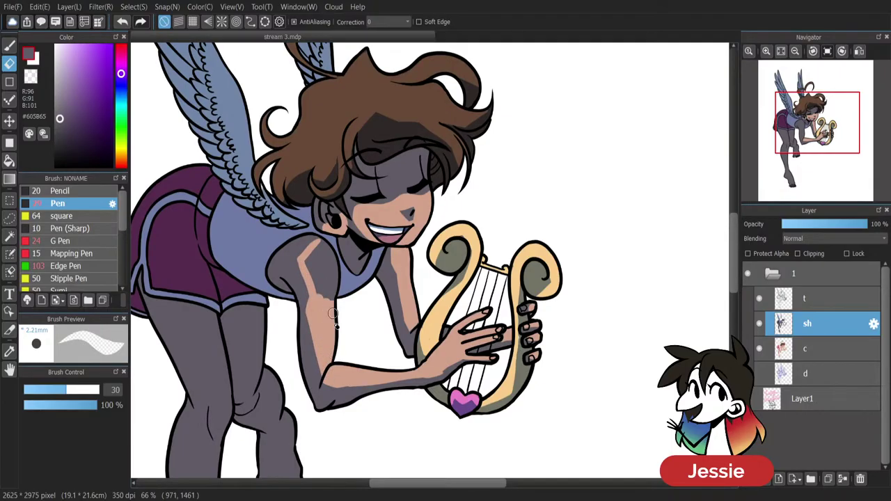
pyautogui.moveTo(312, 257)
pyautogui.mouseDown()
pyautogui.moveTo(325, 296)
pyautogui.moveTo(327, 273)
pyautogui.mouseUp()
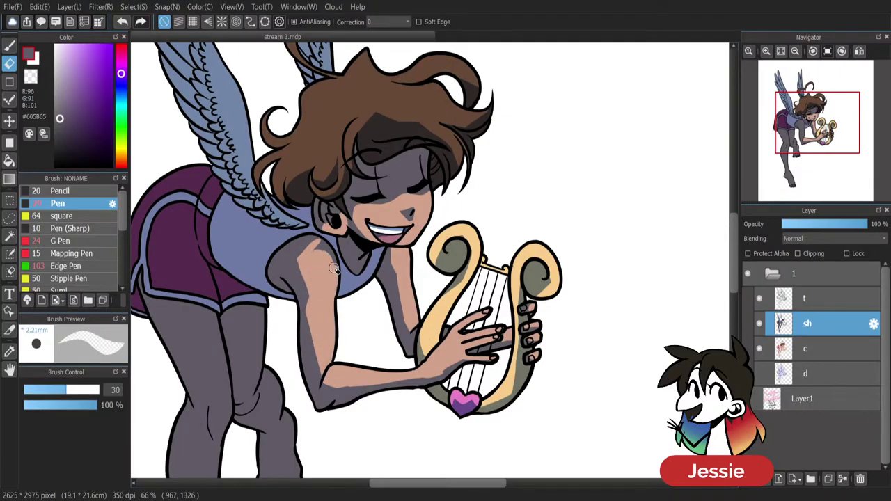
pyautogui.press('b')
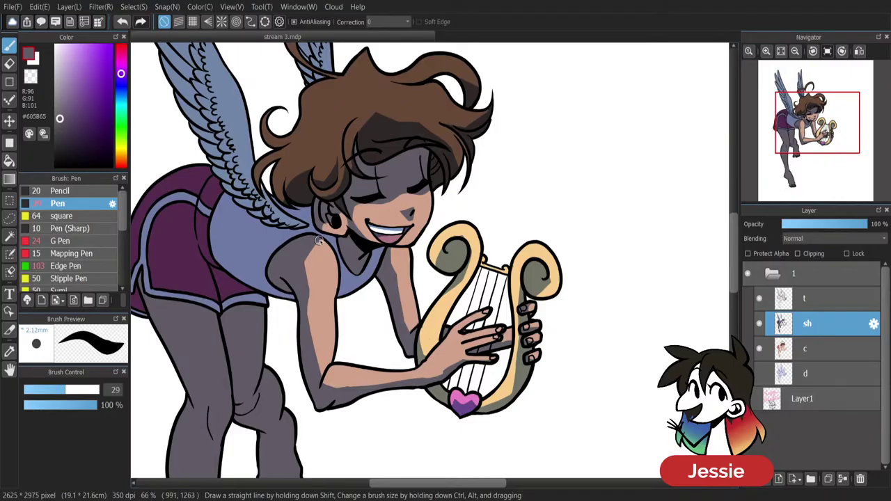
# Erase the shadow from the top of the near shoulder and from the shirt edge between the shoulder and hair.
pyautogui.scroll(-2, 376, 307)
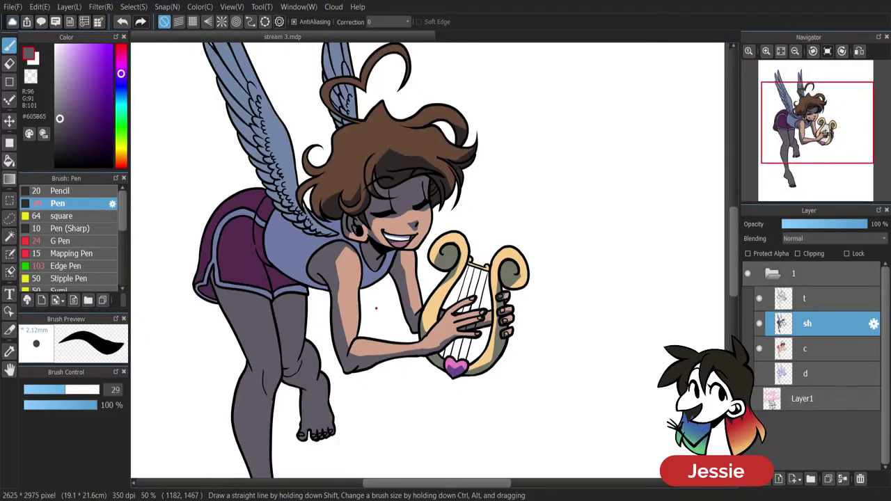
pyautogui.scroll(2, 376, 307)
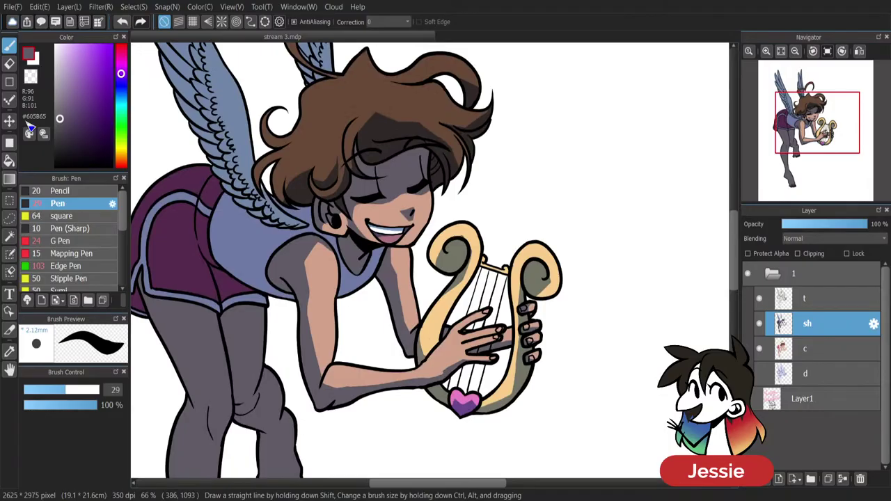
pyautogui.click(30, 78)
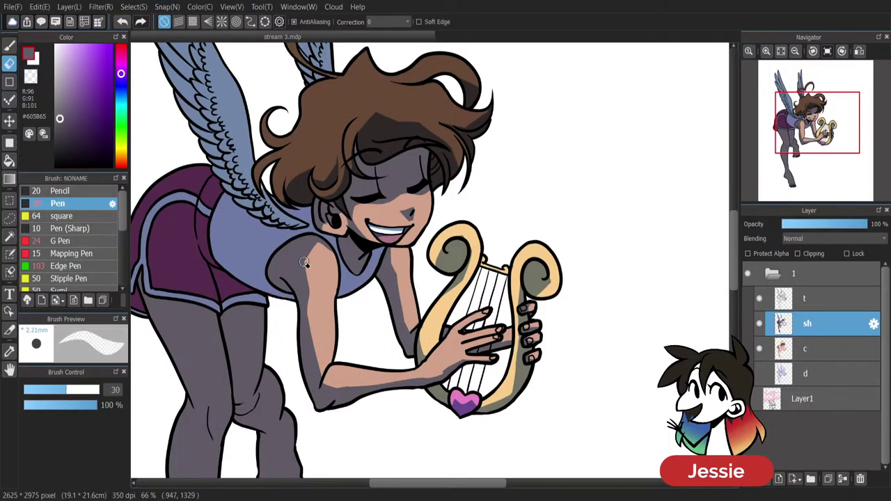
pyautogui.moveTo(305, 259)
pyautogui.mouseDown()
pyautogui.moveTo(313, 240)
pyautogui.moveTo(313, 249)
pyautogui.mouseUp()
pyautogui.moveTo(302, 233)
pyautogui.mouseDown()
pyautogui.moveTo(275, 247)
pyautogui.moveTo(309, 231)
pyautogui.moveTo(327, 240)
pyautogui.moveTo(341, 229)
pyautogui.mouseUp()
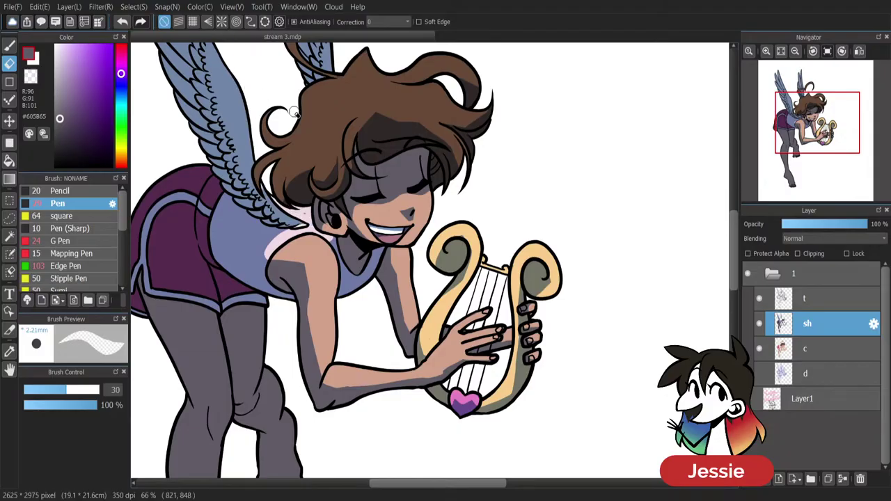
# Erase the shadow from the two longest upper feathers of the near wing.
pyautogui.scroll(3, 736, 249)
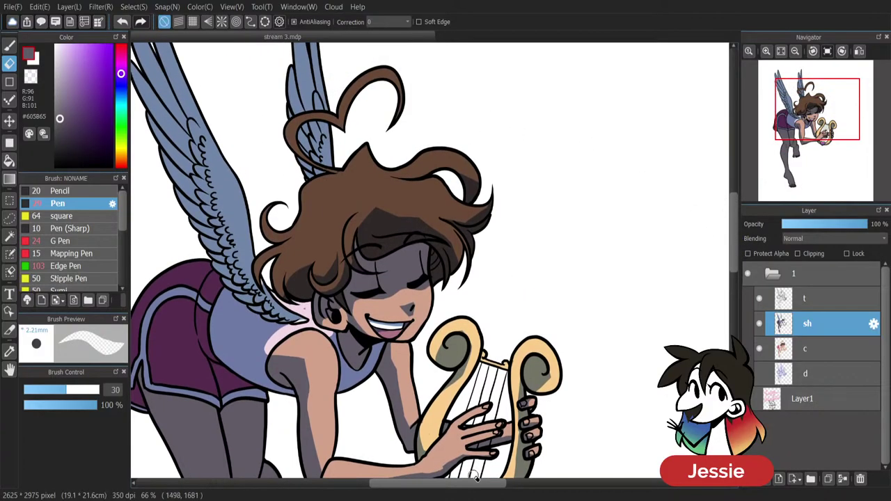
pyautogui.moveTo(474, 483); pyautogui.dragTo(451, 482)
pyautogui.moveTo(735, 213); pyautogui.dragTo(735, 201)
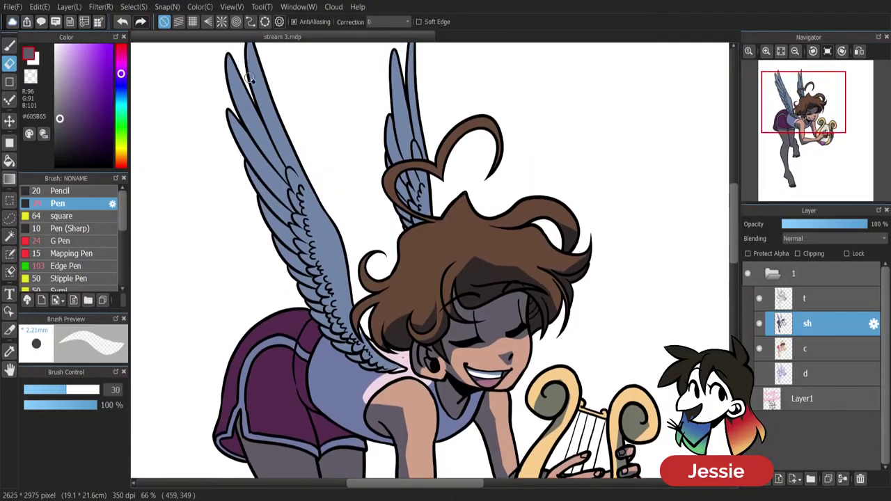
pyautogui.moveTo(250, 78); pyautogui.dragTo(292, 158)
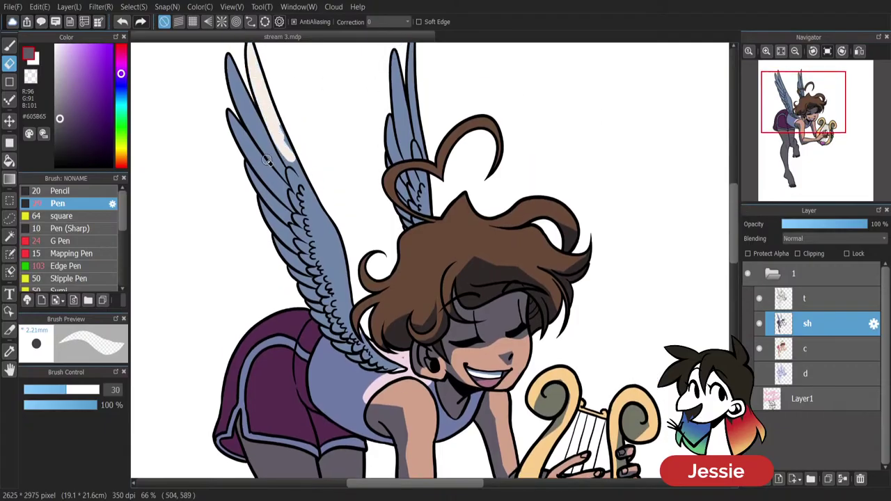
pyautogui.moveTo(229, 58)
pyautogui.mouseDown()
pyautogui.moveTo(260, 128)
pyautogui.moveTo(313, 194)
pyautogui.mouseUp()
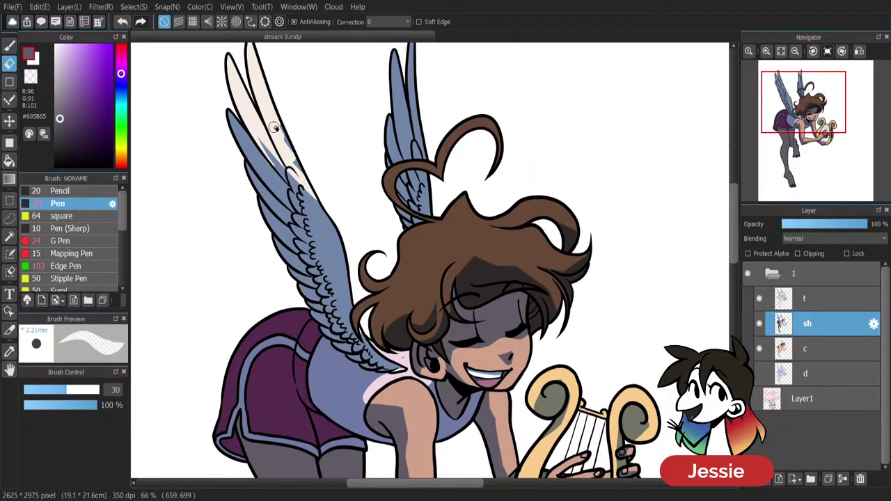
pyautogui.moveTo(275, 127)
pyautogui.mouseDown()
pyautogui.moveTo(314, 192)
pyautogui.moveTo(290, 152)
pyautogui.moveTo(260, 140)
pyautogui.moveTo(319, 214)
pyautogui.moveTo(262, 136)
pyautogui.moveTo(299, 181)
pyautogui.mouseUp()
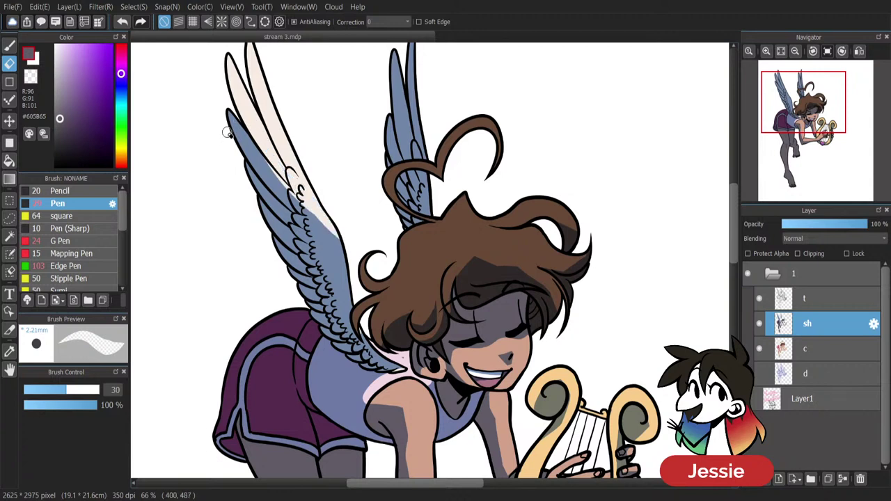
# Erase the shadow from the near wing's third feather, its front edge down to the base, and the feather tips along its back edge.
pyautogui.moveTo(250, 164)
pyautogui.mouseDown()
pyautogui.moveTo(235, 129)
pyautogui.moveTo(306, 200)
pyautogui.mouseUp()
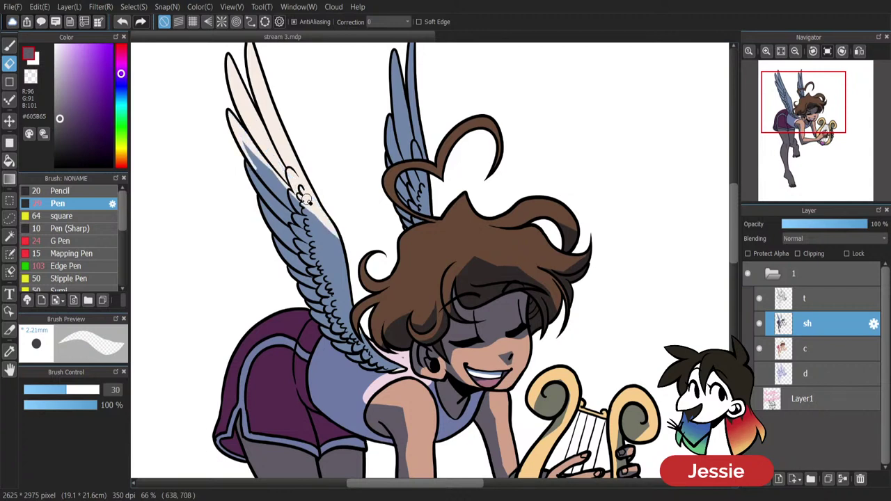
pyautogui.moveTo(270, 162); pyautogui.dragTo(341, 228)
pyautogui.moveTo(315, 200)
pyautogui.mouseDown()
pyautogui.moveTo(343, 264)
pyautogui.moveTo(341, 232)
pyautogui.moveTo(345, 261)
pyautogui.moveTo(330, 230)
pyautogui.moveTo(350, 312)
pyautogui.moveTo(329, 233)
pyautogui.mouseUp()
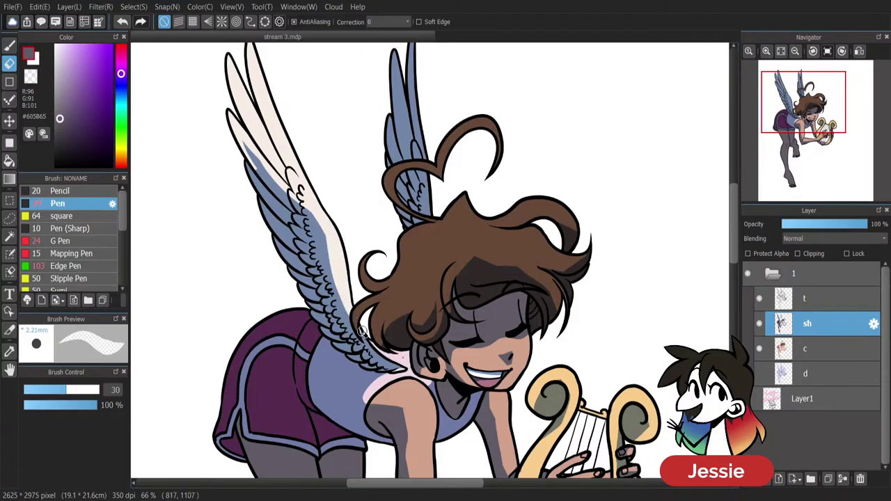
pyautogui.moveTo(362, 332)
pyautogui.mouseDown()
pyautogui.moveTo(382, 360)
pyautogui.moveTo(402, 367)
pyautogui.mouseUp()
pyautogui.moveTo(242, 164); pyautogui.dragTo(278, 216)
pyautogui.moveTo(278, 247); pyautogui.dragTo(294, 268)
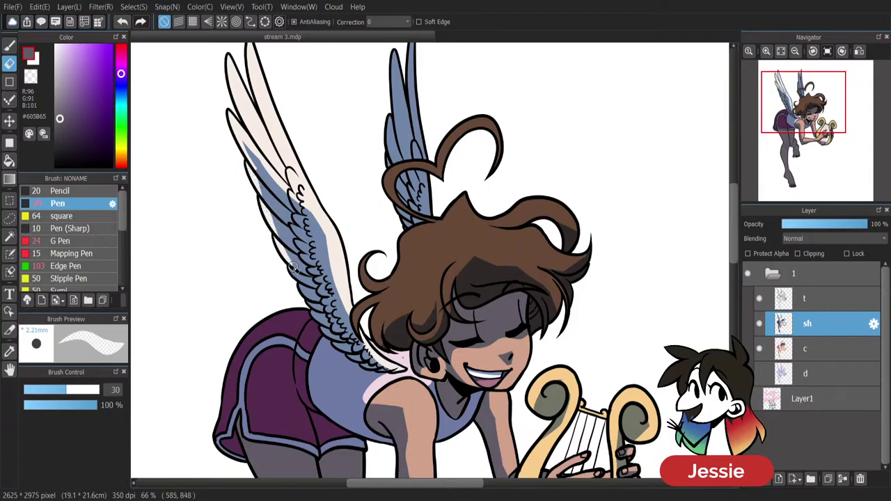
# Erase the shadow from the upper back of the shirt below the wing, and touch up the shadow edge with sampled colour #6F7AA5.
pyautogui.scroll(-3, 354, 113)
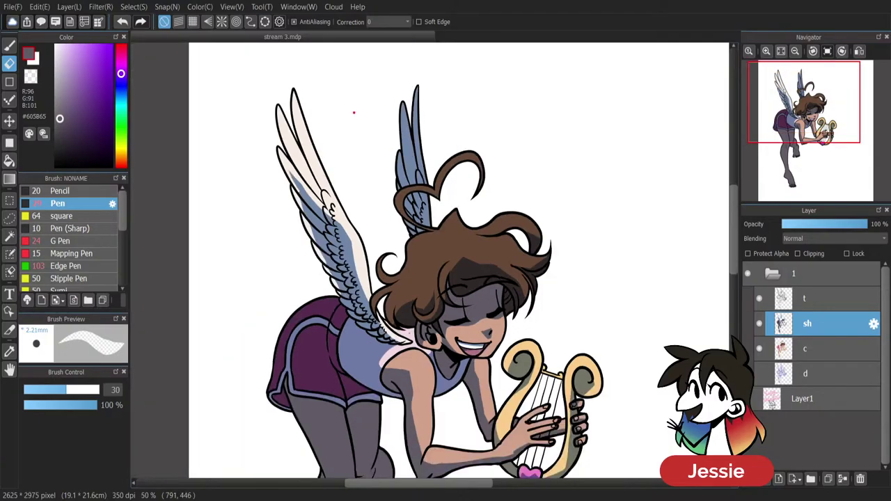
pyautogui.scroll(3, 357, 116)
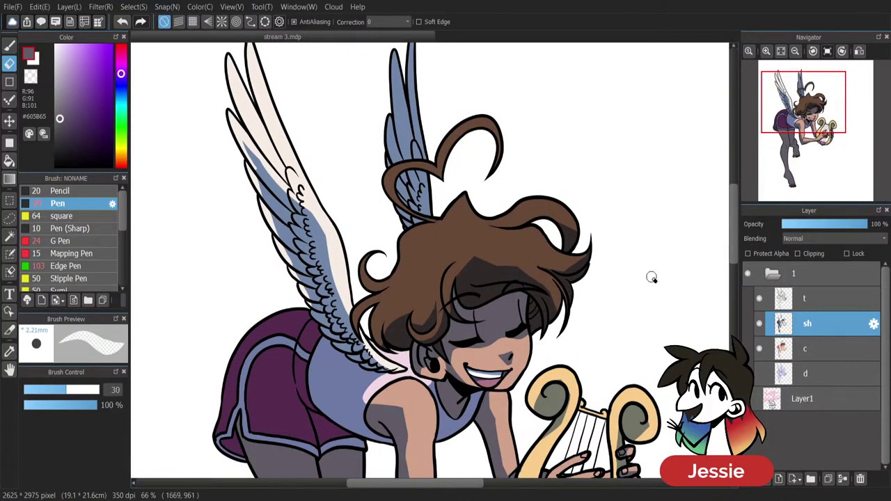
pyautogui.scroll(-2, 728, 255)
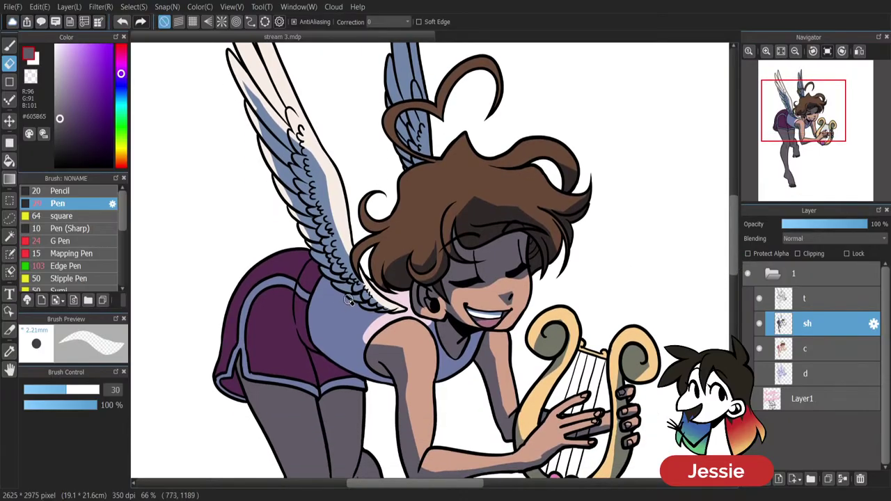
pyautogui.moveTo(340, 265)
pyautogui.mouseDown()
pyautogui.moveTo(311, 321)
pyautogui.moveTo(331, 340)
pyautogui.moveTo(336, 306)
pyautogui.mouseUp()
pyautogui.moveTo(328, 286)
pyautogui.mouseDown()
pyautogui.moveTo(319, 322)
pyautogui.moveTo(327, 293)
pyautogui.mouseUp()
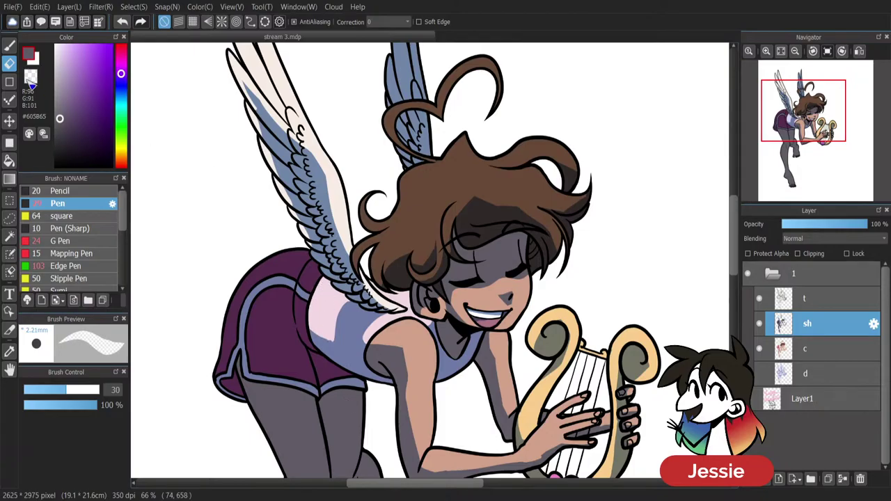
pyautogui.click(9, 45)
pyautogui.rightClick(360, 318)
pyautogui.moveTo(345, 309); pyautogui.dragTo(333, 344)
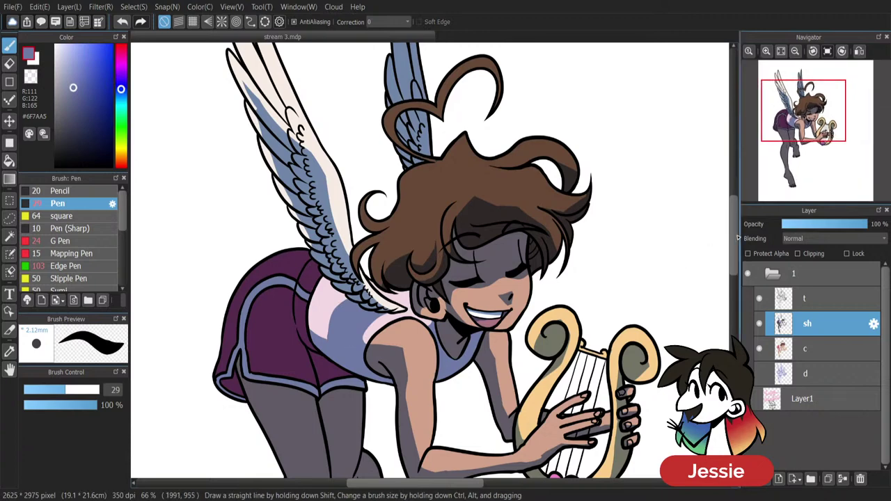
# Erase all of the shadow from the far wing.
pyautogui.moveTo(735, 243); pyautogui.dragTo(739, 227)
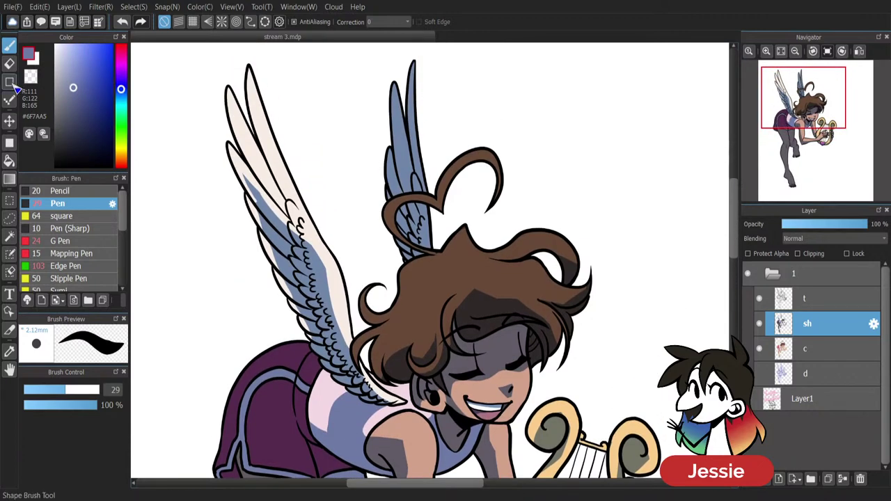
pyautogui.press('e')
pyautogui.moveTo(387, 156)
pyautogui.mouseDown()
pyautogui.moveTo(398, 264)
pyautogui.moveTo(409, 258)
pyautogui.moveTo(394, 87)
pyautogui.moveTo(410, 67)
pyautogui.moveTo(408, 186)
pyautogui.moveTo(426, 202)
pyautogui.mouseUp()
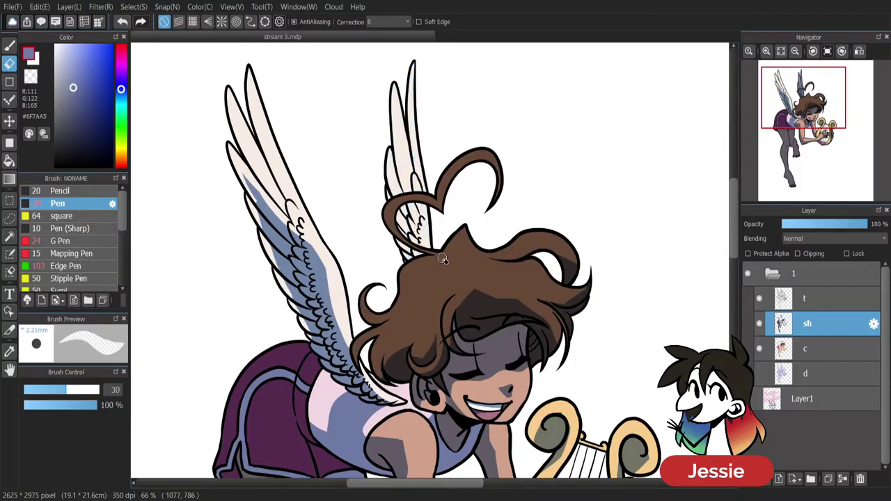
# Erase the shadow from the upper part of the shorts and their curved trim, and sample the wing shadow colour #7186A7.
pyautogui.moveTo(734, 241); pyautogui.dragTo(735, 264)
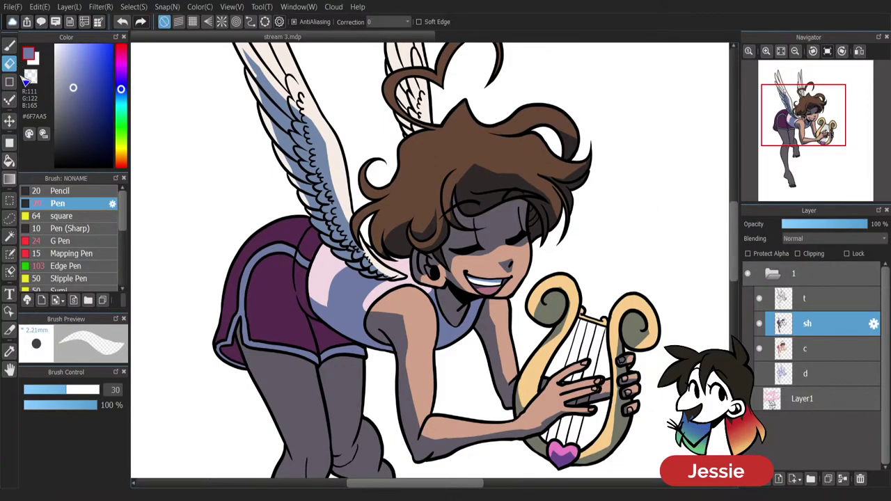
pyautogui.moveTo(306, 287)
pyautogui.mouseDown()
pyautogui.moveTo(260, 229)
pyautogui.moveTo(272, 253)
pyautogui.moveTo(235, 273)
pyautogui.moveTo(253, 241)
pyautogui.moveTo(299, 215)
pyautogui.moveTo(275, 244)
pyautogui.moveTo(294, 249)
pyautogui.moveTo(304, 220)
pyautogui.mouseUp()
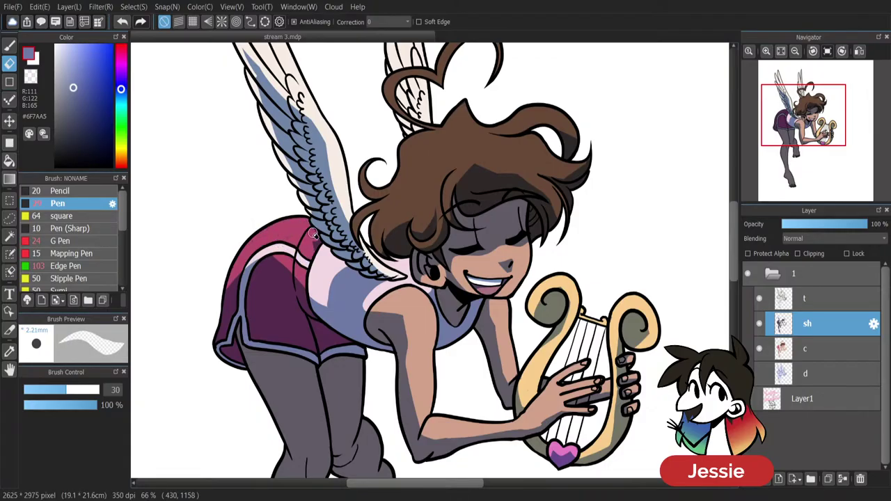
pyautogui.press('b')
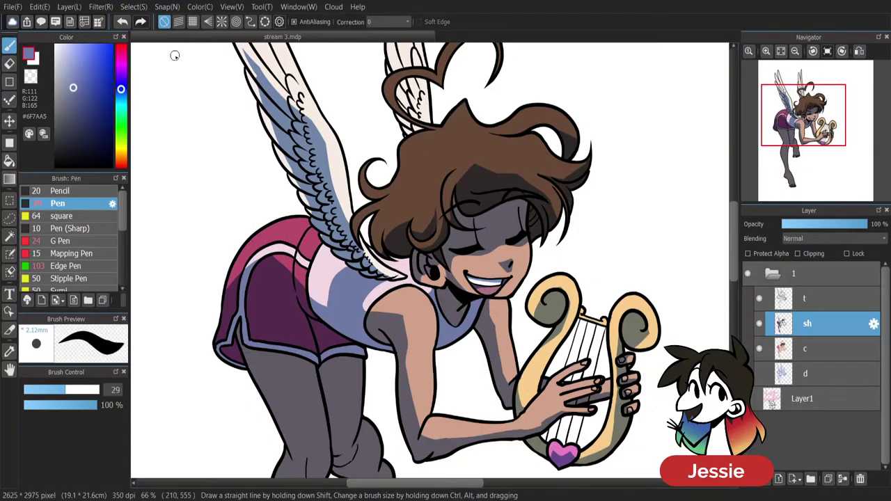
pyautogui.keyDown('alt'); pyautogui.click(324, 235); pyautogui.keyUp('alt')
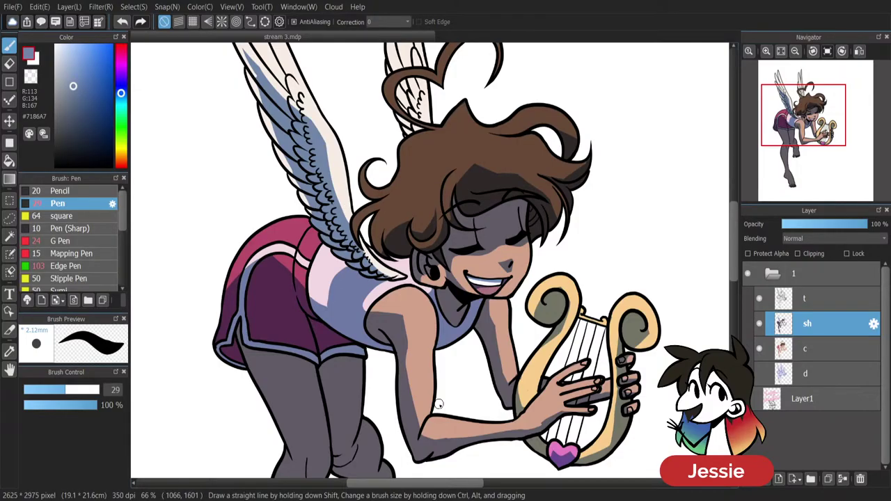
# Undo a trial erasure on the back of the shorts, and erase the standing leg's shadow from outer thigh to toes, keeping the inner leg and heel shaded.
pyautogui.scroll(-1, 439, 404)
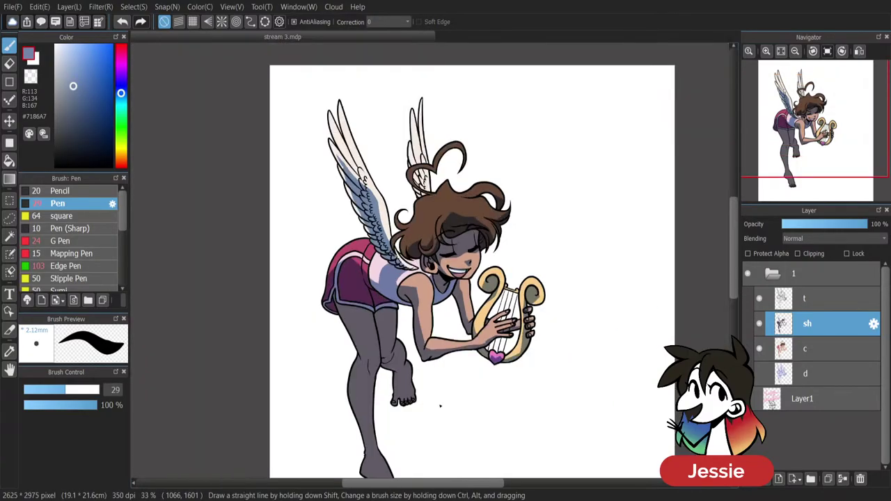
pyautogui.hotkey('ctrl', '+')
pyautogui.moveTo(734, 235); pyautogui.dragTo(735, 262)
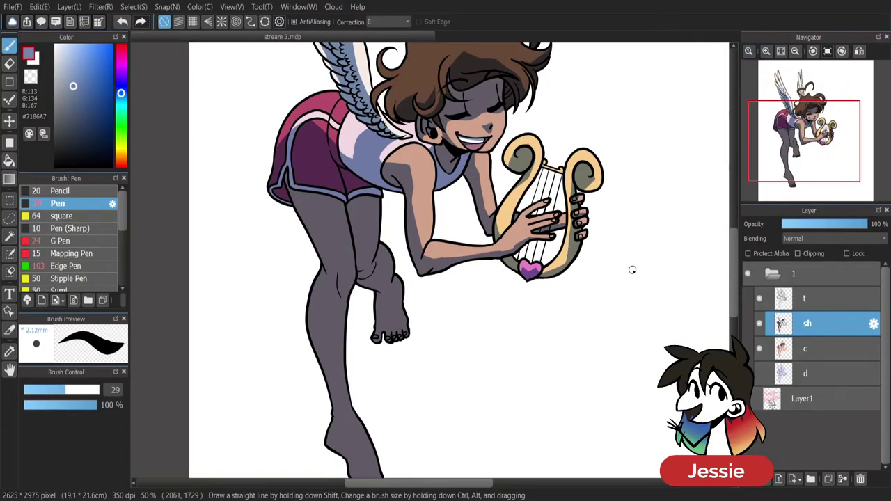
pyautogui.click(9, 63)
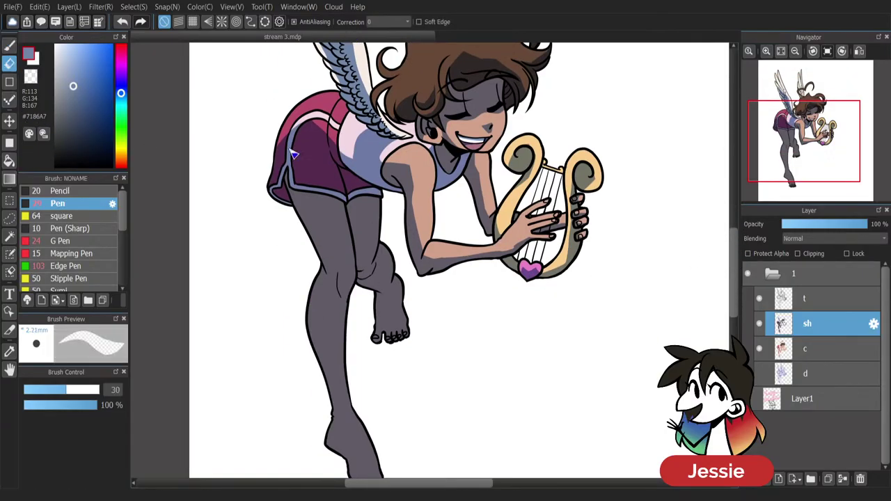
pyautogui.moveTo(285, 127); pyautogui.dragTo(269, 184)
pyautogui.hotkey('ctrl', 'z')
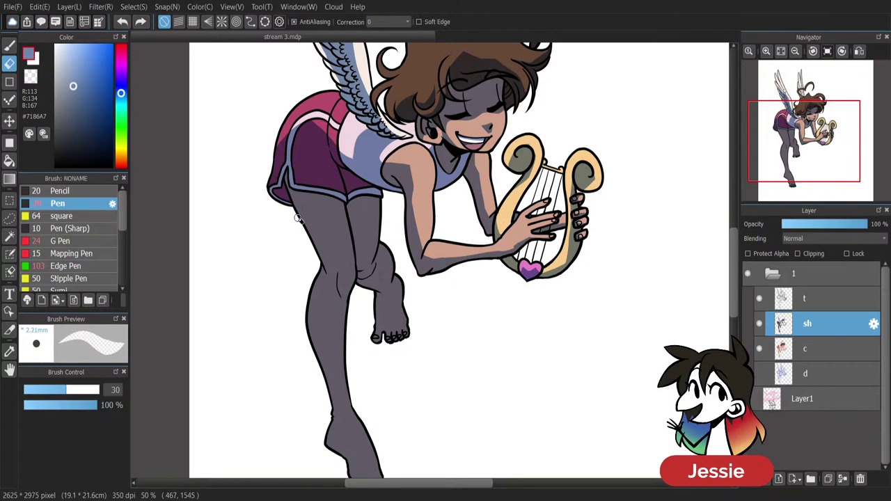
pyautogui.moveTo(300, 217)
pyautogui.mouseDown()
pyautogui.moveTo(324, 239)
pyautogui.moveTo(302, 218)
pyautogui.moveTo(328, 230)
pyautogui.moveTo(335, 268)
pyautogui.moveTo(303, 334)
pyautogui.moveTo(328, 272)
pyautogui.moveTo(315, 235)
pyautogui.moveTo(322, 247)
pyautogui.moveTo(325, 236)
pyautogui.moveTo(293, 183)
pyautogui.moveTo(299, 217)
pyautogui.moveTo(338, 237)
pyautogui.moveTo(335, 254)
pyautogui.moveTo(331, 232)
pyautogui.moveTo(346, 210)
pyautogui.moveTo(312, 347)
pyautogui.mouseUp()
pyautogui.scroll(-3, 720, 256)
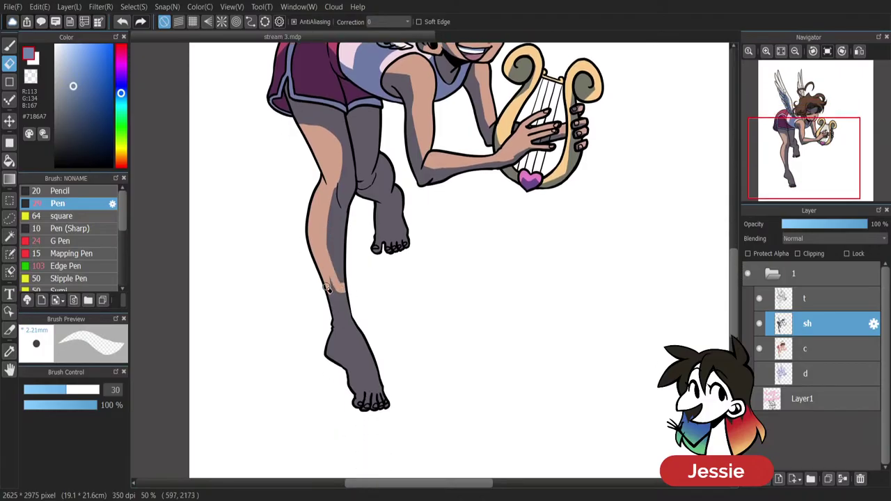
pyautogui.moveTo(337, 298)
pyautogui.mouseDown()
pyautogui.moveTo(329, 278)
pyautogui.moveTo(331, 341)
pyautogui.moveTo(339, 325)
pyautogui.moveTo(351, 349)
pyautogui.moveTo(344, 299)
pyautogui.mouseUp()
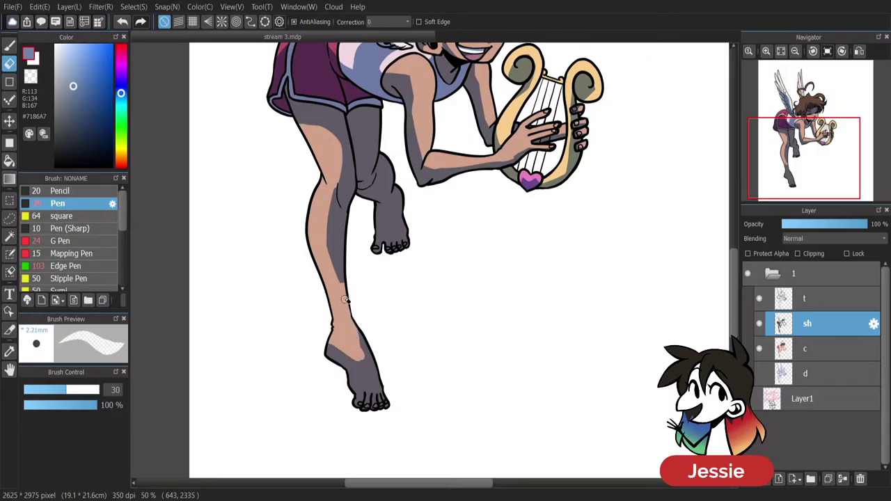
pyautogui.moveTo(347, 352)
pyautogui.mouseDown()
pyautogui.moveTo(362, 391)
pyautogui.moveTo(372, 391)
pyautogui.moveTo(355, 335)
pyautogui.moveTo(368, 343)
pyautogui.moveTo(345, 347)
pyautogui.moveTo(361, 330)
pyautogui.moveTo(362, 398)
pyautogui.mouseUp()
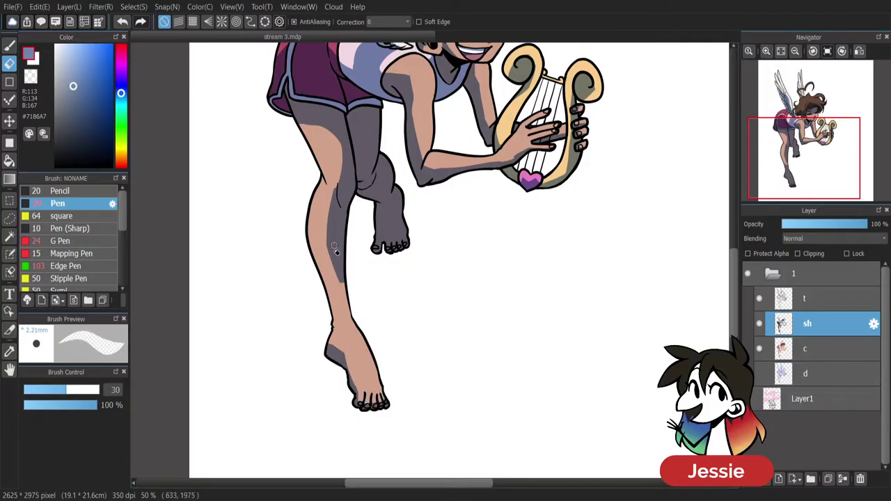
# Erase the remaining shadow from the inner calf and knee of the standing leg.
pyautogui.moveTo(334, 249); pyautogui.dragTo(354, 294)
pyautogui.moveTo(354, 211); pyautogui.dragTo(346, 305)
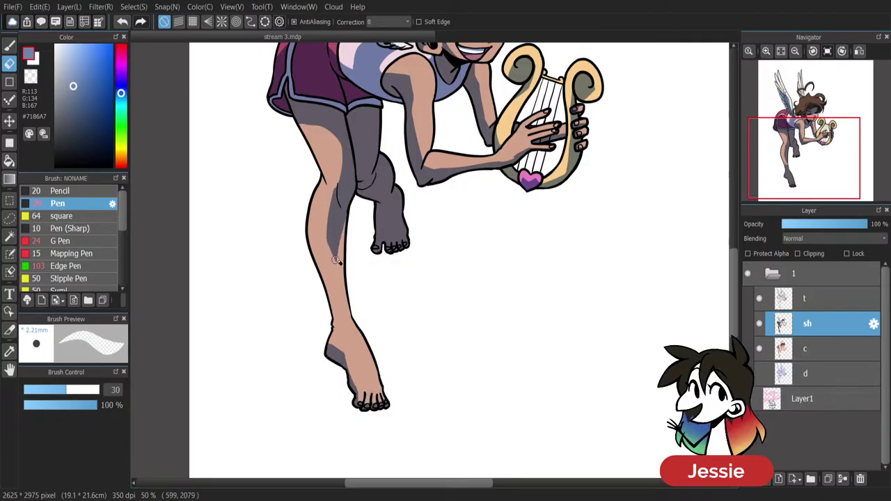
pyautogui.scroll(-3, 369, 241)
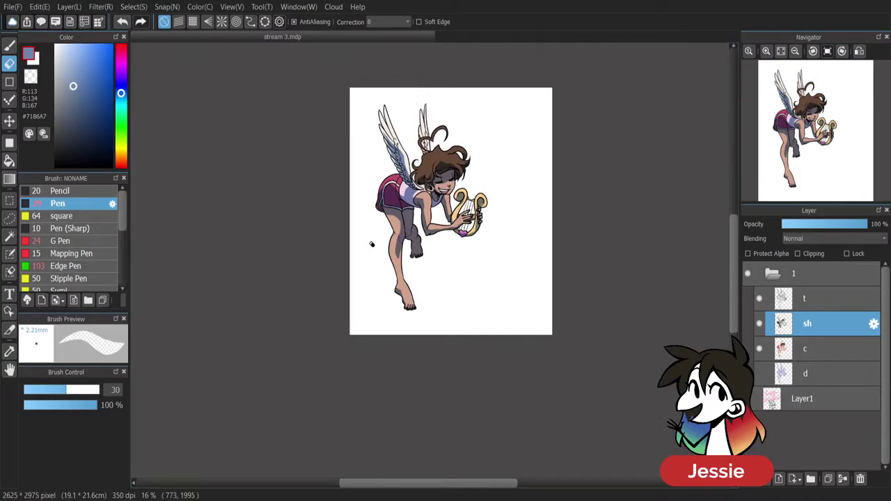
pyautogui.scroll(2, 371, 243)
pyautogui.moveTo(339, 188)
pyautogui.mouseDown()
pyautogui.moveTo(344, 222)
pyautogui.moveTo(339, 236)
pyautogui.moveTo(330, 207)
pyautogui.moveTo(332, 250)
pyautogui.mouseUp()
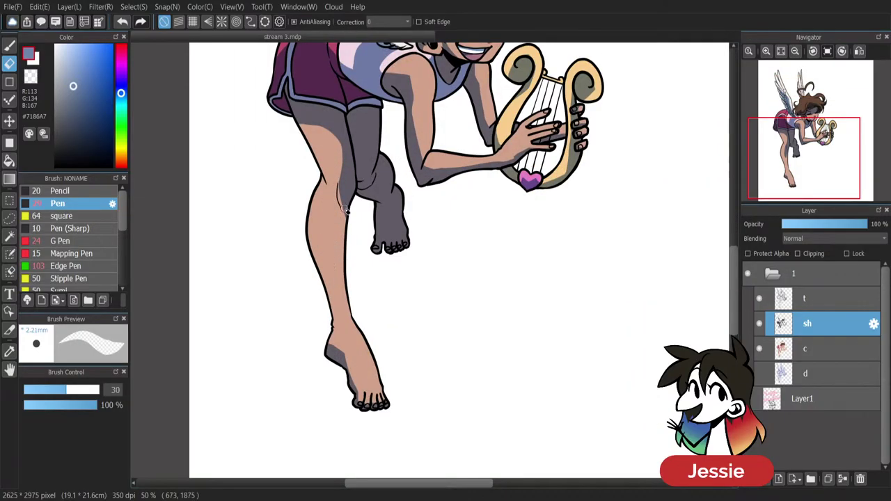
pyautogui.moveTo(339, 188); pyautogui.dragTo(349, 196)
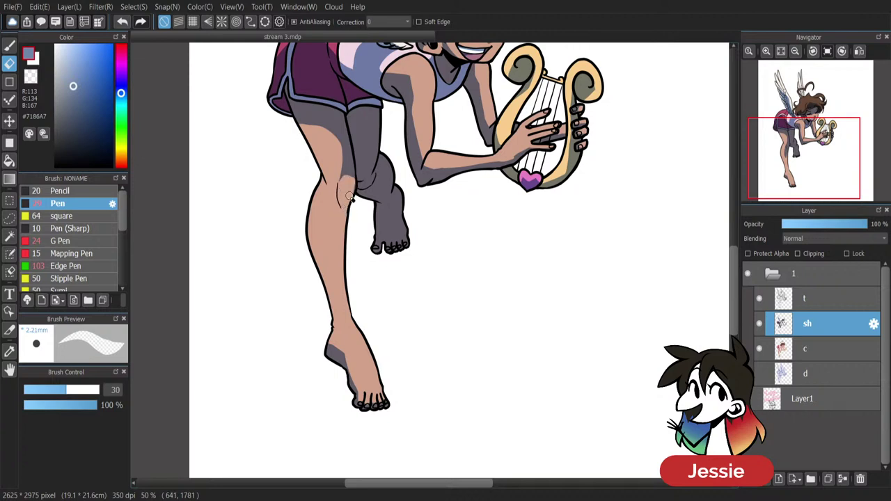
# Sample the skin shadow colour #605B65 and repaint the shadow along the standing leg's inner thigh, knee and upper calf.
pyautogui.press('b')
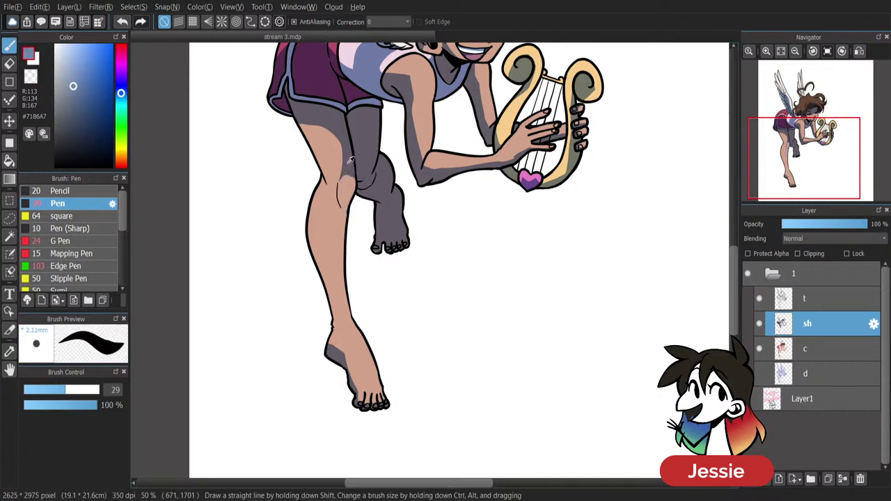
pyautogui.keyDown('alt'); pyautogui.click(350, 160); pyautogui.keyUp('alt')
pyautogui.moveTo(336, 129)
pyautogui.mouseDown()
pyautogui.moveTo(339, 142)
pyautogui.moveTo(328, 149)
pyautogui.mouseUp()
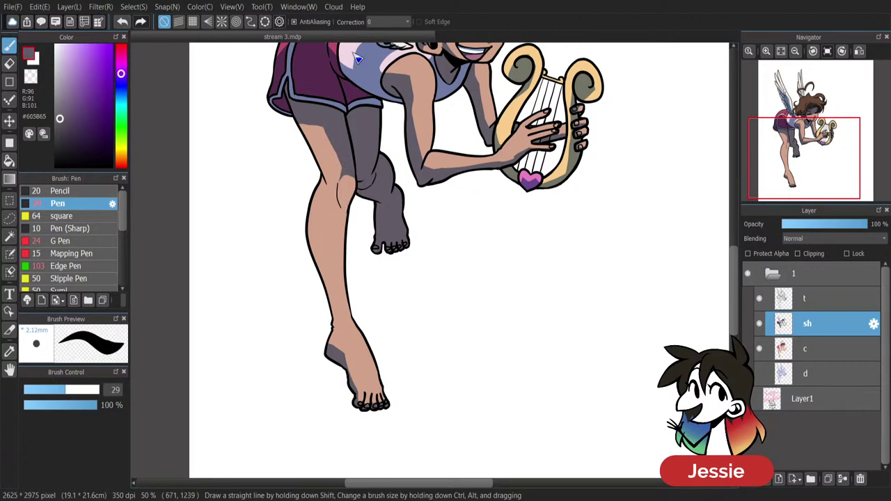
pyautogui.moveTo(343, 178); pyautogui.dragTo(342, 243)
pyautogui.press('e')
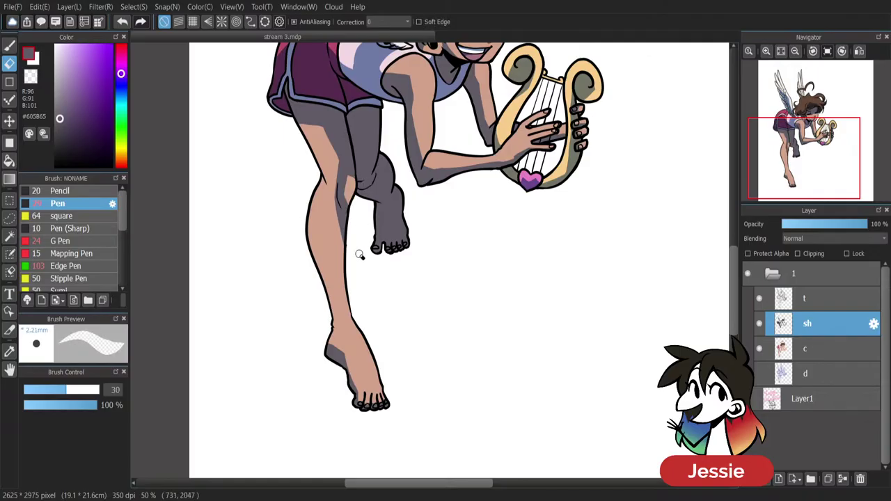
pyautogui.hotkey('ctrl', '-')
pyautogui.hotkey('ctrl', '+')
pyautogui.press('b')
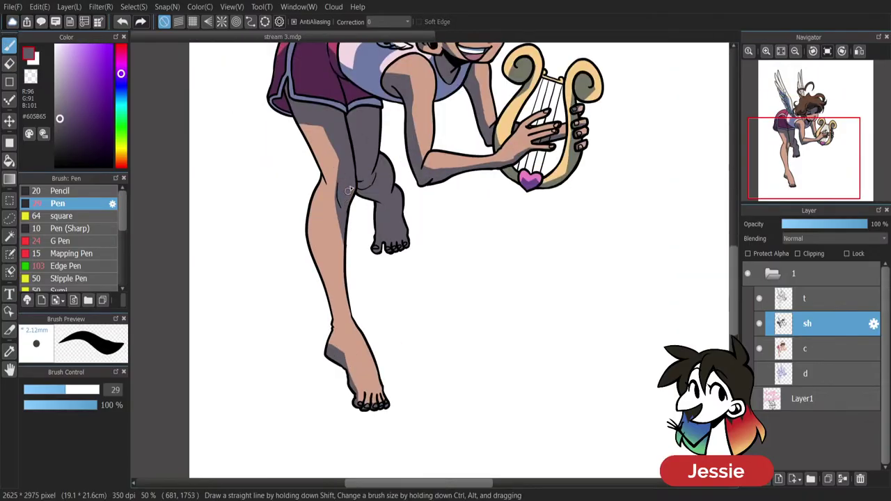
pyautogui.hotkey('ctrl', '-')
pyautogui.hotkey('ctrl', '-')
pyautogui.hotkey('ctrl', '+')
pyautogui.moveTo(735, 262); pyautogui.dragTo(738, 228)
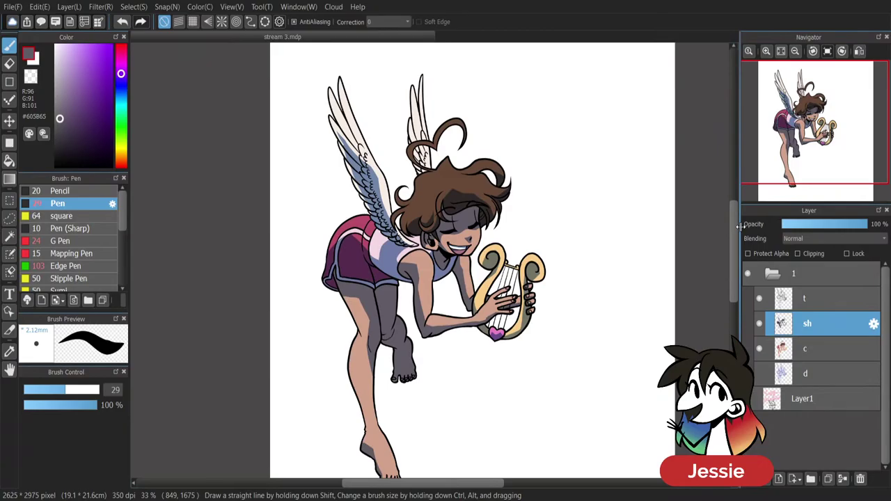
# Erase the shadow from the cheek, nose and eye areas of the face, keeping the upper forehead beneath the hair shaded.
pyautogui.hotkey('ctrl', '+')
pyautogui.hotkey('ctrl', '+')
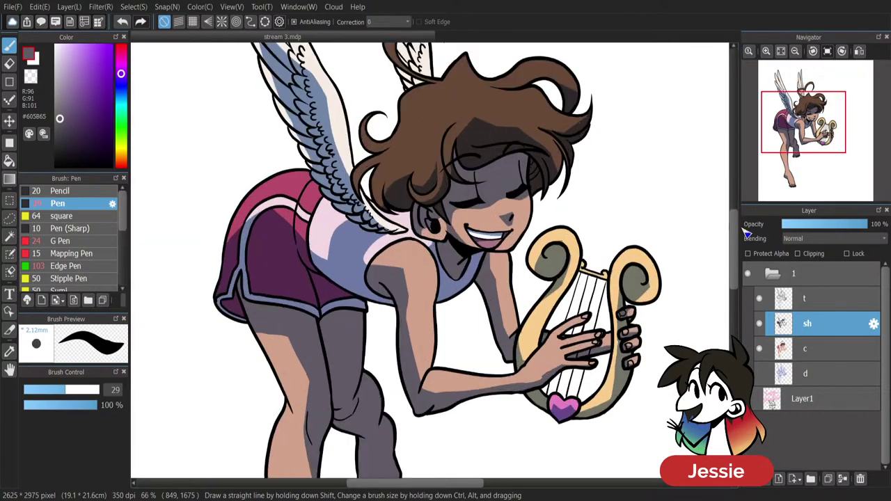
pyautogui.press('e')
pyautogui.moveTo(457, 217); pyautogui.dragTo(474, 211)
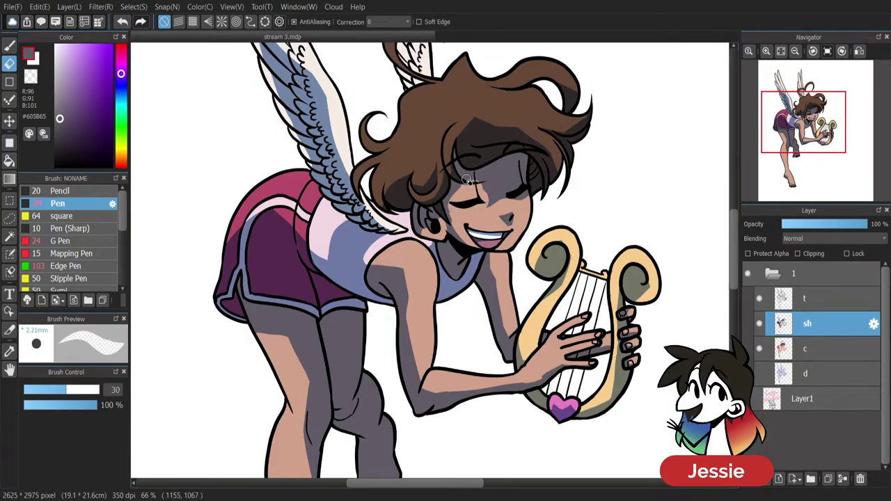
pyautogui.moveTo(468, 179)
pyautogui.mouseDown()
pyautogui.moveTo(508, 174)
pyautogui.moveTo(530, 186)
pyautogui.moveTo(487, 184)
pyautogui.moveTo(505, 200)
pyautogui.moveTo(521, 180)
pyautogui.moveTo(526, 197)
pyautogui.moveTo(497, 190)
pyautogui.moveTo(531, 177)
pyautogui.mouseUp()
# Repaint the hair shadow beside the far eye with sampled colour #2F292B, and sample the skin shadow colour #605B65 near the ear.
pyautogui.press('b')
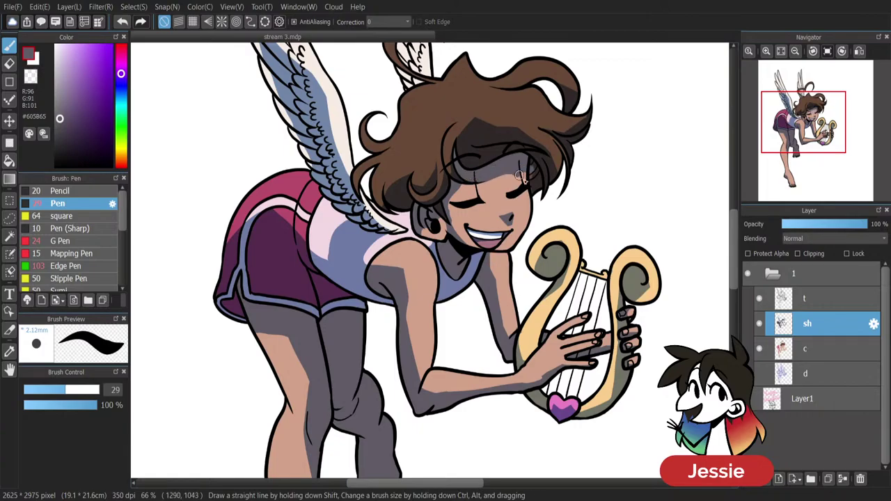
pyautogui.keyDown('alt'); pyautogui.click(542, 174); pyautogui.keyUp('alt')
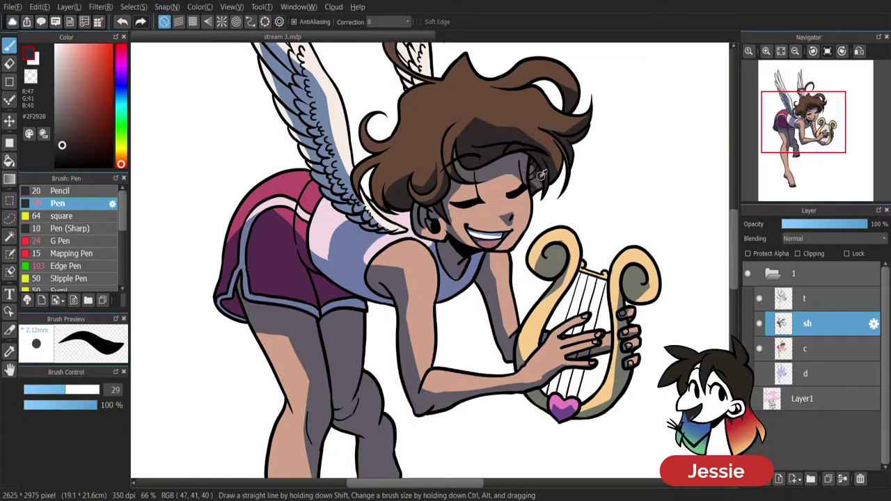
pyautogui.moveTo(532, 166); pyautogui.dragTo(532, 190)
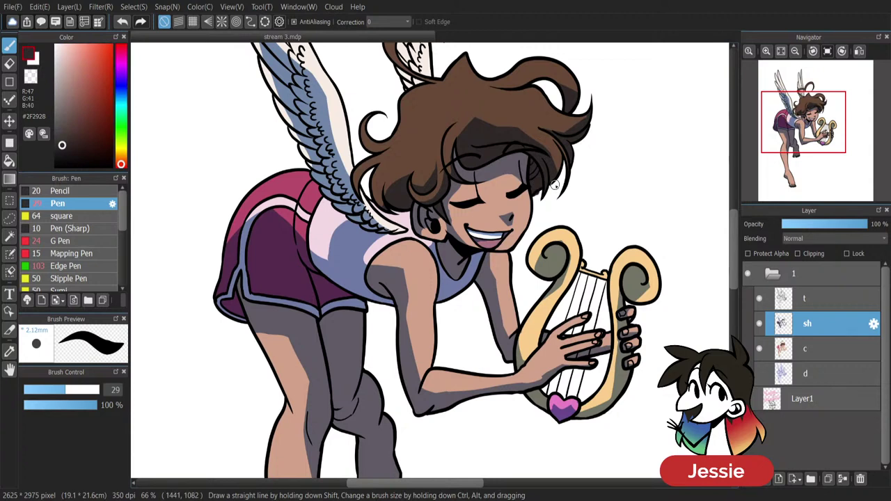
pyautogui.press('e')
pyautogui.press('b')
pyautogui.press('e')
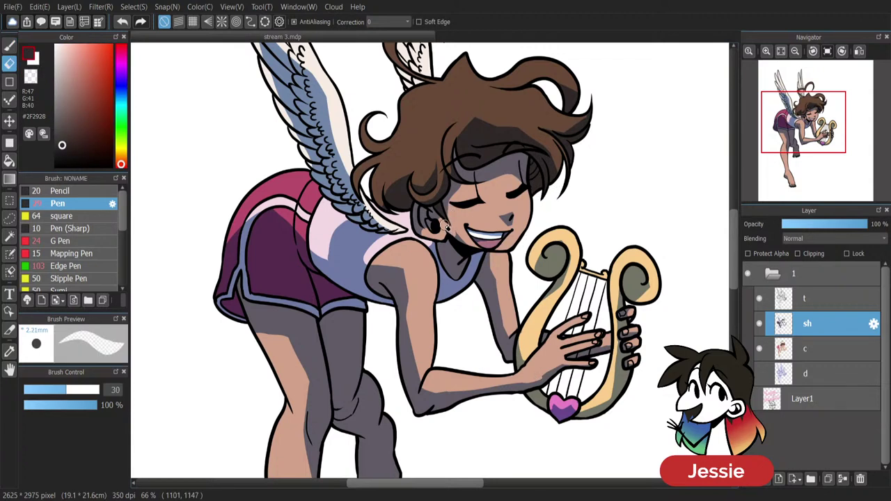
pyautogui.press('b')
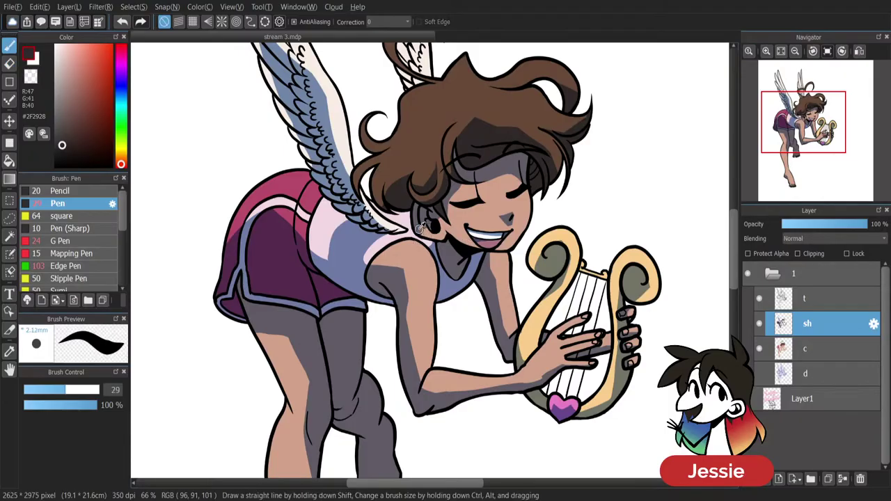
pyautogui.keyDown('alt'); pyautogui.click(432, 225); pyautogui.keyUp('alt')
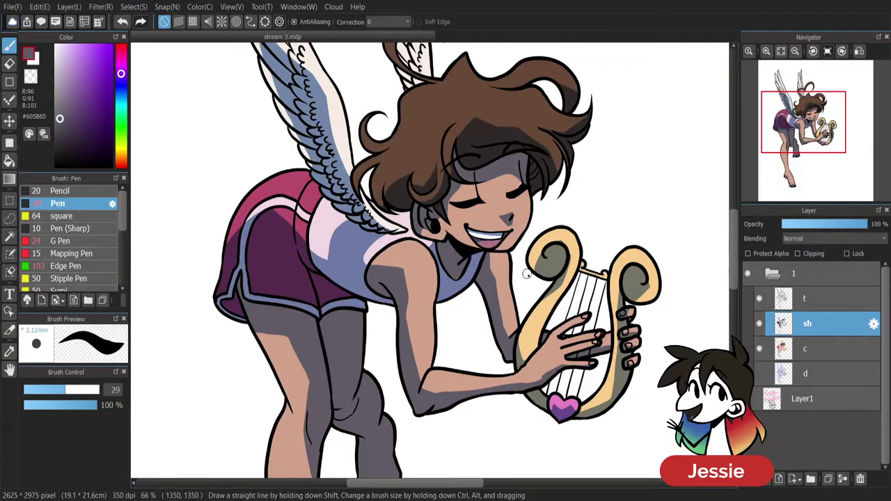
# Add a layer named sss clipped to the sh layer, and choose the square brush.
pyautogui.hotkey('ctrl', '-')
pyautogui.hotkey('ctrl', '-')
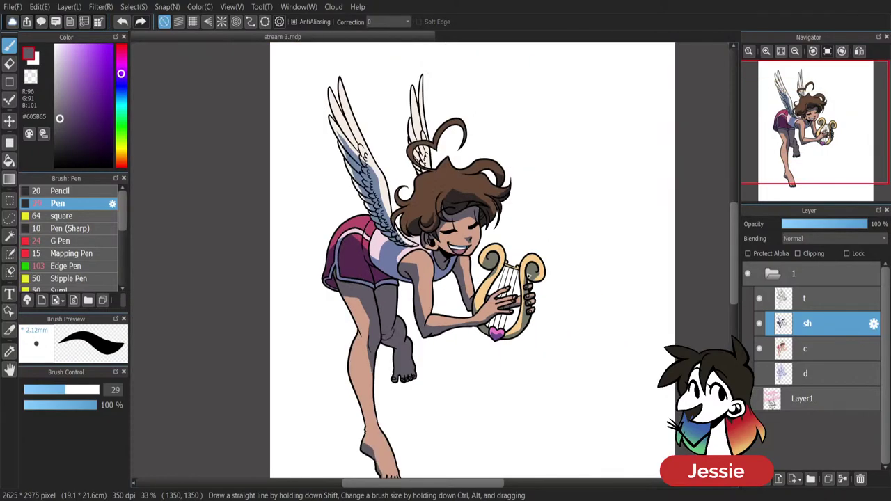
pyautogui.moveTo(735, 239); pyautogui.dragTo(738, 259)
pyautogui.hotkey('ctrl', '-')
pyautogui.hotkey('ctrl', '+')
pyautogui.moveTo(492, 489); pyautogui.dragTo(517, 485)
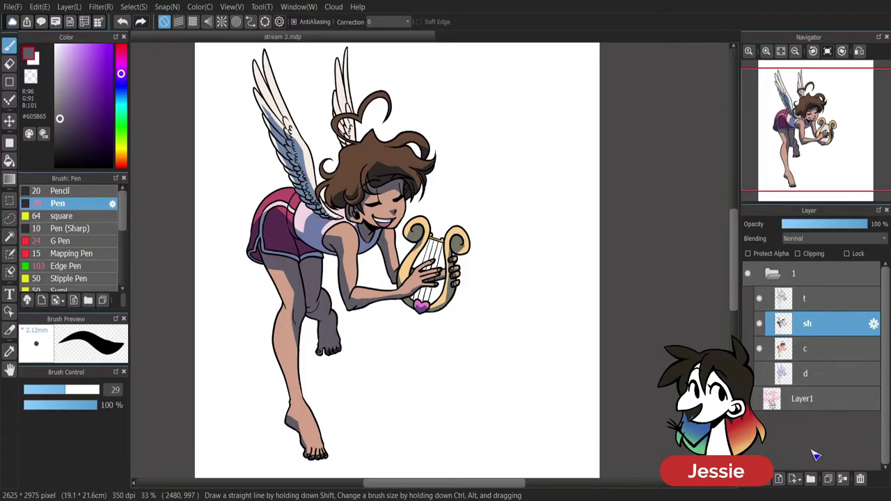
pyautogui.click(777, 479)
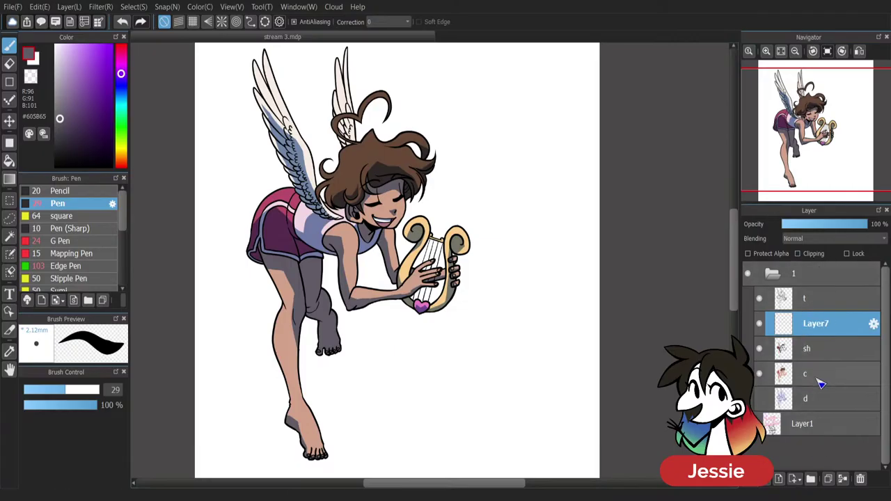
pyautogui.click(803, 254)
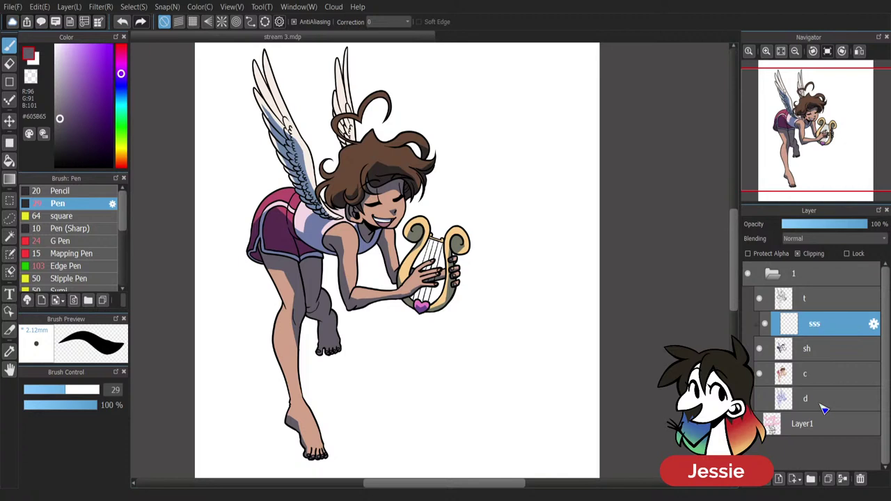
pyautogui.click(87, 217)
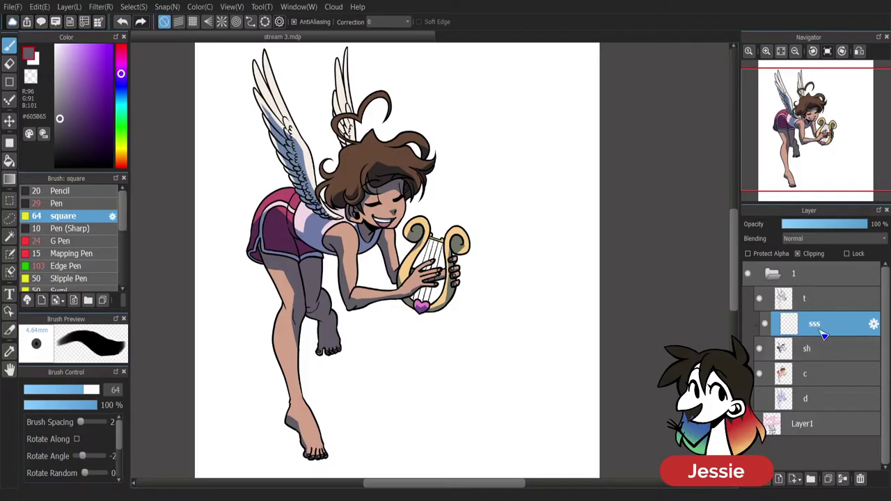
# Turn off clipping on the sss layer and try the square brush in skin colour #D2A18B on the blank canvas, undoing the stroke.
pyautogui.scroll(2, 277, 262)
pyautogui.keyDown('alt'); pyautogui.click(277, 262); pyautogui.keyUp('alt')
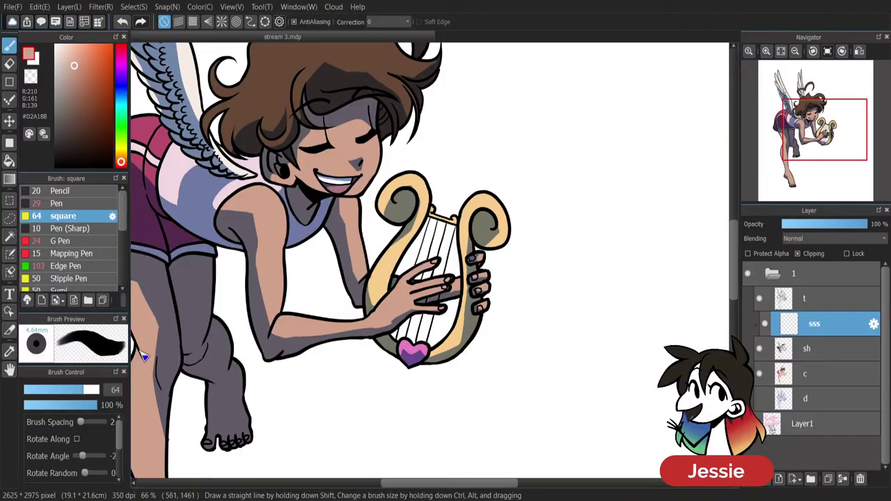
pyautogui.click(818, 257)
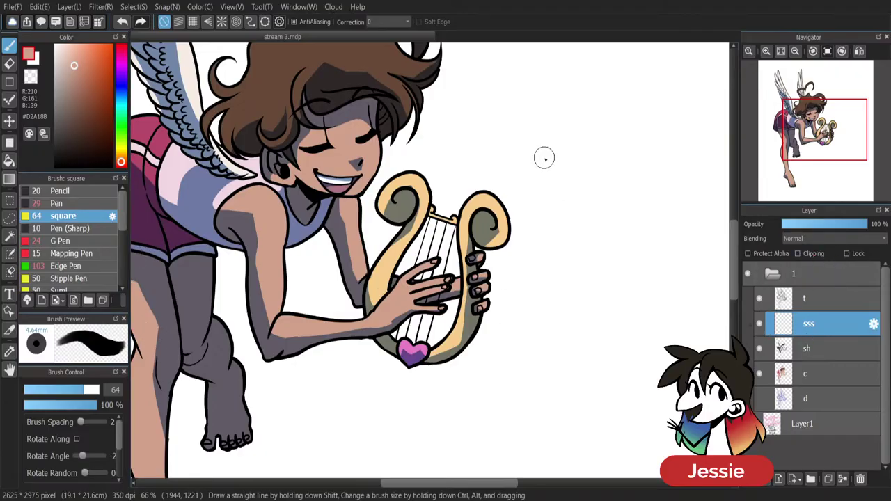
pyautogui.moveTo(543, 155)
pyautogui.mouseDown()
pyautogui.moveTo(564, 192)
pyautogui.moveTo(614, 383)
pyautogui.mouseUp()
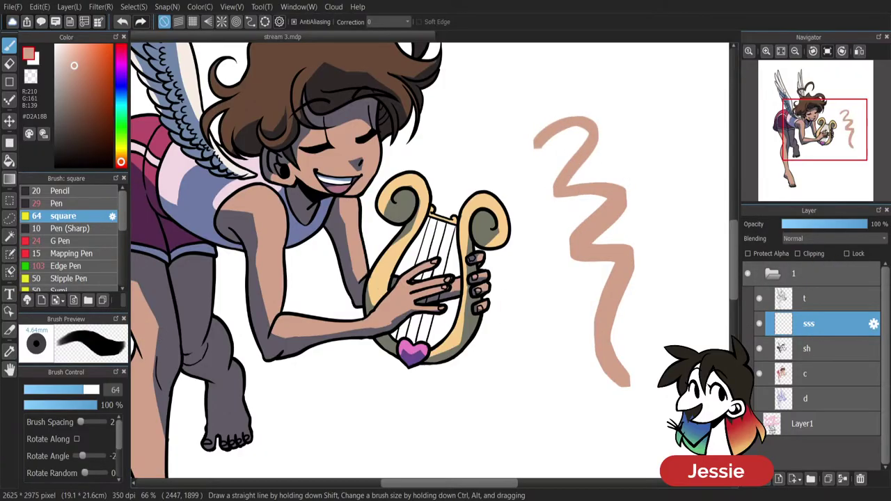
pyautogui.hotkey('ctrl', 'z')
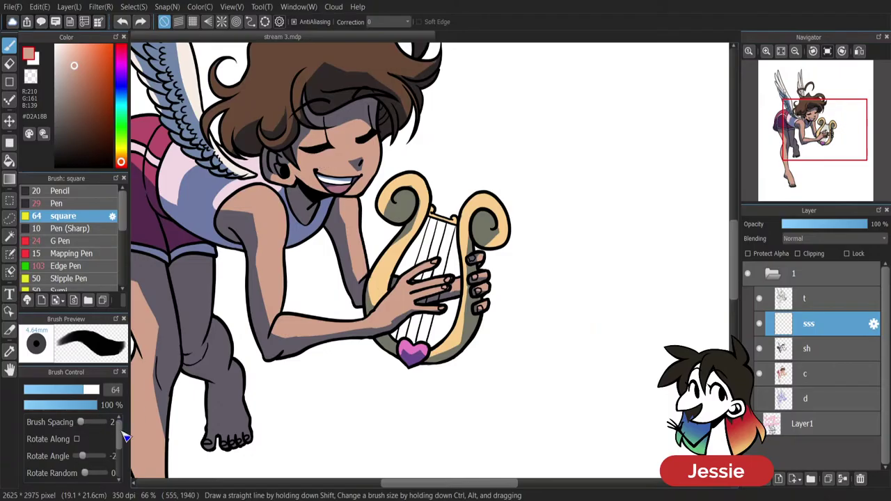
# Try the square brush at 46% opacity with strokes beside the lyre, and undo the last test stroke.
pyautogui.scroll(-4, 125, 439)
pyautogui.scroll(4, 126, 451)
pyautogui.moveTo(81, 401); pyautogui.dragTo(59, 409)
pyautogui.moveTo(579, 220)
pyautogui.mouseDown()
pyautogui.moveTo(563, 277)
pyautogui.moveTo(571, 378)
pyautogui.mouseUp()
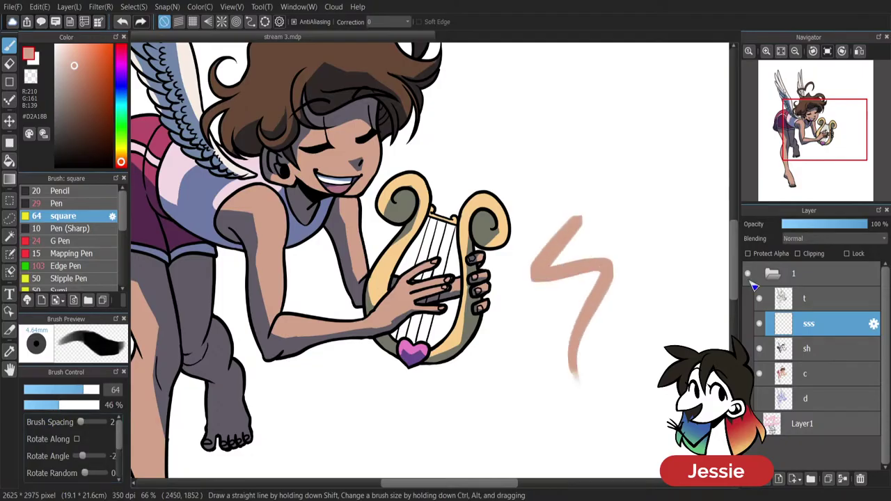
pyautogui.moveTo(606, 139)
pyautogui.mouseDown()
pyautogui.moveTo(652, 239)
pyautogui.moveTo(663, 388)
pyautogui.mouseUp()
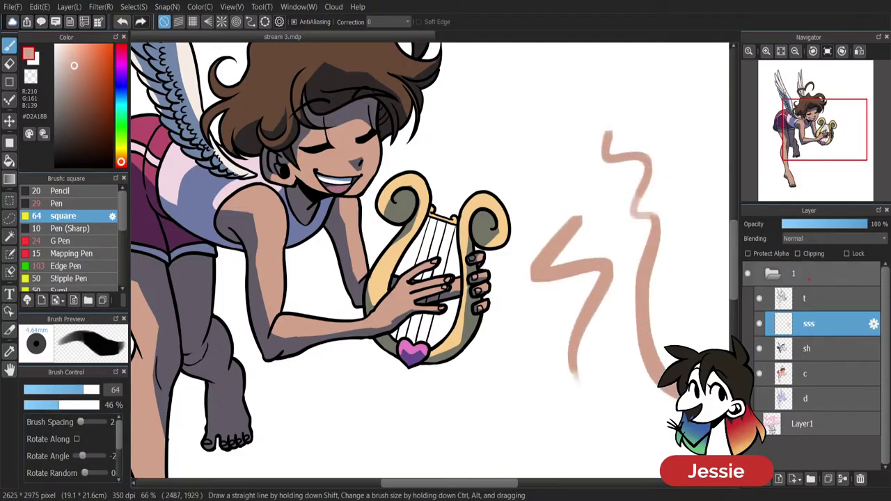
pyautogui.hotkey('ctrl', 'z')
# Test the square brush in black #000000 on the blank canvas and undo all the test strokes.
pyautogui.click(87, 165)
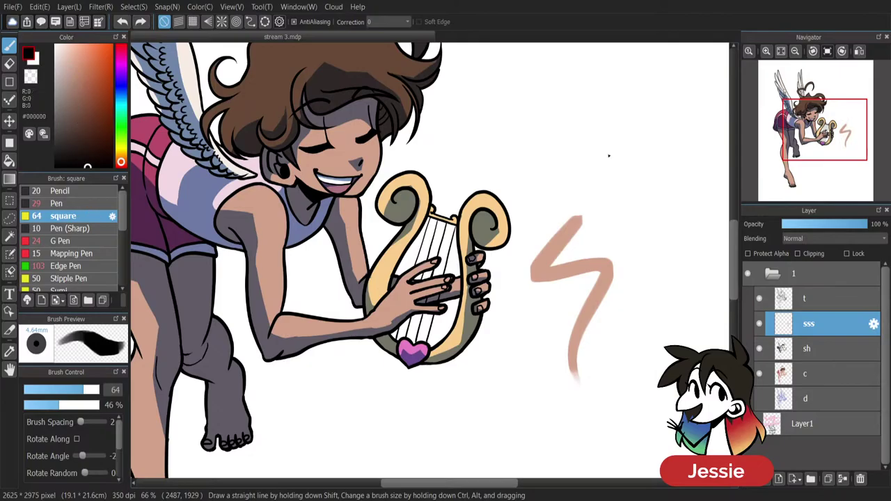
pyautogui.moveTo(614, 159); pyautogui.dragTo(667, 204)
pyautogui.hotkey('ctrl', 'z')
pyautogui.hotkey('ctrl', 'z')
pyautogui.moveTo(584, 125)
pyautogui.mouseDown()
pyautogui.moveTo(593, 254)
pyautogui.moveTo(633, 415)
pyautogui.mouseUp()
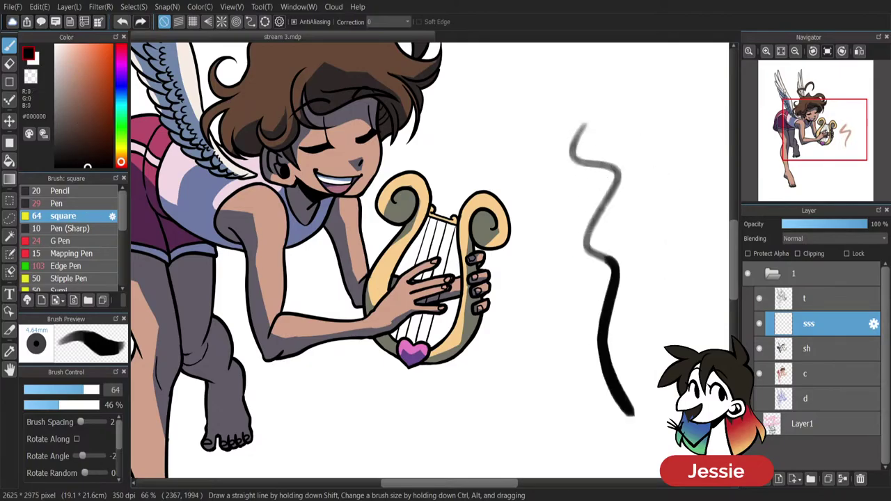
pyautogui.hotkey('ctrl', 'z')
# Set the square brush's opacity to 17%, undo a test stroke made with it, and turn clipping back on for the sss layer.
pyautogui.click(54, 405)
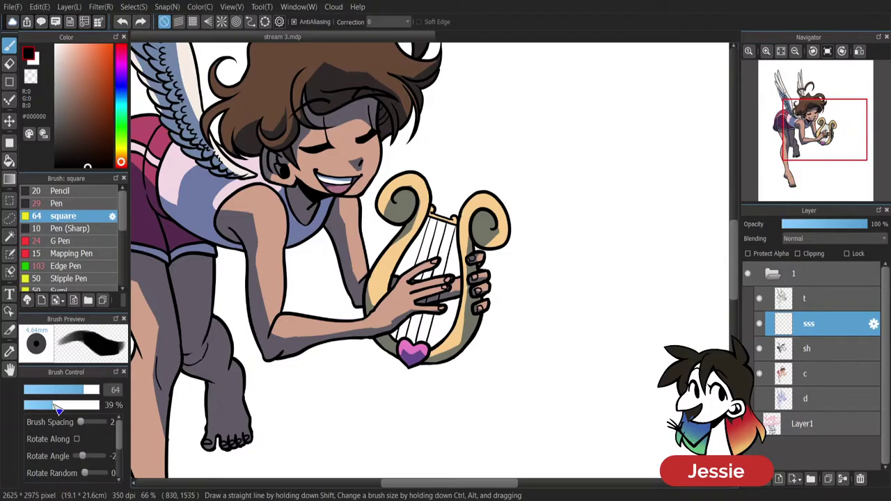
pyautogui.moveTo(59, 409); pyautogui.dragTo(36, 407)
pyautogui.moveTo(551, 203)
pyautogui.mouseDown()
pyautogui.moveTo(569, 278)
pyautogui.moveTo(625, 314)
pyautogui.moveTo(643, 411)
pyautogui.moveTo(675, 425)
pyautogui.mouseUp()
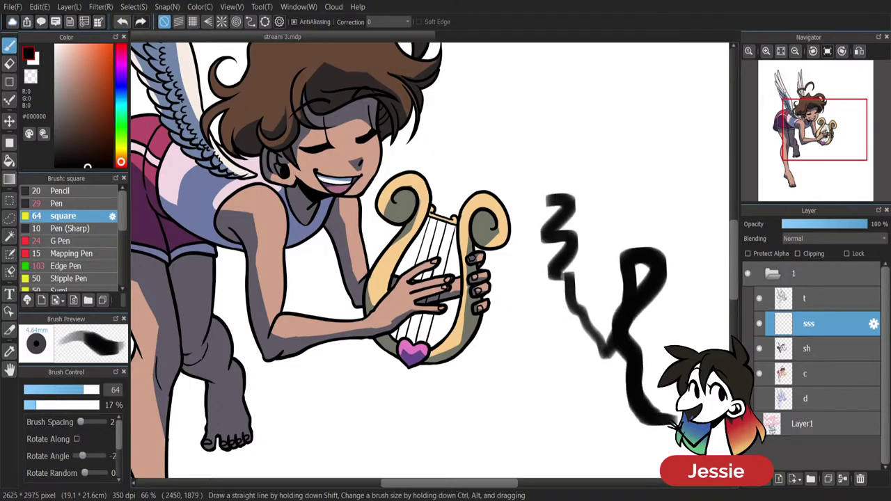
pyautogui.hotkey('ctrl', 'z')
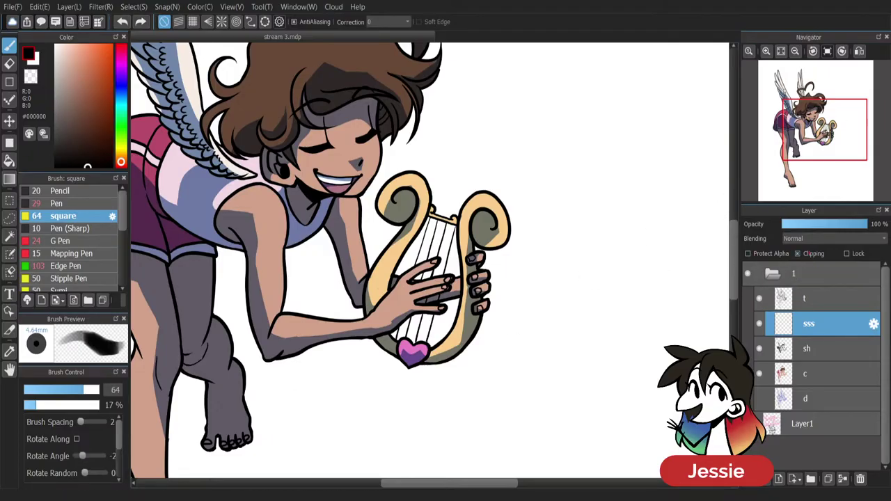
pyautogui.click(797, 254)
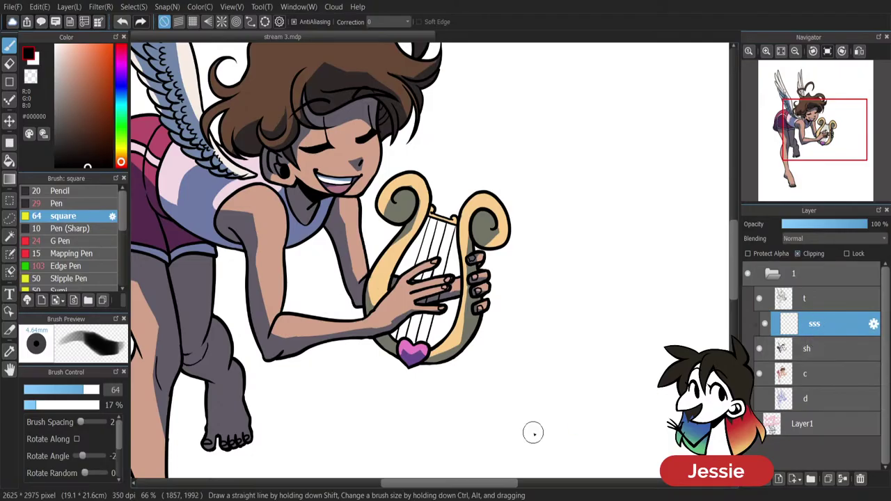
# Paint skin shadow #605B65 along the underside of the strumming hand on the sh layer with the Pen brush, and reselect the sss layer.
pyautogui.hotkey('ctrl', '+')
pyautogui.moveTo(469, 485); pyautogui.dragTo(435, 481)
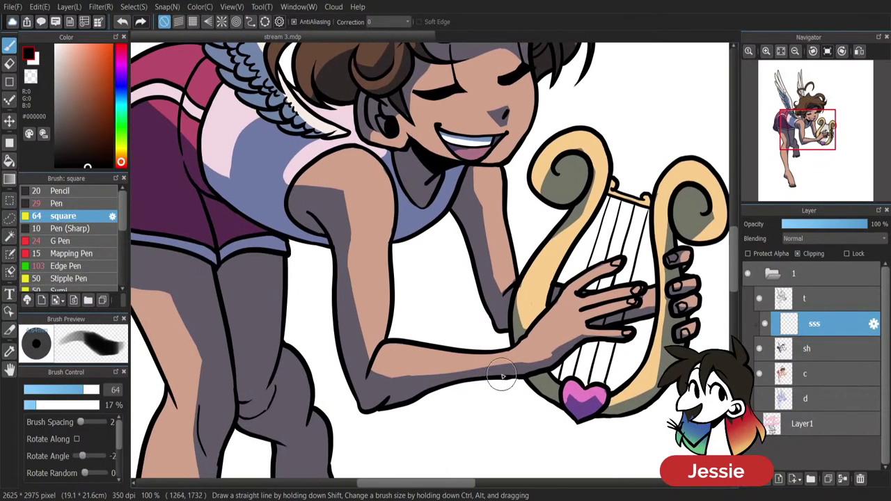
pyautogui.click(828, 354)
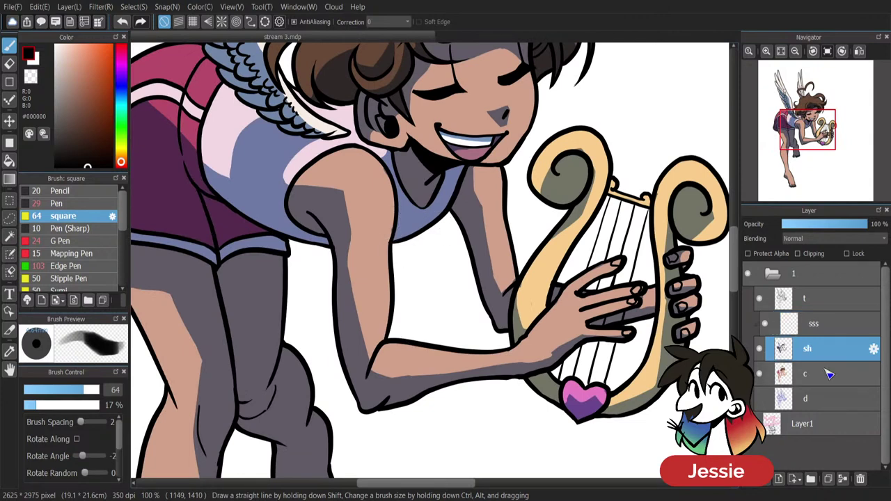
pyautogui.press('e')
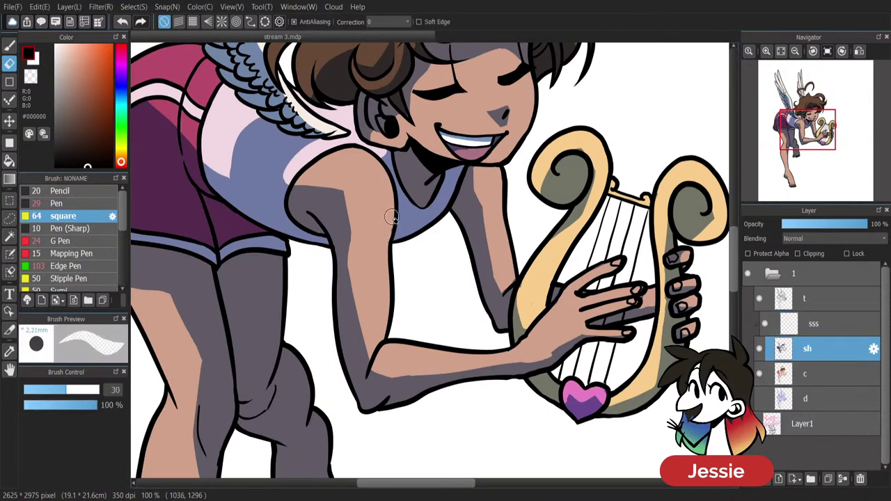
pyautogui.press('b')
pyautogui.press('e')
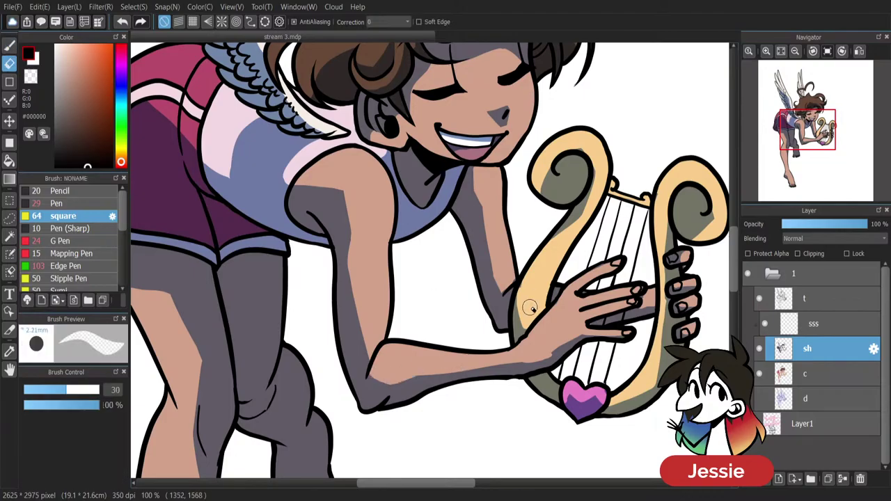
pyautogui.press('b')
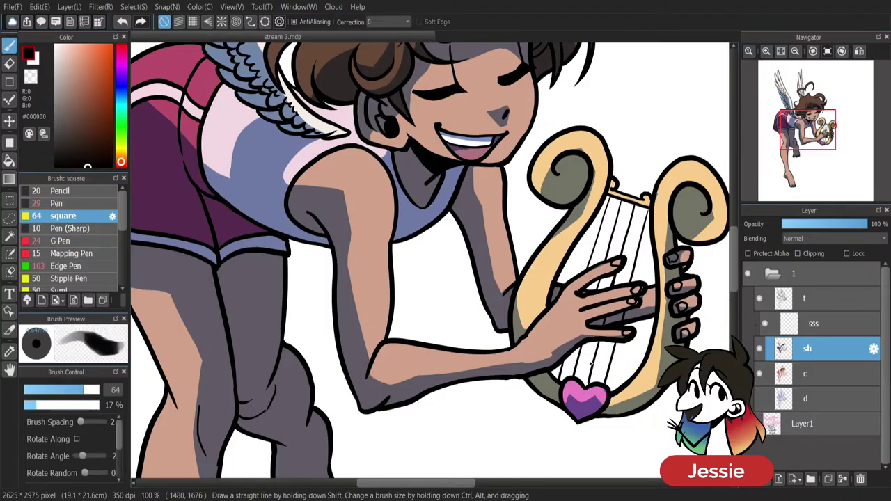
pyautogui.keyDown('alt'); pyautogui.click(354, 363); pyautogui.keyUp('alt')
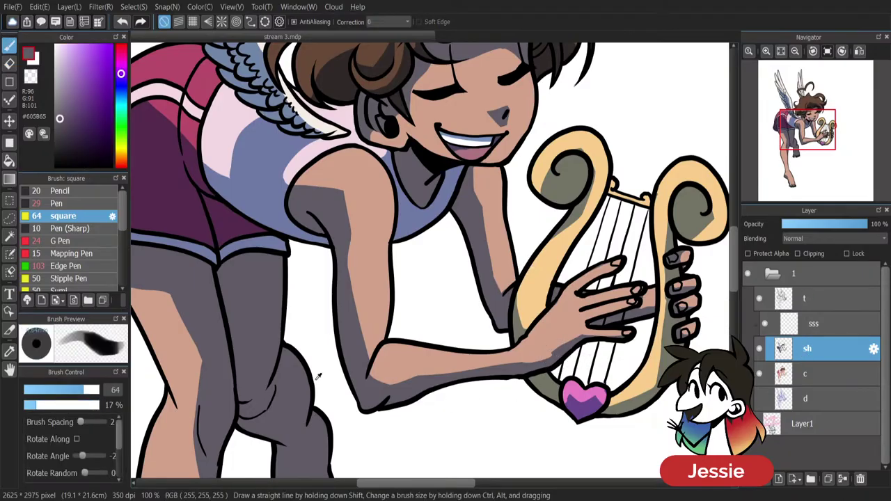
pyautogui.click(91, 204)
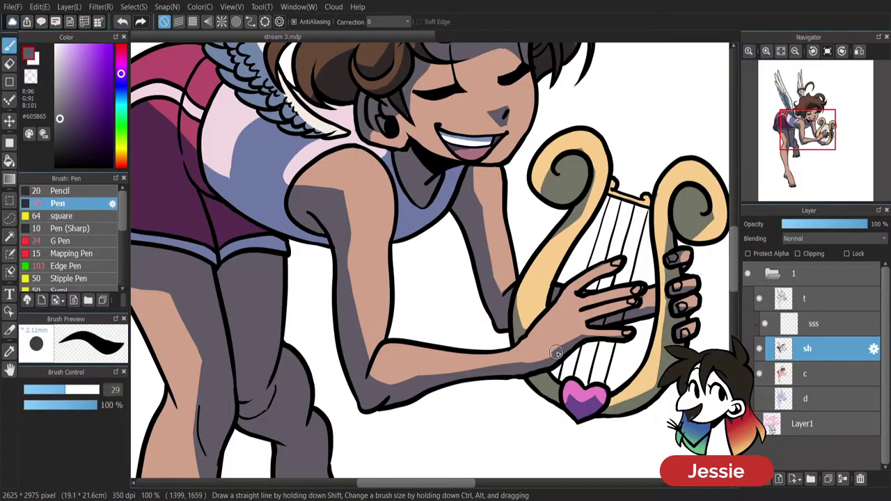
pyautogui.moveTo(533, 363)
pyautogui.mouseDown()
pyautogui.moveTo(579, 336)
pyautogui.moveTo(633, 336)
pyautogui.mouseUp()
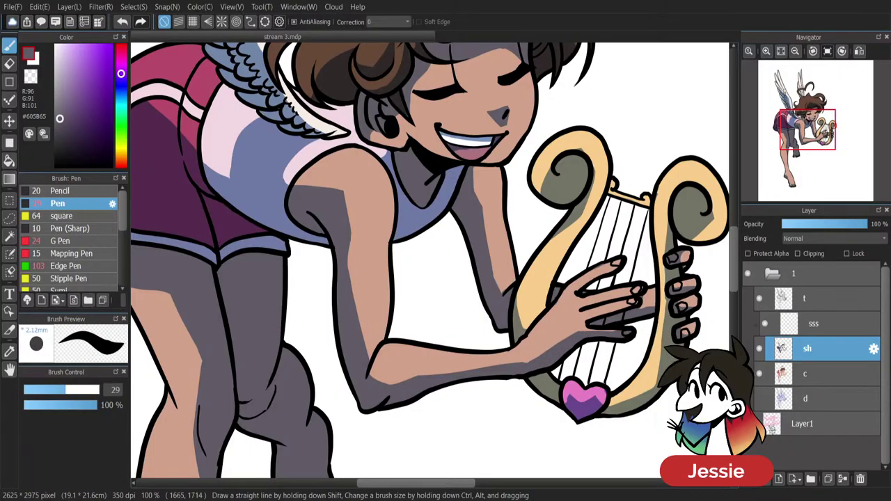
pyautogui.press('e')
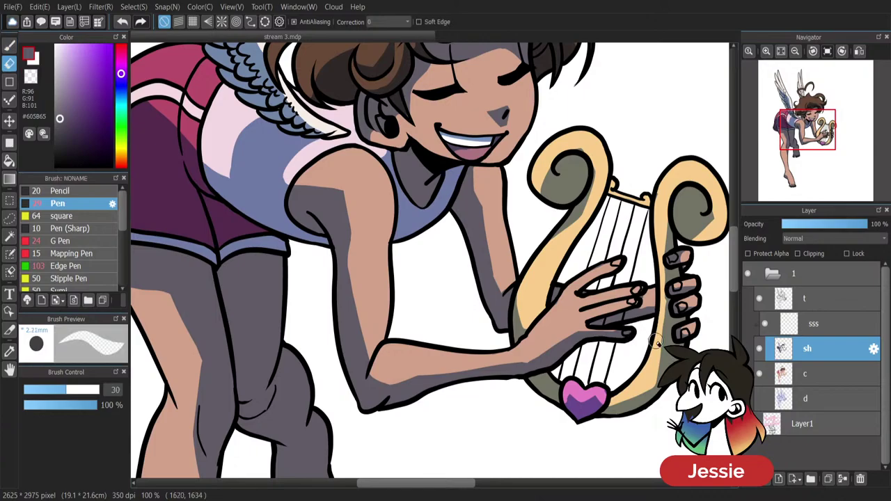
pyautogui.press('b')
pyautogui.click(824, 325)
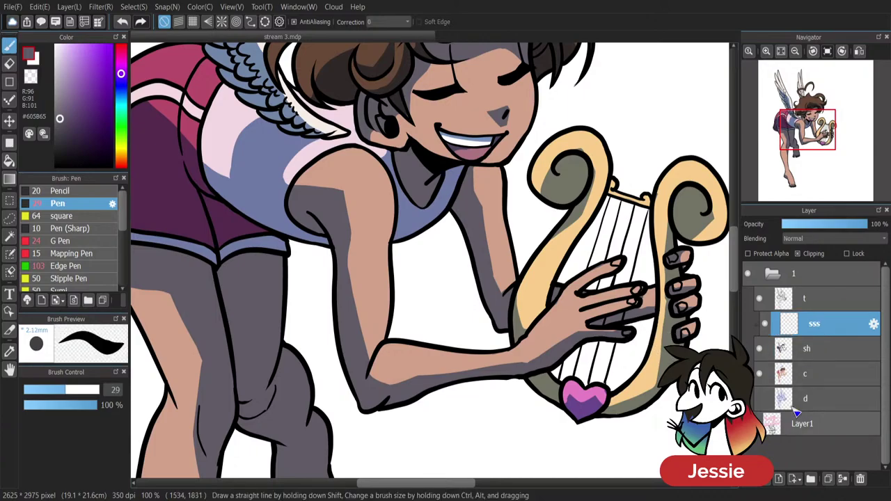
# Paint saturated red #CB5643 along the shoulder's shadow edge on the sss layer with the square brush.
pyautogui.rightClick(373, 281)
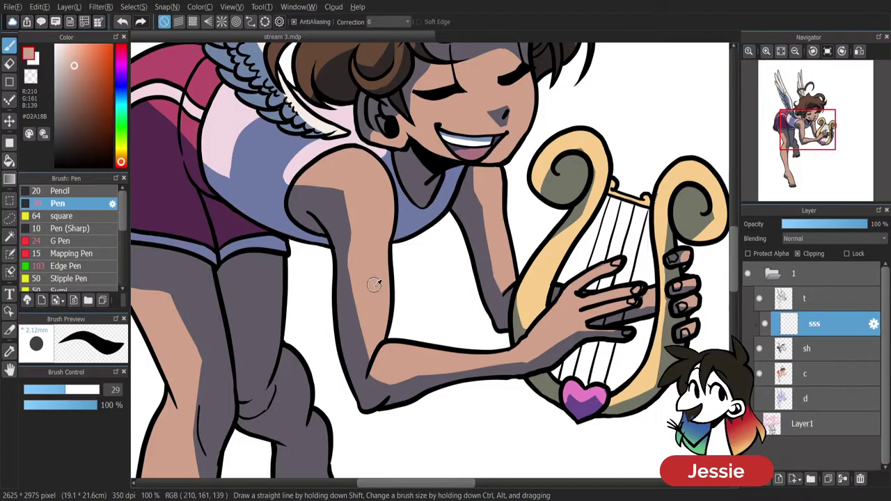
pyautogui.moveTo(90, 74); pyautogui.dragTo(97, 70)
pyautogui.click(121, 166)
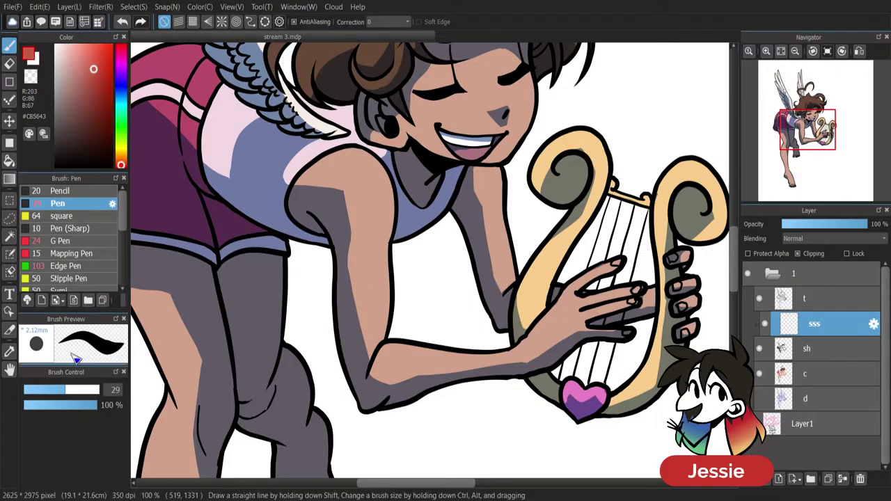
pyautogui.click(61, 216)
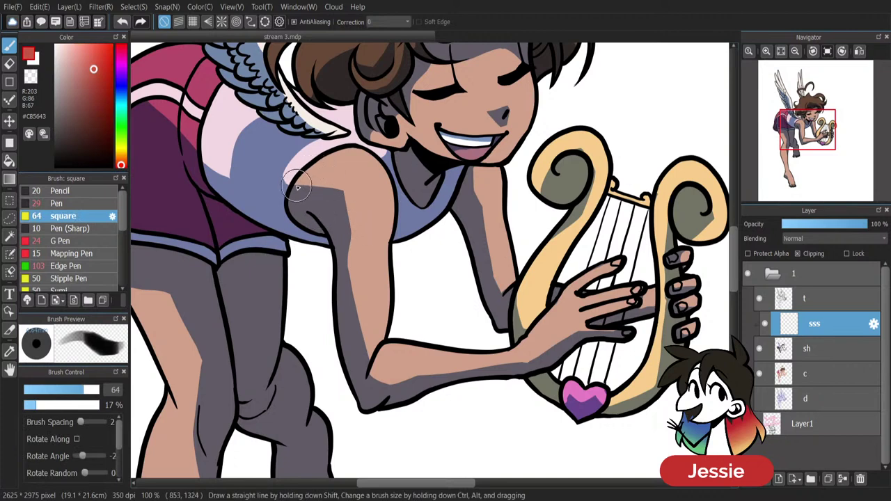
pyautogui.moveTo(293, 187)
pyautogui.mouseDown()
pyautogui.moveTo(351, 184)
pyautogui.moveTo(310, 187)
pyautogui.moveTo(364, 211)
pyautogui.moveTo(337, 187)
pyautogui.moveTo(361, 268)
pyautogui.mouseUp()
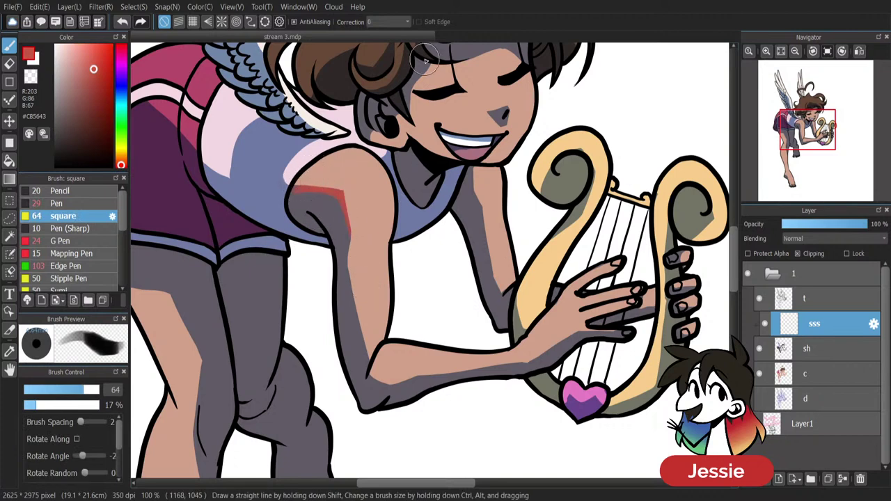
# Blend the shoulder's red edge into the grey shadow using colors sampled from the arm, including shadow #605B65.
pyautogui.keyDown('alt'); pyautogui.click(343, 199); pyautogui.keyUp('alt')
pyautogui.moveTo(342, 204)
pyautogui.mouseDown()
pyautogui.moveTo(321, 190)
pyautogui.moveTo(321, 203)
pyautogui.moveTo(302, 197)
pyautogui.moveTo(336, 223)
pyautogui.moveTo(332, 210)
pyautogui.moveTo(298, 205)
pyautogui.mouseUp()
pyautogui.keyDown('alt'); pyautogui.click(324, 199); pyautogui.keyUp('alt')
pyautogui.keyDown('alt'); pyautogui.click(332, 214); pyautogui.keyUp('alt')
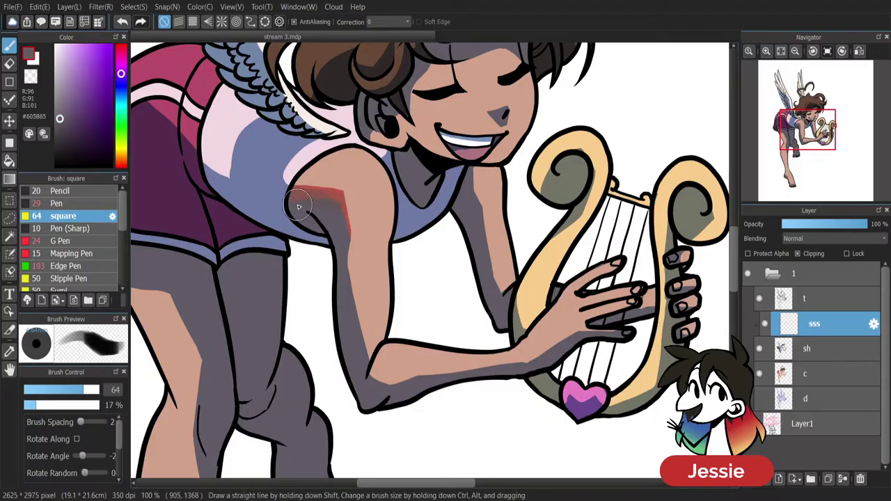
# Set the square brush's size to 23, extend the red edge down the upper arm, and brighten it with #E57F6E.
pyautogui.moveTo(69, 391); pyautogui.dragTo(60, 391)
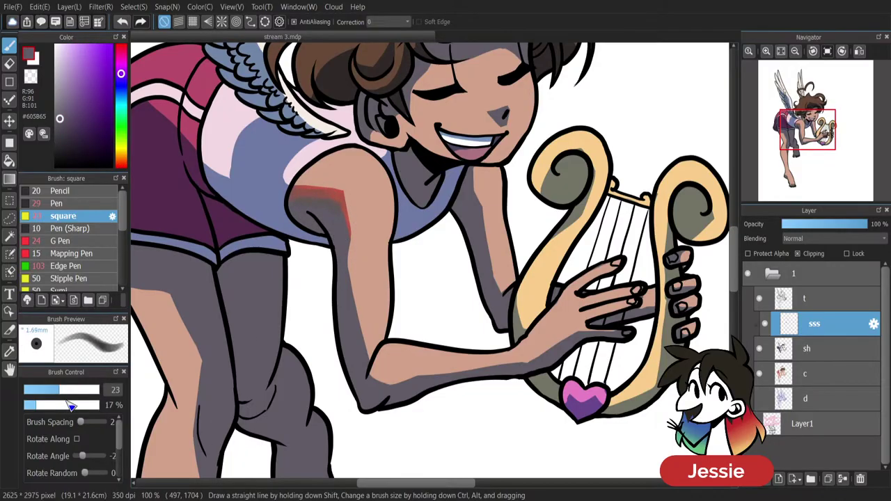
pyautogui.keyDown('alt'); pyautogui.click(337, 187); pyautogui.keyUp('alt')
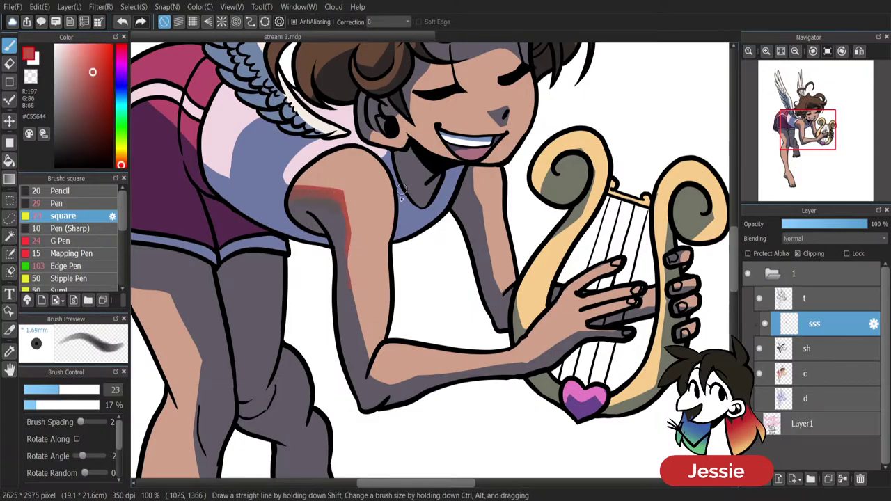
pyautogui.moveTo(95, 71); pyautogui.dragTo(85, 56)
pyautogui.moveTo(341, 199); pyautogui.dragTo(366, 310)
# Soften the transition between the red edge and the upper arm's shadow with sampled mid-tones such as #B8675E and #805858.
pyautogui.keyDown('alt'); pyautogui.click(315, 196); pyautogui.keyUp('alt')
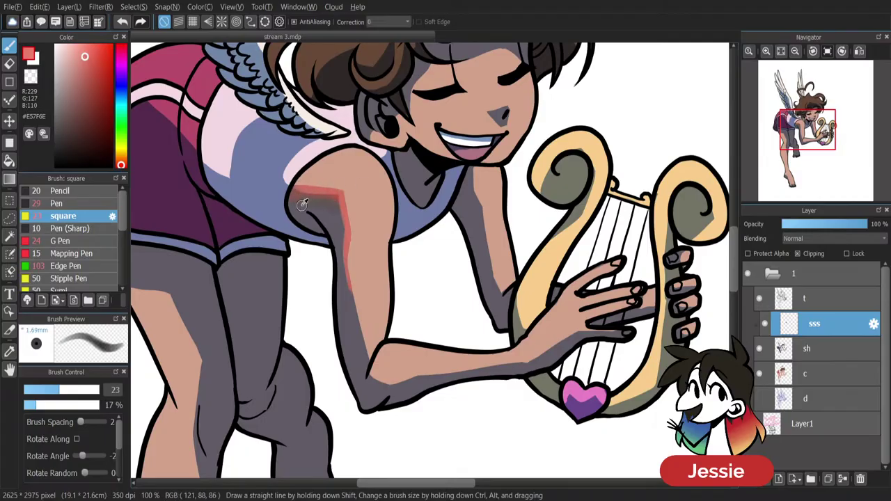
pyautogui.keyDown('alt'); pyautogui.click(323, 193); pyautogui.keyUp('alt')
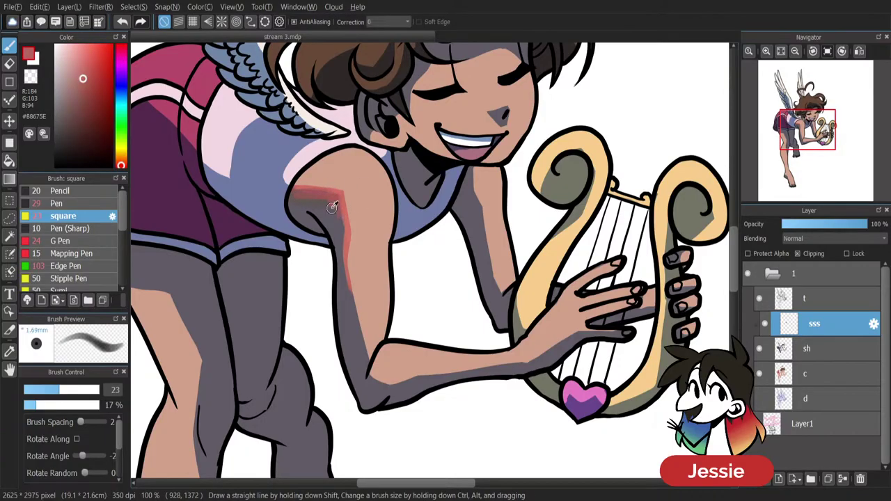
pyautogui.keyDown('alt'); pyautogui.click(332, 207); pyautogui.keyUp('alt')
pyautogui.moveTo(332, 207); pyautogui.dragTo(335, 270)
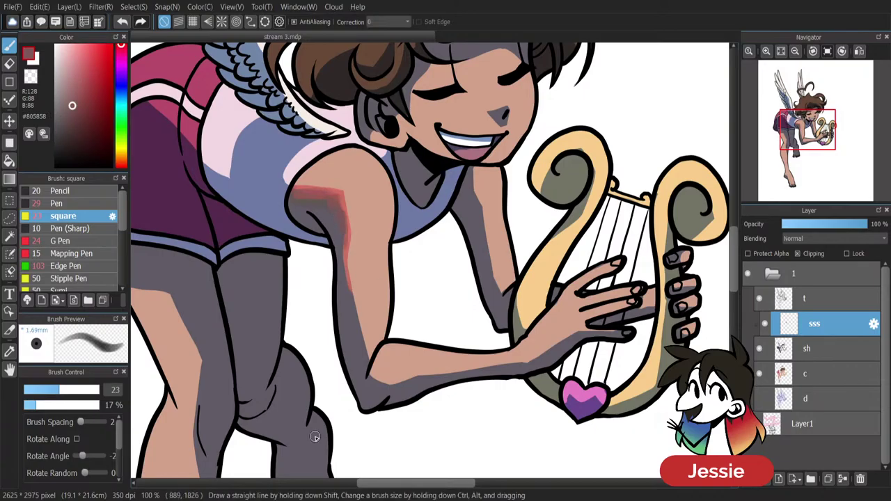
pyautogui.keyDown('alt'); pyautogui.click(342, 199); pyautogui.keyUp('alt')
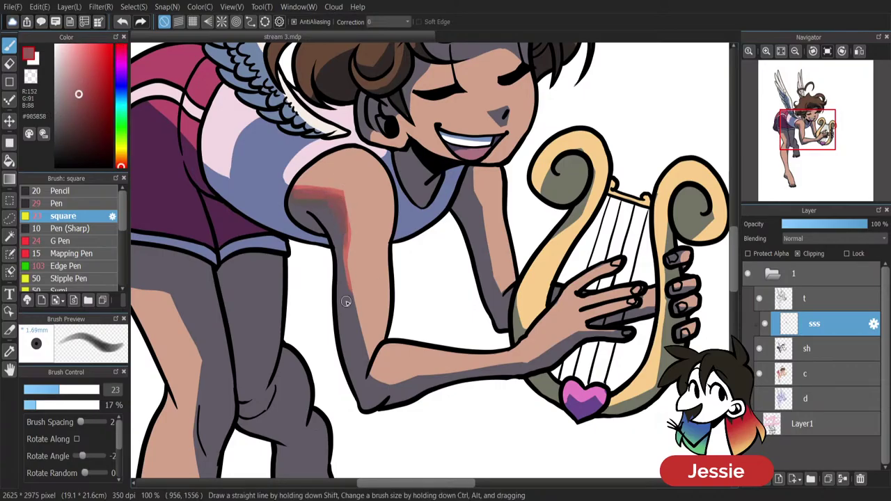
pyautogui.moveTo(346, 301); pyautogui.dragTo(427, 258)
# Continue the red shadow edge down the upper arm to the elbow with the square brush at size 40 and sampled reds.
pyautogui.keyDown('alt'); pyautogui.click(342, 201); pyautogui.keyUp('alt')
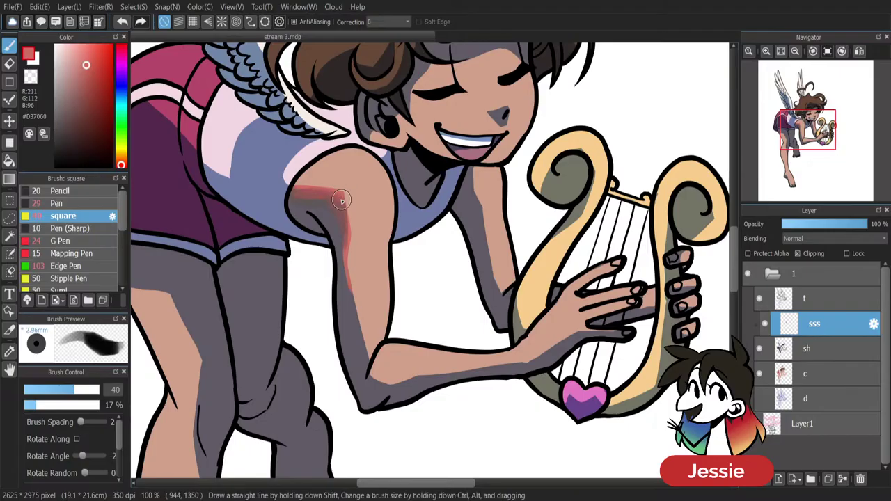
pyautogui.keyDown('alt'); pyautogui.click(342, 208); pyautogui.keyUp('alt')
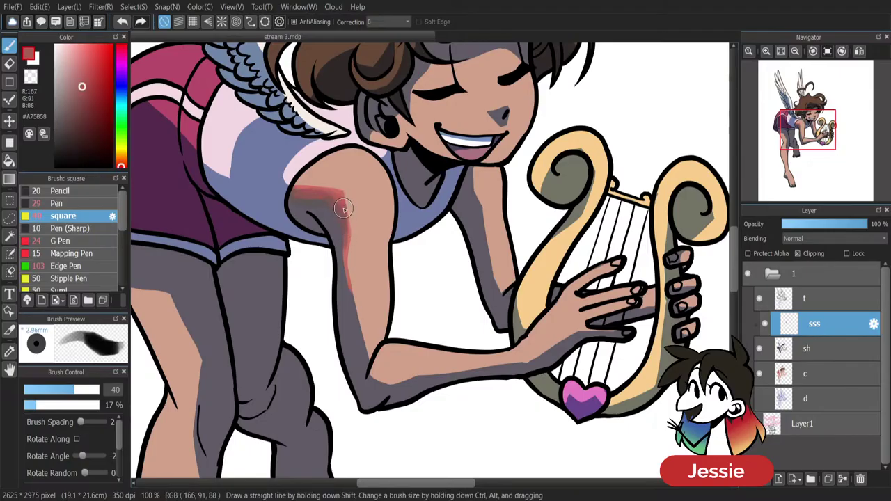
pyautogui.keyDown('alt'); pyautogui.click(349, 263); pyautogui.keyUp('alt')
pyautogui.moveTo(347, 251); pyautogui.dragTo(363, 345)
pyautogui.keyDown('alt'); pyautogui.click(341, 192); pyautogui.keyUp('alt')
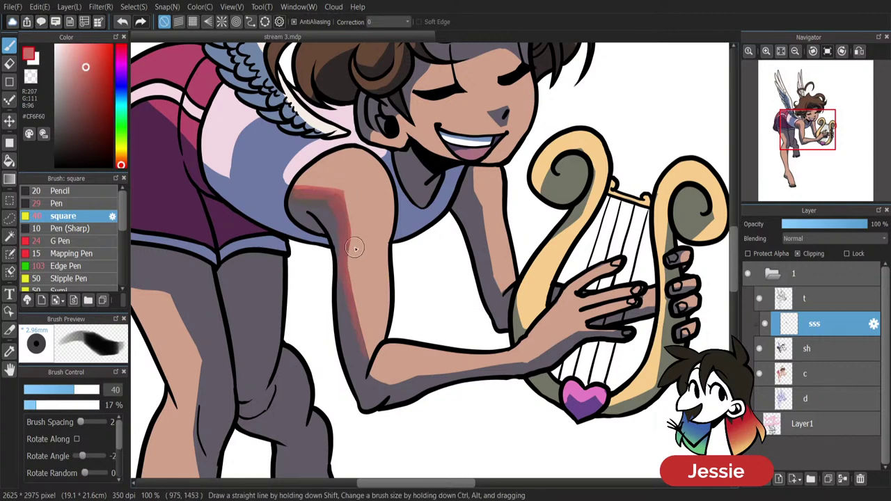
pyautogui.moveTo(354, 247)
pyautogui.mouseDown()
pyautogui.moveTo(354, 229)
pyautogui.moveTo(352, 240)
pyautogui.mouseUp()
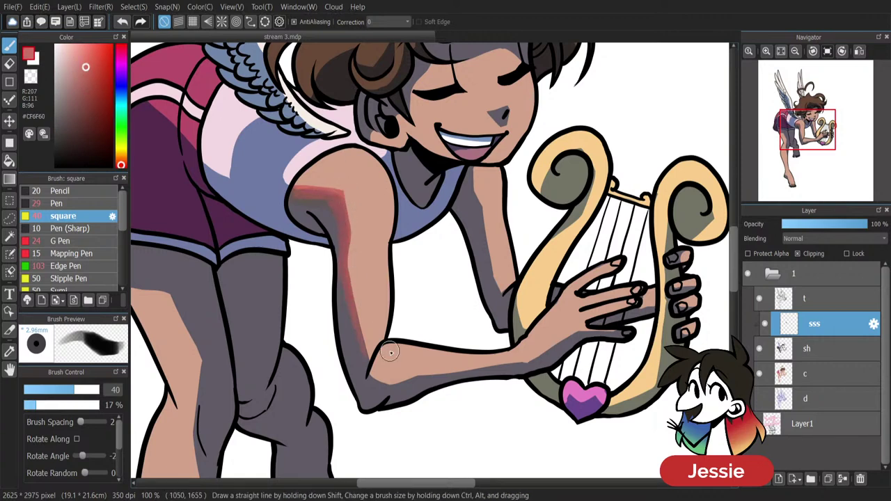
# Soften the outer side of the red edge along the shoulder and upper arm with sampled skin and red tones.
pyautogui.keyDown('alt'); pyautogui.click(348, 192); pyautogui.keyUp('alt')
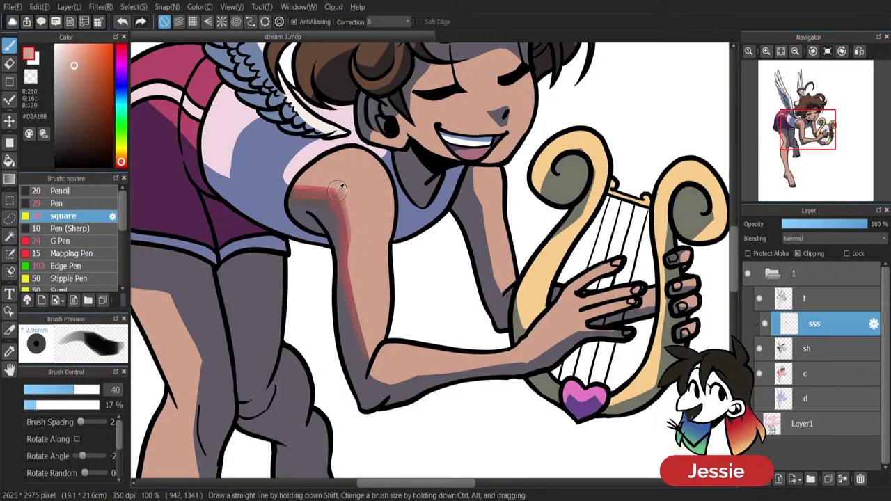
pyautogui.keyDown('alt'); pyautogui.click(340, 186); pyautogui.keyUp('alt')
pyautogui.keyDown('alt'); pyautogui.click(346, 227); pyautogui.keyUp('alt')
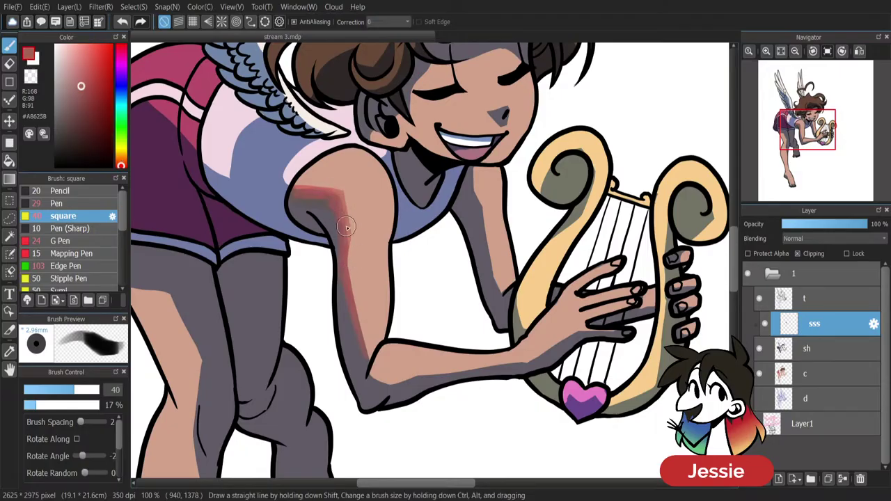
pyautogui.moveTo(342, 203); pyautogui.dragTo(348, 249)
pyautogui.keyDown('alt'); pyautogui.click(340, 193); pyautogui.keyUp('alt')
pyautogui.moveTo(341, 186)
pyautogui.mouseDown()
pyautogui.moveTo(367, 378)
pyautogui.moveTo(343, 280)
pyautogui.mouseUp()
pyautogui.keyDown('alt'); pyautogui.click(358, 359); pyautogui.keyUp('alt')
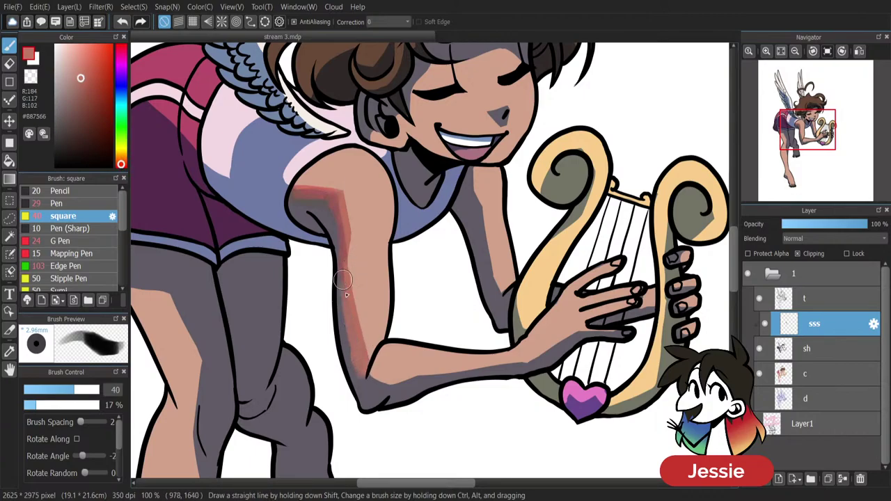
# Blend the red edge into the grey shadow from the armpit down to the elbow with sampled muted tones such as #856165.
pyautogui.keyDown('alt'); pyautogui.click(334, 222); pyautogui.keyUp('alt')
pyautogui.moveTo(336, 217)
pyautogui.mouseDown()
pyautogui.moveTo(351, 336)
pyautogui.moveTo(344, 273)
pyautogui.mouseUp()
pyautogui.keyDown('alt'); pyautogui.click(353, 331); pyautogui.keyUp('alt')
pyautogui.keyDown('alt'); pyautogui.click(350, 335); pyautogui.keyUp('alt')
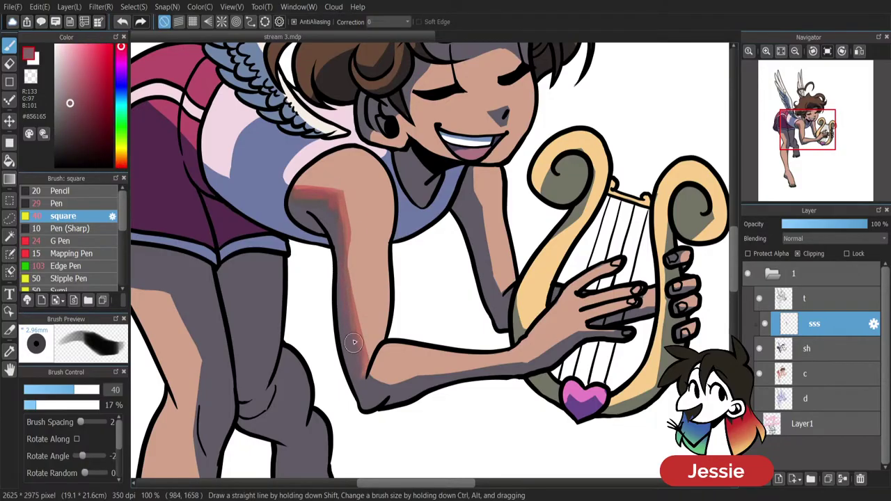
pyautogui.keyDown('alt'); pyautogui.click(365, 357); pyautogui.keyUp('alt')
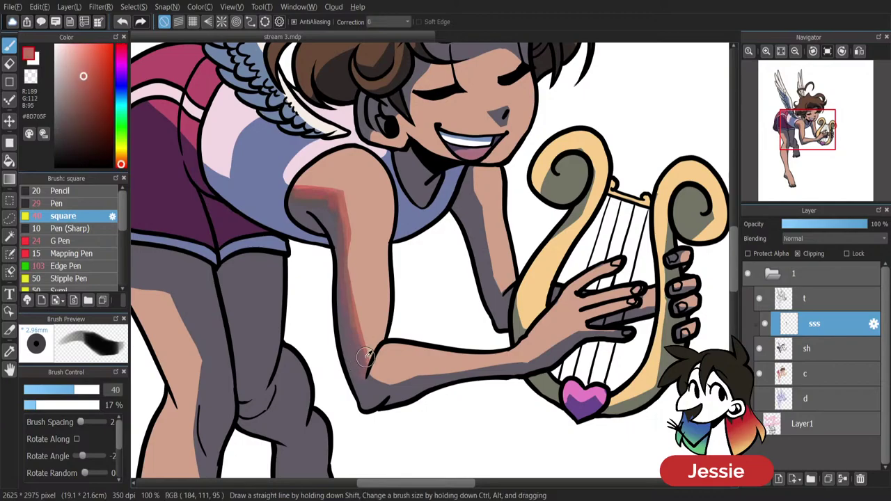
pyautogui.keyDown('alt'); pyautogui.click(352, 317); pyautogui.keyUp('alt')
# Refine the shoulder's shadow blend with sampled dark and light reds such as #8C5853 and #B36A5A.
pyautogui.hotkey('ctrl', '-')
pyautogui.hotkey('ctrl', '-')
pyautogui.hotkey('ctrl', '-')
pyautogui.hotkey('ctrl', '-')
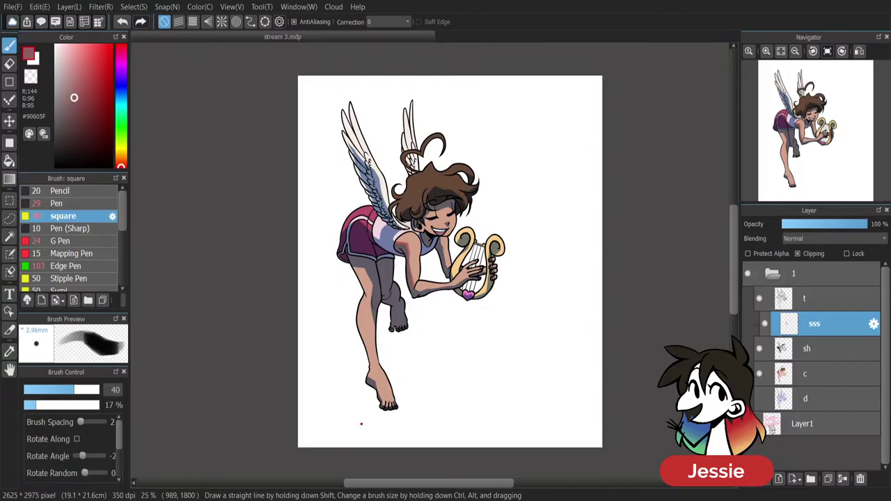
pyautogui.scroll(3, 361, 424)
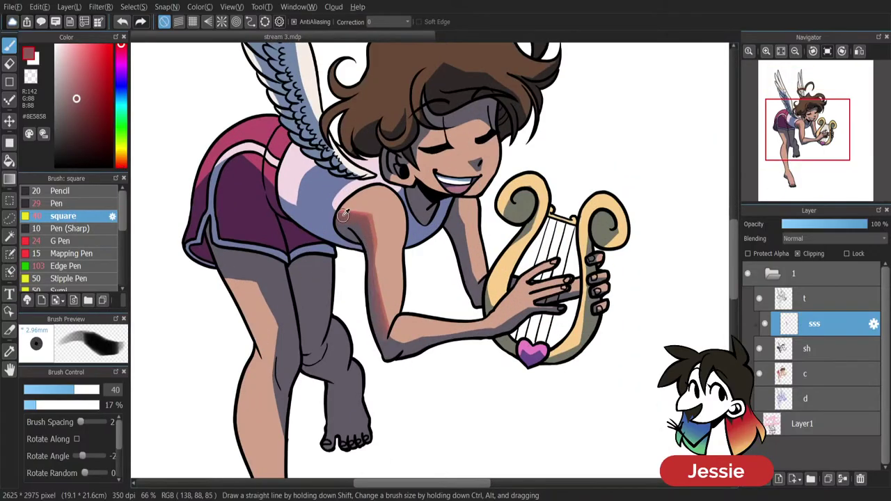
pyautogui.keyDown('alt'); pyautogui.click(344, 220); pyautogui.keyUp('alt')
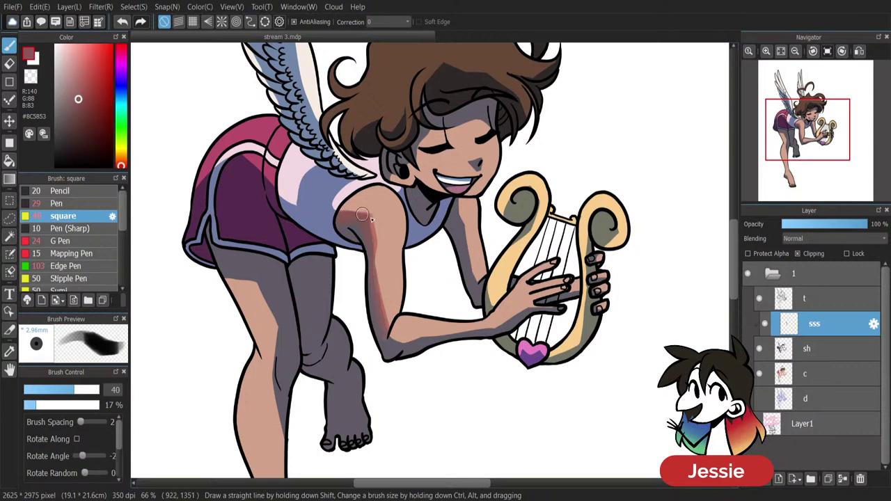
pyautogui.keyDown('alt'); pyautogui.click(368, 211); pyautogui.keyUp('alt')
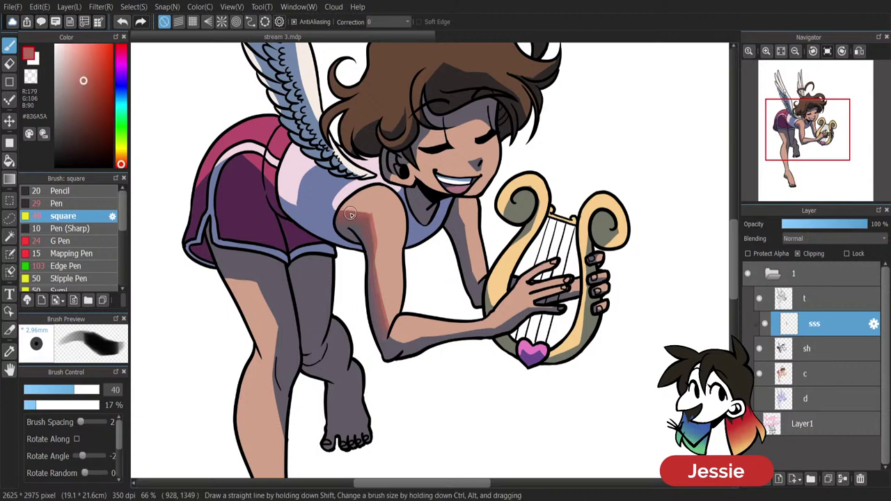
pyautogui.keyDown('alt'); pyautogui.click(357, 218); pyautogui.keyUp('alt')
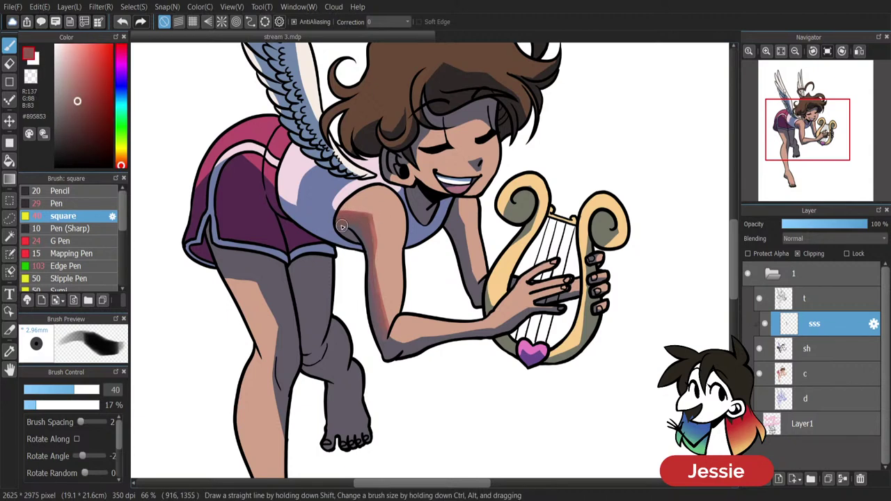
pyautogui.keyDown('alt'); pyautogui.click(371, 221); pyautogui.keyUp('alt')
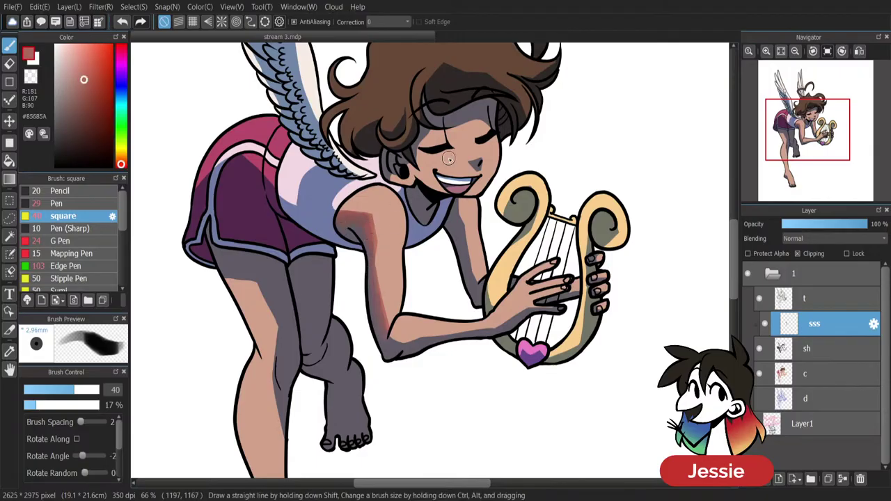
pyautogui.keyDown('alt'); pyautogui.click(376, 245); pyautogui.keyUp('alt')
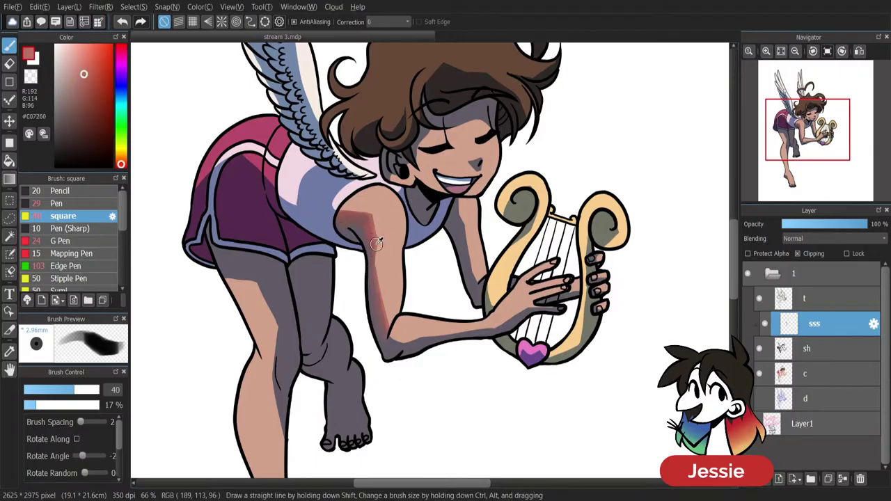
# Paint reddish shading along the forearm's shadow edge and the underside of the strumming hand with sampled tones such as #B36E60.
pyautogui.keyDown('alt'); pyautogui.click(387, 348); pyautogui.keyUp('alt')
pyautogui.keyDown('alt'); pyautogui.click(408, 343); pyautogui.keyUp('alt')
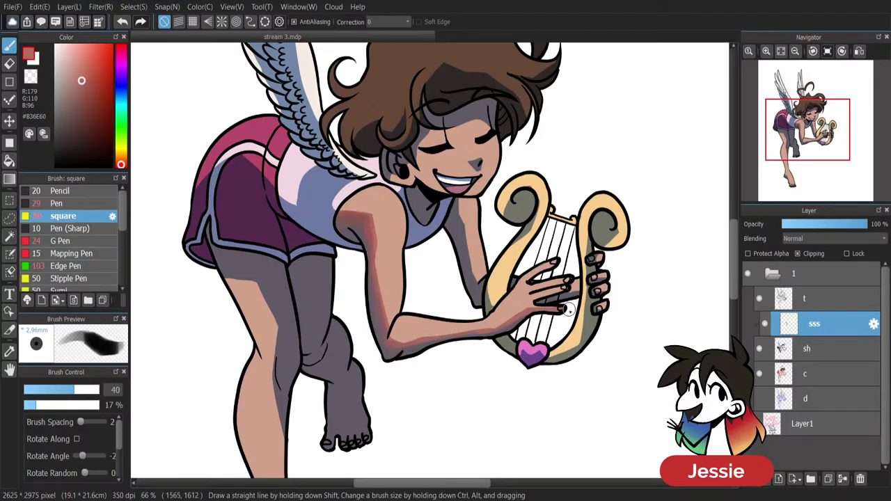
pyautogui.keyDown('alt'); pyautogui.click(513, 326); pyautogui.keyUp('alt')
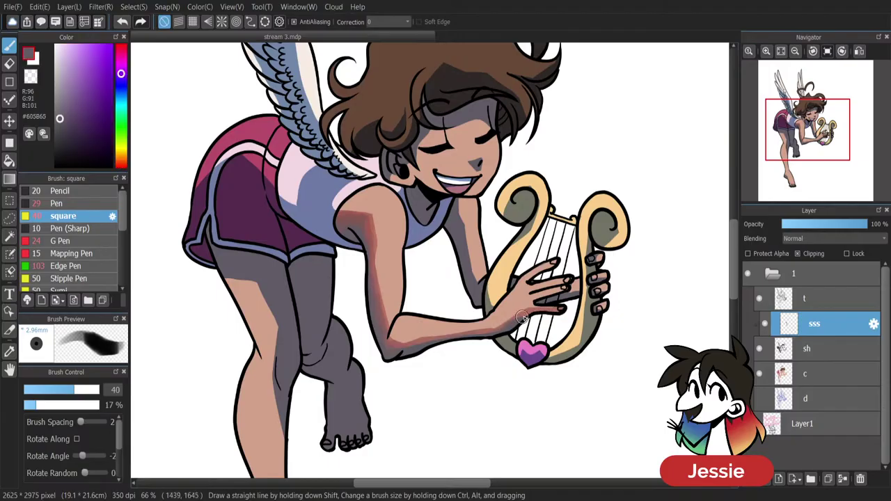
pyautogui.keyDown('alt'); pyautogui.click(485, 334); pyautogui.keyUp('alt')
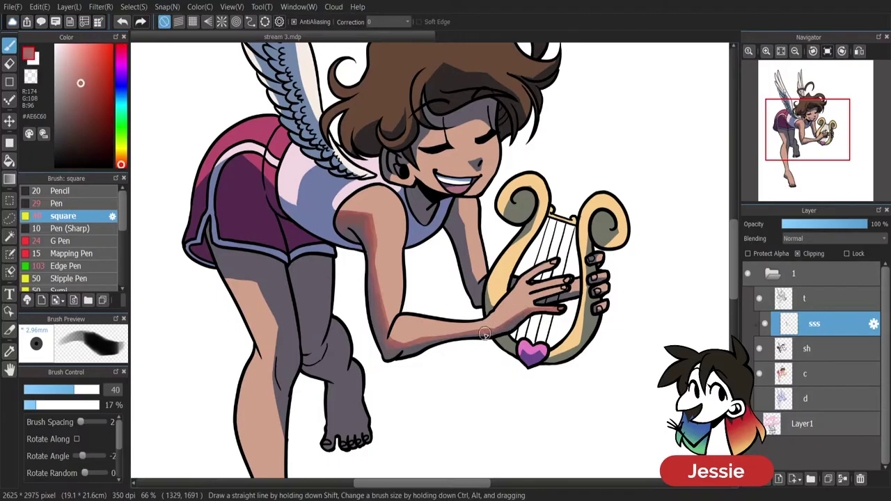
pyautogui.keyDown('alt'); pyautogui.click(529, 312); pyautogui.keyUp('alt')
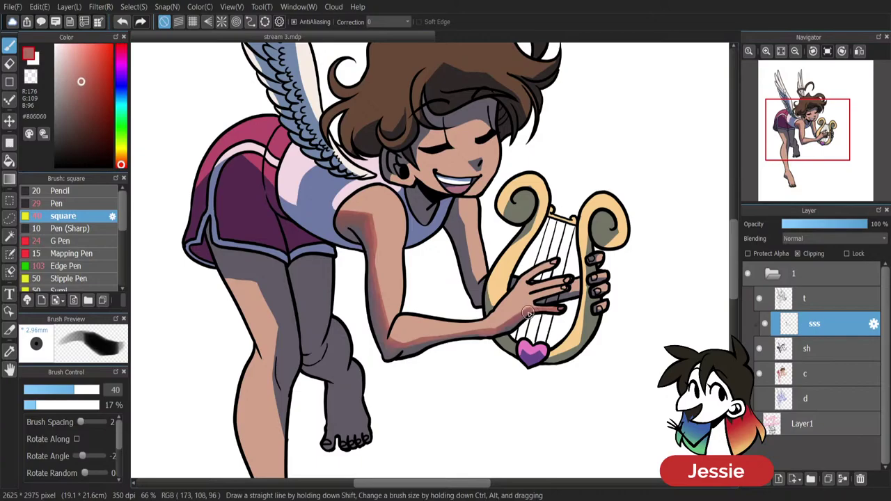
# Blend the forearm's red edge into its shadow near the elbow with sampled muted tones such as #865E60.
pyautogui.keyDown('alt'); pyautogui.click(426, 346); pyautogui.keyUp('alt')
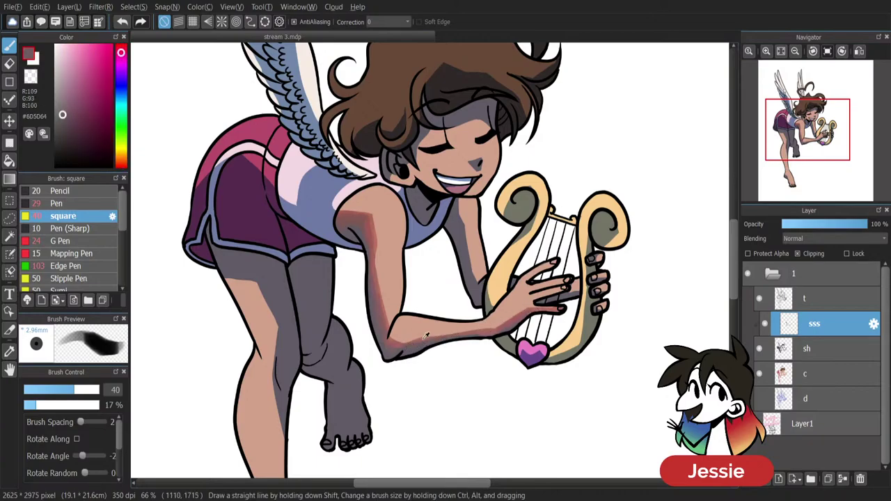
pyautogui.keyDown('alt'); pyautogui.click(394, 344); pyautogui.keyUp('alt')
pyautogui.keyDown('alt'); pyautogui.click(413, 348); pyautogui.keyUp('alt')
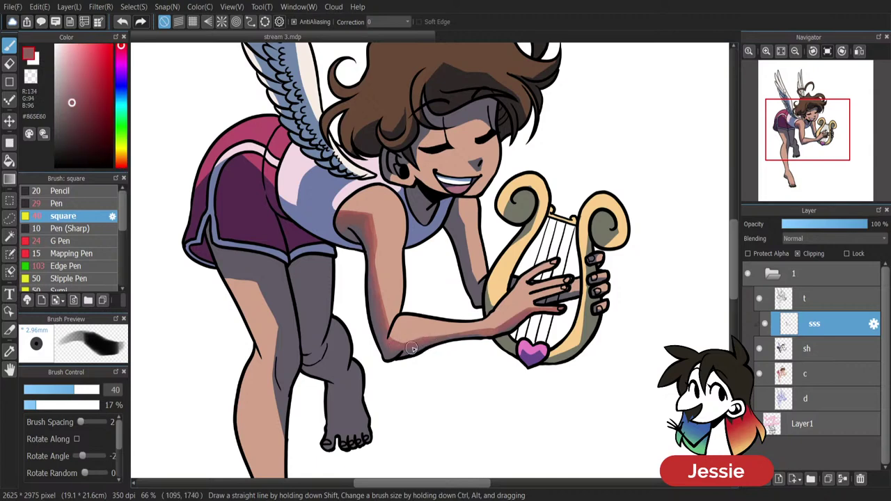
# Paint a reddish #B5695A edge along the far arm's shadow boundary from below the chin down to the elbow.
pyautogui.hotkey('ctrl', '-')
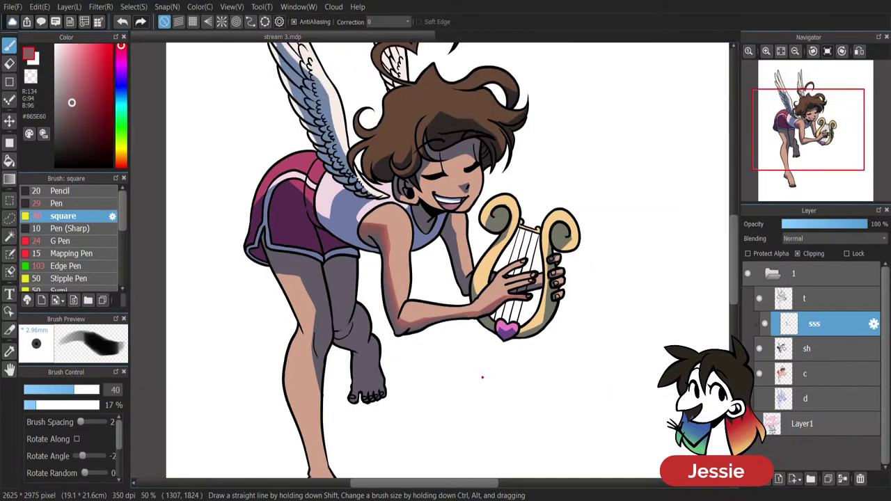
pyautogui.hotkey('ctrl', '+')
pyautogui.hotkey('ctrl', '+')
pyautogui.keyDown('alt'); pyautogui.click(346, 194); pyautogui.keyUp('alt')
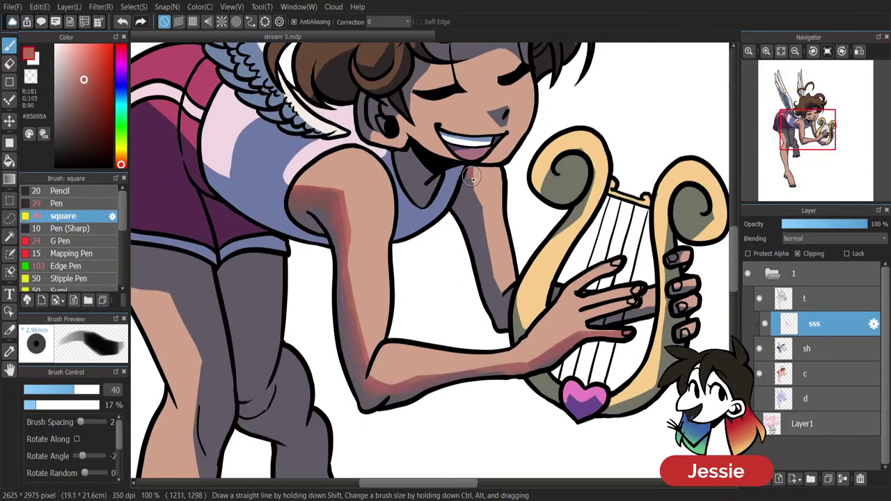
pyautogui.moveTo(472, 178)
pyautogui.mouseDown()
pyautogui.moveTo(486, 226)
pyautogui.moveTo(499, 229)
pyautogui.moveTo(490, 271)
pyautogui.moveTo(498, 300)
pyautogui.mouseUp()
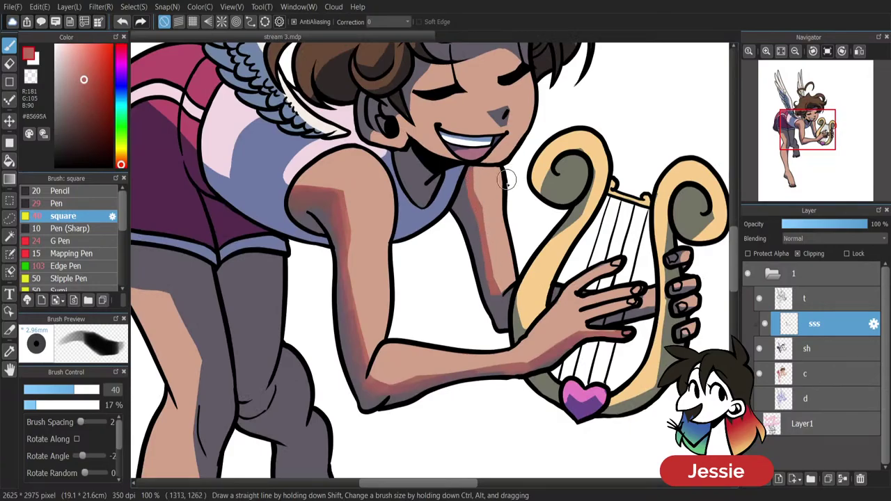
# Blend the far arm's red edge into its grey shadow down to the elbow with sampled tones such as #806060 and #955F5A.
pyautogui.keyDown('alt'); pyautogui.click(497, 297); pyautogui.keyUp('alt')
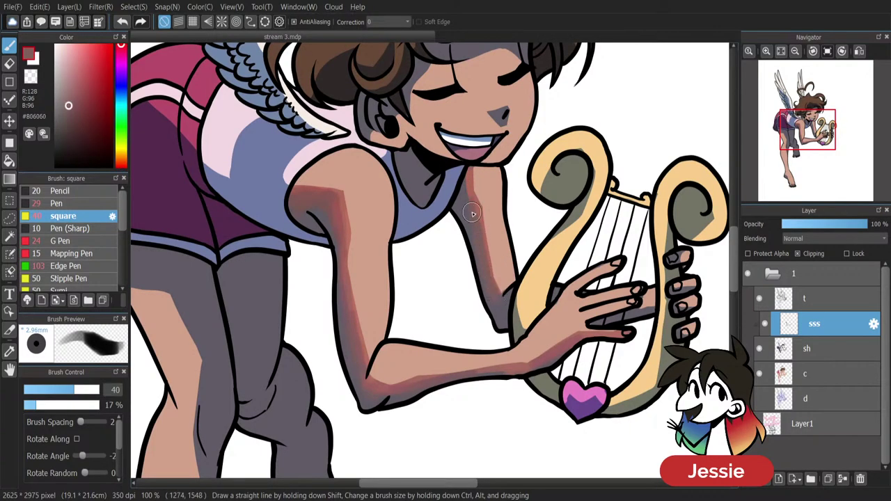
pyautogui.keyDown('alt'); pyautogui.click(471, 184); pyautogui.keyUp('alt')
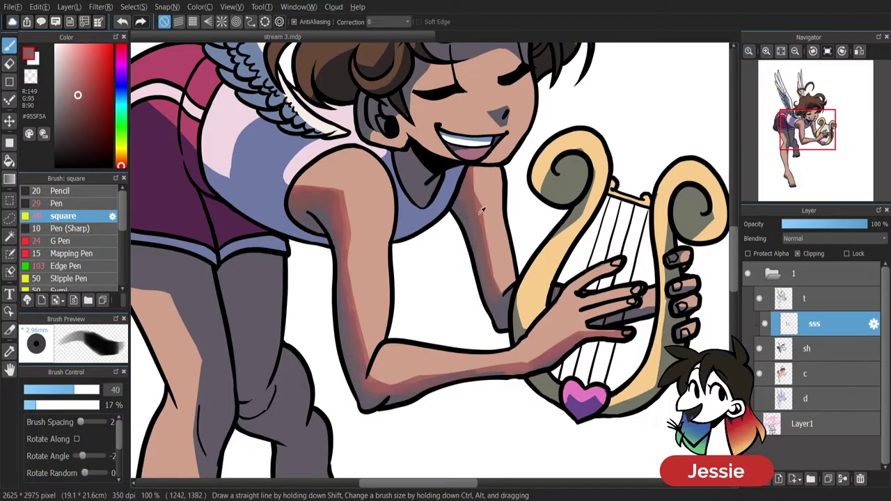
pyautogui.keyDown('alt'); pyautogui.click(471, 208); pyautogui.keyUp('alt')
pyautogui.keyDown('alt'); pyautogui.click(479, 215); pyautogui.keyUp('alt')
pyautogui.keyDown('alt'); pyautogui.click(482, 209); pyautogui.keyUp('alt')
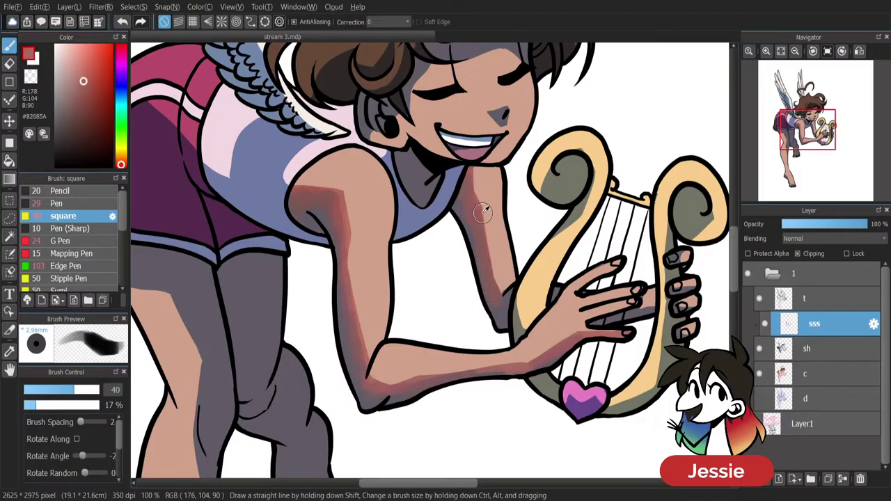
pyautogui.keyDown('alt'); pyautogui.click(501, 309); pyautogui.keyUp('alt')
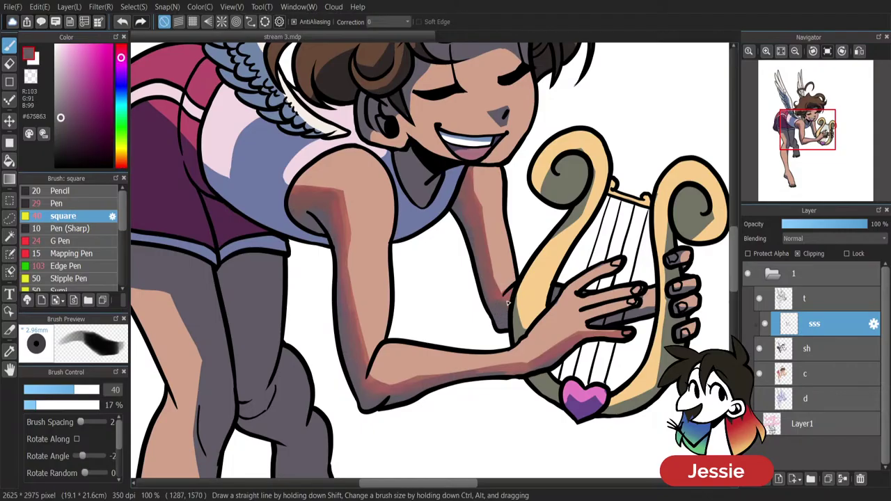
pyautogui.keyDown('alt'); pyautogui.click(498, 309); pyautogui.keyUp('alt')
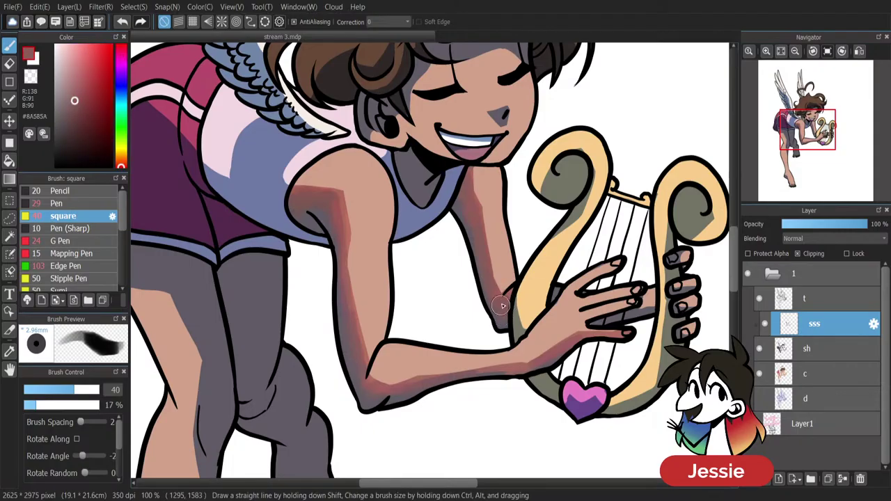
# Refine the red-to-grey transition around the near arm's armpit with sampled tones such as #705859, #B1695A and #905858.
pyautogui.scroll(-2, 528, 268)
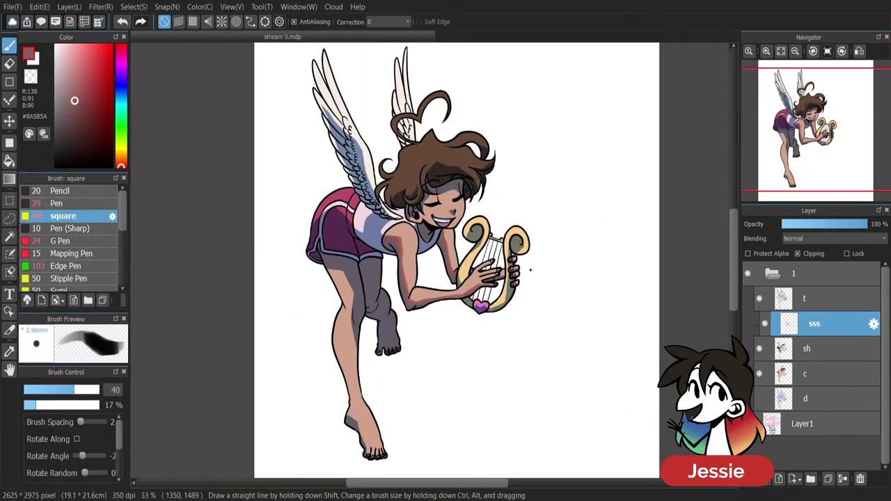
pyautogui.scroll(2, 530, 270)
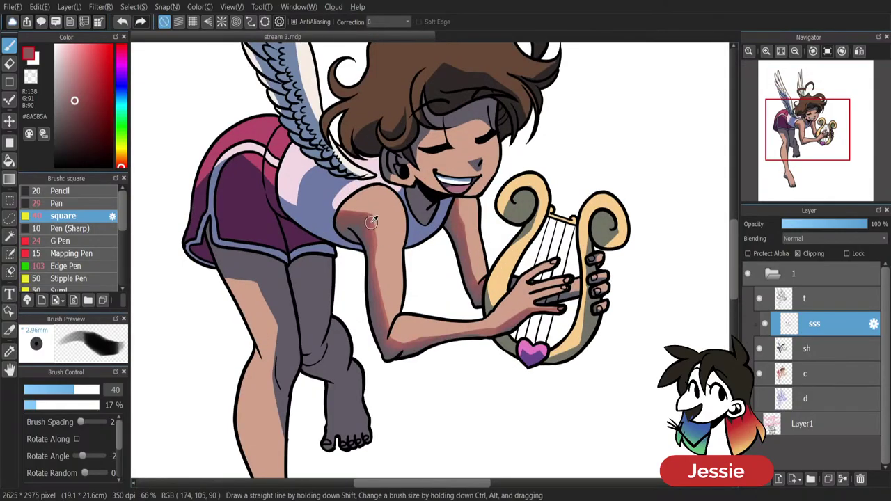
pyautogui.keyDown('alt'); pyautogui.click(369, 222); pyautogui.keyUp('alt')
pyautogui.keyDown('alt'); pyautogui.click(364, 235); pyautogui.keyUp('alt')
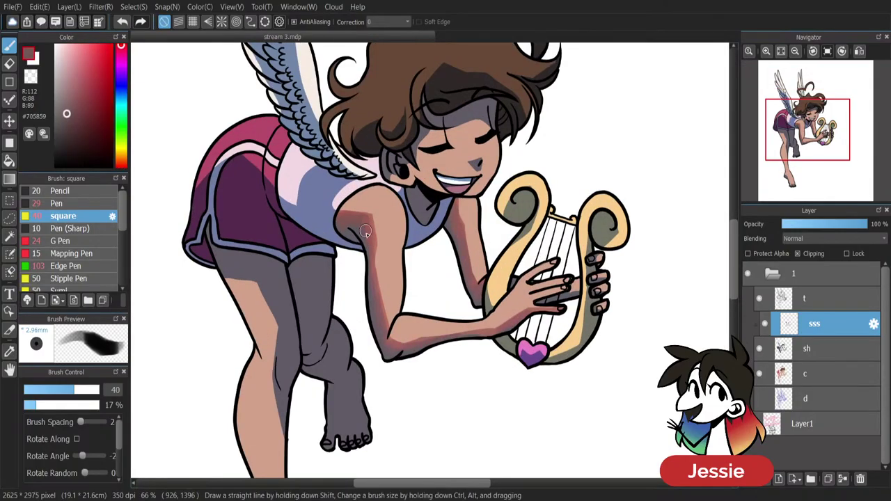
pyautogui.keyDown('alt'); pyautogui.click(370, 221); pyautogui.keyUp('alt')
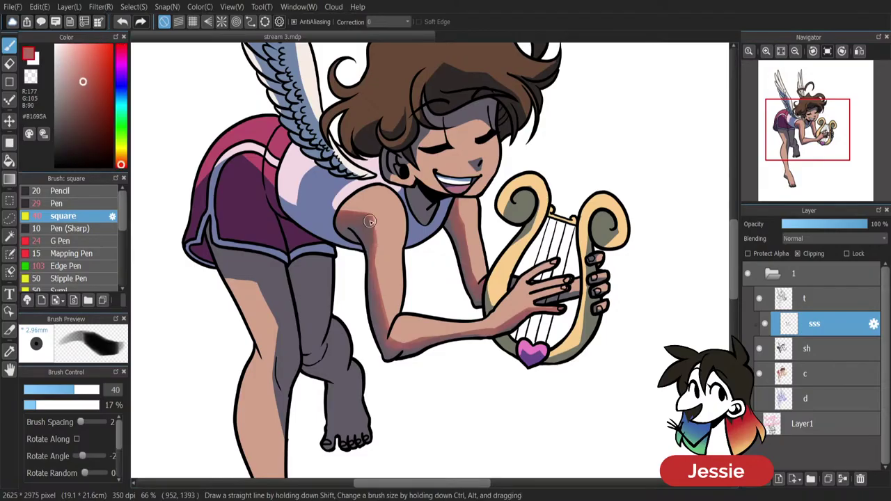
pyautogui.keyDown('alt'); pyautogui.click(365, 224); pyautogui.keyUp('alt')
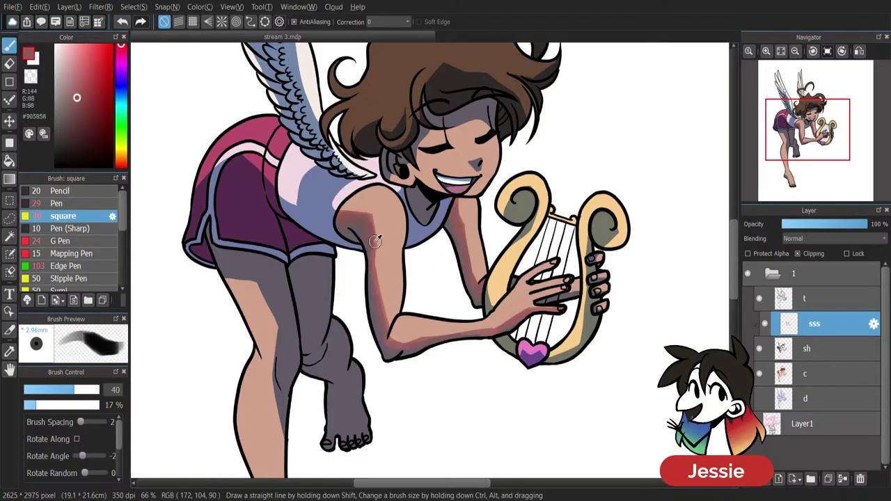
# Paint reddish #AE685A shading on the neck and soften it with sampled tones #8D625E and #81605F.
pyautogui.keyDown('alt'); pyautogui.click(400, 233); pyautogui.keyUp('alt')
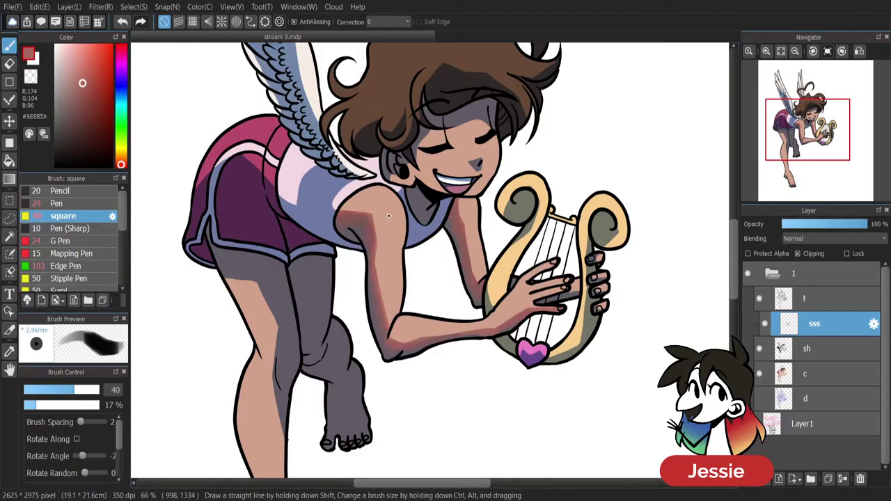
pyautogui.keyDown('alt'); pyautogui.click(428, 214); pyautogui.keyUp('alt')
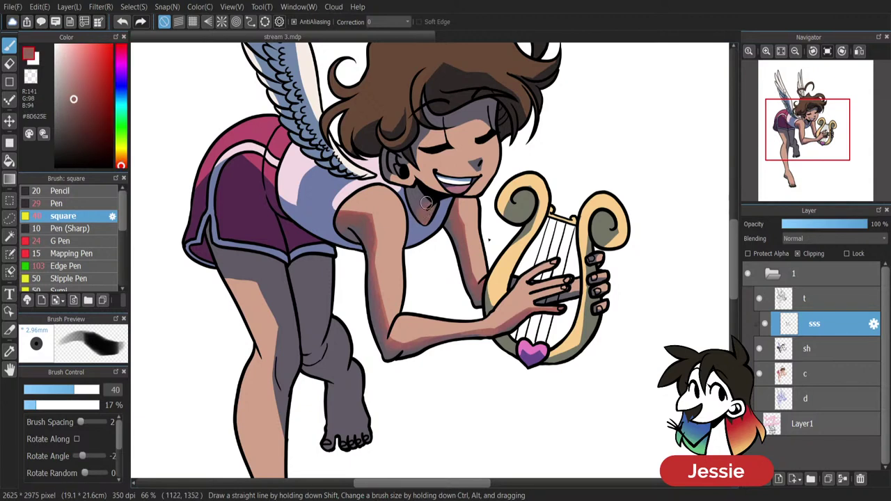
pyautogui.keyDown('alt'); pyautogui.click(417, 210); pyautogui.keyUp('alt')
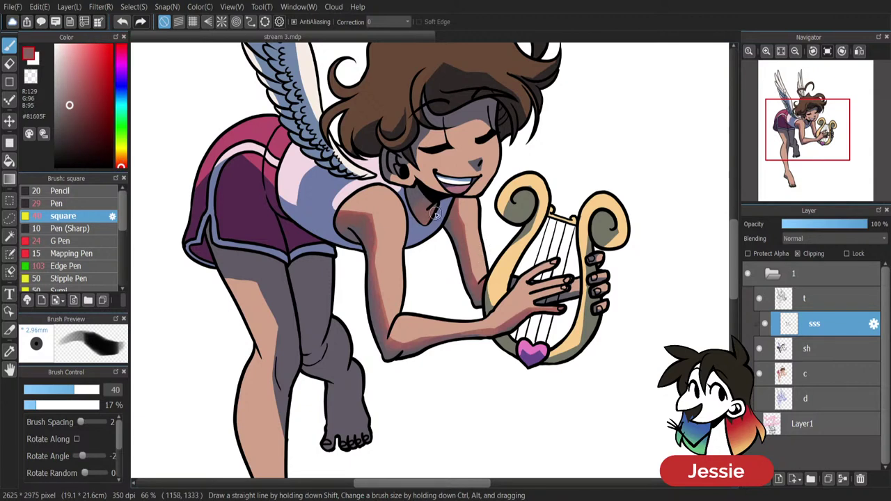
# Shade the ear with reddish #B0675A and blend it using sampled tones such as #7B5F61 and #A3645B.
pyautogui.keyDown('alt'); pyautogui.click(459, 201); pyautogui.keyUp('alt')
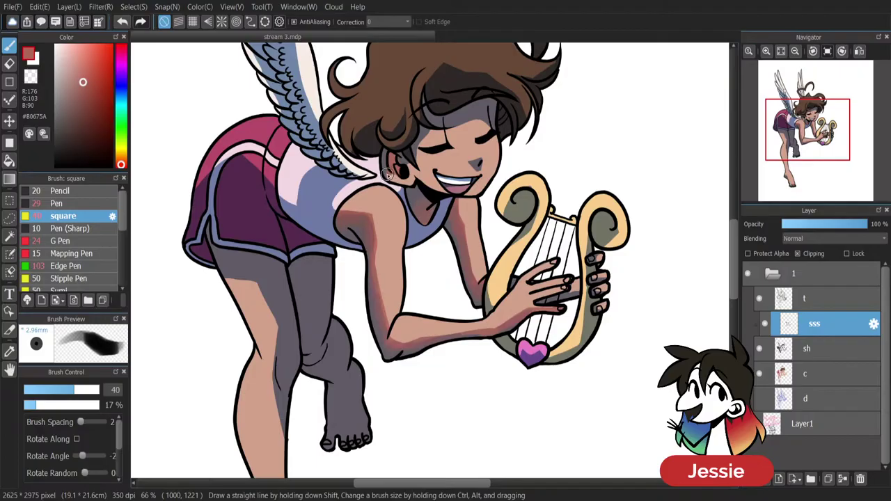
pyautogui.keyDown('alt'); pyautogui.click(387, 174); pyautogui.keyUp('alt')
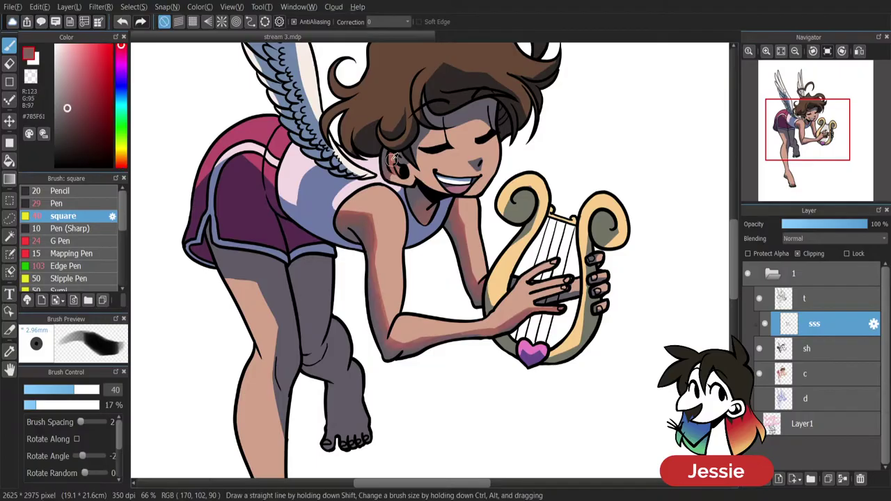
pyautogui.keyDown('alt'); pyautogui.click(403, 166); pyautogui.keyUp('alt')
pyautogui.keyDown('alt'); pyautogui.click(404, 159); pyautogui.keyUp('alt')
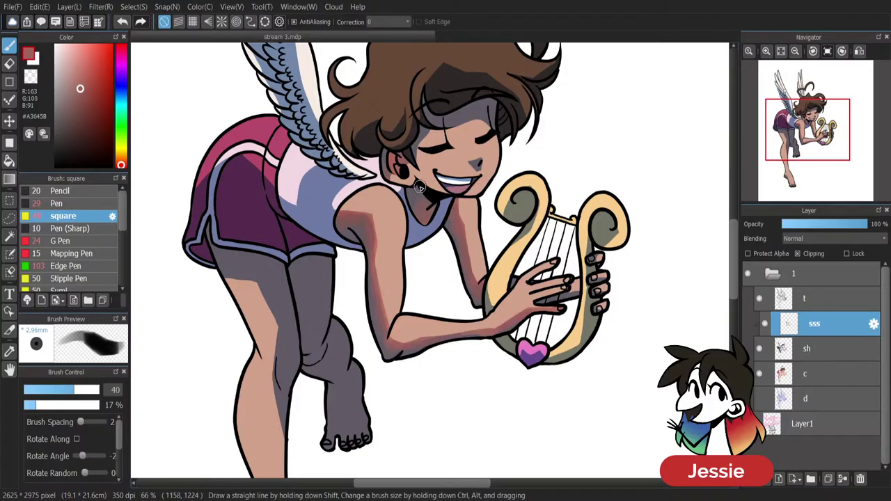
# Paint a reddish #AD665A edge across the forehead's shadow and blend it with sampled tones #94625D and #775E61.
pyautogui.keyDown('alt'); pyautogui.click(416, 158); pyautogui.keyUp('alt')
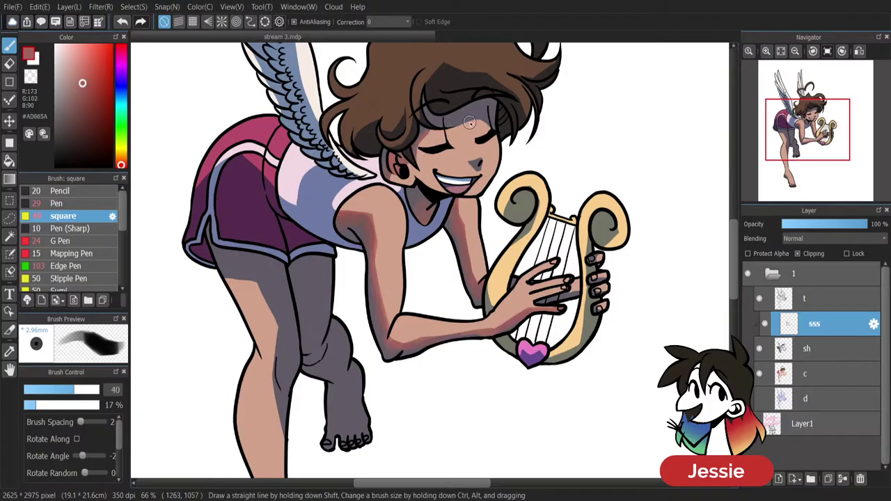
pyautogui.moveTo(444, 126)
pyautogui.mouseDown()
pyautogui.moveTo(512, 124)
pyautogui.moveTo(492, 130)
pyautogui.moveTo(483, 111)
pyautogui.mouseUp()
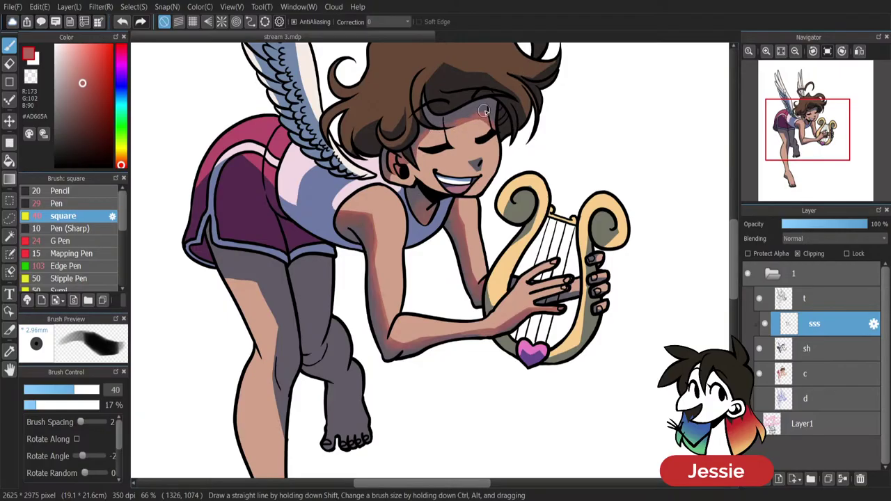
pyautogui.keyDown('alt'); pyautogui.click(480, 112); pyautogui.keyUp('alt')
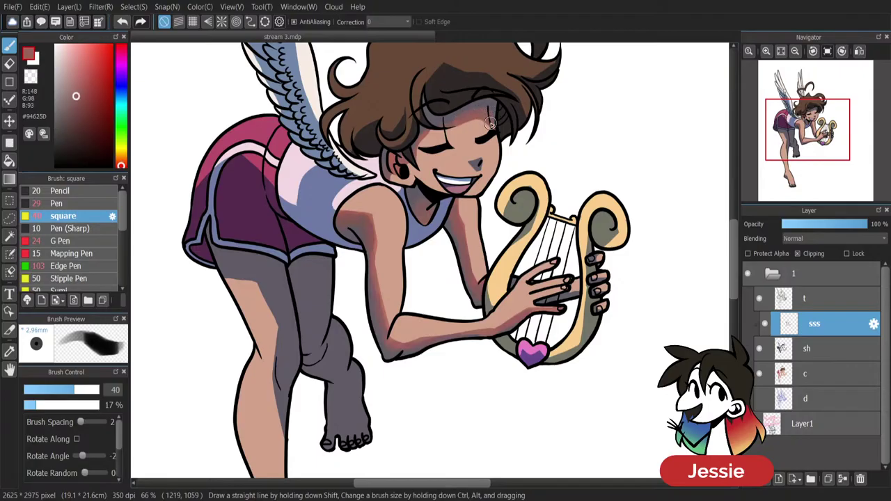
pyautogui.keyDown('alt'); pyautogui.click(456, 117); pyautogui.keyUp('alt')
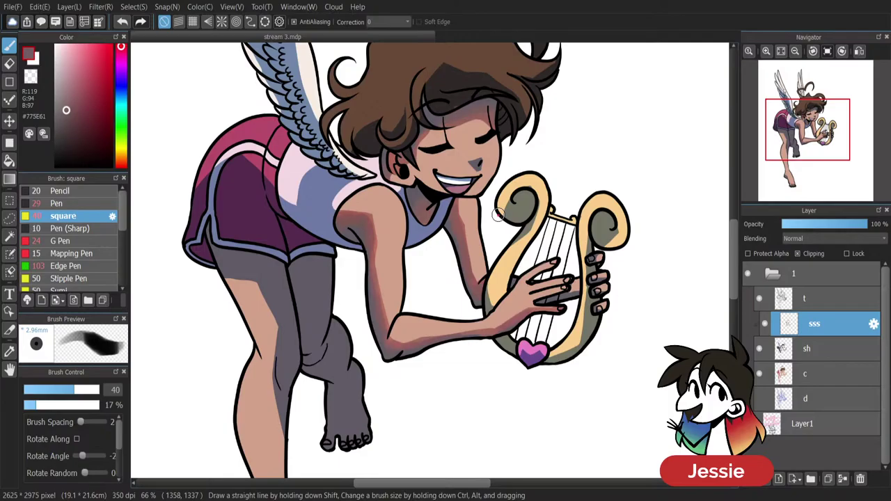
# Paint a reddish #BD7160 edge along the front leg's shadow from the upper thigh down to the knee.
pyautogui.scroll(-2, 498, 215)
pyautogui.scroll(2, 499, 216)
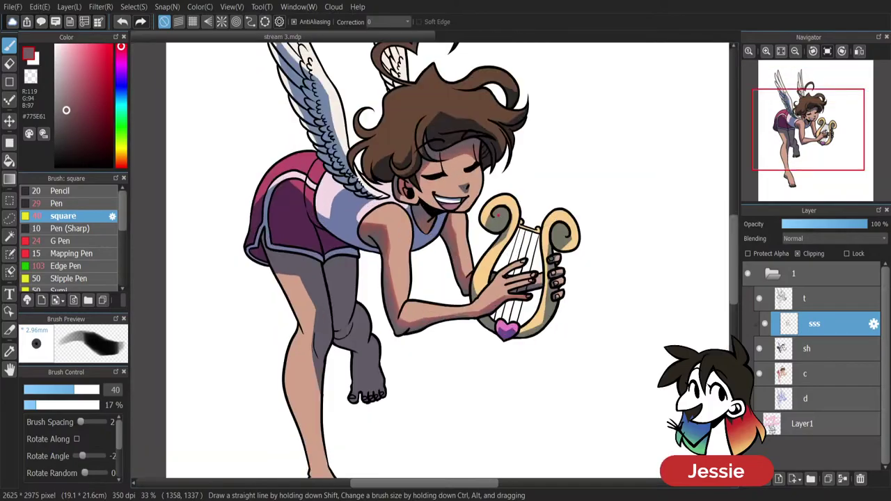
pyautogui.keyDown('alt'); pyautogui.click(383, 289); pyautogui.keyUp('alt')
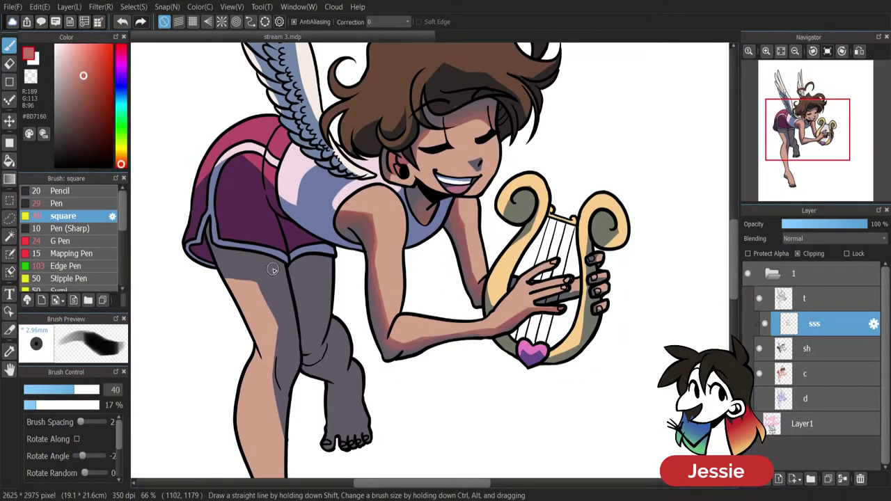
pyautogui.moveTo(234, 275)
pyautogui.mouseDown()
pyautogui.moveTo(259, 286)
pyautogui.moveTo(278, 328)
pyautogui.moveTo(284, 449)
pyautogui.moveTo(283, 375)
pyautogui.moveTo(271, 391)
pyautogui.moveTo(279, 414)
pyautogui.moveTo(286, 363)
pyautogui.mouseUp()
# Blend the red shading around the knee and upper calf with sampled tones such as #AA6C61, #876462 and #AC6860.
pyautogui.keyDown('alt'); pyautogui.click(287, 374); pyautogui.keyUp('alt')
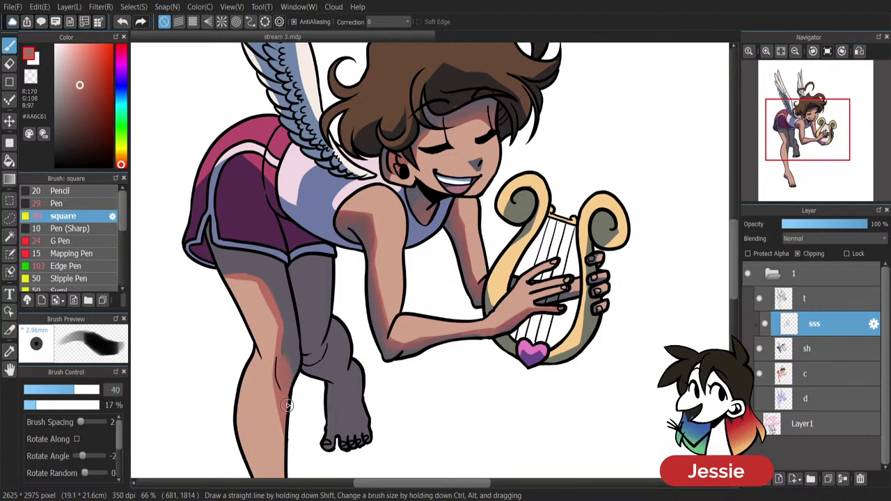
pyautogui.keyDown('alt'); pyautogui.click(287, 348); pyautogui.keyUp('alt')
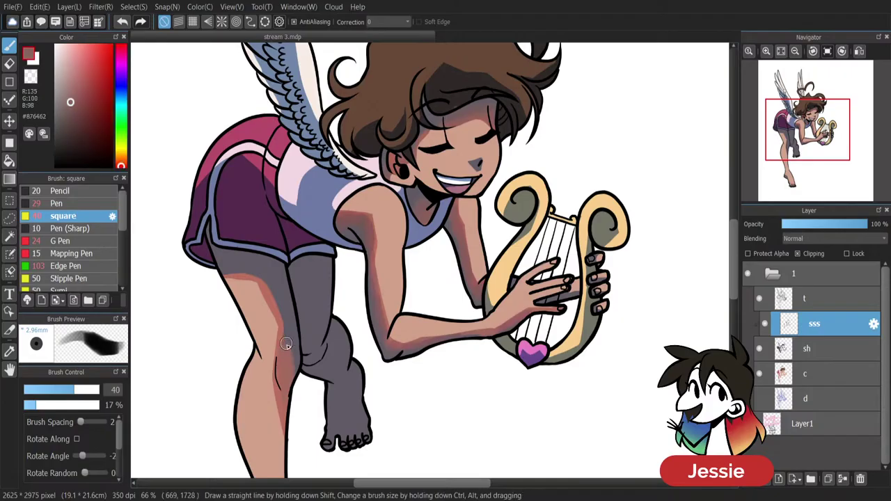
pyautogui.keyDown('alt'); pyautogui.click(281, 407); pyautogui.keyUp('alt')
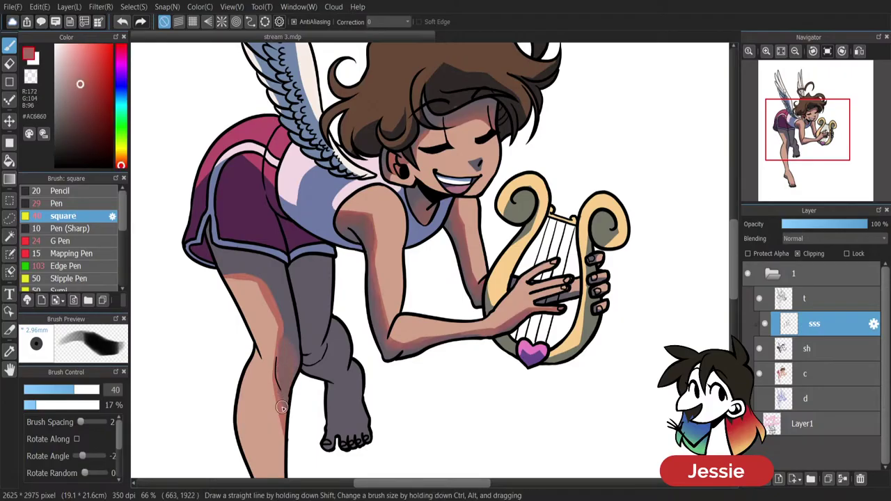
pyautogui.keyDown('alt'); pyautogui.click(282, 399); pyautogui.keyUp('alt')
pyautogui.keyDown('alt'); pyautogui.click(296, 341); pyautogui.keyUp('alt')
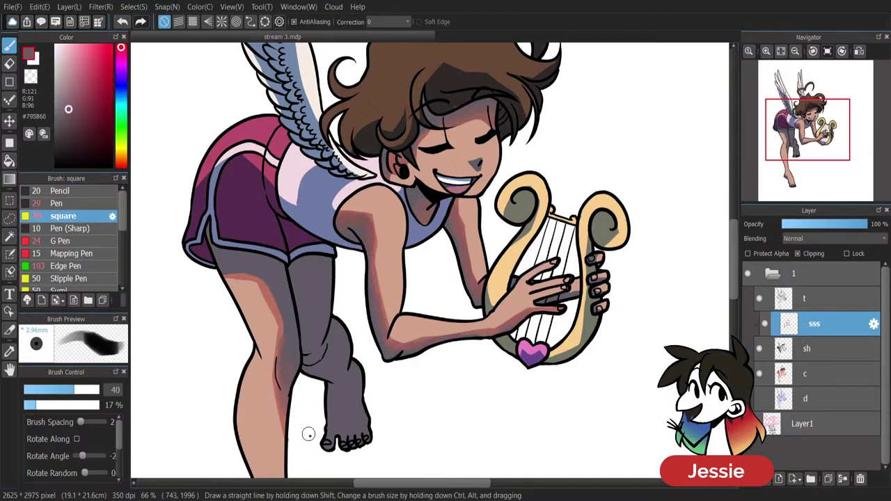
# Blend the red edge along the middle of the thigh into its shadow with sampled tones such as #B96F60 and #8F5F60.
pyautogui.keyDown('alt'); pyautogui.click(272, 298); pyautogui.keyUp('alt')
pyautogui.moveTo(267, 286)
pyautogui.mouseDown()
pyautogui.moveTo(282, 317)
pyautogui.moveTo(280, 344)
pyautogui.mouseUp()
pyautogui.keyDown('alt'); pyautogui.click(287, 327); pyautogui.keyUp('alt')
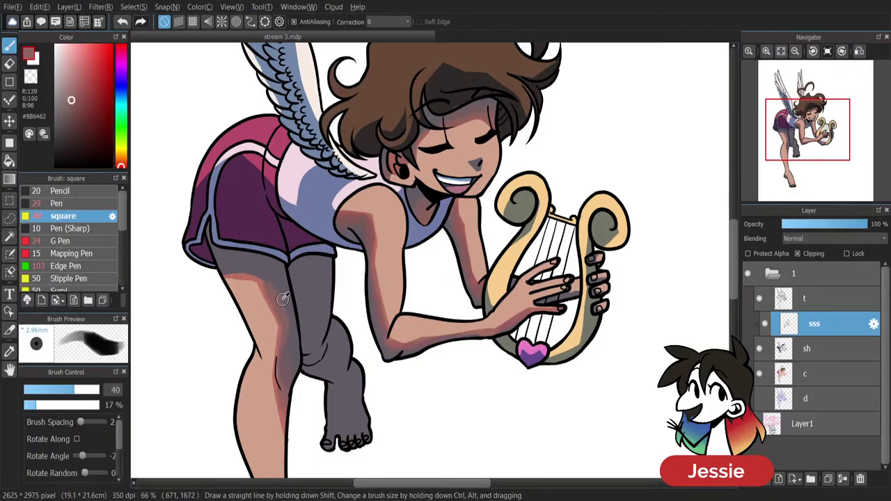
pyautogui.keyDown('alt'); pyautogui.click(281, 328); pyautogui.keyUp('alt')
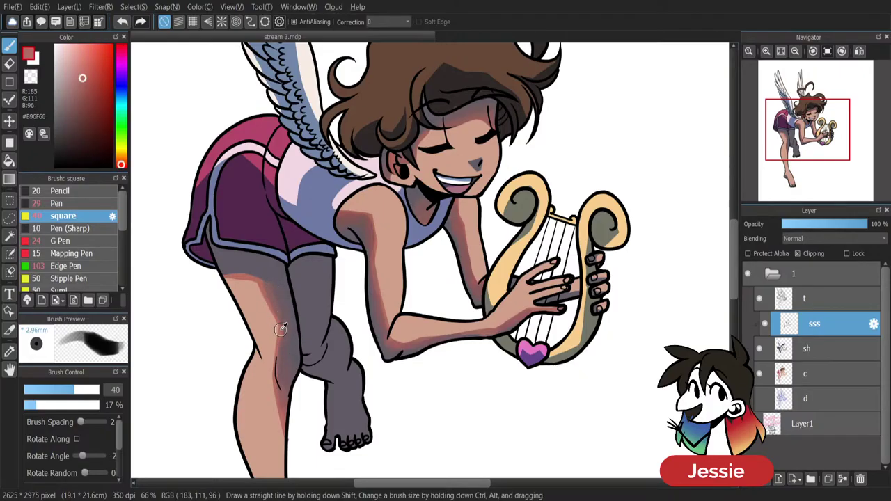
pyautogui.keyDown('alt'); pyautogui.click(280, 320); pyautogui.keyUp('alt')
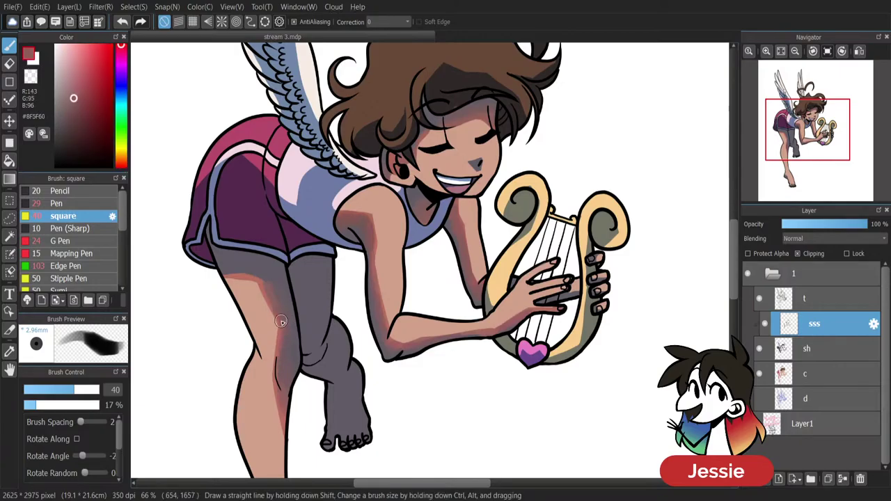
# Blend the upper thigh's shadow edge below the shorts with sampled tones such as #A46860, #896161 and #7F6060.
pyautogui.hotkey('ctrl', '-')
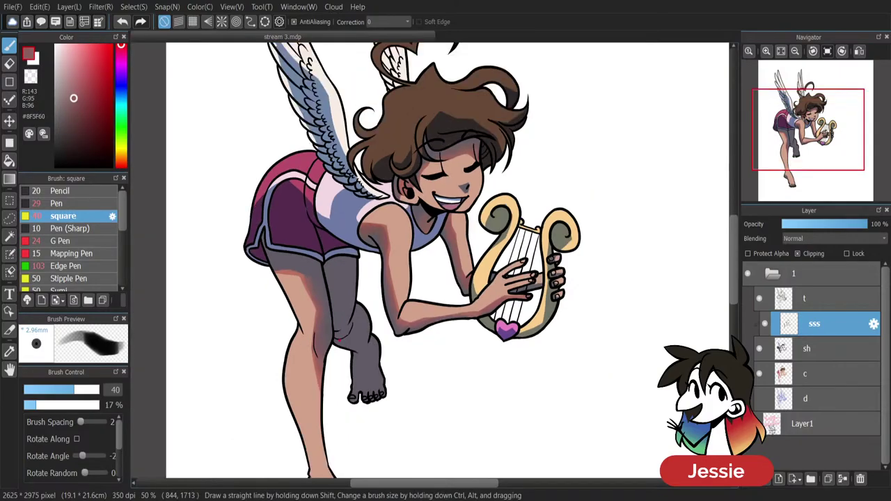
pyautogui.hotkey('ctrl', '-')
pyautogui.hotkey('ctrl', '+')
pyautogui.hotkey('ctrl', '+')
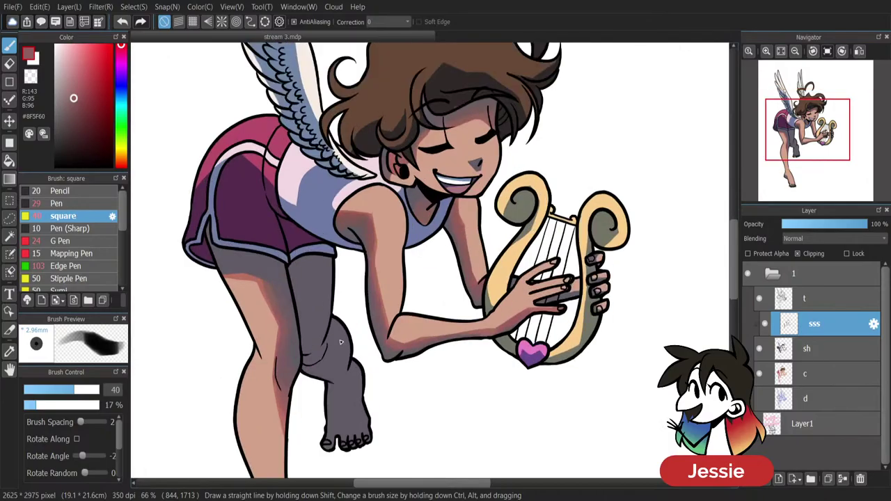
pyautogui.keyDown('alt'); pyautogui.click(264, 288); pyautogui.keyUp('alt')
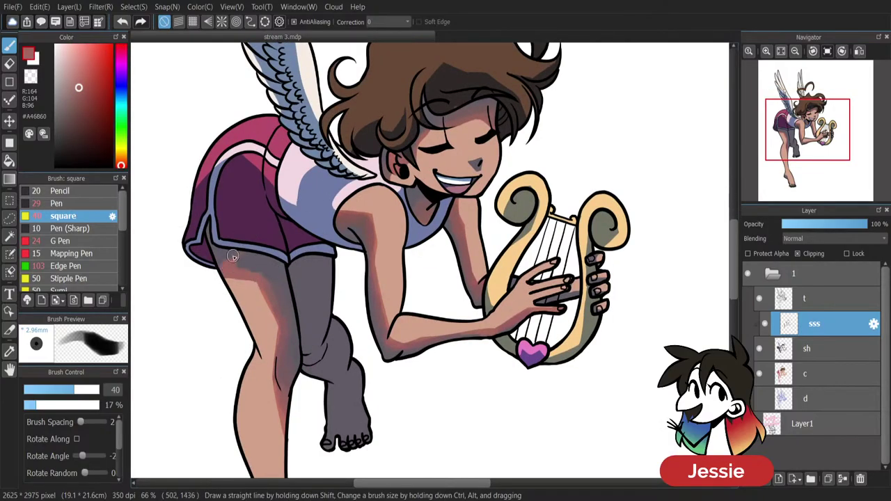
pyautogui.keyDown('alt'); pyautogui.click(238, 266); pyautogui.keyUp('alt')
pyautogui.moveTo(238, 266)
pyautogui.mouseDown()
pyautogui.moveTo(230, 258)
pyautogui.moveTo(263, 277)
pyautogui.moveTo(220, 275)
pyautogui.moveTo(267, 278)
pyautogui.moveTo(271, 290)
pyautogui.mouseUp()
pyautogui.keyDown('alt'); pyautogui.click(256, 281); pyautogui.keyUp('alt')
pyautogui.keyDown('alt'); pyautogui.click(272, 282); pyautogui.keyUp('alt')
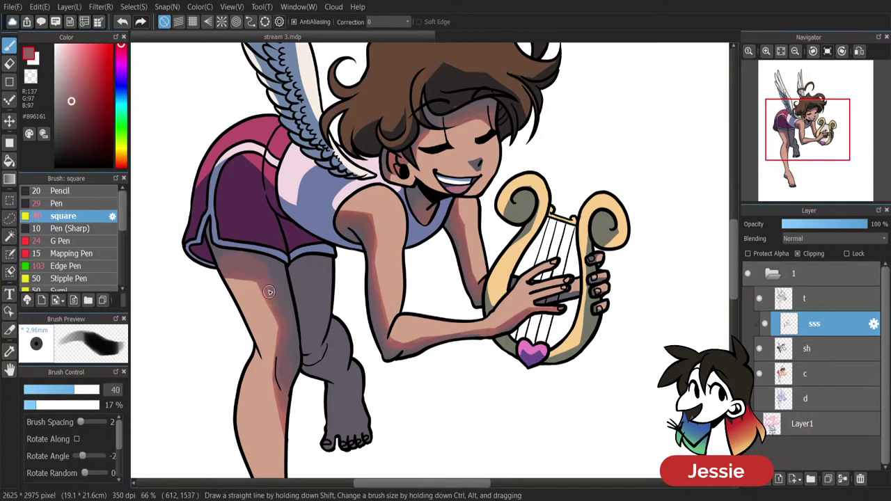
pyautogui.keyDown('alt'); pyautogui.click(236, 260); pyautogui.keyUp('alt')
# Enlarge the square brush to 91 and paint a reddish tone sampled from the front thigh (#BB7060) over the raised foot.
pyautogui.scroll(-2, 385, 411)
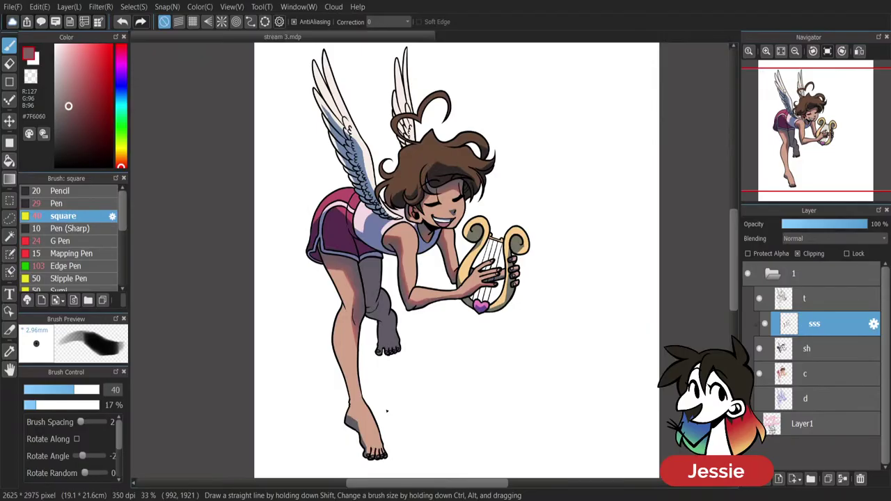
pyautogui.scroll(-1, 386, 411)
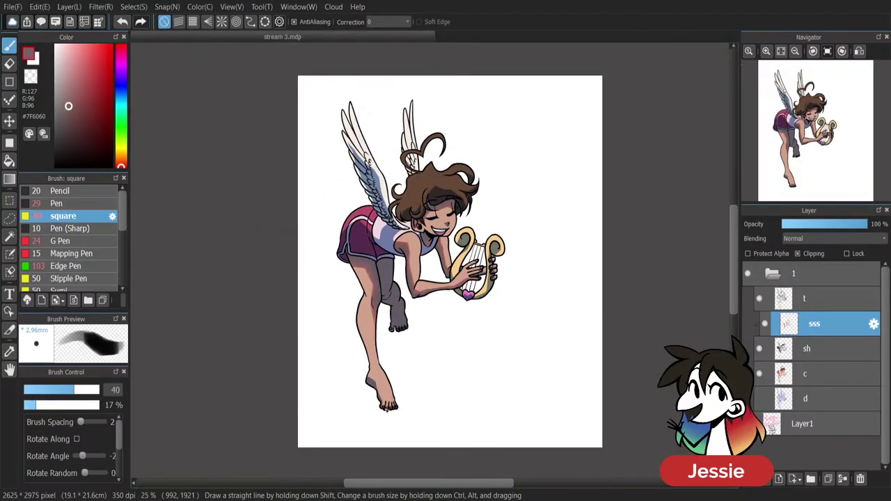
pyautogui.scroll(2, 386, 411)
pyautogui.keyDown('alt'); pyautogui.click(313, 287); pyautogui.keyUp('alt')
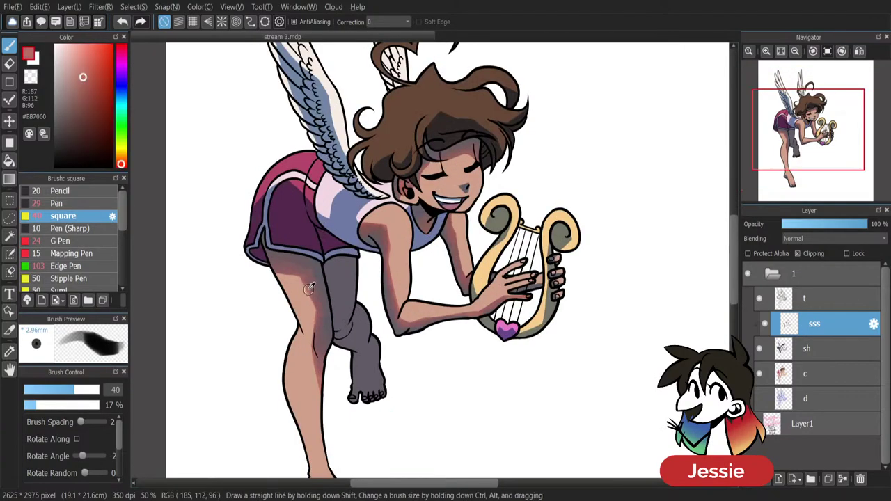
pyautogui.click(89, 391)
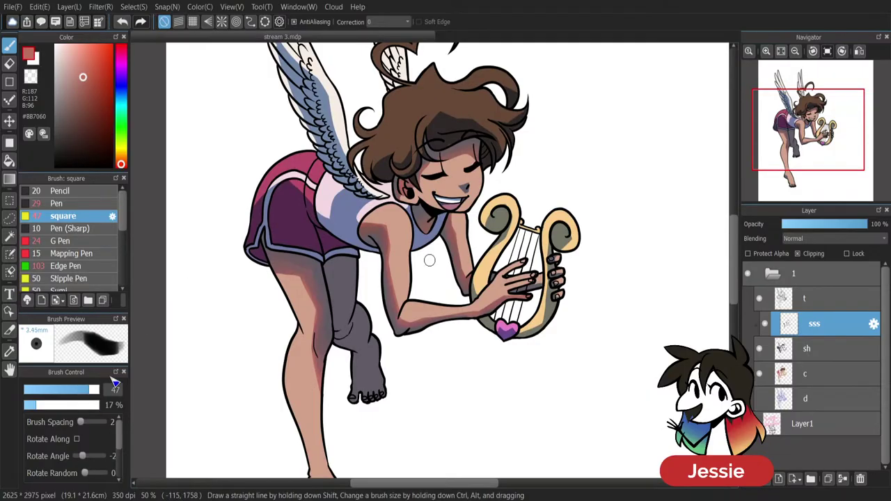
pyautogui.moveTo(363, 392)
pyautogui.mouseDown()
pyautogui.moveTo(376, 394)
pyautogui.moveTo(362, 383)
pyautogui.moveTo(364, 368)
pyautogui.mouseUp()
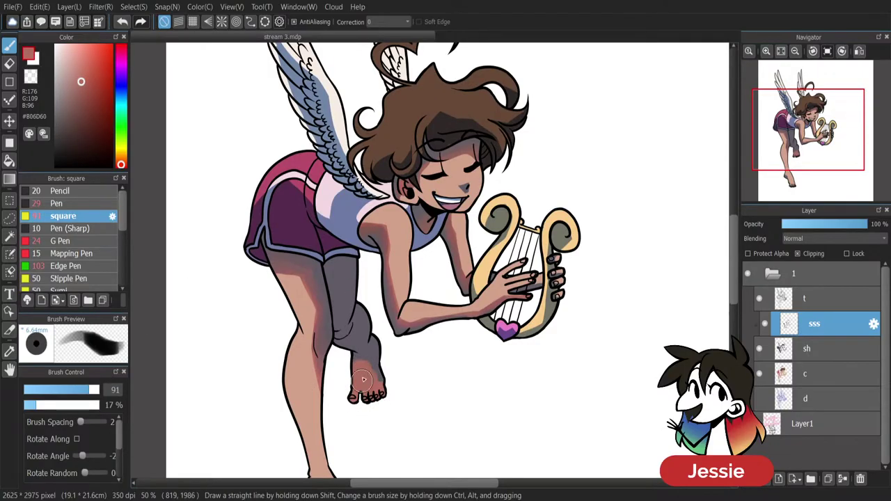
# Blend the raised foot's red shading up toward the ankle and lower leg with sampled tones such as #AD6C60, #7D6163 and #966060.
pyautogui.keyDown('alt'); pyautogui.click(371, 354); pyautogui.keyUp('alt')
pyautogui.keyDown('alt'); pyautogui.click(365, 350); pyautogui.keyUp('alt')
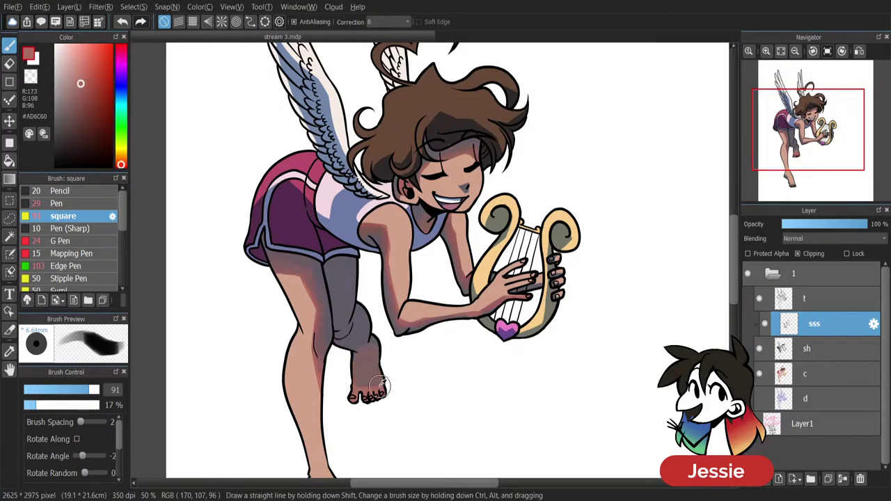
pyautogui.keyDown('alt'); pyautogui.click(382, 384); pyautogui.keyUp('alt')
pyautogui.keyDown('alt'); pyautogui.click(369, 381); pyautogui.keyUp('alt')
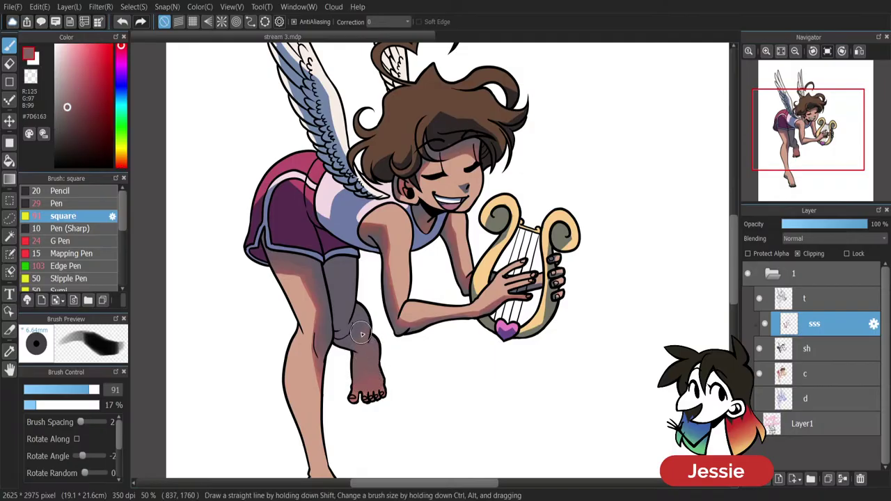
pyautogui.keyDown('alt'); pyautogui.click(361, 335); pyautogui.keyUp('alt')
pyautogui.keyDown('alt'); pyautogui.click(359, 353); pyautogui.keyUp('alt')
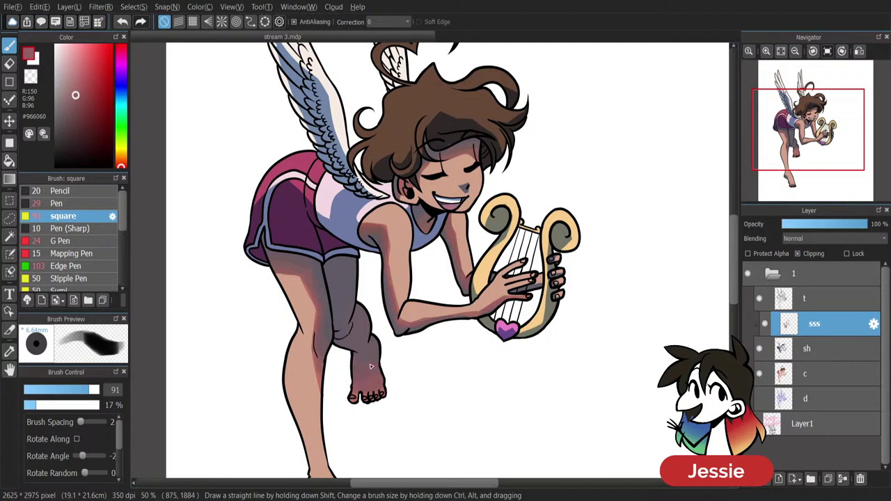
pyautogui.keyDown('alt'); pyautogui.click(362, 364); pyautogui.keyUp('alt')
# Paint a reddish #B76F60 accent on the back leg's knee and blend it up into the thigh with sampled #8D6562, #7C5C62 and #7A5B60.
pyautogui.keyDown('alt'); pyautogui.click(341, 335); pyautogui.keyUp('alt')
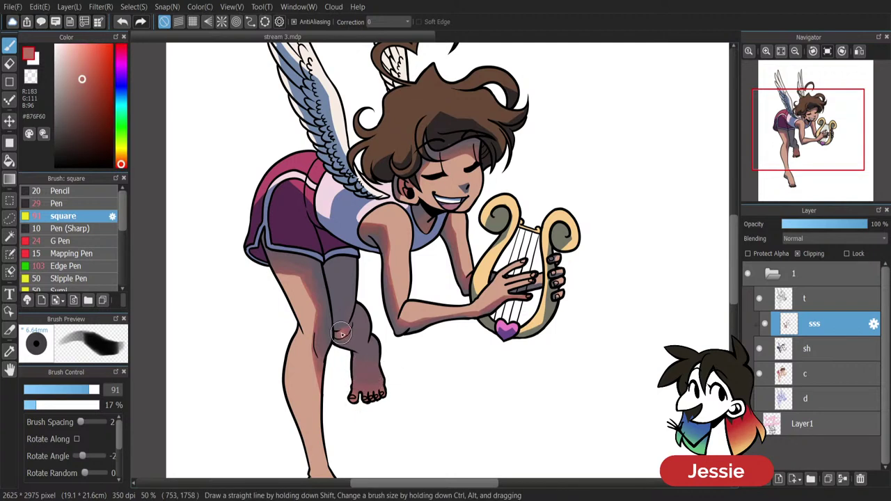
pyautogui.keyDown('alt'); pyautogui.click(343, 323); pyautogui.keyUp('alt')
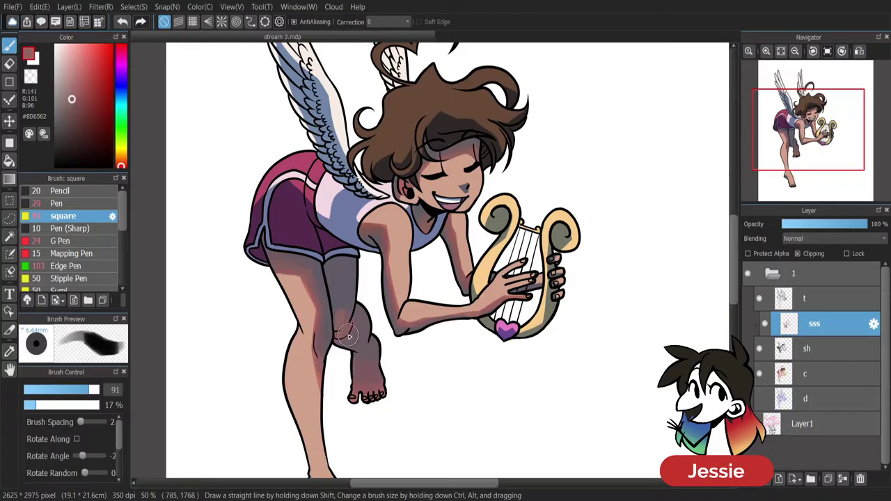
pyautogui.keyDown('alt'); pyautogui.click(359, 326); pyautogui.keyUp('alt')
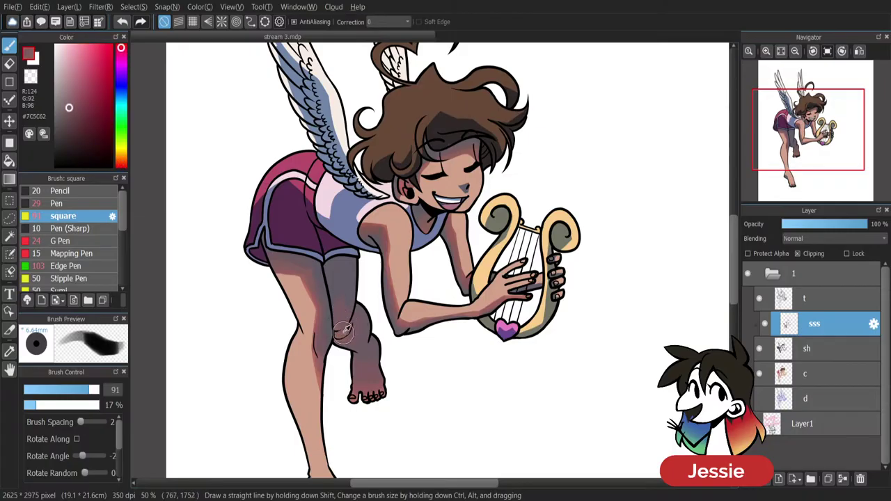
pyautogui.keyDown('alt'); pyautogui.click(341, 332); pyautogui.keyUp('alt')
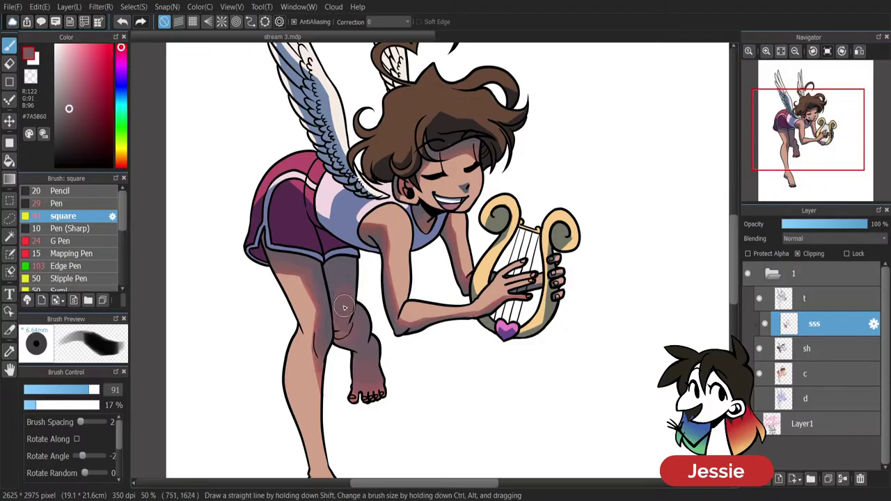
pyautogui.keyDown('alt'); pyautogui.click(342, 280); pyautogui.keyUp('alt')
pyautogui.keyDown('alt'); pyautogui.click(342, 279); pyautogui.keyUp('alt')
# Reduce the brush size to 31 and blend the front arm's red shadow edge with sampled tones such as #876360 and #BD7160.
pyautogui.scroll(-1, 411, 419)
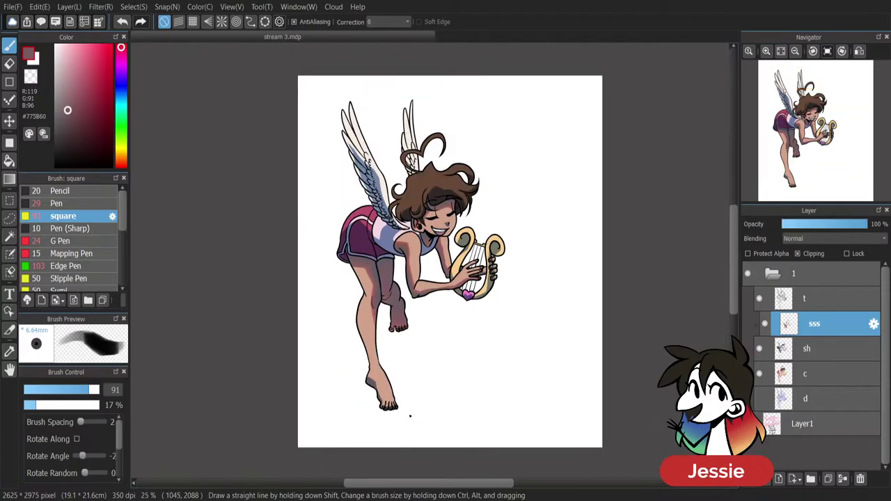
pyautogui.scroll(1, 410, 416)
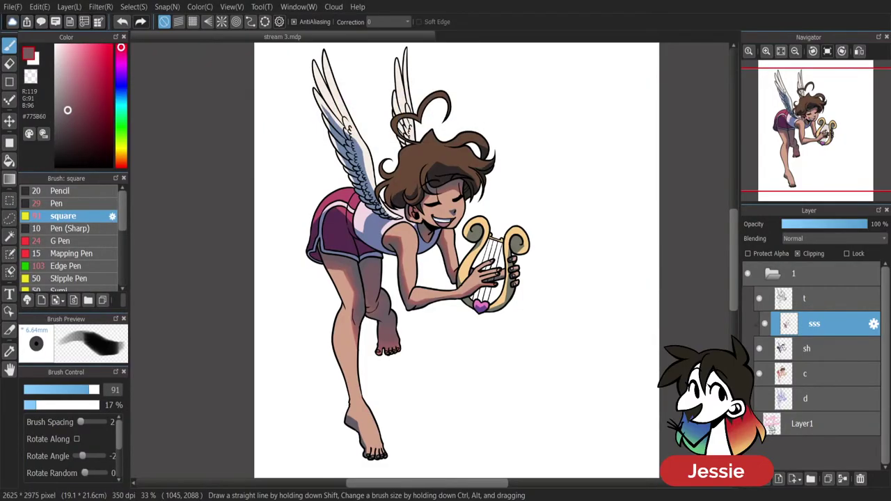
pyautogui.scroll(2, 487, 257)
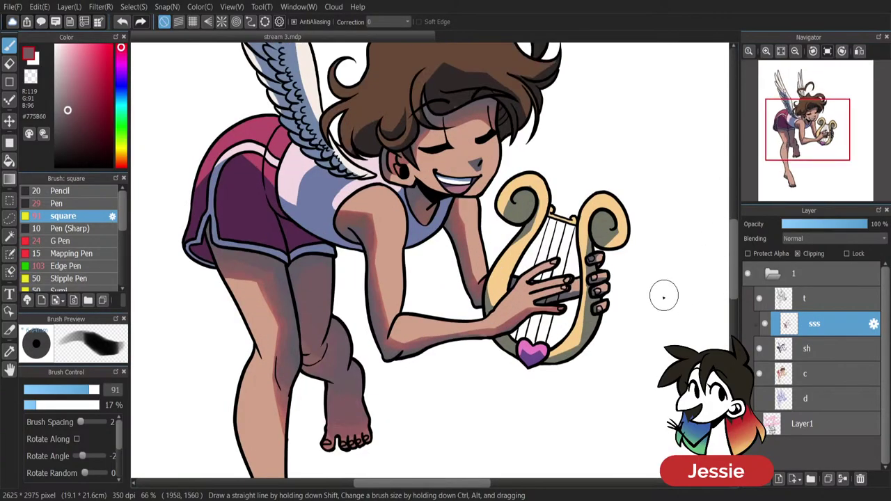
pyautogui.scroll(-4, 689, 216)
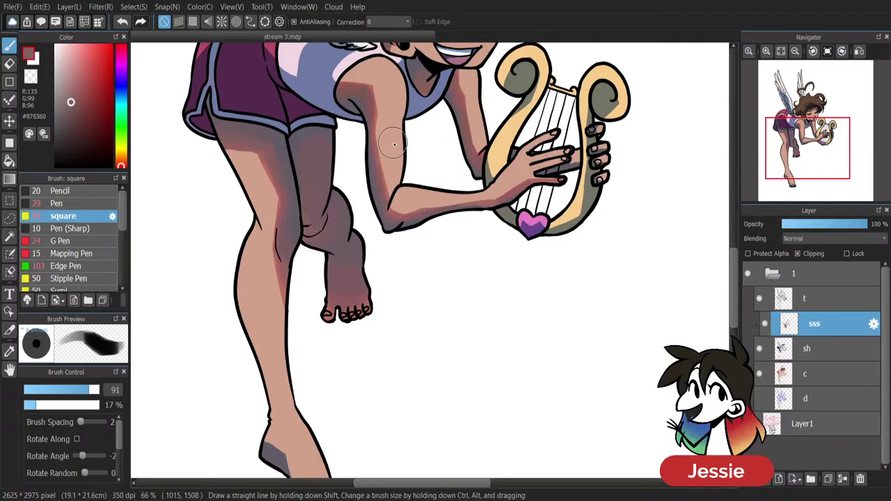
pyautogui.scroll(3, 737, 282)
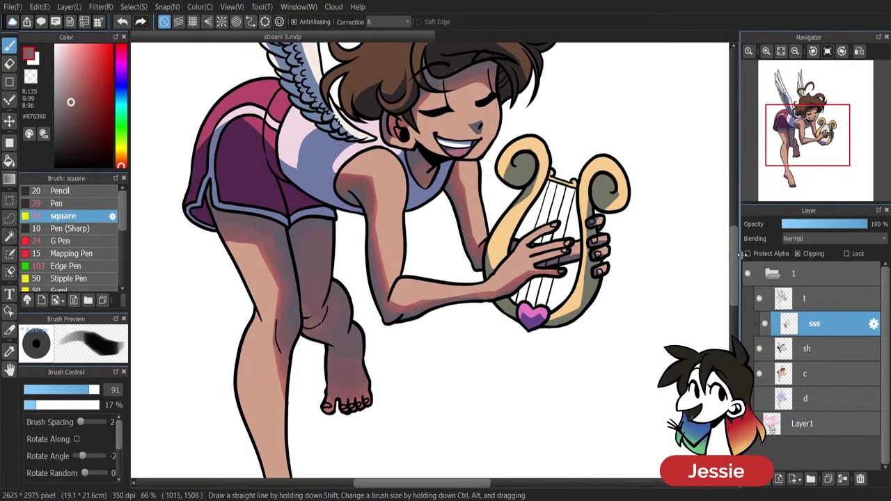
pyautogui.click(67, 390)
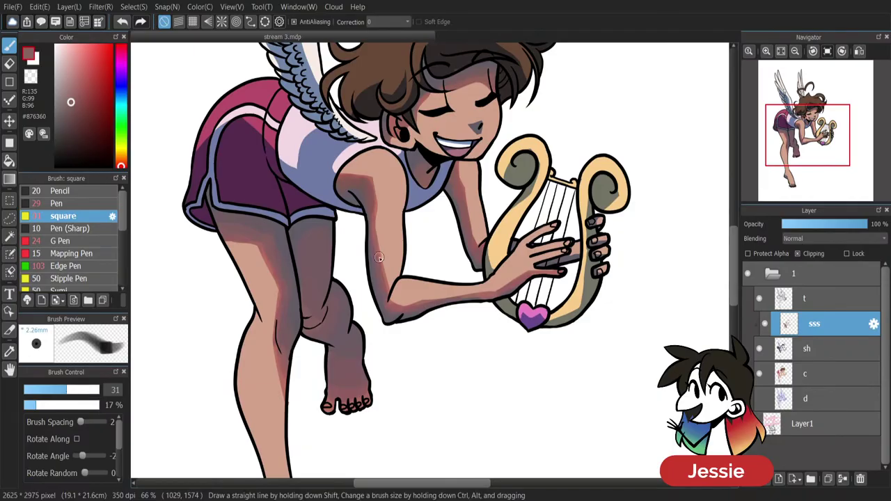
pyautogui.keyDown('alt'); pyautogui.click(376, 209); pyautogui.keyUp('alt')
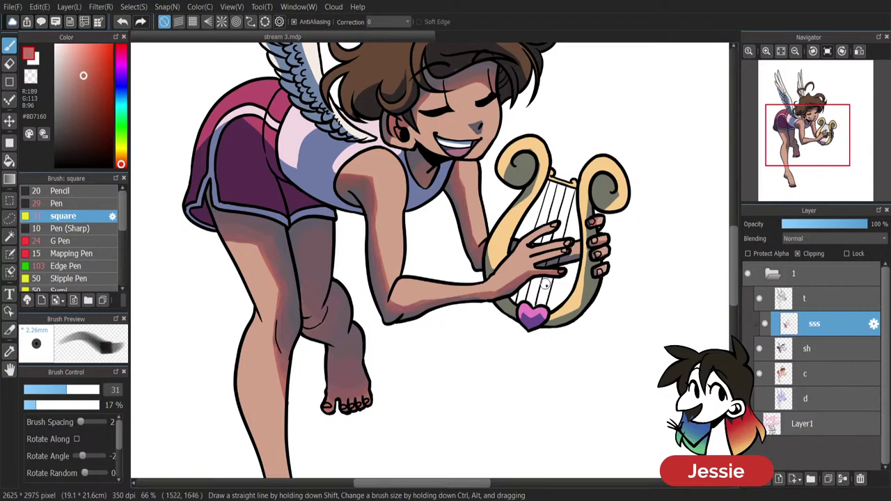
# Paint the blue nose shadow over with reddish #BD7160 and blend it with the sampled tone #A76B61.
pyautogui.hotkey('ctrl', '-')
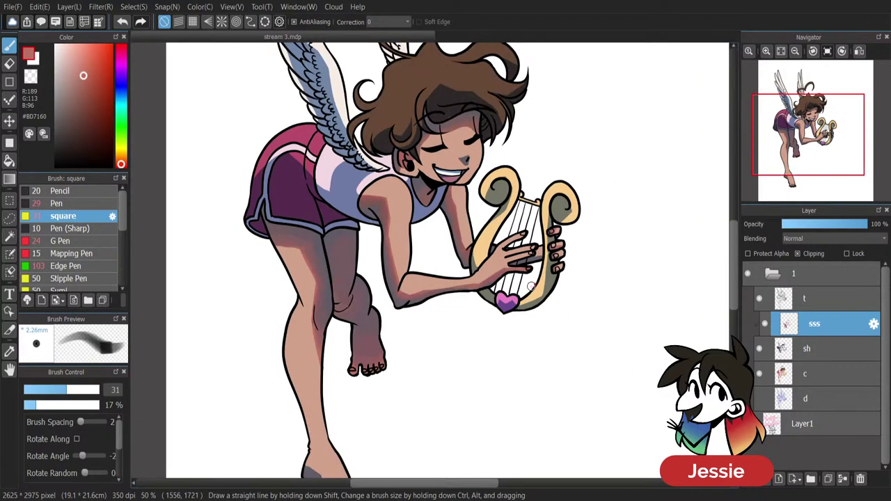
pyautogui.hotkey('ctrl', '+')
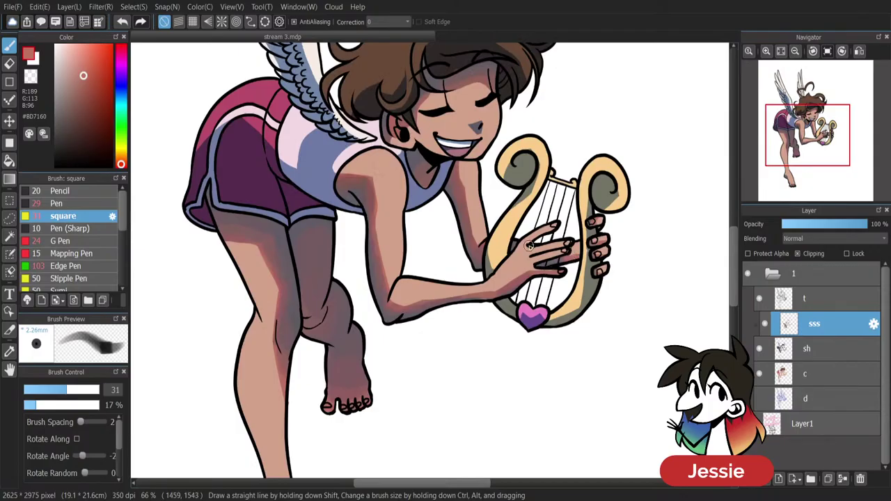
pyautogui.hotkey('ctrl', '-')
pyautogui.hotkey('ctrl', '-')
pyautogui.hotkey('ctrl', '-')
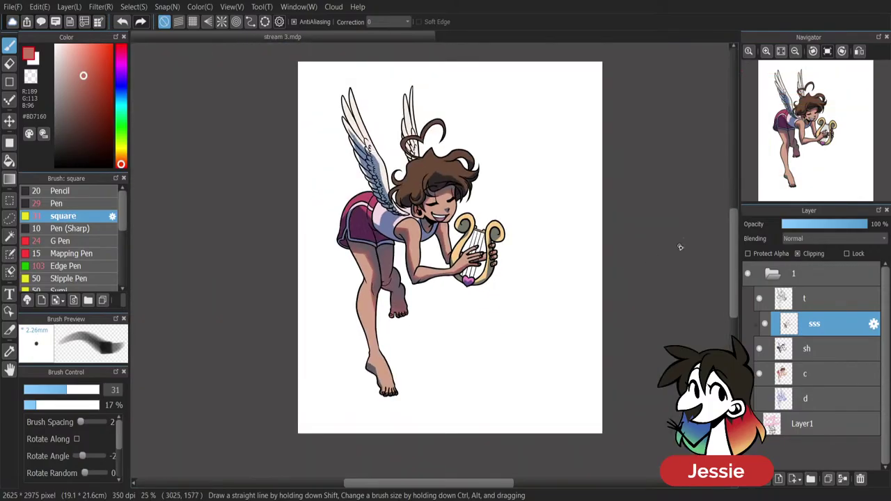
pyautogui.hotkey('ctrl', '+')
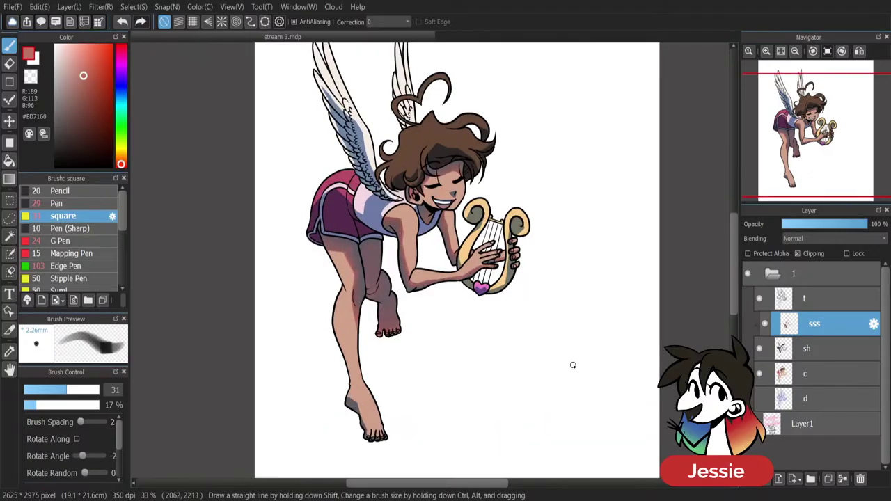
pyautogui.hotkey('ctrl', '+')
pyautogui.moveTo(734, 243); pyautogui.dragTo(734, 219)
pyautogui.hotkey('ctrl', '+')
pyautogui.moveTo(507, 209)
pyautogui.mouseDown()
pyautogui.moveTo(489, 219)
pyautogui.moveTo(499, 222)
pyautogui.mouseUp()
pyautogui.keyDown('alt'); pyautogui.click(500, 219); pyautogui.keyUp('alt')
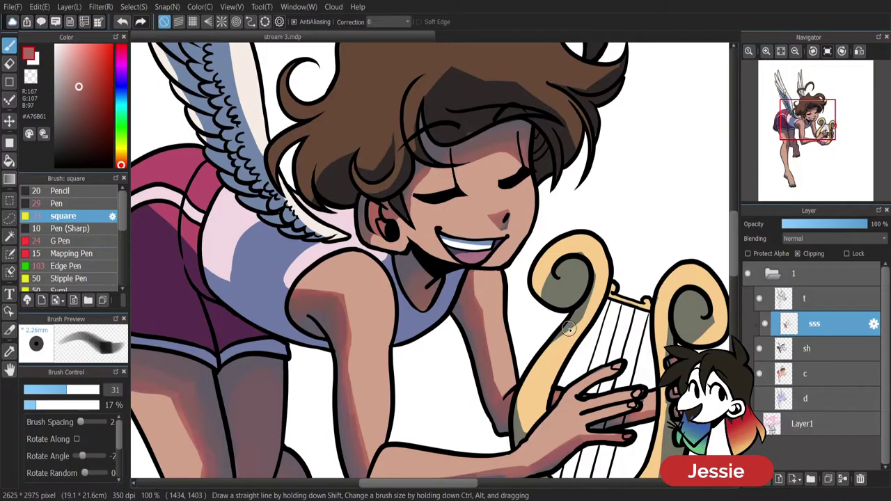
pyautogui.hotkey('ctrl', '-')
pyautogui.hotkey('ctrl', '-')
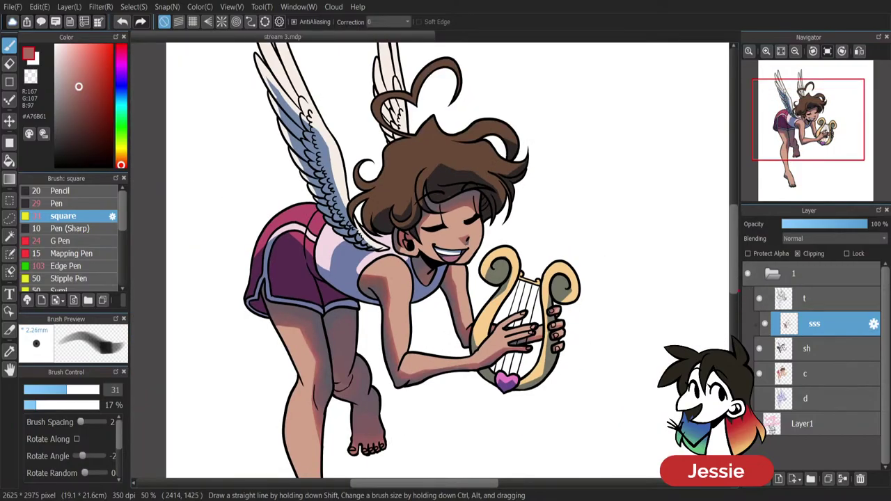
# Try painting a saturated brown #763D1A edge along the hair's shadow above the forehead.
pyautogui.hotkey('ctrl', '+')
pyautogui.keyDown('alt'); pyautogui.click(445, 123); pyautogui.keyUp('alt')
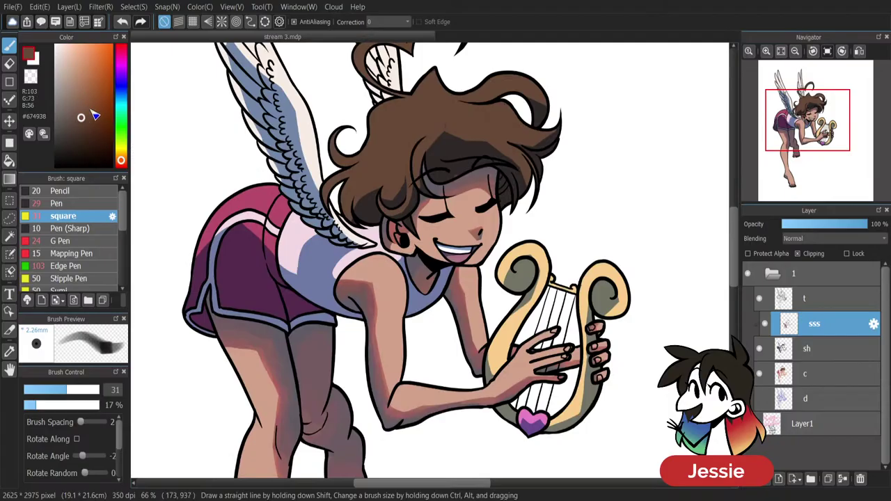
pyautogui.moveTo(96, 110); pyautogui.dragTo(100, 111)
pyautogui.moveTo(427, 154); pyautogui.dragTo(448, 132)
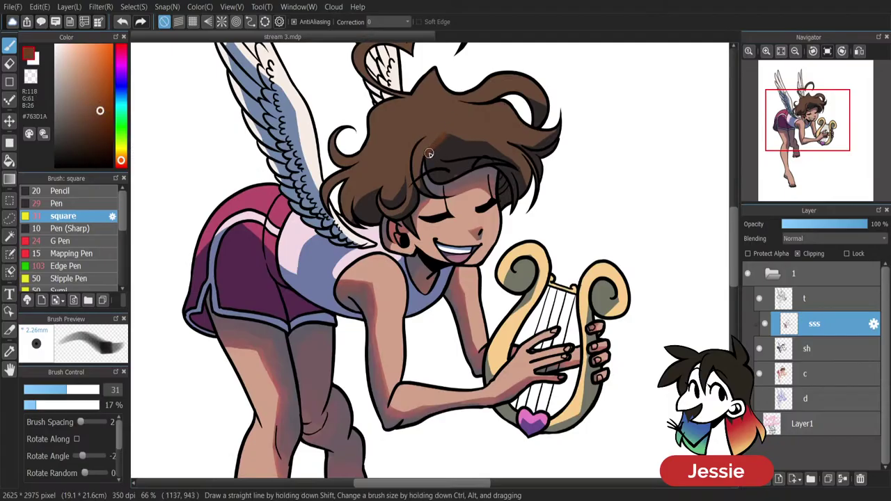
pyautogui.hotkey('ctrl', 'z')
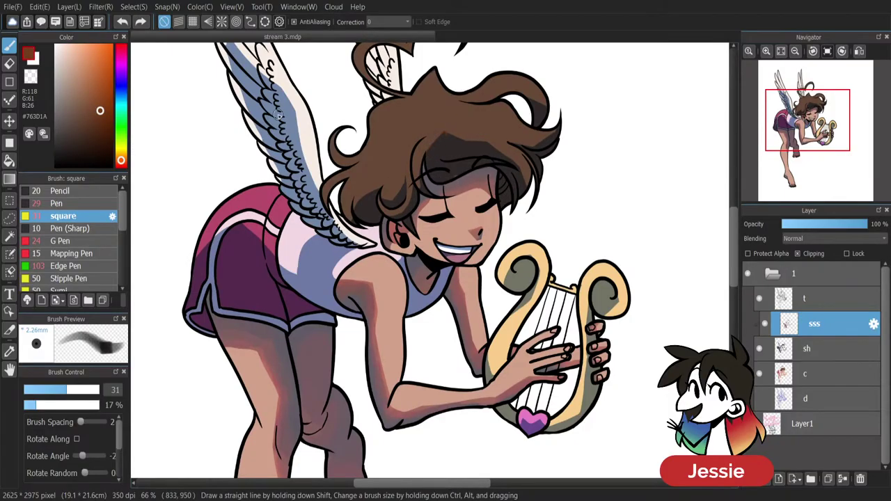
# Paint blue #23588D reflected shading inside the hair shadow above the forehead and blend it with sampled tones #2B3848 and #233746.
pyautogui.click(122, 96)
pyautogui.moveTo(100, 110); pyautogui.dragTo(98, 99)
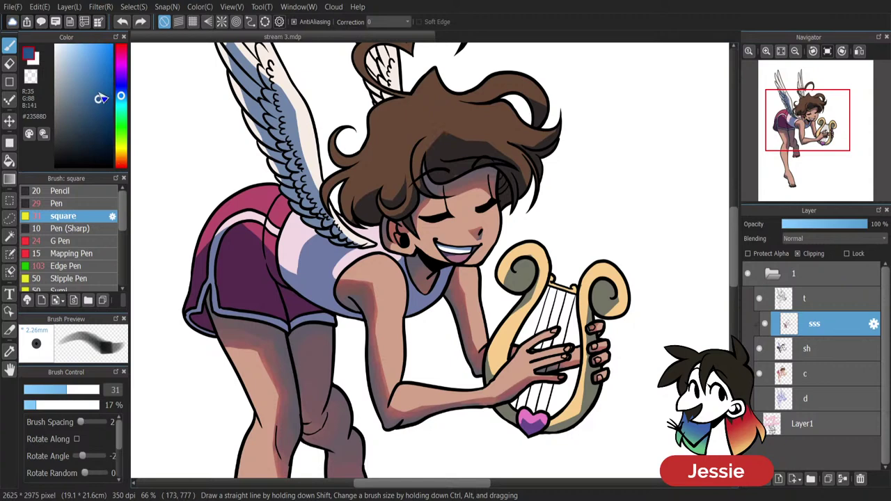
pyautogui.moveTo(426, 159); pyautogui.dragTo(443, 178)
pyautogui.keyDown('alt'); pyautogui.click(431, 164); pyautogui.keyUp('alt')
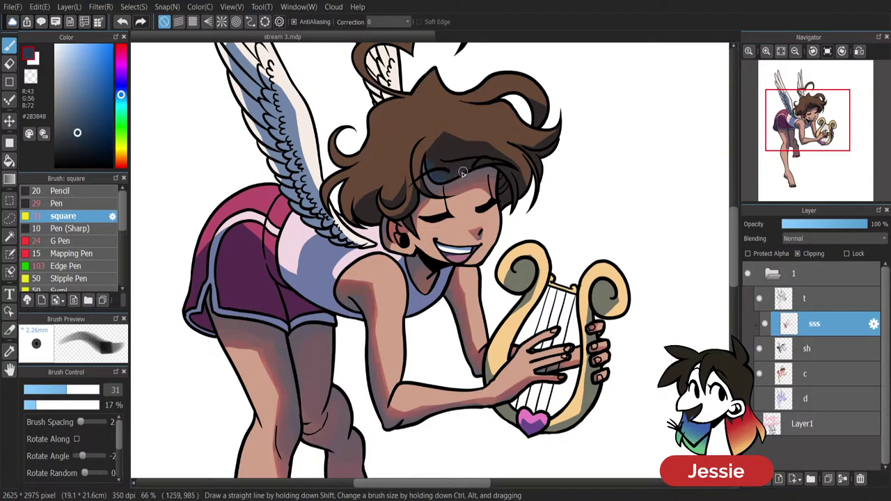
pyautogui.keyDown('alt'); pyautogui.click(440, 175); pyautogui.keyUp('alt')
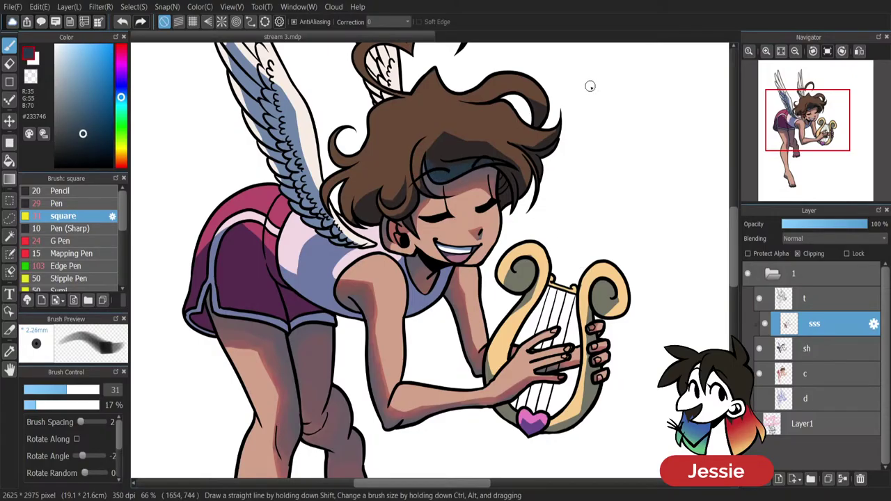
# Paint blue #4C6683 reflected shading into the hair beside the far eye and blend it with sampled tones #3A4B60 and #384758.
pyautogui.keyDown('alt'); pyautogui.click(433, 154); pyautogui.keyUp('alt')
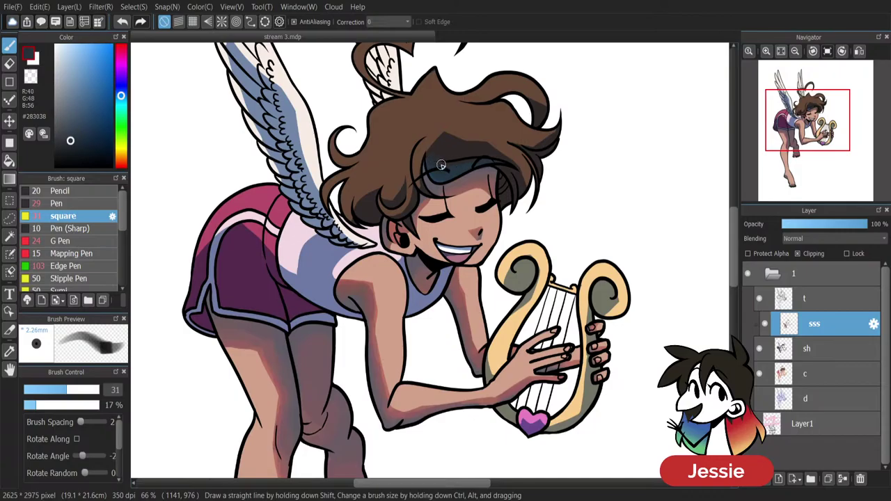
pyautogui.keyDown('alt'); pyautogui.click(499, 177); pyautogui.keyUp('alt')
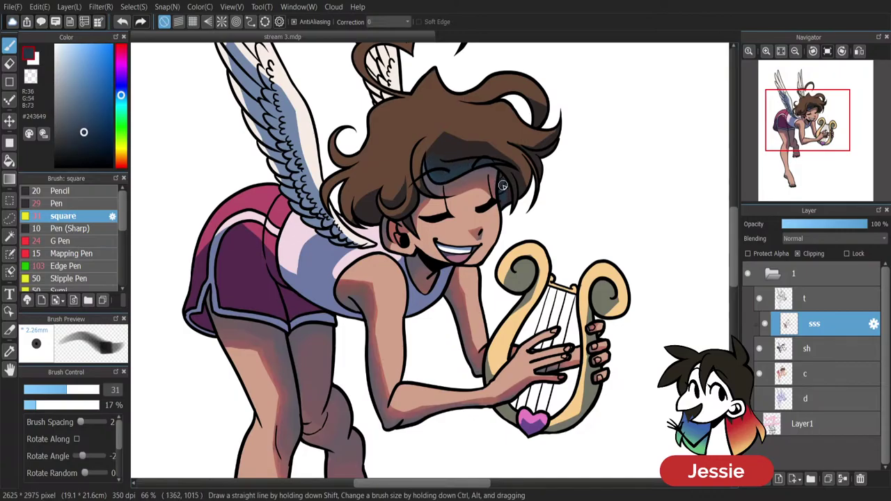
pyautogui.keyDown('alt'); pyautogui.click(500, 185); pyautogui.keyUp('alt')
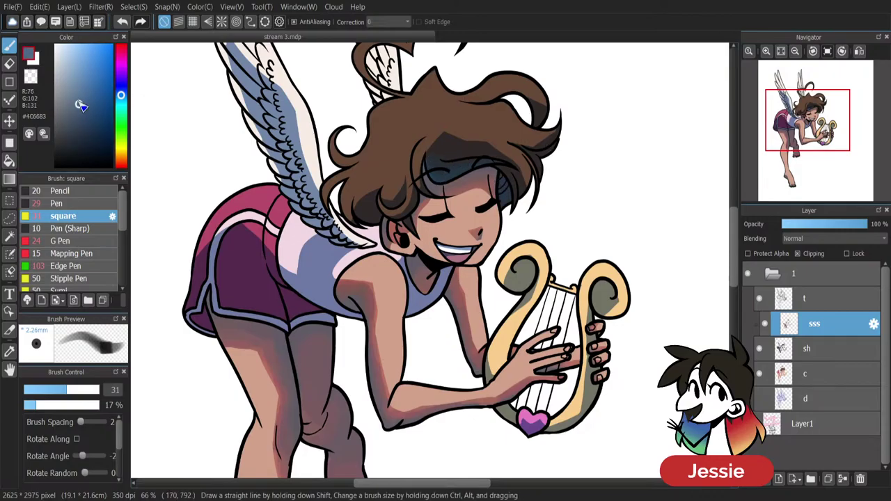
pyautogui.moveTo(500, 185); pyautogui.dragTo(510, 204)
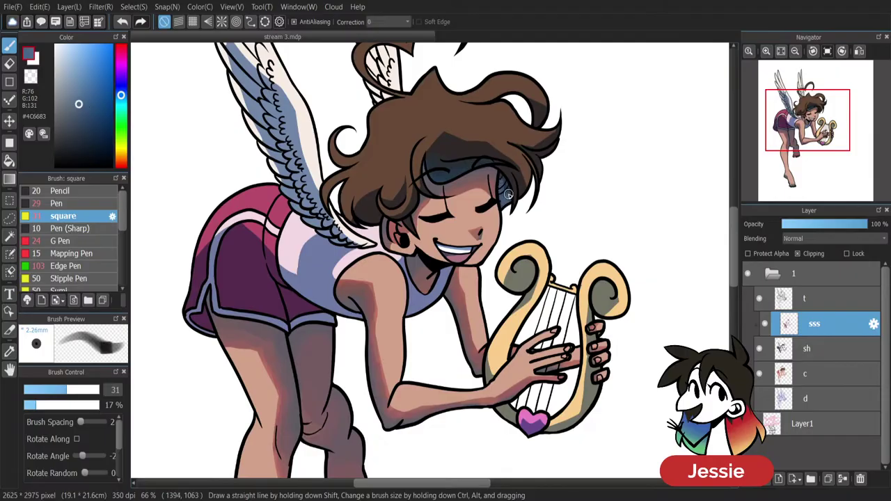
pyautogui.keyDown('alt'); pyautogui.click(505, 186); pyautogui.keyUp('alt')
pyautogui.keyDown('alt'); pyautogui.click(522, 188); pyautogui.keyUp('alt')
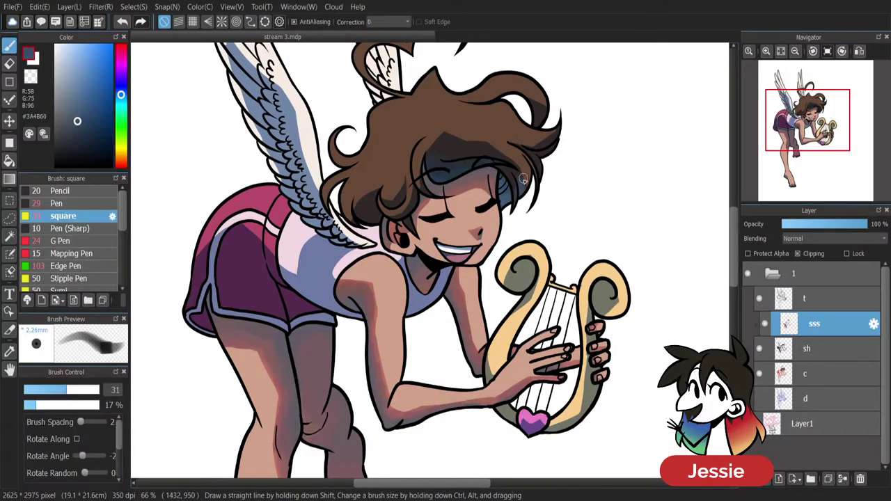
pyautogui.keyDown('alt'); pyautogui.click(522, 183); pyautogui.keyUp('alt')
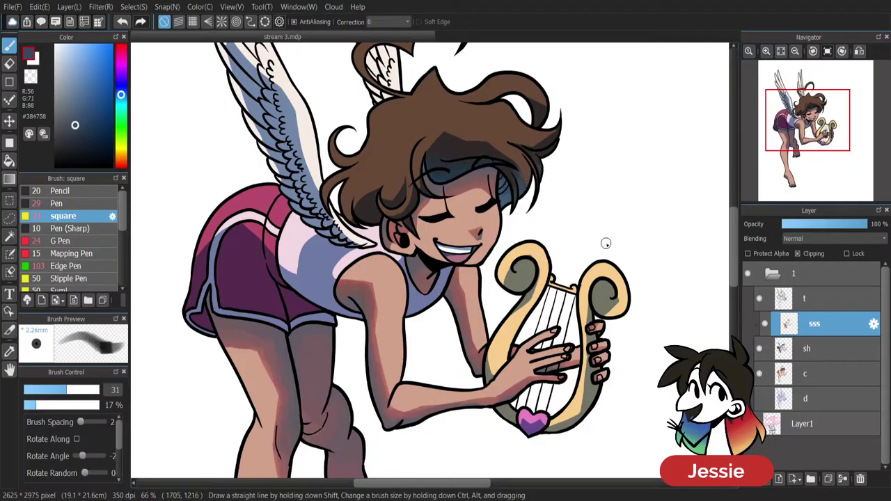
# Tint the shadows of the large upper curl and the hair behind the ear with sampled blues #233644 and #3E5771, blending with #36404D and #354050.
pyautogui.keyDown('alt'); pyautogui.click(454, 172); pyautogui.keyUp('alt')
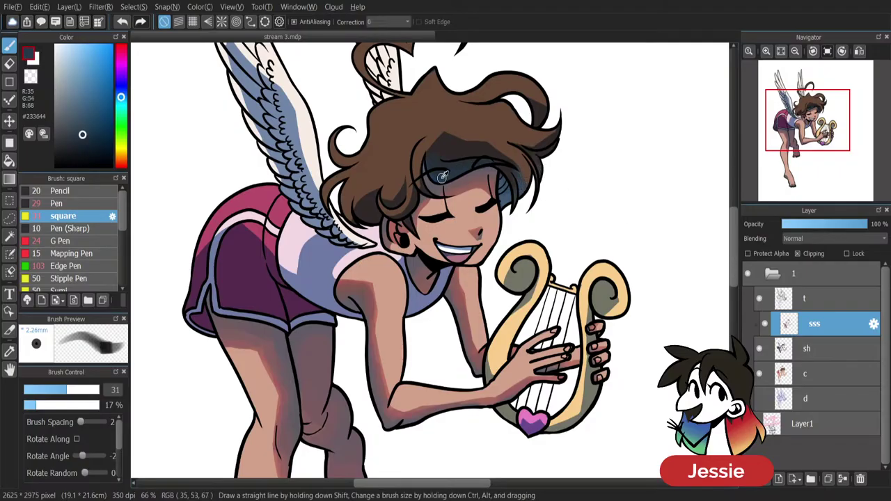
pyautogui.keyDown('alt'); pyautogui.click(539, 116); pyautogui.keyUp('alt')
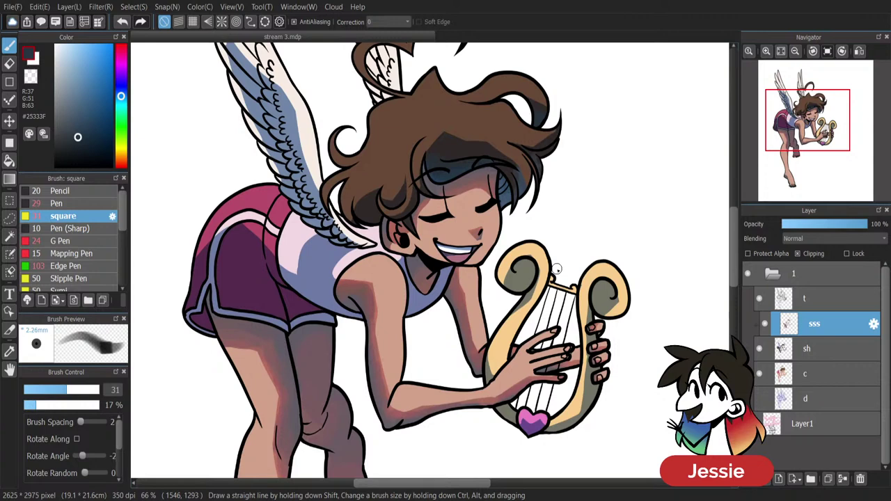
pyautogui.keyDown('alt'); pyautogui.click(509, 198); pyautogui.keyUp('alt')
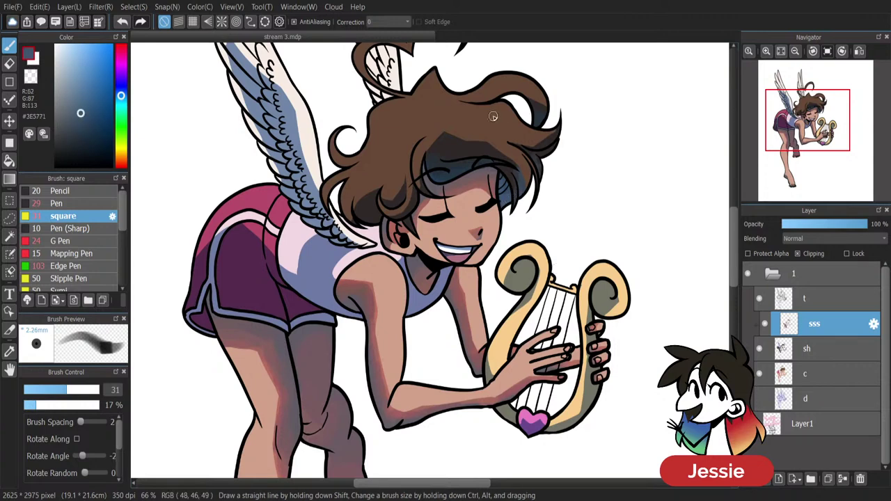
pyautogui.keyDown('alt'); pyautogui.click(371, 215); pyautogui.keyUp('alt')
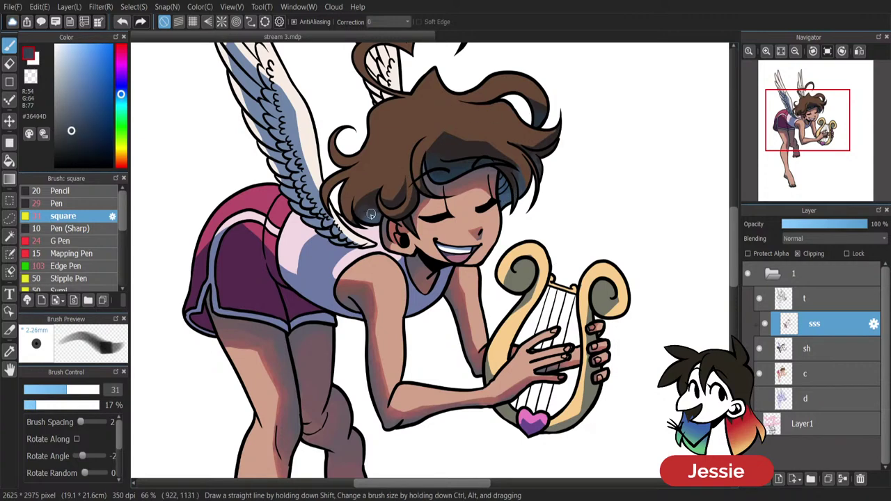
pyautogui.keyDown('alt'); pyautogui.click(372, 204); pyautogui.keyUp('alt')
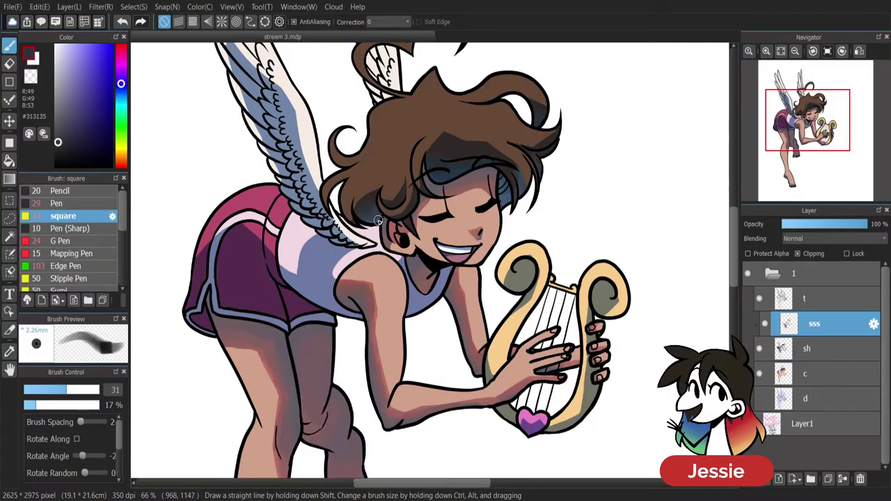
pyautogui.keyDown('alt'); pyautogui.click(376, 219); pyautogui.keyUp('alt')
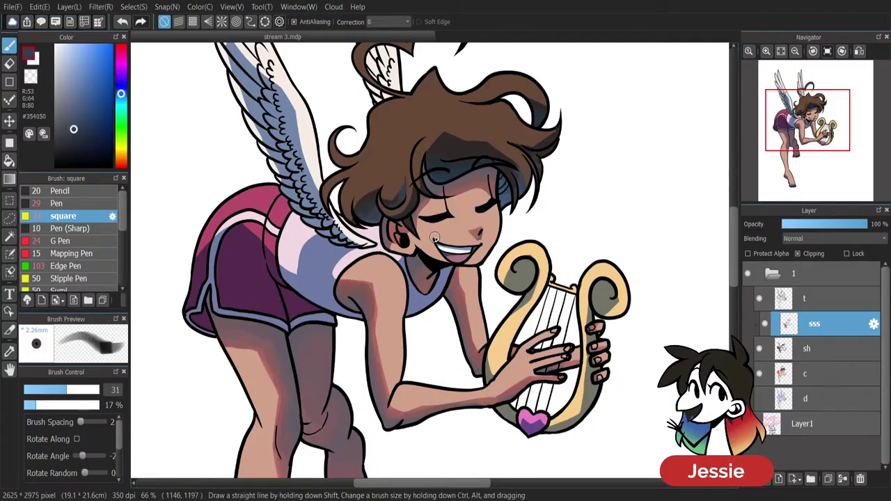
# Shade the hair lock above the ear with the sampled tone #32353D and blend its shadow with #2F2C2D.
pyautogui.keyDown('alt'); pyautogui.click(412, 209); pyautogui.keyUp('alt')
pyautogui.hotkey('ctrl', '-')
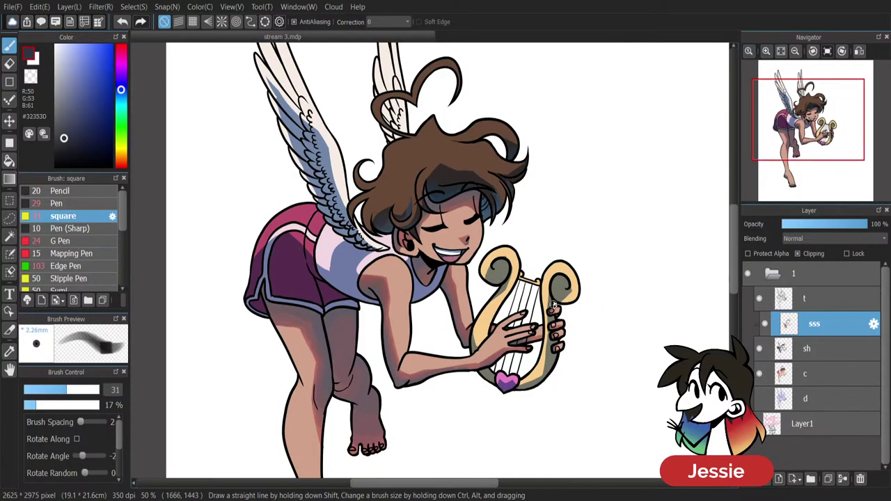
pyautogui.hotkey('ctrl', '+')
pyautogui.hotkey('ctrl', '+')
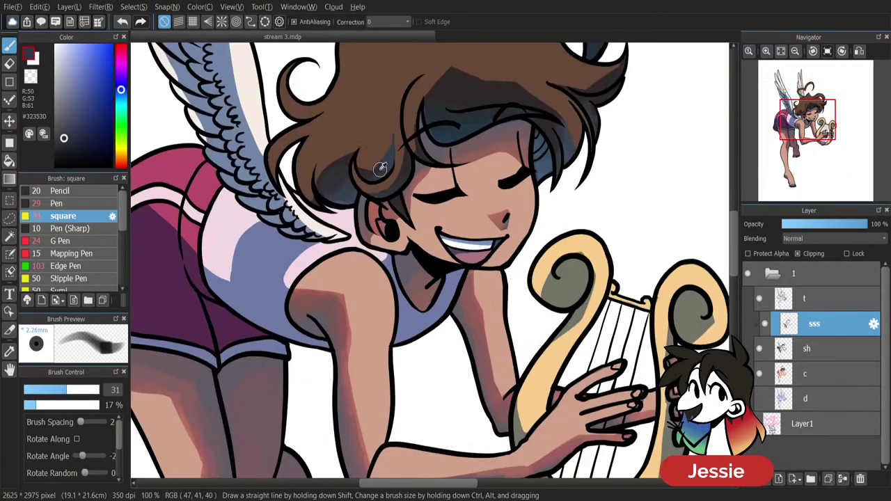
pyautogui.keyDown('alt'); pyautogui.click(383, 167); pyautogui.keyUp('alt')
pyautogui.hotkey('ctrl', '-')
pyautogui.hotkey('ctrl', '-')
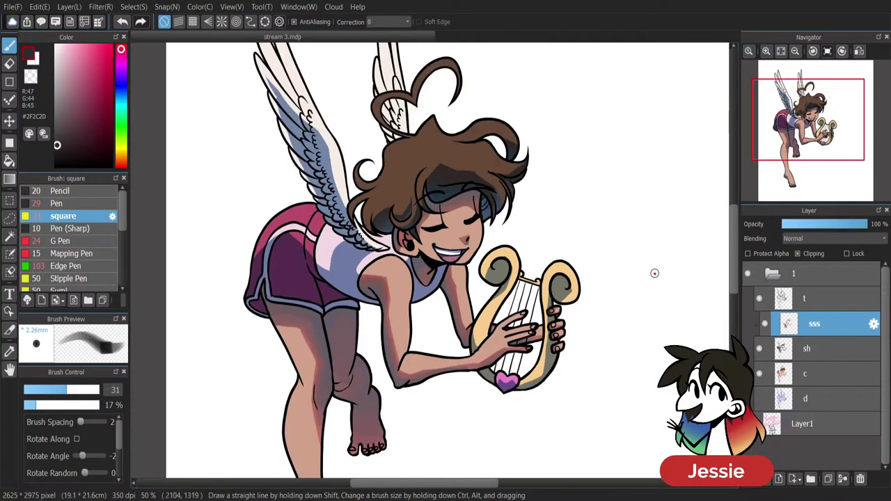
# Try painting saturated blue #4C93E1 reflected light on the tank top's shadow below the neckline.
pyautogui.hotkey('ctrl', '+')
pyautogui.hotkey('ctrl', '+')
pyautogui.click(122, 92)
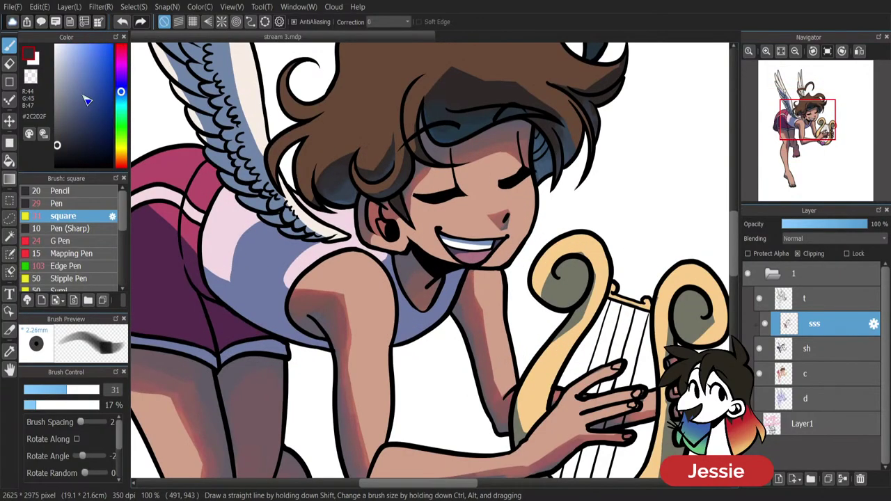
pyautogui.moveTo(87, 76); pyautogui.dragTo(92, 70)
pyautogui.click(123, 95)
pyautogui.click(93, 59)
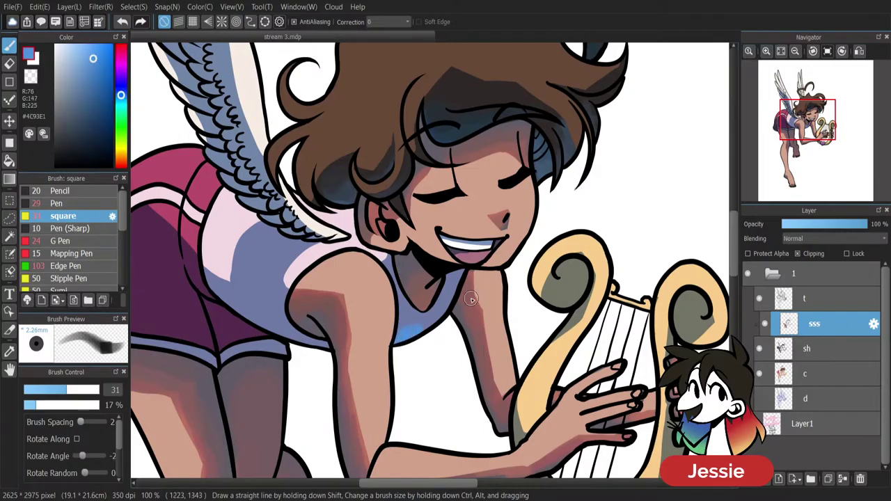
pyautogui.hotkey('ctrl', 'z')
# Paint light blue #93BDEC reflected light below the tank top's neckline at brush size 50 and blend it with sampled tones #809AC7 and #7C93C0.
pyautogui.click(77, 53)
pyautogui.moveTo(402, 347); pyautogui.dragTo(412, 328)
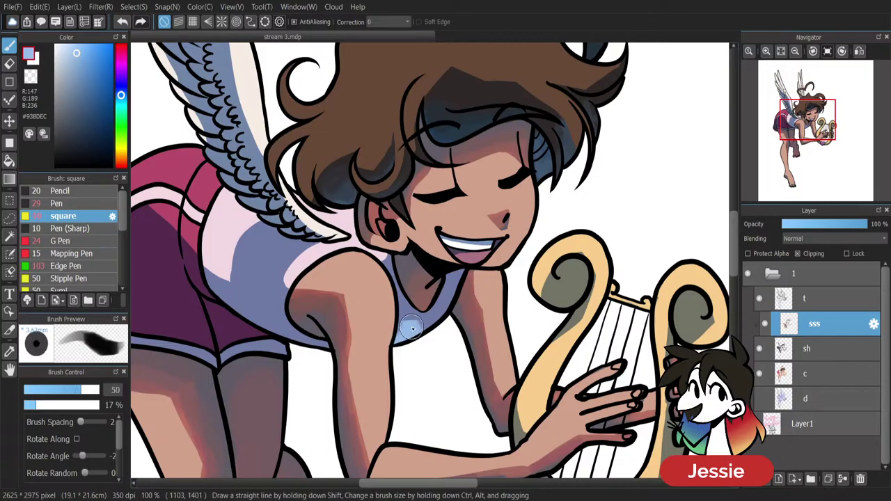
pyautogui.keyDown('alt'); pyautogui.click(422, 320); pyautogui.keyUp('alt')
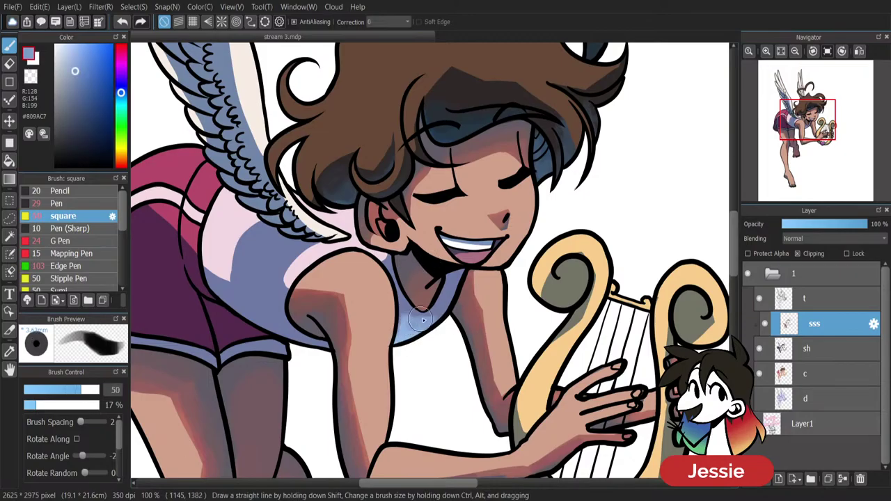
pyautogui.moveTo(420, 320)
pyautogui.mouseDown()
pyautogui.moveTo(405, 325)
pyautogui.moveTo(437, 310)
pyautogui.mouseUp()
pyautogui.keyDown('alt'); pyautogui.click(428, 313); pyautogui.keyUp('alt')
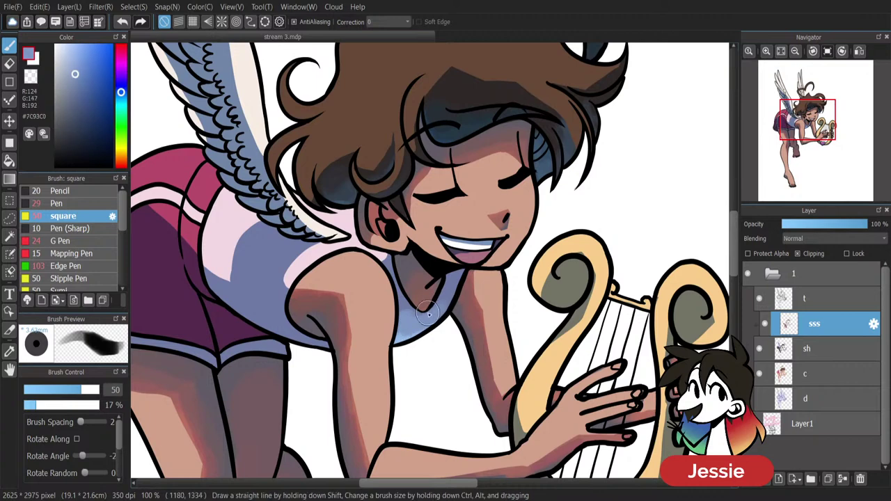
# Blend sampled light blue along the lower edge of the tank top's shaded chest, below the neckline.
pyautogui.keyDown('alt'); pyautogui.click(414, 326); pyautogui.keyUp('alt')
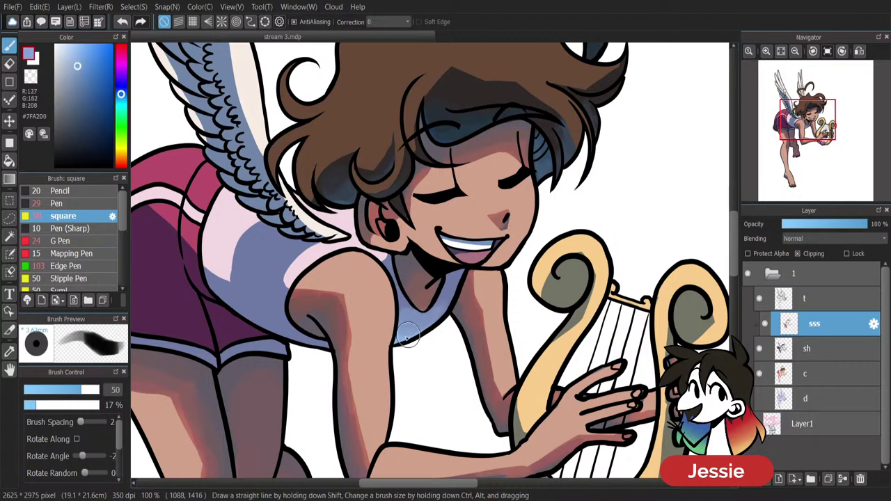
pyautogui.moveTo(409, 335)
pyautogui.mouseDown()
pyautogui.moveTo(438, 327)
pyautogui.moveTo(416, 346)
pyautogui.mouseUp()
pyautogui.keyDown('alt'); pyautogui.click(417, 330); pyautogui.keyUp('alt')
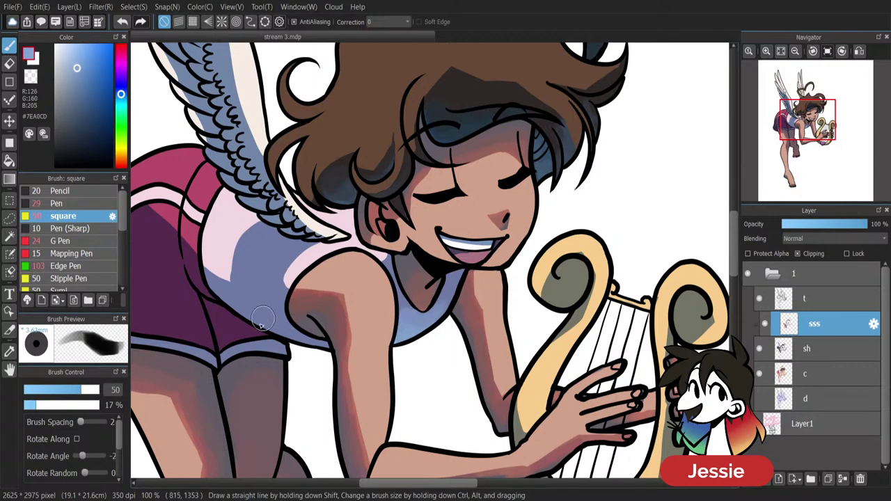
# Paint light blue reflected light along the tank top's belly edge and blend it into the shadow with sampled blues.
pyautogui.moveTo(243, 318); pyautogui.dragTo(301, 334)
pyautogui.moveTo(269, 325)
pyautogui.mouseDown()
pyautogui.moveTo(324, 347)
pyautogui.moveTo(277, 316)
pyautogui.mouseUp()
pyautogui.hotkey('ctrl', 'z')
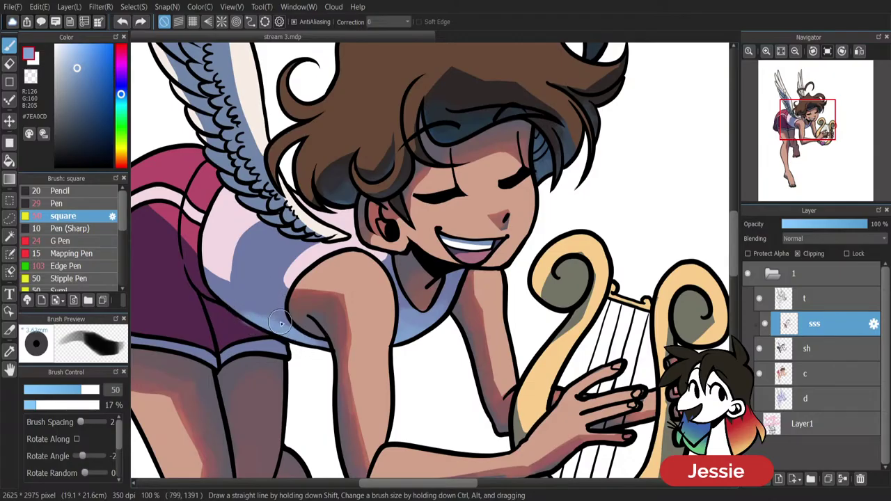
pyautogui.keyDown('alt'); pyautogui.click(257, 312); pyautogui.keyUp('alt')
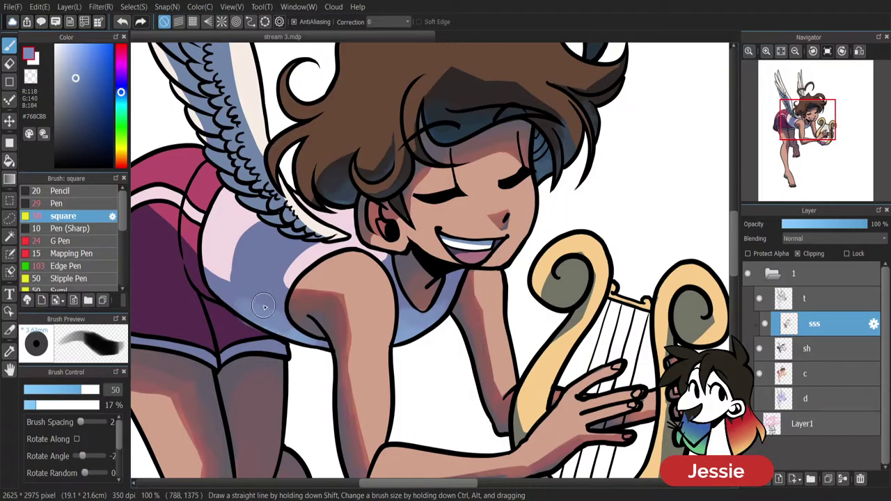
pyautogui.keyDown('alt'); pyautogui.click(297, 333); pyautogui.keyUp('alt')
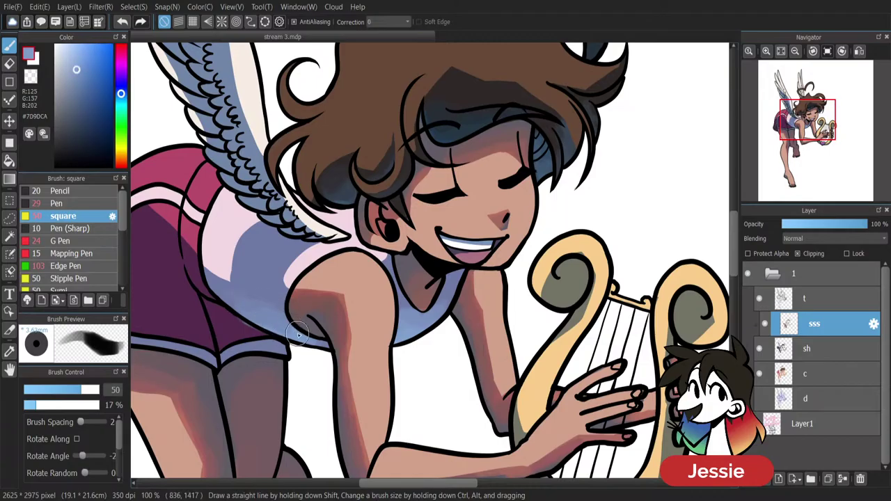
# Compare the whole figure with and without the colour shading on the "sss" layer.
pyautogui.scroll(-3, 229, 271)
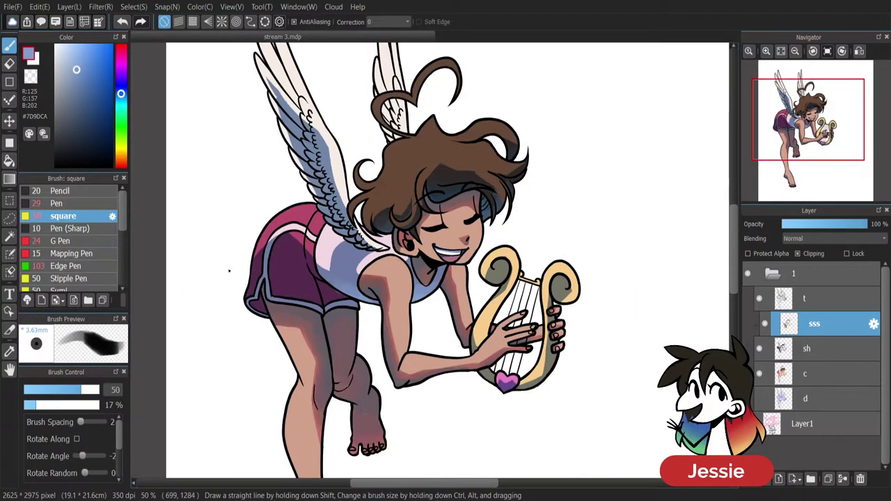
pyautogui.click(765, 325)
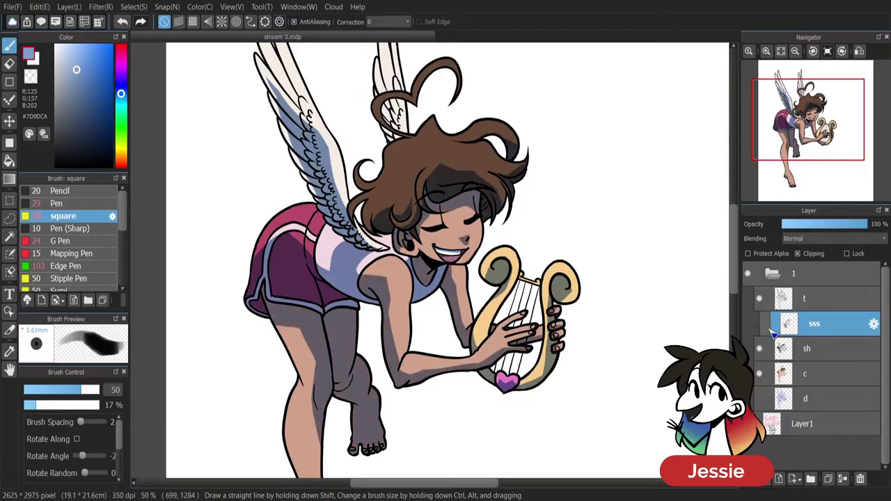
pyautogui.click(773, 333)
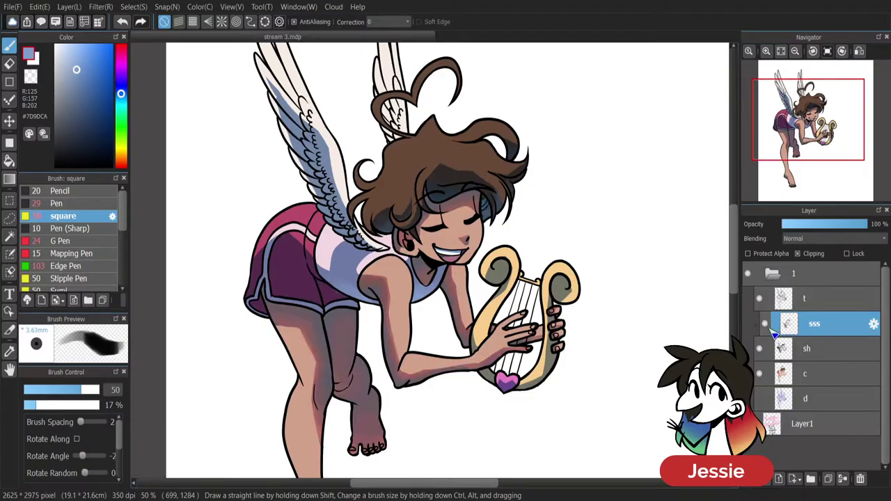
pyautogui.click(774, 333)
pyautogui.click(773, 334)
# Blend sampled mid-blues over the shaded side of the tank top, between the waistband and the near arm.
pyautogui.scroll(1, 422, 263)
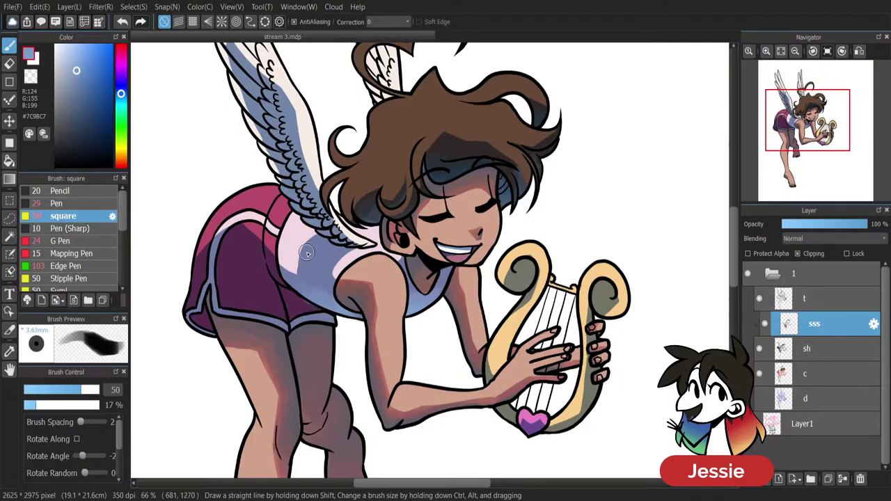
pyautogui.keyDown('alt'); pyautogui.click(333, 298); pyautogui.keyUp('alt')
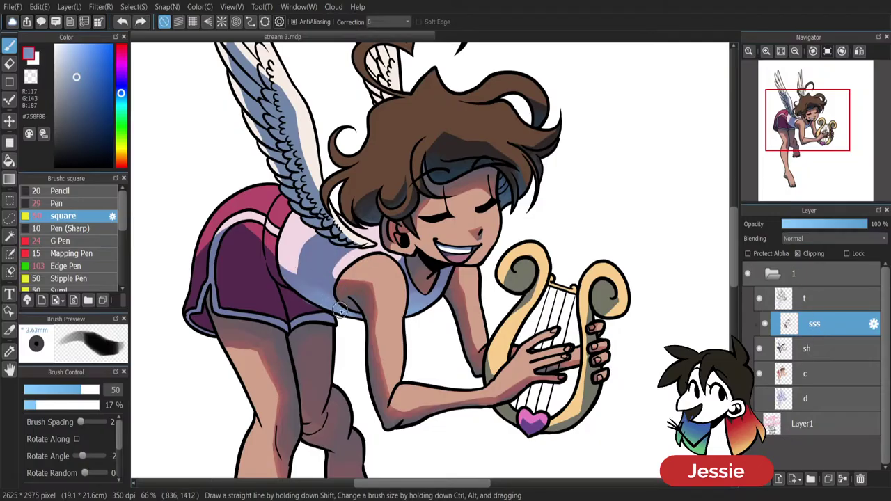
pyautogui.keyDown('alt'); pyautogui.click(336, 307); pyautogui.keyUp('alt')
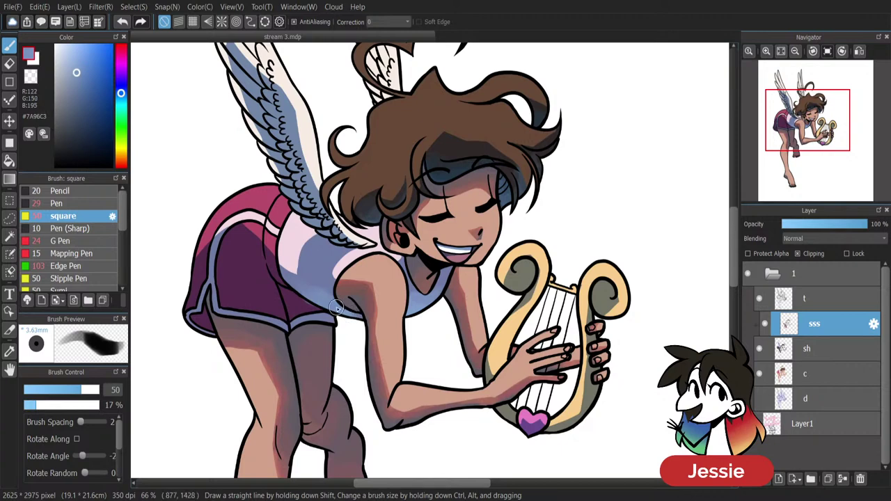
pyautogui.keyDown('alt'); pyautogui.click(304, 279); pyautogui.keyUp('alt')
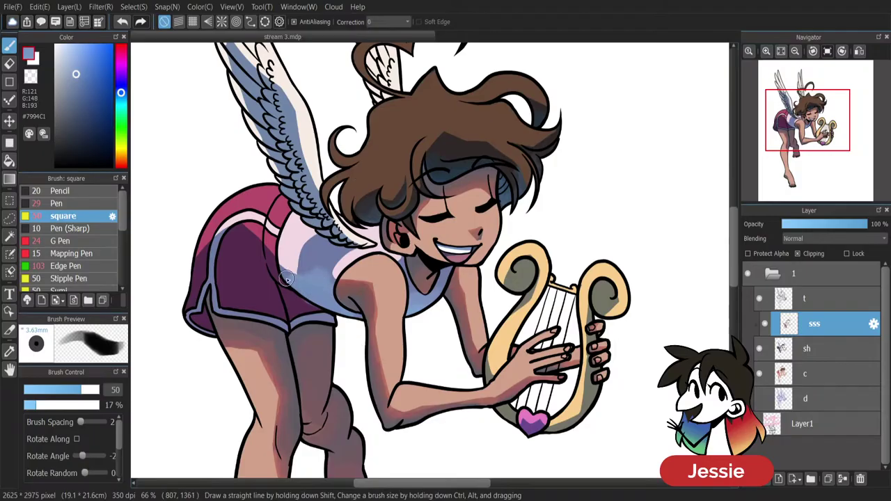
# Check the tank top shading by toggling the visibility of the "sss" shading layer and the "t" line art layer.
pyautogui.click(771, 326)
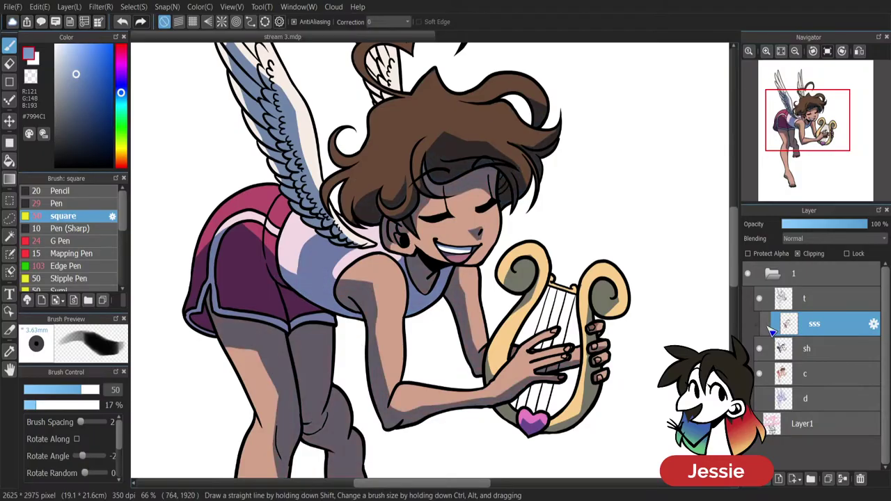
pyautogui.click(772, 329)
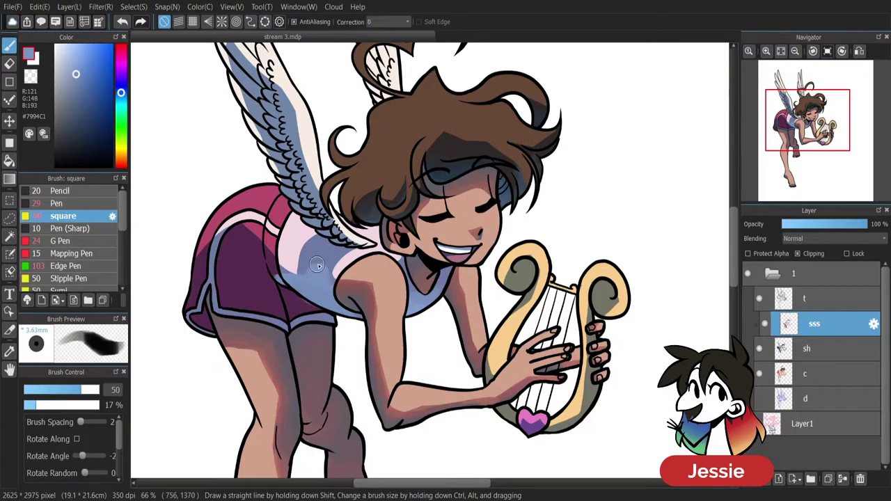
pyautogui.click(764, 303)
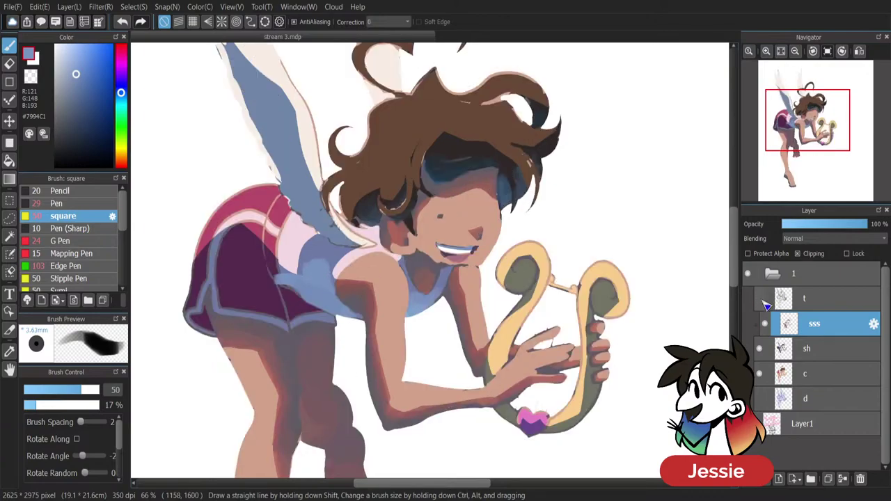
pyautogui.click(764, 304)
pyautogui.click(763, 333)
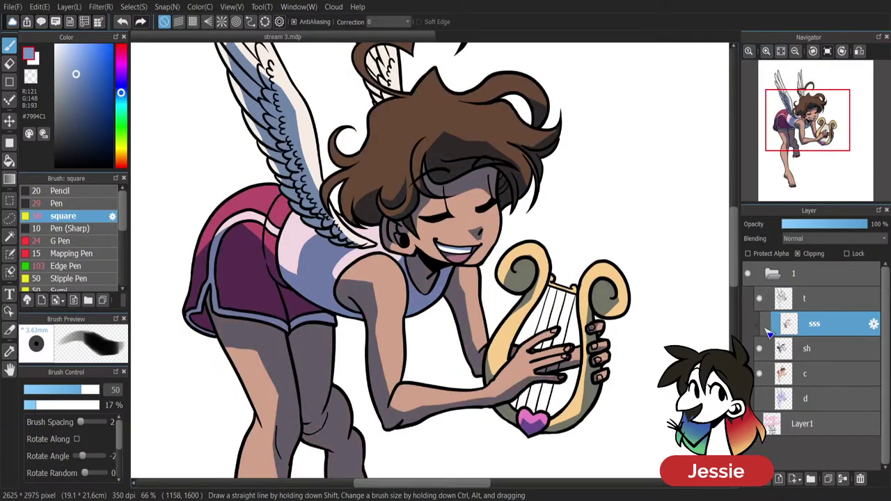
pyautogui.click(768, 335)
# Soften the tank top's midsection shadow with sampled greyish blue #6F7AA5 and blend it into the lighter belly edge.
pyautogui.keyDown('alt'); pyautogui.click(278, 285); pyautogui.keyUp('alt')
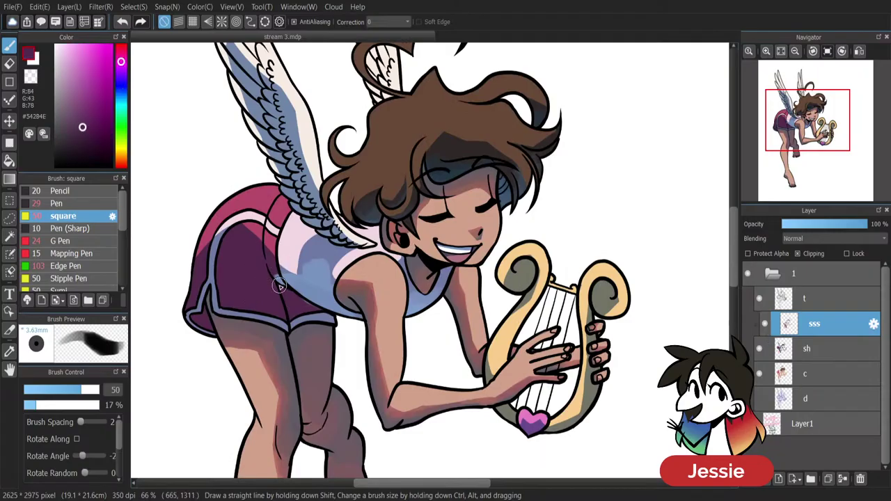
pyautogui.keyDown('alt'); pyautogui.click(316, 258); pyautogui.keyUp('alt')
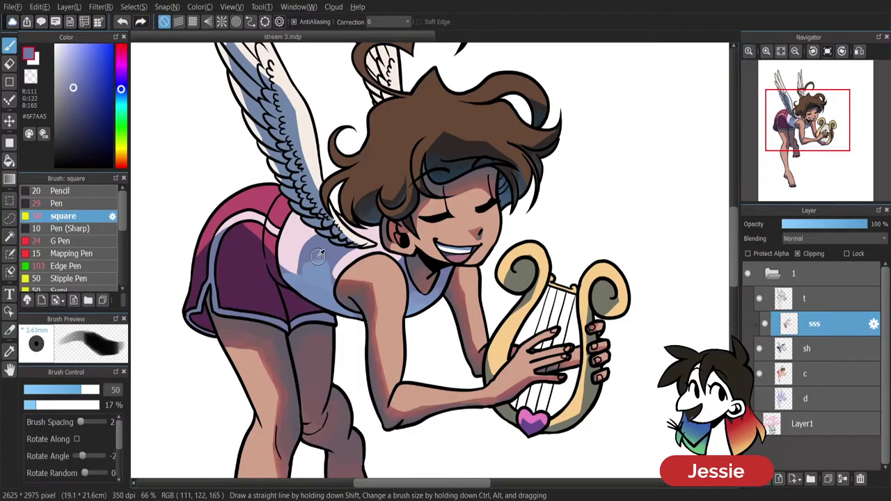
pyautogui.moveTo(311, 268)
pyautogui.mouseDown()
pyautogui.moveTo(321, 273)
pyautogui.moveTo(308, 284)
pyautogui.mouseUp()
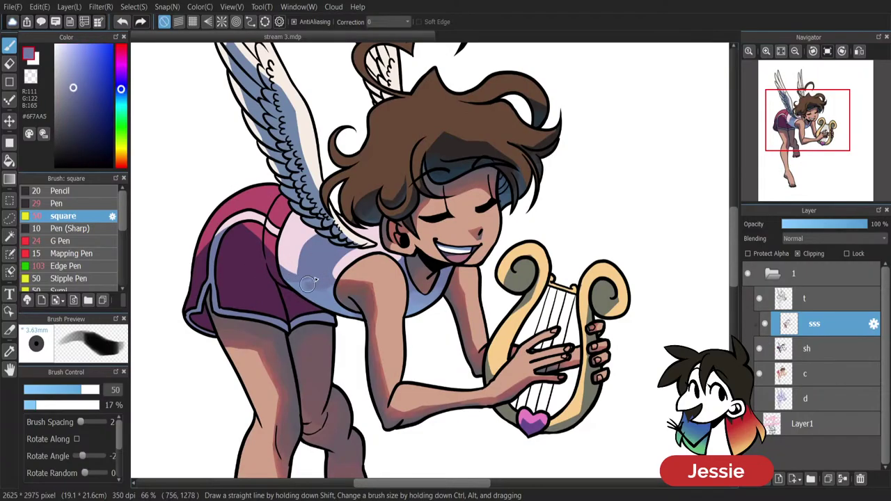
pyautogui.keyDown('alt'); pyautogui.click(310, 282); pyautogui.keyUp('alt')
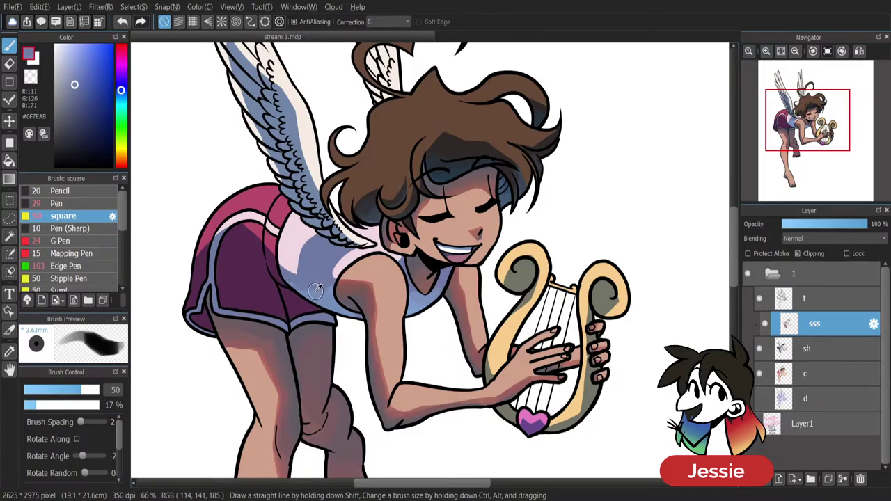
pyautogui.keyDown('alt'); pyautogui.click(306, 290); pyautogui.keyUp('alt')
pyautogui.keyDown('alt'); pyautogui.click(319, 297); pyautogui.keyUp('alt')
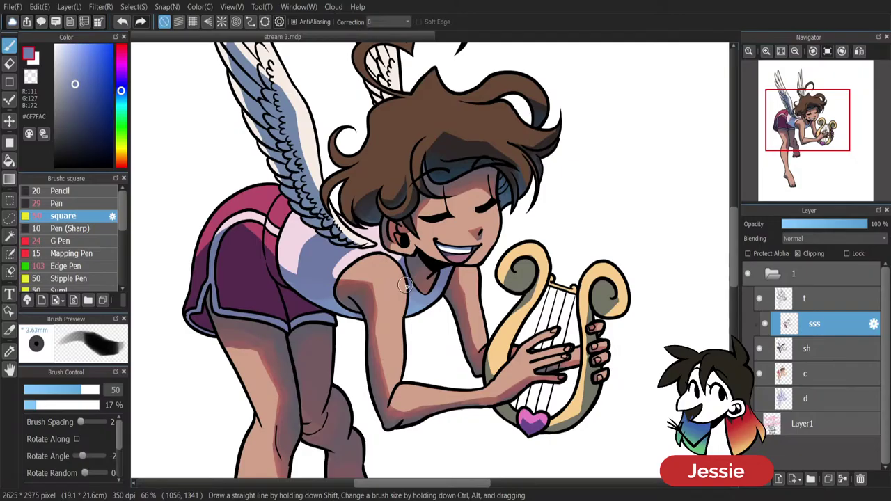
# Paint blue reflected light on the front of the shorts' near leg and blend it into the purple shadow.
pyautogui.keyDown('alt'); pyautogui.click(258, 284); pyautogui.keyUp('alt')
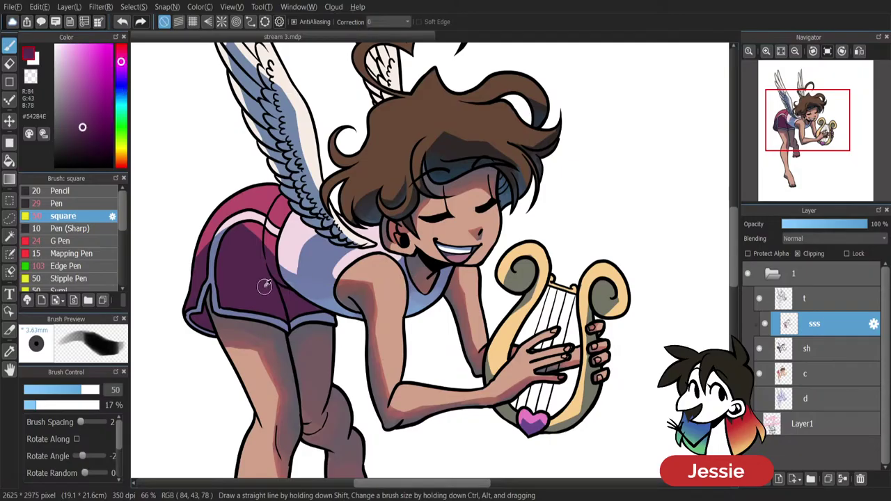
pyautogui.click(123, 98)
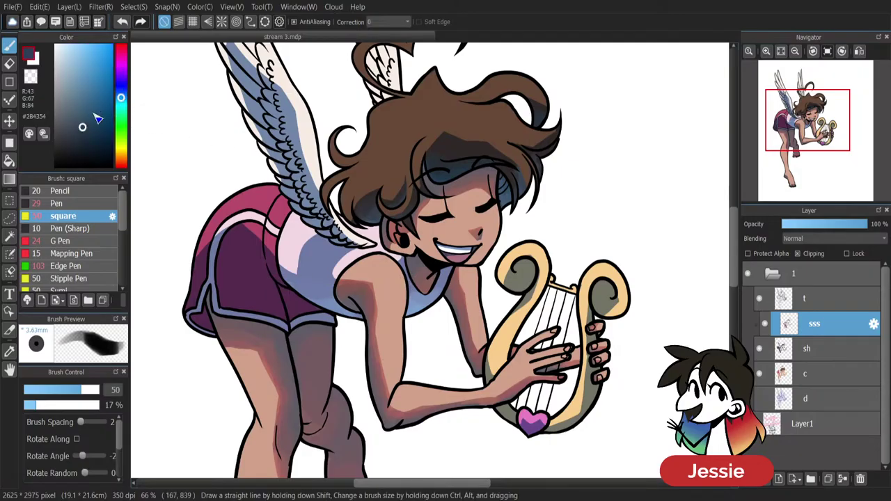
pyautogui.click(89, 93)
pyautogui.moveTo(270, 266)
pyautogui.mouseDown()
pyautogui.moveTo(269, 305)
pyautogui.moveTo(281, 314)
pyautogui.moveTo(271, 297)
pyautogui.moveTo(301, 273)
pyautogui.moveTo(272, 295)
pyautogui.mouseUp()
pyautogui.keyDown('alt'); pyautogui.click(272, 295); pyautogui.keyUp('alt')
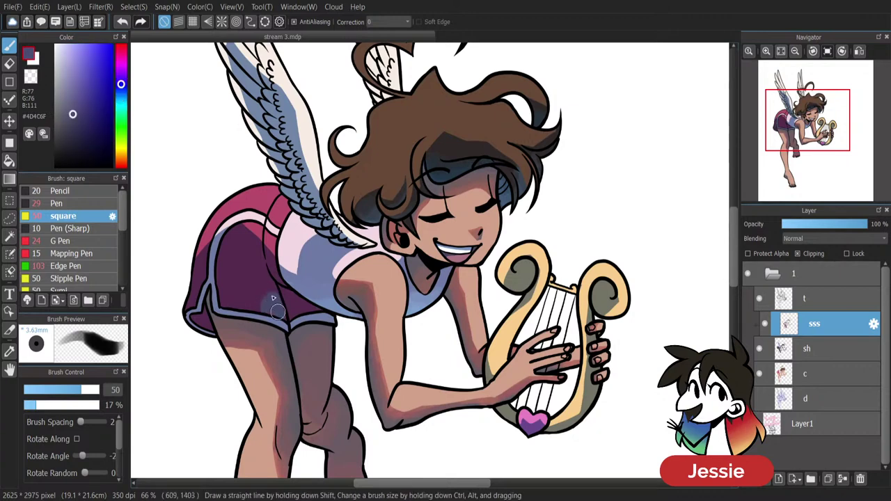
pyautogui.keyDown('alt'); pyautogui.click(255, 287); pyautogui.keyUp('alt')
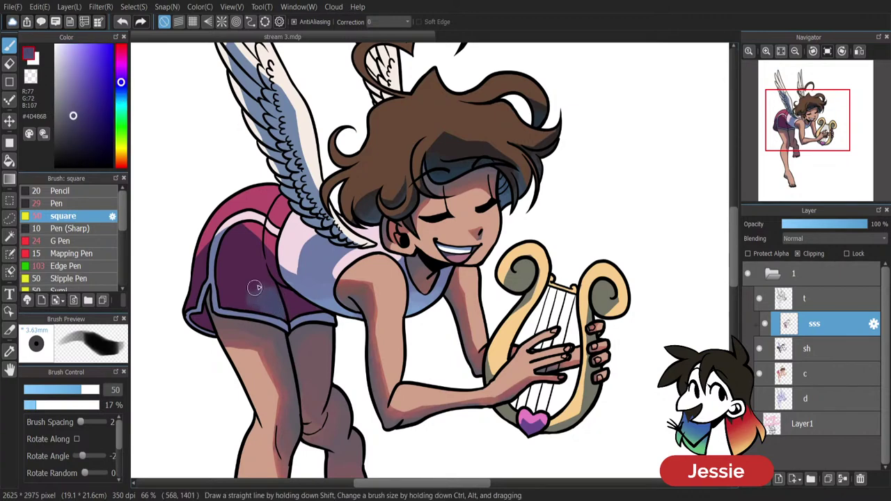
pyautogui.keyDown('alt'); pyautogui.click(254, 272); pyautogui.keyUp('alt')
pyautogui.moveTo(252, 283); pyautogui.dragTo(248, 303)
# Extend the muted blue-purple #4D4669 shading onto the far leg of the shorts.
pyautogui.hotkey('ctrl', '-')
pyautogui.hotkey('ctrl', '-')
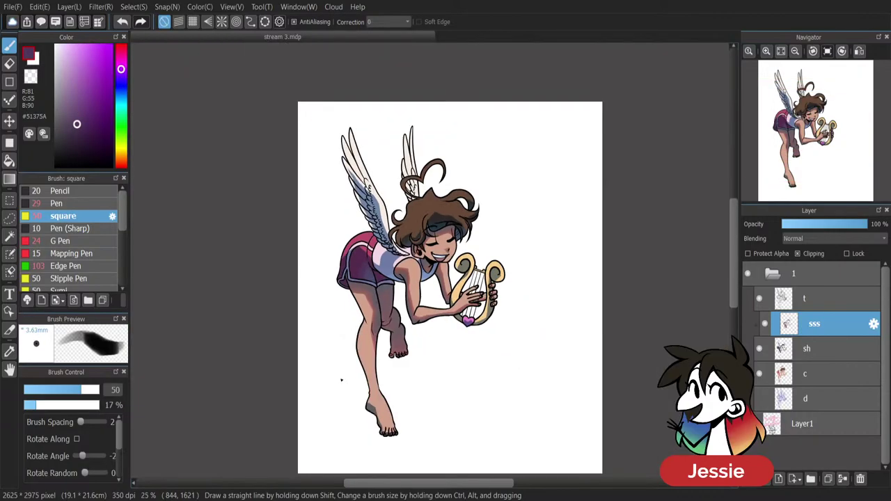
pyautogui.hotkey('ctrl', '+')
pyautogui.hotkey('ctrl', '+')
pyautogui.keyDown('alt'); pyautogui.click(272, 270); pyautogui.keyUp('alt')
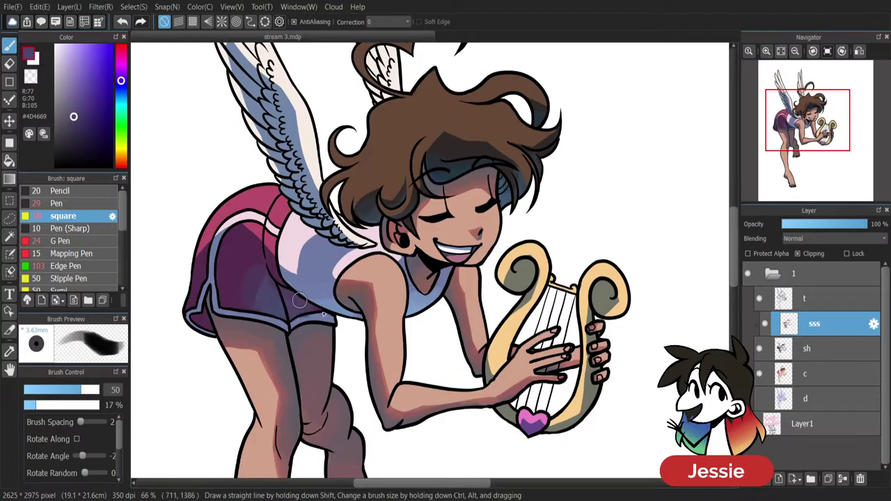
# Paint the far leg's shorts trim with light blue #76A6CD and blend it using colours sampled from the trim.
pyautogui.keyDown('alt'); pyautogui.click(325, 318); pyautogui.keyUp('alt')
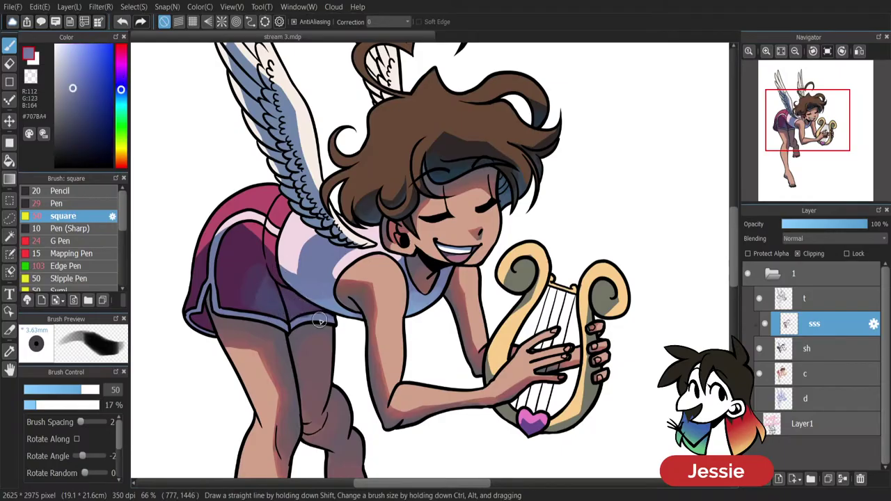
pyautogui.click(123, 97)
pyautogui.click(79, 69)
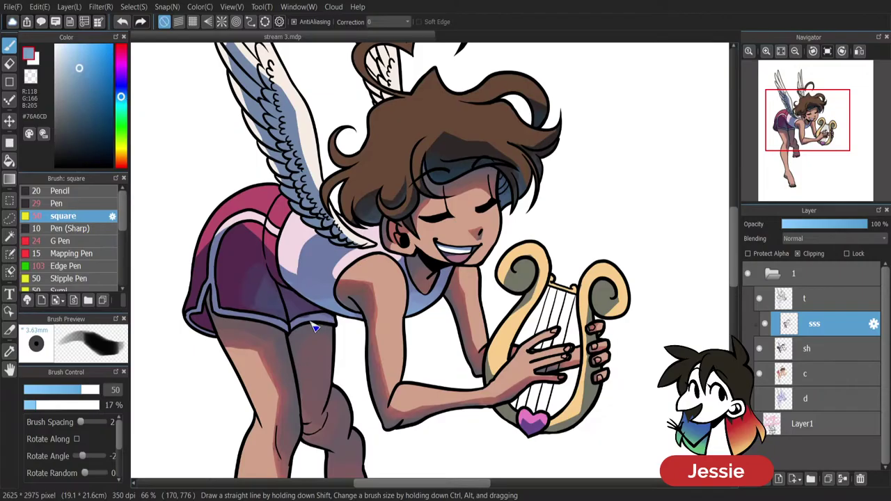
pyautogui.moveTo(294, 325)
pyautogui.mouseDown()
pyautogui.moveTo(316, 319)
pyautogui.moveTo(344, 330)
pyautogui.moveTo(315, 317)
pyautogui.moveTo(339, 326)
pyautogui.mouseUp()
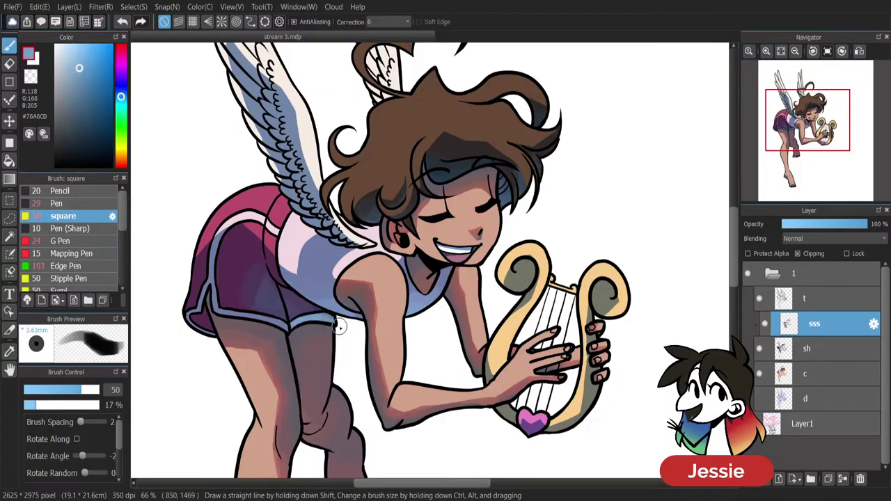
pyautogui.keyDown('alt'); pyautogui.click(284, 323); pyautogui.keyUp('alt')
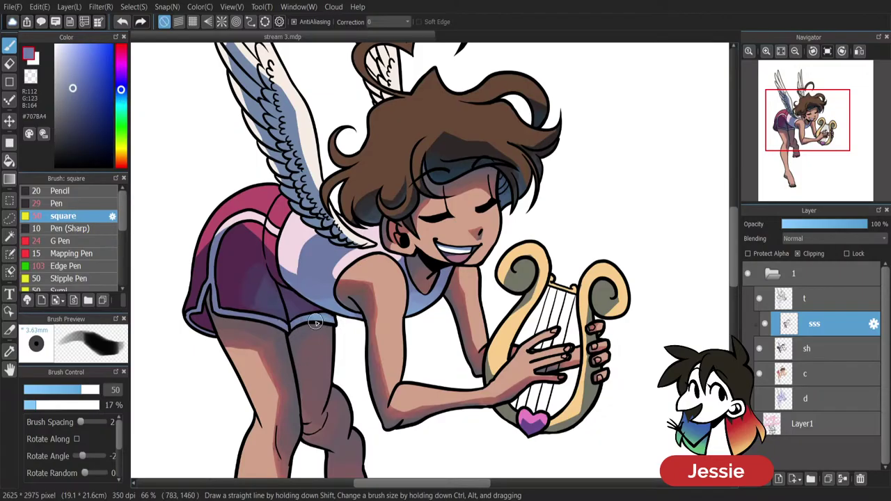
pyautogui.keyDown('alt'); pyautogui.click(315, 322); pyautogui.keyUp('alt')
pyautogui.scroll(-3, 433, 417)
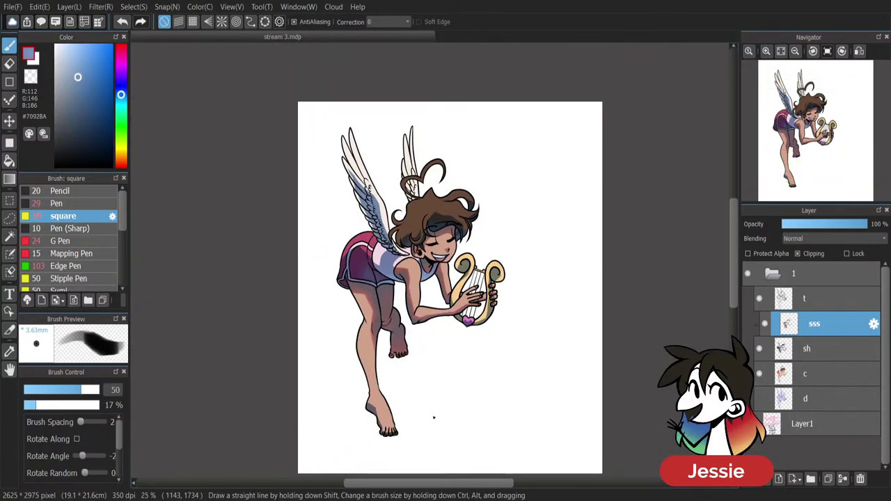
pyautogui.scroll(1, 433, 417)
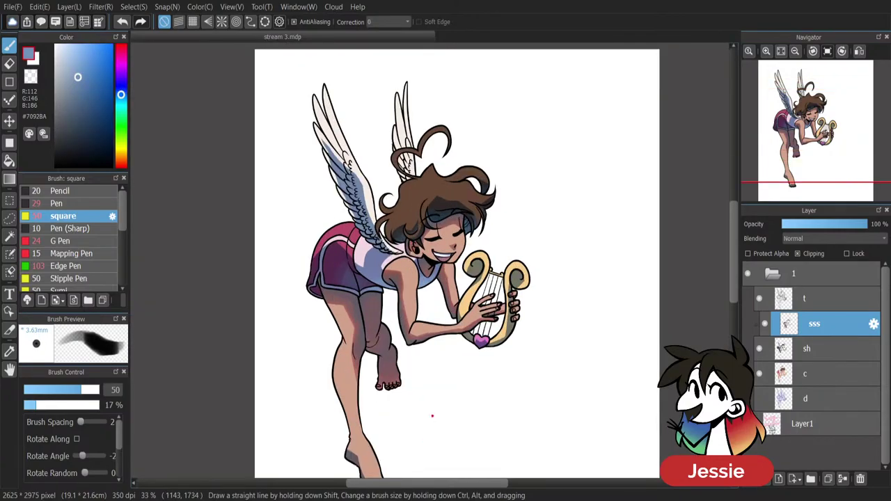
pyautogui.scroll(1, 431, 416)
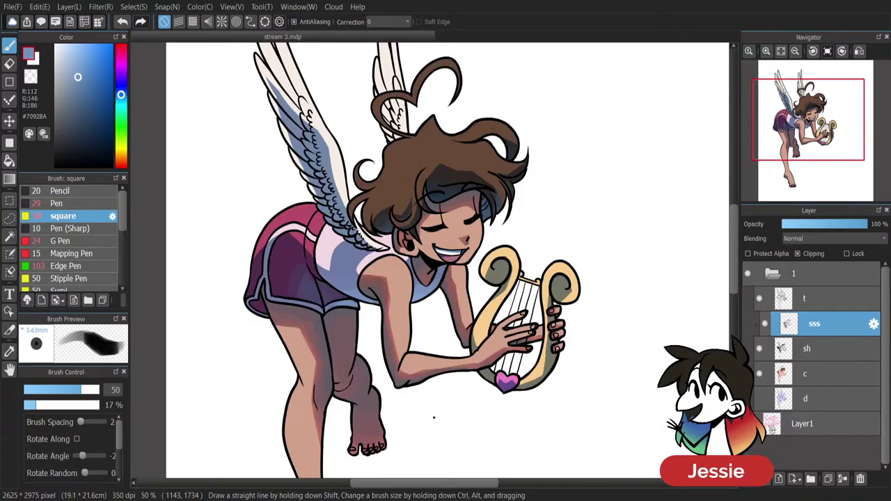
pyautogui.moveTo(735, 230); pyautogui.dragTo(733, 218)
pyautogui.scroll(1, 423, 264)
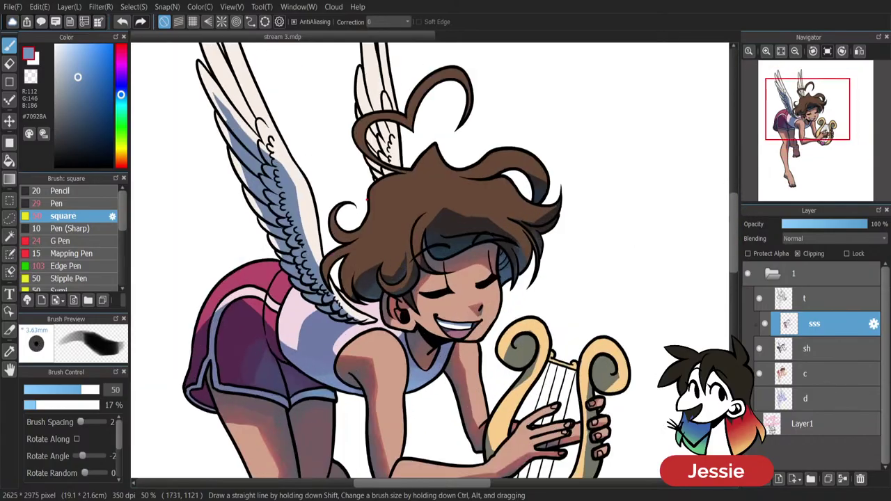
# Try a warm orange #DCA16B over the blue shadow on the near wing's long feathers.
pyautogui.keyDown('alt'); pyautogui.click(281, 150); pyautogui.keyUp('alt')
pyautogui.moveTo(78, 60); pyautogui.dragTo(85, 62)
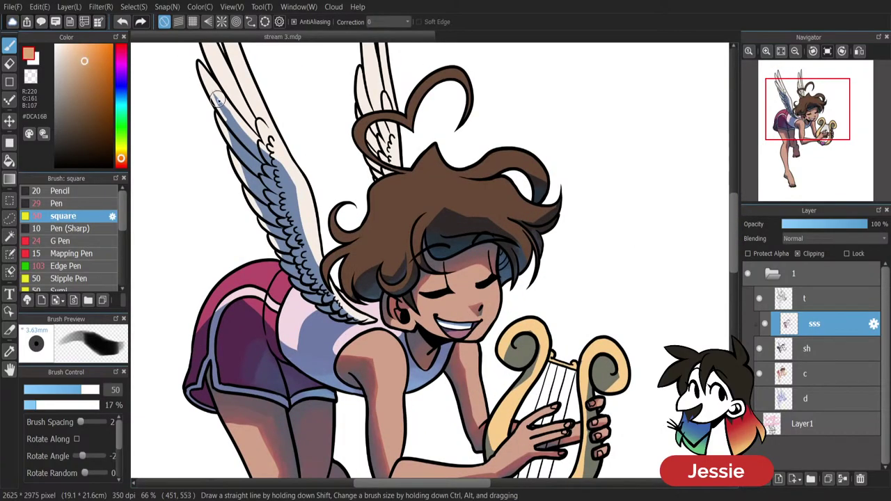
pyautogui.moveTo(217, 99)
pyautogui.mouseDown()
pyautogui.moveTo(237, 133)
pyautogui.moveTo(228, 122)
pyautogui.moveTo(244, 190)
pyautogui.moveTo(246, 175)
pyautogui.moveTo(281, 257)
pyautogui.mouseUp()
pyautogui.moveTo(250, 185)
pyautogui.mouseDown()
pyautogui.moveTo(253, 148)
pyautogui.moveTo(240, 131)
pyautogui.moveTo(248, 164)
pyautogui.mouseUp()
pyautogui.keyDown('alt'); pyautogui.click(252, 147); pyautogui.keyUp('alt')
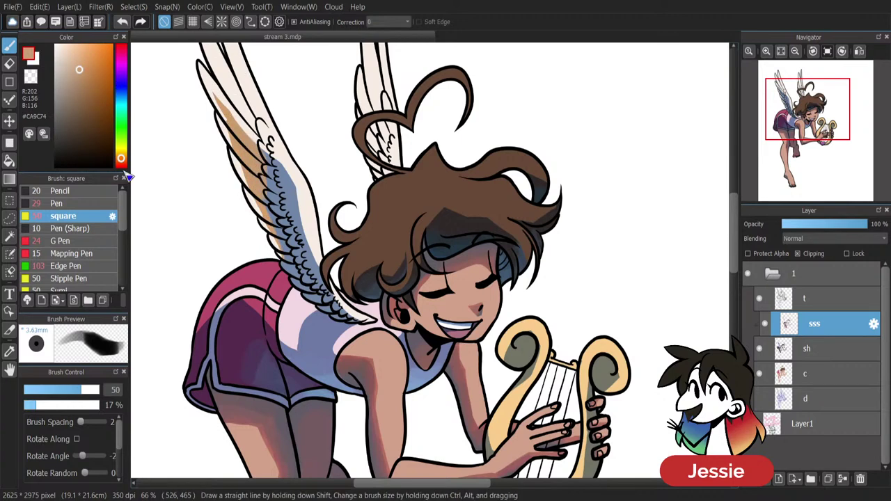
# Paint pink #EBA39B along the shadow edge of the near wing's long feathers and blend it into the blue with sampled mauve #AE94A0.
pyautogui.moveTo(121, 160); pyautogui.dragTo(121, 165)
pyautogui.moveTo(78, 70); pyautogui.dragTo(73, 54)
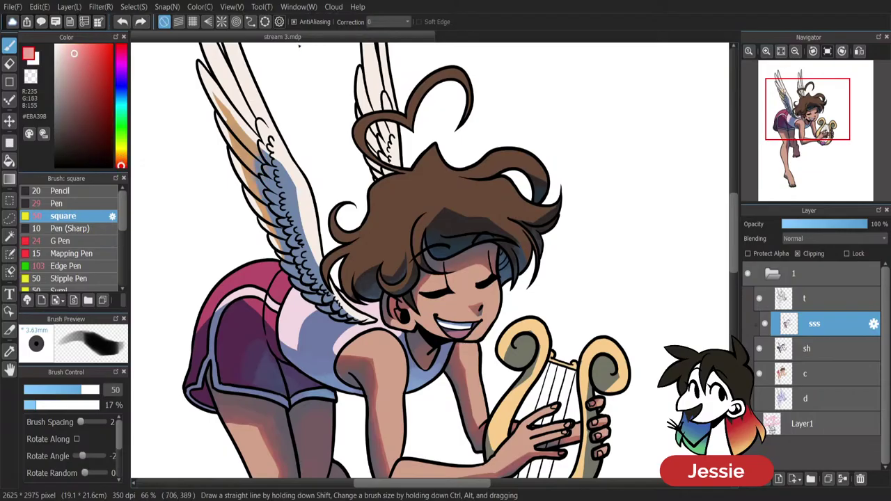
pyautogui.moveTo(251, 140)
pyautogui.mouseDown()
pyautogui.moveTo(268, 219)
pyautogui.moveTo(214, 96)
pyautogui.moveTo(244, 159)
pyautogui.moveTo(231, 116)
pyautogui.mouseUp()
pyautogui.keyDown('alt'); pyautogui.click(244, 157); pyautogui.keyUp('alt')
pyautogui.moveTo(231, 116); pyautogui.dragTo(258, 159)
pyautogui.keyDown('alt'); pyautogui.click(249, 152); pyautogui.keyUp('alt')
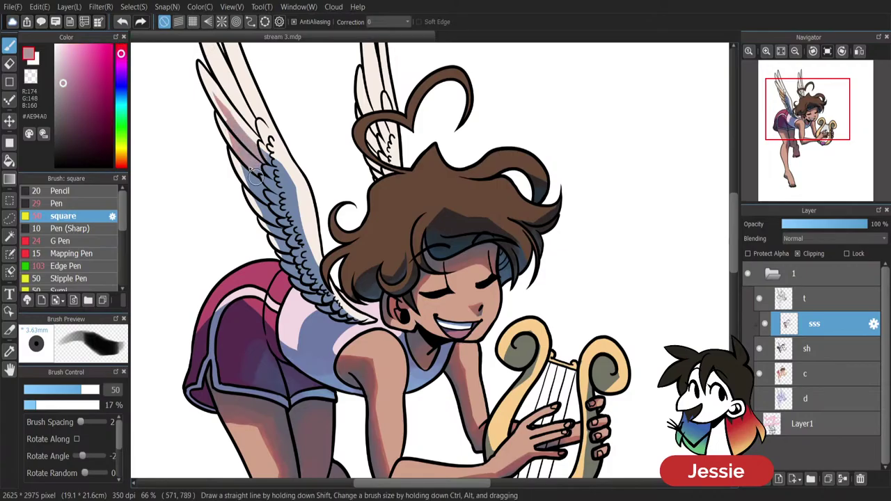
pyautogui.moveTo(262, 206)
pyautogui.mouseDown()
pyautogui.moveTo(285, 260)
pyautogui.moveTo(322, 304)
pyautogui.moveTo(349, 319)
pyautogui.moveTo(288, 241)
pyautogui.mouseUp()
# Blend the shadow across the near wing's small scalloped feathers using sampled blue-grey #7186A7 and muted purples such as #9687A0.
pyautogui.keyDown('alt'); pyautogui.click(320, 281); pyautogui.keyUp('alt')
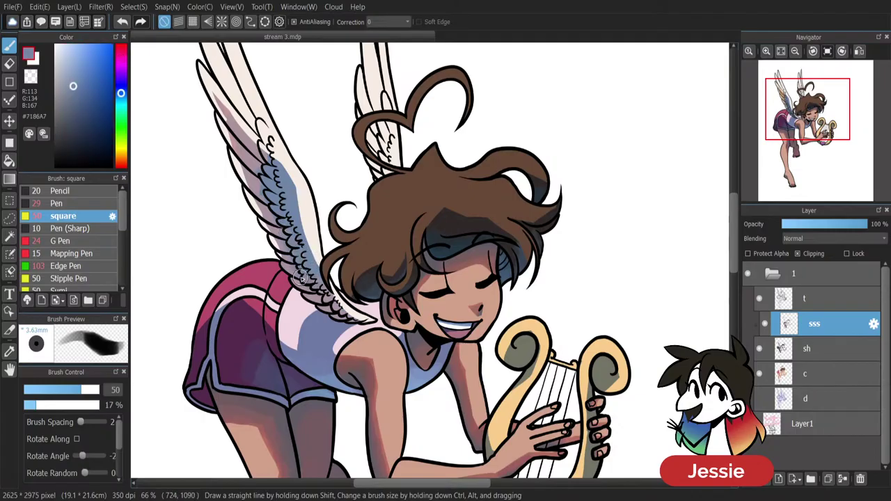
pyautogui.keyDown('alt'); pyautogui.click(297, 270); pyautogui.keyUp('alt')
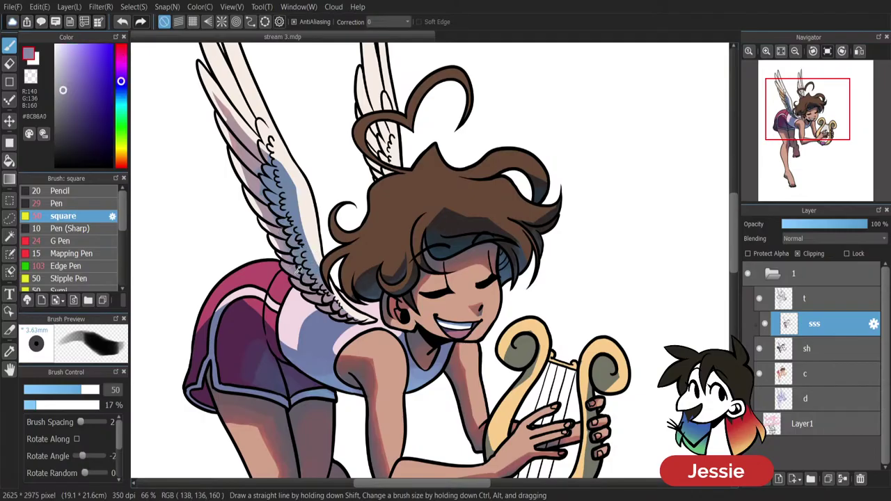
pyautogui.keyDown('alt'); pyautogui.click(268, 213); pyautogui.keyUp('alt')
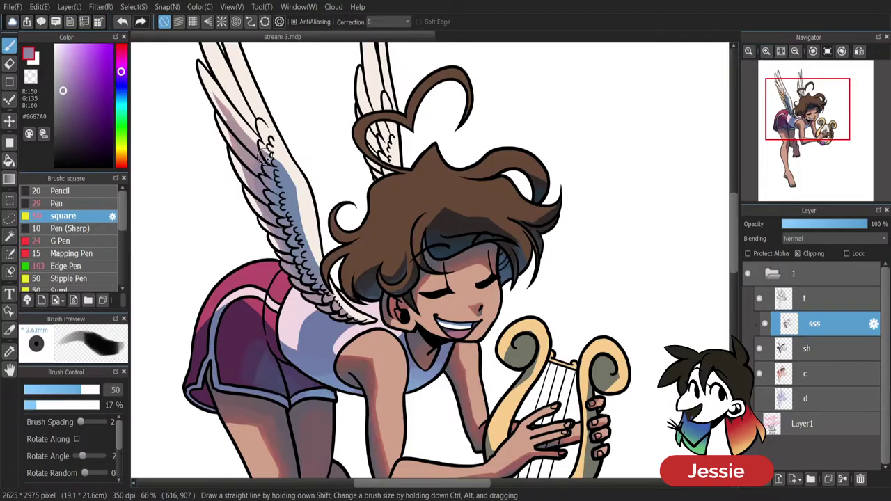
pyautogui.keyDown('alt'); pyautogui.click(275, 179); pyautogui.keyUp('alt')
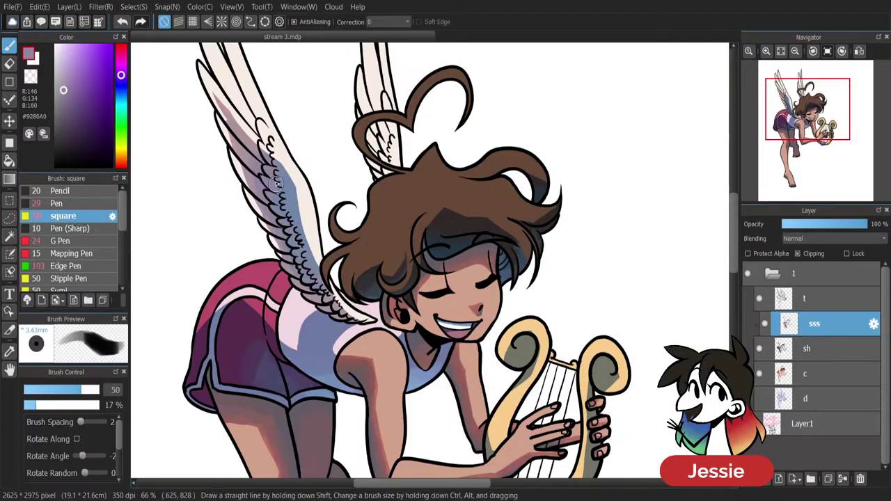
pyautogui.keyDown('alt'); pyautogui.click(284, 189); pyautogui.keyUp('alt')
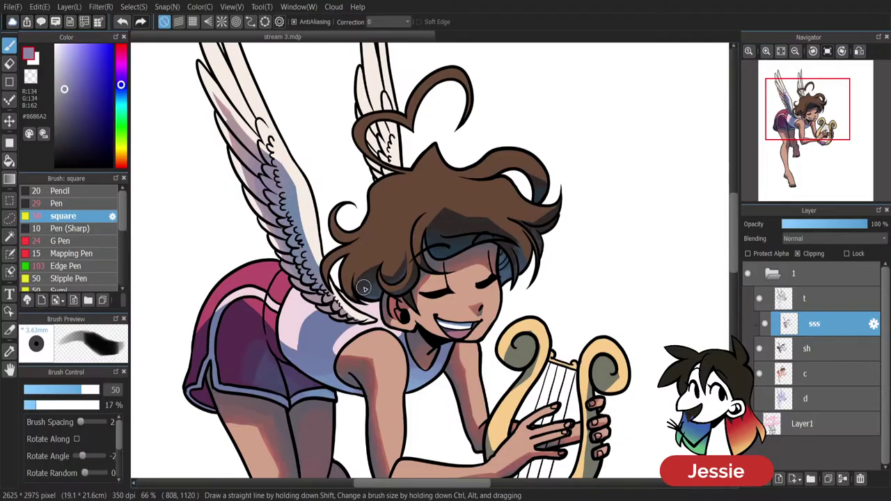
pyautogui.scroll(-1, 364, 287)
pyautogui.scroll(2, 403, 250)
# Paint dusty pink #C89A9B along the near wing's inner shadow edge and blend it with sampled blue-grey #7186A7 and mauve #9E869B.
pyautogui.keyDown('alt'); pyautogui.click(217, 105); pyautogui.keyUp('alt')
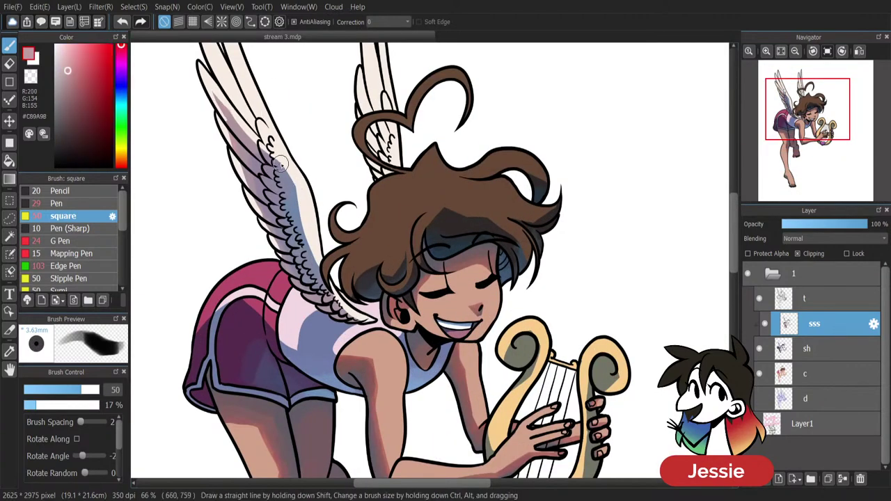
pyautogui.moveTo(280, 162)
pyautogui.mouseDown()
pyautogui.moveTo(297, 190)
pyautogui.moveTo(302, 238)
pyautogui.mouseUp()
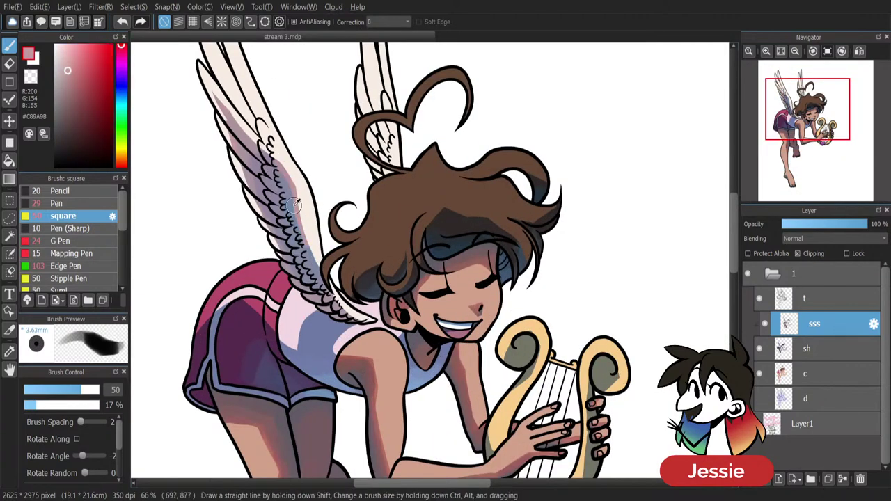
pyautogui.keyDown('alt'); pyautogui.click(292, 201); pyautogui.keyUp('alt')
pyautogui.keyDown('alt'); pyautogui.click(290, 202); pyautogui.keyUp('alt')
pyautogui.moveTo(287, 194); pyautogui.dragTo(293, 209)
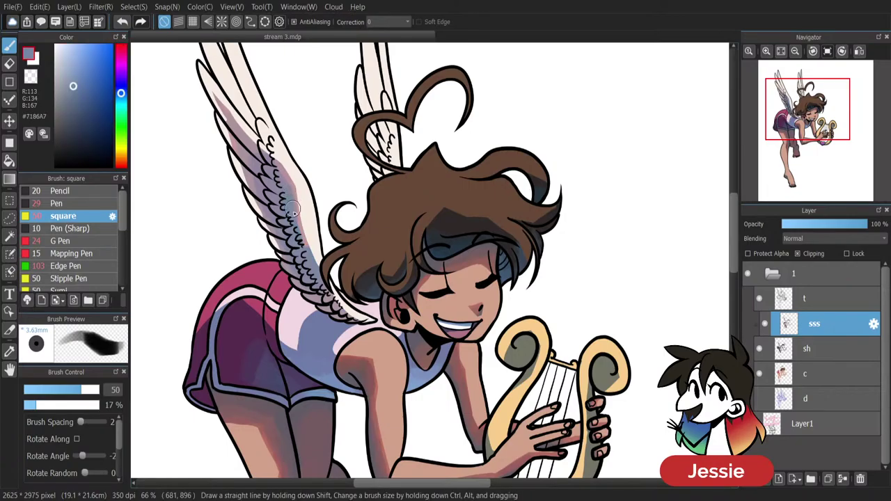
pyautogui.moveTo(282, 180); pyautogui.dragTo(298, 222)
pyautogui.keyDown('alt'); pyautogui.click(285, 178); pyautogui.keyUp('alt')
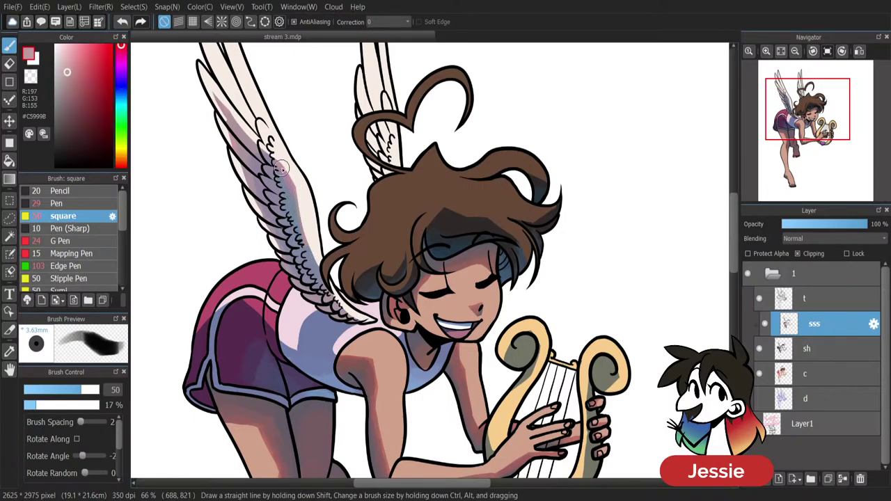
pyautogui.keyDown('alt'); pyautogui.click(296, 206); pyautogui.keyUp('alt')
pyautogui.moveTo(291, 185); pyautogui.dragTo(308, 246)
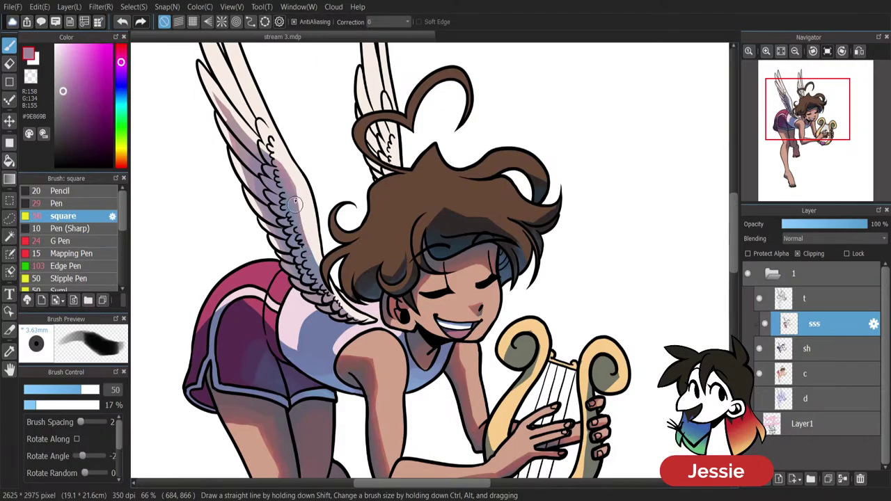
# Add brighter pink #F09D90 along the near wing's shadow edge and soften it with sampled #CF8F90.
pyautogui.scroll(-4, 313, 261)
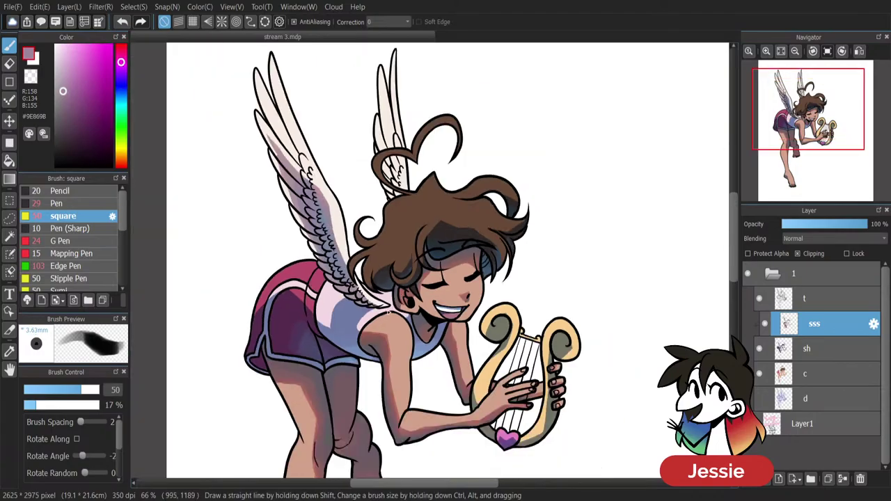
pyautogui.scroll(2, 387, 313)
pyautogui.keyDown('alt'); pyautogui.click(324, 191); pyautogui.keyUp('alt')
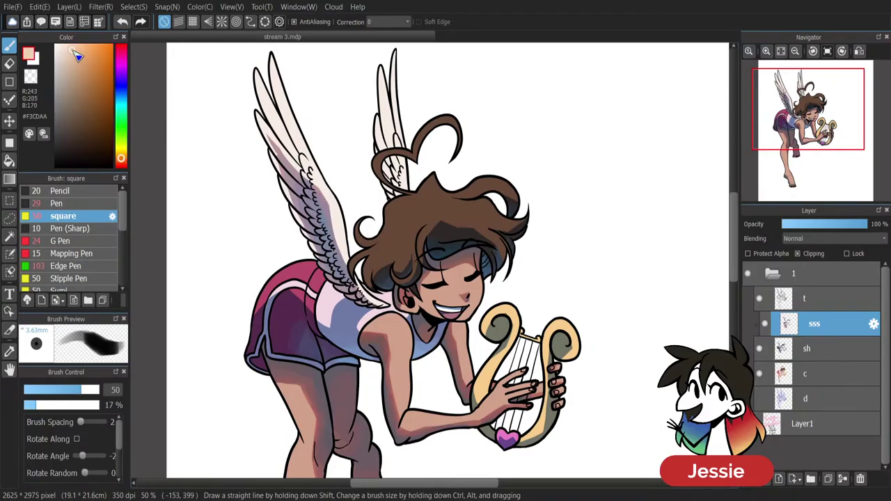
pyautogui.moveTo(69, 55); pyautogui.dragTo(77, 50)
pyautogui.click(122, 162)
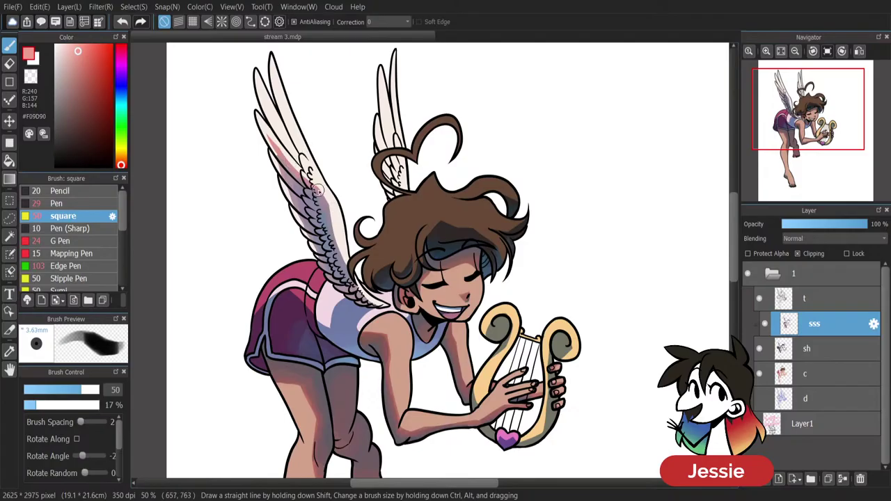
pyautogui.keyDown('alt'); pyautogui.click(317, 196); pyautogui.keyUp('alt')
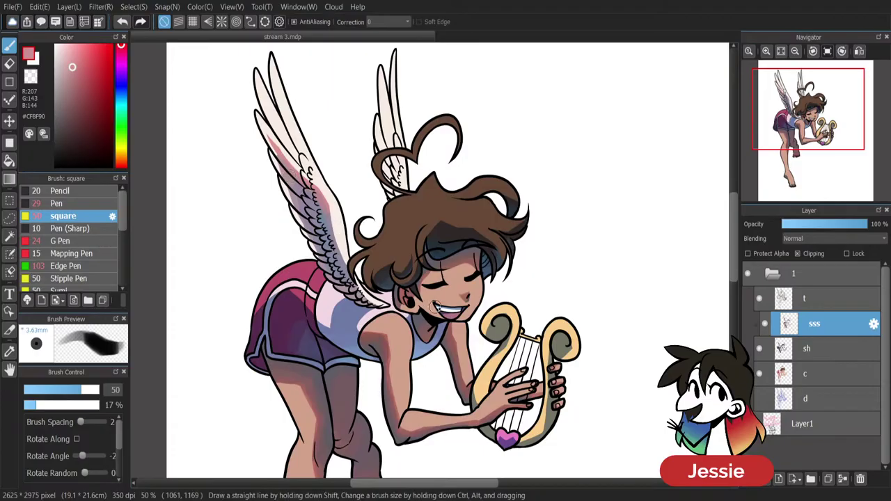
pyautogui.hotkey('ctrl', '-')
pyautogui.hotkey('ctrl', '+')
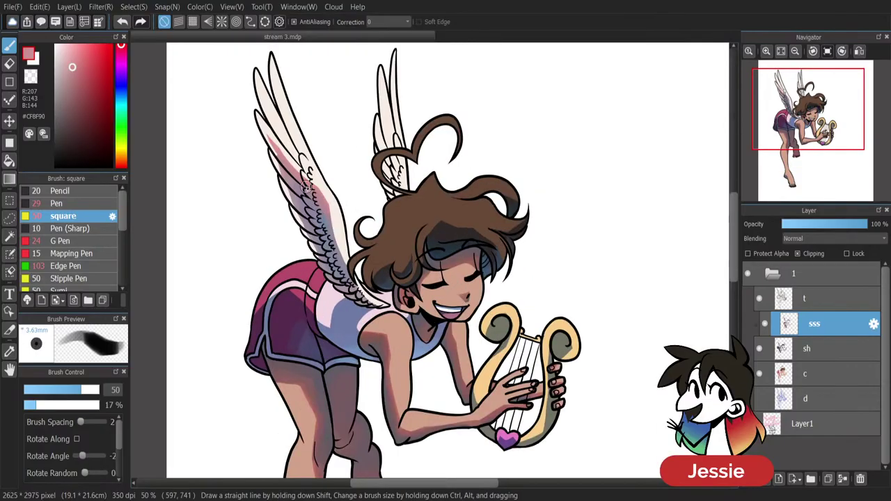
# Smooth the near wing's pink-to-blue shadow transition down to its base with sampled mauve #9E889D, pink #D48E90 and grey-purple #908691.
pyautogui.keyDown('alt'); pyautogui.click(292, 177); pyautogui.keyUp('alt')
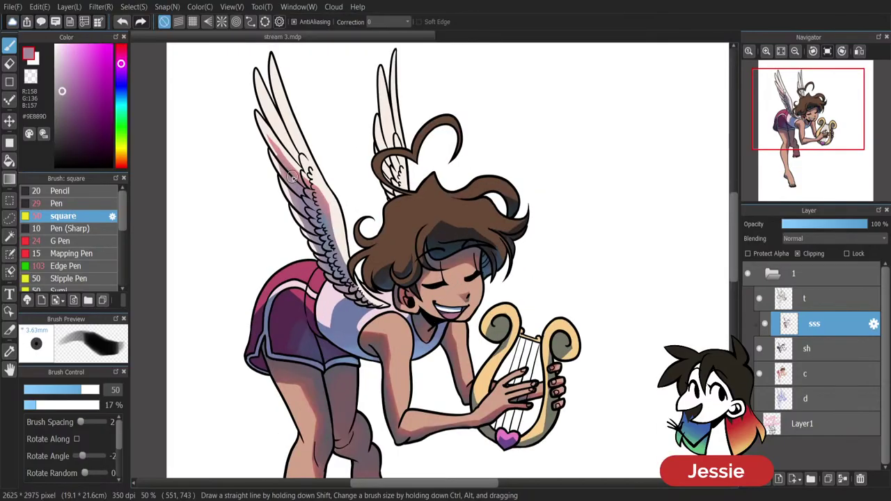
pyautogui.keyDown('alt'); pyautogui.click(326, 211); pyautogui.keyUp('alt')
pyautogui.press('h')
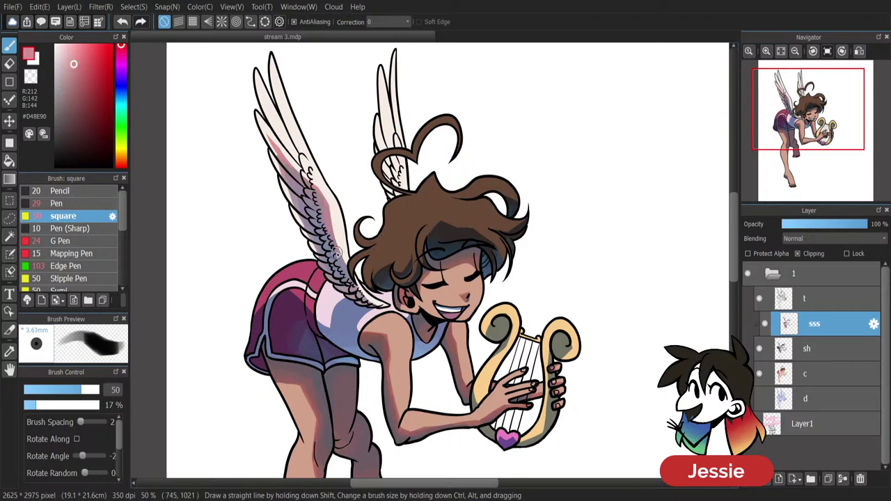
pyautogui.press('h')
pyautogui.keyDown('alt'); pyautogui.click(332, 243); pyautogui.keyUp('alt')
pyautogui.press('h')
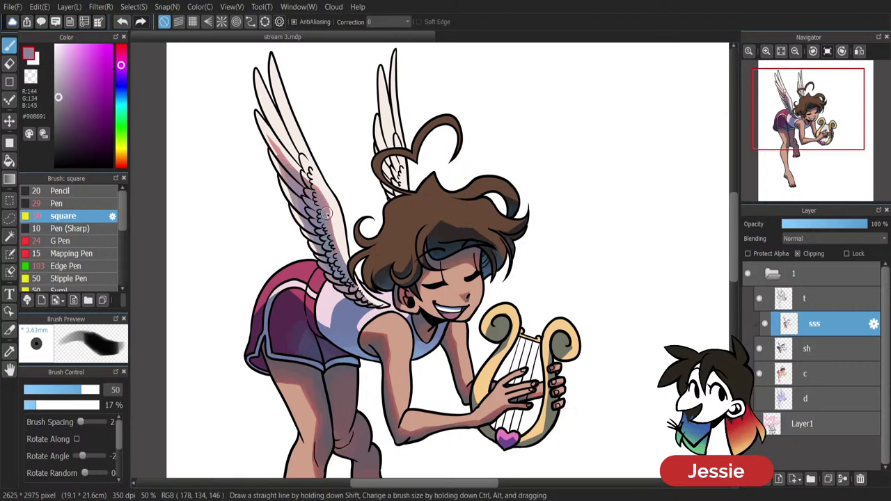
pyautogui.press('h')
pyautogui.keyDown('alt'); pyautogui.click(360, 277); pyautogui.keyUp('alt')
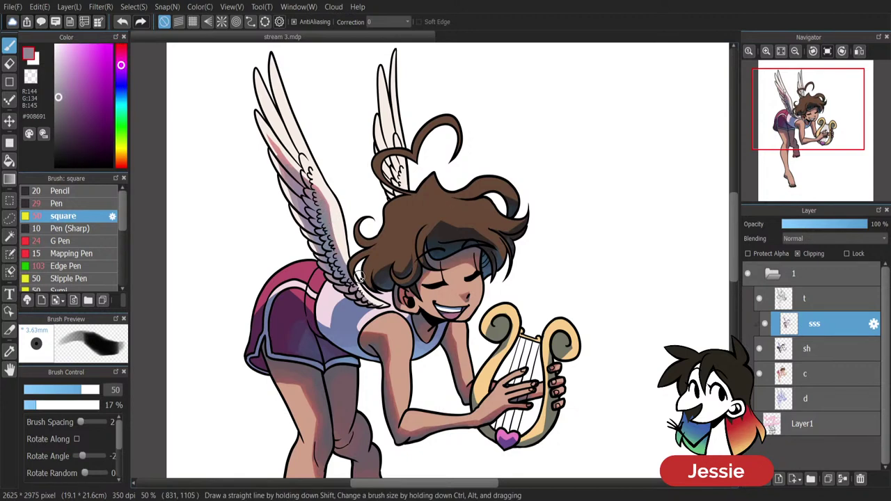
# Paint reddish #BD7160 along the front foot's heel and sole shadow edge and blend it with sampled #AC6D60, #796063 and #B06B60.
pyautogui.scroll(-1, 359, 277)
pyautogui.scroll(-1, 360, 277)
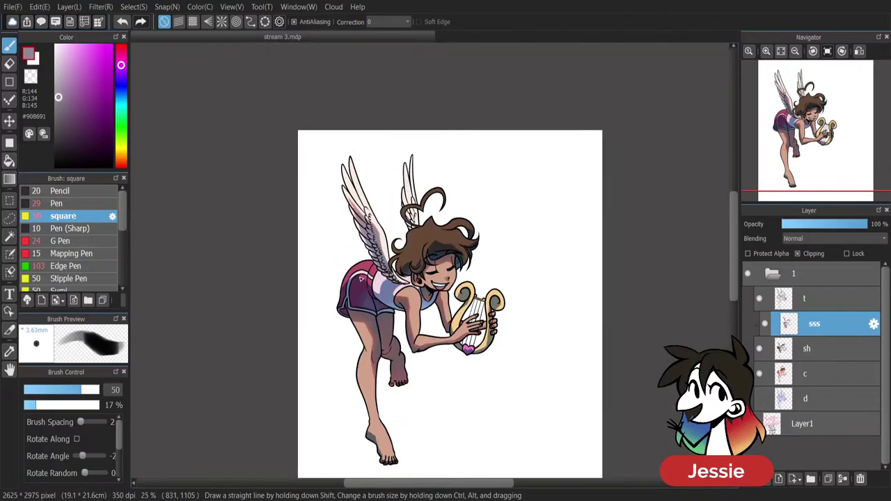
pyautogui.scroll(1, 360, 277)
pyautogui.moveTo(736, 249); pyautogui.dragTo(736, 271)
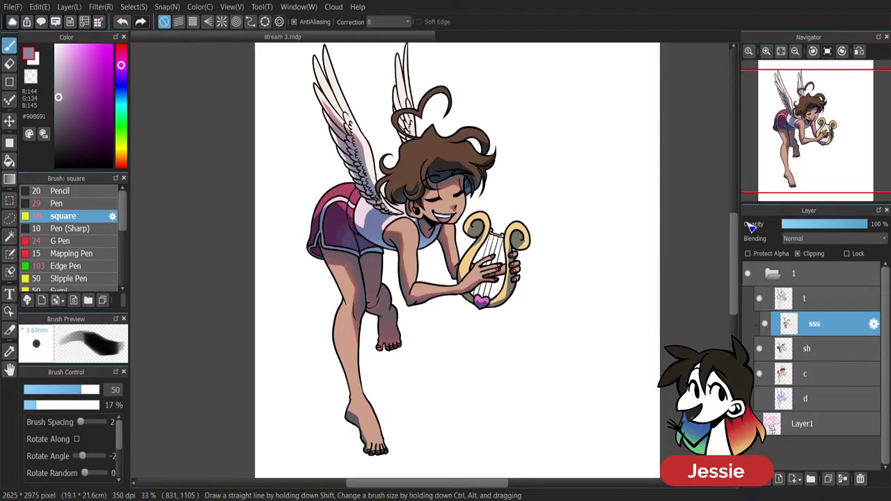
pyautogui.hotkey('ctrl', '+')
pyautogui.hotkey('ctrl', '+')
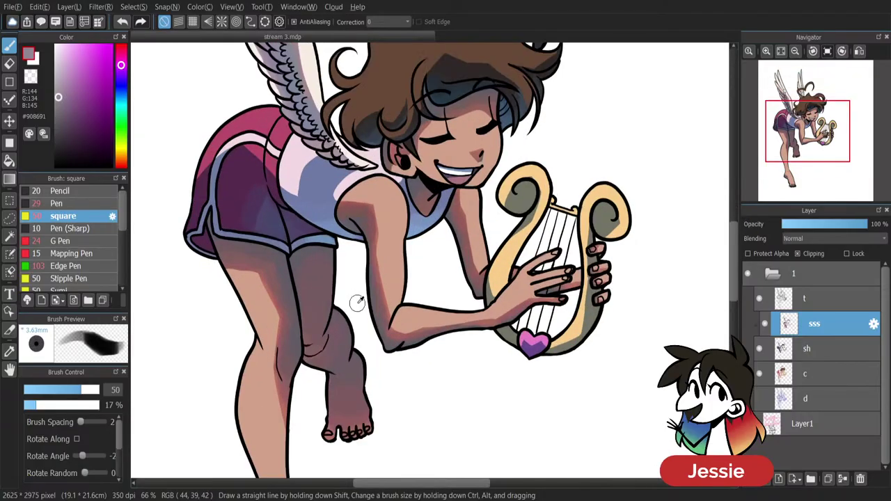
pyautogui.keyDown('alt'); pyautogui.click(379, 245); pyautogui.keyUp('alt')
pyautogui.scroll(-3, 736, 285)
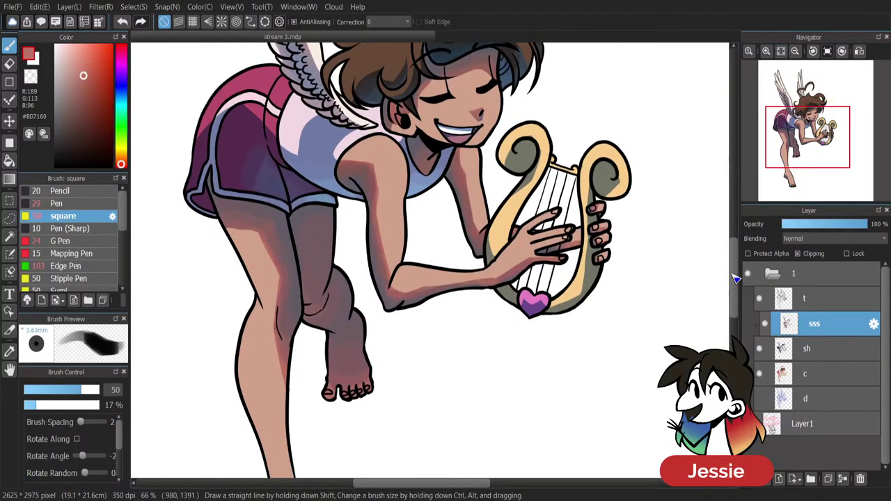
pyautogui.moveTo(733, 287); pyautogui.dragTo(734, 294)
pyautogui.moveTo(269, 278)
pyautogui.mouseDown()
pyautogui.moveTo(268, 270)
pyautogui.moveTo(284, 282)
pyautogui.moveTo(304, 332)
pyautogui.mouseUp()
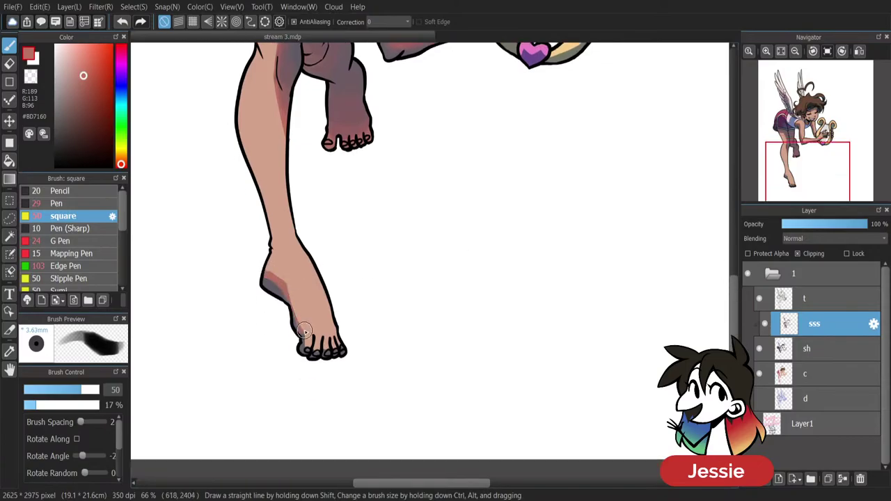
pyautogui.keyDown('alt'); pyautogui.click(272, 282); pyautogui.keyUp('alt')
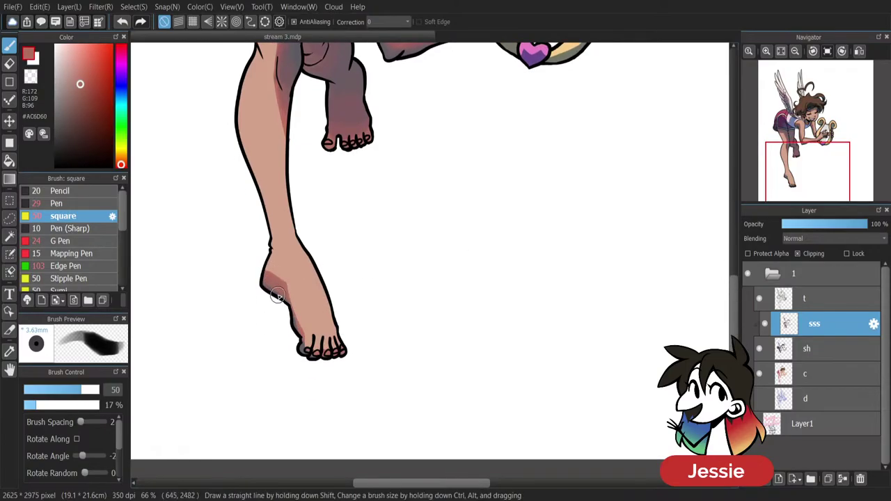
pyautogui.keyDown('alt'); pyautogui.click(275, 294); pyautogui.keyUp('alt')
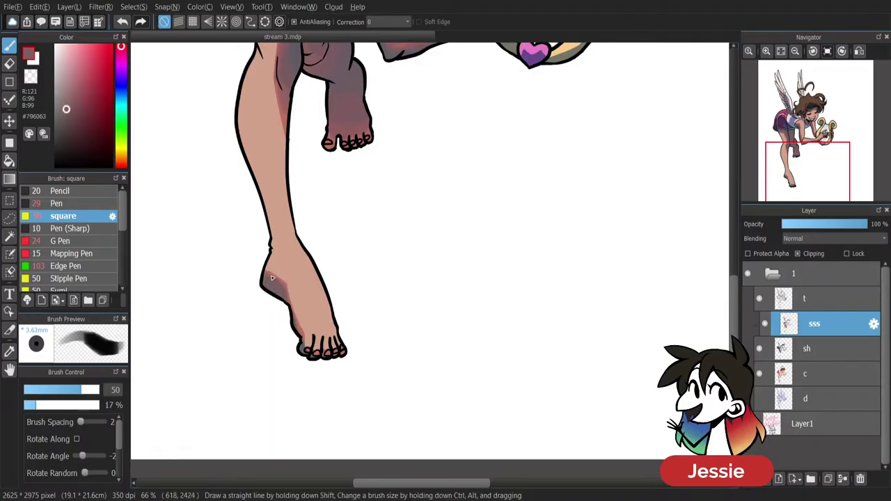
pyautogui.keyDown('alt'); pyautogui.click(269, 280); pyautogui.keyUp('alt')
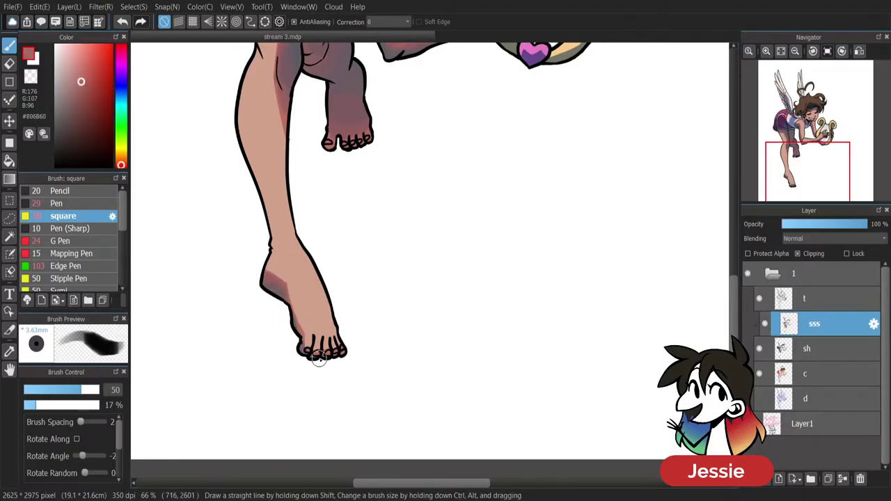
# Add a new layer named "bb" directly above the "c" layer.
pyautogui.scroll(-1, 386, 311)
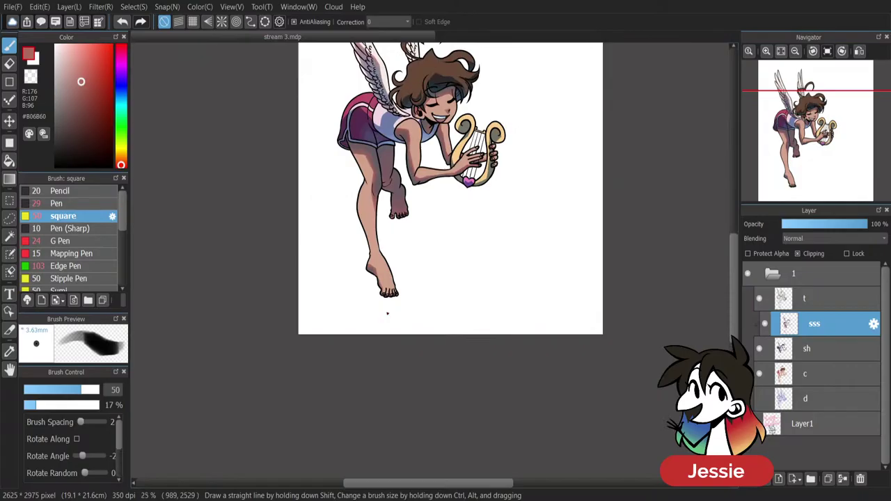
pyautogui.hotkey('ctrl', '+')
pyautogui.moveTo(733, 292); pyautogui.dragTo(734, 260)
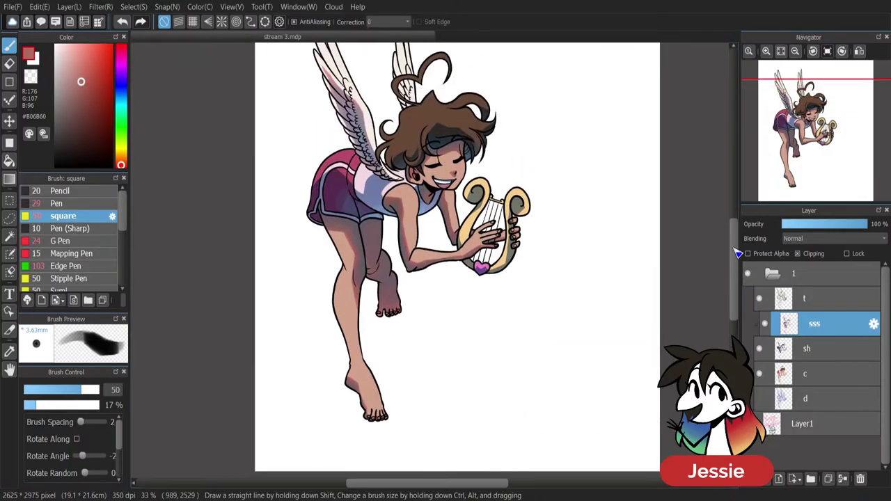
pyautogui.click(832, 373)
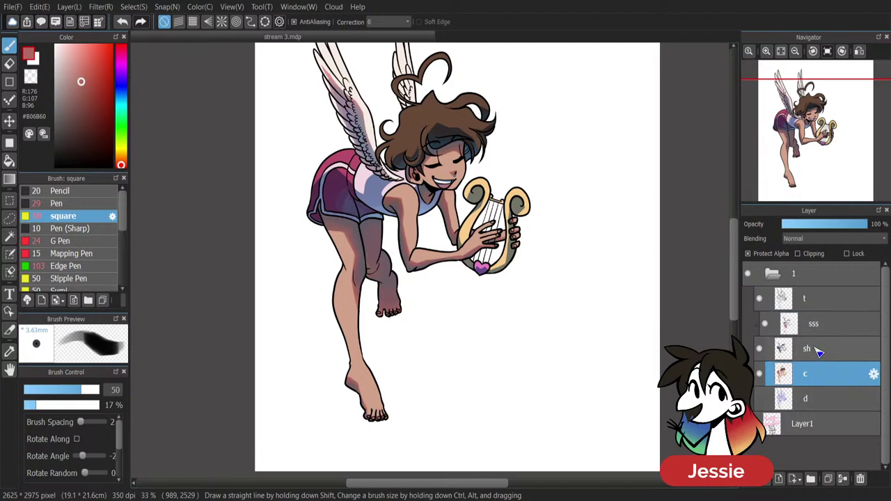
pyautogui.click(778, 479)
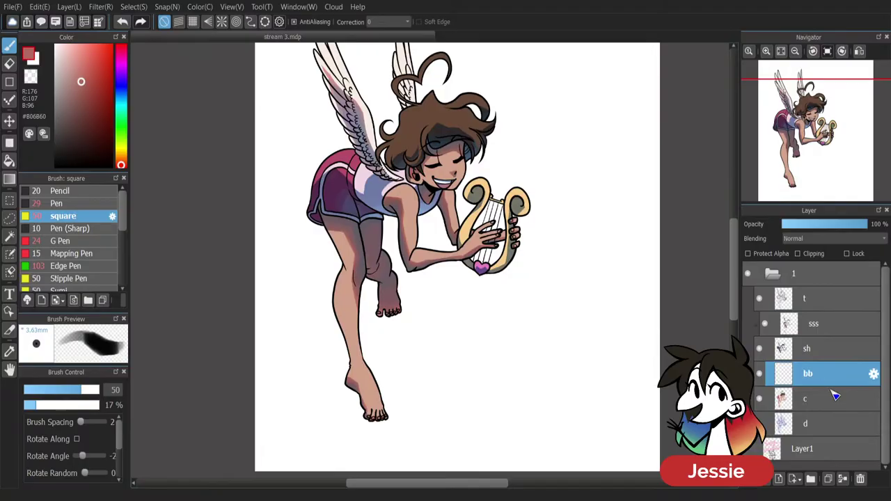
# Clip the "bb" layer to the "c" layer below it and pick reddish brown #C06F4C for the face blush.
pyautogui.click(812, 254)
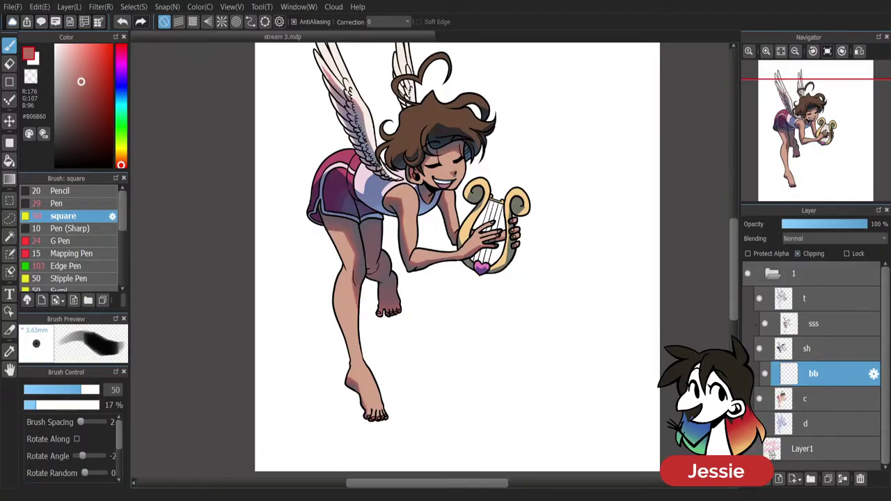
pyautogui.scroll(6, 512, 204)
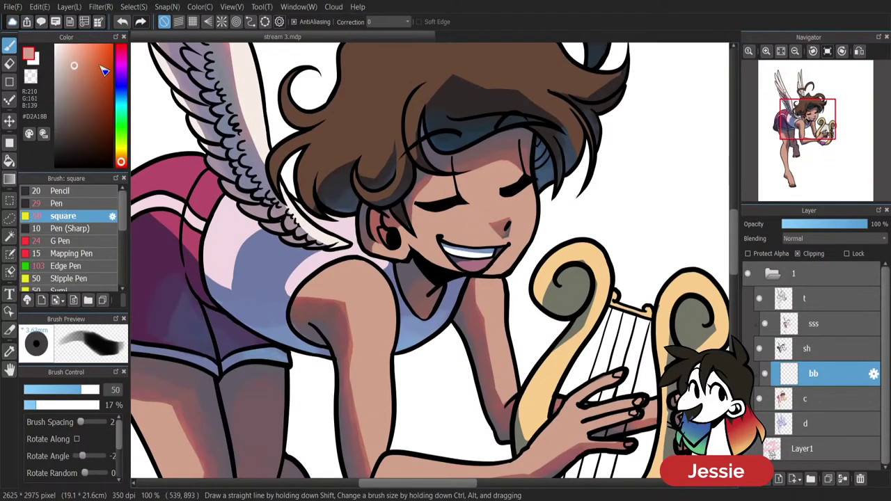
pyautogui.moveTo(82, 81); pyautogui.dragTo(90, 74)
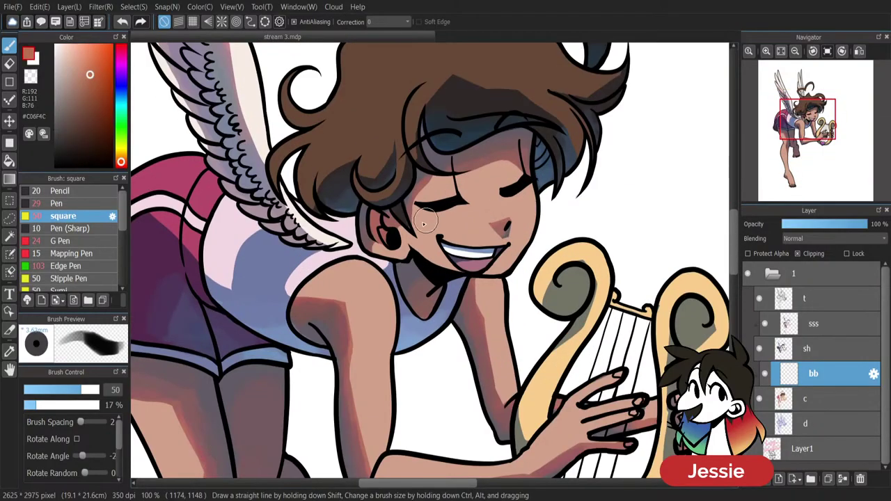
pyautogui.moveTo(422, 221)
pyautogui.mouseDown()
pyautogui.moveTo(422, 243)
pyautogui.moveTo(437, 217)
pyautogui.mouseUp()
pyautogui.hotkey('ctrl', 'z')
pyautogui.hotkey('ctrl', 'z')
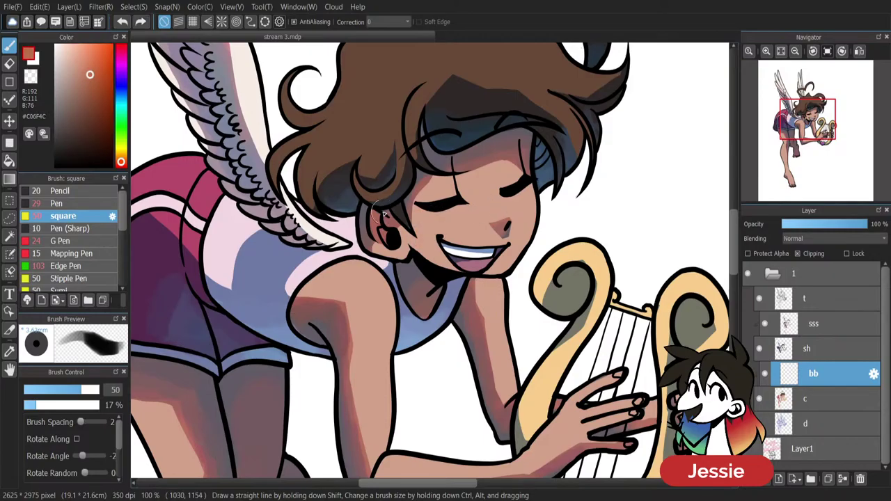
# Shift the blush colour to a redder hue and paint it on the near cheek, blending with sampled #CD907B.
pyautogui.click(122, 165)
pyautogui.moveTo(416, 212)
pyautogui.mouseDown()
pyautogui.moveTo(421, 229)
pyautogui.moveTo(418, 216)
pyautogui.moveTo(439, 224)
pyautogui.moveTo(427, 215)
pyautogui.moveTo(421, 232)
pyautogui.moveTo(423, 213)
pyautogui.moveTo(450, 218)
pyautogui.mouseUp()
pyautogui.keyDown('alt'); pyautogui.click(444, 218); pyautogui.keyUp('alt')
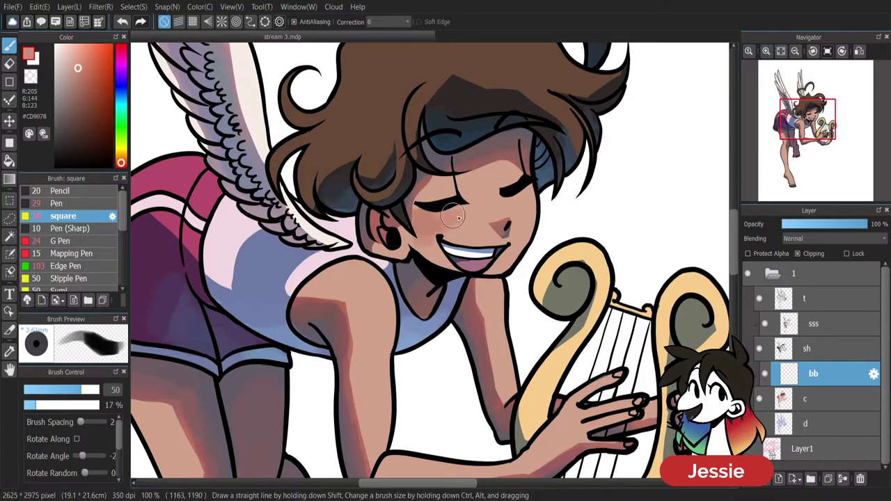
# Soften the near cheek blush's inner edge using the Pen brush at size 41 and 49% opacity with sampled #CF9883 and #CD937E.
pyautogui.click(91, 203)
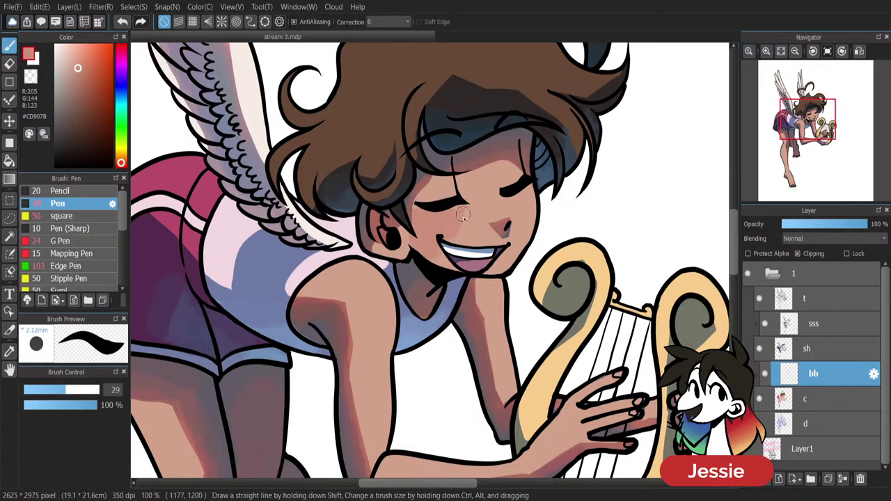
pyautogui.moveTo(81, 390); pyautogui.dragTo(64, 417)
pyautogui.click(75, 408)
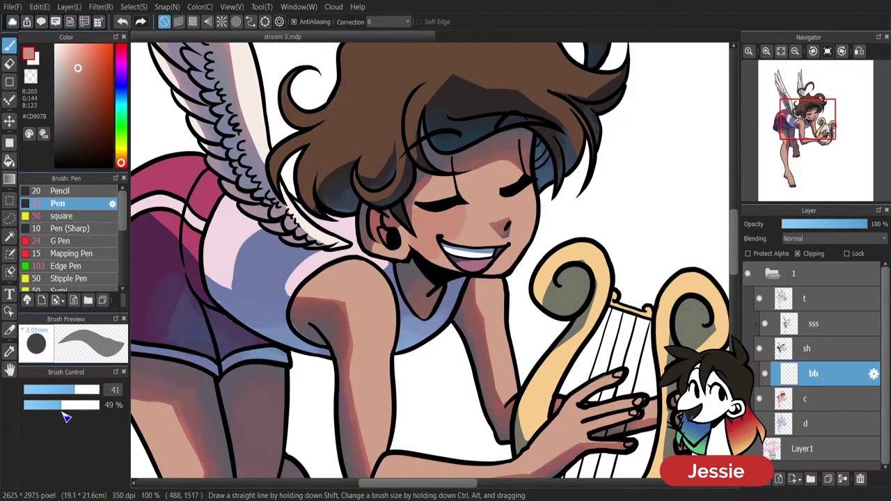
pyautogui.moveTo(459, 228)
pyautogui.mouseDown()
pyautogui.moveTo(464, 211)
pyautogui.moveTo(467, 222)
pyautogui.mouseUp()
pyautogui.rightClick(460, 209)
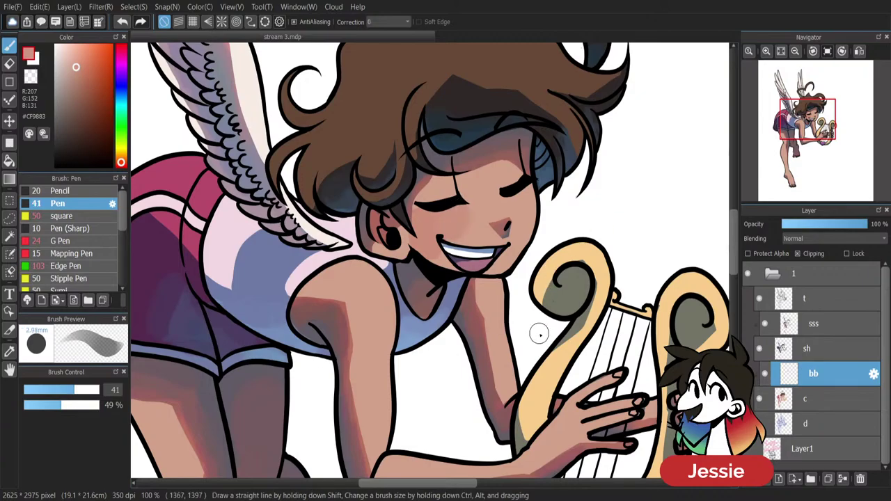
pyautogui.keyDown('alt'); pyautogui.click(458, 219); pyautogui.keyUp('alt')
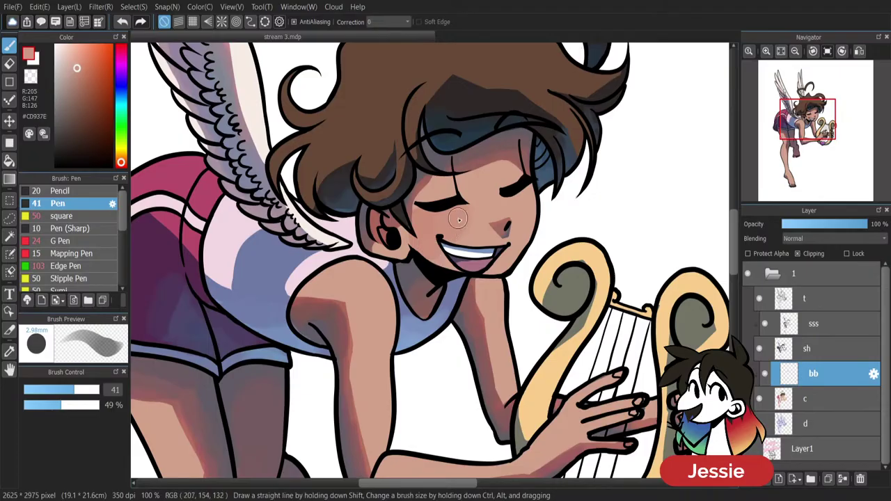
# Set the Pen brush to size 48 and 75% opacity and smooth the cheek towards the nose with sampled #CF9983 and #D2A18B.
pyautogui.click(80, 390)
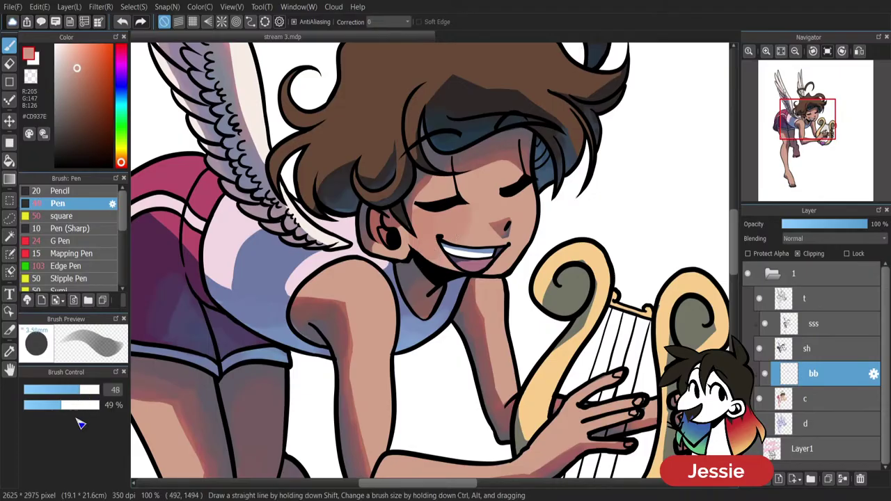
pyautogui.click(80, 405)
pyautogui.keyDown('alt'); pyautogui.click(473, 216); pyautogui.keyUp('alt')
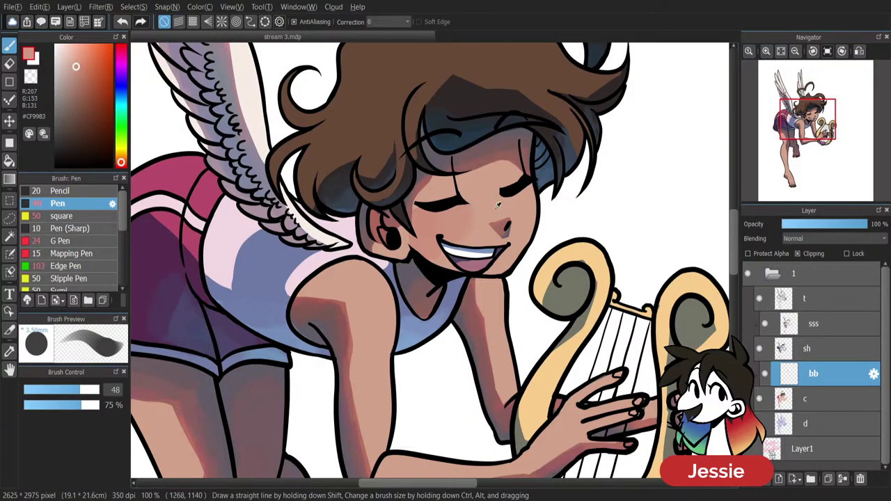
pyautogui.keyDown('alt'); pyautogui.click(497, 204); pyautogui.keyUp('alt')
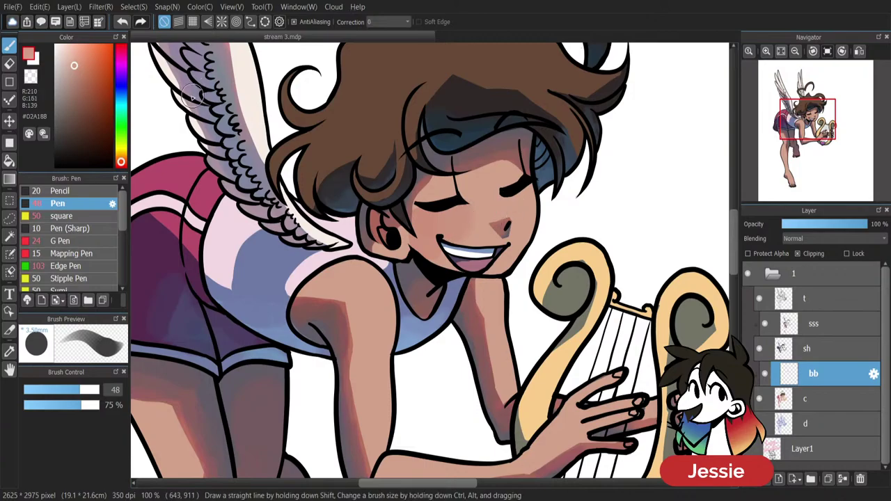
# Repaint the near cheek blush with a redder variant of #BB5F37 and blend it with sampled #C77E6A, #CA8A74 and #C8846F.
pyautogui.click(96, 73)
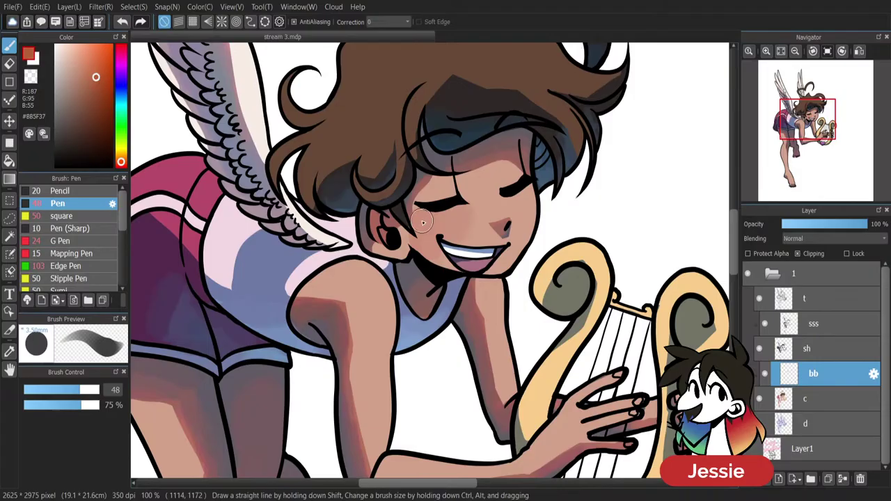
pyautogui.hotkey('ctrl', 'z')
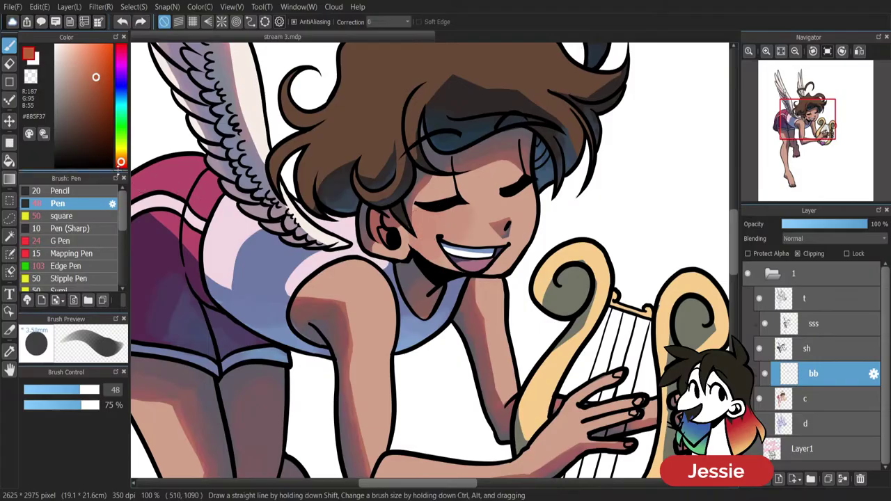
pyautogui.click(121, 165)
pyautogui.moveTo(422, 216); pyautogui.dragTo(435, 221)
pyautogui.keyDown('alt'); pyautogui.click(441, 224); pyautogui.keyUp('alt')
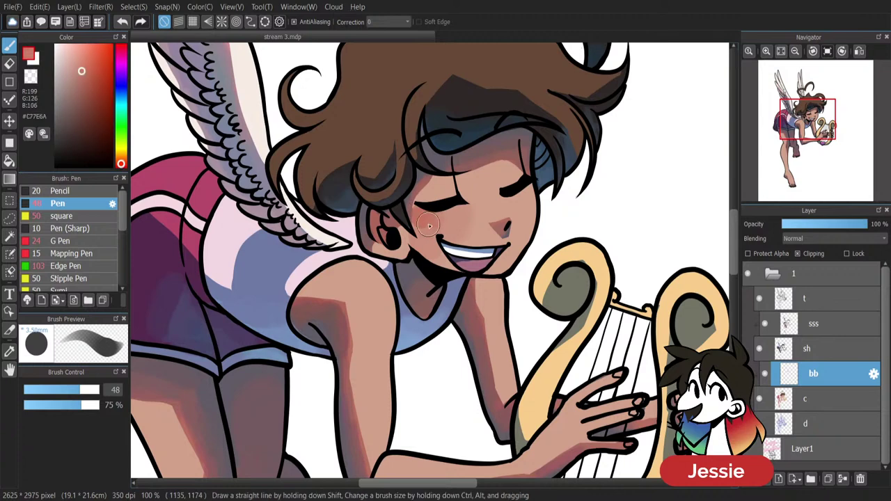
pyautogui.keyDown('alt'); pyautogui.click(444, 226); pyautogui.keyUp('alt')
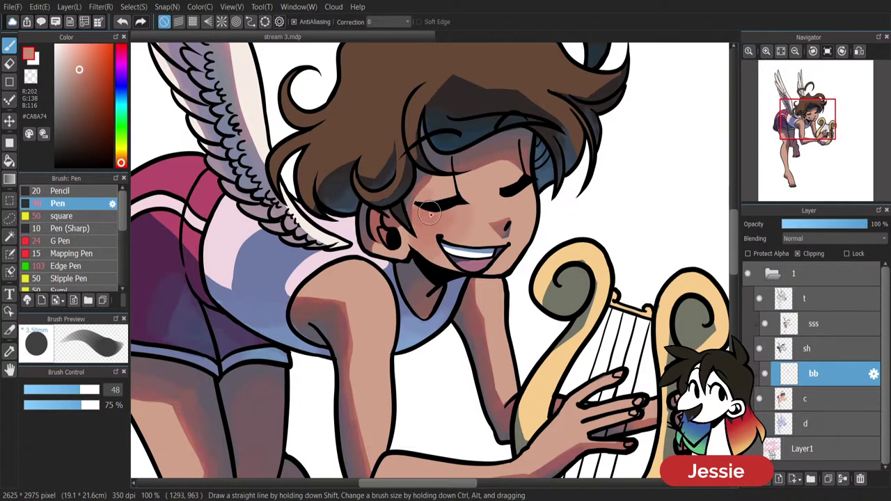
pyautogui.keyDown('alt'); pyautogui.click(423, 218); pyautogui.keyUp('alt')
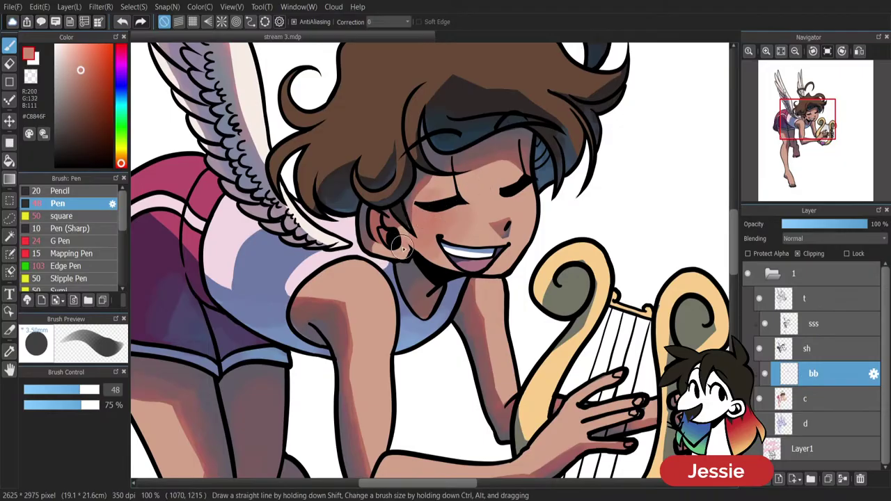
# Extend the blush across the nose bridge and far cheek, blending with sampled #CA8A75, #CE957F and #C98974.
pyautogui.moveTo(507, 203); pyautogui.dragTo(470, 216)
pyautogui.keyDown('alt'); pyautogui.click(489, 194); pyautogui.keyUp('alt')
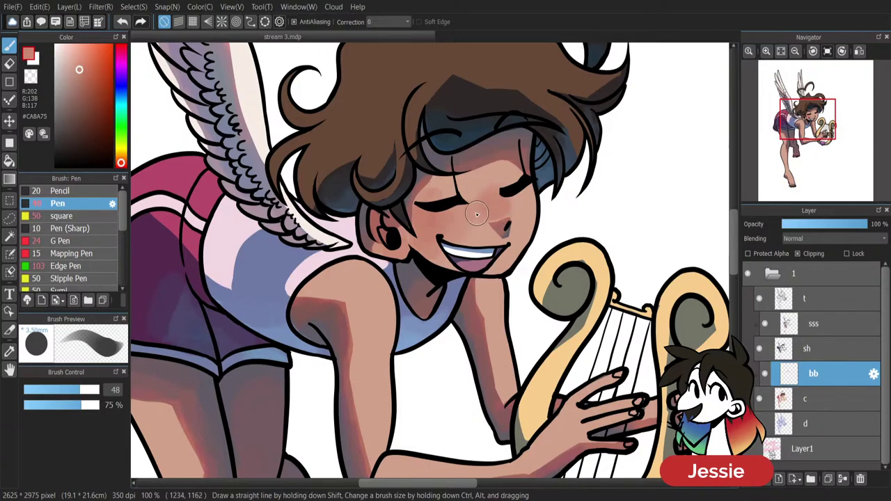
pyautogui.keyDown('alt'); pyautogui.click(442, 204); pyautogui.keyUp('alt')
pyautogui.moveTo(520, 198); pyautogui.dragTo(537, 227)
pyautogui.keyDown('alt'); pyautogui.click(527, 229); pyautogui.keyUp('alt')
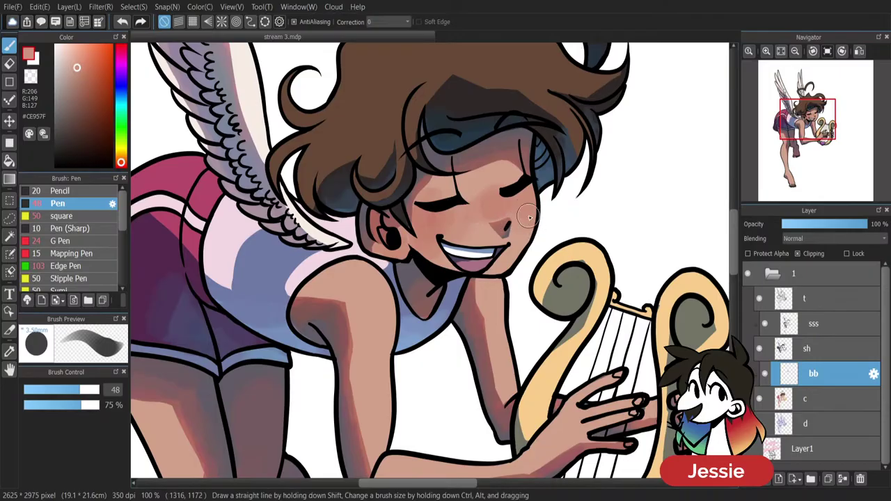
pyautogui.hotkey('ctrl', '-')
pyautogui.hotkey('ctrl', '-')
pyautogui.hotkey('ctrl', '-')
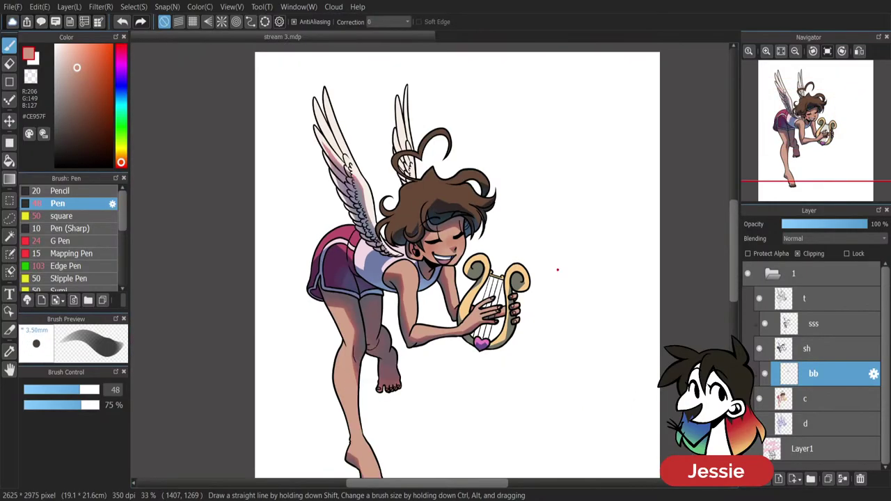
pyautogui.hotkey('ctrl', '+')
pyautogui.hotkey('ctrl', '+')
pyautogui.keyDown('alt'); pyautogui.click(488, 211); pyautogui.keyUp('alt')
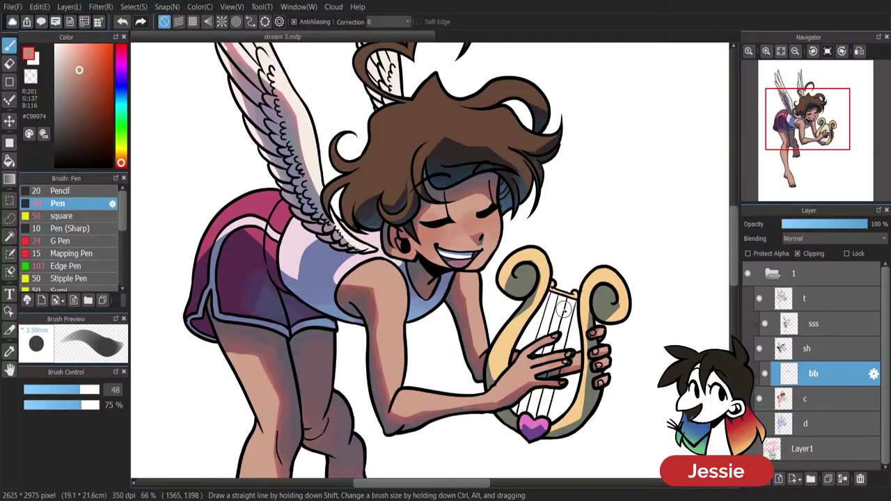
pyautogui.hotkey('ctrl', '+')
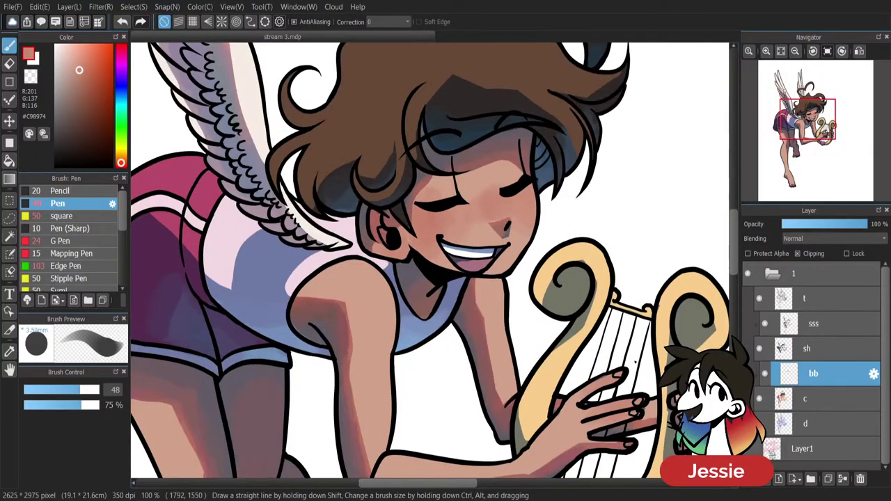
# Paint blush on the near shoulder with sampled #C8846F and blend it with #CD947F using the Pen brush at size 101.
pyautogui.keyDown('alt'); pyautogui.click(421, 223); pyautogui.keyUp('alt')
pyautogui.moveTo(735, 247); pyautogui.dragTo(736, 264)
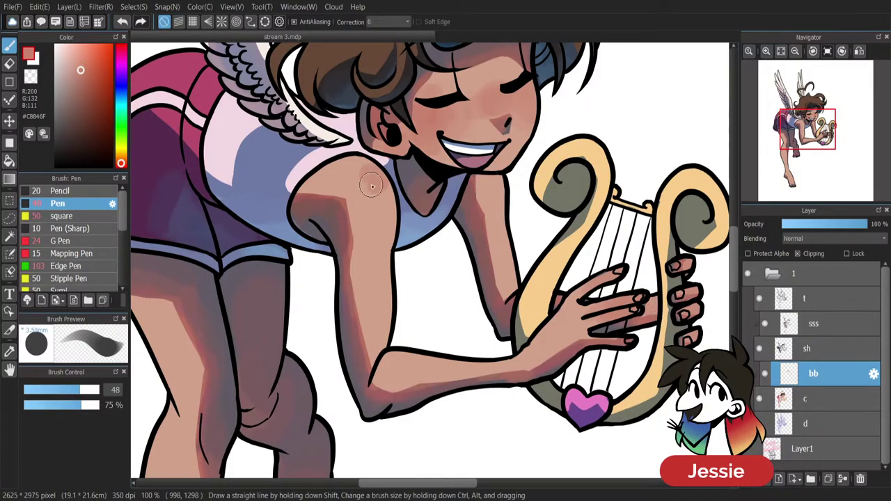
pyautogui.moveTo(372, 186)
pyautogui.mouseDown()
pyautogui.moveTo(418, 242)
pyautogui.moveTo(380, 194)
pyautogui.moveTo(361, 209)
pyautogui.moveTo(354, 188)
pyautogui.moveTo(369, 203)
pyautogui.moveTo(377, 250)
pyautogui.moveTo(371, 234)
pyautogui.moveTo(369, 247)
pyautogui.moveTo(380, 222)
pyautogui.mouseUp()
pyautogui.click(92, 390)
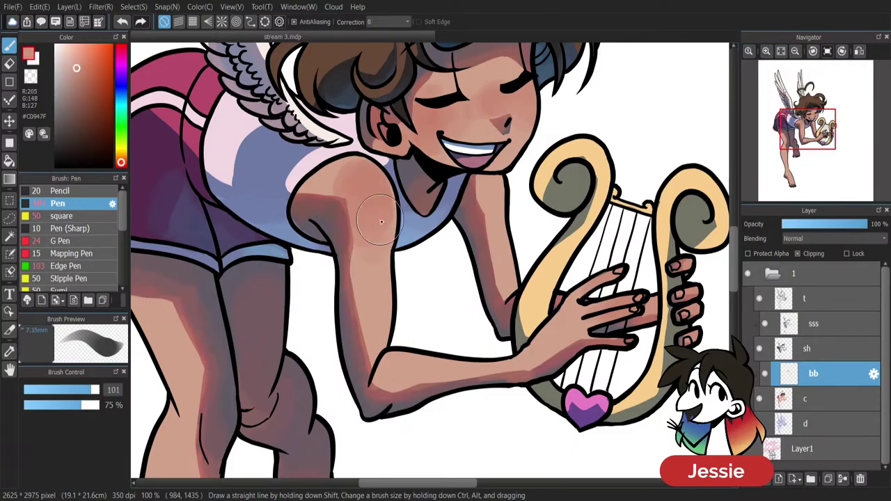
pyautogui.scroll(-1, 379, 219)
pyautogui.scroll(-1, 450, 316)
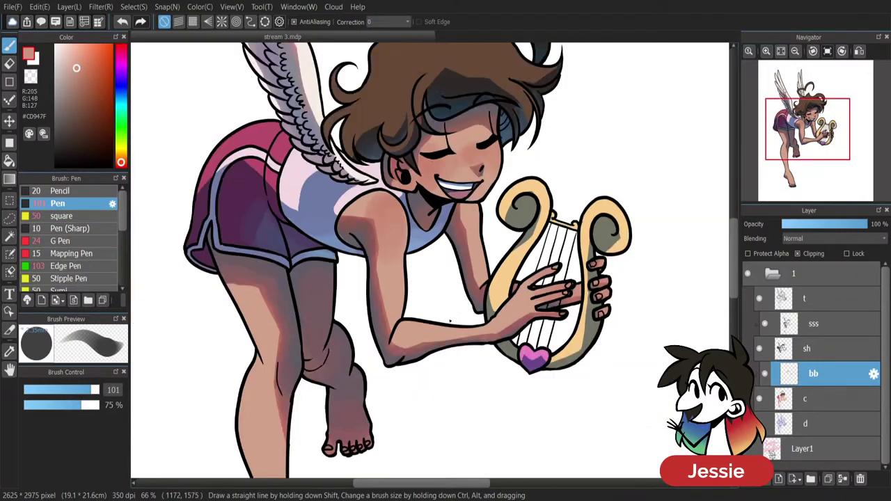
# Deepen the near shoulder's blush down the outer upper arm with sampled #C88671.
pyautogui.hotkey('ctrl', '-')
pyautogui.hotkey('ctrl', '+')
pyautogui.keyDown('alt'); pyautogui.click(377, 209); pyautogui.keyUp('alt')
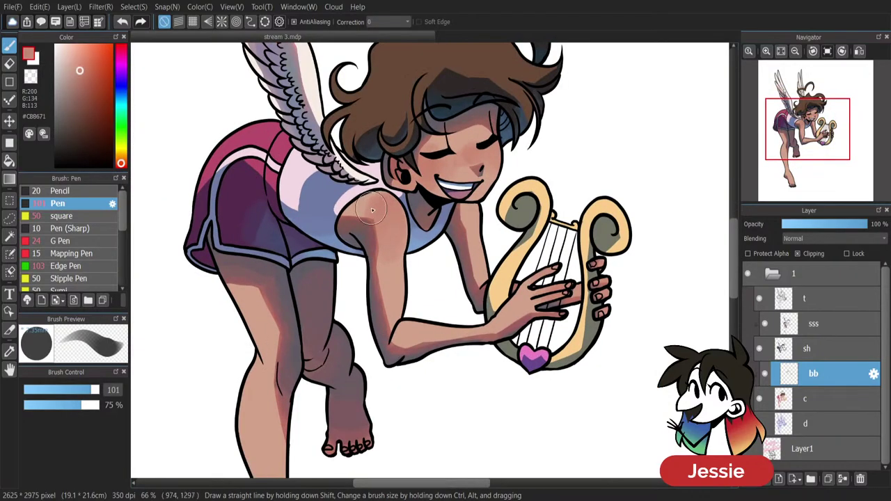
pyautogui.moveTo(371, 210)
pyautogui.mouseDown()
pyautogui.moveTo(406, 252)
pyautogui.moveTo(367, 209)
pyautogui.moveTo(384, 221)
pyautogui.mouseUp()
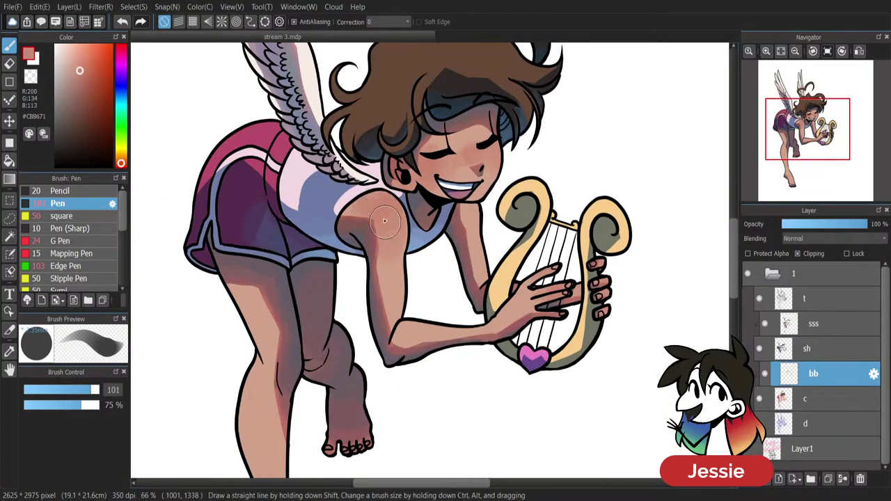
# Add the blush to the far upper arm and soften it with sampled #CD947E.
pyautogui.moveTo(472, 212); pyautogui.dragTo(474, 233)
pyautogui.keyDown('alt'); pyautogui.click(478, 252); pyautogui.keyUp('alt')
pyautogui.hotkey('ctrl', '-')
pyautogui.hotkey('ctrl', '-')
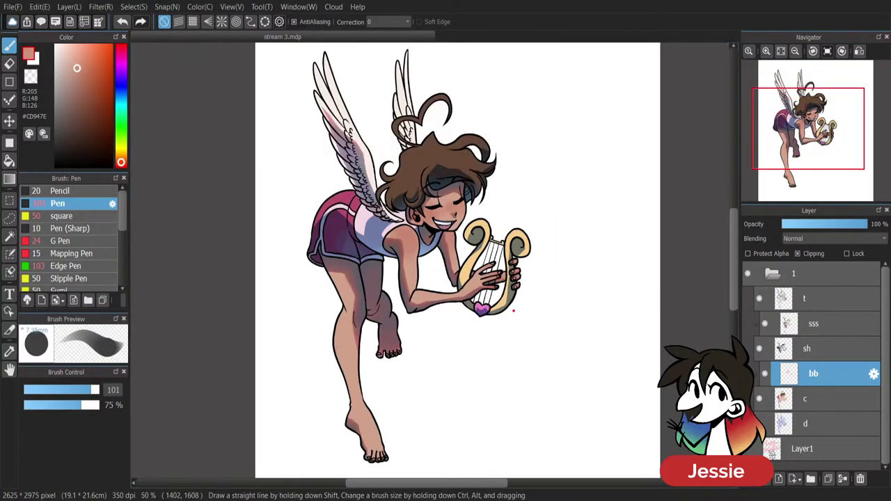
# Paint blush around the near elbow with sampled #C88873 and blend it with #CE9883.
pyautogui.scroll(1, 430, 264)
pyautogui.keyDown('alt'); pyautogui.click(435, 255); pyautogui.keyUp('alt')
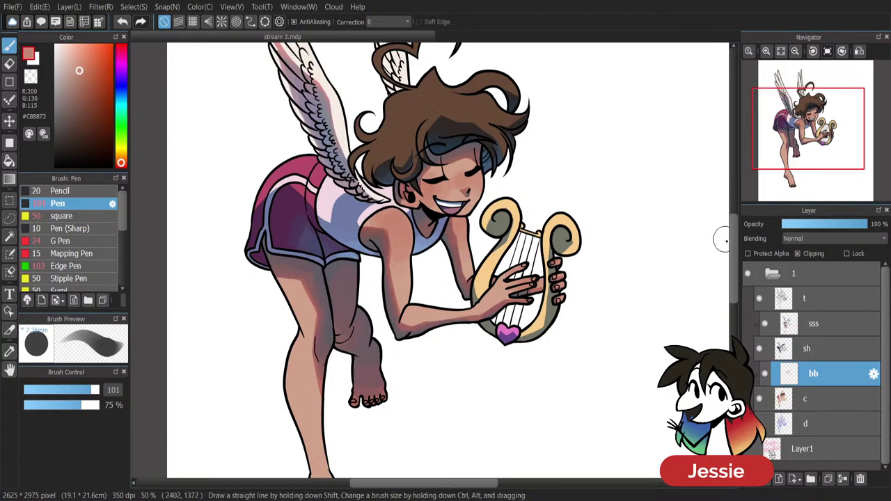
pyautogui.scroll(-2, 628, 225)
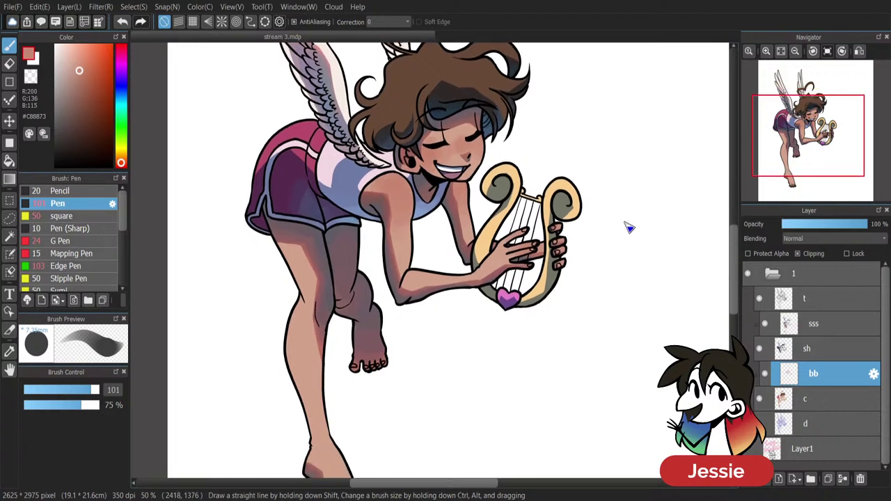
pyautogui.keyDown('alt'); pyautogui.click(403, 264); pyautogui.keyUp('alt')
pyautogui.moveTo(404, 264); pyautogui.dragTo(402, 272)
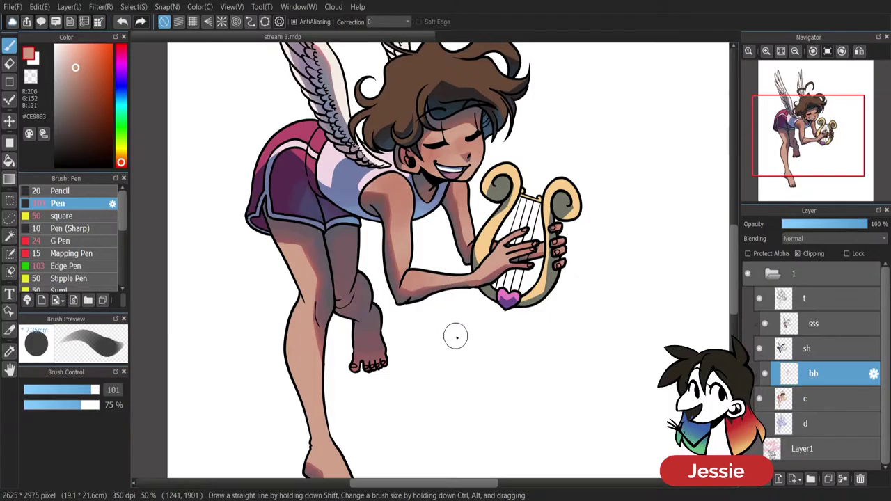
# Paint blush over the front leg's knee with sampled #C8846F and soften it with #CE957F.
pyautogui.keyDown('alt'); pyautogui.click(321, 308); pyautogui.keyUp('alt')
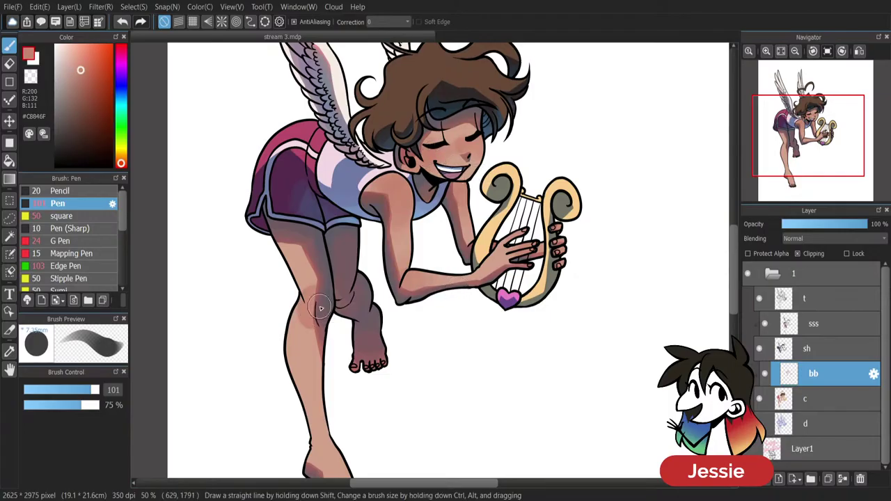
pyautogui.moveTo(321, 308)
pyautogui.mouseDown()
pyautogui.moveTo(293, 343)
pyautogui.moveTo(318, 316)
pyautogui.moveTo(311, 293)
pyautogui.mouseUp()
pyautogui.keyDown('alt'); pyautogui.click(301, 338); pyautogui.keyUp('alt')
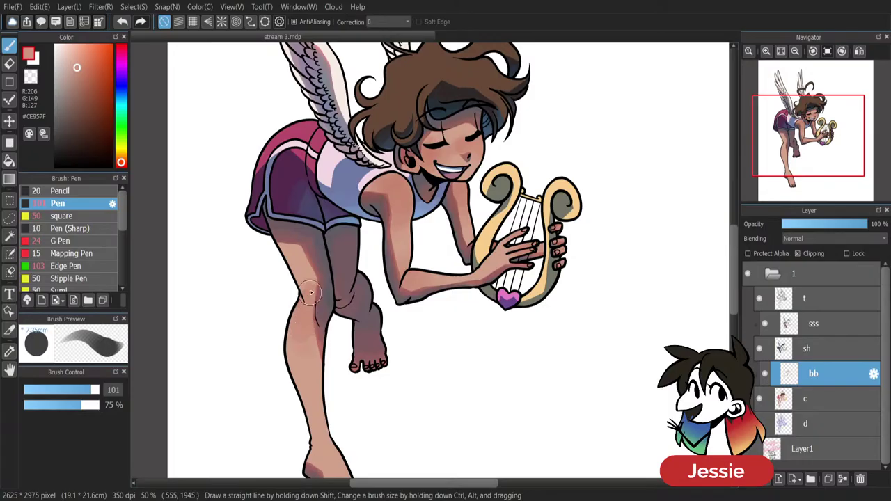
# Paint blush across the front foot above the toes with sampled #CC927C.
pyautogui.scroll(-1, 732, 268)
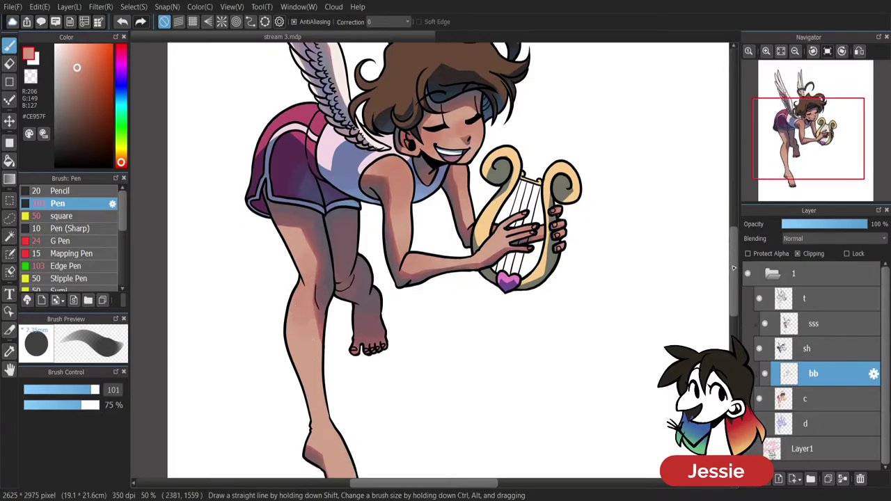
pyautogui.moveTo(733, 268); pyautogui.dragTo(733, 284)
pyautogui.keyDown('alt'); pyautogui.click(347, 408); pyautogui.keyUp('alt')
pyautogui.moveTo(341, 408); pyautogui.dragTo(356, 403)
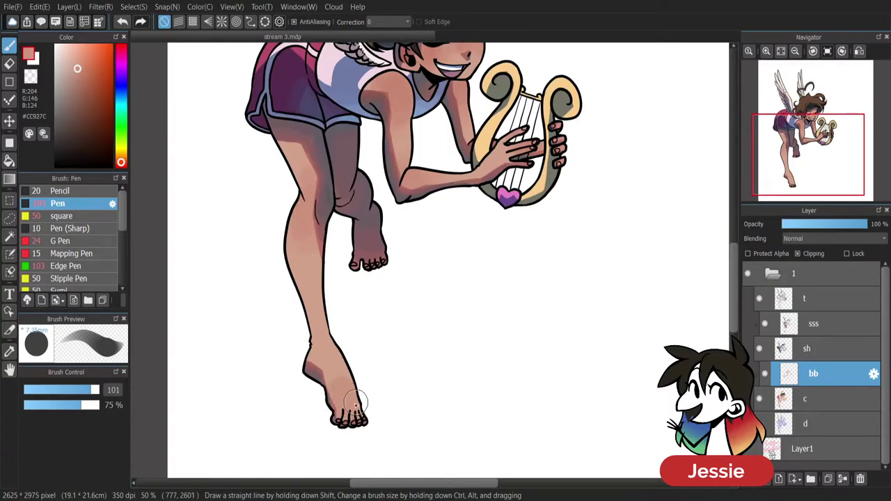
# Soften the blush on the front foot with sampled #CD957F.
pyautogui.keyDown('alt'); pyautogui.click(347, 388); pyautogui.keyUp('alt')
pyautogui.moveTo(342, 373); pyautogui.dragTo(342, 366)
pyautogui.hotkey('ctrl', '-')
pyautogui.hotkey('ctrl', '-')
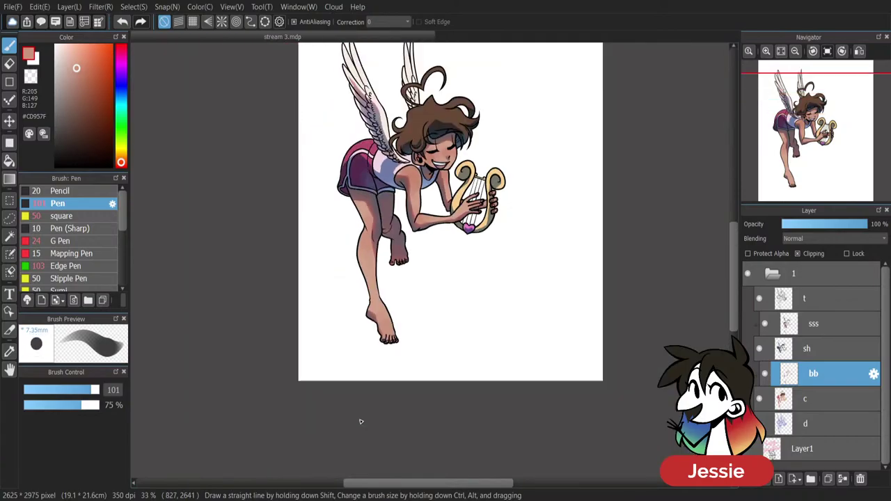
pyautogui.hotkey('ctrl', '+')
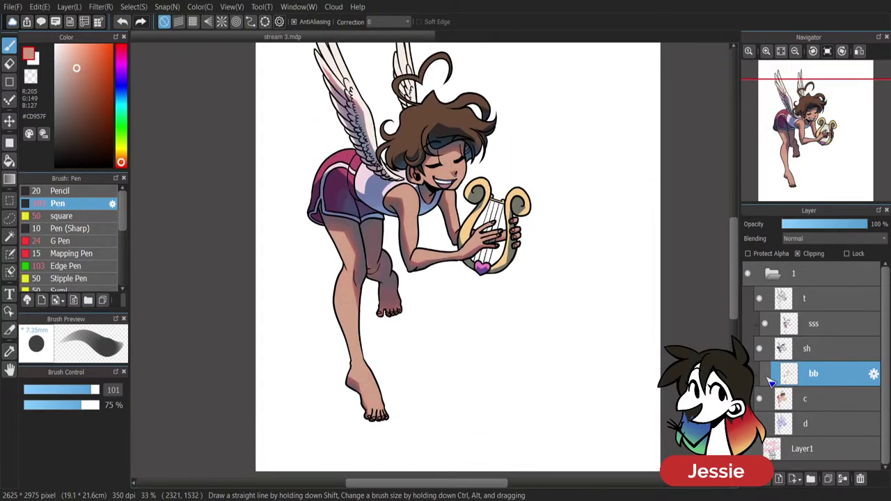
# Compare the figure with and without the blush by toggling the visibility of the "bb" layer.
pyautogui.click(767, 375)
pyautogui.click(767, 375)
pyautogui.click(767, 375)
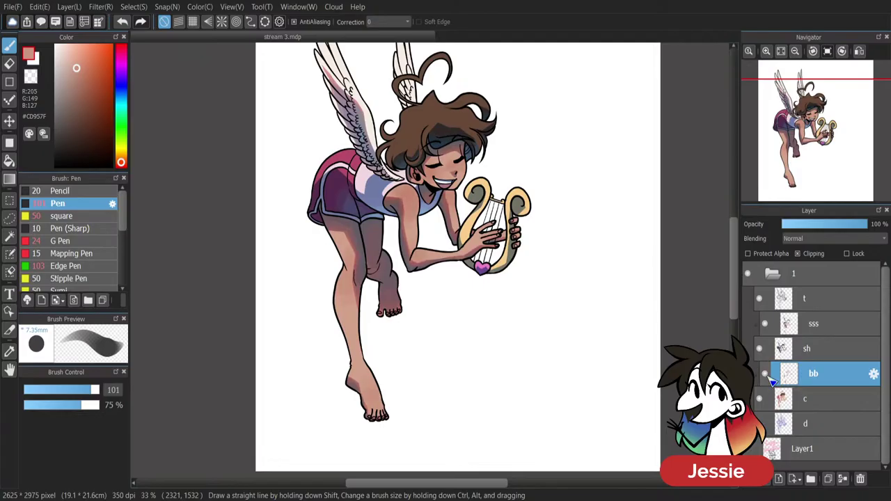
pyautogui.click(766, 373)
pyautogui.click(765, 374)
pyautogui.click(765, 373)
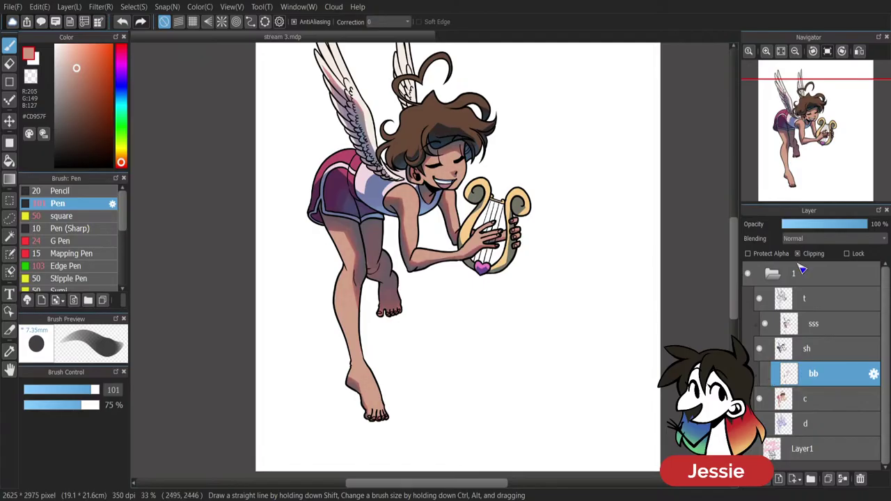
pyautogui.click(766, 375)
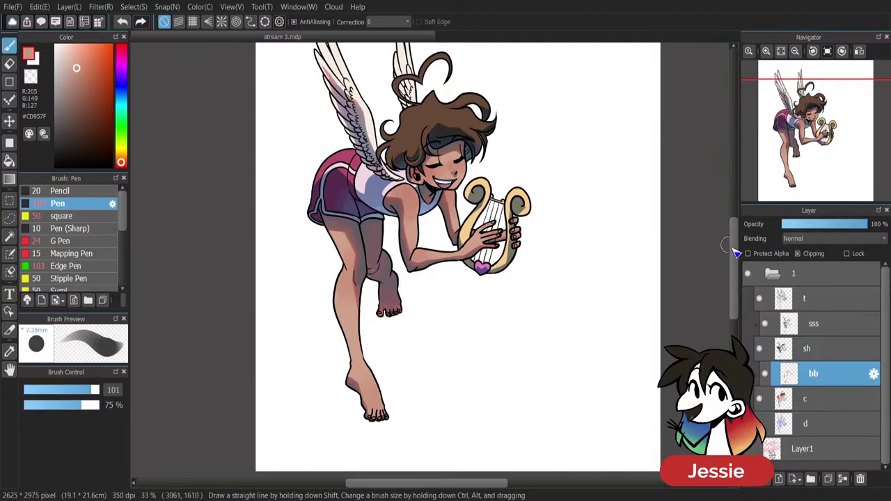
# On the "sss" layer, tint the edge of the shirt's shadow with #CA819E using the Pen at size 50.
pyautogui.scroll(2, 736, 252)
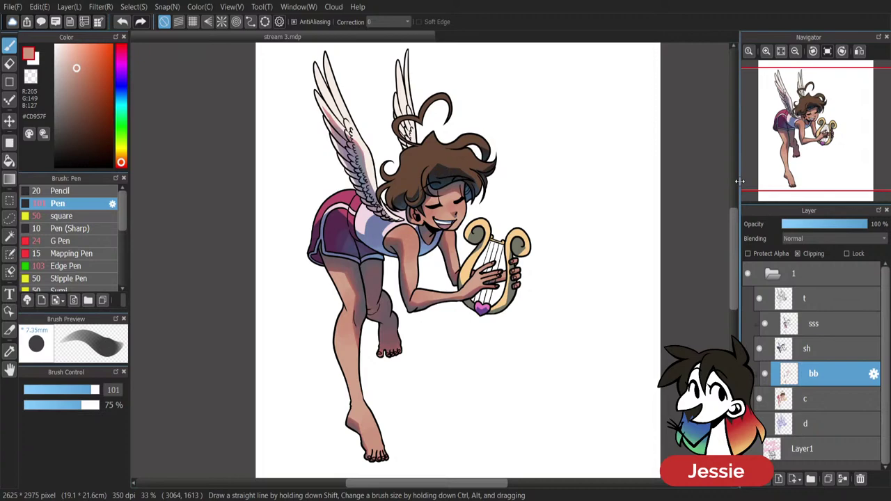
pyautogui.scroll(2, 742, 183)
pyautogui.scroll(2, 732, 254)
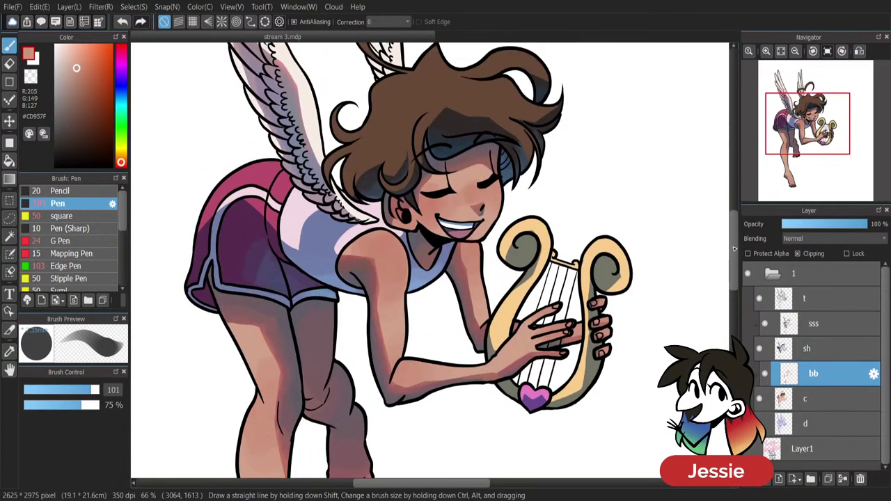
pyautogui.click(829, 324)
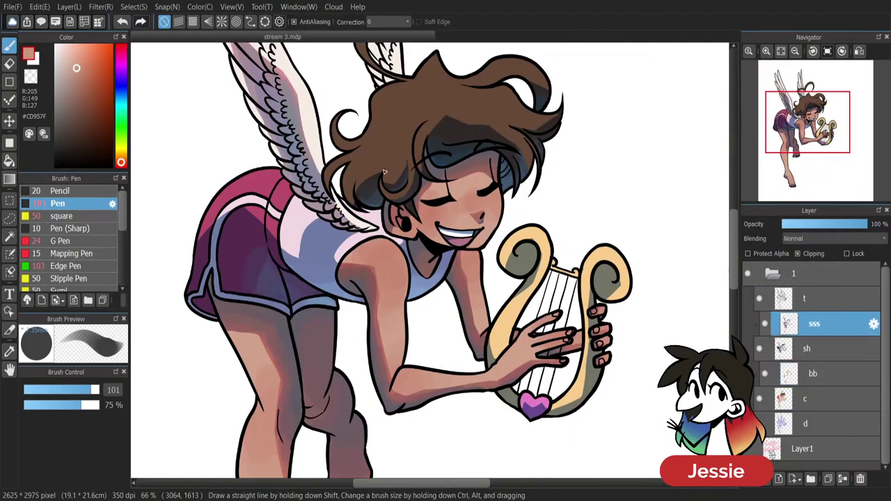
pyautogui.keyDown('alt'); pyautogui.click(335, 293); pyautogui.keyUp('alt')
pyautogui.keyDown('alt'); pyautogui.click(302, 237); pyautogui.keyUp('alt')
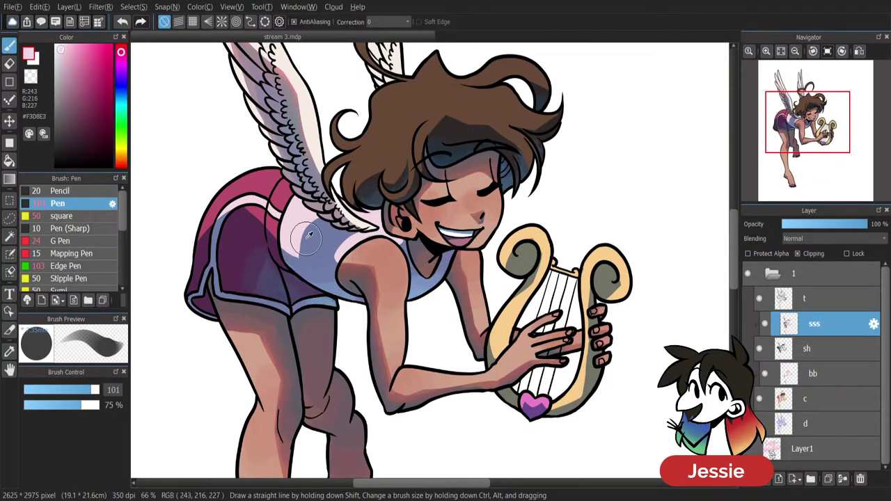
pyautogui.moveTo(74, 60); pyautogui.dragTo(76, 69)
pyautogui.click(82, 389)
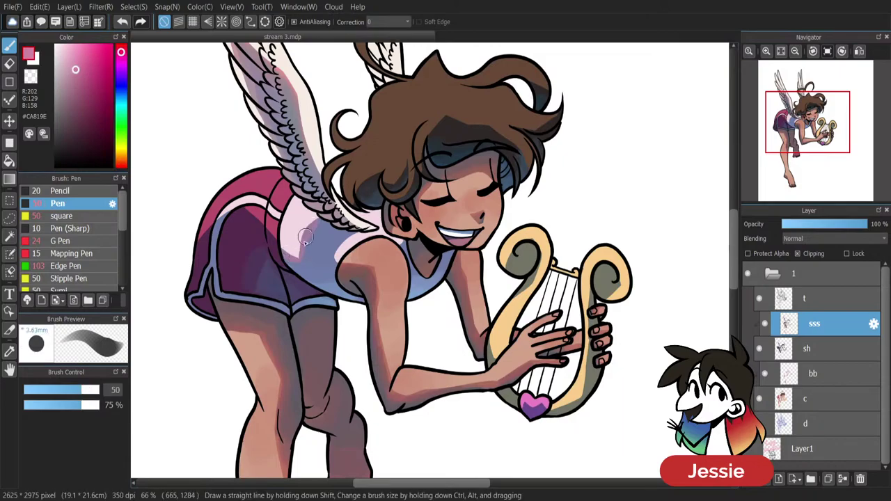
# Blend the shirt's shadow edge into the blue shading with sampled purples #9C7DA1, #8F7BA1, #9E7DA0 and #907CA1.
pyautogui.keyDown('alt'); pyautogui.click(315, 227); pyautogui.keyUp('alt')
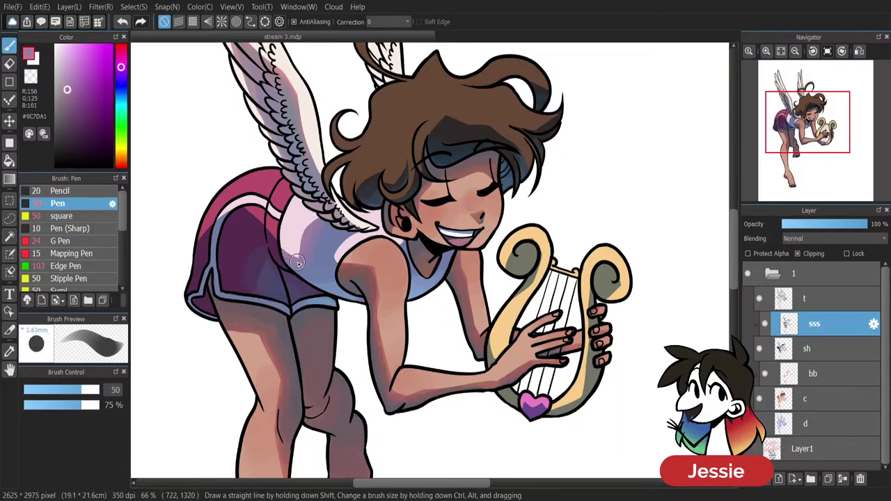
pyautogui.keyDown('alt'); pyautogui.click(320, 230); pyautogui.keyUp('alt')
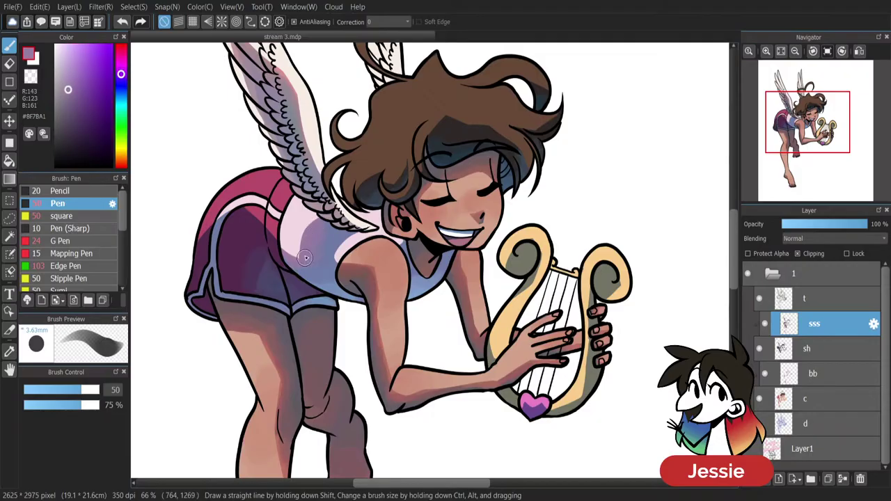
pyautogui.keyDown('alt'); pyautogui.click(330, 234); pyautogui.keyUp('alt')
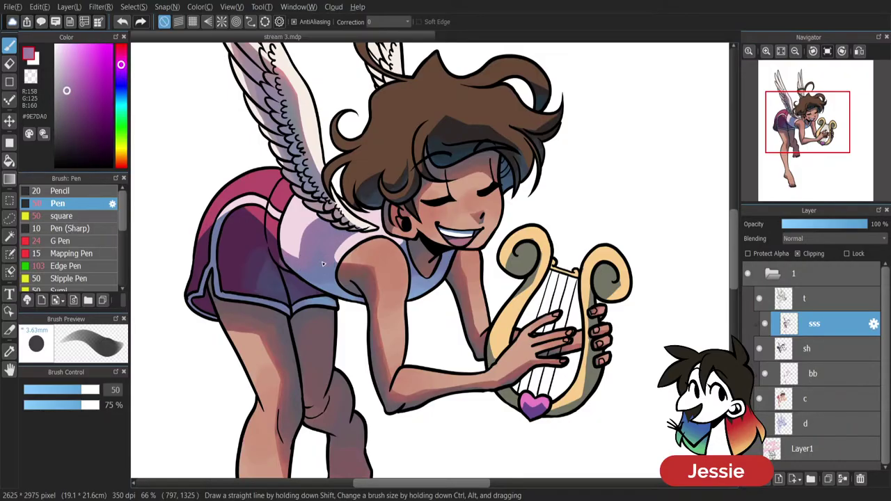
pyautogui.keyDown('alt'); pyautogui.click(322, 255); pyautogui.keyUp('alt')
pyautogui.keyDown('alt'); pyautogui.click(343, 244); pyautogui.keyUp('alt')
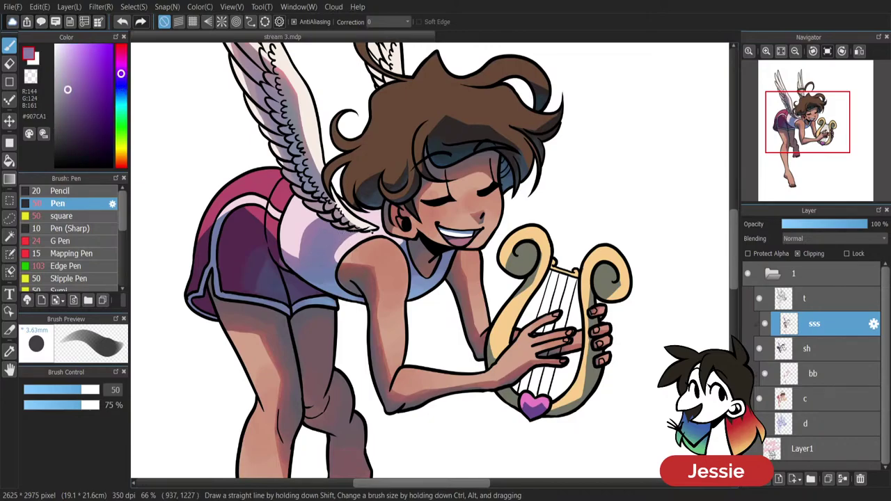
pyautogui.hotkey('ctrl', '-')
pyautogui.hotkey('ctrl', '-')
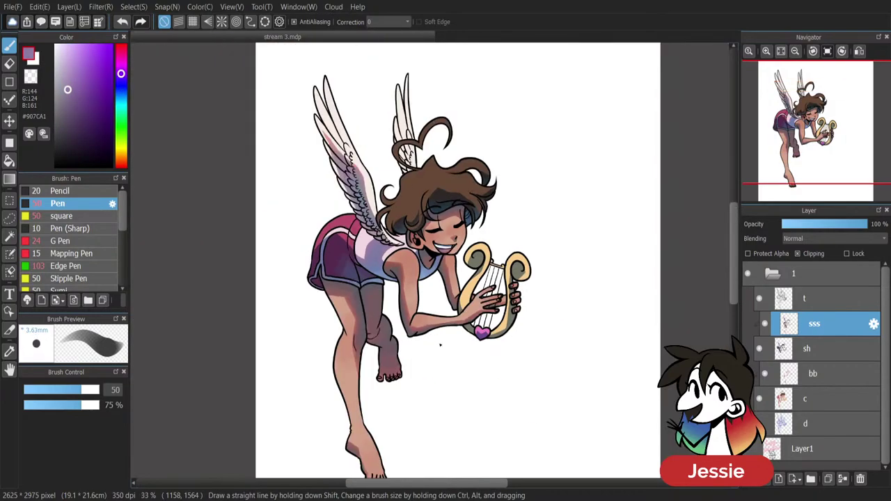
pyautogui.hotkey('ctrl', '+')
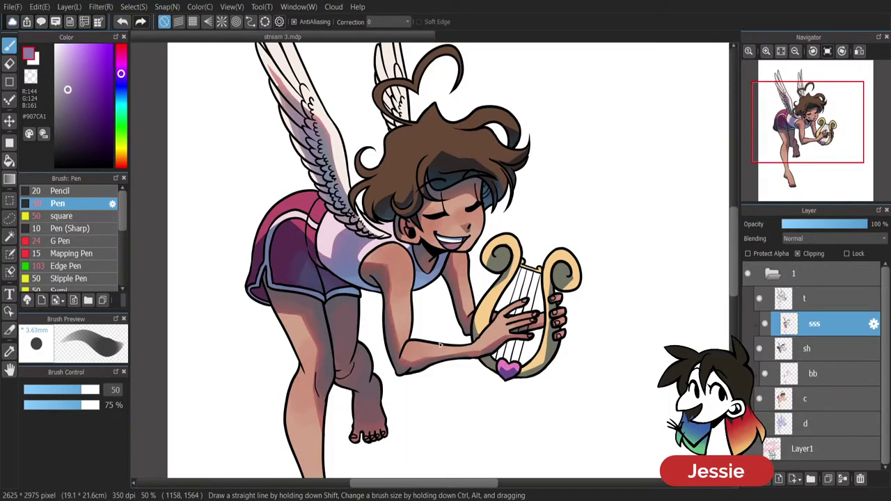
pyautogui.hotkey('ctrl', '-')
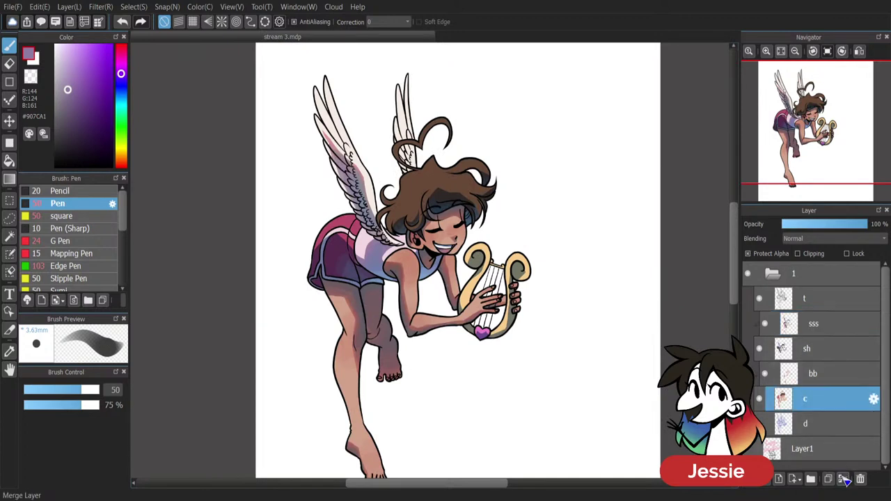
# Add a new layer directly above "bb", name it "li" and clip it to the base colours.
pyautogui.click(779, 479)
pyautogui.moveTo(821, 410); pyautogui.dragTo(828, 375)
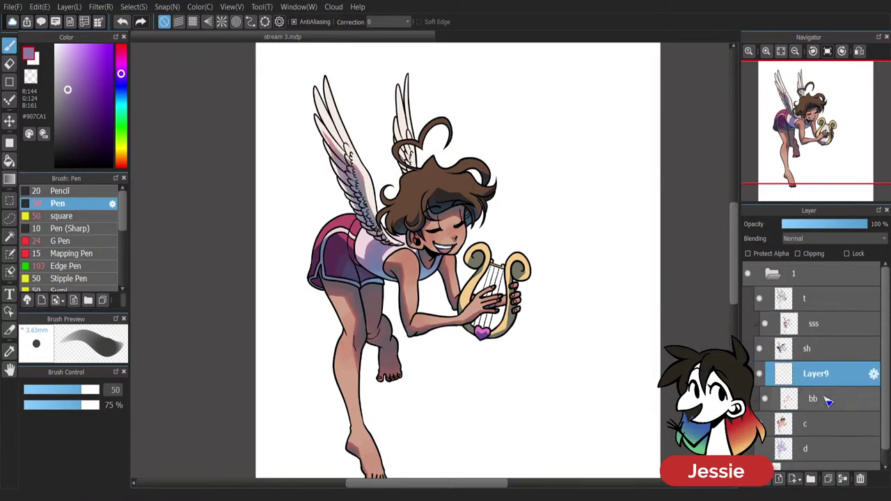
pyautogui.write('ll')
pyautogui.press('Return')
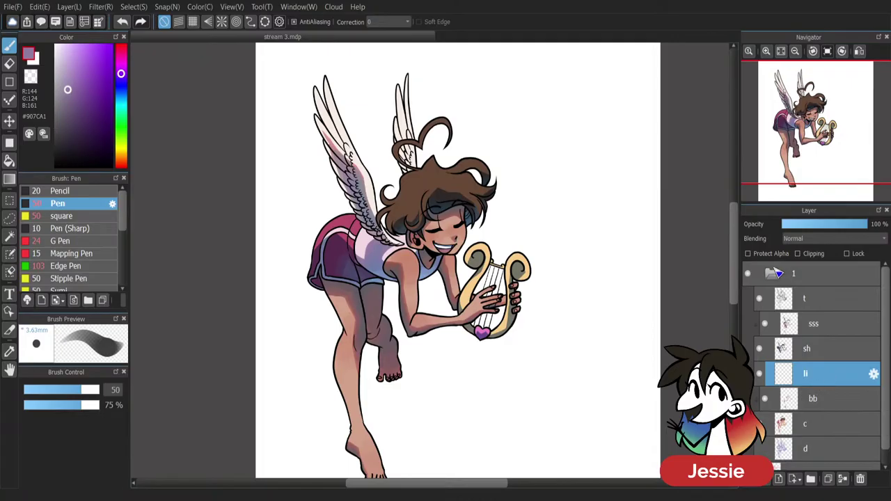
pyautogui.click(798, 253)
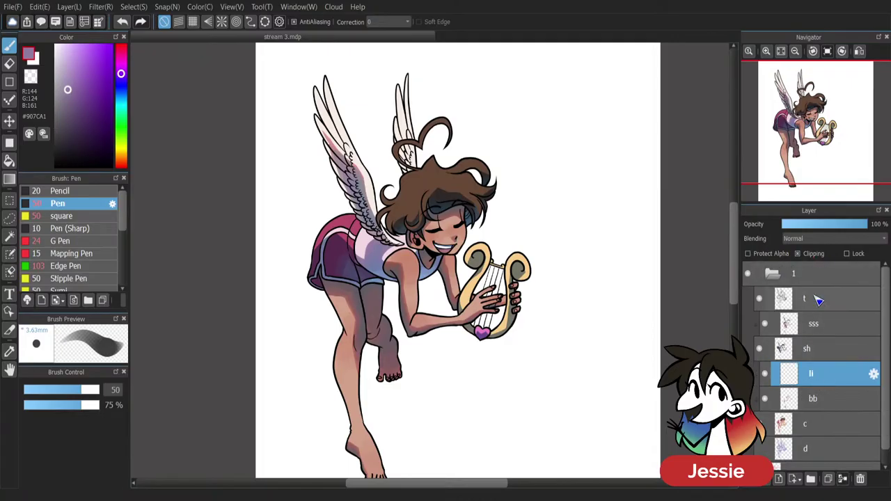
# Paint shiny highlight streaks across the hair in #EFB896 with the Pen at size 18 and 100% opacity.
pyautogui.scroll(3, 435, 174)
pyautogui.keyDown('alt'); pyautogui.click(435, 174); pyautogui.keyUp('alt')
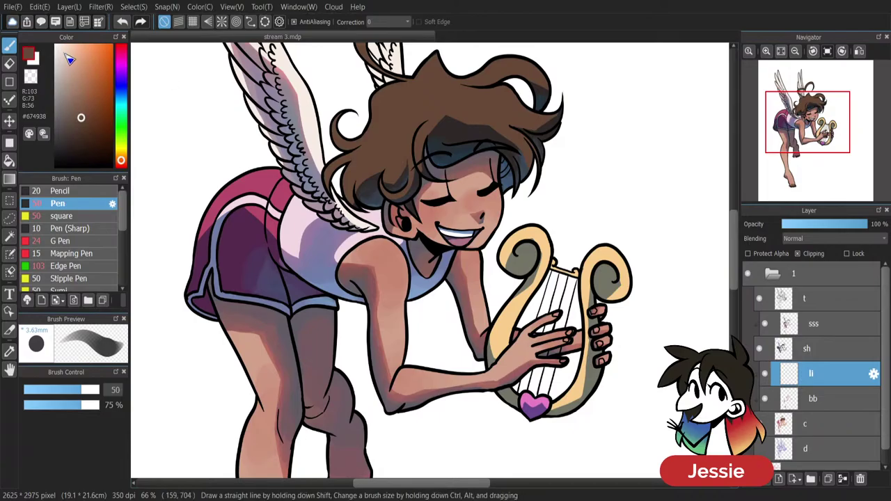
pyautogui.moveTo(78, 59); pyautogui.dragTo(76, 52)
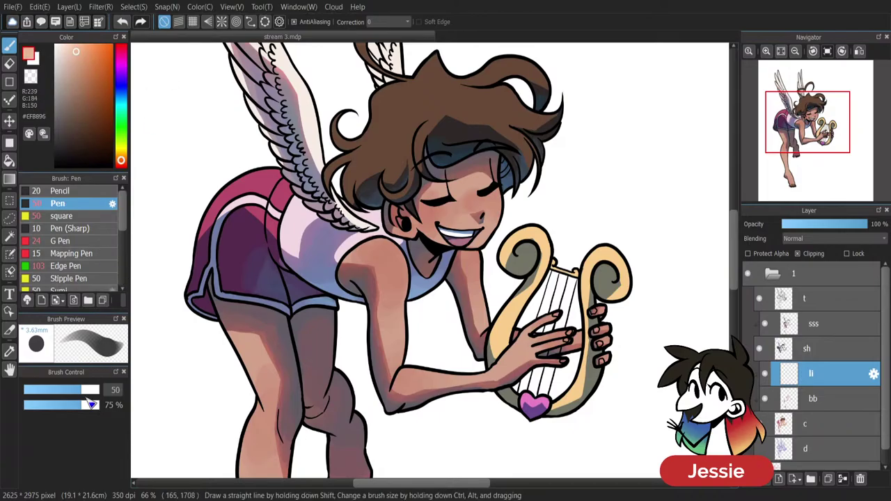
pyautogui.moveTo(93, 405); pyautogui.dragTo(144, 410)
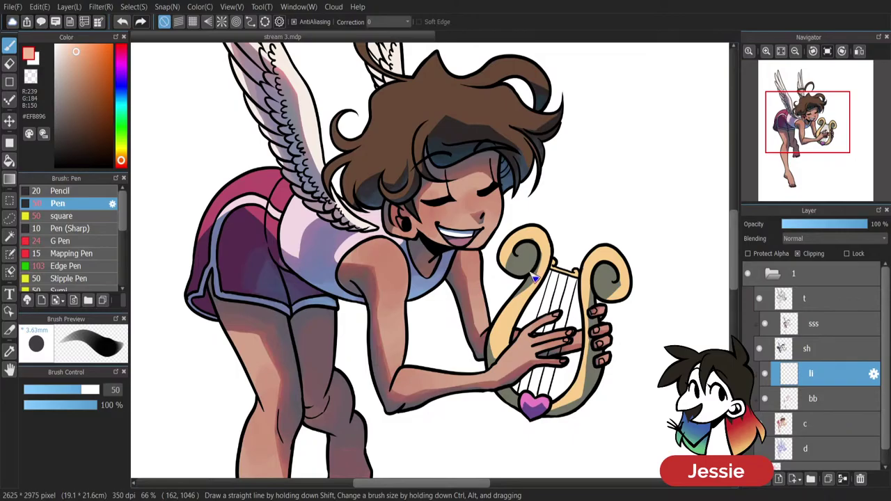
pyautogui.moveTo(734, 230); pyautogui.dragTo(738, 220)
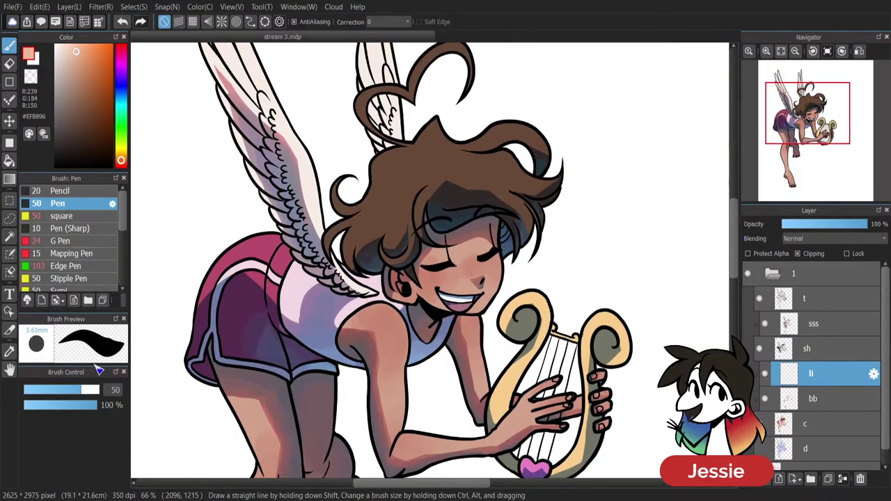
pyautogui.moveTo(97, 390); pyautogui.dragTo(54, 391)
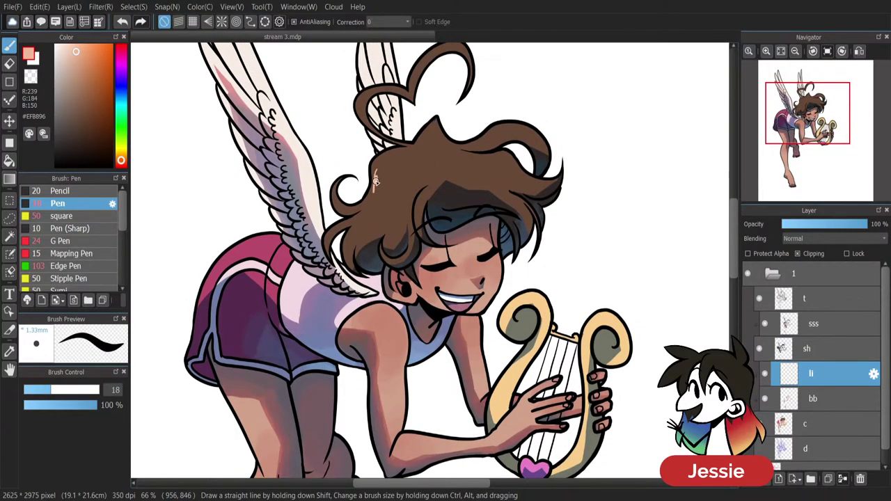
pyautogui.moveTo(400, 190); pyautogui.dragTo(420, 204)
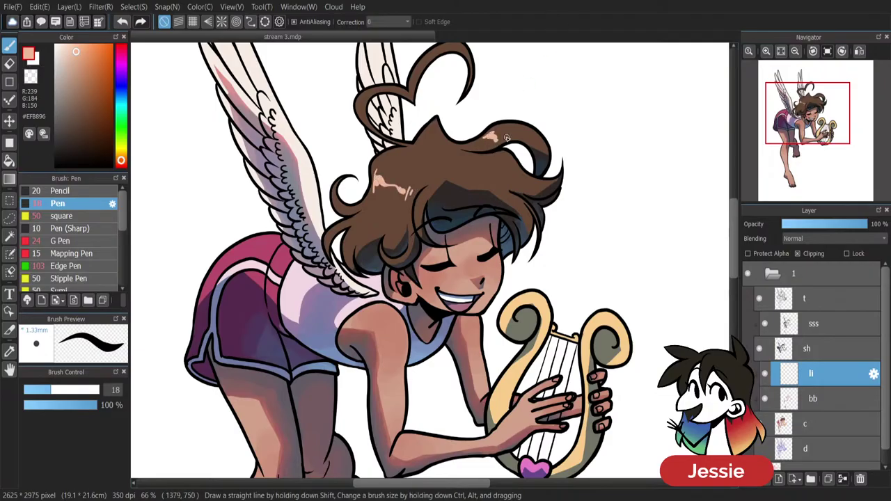
pyautogui.moveTo(504, 160)
pyautogui.mouseDown()
pyautogui.moveTo(483, 159)
pyautogui.moveTo(499, 163)
pyautogui.moveTo(472, 188)
pyautogui.mouseUp()
pyautogui.scroll(-5, 482, 256)
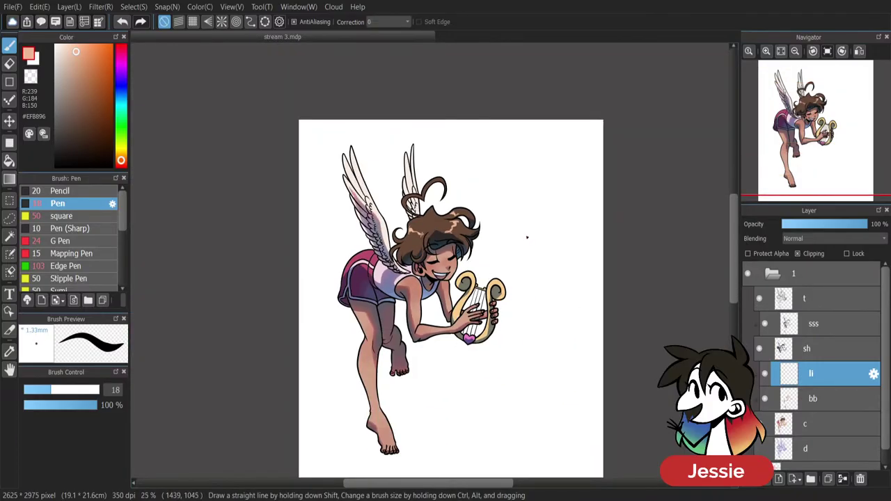
# Dot small #F7D5C6 highlights on the nose and beneath the closed eyes.
pyautogui.scroll(4, 526, 235)
pyautogui.click(75, 61)
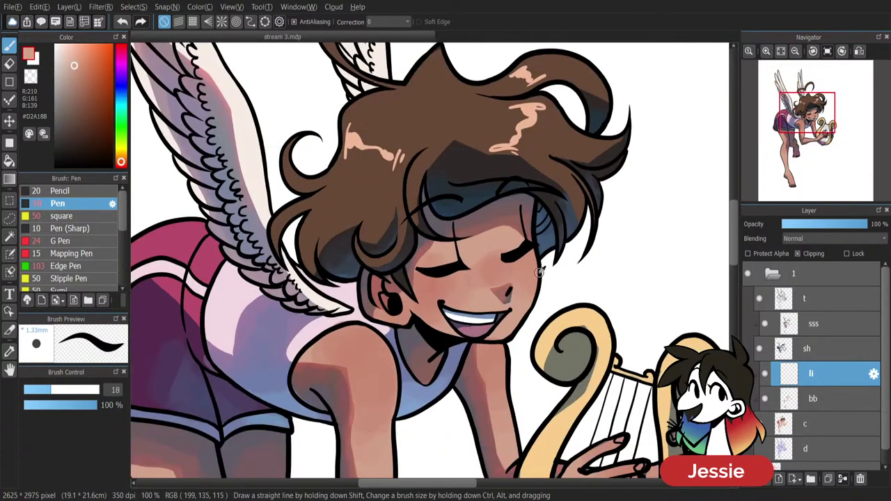
pyautogui.moveTo(75, 61); pyautogui.dragTo(66, 48)
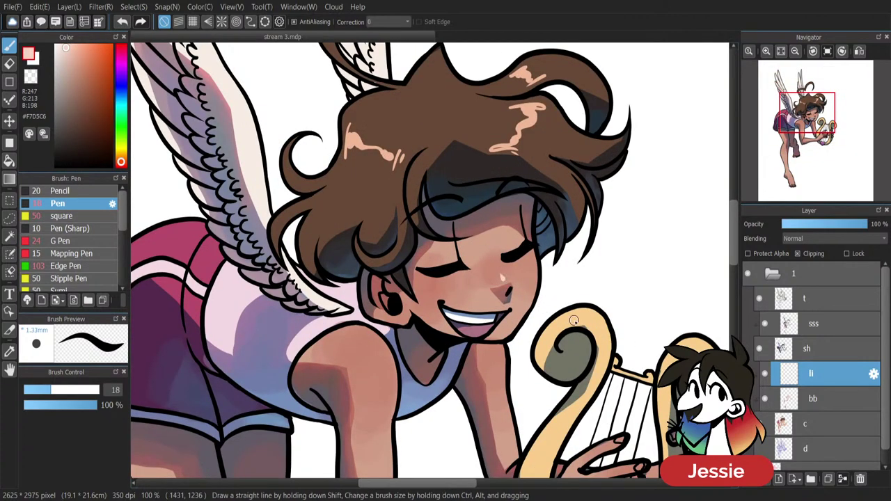
pyautogui.click(422, 278)
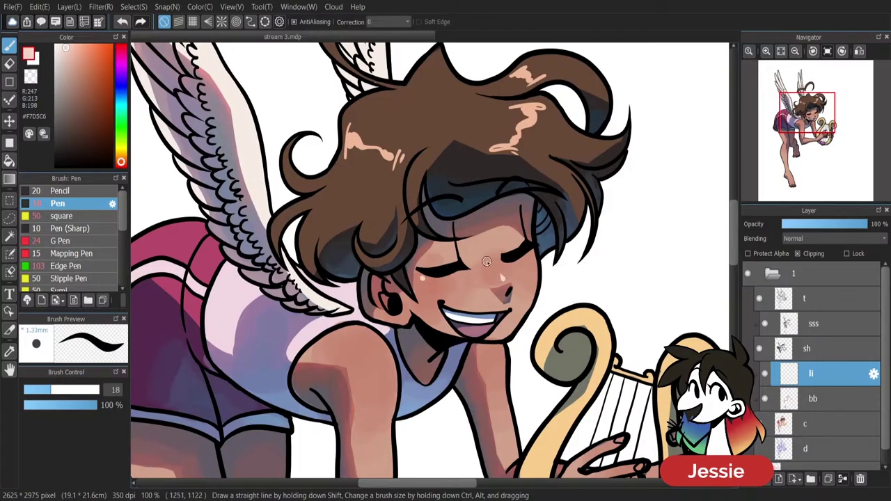
pyautogui.click(530, 257)
# Paint a thin #F7D5C6 highlight along the near shoulder and upper arm.
pyautogui.moveTo(735, 230); pyautogui.dragTo(737, 248)
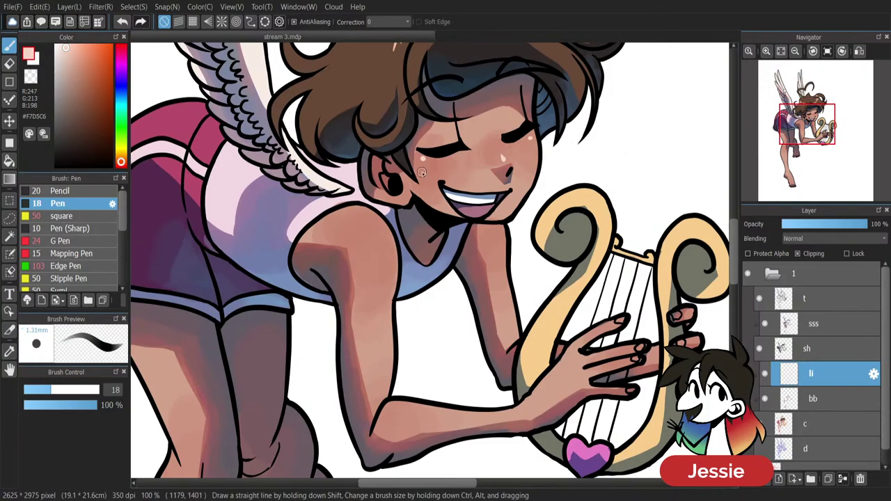
pyautogui.moveTo(387, 237); pyautogui.dragTo(395, 314)
pyautogui.scroll(-3, 503, 236)
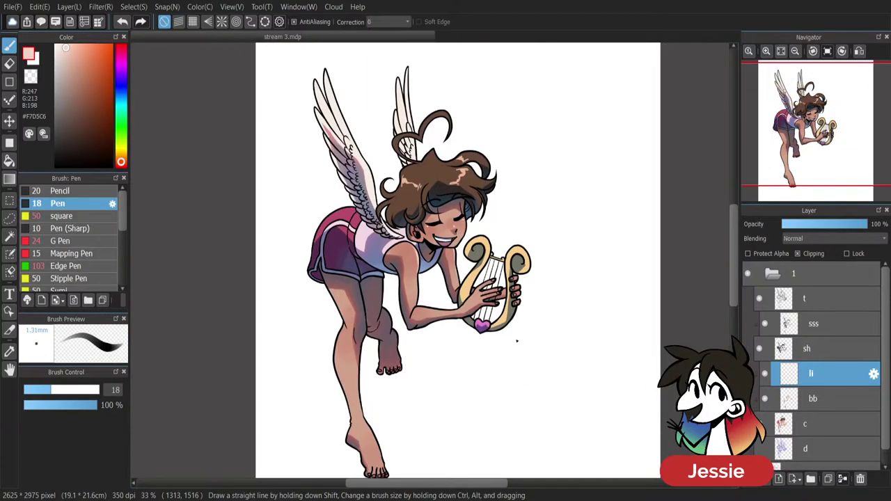
# Add more highlights along the edges of the hair with sampled #EFB896.
pyautogui.scroll(2, 517, 340)
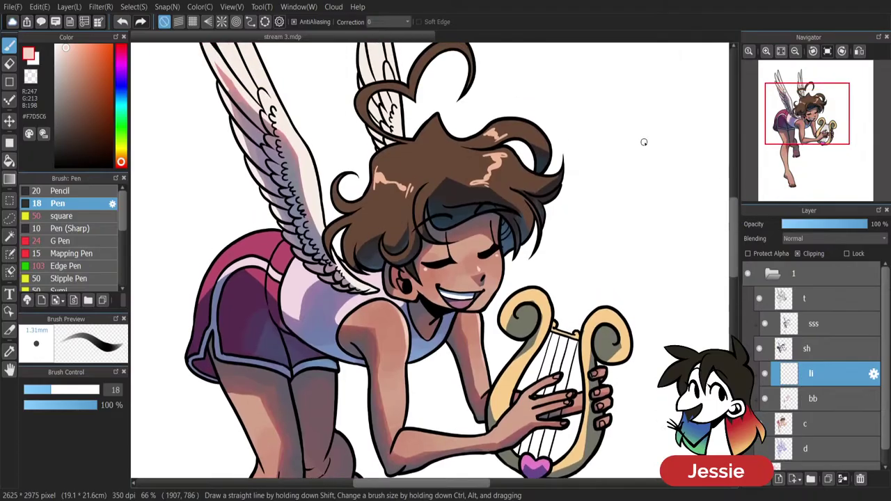
pyautogui.keyDown('alt'); pyautogui.click(495, 141); pyautogui.keyUp('alt')
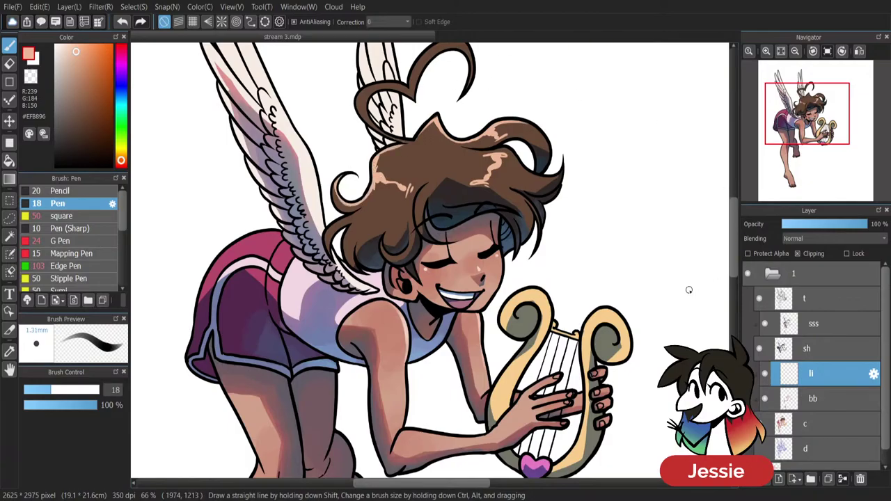
pyautogui.scroll(-2, 689, 289)
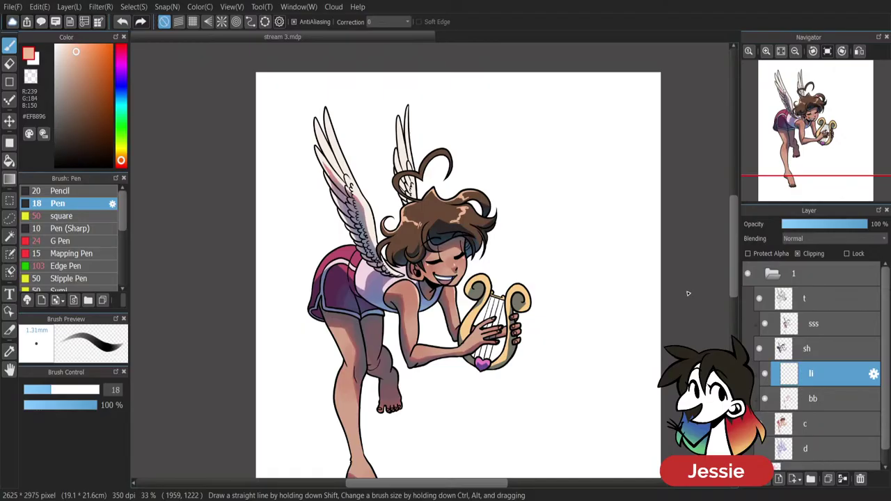
# Paint a thin highlight along the outer edge of the standing leg's calf in sampled #F4D0C0.
pyautogui.moveTo(735, 234); pyautogui.dragTo(739, 253)
pyautogui.scroll(2, 406, 217)
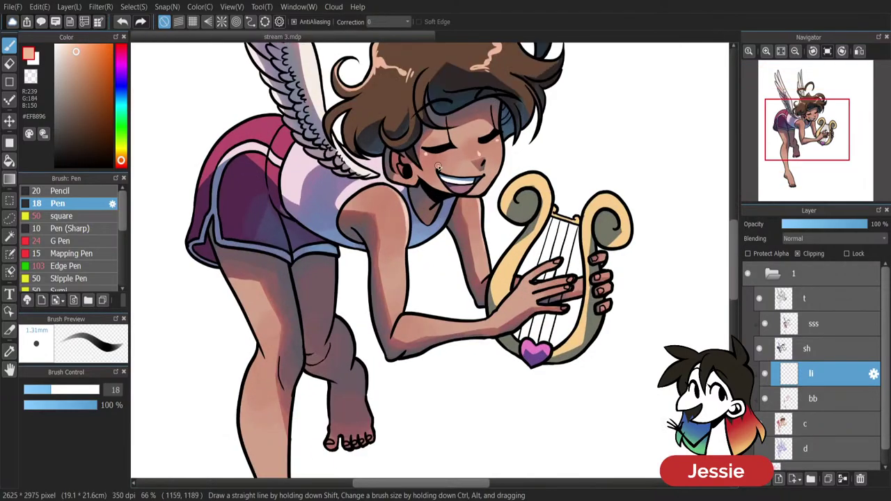
pyautogui.keyDown('alt'); pyautogui.click(406, 217); pyautogui.keyUp('alt')
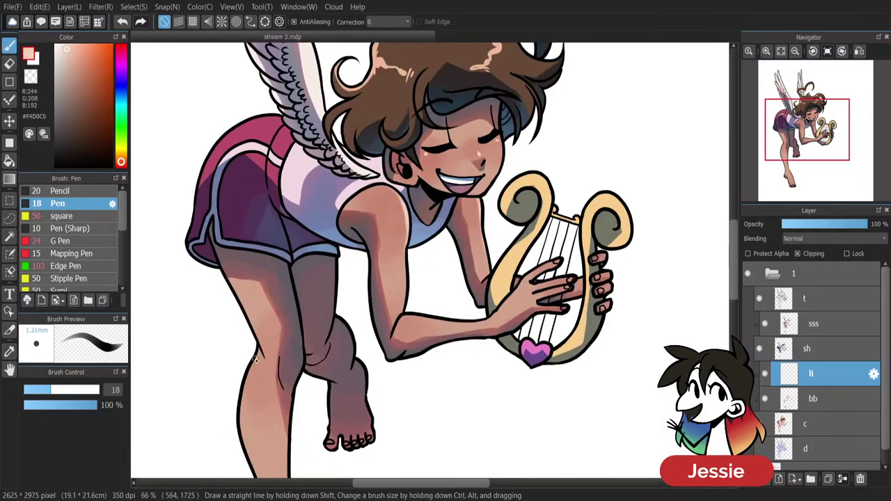
pyautogui.moveTo(245, 390); pyautogui.dragTo(249, 465)
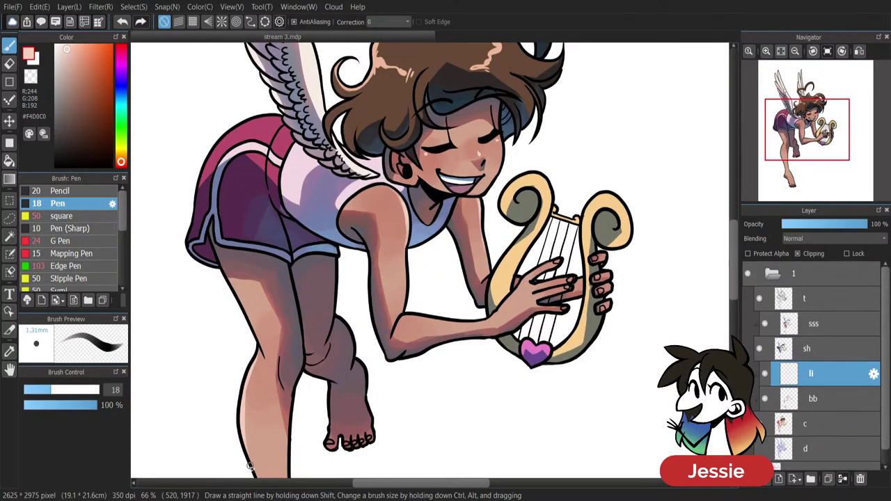
pyautogui.scroll(-3, 553, 202)
pyautogui.scroll(2, 588, 236)
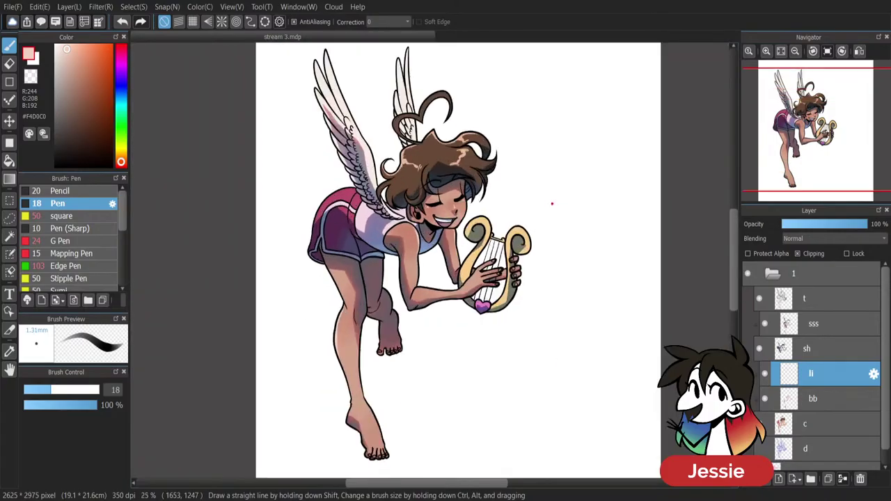
pyautogui.scroll(-4, 588, 236)
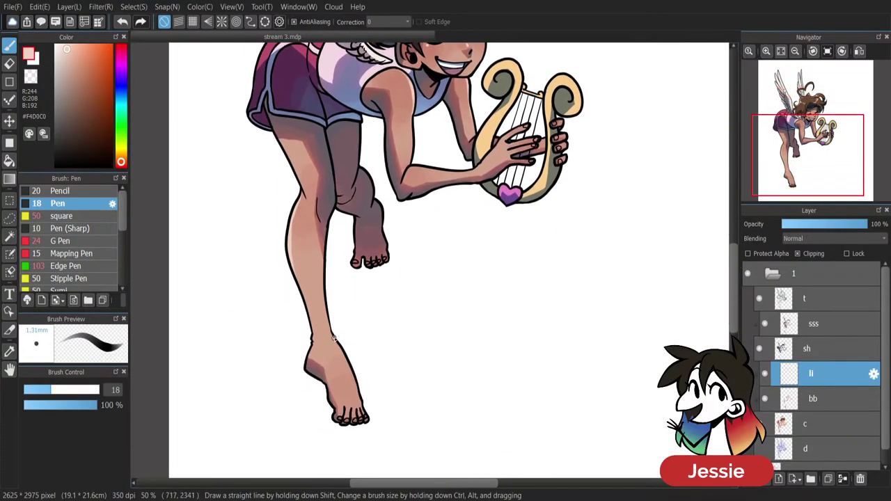
pyautogui.scroll(-2, 438, 354)
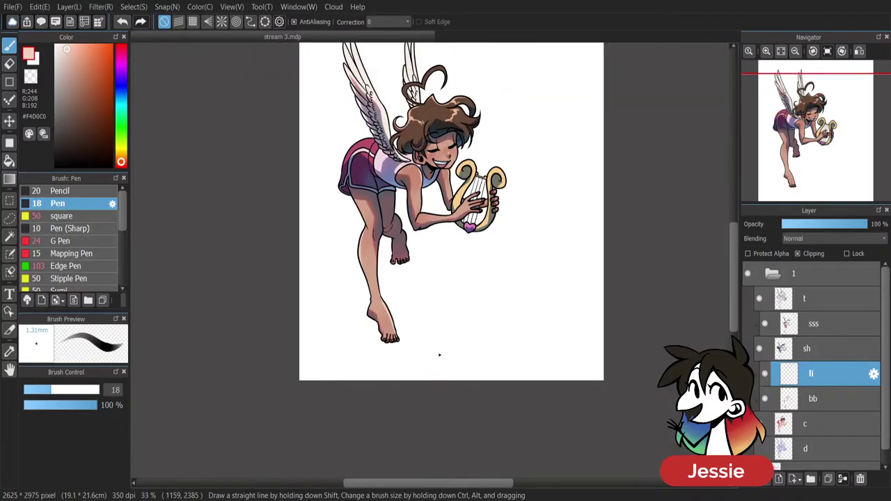
pyautogui.scroll(1, 766, 181)
pyautogui.moveTo(733, 250); pyautogui.dragTo(734, 229)
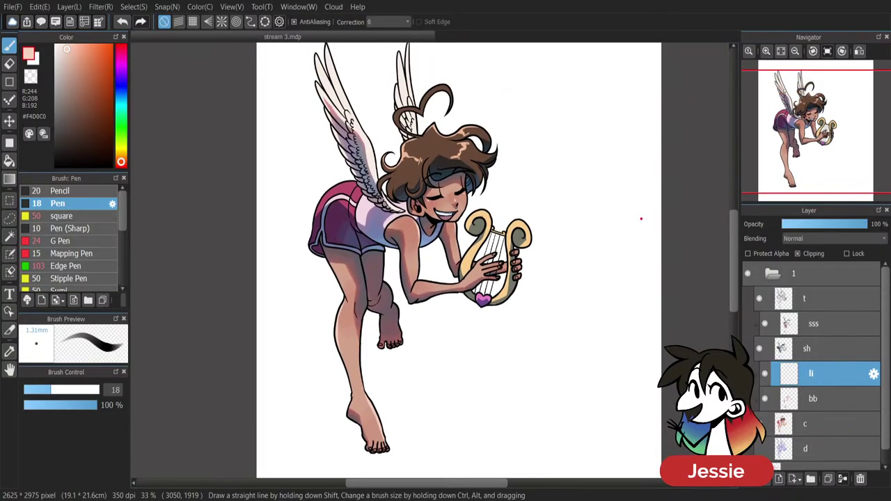
# On the "sh" layer, extend the shading on the lyre scroll nearest the face and its arm with sampled #727466.
pyautogui.scroll(2, 641, 218)
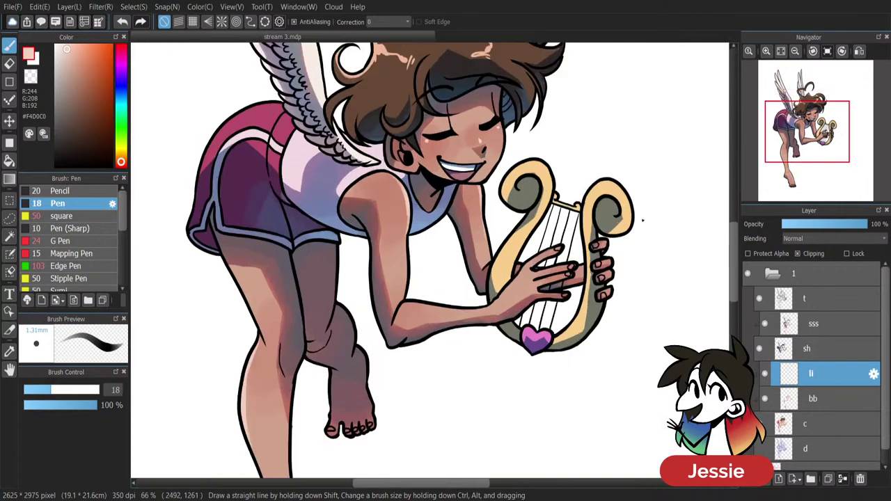
pyautogui.click(835, 350)
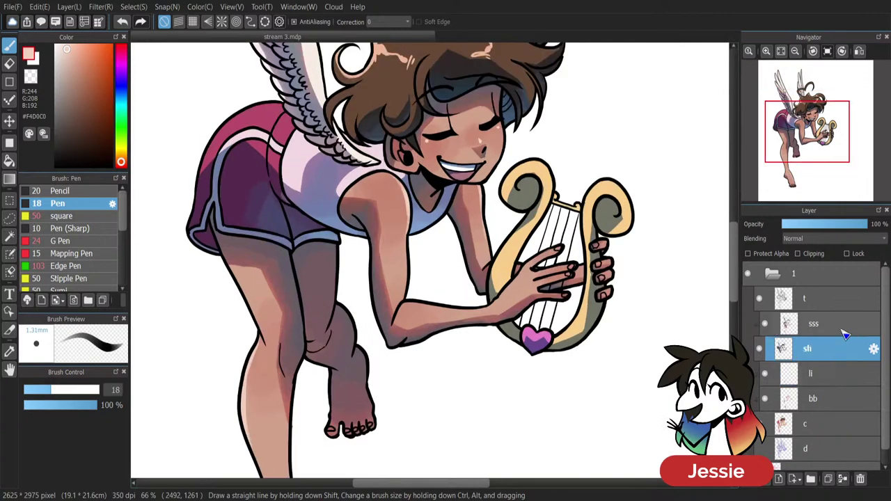
pyautogui.scroll(1, 734, 275)
pyautogui.hscroll(2, 481, 485)
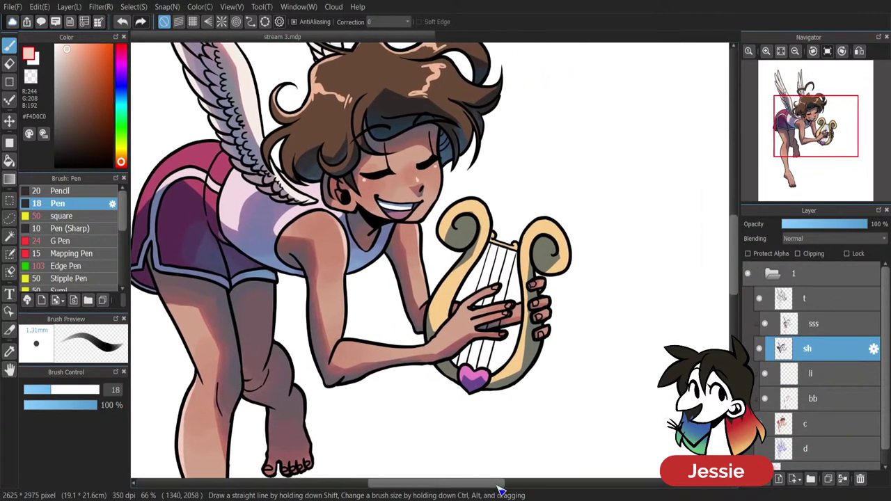
pyautogui.scroll(1, 516, 202)
pyautogui.keyDown('alt'); pyautogui.click(462, 228); pyautogui.keyUp('alt')
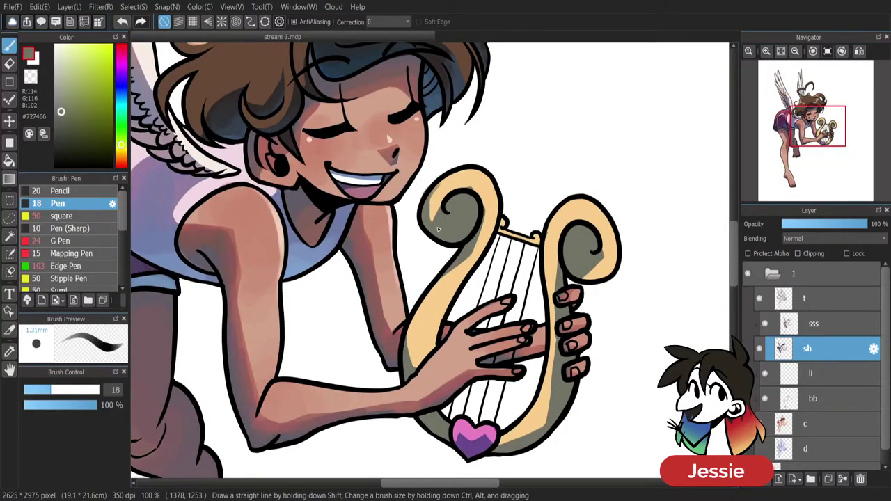
pyautogui.moveTo(433, 224)
pyautogui.mouseDown()
pyautogui.moveTo(457, 192)
pyautogui.moveTo(476, 201)
pyautogui.moveTo(444, 197)
pyautogui.moveTo(479, 212)
pyautogui.moveTo(461, 219)
pyautogui.moveTo(473, 241)
pyautogui.moveTo(448, 289)
pyautogui.moveTo(416, 316)
pyautogui.moveTo(438, 336)
pyautogui.mouseUp()
# Paint #FFECD1 and white highlights over the scroll nearest the face, blending their edges with sampled #F9CD8D and #D1B381.
pyautogui.rightClick(431, 313)
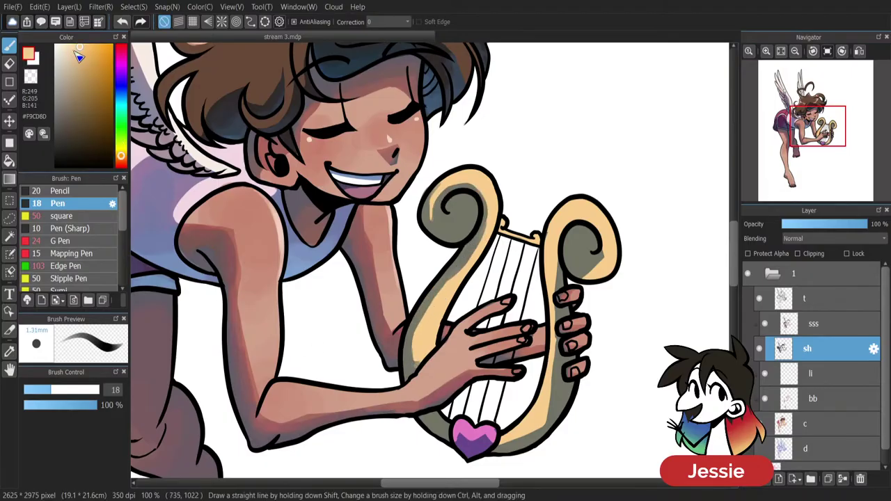
pyautogui.moveTo(71, 51); pyautogui.dragTo(65, 41)
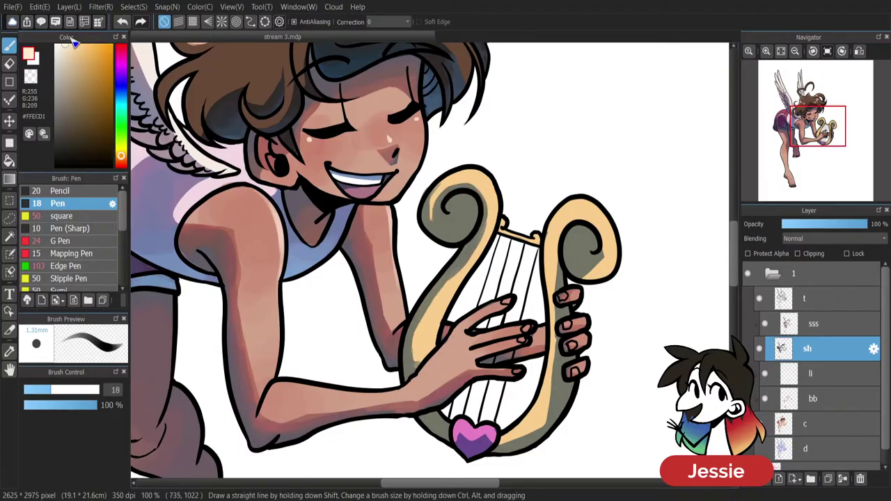
pyautogui.keyDown('alt'); pyautogui.click(444, 182); pyautogui.keyUp('alt')
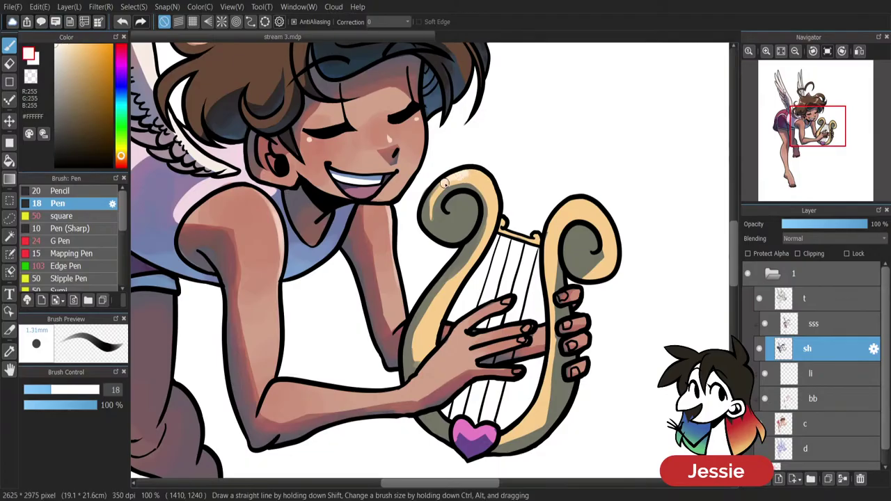
pyautogui.moveTo(437, 188)
pyautogui.mouseDown()
pyautogui.moveTo(458, 173)
pyautogui.moveTo(445, 191)
pyautogui.moveTo(465, 187)
pyautogui.moveTo(483, 202)
pyautogui.mouseUp()
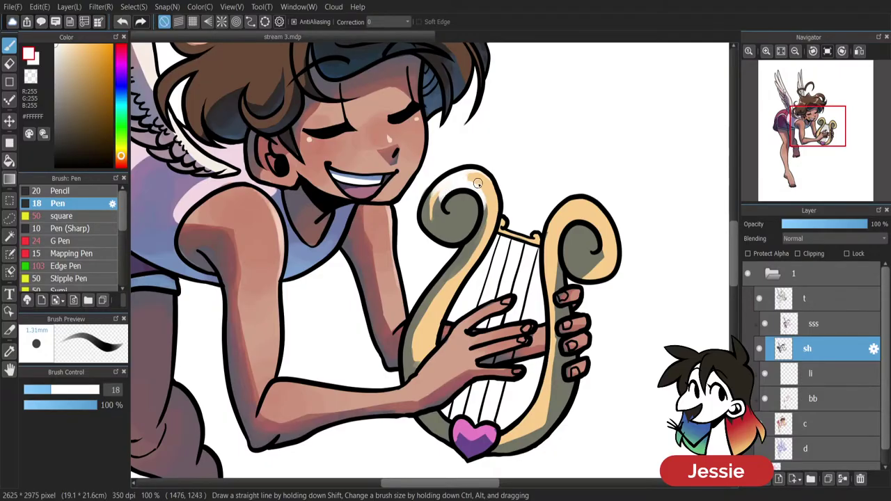
pyautogui.keyDown('alt'); pyautogui.click(431, 203); pyautogui.keyUp('alt')
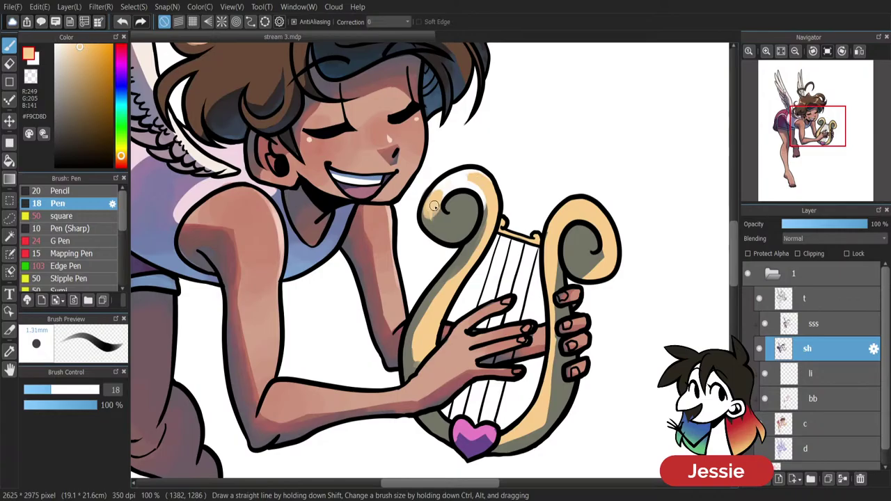
pyautogui.keyDown('alt'); pyautogui.click(435, 212); pyautogui.keyUp('alt')
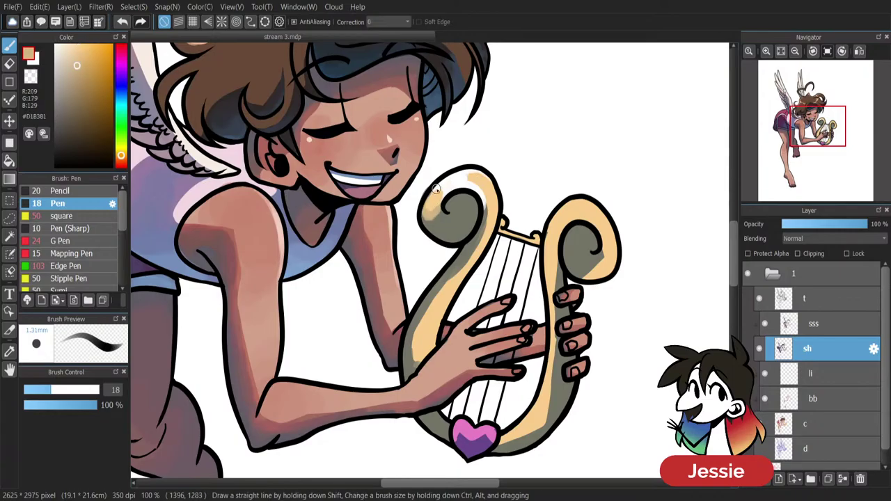
# Warm the shadow on that scroll's outer curl with orange-brown, blending it using sampled #A27E61 and #F0B57B.
pyautogui.click(120, 161)
pyautogui.click(85, 81)
pyautogui.moveTo(422, 215)
pyautogui.mouseDown()
pyautogui.moveTo(452, 243)
pyautogui.moveTo(431, 226)
pyautogui.moveTo(439, 214)
pyautogui.moveTo(429, 216)
pyautogui.moveTo(440, 209)
pyautogui.moveTo(440, 233)
pyautogui.moveTo(453, 213)
pyautogui.moveTo(443, 230)
pyautogui.moveTo(438, 218)
pyautogui.moveTo(443, 211)
pyautogui.moveTo(443, 235)
pyautogui.mouseUp()
pyautogui.hotkey('ctrl', 'z')
pyautogui.click(89, 58)
pyautogui.keyDown('alt'); pyautogui.click(449, 218); pyautogui.keyUp('alt')
pyautogui.keyDown('alt'); pyautogui.click(439, 224); pyautogui.keyUp('alt')
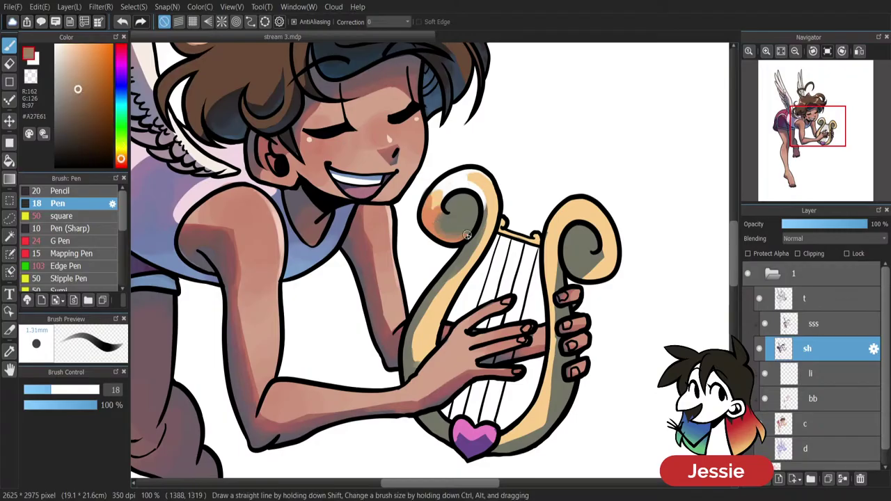
pyautogui.keyDown('alt'); pyautogui.click(430, 202); pyautogui.keyUp('alt')
pyautogui.keyDown('alt'); pyautogui.click(431, 203); pyautogui.keyUp('alt')
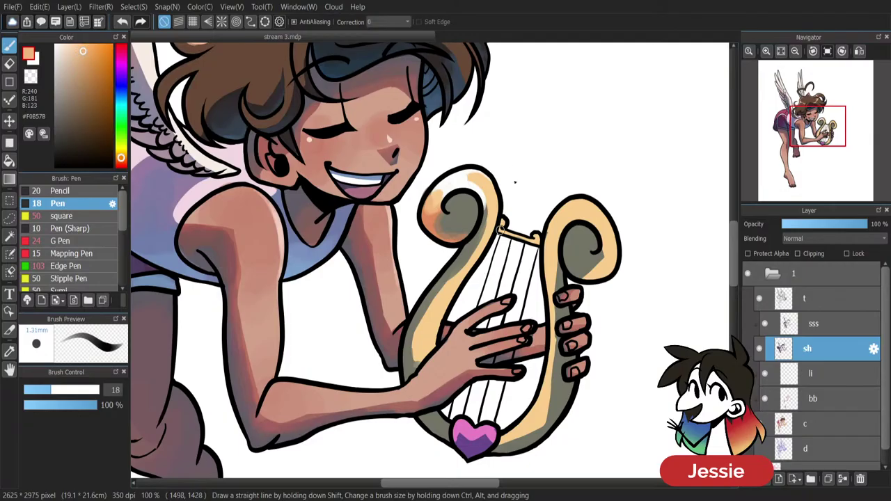
pyautogui.click(81, 88)
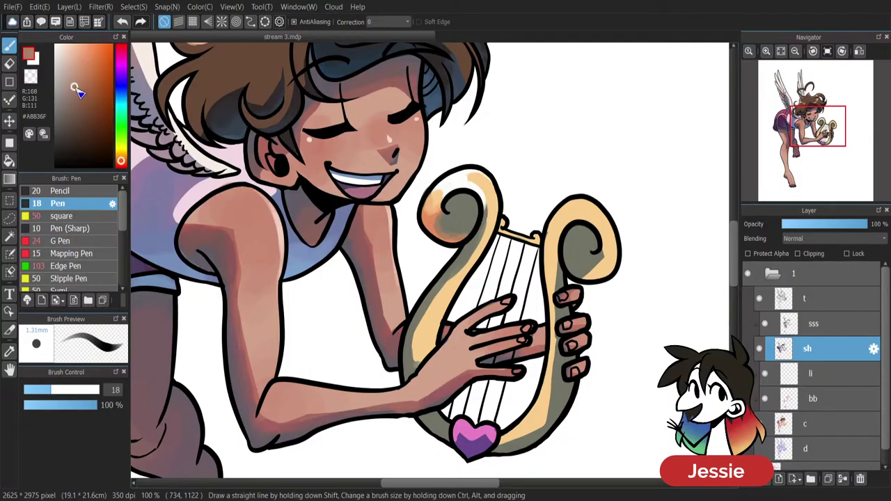
pyautogui.keyDown('alt'); pyautogui.click(448, 192); pyautogui.keyUp('alt')
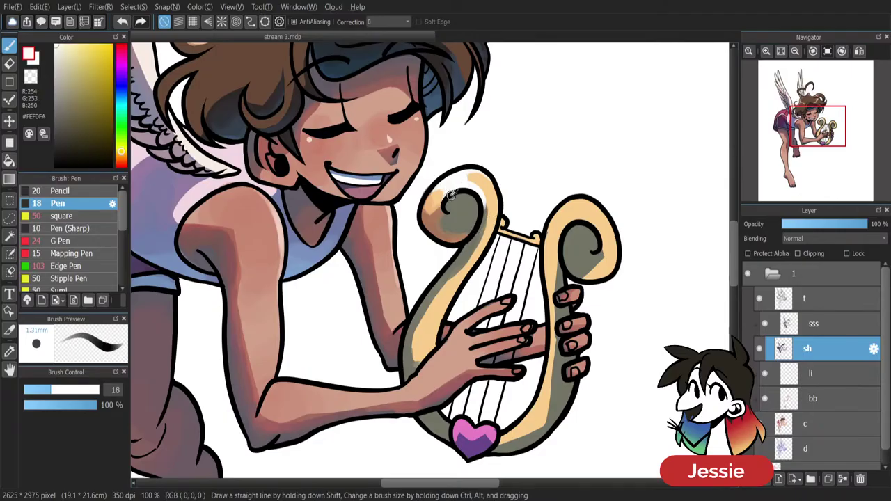
pyautogui.click(79, 53)
pyautogui.click(121, 156)
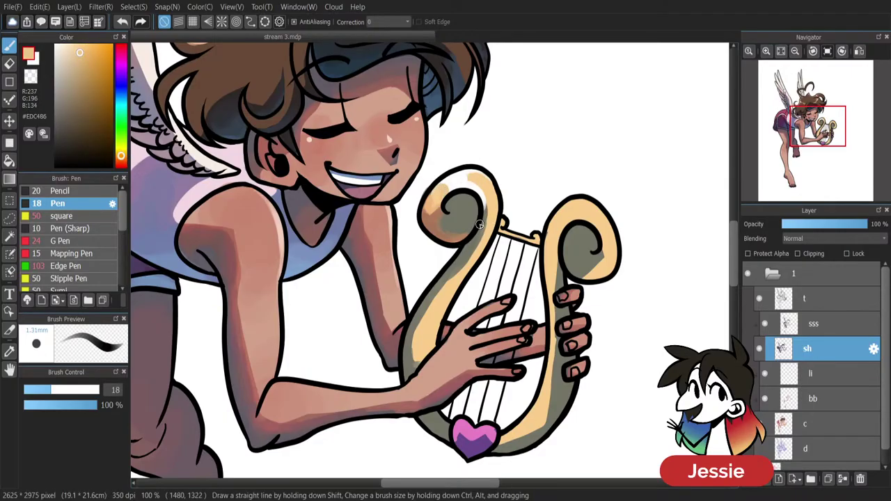
pyautogui.hotkey('ctrl', 'z')
# Paint white highlights over the crest of the far lyre scroll and down its arm, softening them with sampled #F9CD8D.
pyautogui.keyDown('alt'); pyautogui.click(470, 178); pyautogui.keyUp('alt')
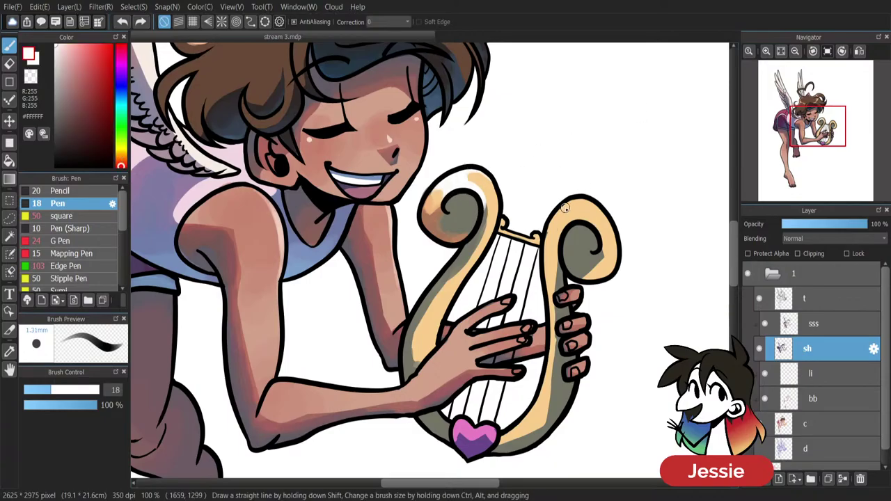
pyautogui.moveTo(566, 208); pyautogui.dragTo(545, 259)
pyautogui.moveTo(555, 227)
pyautogui.mouseDown()
pyautogui.moveTo(561, 219)
pyautogui.moveTo(557, 288)
pyautogui.mouseUp()
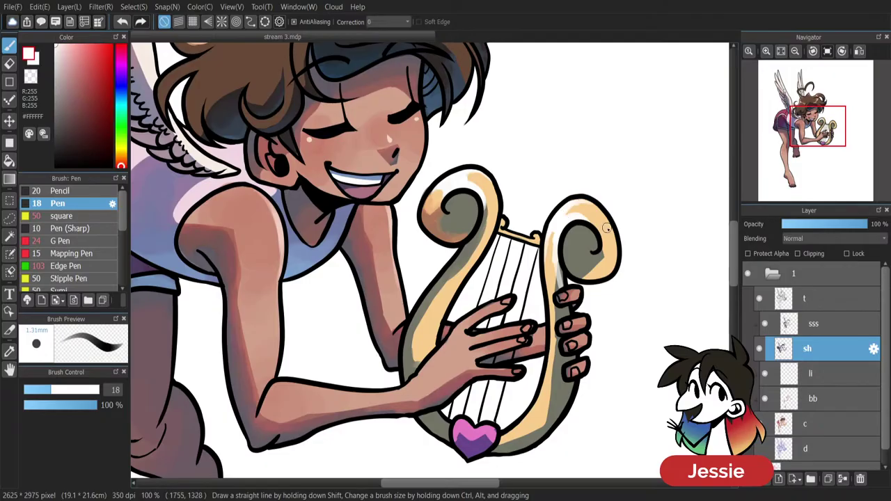
pyautogui.keyDown('alt'); pyautogui.click(586, 214); pyautogui.keyUp('alt')
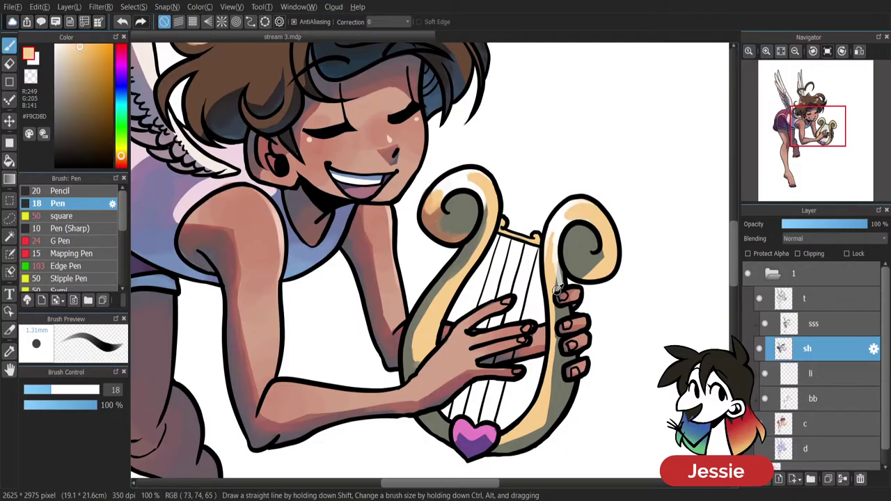
# Shade the lyre's far arm down behind the fingers in sampled #A37358 and blend it upward with #F9CD8D.
pyautogui.keyDown('alt'); pyautogui.click(449, 211); pyautogui.keyUp('alt')
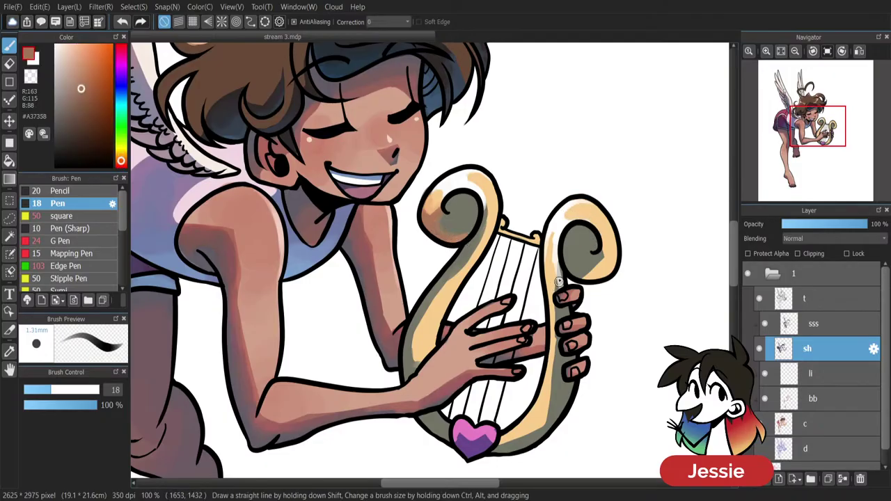
pyautogui.moveTo(559, 286)
pyautogui.mouseDown()
pyautogui.moveTo(554, 264)
pyautogui.moveTo(553, 317)
pyautogui.moveTo(563, 310)
pyautogui.moveTo(551, 320)
pyautogui.moveTo(550, 375)
pyautogui.mouseUp()
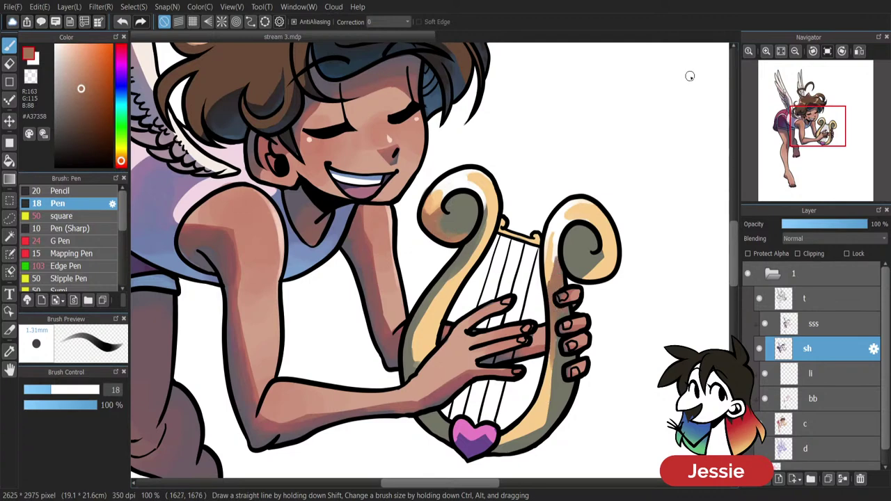
pyautogui.keyDown('alt'); pyautogui.click(551, 264); pyautogui.keyUp('alt')
pyautogui.moveTo(551, 246); pyautogui.dragTo(551, 271)
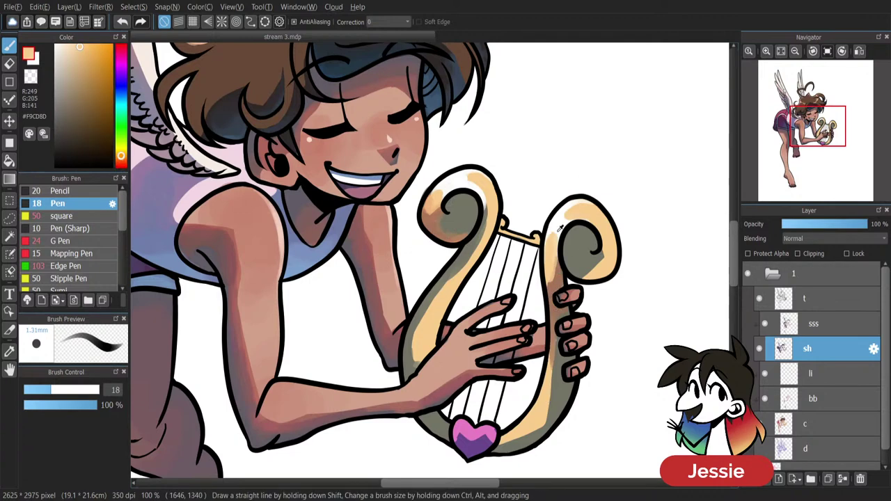
pyautogui.keyDown('alt'); pyautogui.click(559, 229); pyautogui.keyUp('alt')
pyautogui.moveTo(547, 238); pyautogui.dragTo(555, 269)
# Paint warm #A37358 shading inside the far scroll and around its lower curl.
pyautogui.moveTo(570, 227)
pyautogui.mouseDown()
pyautogui.moveTo(610, 257)
pyautogui.moveTo(585, 270)
pyautogui.mouseUp()
pyautogui.keyDown('alt'); pyautogui.click(574, 293); pyautogui.keyUp('alt')
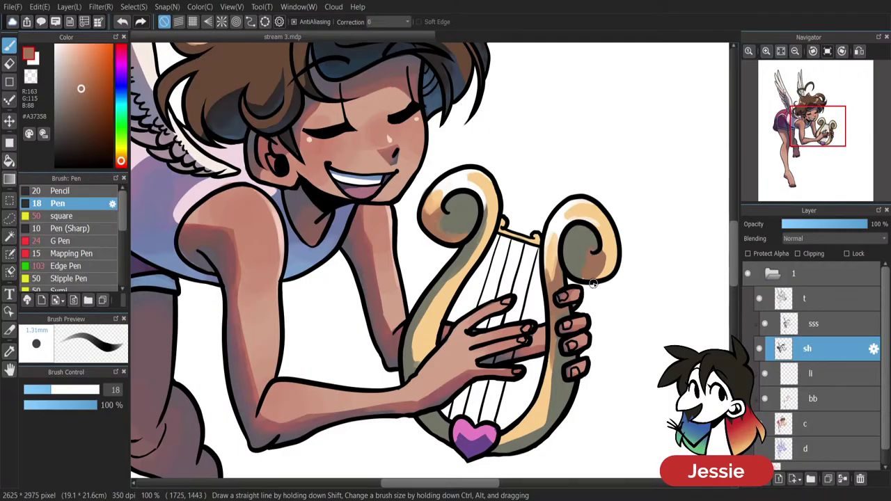
pyautogui.moveTo(594, 238); pyautogui.dragTo(582, 238)
pyautogui.moveTo(596, 242)
pyautogui.mouseDown()
pyautogui.moveTo(574, 272)
pyautogui.moveTo(599, 272)
pyautogui.moveTo(598, 247)
pyautogui.moveTo(610, 252)
pyautogui.moveTo(609, 221)
pyautogui.moveTo(606, 274)
pyautogui.mouseUp()
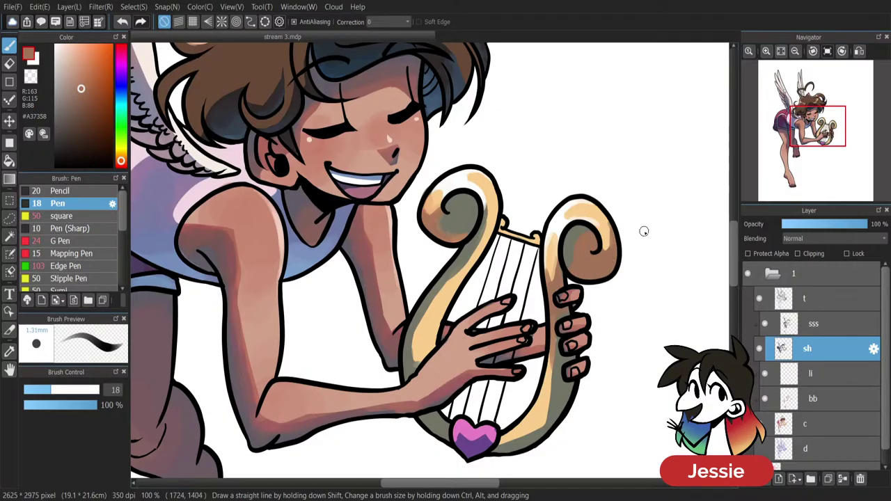
# Paint a blue reflected-light rim along the underside of the far scroll in #567FC3, going over it in #75CDF0.
pyautogui.hotkey('ctrl', '-')
pyautogui.hotkey('ctrl', '-')
pyautogui.scroll(2, 638, 237)
pyautogui.moveTo(119, 97); pyautogui.dragTo(121, 92)
pyautogui.moveTo(81, 92); pyautogui.dragTo(87, 73)
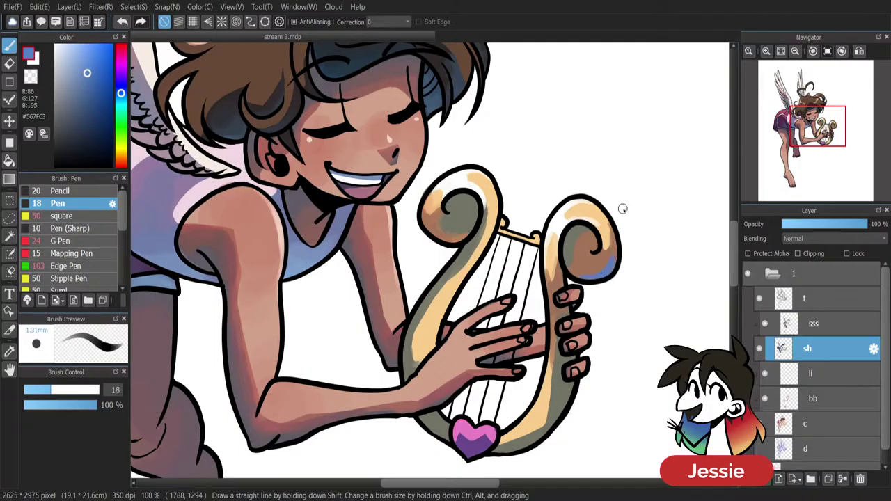
pyautogui.click(121, 101)
pyautogui.moveTo(80, 62); pyautogui.dragTo(84, 51)
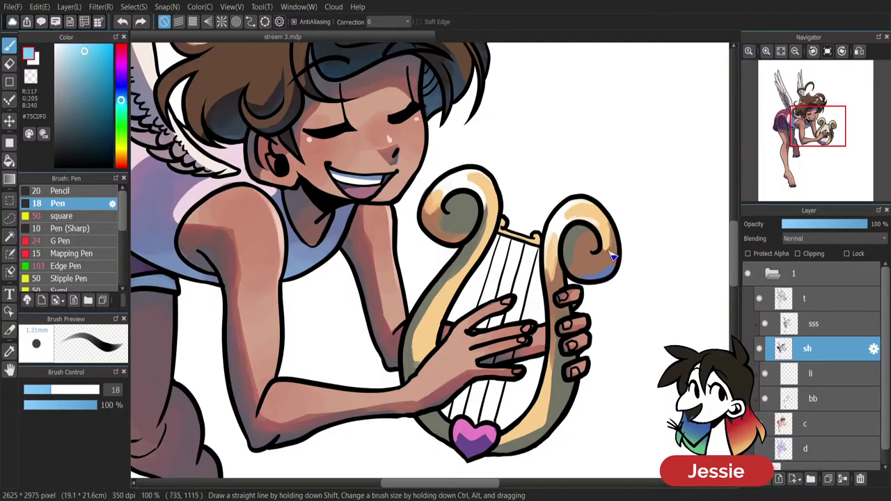
pyautogui.moveTo(612, 256)
pyautogui.mouseDown()
pyautogui.moveTo(610, 271)
pyautogui.moveTo(575, 276)
pyautogui.mouseUp()
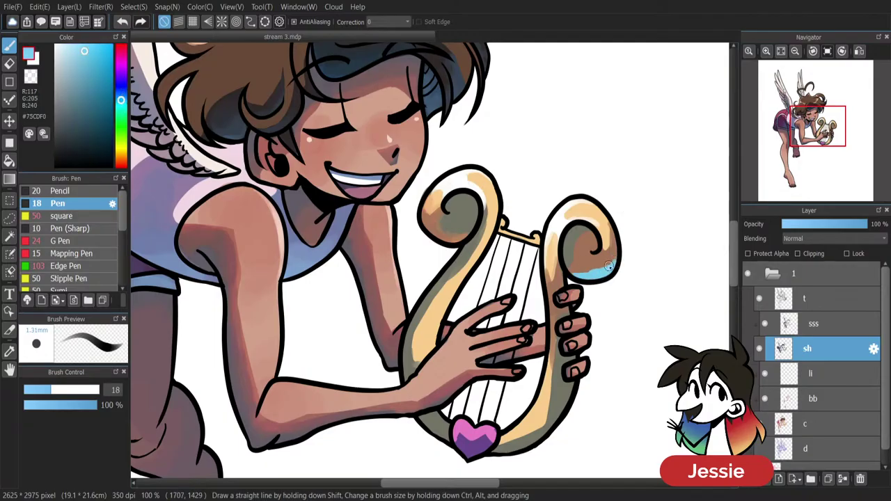
# Blend the blue rim into the far scroll's brown shadow with sampled #A37358 and pick up the light blue #74CBEC.
pyautogui.keyDown('alt'); pyautogui.click(603, 262); pyautogui.keyUp('alt')
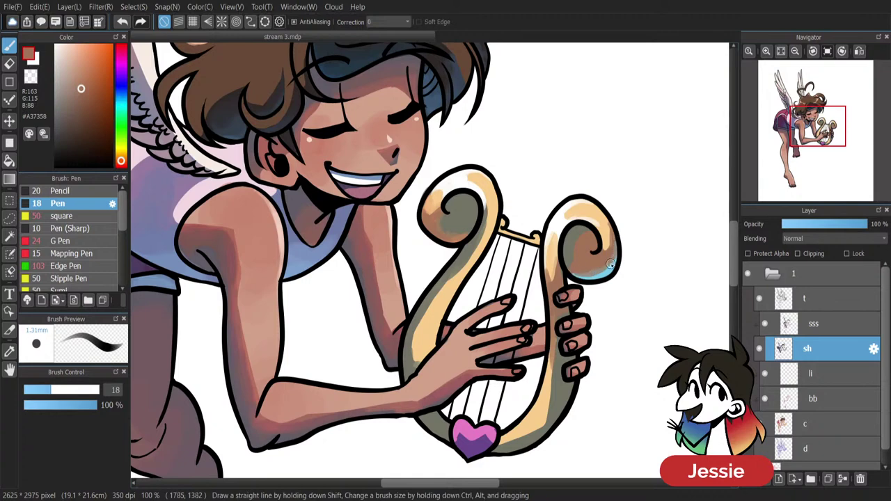
pyautogui.keyDown('alt'); pyautogui.click(605, 267); pyautogui.keyUp('alt')
pyautogui.moveTo(604, 271); pyautogui.dragTo(580, 277)
pyautogui.keyDown('alt'); pyautogui.click(613, 269); pyautogui.keyUp('alt')
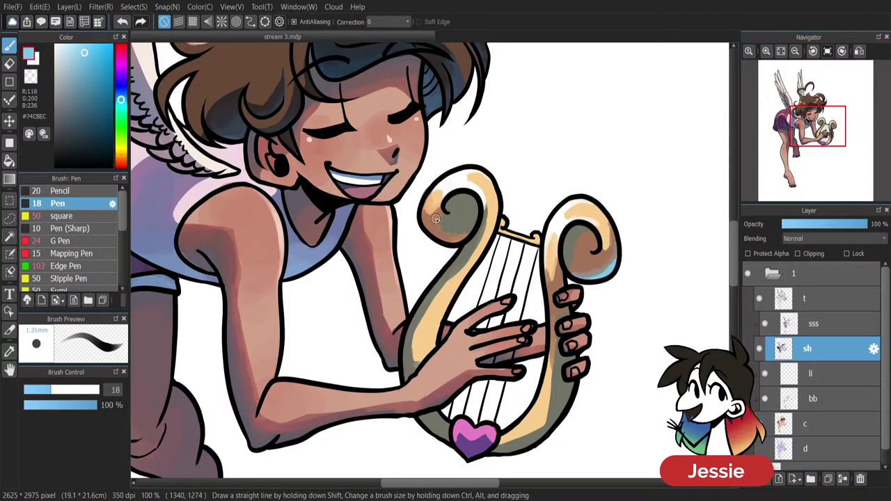
# Paint light blue #74C8EC reflected light under the near scroll, along the near arm's outer edge, across the lyre's base and on the heart's tip.
pyautogui.moveTo(432, 229)
pyautogui.mouseDown()
pyautogui.moveTo(466, 238)
pyautogui.moveTo(473, 222)
pyautogui.mouseUp()
pyautogui.moveTo(735, 261); pyautogui.dragTo(735, 275)
pyautogui.moveTo(409, 285)
pyautogui.mouseDown()
pyautogui.moveTo(403, 258)
pyautogui.moveTo(406, 272)
pyautogui.mouseUp()
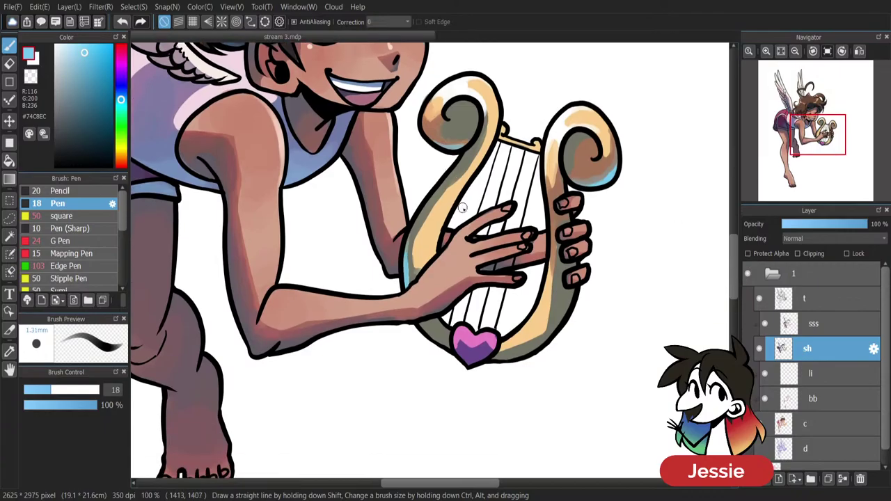
pyautogui.moveTo(421, 330)
pyautogui.mouseDown()
pyautogui.moveTo(449, 348)
pyautogui.moveTo(462, 342)
pyautogui.moveTo(456, 352)
pyautogui.moveTo(453, 345)
pyautogui.moveTo(461, 358)
pyautogui.moveTo(495, 346)
pyautogui.moveTo(485, 356)
pyautogui.moveTo(497, 336)
pyautogui.mouseUp()
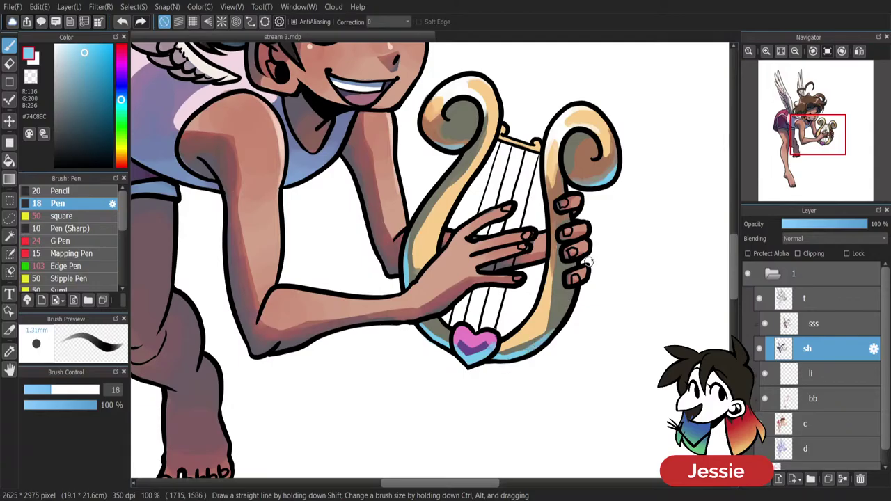
# Shade the far arm's lower curve in sampled #A37358 and blend it with #727466 toward the blue rim.
pyautogui.keyDown('alt'); pyautogui.click(554, 313); pyautogui.keyUp('alt')
pyautogui.moveTo(553, 260)
pyautogui.mouseDown()
pyautogui.moveTo(544, 323)
pyautogui.moveTo(527, 341)
pyautogui.mouseUp()
pyautogui.keyDown('alt'); pyautogui.click(544, 266); pyautogui.keyUp('alt')
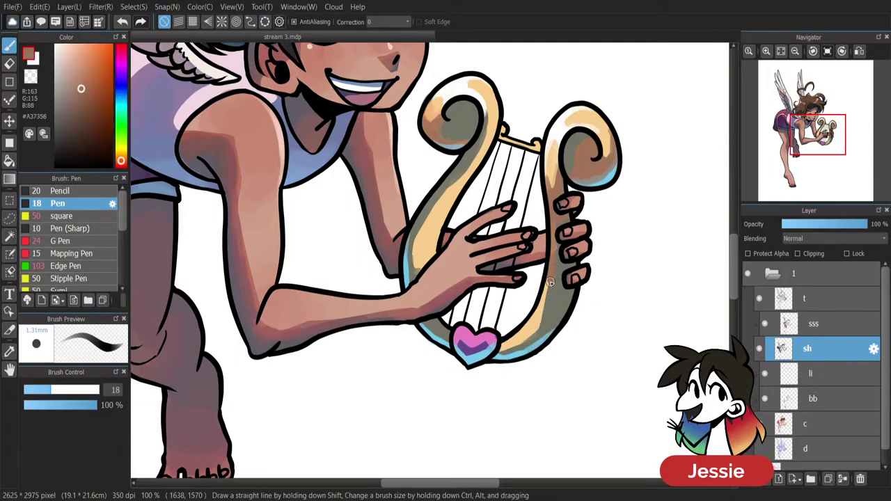
pyautogui.moveTo(550, 281)
pyautogui.mouseDown()
pyautogui.moveTo(548, 309)
pyautogui.moveTo(527, 336)
pyautogui.mouseUp()
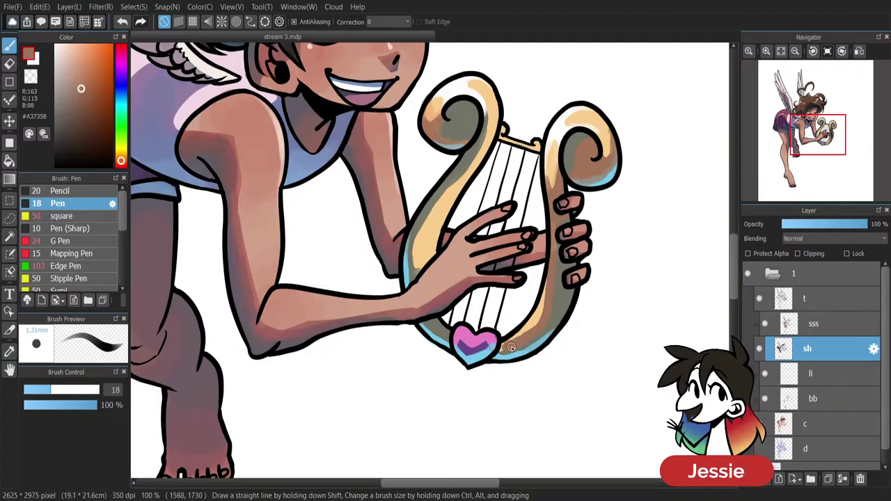
pyautogui.keyDown('alt'); pyautogui.click(556, 314); pyautogui.keyUp('alt')
pyautogui.moveTo(541, 336); pyautogui.dragTo(506, 354)
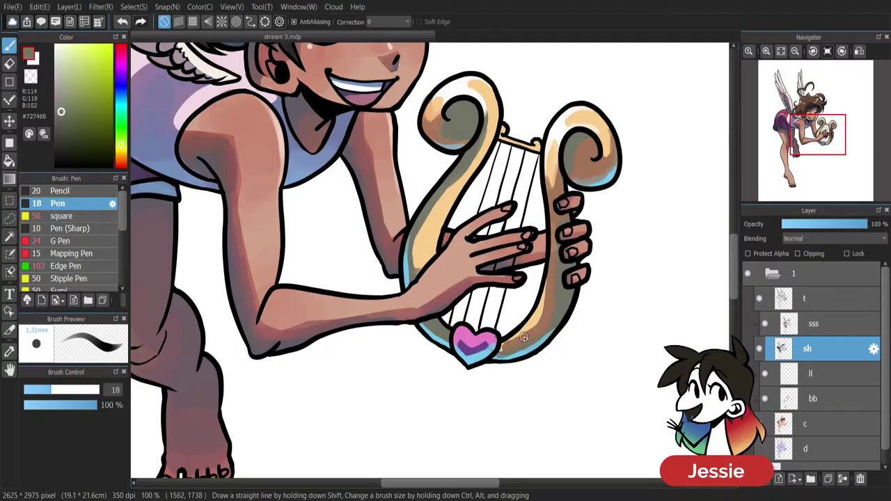
pyautogui.keyDown('alt'); pyautogui.click(513, 343); pyautogui.keyUp('alt')
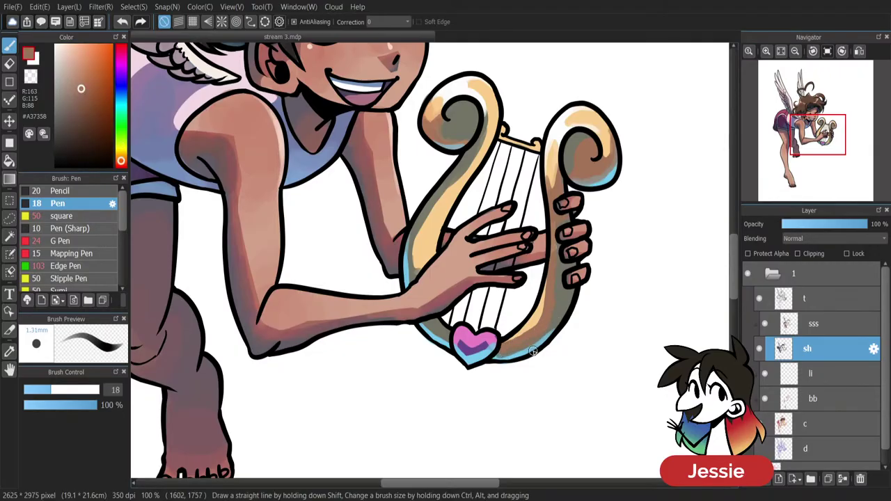
pyautogui.keyDown('alt'); pyautogui.click(513, 351); pyautogui.keyUp('alt')
pyautogui.keyDown('alt'); pyautogui.click(520, 357); pyautogui.keyUp('alt')
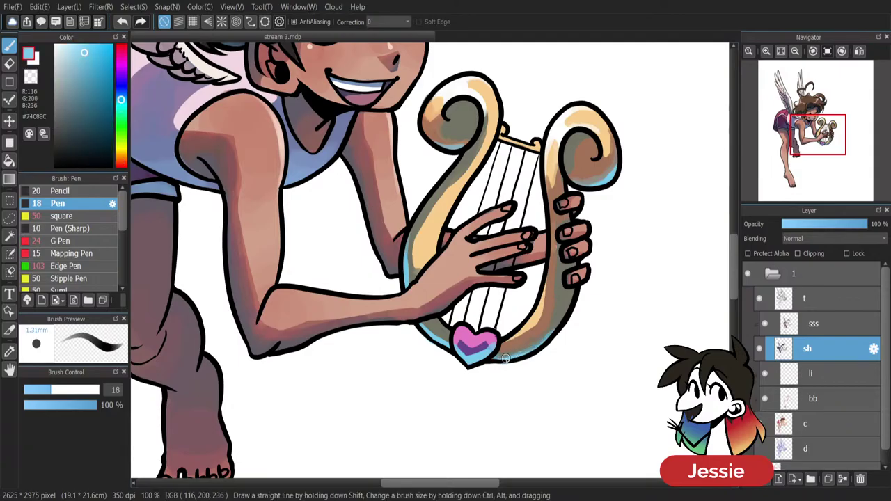
# Paint a white highlight along the inner edge of the far arm's lower curve and blend it with sampled #F9CD8D.
pyautogui.keyDown('alt'); pyautogui.click(571, 122); pyautogui.keyUp('alt')
pyautogui.moveTo(541, 299); pyautogui.dragTo(514, 339)
pyautogui.moveTo(524, 332); pyautogui.dragTo(547, 282)
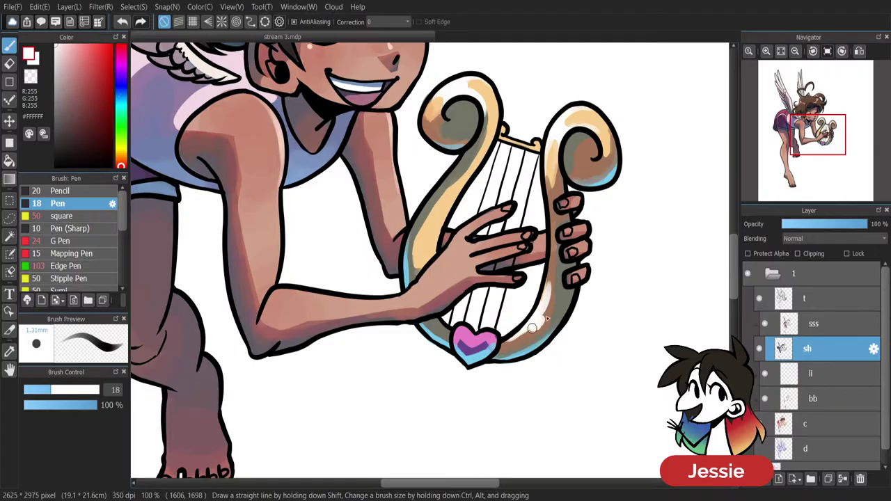
pyautogui.hotkey('ctrl', 'z')
pyautogui.hotkey('ctrl', 'z')
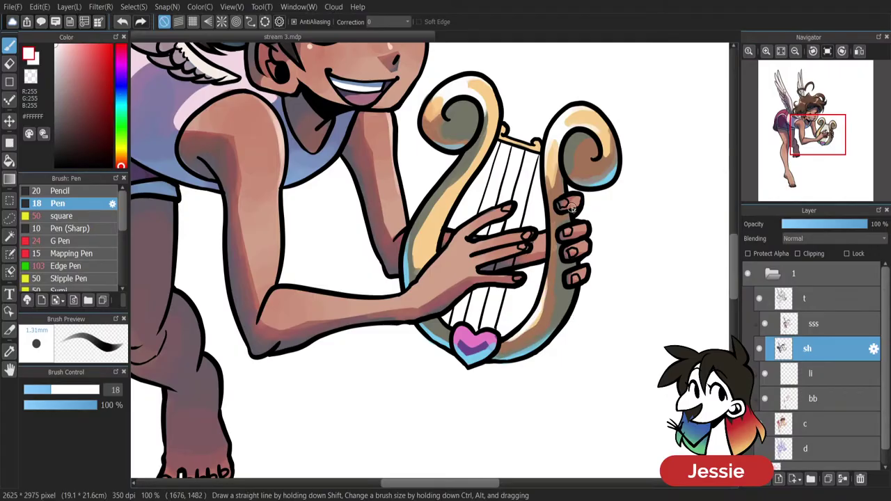
pyautogui.keyDown('alt'); pyautogui.click(572, 208); pyautogui.keyUp('alt')
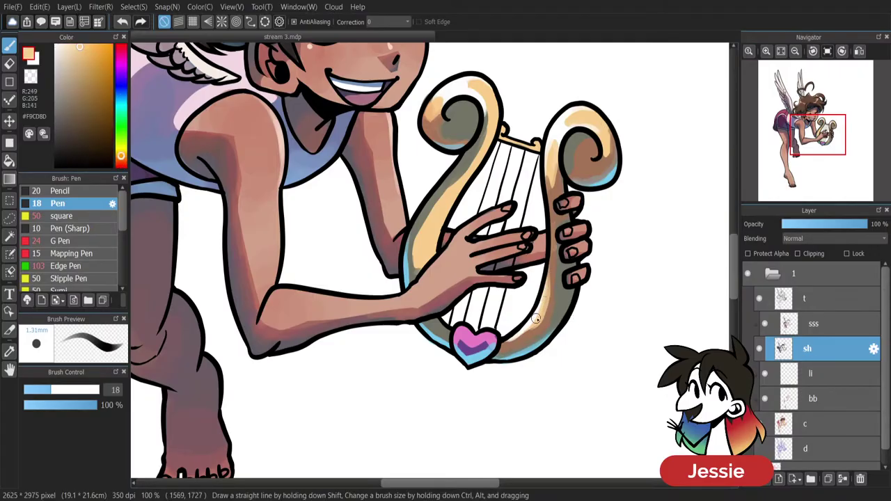
pyautogui.scroll(-2, 623, 328)
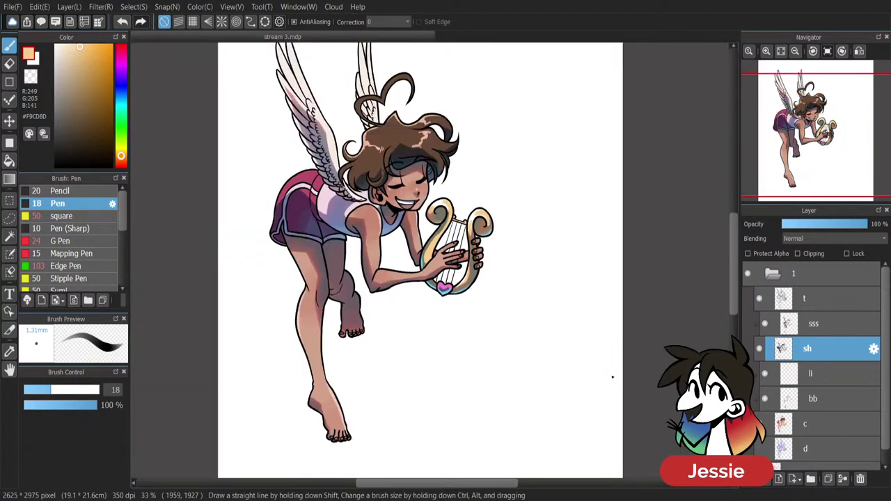
pyautogui.scroll(5, 431, 259)
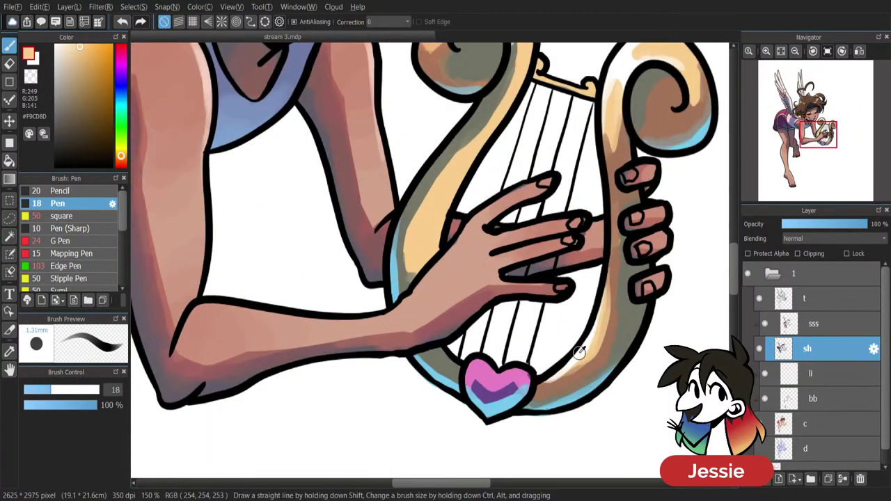
# Add a #FEFEFE highlight to the near arm's inner edge beside the hand and shade down the arm's middle in sampled #A37358.
pyautogui.keyDown('alt'); pyautogui.click(579, 353); pyautogui.keyUp('alt')
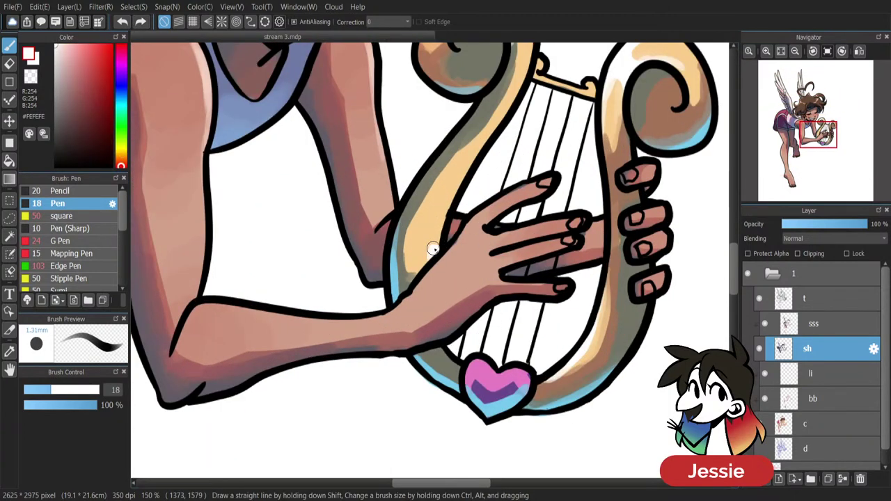
pyautogui.keyDown('alt'); pyautogui.click(619, 264); pyautogui.keyUp('alt')
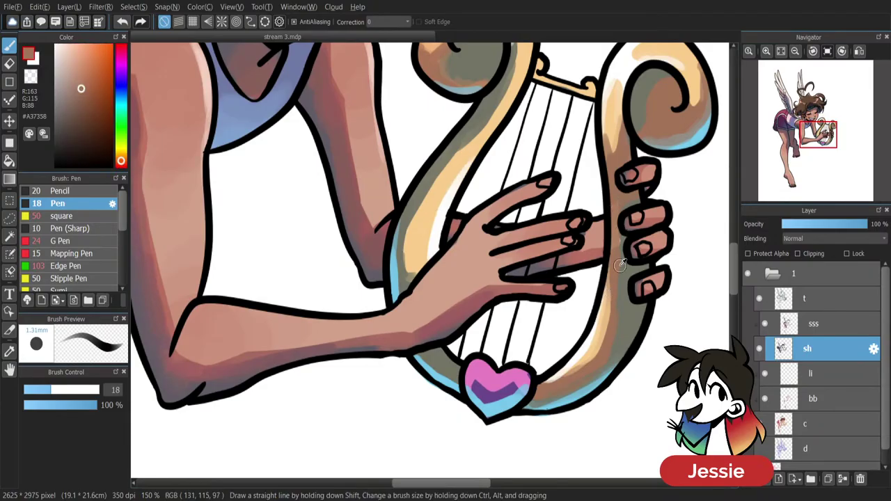
pyautogui.moveTo(489, 114)
pyautogui.mouseDown()
pyautogui.moveTo(427, 194)
pyautogui.moveTo(412, 267)
pyautogui.mouseUp()
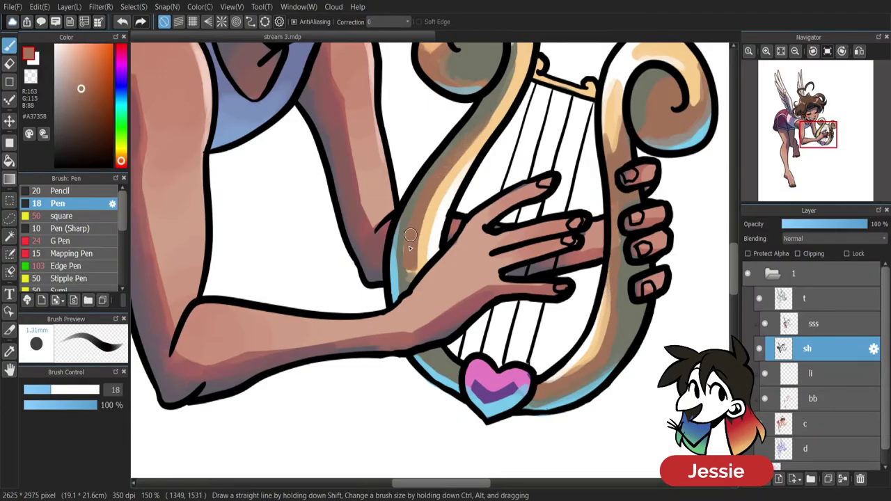
pyautogui.moveTo(410, 234); pyautogui.dragTo(407, 257)
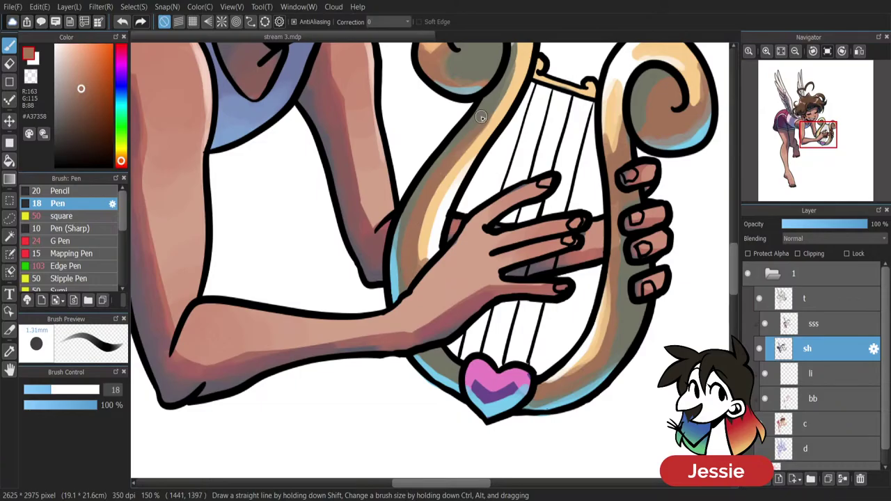
pyautogui.keyDown('alt'); pyautogui.click(424, 229); pyautogui.keyUp('alt')
pyautogui.keyDown('alt'); pyautogui.click(433, 237); pyautogui.keyUp('alt')
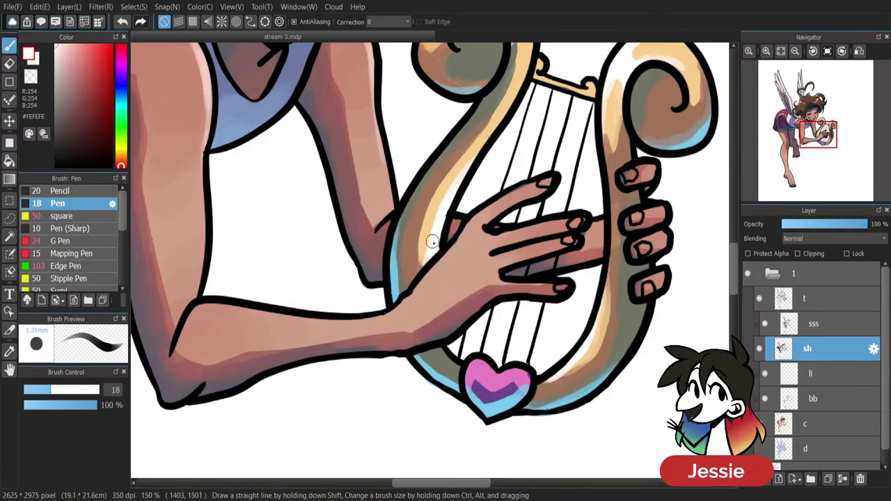
pyautogui.hotkey('ctrl', '-')
pyautogui.hotkey('ctrl', '-')
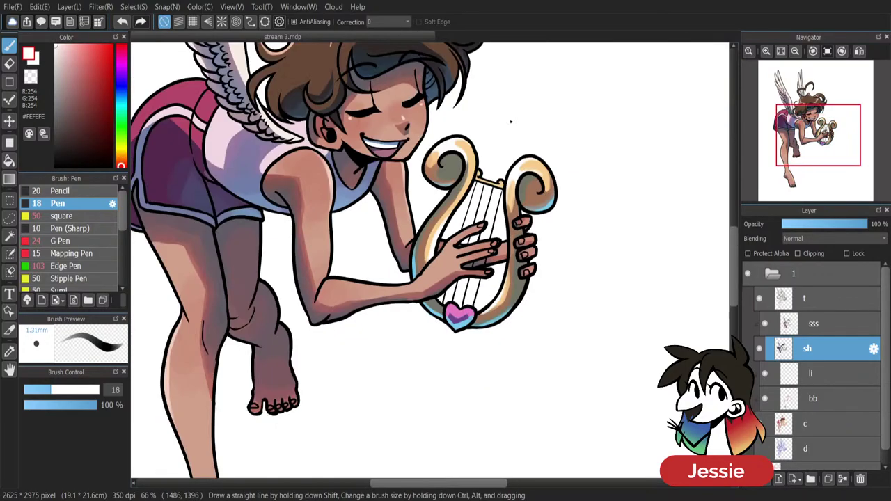
# Extend the blue rim up the near arm's outer edge in sampled #729499 and blend it into the #727466 shadow.
pyautogui.hotkey('ctrl', '+')
pyautogui.hotkey('ctrl', '+')
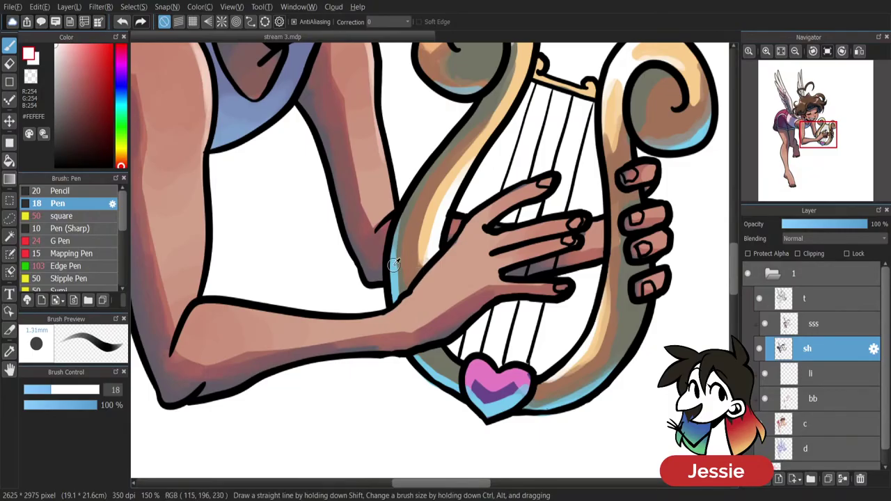
pyautogui.keyDown('alt'); pyautogui.click(394, 261); pyautogui.keyUp('alt')
pyautogui.keyDown('alt'); pyautogui.click(419, 176); pyautogui.keyUp('alt')
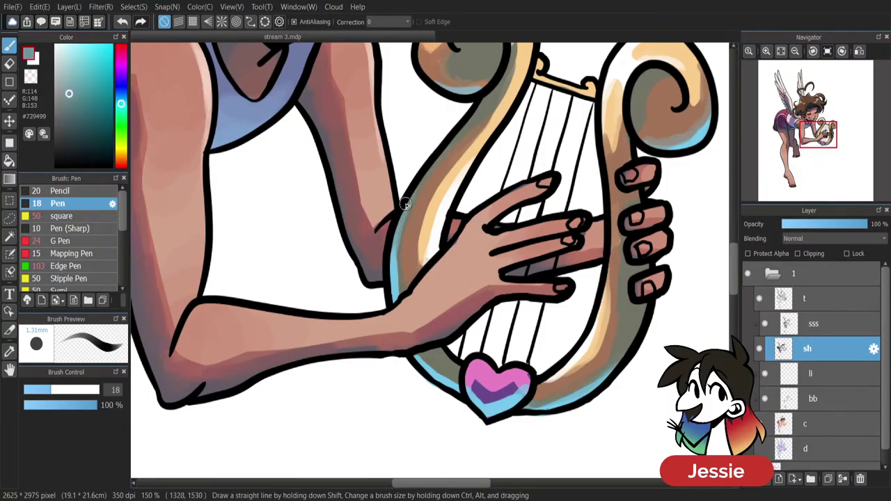
pyautogui.keyDown('alt'); pyautogui.click(400, 246); pyautogui.keyUp('alt')
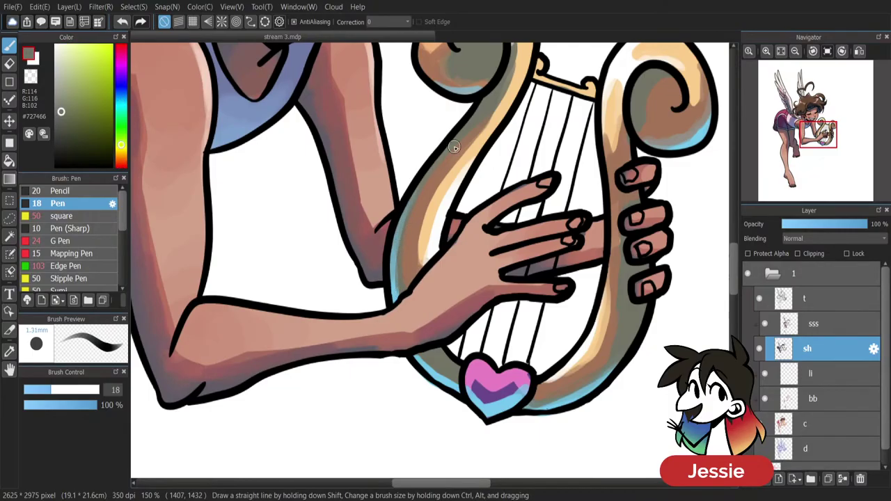
pyautogui.scroll(-4, 454, 147)
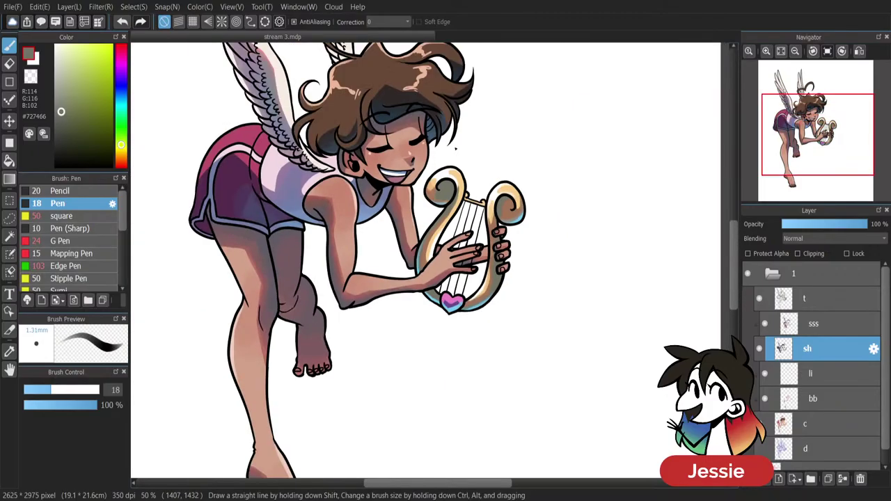
# Reshape the heart's purple band into a wavy stripe with sampled #6A488E and blend its lower edge with light blue #74C8EC.
pyautogui.scroll(5, 429, 256)
pyautogui.keyDown('alt'); pyautogui.click(470, 387); pyautogui.keyUp('alt')
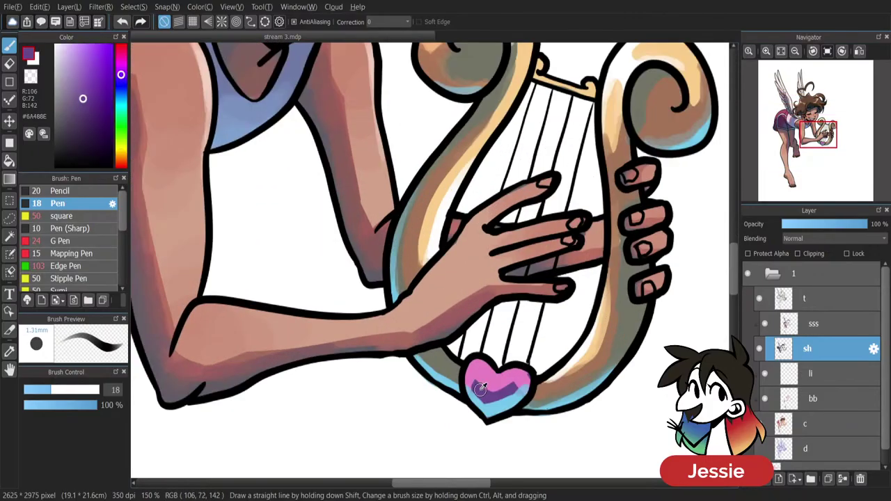
pyautogui.moveTo(473, 383)
pyautogui.mouseDown()
pyautogui.moveTo(524, 389)
pyautogui.moveTo(502, 413)
pyautogui.moveTo(508, 401)
pyautogui.moveTo(480, 405)
pyautogui.moveTo(475, 396)
pyautogui.moveTo(492, 404)
pyautogui.moveTo(520, 393)
pyautogui.moveTo(519, 383)
pyautogui.moveTo(522, 397)
pyautogui.moveTo(474, 392)
pyautogui.moveTo(492, 401)
pyautogui.moveTo(593, 379)
pyautogui.moveTo(508, 389)
pyautogui.moveTo(525, 407)
pyautogui.moveTo(513, 399)
pyautogui.moveTo(515, 384)
pyautogui.moveTo(498, 408)
pyautogui.mouseUp()
pyautogui.keyDown('alt'); pyautogui.click(482, 405); pyautogui.keyUp('alt')
pyautogui.keyDown('alt'); pyautogui.click(520, 389); pyautogui.keyUp('alt')
pyautogui.keyDown('alt'); pyautogui.click(476, 400); pyautogui.keyUp('alt')
pyautogui.keyDown('alt'); pyautogui.click(519, 389); pyautogui.keyUp('alt')
pyautogui.hotkey('ctrl', 'z')
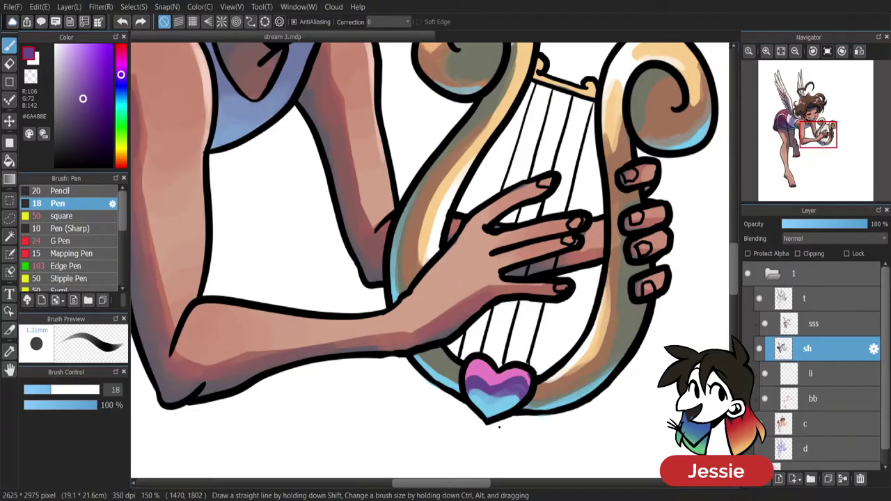
pyautogui.moveTo(519, 388)
pyautogui.mouseDown()
pyautogui.moveTo(498, 391)
pyautogui.moveTo(533, 416)
pyautogui.moveTo(507, 400)
pyautogui.mouseUp()
pyautogui.keyDown('alt'); pyautogui.click(505, 404); pyautogui.keyUp('alt')
pyautogui.scroll(-4, 556, 368)
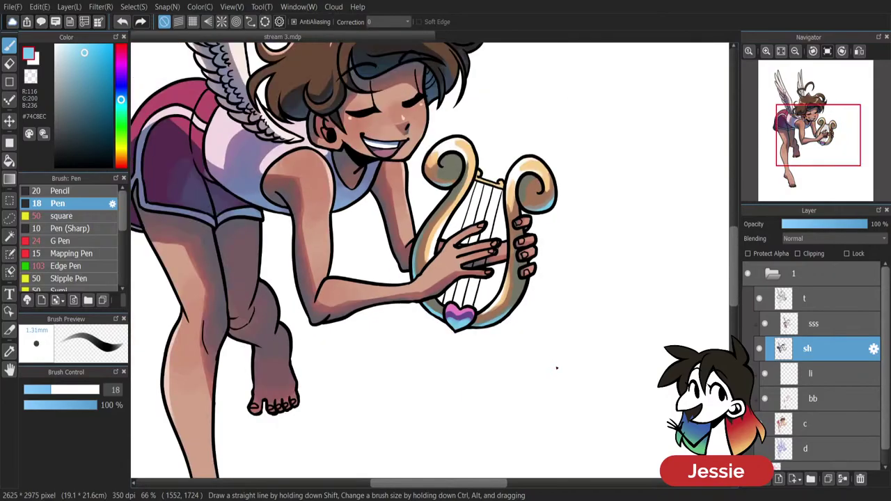
# Touch up the heart's purple and light blue areas and erase along the purple band's upper edge to widen the pink.
pyautogui.scroll(4, 556, 368)
pyautogui.keyDown('alt'); pyautogui.click(472, 375); pyautogui.keyUp('alt')
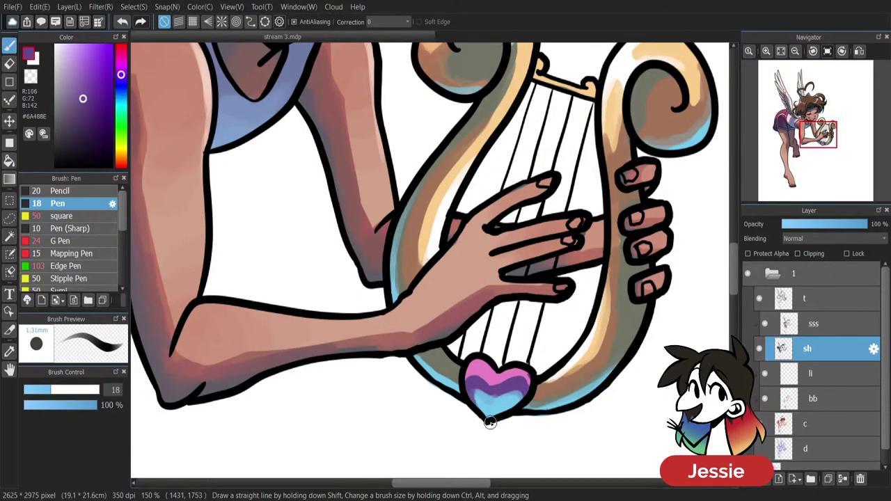
pyautogui.keyDown('alt'); pyautogui.click(488, 409); pyautogui.keyUp('alt')
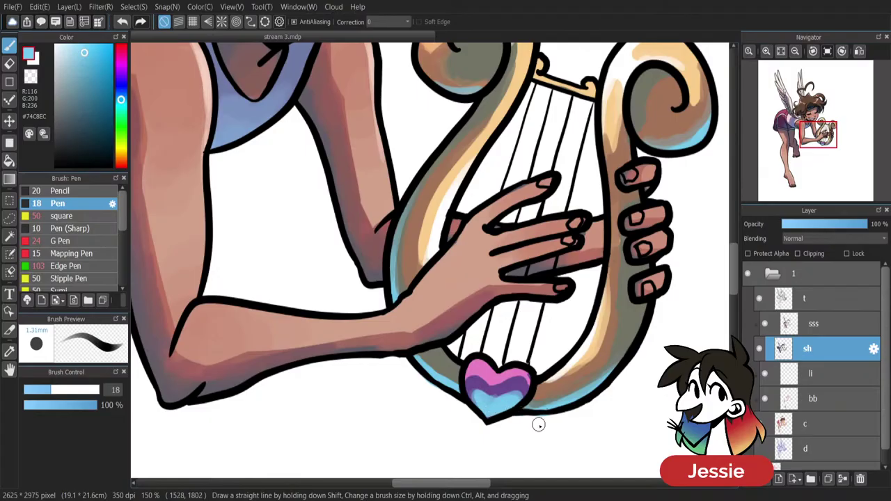
pyautogui.press('e')
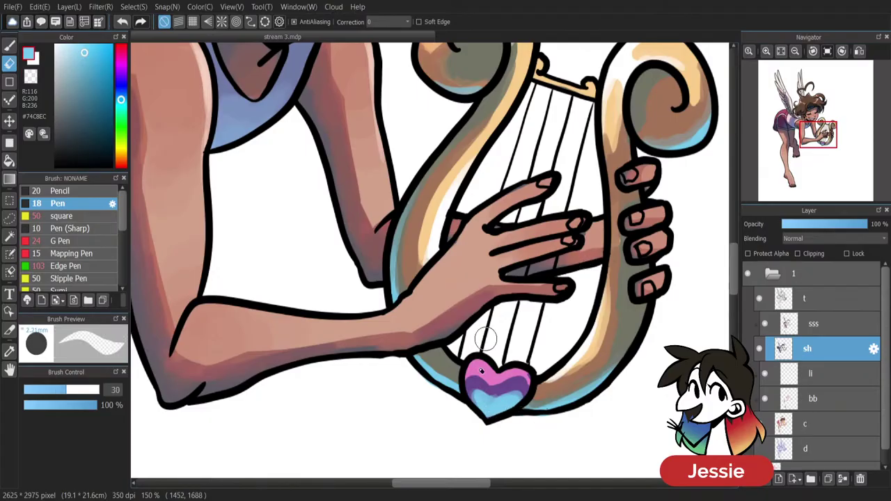
pyautogui.moveTo(467, 380)
pyautogui.mouseDown()
pyautogui.moveTo(524, 380)
pyautogui.moveTo(524, 411)
pyautogui.moveTo(503, 389)
pyautogui.moveTo(490, 390)
pyautogui.moveTo(521, 397)
pyautogui.mouseUp()
pyautogui.press('b')
pyautogui.keyDown('alt'); pyautogui.click(494, 391); pyautogui.keyUp('alt')
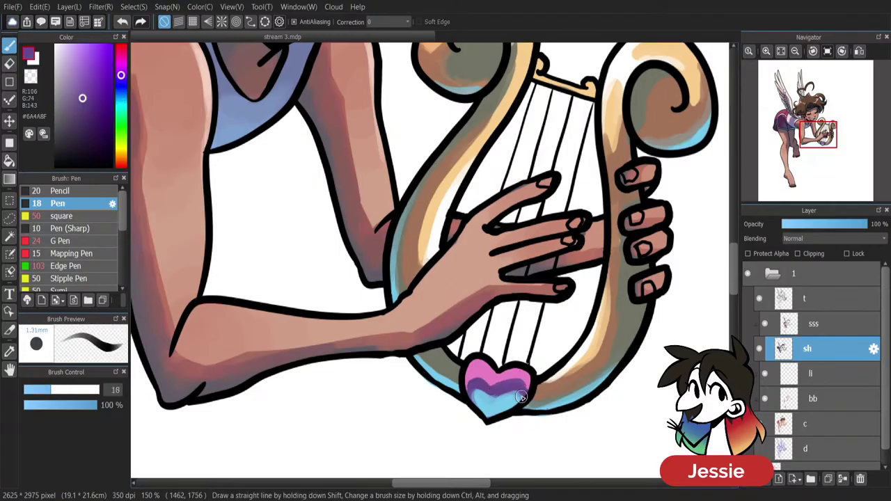
pyautogui.keyDown('alt'); pyautogui.click(518, 375); pyautogui.keyUp('alt')
# Paint white #FFFFFF highlights along the upper lobes of the heart.
pyautogui.keyDown('alt'); pyautogui.click(481, 344); pyautogui.keyUp('alt')
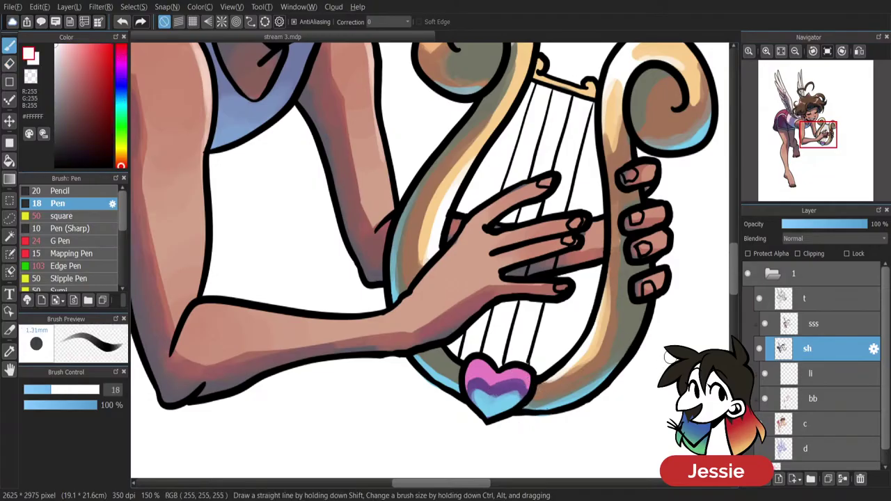
pyautogui.moveTo(466, 378)
pyautogui.mouseDown()
pyautogui.moveTo(489, 363)
pyautogui.moveTo(530, 388)
pyautogui.mouseUp()
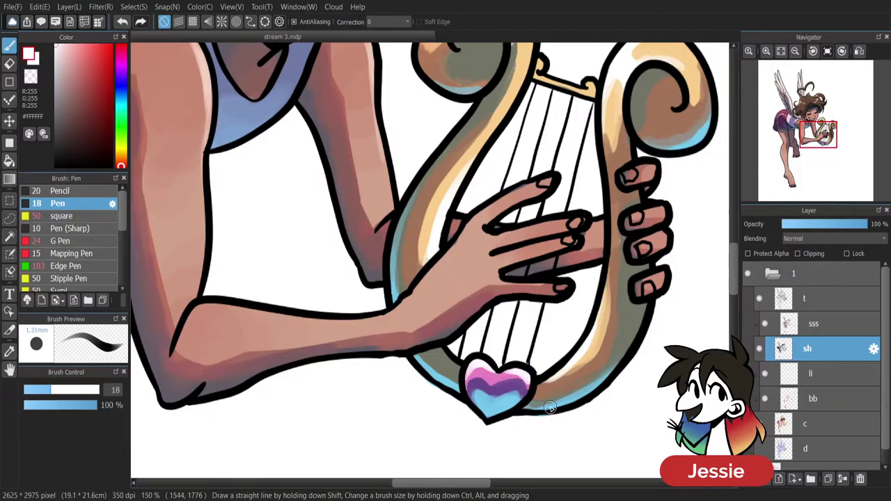
pyautogui.hotkey('ctrl', '-')
pyautogui.hotkey('ctrl', '-')
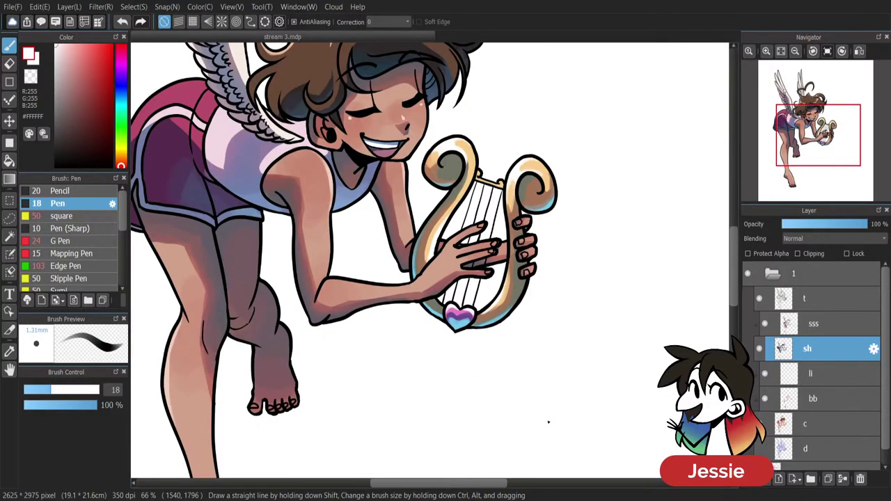
# Fill the heart's lower half with sampled purple #6A488E, keeping only a thin light blue #74C8EC rim along its lower edges.
pyautogui.hotkey('ctrl', '+')
pyautogui.hotkey('ctrl', '+')
pyautogui.keyDown('alt'); pyautogui.click(482, 392); pyautogui.keyUp('alt')
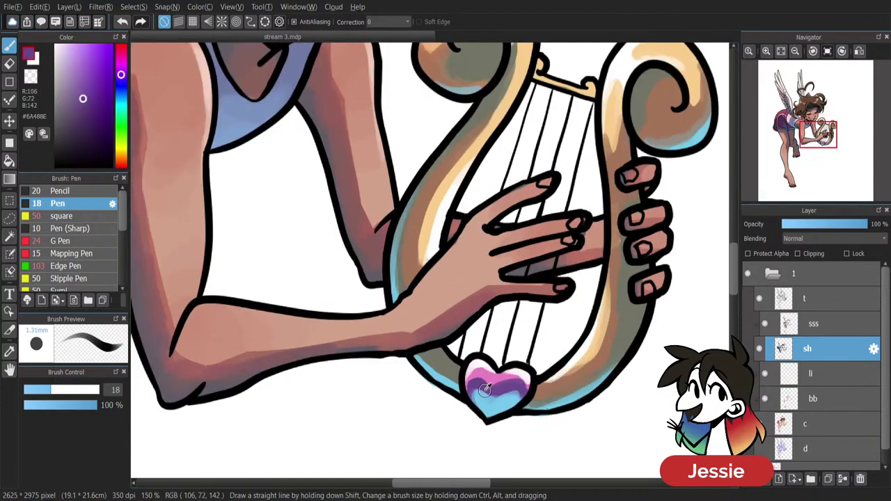
pyautogui.moveTo(486, 399)
pyautogui.mouseDown()
pyautogui.moveTo(517, 392)
pyautogui.moveTo(517, 404)
pyautogui.moveTo(485, 405)
pyautogui.moveTo(502, 403)
pyautogui.moveTo(498, 362)
pyautogui.moveTo(484, 417)
pyautogui.moveTo(462, 381)
pyautogui.moveTo(499, 380)
pyautogui.moveTo(482, 403)
pyautogui.moveTo(479, 385)
pyautogui.moveTo(468, 394)
pyautogui.moveTo(484, 415)
pyautogui.mouseUp()
pyautogui.keyDown('alt'); pyautogui.click(461, 380); pyautogui.keyUp('alt')
pyautogui.hotkey('ctrl', 'z')
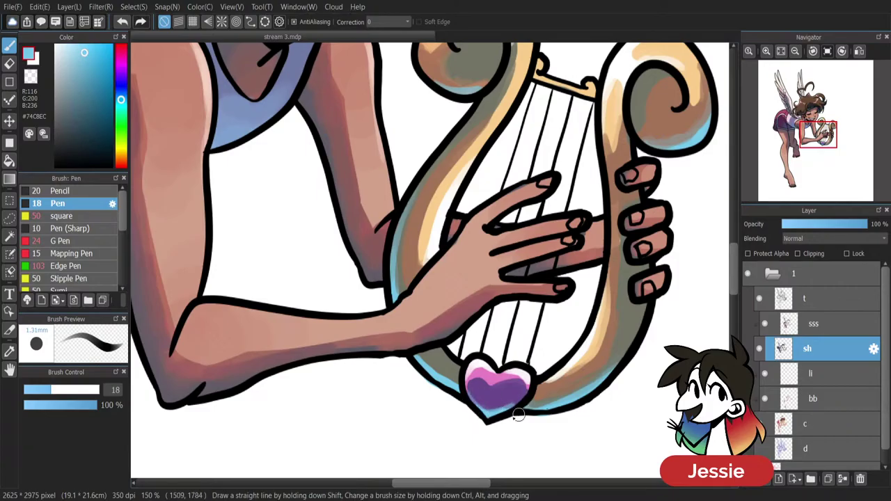
pyautogui.hotkey('ctrl', '-')
pyautogui.hotkey('ctrl', '-')
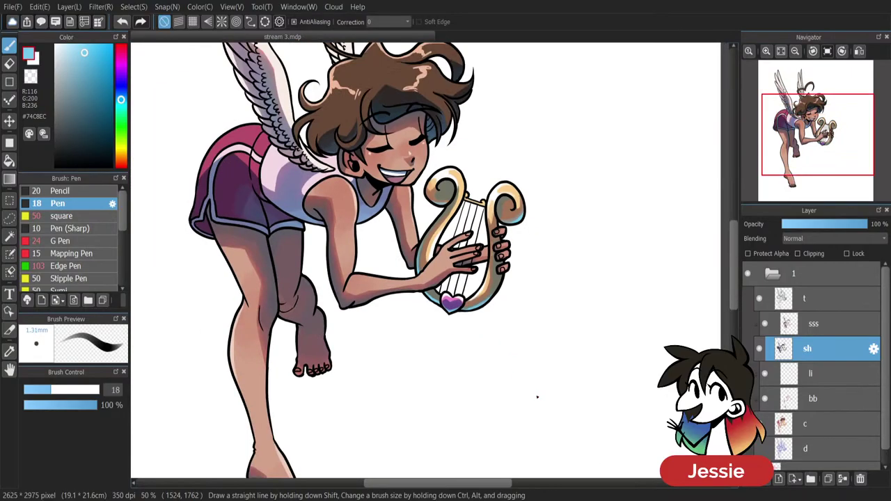
pyautogui.hotkey('ctrl', '-')
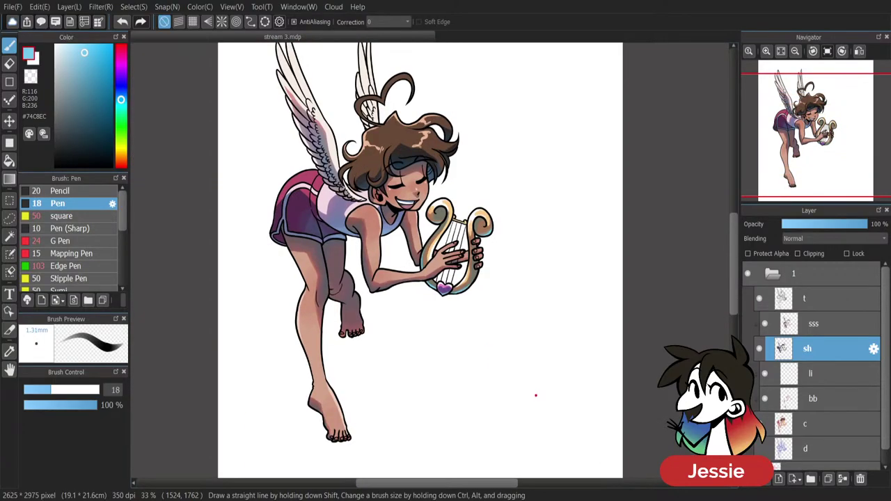
pyautogui.hotkey('ctrl', '-')
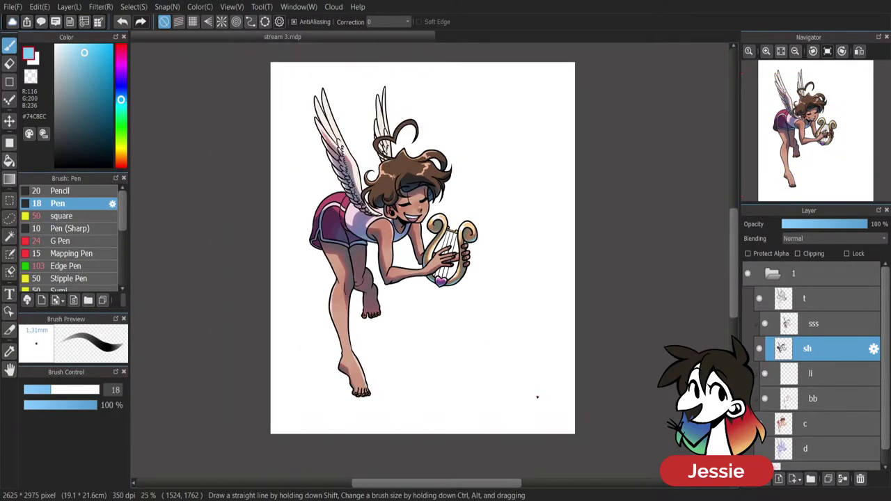
pyautogui.hotkey('ctrl', '+')
pyautogui.hotkey('ctrl', '+')
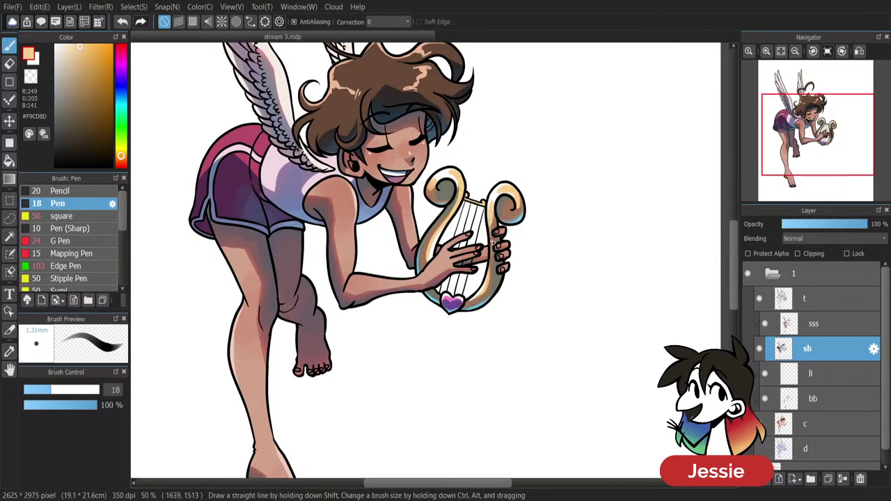
pyautogui.keyDown('alt'); pyautogui.click(490, 235); pyautogui.keyUp('alt')
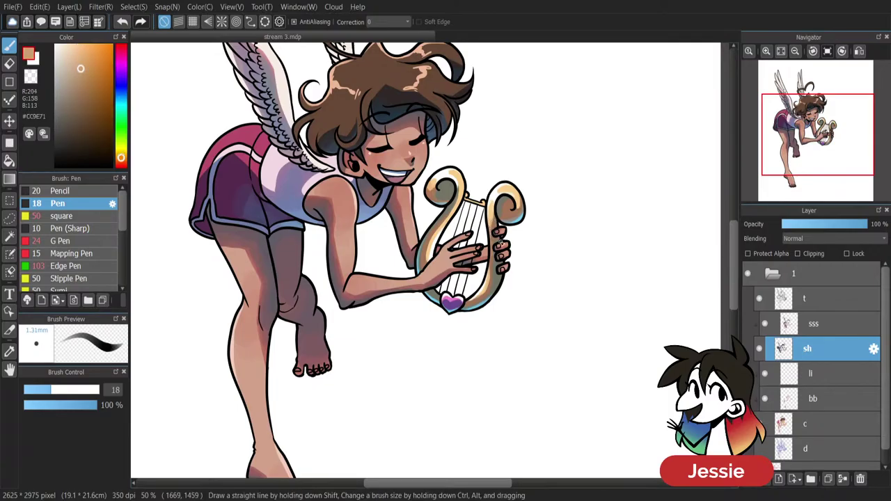
pyautogui.hotkey('ctrl', '-')
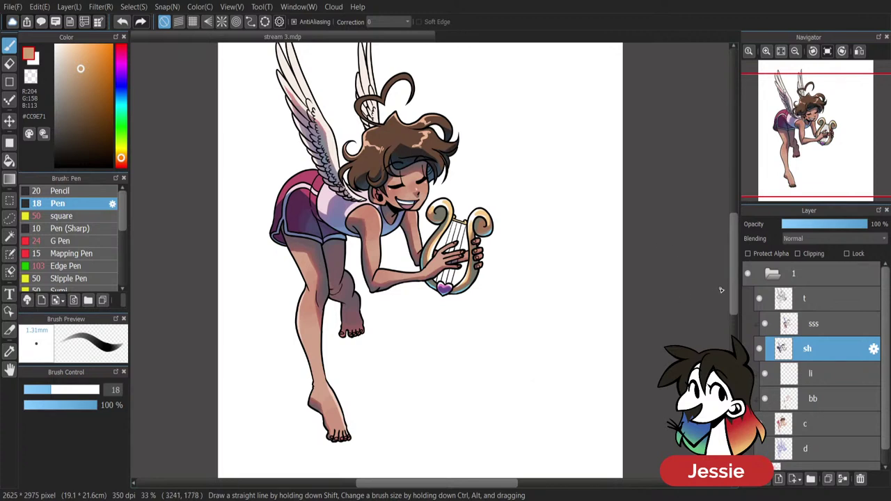
pyautogui.scroll(2, 734, 254)
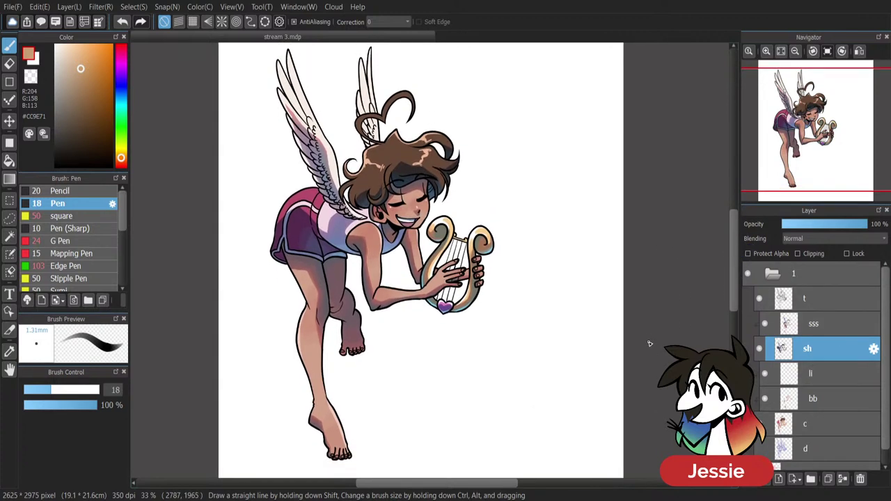
# On layer li, paint light pink highlights such as #EF9EB5 along the upper edge of the shorts with a size 67 Pen.
pyautogui.click(834, 373)
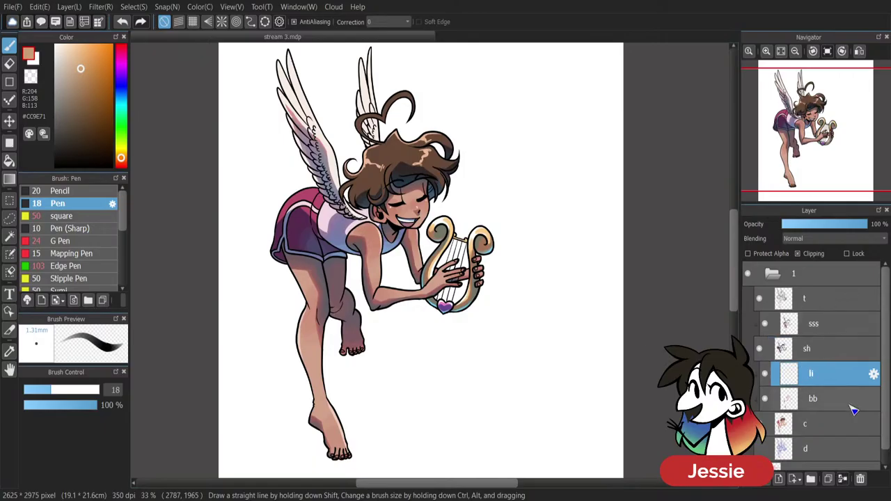
pyautogui.hotkey('ctrl', '+')
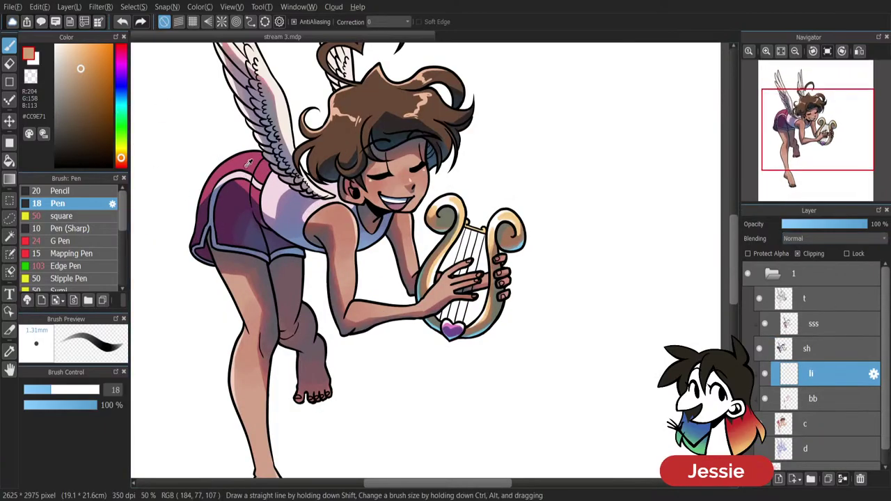
pyautogui.keyDown('alt'); pyautogui.click(228, 168); pyautogui.keyUp('alt')
pyautogui.moveTo(84, 68); pyautogui.dragTo(78, 62)
pyautogui.moveTo(70, 390); pyautogui.dragTo(85, 390)
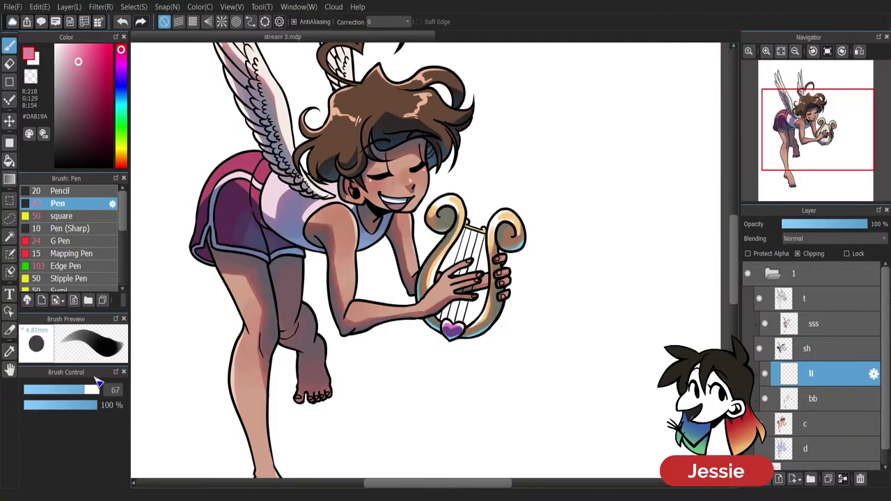
pyautogui.keyDown('alt'); pyautogui.click(239, 164); pyautogui.keyUp('alt')
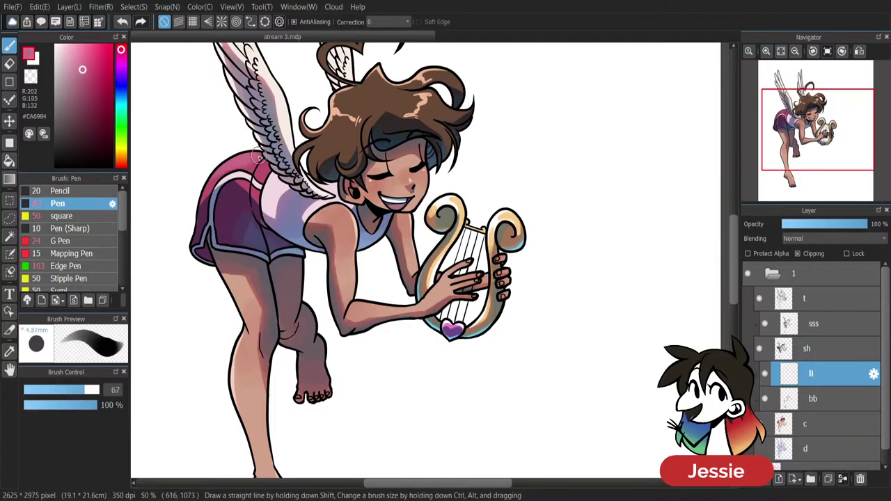
pyautogui.click(77, 55)
pyautogui.click(74, 52)
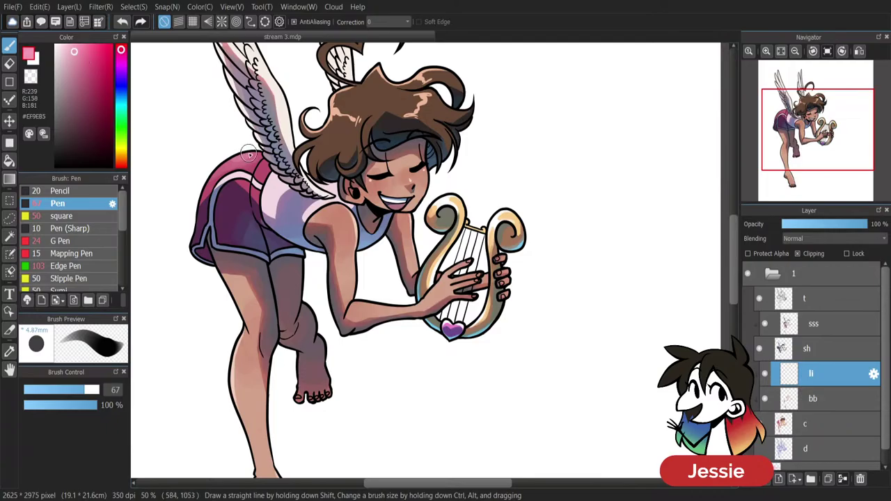
pyautogui.keyDown('alt'); pyautogui.click(252, 159); pyautogui.keyUp('alt')
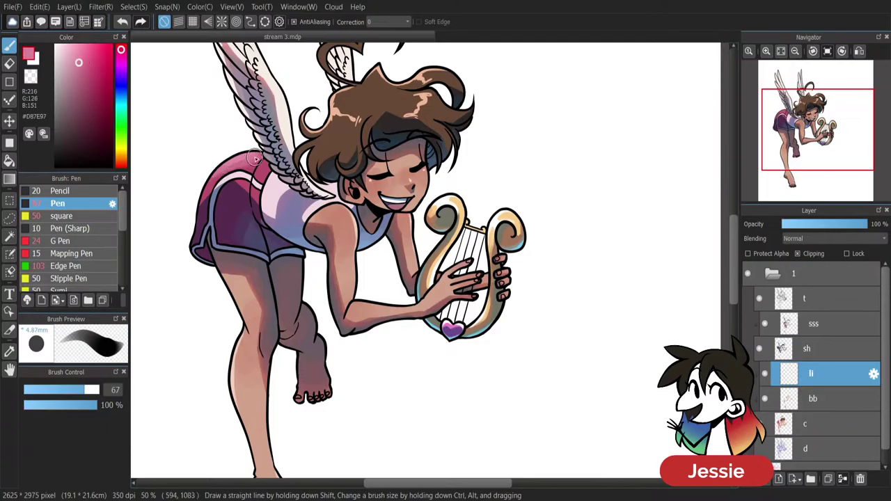
pyautogui.hotkey('ctrl', '-')
pyautogui.hotkey('ctrl', '-')
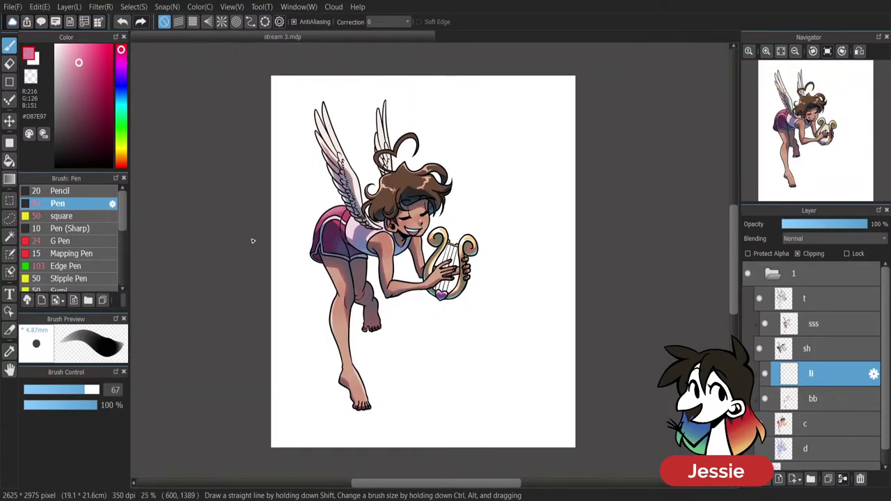
pyautogui.hotkey('ctrl', '+')
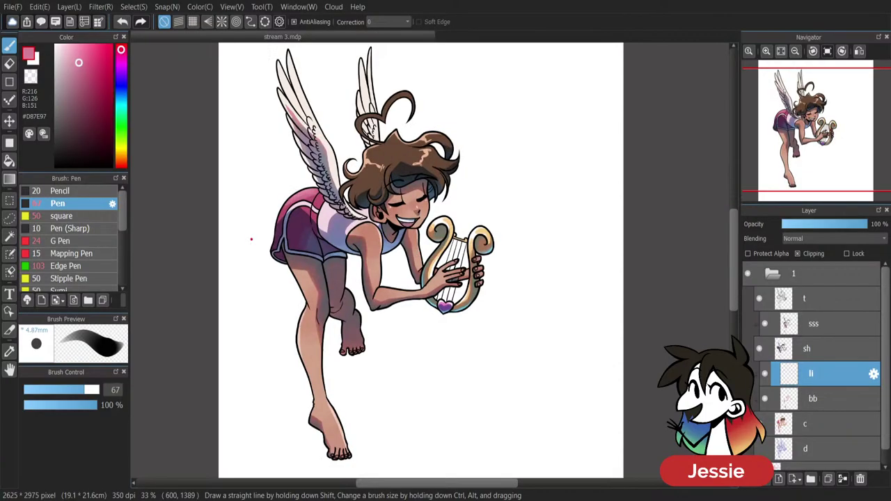
pyautogui.keyDown('alt'); pyautogui.click(521, 144); pyautogui.keyUp('alt')
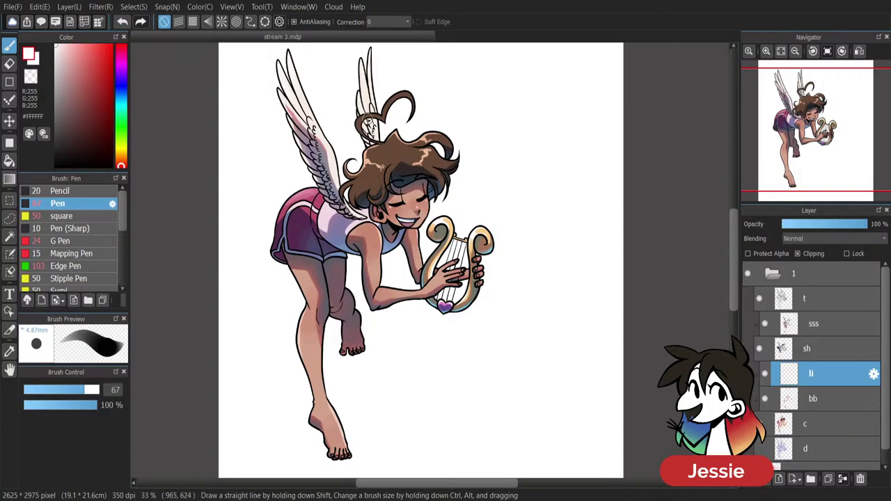
pyautogui.hotkey('ctrl', '-')
pyautogui.hotkey('ctrl', '+')
# Protect the alpha of line layer t and recolour the outlines of the upper hair and heart-shaped curl with sampled brown #674938.
pyautogui.click(833, 301)
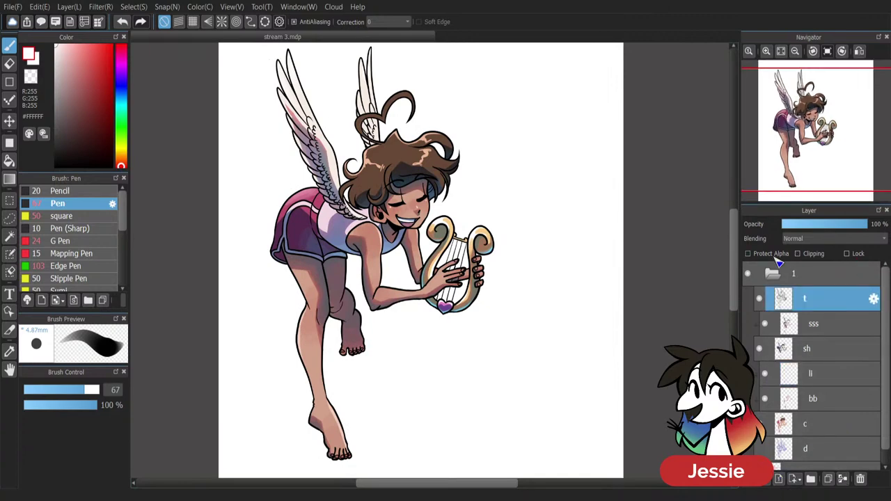
pyautogui.click(774, 255)
pyautogui.hotkey('ctrl', '+')
pyautogui.moveTo(735, 236); pyautogui.dragTo(737, 214)
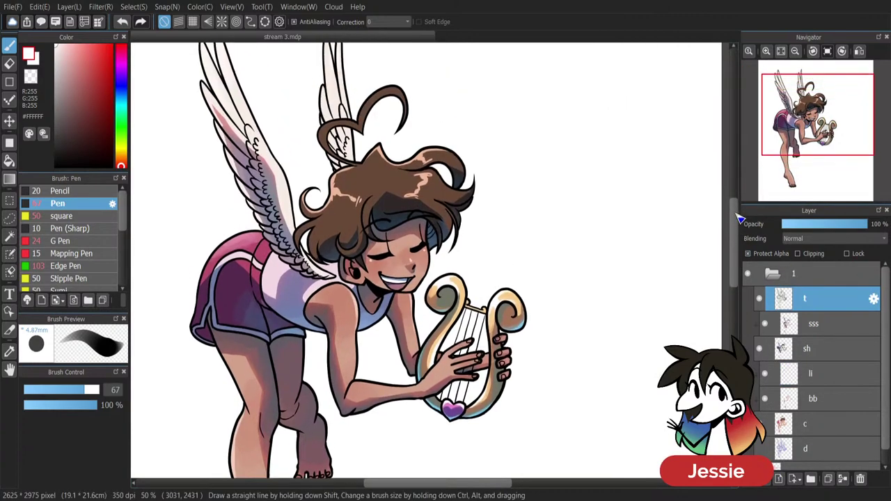
pyautogui.hotkey('ctrl', '+')
pyautogui.keyDown('alt'); pyautogui.click(417, 103); pyautogui.keyUp('alt')
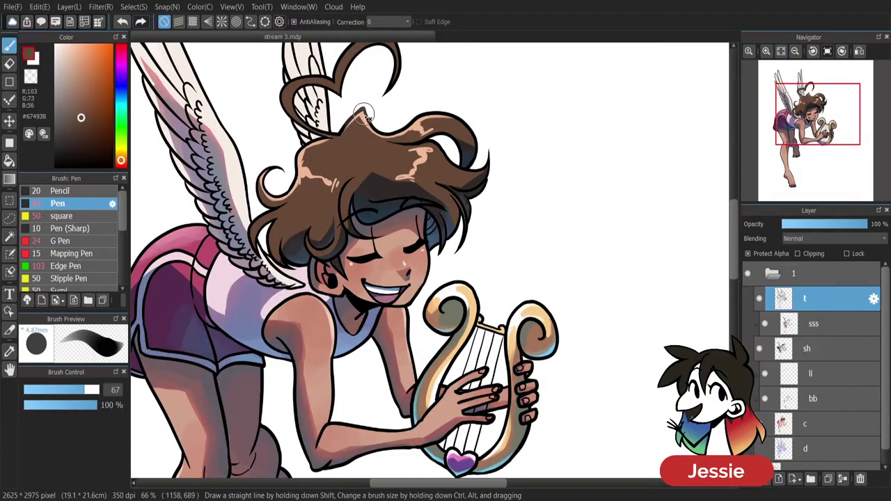
pyautogui.moveTo(423, 113)
pyautogui.mouseDown()
pyautogui.moveTo(479, 141)
pyautogui.moveTo(467, 119)
pyautogui.moveTo(513, 183)
pyautogui.moveTo(470, 176)
pyautogui.mouseUp()
pyautogui.moveTo(735, 217); pyautogui.dragTo(738, 206)
pyautogui.moveTo(336, 128); pyautogui.dragTo(382, 101)
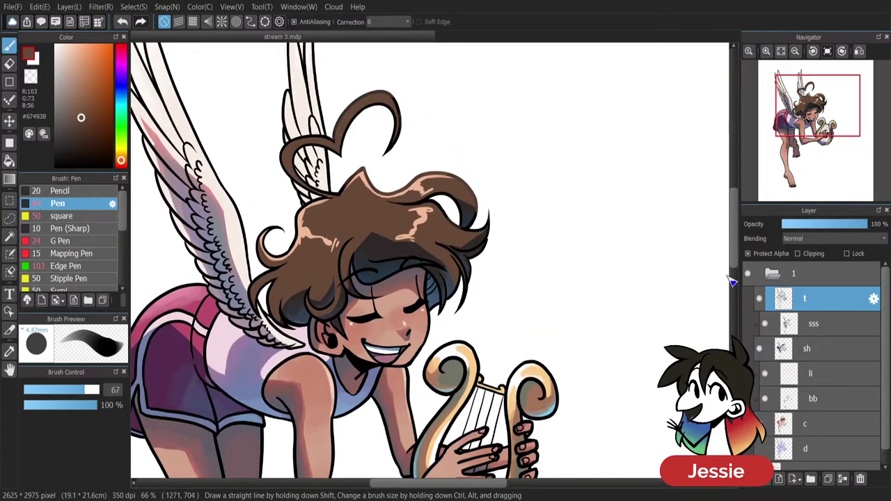
# Recolour the outline of the small curl at the back of the head with brown #674938.
pyautogui.scroll(3, 666, 280)
pyautogui.moveTo(484, 483); pyautogui.dragTo(467, 483)
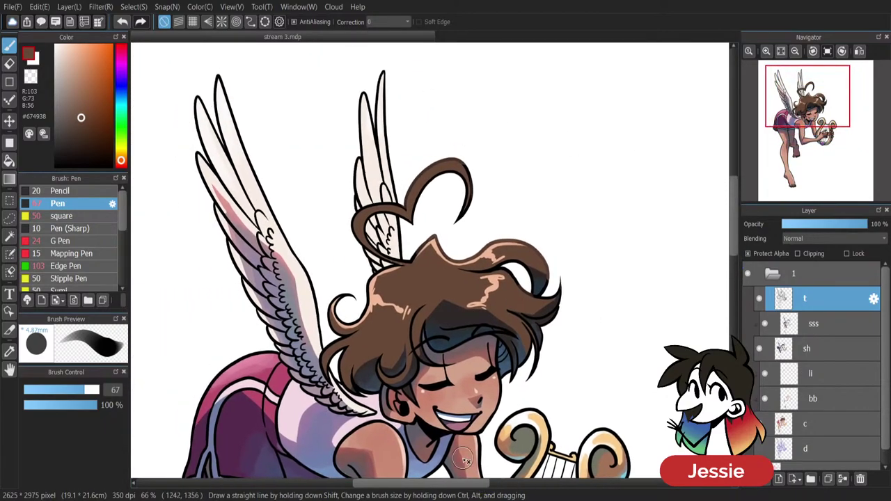
pyautogui.moveTo(341, 316)
pyautogui.mouseDown()
pyautogui.moveTo(345, 297)
pyautogui.moveTo(354, 312)
pyautogui.mouseUp()
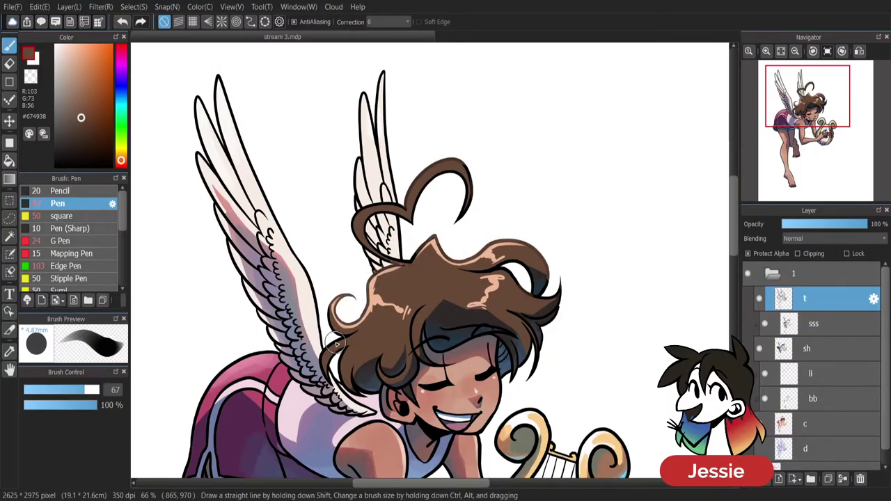
# Recolour the outlines of the front wing's uppermost feathers with light tan #DFB582.
pyautogui.scroll(1, 731, 235)
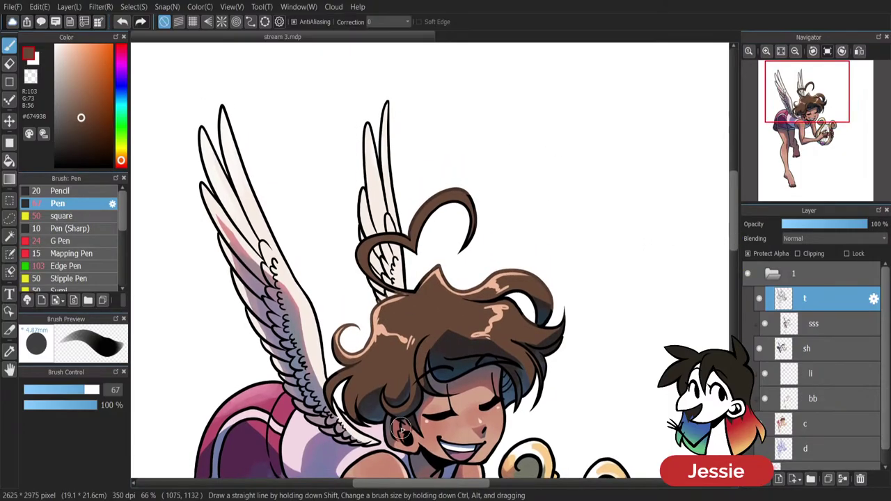
pyautogui.keyDown('alt'); pyautogui.click(234, 168); pyautogui.keyUp('alt')
pyautogui.click(78, 59)
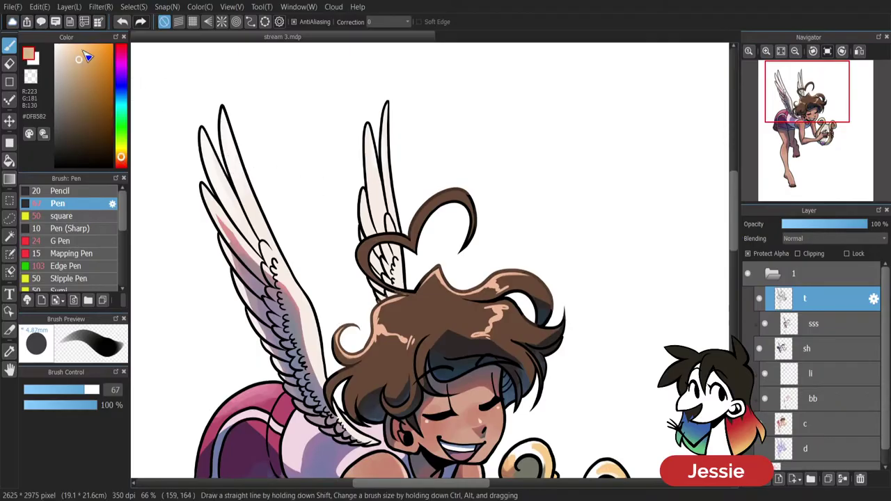
pyautogui.moveTo(222, 106); pyautogui.dragTo(232, 174)
pyautogui.moveTo(223, 125)
pyautogui.mouseDown()
pyautogui.moveTo(237, 198)
pyautogui.moveTo(219, 205)
pyautogui.mouseUp()
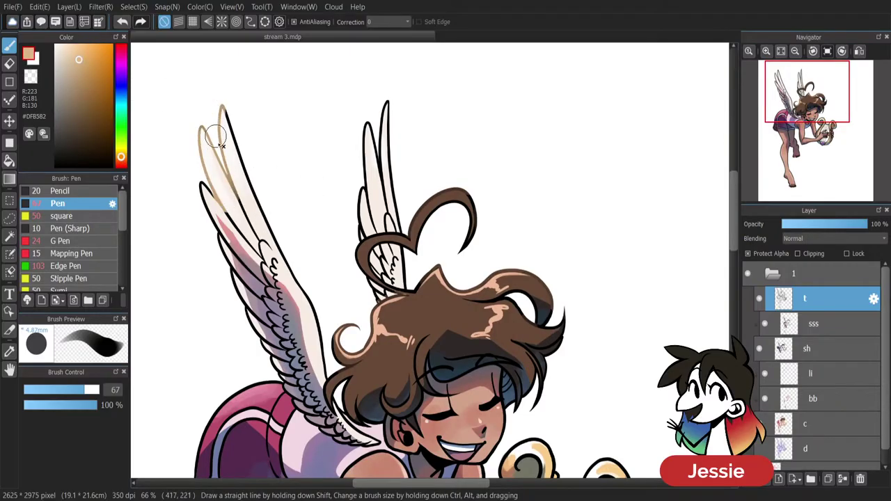
pyautogui.moveTo(214, 137); pyautogui.dragTo(228, 207)
pyautogui.moveTo(224, 110)
pyautogui.mouseDown()
pyautogui.moveTo(277, 231)
pyautogui.moveTo(259, 209)
pyautogui.mouseUp()
pyautogui.moveTo(238, 152); pyautogui.dragTo(291, 254)
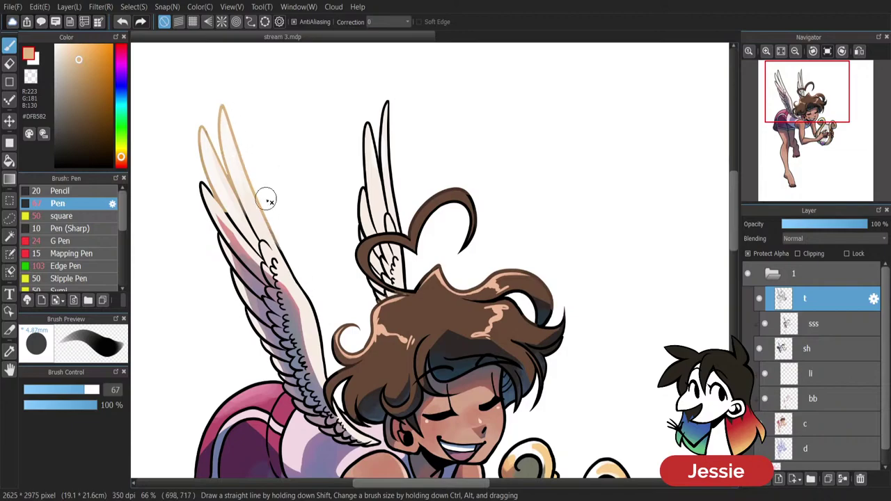
# Recolour the front wing's inner edge, middle feather and upper scallops down towards the body, using sampled #A4855F and darker #786246.
pyautogui.keyDown('alt'); pyautogui.click(272, 229); pyautogui.keyUp('alt')
pyautogui.moveTo(230, 169); pyautogui.dragTo(295, 277)
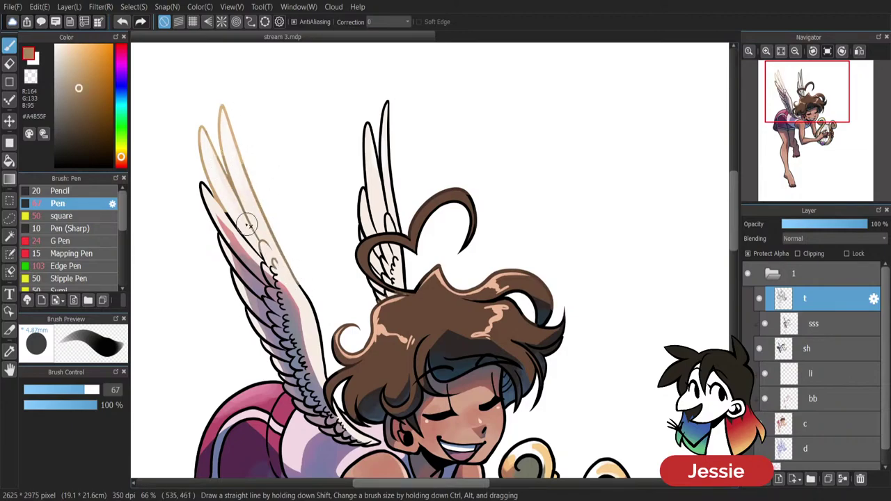
pyautogui.moveTo(206, 192); pyautogui.dragTo(211, 224)
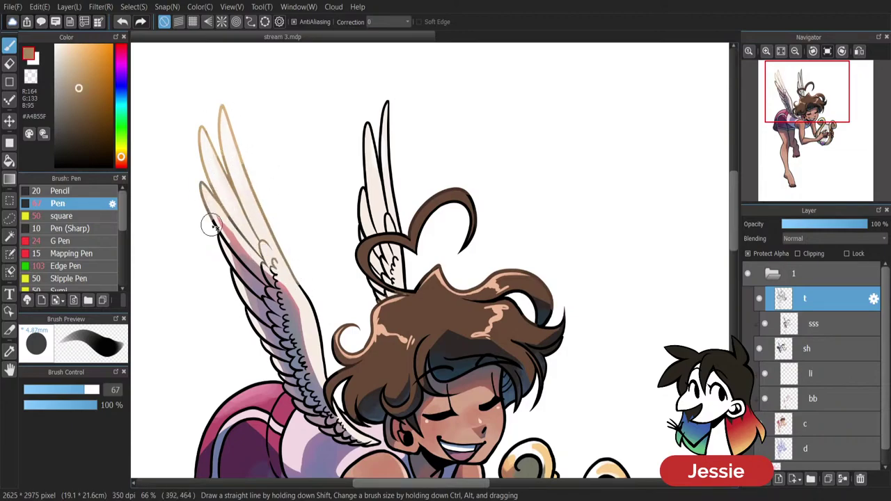
pyautogui.moveTo(217, 136)
pyautogui.mouseDown()
pyautogui.moveTo(234, 187)
pyautogui.moveTo(243, 170)
pyautogui.mouseUp()
pyautogui.moveTo(262, 209); pyautogui.dragTo(311, 305)
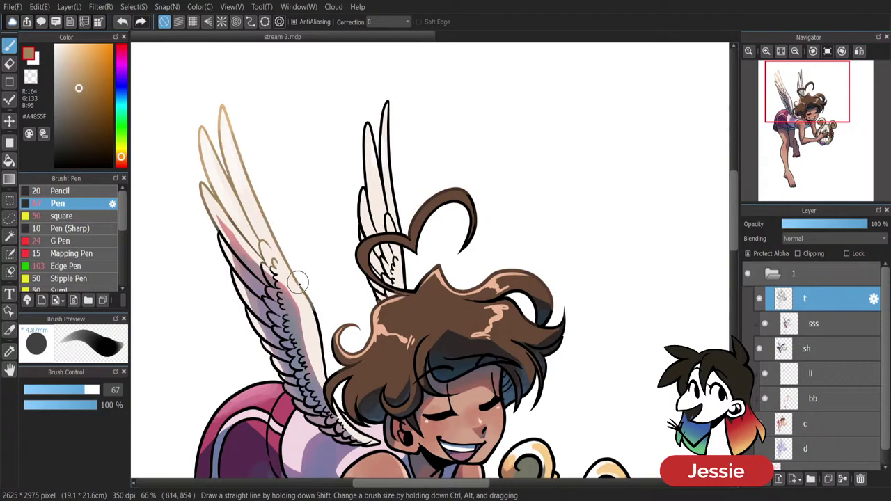
pyautogui.moveTo(228, 209)
pyautogui.mouseDown()
pyautogui.moveTo(318, 312)
pyautogui.moveTo(324, 356)
pyautogui.mouseUp()
pyautogui.click(78, 110)
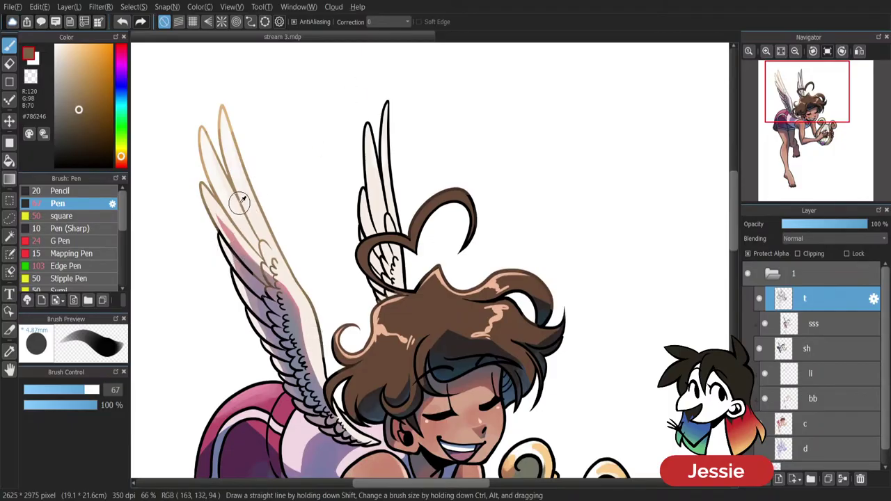
# Soften the outer outlines of the front wing's lower feathers with #CFBBA5 and #918374, and touch up the inner feather lines in black #000000.
pyautogui.keyDown('alt'); pyautogui.click(231, 209); pyautogui.keyUp('alt')
pyautogui.moveTo(215, 235); pyautogui.dragTo(251, 324)
pyautogui.moveTo(233, 278); pyautogui.dragTo(268, 351)
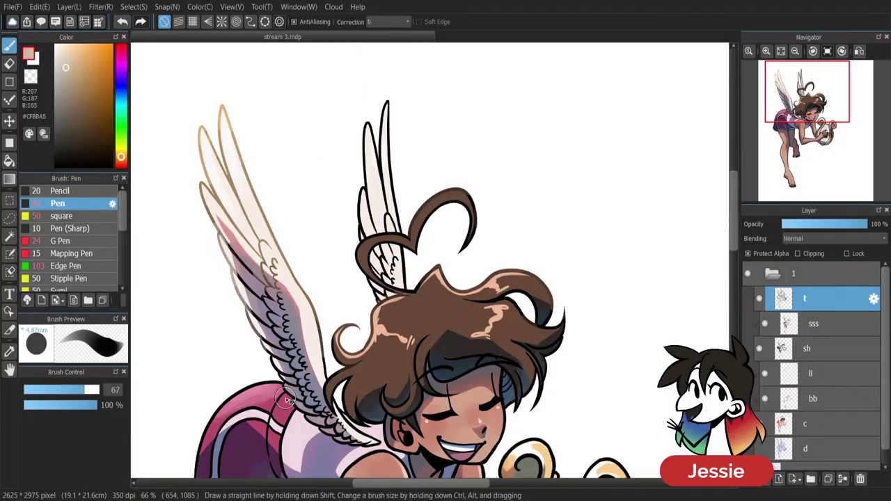
pyautogui.keyDown('alt'); pyautogui.click(227, 240); pyautogui.keyUp('alt')
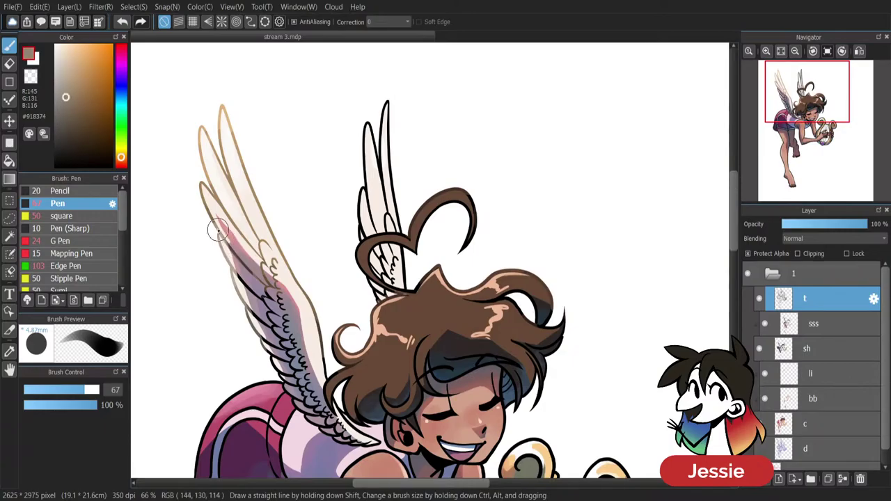
pyautogui.keyDown('alt'); pyautogui.click(269, 303); pyautogui.keyUp('alt')
pyautogui.moveTo(273, 308); pyautogui.dragTo(239, 267)
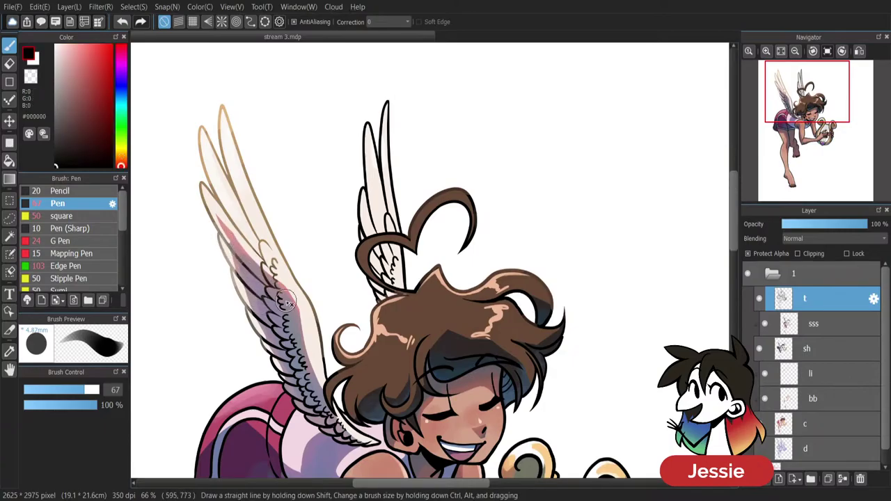
# Recolour the back wing's feather outlines in tan, continuing down to the hair with sampled #C7A173.
pyautogui.hotkey('ctrl', '-')
pyautogui.hotkey('ctrl', '-')
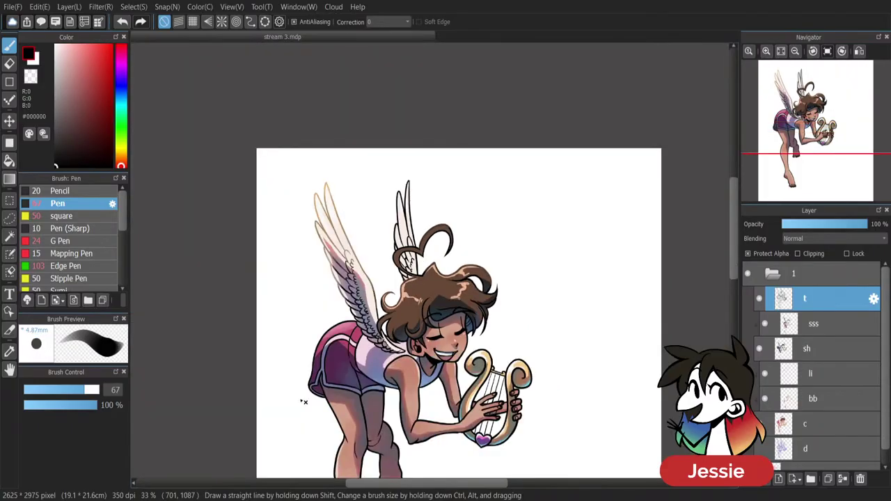
pyautogui.hotkey('ctrl', '+')
pyautogui.moveTo(391, 141)
pyautogui.mouseDown()
pyautogui.moveTo(383, 216)
pyautogui.moveTo(387, 224)
pyautogui.moveTo(397, 210)
pyautogui.moveTo(399, 230)
pyautogui.mouseUp()
pyautogui.moveTo(398, 174); pyautogui.dragTo(398, 163)
pyautogui.moveTo(387, 230); pyautogui.dragTo(378, 241)
pyautogui.keyDown('alt'); pyautogui.click(403, 232); pyautogui.keyUp('alt')
pyautogui.moveTo(408, 265)
pyautogui.mouseDown()
pyautogui.moveTo(401, 253)
pyautogui.moveTo(404, 269)
pyautogui.mouseUp()
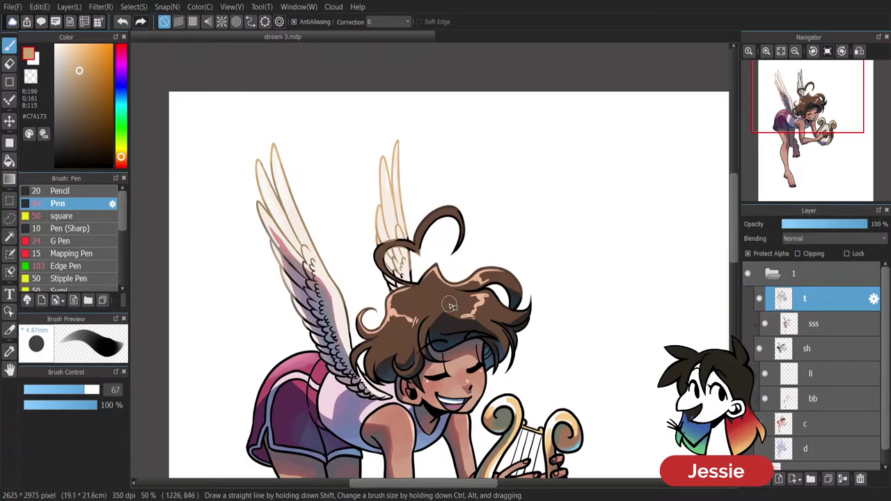
pyautogui.hotkey('ctrl', '+')
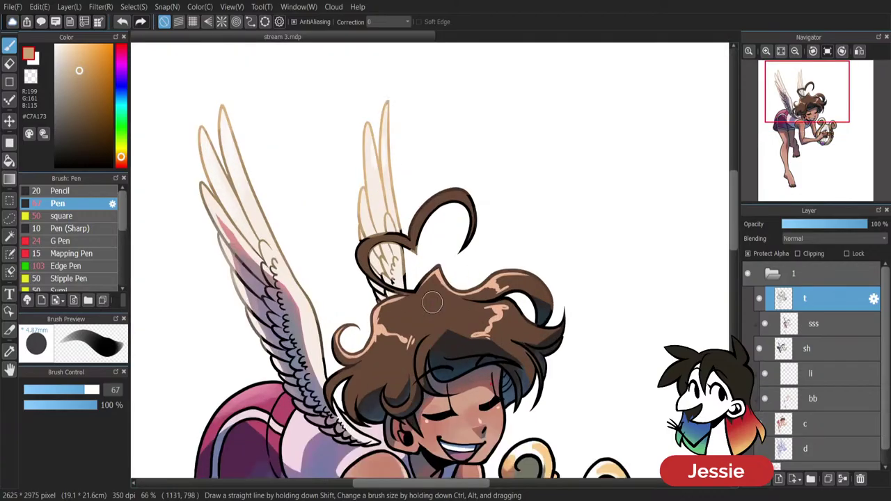
# Touch up the back wing's feather lines around the heart-shaped curl at brush size 22, using sampled black #000000 and tan #AE8D65.
pyautogui.keyDown('alt'); pyautogui.click(492, 401); pyautogui.keyUp('alt')
pyautogui.moveTo(68, 391); pyautogui.dragTo(57, 389)
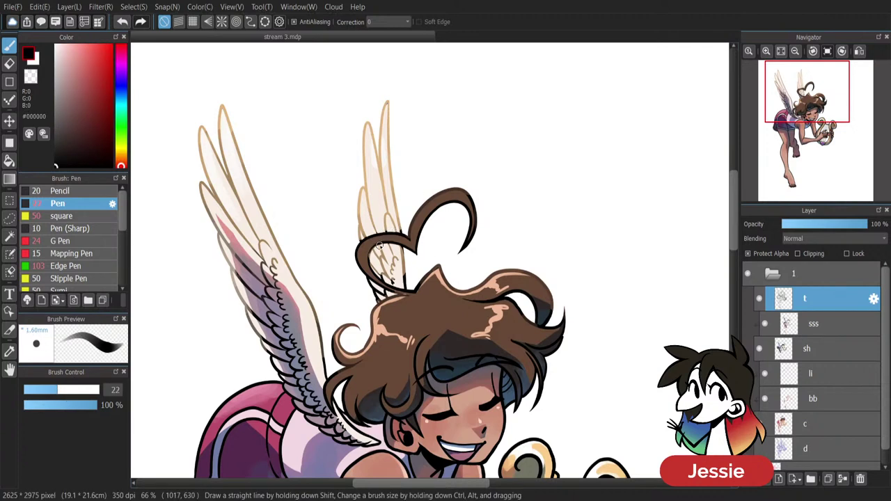
pyautogui.keyDown('alt'); pyautogui.click(401, 249); pyautogui.keyUp('alt')
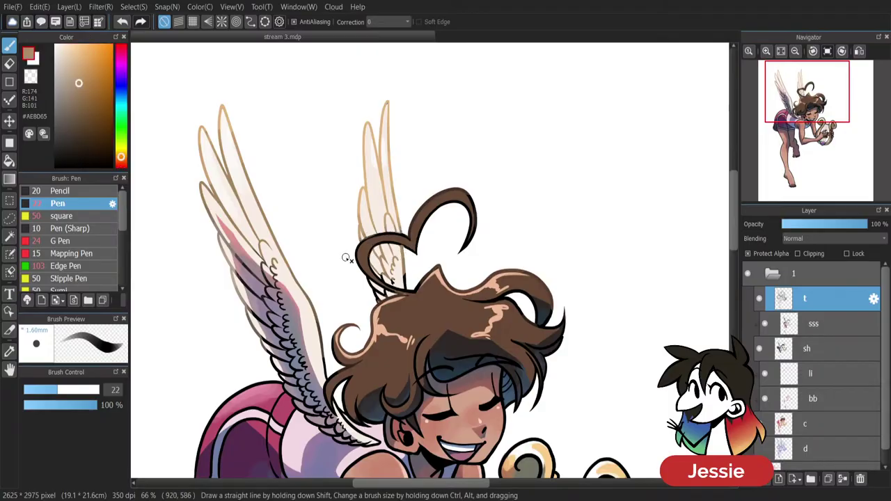
pyautogui.hotkey('ctrl', '-')
pyautogui.hotkey('ctrl', '-')
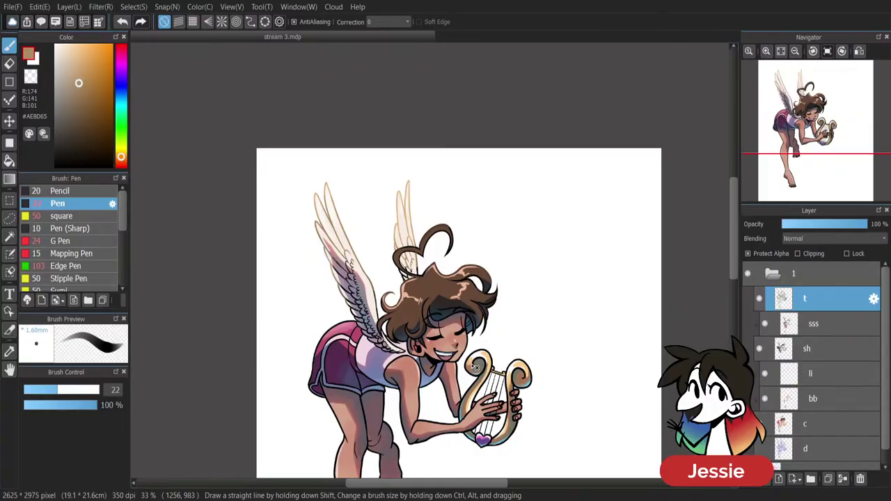
# Recolour the outlines of the shorts at brush size 37 with deep pink #98304D, based on the sampled fabric colour.
pyautogui.moveTo(737, 239); pyautogui.dragTo(735, 251)
pyautogui.hotkey('ctrl', '+')
pyautogui.keyDown('alt'); pyautogui.click(315, 314); pyautogui.keyUp('alt')
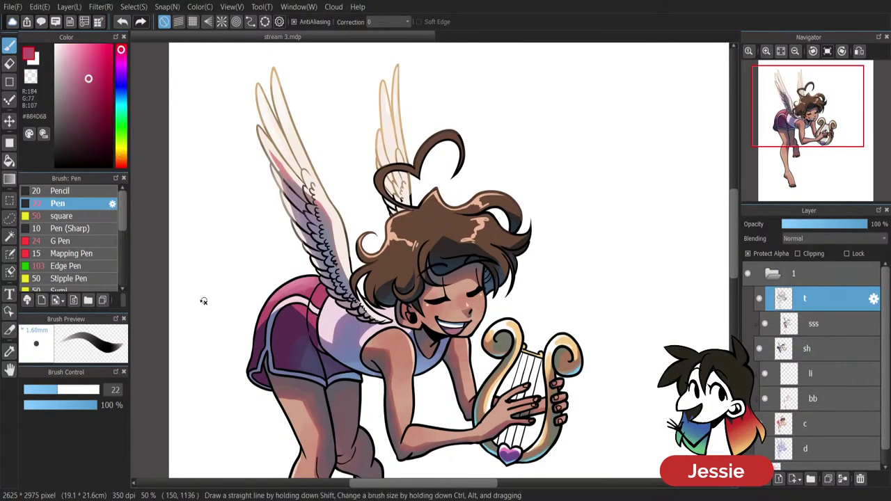
pyautogui.click(75, 392)
pyautogui.moveTo(72, 393); pyautogui.dragTo(73, 393)
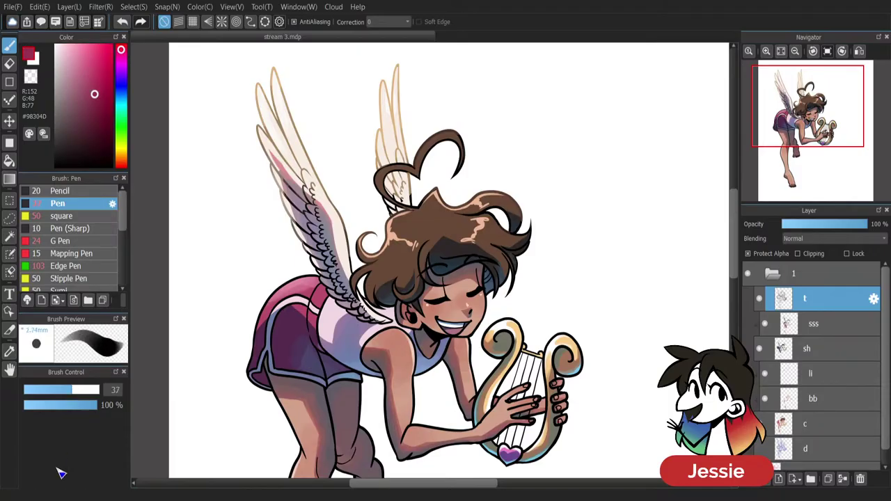
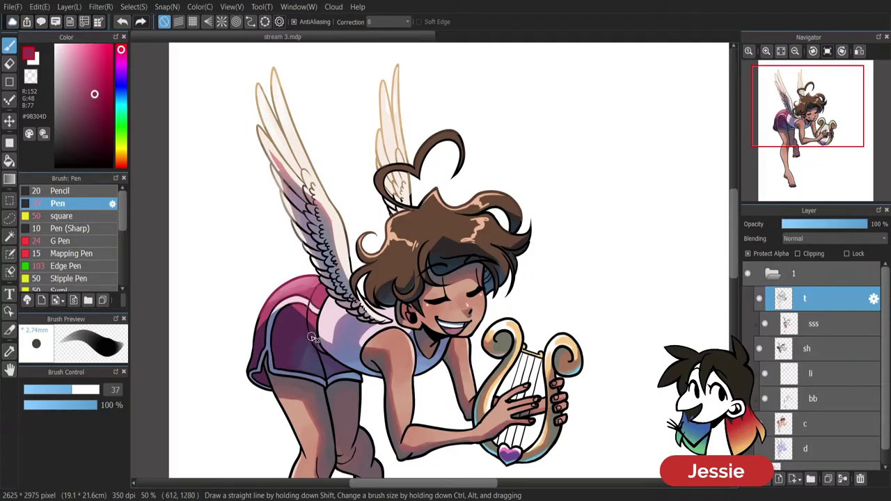
# Recolour the outlines of the standing leg down to the foot with muted reddish brown #9A6060.
pyautogui.moveTo(737, 226); pyautogui.dragTo(735, 257)
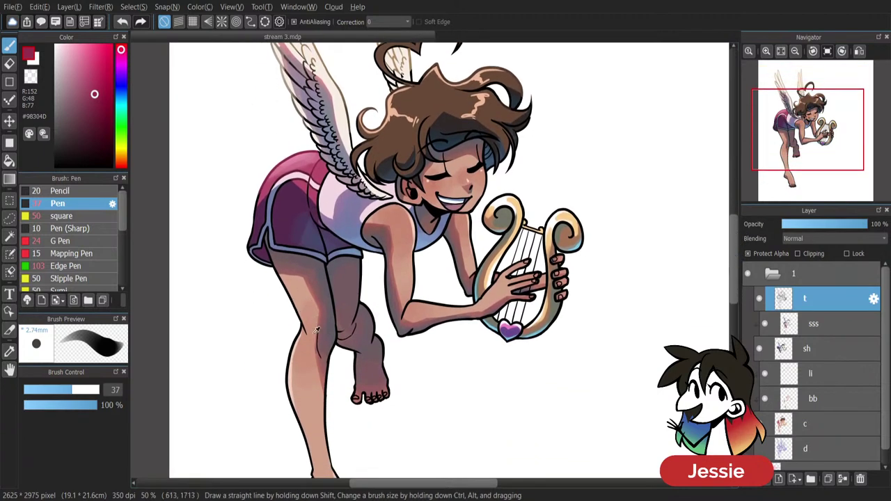
pyautogui.keyDown('alt'); pyautogui.click(289, 281); pyautogui.keyUp('alt')
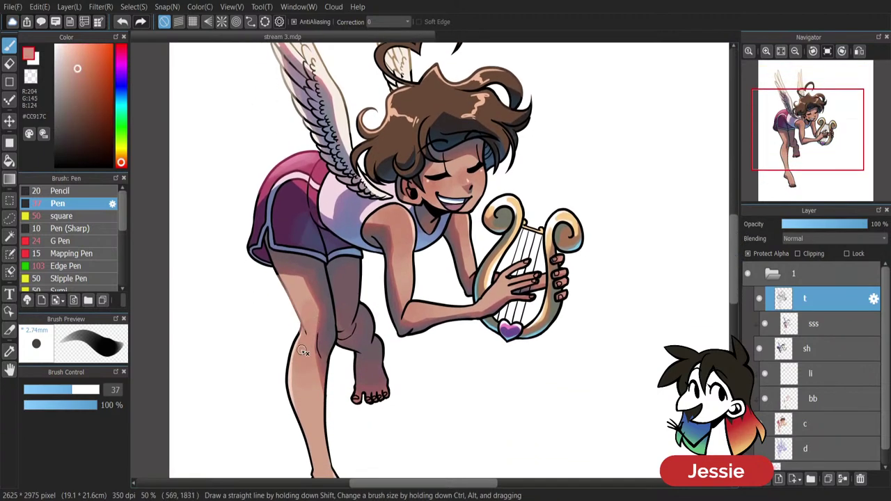
pyautogui.keyDown('alt'); pyautogui.click(294, 289); pyautogui.keyUp('alt')
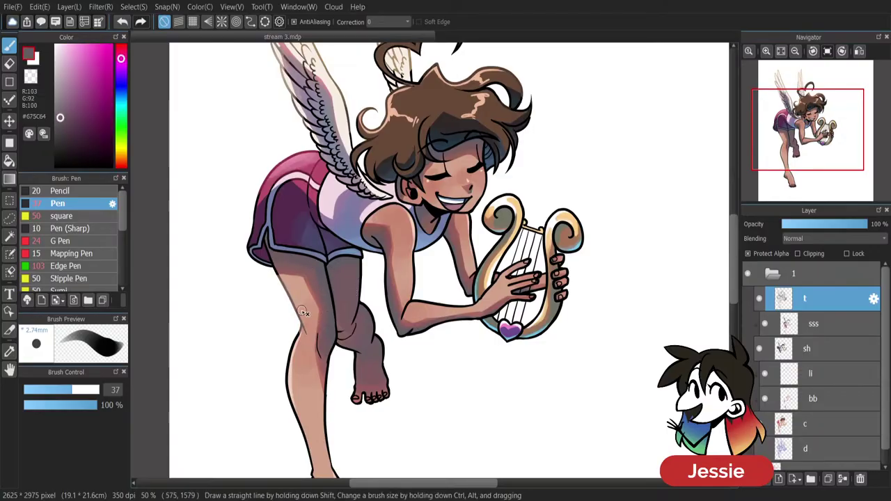
pyautogui.keyDown('alt'); pyautogui.click(318, 293); pyautogui.keyUp('alt')
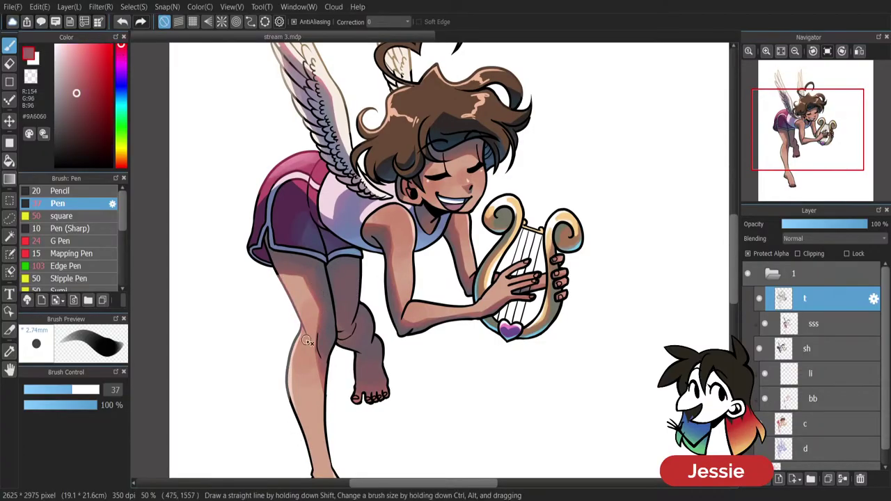
pyautogui.moveTo(293, 350)
pyautogui.mouseDown()
pyautogui.moveTo(304, 444)
pyautogui.moveTo(322, 474)
pyautogui.mouseUp()
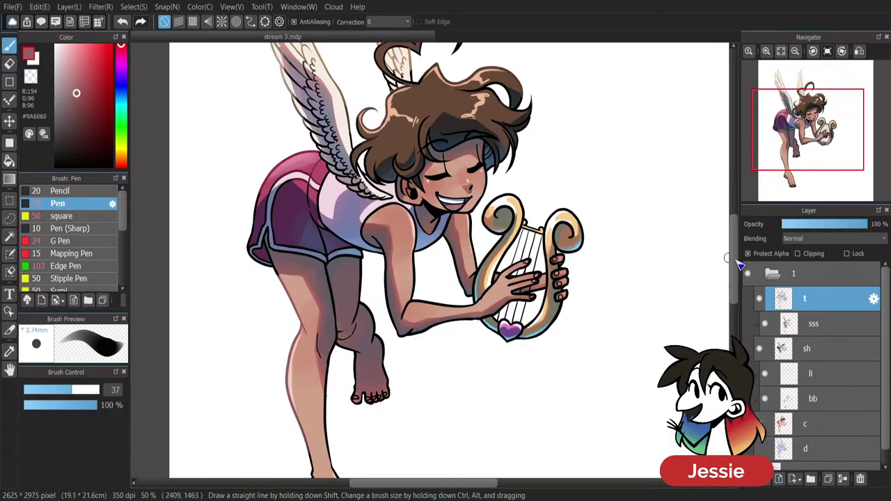
pyautogui.scroll(-3, 739, 265)
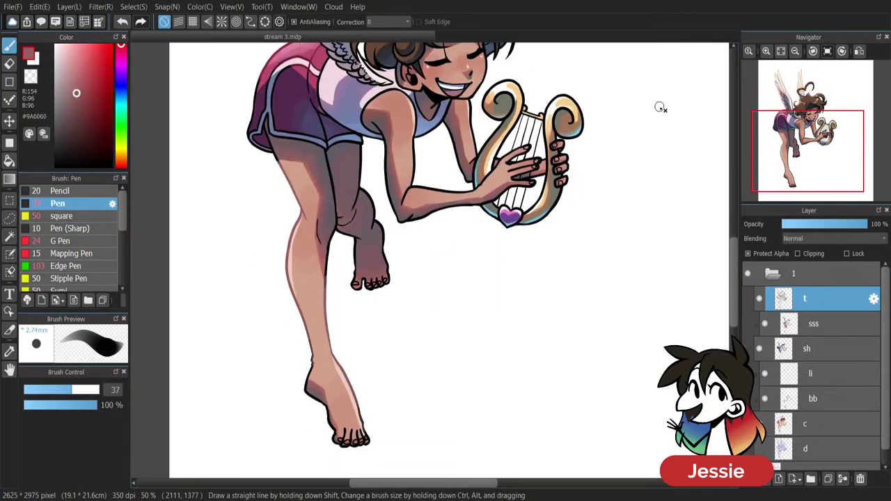
# Recolour the outlines of the arms, hands and fingers holding the lyre with the same #9A6060.
pyautogui.scroll(1, 661, 105)
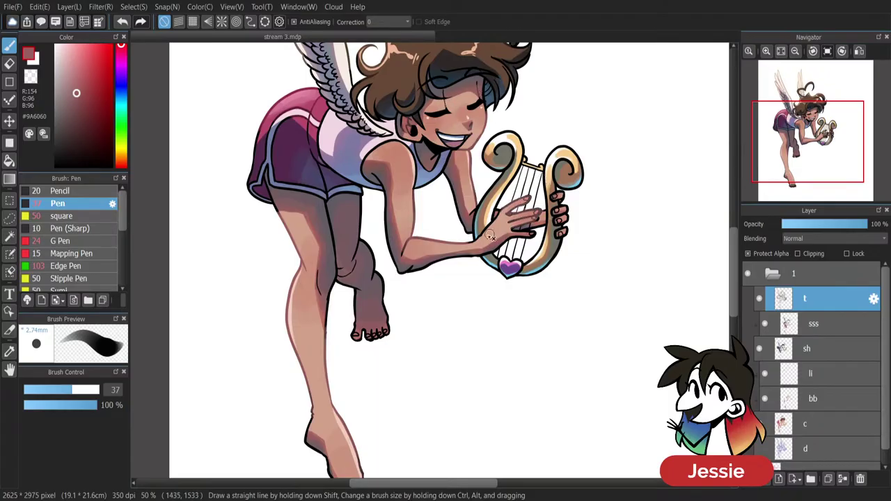
pyautogui.moveTo(561, 192); pyautogui.dragTo(567, 235)
pyautogui.scroll(-2, 589, 339)
pyautogui.scroll(1, 588, 338)
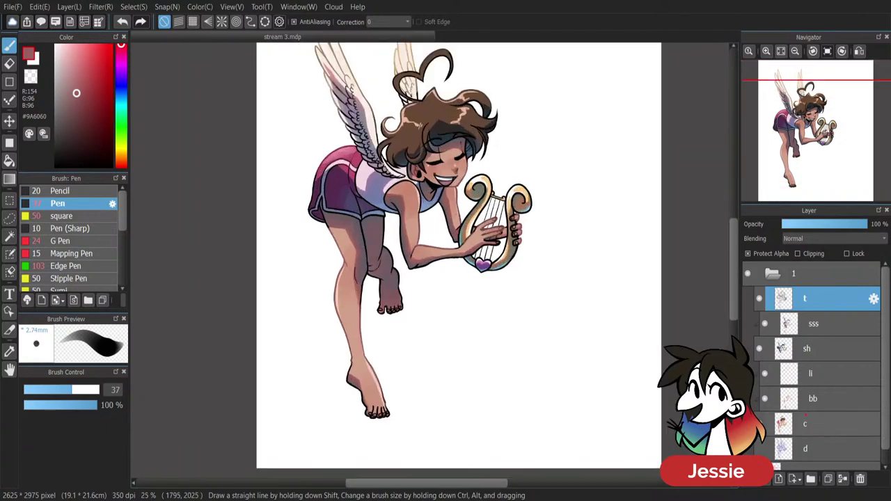
# Recolour the lyre's outer outlines around the two scrolls with warm brown #A37358.
pyautogui.hotkey('ctrl', '+')
pyautogui.keyDown('alt'); pyautogui.click(499, 193); pyautogui.keyUp('alt')
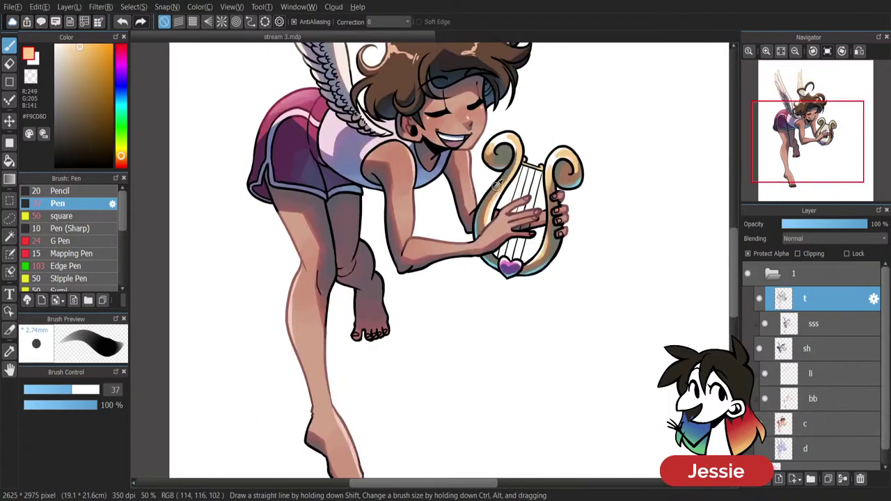
pyautogui.keyDown('alt'); pyautogui.click(515, 134); pyautogui.keyUp('alt')
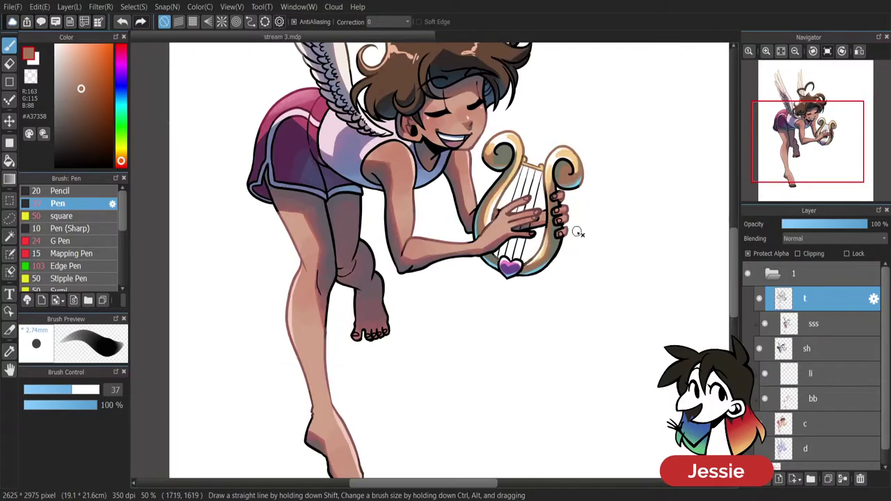
pyautogui.scroll(-1, 577, 232)
pyautogui.scroll(2, 588, 397)
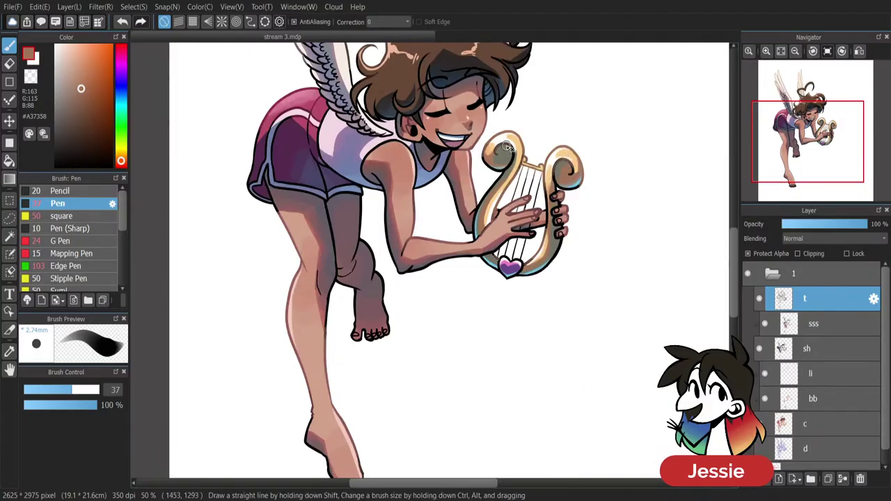
# Refine the lyre's scroll and frame lines with browns #5A4031, #75533F and #886049, touching up in black #000000.
pyautogui.keyDown('alt'); pyautogui.click(511, 162); pyautogui.keyUp('alt')
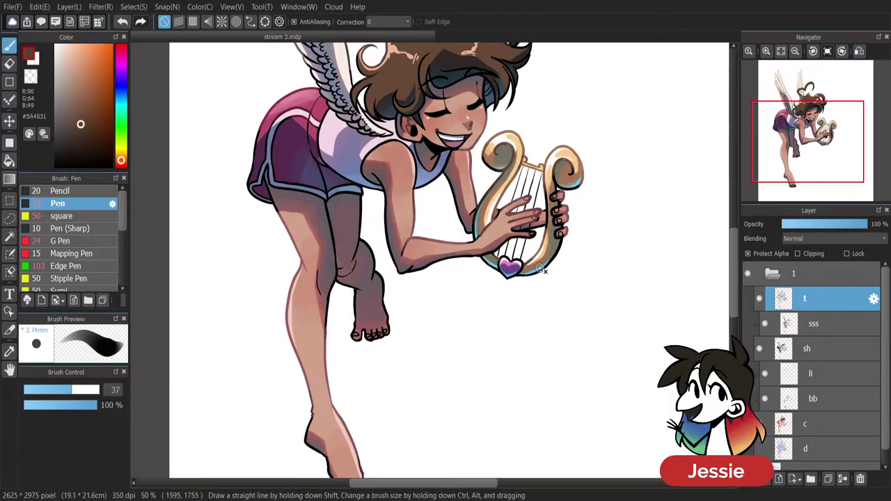
pyautogui.keyDown('alt'); pyautogui.click(572, 162); pyautogui.keyUp('alt')
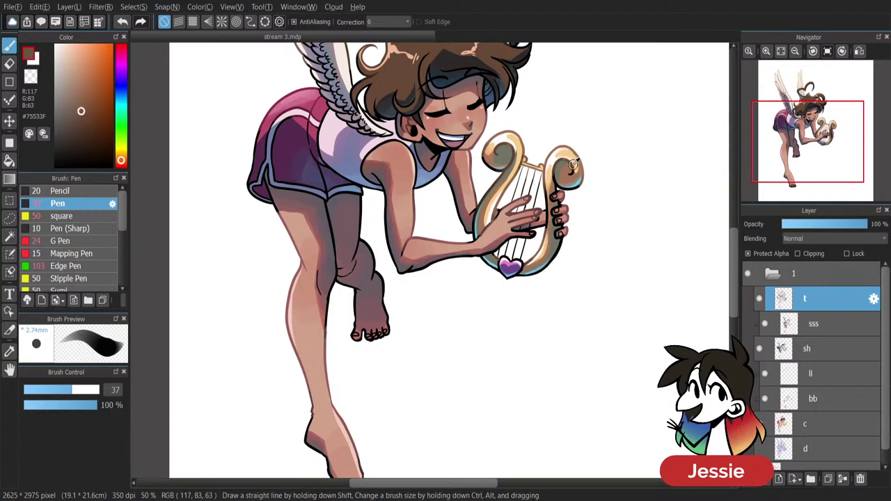
pyautogui.keyDown('alt'); pyautogui.click(568, 174); pyautogui.keyUp('alt')
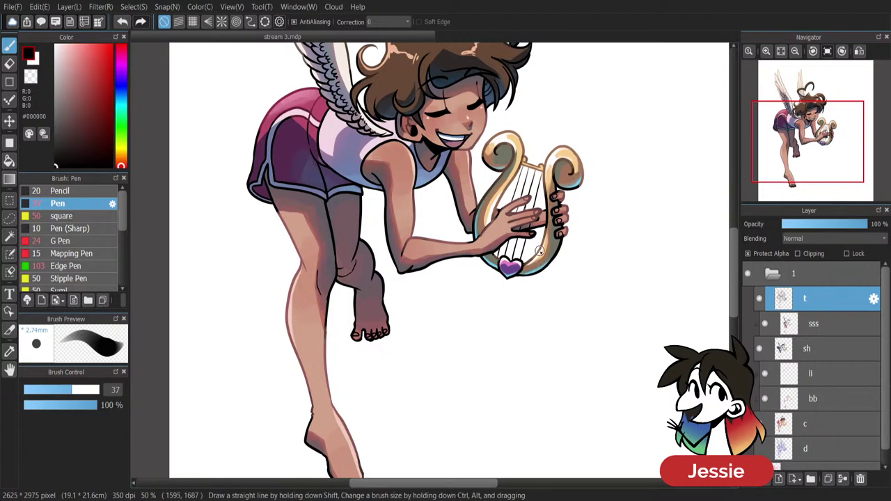
pyautogui.keyDown('alt'); pyautogui.click(511, 145); pyautogui.keyUp('alt')
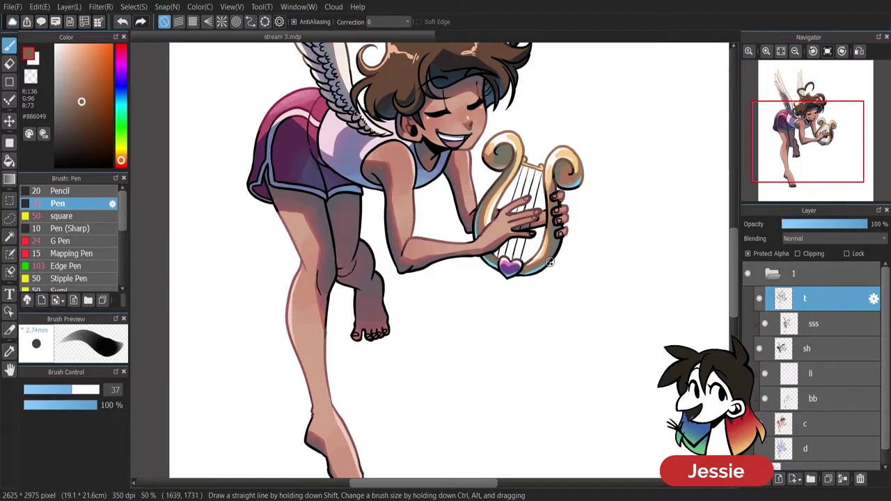
pyautogui.hotkey('ctrl', '-')
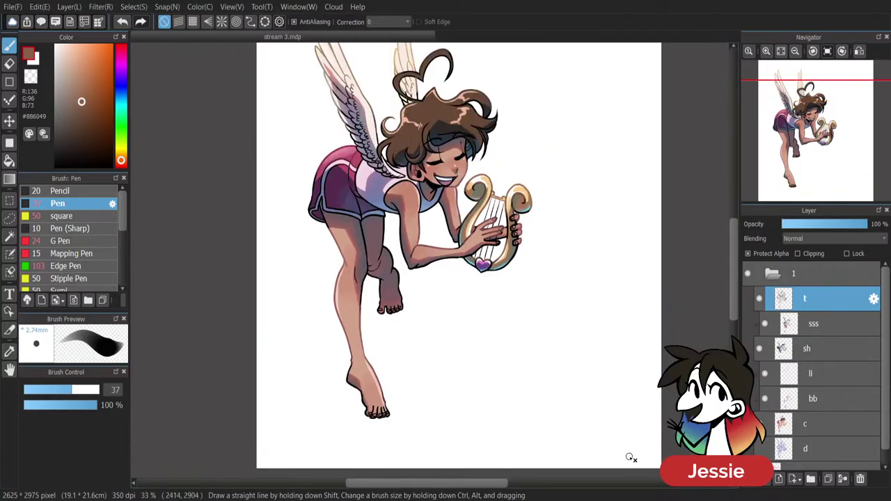
pyautogui.scroll(3, 736, 236)
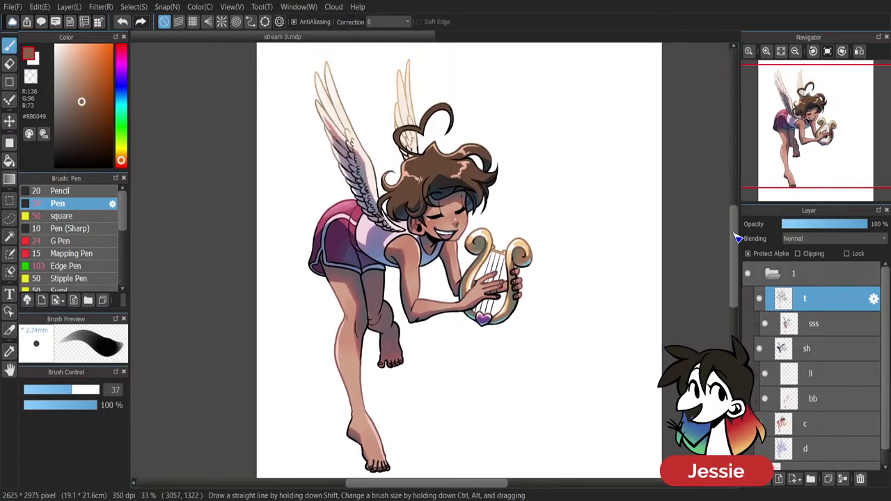
# Recolour the tank top's outlines along the neckline and lower edge with blue #3A6297, and check the whole figure.
pyautogui.hotkey('ctrl', '+')
pyautogui.hotkey('ctrl', '+')
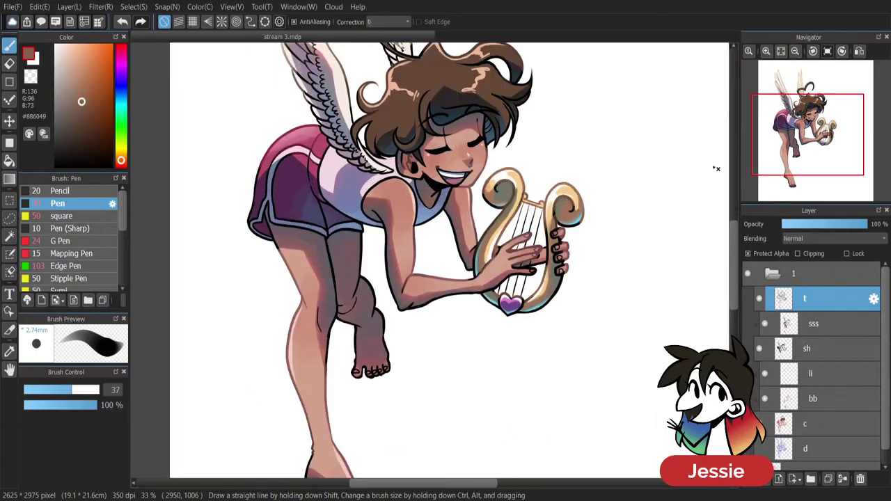
pyautogui.keyDown('alt'); pyautogui.click(416, 213); pyautogui.keyUp('alt')
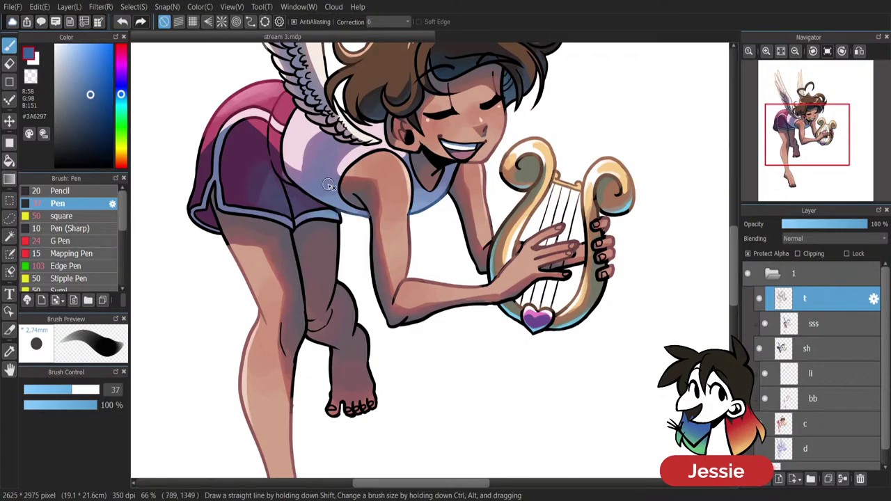
pyautogui.scroll(-2, 329, 185)
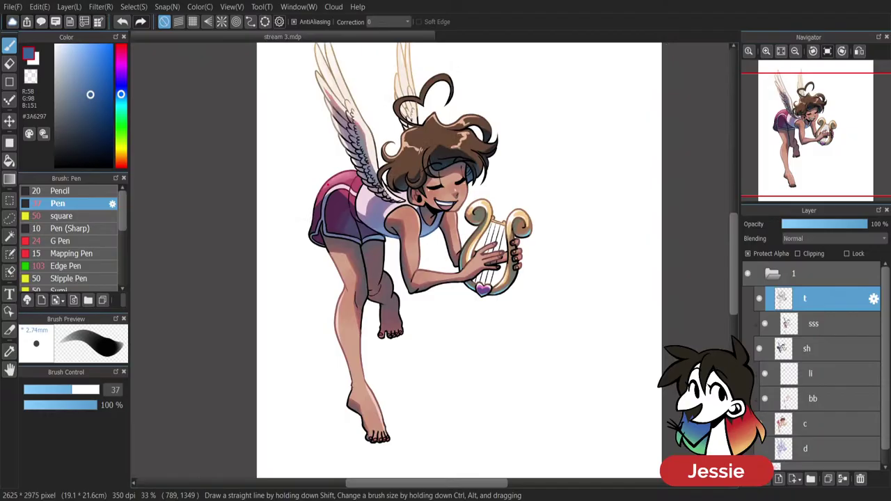
pyautogui.scroll(-1, 328, 185)
pyautogui.scroll(-1, 715, 239)
pyautogui.scroll(1, 714, 239)
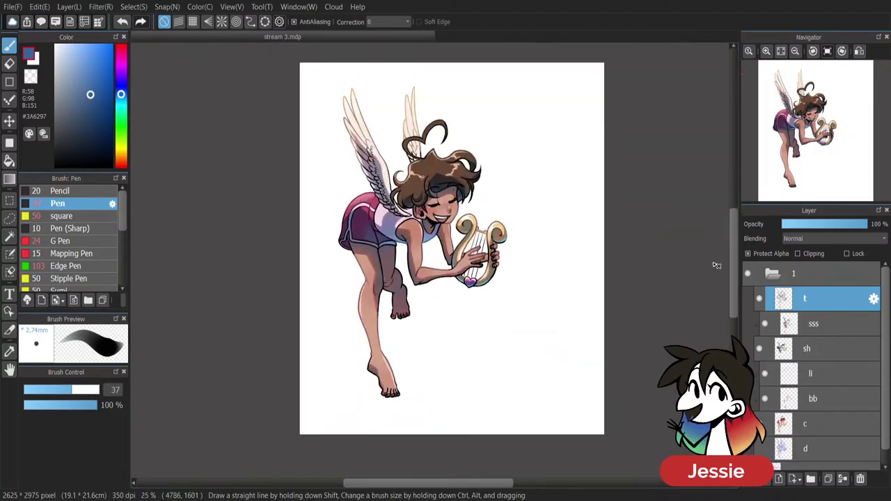
pyautogui.scroll(6, 736, 261)
pyautogui.scroll(1, 727, 285)
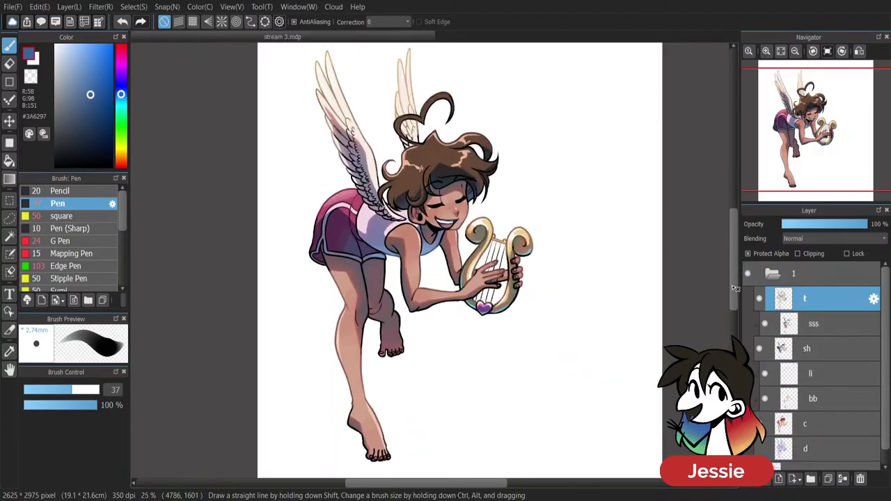
# Collapse layer folder 1, paste a flattened copy of the artwork as a new layer above it, and show only that copy.
pyautogui.moveTo(501, 485); pyautogui.dragTo(510, 483)
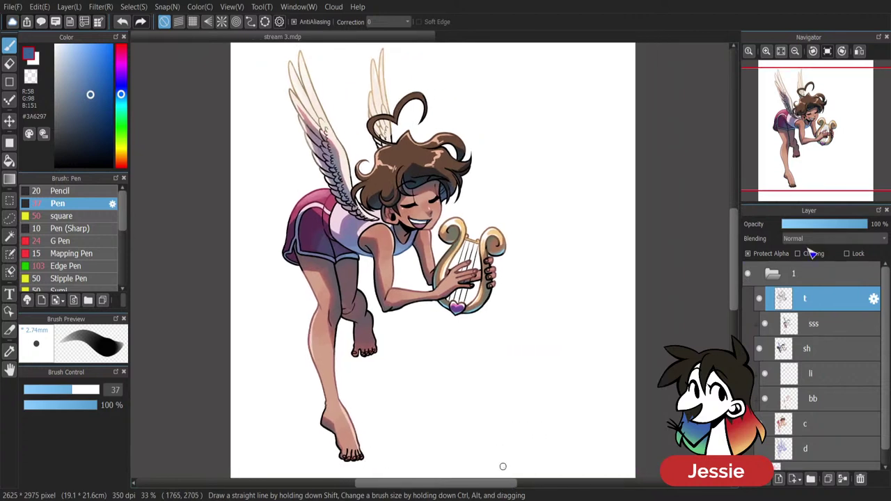
pyautogui.click(775, 273)
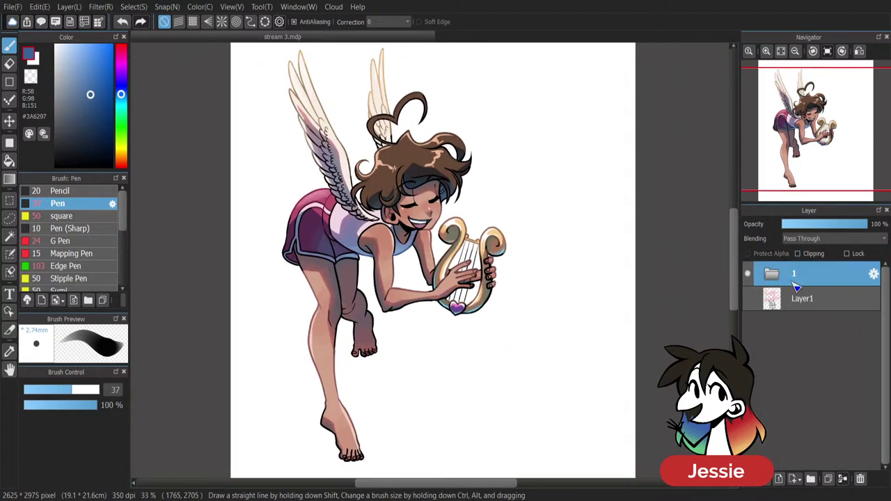
pyautogui.hotkey('ctrl', 'v')
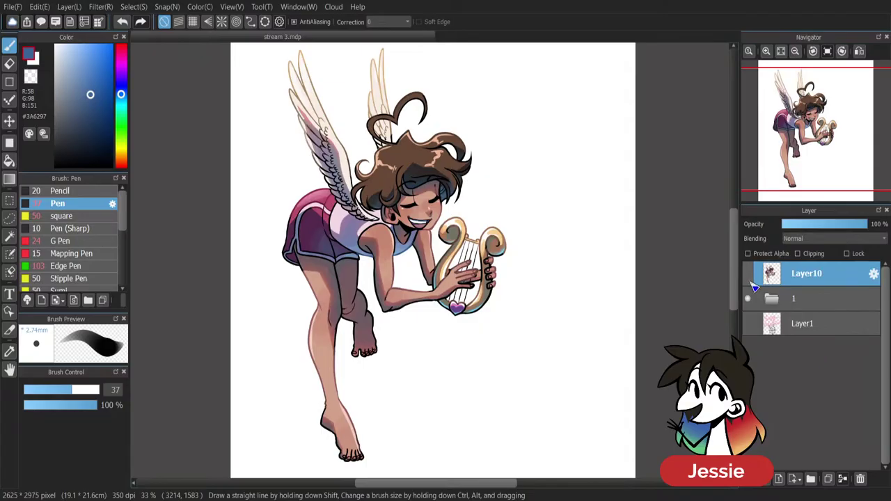
pyautogui.click(749, 305)
pyautogui.click(747, 282)
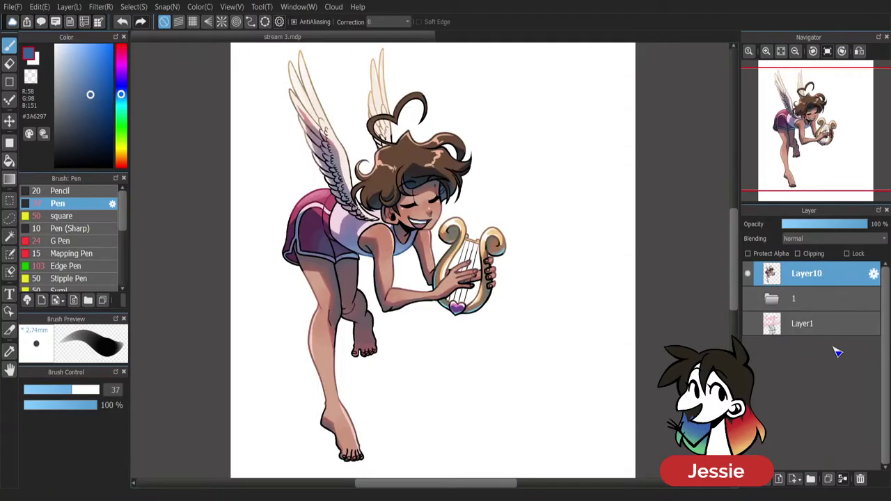
# Rename the flattened copy MERGE and add a layer named FADE clipped to it, with light blue #86B1EC as the paint colour.
pyautogui.click(753, 482)
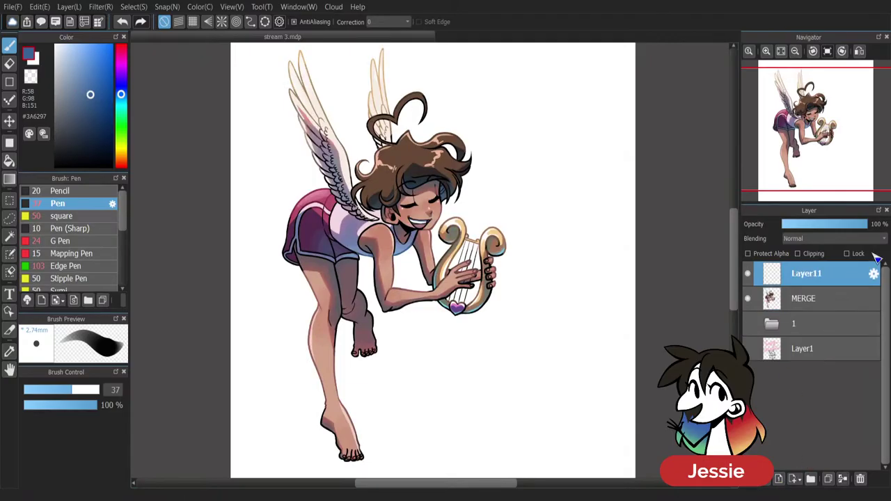
pyautogui.click(806, 255)
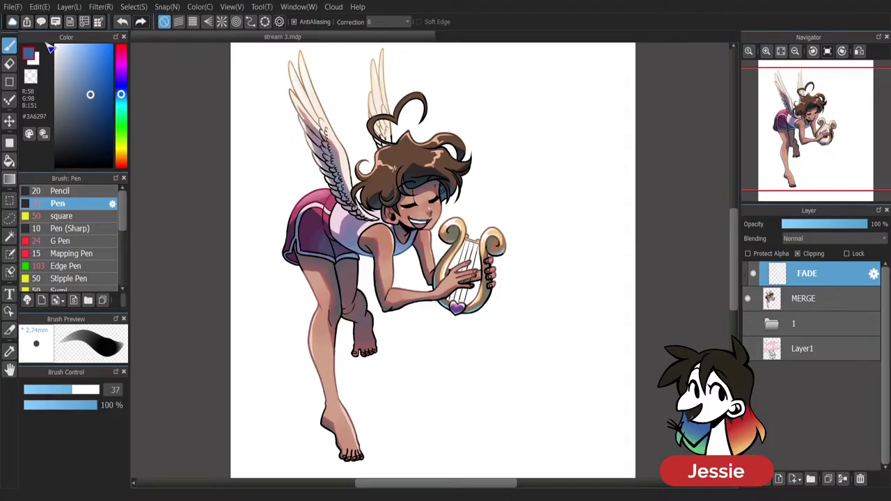
pyautogui.click(80, 55)
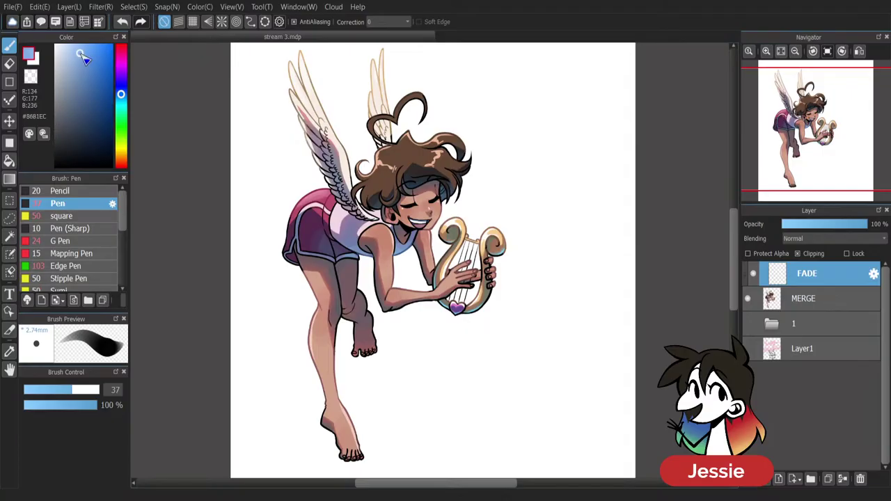
# Set the Pen to size 115 and the paint colour to light blue #BCD1ED, then test it over the back foot and undo the strokes.
pyautogui.moveTo(83, 398); pyautogui.dragTo(97, 394)
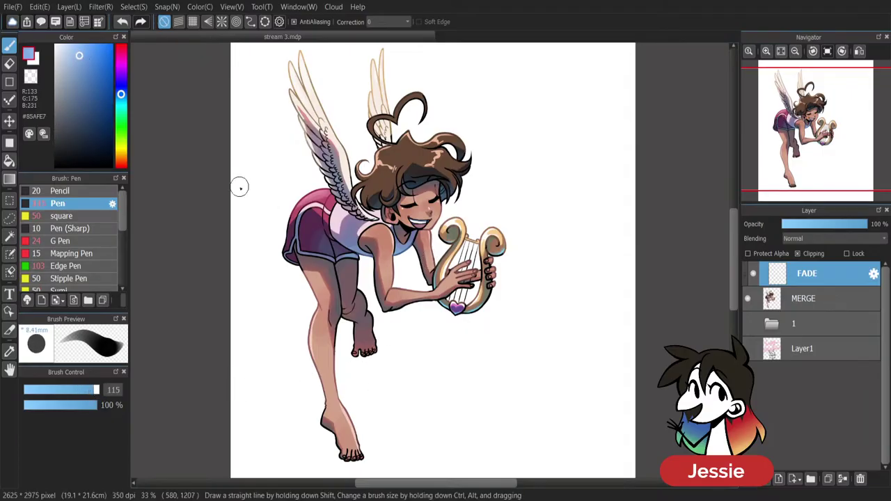
pyautogui.click(70, 56)
pyautogui.moveTo(358, 354)
pyautogui.mouseDown()
pyautogui.moveTo(357, 330)
pyautogui.moveTo(362, 319)
pyautogui.moveTo(374, 342)
pyautogui.moveTo(345, 351)
pyautogui.moveTo(363, 315)
pyautogui.moveTo(354, 323)
pyautogui.moveTo(354, 299)
pyautogui.moveTo(346, 316)
pyautogui.moveTo(355, 291)
pyautogui.moveTo(343, 295)
pyautogui.moveTo(358, 288)
pyautogui.moveTo(366, 300)
pyautogui.moveTo(352, 282)
pyautogui.moveTo(371, 275)
pyautogui.moveTo(360, 351)
pyautogui.moveTo(377, 346)
pyautogui.moveTo(369, 340)
pyautogui.moveTo(362, 353)
pyautogui.moveTo(369, 332)
pyautogui.moveTo(356, 334)
pyautogui.moveTo(360, 301)
pyautogui.mouseUp()
pyautogui.hotkey('ctrl', 'z')
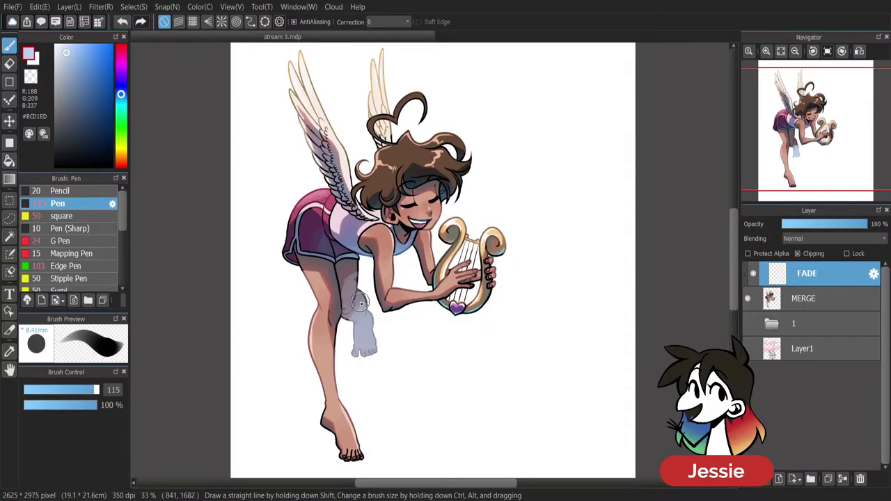
pyautogui.hotkey('ctrl', 'z')
pyautogui.hotkey('ctrl', 'z')
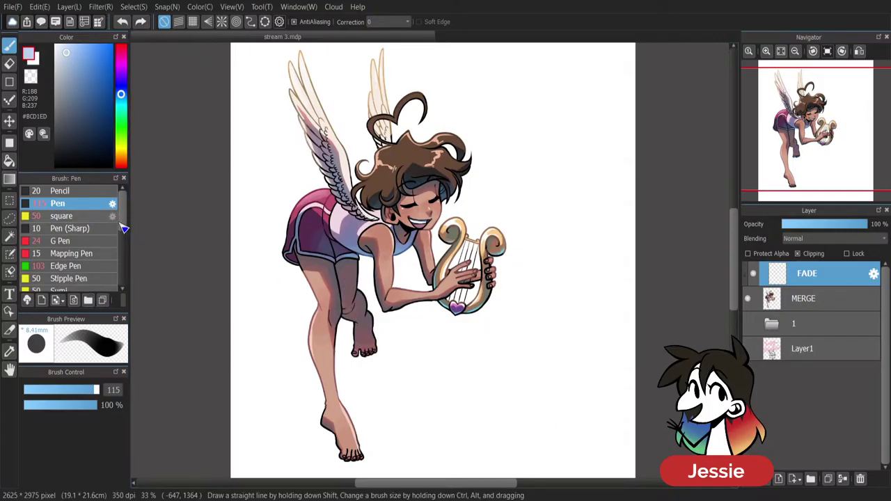
# Spray a soft fade over the back foot and lower leg on the FADE layer with the Airbrush at size 248 and 11% opacity.
pyautogui.scroll(-5, 114, 244)
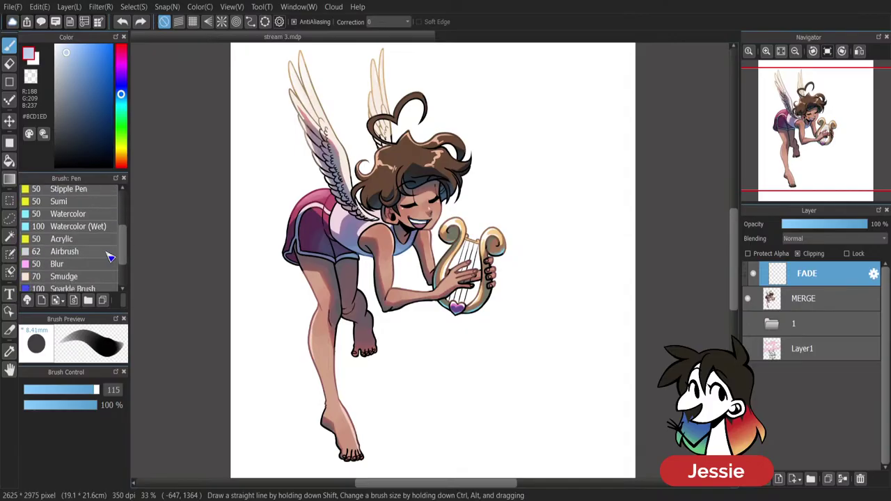
pyautogui.click(108, 253)
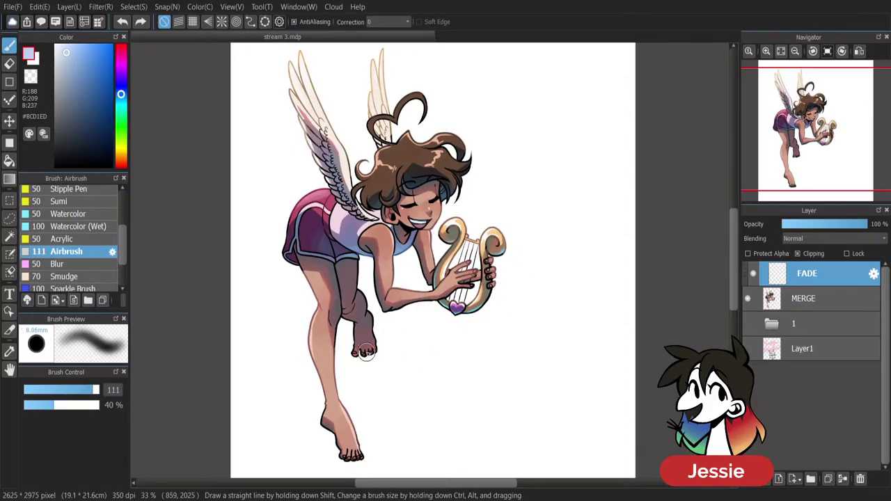
pyautogui.moveTo(95, 391); pyautogui.dragTo(120, 399)
pyautogui.moveTo(54, 406); pyautogui.dragTo(42, 408)
pyautogui.moveTo(391, 324)
pyautogui.mouseDown()
pyautogui.moveTo(369, 341)
pyautogui.moveTo(359, 306)
pyautogui.moveTo(364, 371)
pyautogui.mouseUp()
pyautogui.moveTo(38, 407); pyautogui.dragTo(32, 407)
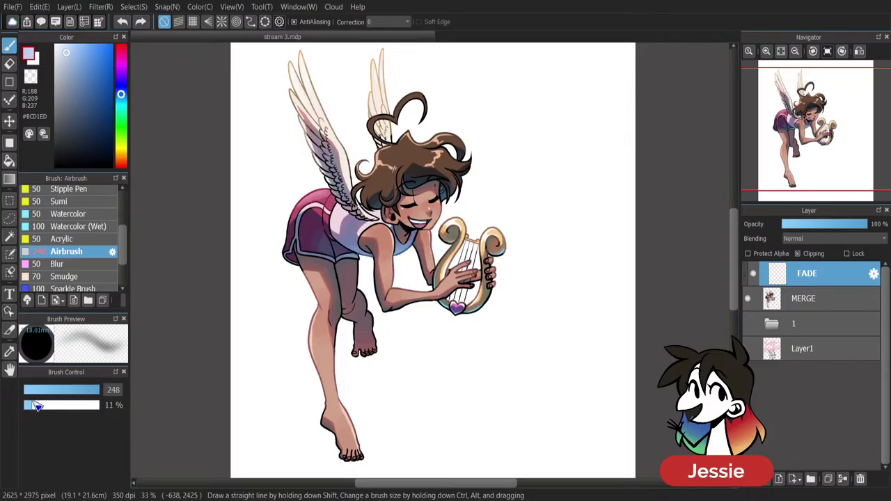
pyautogui.moveTo(359, 306)
pyautogui.mouseDown()
pyautogui.moveTo(364, 358)
pyautogui.moveTo(369, 321)
pyautogui.moveTo(362, 310)
pyautogui.moveTo(354, 327)
pyautogui.moveTo(358, 300)
pyautogui.moveTo(374, 324)
pyautogui.moveTo(376, 380)
pyautogui.mouseUp()
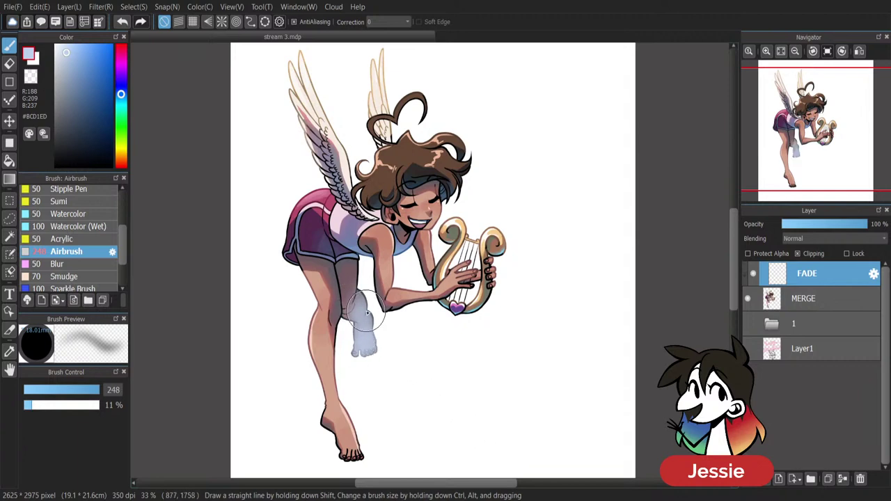
pyautogui.moveTo(363, 281)
pyautogui.mouseDown()
pyautogui.moveTo(357, 279)
pyautogui.moveTo(356, 332)
pyautogui.moveTo(365, 317)
pyautogui.moveTo(364, 338)
pyautogui.mouseUp()
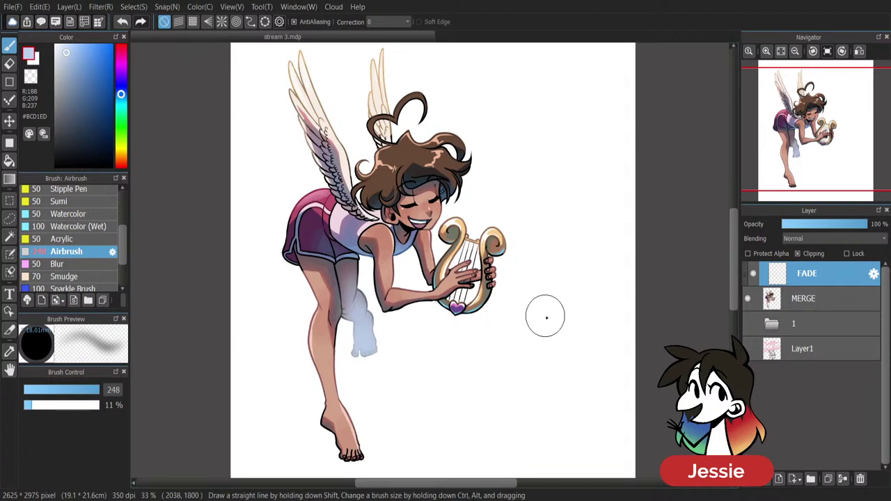
# Cover the back foot, calf and knee more densely with the Airbrush at size 93 and 45% opacity.
pyautogui.click(61, 411)
pyautogui.moveTo(92, 390); pyautogui.dragTo(89, 391)
pyautogui.moveTo(377, 346); pyautogui.dragTo(359, 357)
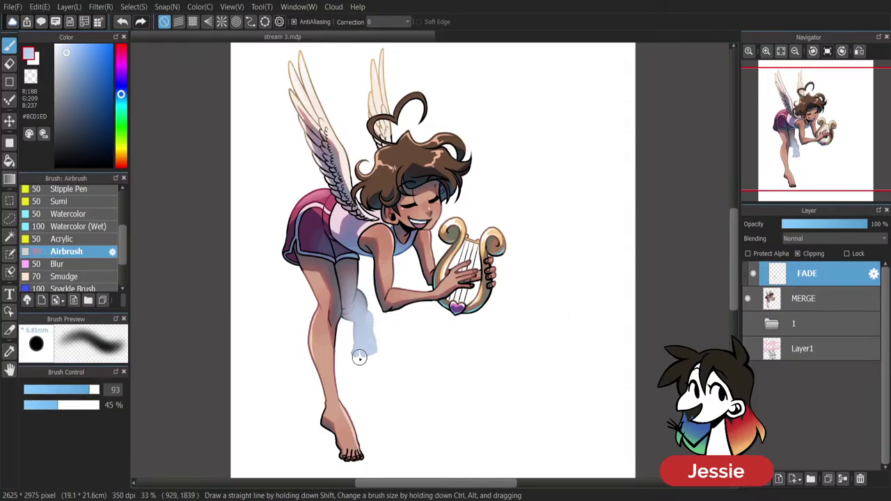
pyautogui.moveTo(369, 308); pyautogui.dragTo(359, 282)
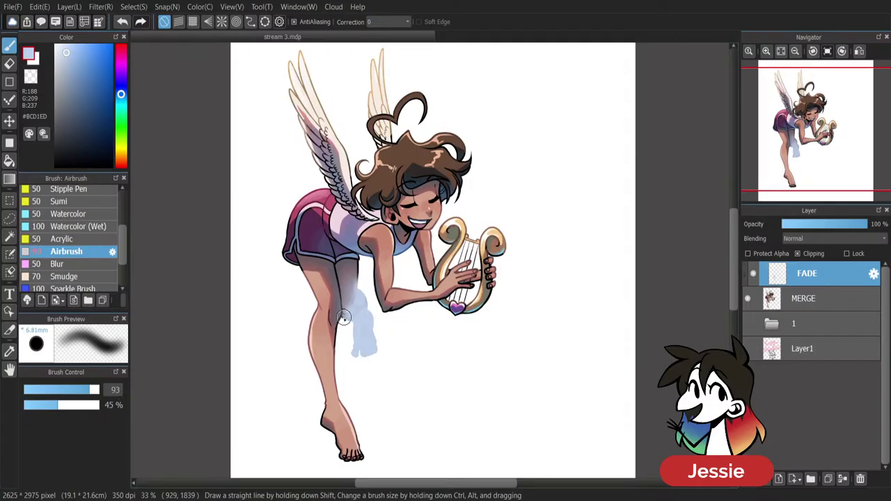
pyautogui.moveTo(345, 320)
pyautogui.mouseDown()
pyautogui.moveTo(348, 293)
pyautogui.moveTo(369, 266)
pyautogui.mouseUp()
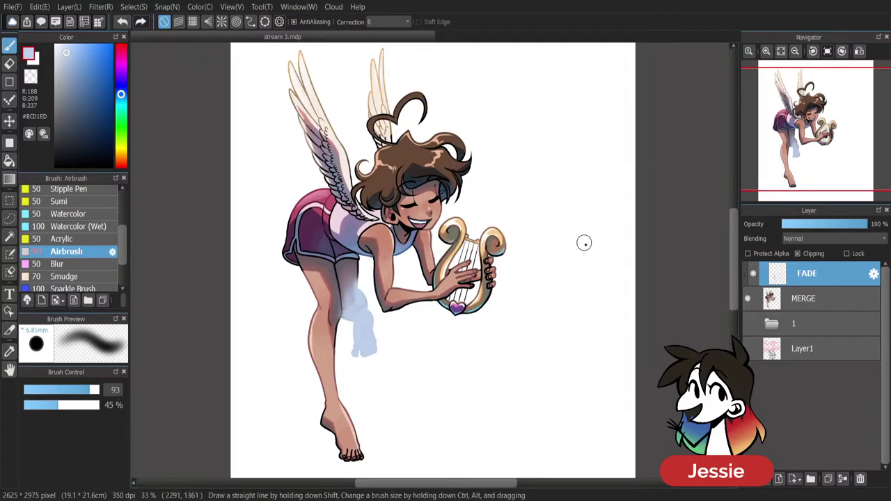
# Cover the far wing, including the feathers inside the heart-shaped hair curl, in solid light blue #BCD1ED with the Pen at size 115.
pyautogui.moveTo(736, 244); pyautogui.dragTo(735, 234)
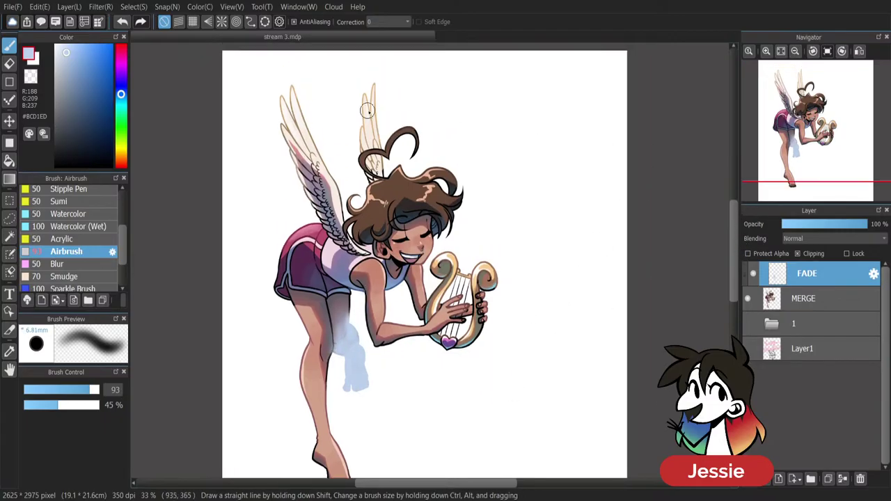
pyautogui.moveTo(367, 125)
pyautogui.mouseDown()
pyautogui.moveTo(375, 84)
pyautogui.moveTo(356, 148)
pyautogui.mouseUp()
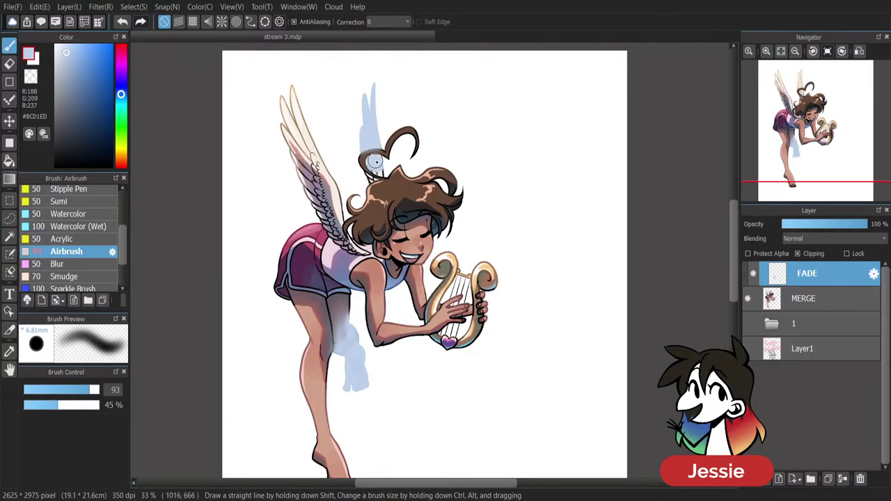
pyautogui.hotkey('ctrl', 'z')
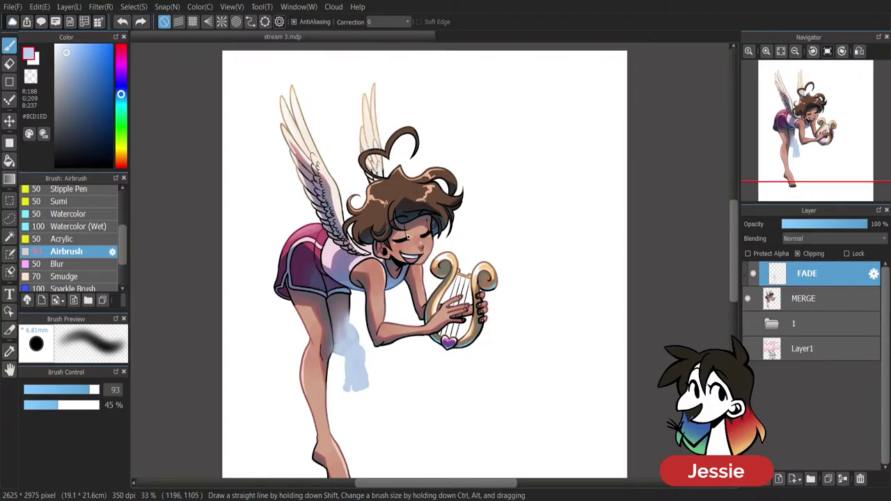
pyautogui.scroll(5, 78, 222)
pyautogui.click(63, 203)
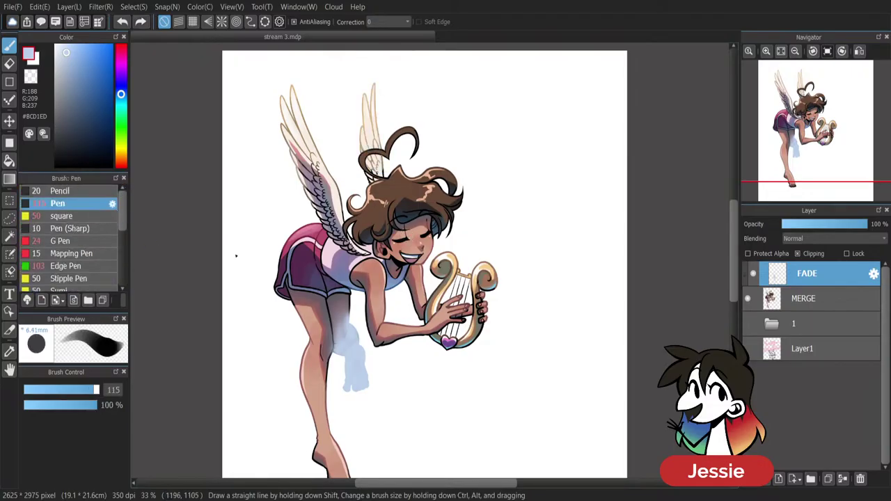
pyautogui.moveTo(366, 107)
pyautogui.mouseDown()
pyautogui.moveTo(376, 88)
pyautogui.moveTo(369, 143)
pyautogui.mouseUp()
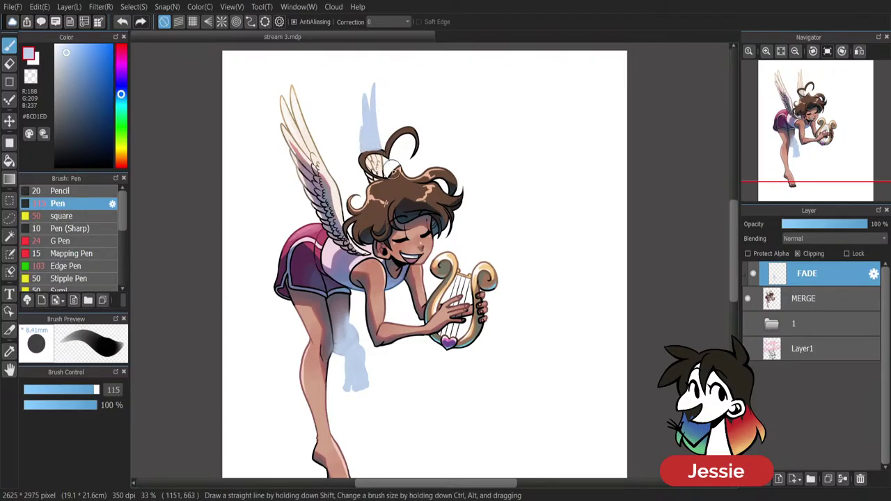
pyautogui.moveTo(375, 165); pyautogui.dragTo(385, 172)
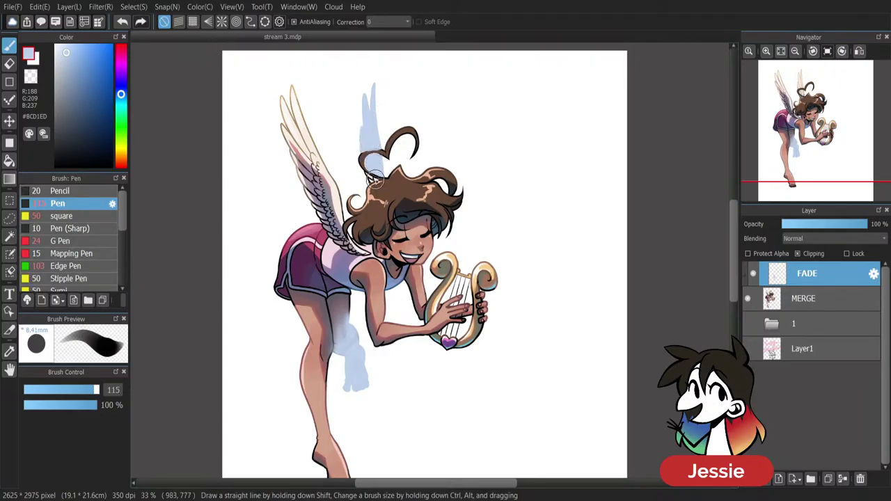
# Lower the FADE layer's opacity to 61% and check the whole figure.
pyautogui.click(836, 225)
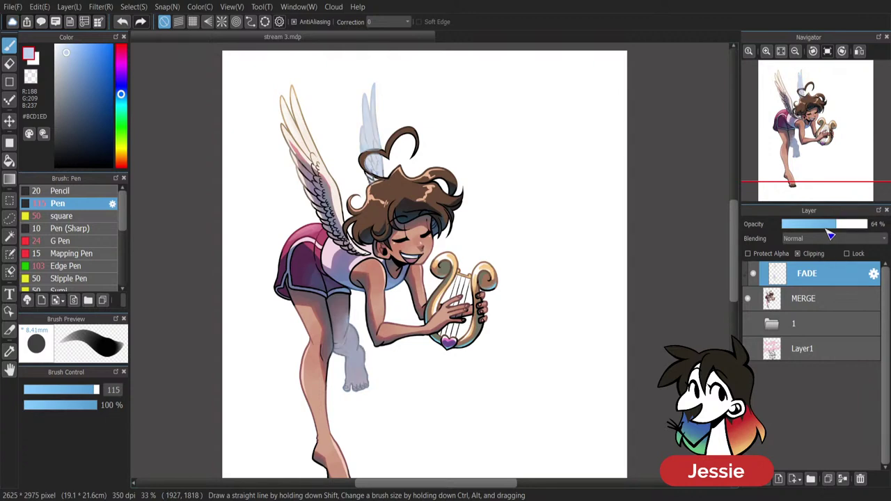
pyautogui.click(849, 227)
pyautogui.click(833, 224)
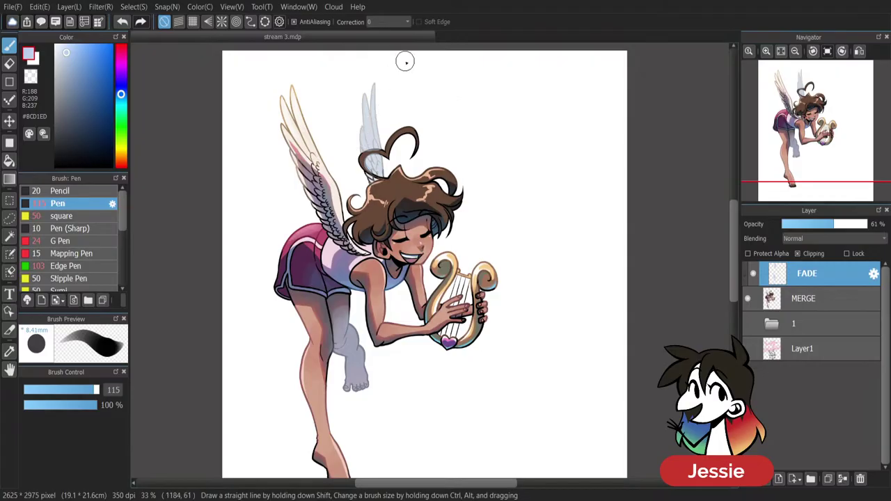
pyautogui.scroll(-1, 407, 63)
pyautogui.scroll(-1, 406, 64)
pyautogui.scroll(2, 407, 64)
# Soften the fade on the back leg around the knee using the Airbrush with transparent colour at size 333 and 14% opacity.
pyautogui.press('e')
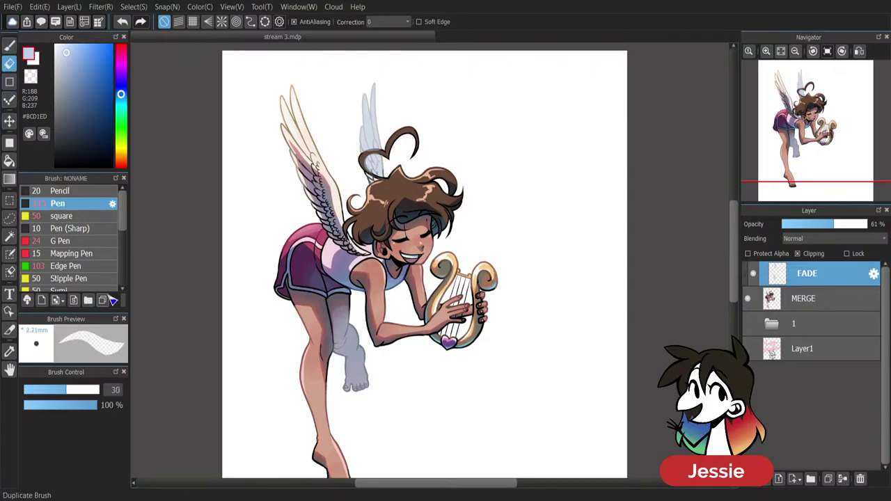
pyautogui.moveTo(126, 218)
pyautogui.mouseDown()
pyautogui.moveTo(124, 257)
pyautogui.moveTo(139, 185)
pyautogui.mouseUp()
pyautogui.press('b')
pyautogui.scroll(-1, 124, 237)
pyautogui.scroll(-3, 123, 240)
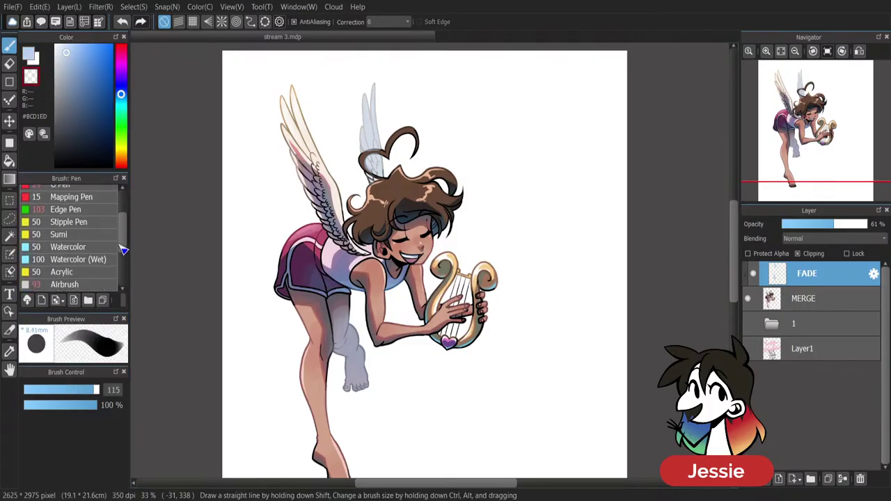
pyautogui.click(105, 257)
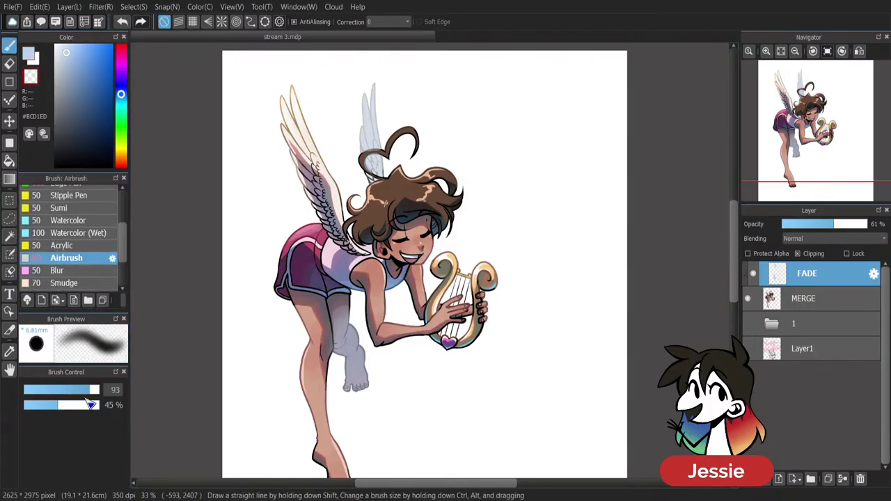
pyautogui.moveTo(98, 406)
pyautogui.mouseDown()
pyautogui.moveTo(44, 424)
pyautogui.moveTo(99, 394)
pyautogui.mouseUp()
pyautogui.moveTo(335, 326)
pyautogui.mouseDown()
pyautogui.moveTo(342, 317)
pyautogui.moveTo(340, 352)
pyautogui.moveTo(355, 388)
pyautogui.mouseUp()
pyautogui.scroll(-1, 355, 388)
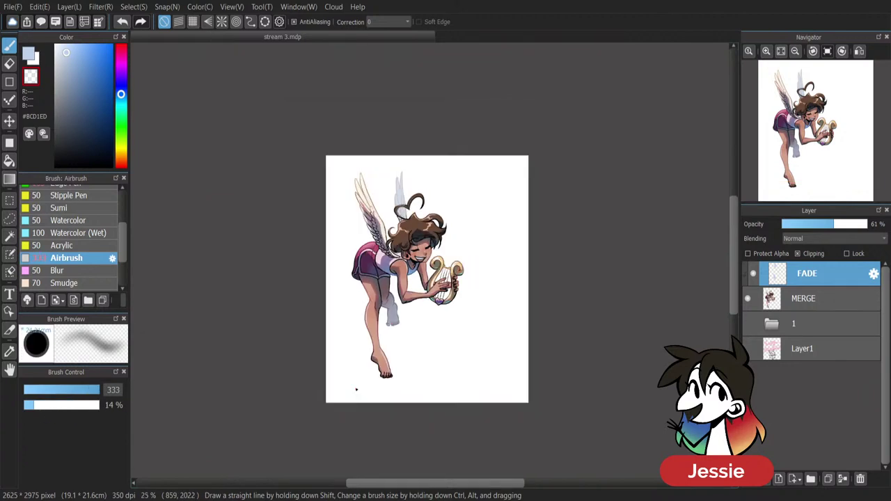
pyautogui.scroll(3, 355, 389)
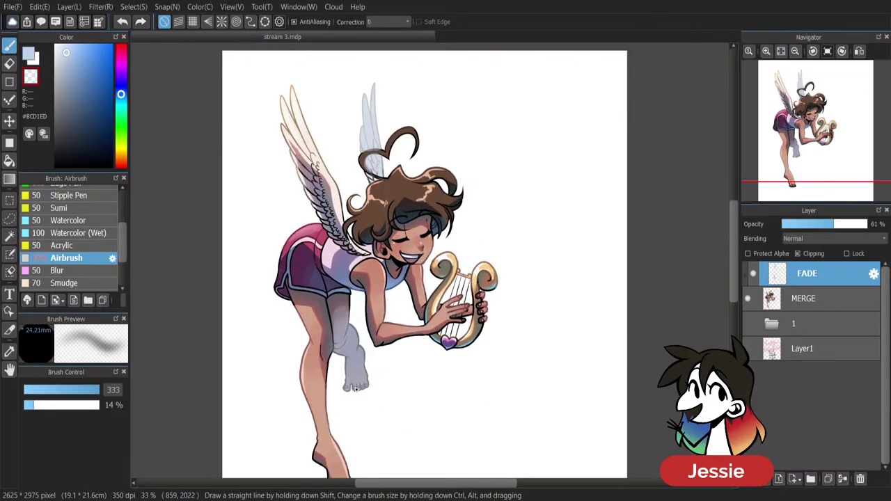
pyautogui.moveTo(341, 306)
pyautogui.mouseDown()
pyautogui.moveTo(363, 315)
pyautogui.moveTo(354, 325)
pyautogui.moveTo(336, 302)
pyautogui.moveTo(365, 266)
pyautogui.moveTo(338, 336)
pyautogui.mouseUp()
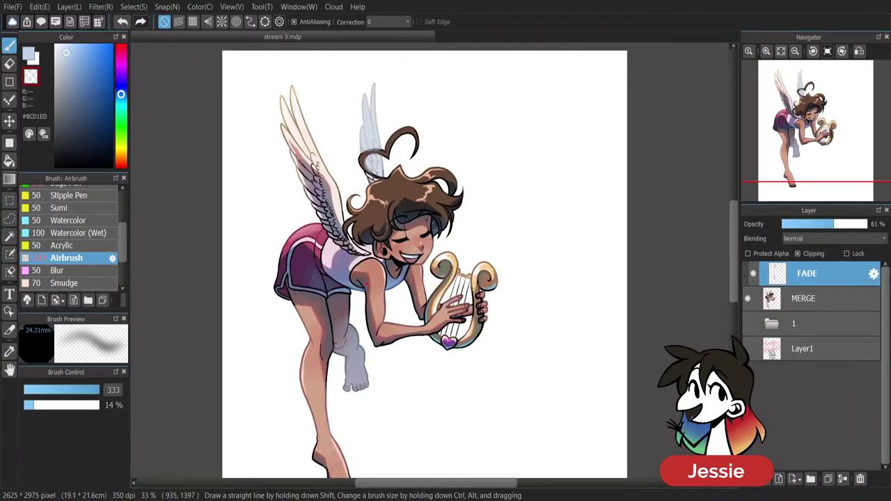
# Check the whole figure and add a new layer folder above the FADE layer.
pyautogui.scroll(-3, 367, 284)
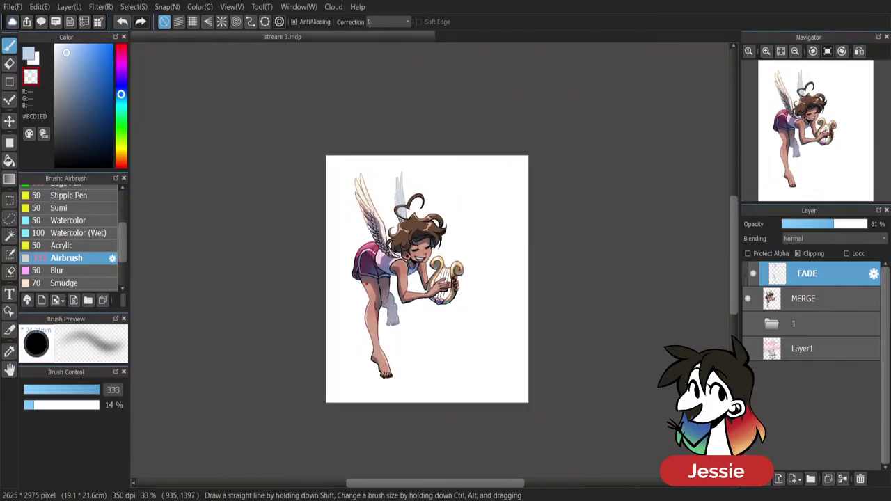
pyautogui.scroll(2, 368, 284)
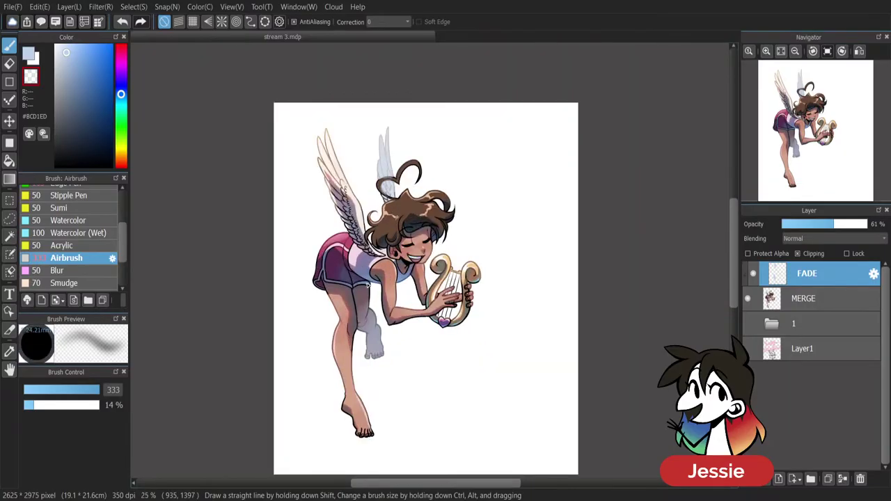
pyautogui.moveTo(734, 249); pyautogui.dragTo(735, 258)
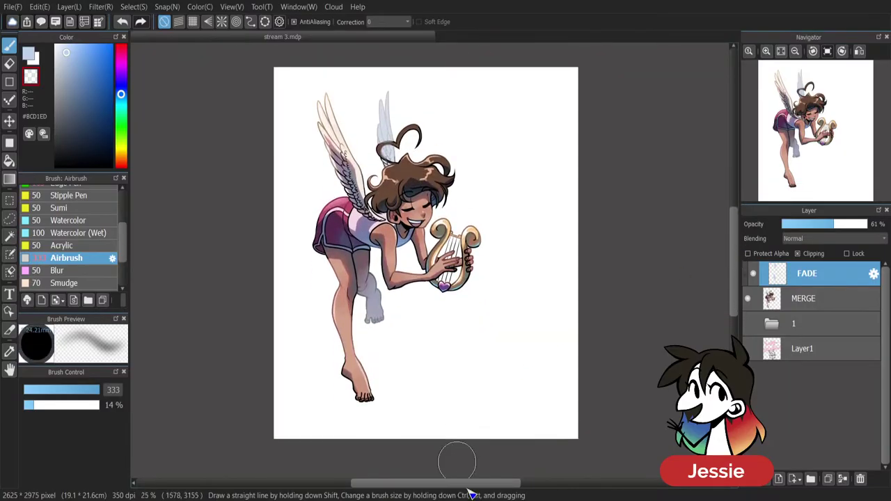
pyautogui.moveTo(463, 483); pyautogui.dragTo(476, 486)
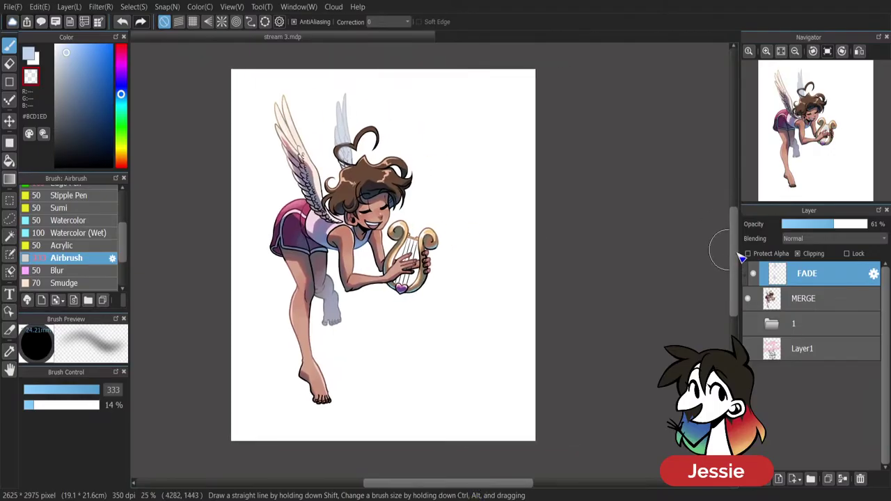
pyautogui.scroll(1, 740, 248)
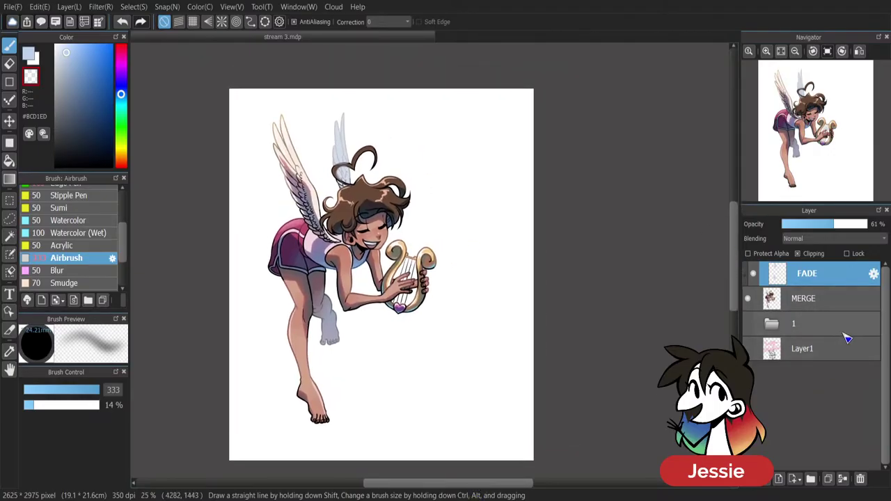
pyautogui.keyDown('shift'); pyautogui.click(843, 332); pyautogui.keyUp('shift')
pyautogui.click(811, 479)
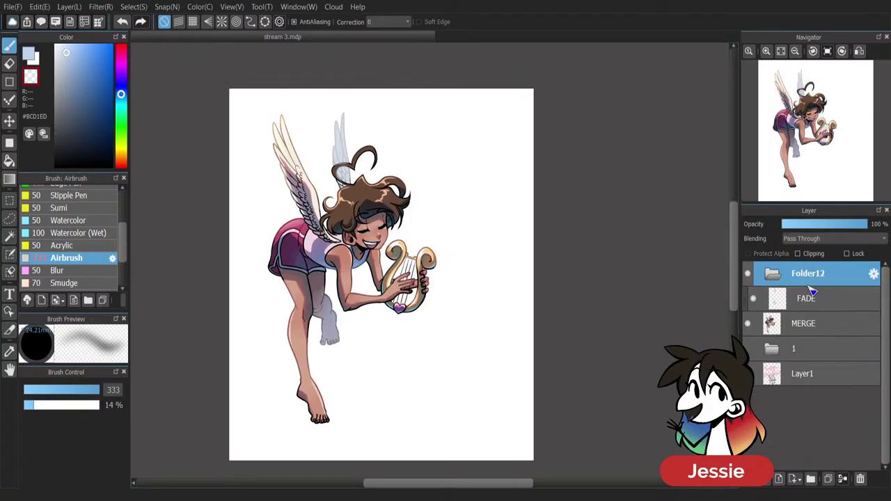
# Move FADE, MERGE and folder 1 into the new folder, rename it img and collapse it.
pyautogui.click(809, 298)
pyautogui.keyDown('shift'); pyautogui.click(820, 350); pyautogui.keyUp('shift')
pyautogui.moveTo(828, 343); pyautogui.dragTo(818, 278)
pyautogui.click(827, 305)
pyautogui.keyDown('shift'); pyautogui.click(824, 350); pyautogui.keyUp('shift')
pyautogui.moveTo(827, 308); pyautogui.dragTo(831, 272)
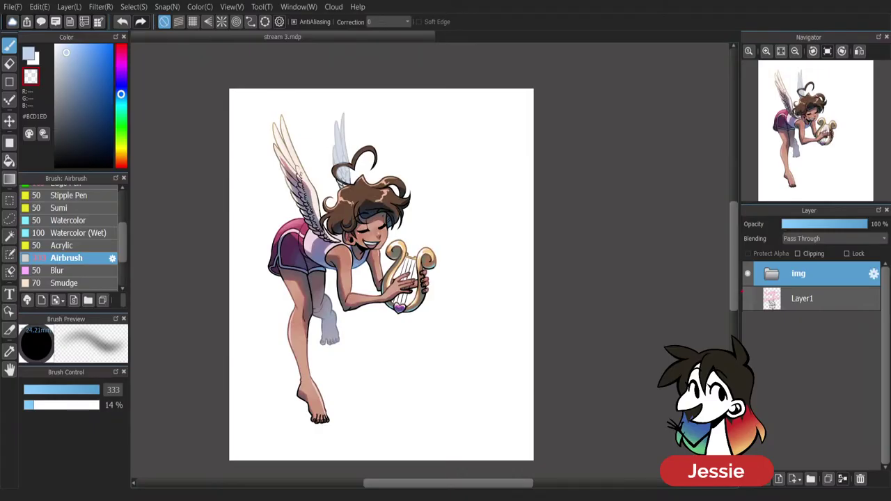
# Expand the img folder and add a new layer folder inside it, directly above folder 1.
pyautogui.scroll(-1, 608, 268)
pyautogui.scroll(1, 608, 268)
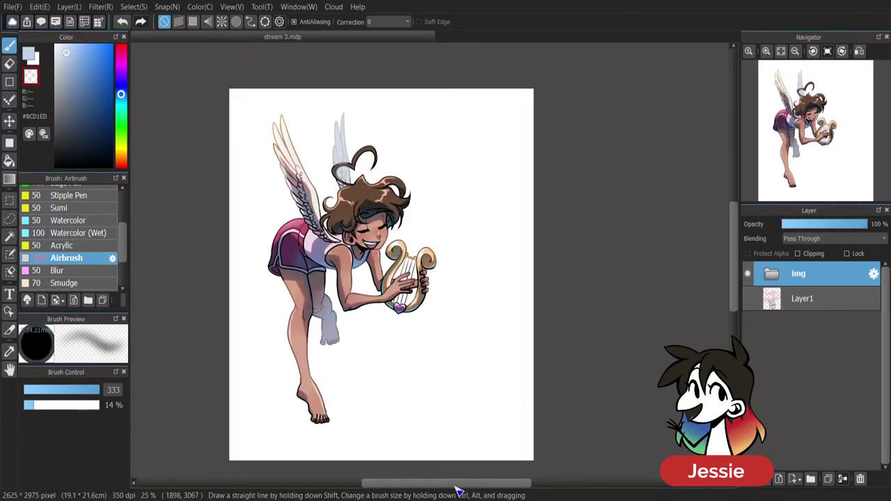
pyautogui.moveTo(457, 491); pyautogui.dragTo(446, 481)
pyautogui.click(773, 274)
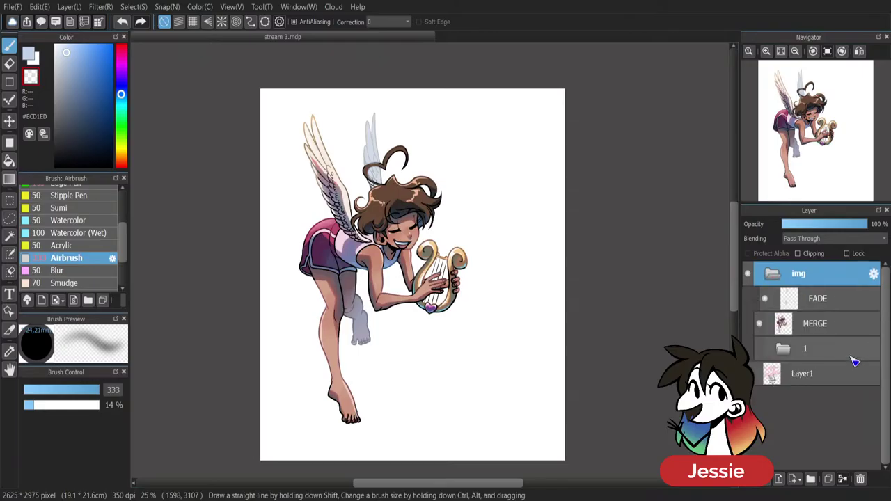
pyautogui.click(854, 353)
pyautogui.click(810, 479)
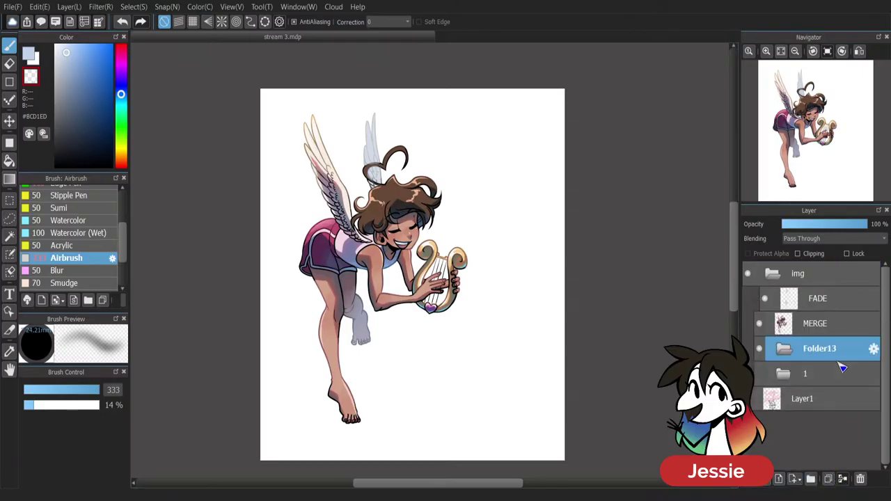
# Move the new empty folder out of img to directly above Layer1, rename it bkg, and leave img expanded.
pyautogui.moveTo(842, 367); pyautogui.dragTo(822, 379)
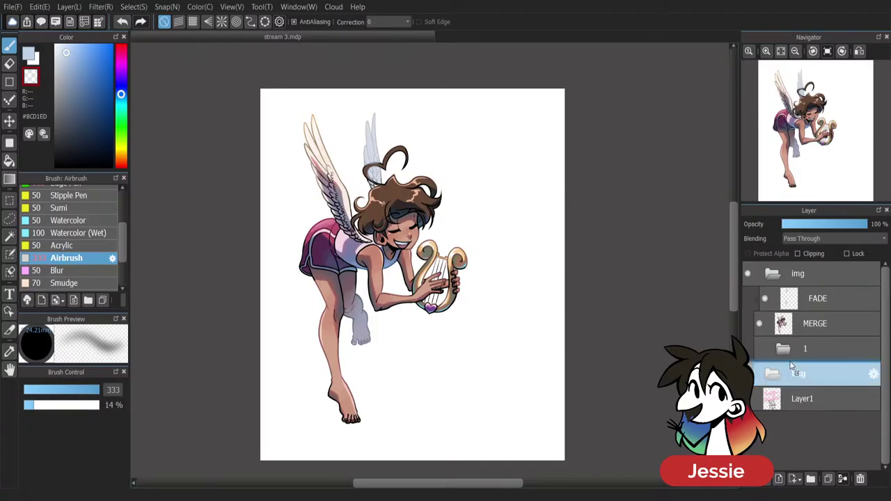
pyautogui.click(747, 274)
pyautogui.click(748, 274)
pyautogui.click(771, 274)
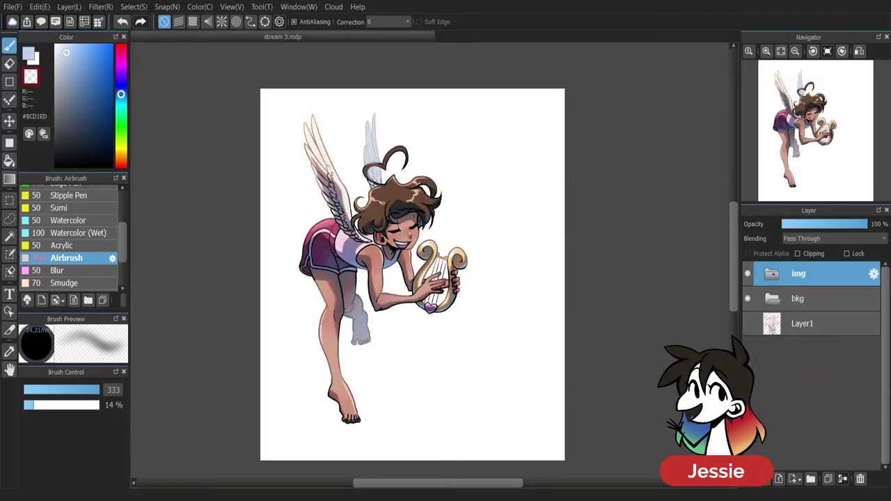
pyautogui.click(766, 295)
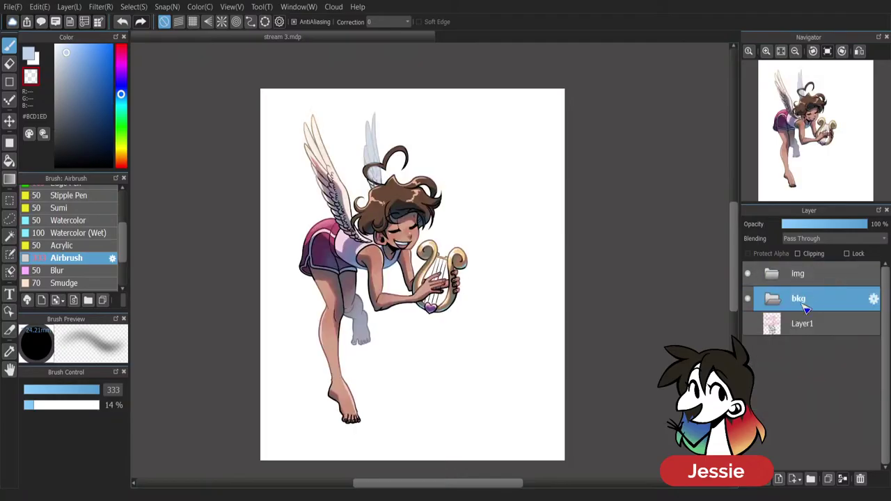
pyautogui.click(771, 275)
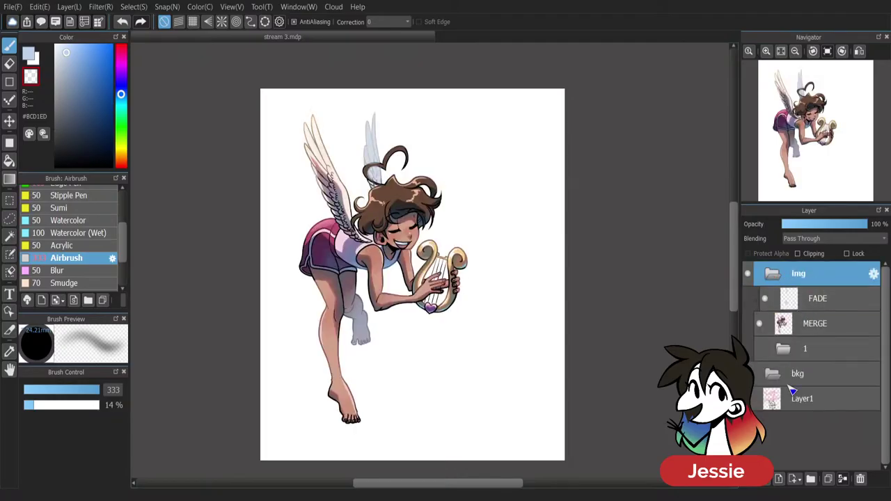
# Add a new layer named f inside the bkg folder and choose the rectangle shape brush for drawing on it.
pyautogui.click(777, 479)
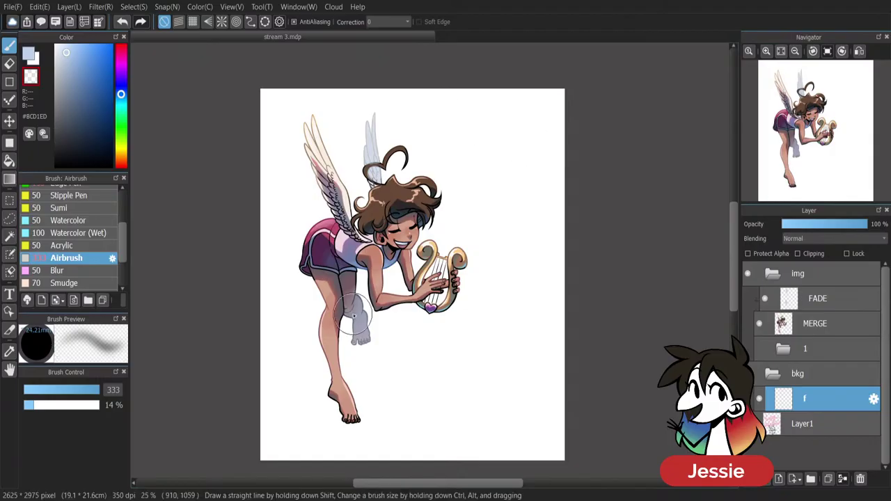
pyautogui.scroll(1, 687, 248)
pyautogui.moveTo(735, 246)
pyautogui.mouseDown()
pyautogui.moveTo(735, 262)
pyautogui.moveTo(734, 252)
pyautogui.mouseUp()
pyautogui.hotkey('ctrl', '-')
pyautogui.hotkey('ctrl', '+')
pyautogui.scroll(-1, 738, 228)
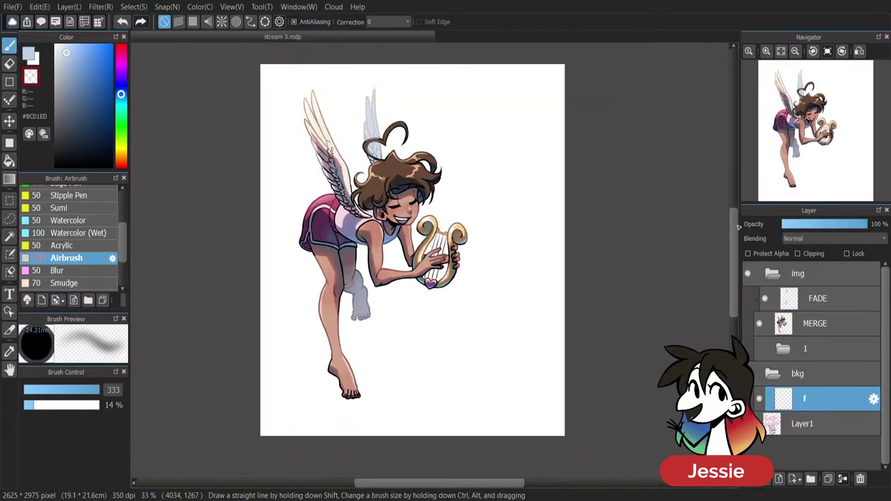
pyautogui.click(9, 81)
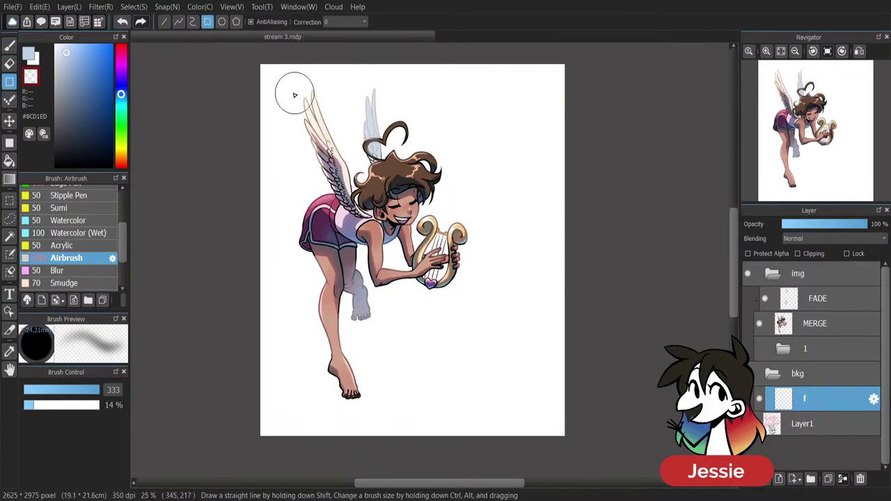
pyautogui.moveTo(290, 87); pyautogui.dragTo(536, 396)
pyautogui.hotkey('ctrl', 'Up')
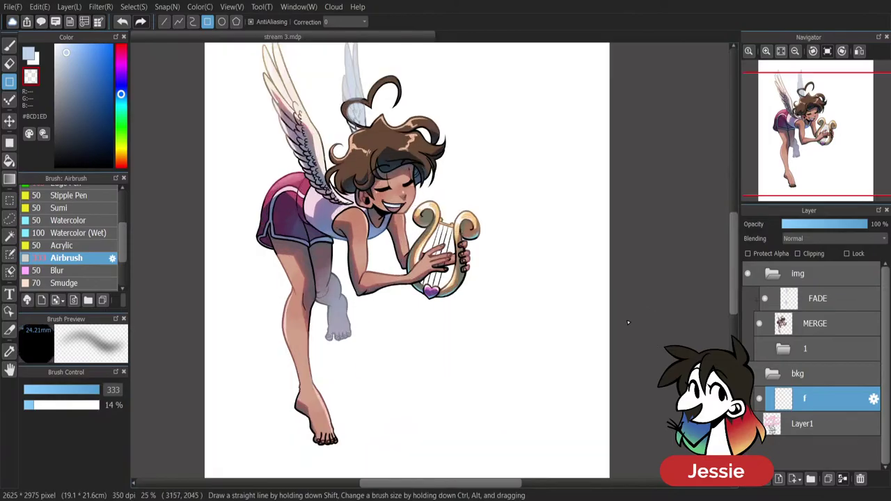
pyautogui.hotkey('ctrl', 'Down')
pyautogui.hotkey('ctrl', 'z')
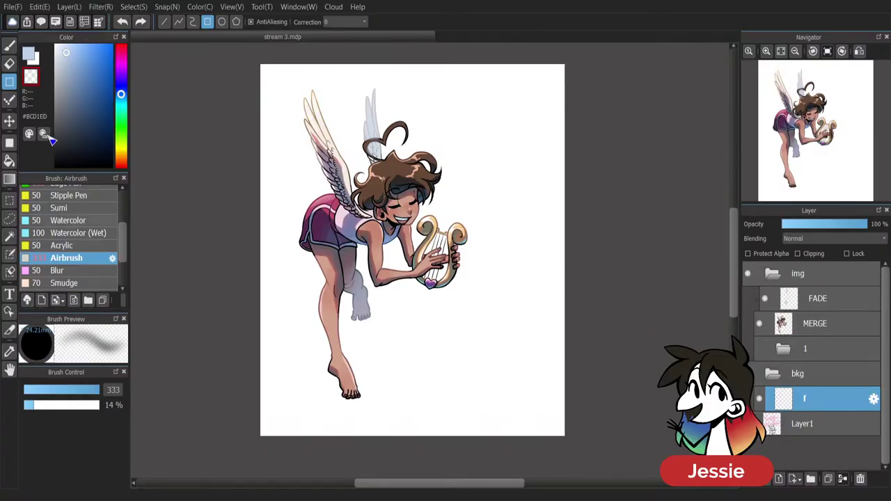
# Choose the filled Rectangle shape tool and set its colour to bright sky blue #37BDF2.
pyautogui.click(13, 141)
pyautogui.moveTo(123, 98); pyautogui.dragTo(125, 102)
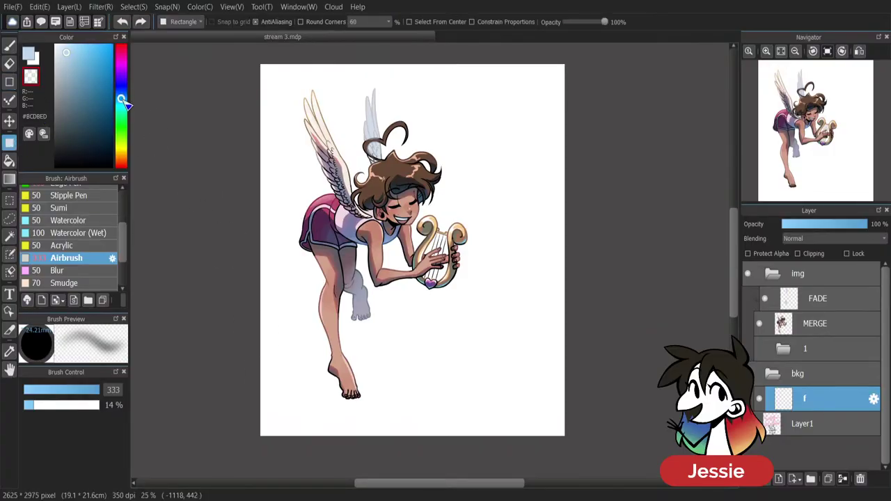
pyautogui.click(99, 54)
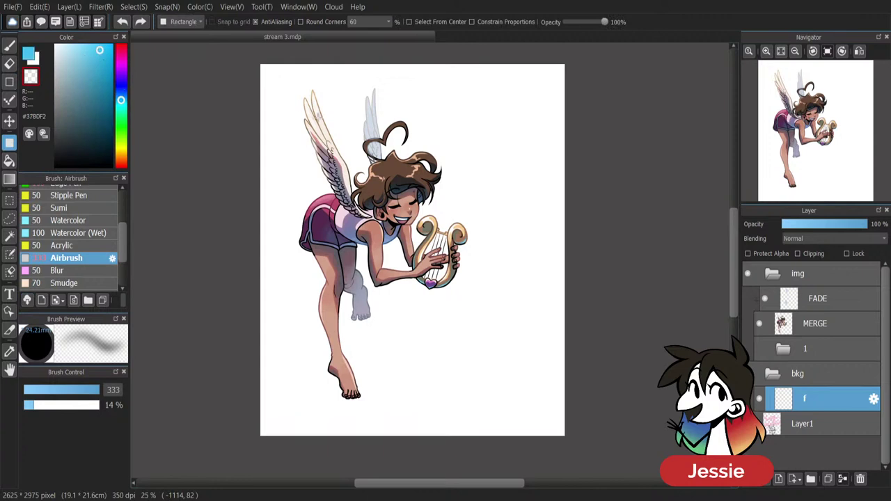
# Try to draw a filled rectangle on layer f, temporarily hiding the img folder to check for it.
pyautogui.moveTo(295, 85); pyautogui.dragTo(528, 396)
pyautogui.moveTo(275, 92); pyautogui.dragTo(515, 421)
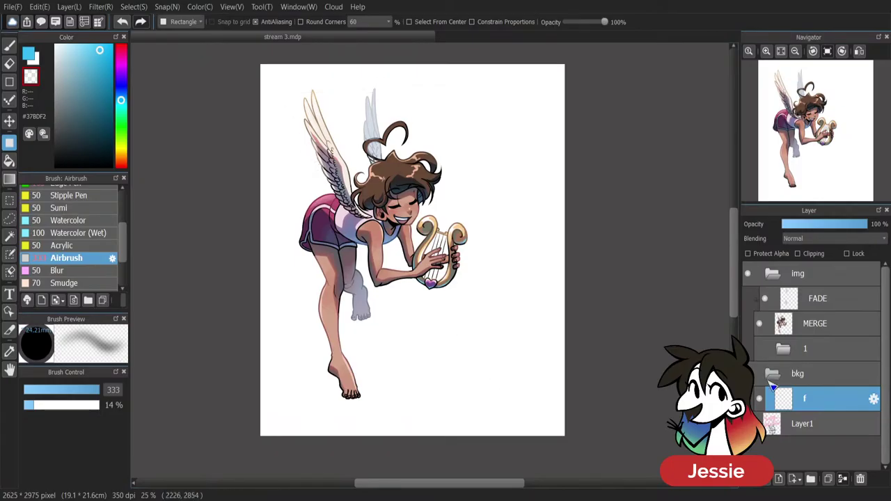
pyautogui.click(749, 274)
pyautogui.moveTo(297, 102); pyautogui.dragTo(548, 428)
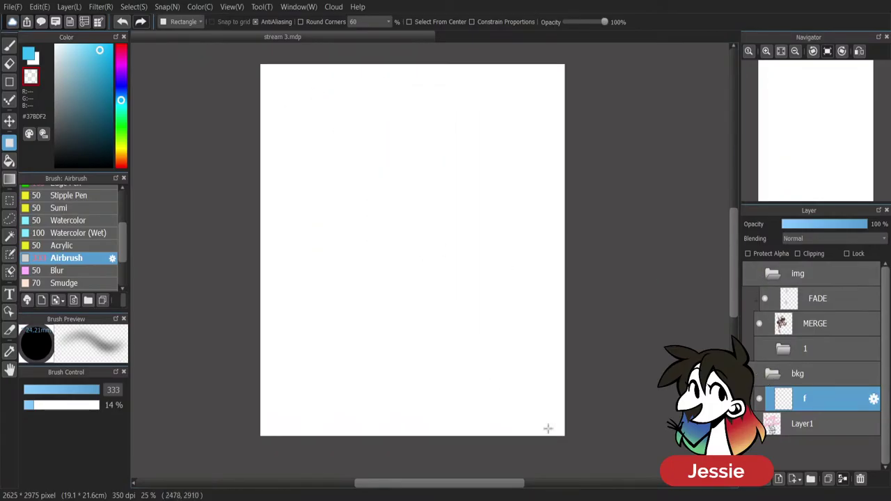
pyautogui.click(748, 274)
# Switch from transparent to the blue foreground colour and draw a filled rectangle on layer f behind the figure, leaving an even white border.
pyautogui.press('b')
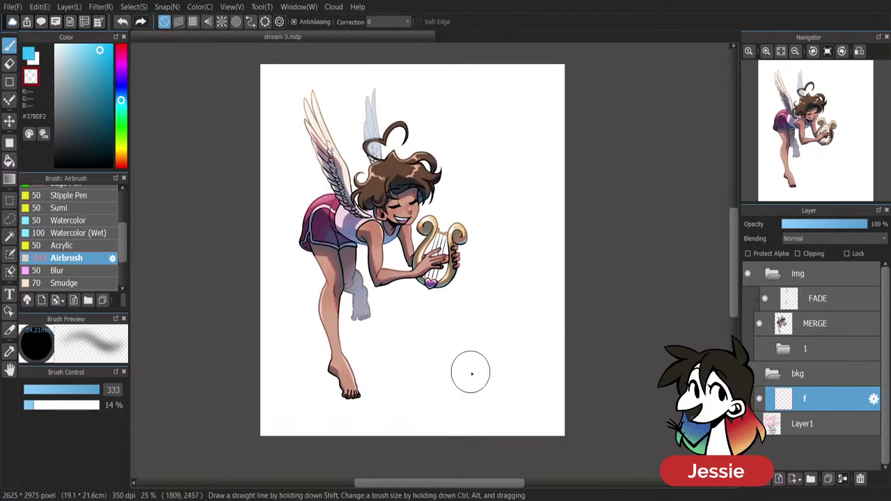
pyautogui.press('x')
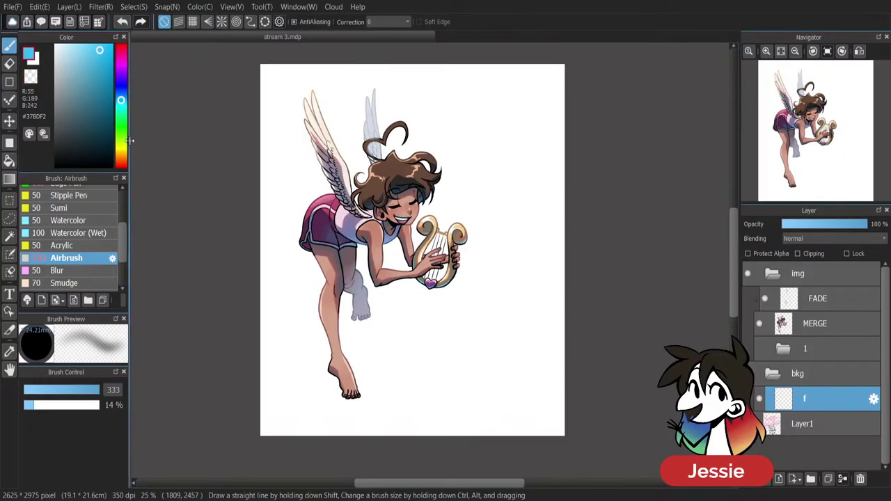
pyautogui.press('u')
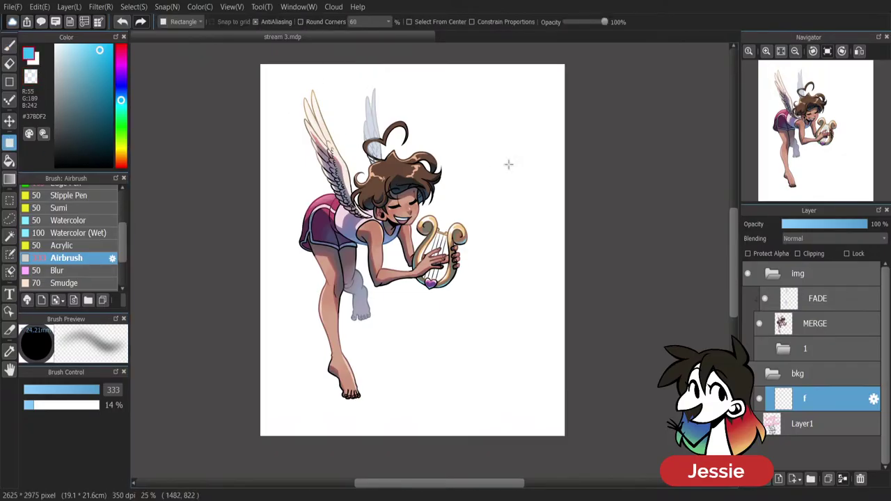
pyautogui.press('h')
pyautogui.press('h')
pyautogui.moveTo(281, 86); pyautogui.dragTo(538, 408)
pyautogui.hotkey('ctrl', 'z')
pyautogui.moveTo(269, 72); pyautogui.dragTo(550, 421)
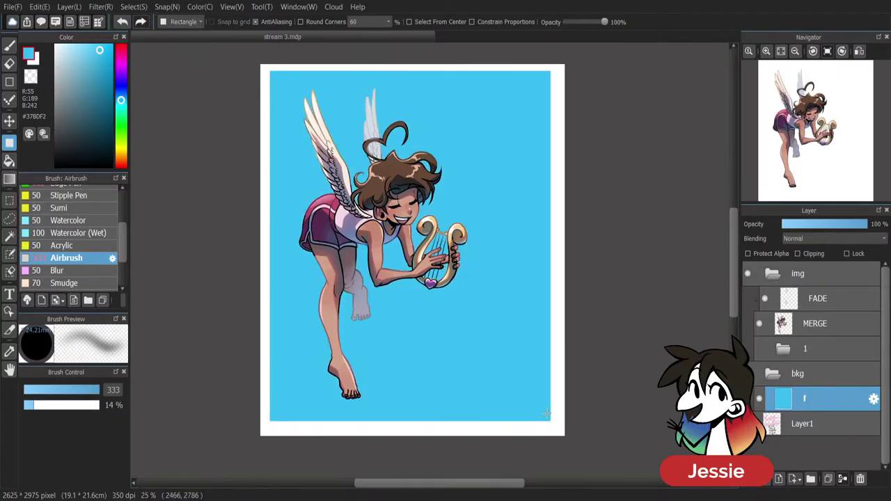
pyautogui.hotkey('ctrl', 'z')
pyautogui.moveTo(274, 77); pyautogui.dragTo(549, 416)
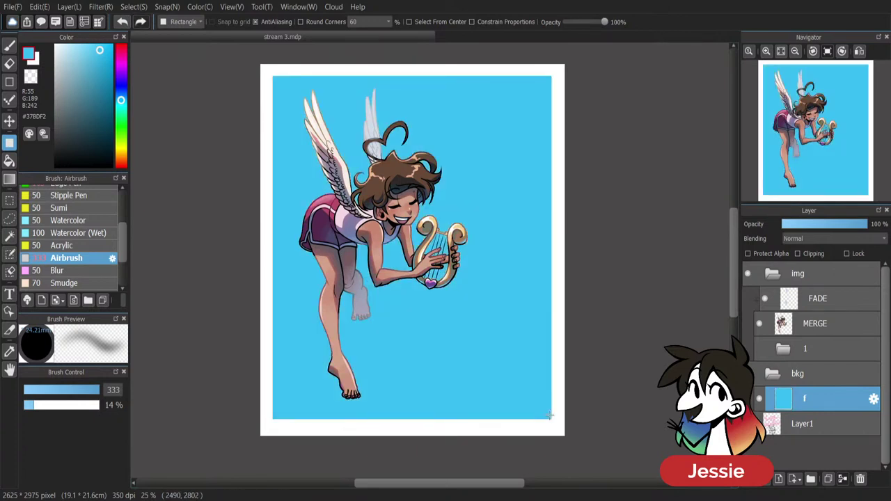
# Protect the alpha of layer f and set the Gradient tool's colours to light blue #A9DBEF in the foreground and pink #F2A9BA in the background.
pyautogui.click(80, 62)
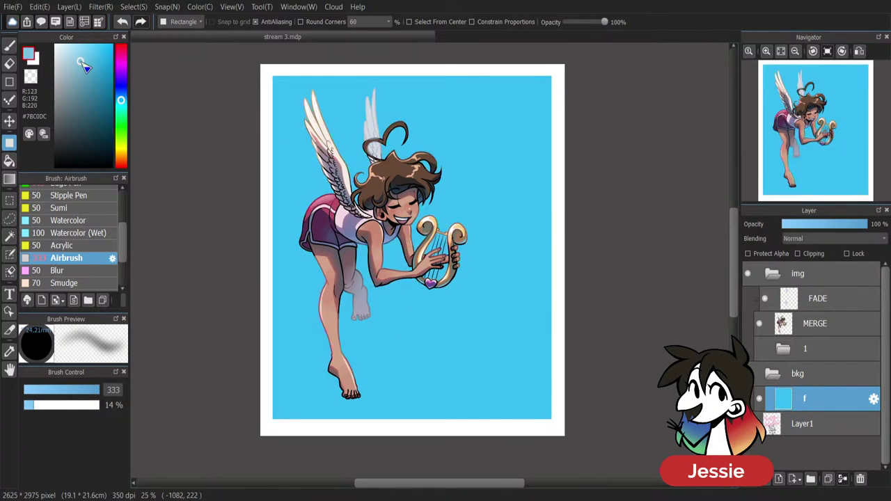
pyautogui.click(77, 57)
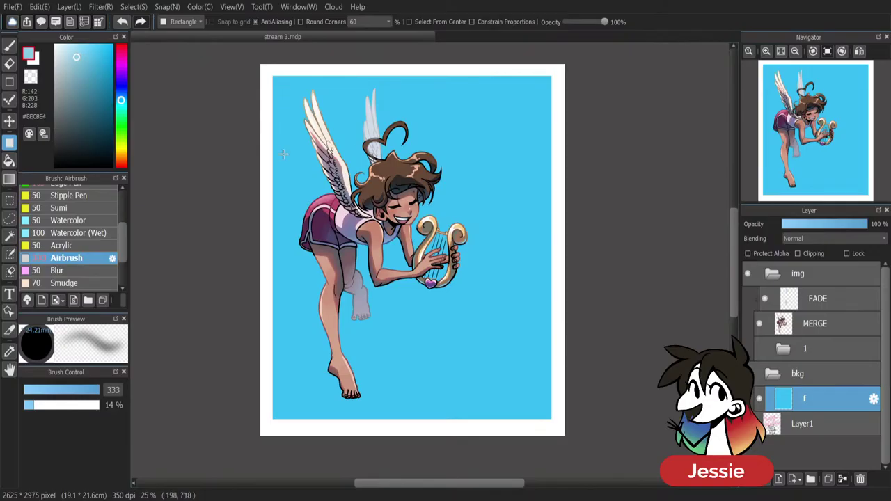
pyautogui.click(772, 257)
pyautogui.click(10, 179)
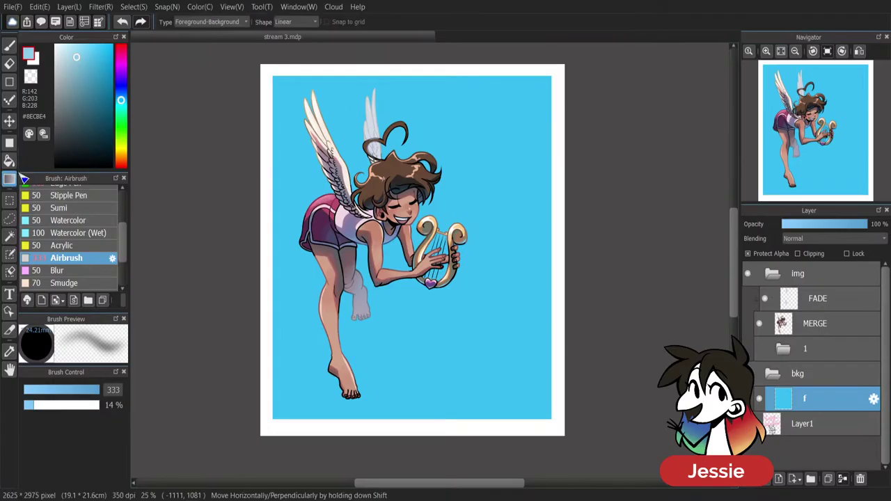
pyautogui.moveTo(76, 56); pyautogui.dragTo(71, 50)
pyautogui.click(36, 61)
pyautogui.click(122, 48)
pyautogui.click(121, 49)
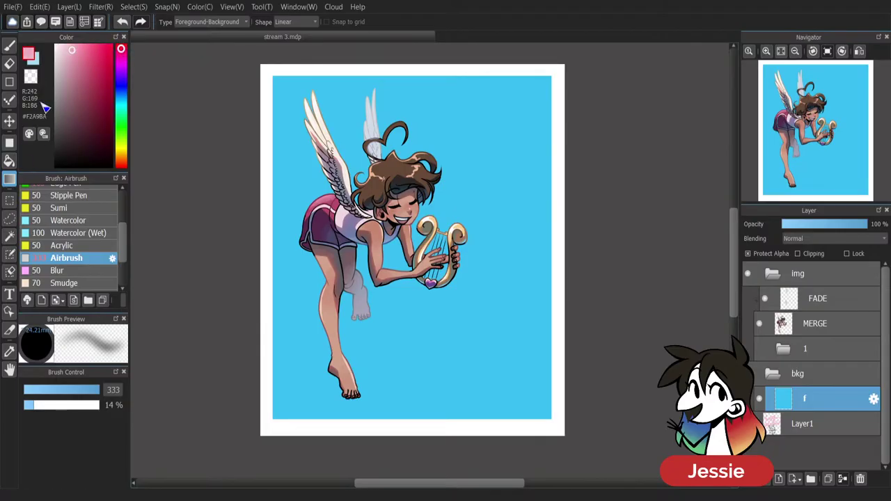
pyautogui.click(39, 67)
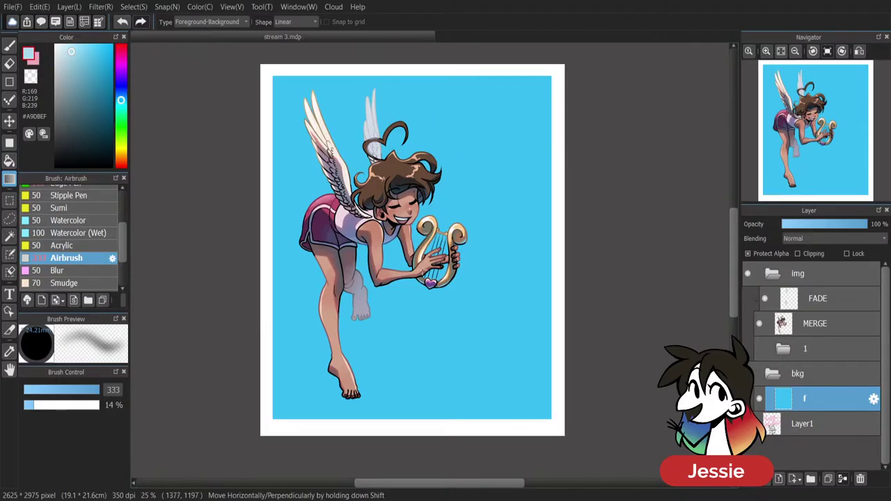
# Fill the rectangle on layer f with a linear gradient from light blue at the top to pink at the bottom.
pyautogui.moveTo(424, 440); pyautogui.dragTo(450, 83)
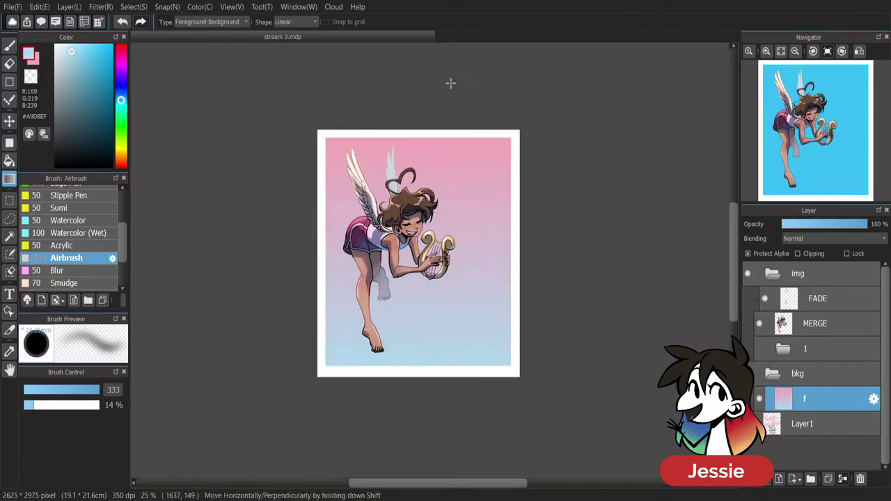
pyautogui.moveTo(431, 145); pyautogui.dragTo(437, 385)
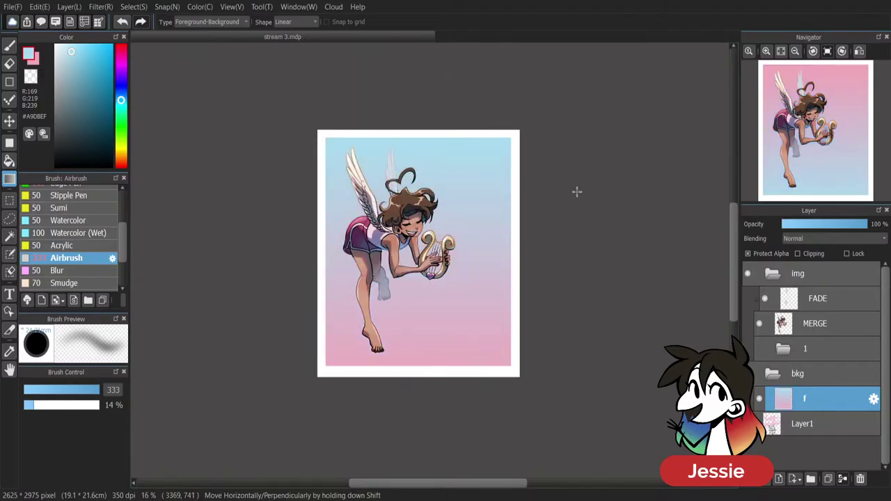
pyautogui.moveTo(433, 418); pyautogui.dragTo(473, 49)
pyautogui.moveTo(420, 374); pyautogui.dragTo(436, 68)
pyautogui.moveTo(424, 115); pyautogui.dragTo(438, 373)
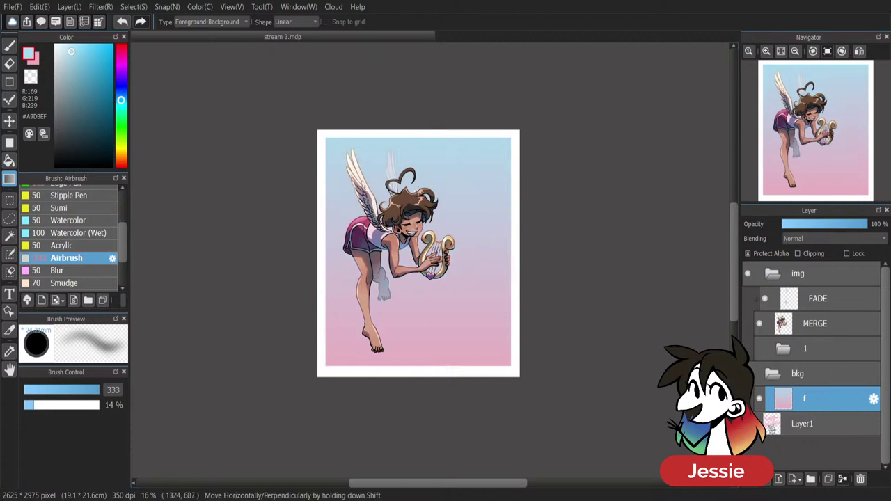
pyautogui.moveTo(421, 265); pyautogui.dragTo(432, 425)
pyautogui.hotkey('ctrl', '+')
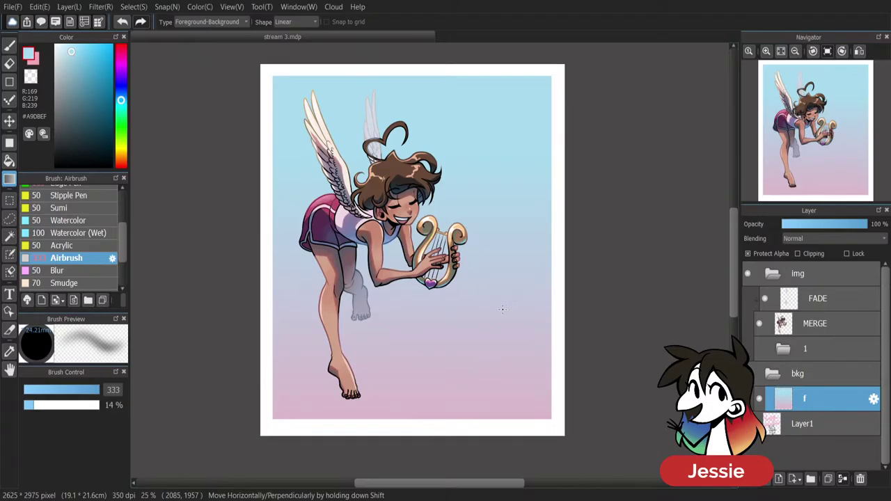
# Paint a rose in the lower-left corner of the background using the Pen brush at size 35 in pale blue #D8F0FA.
pyautogui.scroll(1, 502, 309)
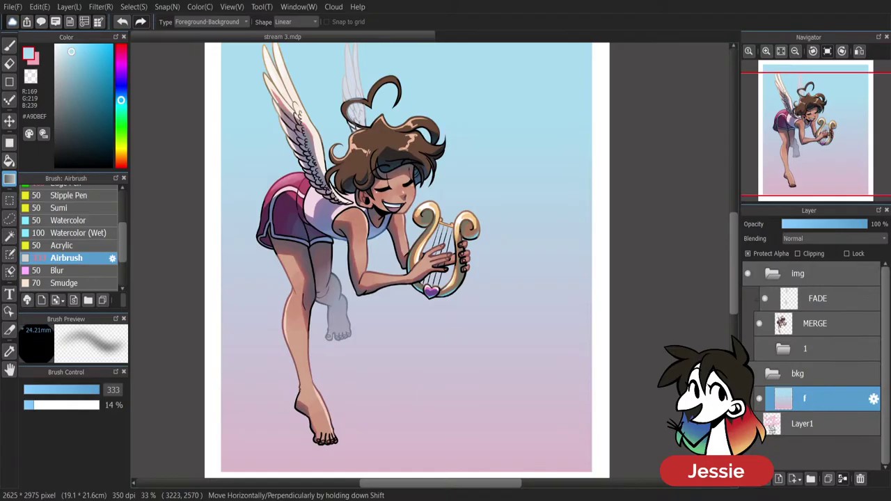
pyautogui.click(9, 45)
pyautogui.click(62, 47)
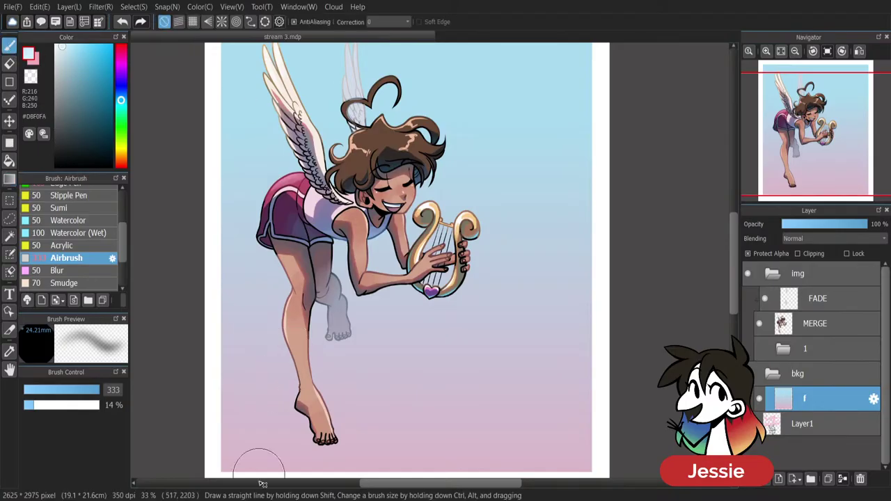
pyautogui.scroll(5, 69, 237)
pyautogui.click(57, 203)
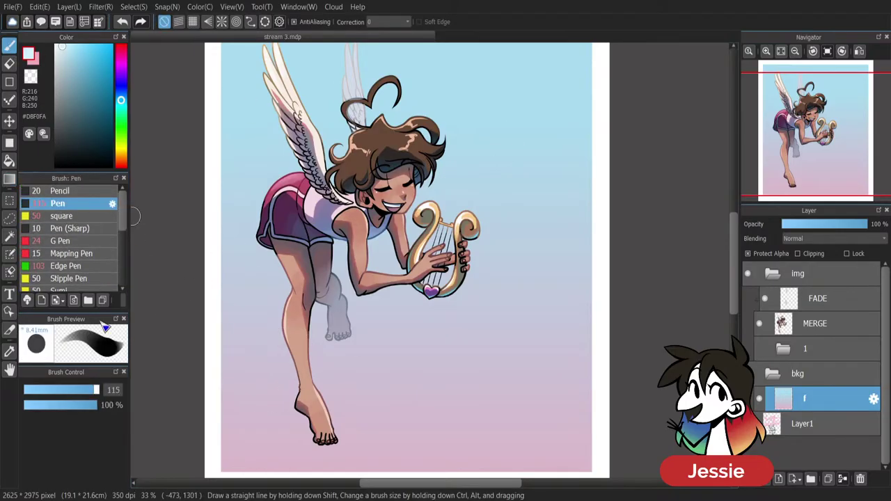
pyautogui.moveTo(98, 390); pyautogui.dragTo(69, 390)
pyautogui.scroll(-1, 737, 273)
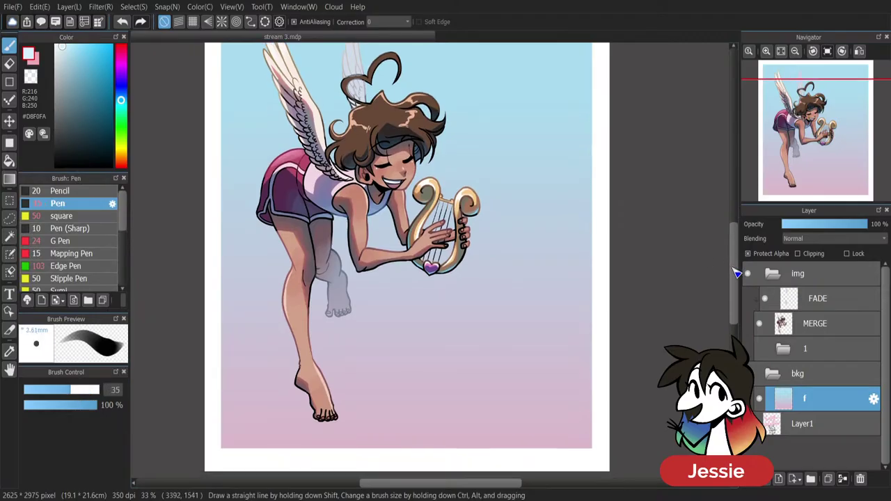
pyautogui.scroll(-1, 736, 272)
pyautogui.moveTo(244, 401); pyautogui.dragTo(251, 395)
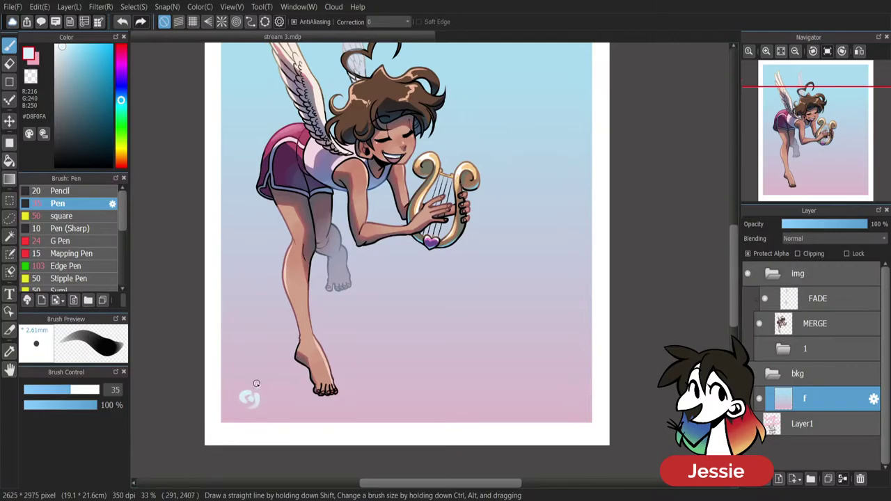
pyautogui.moveTo(254, 390)
pyautogui.mouseDown()
pyautogui.moveTo(250, 438)
pyautogui.moveTo(248, 385)
pyautogui.moveTo(243, 411)
pyautogui.moveTo(254, 422)
pyautogui.moveTo(232, 407)
pyautogui.moveTo(270, 401)
pyautogui.moveTo(266, 412)
pyautogui.moveTo(270, 399)
pyautogui.moveTo(260, 383)
pyautogui.moveTo(270, 407)
pyautogui.mouseUp()
pyautogui.moveTo(245, 378)
pyautogui.mouseDown()
pyautogui.moveTo(247, 411)
pyautogui.moveTo(231, 420)
pyautogui.moveTo(273, 421)
pyautogui.moveTo(277, 395)
pyautogui.mouseUp()
# Set the Pen size to 45 and paint more pale roses beside and above the first one, along the background's left edge.
pyautogui.click(78, 390)
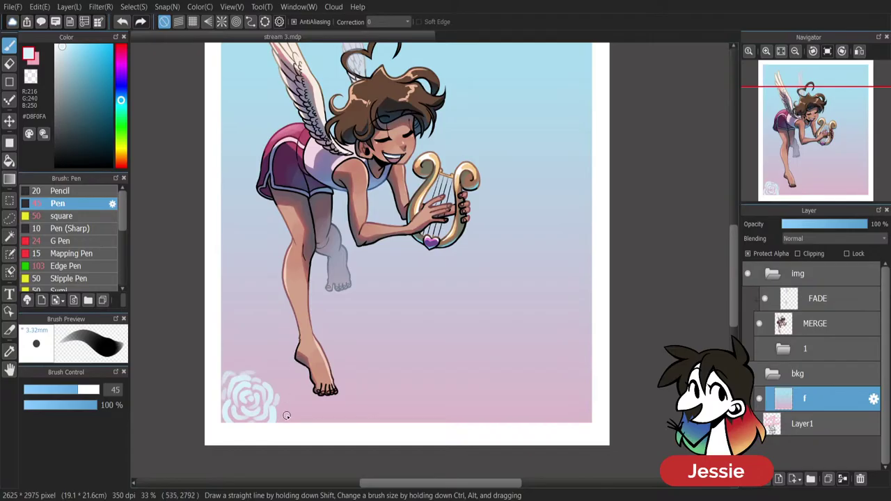
pyautogui.moveTo(285, 419)
pyautogui.mouseDown()
pyautogui.moveTo(293, 409)
pyautogui.moveTo(295, 417)
pyautogui.moveTo(289, 401)
pyautogui.moveTo(306, 430)
pyautogui.mouseUp()
pyautogui.moveTo(286, 374)
pyautogui.mouseDown()
pyautogui.moveTo(283, 381)
pyautogui.moveTo(286, 373)
pyautogui.moveTo(292, 380)
pyautogui.moveTo(279, 387)
pyautogui.moveTo(285, 371)
pyautogui.moveTo(296, 384)
pyautogui.moveTo(286, 367)
pyautogui.mouseUp()
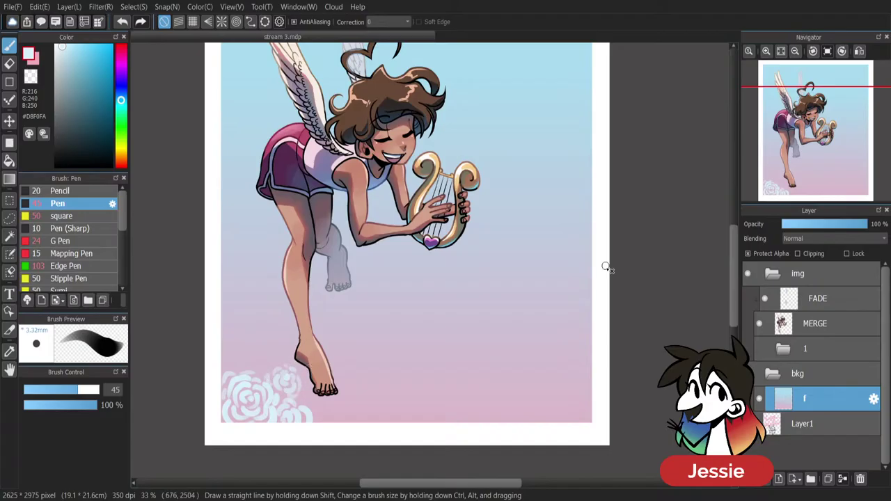
pyautogui.moveTo(232, 350)
pyautogui.mouseDown()
pyautogui.moveTo(241, 331)
pyautogui.moveTo(229, 331)
pyautogui.moveTo(242, 361)
pyautogui.moveTo(224, 332)
pyautogui.moveTo(248, 333)
pyautogui.moveTo(248, 325)
pyautogui.mouseUp()
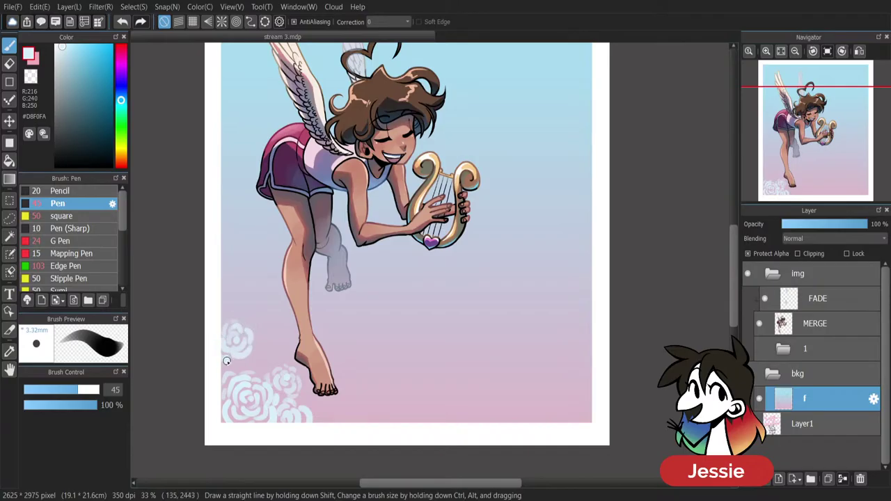
pyautogui.moveTo(226, 360)
pyautogui.mouseDown()
pyautogui.moveTo(236, 368)
pyautogui.moveTo(258, 348)
pyautogui.moveTo(223, 327)
pyautogui.moveTo(247, 369)
pyautogui.mouseUp()
# Fill the gaps between the roses and extend the cluster along the background's bottom edge, behind and past the standing foot.
pyautogui.hotkey('ctrl', '-')
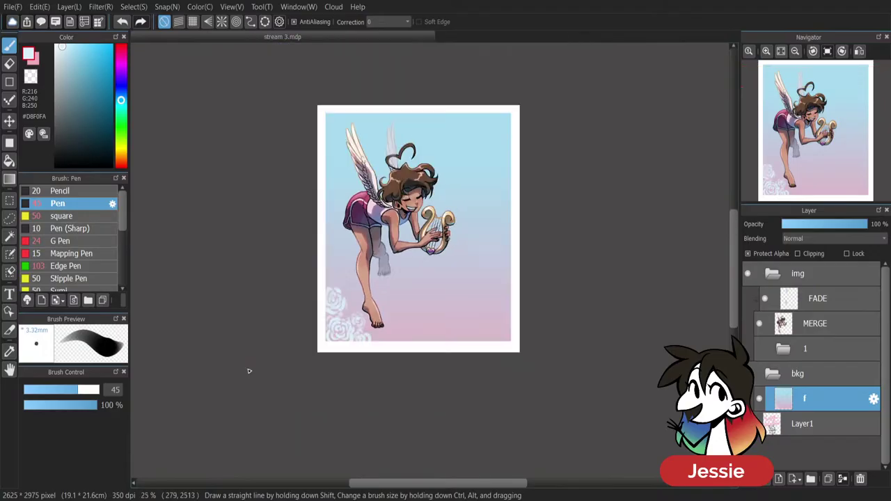
pyautogui.hotkey('ctrl', '+')
pyautogui.hotkey('ctrl', '+')
pyautogui.hotkey('ctrl', '+')
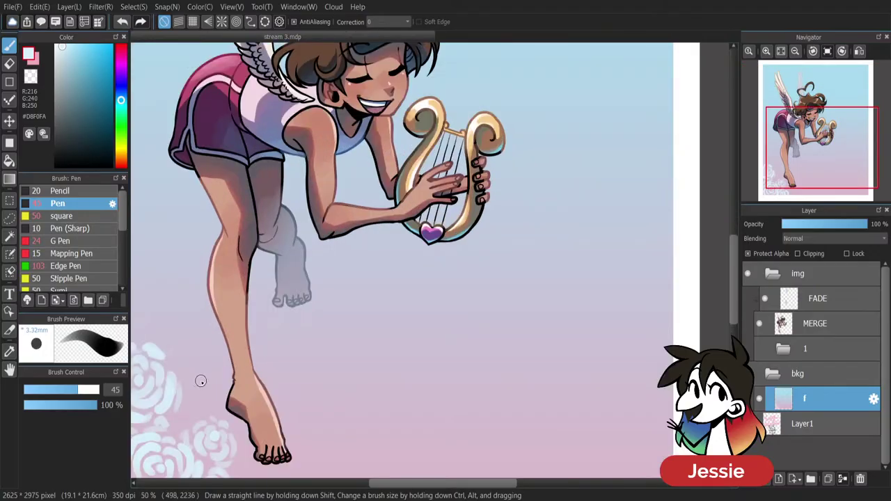
pyautogui.hotkey('ctrl', '-')
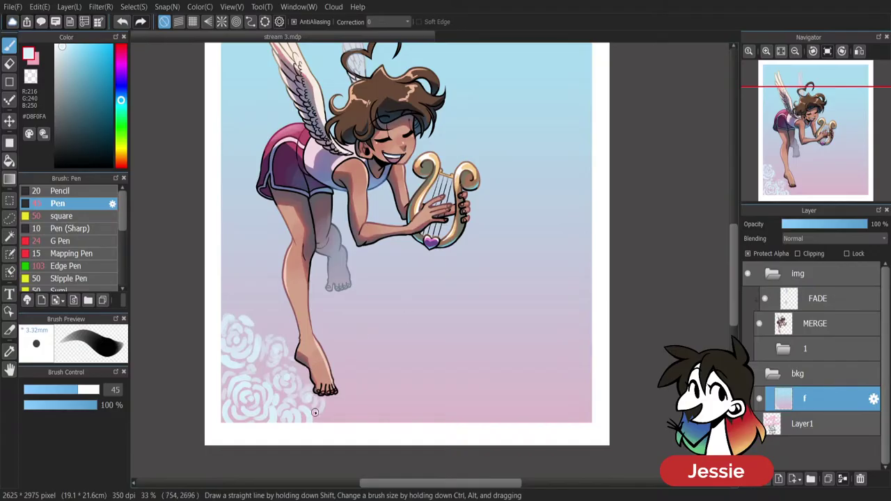
pyautogui.moveTo(329, 403)
pyautogui.mouseDown()
pyautogui.moveTo(327, 428)
pyautogui.moveTo(357, 427)
pyautogui.mouseUp()
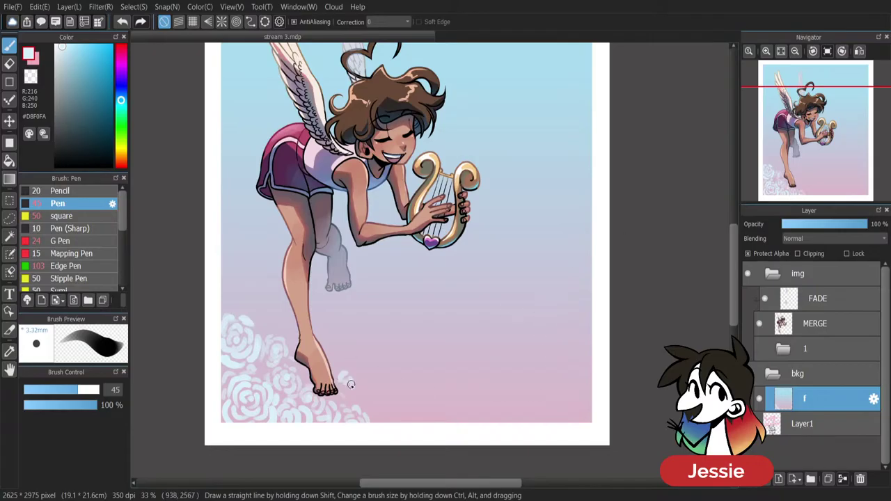
pyautogui.moveTo(352, 369)
pyautogui.mouseDown()
pyautogui.moveTo(356, 398)
pyautogui.moveTo(345, 395)
pyautogui.moveTo(359, 391)
pyautogui.moveTo(338, 394)
pyautogui.moveTo(365, 380)
pyautogui.moveTo(360, 393)
pyautogui.moveTo(340, 357)
pyautogui.mouseUp()
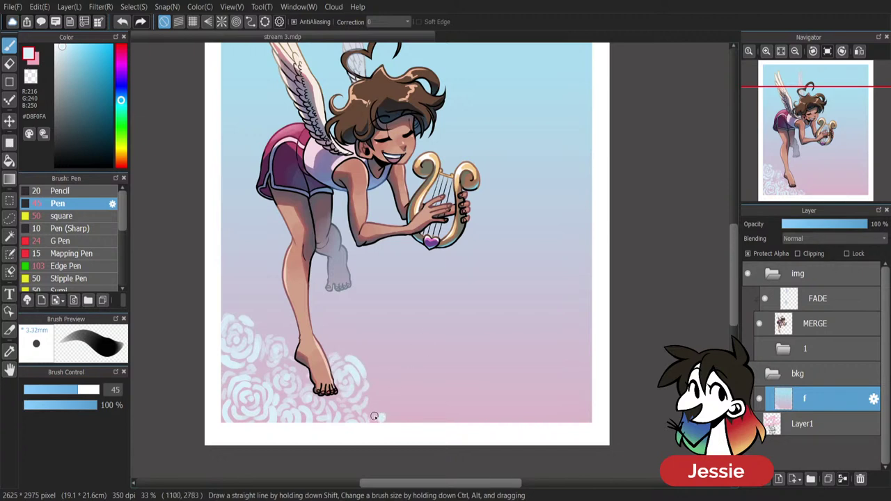
pyautogui.moveTo(374, 416)
pyautogui.mouseDown()
pyautogui.moveTo(388, 416)
pyautogui.moveTo(374, 423)
pyautogui.moveTo(383, 401)
pyautogui.moveTo(407, 423)
pyautogui.moveTo(394, 401)
pyautogui.mouseUp()
# Examine how the pale rose cluster balances with the figure and gradient across the whole illustration.
pyautogui.hotkey('ctrl', '-')
pyautogui.hotkey('ctrl', '-')
pyautogui.hotkey('ctrl', '+')
pyautogui.hotkey('ctrl', '+')
pyautogui.hotkey('ctrl', '-')
pyautogui.hotkey('ctrl', '-')
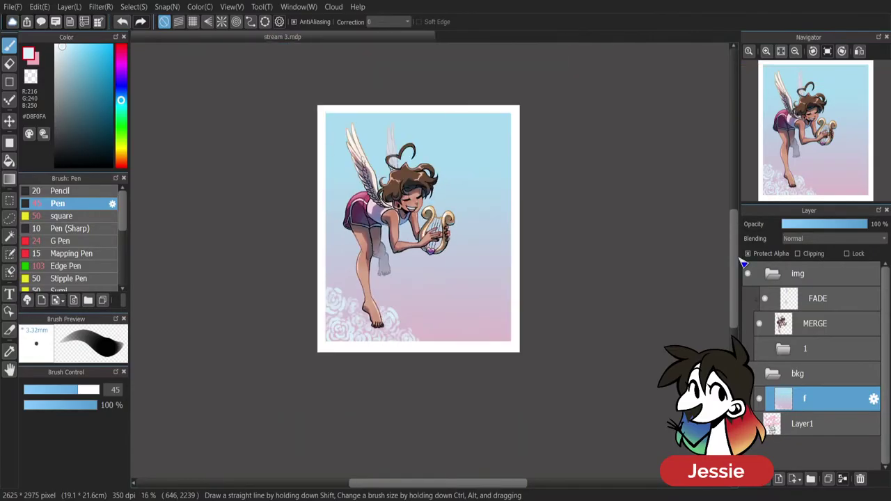
pyautogui.hotkey('ctrl', '+')
pyautogui.moveTo(737, 259); pyautogui.dragTo(738, 244)
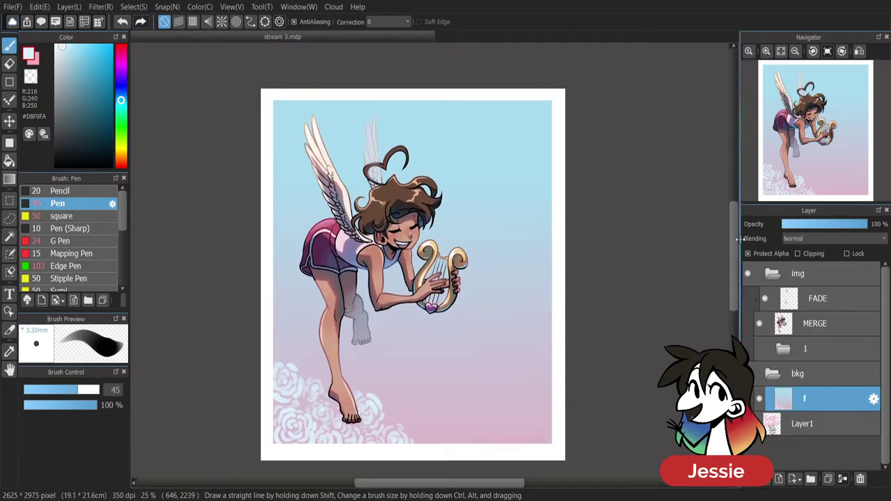
# Try pale pinks #F4DDE4 and #FFF3F7 for painting in the background's upper-right corner.
pyautogui.keyDown('alt'); pyautogui.click(533, 371); pyautogui.keyUp('alt')
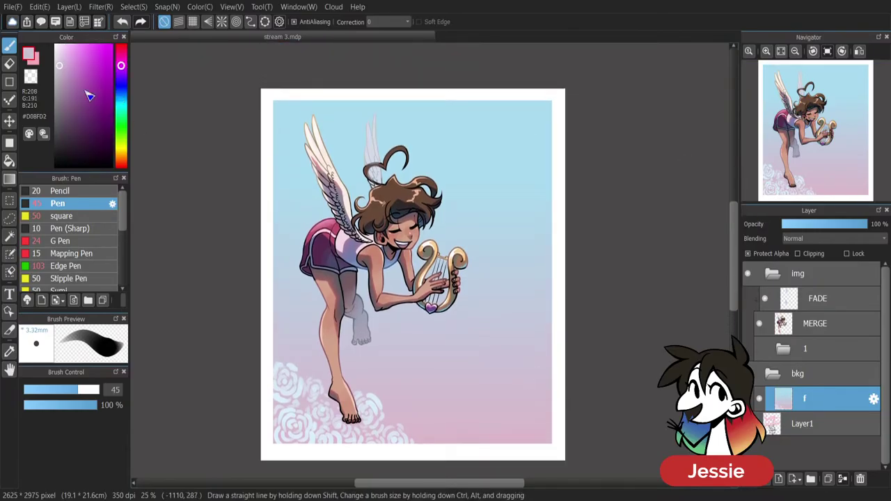
pyautogui.moveTo(62, 60); pyautogui.dragTo(60, 49)
pyautogui.moveTo(121, 61); pyautogui.dragTo(121, 51)
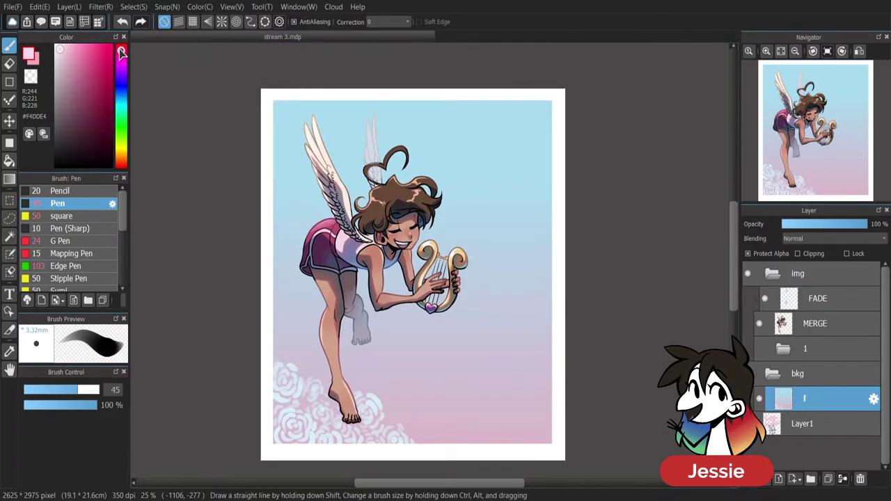
pyautogui.hotkey('ctrl', '+')
pyautogui.scroll(2, 623, 149)
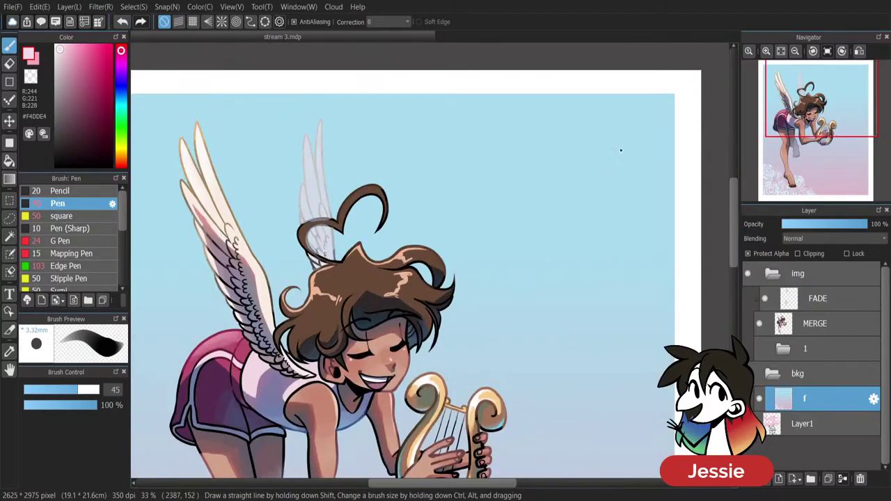
pyautogui.hotkey('ctrl', 'z')
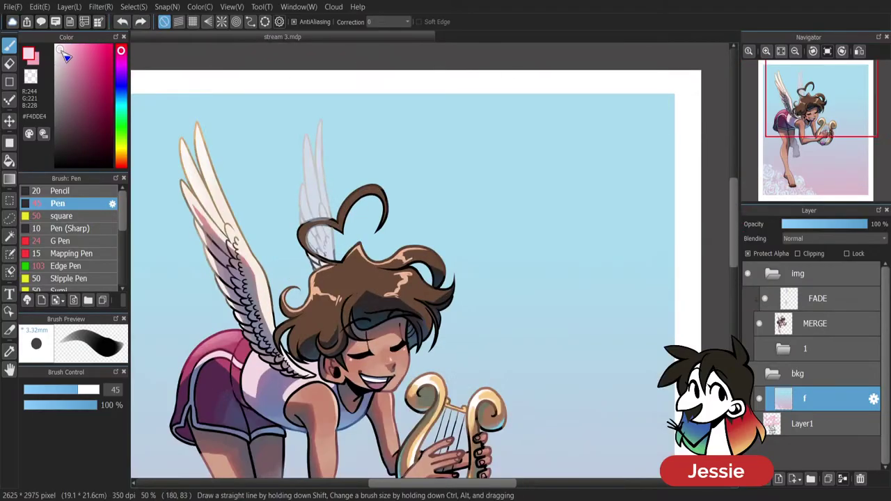
pyautogui.click(58, 45)
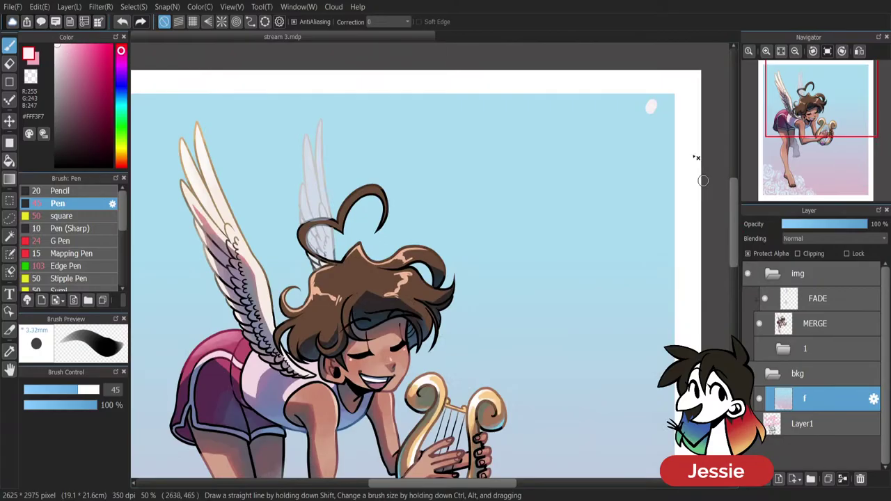
# Switch the brush colour to pale blue #E1F3FF and paint a rose in the background's upper-right corner.
pyautogui.click(122, 98)
pyautogui.click(61, 45)
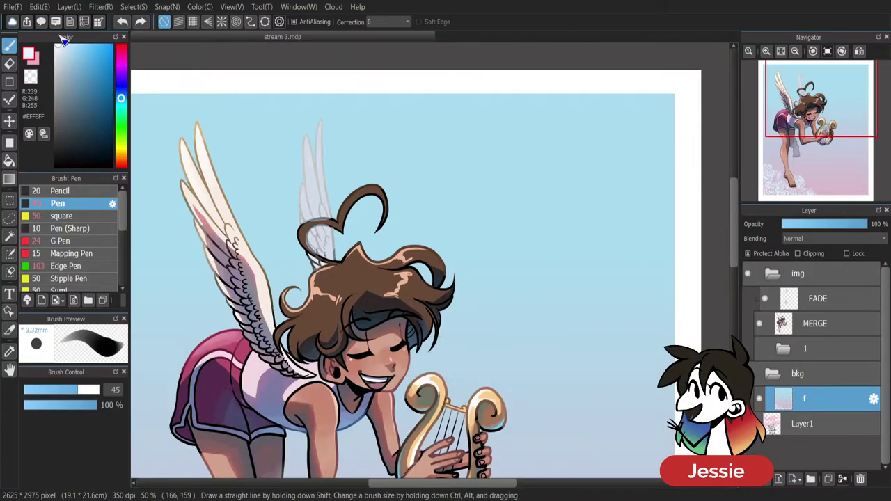
pyautogui.moveTo(654, 114)
pyautogui.mouseDown()
pyautogui.moveTo(636, 127)
pyautogui.moveTo(625, 123)
pyautogui.moveTo(639, 134)
pyautogui.moveTo(658, 128)
pyautogui.moveTo(622, 110)
pyautogui.moveTo(633, 99)
pyautogui.moveTo(669, 112)
pyautogui.moveTo(662, 147)
pyautogui.moveTo(678, 129)
pyautogui.mouseUp()
pyautogui.moveTo(621, 133); pyautogui.dragTo(636, 147)
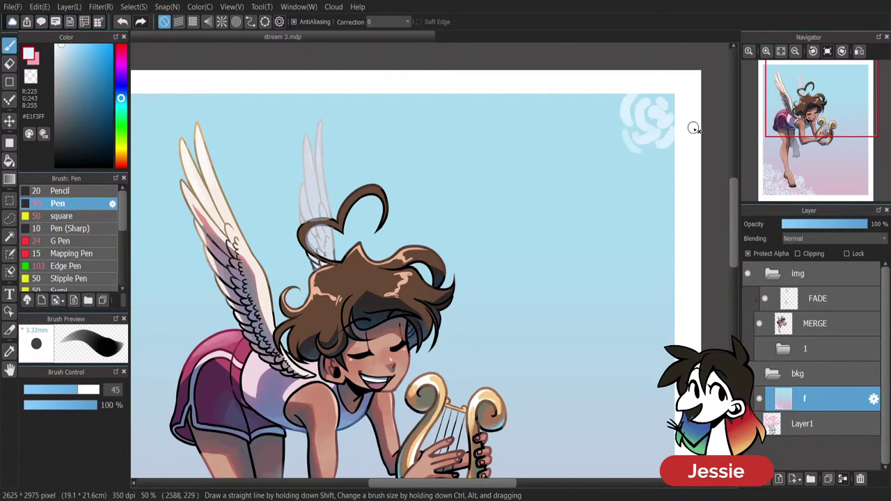
# Paint another pale blue rose directly below the upper-right one, against the background's right edge.
pyautogui.hotkey('ctrl', '-')
pyautogui.hotkey('ctrl', '-')
pyautogui.hotkey('ctrl', '-')
pyautogui.hotkey('ctrl', '-')
pyautogui.scroll(3, 697, 130)
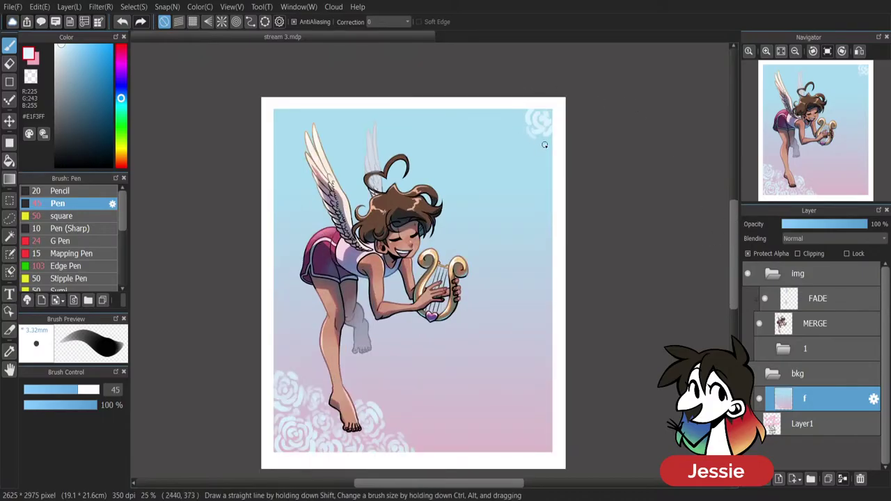
pyautogui.moveTo(541, 143)
pyautogui.mouseDown()
pyautogui.moveTo(546, 158)
pyautogui.moveTo(551, 144)
pyautogui.moveTo(547, 165)
pyautogui.moveTo(525, 160)
pyautogui.moveTo(550, 169)
pyautogui.mouseUp()
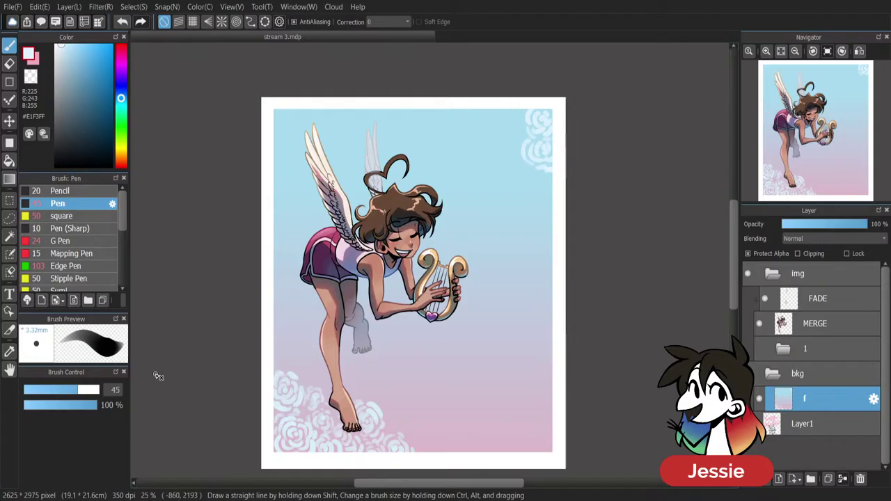
# Extend the upper-right cluster with larger roses at Pen size 67 and smaller ones at size 37 along the top and right edges.
pyautogui.click(85, 389)
pyautogui.moveTo(513, 126)
pyautogui.mouseDown()
pyautogui.moveTo(534, 133)
pyautogui.moveTo(515, 114)
pyautogui.moveTo(519, 146)
pyautogui.moveTo(511, 142)
pyautogui.moveTo(521, 113)
pyautogui.moveTo(502, 137)
pyautogui.moveTo(515, 127)
pyautogui.moveTo(496, 128)
pyautogui.moveTo(495, 112)
pyautogui.moveTo(515, 160)
pyautogui.mouseUp()
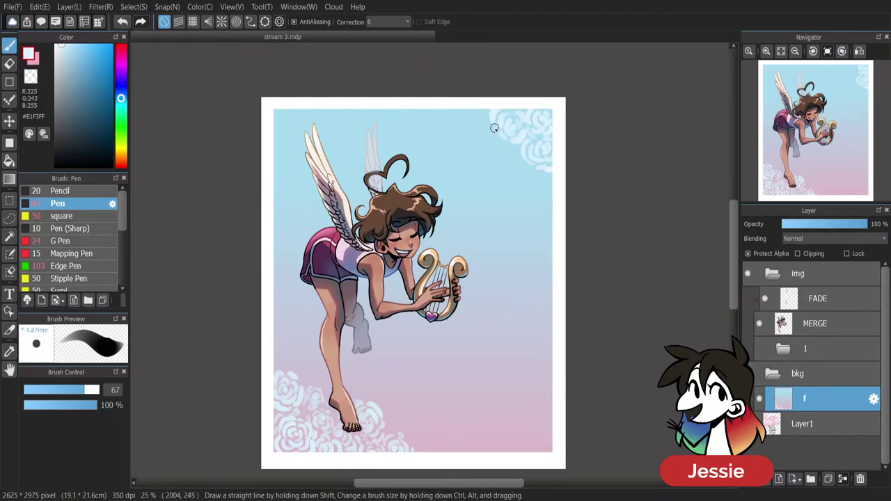
pyautogui.moveTo(494, 128)
pyautogui.mouseDown()
pyautogui.moveTo(521, 138)
pyautogui.moveTo(513, 151)
pyautogui.mouseUp()
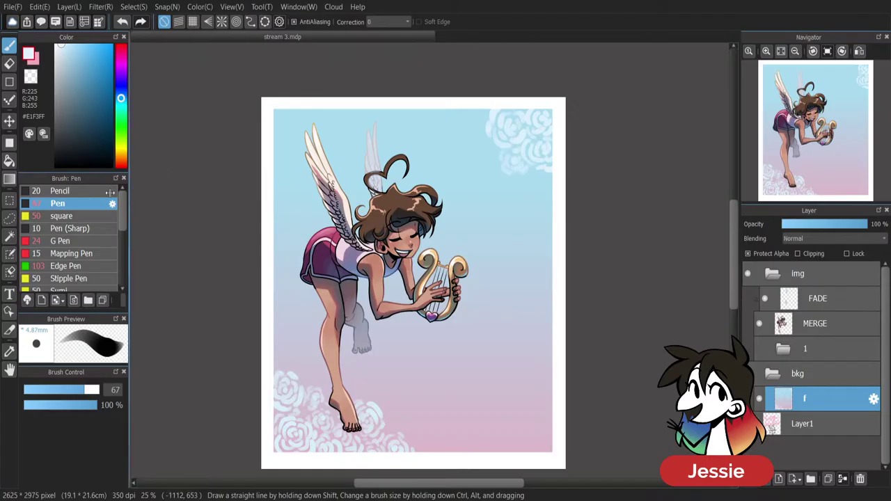
pyautogui.moveTo(82, 390); pyautogui.dragTo(71, 389)
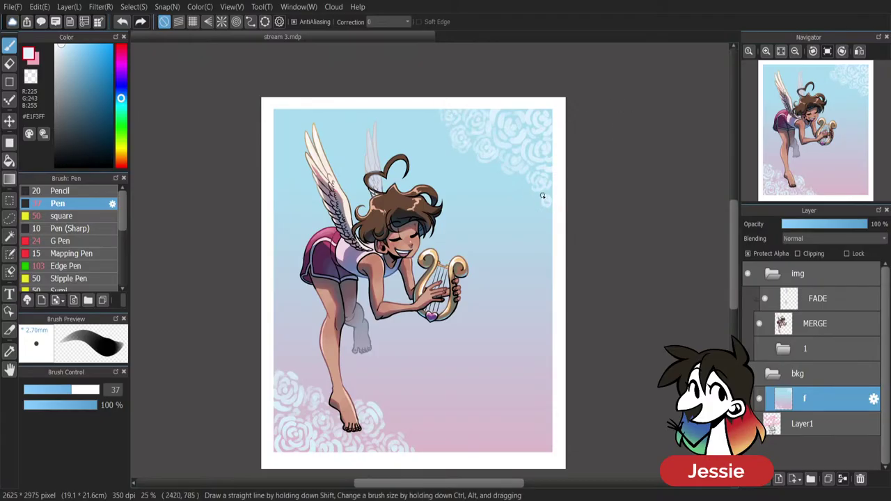
pyautogui.moveTo(541, 196); pyautogui.dragTo(545, 207)
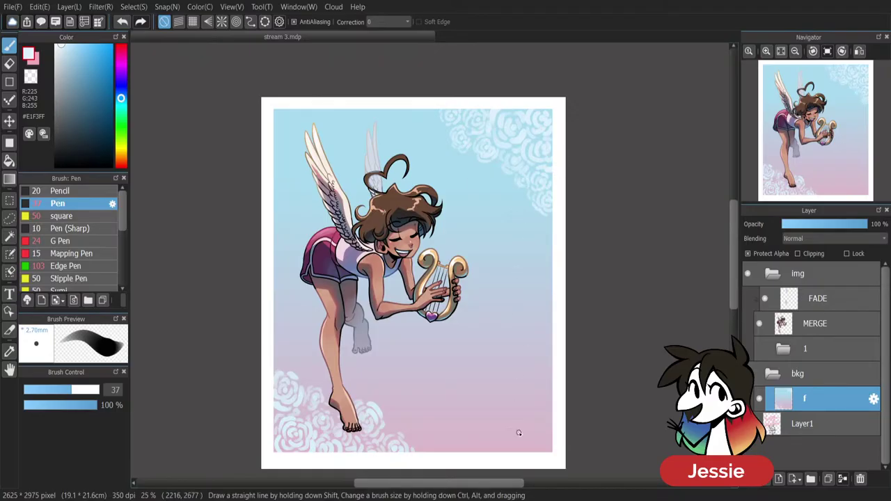
# Try curled flourish strokes beyond the upper-right rose cluster along the background's right and top edges, and undo them.
pyautogui.moveTo(545, 219); pyautogui.dragTo(542, 342)
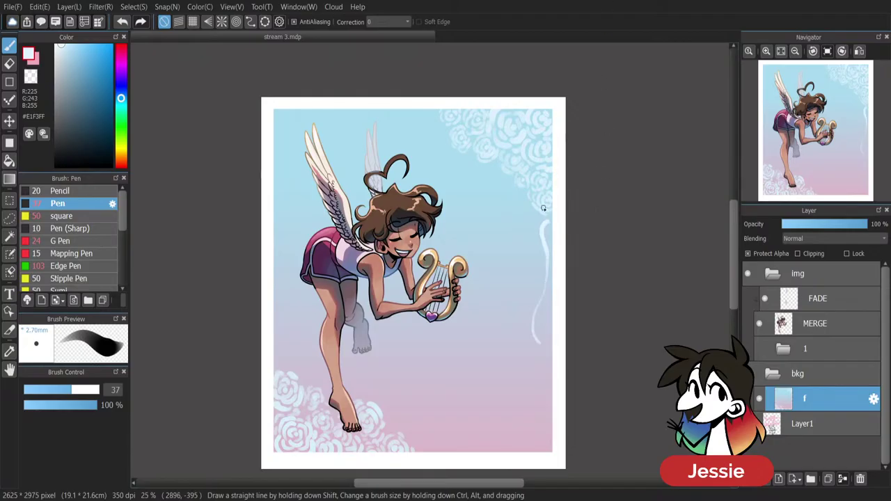
pyautogui.hotkey('ctrl', 'z')
pyautogui.moveTo(545, 228)
pyautogui.mouseDown()
pyautogui.moveTo(548, 288)
pyautogui.moveTo(541, 292)
pyautogui.mouseUp()
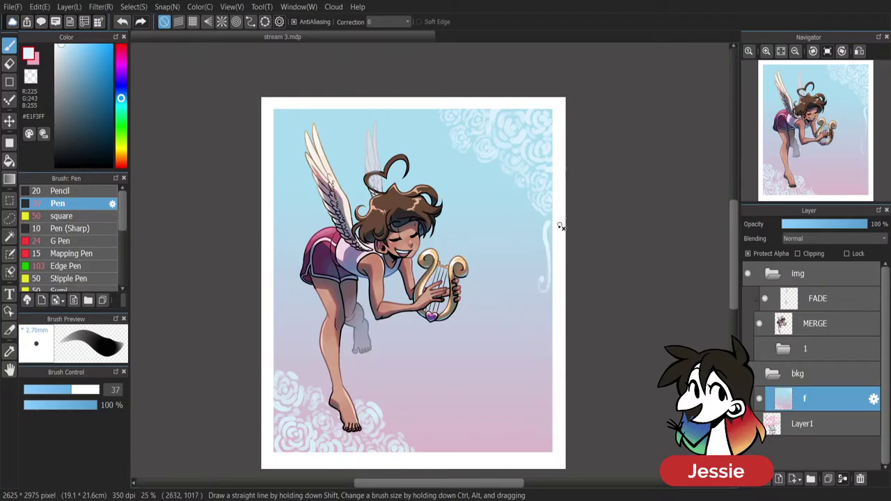
pyautogui.hotkey('ctrl', 'z')
pyautogui.moveTo(547, 221)
pyautogui.mouseDown()
pyautogui.moveTo(548, 291)
pyautogui.moveTo(541, 291)
pyautogui.mouseUp()
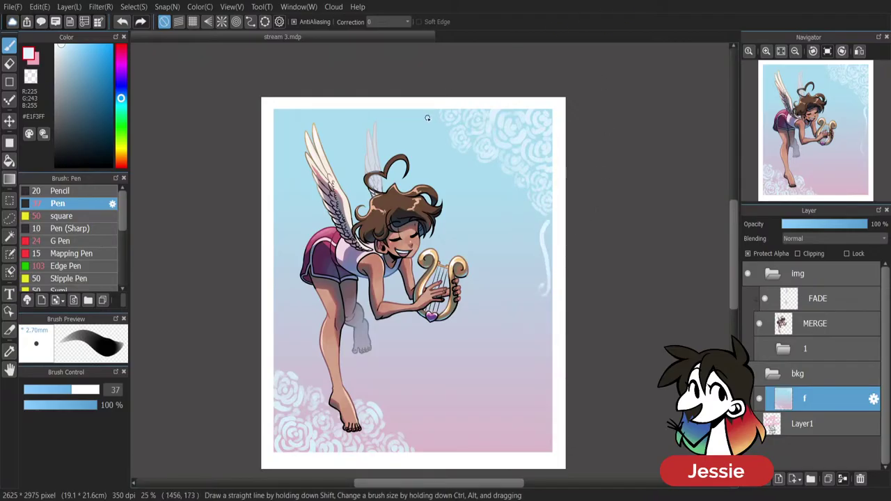
pyautogui.moveTo(426, 118)
pyautogui.mouseDown()
pyautogui.moveTo(403, 115)
pyautogui.moveTo(421, 118)
pyautogui.moveTo(383, 127)
pyautogui.mouseUp()
pyautogui.hotkey('ctrl', 'z')
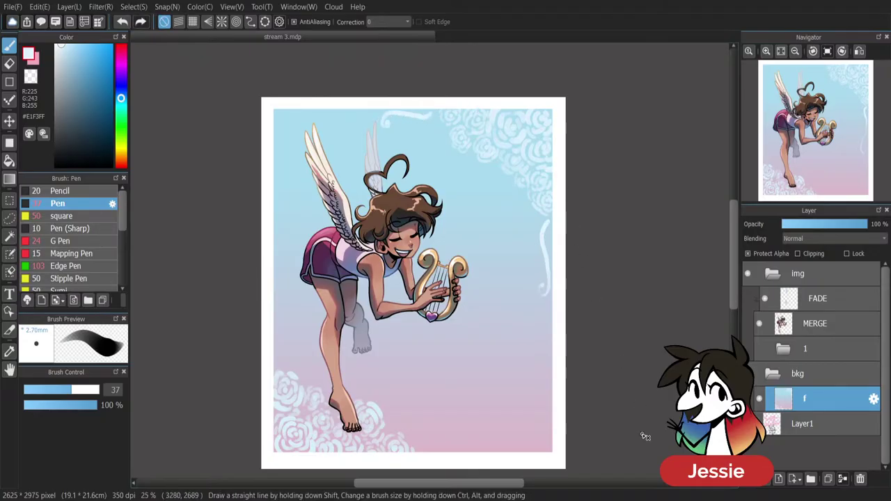
pyautogui.hotkey('ctrl', 'z')
pyautogui.hotkey('ctrl', 'z')
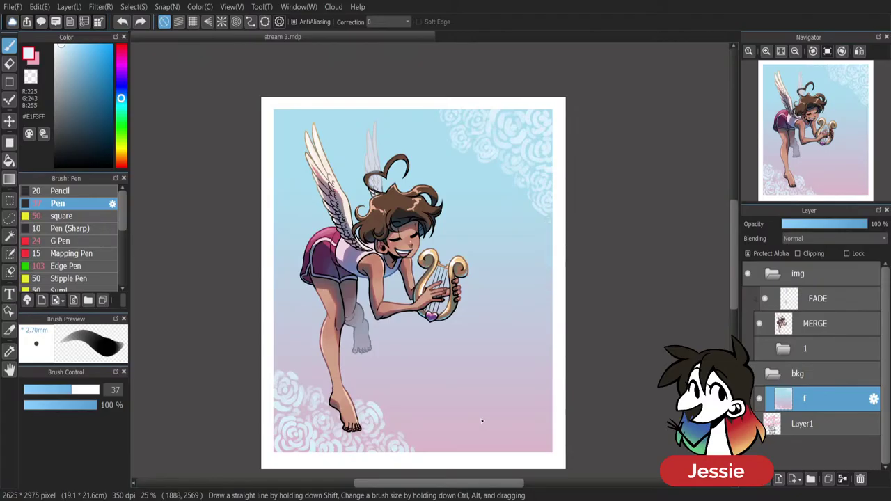
# Try a straight border line at Pen size 37 down the background's right edge from the rose cluster, and undo it.
pyautogui.keyDown('shift'); pyautogui.click(548, 223); pyautogui.keyUp('shift')
pyautogui.keyDown('shift'); pyautogui.click(551, 415); pyautogui.keyUp('shift')
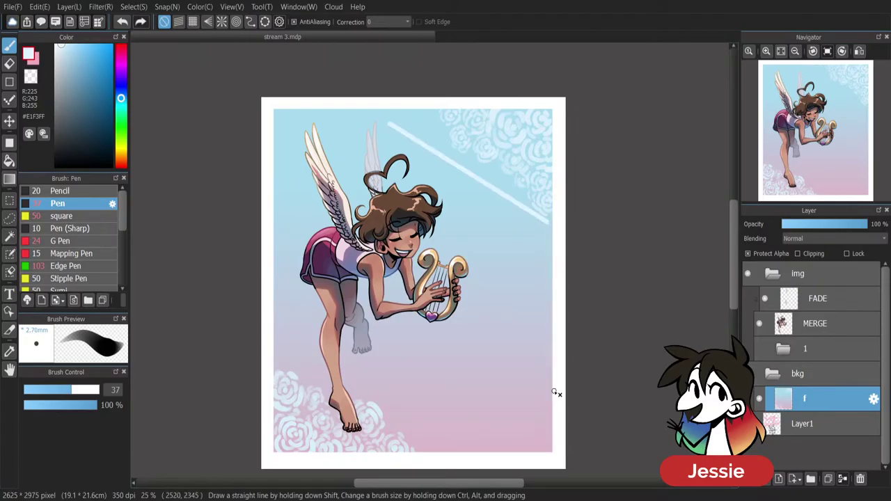
pyautogui.hotkey('ctrl', 'z')
pyautogui.moveTo(550, 251); pyautogui.dragTo(553, 460)
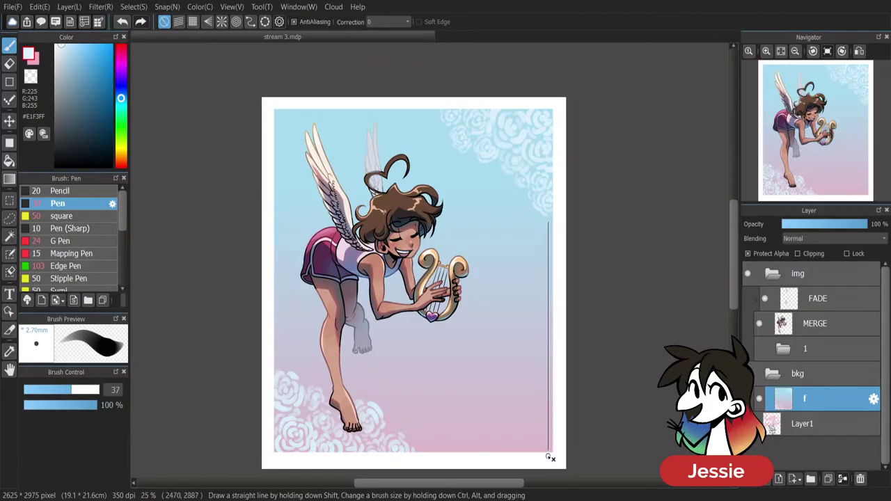
pyautogui.hotkey('ctrl', 'z')
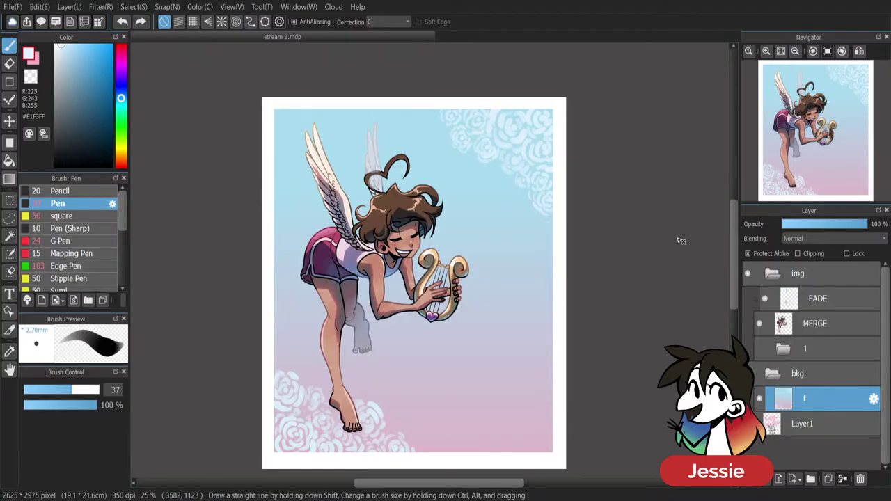
# Set the Pen size to 11.5 and draw thin straight border lines just inside all four background edges, connecting the two rose clusters.
pyautogui.click(42, 391)
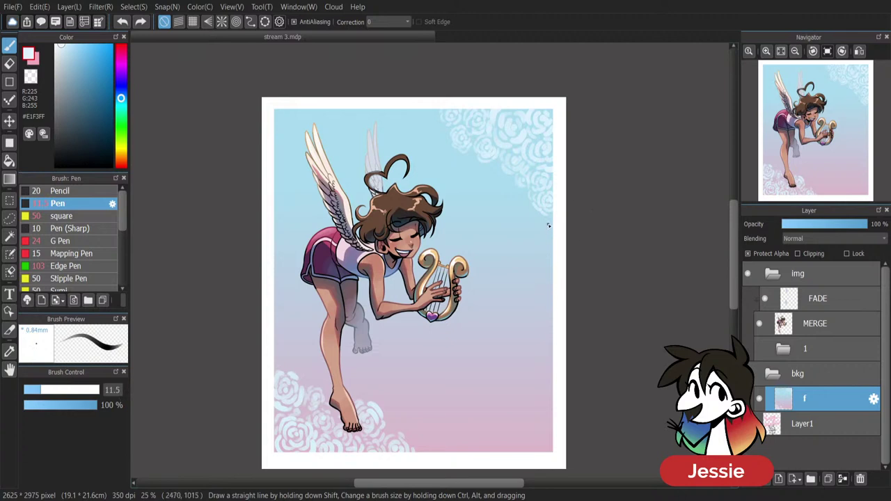
pyautogui.moveTo(548, 225)
pyautogui.mouseDown()
pyautogui.moveTo(554, 457)
pyautogui.moveTo(418, 451)
pyautogui.mouseUp()
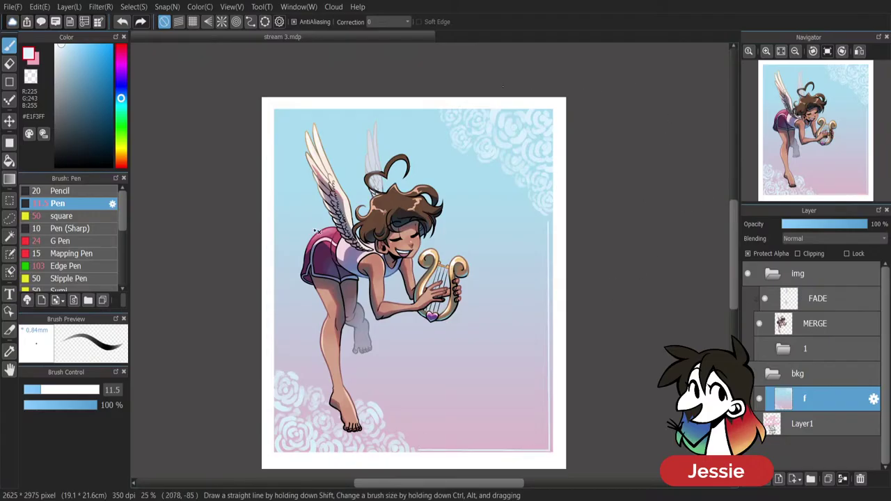
pyautogui.moveTo(277, 368); pyautogui.dragTo(277, 113)
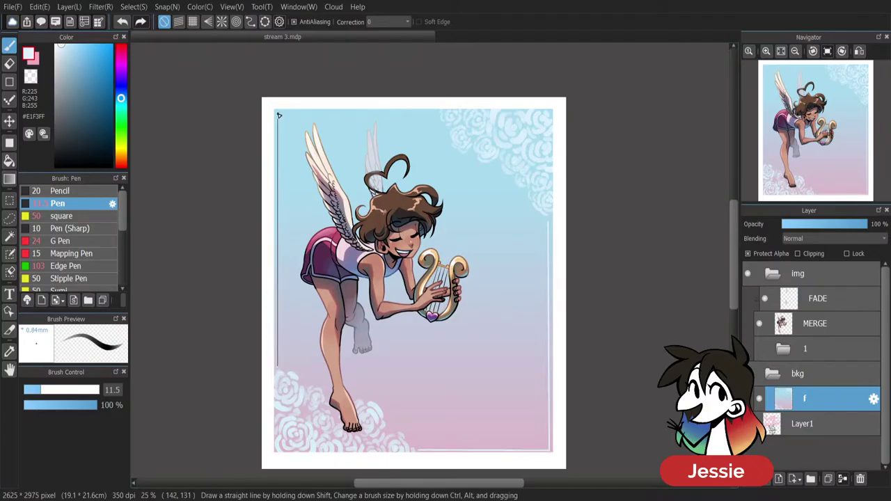
pyautogui.keyDown('shift'); pyautogui.click(433, 113); pyautogui.keyUp('shift')
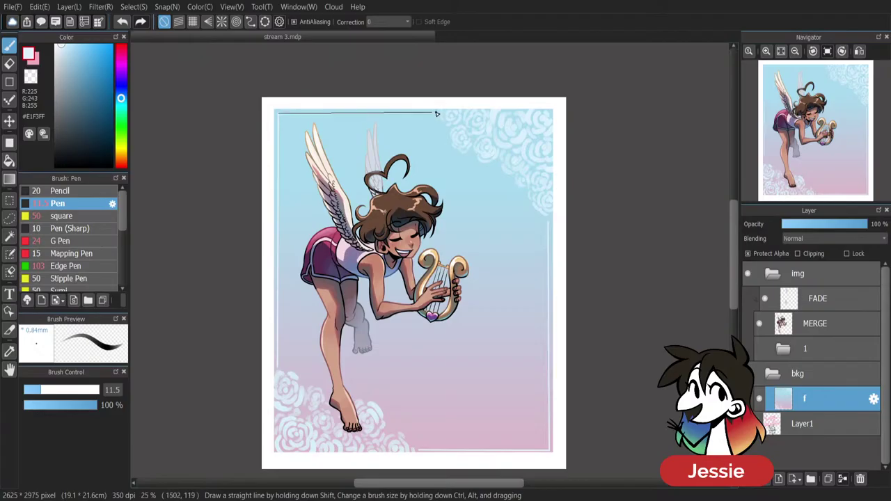
pyautogui.keyDown('shift'); pyautogui.click(437, 113); pyautogui.keyUp('shift')
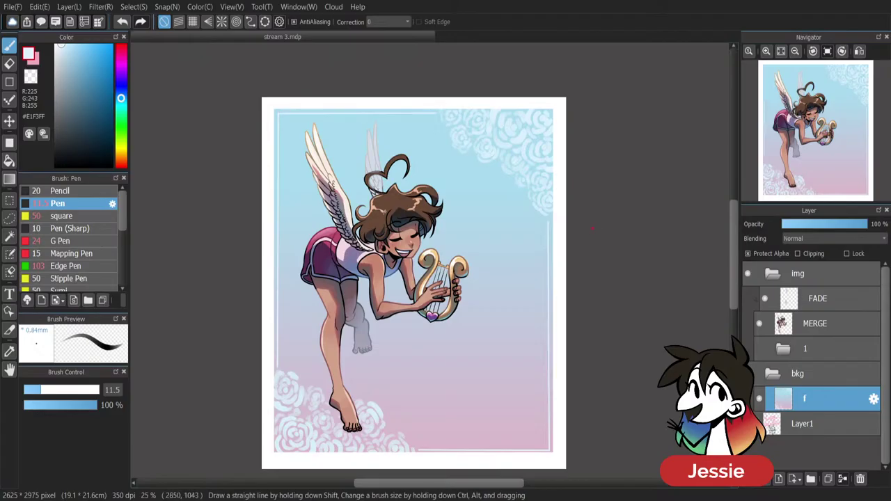
# Add a new layer above the gradient layer and name it txt.
pyautogui.hotkey('ctrl', '-')
pyautogui.hotkey('ctrl', '+')
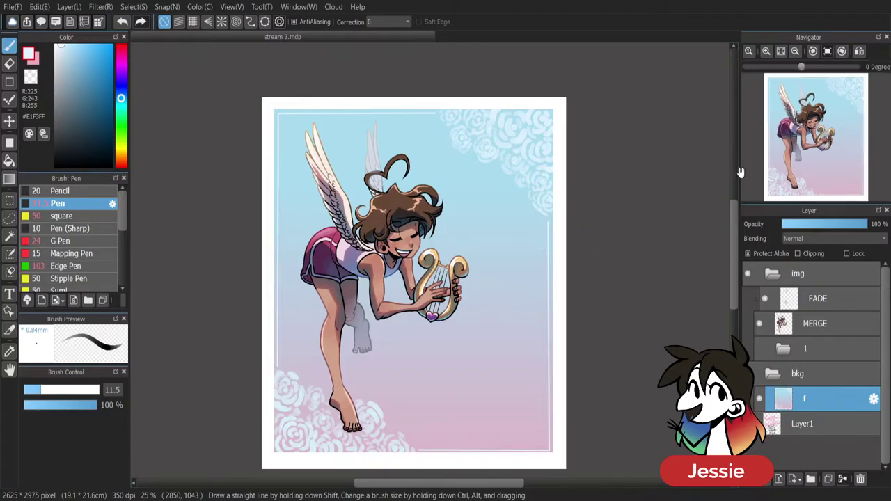
pyautogui.scroll(-2, 735, 248)
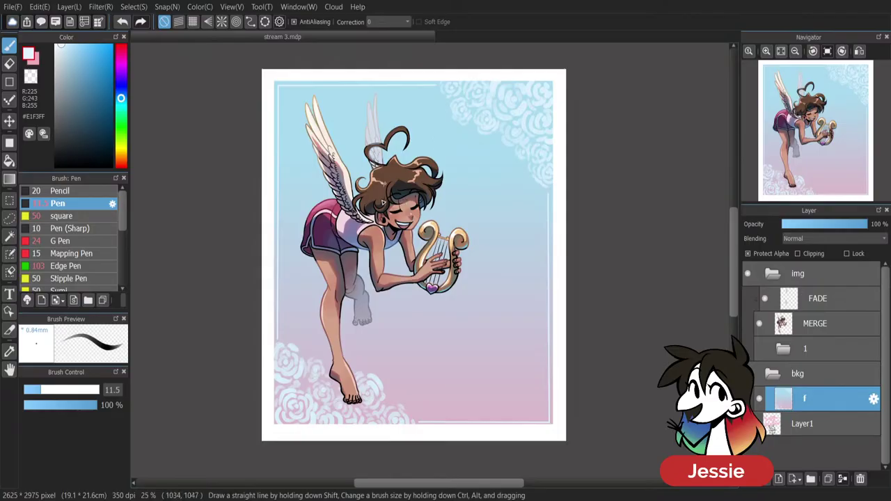
pyautogui.click(778, 479)
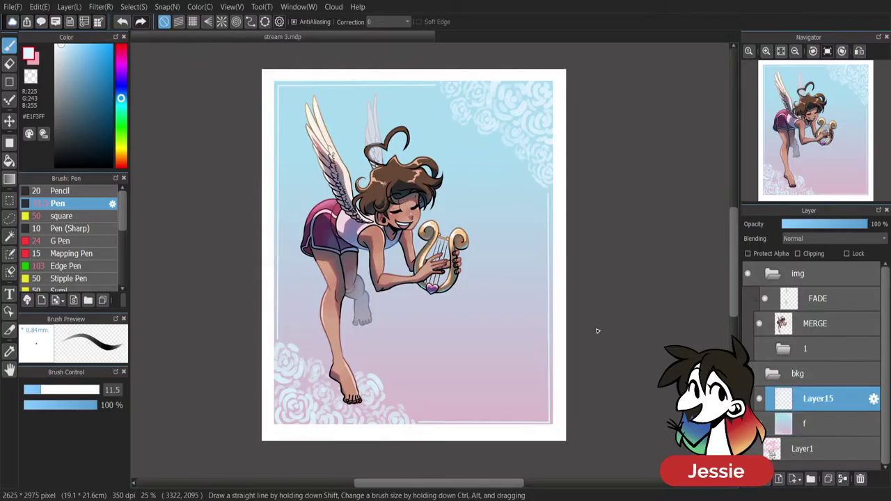
pyautogui.doubleClick(829, 402)
pyautogui.write('txt')
pyautogui.press('Return')
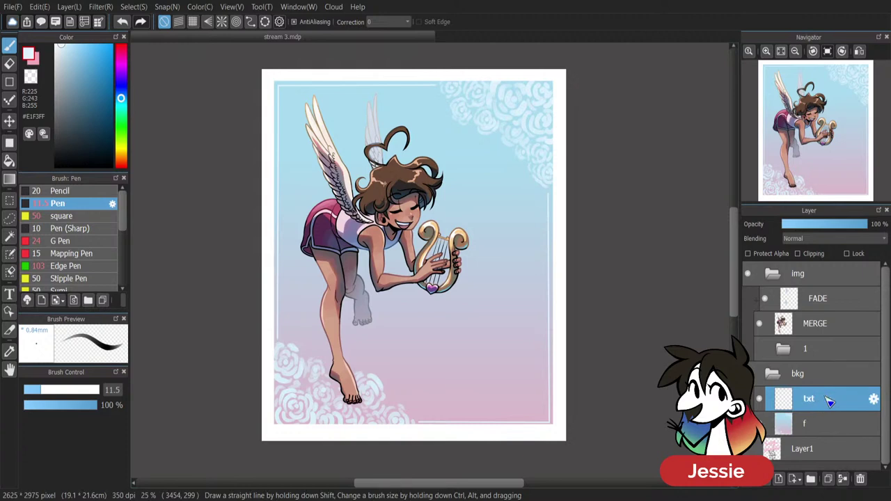
# Set the Pen to white at size 31 with a stroke correction of 15.
pyautogui.moveTo(65, 58); pyautogui.dragTo(45, 26)
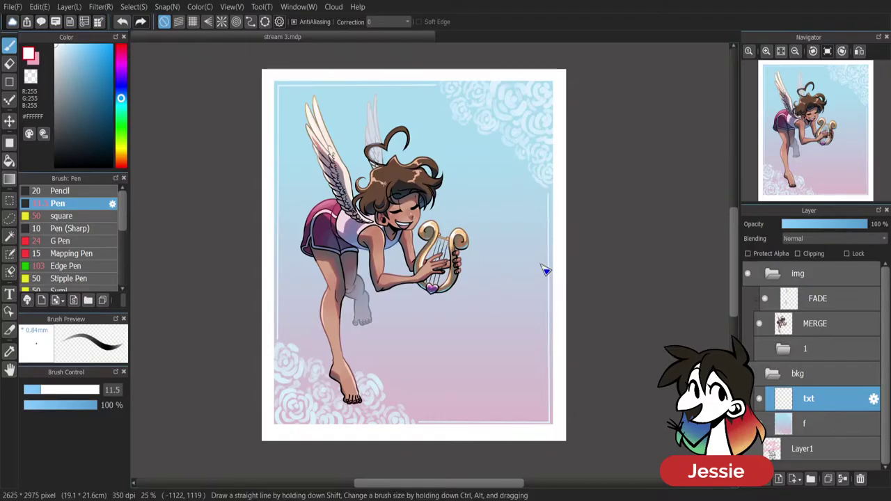
pyautogui.click(55, 390)
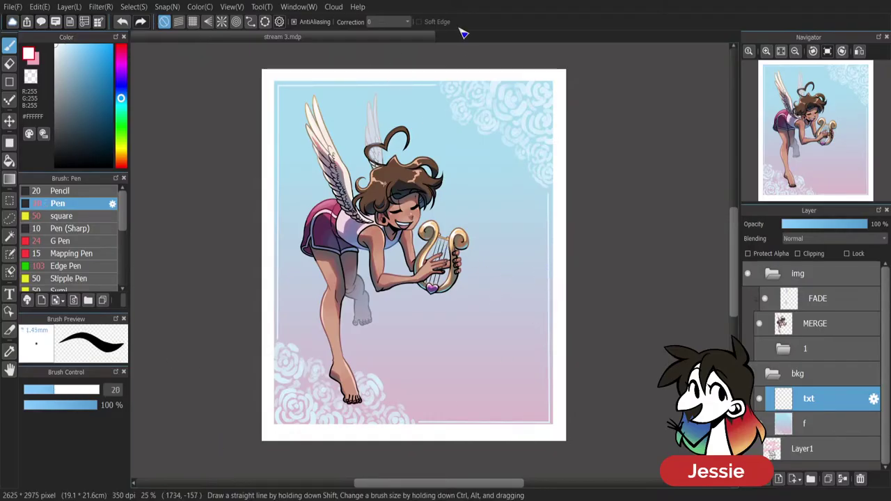
pyautogui.click(403, 25)
pyautogui.click(386, 151)
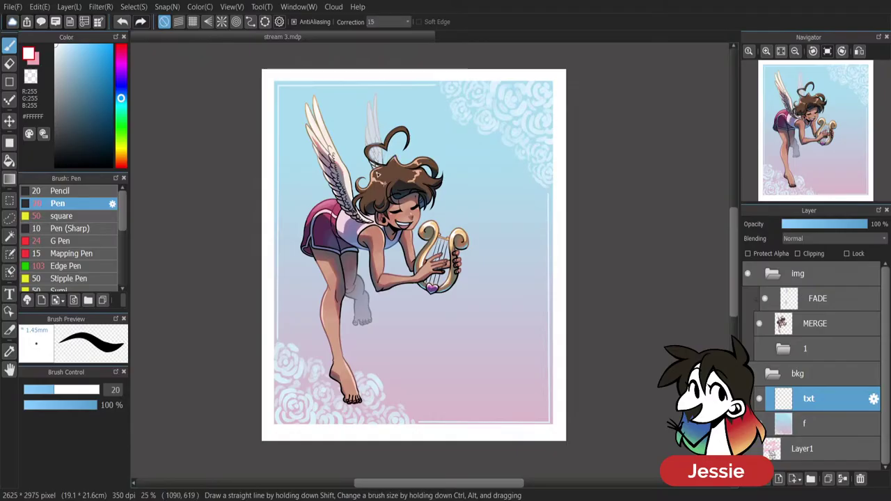
pyautogui.click(60, 405)
pyautogui.click(67, 391)
pyautogui.moveTo(61, 408); pyautogui.dragTo(101, 409)
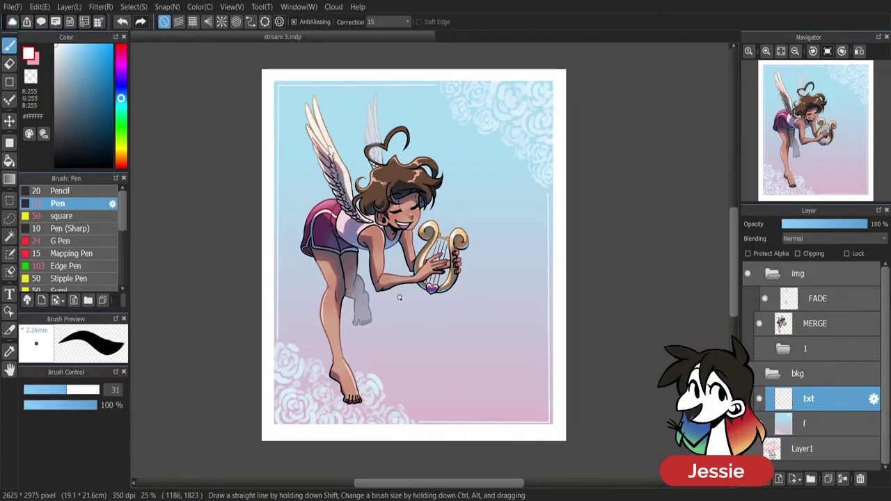
# Hand-letter "Happy" in slanted script just below the lyre, with a looping y tail that sweeps up toward the border.
pyautogui.moveTo(398, 302)
pyautogui.mouseDown()
pyautogui.moveTo(395, 287)
pyautogui.moveTo(391, 328)
pyautogui.moveTo(412, 306)
pyautogui.moveTo(414, 286)
pyautogui.moveTo(424, 364)
pyautogui.mouseUp()
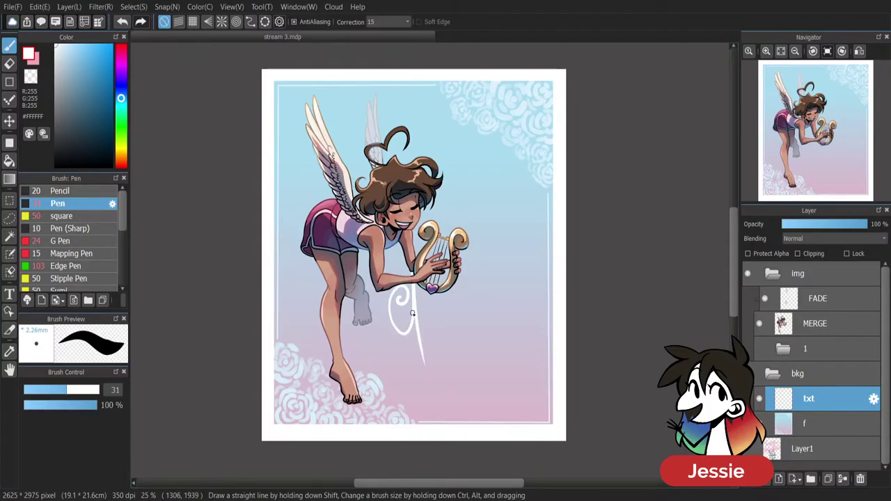
pyautogui.moveTo(430, 293); pyautogui.dragTo(438, 357)
pyautogui.moveTo(447, 297)
pyautogui.mouseDown()
pyautogui.moveTo(442, 311)
pyautogui.moveTo(462, 340)
pyautogui.moveTo(466, 276)
pyautogui.moveTo(474, 319)
pyautogui.mouseUp()
pyautogui.moveTo(468, 273)
pyautogui.mouseDown()
pyautogui.moveTo(482, 270)
pyautogui.moveTo(491, 252)
pyautogui.moveTo(494, 269)
pyautogui.moveTo(469, 369)
pyautogui.moveTo(529, 242)
pyautogui.mouseUp()
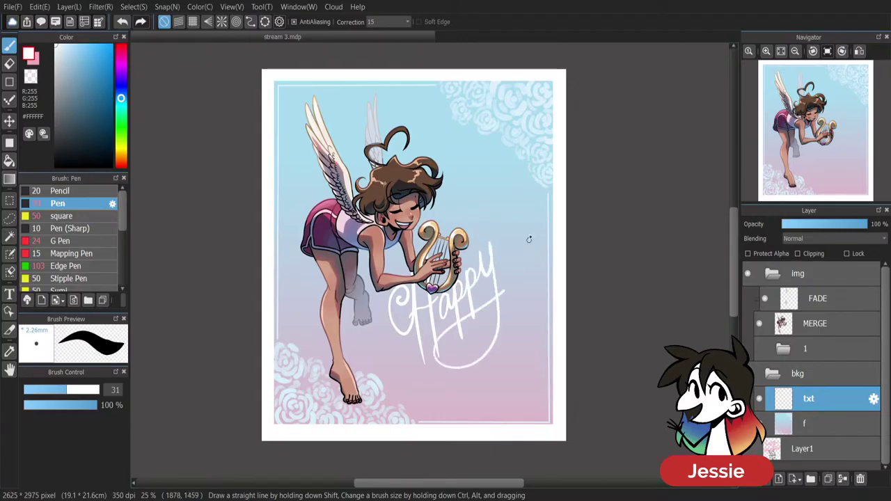
# Shrink the "Happy" lettering and reposition it just below the lyre.
pyautogui.press('v')
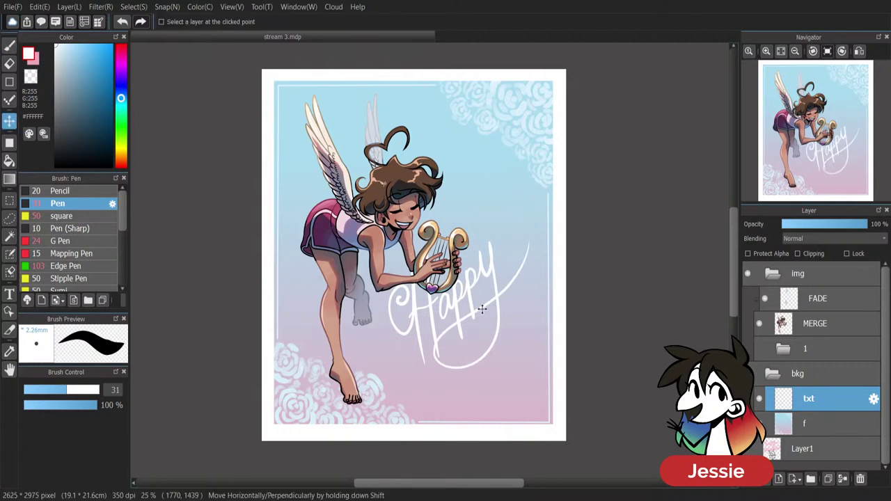
pyautogui.moveTo(479, 317)
pyautogui.mouseDown()
pyautogui.moveTo(498, 277)
pyautogui.moveTo(481, 319)
pyautogui.moveTo(483, 302)
pyautogui.mouseUp()
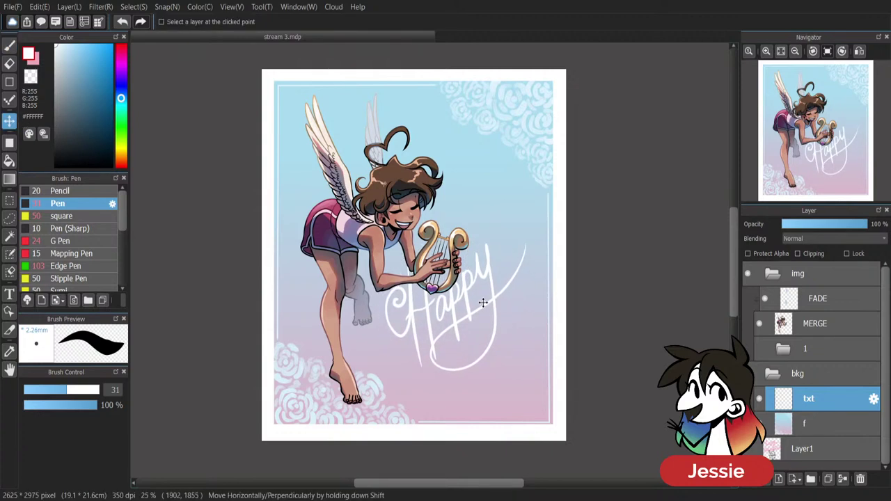
pyautogui.hotkey('ctrl', 't')
pyautogui.moveTo(527, 220); pyautogui.dragTo(511, 237)
pyautogui.moveTo(503, 268)
pyautogui.mouseDown()
pyautogui.moveTo(514, 263)
pyautogui.moveTo(497, 260)
pyautogui.mouseUp()
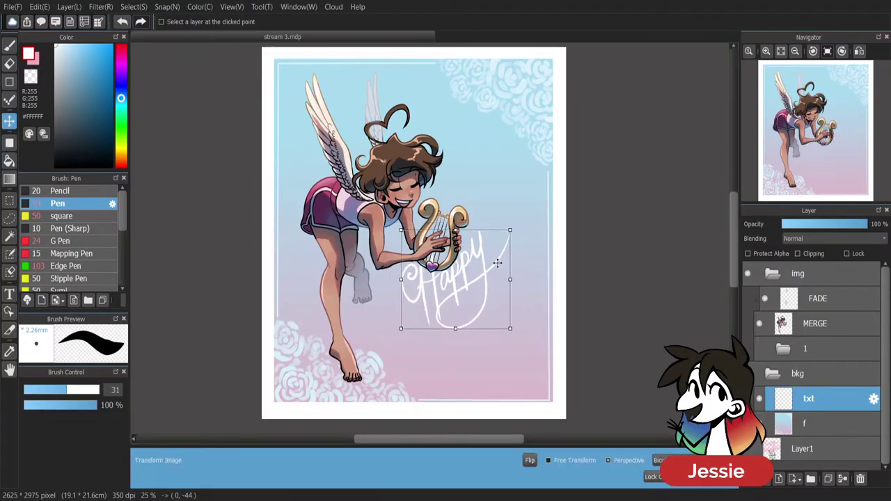
pyautogui.click(706, 486)
pyautogui.press('b')
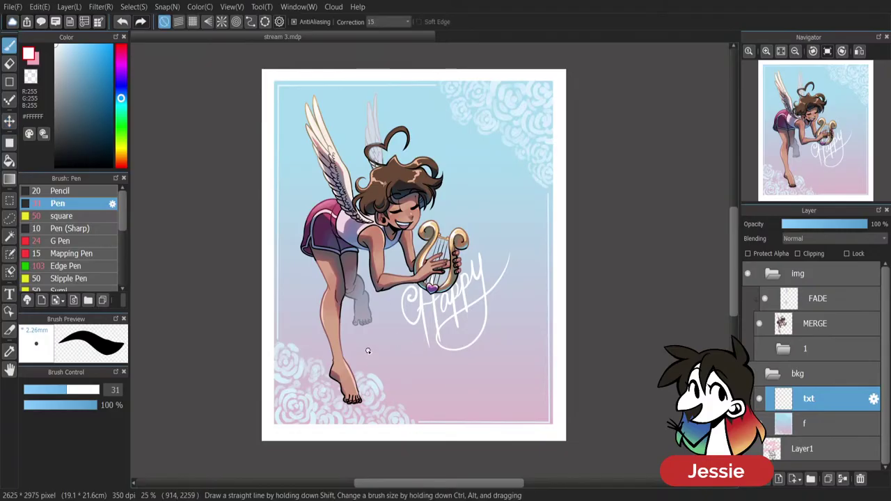
# Hand-letter "Valentines" in script below "Happy", redrawing the dot of the i as a small filled heart.
pyautogui.moveTo(379, 347)
pyautogui.mouseDown()
pyautogui.moveTo(390, 331)
pyautogui.moveTo(398, 395)
pyautogui.moveTo(411, 329)
pyautogui.moveTo(436, 328)
pyautogui.mouseUp()
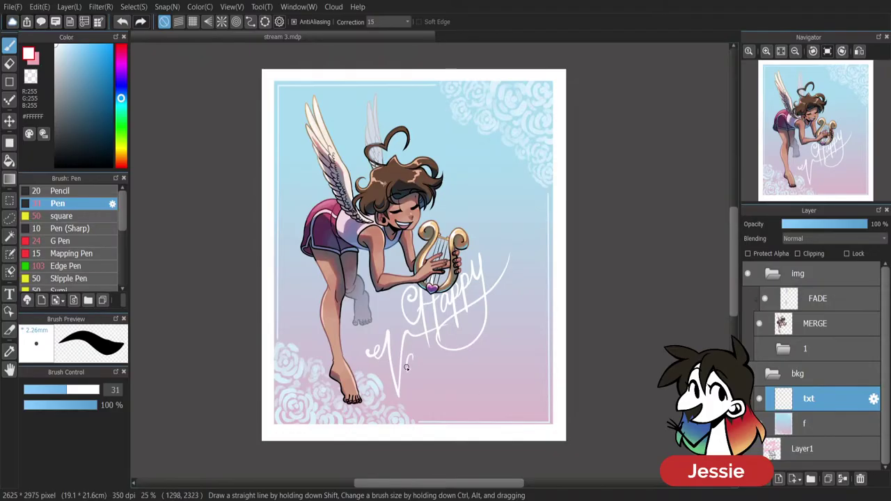
pyautogui.moveTo(410, 353)
pyautogui.mouseDown()
pyautogui.moveTo(434, 316)
pyautogui.moveTo(433, 379)
pyautogui.moveTo(439, 355)
pyautogui.moveTo(437, 365)
pyautogui.moveTo(451, 354)
pyautogui.moveTo(444, 369)
pyautogui.moveTo(457, 341)
pyautogui.moveTo(461, 365)
pyautogui.moveTo(468, 346)
pyautogui.moveTo(484, 374)
pyautogui.moveTo(485, 319)
pyautogui.mouseUp()
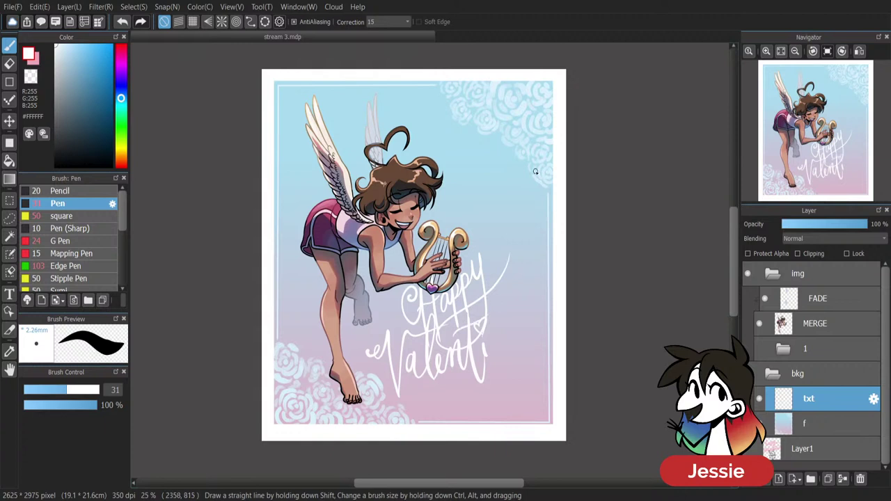
pyautogui.hotkey('ctrl', 'z')
pyautogui.hotkey('ctrl', 'z')
pyautogui.moveTo(482, 338); pyautogui.dragTo(486, 334)
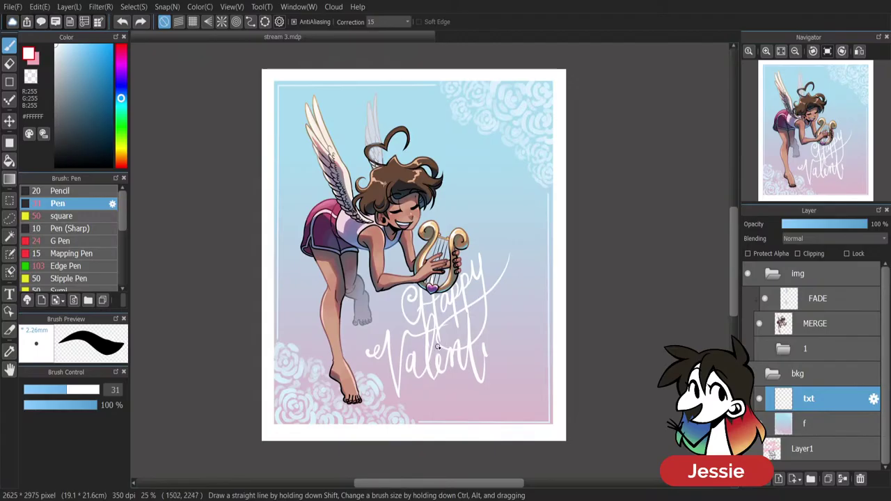
pyautogui.moveTo(485, 333)
pyautogui.mouseDown()
pyautogui.moveTo(481, 339)
pyautogui.moveTo(495, 330)
pyautogui.moveTo(503, 363)
pyautogui.moveTo(523, 302)
pyautogui.moveTo(519, 388)
pyautogui.moveTo(498, 363)
pyautogui.mouseUp()
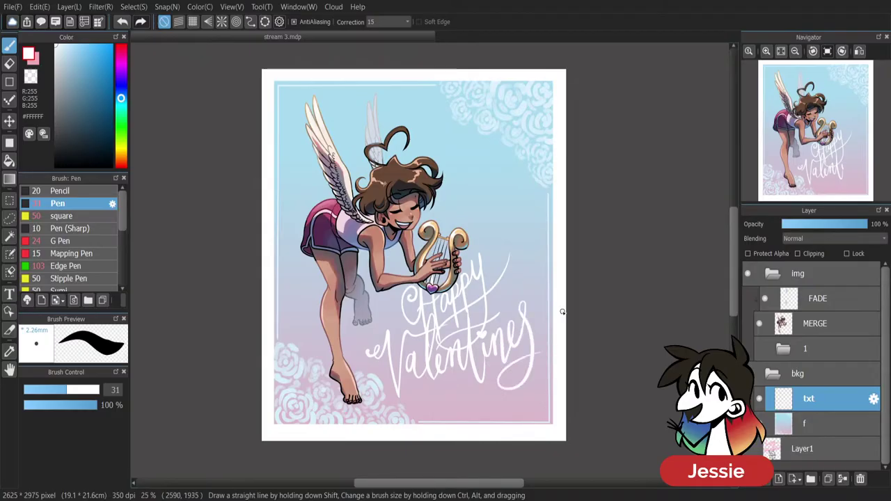
# Draw an exclamation mark after "Valentines" with a small heart as its dot, redoing the vertical stroke once.
pyautogui.moveTo(534, 247); pyautogui.dragTo(537, 327)
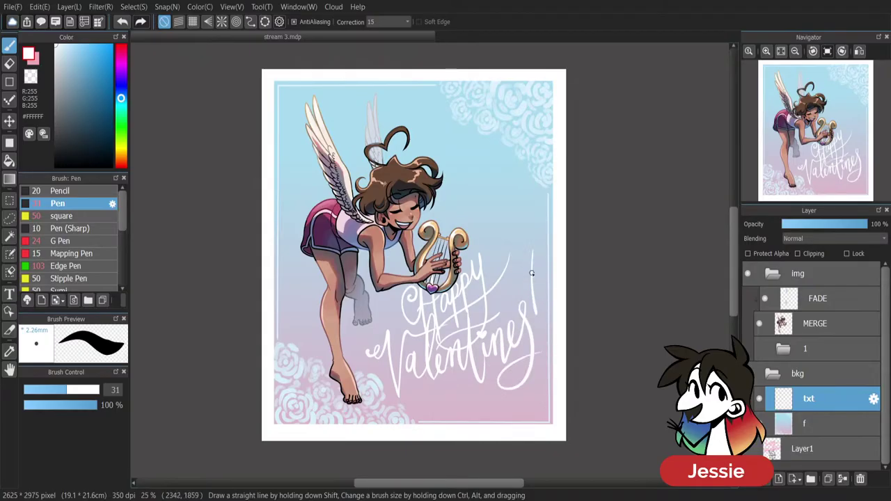
pyautogui.hotkey('ctrl', 'z')
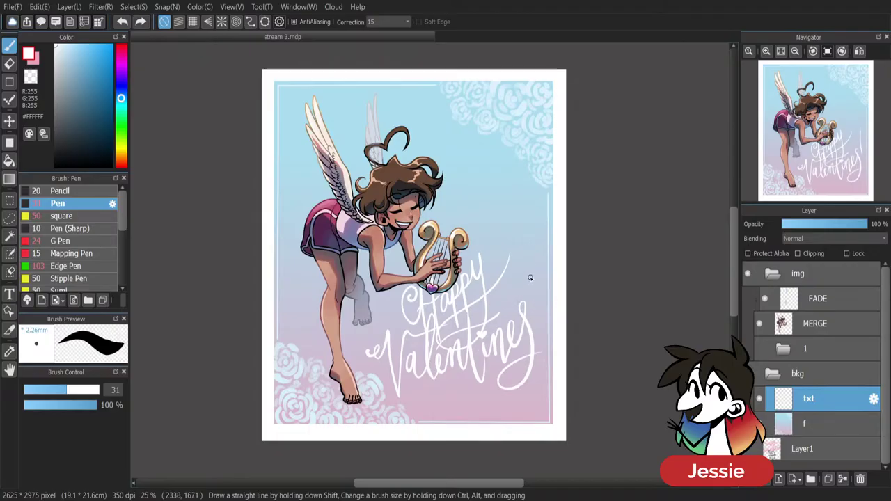
pyautogui.moveTo(534, 262); pyautogui.dragTo(541, 331)
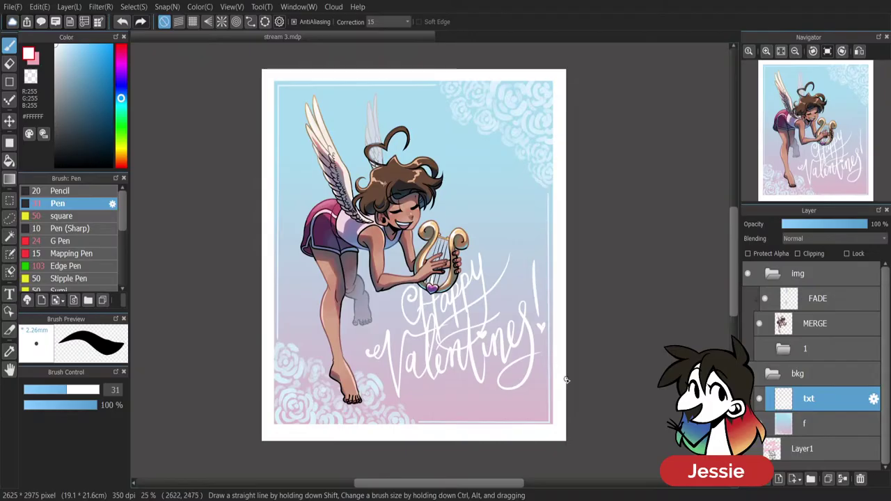
pyautogui.scroll(-1, 567, 380)
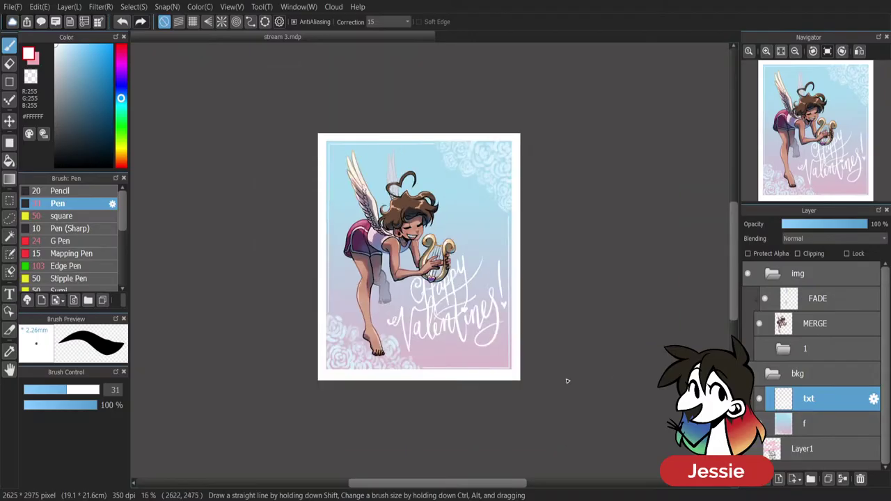
pyautogui.scroll(1, 568, 381)
pyautogui.scroll(1, 567, 381)
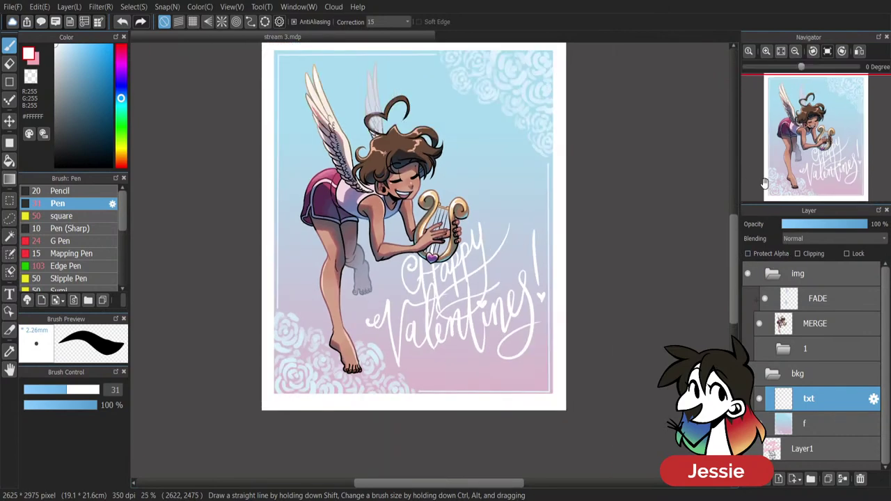
# Nudge the whole "Happy Valentines!" lettering slightly upward.
pyautogui.click(9, 120)
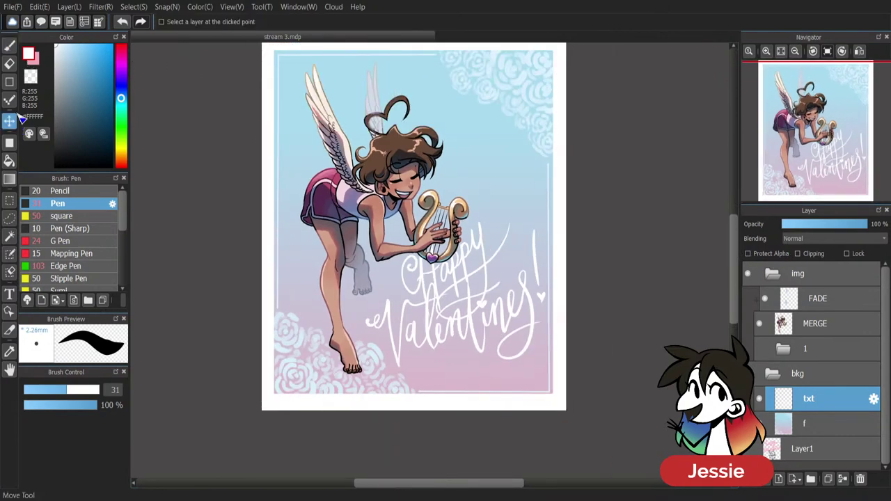
pyautogui.moveTo(515, 329); pyautogui.dragTo(518, 324)
pyautogui.press('b')
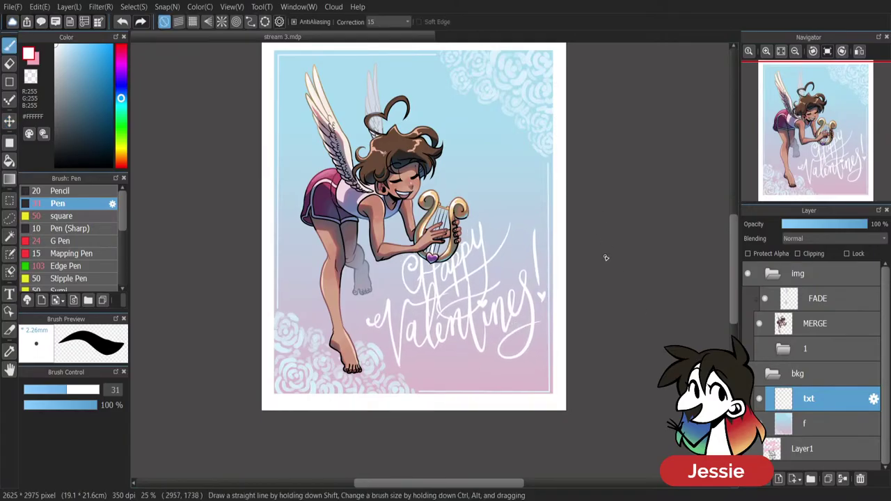
# Try shrinking the lettering and moving it toward the lower-right corner of the background, and undo it.
pyautogui.hotkey('ctrl', '-')
pyautogui.hotkey('ctrl', '+')
pyautogui.hotkey('ctrl', '+')
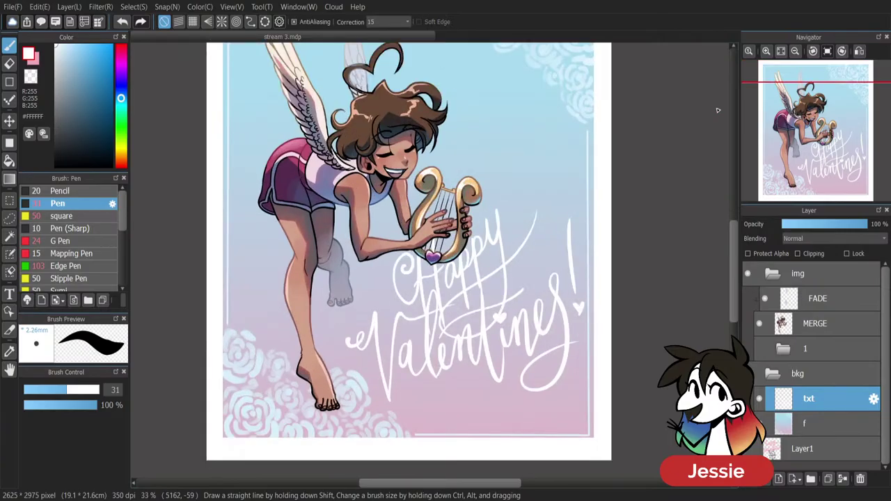
pyautogui.hotkey('ctrl', 't')
pyautogui.moveTo(585, 187); pyautogui.dragTo(559, 209)
pyautogui.moveTo(536, 267); pyautogui.dragTo(550, 302)
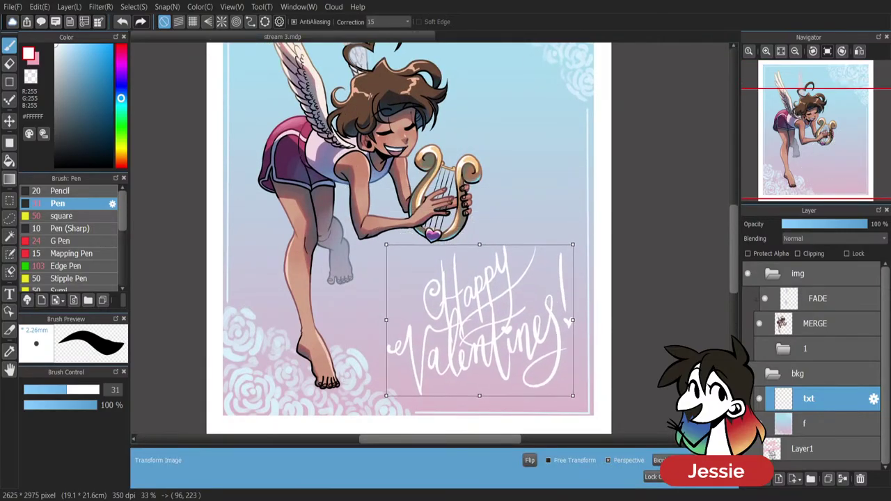
pyautogui.press('Return')
pyautogui.hotkey('ctrl', '-')
pyautogui.hotkey('ctrl', '-')
pyautogui.hotkey('ctrl', '+')
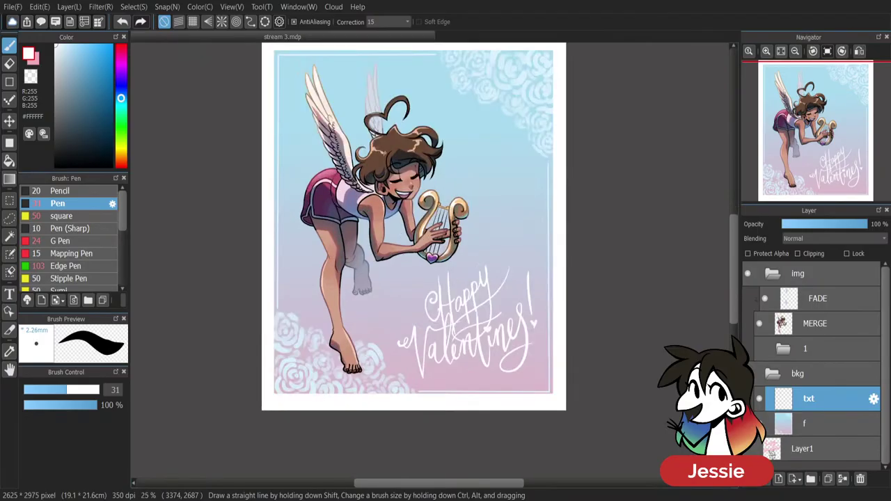
pyautogui.hotkey('ctrl', 'z')
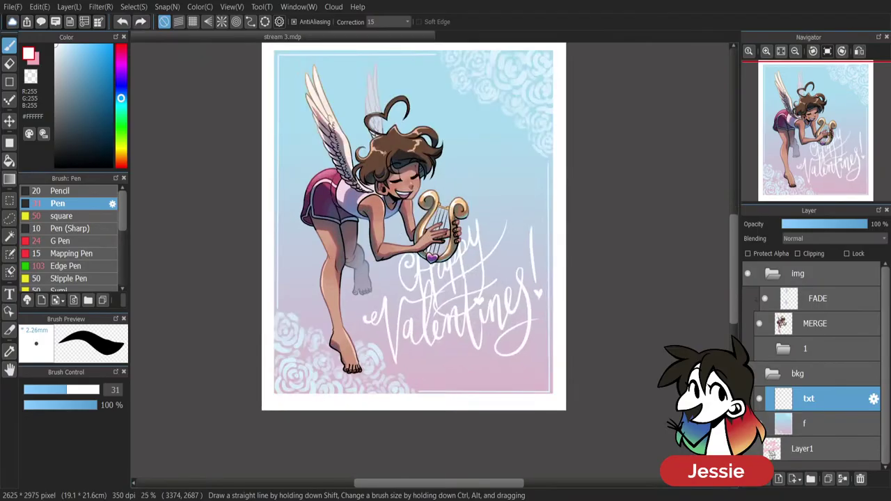
# Move the lettering slightly lower, scale it down a little and tilt it slightly counterclockwise inside the border.
pyautogui.press('v')
pyautogui.moveTo(501, 297); pyautogui.dragTo(506, 307)
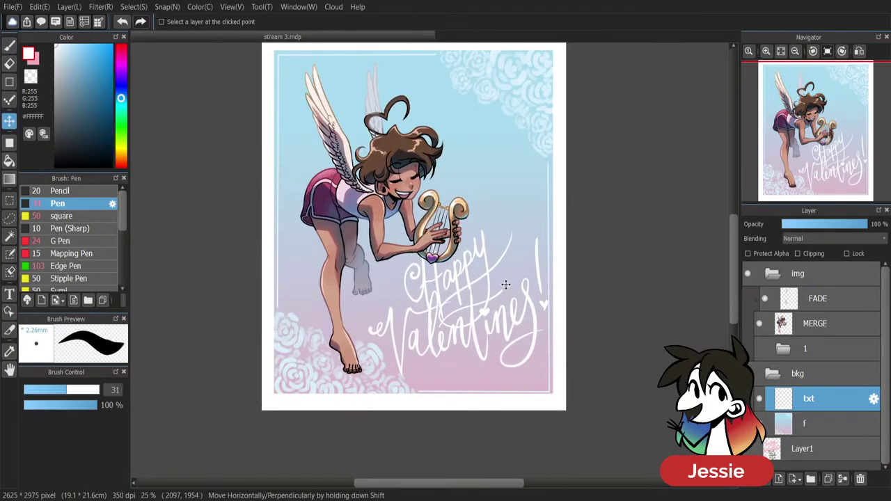
pyautogui.hotkey('ctrl', 't')
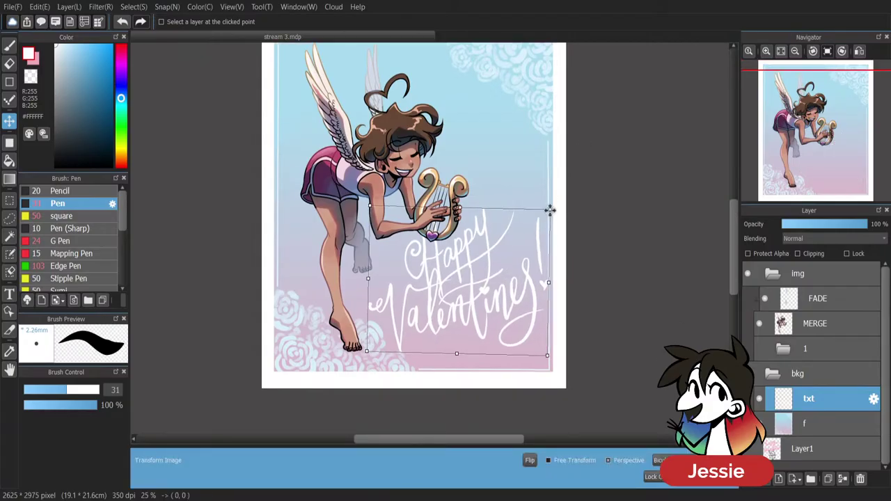
pyautogui.moveTo(549, 208); pyautogui.dragTo(543, 213)
pyautogui.moveTo(527, 265); pyautogui.dragTo(523, 267)
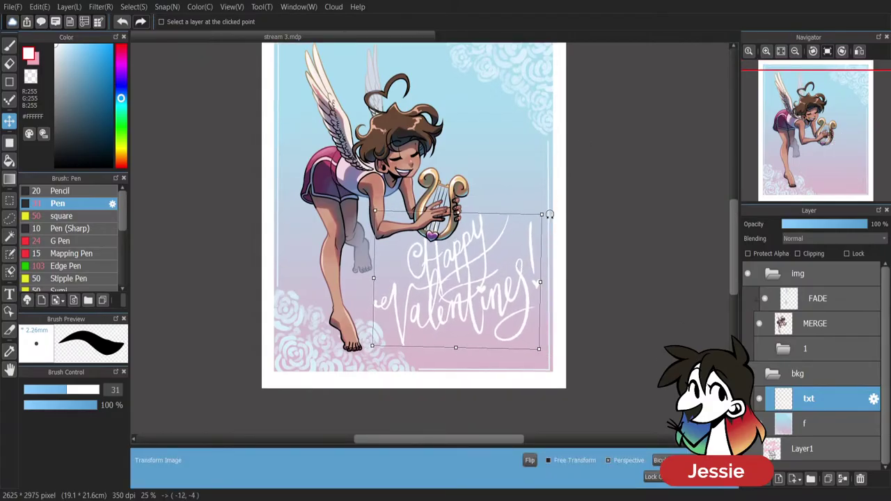
pyautogui.moveTo(548, 211); pyautogui.dragTo(542, 202)
pyautogui.press('Return')
pyautogui.hotkey('ctrl', '-')
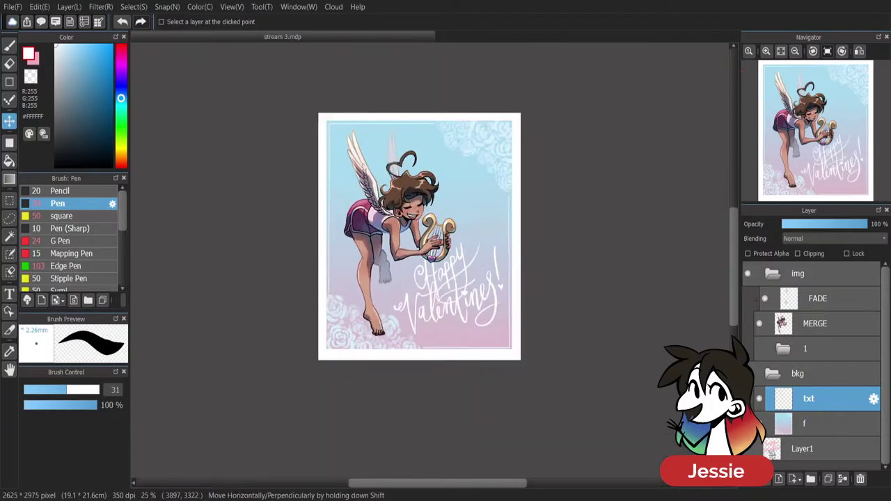
pyautogui.press('b')
pyautogui.hotkey('ctrl', '+')
pyautogui.moveTo(735, 232); pyautogui.dragTo(735, 227)
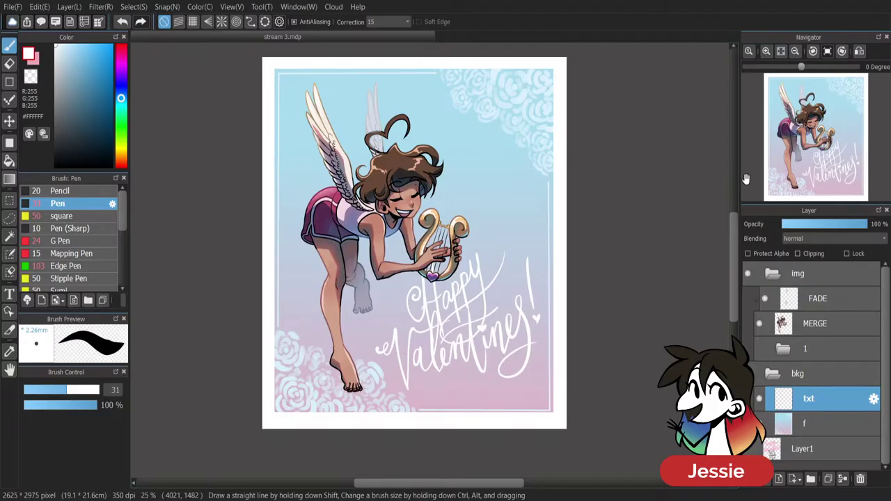
pyautogui.scroll(-1, 745, 179)
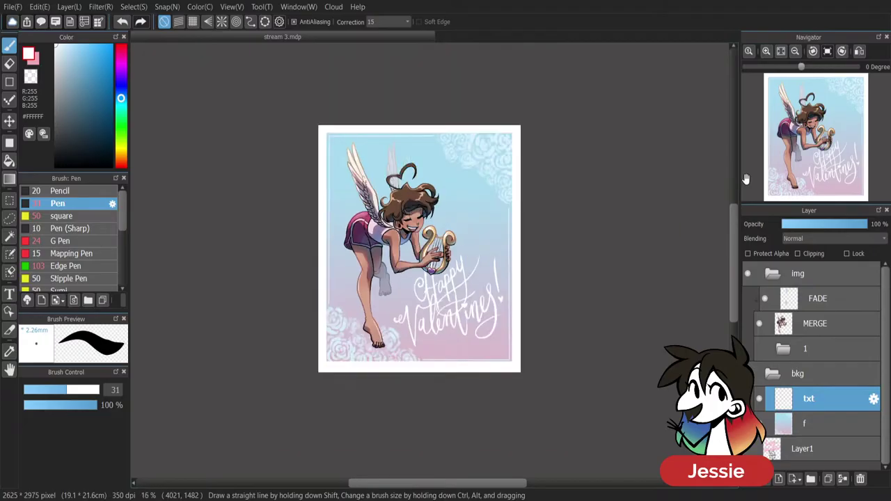
pyautogui.scroll(1, 746, 179)
pyautogui.moveTo(736, 249); pyautogui.dragTo(736, 244)
pyautogui.scroll(-1, 735, 243)
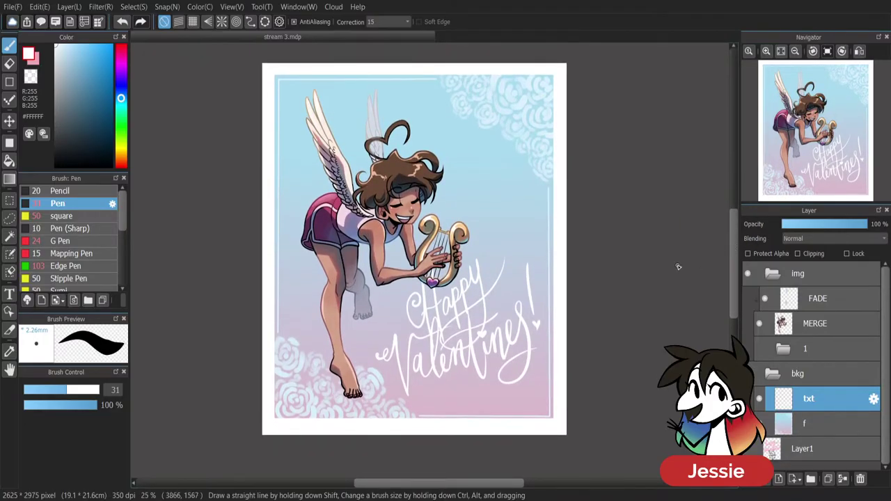
# Collapse the bkg and img layer folders, select both and add a new folder above them.
pyautogui.click(771, 376)
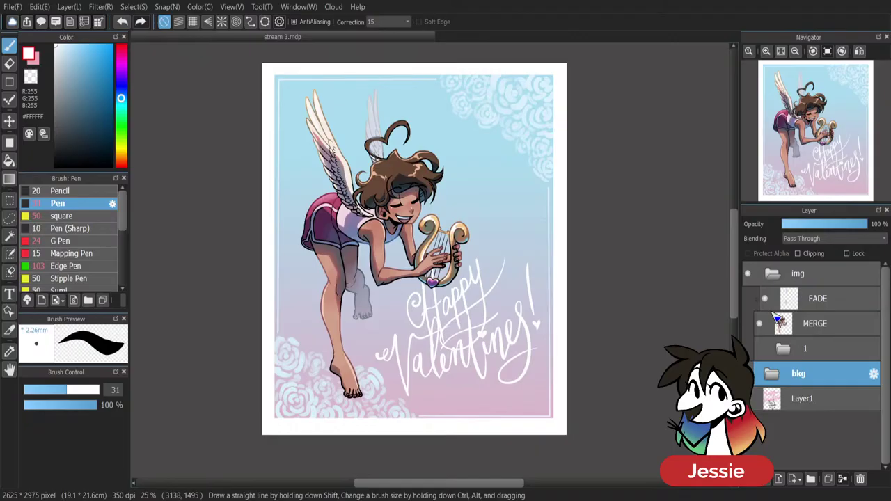
pyautogui.click(772, 274)
pyautogui.keyDown('ctrl'); pyautogui.click(838, 310); pyautogui.keyUp('ctrl')
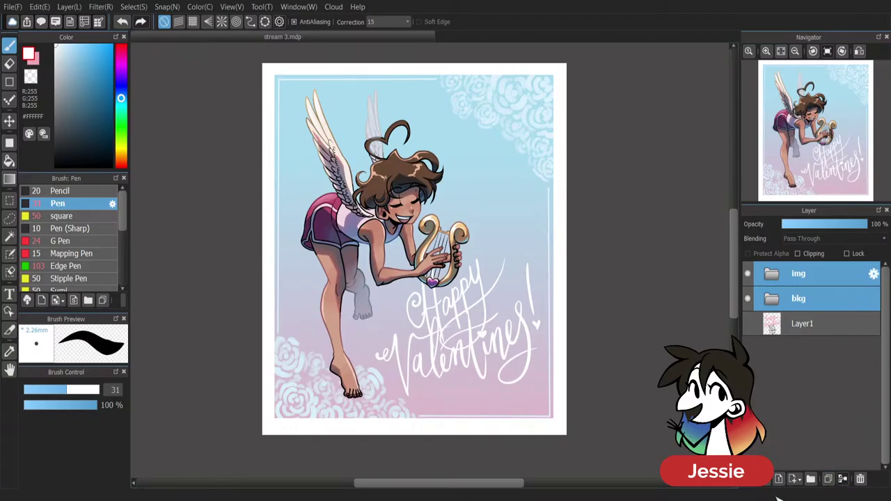
pyautogui.click(810, 479)
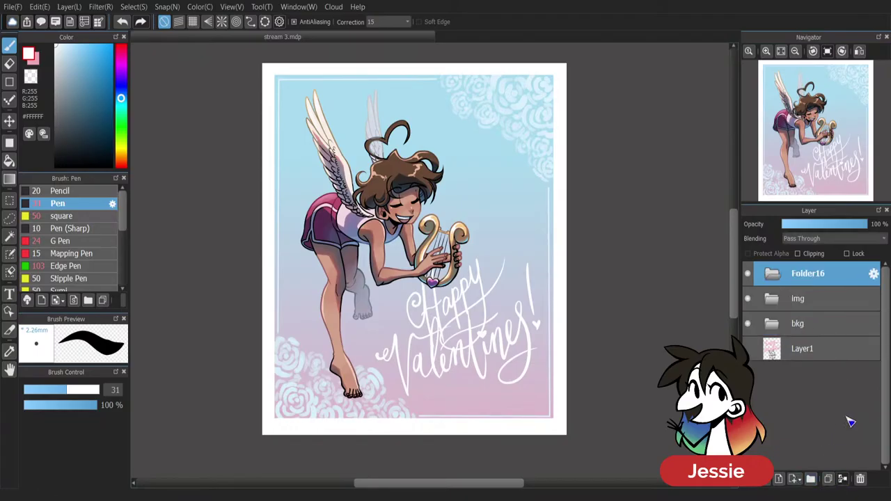
# Move the img and bkg folders together into the new folder above them.
pyautogui.click(824, 298)
pyautogui.keyDown('shift'); pyautogui.click(831, 327); pyautogui.keyUp('shift')
pyautogui.moveTo(830, 326); pyautogui.dragTo(821, 275)
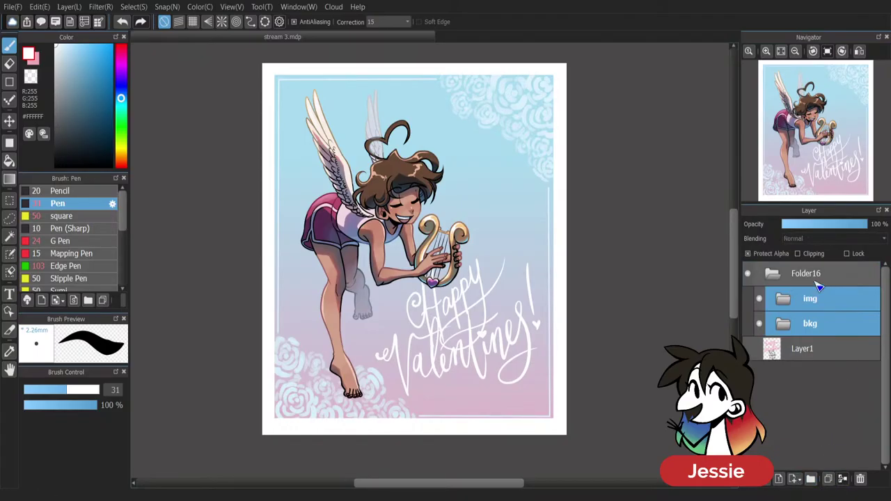
pyautogui.click(821, 277)
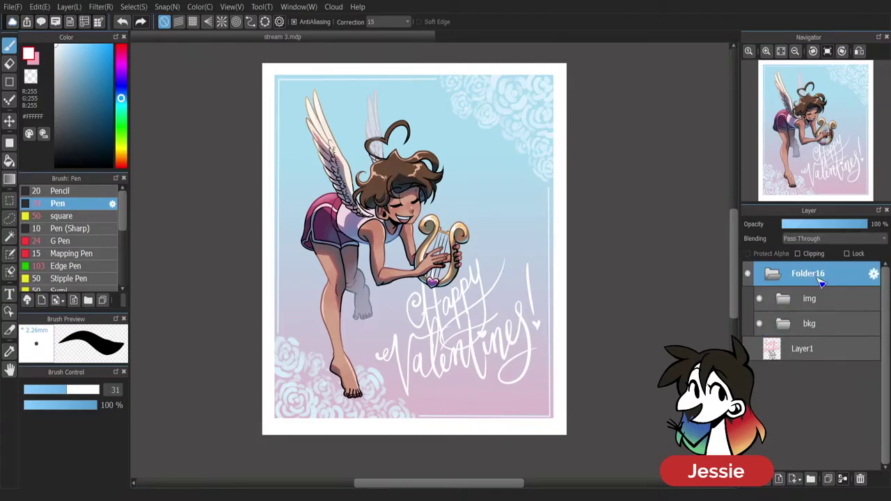
# Rename the enclosing folder as 1, with its contents hidden and collapsed.
pyautogui.doubleClick(818, 279)
pyautogui.write('1')
pyautogui.press('Return')
pyautogui.click(748, 274)
pyautogui.click(772, 275)
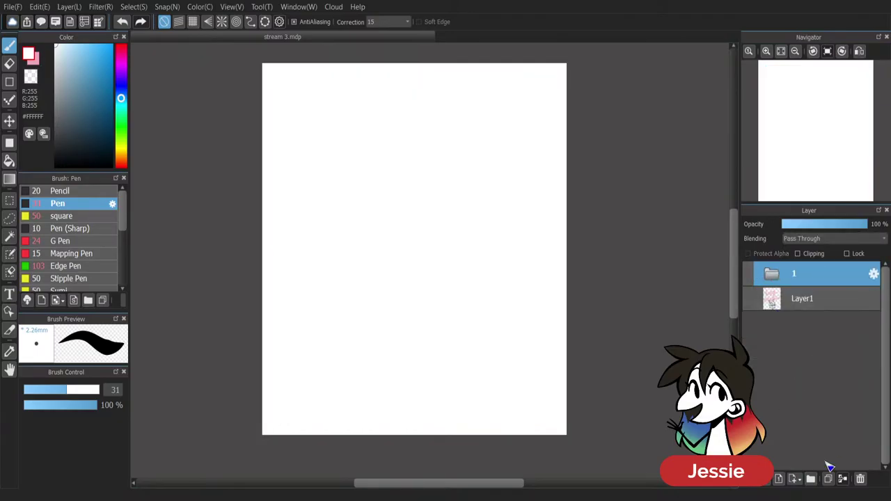
# Add a layer folder named 2 above folder 1 and create a layer named d inside it.
pyautogui.click(810, 479)
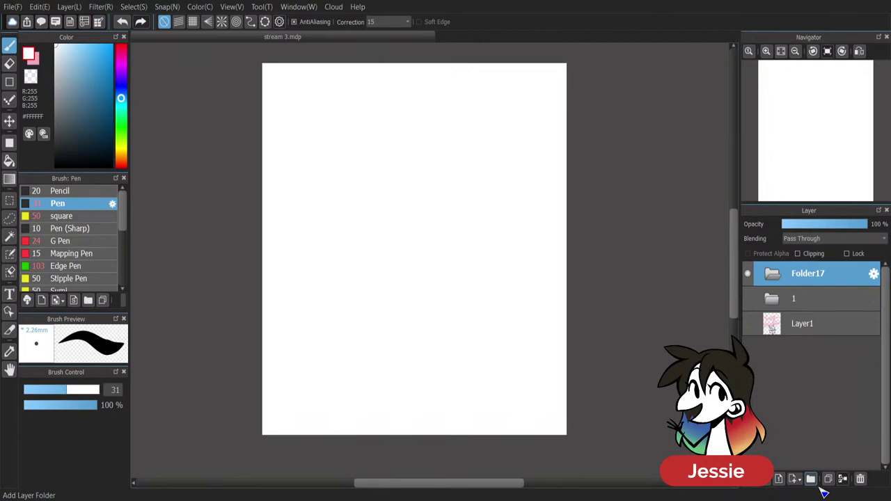
pyautogui.doubleClick(817, 282)
pyautogui.write('2')
pyautogui.press('Return')
pyautogui.click(751, 481)
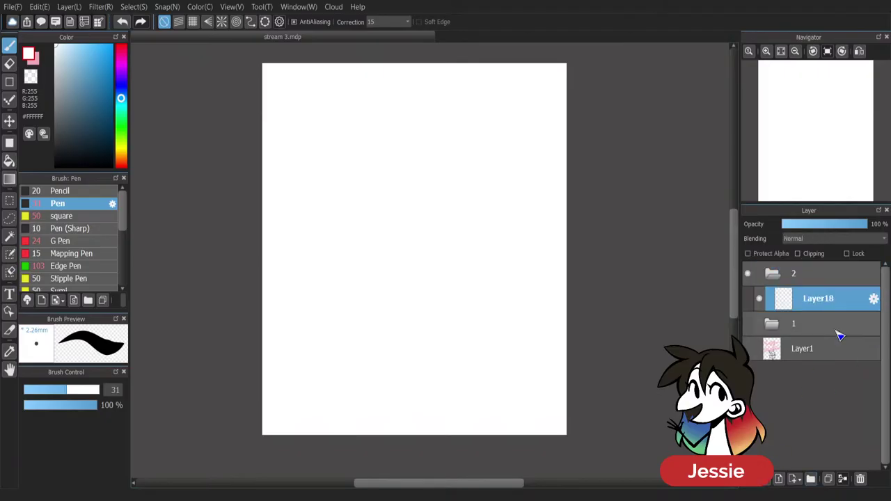
pyautogui.doubleClick(828, 311)
pyautogui.write('d')
# Set up the G Pen for sketching in muted blue #6D95C8 at size 37 with Correction 0.
pyautogui.click(88, 241)
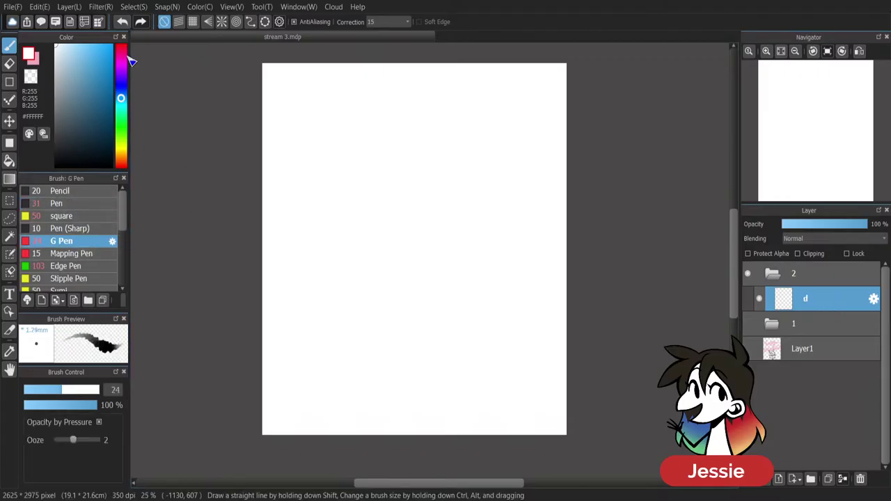
pyautogui.moveTo(122, 96); pyautogui.dragTo(121, 92)
pyautogui.click(35, 62)
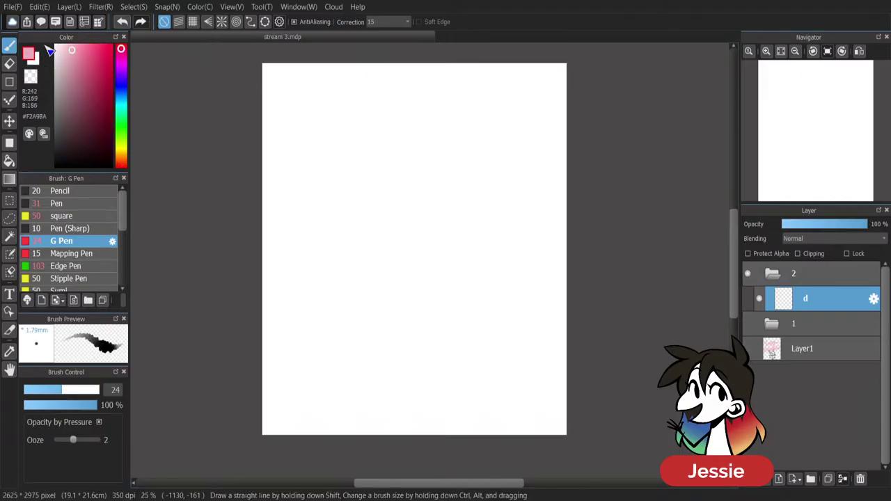
pyautogui.click(121, 95)
pyautogui.click(81, 71)
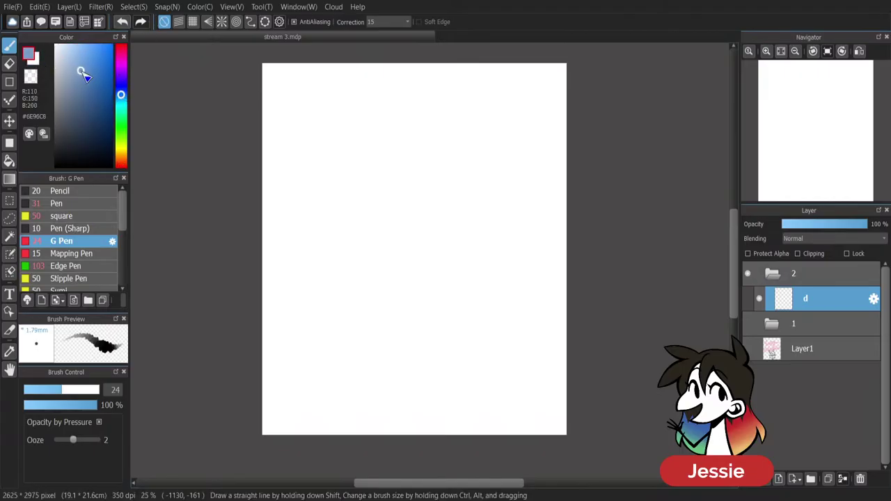
pyautogui.click(71, 392)
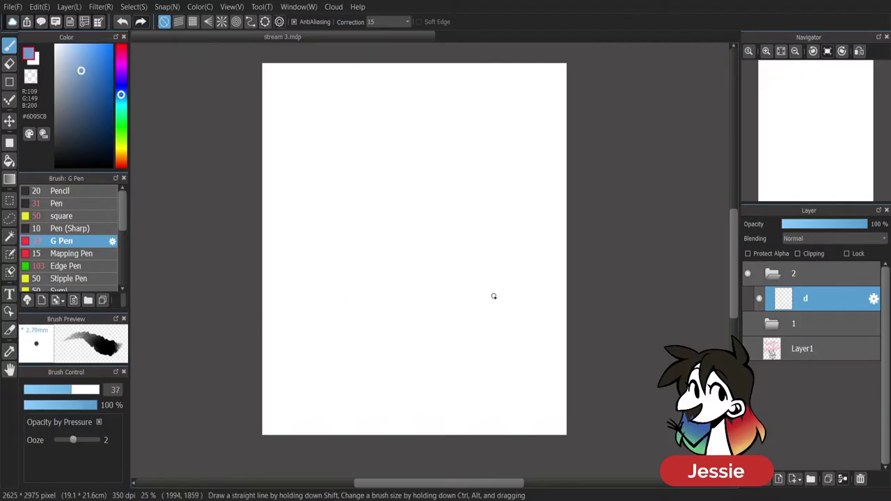
pyautogui.click(399, 24)
pyautogui.click(398, 34)
# Sketch a round head right of the page centre, with a wide jaw below it and a slanted facial centre line.
pyautogui.moveTo(437, 212)
pyautogui.mouseDown()
pyautogui.moveTo(416, 229)
pyautogui.moveTo(410, 259)
pyautogui.moveTo(426, 289)
pyautogui.mouseUp()
pyautogui.moveTo(412, 243)
pyautogui.mouseDown()
pyautogui.moveTo(441, 219)
pyautogui.moveTo(472, 210)
pyautogui.mouseUp()
pyautogui.moveTo(412, 242); pyautogui.dragTo(465, 288)
pyautogui.moveTo(480, 218)
pyautogui.mouseDown()
pyautogui.moveTo(488, 257)
pyautogui.moveTo(463, 287)
pyautogui.mouseUp()
pyautogui.moveTo(491, 233)
pyautogui.mouseDown()
pyautogui.moveTo(465, 286)
pyautogui.moveTo(417, 298)
pyautogui.moveTo(477, 300)
pyautogui.moveTo(491, 272)
pyautogui.mouseUp()
pyautogui.moveTo(438, 217)
pyautogui.mouseDown()
pyautogui.moveTo(454, 309)
pyautogui.moveTo(483, 293)
pyautogui.mouseUp()
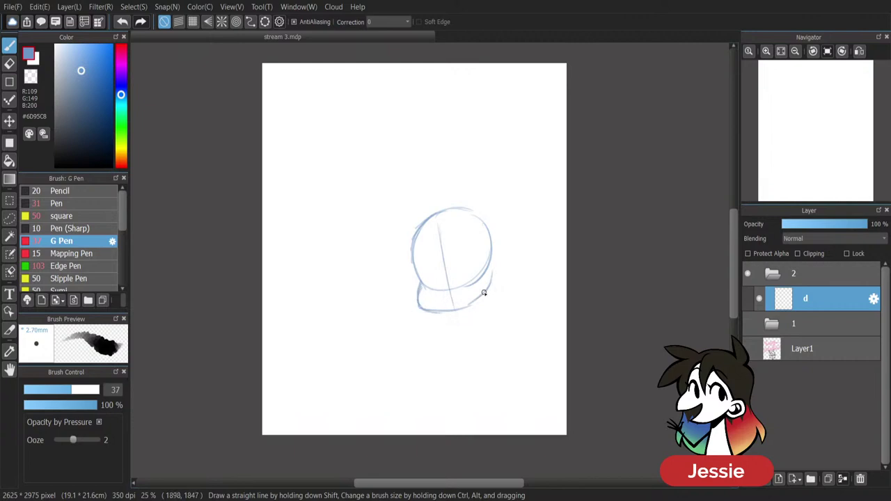
# Sketch a wide smile and two half-closed, downward-looking eyes on the lower face, undoing and redrawing unsuitable strokes.
pyautogui.moveTo(434, 305)
pyautogui.mouseDown()
pyautogui.moveTo(476, 293)
pyautogui.moveTo(481, 274)
pyautogui.mouseUp()
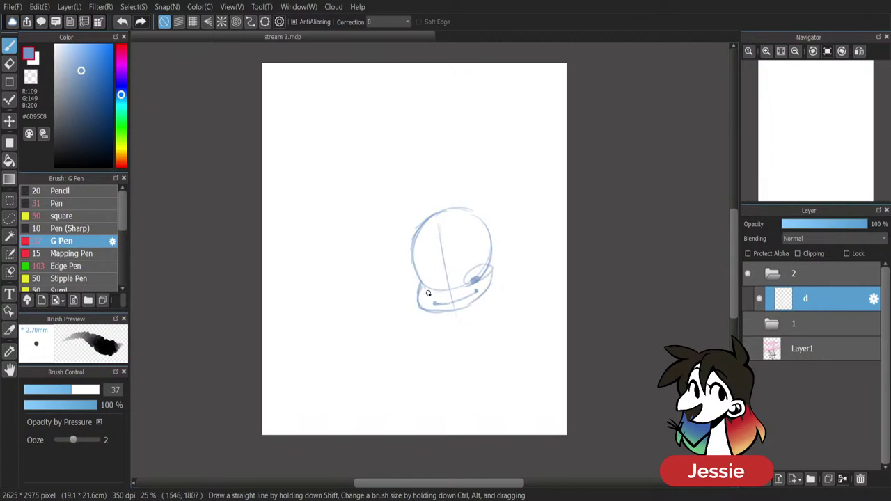
pyautogui.moveTo(428, 293); pyautogui.dragTo(453, 282)
pyautogui.hotkey('ctrl', 'z')
pyautogui.hotkey('ctrl', 'z')
pyautogui.hotkey('ctrl', 'z')
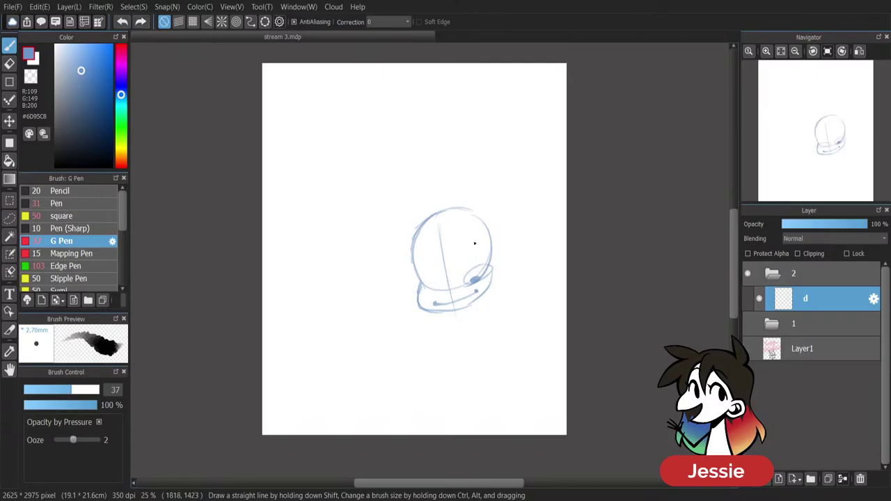
pyautogui.moveTo(480, 277)
pyautogui.mouseDown()
pyautogui.moveTo(461, 284)
pyautogui.moveTo(479, 276)
pyautogui.mouseUp()
pyautogui.hotkey('ctrl', 'z')
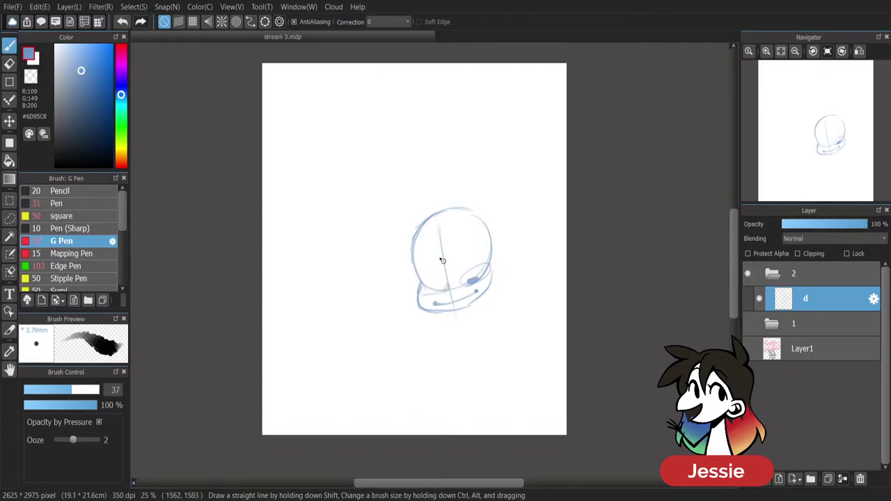
pyautogui.hotkey('ctrl', 'z')
pyautogui.moveTo(443, 290)
pyautogui.mouseDown()
pyautogui.moveTo(445, 280)
pyautogui.moveTo(432, 289)
pyautogui.moveTo(499, 219)
pyautogui.mouseUp()
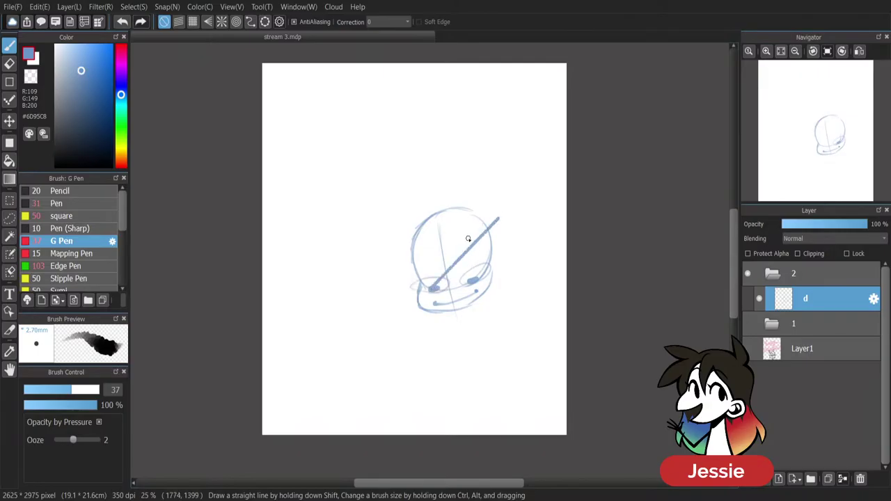
pyautogui.hotkey('ctrl', 'z')
pyautogui.hotkey('ctrl', 'z')
pyautogui.moveTo(435, 287)
pyautogui.mouseDown()
pyautogui.moveTo(462, 257)
pyautogui.moveTo(486, 262)
pyautogui.moveTo(420, 273)
pyautogui.mouseUp()
# Sketch the parted fringe, hair outline with looped tufts, both ears and a long lock falling behind the right ear.
pyautogui.moveTo(439, 234)
pyautogui.mouseDown()
pyautogui.moveTo(421, 257)
pyautogui.moveTo(436, 236)
pyautogui.moveTo(415, 248)
pyautogui.moveTo(459, 241)
pyautogui.moveTo(490, 253)
pyautogui.mouseUp()
pyautogui.moveTo(409, 229)
pyautogui.mouseDown()
pyautogui.moveTo(369, 262)
pyautogui.moveTo(415, 269)
pyautogui.mouseUp()
pyautogui.moveTo(412, 234)
pyautogui.mouseDown()
pyautogui.moveTo(468, 201)
pyautogui.moveTo(451, 167)
pyautogui.moveTo(500, 273)
pyautogui.mouseUp()
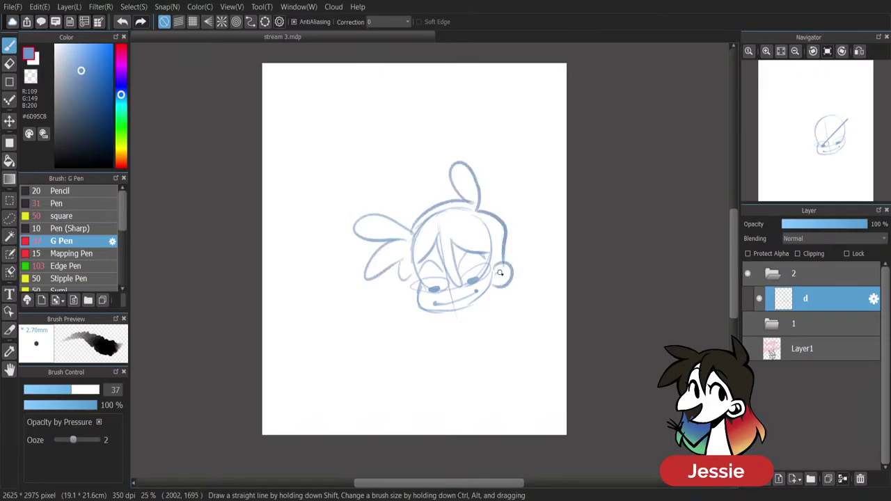
pyautogui.moveTo(416, 291); pyautogui.dragTo(423, 311)
pyautogui.moveTo(508, 285); pyautogui.dragTo(512, 338)
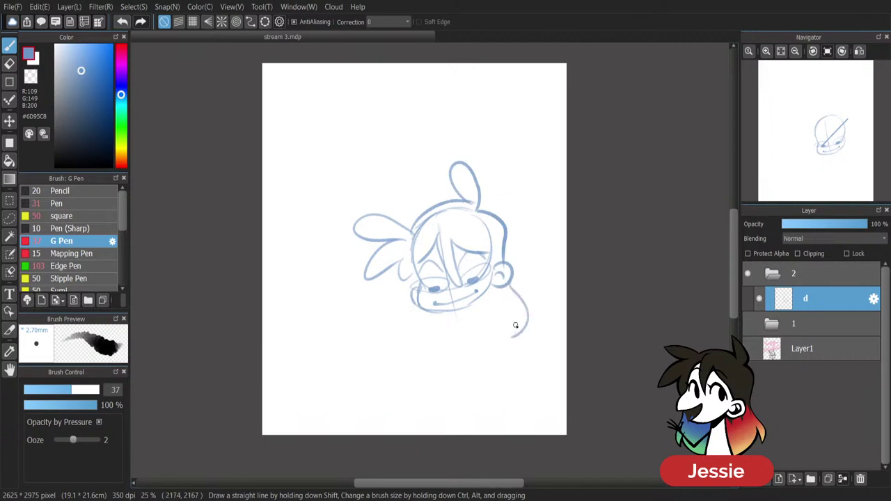
# Sketch a tiny body with short legs and feet below the head, and complete the long hair on both sides.
pyautogui.moveTo(465, 311)
pyautogui.mouseDown()
pyautogui.moveTo(465, 371)
pyautogui.moveTo(487, 371)
pyautogui.moveTo(466, 378)
pyautogui.moveTo(483, 372)
pyautogui.moveTo(435, 344)
pyautogui.moveTo(446, 392)
pyautogui.mouseUp()
pyautogui.moveTo(484, 367); pyautogui.dragTo(472, 392)
pyautogui.moveTo(465, 314)
pyautogui.mouseDown()
pyautogui.moveTo(430, 337)
pyautogui.moveTo(478, 318)
pyautogui.moveTo(486, 334)
pyautogui.moveTo(455, 348)
pyautogui.mouseUp()
pyautogui.moveTo(427, 313); pyautogui.dragTo(422, 345)
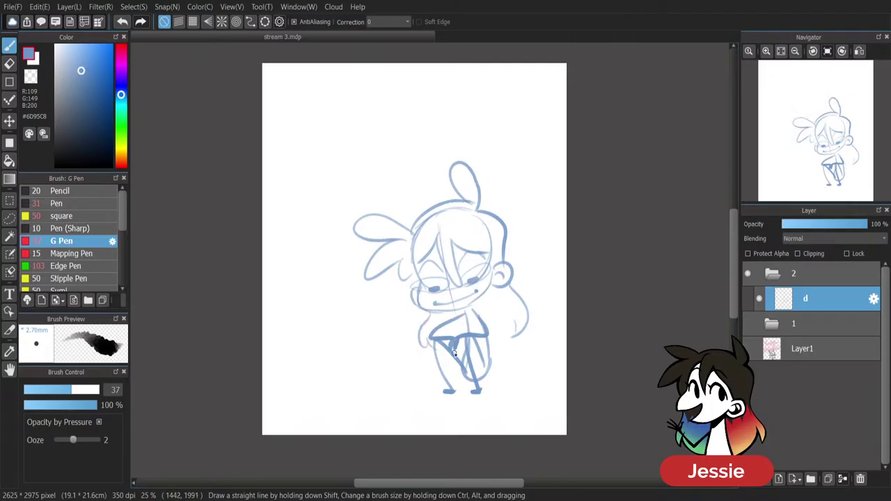
pyautogui.moveTo(516, 327); pyautogui.dragTo(508, 351)
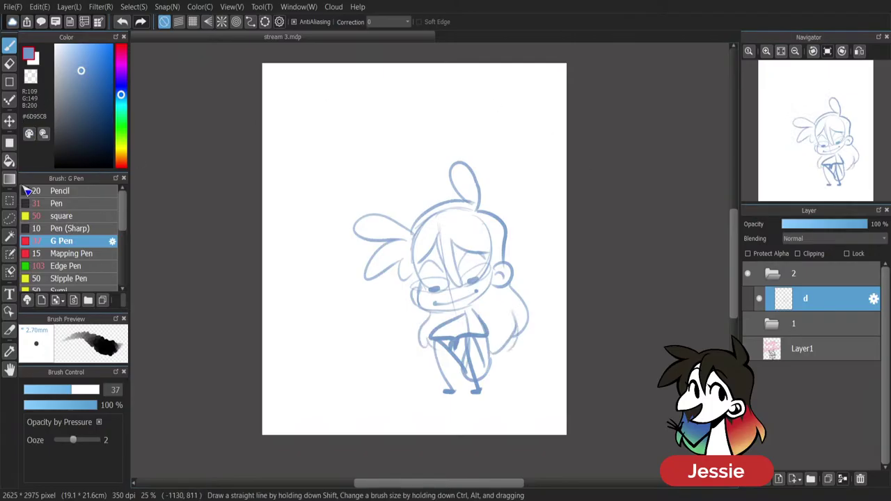
# Nudge the whole character sketch slightly up and to the left on the page.
pyautogui.click(10, 121)
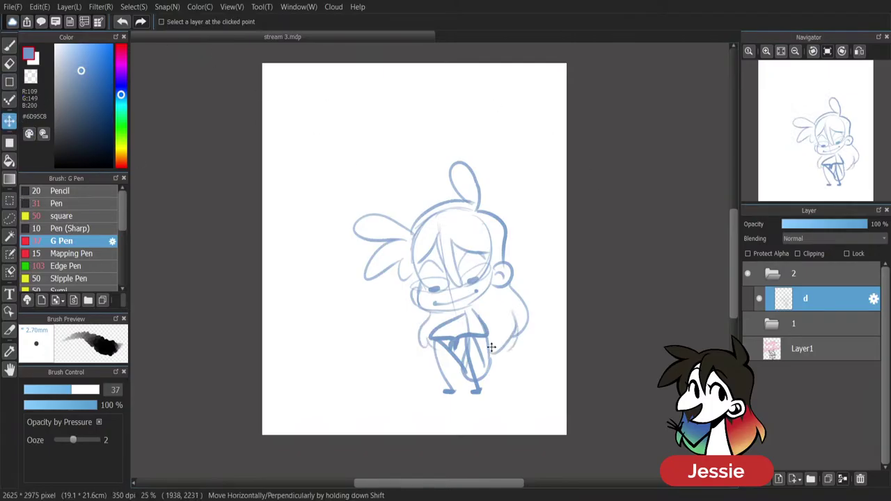
pyautogui.moveTo(501, 326)
pyautogui.mouseDown()
pyautogui.moveTo(485, 328)
pyautogui.moveTo(499, 324)
pyautogui.moveTo(498, 309)
pyautogui.mouseUp()
pyautogui.press('b')
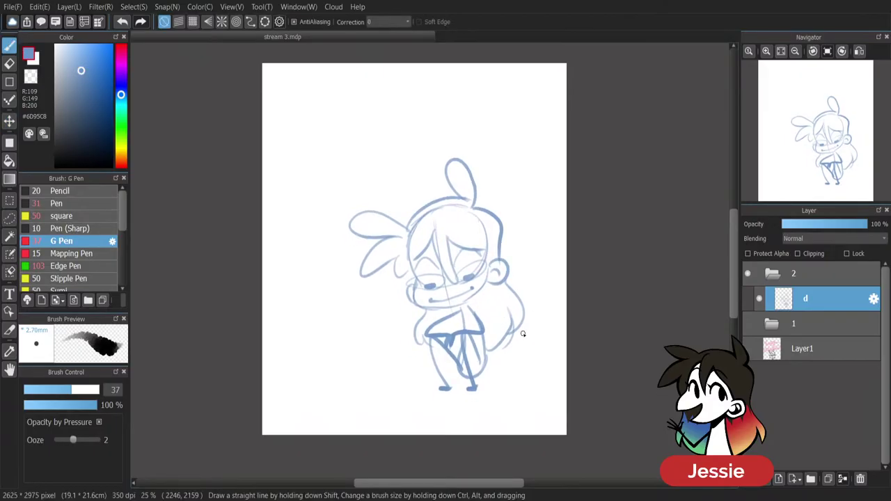
# Add a layer named t above the sketch layer and set up the Pen brush in black #000000.
pyautogui.click(778, 479)
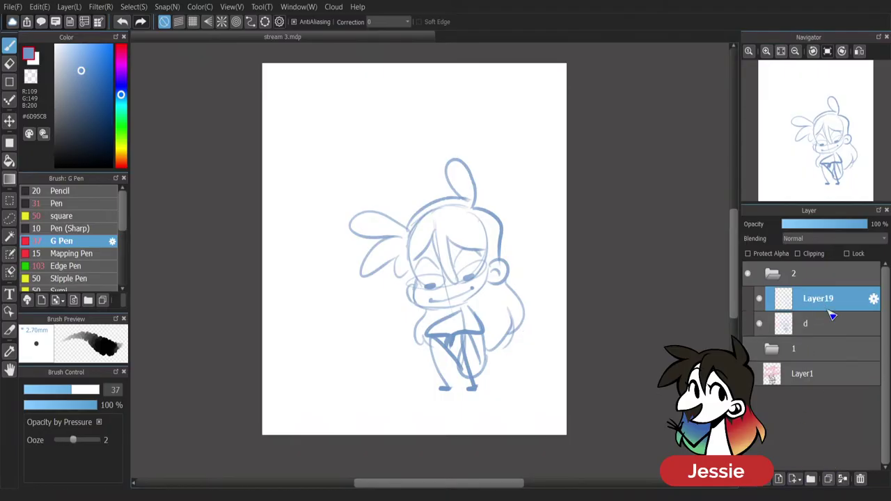
pyautogui.write('t')
pyautogui.press('Return')
pyautogui.scroll(1, 658, 368)
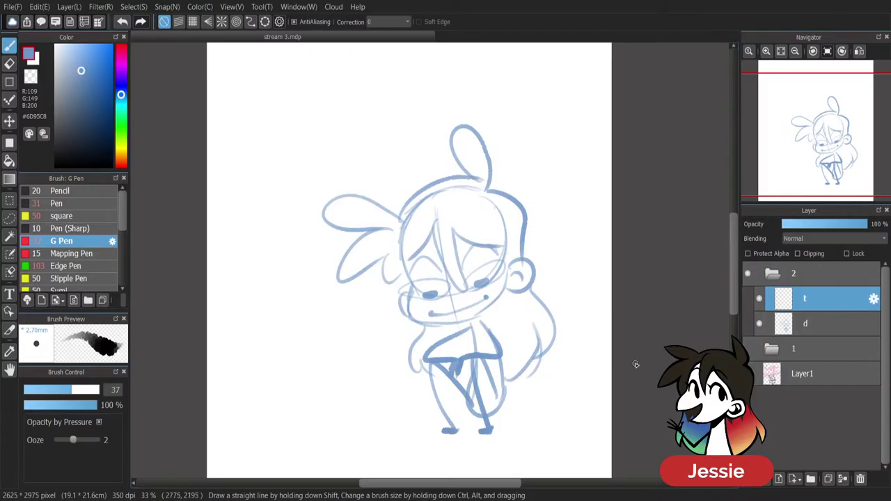
pyautogui.click(110, 164)
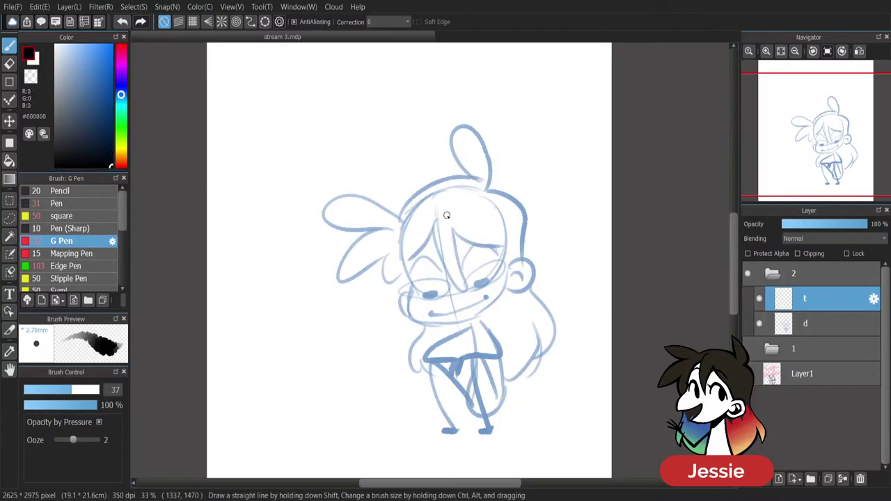
pyautogui.click(104, 204)
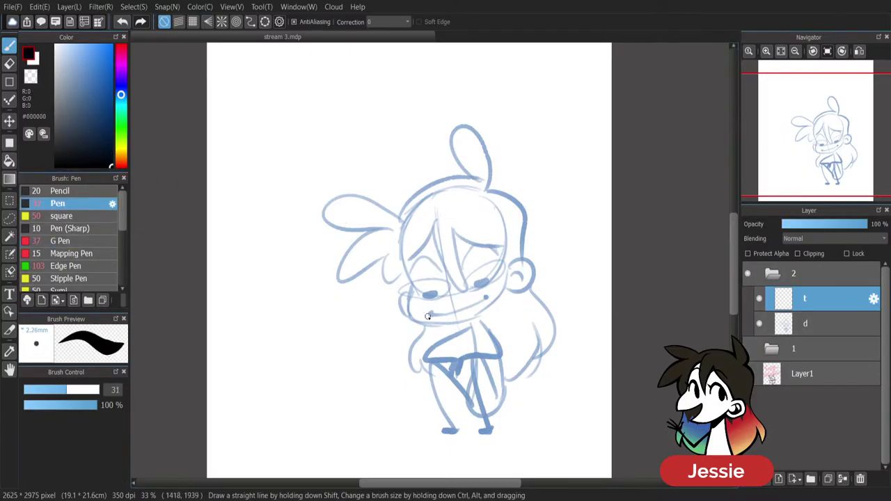
# Ink the face outline from the left temple around the cheek and chin to the right ear, redrawing unsatisfactory strokes.
pyautogui.moveTo(404, 264); pyautogui.dragTo(411, 282)
pyautogui.scroll(2, 410, 271)
pyautogui.hotkey('ctrl', 'z')
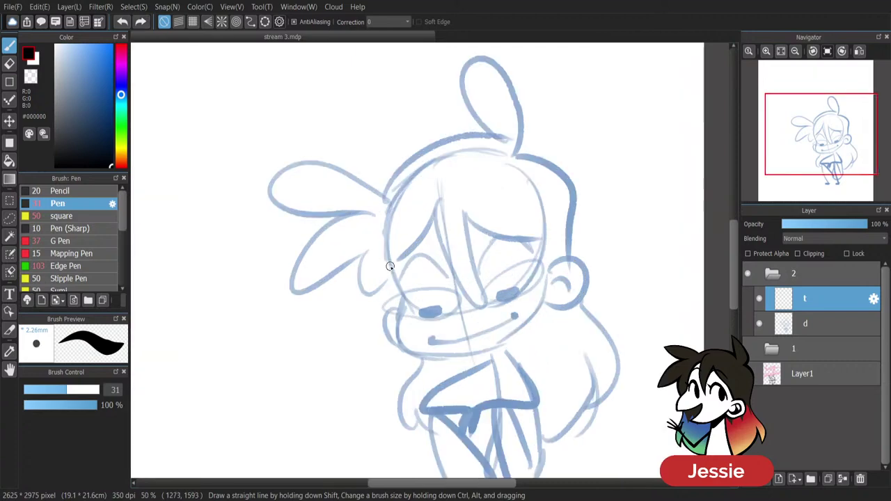
pyautogui.moveTo(390, 264)
pyautogui.mouseDown()
pyautogui.moveTo(402, 310)
pyautogui.moveTo(539, 342)
pyautogui.mouseUp()
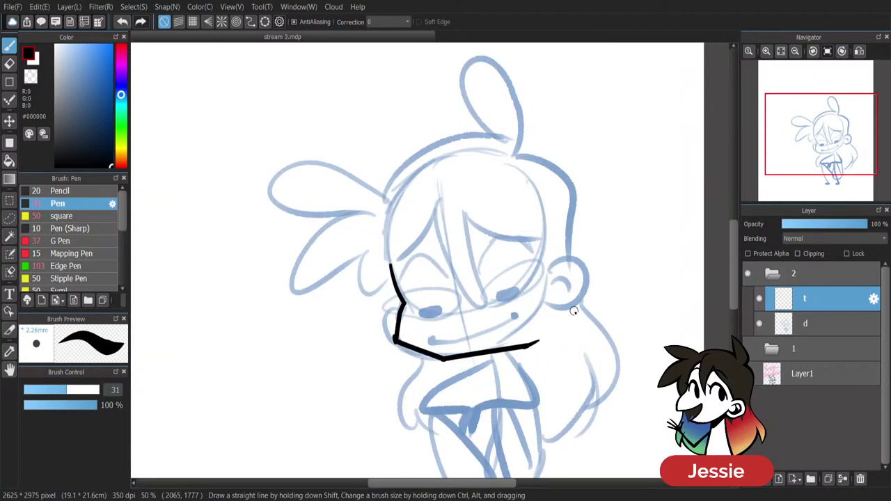
pyautogui.hotkey('ctrl', 'z')
pyautogui.moveTo(404, 304)
pyautogui.mouseDown()
pyautogui.moveTo(461, 357)
pyautogui.moveTo(540, 314)
pyautogui.mouseUp()
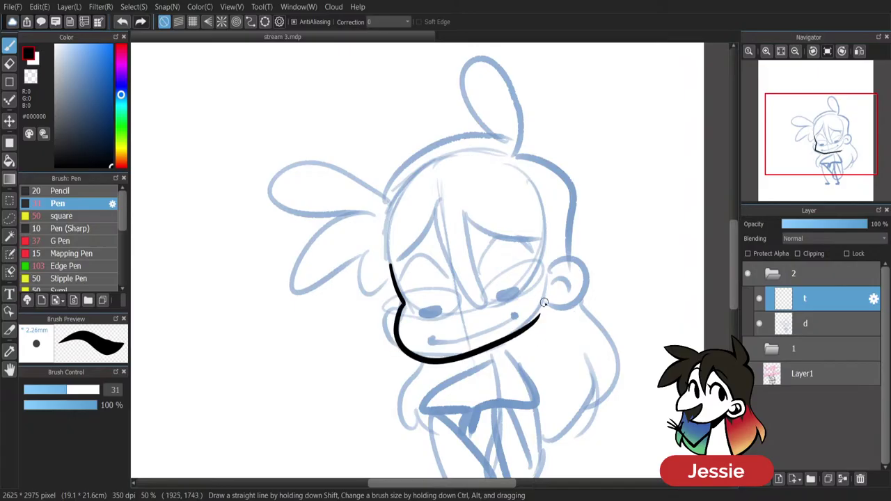
pyautogui.hotkey('ctrl', 'z')
pyautogui.moveTo(402, 306)
pyautogui.mouseDown()
pyautogui.moveTo(423, 360)
pyautogui.moveTo(548, 295)
pyautogui.mouseUp()
pyautogui.hotkey('ctrl', 'z')
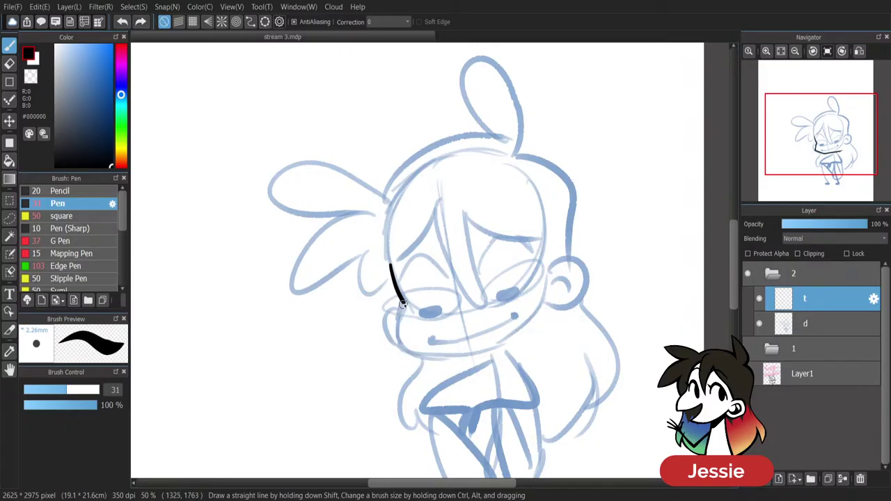
pyautogui.moveTo(402, 305)
pyautogui.mouseDown()
pyautogui.moveTo(500, 348)
pyautogui.moveTo(542, 298)
pyautogui.moveTo(398, 321)
pyautogui.moveTo(442, 355)
pyautogui.moveTo(561, 306)
pyautogui.moveTo(403, 303)
pyautogui.moveTo(400, 344)
pyautogui.moveTo(541, 324)
pyautogui.moveTo(565, 288)
pyautogui.moveTo(424, 311)
pyautogui.moveTo(403, 305)
pyautogui.moveTo(402, 345)
pyautogui.moveTo(587, 266)
pyautogui.moveTo(590, 291)
pyautogui.moveTo(565, 304)
pyautogui.moveTo(562, 258)
pyautogui.moveTo(554, 315)
pyautogui.mouseUp()
pyautogui.hotkey('ctrl', 'z')
pyautogui.hotkey('ctrl', 'z')
pyautogui.hotkey('ctrl', 'z')
pyautogui.hotkey('ctrl', 'z')
pyautogui.hotkey('ctrl', 'z')
pyautogui.hotkey('ctrl', 'z')
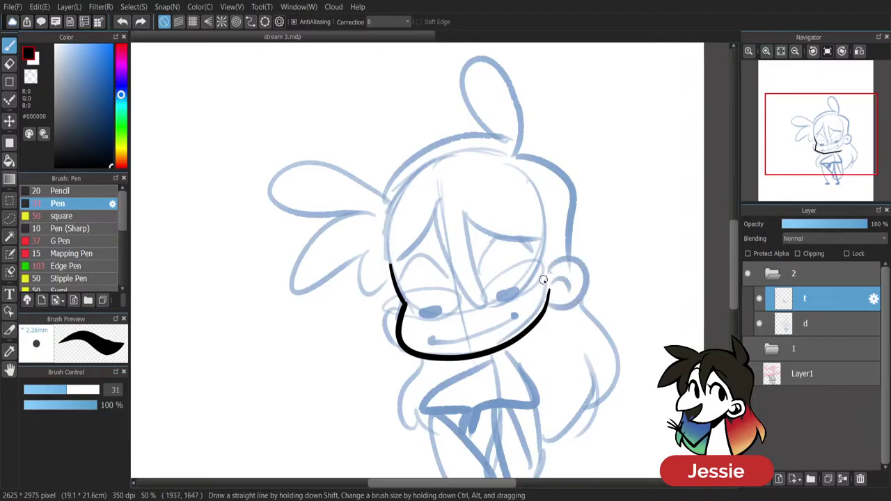
# Ink the round right ear with a solid black inner shadow, replacing the first attempts.
pyautogui.moveTo(543, 280)
pyautogui.mouseDown()
pyautogui.moveTo(560, 307)
pyautogui.moveTo(577, 300)
pyautogui.moveTo(566, 305)
pyautogui.moveTo(577, 299)
pyautogui.moveTo(569, 268)
pyautogui.moveTo(572, 289)
pyautogui.moveTo(561, 276)
pyautogui.moveTo(567, 293)
pyautogui.moveTo(575, 280)
pyautogui.moveTo(556, 293)
pyautogui.mouseUp()
pyautogui.hotkey('ctrl', 'z')
pyautogui.hotkey('ctrl', 'z')
pyautogui.hotkey('ctrl', 'z')
pyautogui.moveTo(557, 275); pyautogui.dragTo(577, 269)
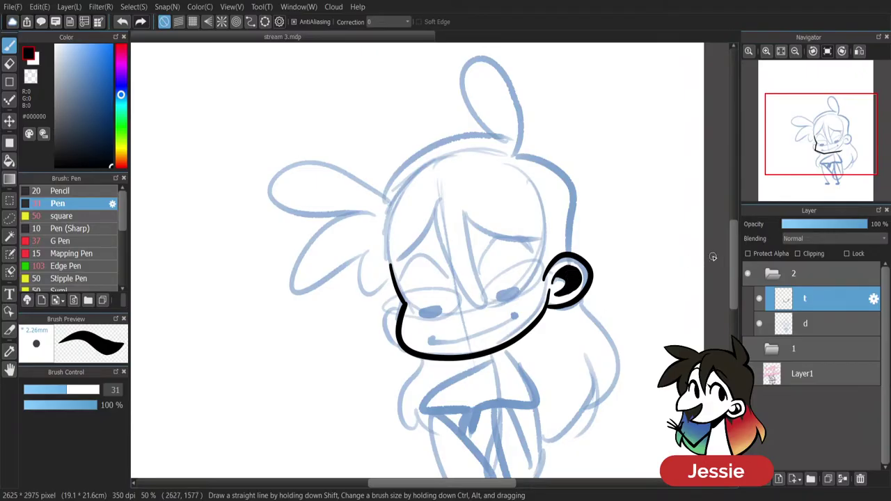
# Ink the smaller left ear and fill its inner shadow in black, redoing the fill stroke.
pyautogui.scroll(-3, 722, 245)
pyautogui.moveTo(401, 237)
pyautogui.mouseDown()
pyautogui.moveTo(384, 255)
pyautogui.moveTo(399, 255)
pyautogui.moveTo(384, 245)
pyautogui.moveTo(400, 276)
pyautogui.moveTo(399, 245)
pyautogui.mouseUp()
pyautogui.hotkey('ctrl', 'z')
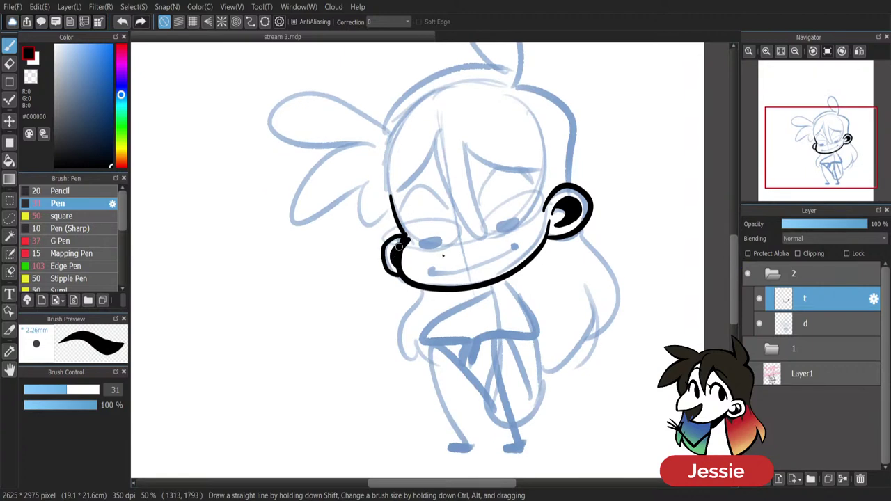
pyautogui.hotkey('ctrl', 'z')
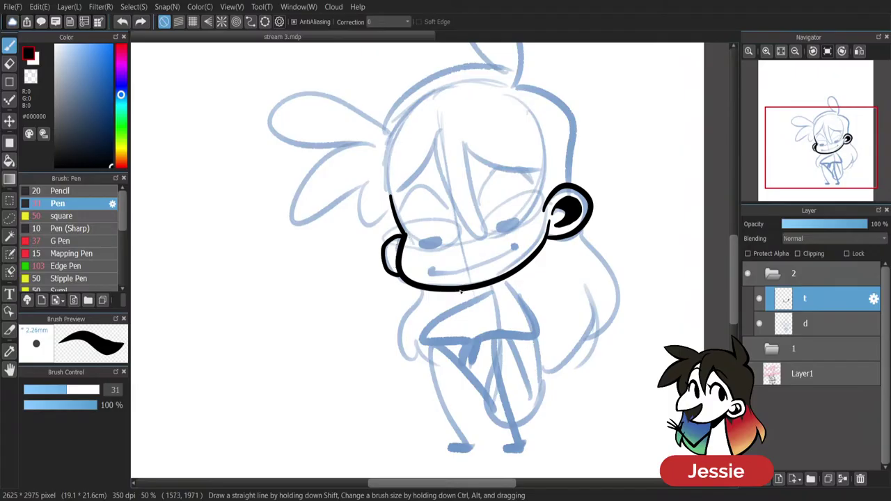
pyautogui.moveTo(396, 247)
pyautogui.mouseDown()
pyautogui.moveTo(394, 268)
pyautogui.moveTo(410, 228)
pyautogui.mouseUp()
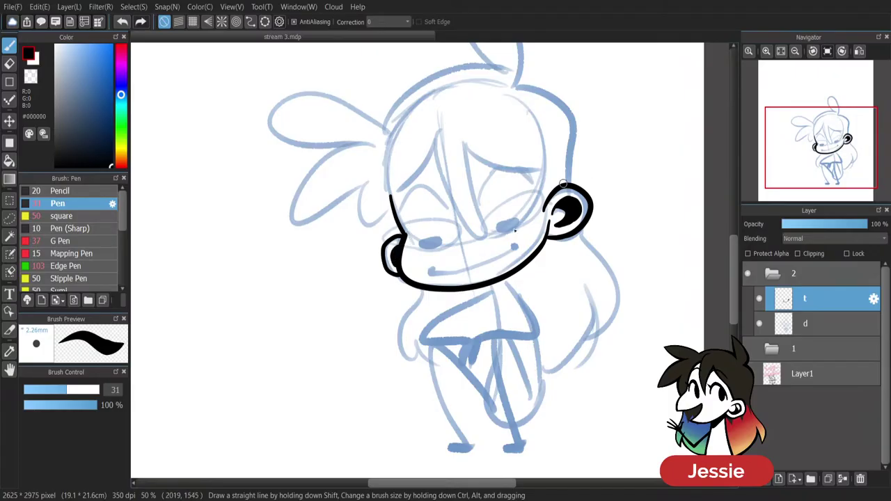
# Ink the smile as a thin upward-slanting line from its dotted left corner, redrawing the first stroke.
pyautogui.moveTo(429, 273); pyautogui.dragTo(521, 253)
pyautogui.hotkey('ctrl', 'z')
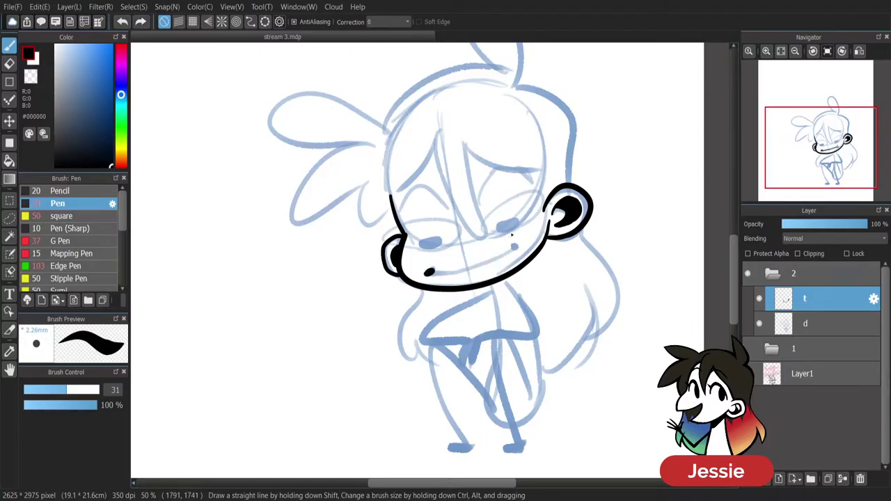
pyautogui.moveTo(429, 273); pyautogui.dragTo(538, 236)
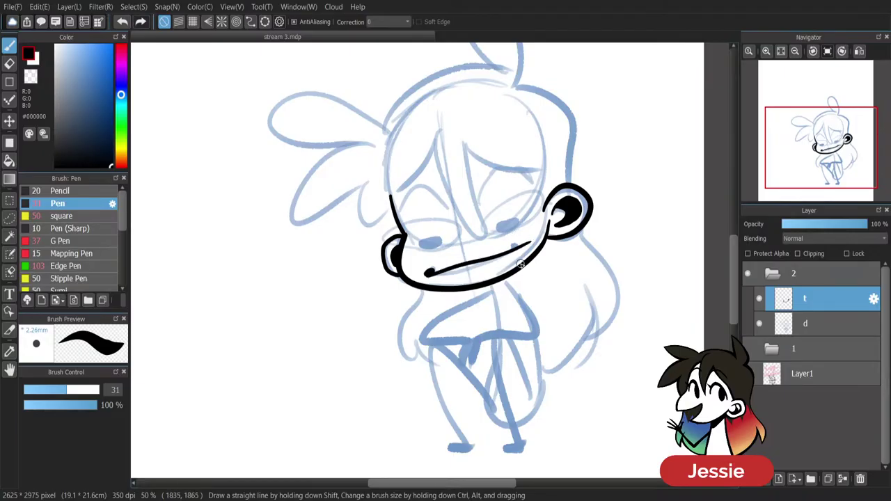
# Redraw the smile line until it curves evenly, and finish its right corner with a small black dot.
pyautogui.hotkey('ctrl', 'z')
pyautogui.moveTo(428, 275); pyautogui.dragTo(512, 250)
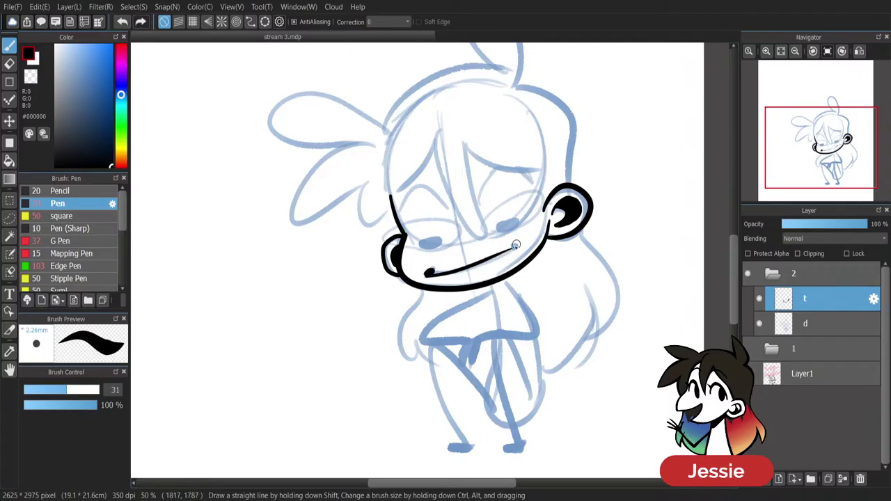
pyautogui.hotkey('ctrl', 'z')
pyautogui.moveTo(428, 275); pyautogui.dragTo(520, 252)
pyautogui.hotkey('ctrl', 'z')
pyautogui.moveTo(427, 274)
pyautogui.mouseDown()
pyautogui.moveTo(530, 239)
pyautogui.moveTo(516, 247)
pyautogui.mouseUp()
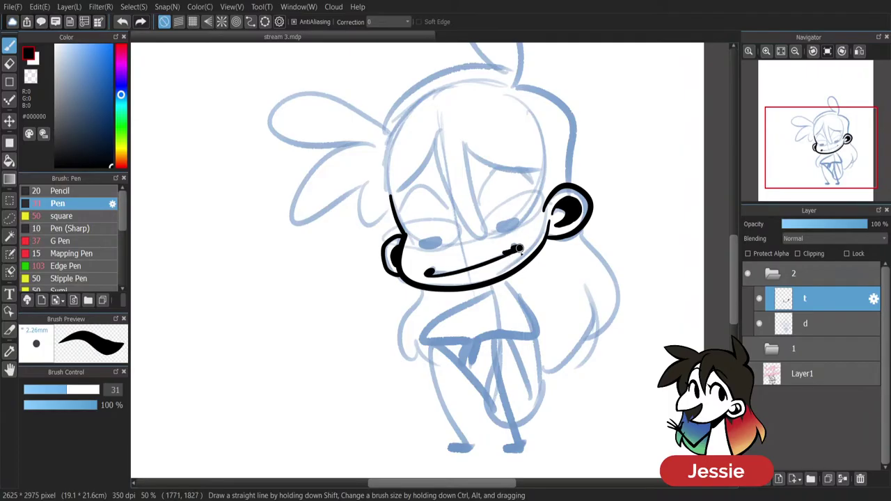
pyautogui.hotkey('ctrl', 'z')
pyautogui.moveTo(507, 255); pyautogui.dragTo(519, 247)
# Ink the left side and rounded bottom of the long drop-shaped torso below the chin, redoing the first stroke.
pyautogui.moveTo(494, 483); pyautogui.dragTo(507, 483)
pyautogui.moveTo(731, 255); pyautogui.dragTo(741, 267)
pyautogui.moveTo(439, 263)
pyautogui.mouseDown()
pyautogui.moveTo(431, 326)
pyautogui.moveTo(485, 299)
pyautogui.mouseUp()
pyautogui.hotkey('ctrl', 'z')
pyautogui.moveTo(439, 263); pyautogui.dragTo(485, 356)
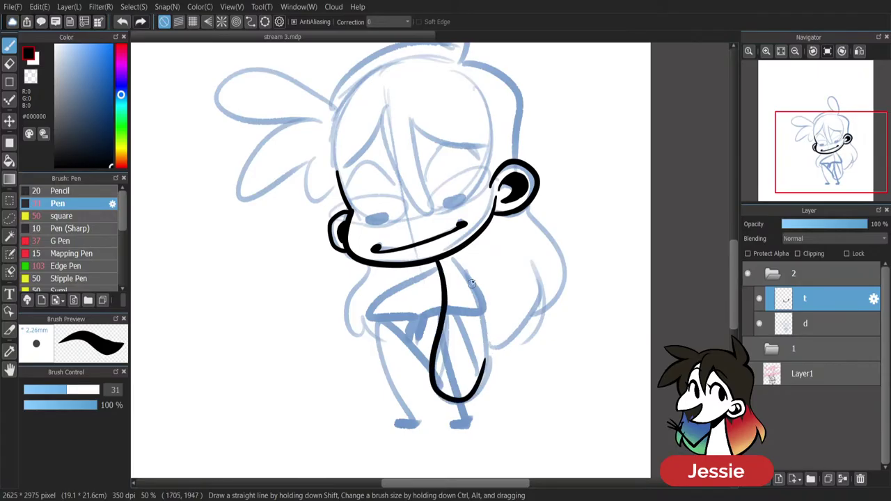
# Ink the right side of the torso from the chin down to its rounded bottom, redrawing unsatisfactory strokes.
pyautogui.moveTo(458, 258); pyautogui.dragTo(481, 379)
pyautogui.hotkey('ctrl', 'z')
pyautogui.moveTo(457, 254); pyautogui.dragTo(487, 376)
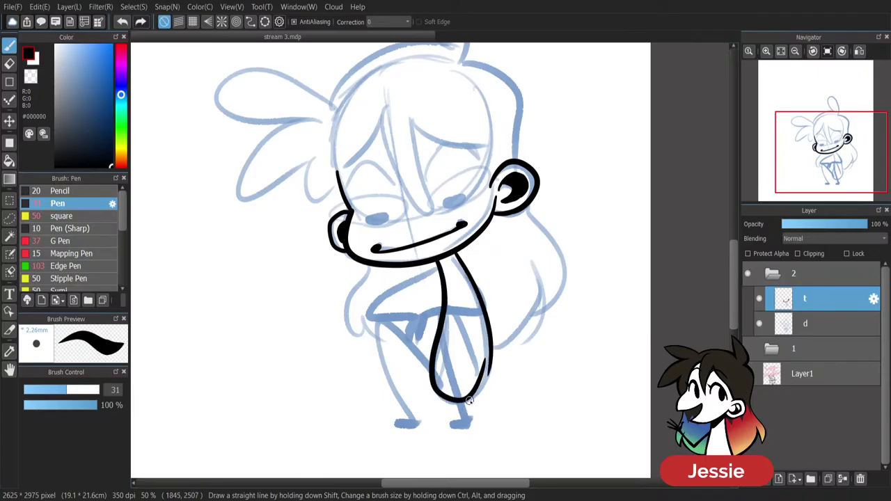
pyautogui.hotkey('ctrl', 'z')
pyautogui.moveTo(455, 253)
pyautogui.mouseDown()
pyautogui.moveTo(480, 383)
pyautogui.moveTo(463, 263)
pyautogui.moveTo(485, 376)
pyautogui.mouseUp()
pyautogui.hotkey('ctrl', 'z')
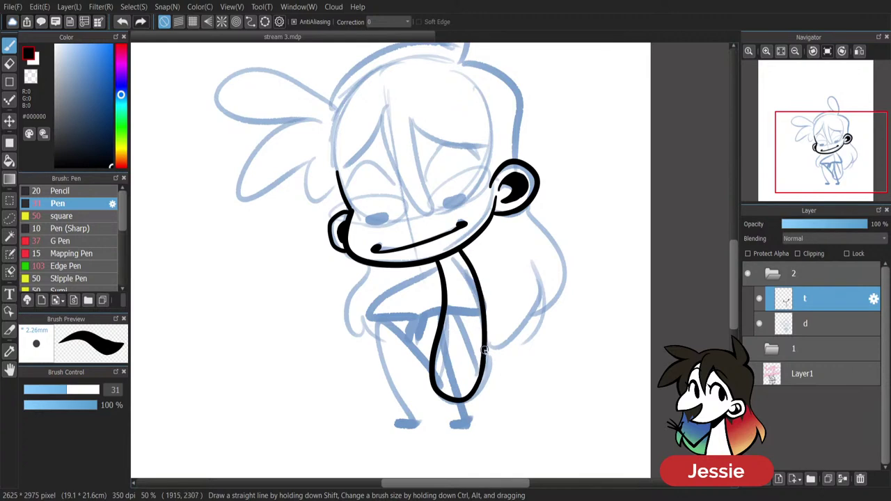
# Ink the bent left arm from the neck to the pointed elbow and back to the waist, with a short first finger.
pyautogui.moveTo(435, 268)
pyautogui.mouseDown()
pyautogui.moveTo(369, 321)
pyautogui.moveTo(411, 319)
pyautogui.mouseUp()
pyautogui.hotkey('ctrl', 'z')
pyautogui.moveTo(438, 265)
pyautogui.mouseDown()
pyautogui.moveTo(378, 307)
pyautogui.moveTo(418, 314)
pyautogui.moveTo(417, 344)
pyautogui.moveTo(477, 267)
pyautogui.mouseUp()
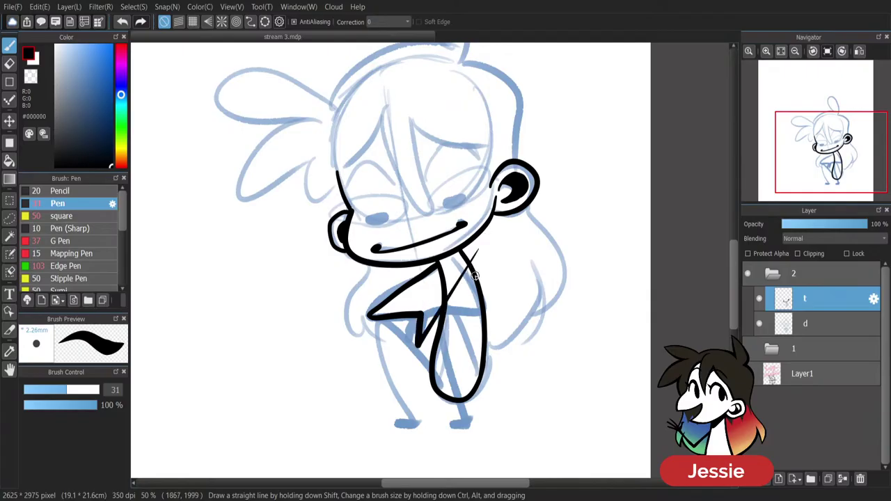
pyautogui.hotkey('ctrl', 'z')
pyautogui.moveTo(421, 316); pyautogui.dragTo(420, 339)
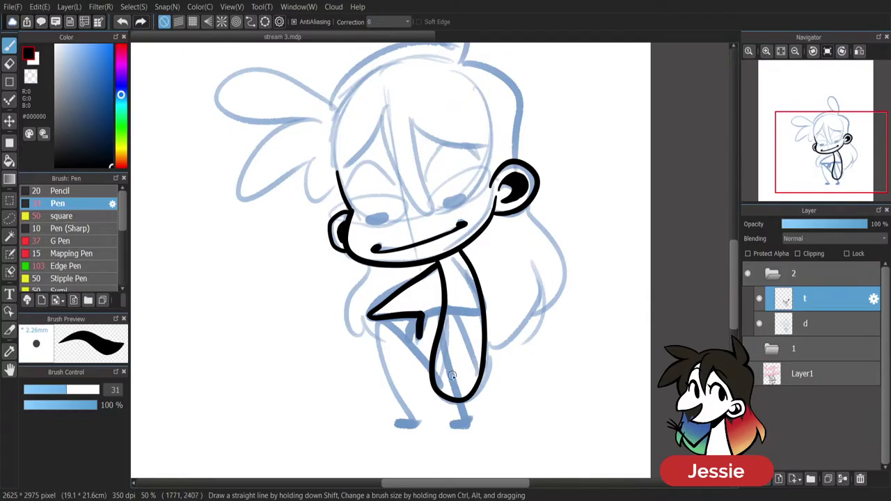
# Ink the bent right arm across the torso with a second finger, and try thickening its line at the shoulder.
pyautogui.moveTo(466, 258)
pyautogui.mouseDown()
pyautogui.moveTo(506, 311)
pyautogui.moveTo(425, 336)
pyautogui.mouseUp()
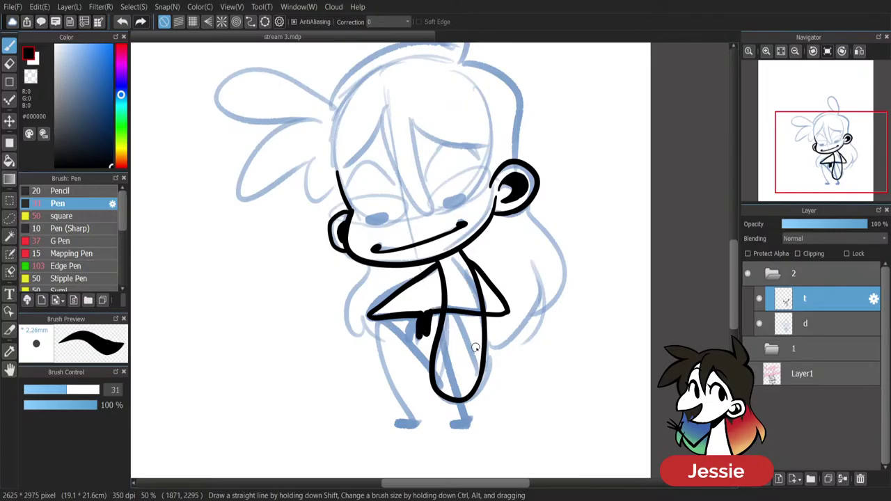
pyautogui.moveTo(458, 254); pyautogui.dragTo(496, 286)
pyautogui.moveTo(463, 260); pyautogui.dragTo(489, 287)
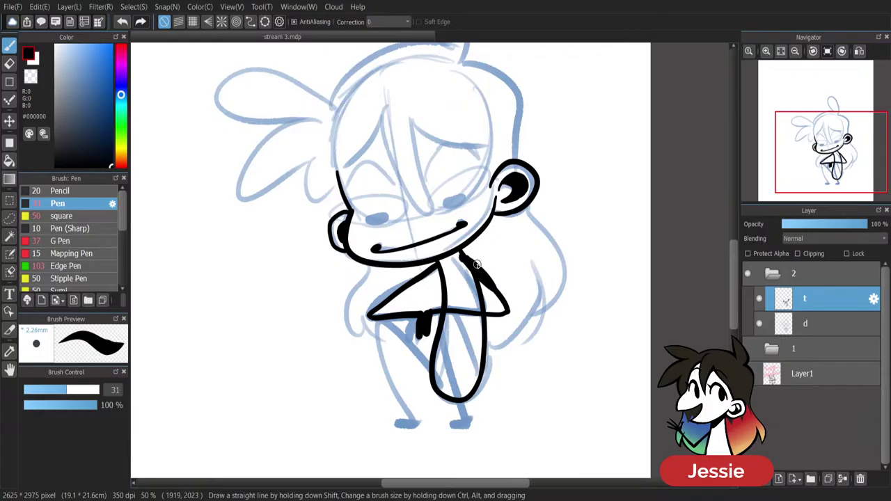
pyautogui.hotkey('ctrl', 'z')
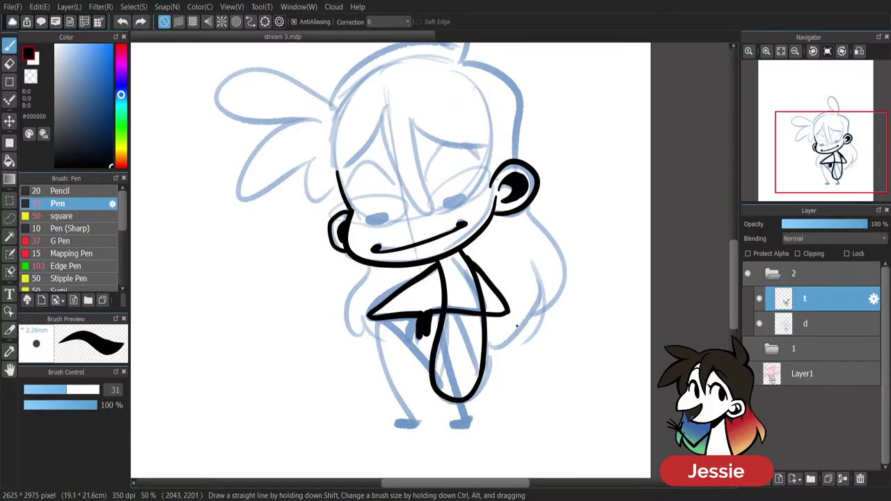
pyautogui.moveTo(470, 261); pyautogui.dragTo(493, 290)
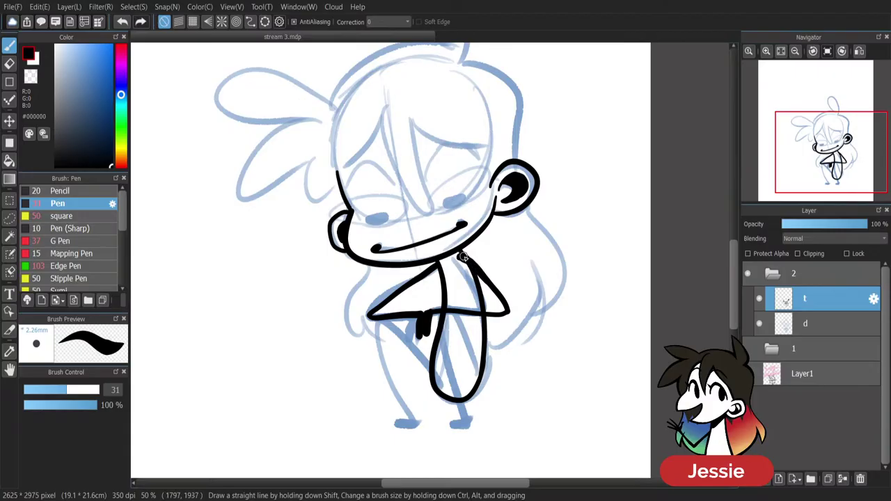
# Ink the left leg with its inner thigh line, outer line and small black foot below the elbow.
pyautogui.scroll(-2, 557, 320)
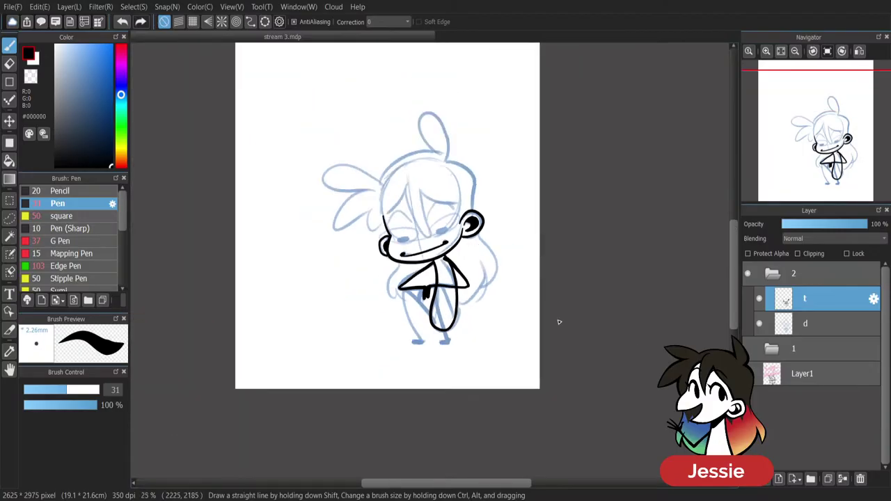
pyautogui.scroll(2, 558, 321)
pyautogui.scroll(-2, 725, 256)
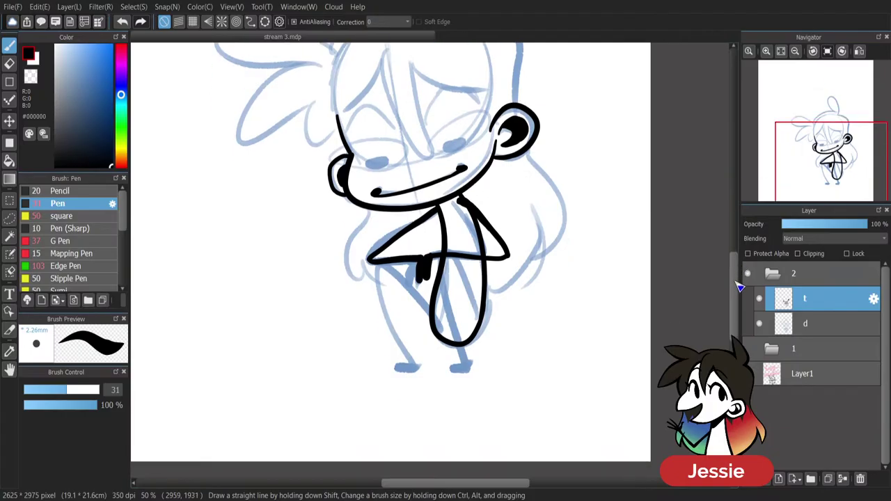
pyautogui.moveTo(379, 242); pyautogui.dragTo(427, 287)
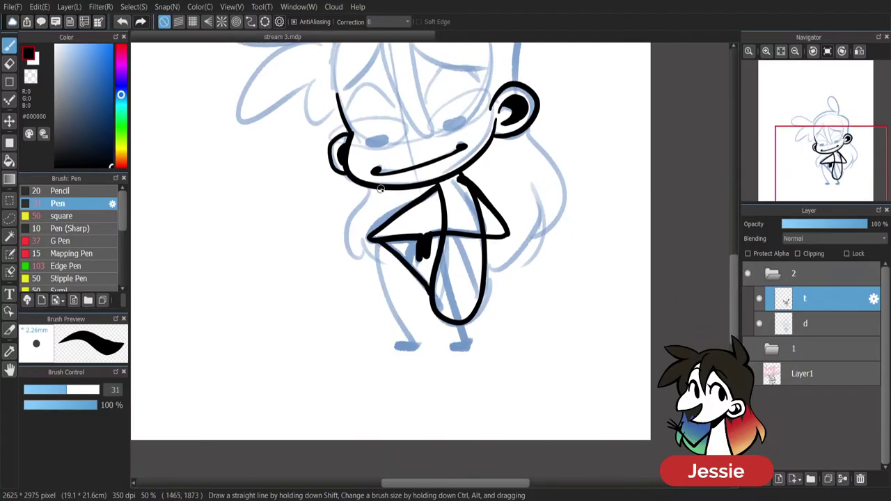
pyautogui.moveTo(376, 247)
pyautogui.mouseDown()
pyautogui.moveTo(414, 341)
pyautogui.moveTo(403, 360)
pyautogui.mouseUp()
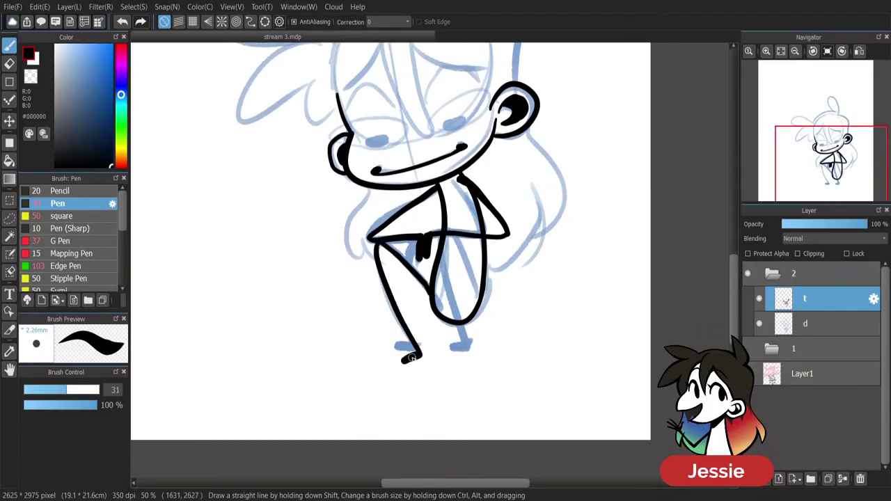
# Ink the right leg from the waist through the torso to a slanted black foot, replacing the first attempt.
pyautogui.moveTo(465, 277); pyautogui.dragTo(475, 300)
pyautogui.moveTo(444, 241); pyautogui.dragTo(465, 347)
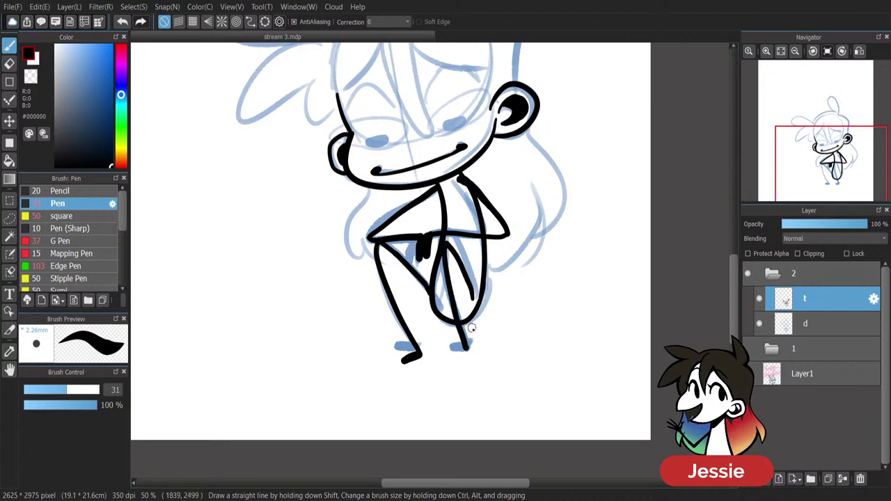
pyautogui.hotkey('ctrl', 'z')
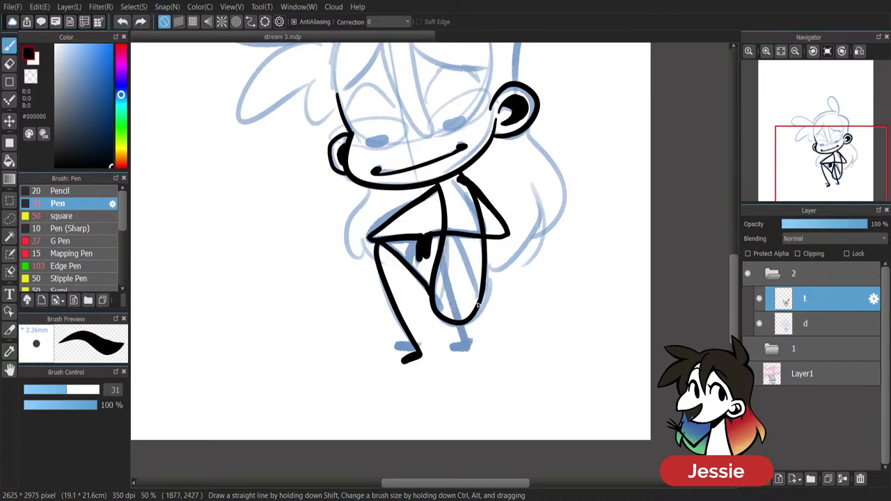
pyautogui.hotkey('ctrl', '-')
pyautogui.hotkey('ctrl', '+')
pyautogui.moveTo(473, 294)
pyautogui.mouseDown()
pyautogui.moveTo(440, 239)
pyautogui.moveTo(462, 331)
pyautogui.moveTo(447, 371)
pyautogui.mouseUp()
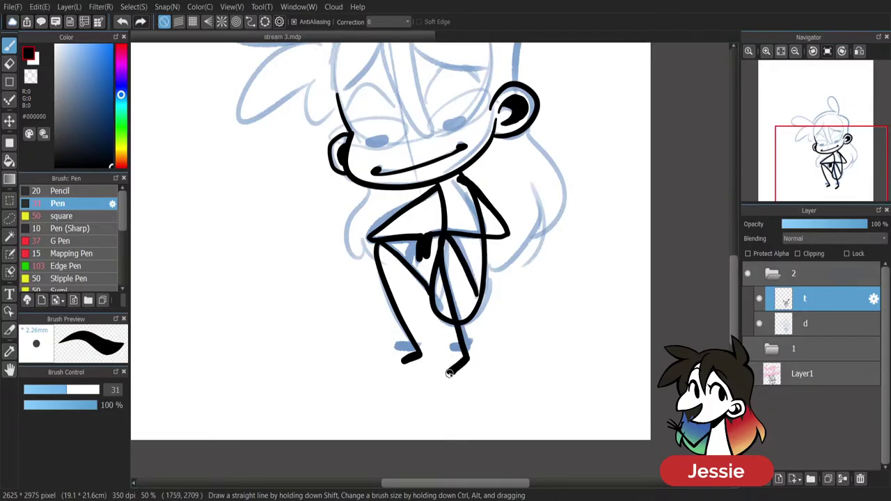
pyautogui.scroll(4, 390, 251)
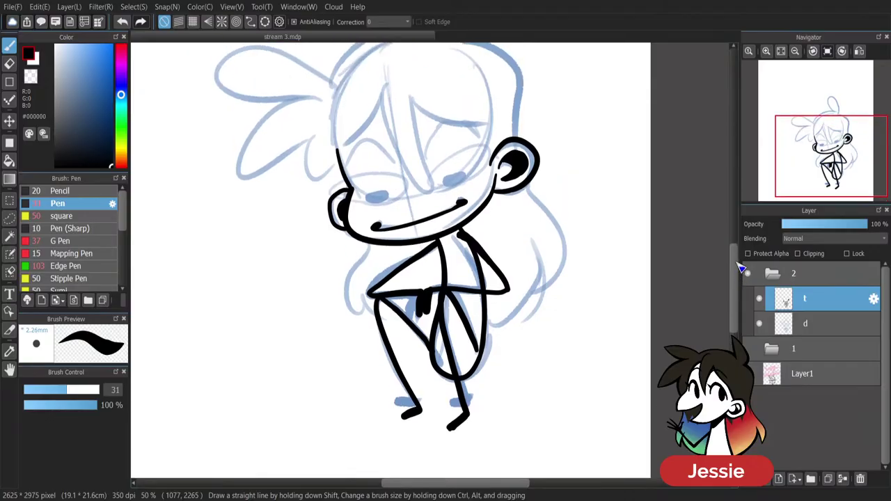
pyautogui.moveTo(485, 190)
pyautogui.mouseDown()
pyautogui.moveTo(428, 225)
pyautogui.moveTo(496, 196)
pyautogui.mouseUp()
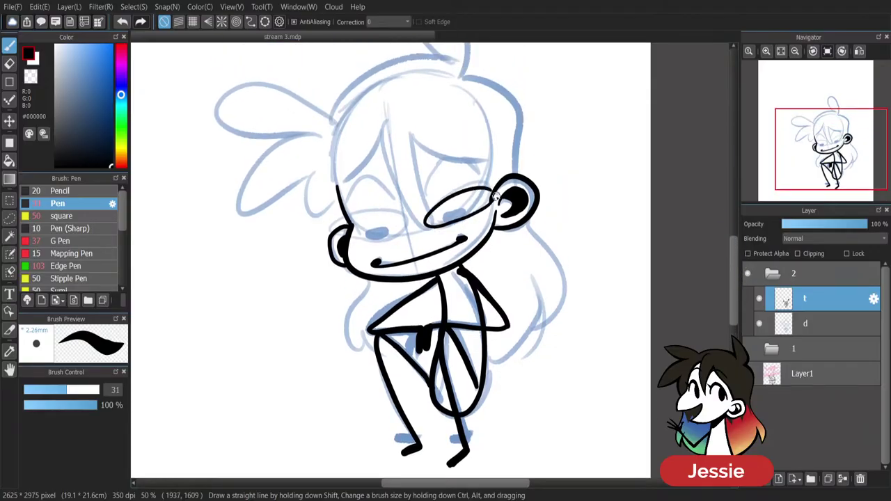
pyautogui.hotkey('ctrl', 'z')
pyautogui.hotkey('ctrl', '+')
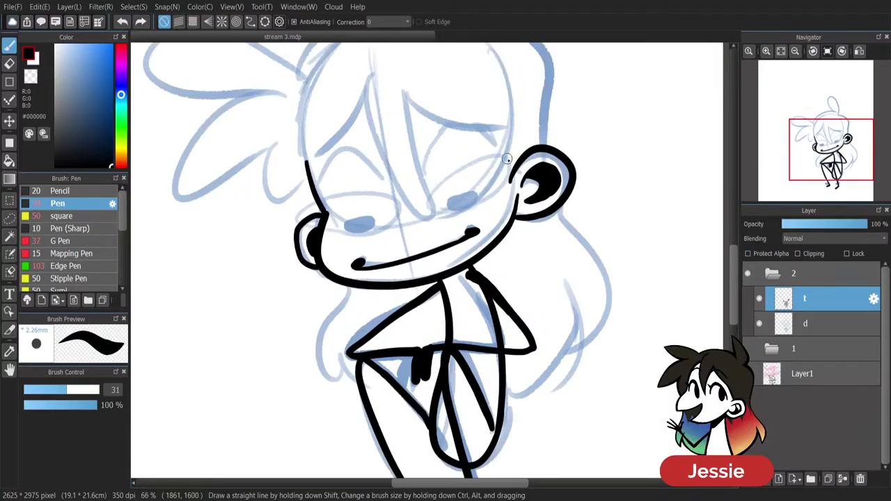
pyautogui.moveTo(515, 161)
pyautogui.mouseDown()
pyautogui.moveTo(447, 176)
pyautogui.moveTo(519, 200)
pyautogui.mouseUp()
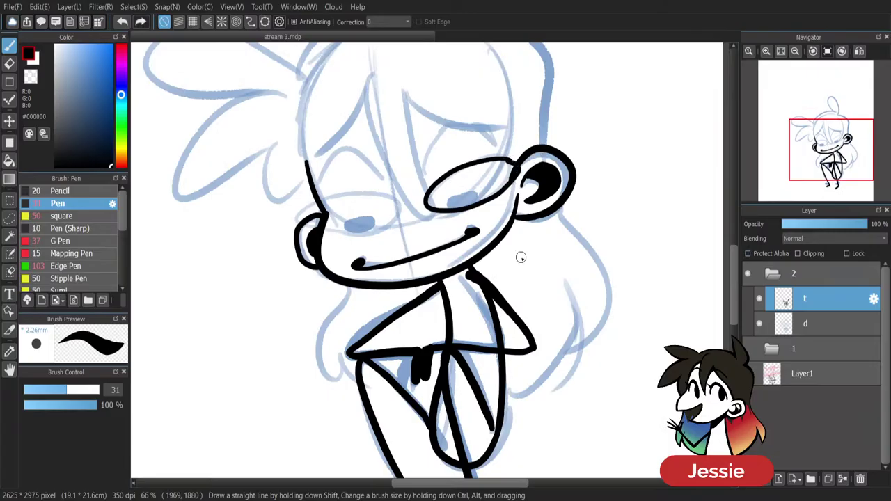
pyautogui.hotkey('ctrl', 'z')
pyautogui.moveTo(494, 161)
pyautogui.mouseDown()
pyautogui.moveTo(423, 205)
pyautogui.moveTo(513, 178)
pyautogui.moveTo(493, 168)
pyautogui.mouseUp()
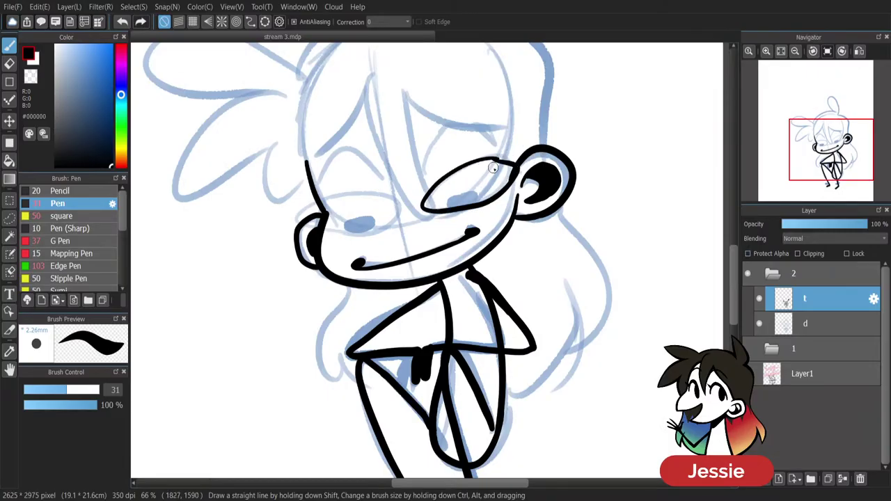
pyautogui.hotkey('ctrl', 'z')
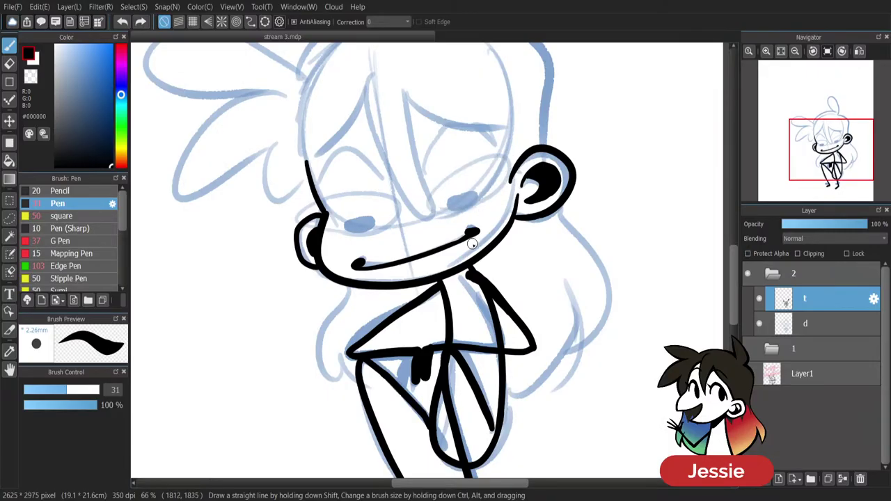
pyautogui.moveTo(471, 163)
pyautogui.mouseDown()
pyautogui.moveTo(431, 212)
pyautogui.moveTo(513, 173)
pyautogui.moveTo(444, 175)
pyautogui.moveTo(514, 183)
pyautogui.moveTo(427, 197)
pyautogui.moveTo(517, 172)
pyautogui.moveTo(513, 162)
pyautogui.moveTo(436, 206)
pyautogui.moveTo(473, 164)
pyautogui.mouseUp()
pyautogui.hotkey('ctrl', 'z')
pyautogui.hotkey('ctrl', 'z')
pyautogui.hotkey('ctrl', 'z')
pyautogui.hotkey('ctrl', 'z')
pyautogui.hotkey('ctrl', '-')
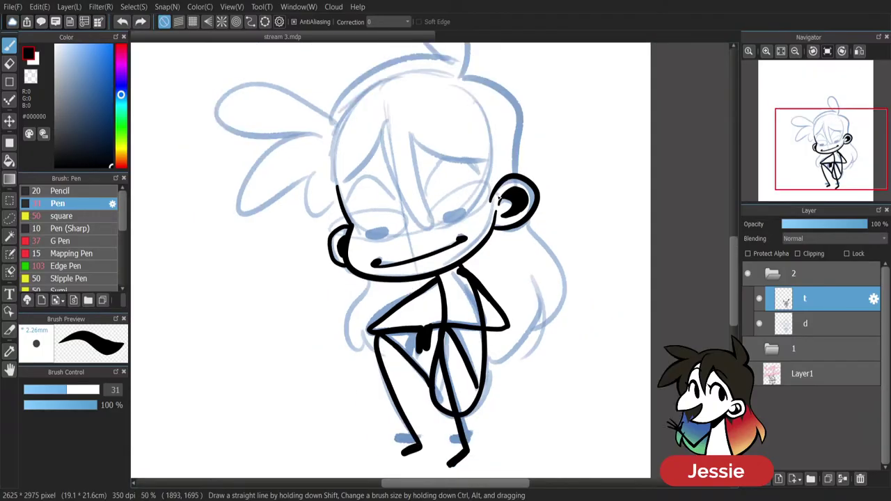
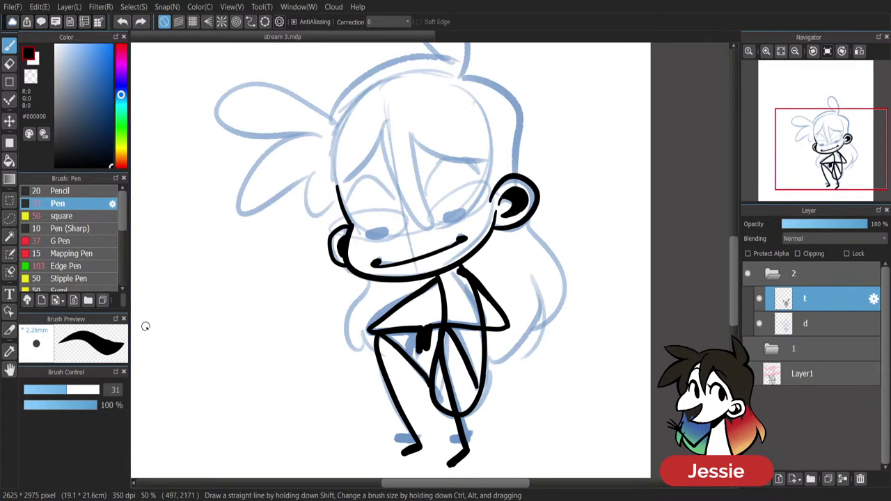
# Reduce the pen size to 23 for inking the eyes.
pyautogui.click(61, 390)
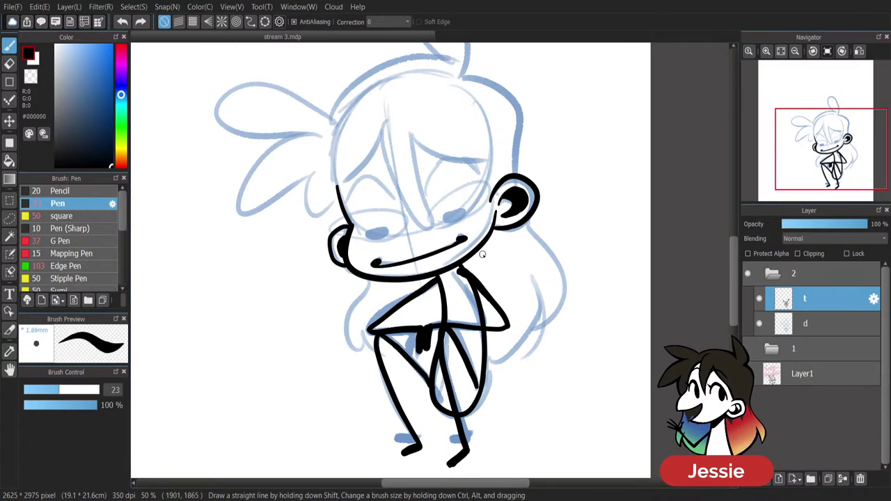
pyautogui.hotkey('ctrl', '+')
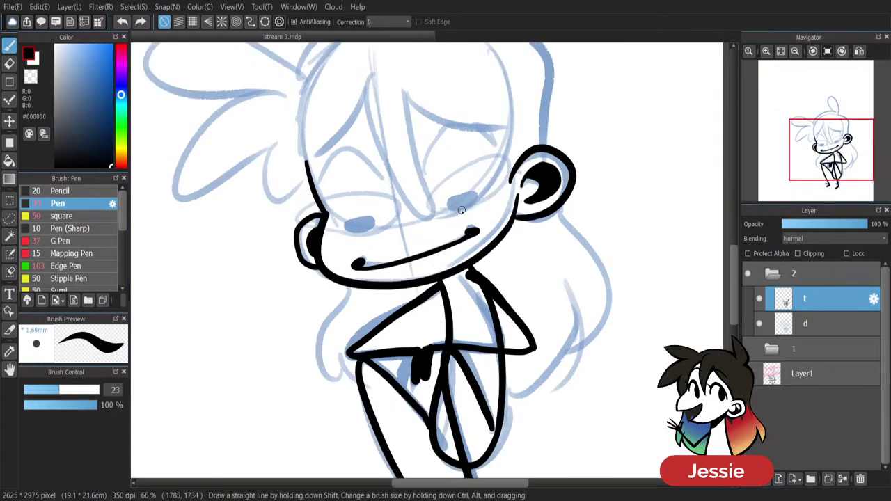
pyautogui.moveTo(483, 164)
pyautogui.mouseDown()
pyautogui.moveTo(472, 209)
pyautogui.moveTo(486, 163)
pyautogui.moveTo(423, 200)
pyautogui.moveTo(486, 163)
pyautogui.moveTo(435, 209)
pyautogui.moveTo(475, 163)
pyautogui.moveTo(513, 170)
pyautogui.moveTo(487, 157)
pyautogui.mouseUp()
pyautogui.hotkey('ctrl', 'z')
pyautogui.hotkey('ctrl', 'z')
pyautogui.hotkey('ctrl', 'z')
pyautogui.moveTo(449, 202)
pyautogui.mouseDown()
pyautogui.moveTo(470, 199)
pyautogui.moveTo(455, 201)
pyautogui.mouseUp()
pyautogui.moveTo(392, 195)
pyautogui.mouseDown()
pyautogui.moveTo(327, 201)
pyautogui.moveTo(393, 207)
pyautogui.moveTo(417, 185)
pyautogui.moveTo(364, 232)
pyautogui.moveTo(367, 195)
pyautogui.moveTo(322, 238)
pyautogui.moveTo(365, 190)
pyautogui.moveTo(384, 199)
pyautogui.moveTo(343, 233)
pyautogui.moveTo(343, 197)
pyautogui.moveTo(364, 190)
pyautogui.moveTo(380, 223)
pyautogui.moveTo(340, 196)
pyautogui.moveTo(375, 227)
pyautogui.moveTo(361, 196)
pyautogui.mouseUp()
pyautogui.hotkey('ctrl', 'z')
pyautogui.hotkey('ctrl', 'z')
pyautogui.hotkey('ctrl', 'z')
pyautogui.hotkey('ctrl', 'z')
pyautogui.hotkey('ctrl', 'z')
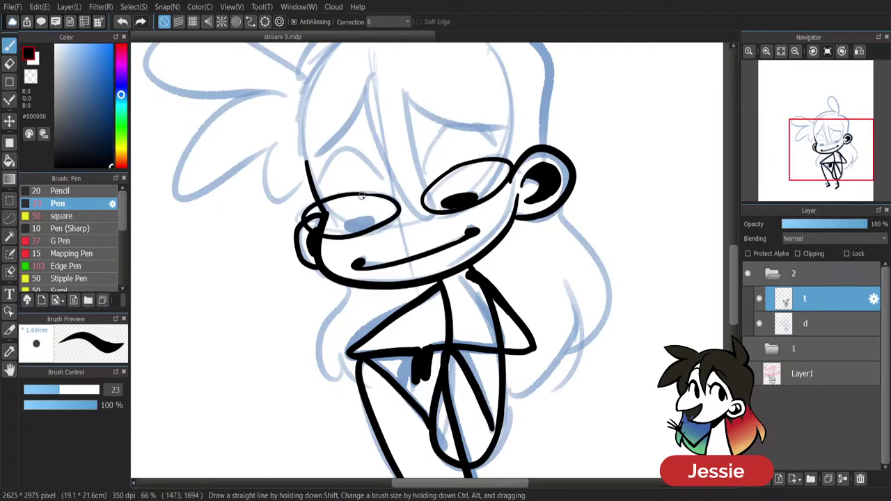
pyautogui.hotkey('ctrl', '-')
pyautogui.hotkey('ctrl', '-')
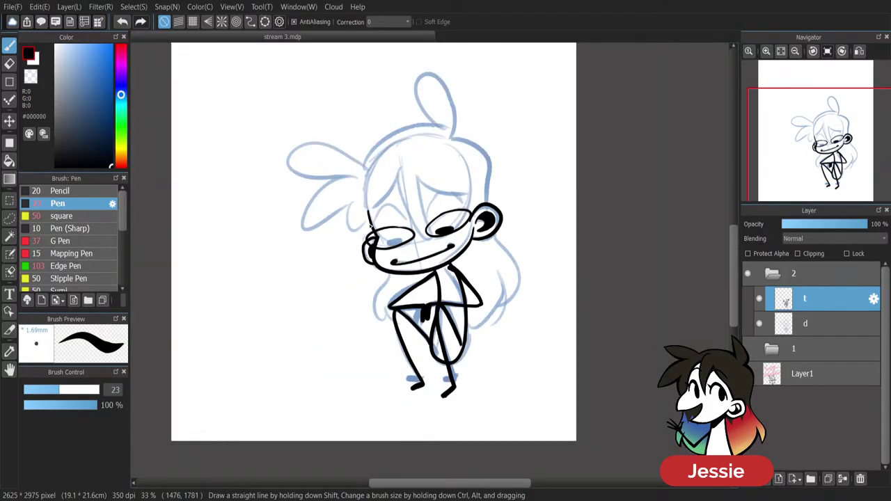
pyautogui.hotkey('ctrl', '+')
pyautogui.hotkey('ctrl', 'z')
pyautogui.hotkey('ctrl', 'z')
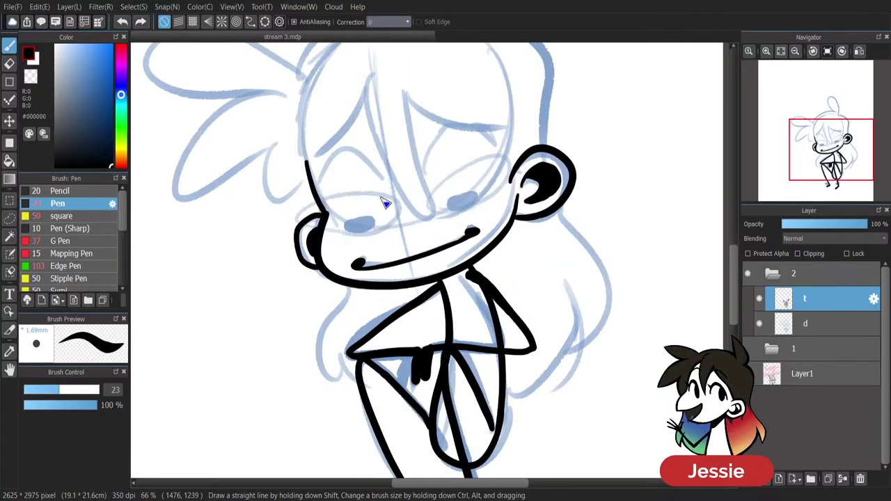
# Set the stroke correction to 23 and ink the oval outlines of both eyes, redrawing the left one.
pyautogui.click(387, 213)
pyautogui.moveTo(499, 158)
pyautogui.mouseDown()
pyautogui.moveTo(466, 162)
pyautogui.moveTo(515, 178)
pyautogui.moveTo(465, 155)
pyautogui.mouseUp()
pyautogui.moveTo(346, 194)
pyautogui.mouseDown()
pyautogui.moveTo(319, 199)
pyautogui.moveTo(304, 242)
pyautogui.moveTo(394, 210)
pyautogui.moveTo(359, 193)
pyautogui.moveTo(313, 200)
pyautogui.mouseUp()
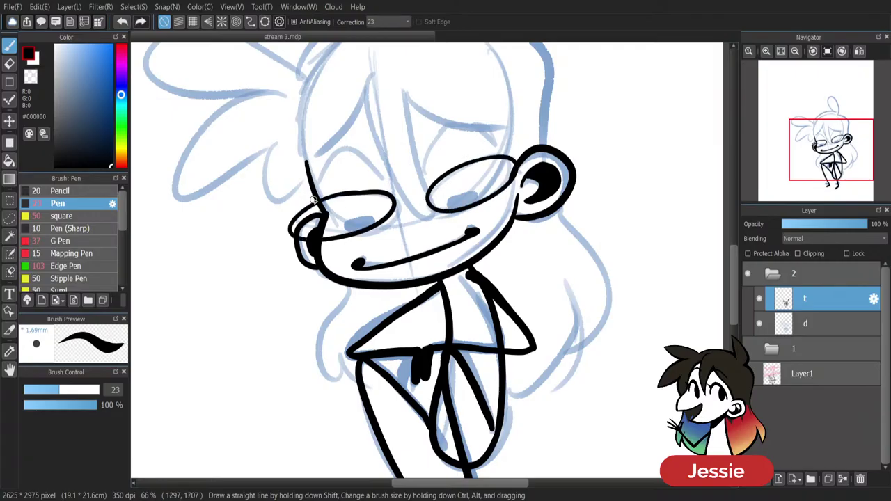
pyautogui.hotkey('ctrl', 'z')
pyautogui.moveTo(365, 195)
pyautogui.mouseDown()
pyautogui.moveTo(395, 203)
pyautogui.moveTo(329, 196)
pyautogui.moveTo(366, 211)
pyautogui.moveTo(315, 239)
pyautogui.moveTo(398, 205)
pyautogui.moveTo(325, 203)
pyautogui.moveTo(382, 195)
pyautogui.mouseUp()
pyautogui.hotkey('ctrl', 'z')
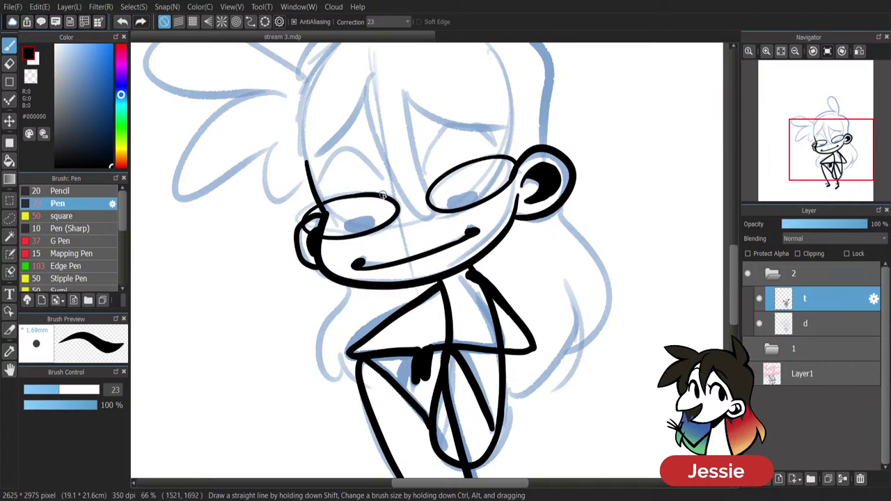
# Fill large black oval pupils at the lower edge of both eyes.
pyautogui.moveTo(457, 198)
pyautogui.mouseDown()
pyautogui.moveTo(475, 186)
pyautogui.moveTo(446, 203)
pyautogui.moveTo(478, 199)
pyautogui.moveTo(459, 184)
pyautogui.moveTo(439, 207)
pyautogui.moveTo(481, 198)
pyautogui.moveTo(478, 187)
pyautogui.moveTo(455, 198)
pyautogui.moveTo(479, 196)
pyautogui.moveTo(457, 201)
pyautogui.mouseUp()
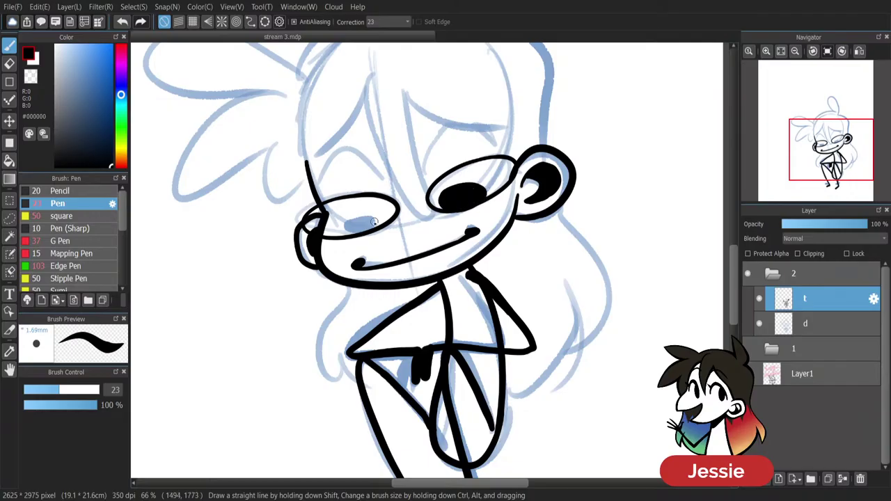
pyautogui.moveTo(362, 221)
pyautogui.mouseDown()
pyautogui.moveTo(346, 218)
pyautogui.moveTo(341, 229)
pyautogui.mouseUp()
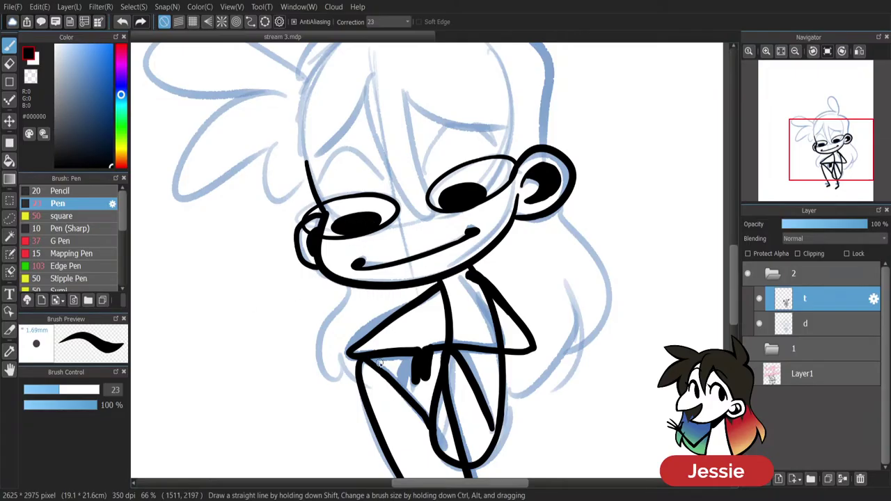
# Erase the face outline crossing the left eye and tidy the line at the right eye's outer corner.
pyautogui.press('e')
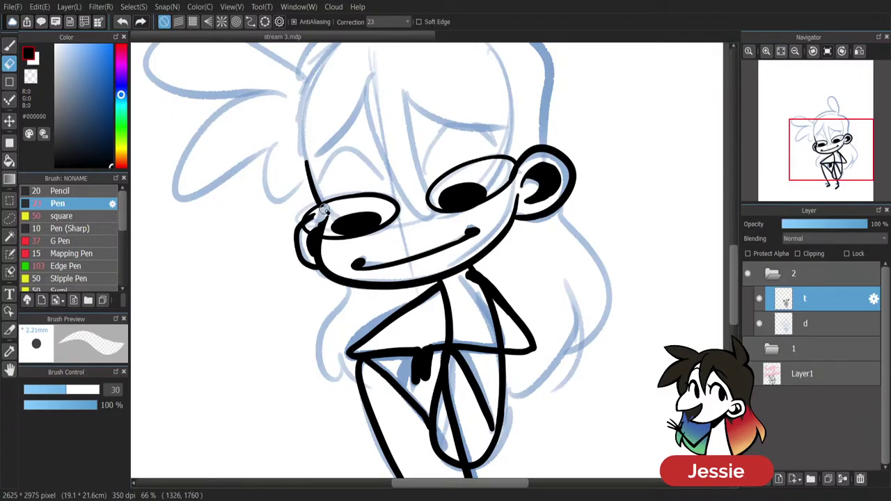
pyautogui.moveTo(321, 209)
pyautogui.mouseDown()
pyautogui.moveTo(324, 230)
pyautogui.moveTo(309, 227)
pyautogui.moveTo(324, 228)
pyautogui.moveTo(337, 205)
pyautogui.moveTo(351, 206)
pyautogui.moveTo(335, 199)
pyautogui.moveTo(311, 210)
pyautogui.moveTo(301, 222)
pyautogui.moveTo(317, 238)
pyautogui.mouseUp()
pyautogui.press('p')
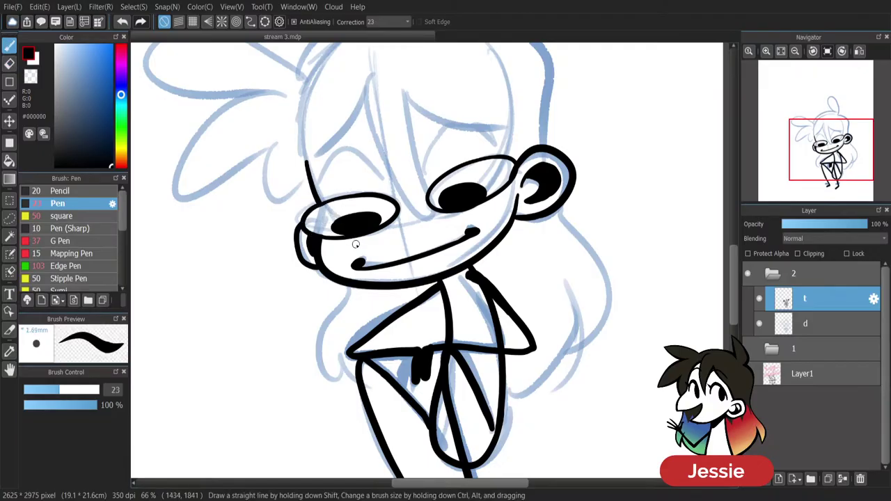
pyautogui.press('e')
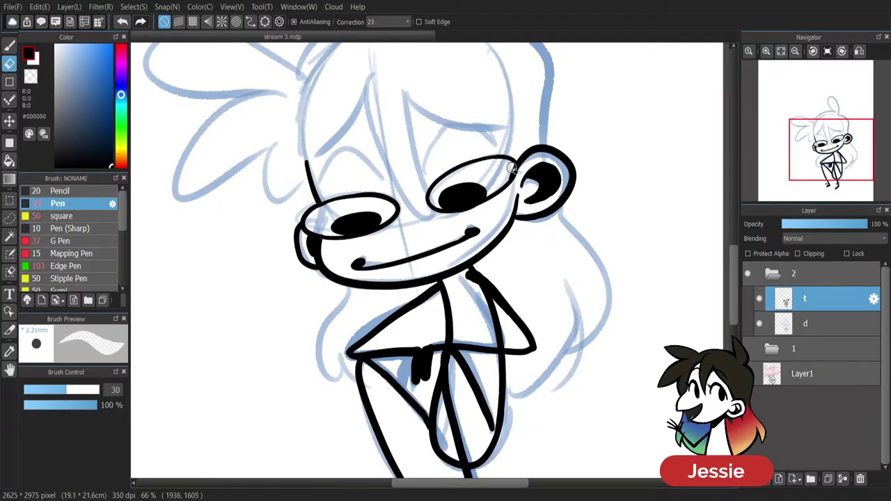
pyautogui.press('p')
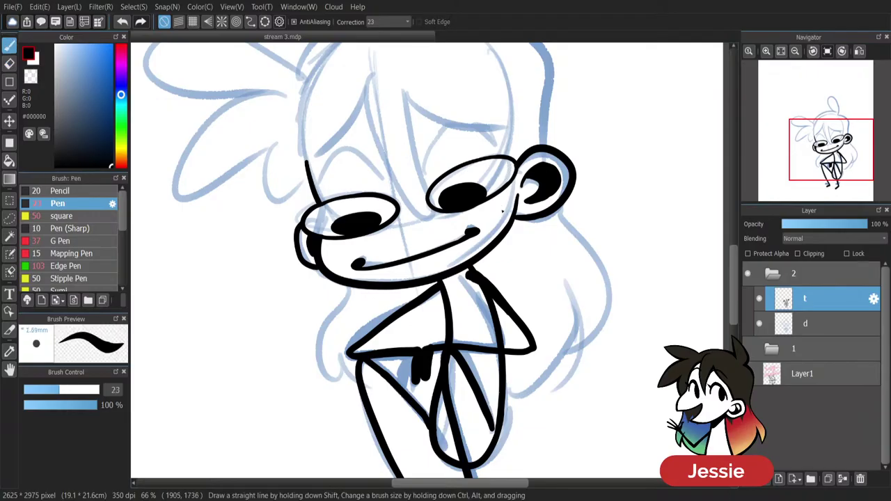
# Ink a tall arched line above each eye along the sketch, redrawing the one over the right eye.
pyautogui.moveTo(423, 168)
pyautogui.mouseDown()
pyautogui.moveTo(464, 126)
pyautogui.moveTo(504, 143)
pyautogui.mouseUp()
pyautogui.hotkey('ctrl', 'z')
pyautogui.moveTo(424, 174)
pyautogui.mouseDown()
pyautogui.moveTo(456, 121)
pyautogui.moveTo(493, 143)
pyautogui.mouseUp()
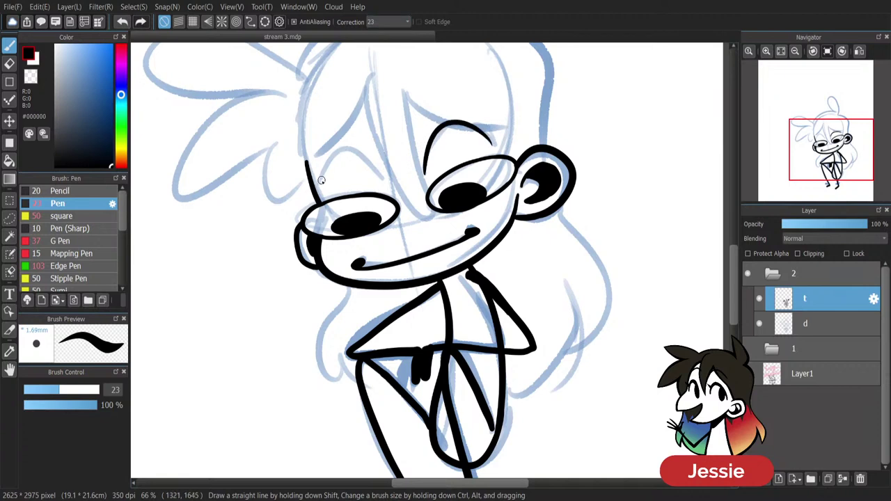
pyautogui.moveTo(319, 185)
pyautogui.mouseDown()
pyautogui.moveTo(340, 151)
pyautogui.moveTo(382, 182)
pyautogui.moveTo(313, 177)
pyautogui.mouseUp()
pyautogui.hotkey('ctrl', 'z')
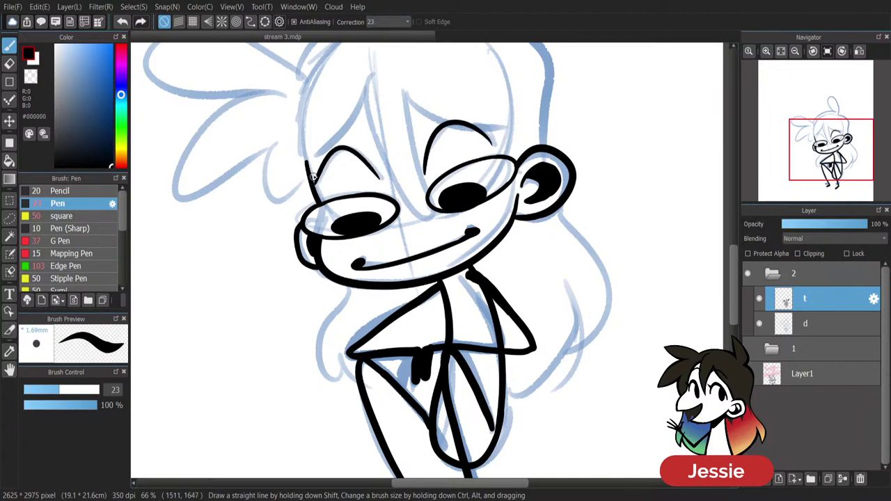
# Ink the long pointed lock of fringe between the eyes, replacing the first attempts.
pyautogui.scroll(3, 348, 159)
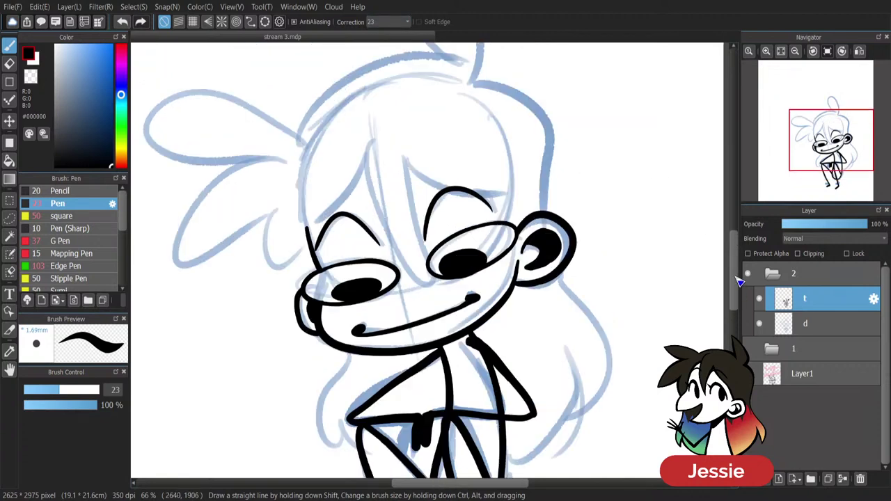
pyautogui.moveTo(378, 144)
pyautogui.mouseDown()
pyautogui.moveTo(426, 302)
pyautogui.moveTo(380, 147)
pyautogui.mouseUp()
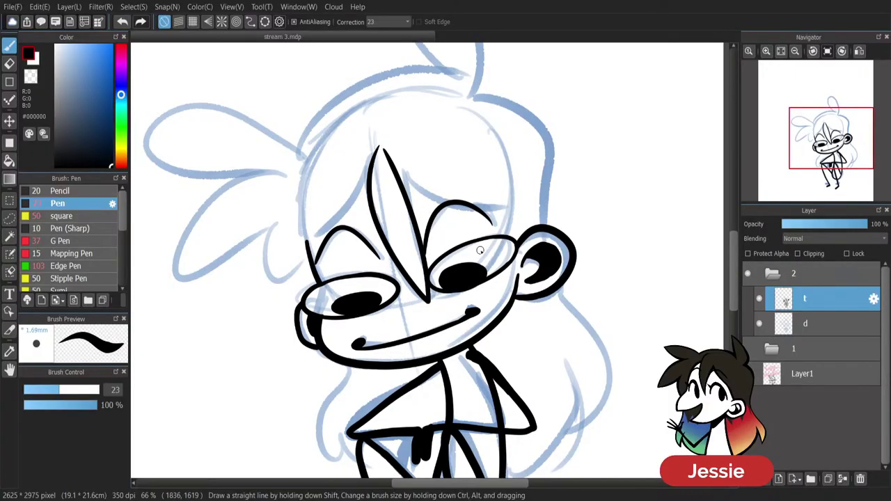
pyautogui.hotkey('ctrl', 'z')
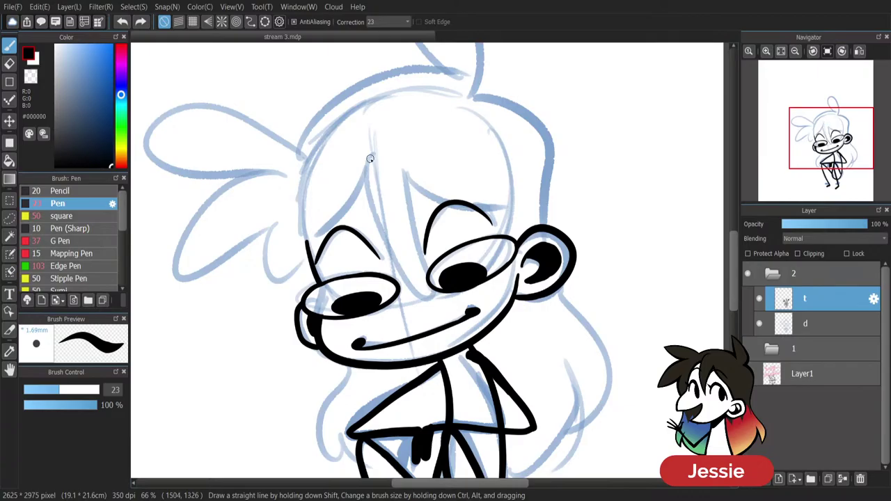
pyautogui.moveTo(378, 147)
pyautogui.mouseDown()
pyautogui.moveTo(377, 237)
pyautogui.moveTo(426, 299)
pyautogui.moveTo(384, 163)
pyautogui.moveTo(417, 278)
pyautogui.moveTo(404, 170)
pyautogui.moveTo(397, 154)
pyautogui.moveTo(372, 156)
pyautogui.moveTo(419, 289)
pyautogui.moveTo(398, 155)
pyautogui.moveTo(501, 215)
pyautogui.mouseUp()
pyautogui.hotkey('ctrl', 'z')
pyautogui.hotkey('ctrl', 'z')
pyautogui.hotkey('ctrl', 'z')
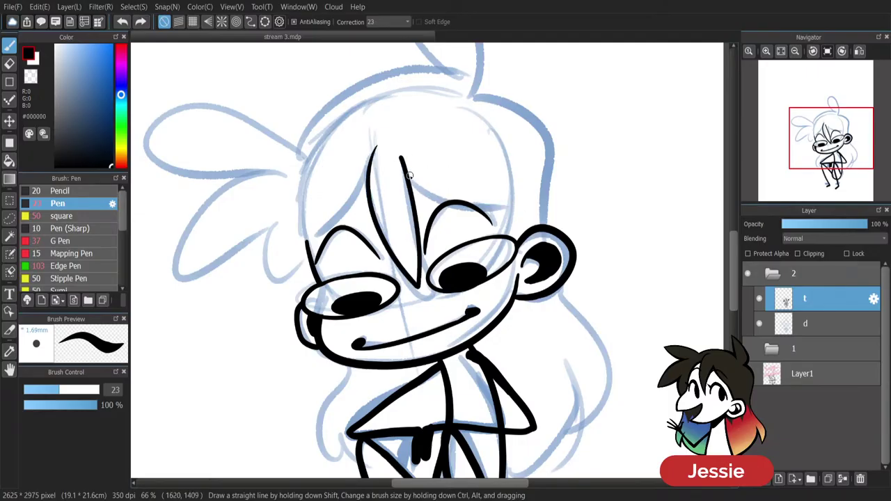
# Ink the swept fringe strands on both sides of the central lock and erase their overshooting ends.
pyautogui.moveTo(404, 167); pyautogui.dragTo(520, 211)
pyautogui.press('e')
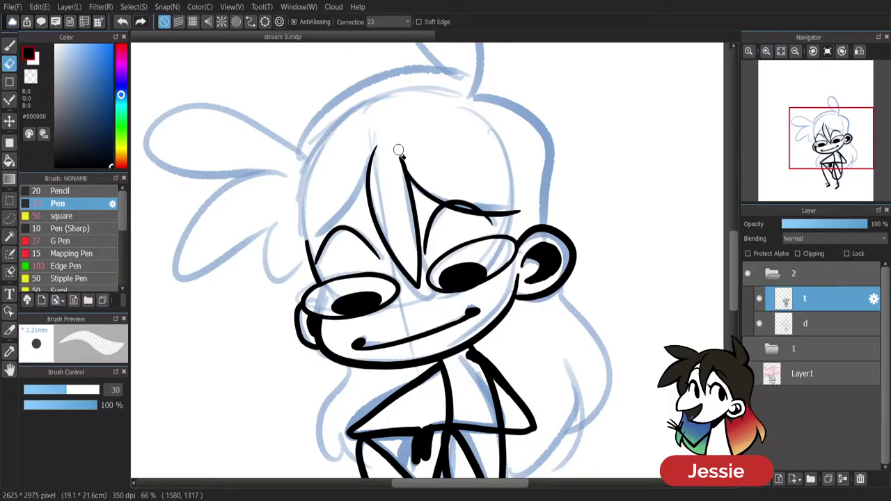
pyautogui.moveTo(397, 147)
pyautogui.mouseDown()
pyautogui.moveTo(417, 178)
pyautogui.moveTo(300, 249)
pyautogui.mouseUp()
pyautogui.press('b')
pyautogui.press('e')
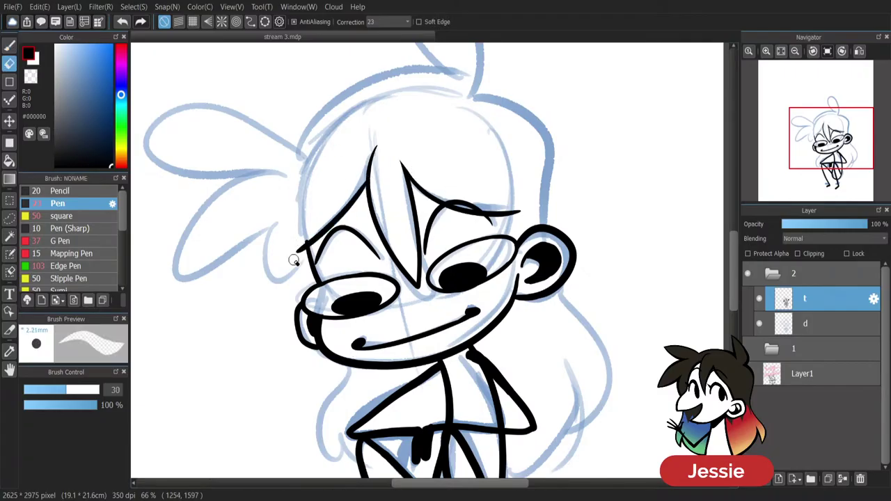
pyautogui.press('b')
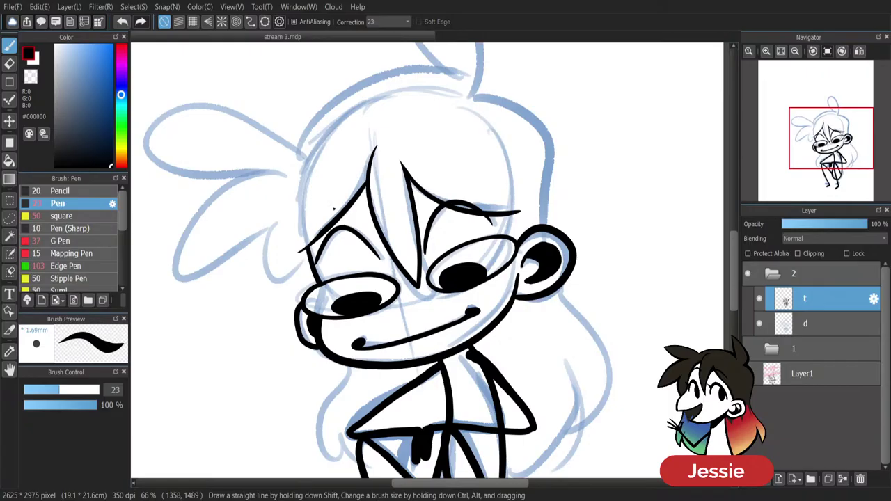
# Hide folder 2 and show folder 1 to view the whole Valentine's illustration, and switch back to folder 2.
pyautogui.moveTo(734, 243); pyautogui.dragTo(735, 239)
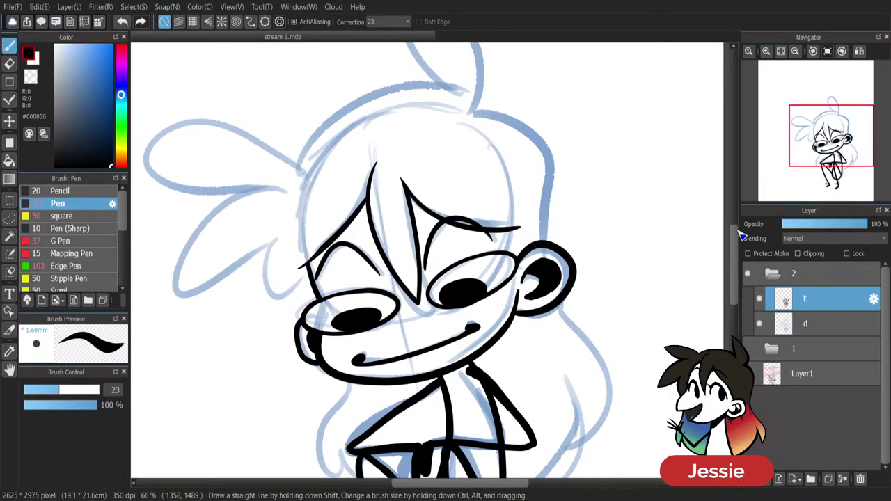
pyautogui.hotkey('ctrl', '-')
pyautogui.hotkey('ctrl', '-')
pyautogui.click(771, 275)
pyautogui.click(748, 273)
pyautogui.click(747, 298)
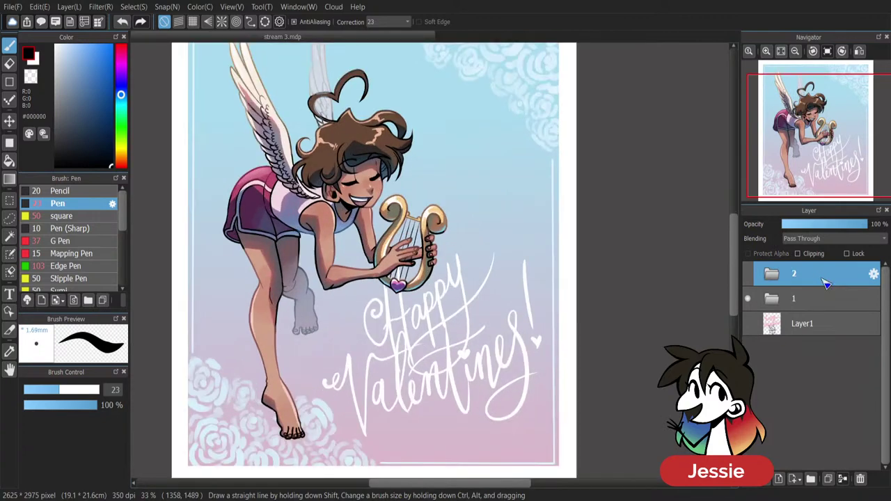
pyautogui.moveTo(734, 243); pyautogui.dragTo(738, 239)
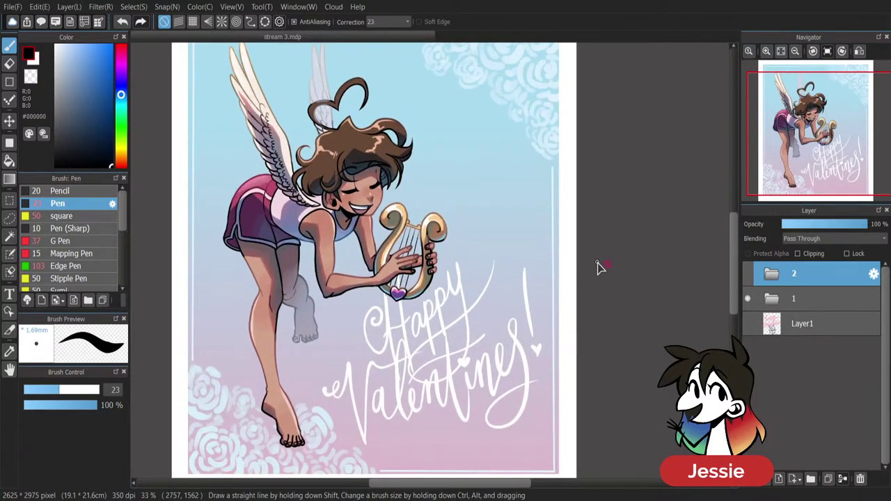
pyautogui.hotkey('ctrl', '-')
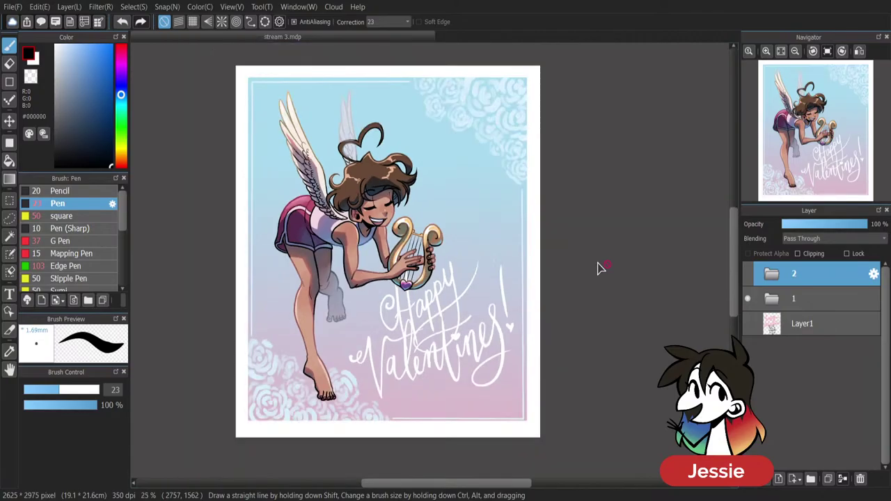
pyautogui.click(747, 274)
pyautogui.click(747, 298)
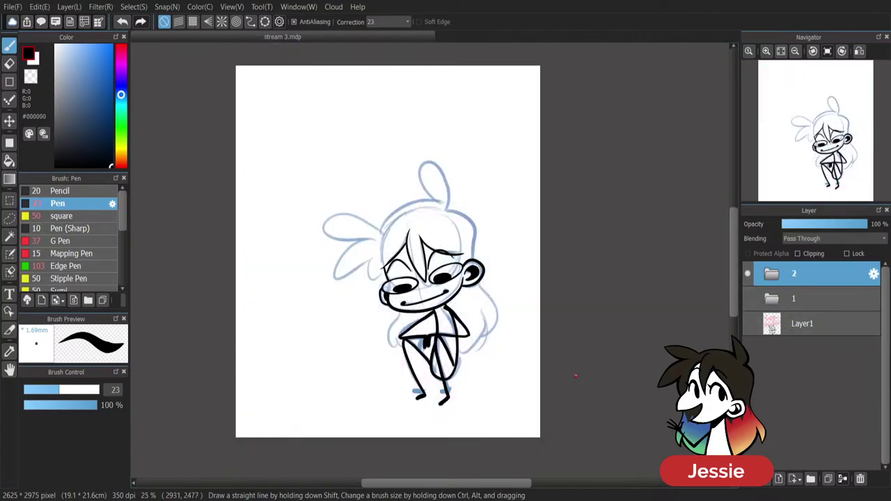
# On layer t in folder 2, ink the pointed top tuft, the crown line and the three side locks, replacing the first tuft attempts.
pyautogui.hotkey('ctrl', '+')
pyautogui.hotkey('ctrl', '+')
pyautogui.click(771, 275)
pyautogui.click(811, 299)
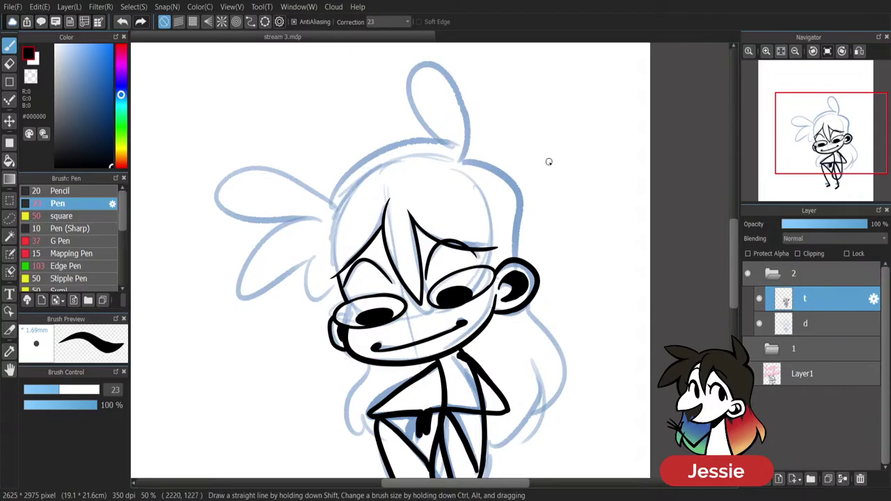
pyautogui.moveTo(462, 157)
pyautogui.mouseDown()
pyautogui.moveTo(466, 134)
pyautogui.moveTo(408, 62)
pyautogui.mouseUp()
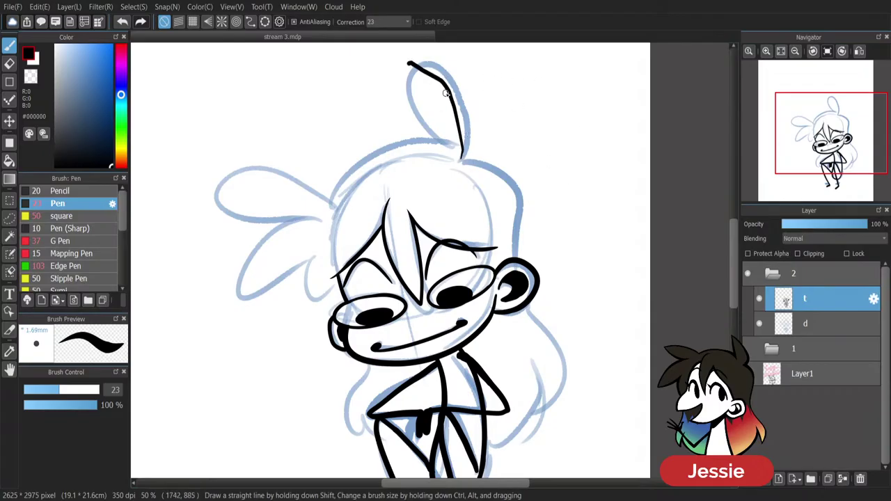
pyautogui.hotkey('ctrl', 'z')
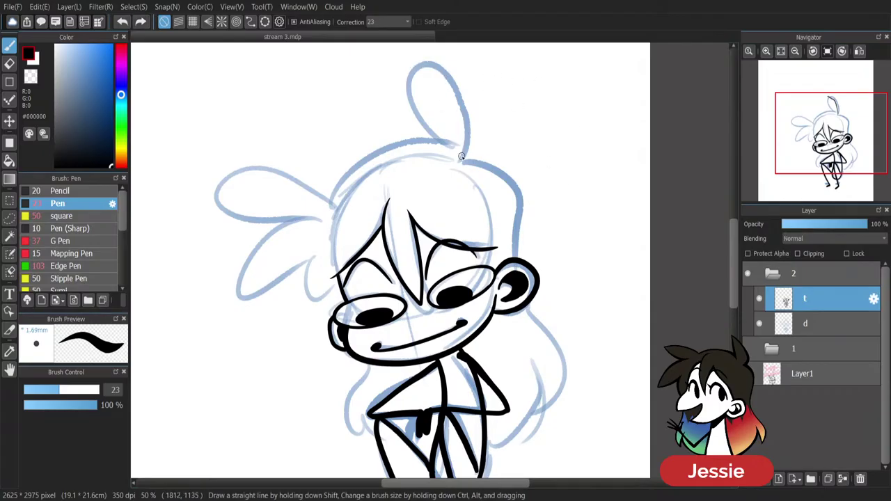
pyautogui.moveTo(462, 159)
pyautogui.mouseDown()
pyautogui.moveTo(413, 63)
pyautogui.moveTo(430, 129)
pyautogui.moveTo(451, 159)
pyautogui.mouseUp()
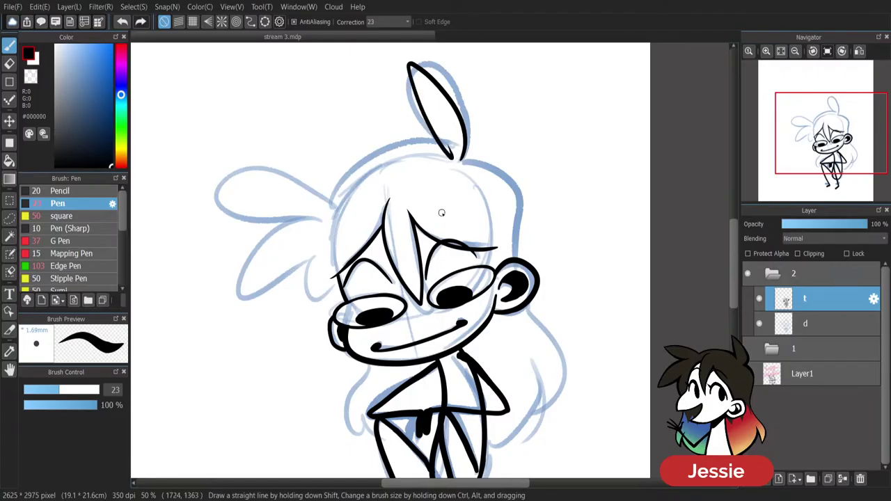
pyautogui.hotkey('ctrl', 'z')
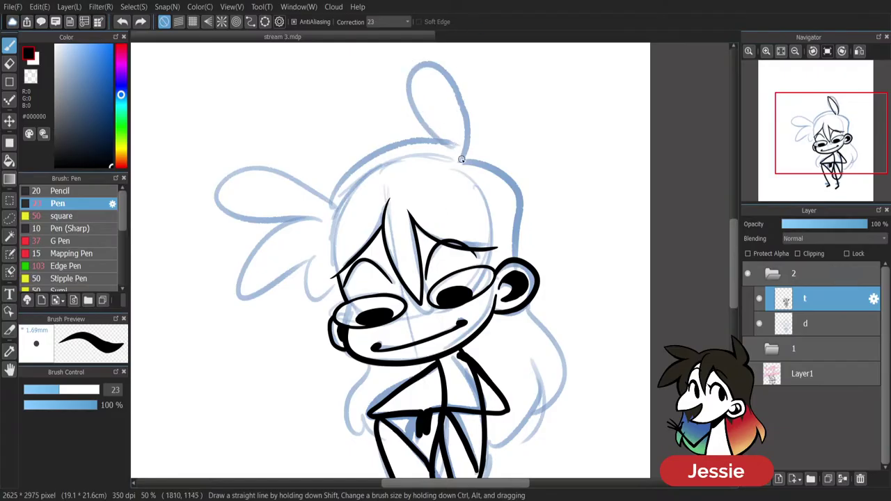
pyautogui.moveTo(462, 159)
pyautogui.mouseDown()
pyautogui.moveTo(415, 66)
pyautogui.moveTo(453, 155)
pyautogui.moveTo(431, 148)
pyautogui.moveTo(355, 170)
pyautogui.moveTo(328, 188)
pyautogui.moveTo(215, 210)
pyautogui.moveTo(315, 217)
pyautogui.moveTo(242, 292)
pyautogui.moveTo(306, 266)
pyautogui.moveTo(307, 325)
pyautogui.moveTo(339, 280)
pyautogui.mouseUp()
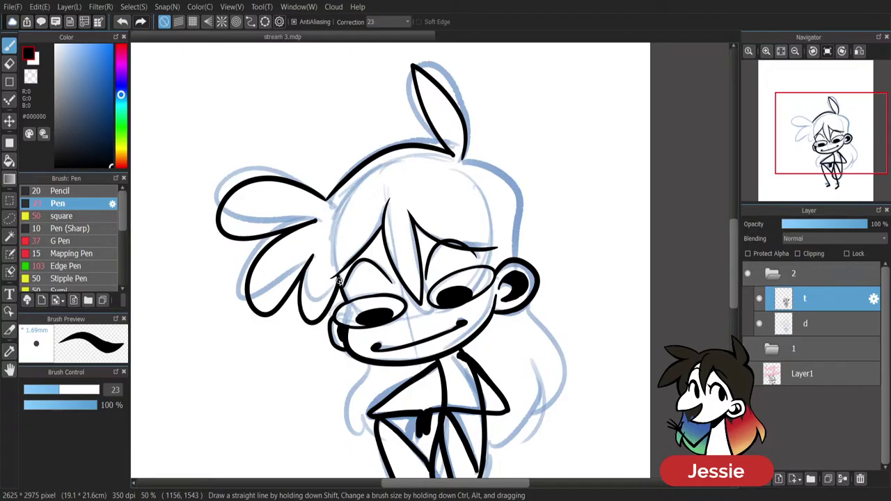
# Erase the excess line ends between the side locks and at the base of the top tuft.
pyautogui.hotkey('ctrl', '+')
pyautogui.press('e')
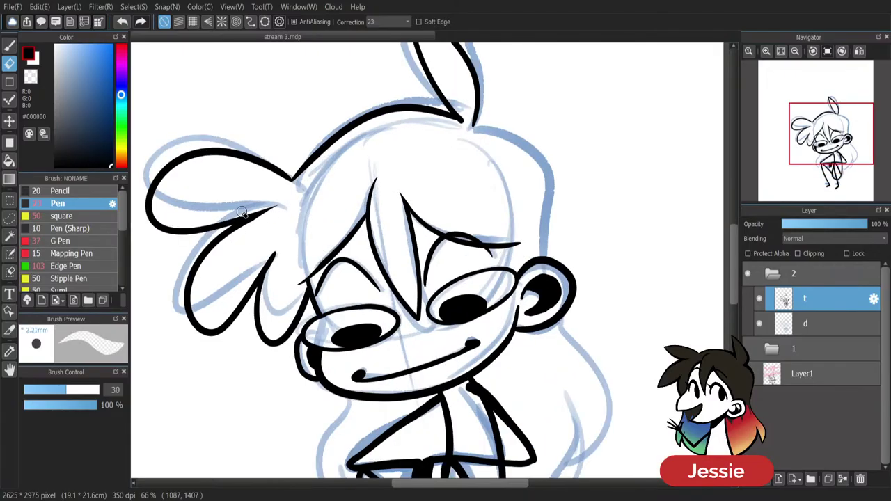
pyautogui.press('p')
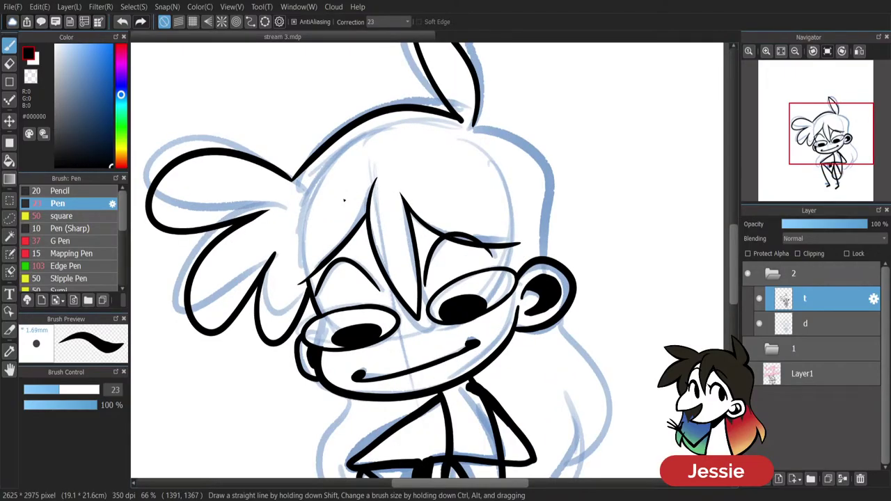
pyautogui.press('e')
pyautogui.moveTo(464, 123); pyautogui.dragTo(458, 107)
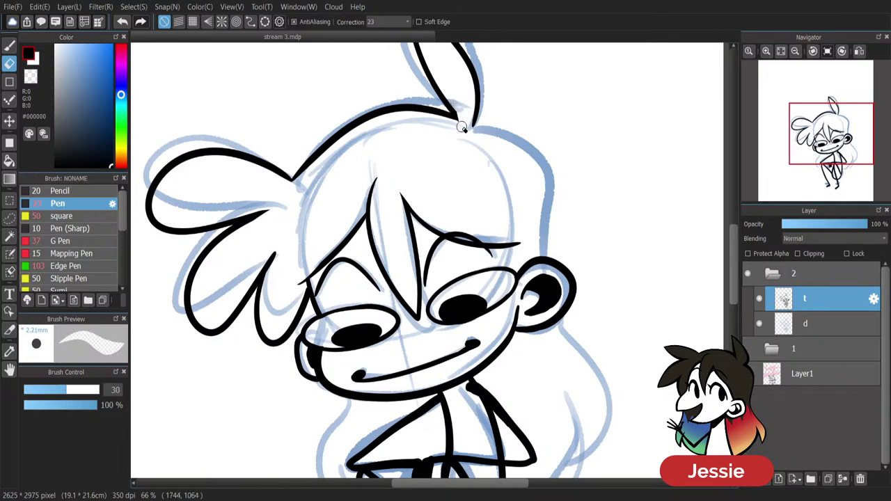
pyautogui.press('p')
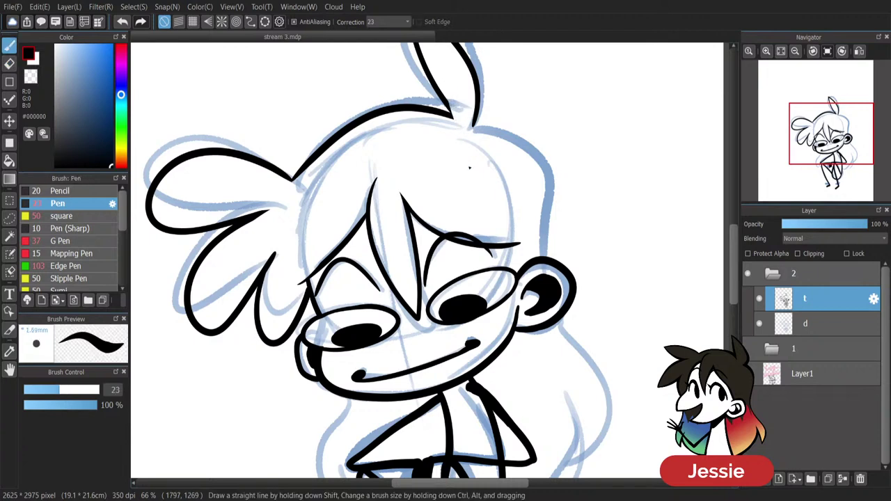
# Ink the right hair outline from the tuft to the ear and the long hair below it, redrawing the pointed inner strands.
pyautogui.moveTo(472, 125)
pyautogui.mouseDown()
pyautogui.moveTo(550, 169)
pyautogui.moveTo(548, 255)
pyautogui.mouseUp()
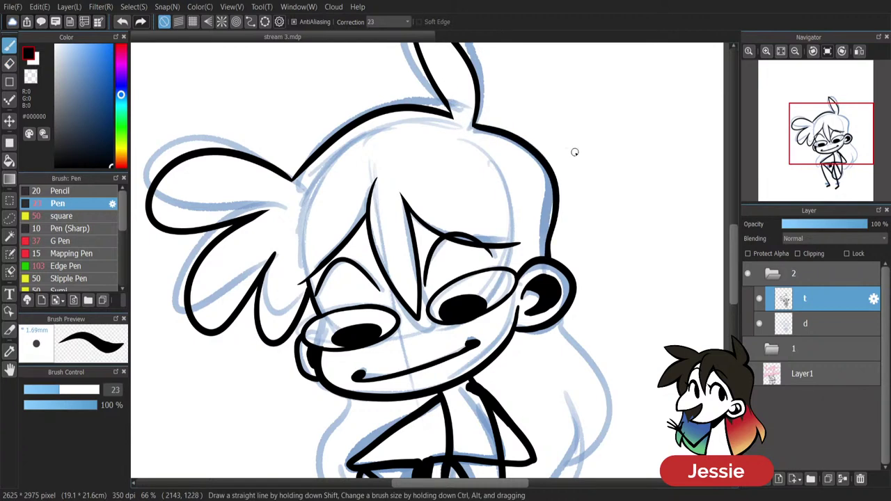
pyautogui.scroll(-3, 515, 208)
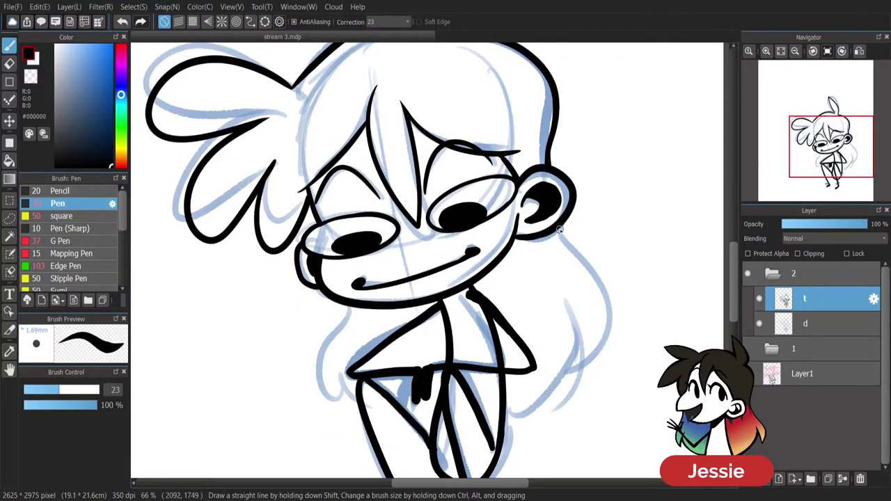
pyautogui.moveTo(559, 229)
pyautogui.mouseDown()
pyautogui.moveTo(580, 413)
pyautogui.moveTo(587, 408)
pyautogui.moveTo(574, 315)
pyautogui.mouseUp()
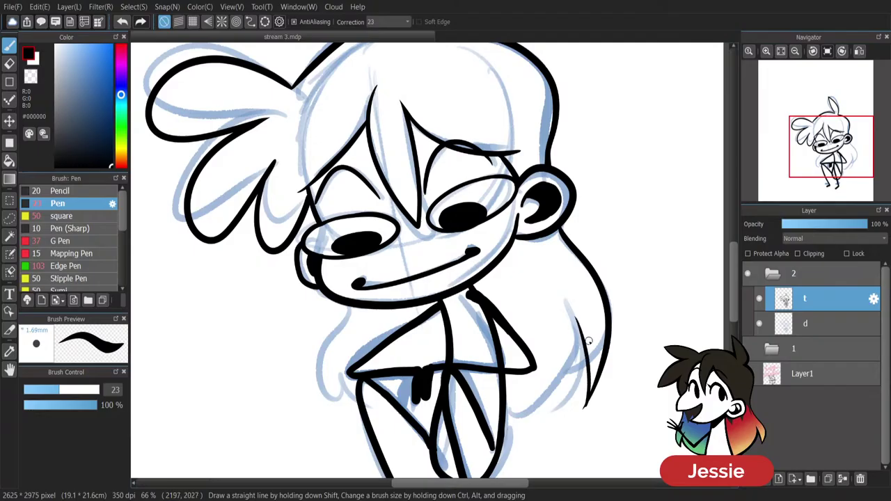
pyautogui.moveTo(584, 345)
pyautogui.mouseDown()
pyautogui.moveTo(568, 385)
pyautogui.moveTo(496, 415)
pyautogui.mouseUp()
pyautogui.hotkey('ctrl', 'z')
pyautogui.hotkey('ctrl', 'z')
pyautogui.moveTo(577, 323); pyautogui.dragTo(588, 412)
pyautogui.moveTo(585, 352); pyautogui.dragTo(506, 421)
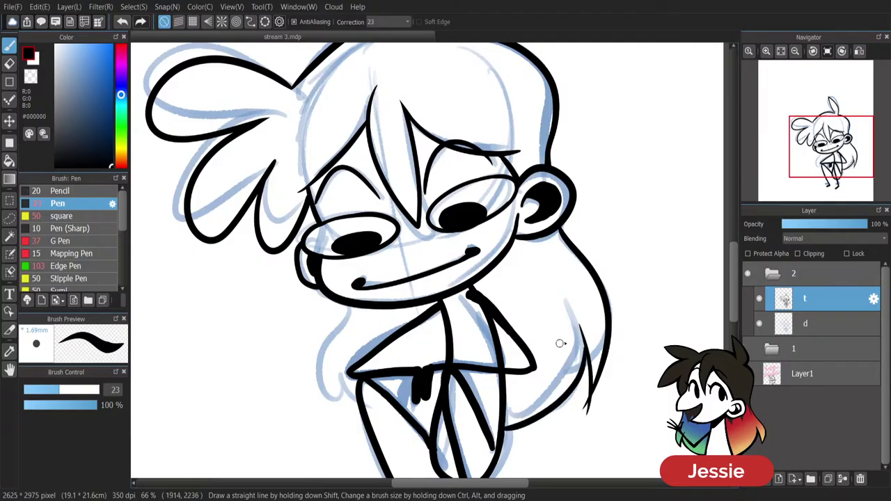
# Erase the overshooting line ends around the pointed tip of the long hair on the right.
pyautogui.press('e')
pyautogui.moveTo(579, 319)
pyautogui.mouseDown()
pyautogui.moveTo(574, 363)
pyautogui.moveTo(595, 364)
pyautogui.moveTo(589, 419)
pyautogui.mouseUp()
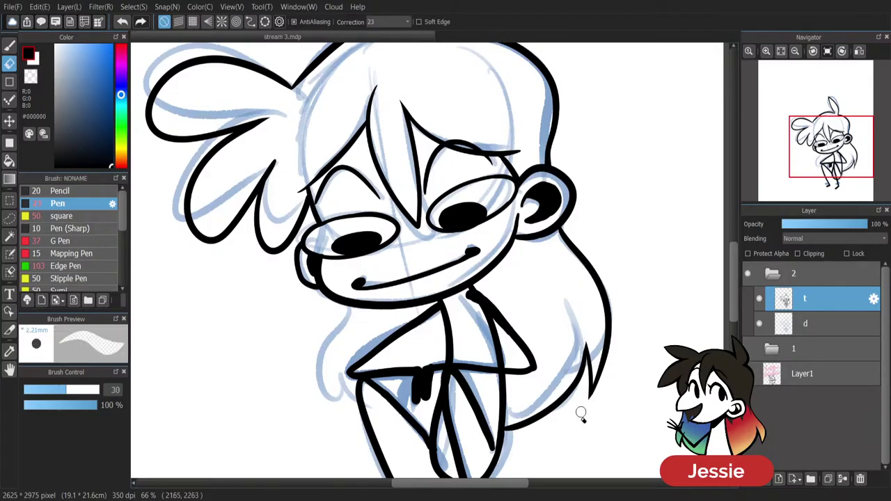
pyautogui.press('b')
# Try inking the long hair below the left ear down behind the arm and legs, and undo those strokes.
pyautogui.moveTo(335, 295)
pyautogui.mouseDown()
pyautogui.moveTo(317, 373)
pyautogui.moveTo(346, 421)
pyautogui.moveTo(353, 374)
pyautogui.moveTo(338, 375)
pyautogui.moveTo(427, 431)
pyautogui.mouseUp()
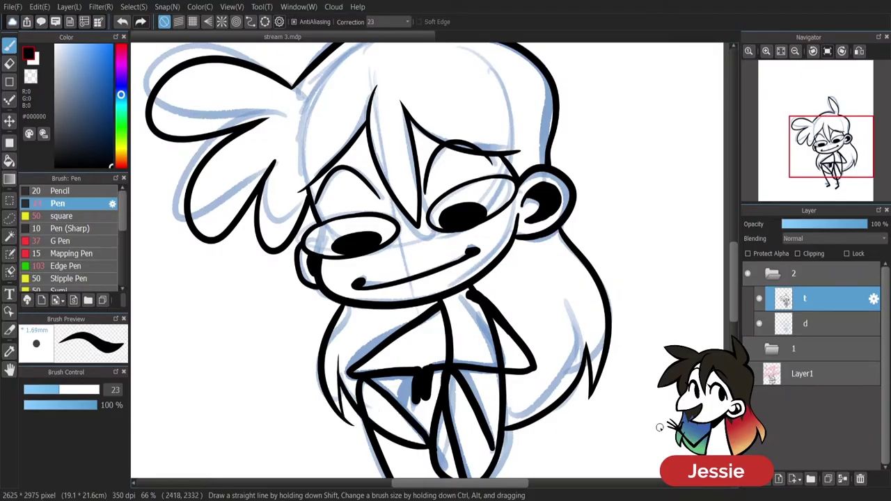
pyautogui.hotkey('ctrl', 'z')
pyautogui.hotkey('ctrl', 'z')
pyautogui.hotkey('ctrl', 'z')
pyautogui.hotkey('ctrl', 'z')
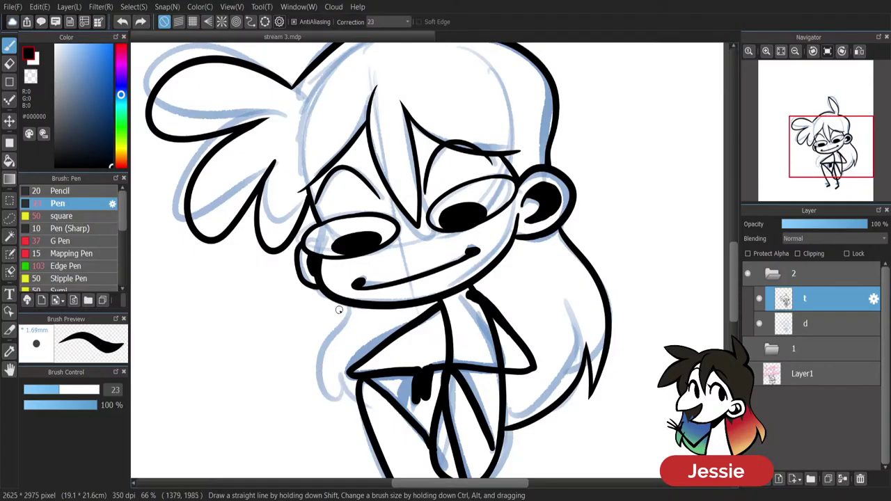
# Ink the long hair below the left ear with its pointed tip, and carry its lower edge behind the legs.
pyautogui.moveTo(338, 310)
pyautogui.mouseDown()
pyautogui.moveTo(327, 407)
pyautogui.moveTo(348, 421)
pyautogui.moveTo(343, 332)
pyautogui.mouseUp()
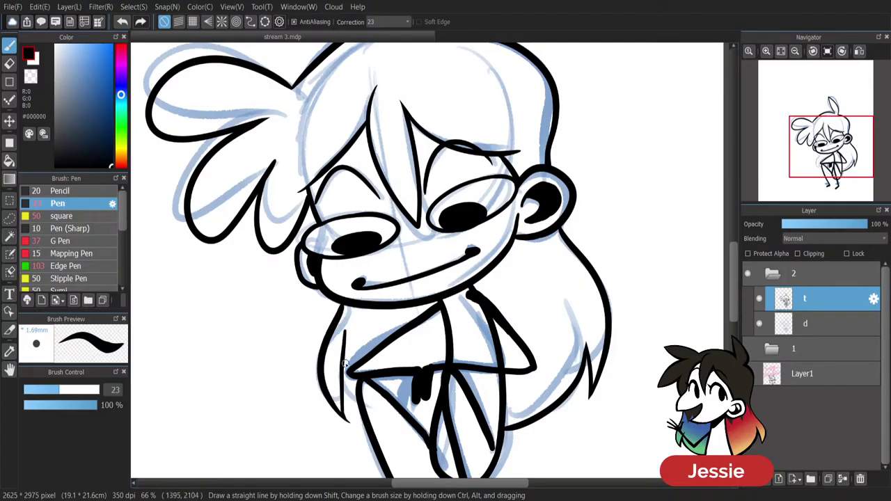
pyautogui.hotkey('ctrl', 'z')
pyautogui.moveTo(347, 420)
pyautogui.mouseDown()
pyautogui.moveTo(337, 378)
pyautogui.moveTo(363, 415)
pyautogui.moveTo(441, 435)
pyautogui.mouseUp()
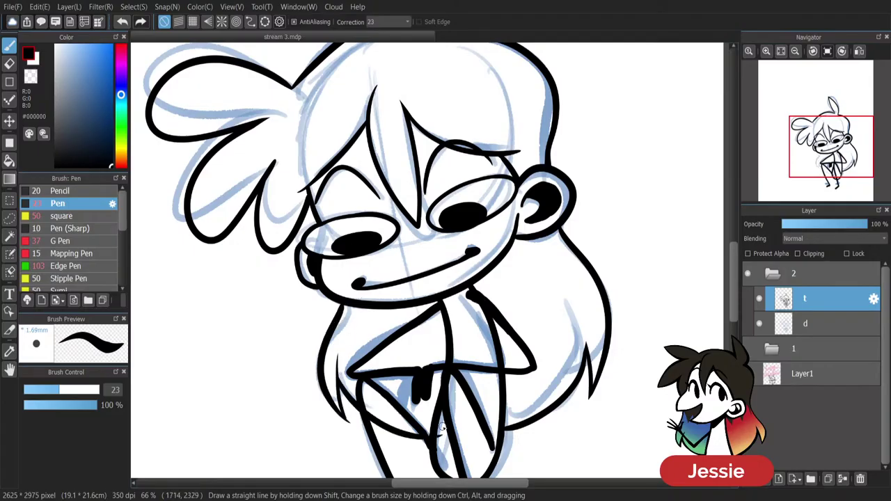
pyautogui.press('e')
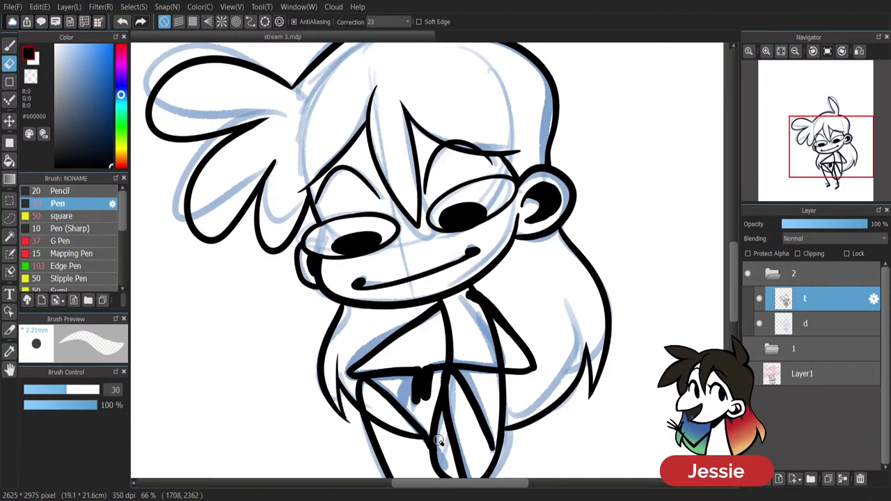
pyautogui.hotkey('ctrl', '-')
pyautogui.press('b')
pyautogui.hotkey('ctrl', '+')
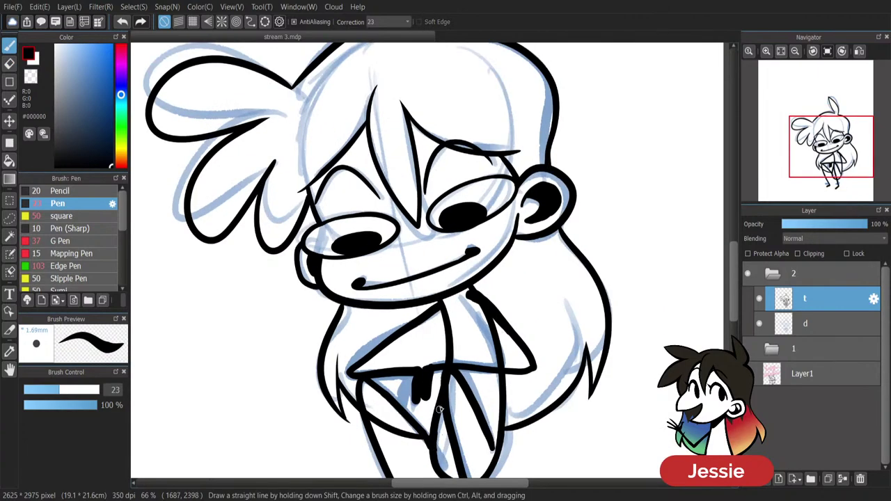
# Hide the blue sketch layer d to leave only the inked line art.
pyautogui.scroll(-3, 440, 409)
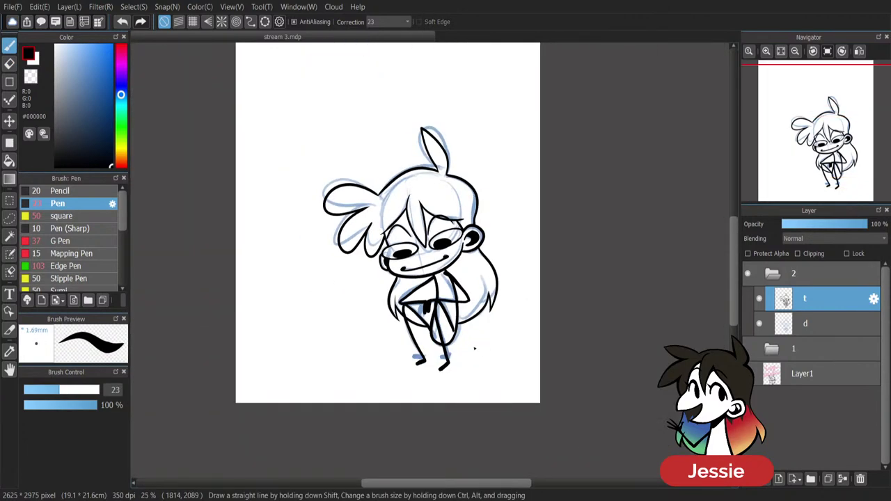
pyautogui.scroll(1, 474, 348)
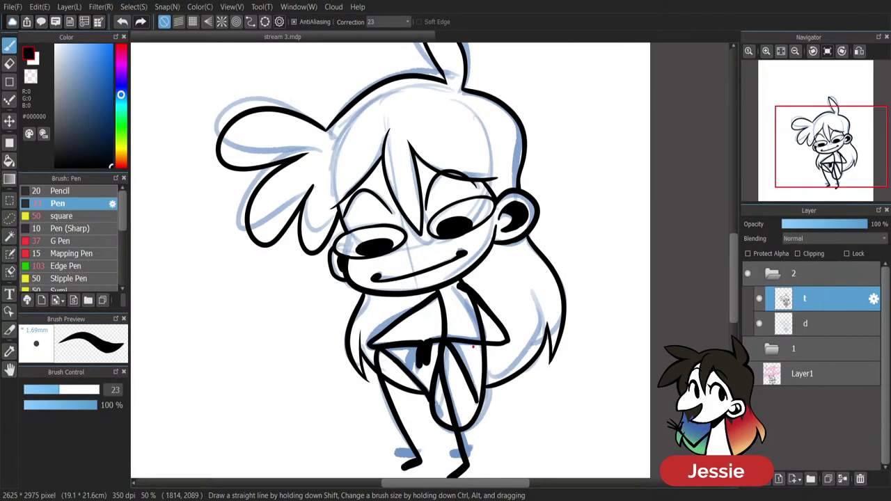
pyautogui.scroll(1, 473, 346)
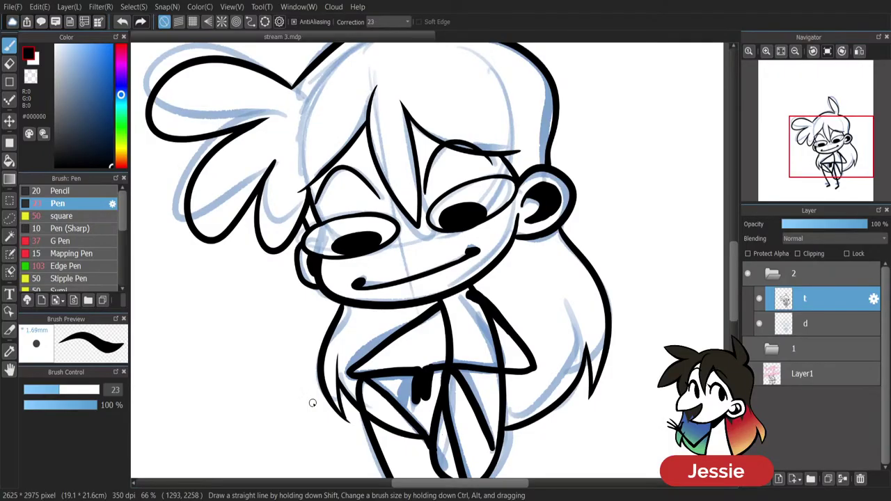
pyautogui.scroll(1, 312, 402)
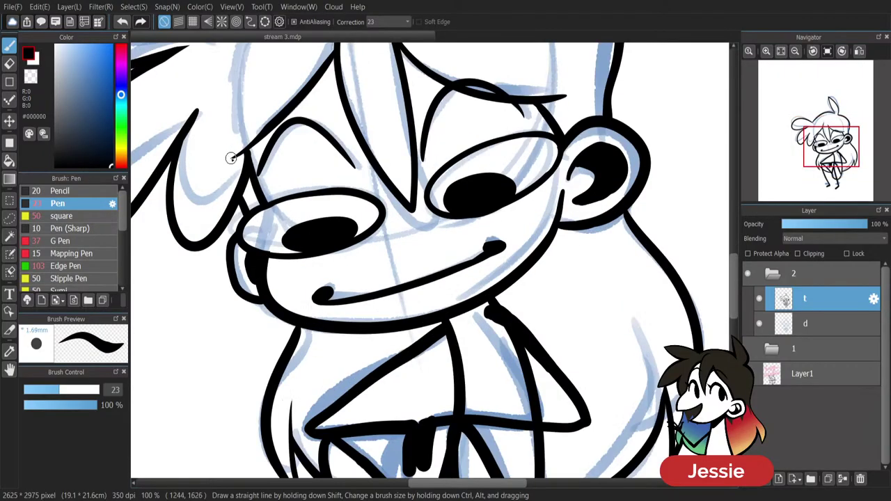
pyautogui.scroll(-3, 247, 153)
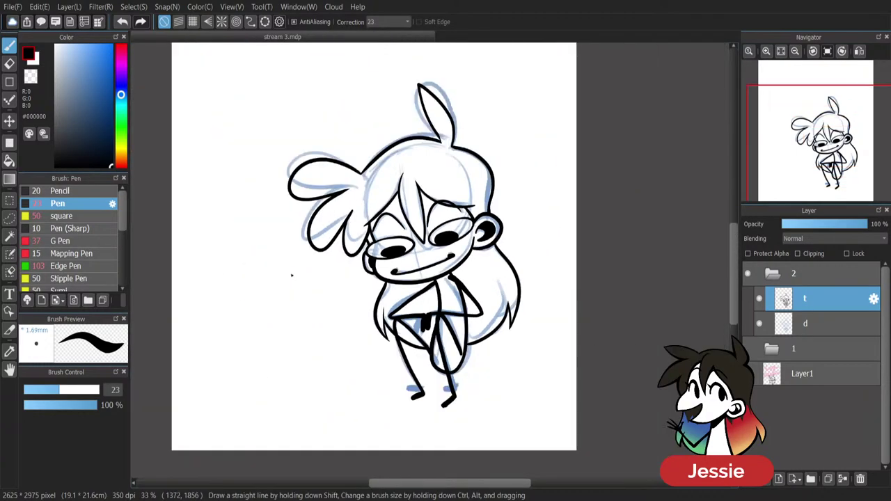
pyautogui.click(759, 322)
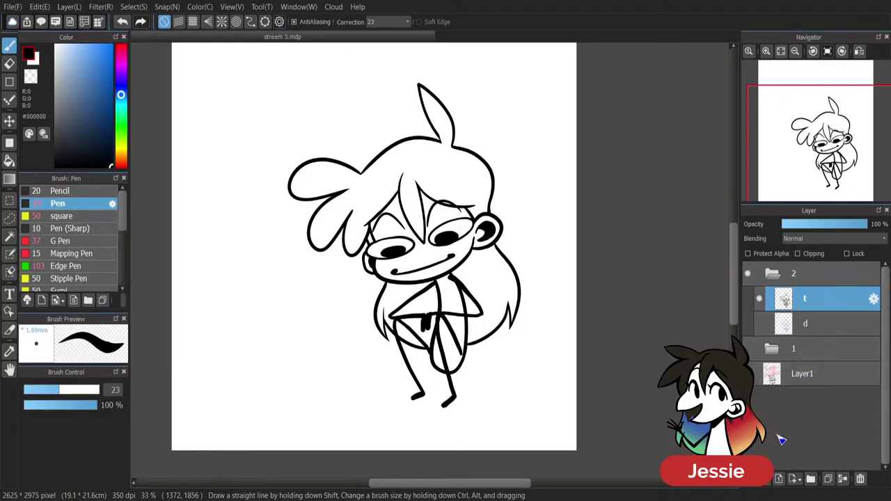
# Examine the clean line art from the top tuft down to the feet for gaps and stray ends.
pyautogui.hotkey('ctrl', '+')
pyautogui.hotkey('ctrl', '+')
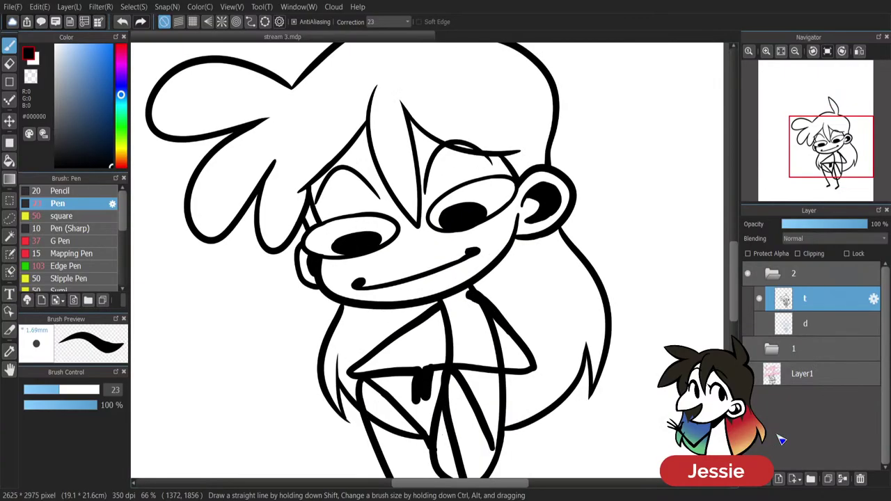
pyautogui.moveTo(736, 258); pyautogui.dragTo(736, 240)
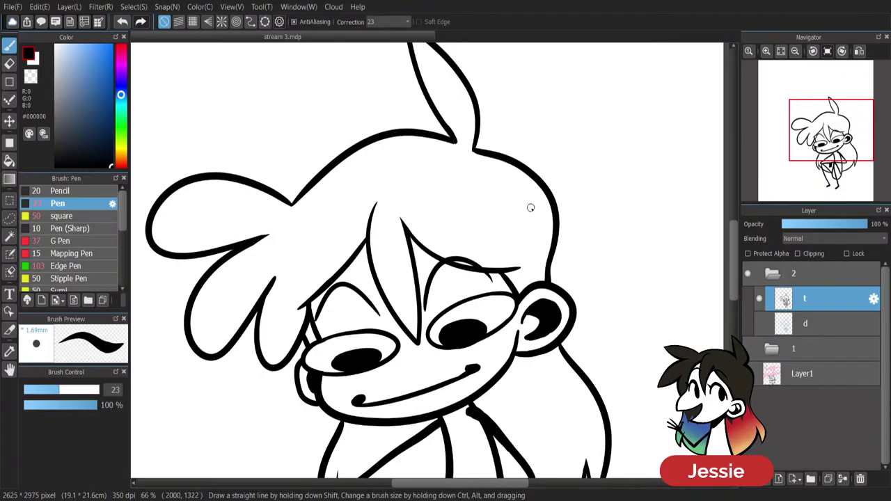
pyautogui.hotkey('ctrl', '-')
pyautogui.hotkey('ctrl', '-')
pyautogui.moveTo(734, 251); pyautogui.dragTo(734, 269)
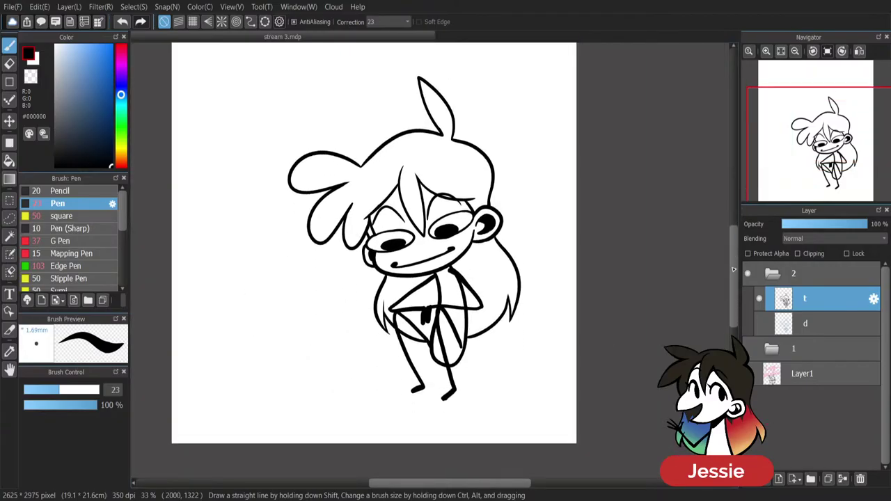
pyautogui.hotkey('ctrl', '+')
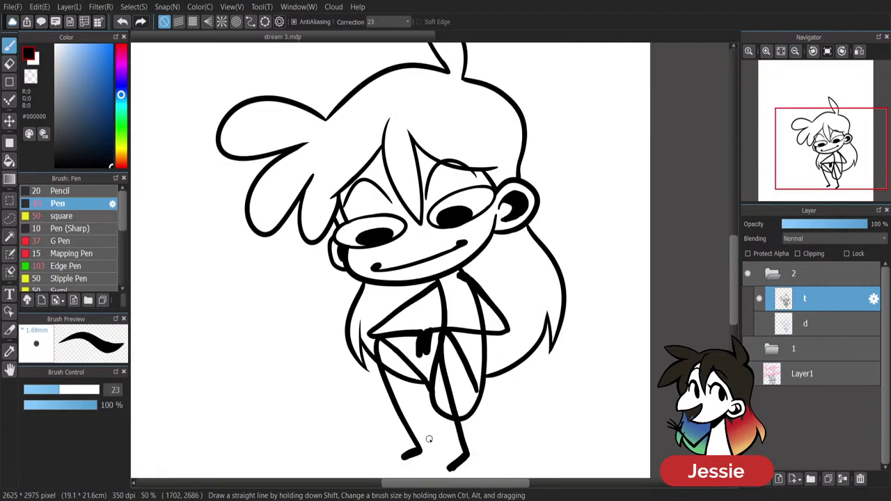
# Select the whole character silhouette by picking the empty background with the Magic Wand and inverting the selection.
pyautogui.click(9, 236)
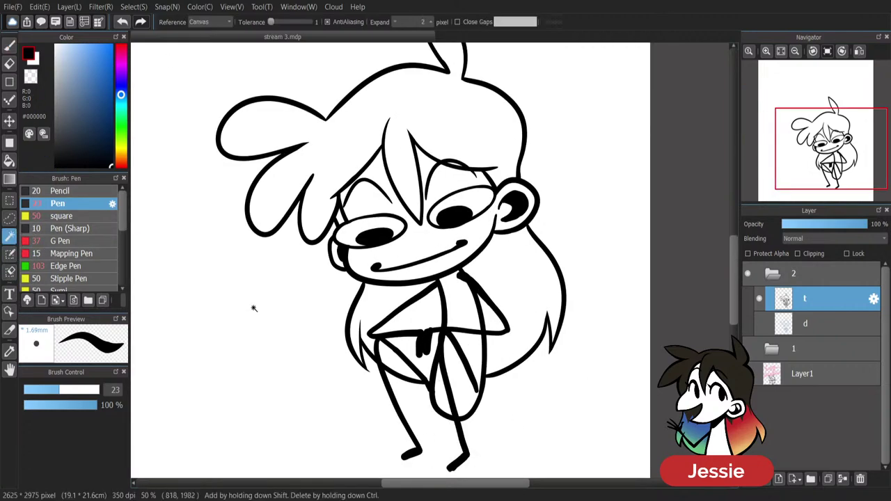
pyautogui.click(284, 317)
pyautogui.moveTo(736, 265); pyautogui.dragTo(744, 229)
pyautogui.hotkey('ctrl', '-')
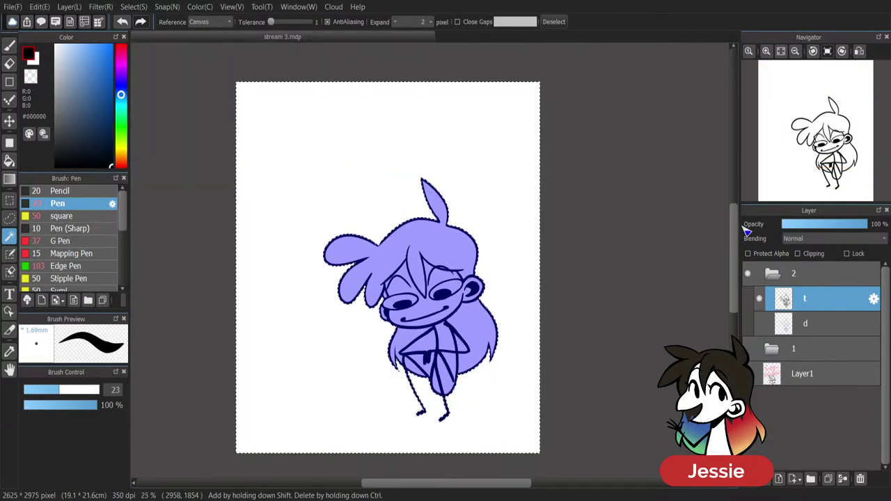
pyautogui.hotkey('ctrl', 'i')
# Add a new layer directly above the sketch layer d and name it c.
pyautogui.click(821, 327)
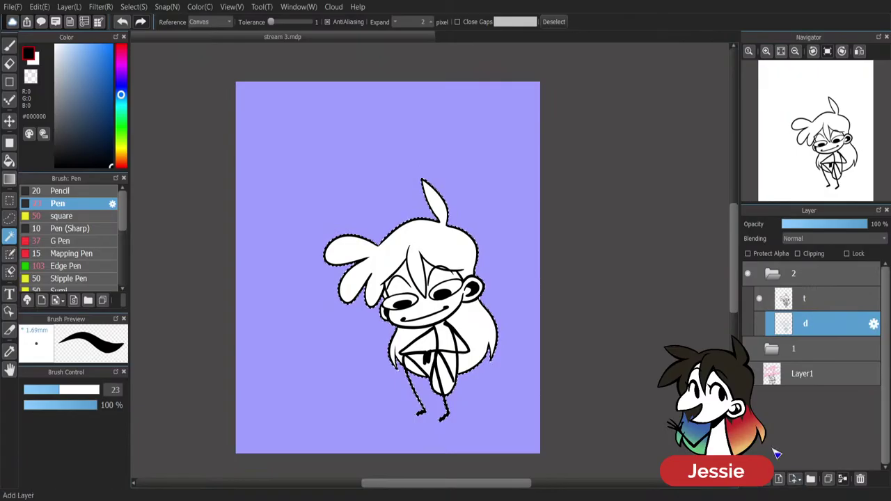
pyautogui.click(778, 478)
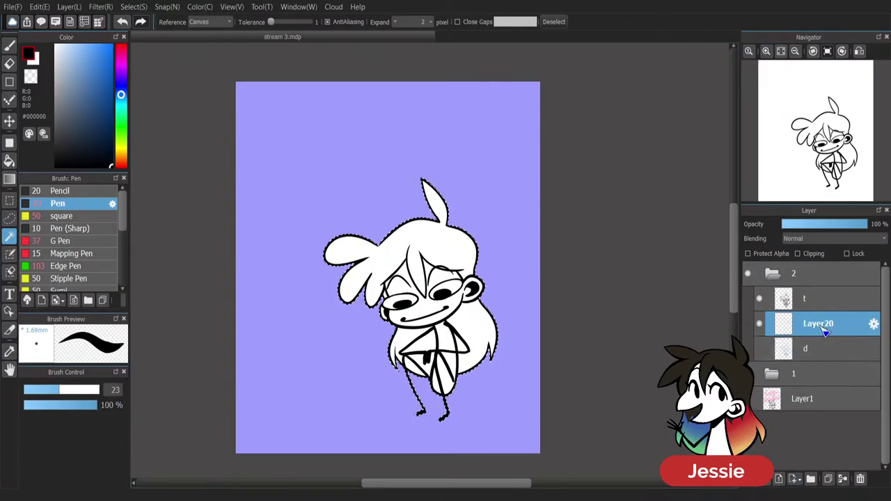
pyautogui.doubleClick(859, 314)
pyautogui.write('c')
pyautogui.press('Return')
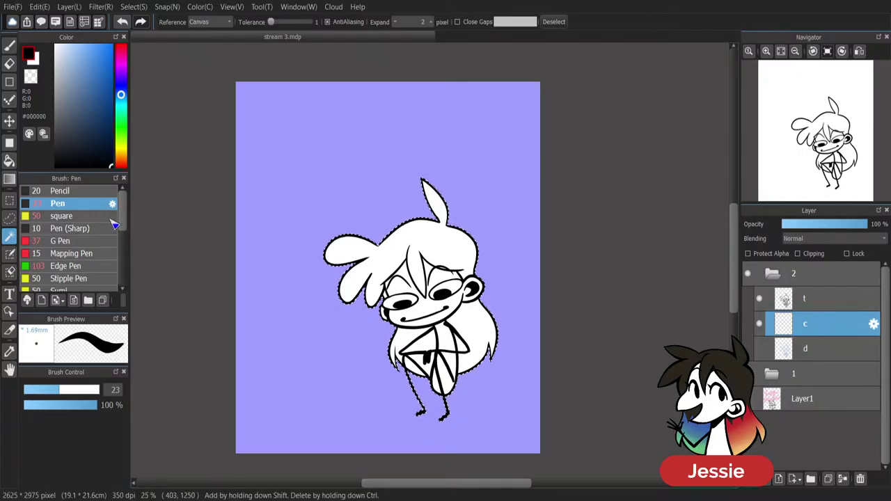
# Fill the silhouette with white #FFFFFF on layer c, deselect it, and protect the layer's alpha.
pyautogui.click(9, 160)
pyautogui.click(56, 45)
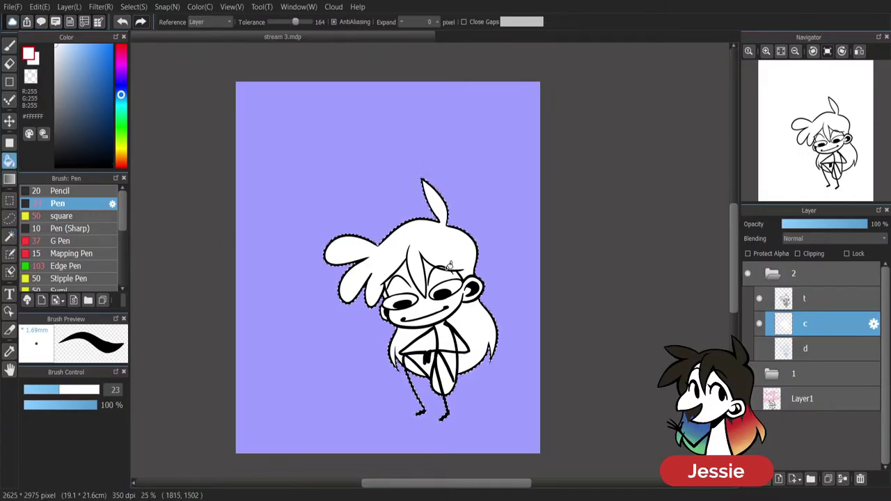
pyautogui.scroll(1, 449, 268)
pyautogui.hotkey('ctrl', 'd')
pyautogui.click(748, 254)
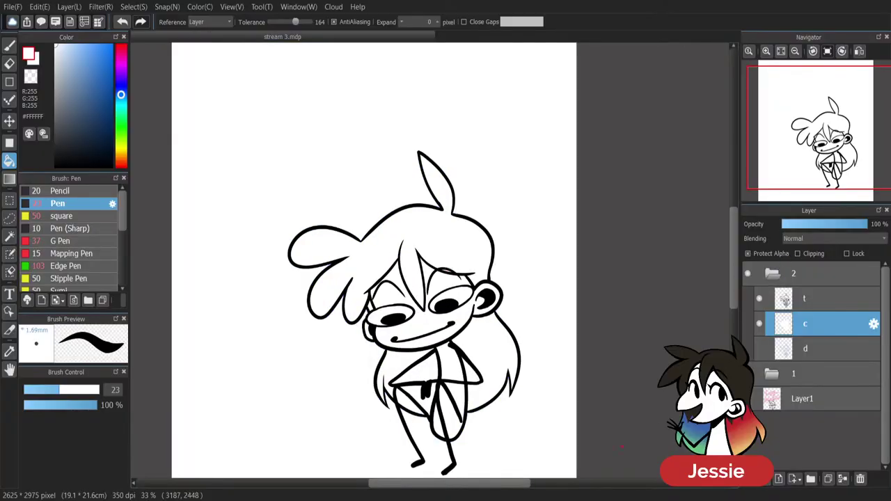
# Set the Bucket reference to Canvas and fill the main hair and the right long hair with dark brown #39312D.
pyautogui.scroll(1, 430, 264)
pyautogui.click(212, 21)
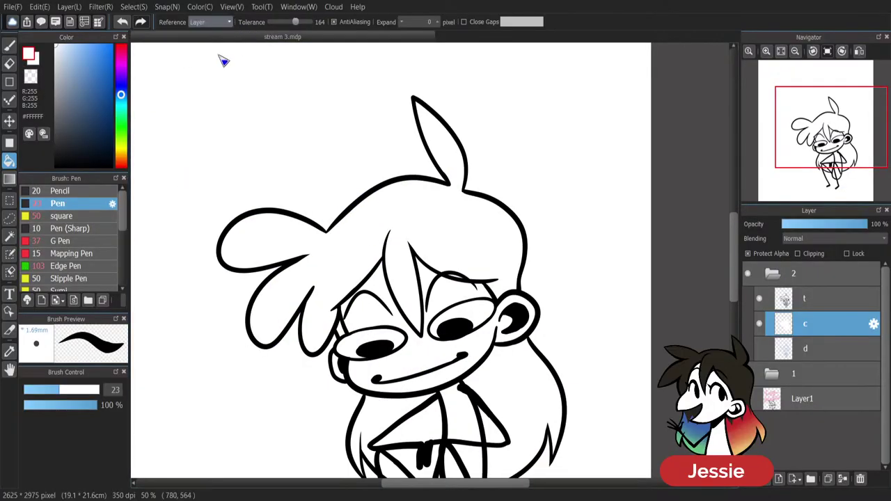
pyautogui.click(222, 35)
pyautogui.moveTo(122, 146); pyautogui.dragTo(121, 161)
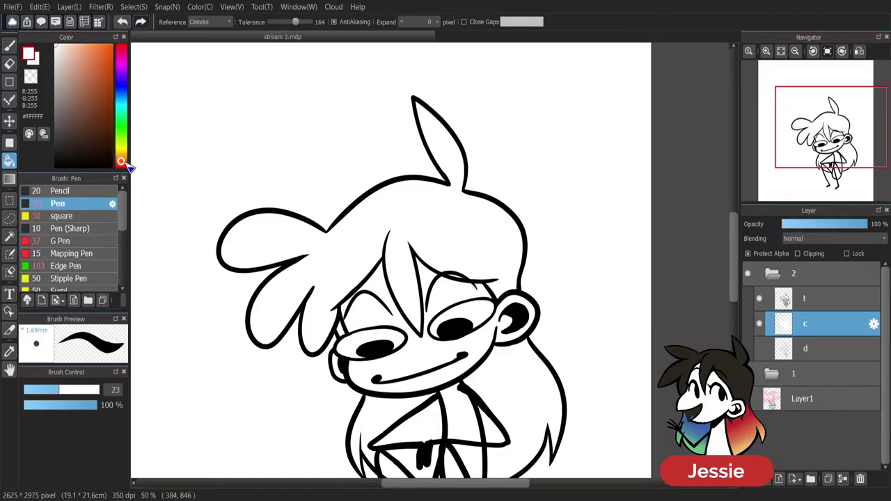
pyautogui.moveTo(82, 89); pyautogui.dragTo(67, 140)
pyautogui.click(373, 223)
pyautogui.click(543, 376)
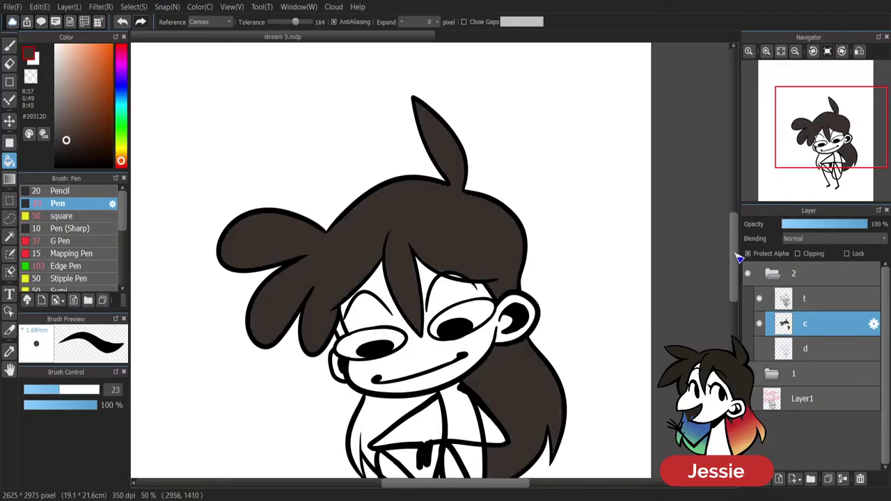
# Fill the remaining hair areas on the left, between the arms and behind the legs with the same dark brown.
pyautogui.moveTo(737, 259); pyautogui.dragTo(738, 271)
pyautogui.click(382, 360)
pyautogui.click(420, 376)
pyautogui.click(418, 421)
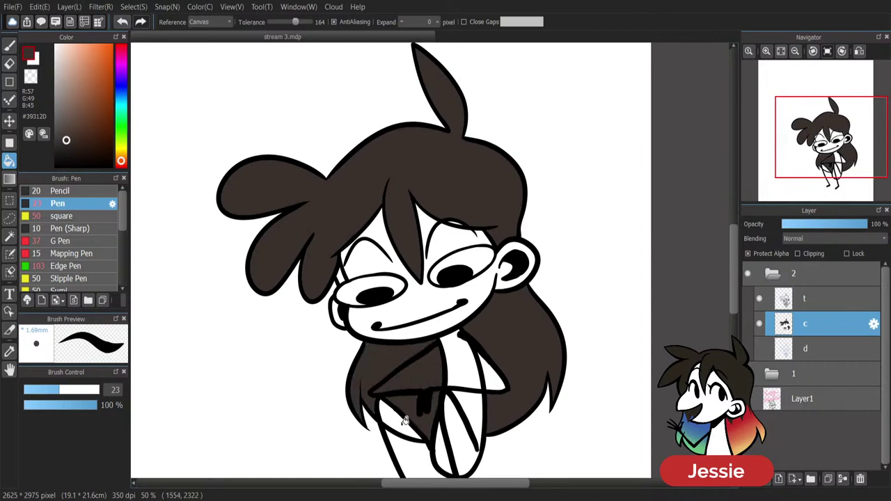
pyautogui.click(402, 425)
pyautogui.click(492, 368)
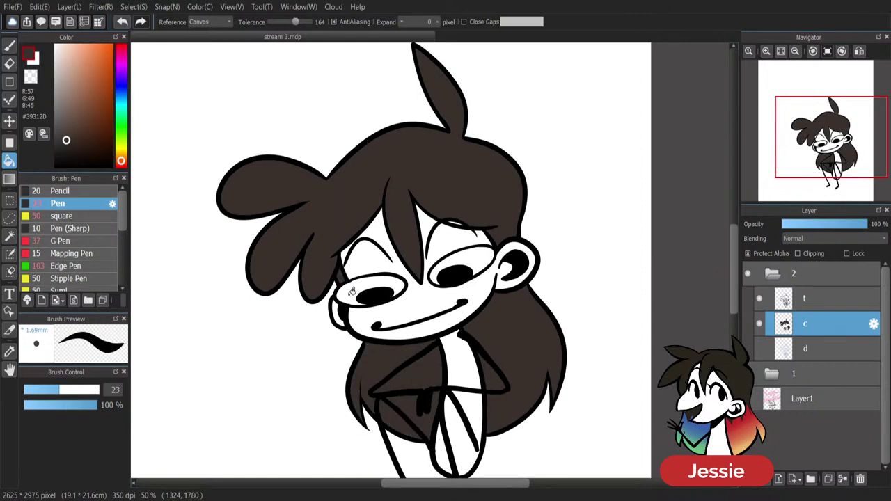
# Switch to the Pen brush, enlarge it to size 103, and try a stroke over the hair behind the folded arm.
pyautogui.click(10, 44)
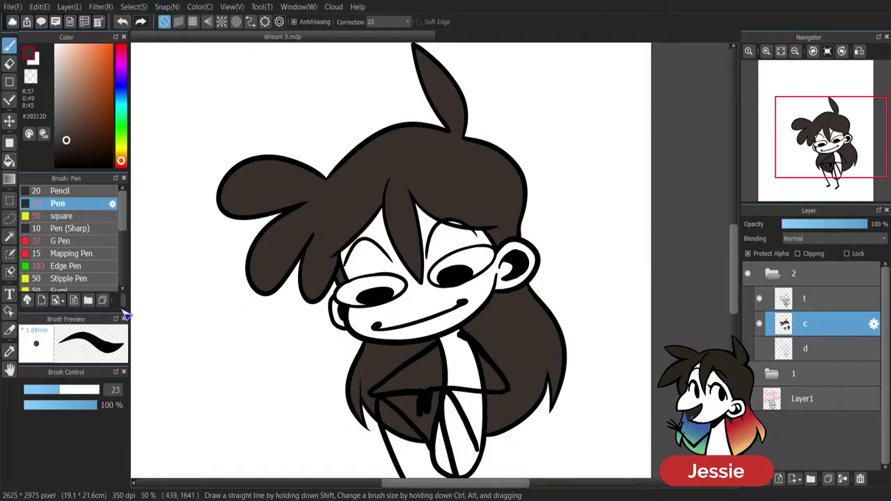
pyautogui.click(76, 390)
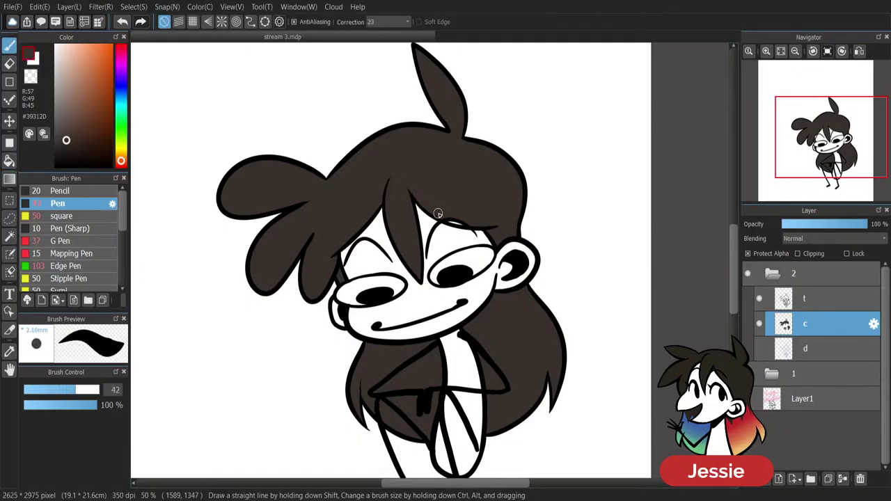
pyautogui.moveTo(734, 272); pyautogui.dragTo(734, 288)
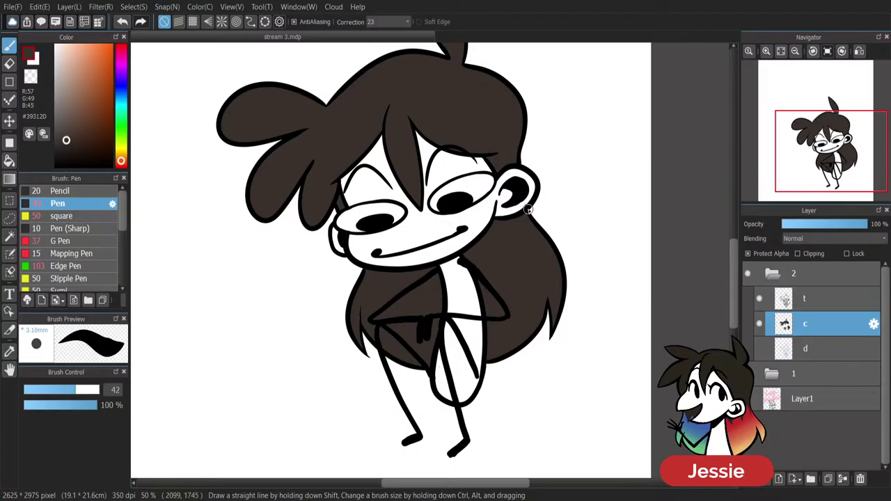
pyautogui.click(91, 390)
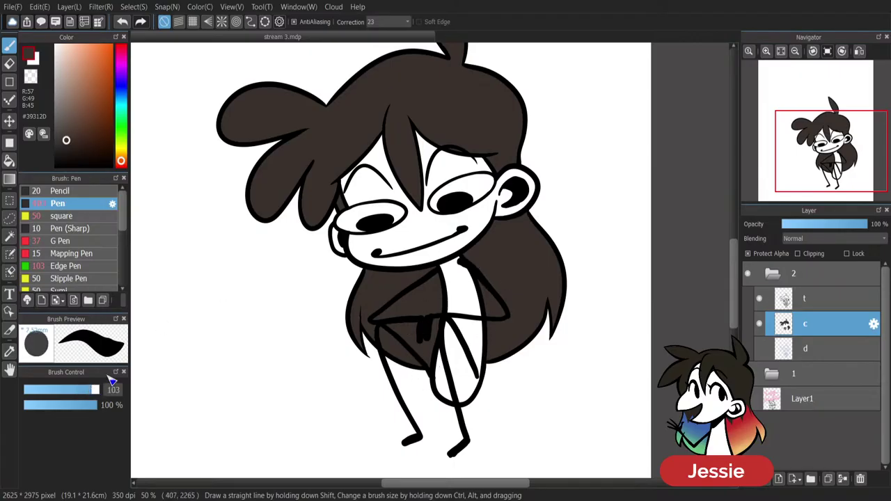
pyautogui.moveTo(402, 314); pyautogui.dragTo(420, 341)
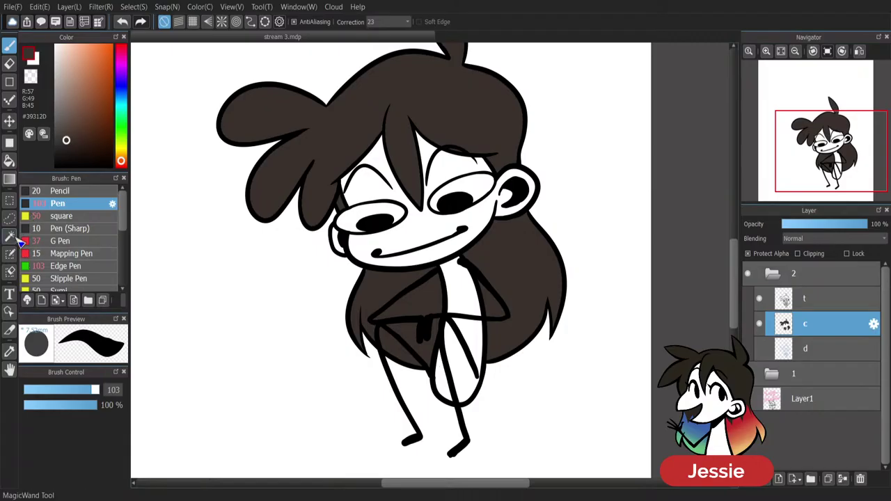
pyautogui.press('w')
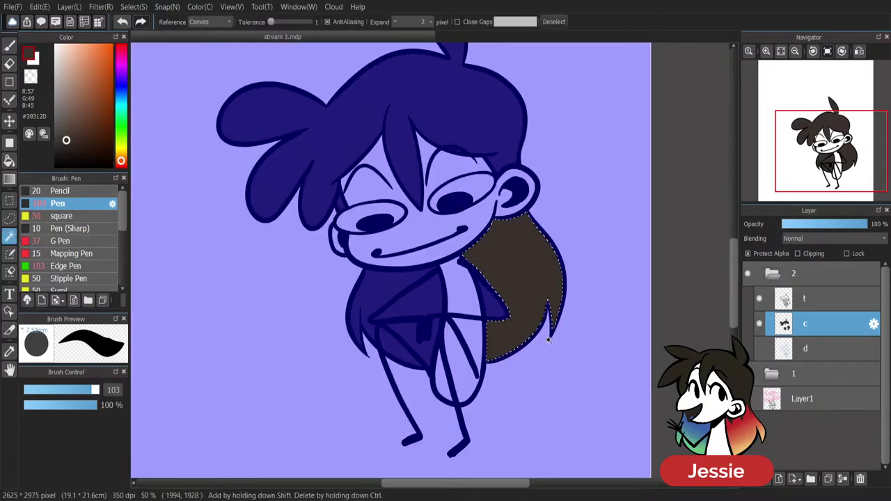
pyautogui.click(550, 327)
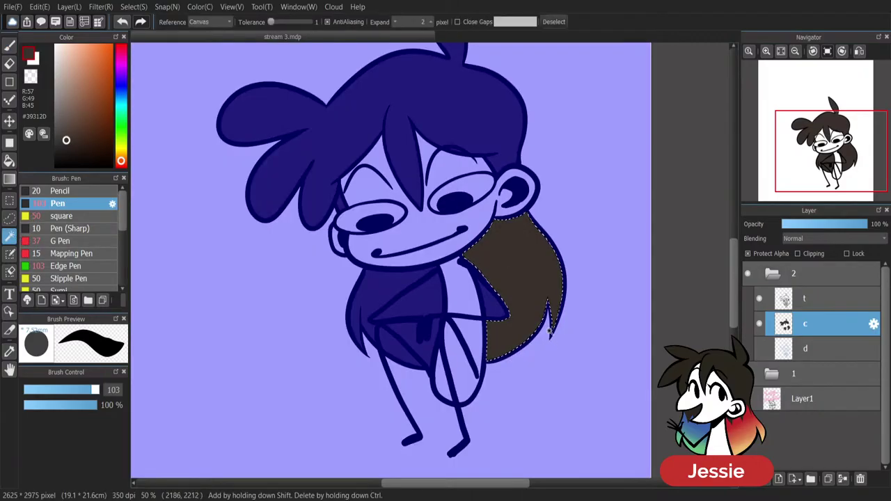
pyautogui.click(397, 292)
pyautogui.keyDown('shift'); pyautogui.click(440, 310); pyautogui.keyUp('shift')
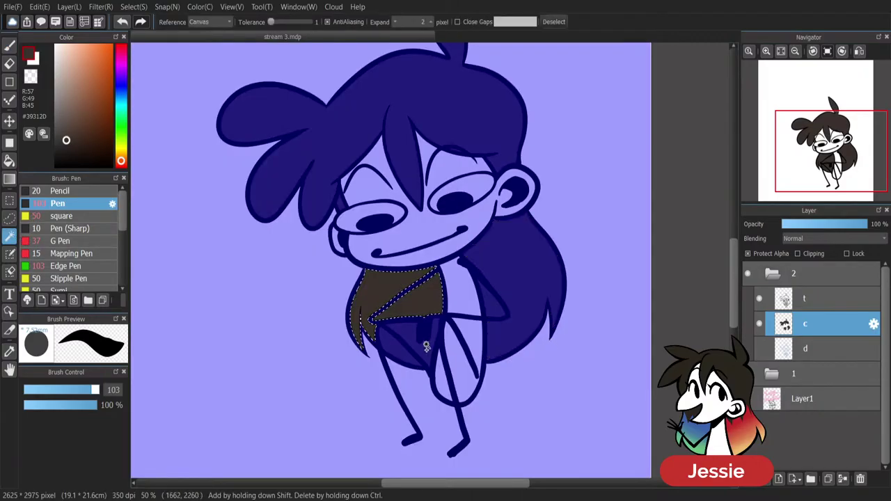
pyautogui.keyDown('shift'); pyautogui.click(429, 347); pyautogui.keyUp('shift')
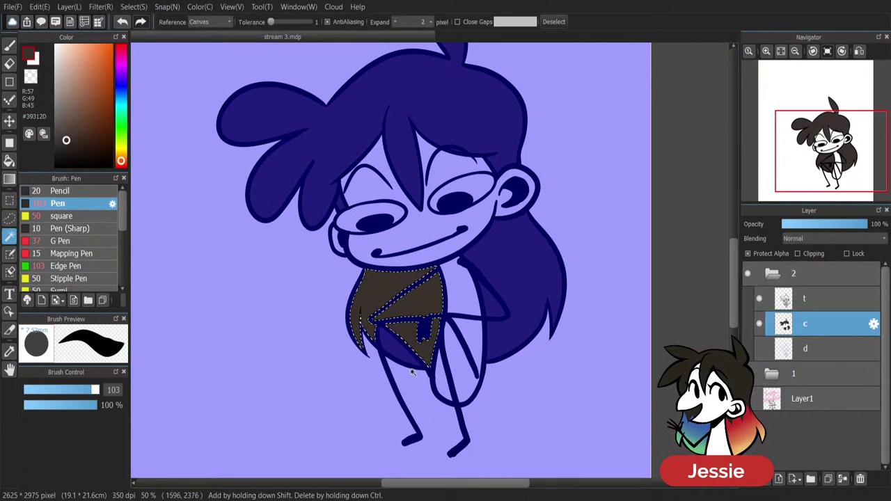
pyautogui.hotkey('ctrl', 'z')
pyautogui.hotkey('ctrl', 'z')
pyautogui.hotkey('ctrl', 'z')
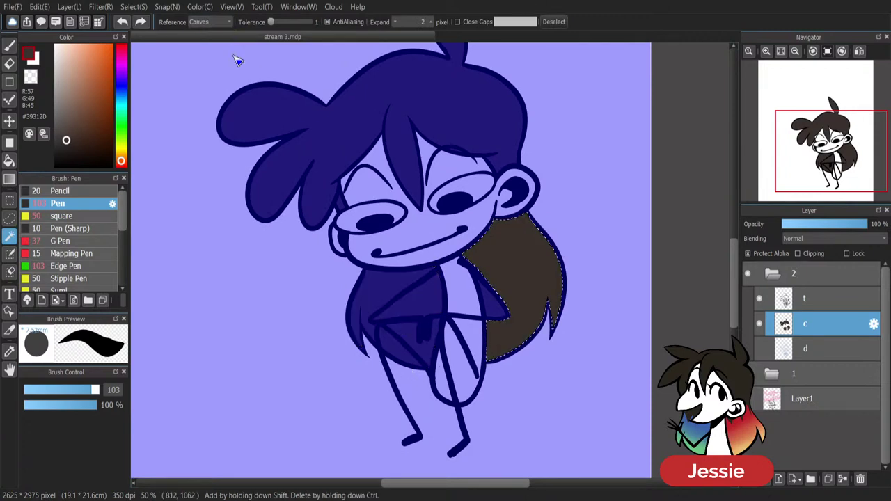
# Set the Magic Wand reference to Layer and select all the dark brown hair areas, including the sliver beside the left ear.
pyautogui.click(218, 22)
pyautogui.click(221, 36)
pyautogui.click(414, 295)
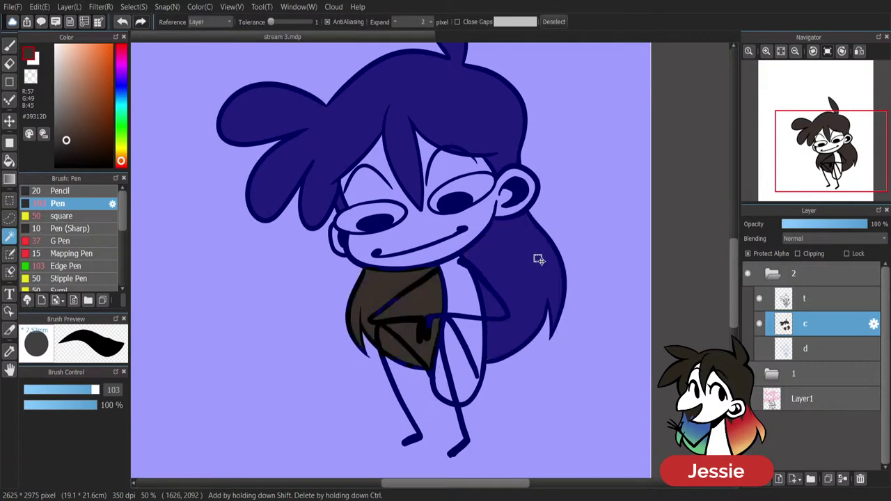
pyautogui.keyDown('shift'); pyautogui.click(535, 273); pyautogui.keyUp('shift')
pyautogui.keyDown('shift'); pyautogui.click(507, 90); pyautogui.keyUp('shift')
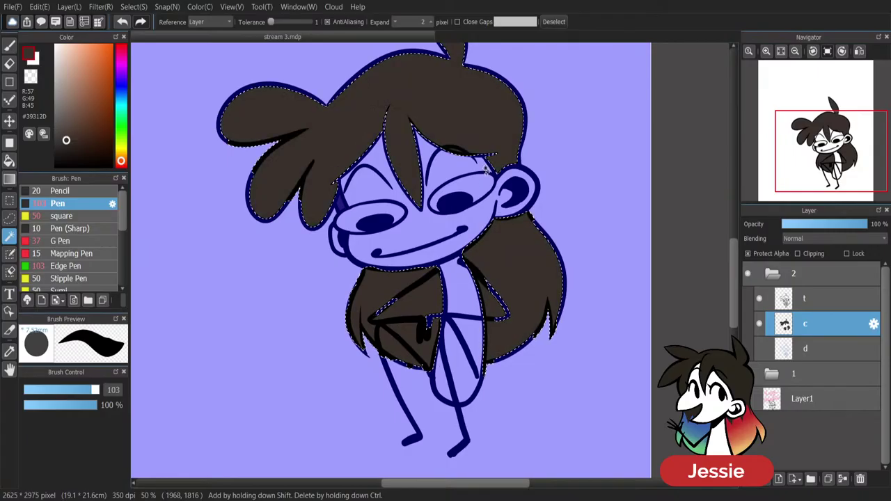
pyautogui.keyDown('shift'); pyautogui.click(340, 204); pyautogui.keyUp('shift')
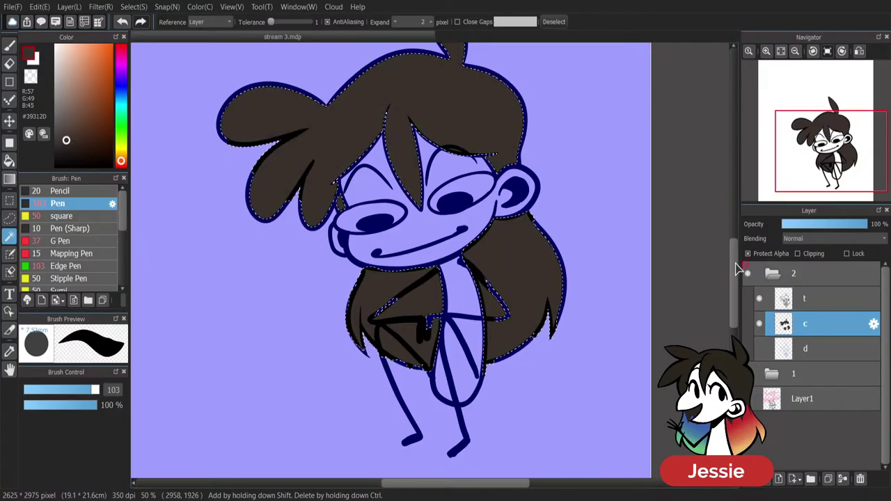
# Choose pink #ED5DA2, set the Pen to size 38, and paint jagged pink tips on the long hair behind the folded left arm.
pyautogui.moveTo(733, 265); pyautogui.dragTo(732, 250)
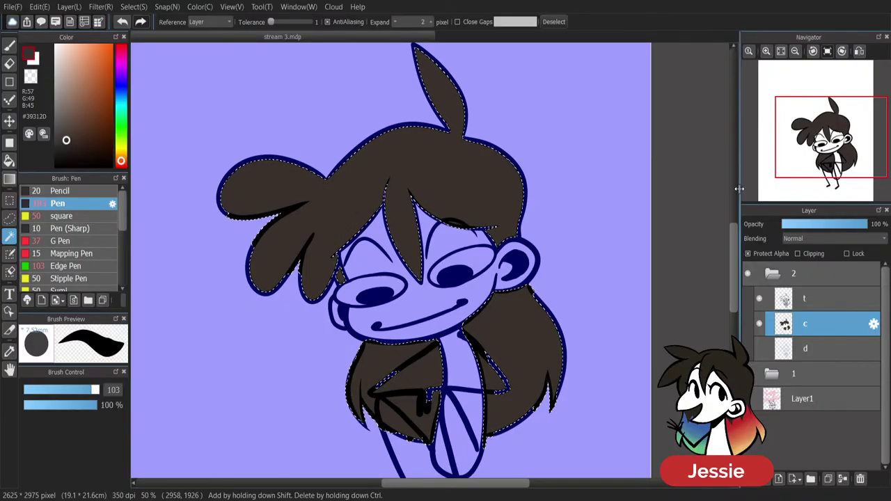
pyautogui.hotkey('ctrl', '-')
pyautogui.hotkey('ctrl', '-')
pyautogui.hotkey('ctrl', '+')
pyautogui.hotkey('ctrl', '+')
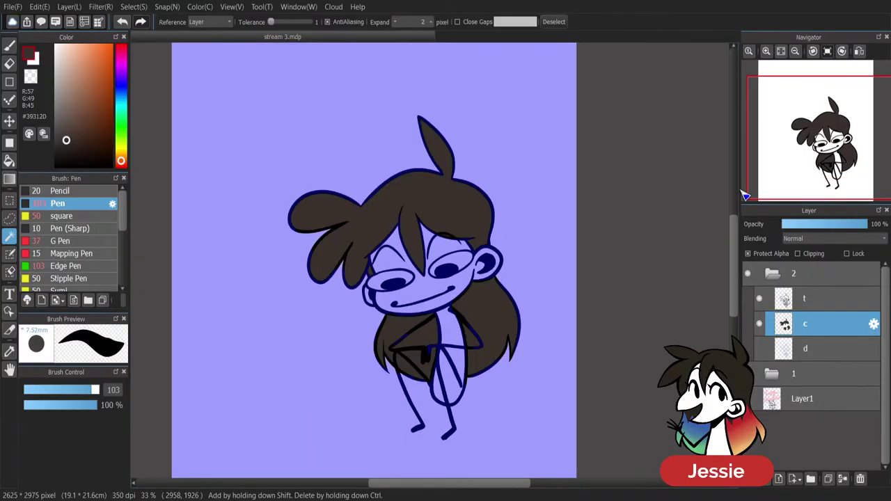
pyautogui.press('b')
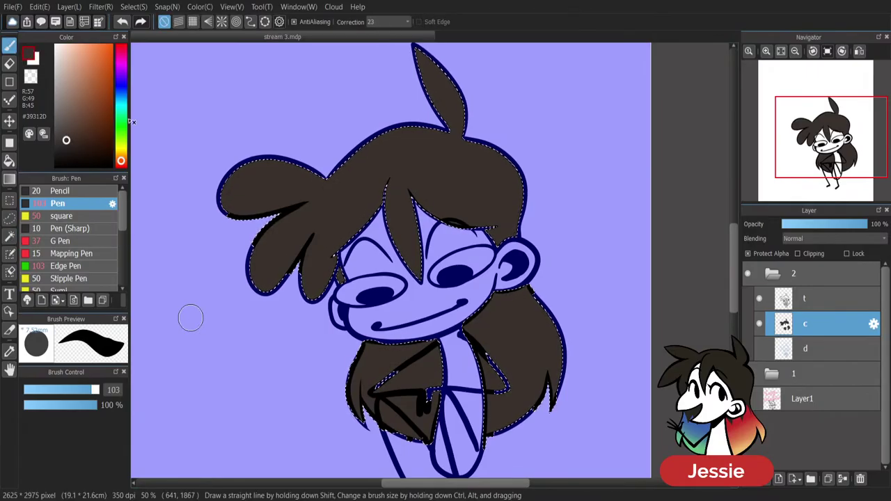
pyautogui.click(121, 53)
pyautogui.click(91, 55)
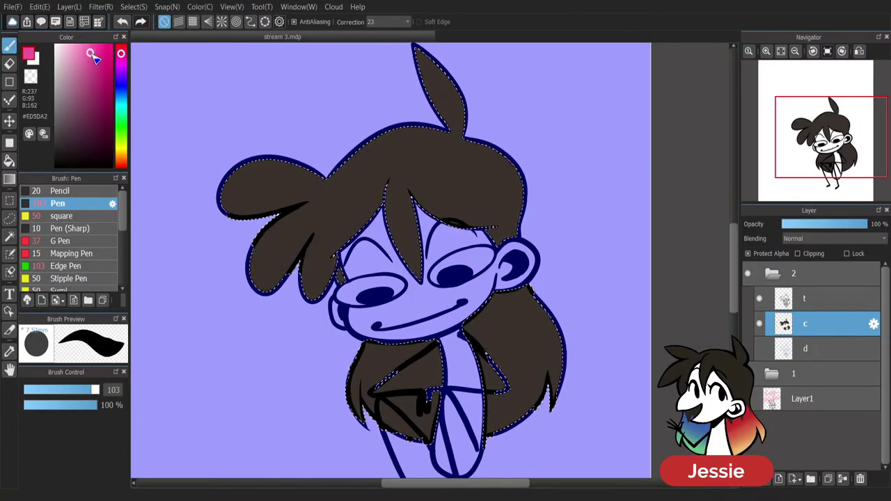
pyautogui.click(71, 389)
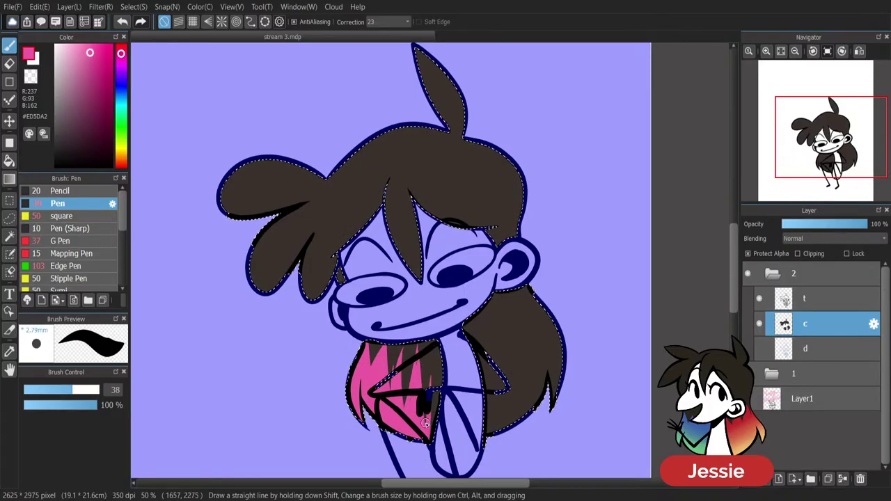
pyautogui.moveTo(433, 395); pyautogui.dragTo(433, 380)
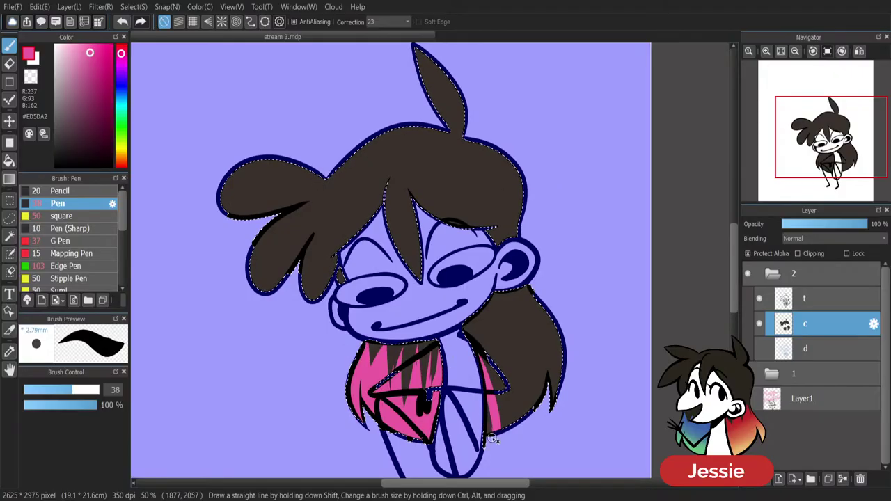
# Paint matching jagged pink tips over the lower part of the long hair on the right.
pyautogui.moveTo(494, 431); pyautogui.dragTo(479, 330)
pyautogui.moveTo(514, 423)
pyautogui.mouseDown()
pyautogui.moveTo(503, 400)
pyautogui.moveTo(498, 301)
pyautogui.mouseUp()
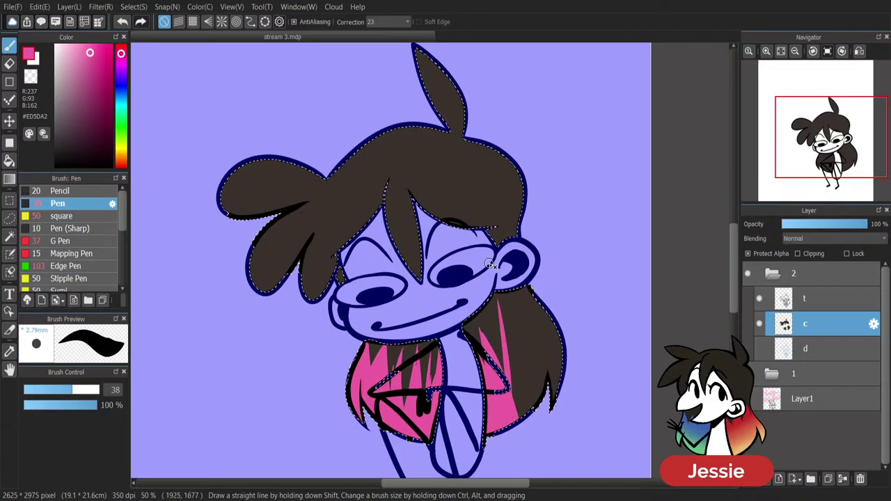
pyautogui.moveTo(527, 397); pyautogui.dragTo(501, 310)
pyautogui.moveTo(530, 431)
pyautogui.mouseDown()
pyautogui.moveTo(501, 334)
pyautogui.moveTo(520, 429)
pyautogui.moveTo(517, 377)
pyautogui.moveTo(530, 327)
pyautogui.moveTo(522, 378)
pyautogui.moveTo(494, 248)
pyautogui.moveTo(552, 409)
pyautogui.mouseUp()
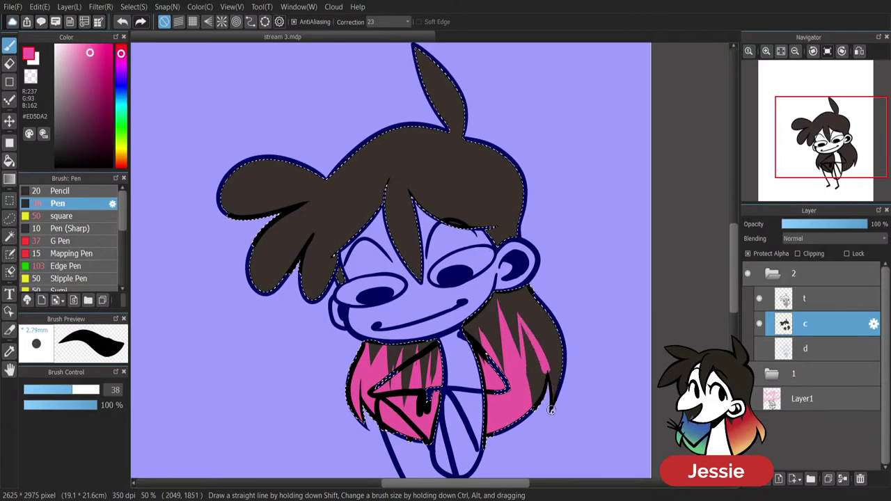
pyautogui.moveTo(521, 338)
pyautogui.mouseDown()
pyautogui.moveTo(535, 408)
pyautogui.moveTo(529, 338)
pyautogui.moveTo(540, 393)
pyautogui.moveTo(541, 382)
pyautogui.moveTo(526, 325)
pyautogui.mouseUp()
pyautogui.moveTo(540, 362); pyautogui.dragTo(543, 292)
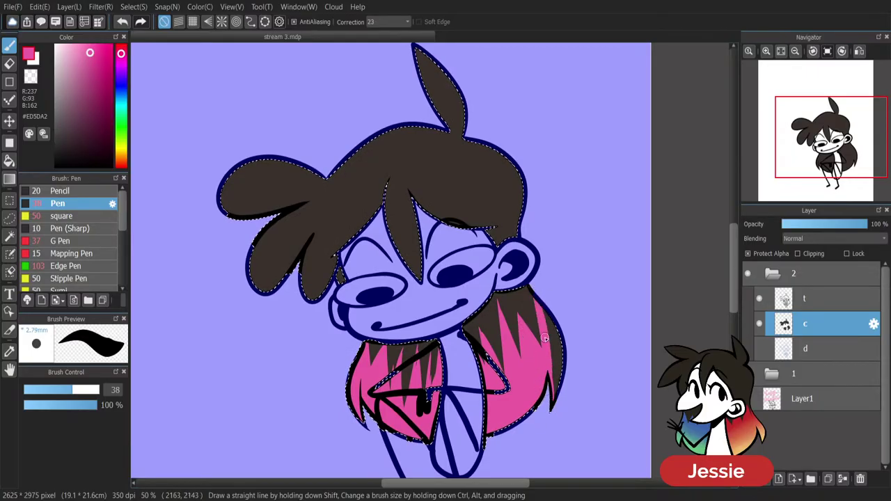
pyautogui.moveTo(556, 411)
pyautogui.mouseDown()
pyautogui.moveTo(555, 318)
pyautogui.moveTo(559, 389)
pyautogui.mouseUp()
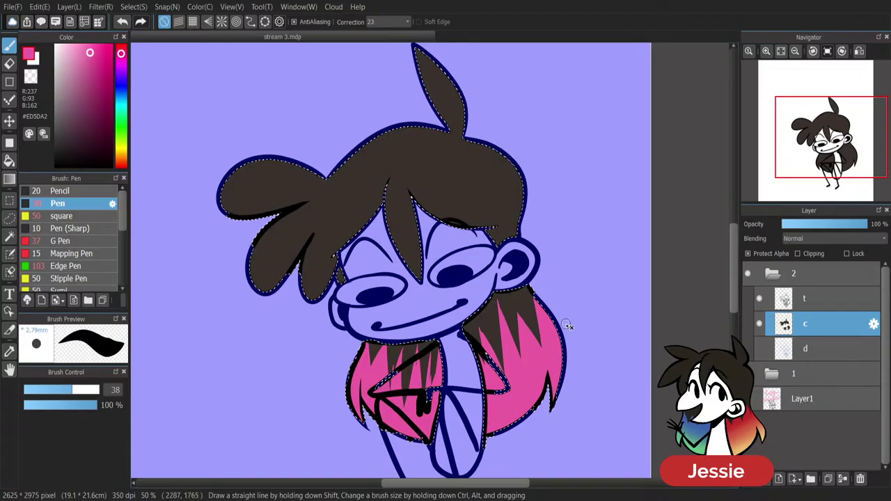
# Deselect the hair and cover the stray pink under the chin with white #FFFFFF sampled from the drawing.
pyautogui.hotkey('ctrl', 'd')
pyautogui.hotkey('ctrl', '-')
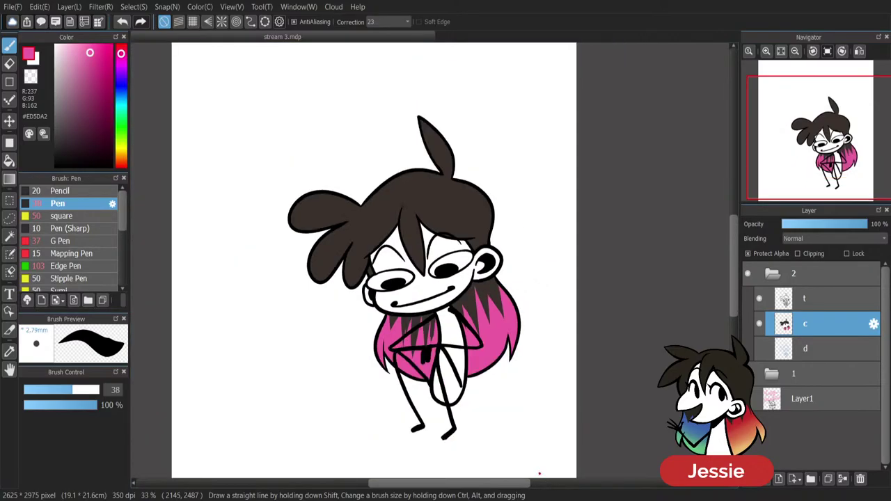
pyautogui.hotkey('ctrl', '+')
pyautogui.hotkey('ctrl', '+')
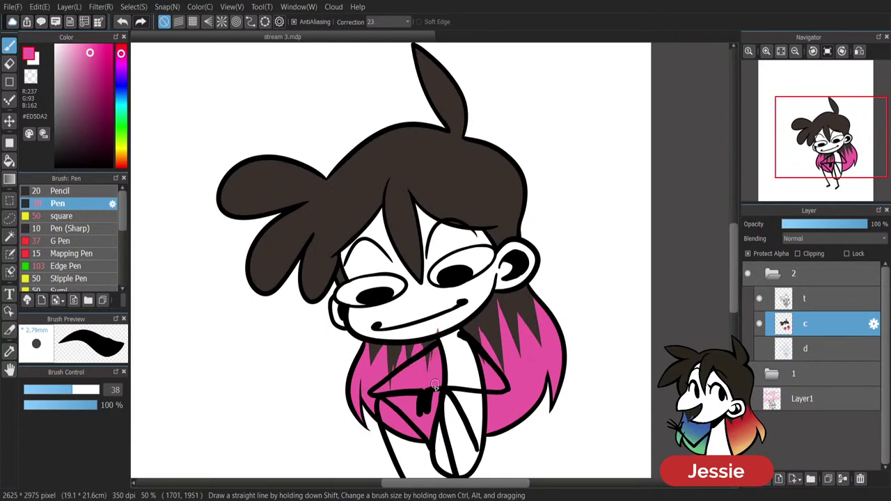
pyautogui.keyDown('alt'); pyautogui.click(438, 341); pyautogui.keyUp('alt')
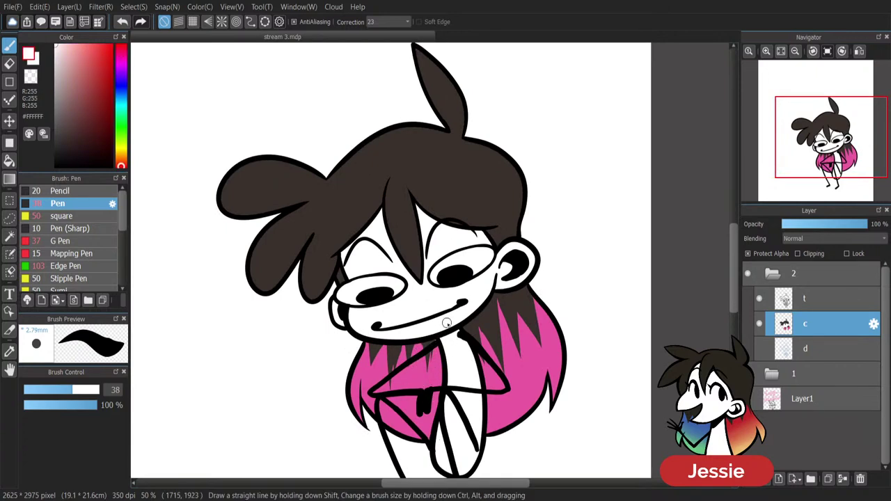
pyautogui.scroll(-1, 516, 342)
pyautogui.scroll(-1, 516, 343)
pyautogui.scroll(2, 517, 343)
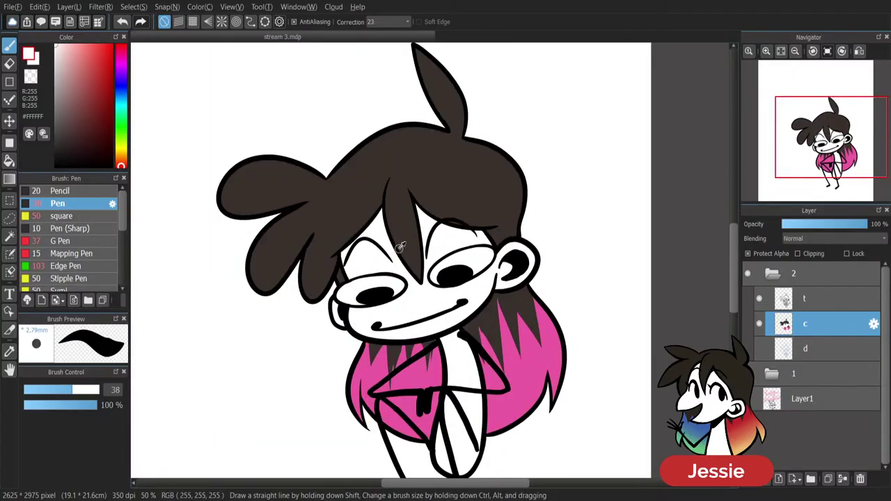
# Choose grey-blue #8994A6 and shade the neck under the chin and both ears.
pyautogui.click(121, 95)
pyautogui.moveTo(80, 77); pyautogui.dragTo(67, 86)
pyautogui.moveTo(448, 340)
pyautogui.mouseDown()
pyautogui.moveTo(458, 335)
pyautogui.moveTo(448, 351)
pyautogui.mouseUp()
pyautogui.moveTo(510, 266)
pyautogui.mouseDown()
pyautogui.moveTo(497, 286)
pyautogui.moveTo(512, 267)
pyautogui.moveTo(529, 270)
pyautogui.moveTo(511, 285)
pyautogui.mouseUp()
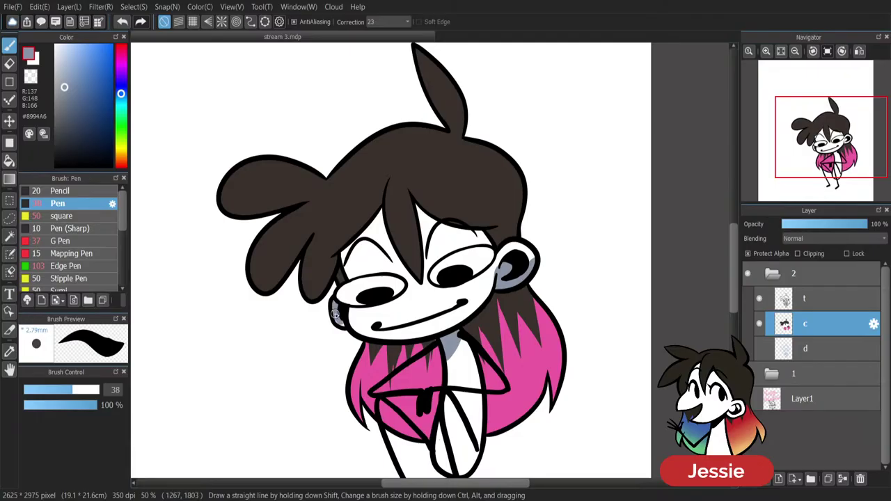
pyautogui.moveTo(334, 312); pyautogui.dragTo(352, 316)
# Shade the forehead beneath the bangs and the area between and below the eyes with the same grey-blue.
pyautogui.moveTo(381, 220)
pyautogui.mouseDown()
pyautogui.moveTo(343, 268)
pyautogui.moveTo(343, 253)
pyautogui.moveTo(382, 208)
pyautogui.mouseUp()
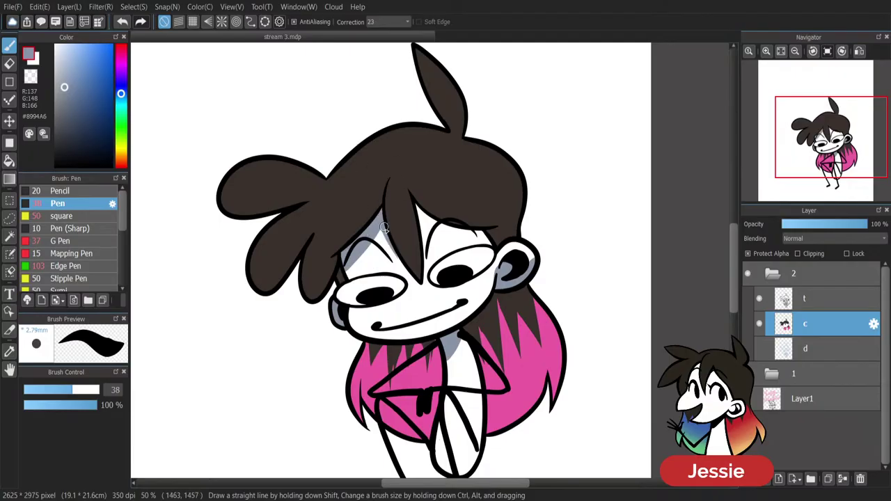
pyautogui.moveTo(381, 223)
pyautogui.mouseDown()
pyautogui.moveTo(412, 284)
pyautogui.moveTo(385, 230)
pyautogui.mouseUp()
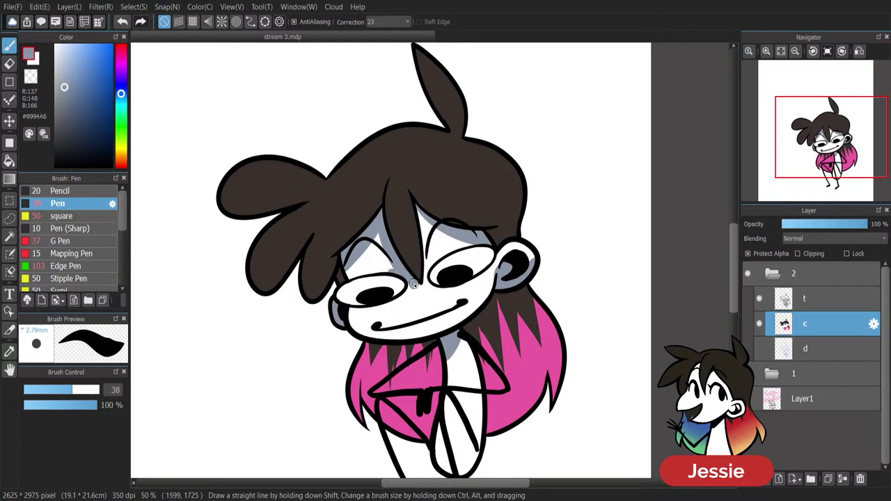
pyautogui.moveTo(409, 291)
pyautogui.mouseDown()
pyautogui.moveTo(389, 302)
pyautogui.moveTo(428, 286)
pyautogui.mouseUp()
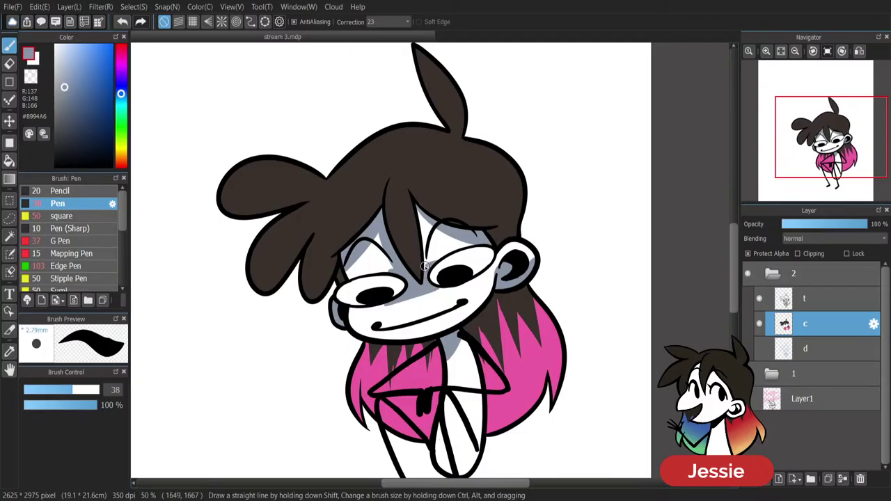
pyautogui.moveTo(433, 263)
pyautogui.mouseDown()
pyautogui.moveTo(441, 258)
pyautogui.moveTo(423, 295)
pyautogui.moveTo(379, 308)
pyautogui.mouseUp()
pyautogui.moveTo(379, 308); pyautogui.dragTo(457, 284)
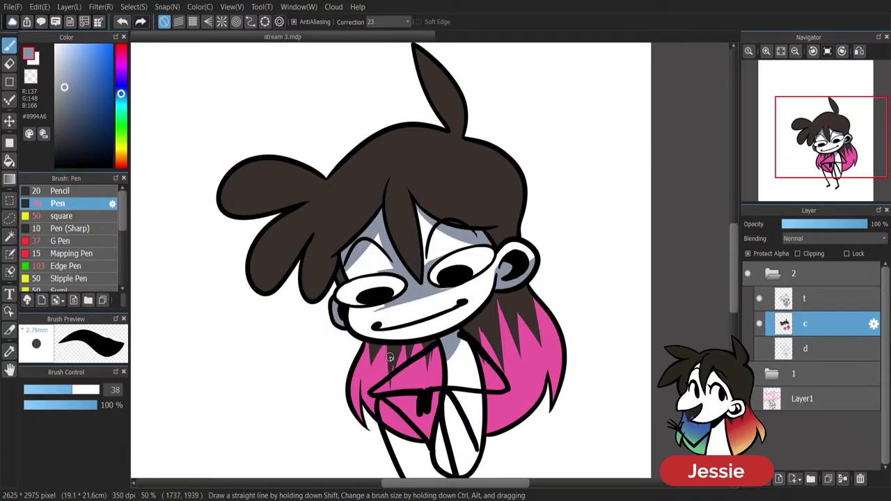
# Choose darker blue #355687 and hatch thin lines across the shaded area between the eyes.
pyautogui.click(89, 102)
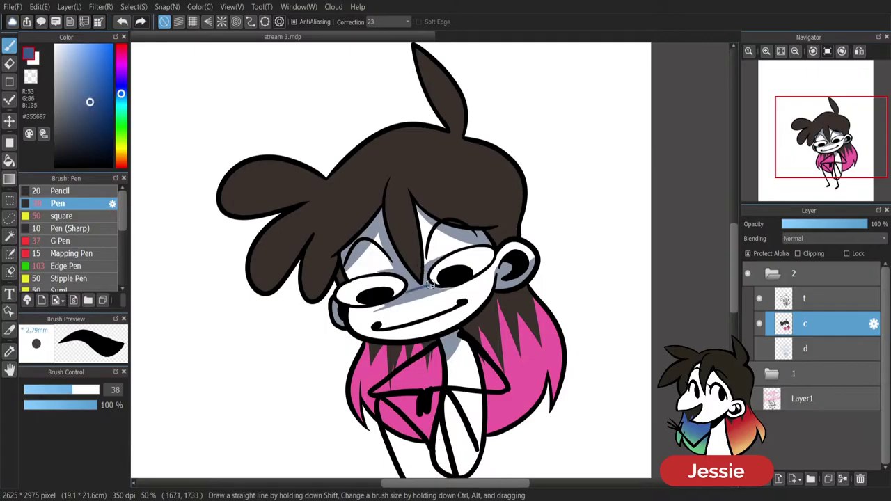
pyautogui.moveTo(430, 284)
pyautogui.mouseDown()
pyautogui.moveTo(391, 303)
pyautogui.moveTo(458, 284)
pyautogui.moveTo(396, 273)
pyautogui.mouseUp()
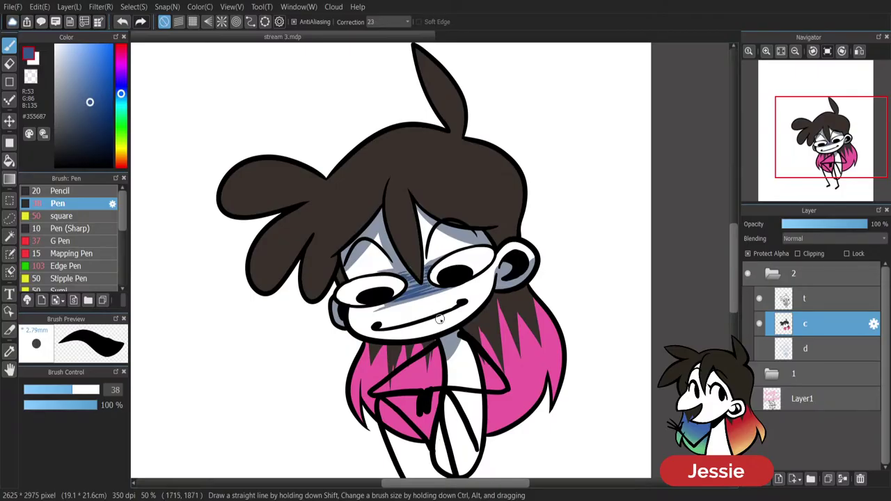
pyautogui.scroll(-2, 439, 318)
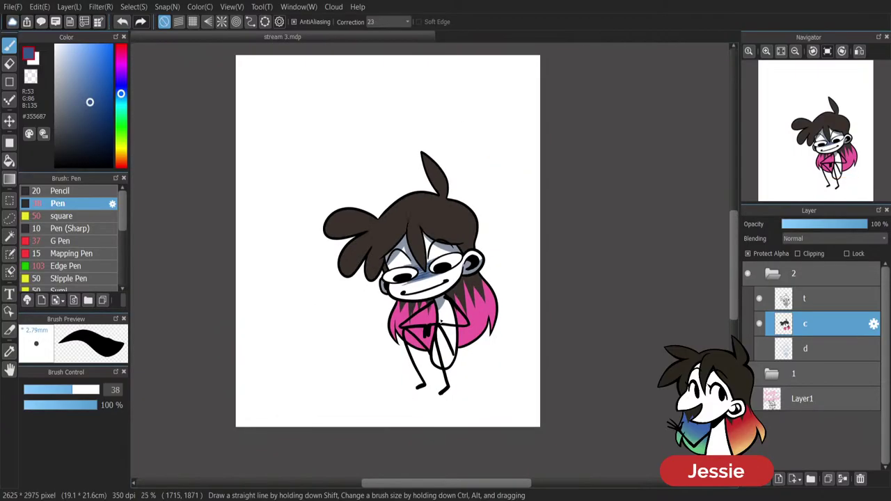
pyautogui.scroll(1, 439, 319)
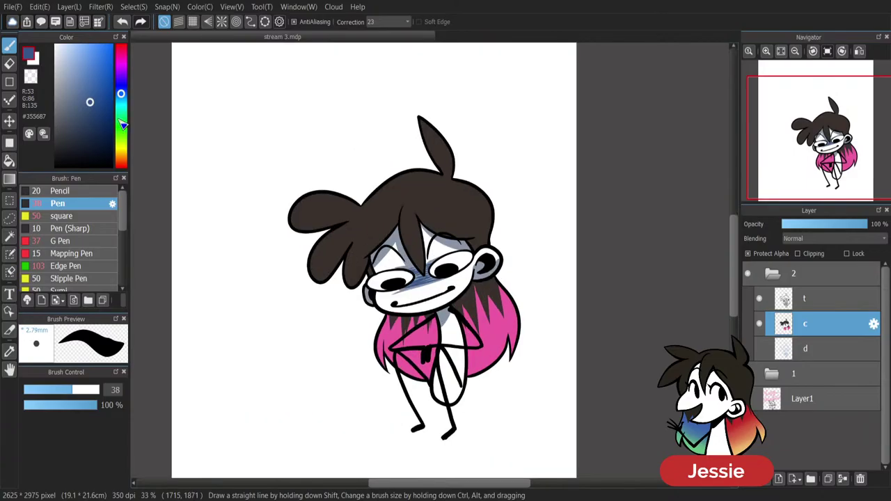
# Sample the dark brown hair, lighten it to #897569, and paint small highlight marks on both sides of the head and the central bang.
pyautogui.click(122, 155)
pyautogui.keyDown('alt'); pyautogui.click(437, 199); pyautogui.keyUp('alt')
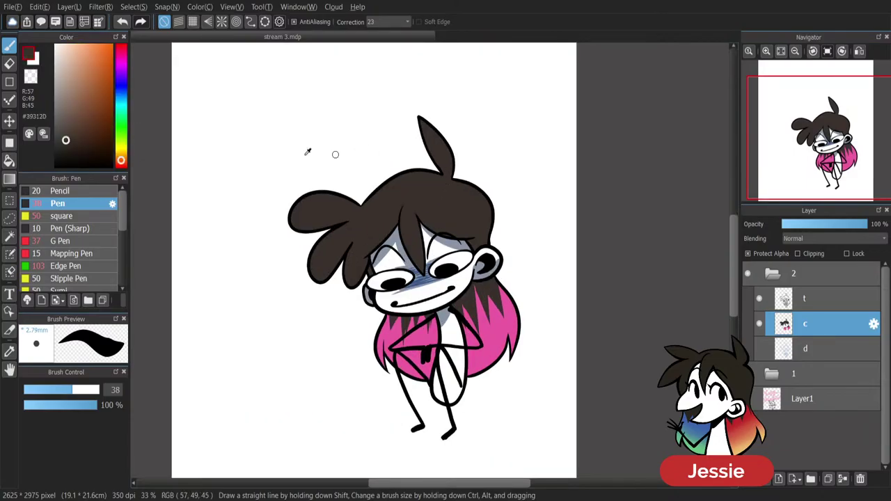
pyautogui.click(68, 100)
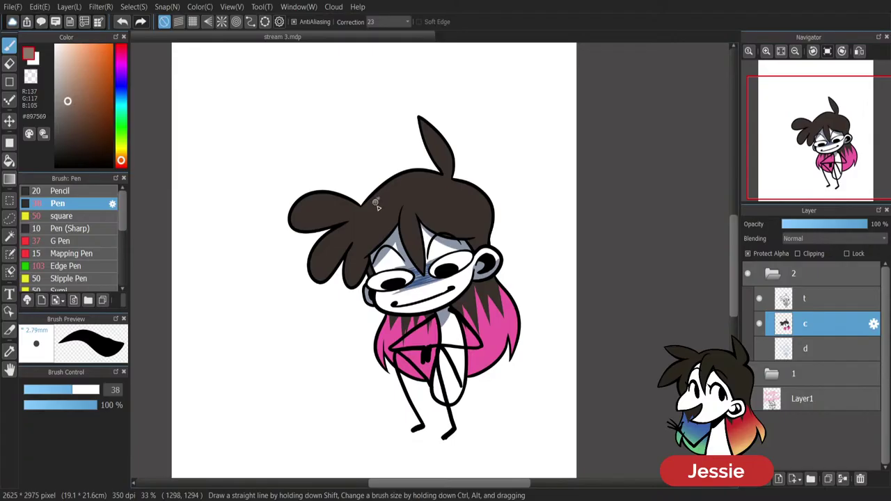
pyautogui.moveTo(375, 204); pyautogui.dragTo(386, 223)
pyautogui.moveTo(465, 209); pyautogui.dragTo(453, 229)
pyautogui.scroll(-1, 439, 238)
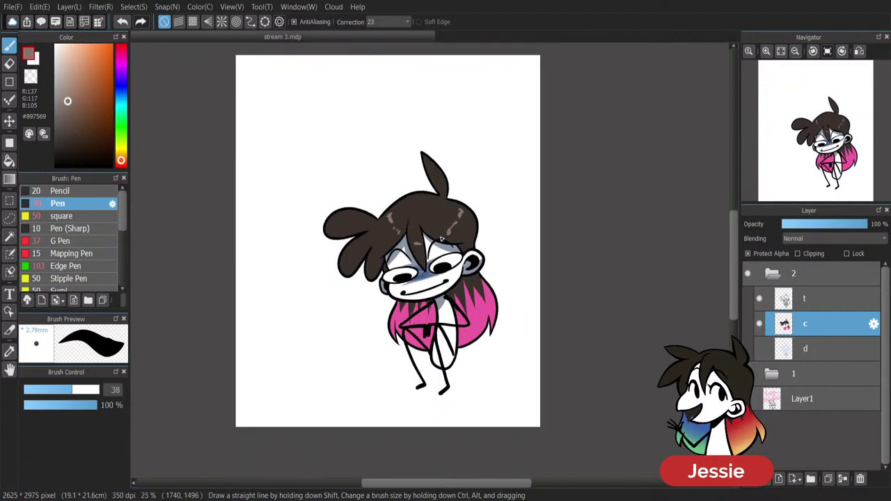
pyautogui.scroll(1, 440, 238)
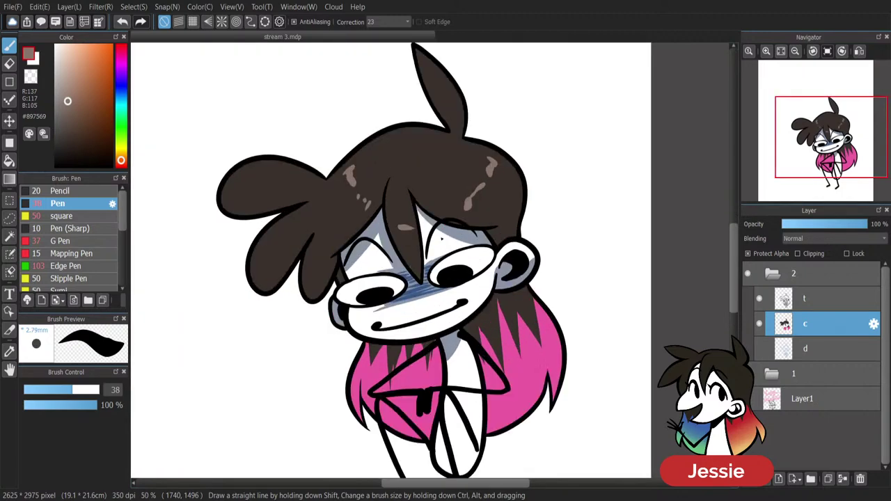
# Create a layer named bkg and place it inside folder 2 beneath the d layer.
pyautogui.click(734, 315)
pyautogui.click(825, 352)
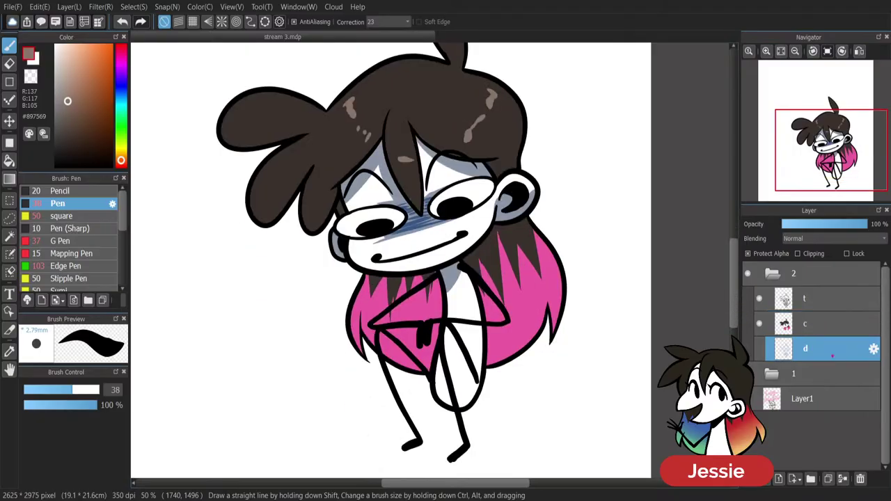
pyautogui.click(769, 482)
pyautogui.moveTo(818, 352); pyautogui.dragTo(825, 393)
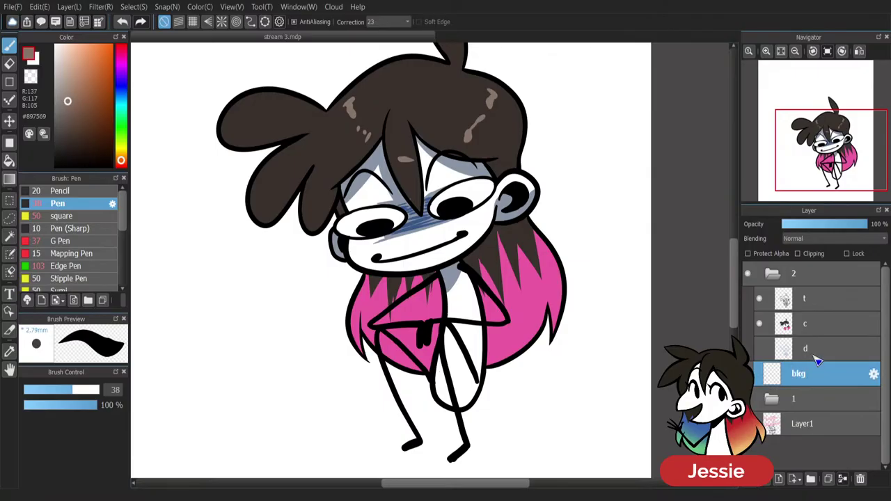
pyautogui.click(772, 274)
pyautogui.click(810, 299)
pyautogui.moveTo(810, 300); pyautogui.dragTo(843, 348)
pyautogui.click(772, 273)
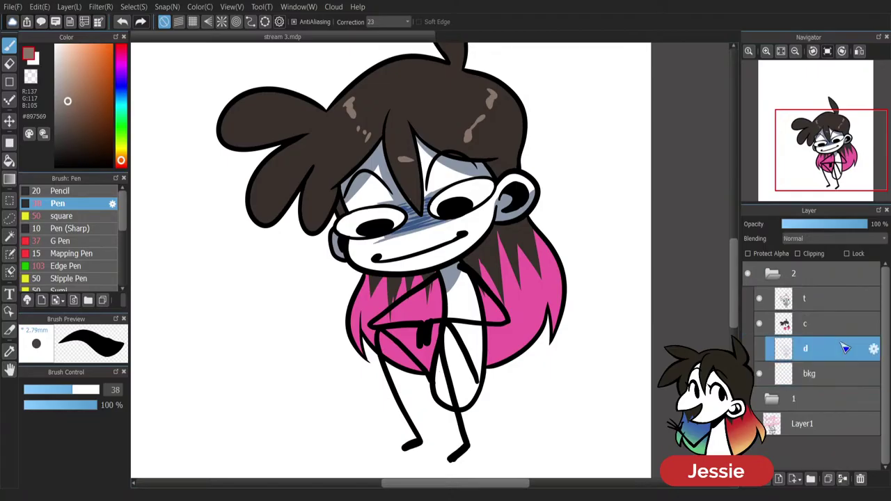
pyautogui.click(867, 370)
# Set the bucket fill's reference to Layer and fill the bkg layer with pink #F583C9.
pyautogui.scroll(-1, 626, 289)
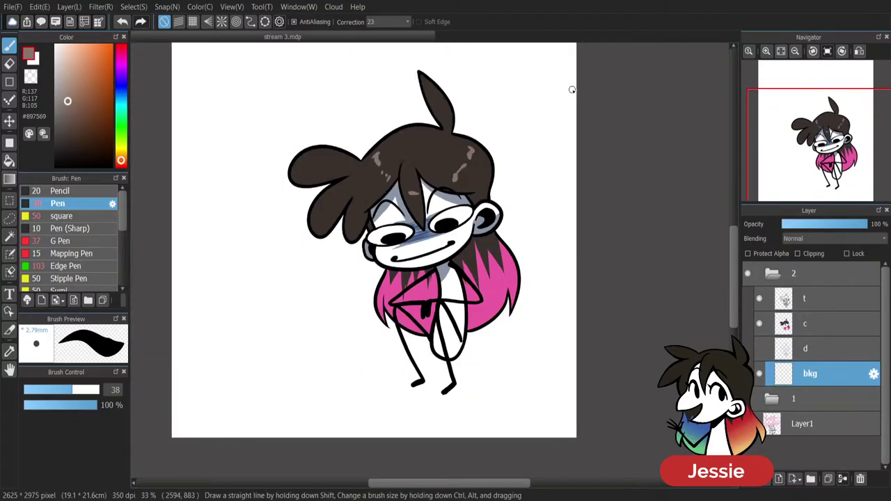
pyautogui.click(9, 160)
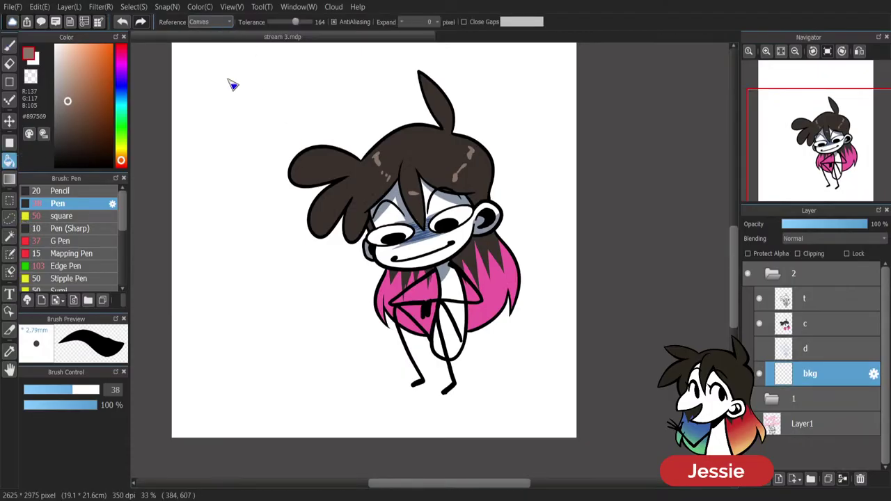
pyautogui.click(216, 41)
pyautogui.moveTo(121, 54); pyautogui.dragTo(81, 50)
pyautogui.click(121, 57)
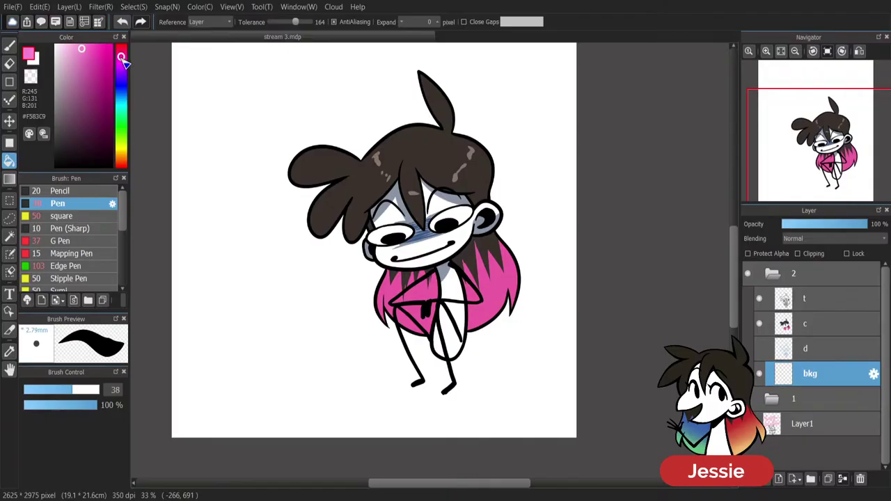
pyautogui.click(319, 144)
pyautogui.hotkey('ctrl', '-')
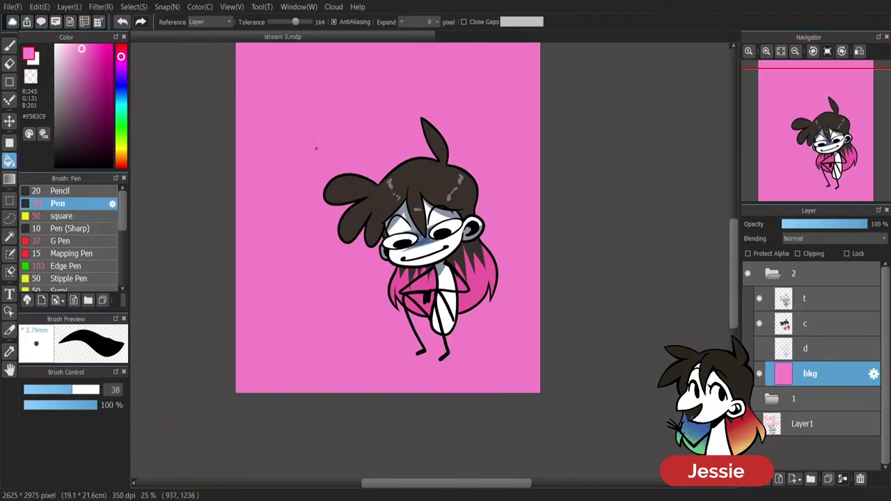
pyautogui.hotkey('ctrl', '+')
pyautogui.moveTo(736, 239); pyautogui.dragTo(737, 226)
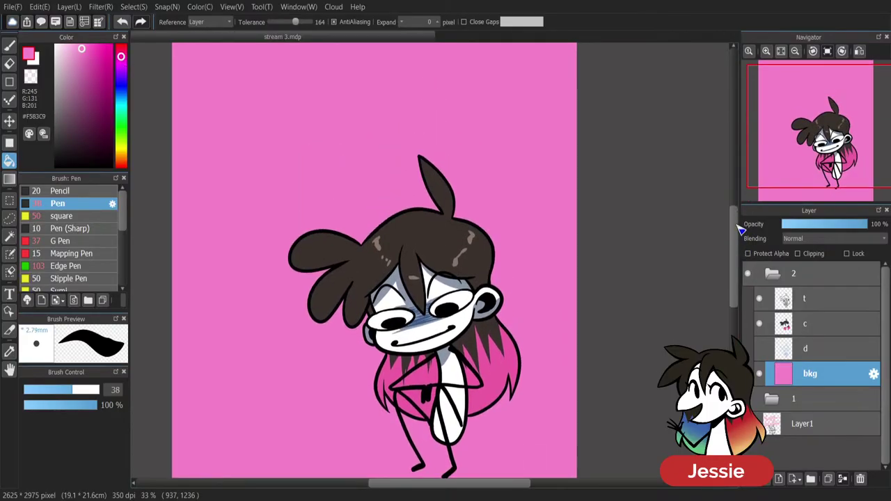
# Refill the bkg layer with the darker pink #DA60AB.
pyautogui.scroll(3, 740, 230)
pyautogui.click(83, 64)
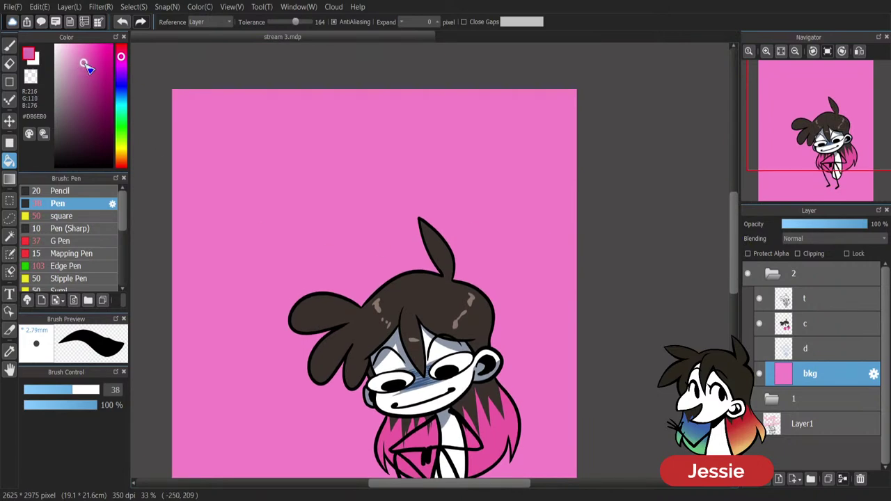
pyautogui.click(87, 61)
pyautogui.click(311, 192)
pyautogui.hotkey('ctrl', '-')
pyautogui.hotkey('ctrl', '-')
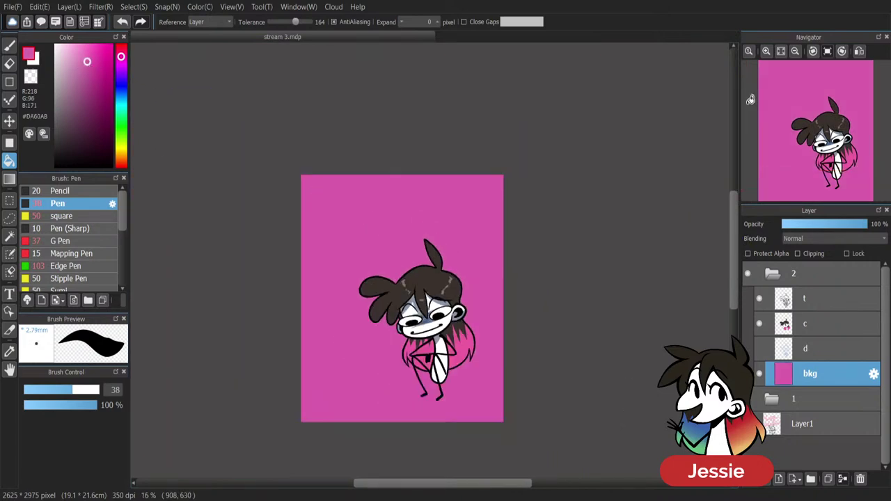
# Shift the hue towards magenta and refill the bkg layer with #E676CB.
pyautogui.hotkey('ctrl', '+')
pyautogui.moveTo(122, 58); pyautogui.dragTo(121, 59)
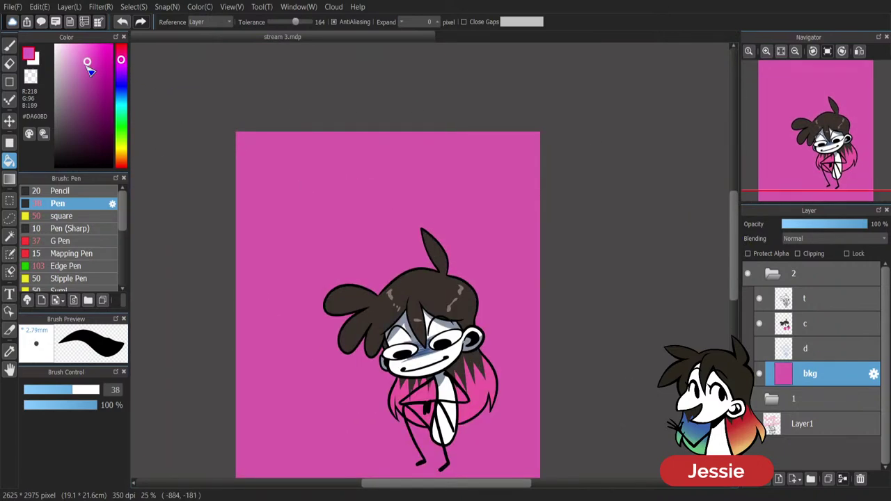
pyautogui.click(83, 56)
pyautogui.click(391, 186)
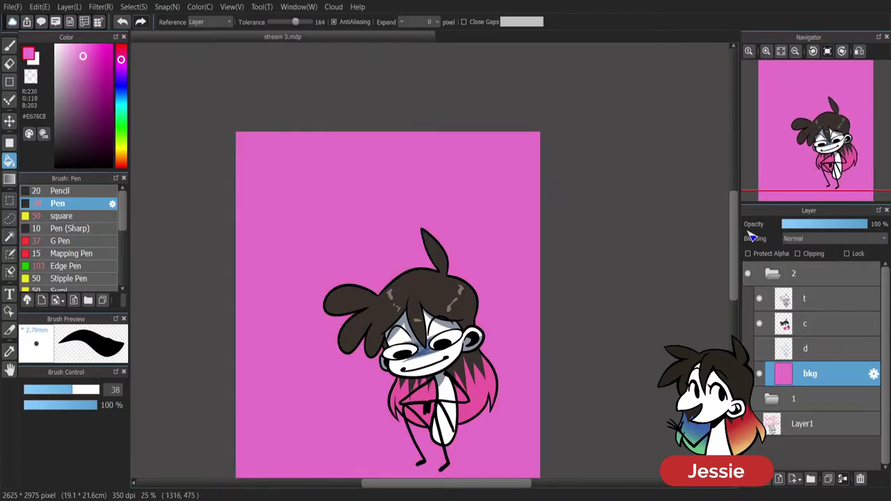
pyautogui.moveTo(735, 237); pyautogui.dragTo(735, 249)
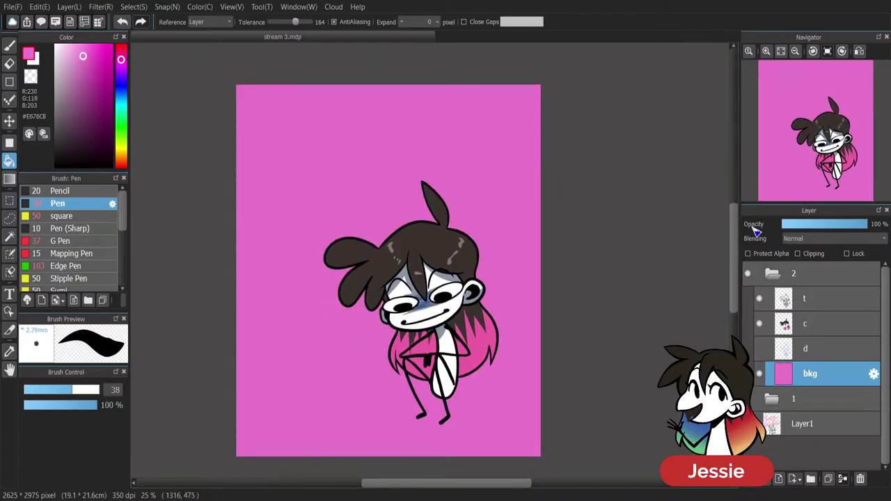
pyautogui.click(837, 352)
pyautogui.keyDown('shift'); pyautogui.click(829, 305); pyautogui.keyUp('shift')
pyautogui.press('v')
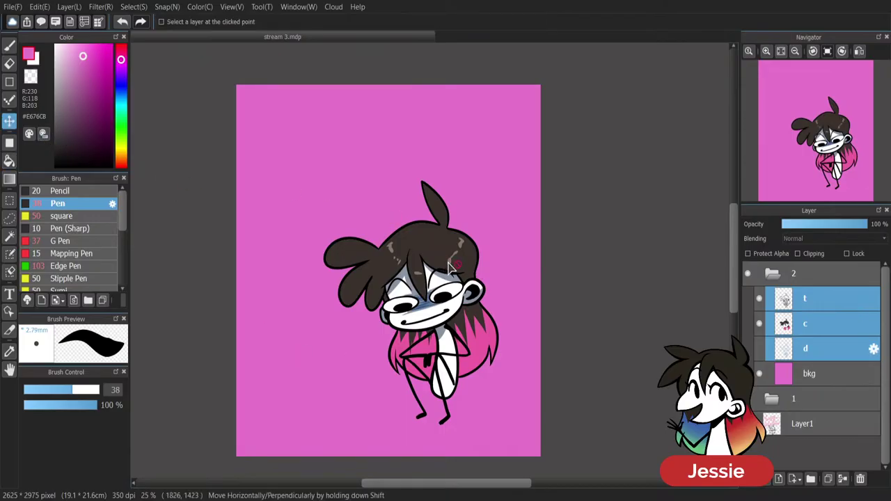
pyautogui.click(836, 313)
pyautogui.click(845, 350)
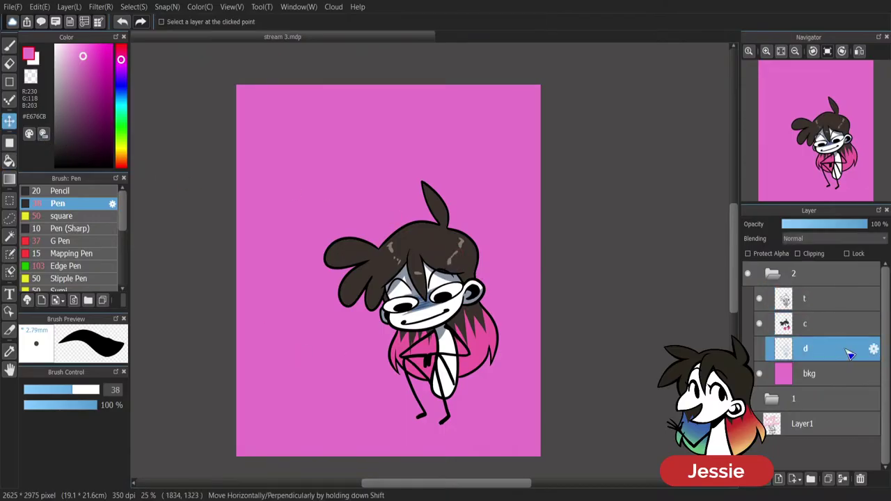
pyautogui.click(801, 281)
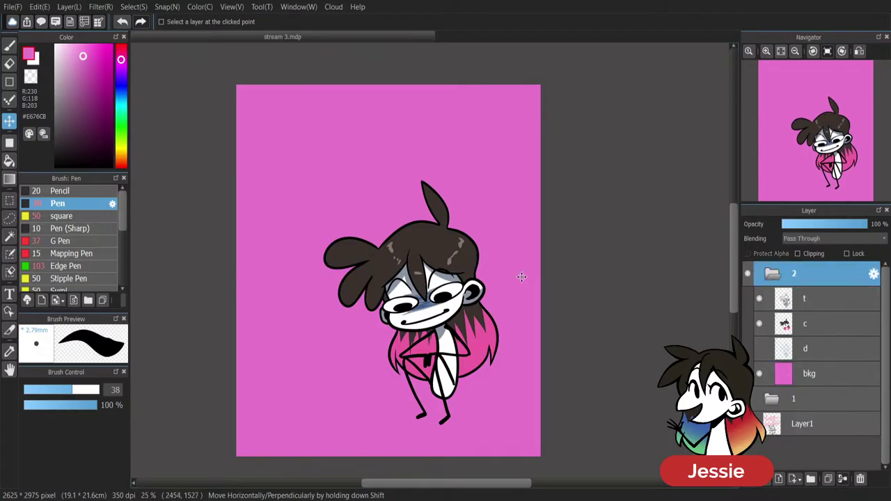
# Take the bkg layer out of folder 2 and move the folder's character slightly down and to the right on the canvas.
pyautogui.click(820, 382)
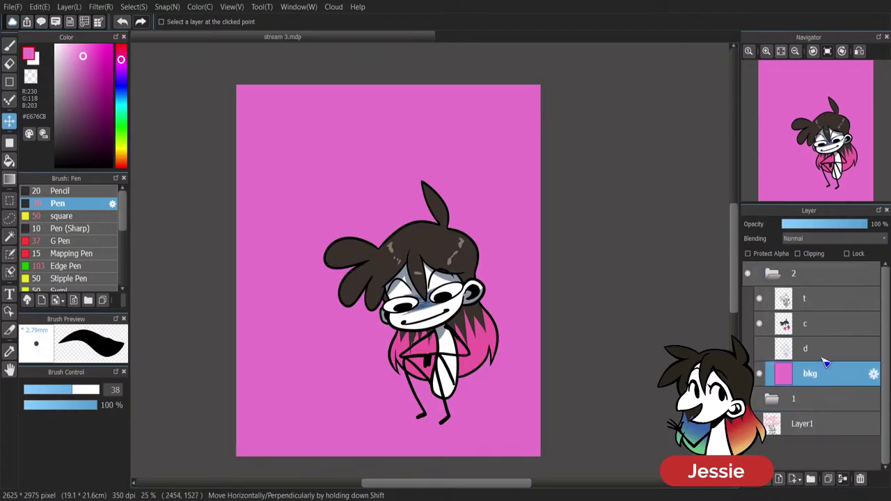
pyautogui.moveTo(825, 363); pyautogui.dragTo(839, 375)
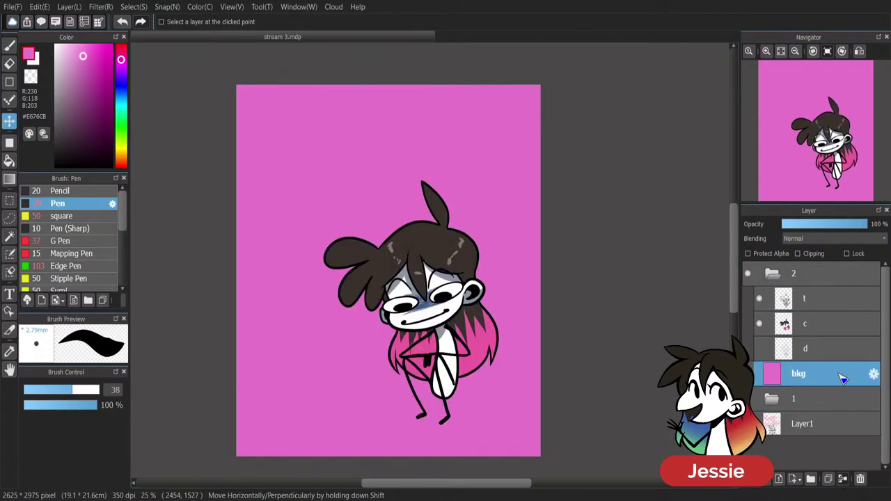
pyautogui.click(779, 278)
pyautogui.click(780, 281)
pyautogui.moveTo(450, 300); pyautogui.dragTo(464, 318)
pyautogui.click(772, 274)
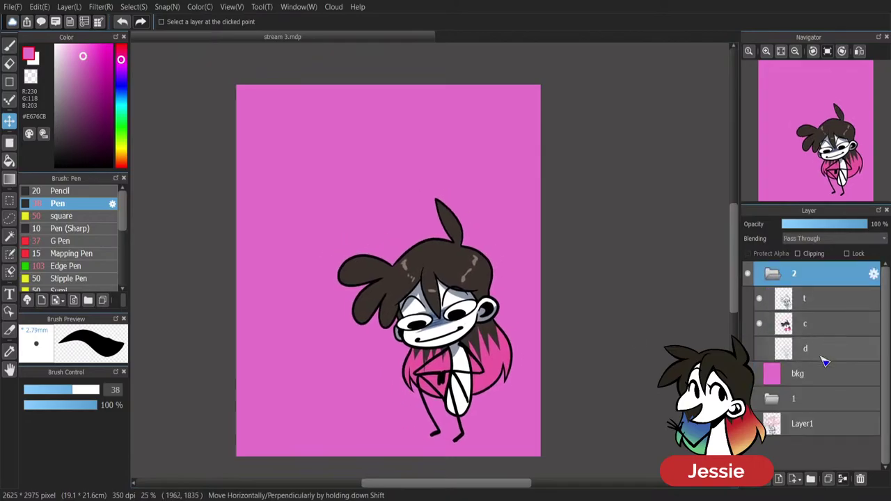
# Add large centred text "i have a date with" above a spaced blank underline and place it in the canvas's upper-left area.
pyautogui.click(9, 293)
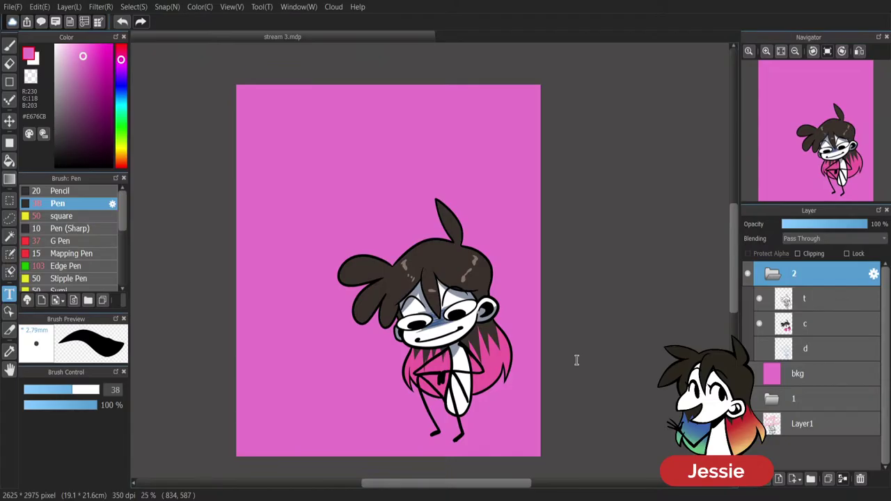
pyautogui.hotkey('ctrl', 'v')
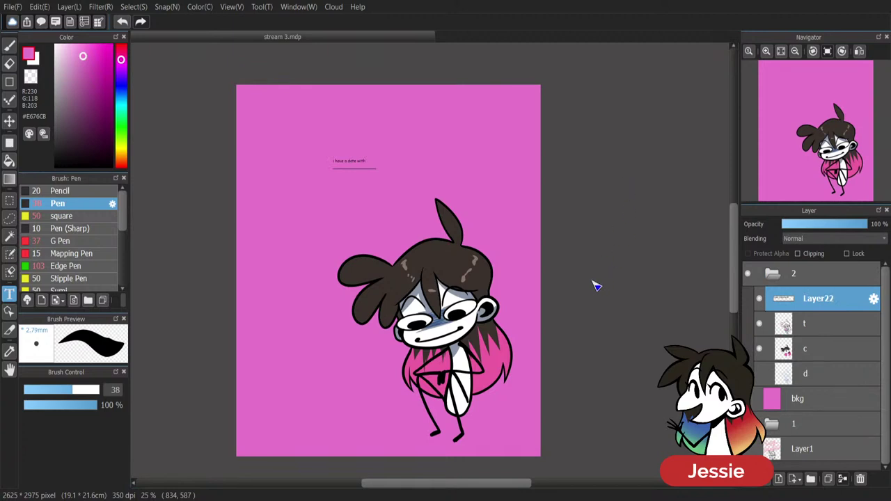
pyautogui.click(572, 376)
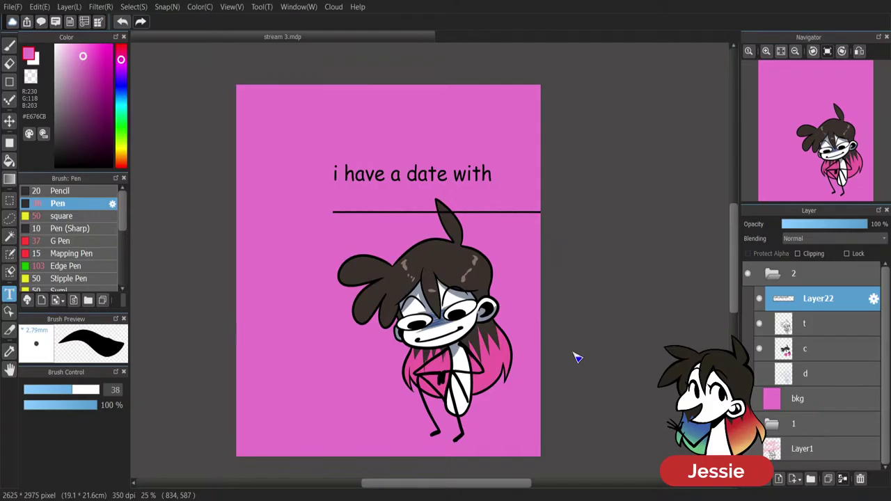
pyautogui.click(589, 380)
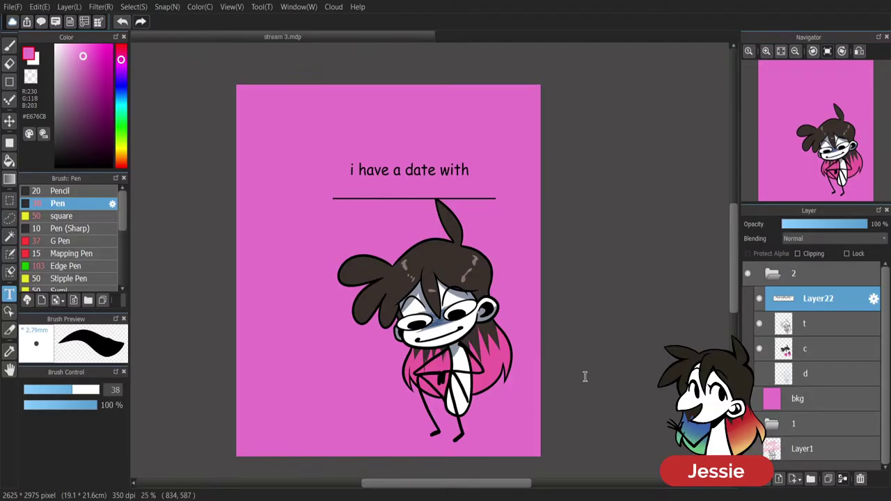
pyautogui.press('Return')
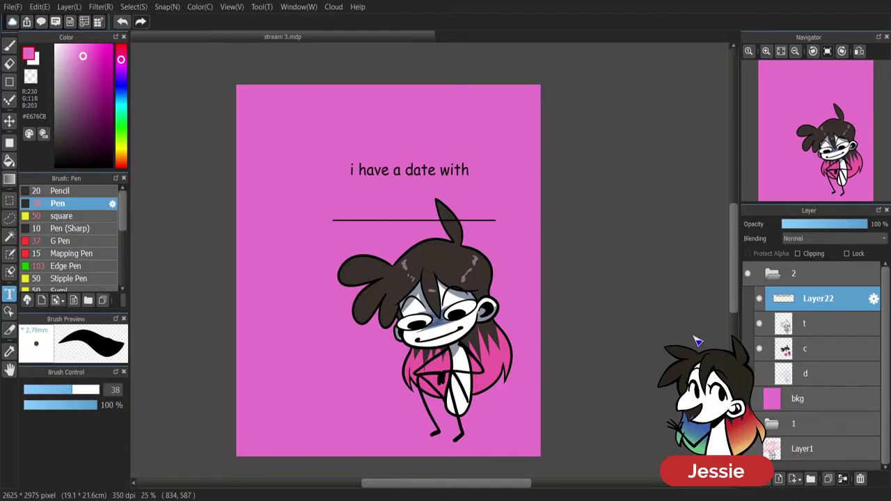
pyautogui.moveTo(454, 200); pyautogui.dragTo(387, 164)
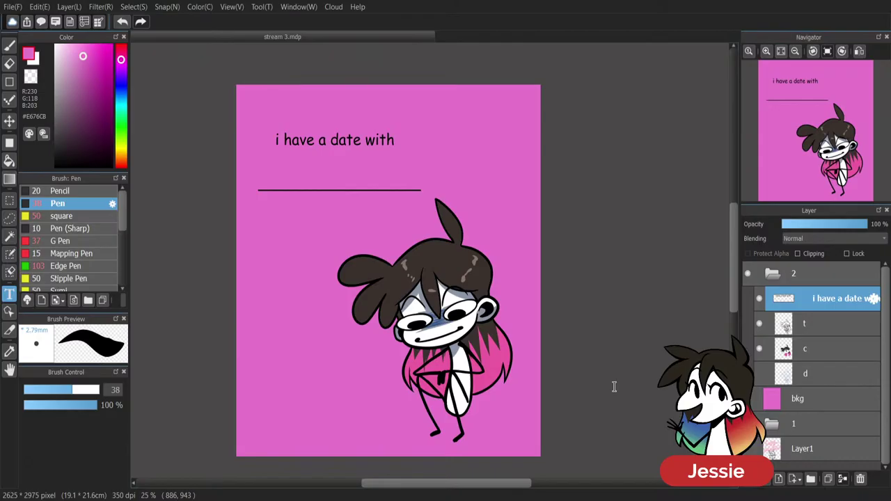
# Try a small caption "(something that is not an actual date)" centred beneath the blank line, and delete it.
pyautogui.write('(')
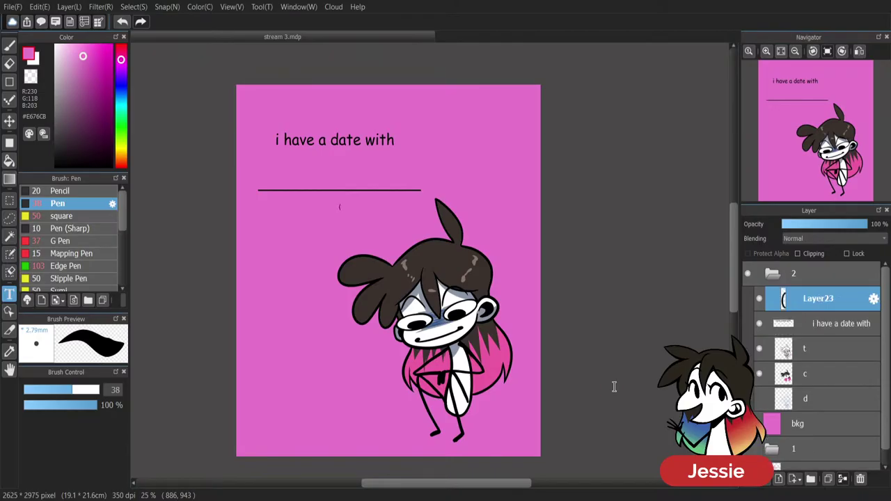
pyautogui.write('something that is not a')
pyautogui.write('n actual date)')
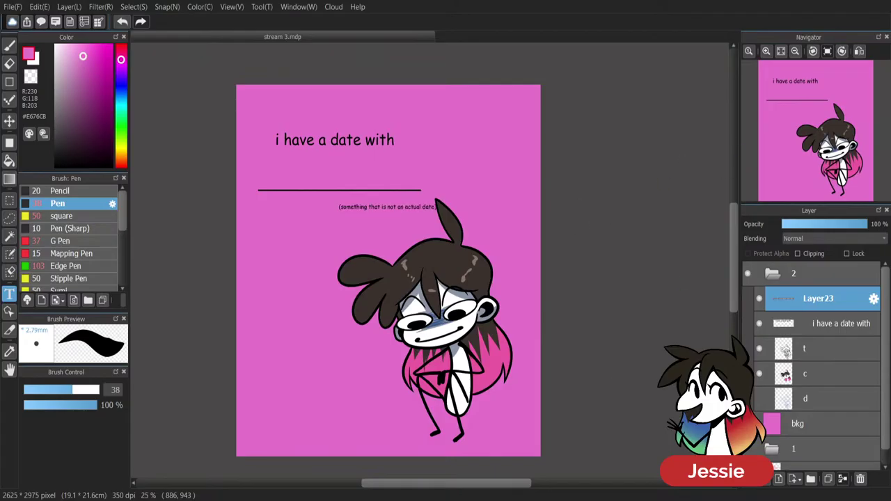
pyautogui.click(576, 281)
pyautogui.moveTo(423, 208); pyautogui.dragTo(375, 202)
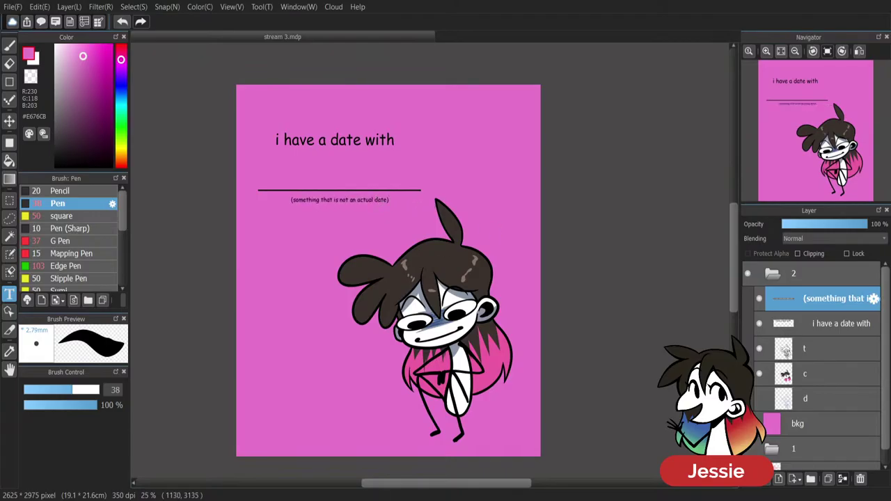
pyautogui.click(860, 479)
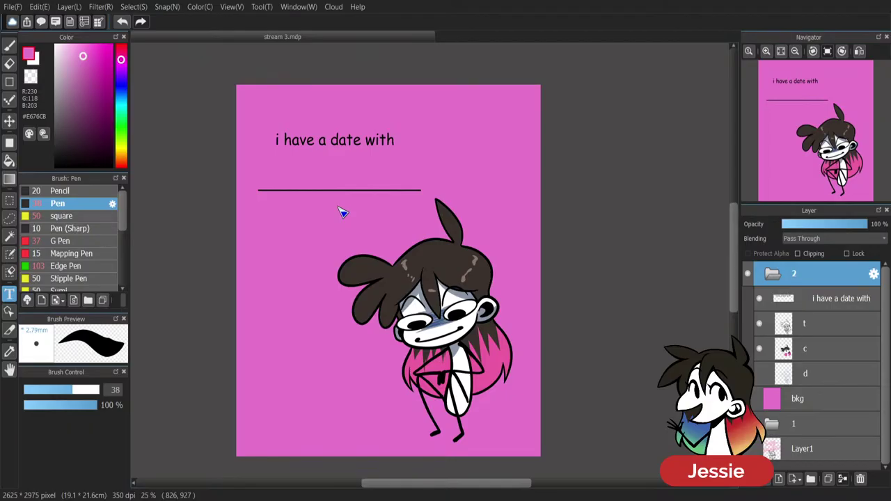
# Add a small caption "(insert date here)" and centre it just beneath the blank line.
pyautogui.write('(insert date here)')
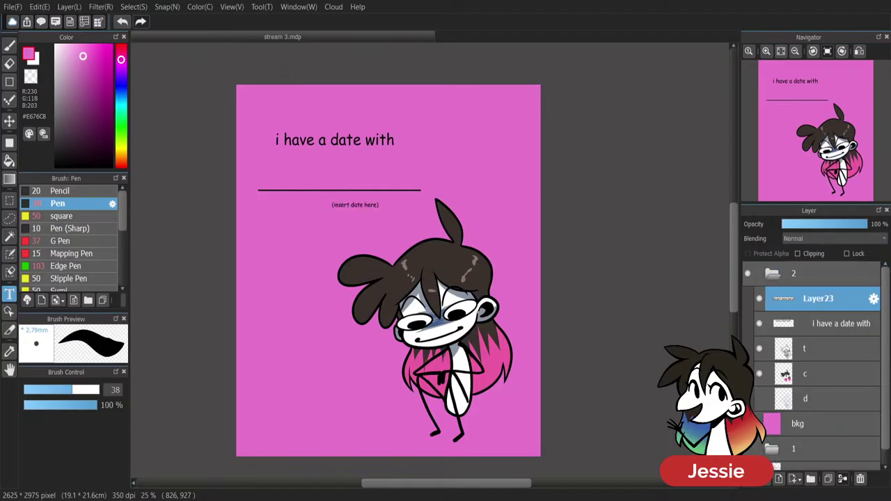
pyautogui.click(364, 215)
pyautogui.moveTo(374, 208); pyautogui.dragTo(356, 199)
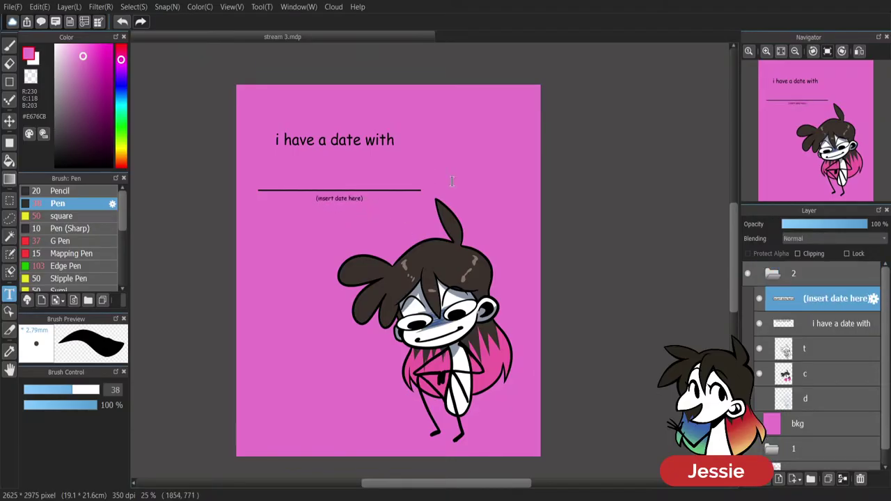
# Create a layer folder named "img" inside folder 2 and put the character layers t, c and d into it.
pyautogui.click(843, 328)
pyautogui.keyDown('shift'); pyautogui.click(851, 307); pyautogui.keyUp('shift')
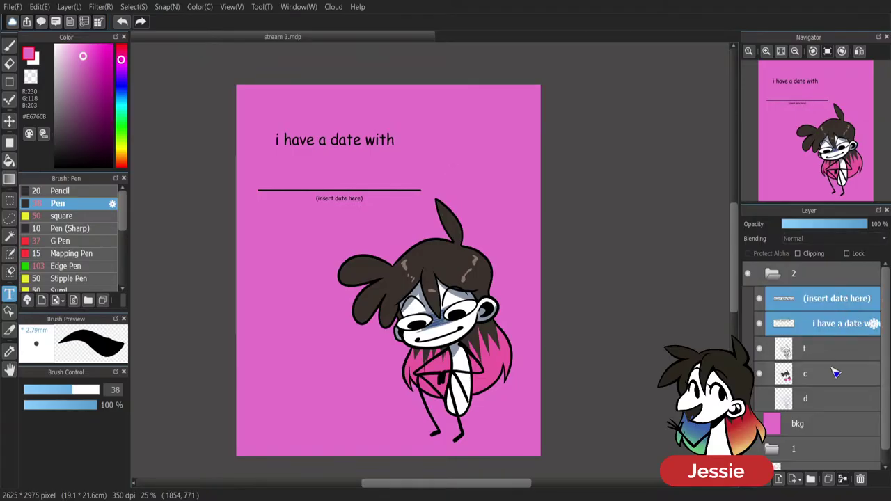
pyautogui.click(839, 350)
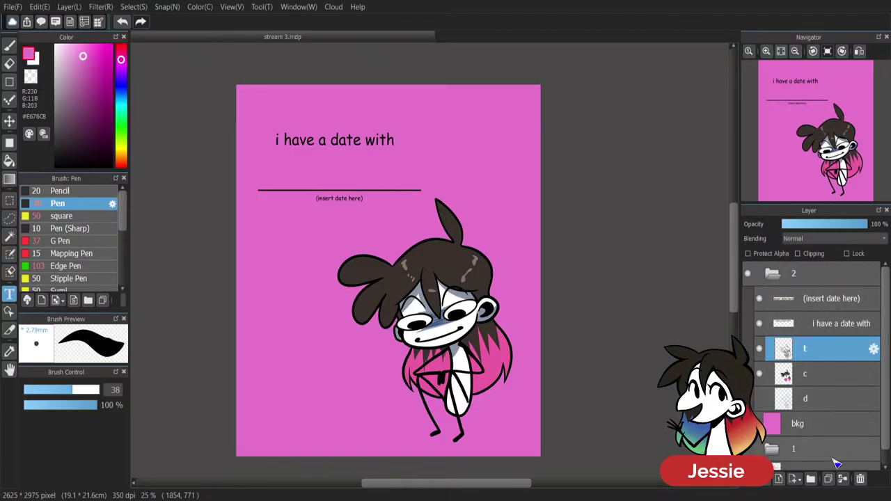
pyautogui.click(810, 479)
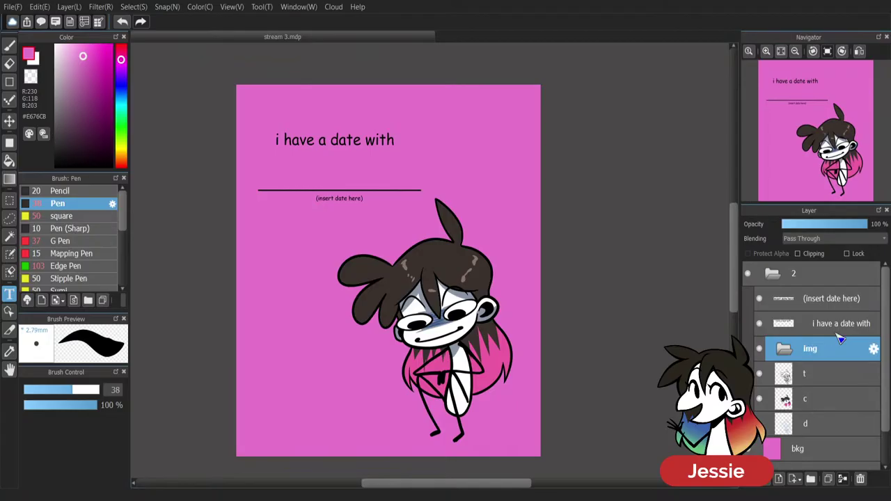
pyautogui.click(830, 373)
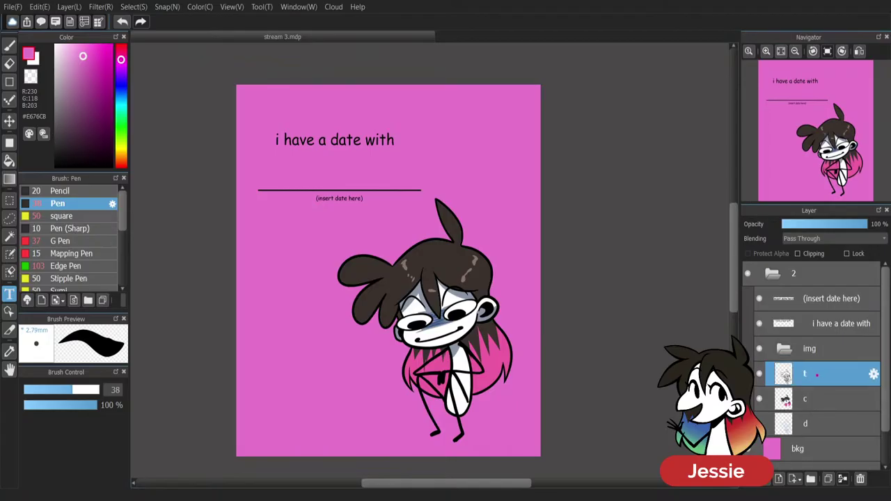
pyautogui.keyDown('shift'); pyautogui.click(831, 423); pyautogui.keyUp('shift')
pyautogui.moveTo(841, 383); pyautogui.dragTo(836, 348)
# Put the bkg layer back into folder 2 beneath the img folder, and collapse the img folder.
pyautogui.moveTo(823, 450); pyautogui.dragTo(829, 338)
pyautogui.click(824, 374)
pyautogui.click(781, 350)
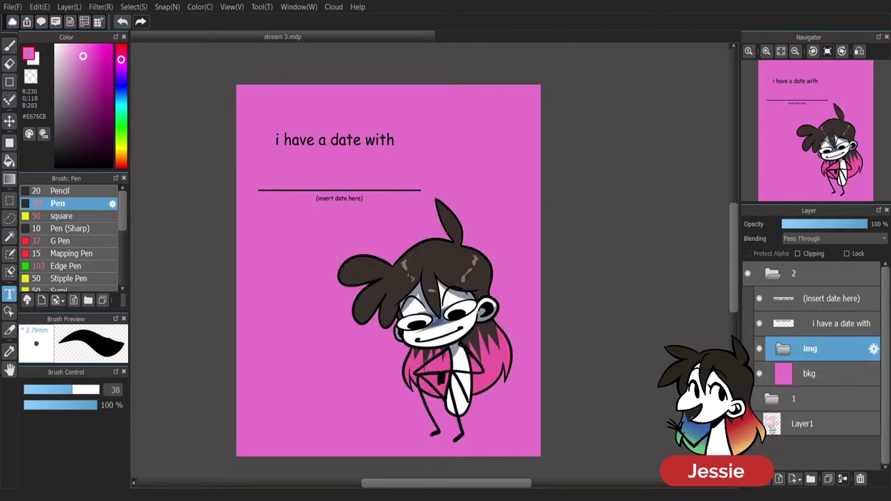
# Scale the img folder's character down slightly and reposition it in the canvas's lower-right area, clear of the caption.
pyautogui.press('v')
pyautogui.moveTo(472, 293); pyautogui.dragTo(482, 282)
pyautogui.hotkey('ctrl', 't')
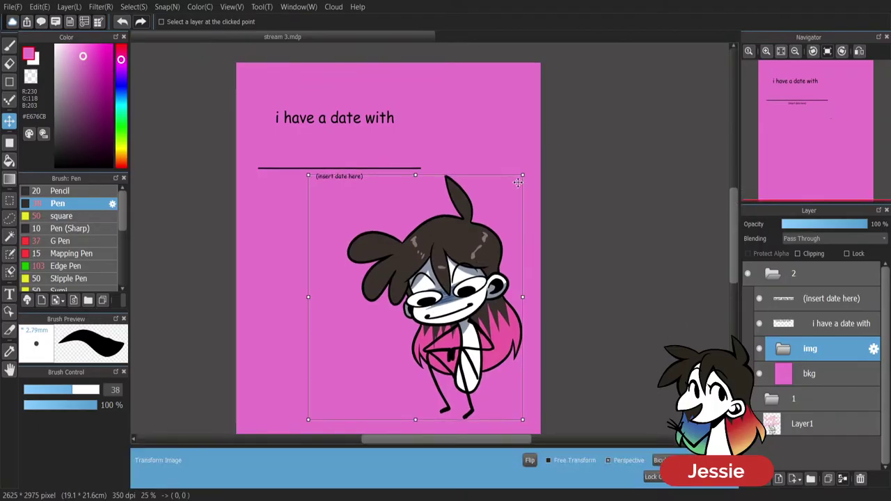
pyautogui.moveTo(518, 180); pyautogui.dragTo(514, 188)
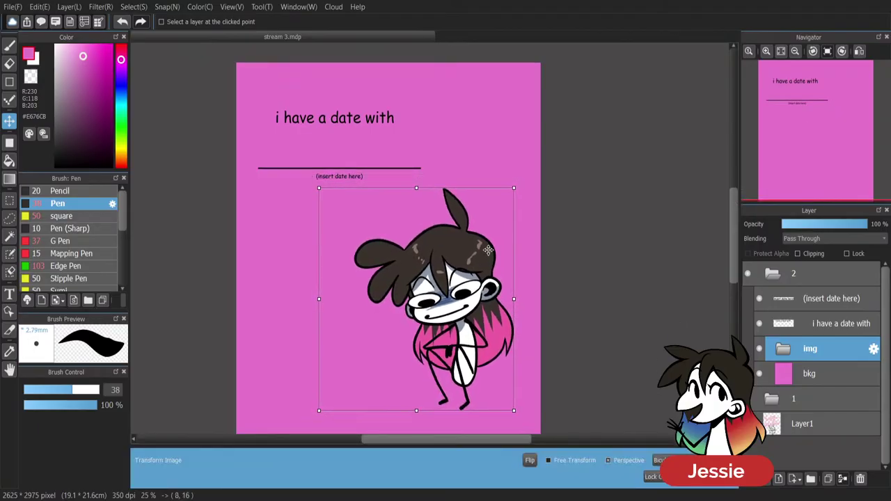
pyautogui.press('Return')
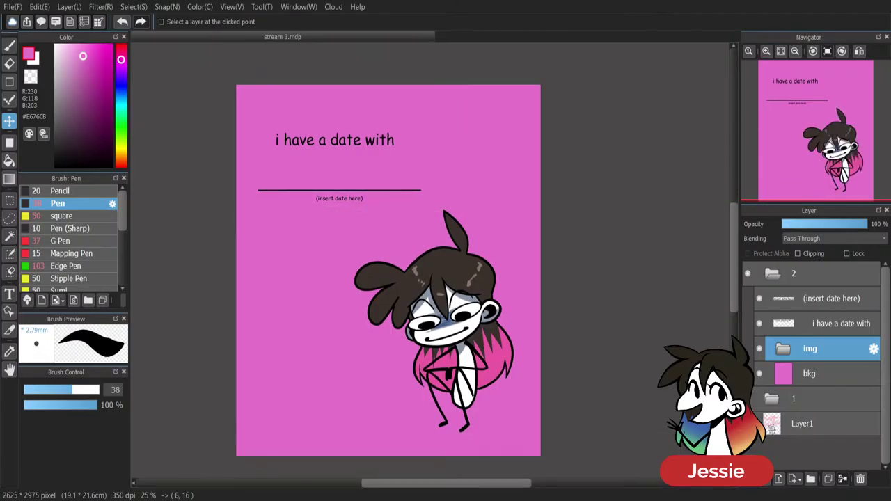
pyautogui.moveTo(460, 290); pyautogui.dragTo(463, 285)
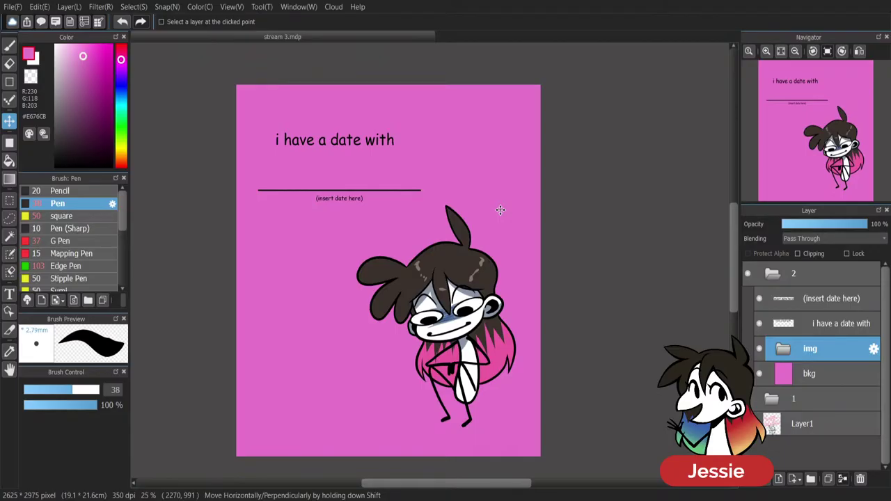
# Add a two-line text "to:" and "from:" and place it in the canvas's lower-left corner area.
pyautogui.click(10, 293)
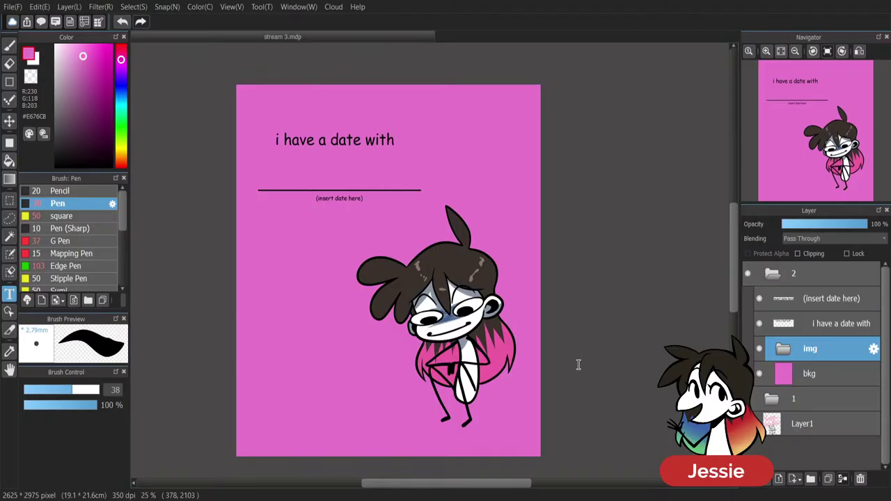
pyautogui.hotkey('ctrl', 'v')
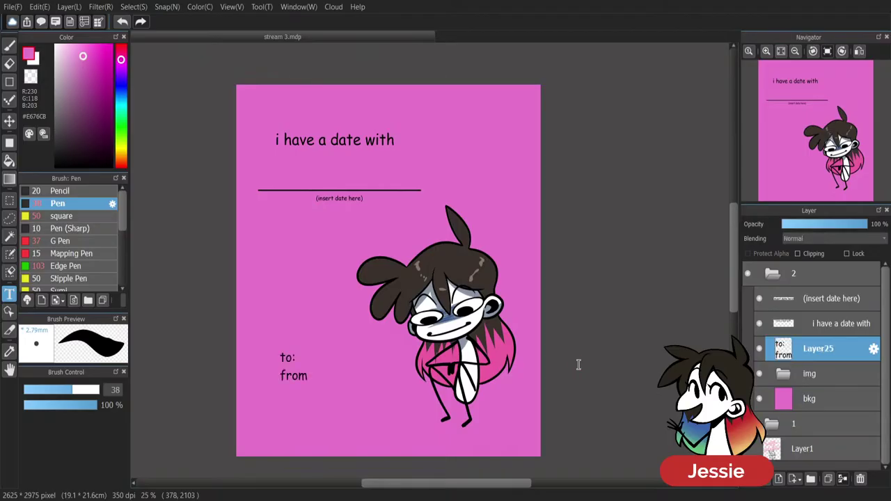
pyautogui.write(':')
pyautogui.click(615, 397)
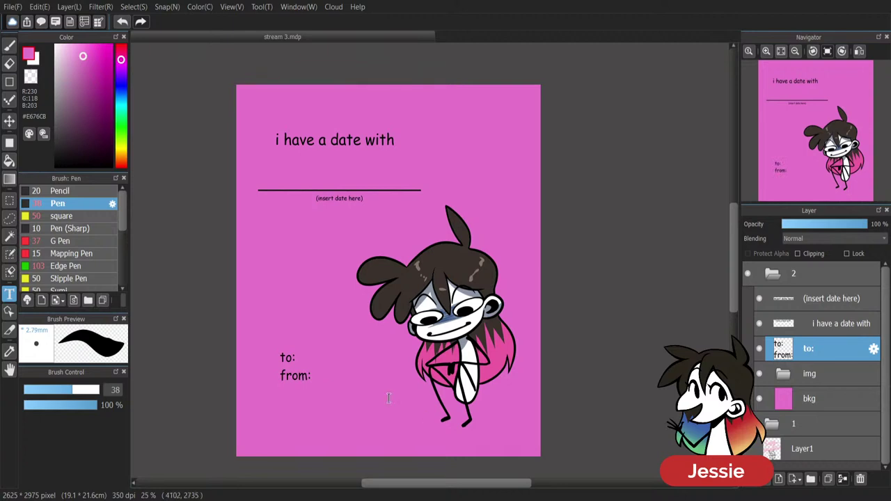
pyautogui.moveTo(299, 371); pyautogui.dragTo(281, 394)
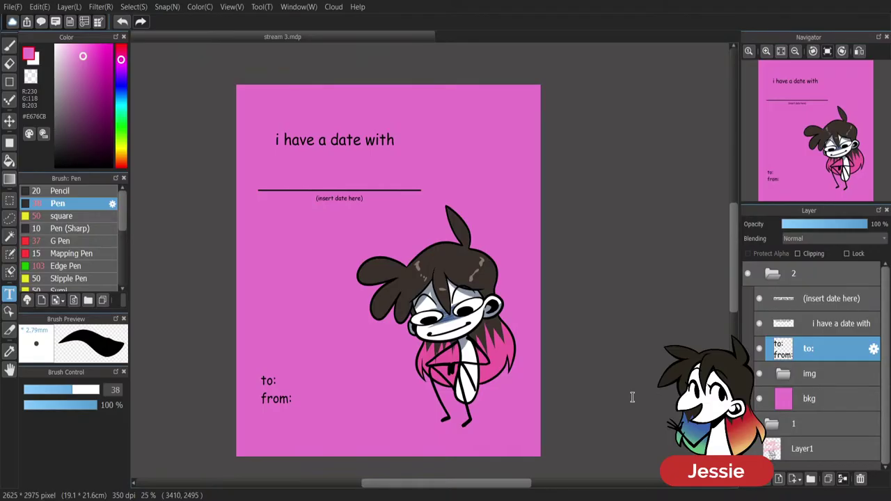
# Shift the "i have a date with" text and the "(insert date here)" caption slightly up and to the right.
pyautogui.click(849, 328)
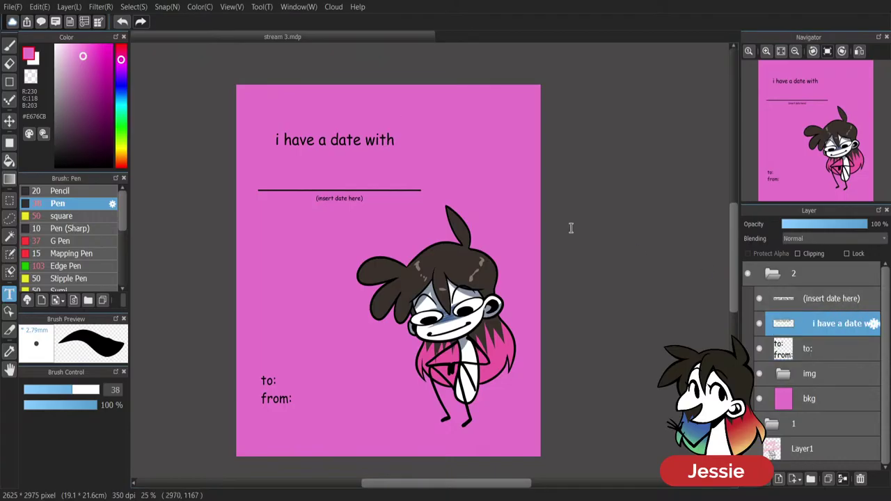
pyautogui.moveTo(366, 139); pyautogui.dragTo(374, 137)
pyautogui.click(783, 299)
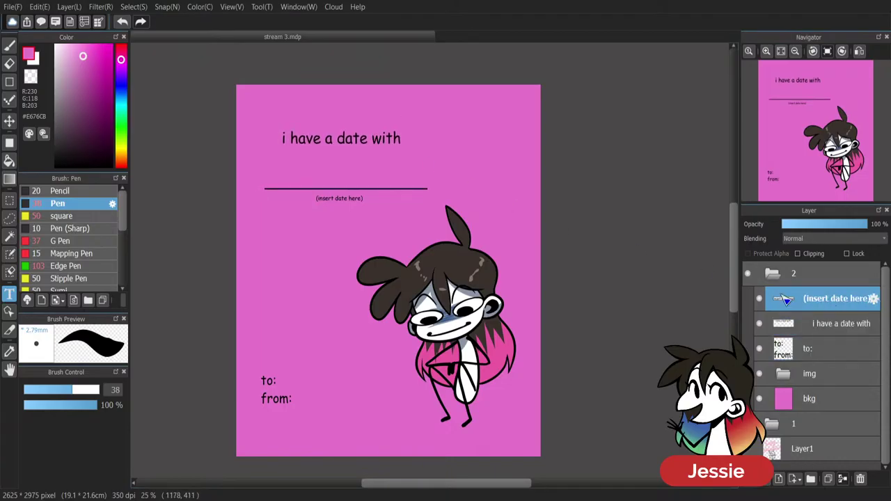
pyautogui.moveTo(346, 201); pyautogui.dragTo(359, 191)
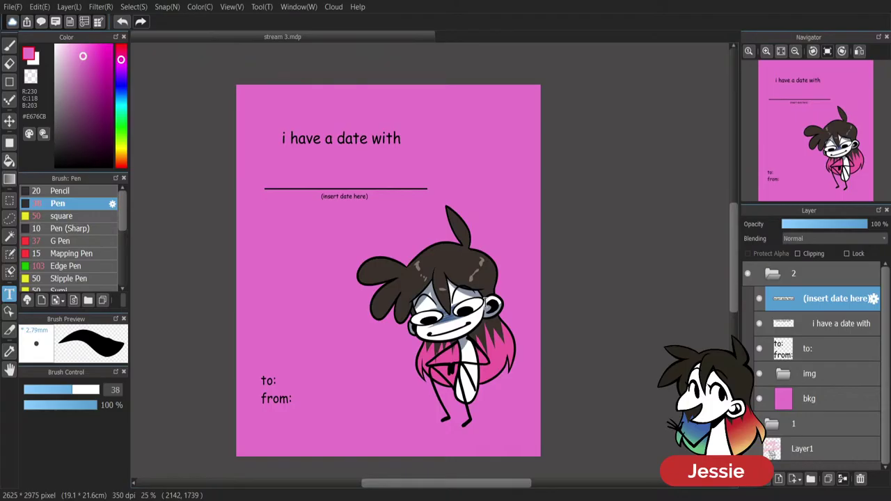
# Collapse folder 2 and compare the two card designs by alternately showing folders 1 and 2, ending with only folder 2 shown.
pyautogui.click(765, 273)
pyautogui.click(748, 274)
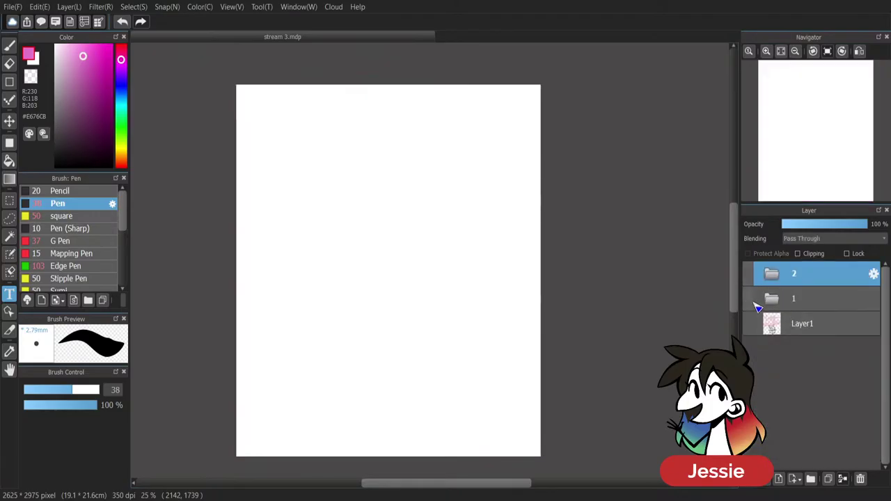
pyautogui.click(748, 299)
pyautogui.click(748, 298)
pyautogui.click(748, 273)
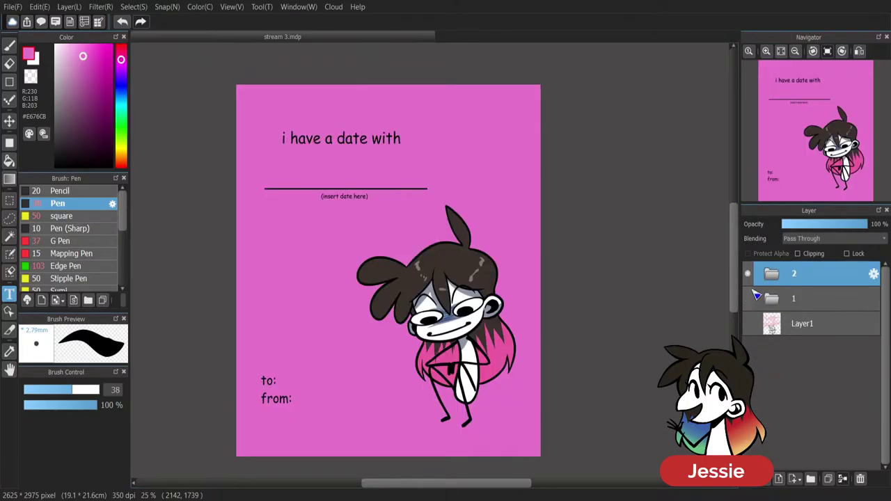
pyautogui.click(751, 302)
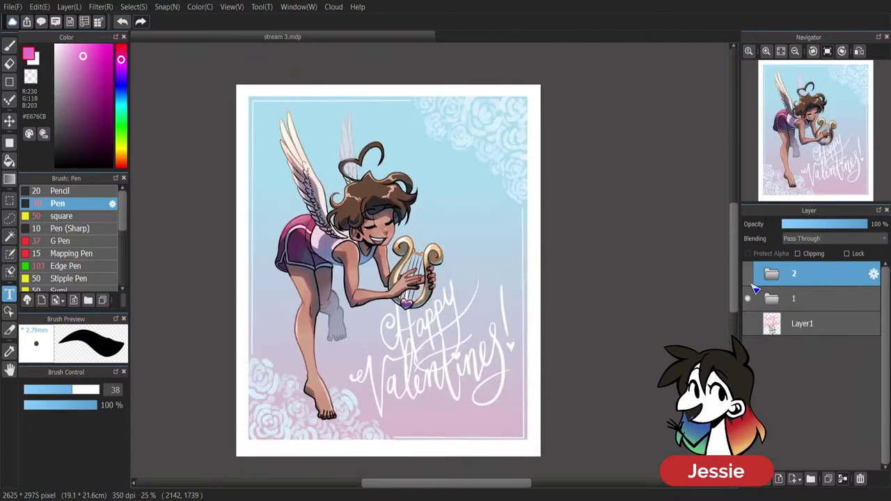
pyautogui.click(751, 293)
pyautogui.click(748, 273)
pyautogui.click(749, 298)
pyautogui.click(748, 298)
pyautogui.click(748, 274)
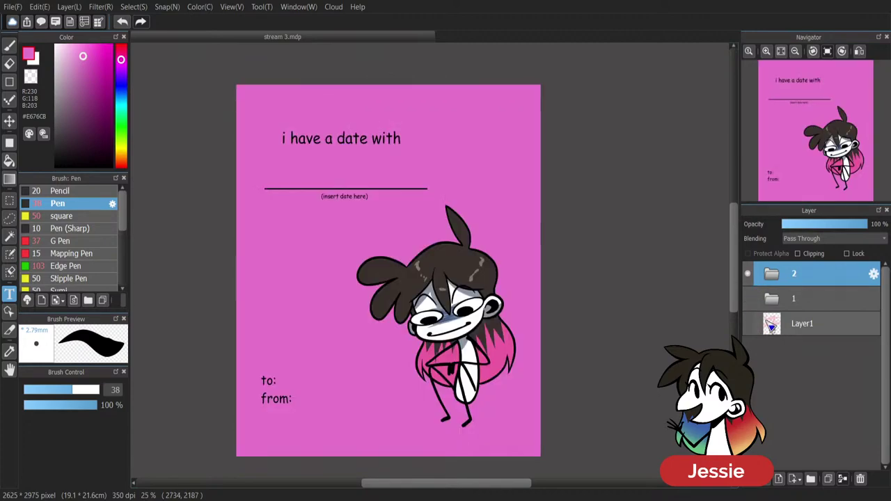